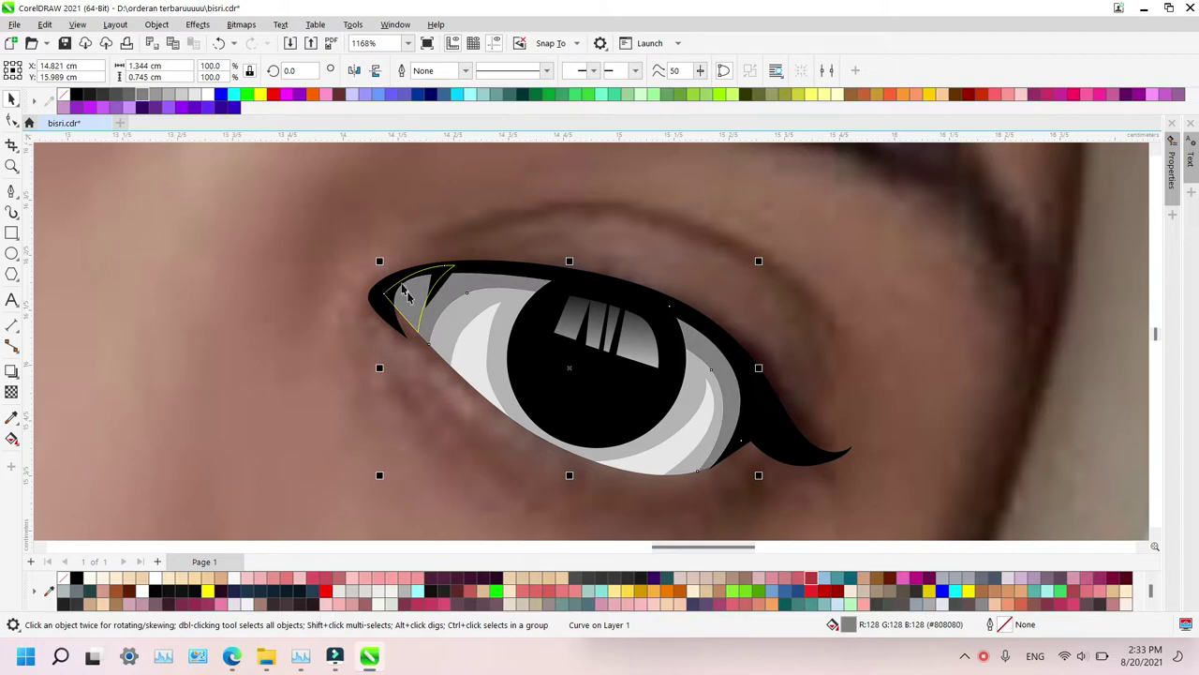
Fill the small shape in the eye's inner corner with red R184 G60 B60 and no outline
left_click(409, 292)
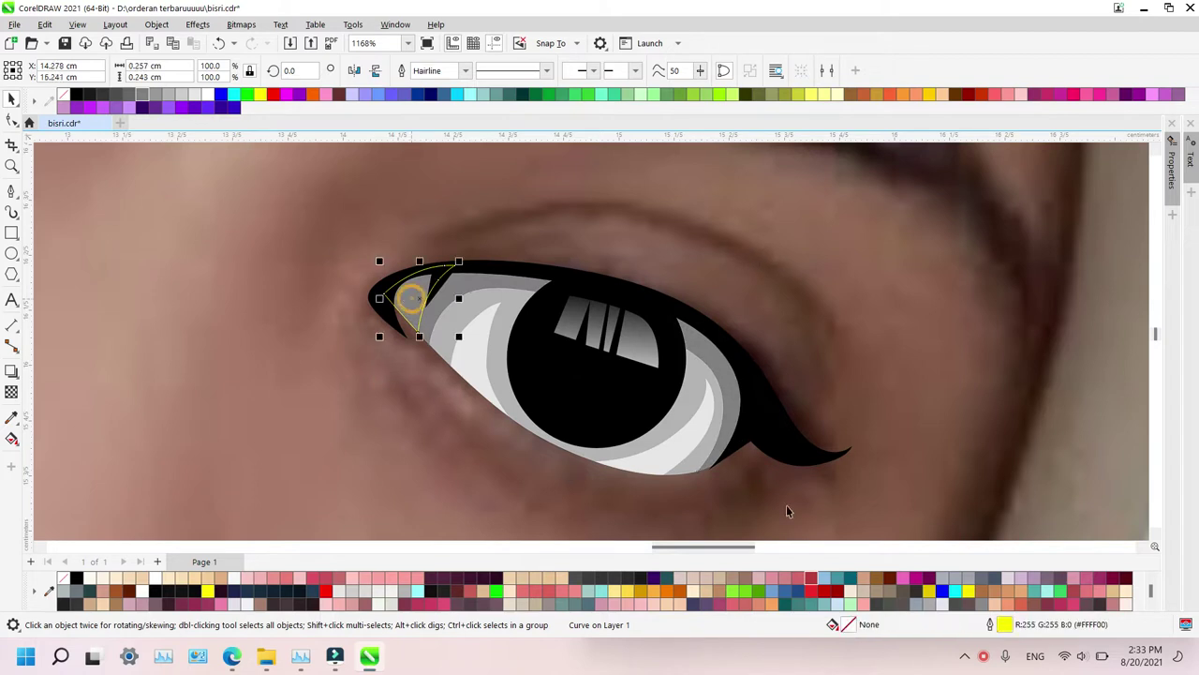
left_click(813, 583)
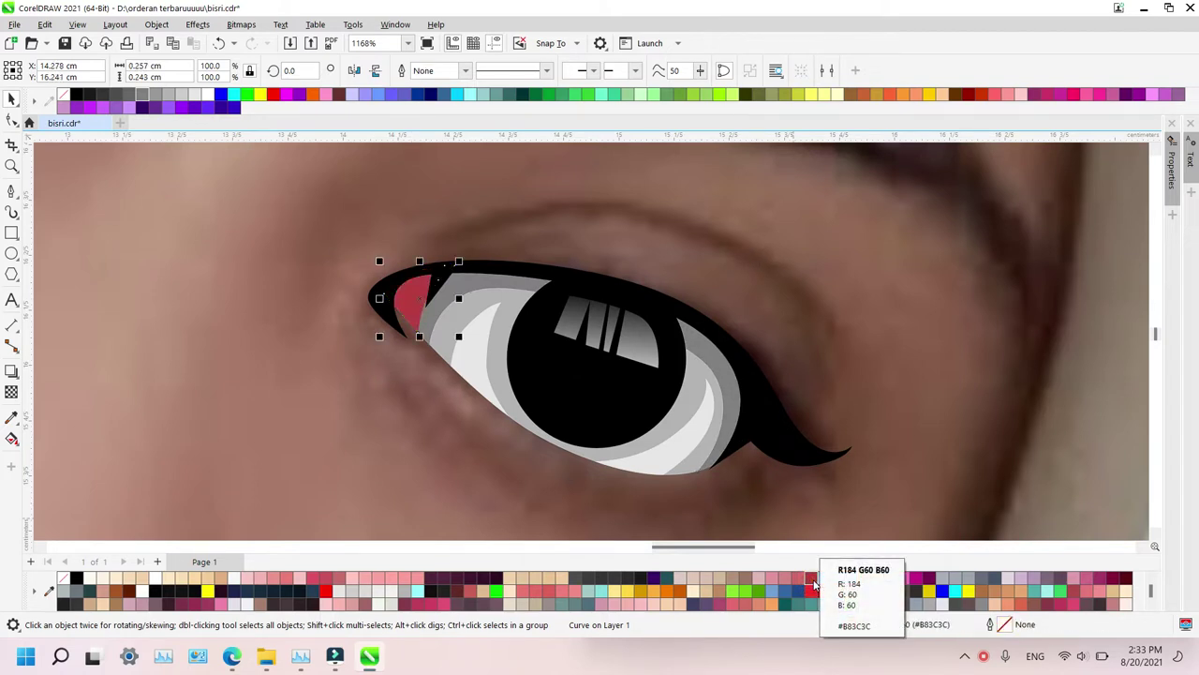
Draw a thin tapered eyelid crease above the eye with the Pen tool, about 1.54 × 0.67 cm, and fill it black without outline
key("p")
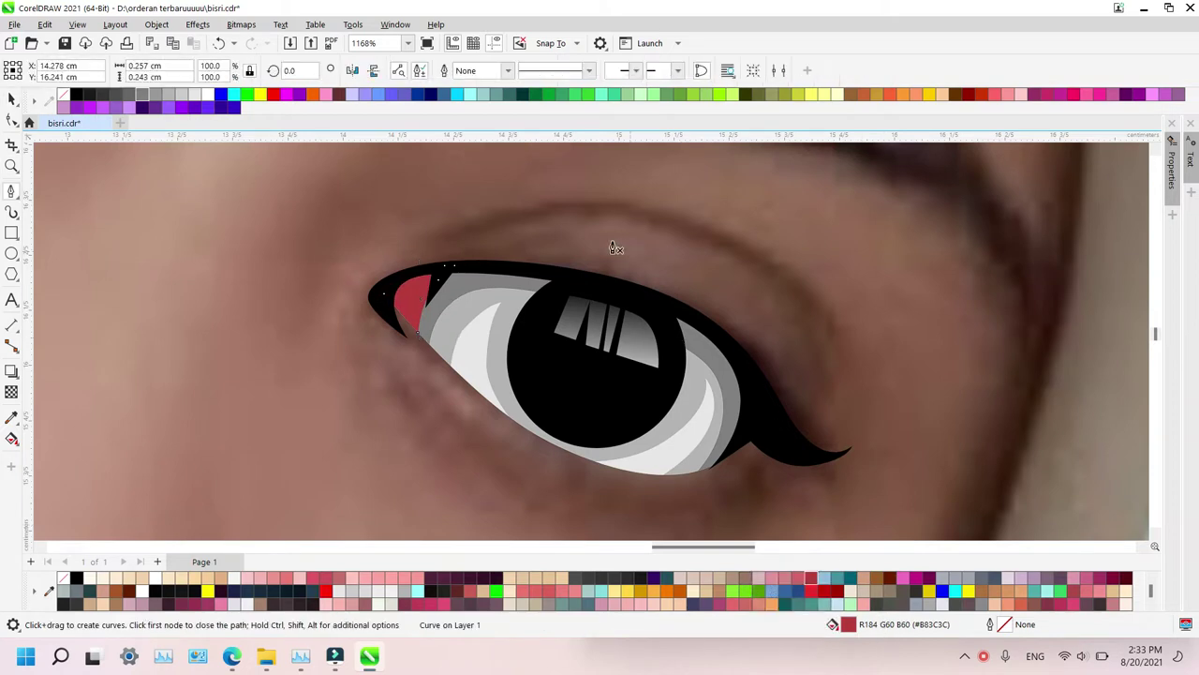
left_click(412, 245)
left_click_drag(653, 227, 772, 254)
left_click_drag(835, 386, 529, 174)
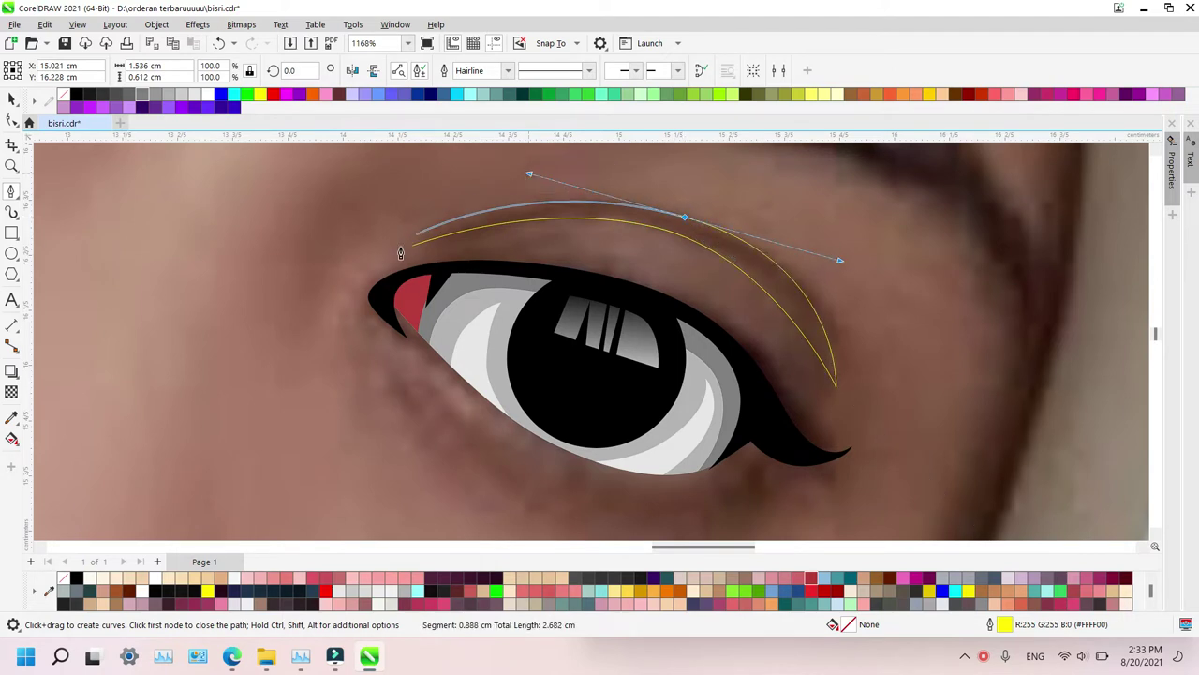
left_click(407, 247)
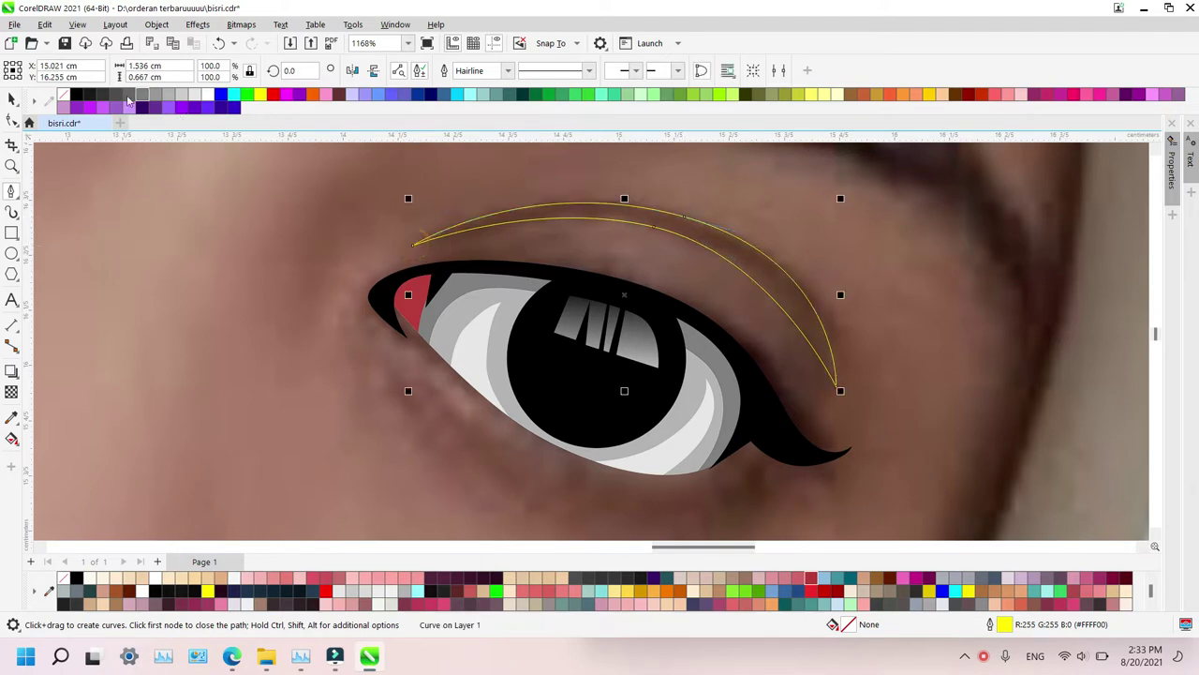
left_click(77, 96)
right_click(63, 95)
Trace the eyebrow above this eye as a closed Pen curve, about 2.06 × 1.25 cm, and fill it black without outline
key("z")
scroll(480, 268, "down", 1)
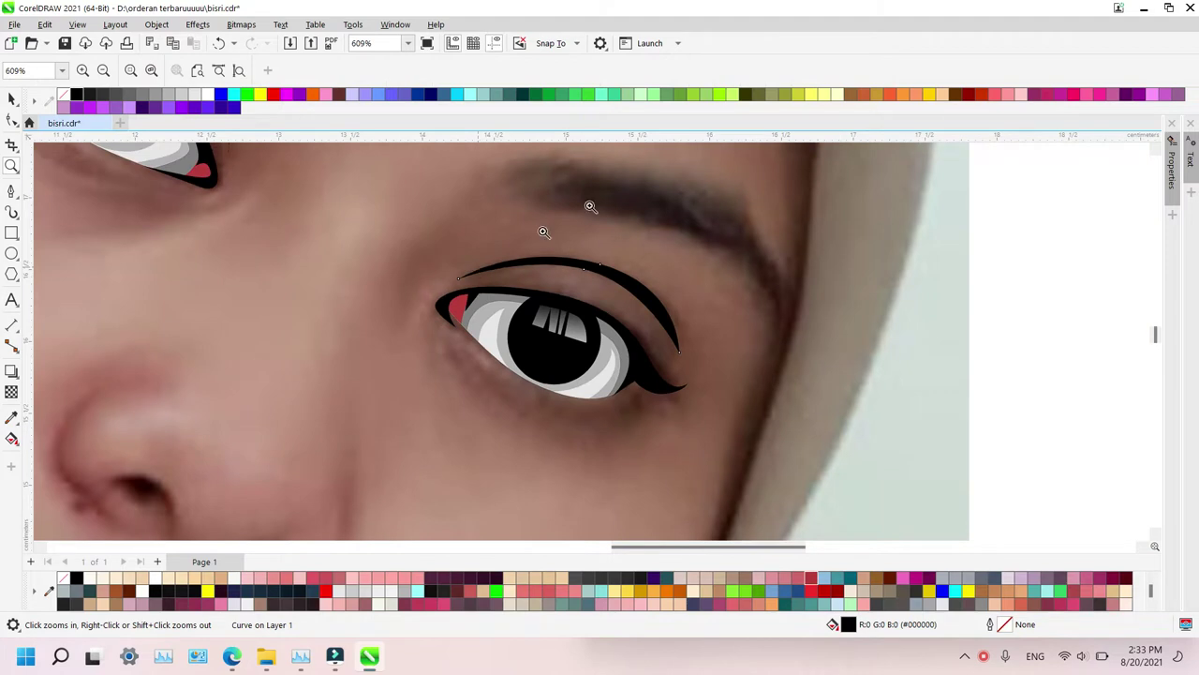
scroll(473, 276, "down", 1)
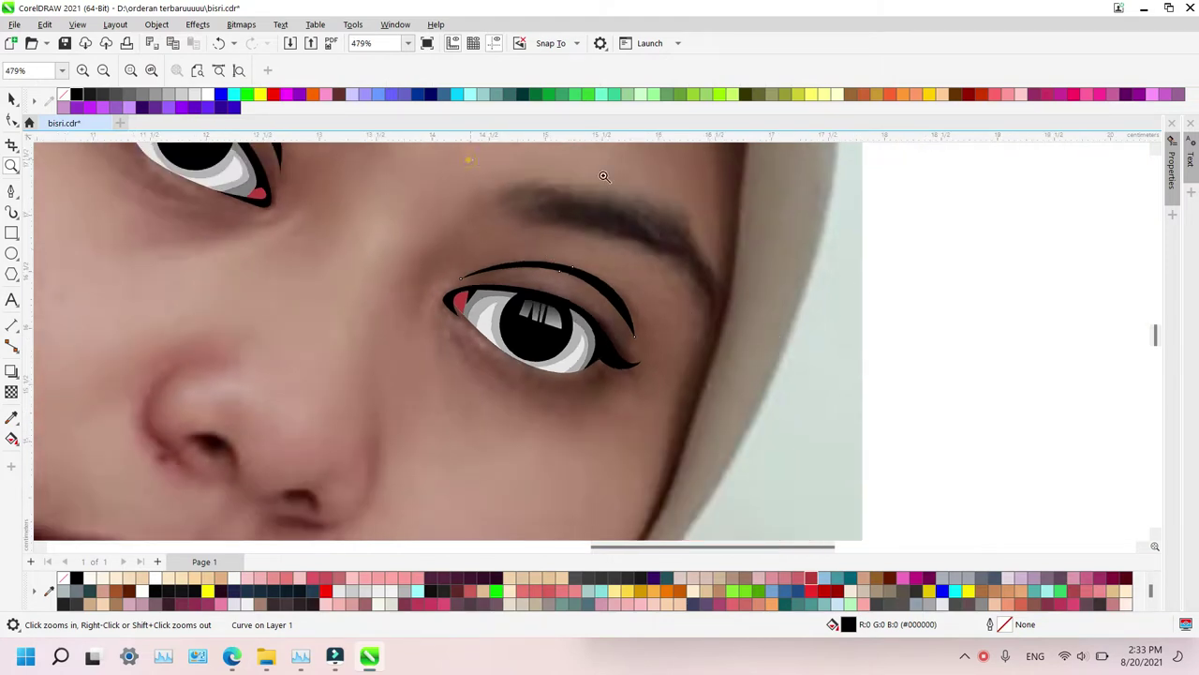
left_click_drag(469, 157, 908, 385)
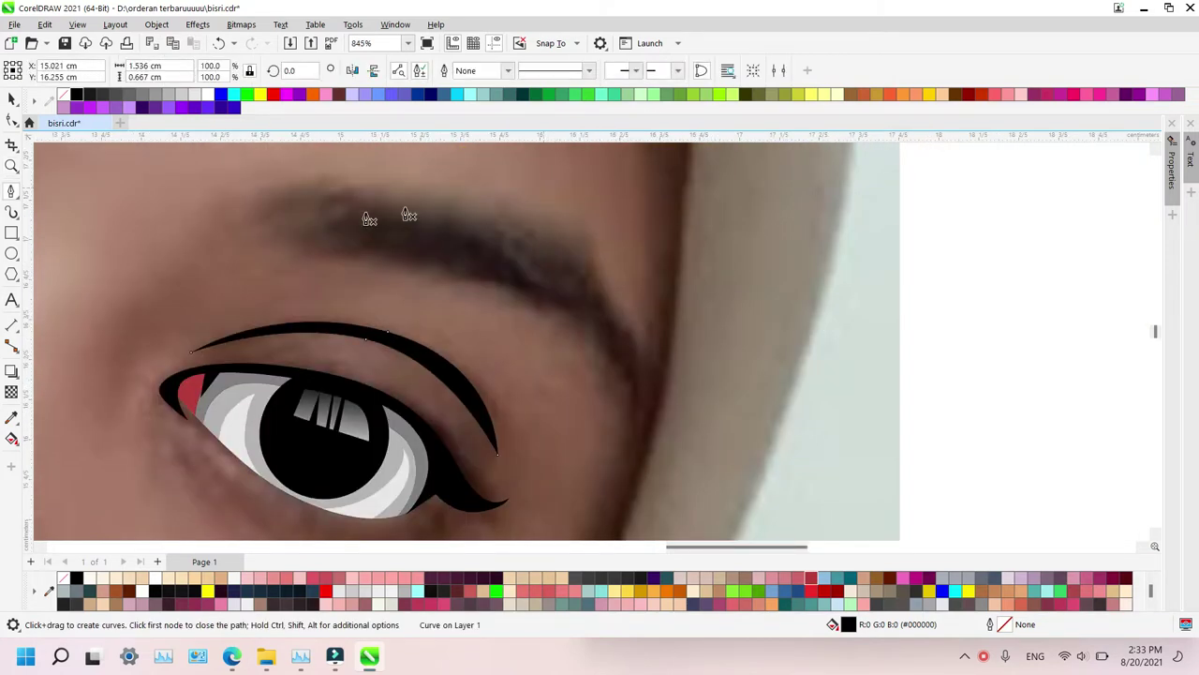
left_click(287, 176)
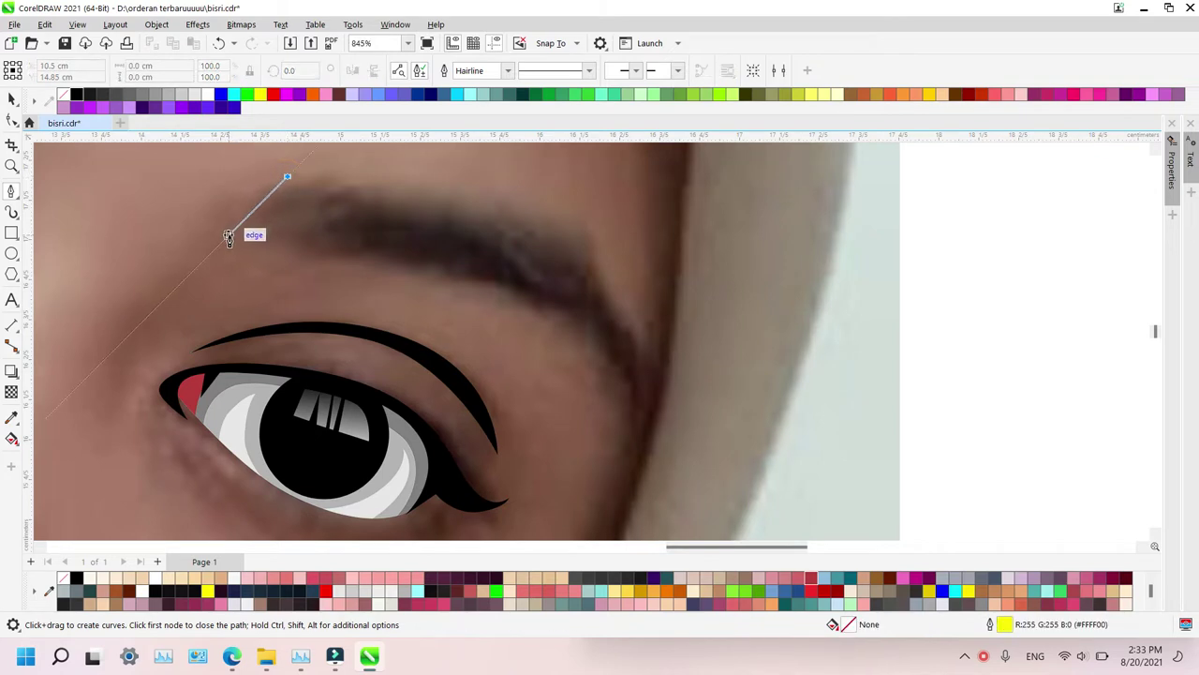
left_click(229, 235)
left_click_drag(531, 297, 613, 333)
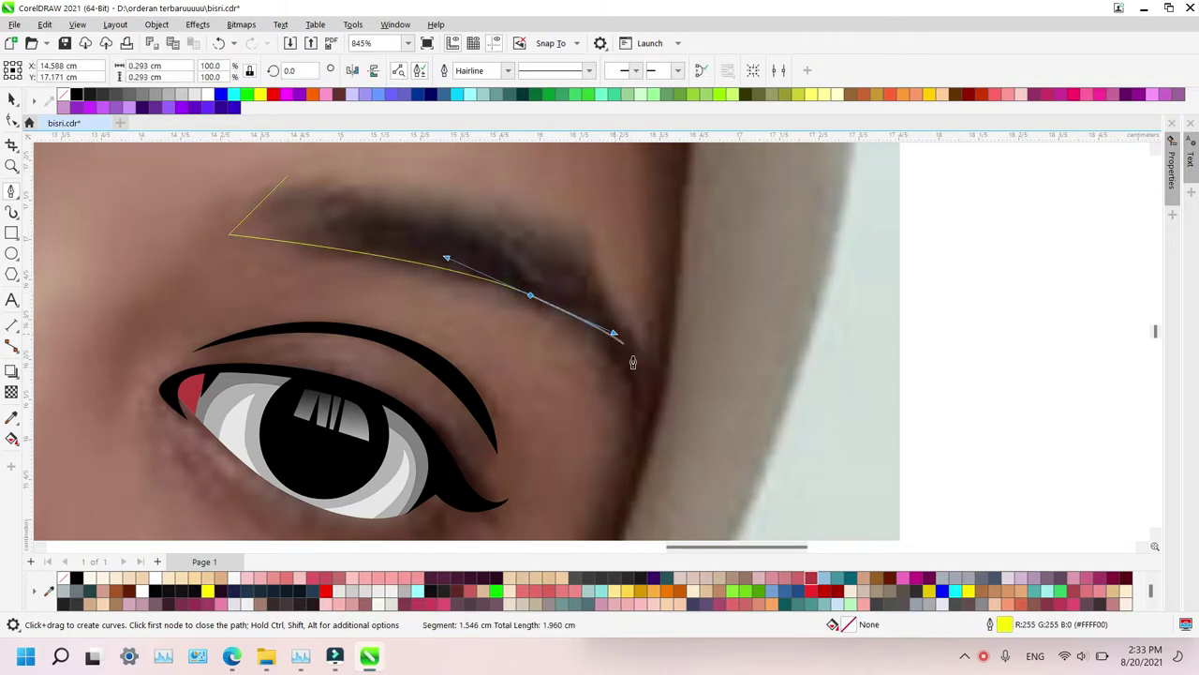
left_click(638, 424)
left_click_drag(602, 265, 573, 218)
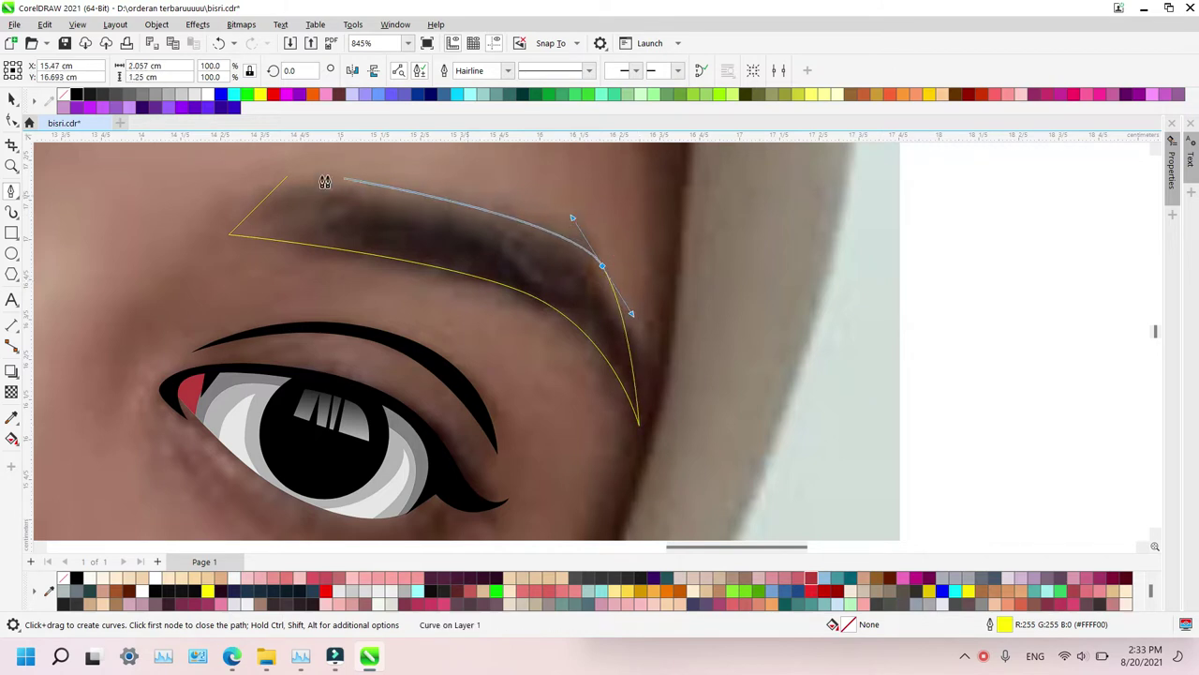
left_click(416, 198)
left_click(286, 177)
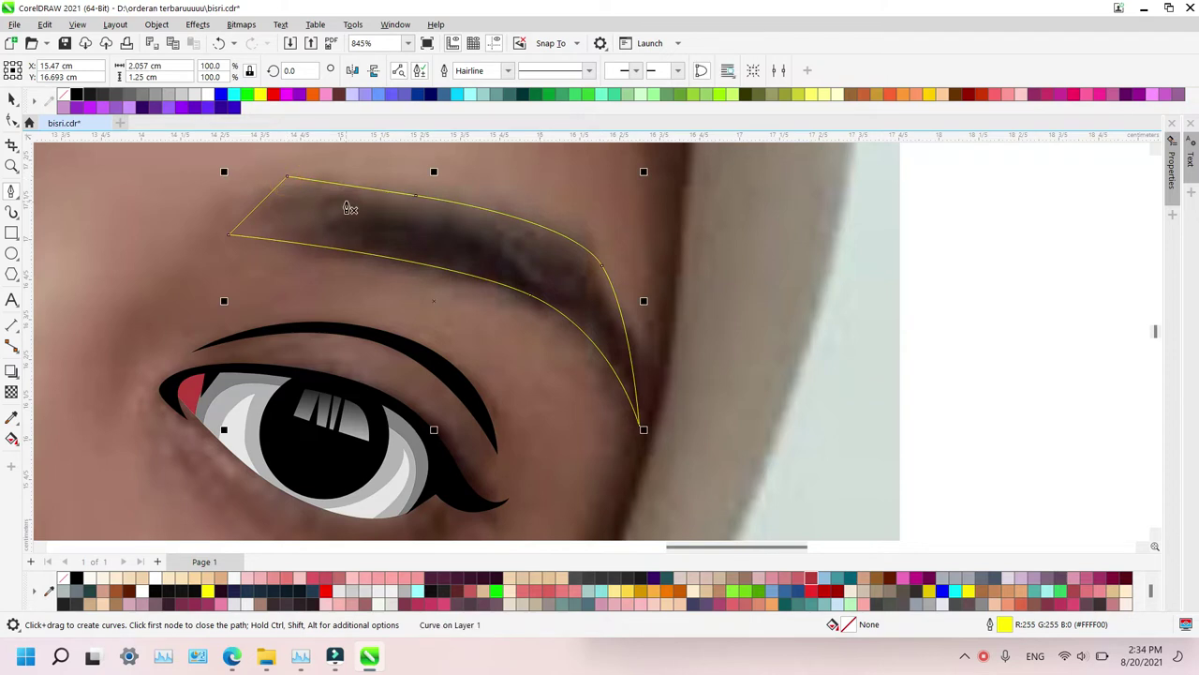
left_click(77, 95)
right_click(63, 95)
Trace the larger nostril, nearer the mouth's upper corner, as a closed Pen curve about 0.45 × 0.32 cm
key("z")
scroll(294, 239, "down", 2)
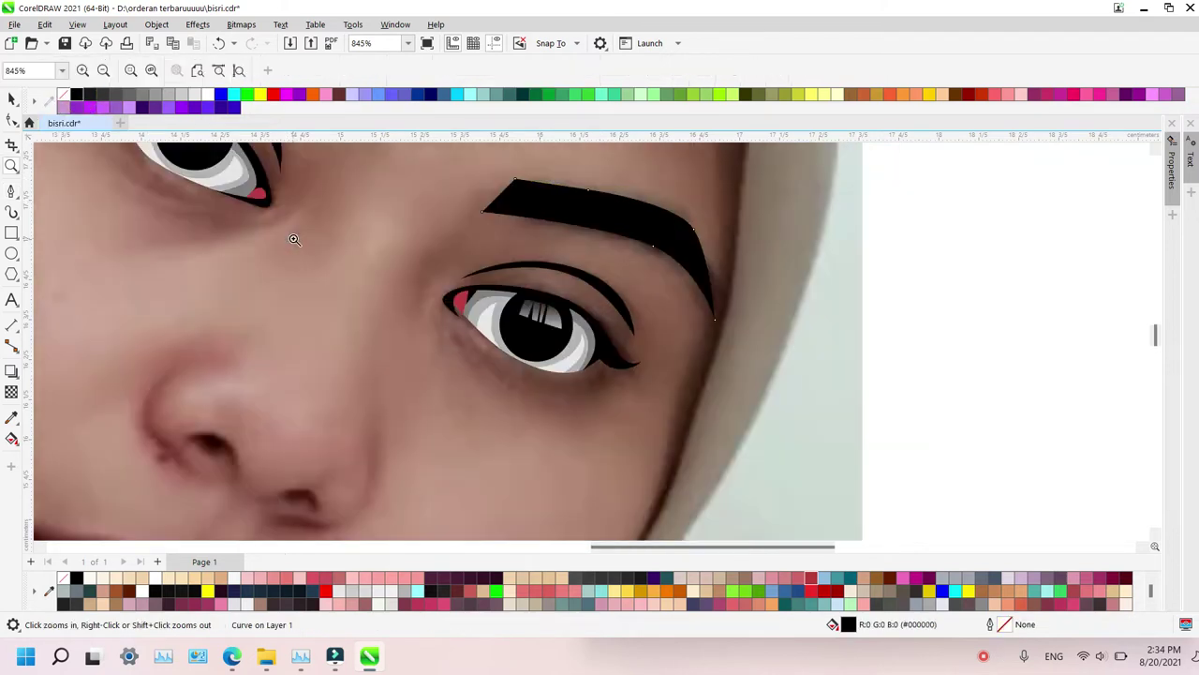
scroll(293, 239, "down", 1)
scroll(390, 362, "down", 1)
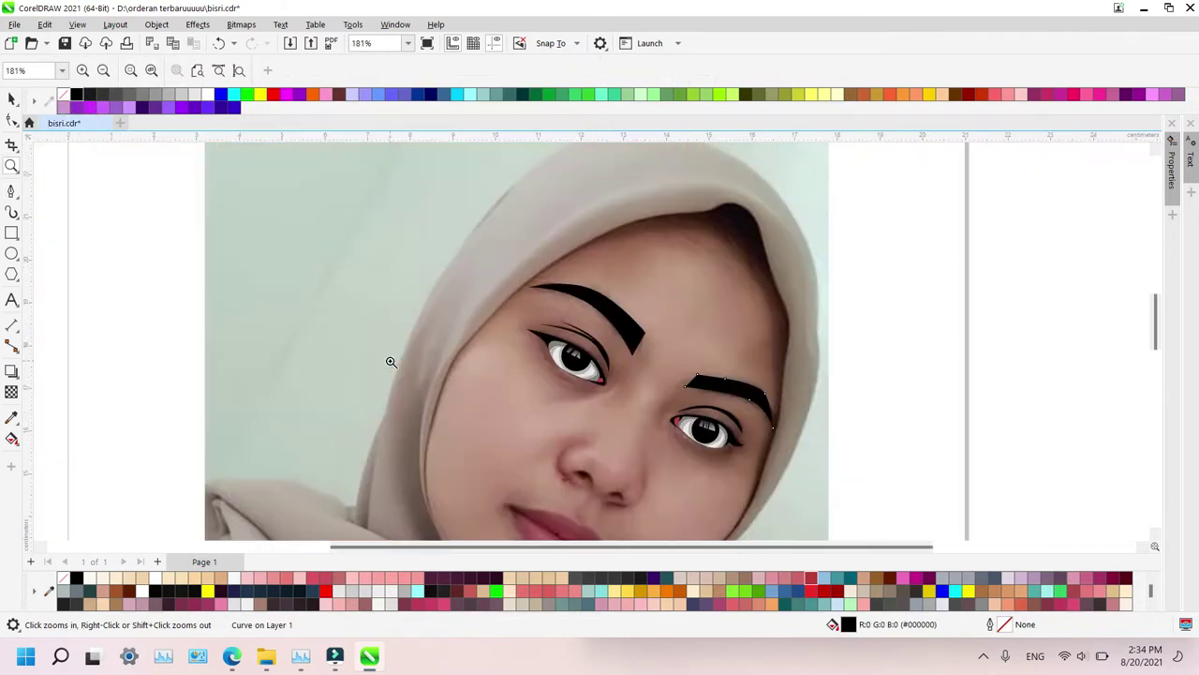
left_click_drag(568, 388, 685, 556)
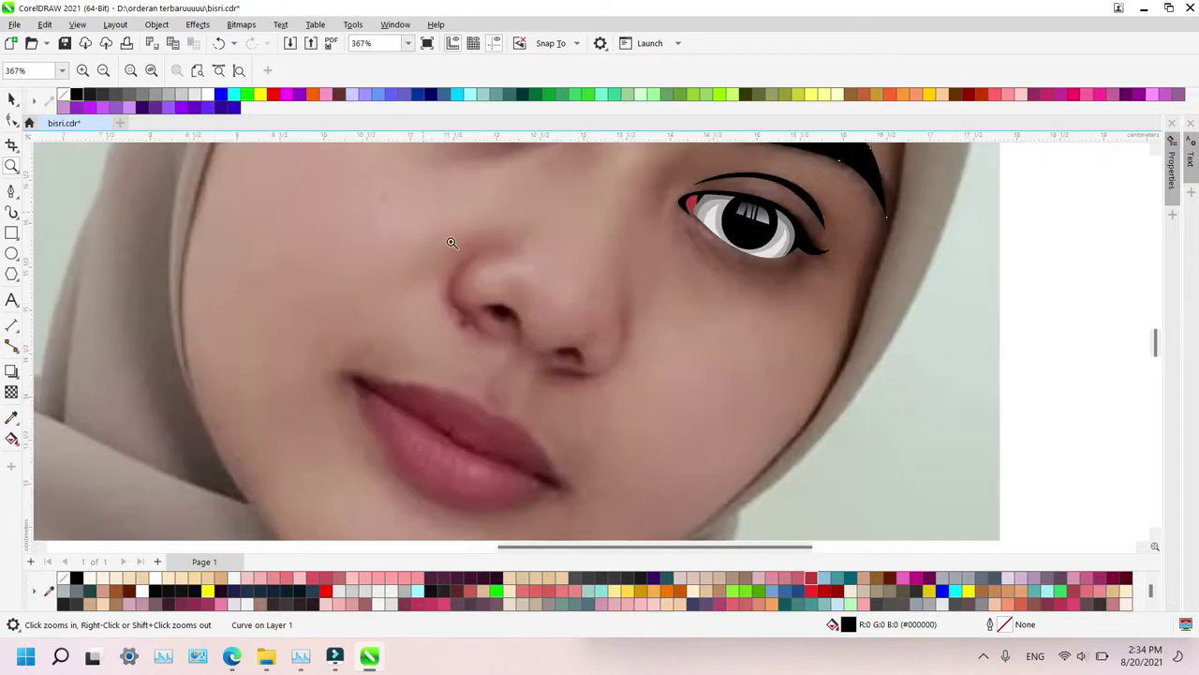
left_click_drag(451, 243, 661, 401)
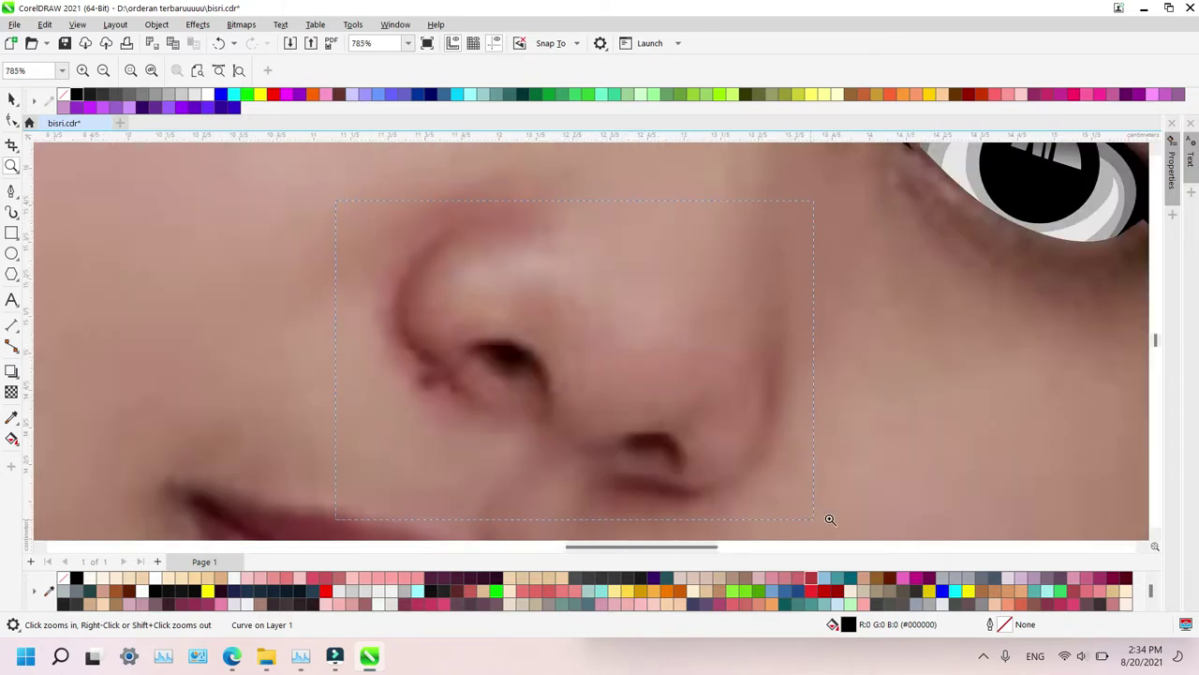
left_click_drag(337, 200, 830, 519)
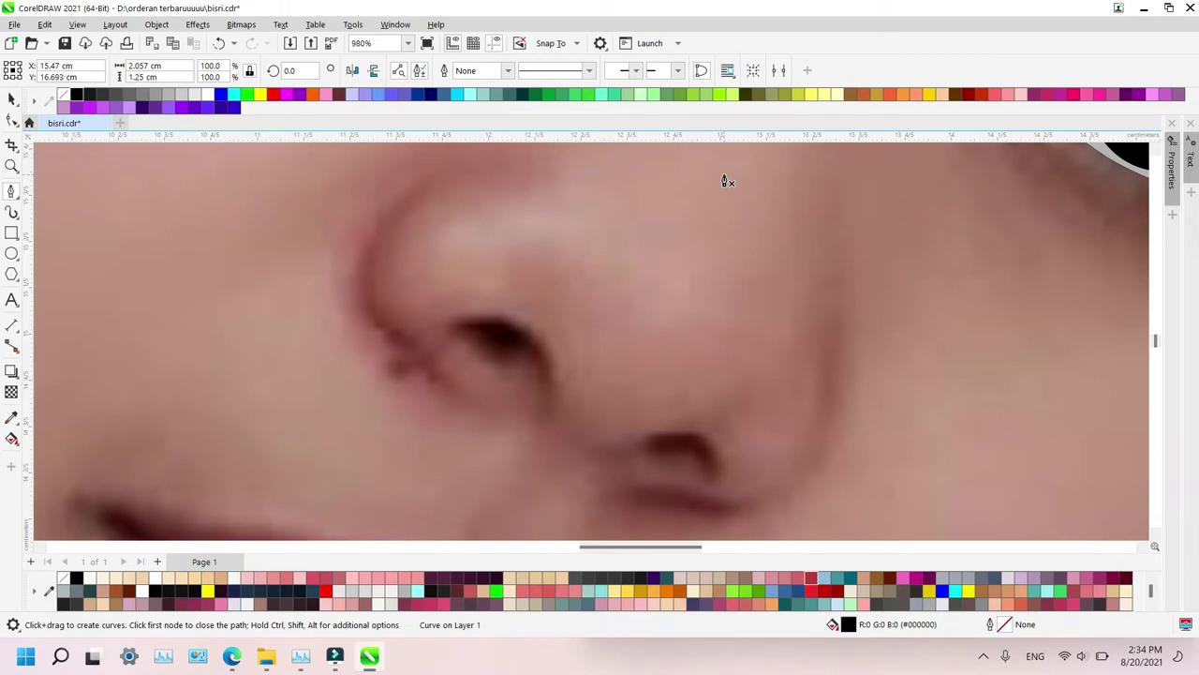
left_click(550, 387)
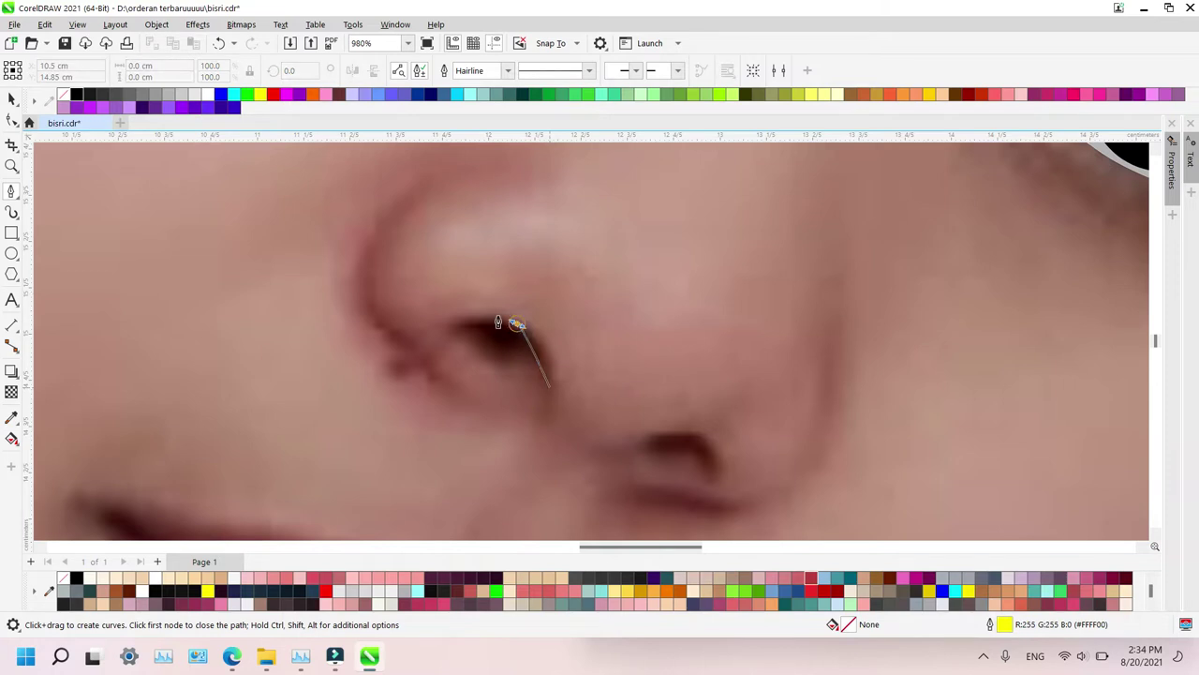
left_click_drag(518, 325, 474, 305)
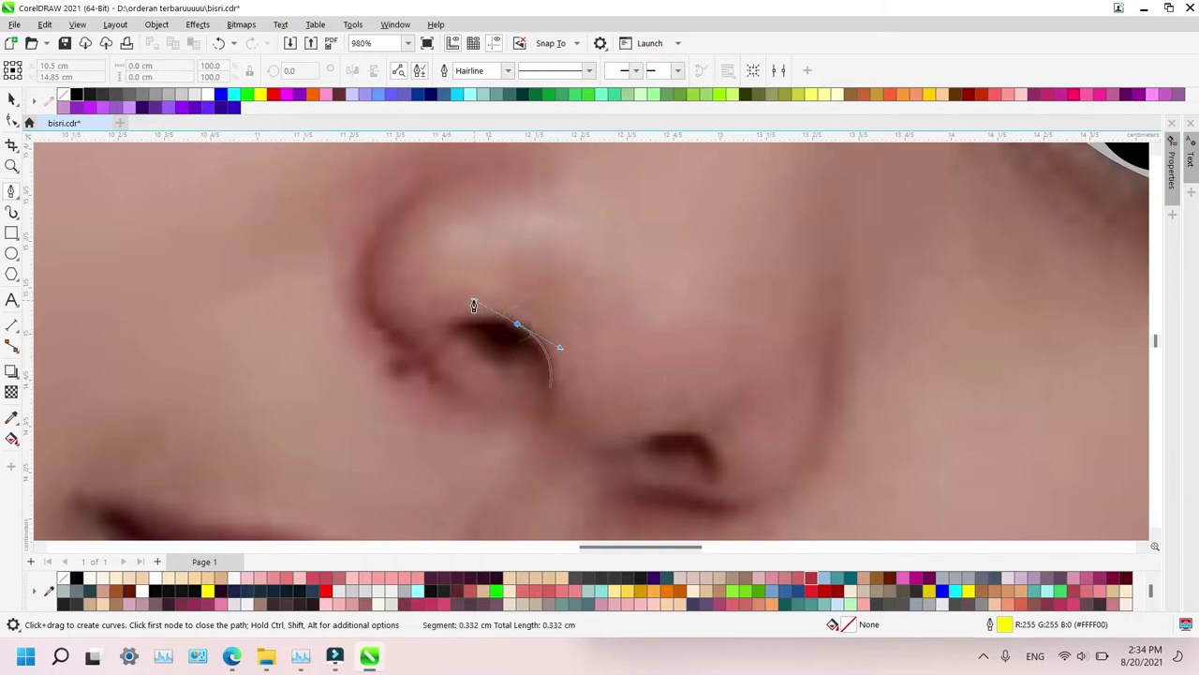
left_click(487, 361)
left_click_drag(529, 358, 551, 384)
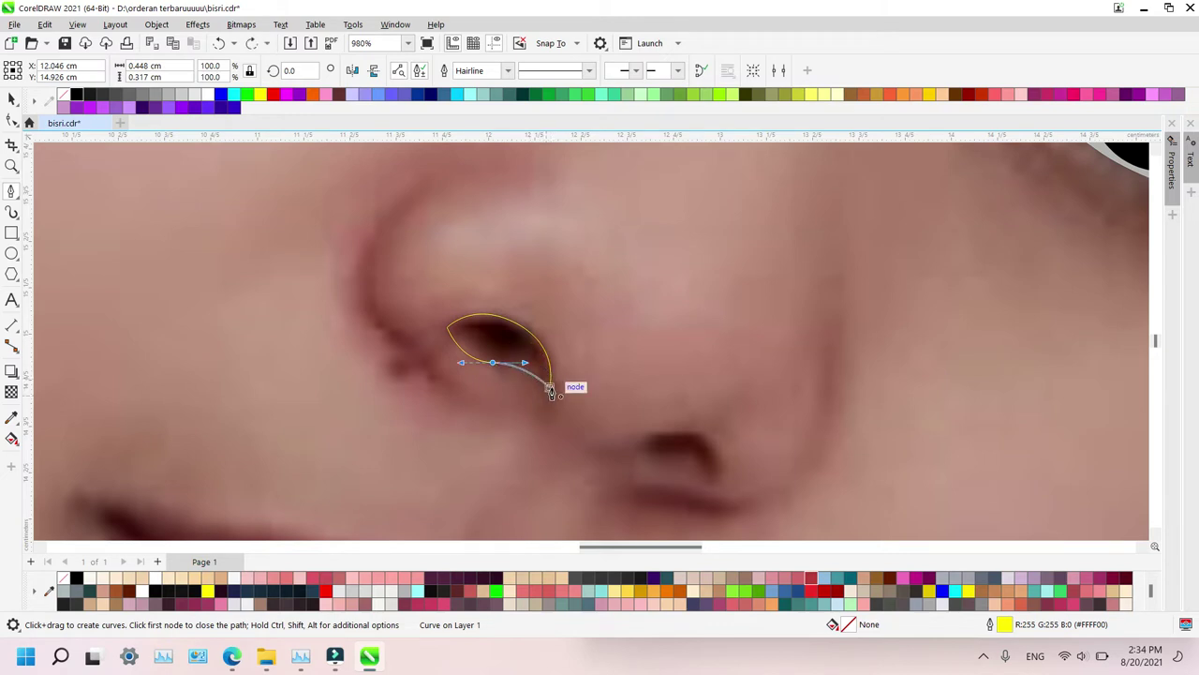
left_click(551, 390)
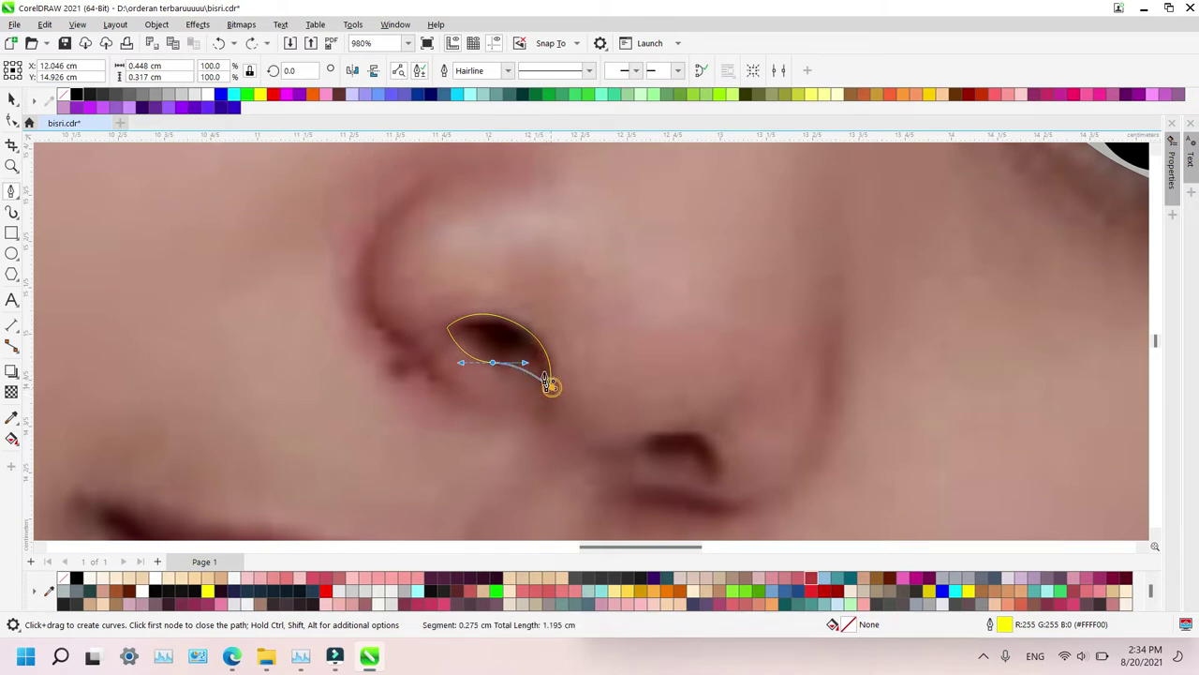
Trace the smaller nostril as a closed curve about 0.39 × 0.20 cm, and fill both nostril shapes black without outline
mouse_move(633, 441)
left_mouse_down()
mouse_move(702, 430)
mouse_move(720, 487)
mouse_move(695, 483)
mouse_move(669, 449)
mouse_move(647, 449)
left_mouse_up()
left_click(632, 441)
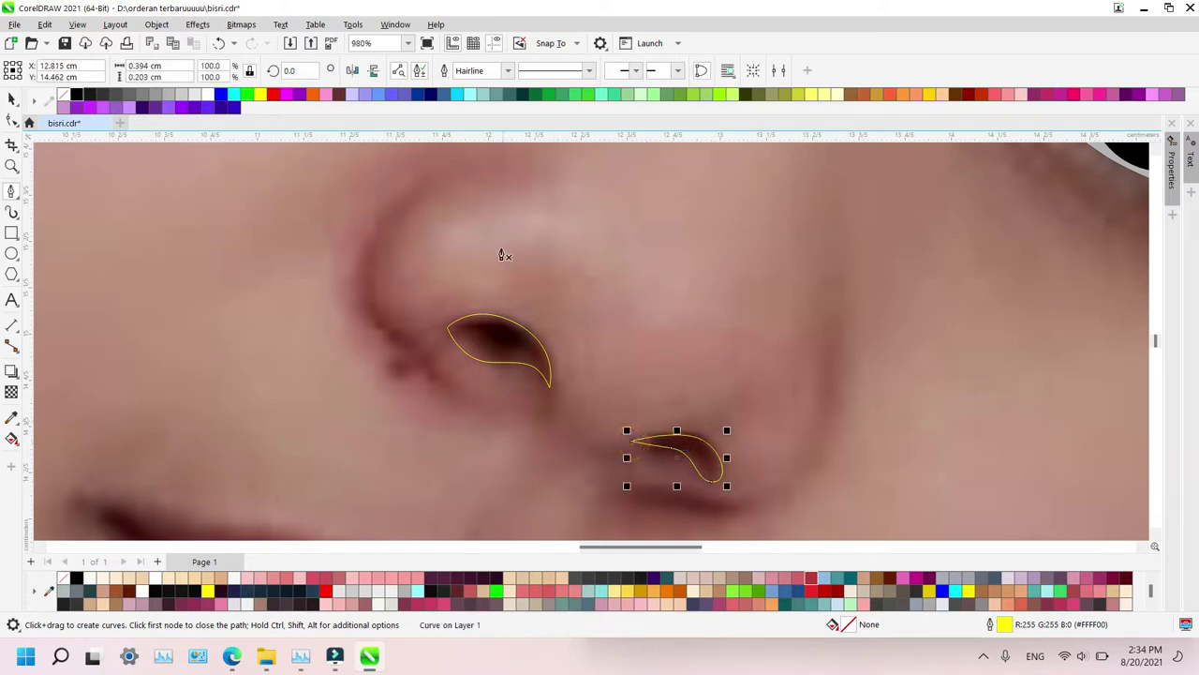
key("space")
left_click(501, 330, "shift")
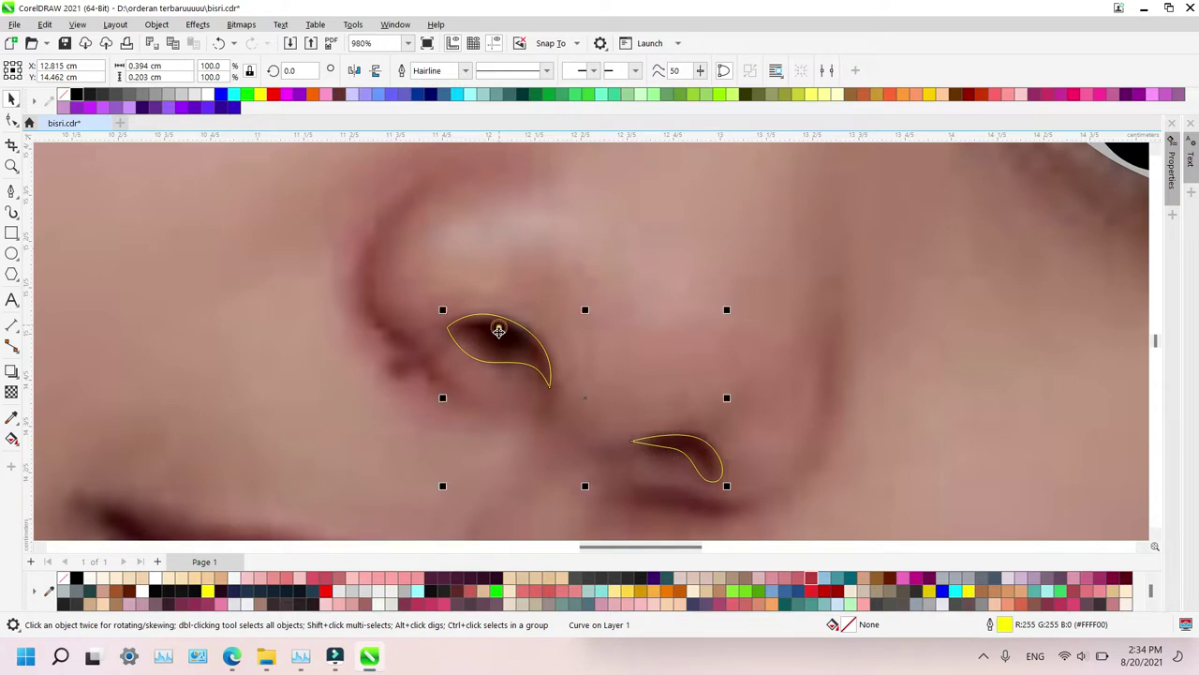
left_click(76, 95)
right_click(64, 95)
Trace the upper lip's edge with the Pen tool from corner to corner, following the cupid's bow, about 2.38 cm wide and 1.24 cm high
key("z")
right_click(430, 264)
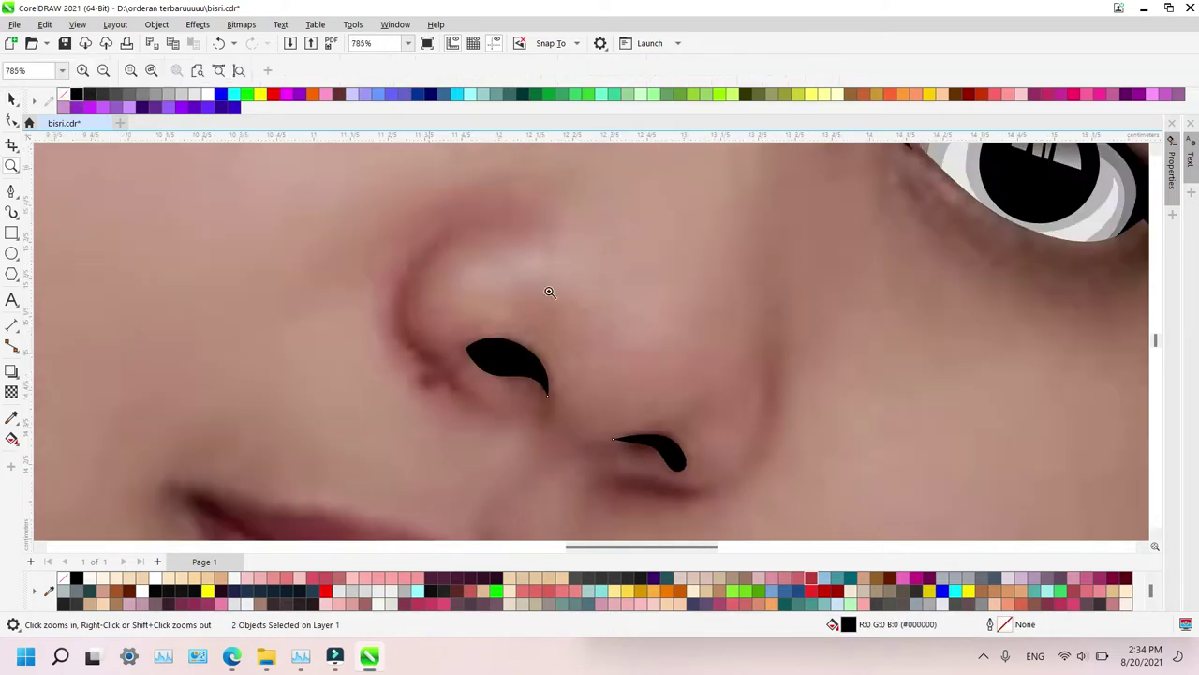
right_click(786, 370)
scroll(787, 368, "down", 2)
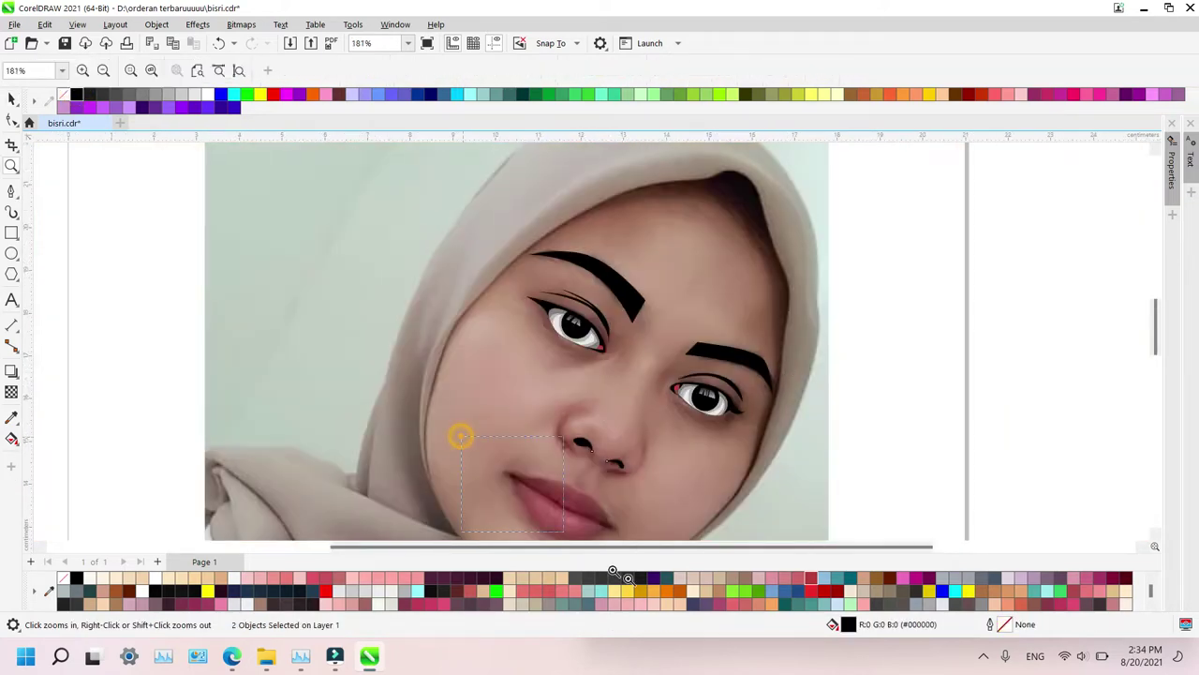
left_click_drag(628, 577, 651, 518)
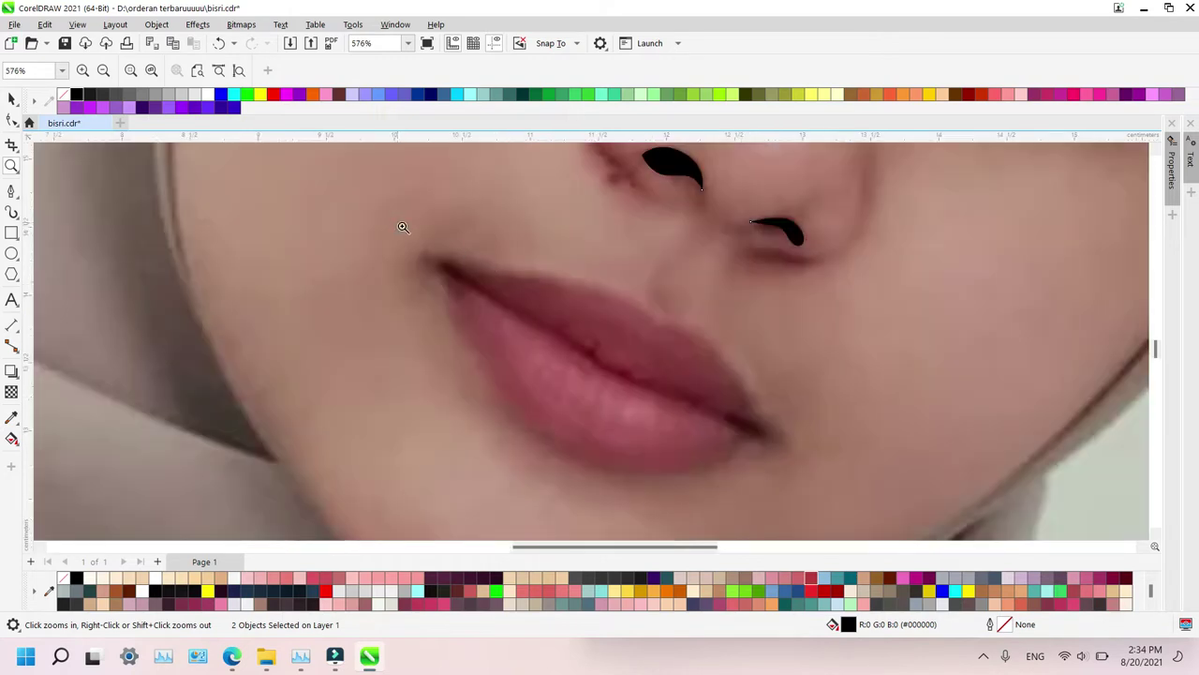
left_click_drag(830, 510, 832, 511)
key("p")
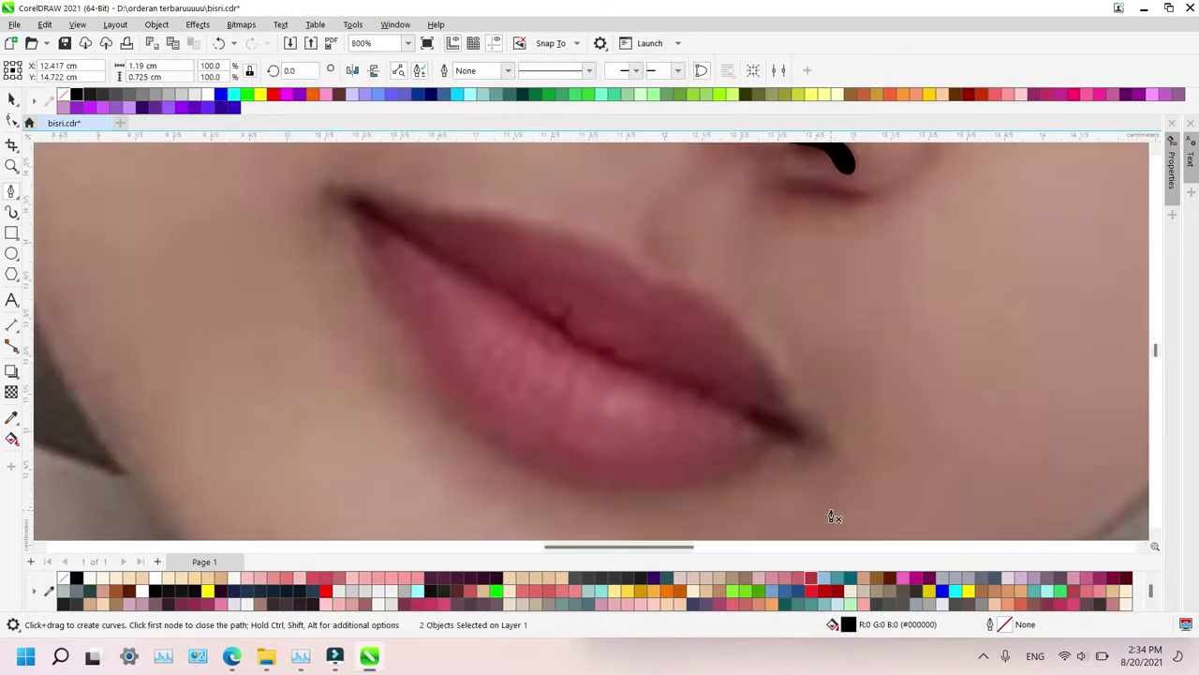
left_click(359, 209)
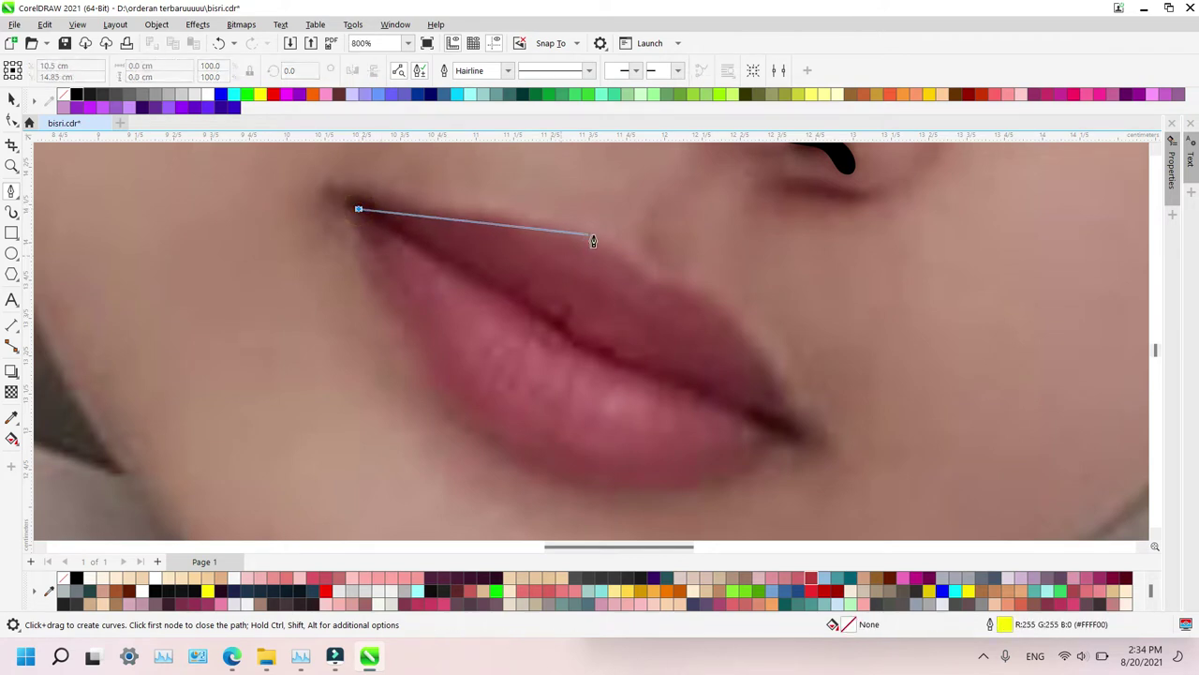
left_click_drag(595, 234, 637, 256)
left_click(645, 287)
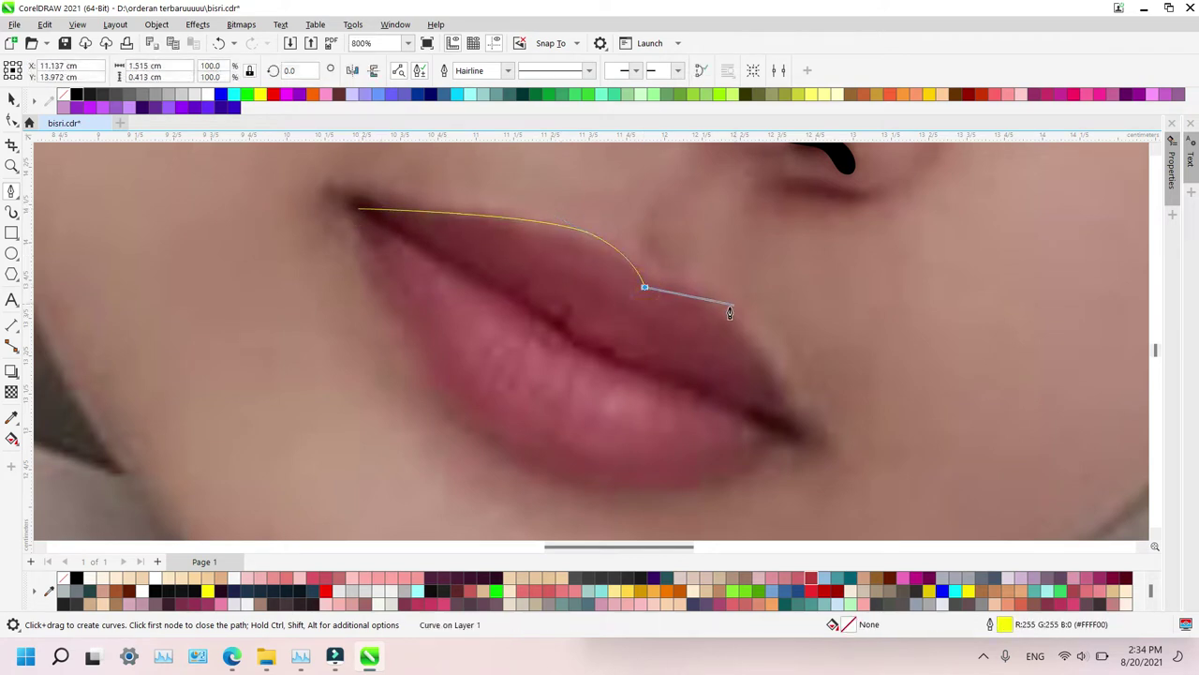
left_click_drag(754, 332, 765, 343)
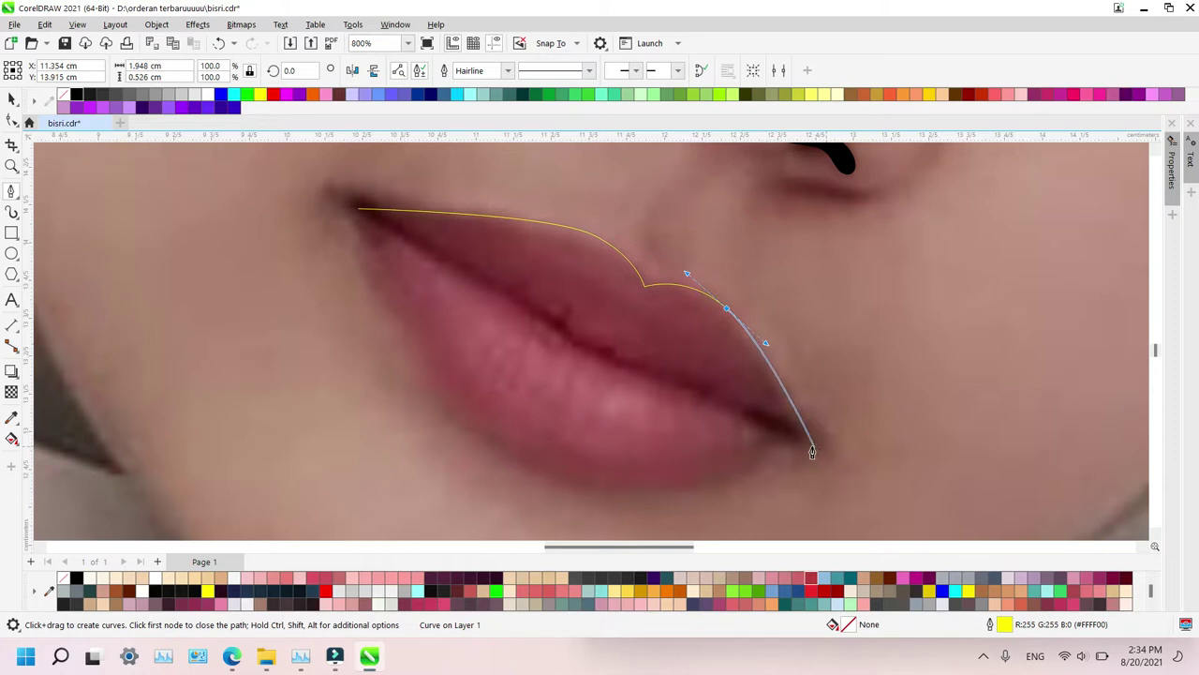
left_click(808, 446)
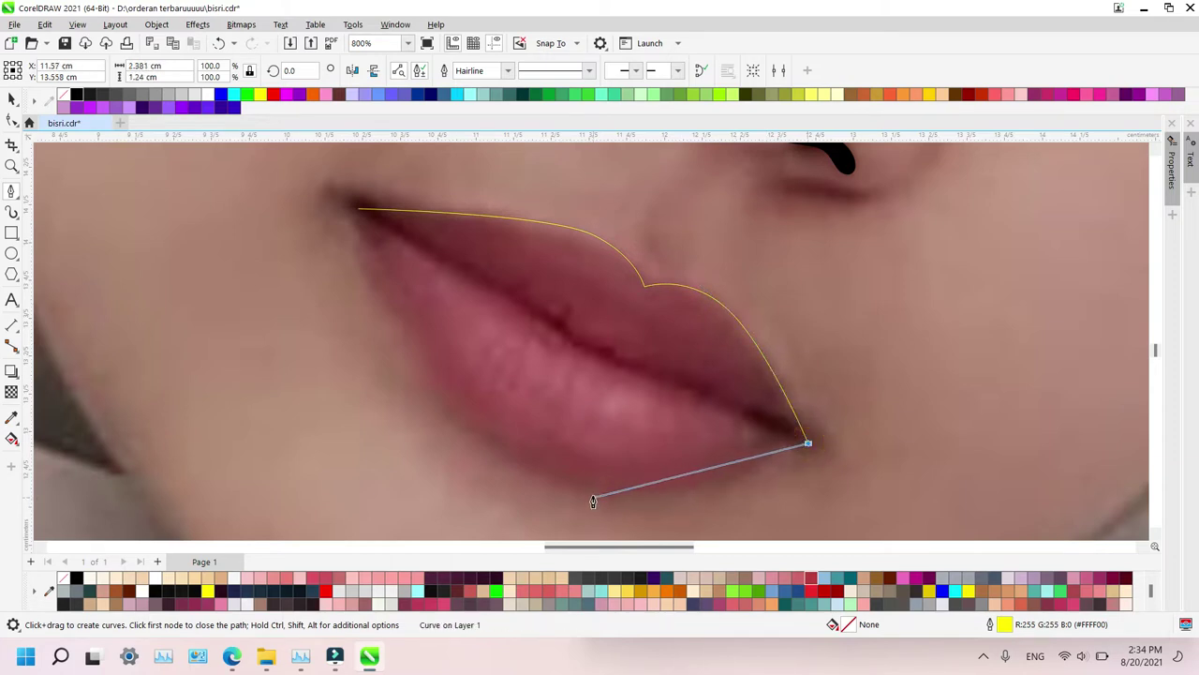
Close the lip outline along the lower lip's edge, making the whole shape about 2.38 × 1.48 cm
left_click_drag(594, 498, 446, 433)
key("ctrl+z")
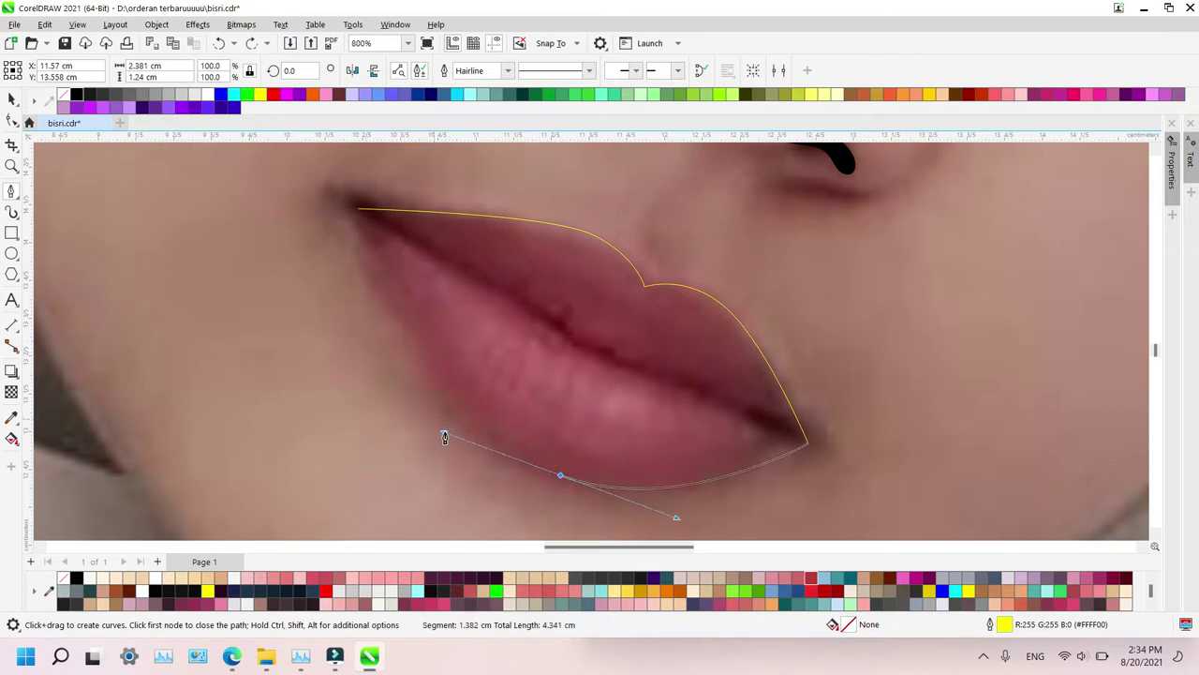
left_click_drag(359, 214, 363, 324)
Trace the dark line between the lips as a closed Pen curve overshooting both mouth corners, about 2.60 × 1.48 cm
left_click(344, 207)
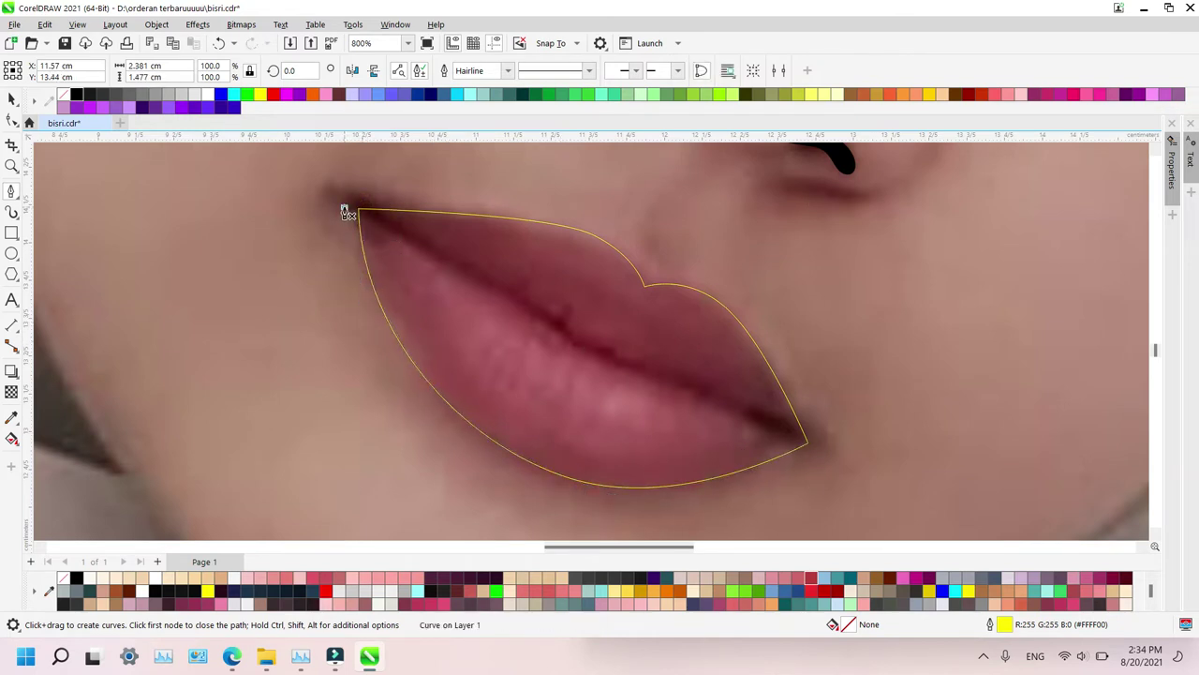
left_click_drag(513, 300, 555, 328)
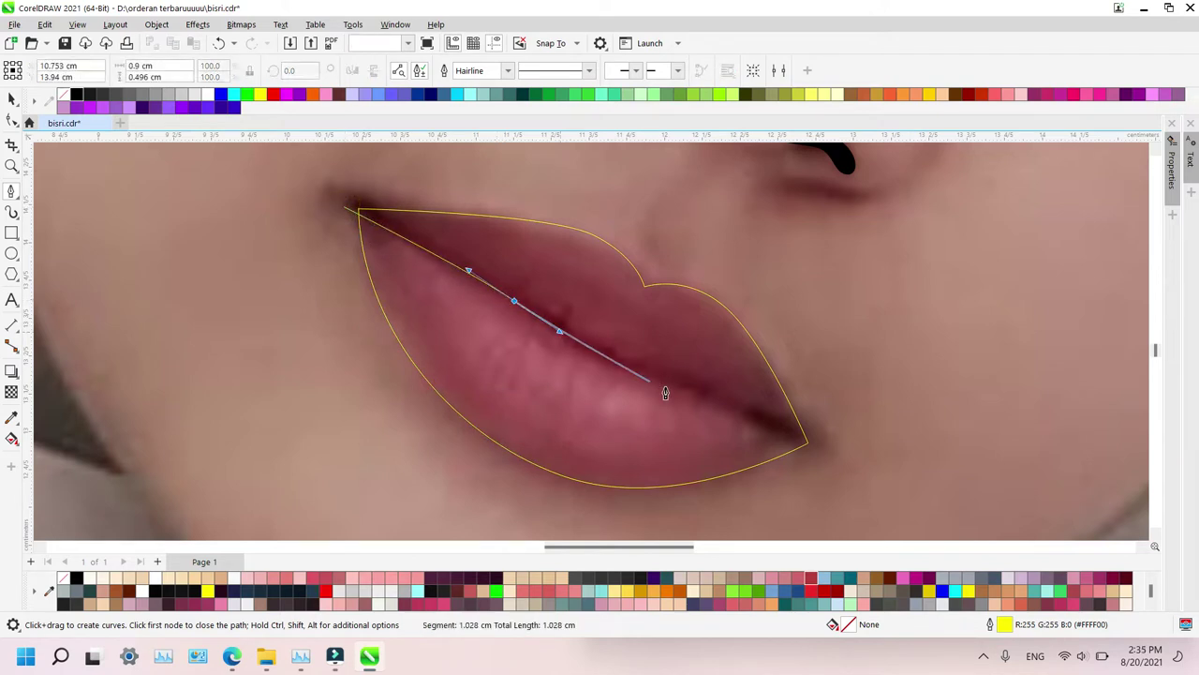
left_click_drag(651, 381, 710, 394)
left_click(828, 462)
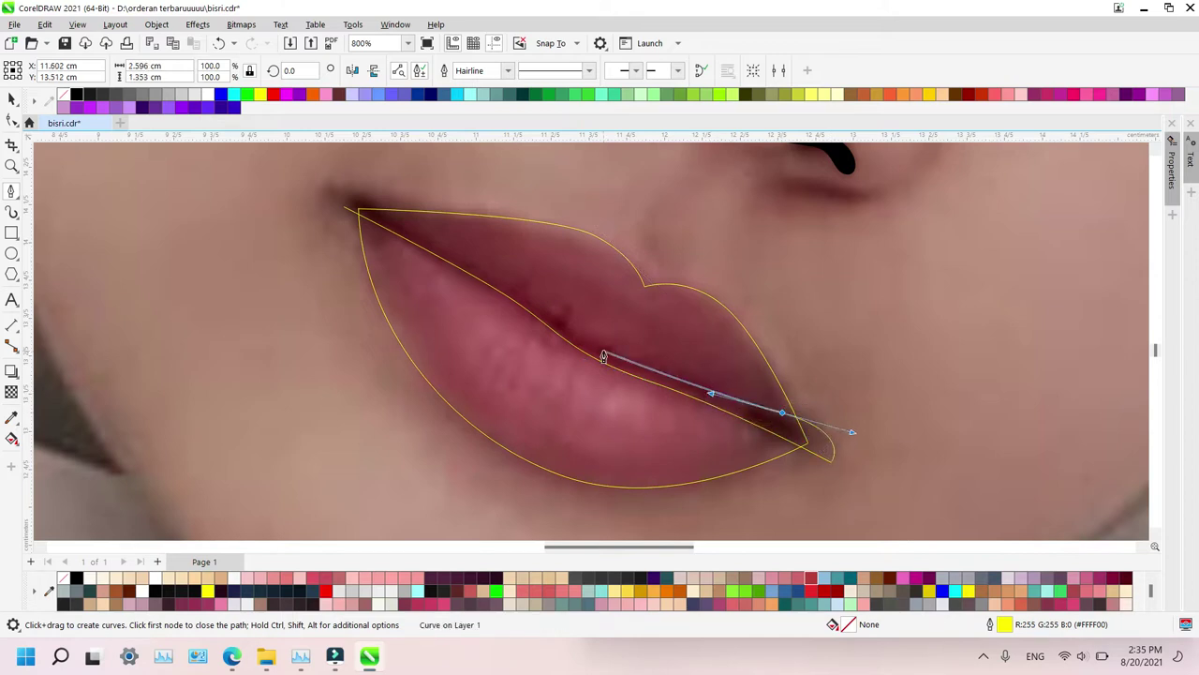
left_click_drag(597, 352, 537, 317)
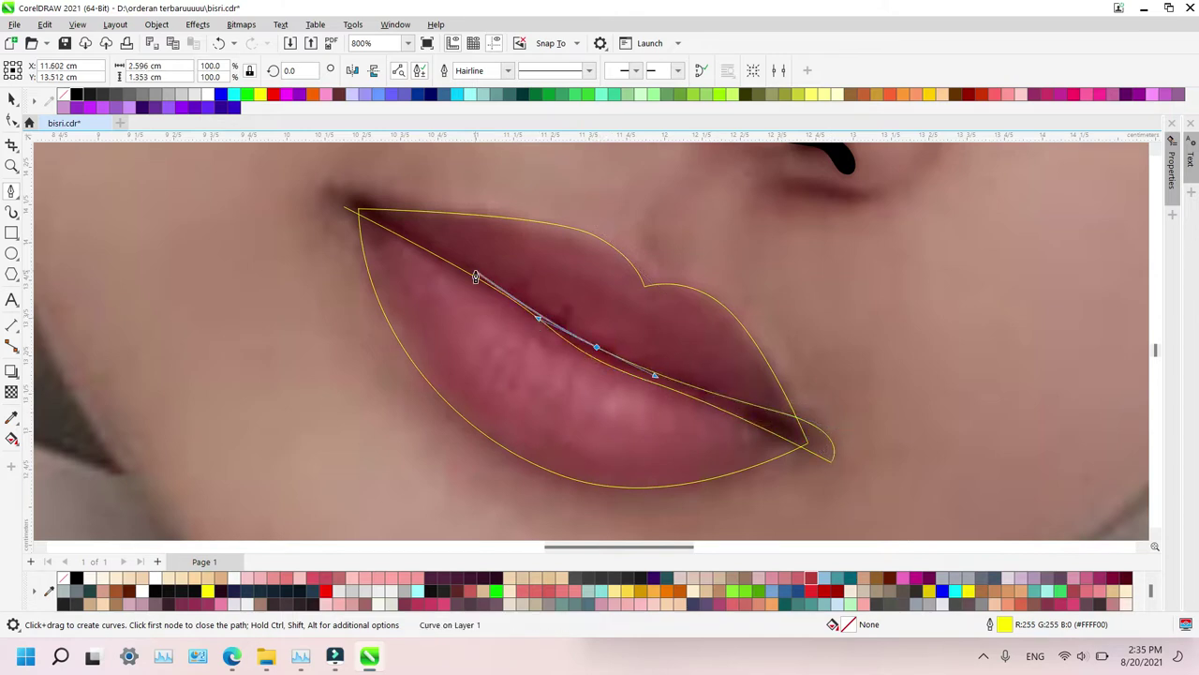
left_click_drag(451, 254, 380, 227)
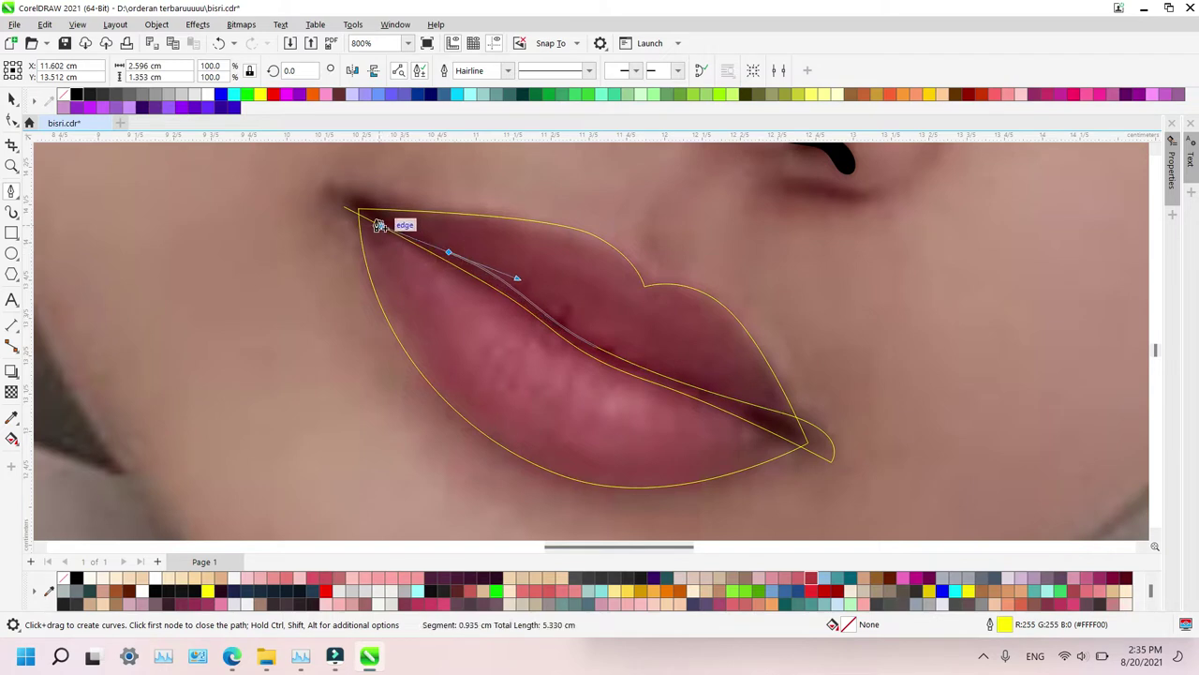
left_click(347, 182)
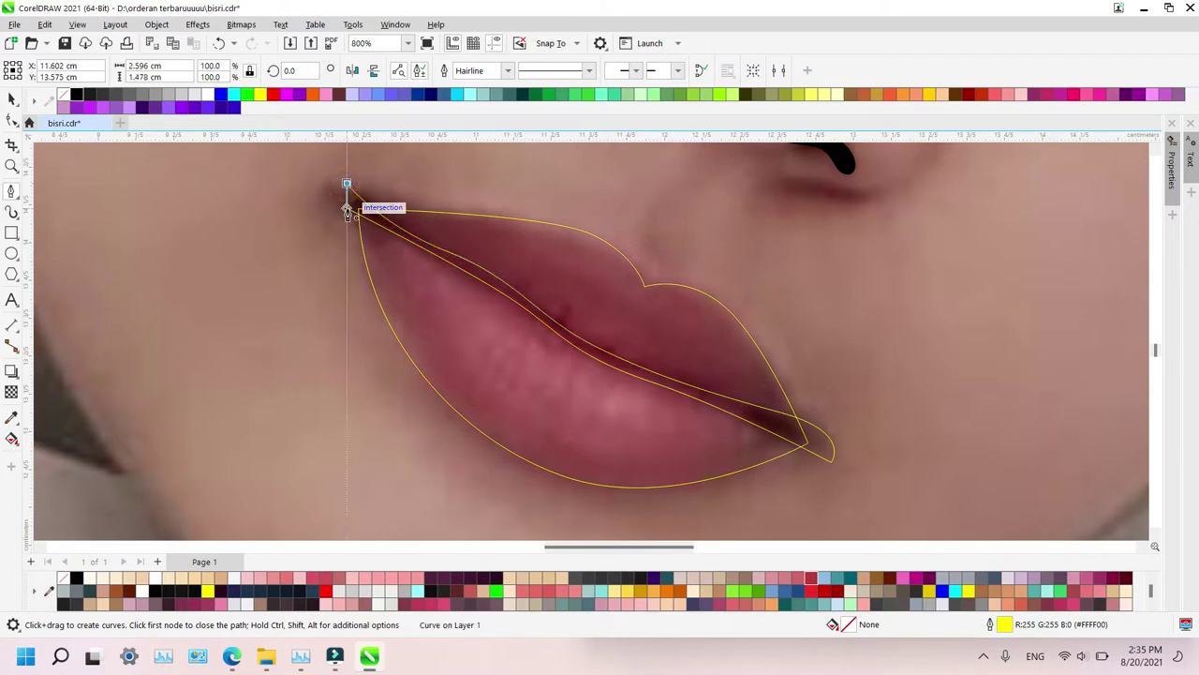
left_click(346, 206)
Intersect the mouth-line curve with the lip outline and delete the original overshooting curve
key("space")
left_click(466, 368, "shift")
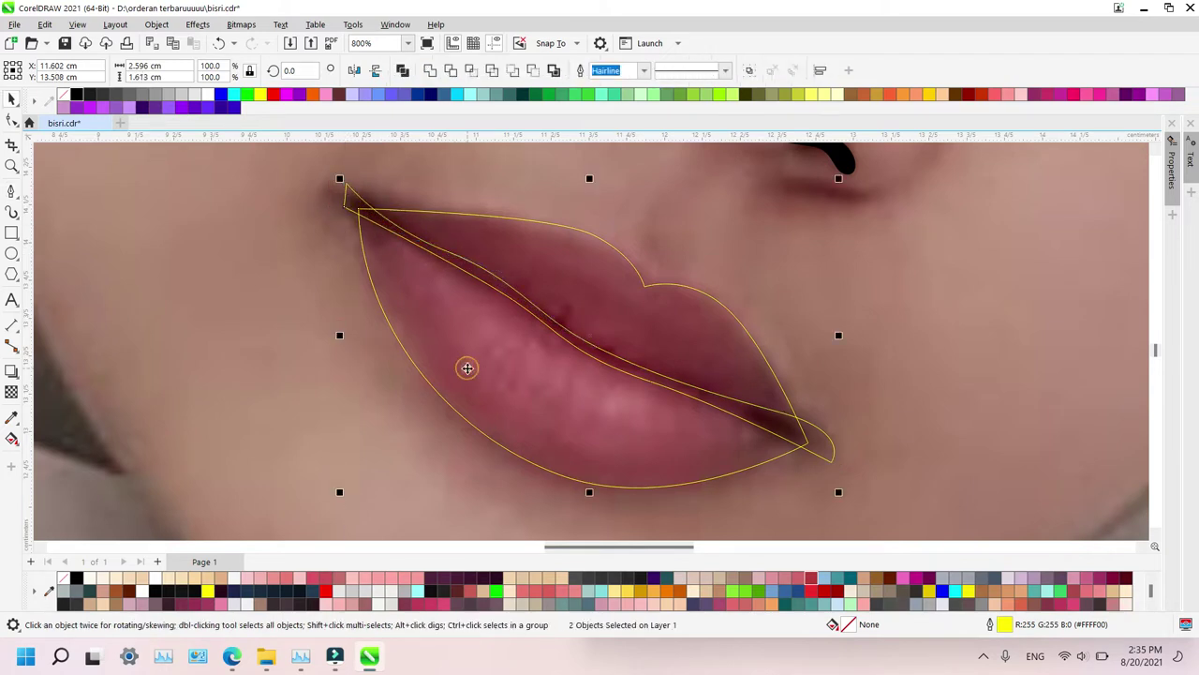
key("Delete")
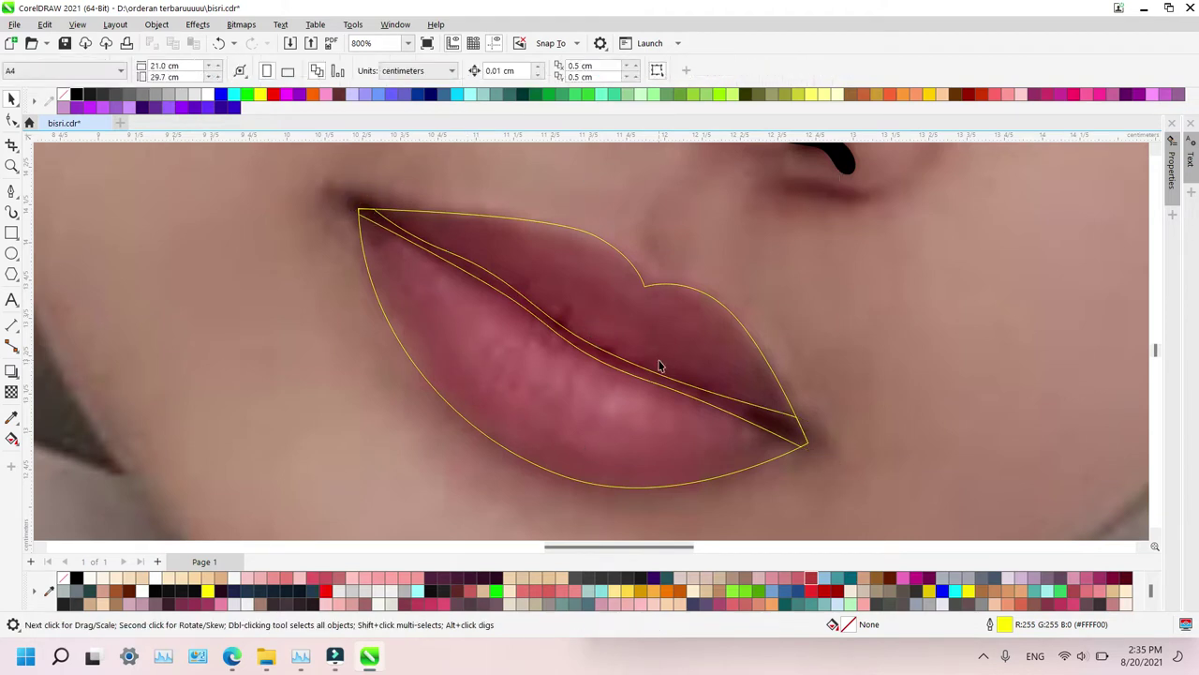
Trace a shading edge with the Pen tool across the upper lip and around past the far mouth corner, about 2.78 × 1.44 cm
key("space")
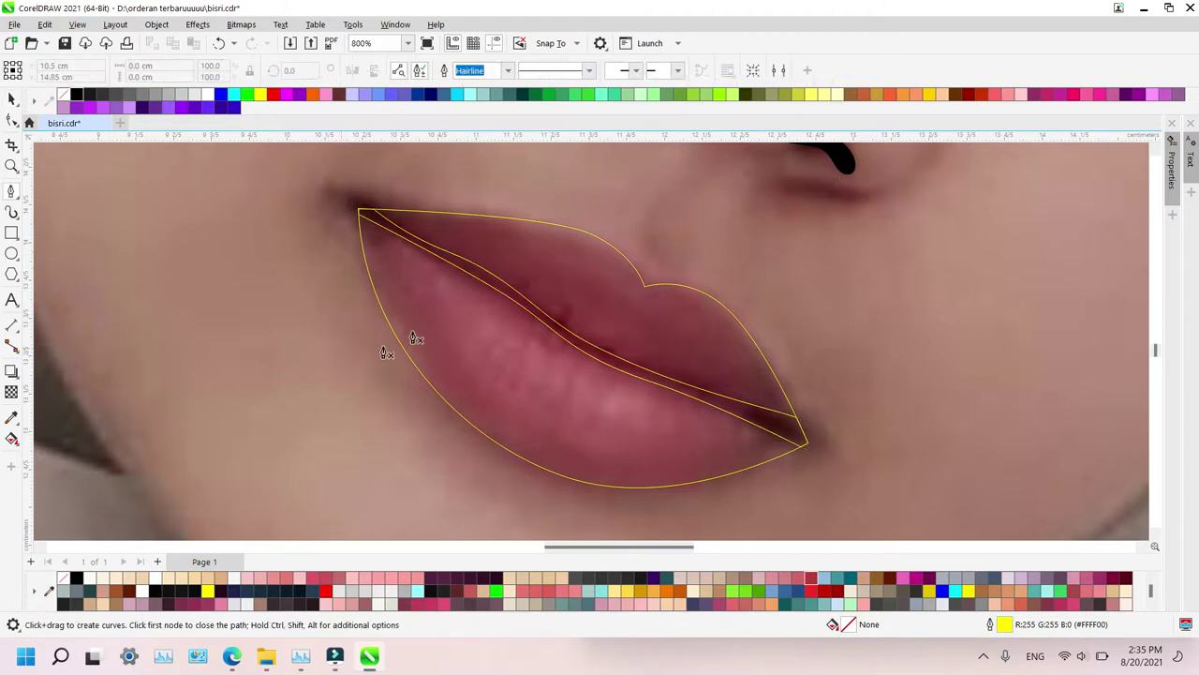
left_click(333, 189)
left_click_drag(532, 264, 600, 338)
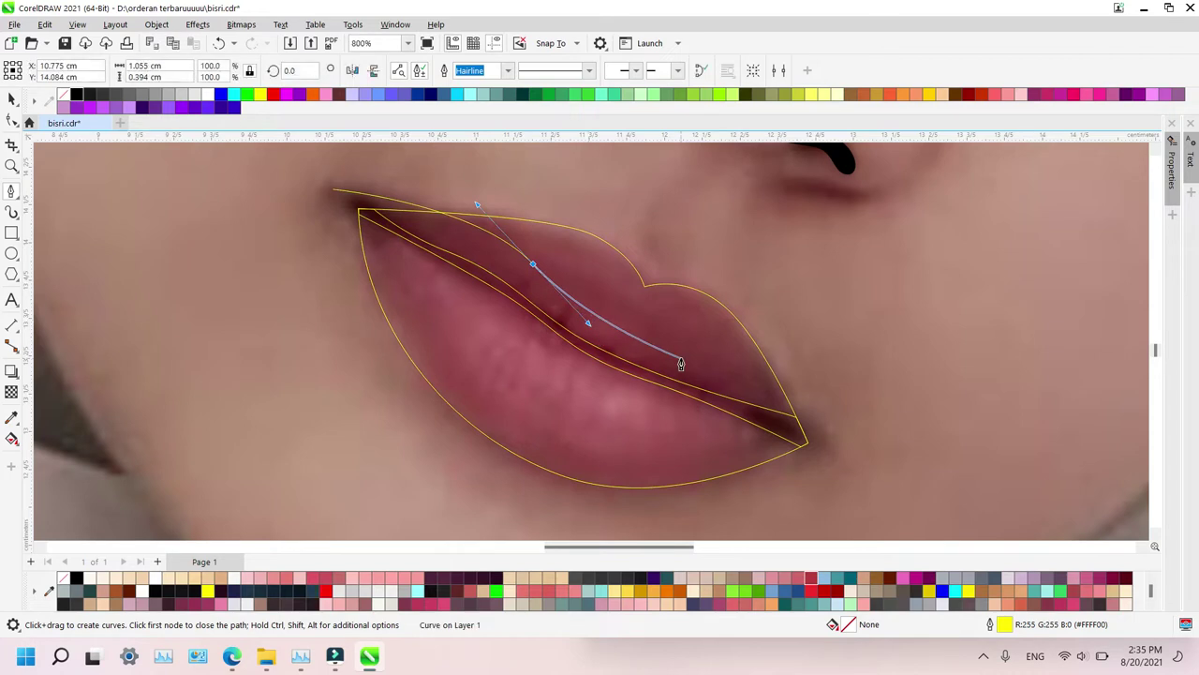
left_click_drag(685, 361, 741, 361)
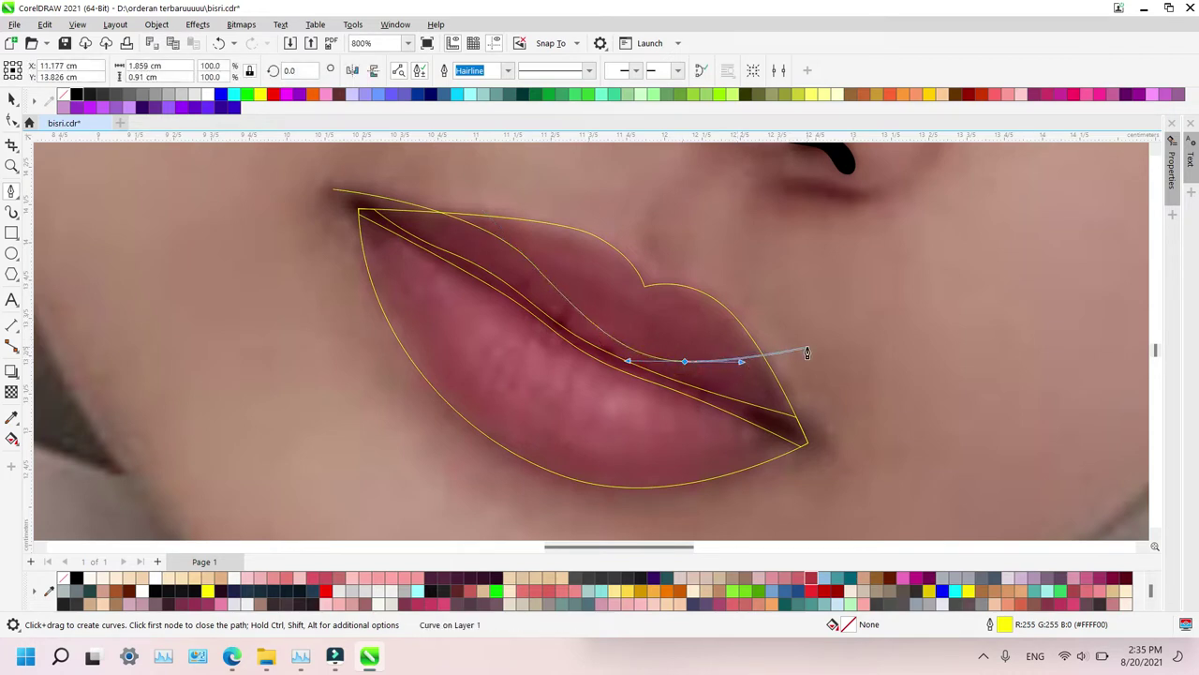
key("ctrl+z")
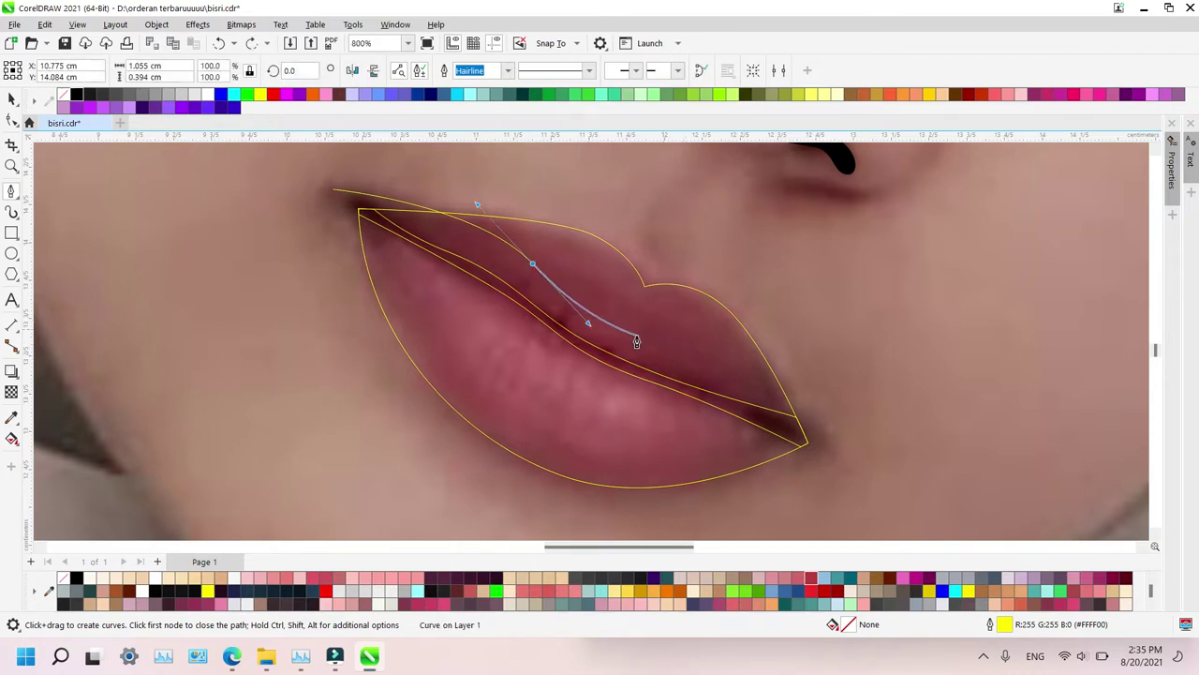
left_click_drag(637, 337, 668, 339)
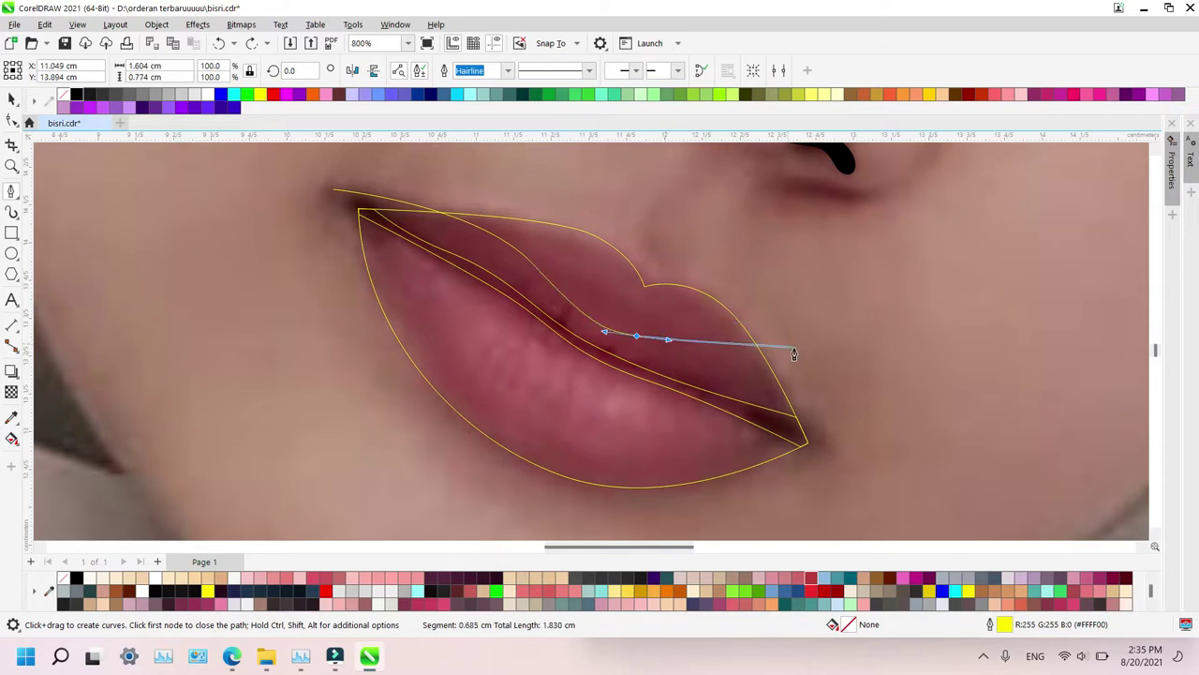
left_click_drag(793, 349, 843, 376)
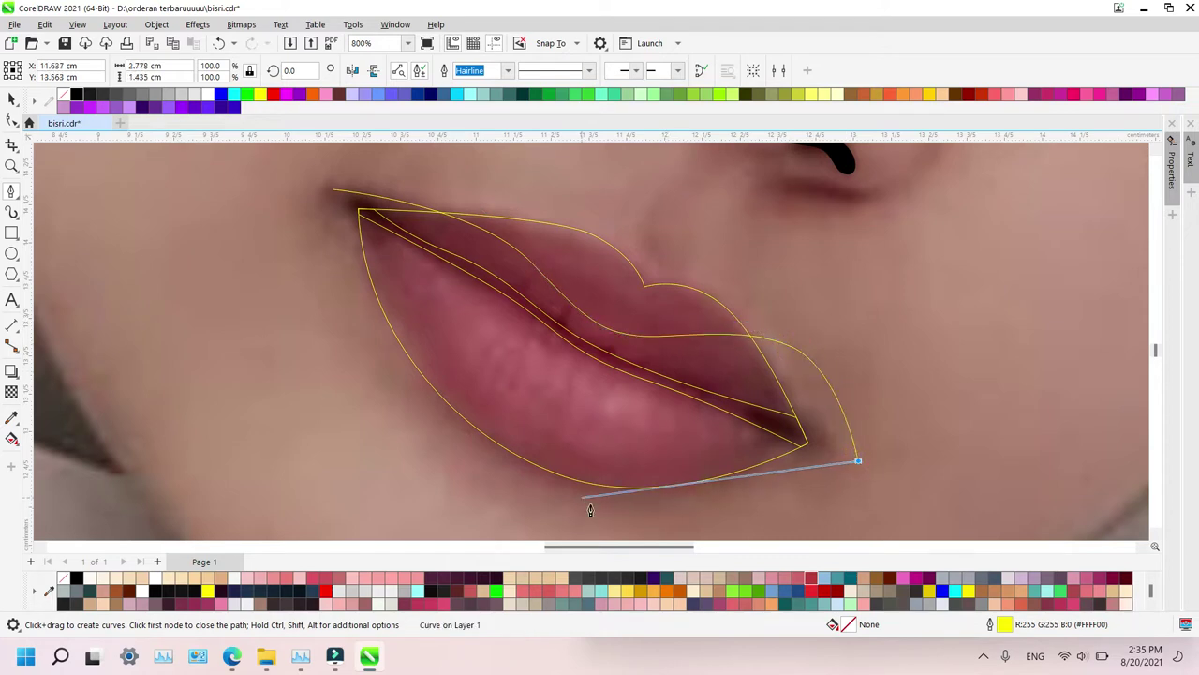
Continue the shading curve around the inside of the lower lip and close it outside the lips, about 3.13 × 1.72 cm overall
left_click_drag(543, 498, 714, 414)
left_click_drag(612, 383, 531, 365)
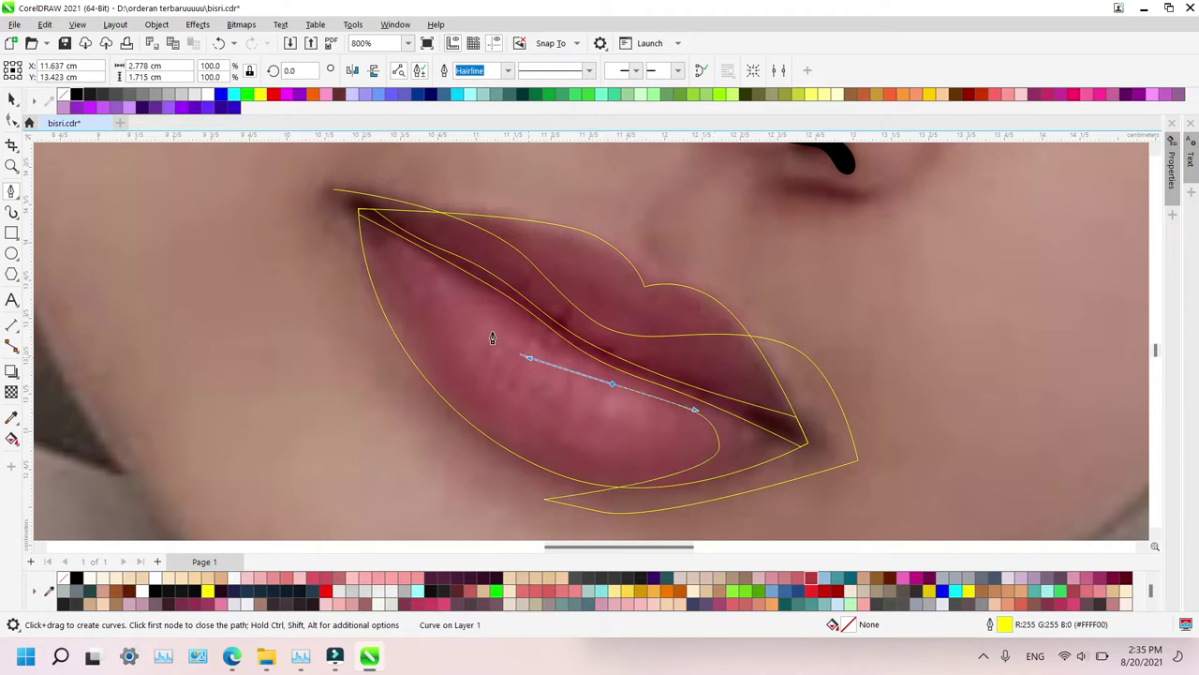
left_click_drag(459, 293, 408, 260)
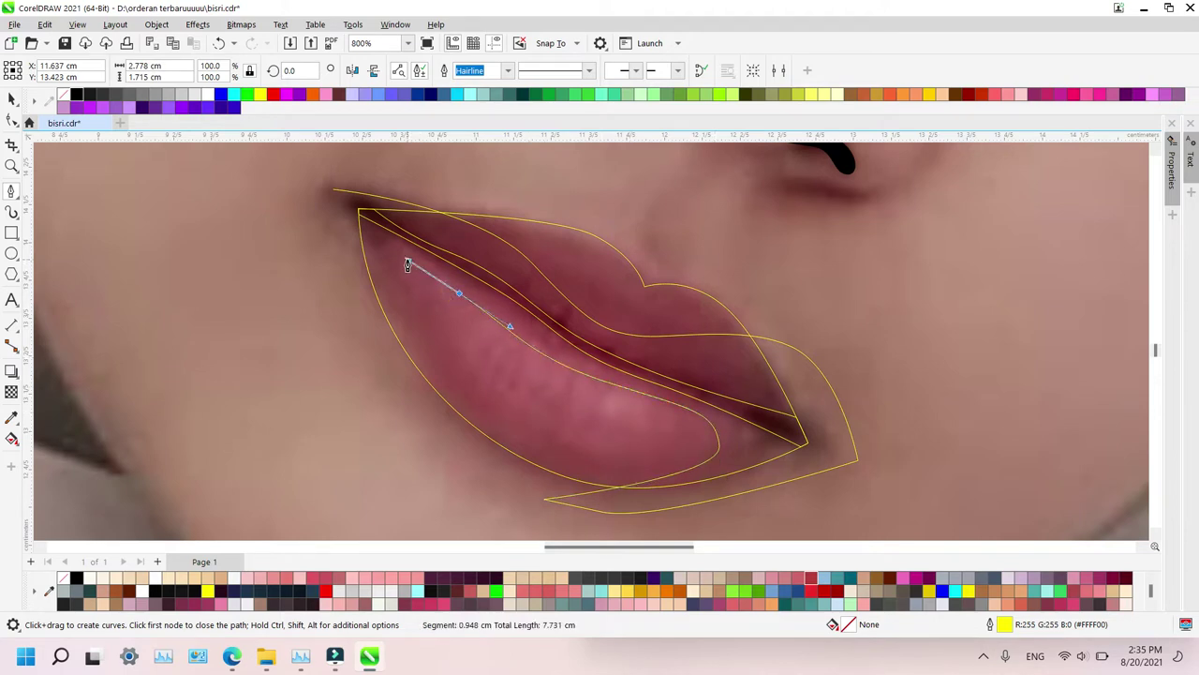
left_click_drag(402, 315, 413, 339)
left_click_drag(497, 458, 539, 484)
left_click_drag(271, 387, 247, 250)
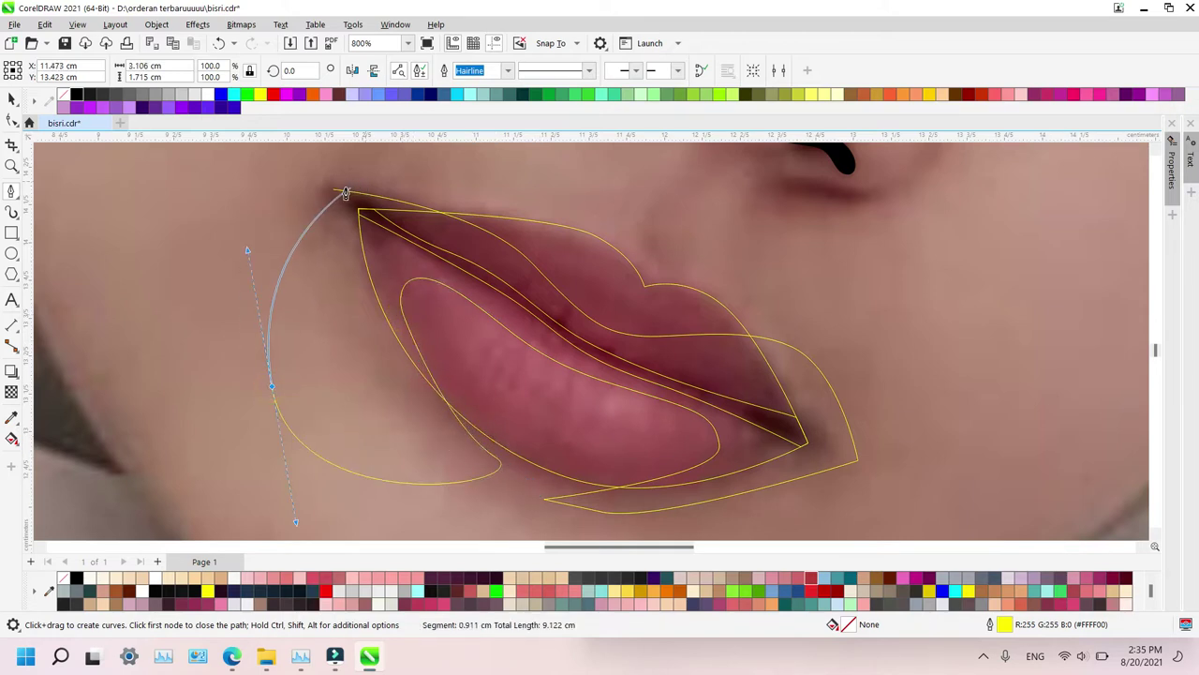
left_click_drag(335, 187, 378, 212)
Intersect the large shading curve with the lip outline and delete the part left outside the lips
key("space")
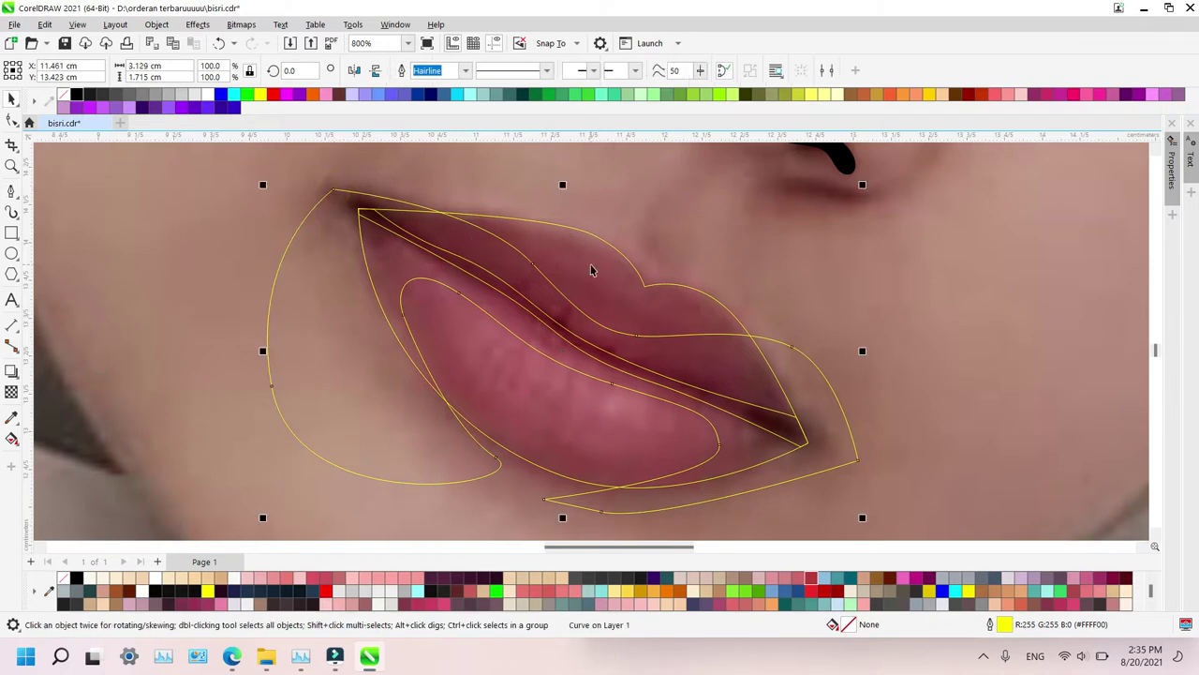
left_click(337, 388)
key("Delete")
Trace a closed inner shape on the lower lip, inside the shading contour, about 1.50 × 0.90 cm
key("space")
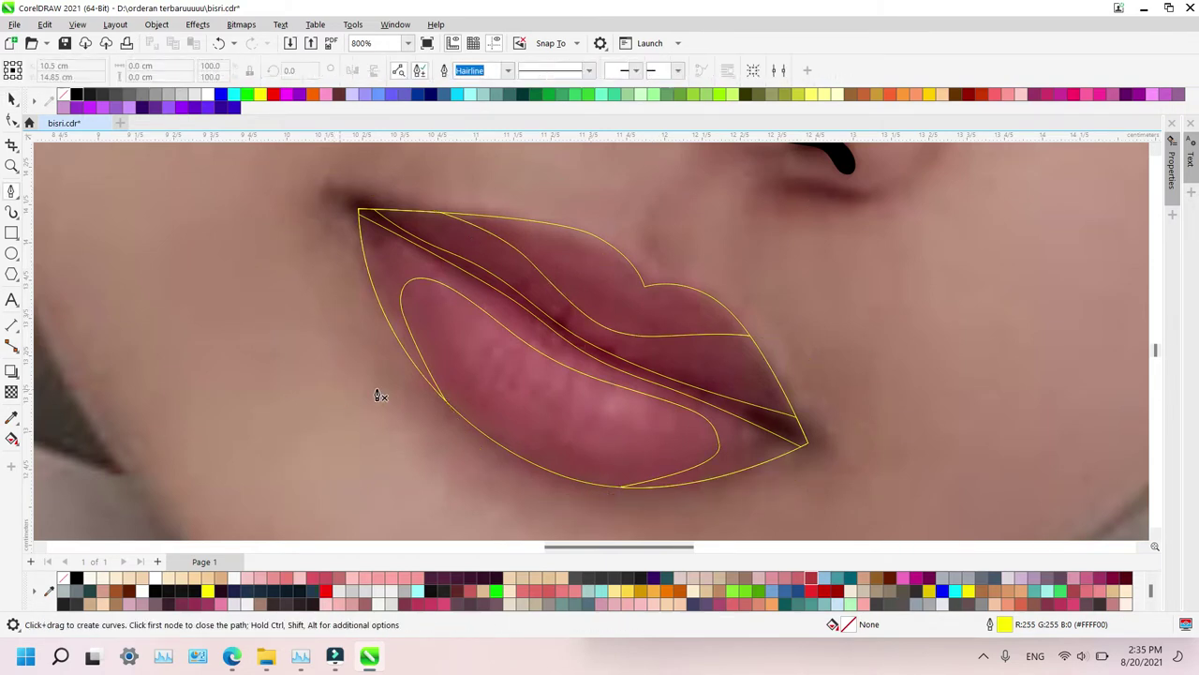
left_click(427, 300)
left_click_drag(512, 429, 598, 485)
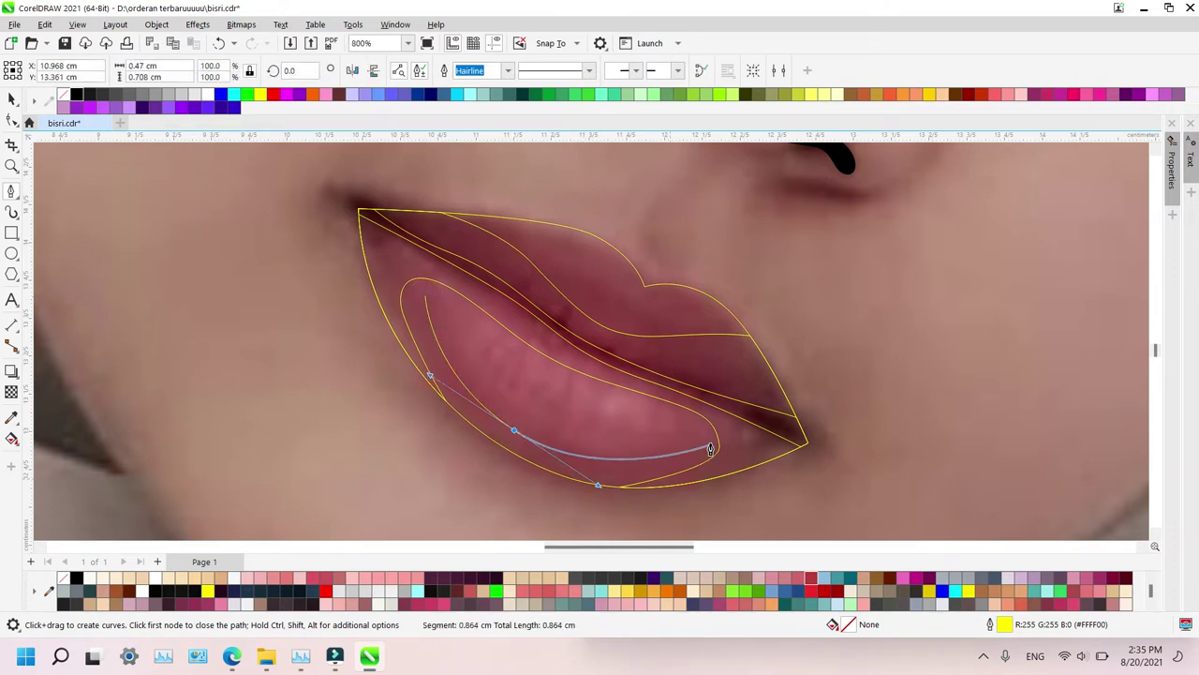
left_click_drag(710, 450, 709, 434)
left_click_drag(610, 392, 565, 392)
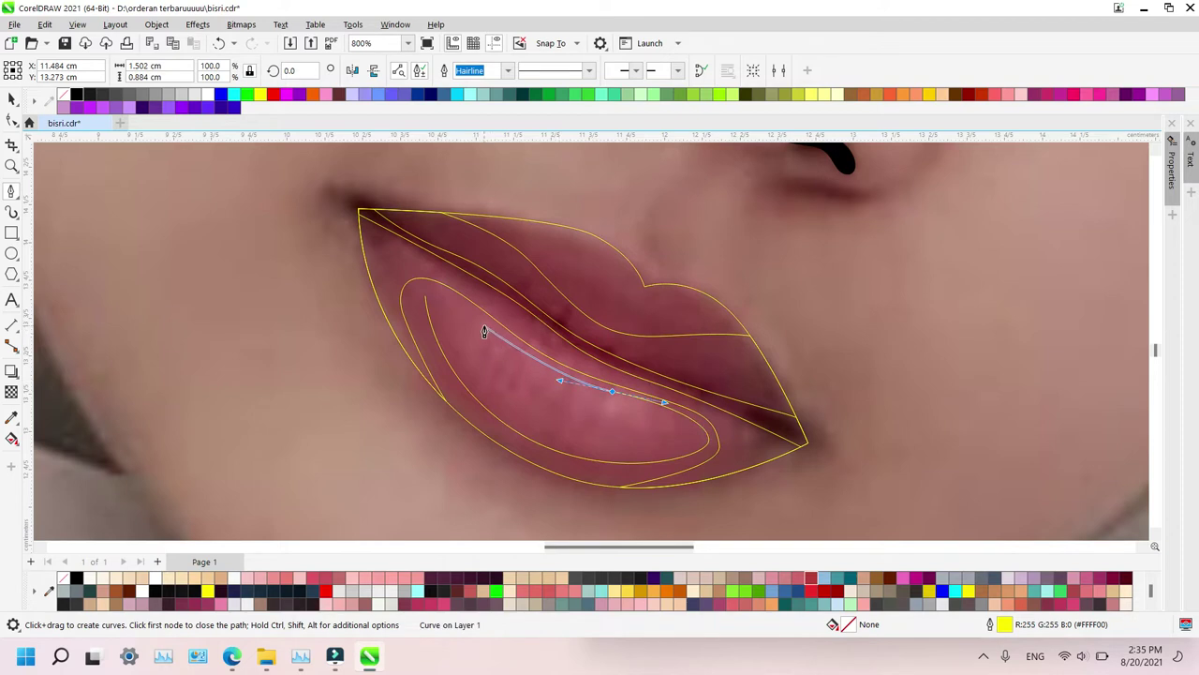
left_click(422, 302)
key("ctrl+z")
left_click_drag(438, 302, 436, 300)
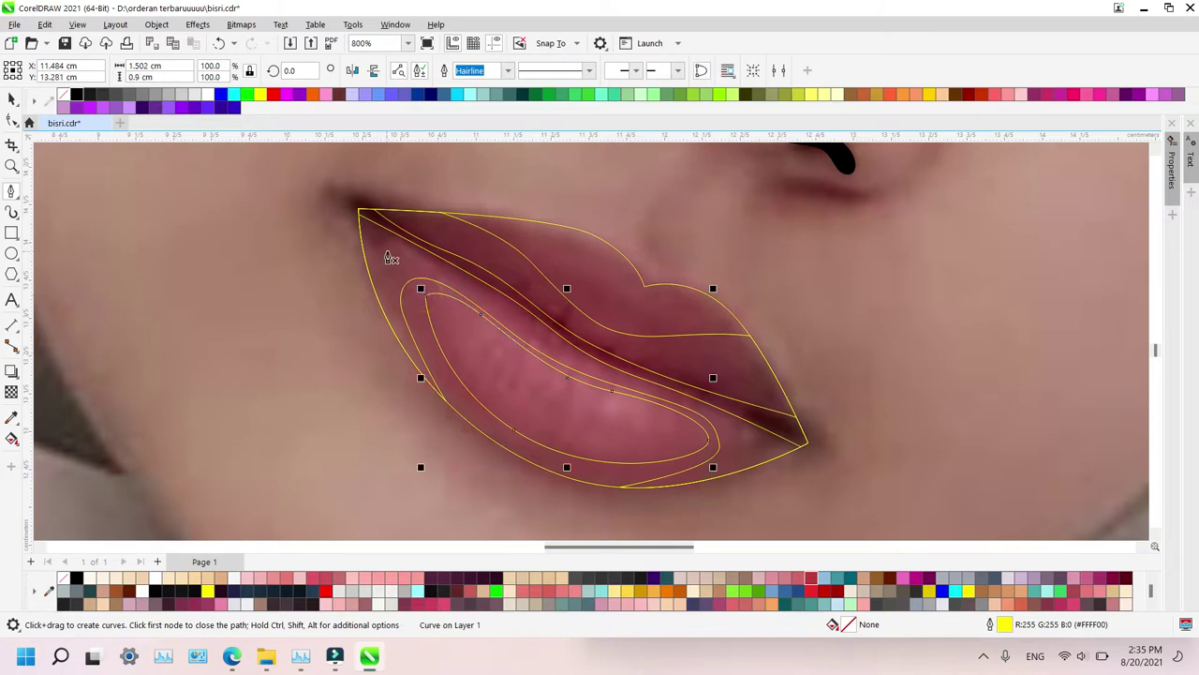
Draw a closed wedge about 2.04 cm wide across the lower lip and keep only its part inside the inner lower-lip shape
left_click(389, 258)
left_click_drag(550, 400, 639, 450)
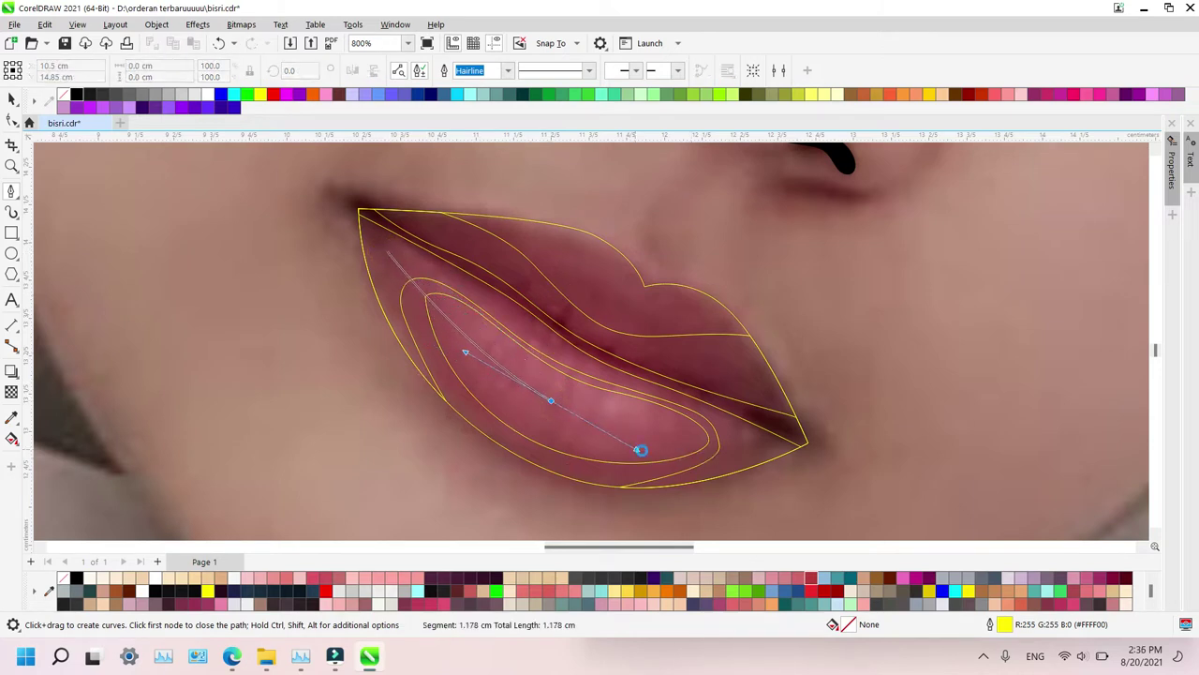
left_click(772, 423)
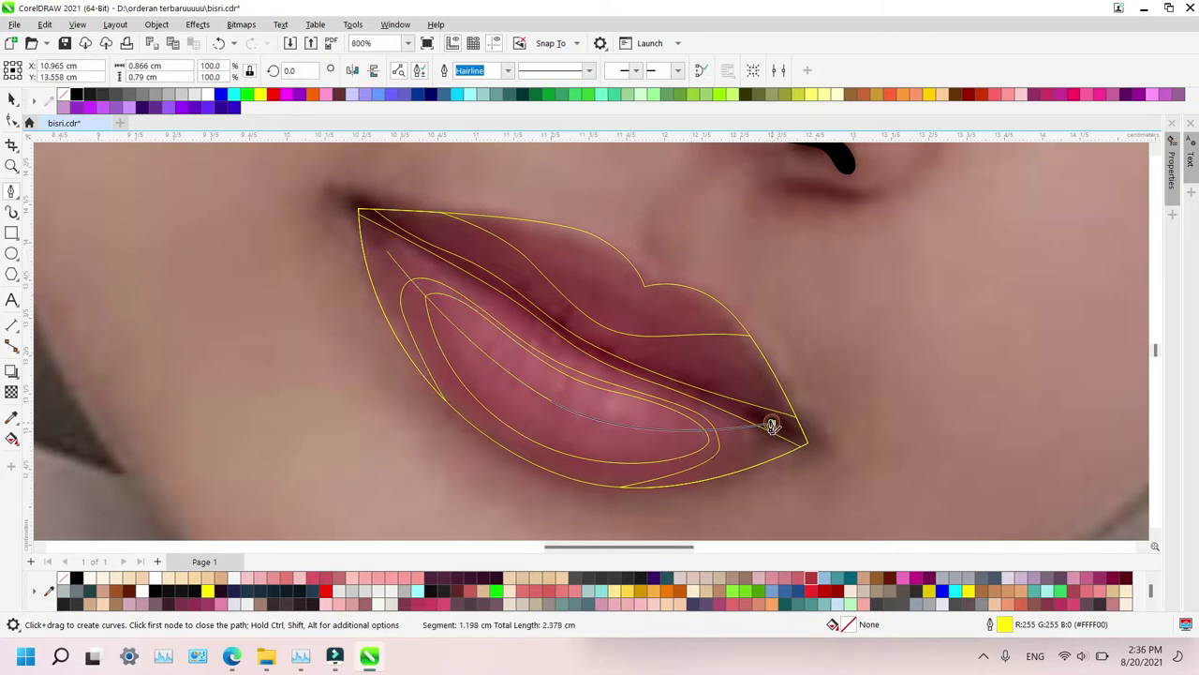
left_click(387, 253)
key("space")
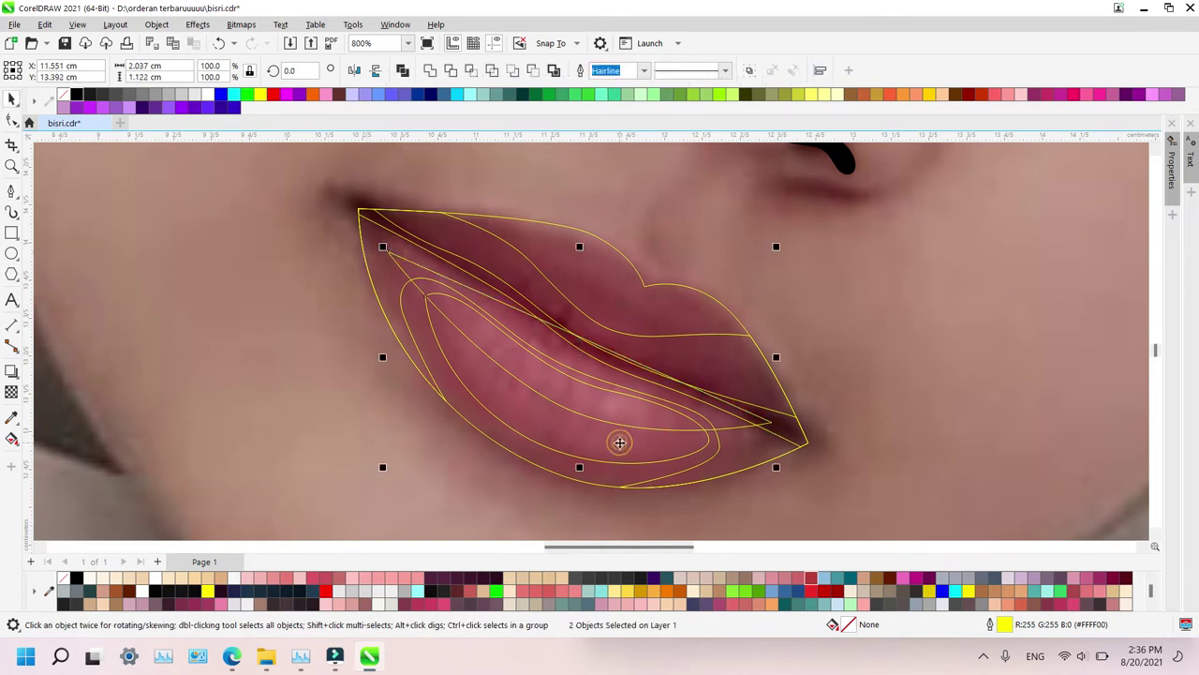
left_click(729, 431)
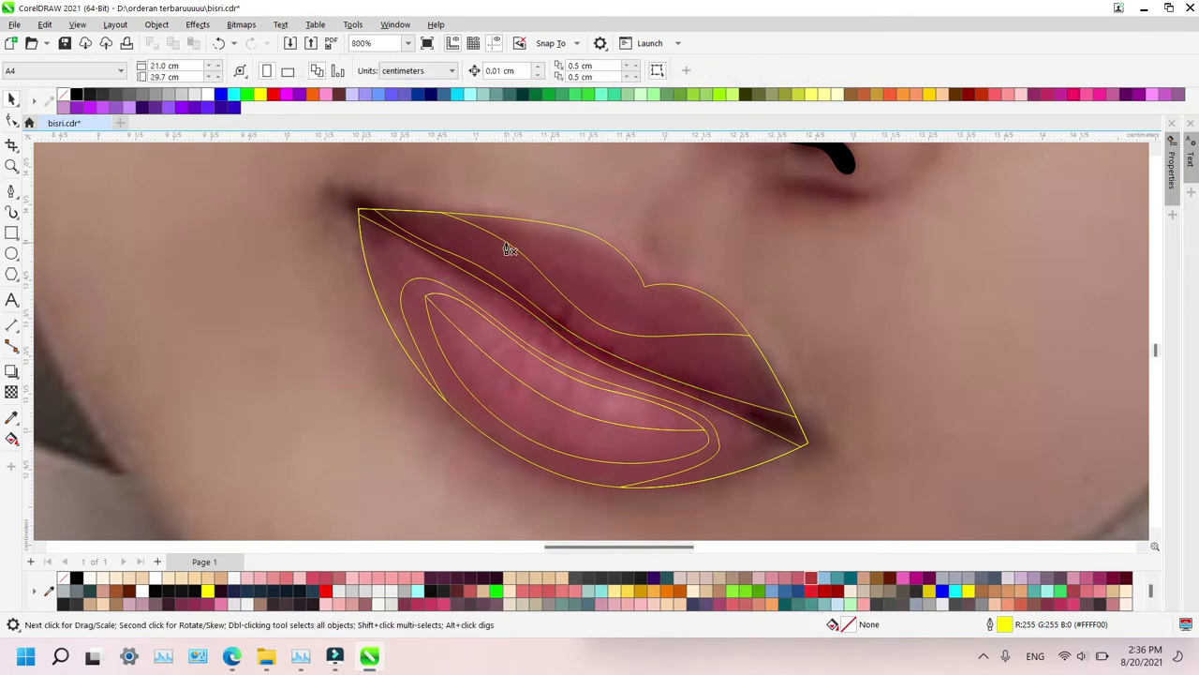
Trace a highlight curve below the cupid's bow and back above the upper lip with the Pen tool, about 1.95 × 0.88 cm
key("space")
left_click(422, 194)
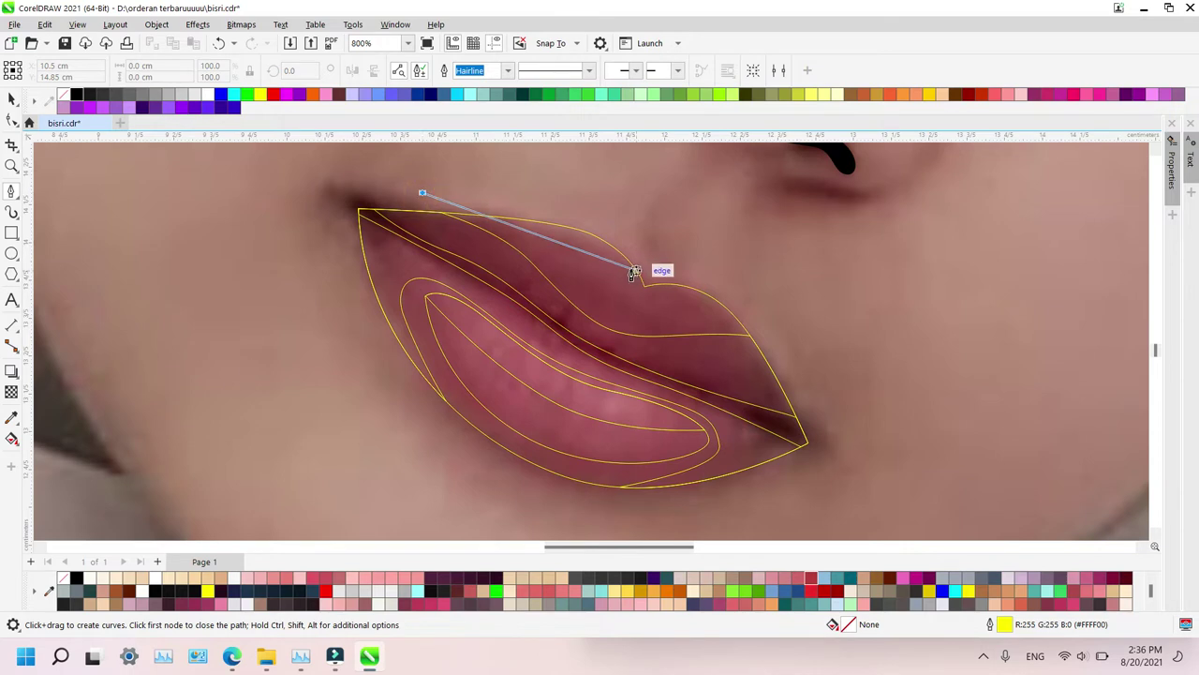
left_click_drag(600, 272, 710, 312)
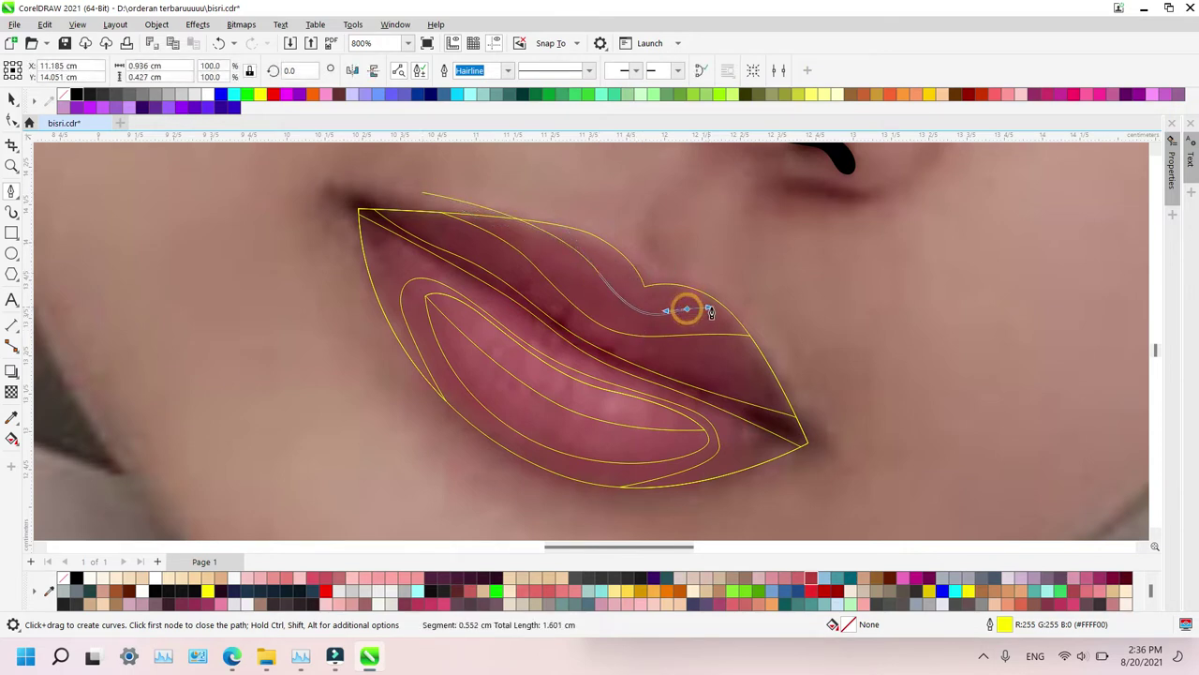
left_click(791, 346)
left_click_drag(600, 179, 507, 173)
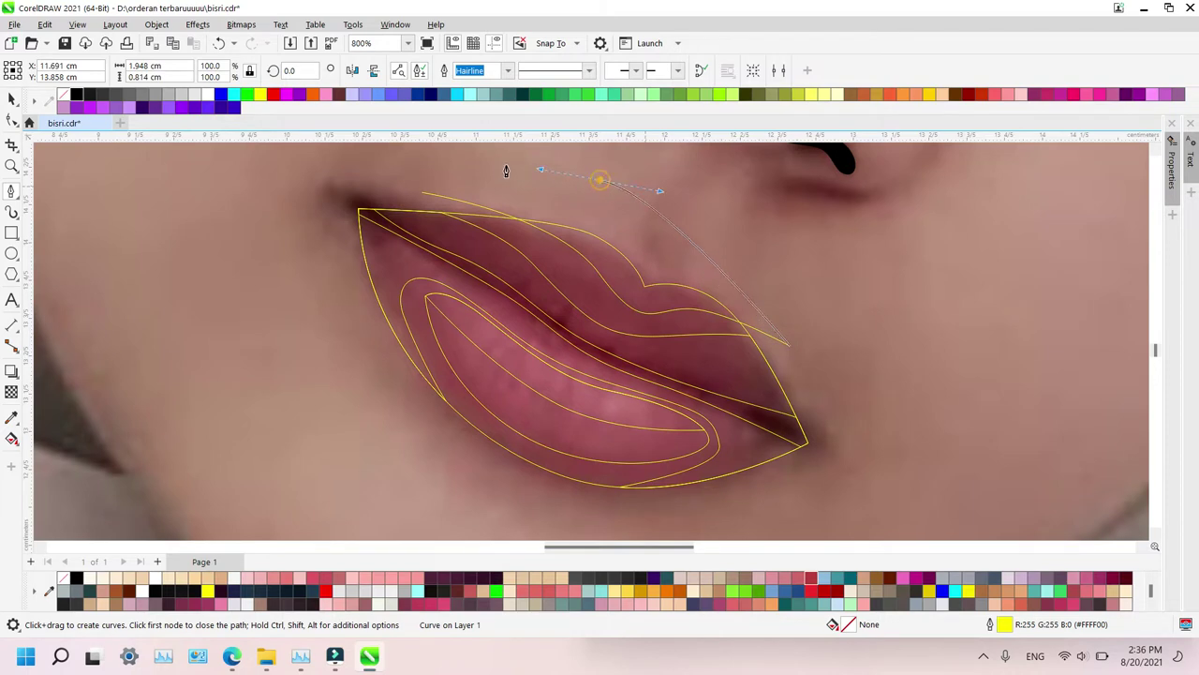
left_click(425, 192)
key("space")
left_click(579, 286, "shift")
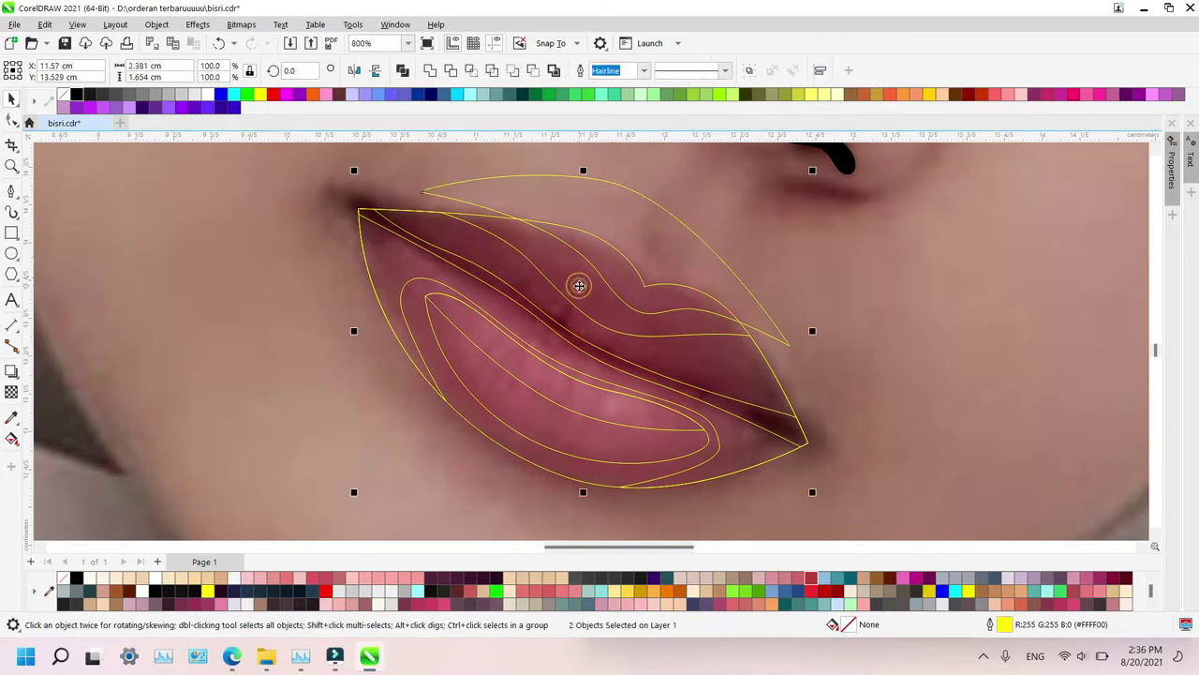
left_click(579, 290)
key("space")
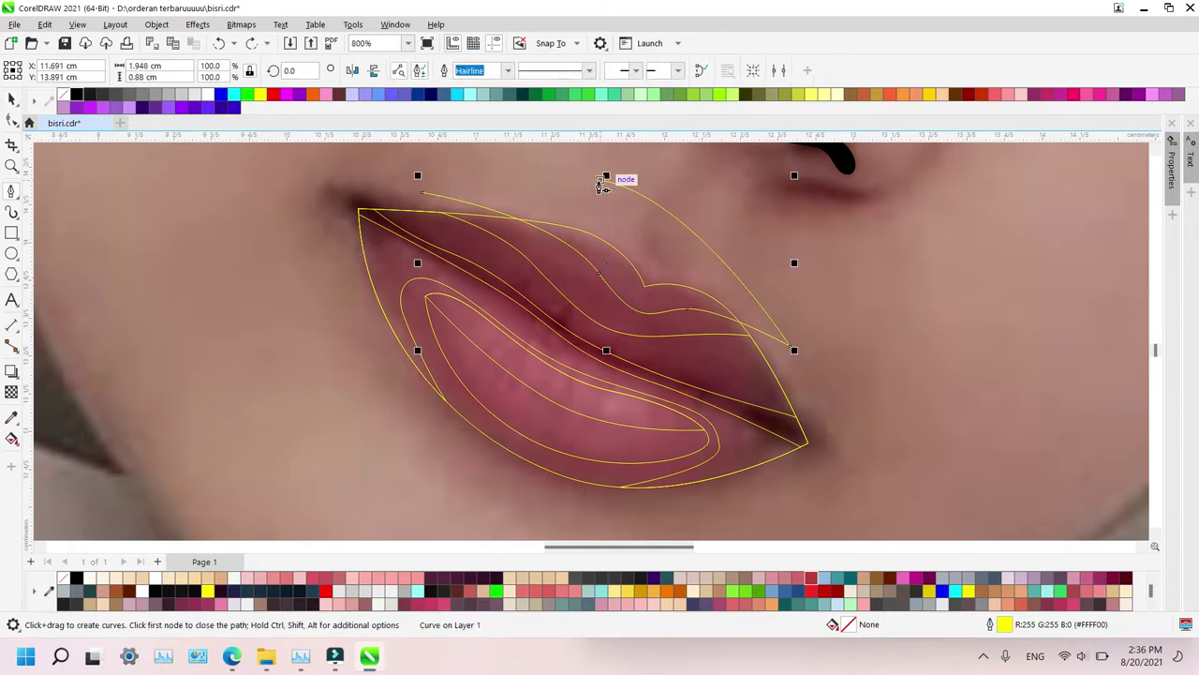
Close the upper-lip highlight curve at its starting point and trim it to the part inside the lip outline
left_click_drag(600, 179, 507, 165)
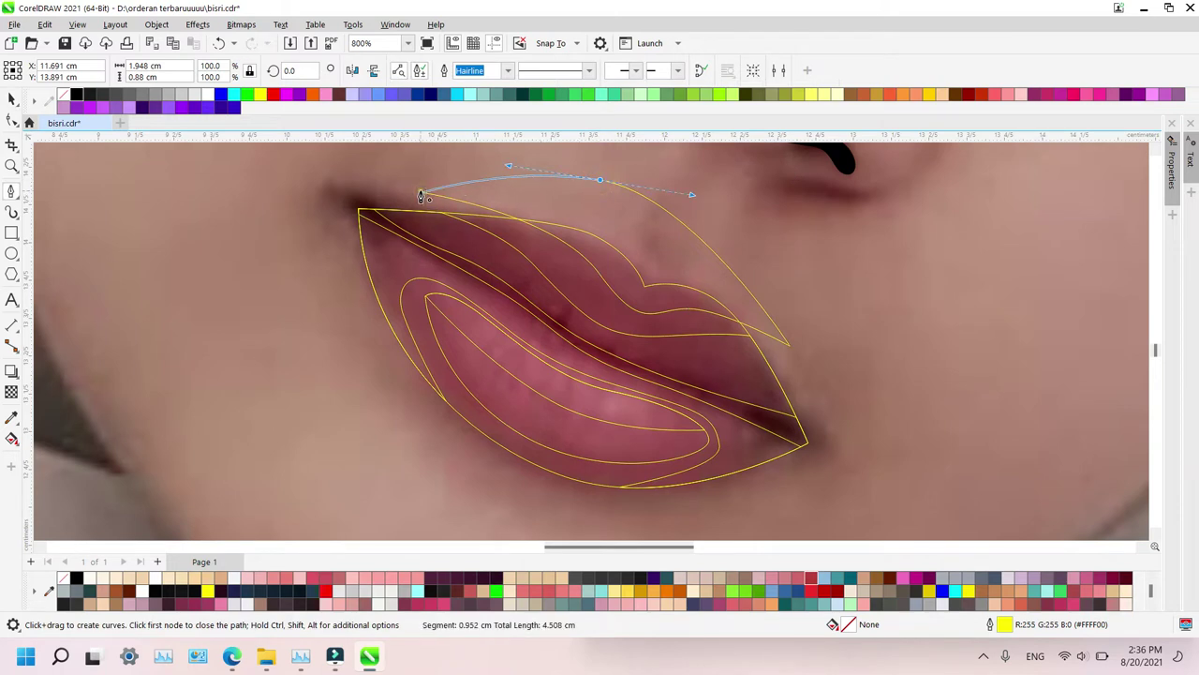
left_click(421, 193)
key("space")
key("i")
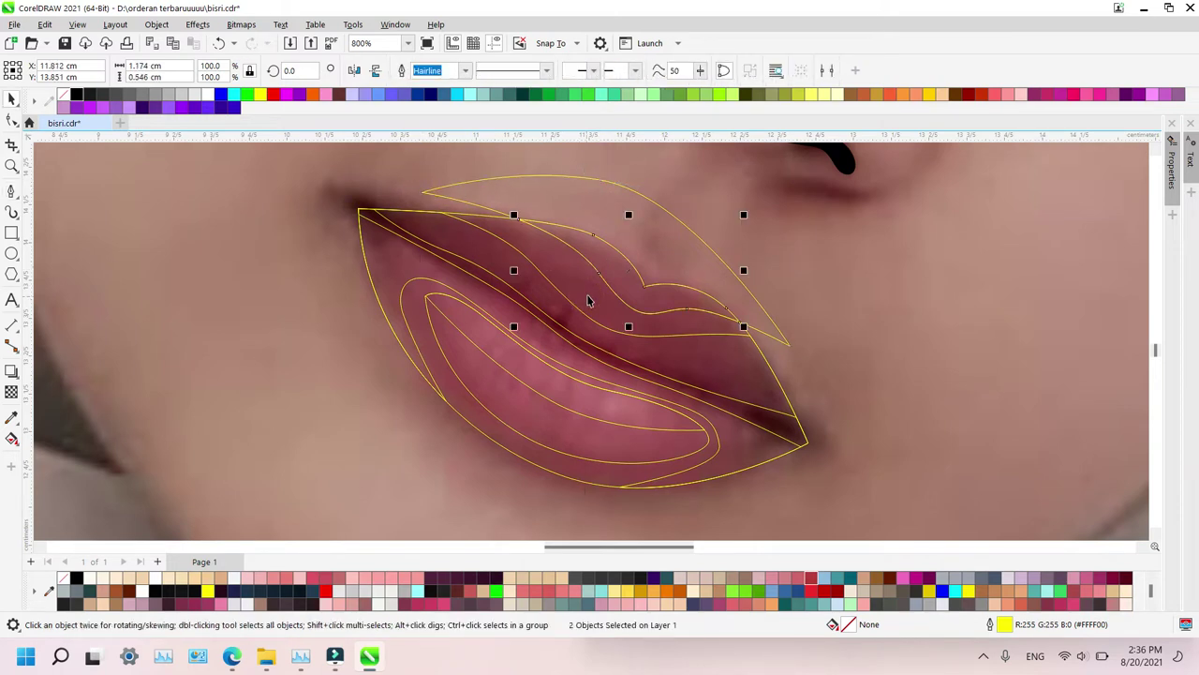
left_click(680, 251)
key("Delete")
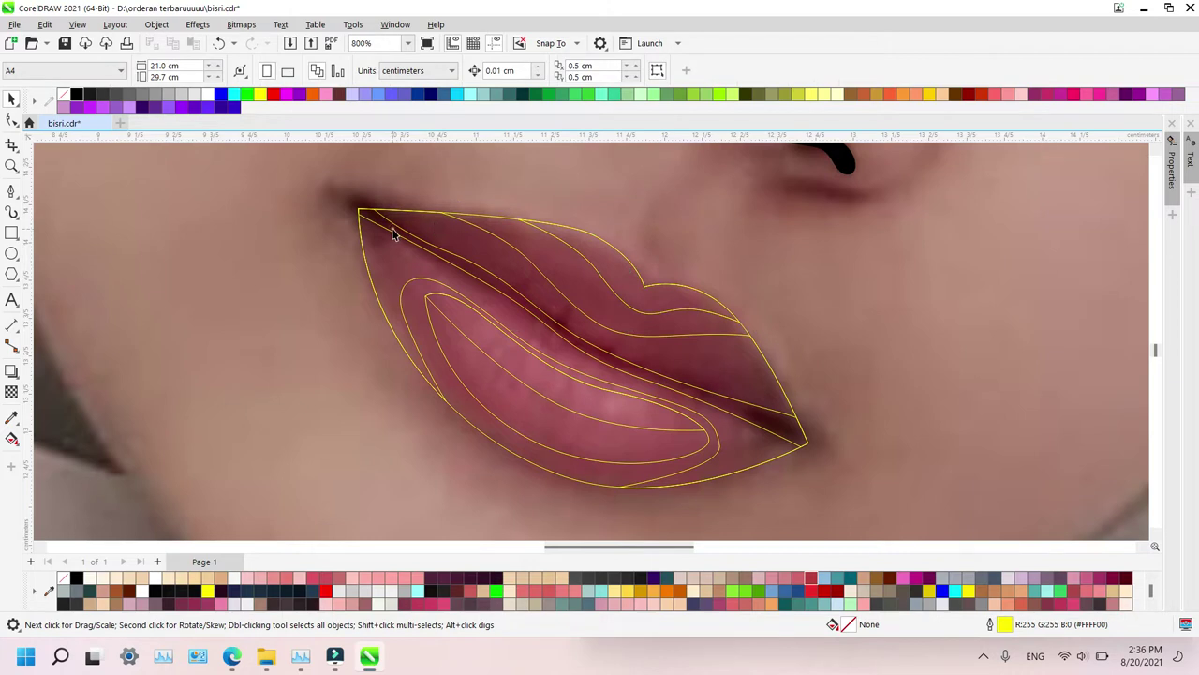
Fill the mouth-line shape between the lips black without an outline
left_click(394, 234)
left_click(82, 96)
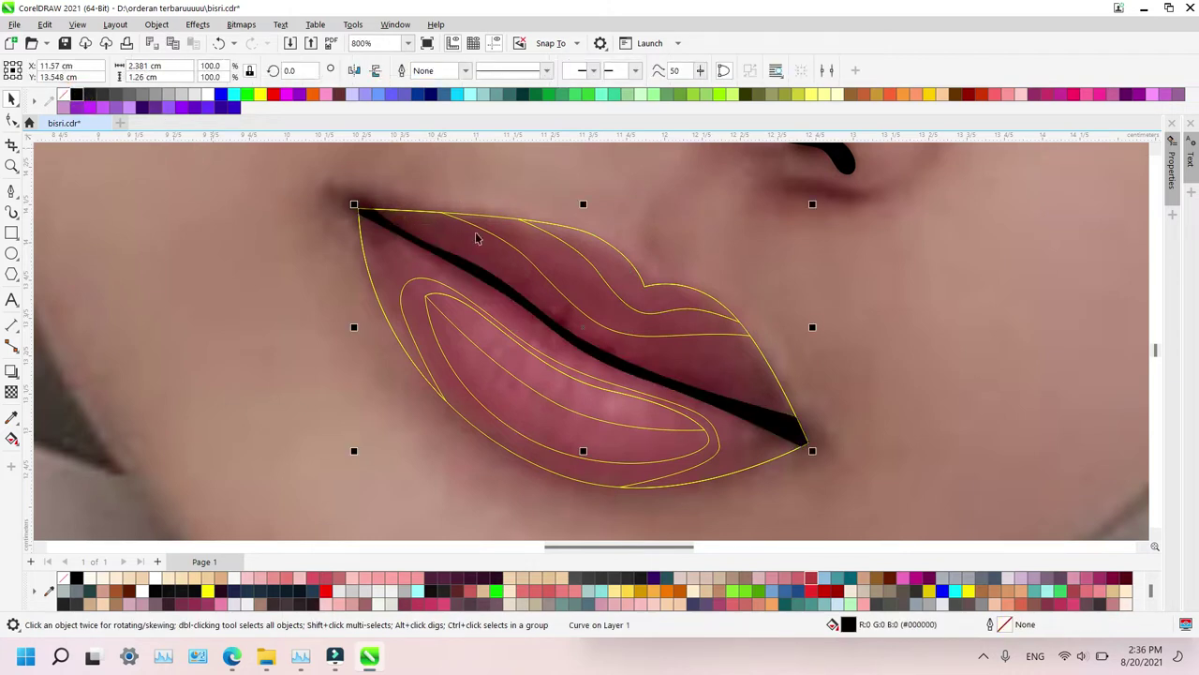
Fill the dark shading shape around the mouth line with crimson R185 G64 B71 and remove its outline
left_click(736, 357)
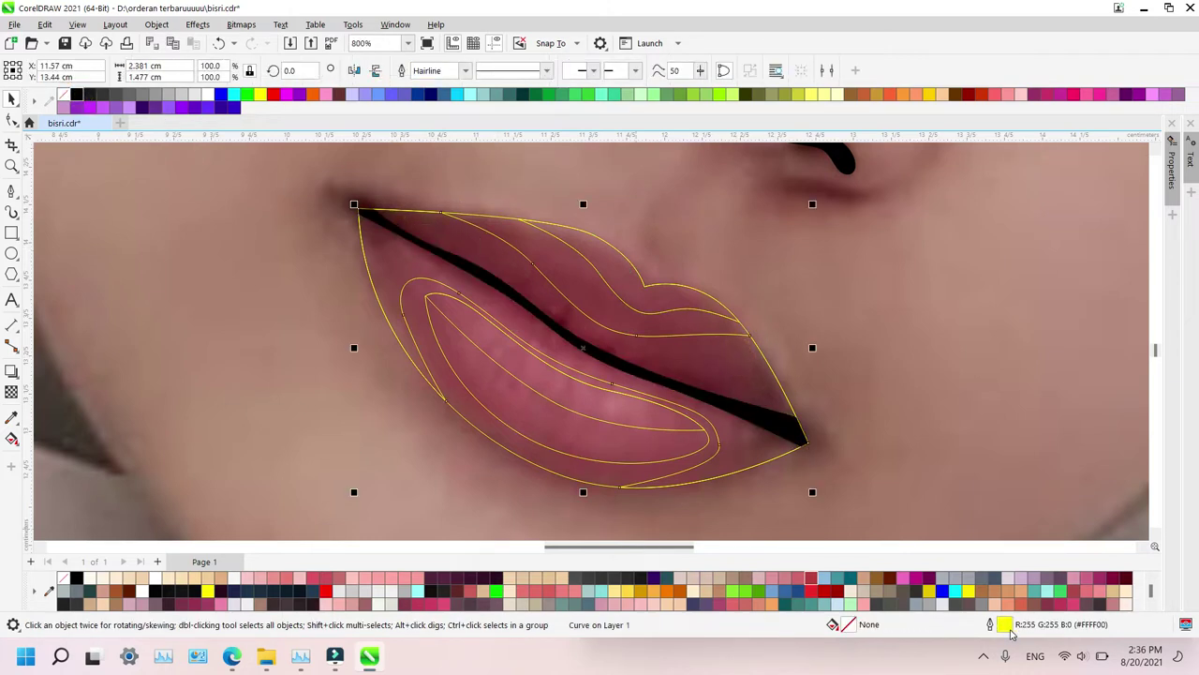
left_click(1151, 605)
left_click(1151, 605)
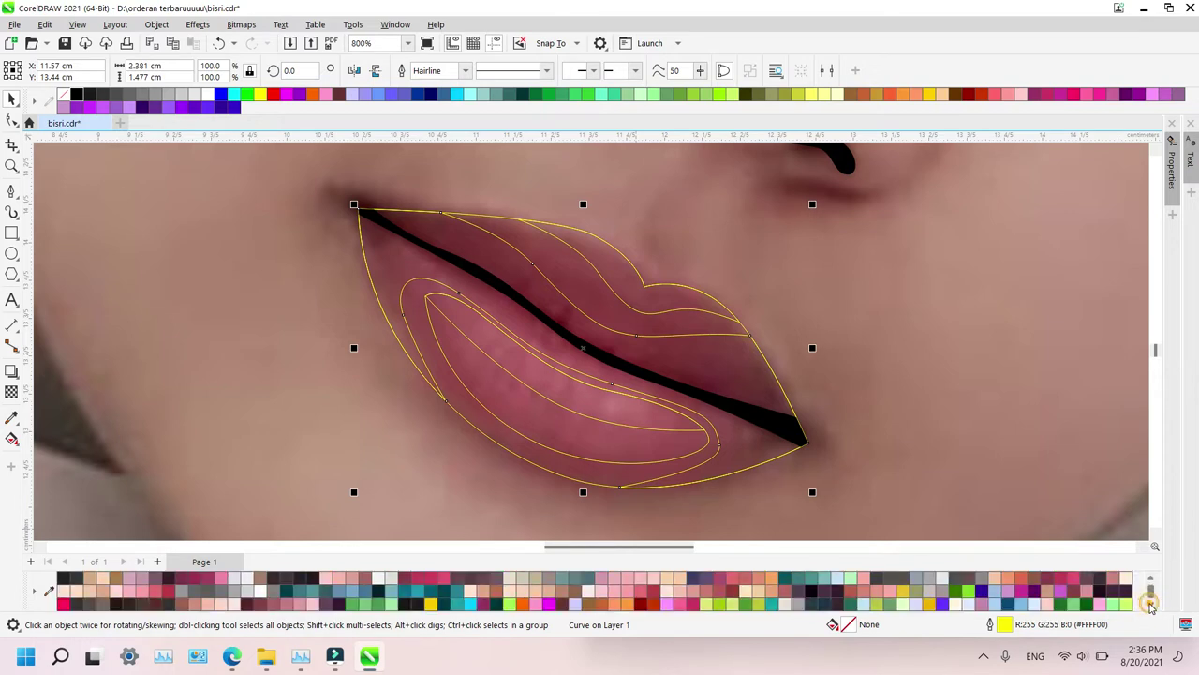
left_click(656, 595)
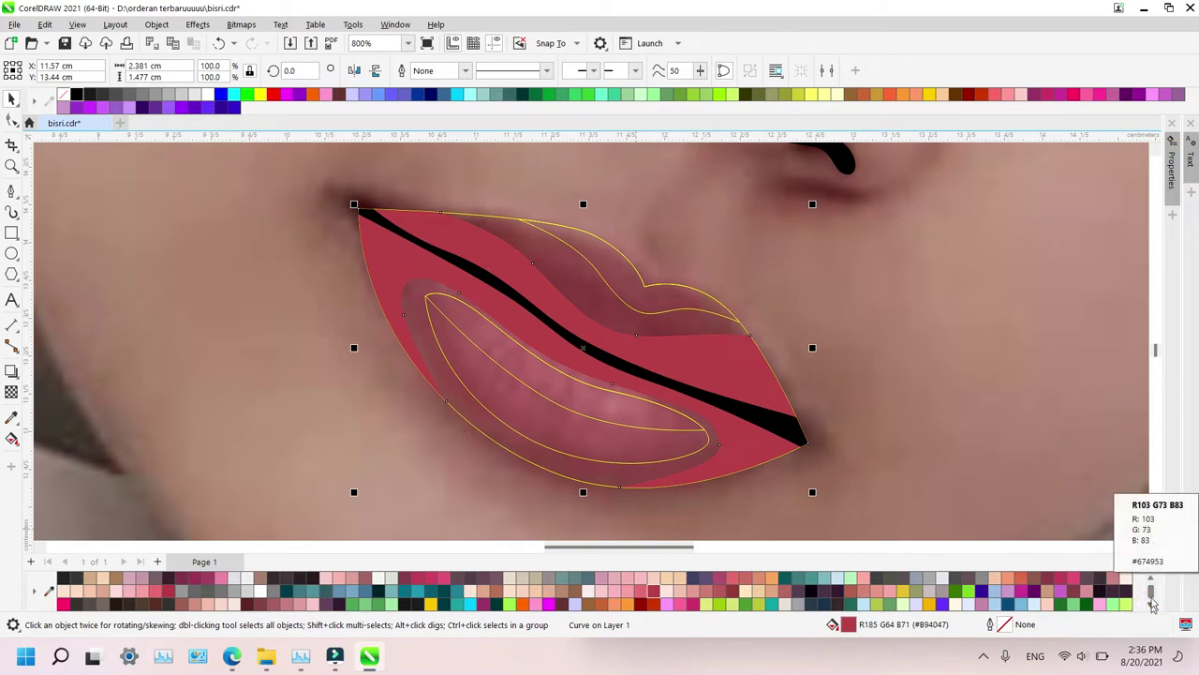
Fill the full lip silhouette beneath the crimson shading with a medium pink and no outline
left_click(1151, 583)
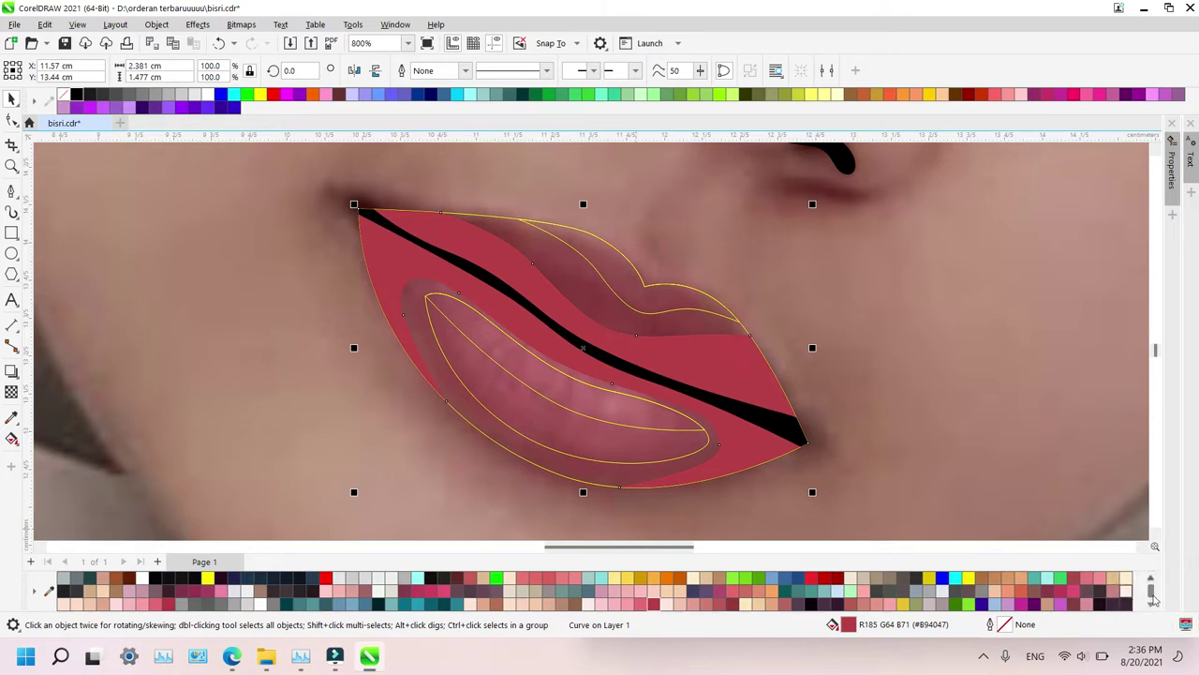
left_click(1151, 605)
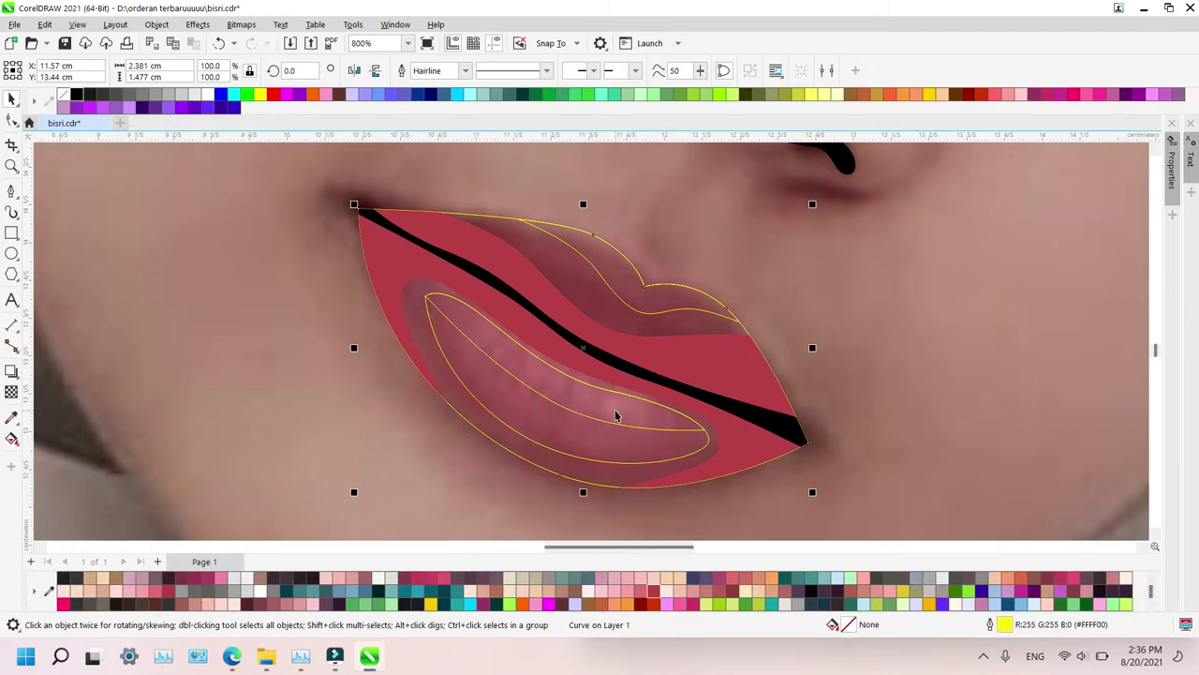
left_click(549, 258)
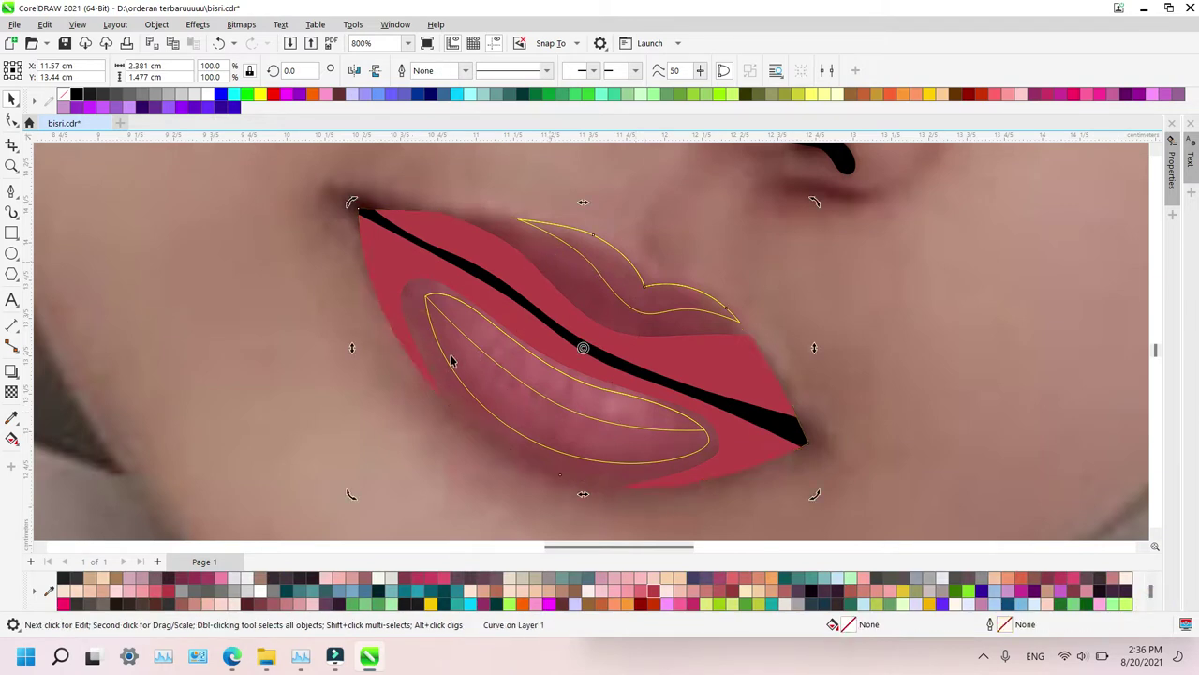
key("ctrl+z")
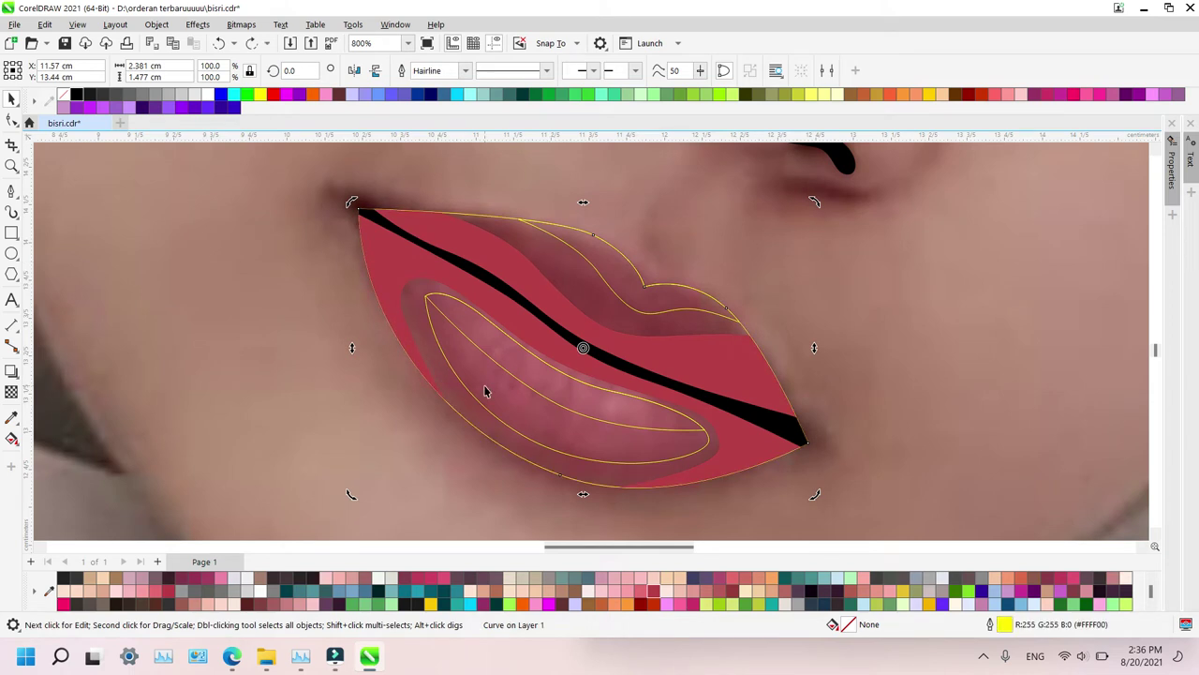
left_click(649, 596)
Fill the inner lower-lip shape light pink and its upper highlight R253 G181 B192, both without outlines
left_click(503, 402)
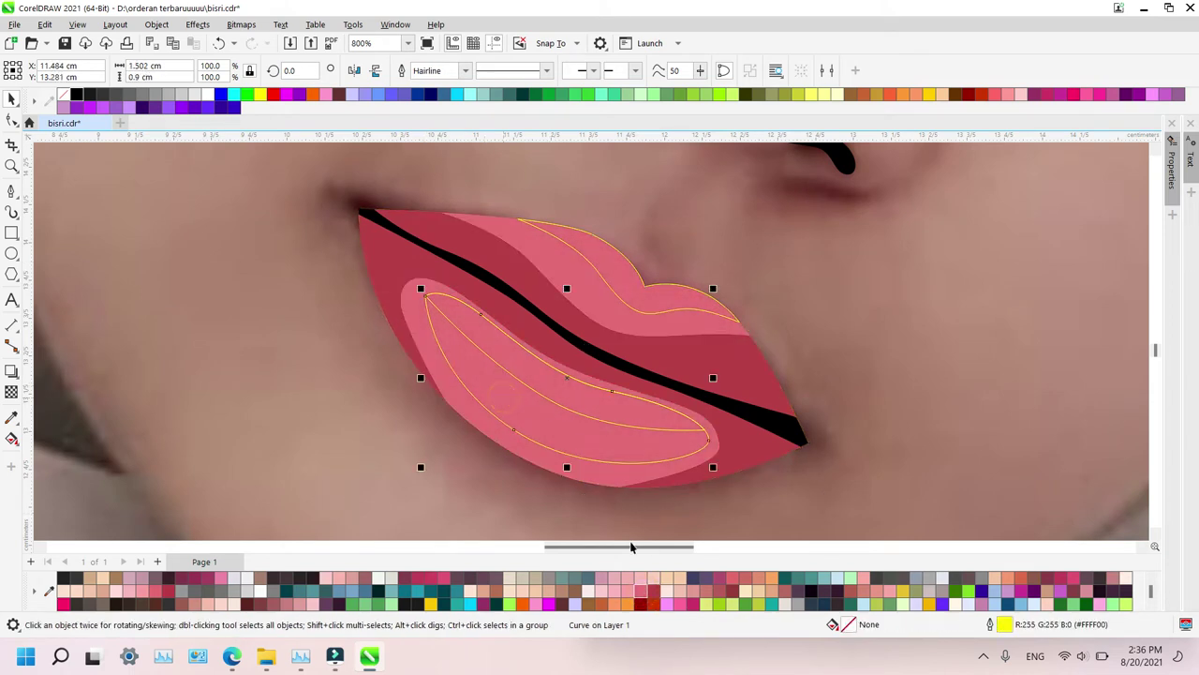
left_click(626, 590)
left_click(597, 409)
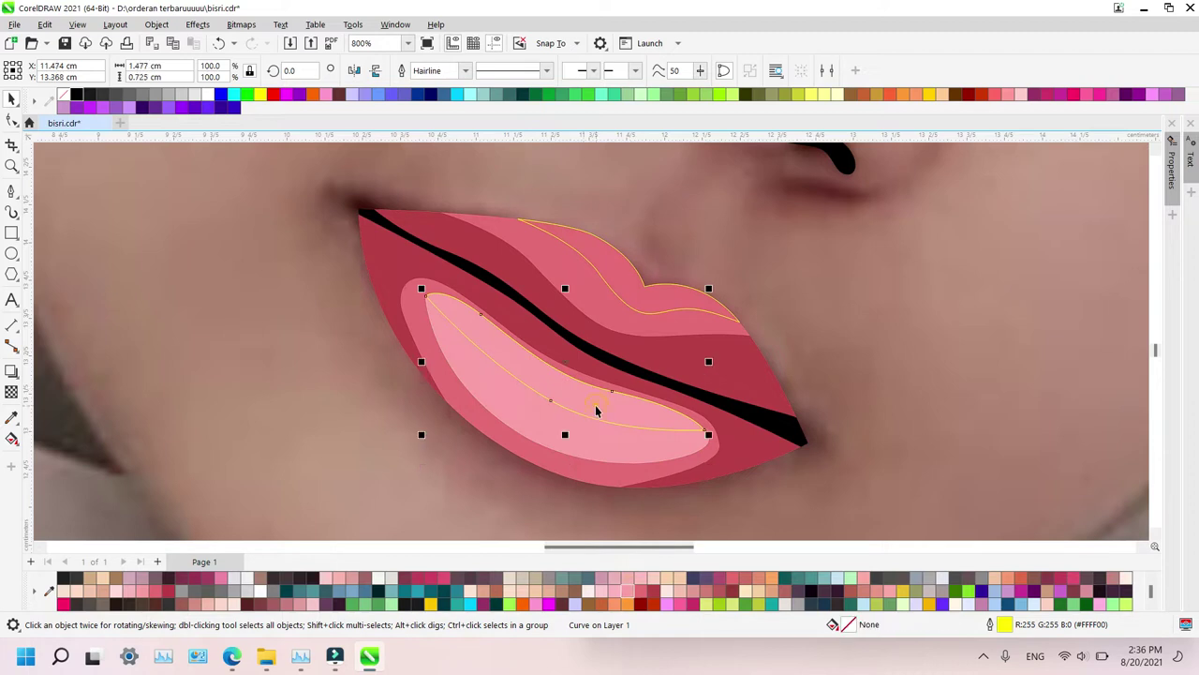
left_click(616, 591)
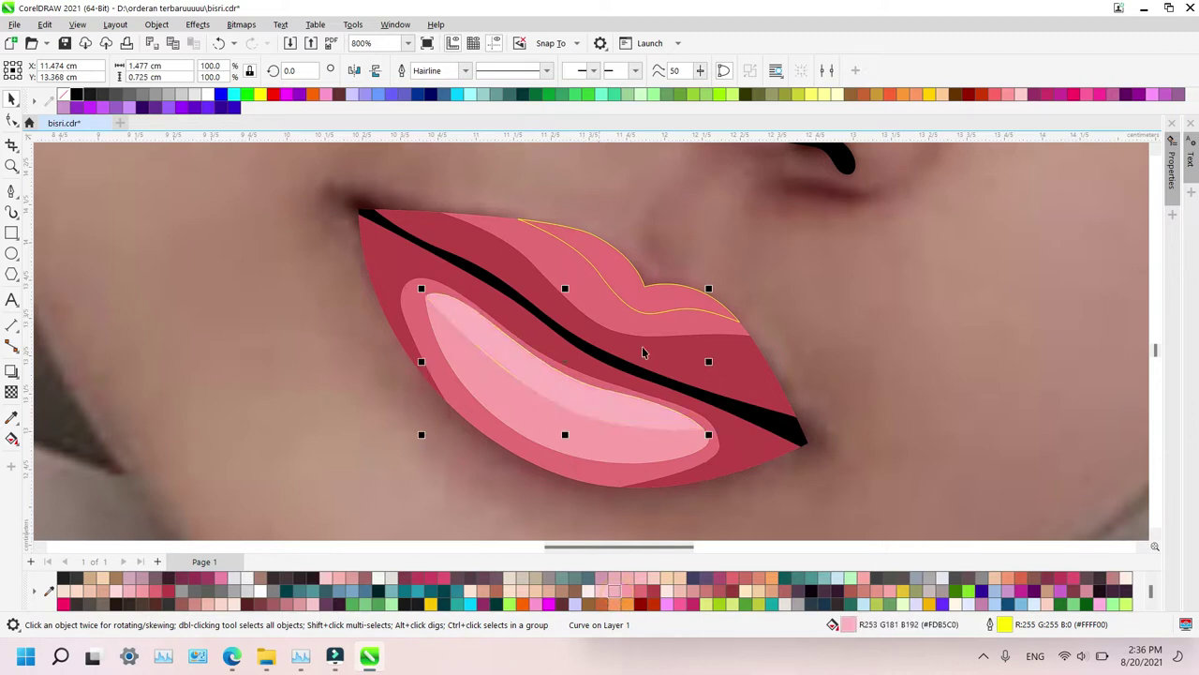
Fill the upper-lip highlight along the cupid's bow with pale pink R253 G181 B192 and remove its outline
left_click(632, 297)
left_click(630, 596)
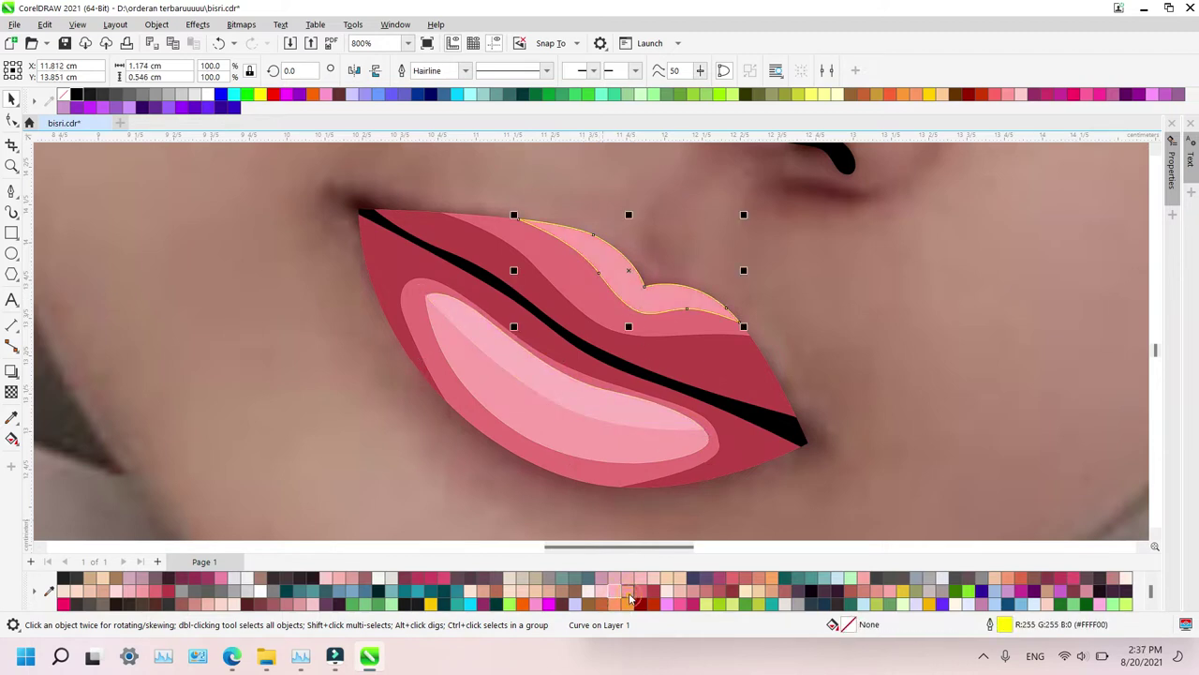
left_click(642, 593)
left_click(615, 592)
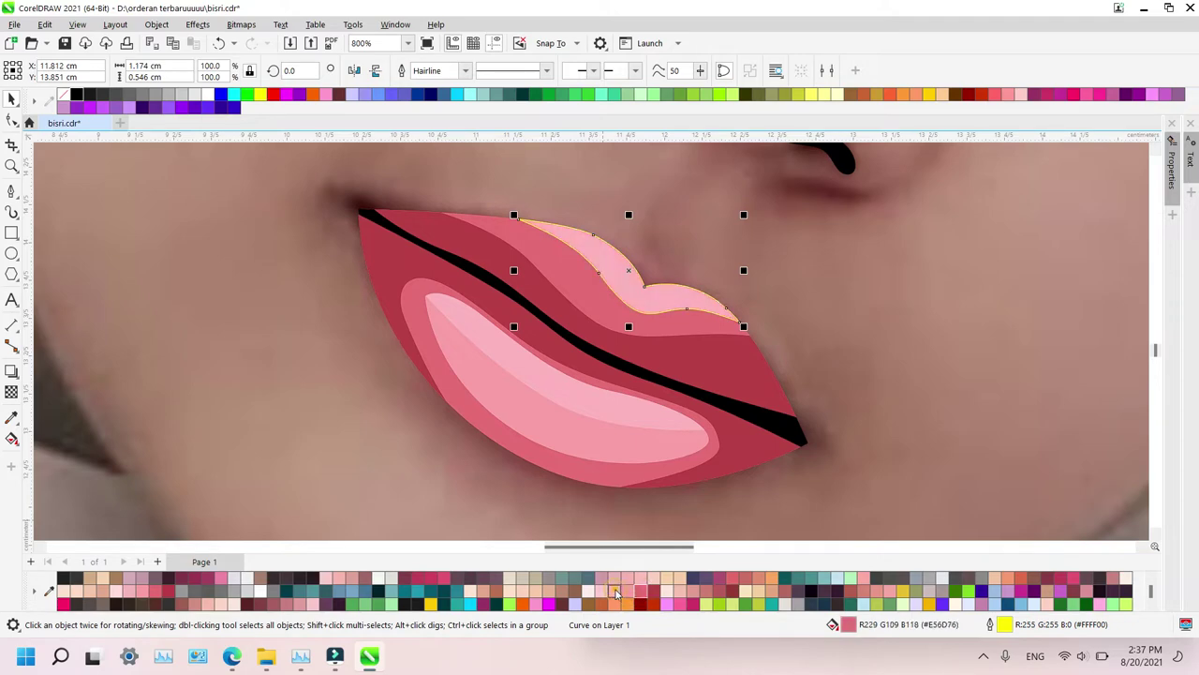
right_click(63, 93)
Check the coloured lips against the whole portrait and look through the available palette colours
key("z")
right_click(771, 421)
scroll(770, 422, "down", 5)
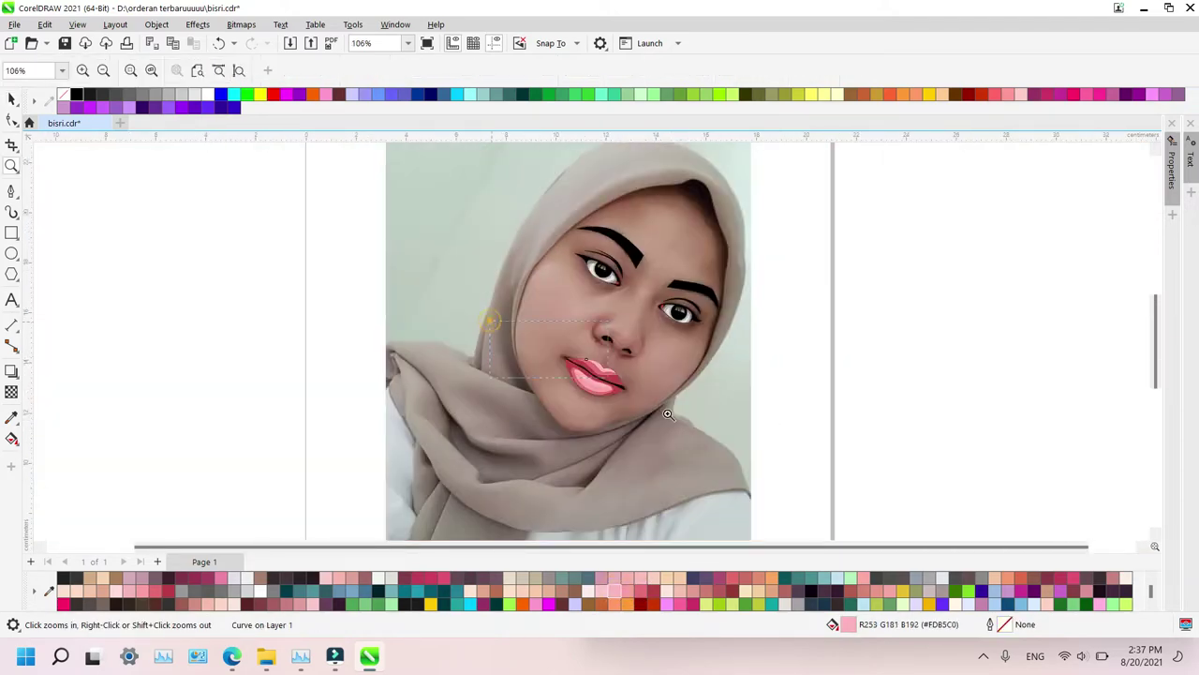
left_click_drag(667, 414, 708, 438)
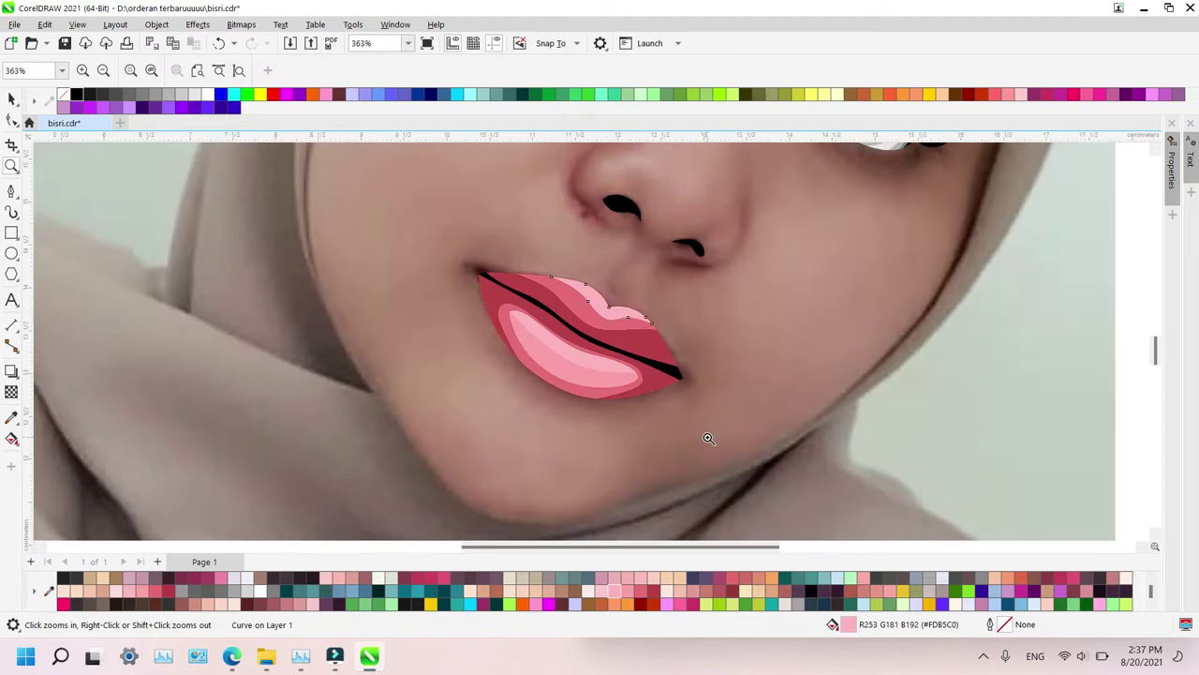
left_click(1153, 583)
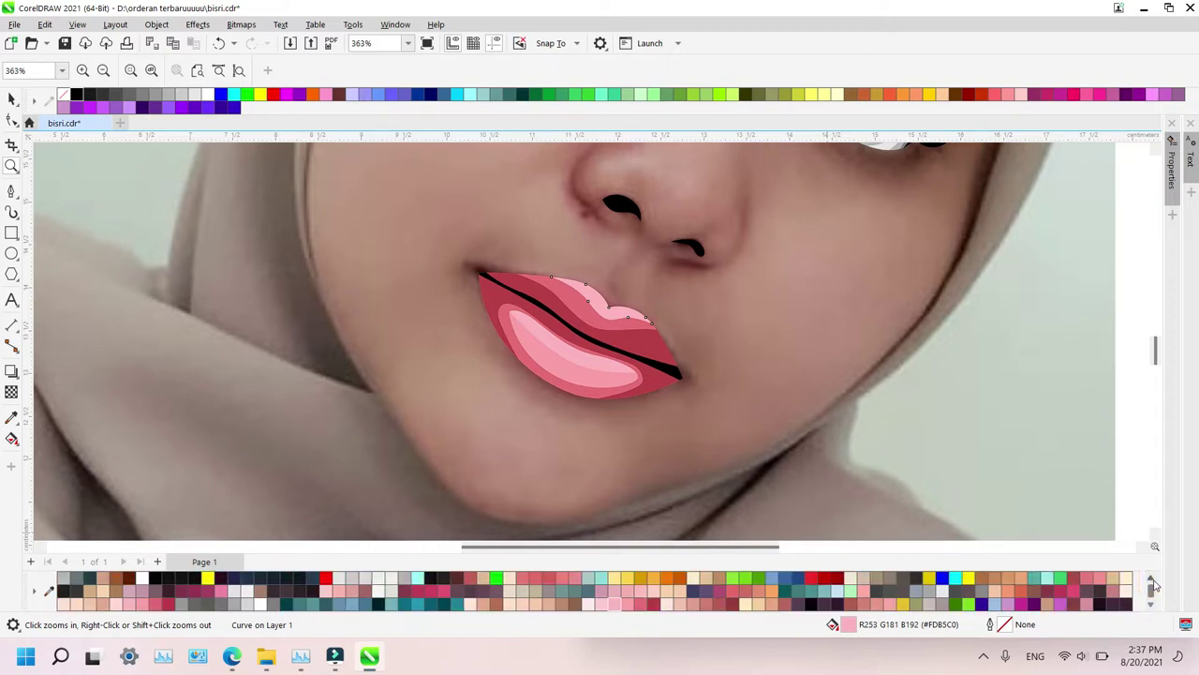
left_click(1154, 582)
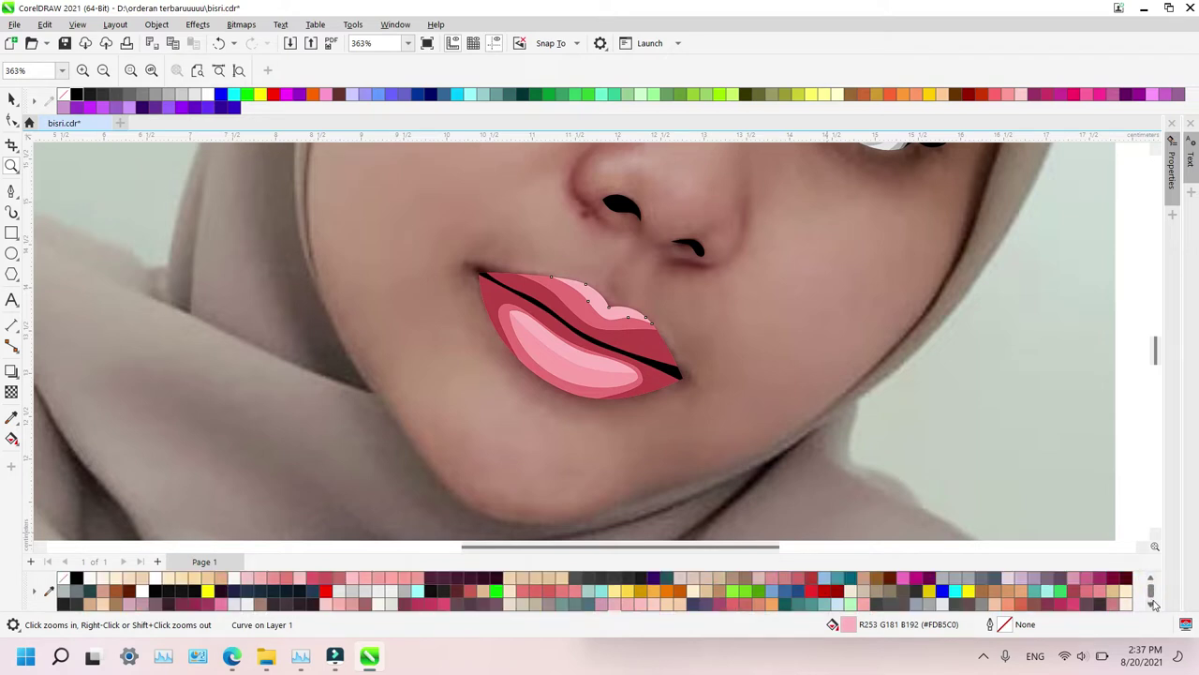
left_click(1154, 606)
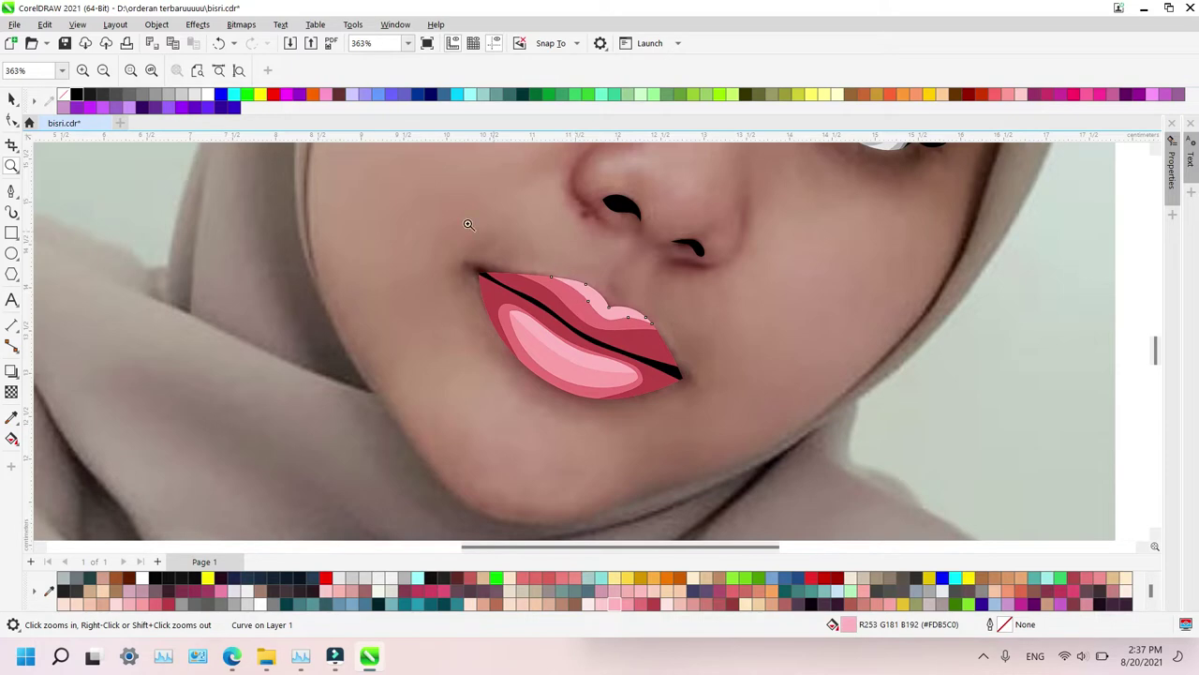
left_click_drag(771, 442, 771, 443)
scroll(540, 323, "down", 6)
left_click_drag(701, 457, 701, 457)
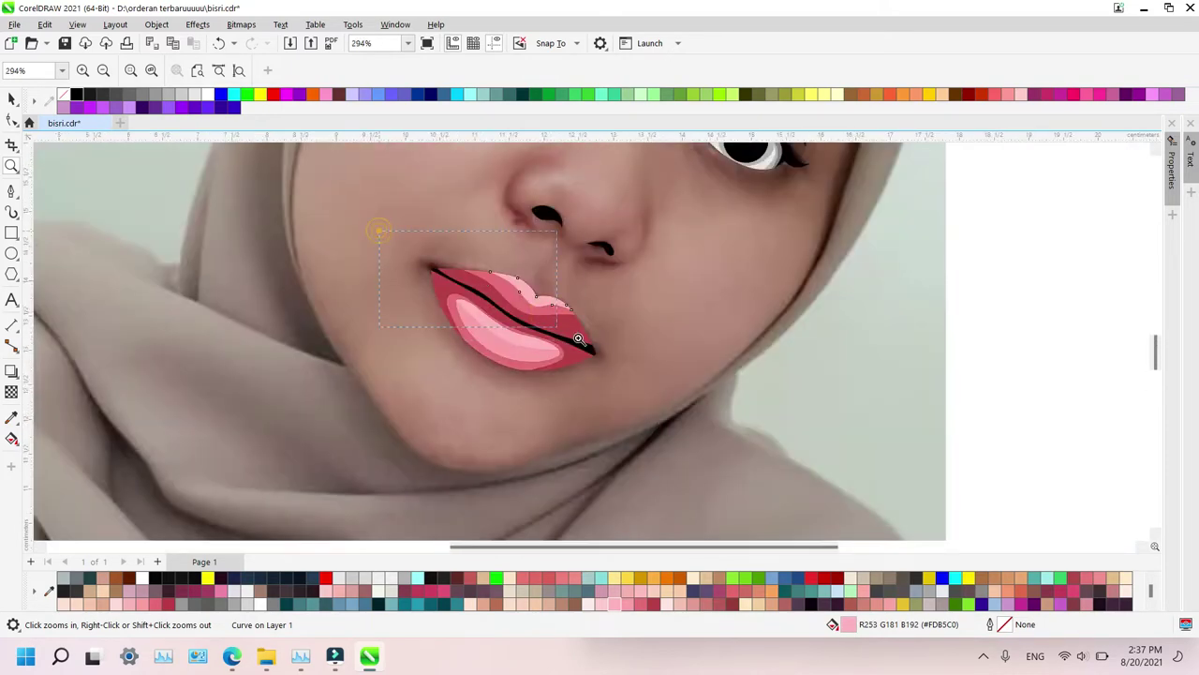
left_click_drag(617, 368, 653, 390)
key("F5")
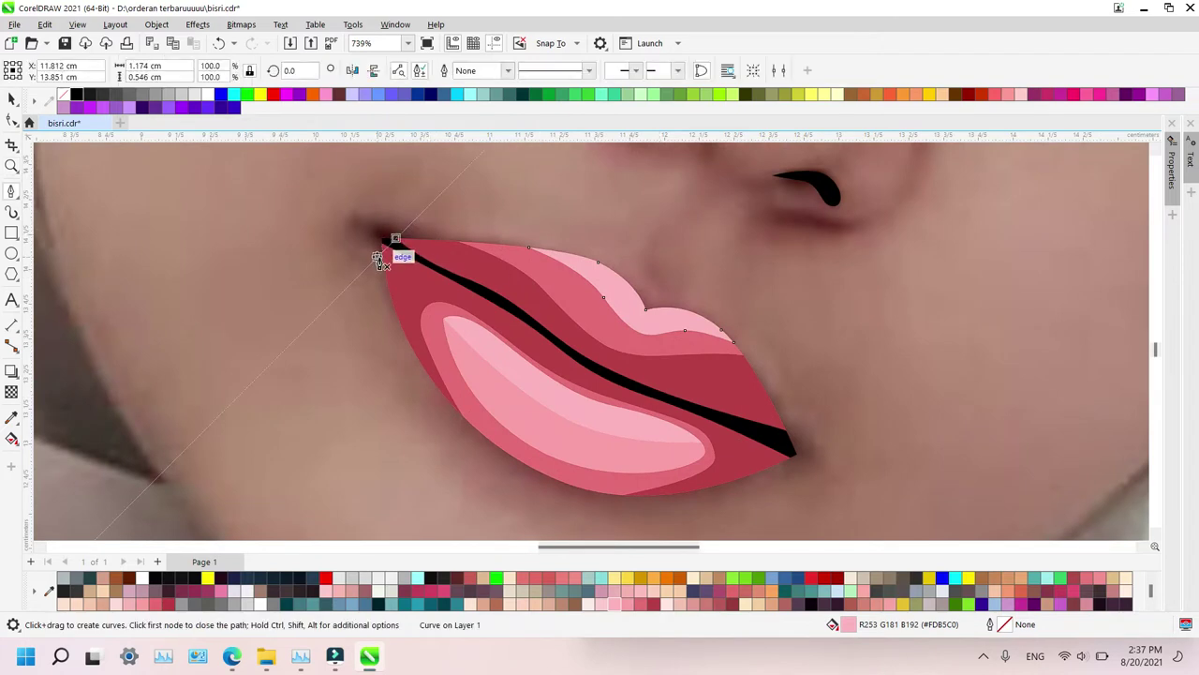
left_click(377, 249)
left_click(382, 253)
left_click_drag(345, 225, 350, 212)
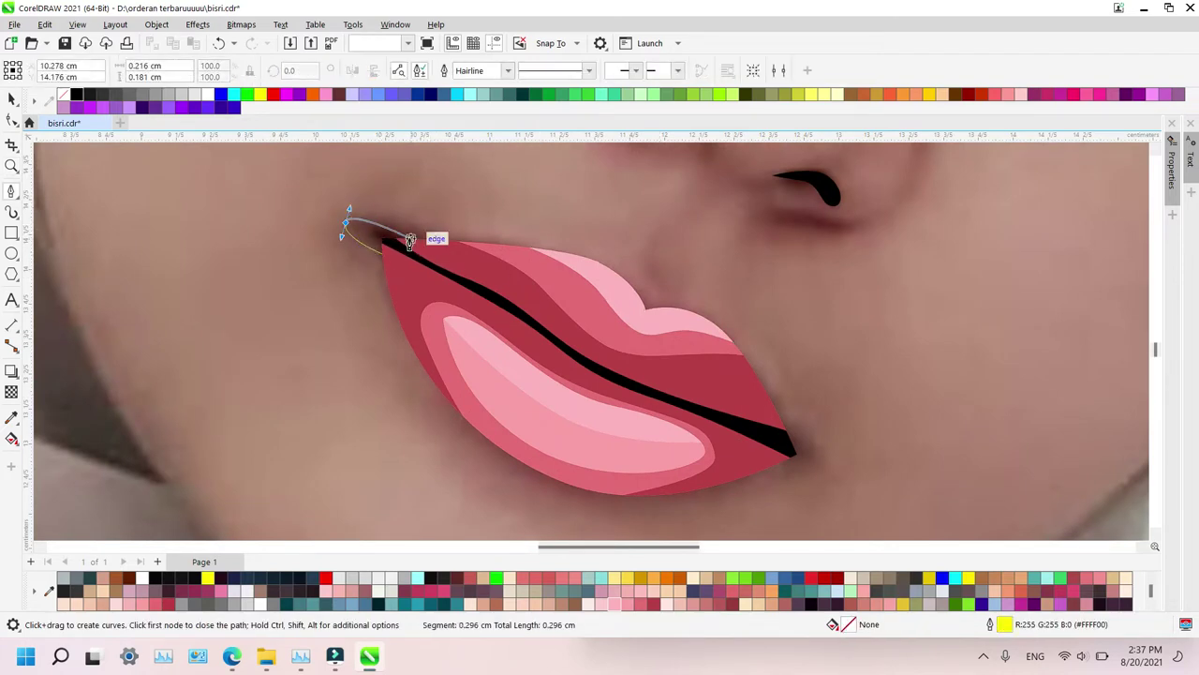
left_click_drag(406, 238, 436, 265)
left_click(386, 257)
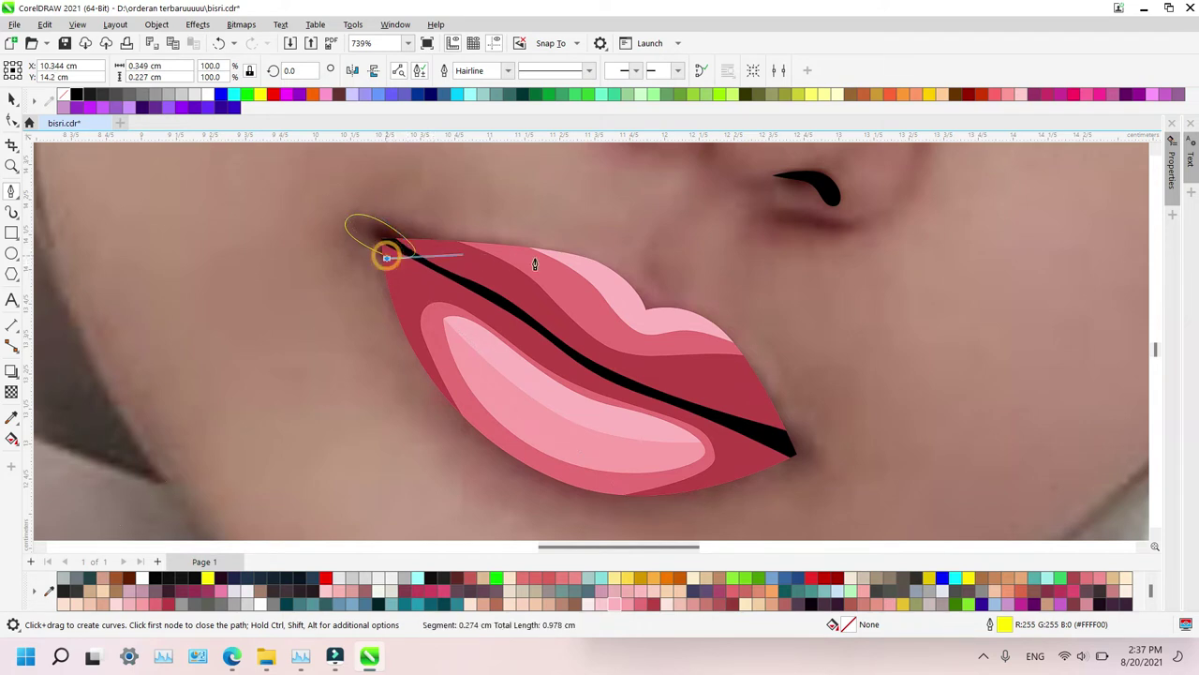
key("Delete")
Select all the drawn eyebrow, eye, nose and lip shapes together and group them
key("z")
right_click(537, 263)
right_click(541, 260)
key("space")
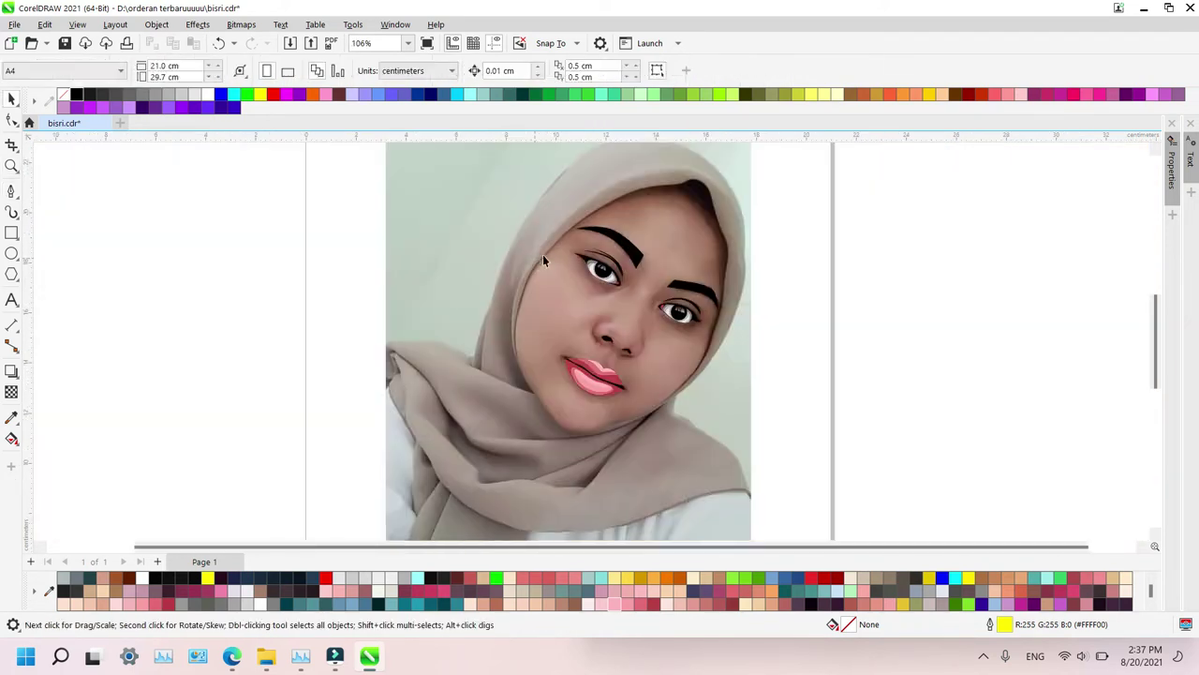
left_click_drag(868, 223, 412, 419)
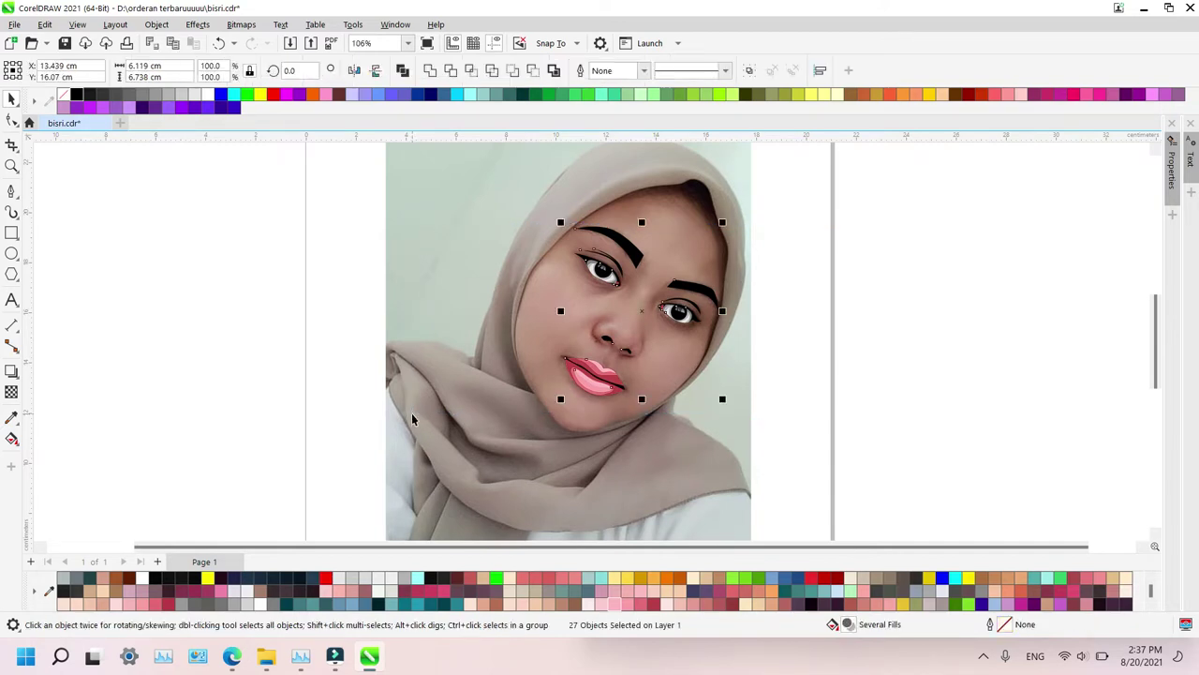
key("ctrl+g")
left_click(908, 268)
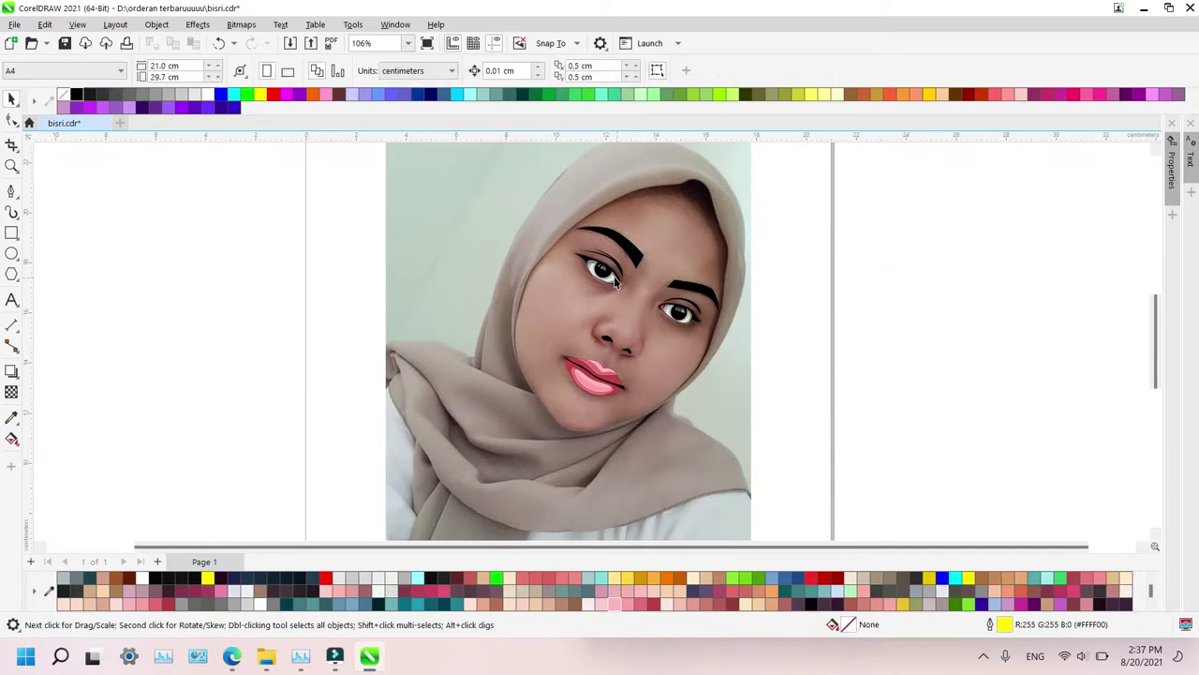
left_click_drag(606, 273, 954, 297)
key("ctrl+z")
left_click(902, 204)
Send the portrait photo to the back, behind the yellow face outline
left_click(523, 263)
left_click_drag(128, 318, 129, 311)
key("ctrl+z")
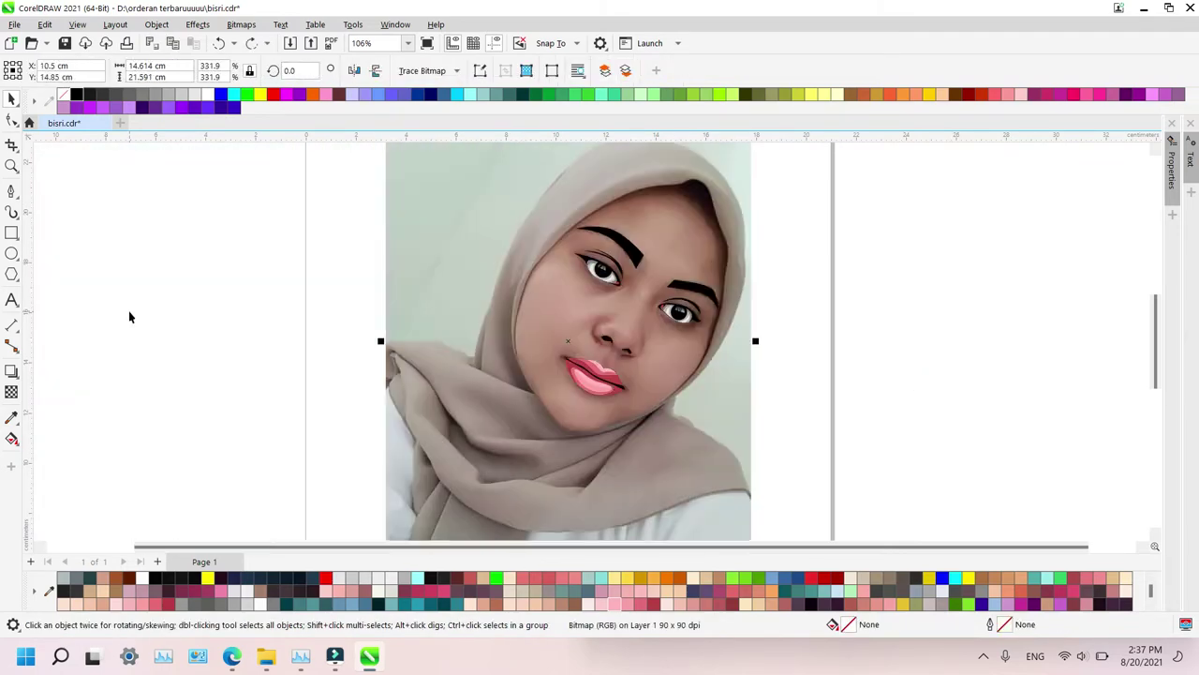
left_click(489, 249)
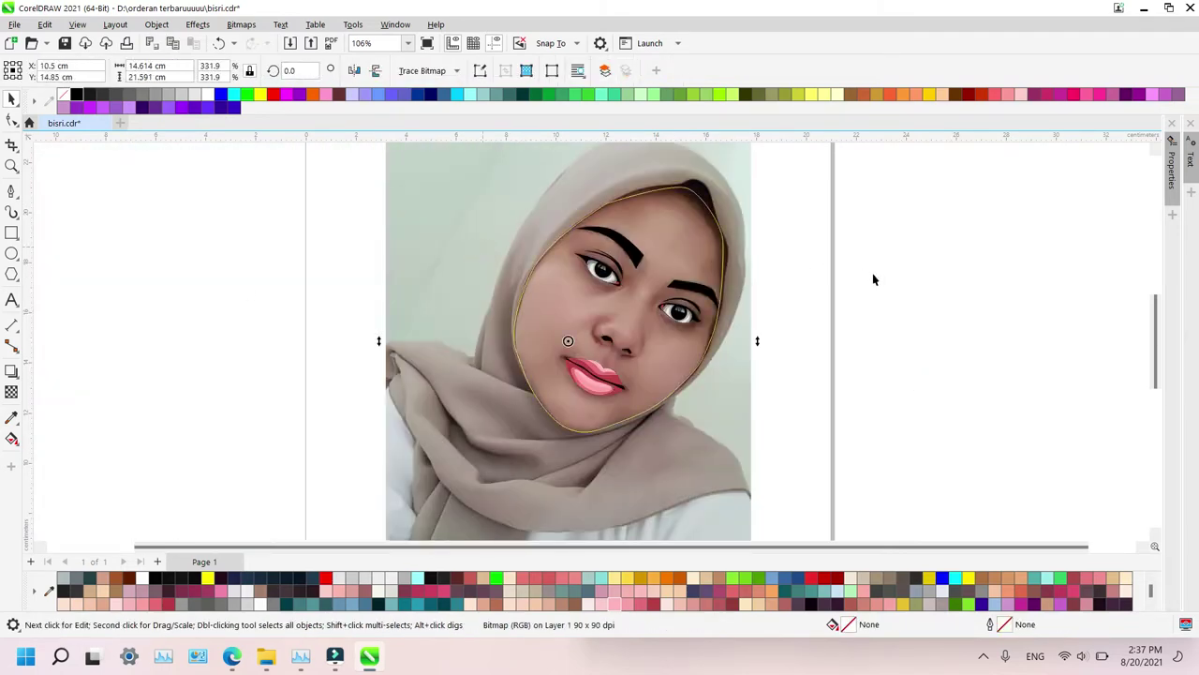
Start a Pen tool curve at the inner end of the left-hand eyebrow and trace it down beside the nose bridge
key("z")
left_click_drag(762, 345, 765, 347)
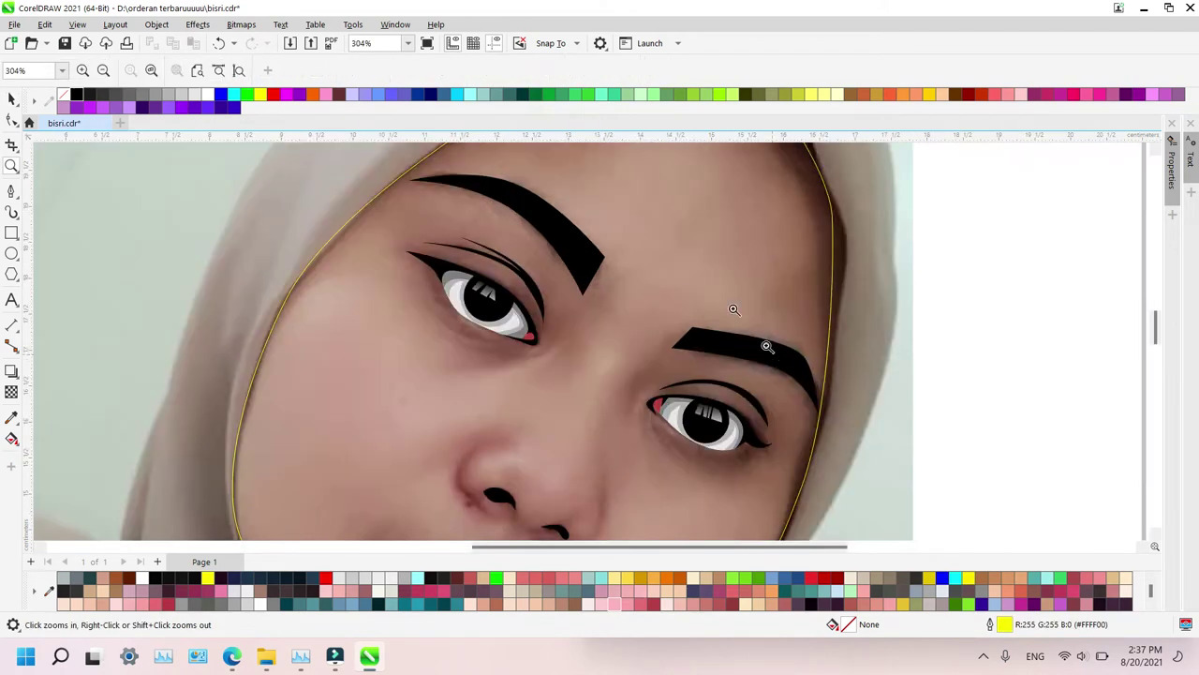
key("p")
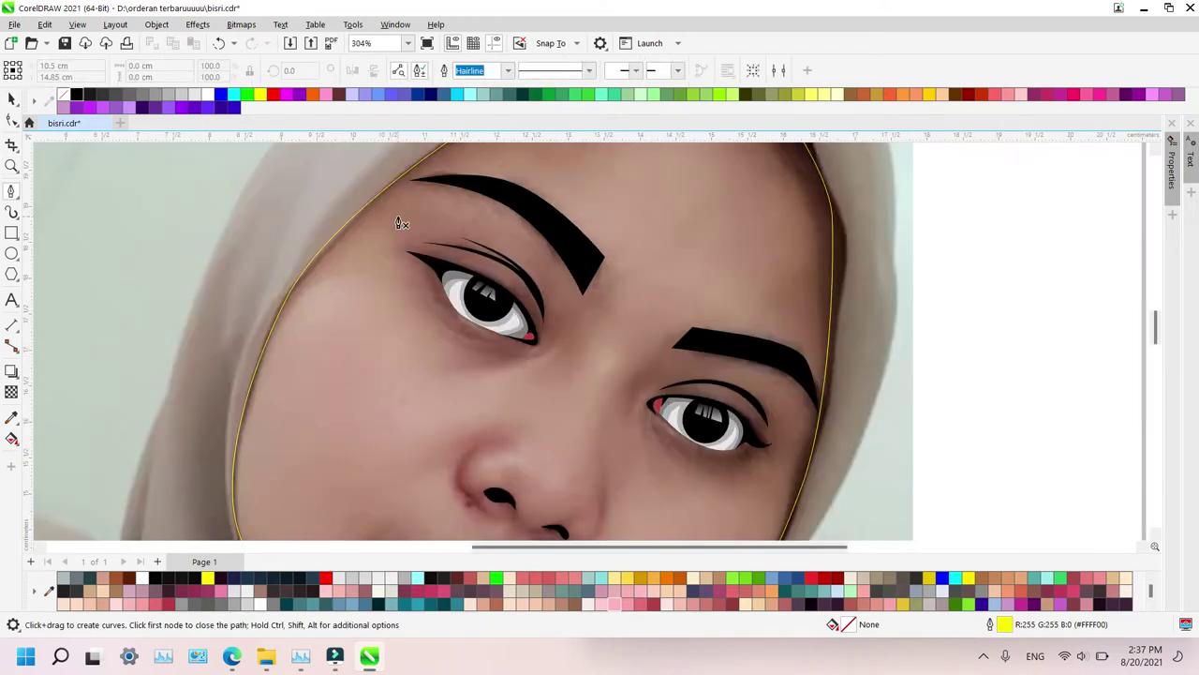
left_click(604, 260)
left_click_drag(580, 355, 553, 405)
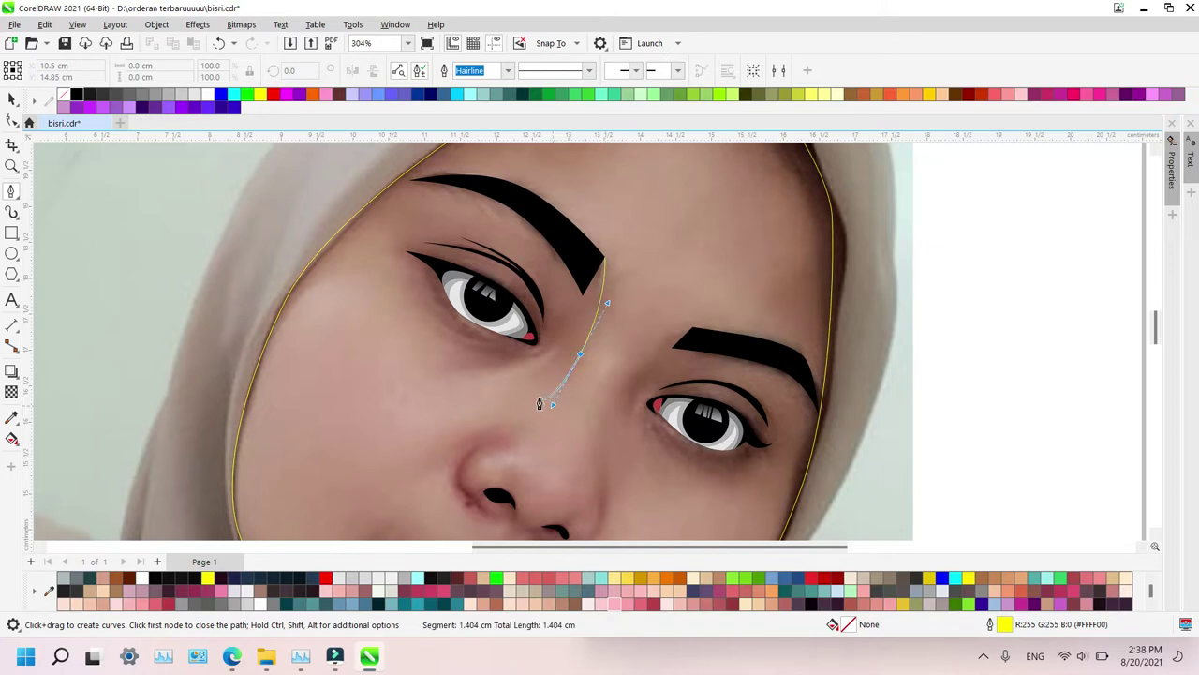
key("ctrl+z")
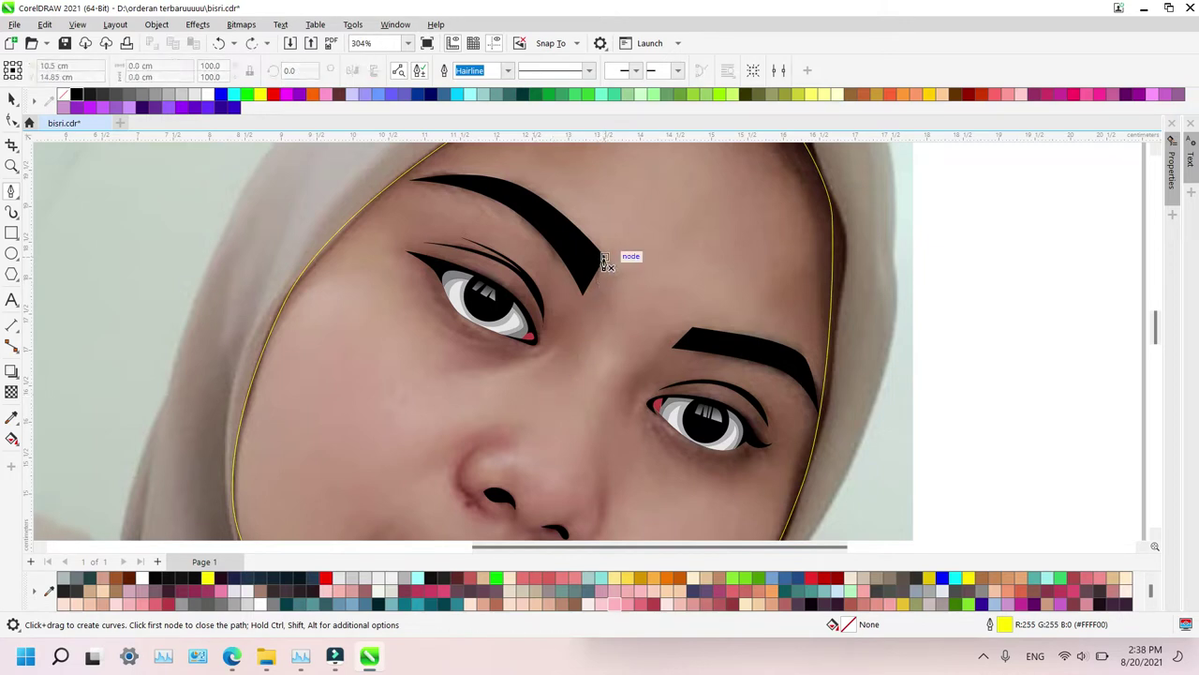
left_click(604, 259)
left_click_drag(571, 350, 557, 384)
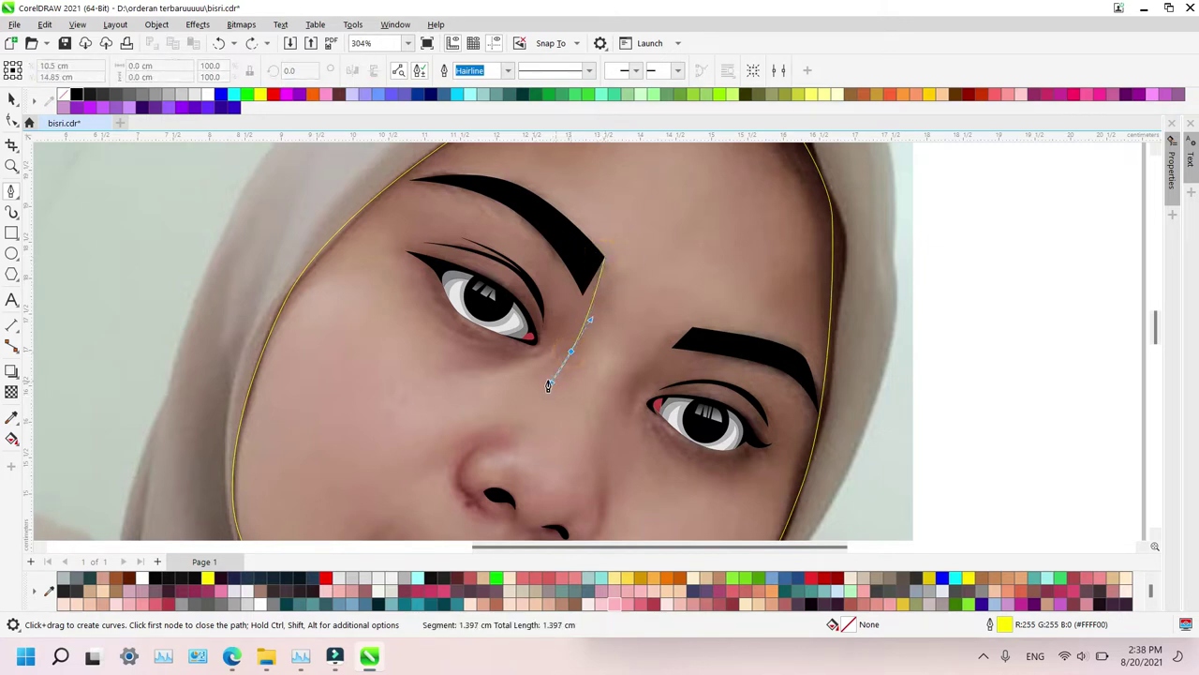
left_click(536, 385)
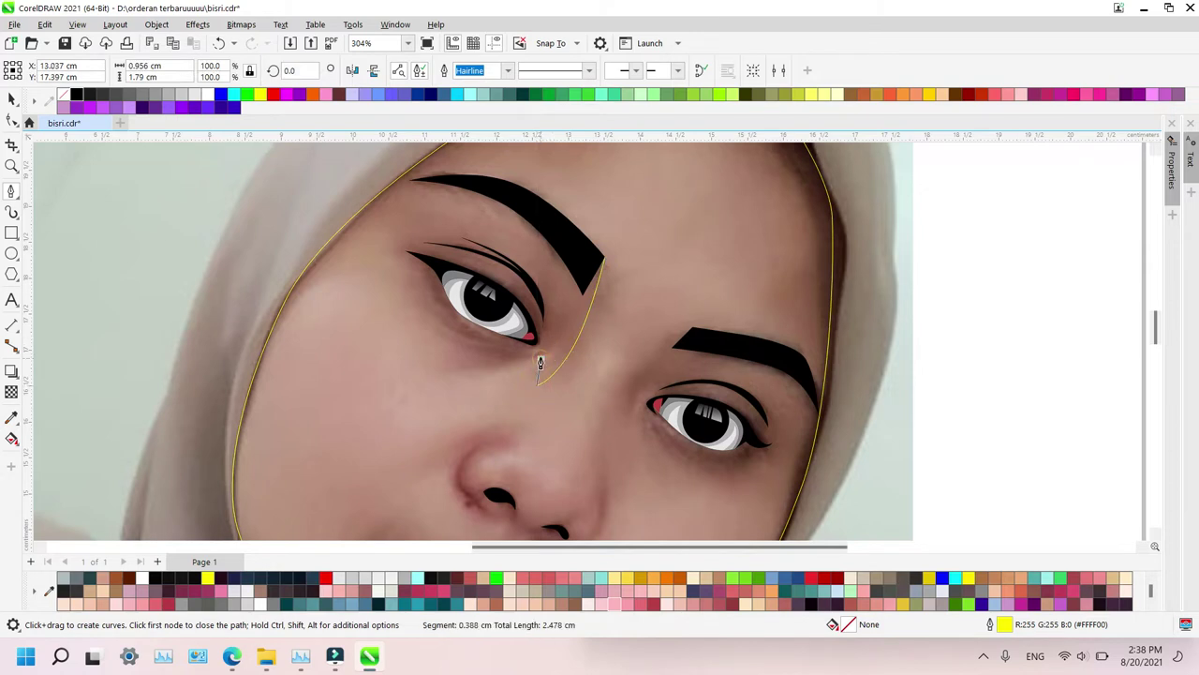
Trace the shading outline under the left-hand eye, over its lid and out along the eyebrow, closing it at the eyebrow's inner end
left_click_drag(540, 359, 412, 320)
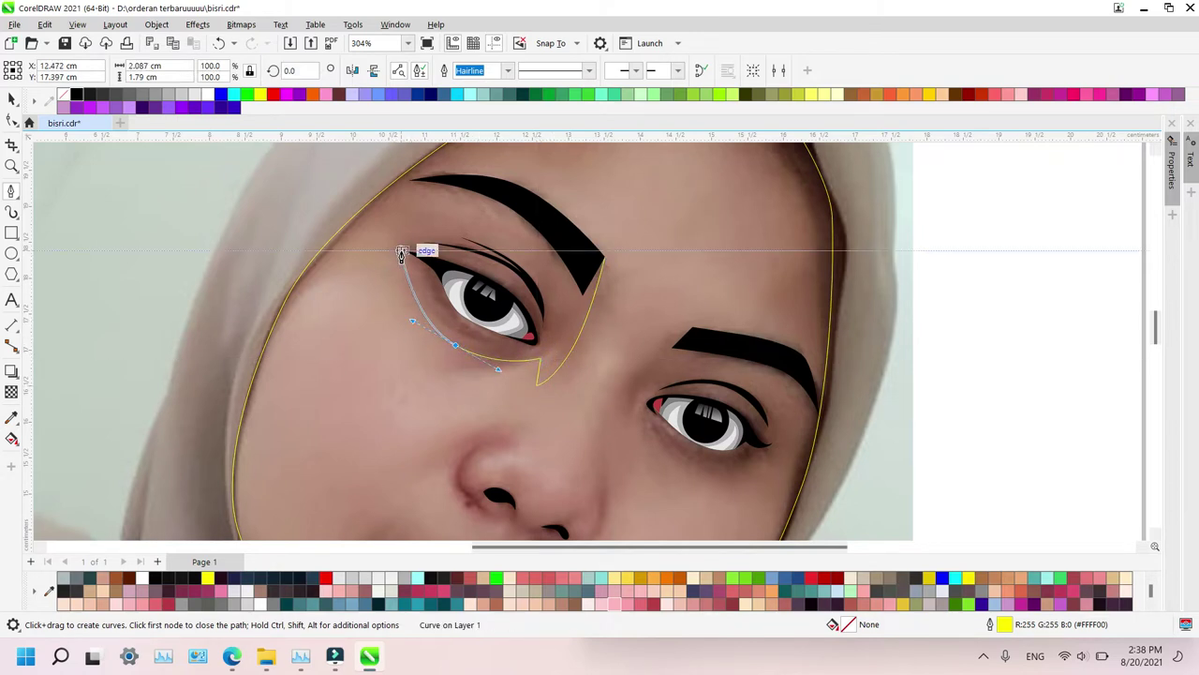
left_click(403, 251)
left_click_drag(454, 252, 496, 197)
left_click(533, 286)
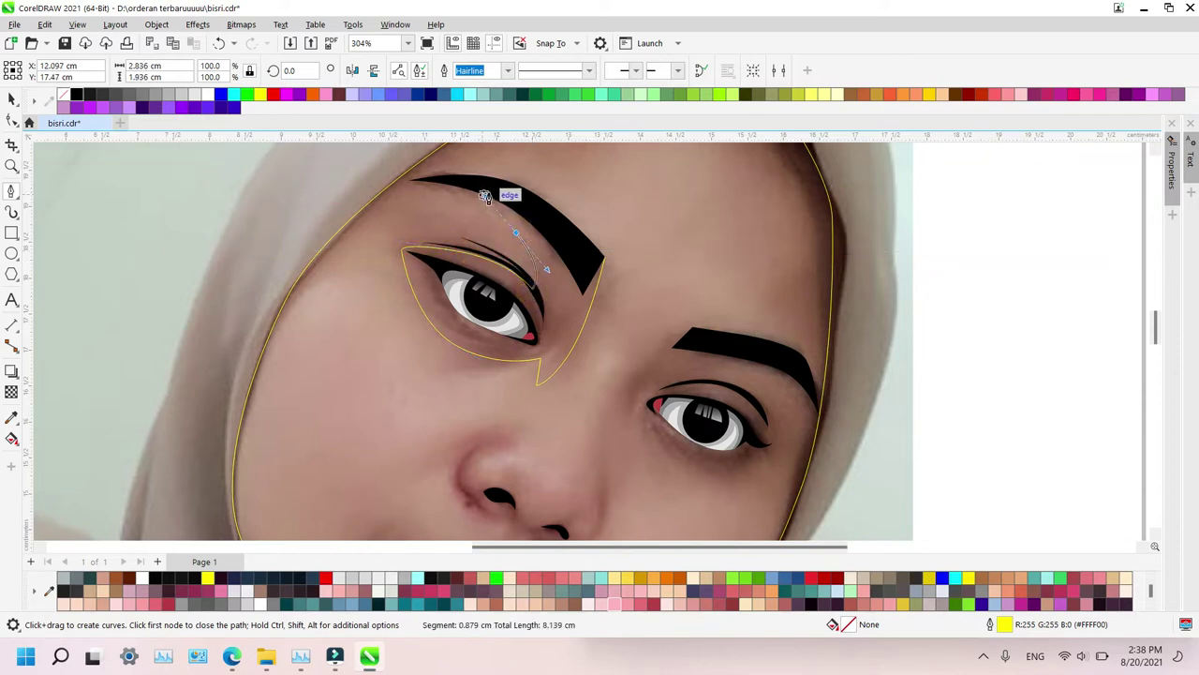
left_click_drag(409, 180, 427, 191)
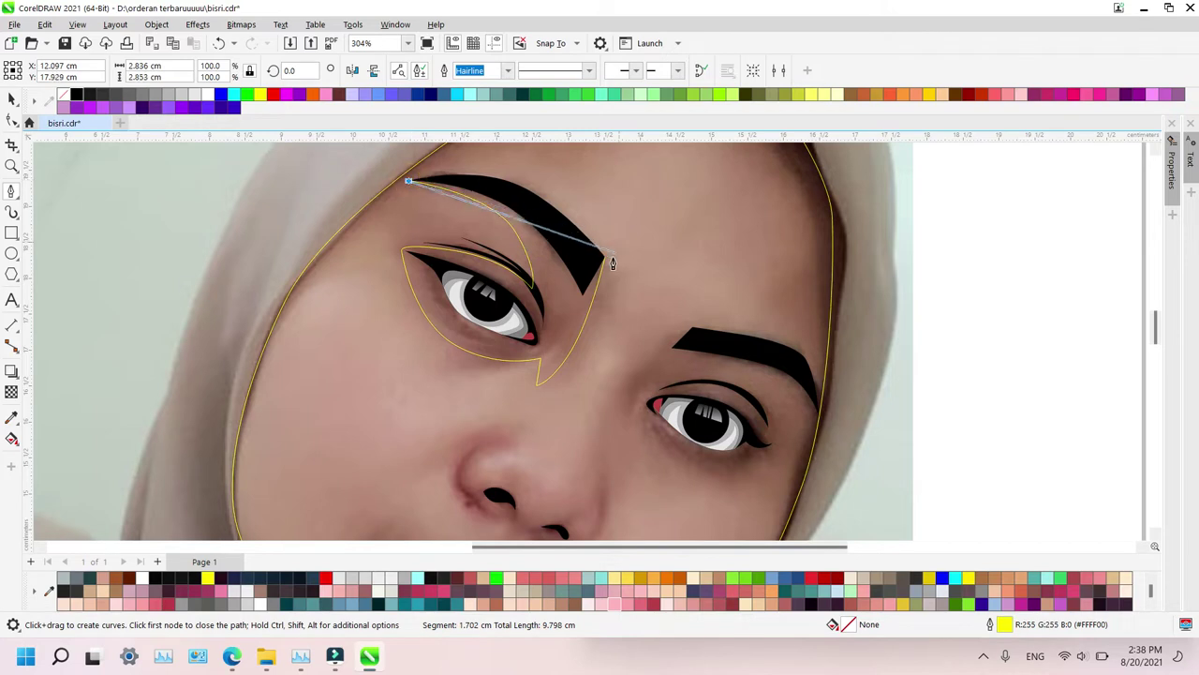
left_click_drag(605, 256, 525, 170)
Draw a closed Pen tool shape from the middle of the left-hand eyebrow's underside past the inner eye corner and back through the eyebrow
key("z")
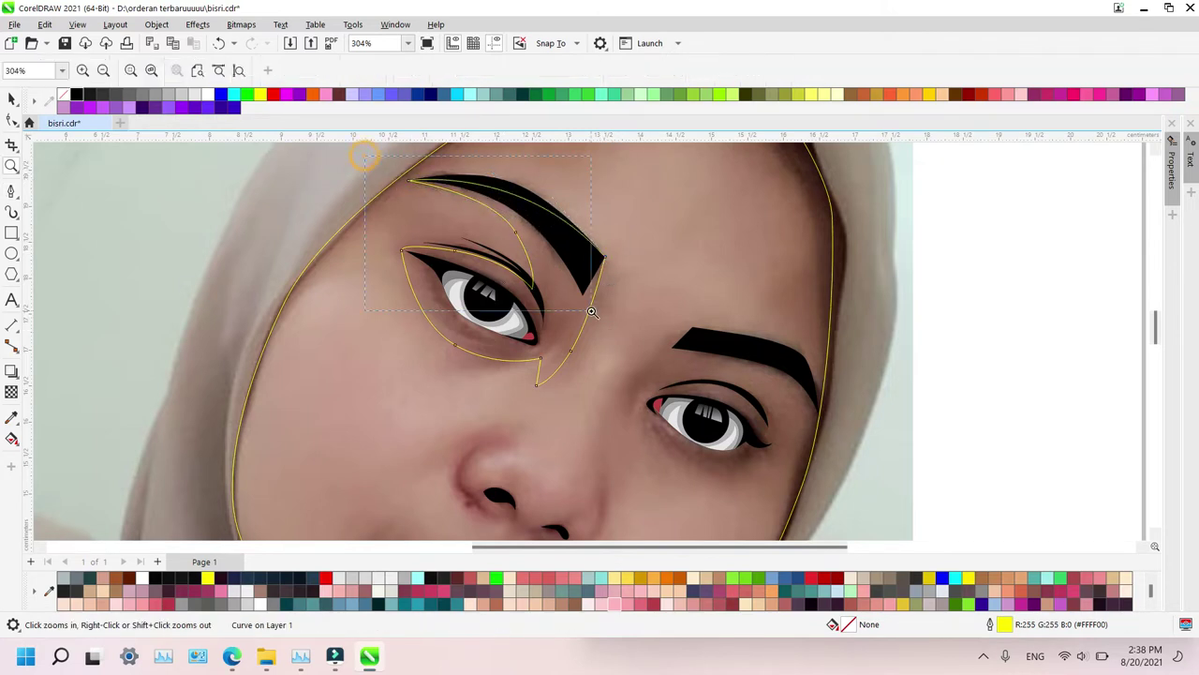
left_click_drag(591, 311, 665, 395)
left_click(552, 208)
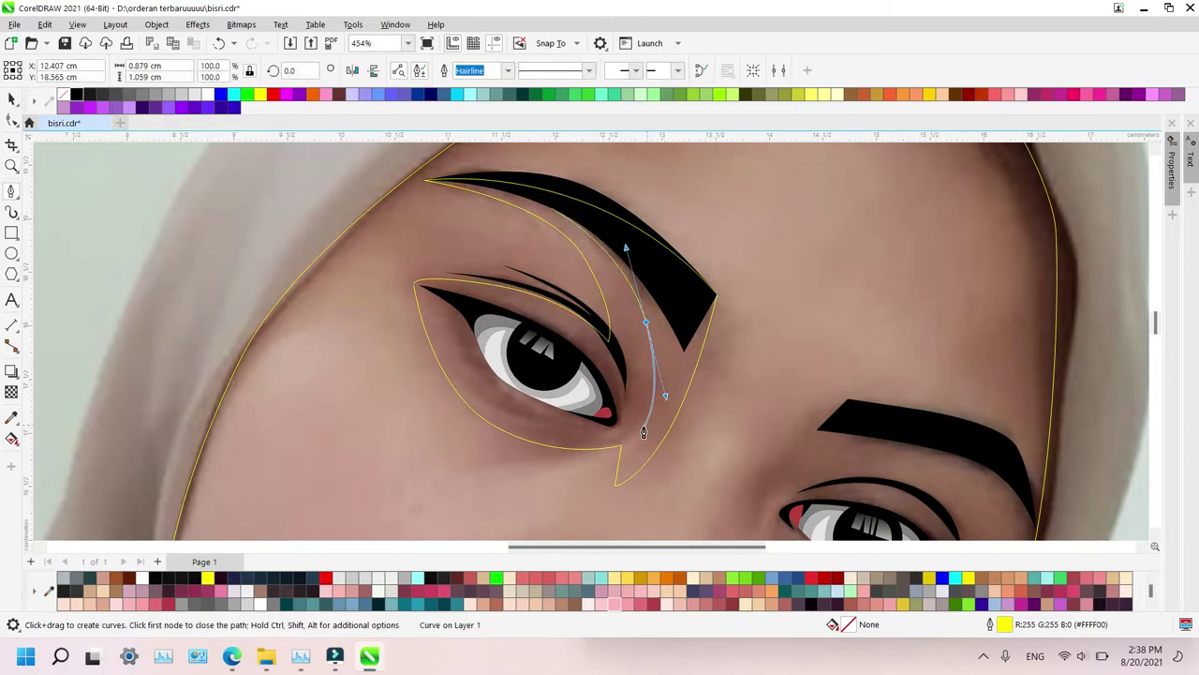
left_click_drag(700, 324, 705, 302)
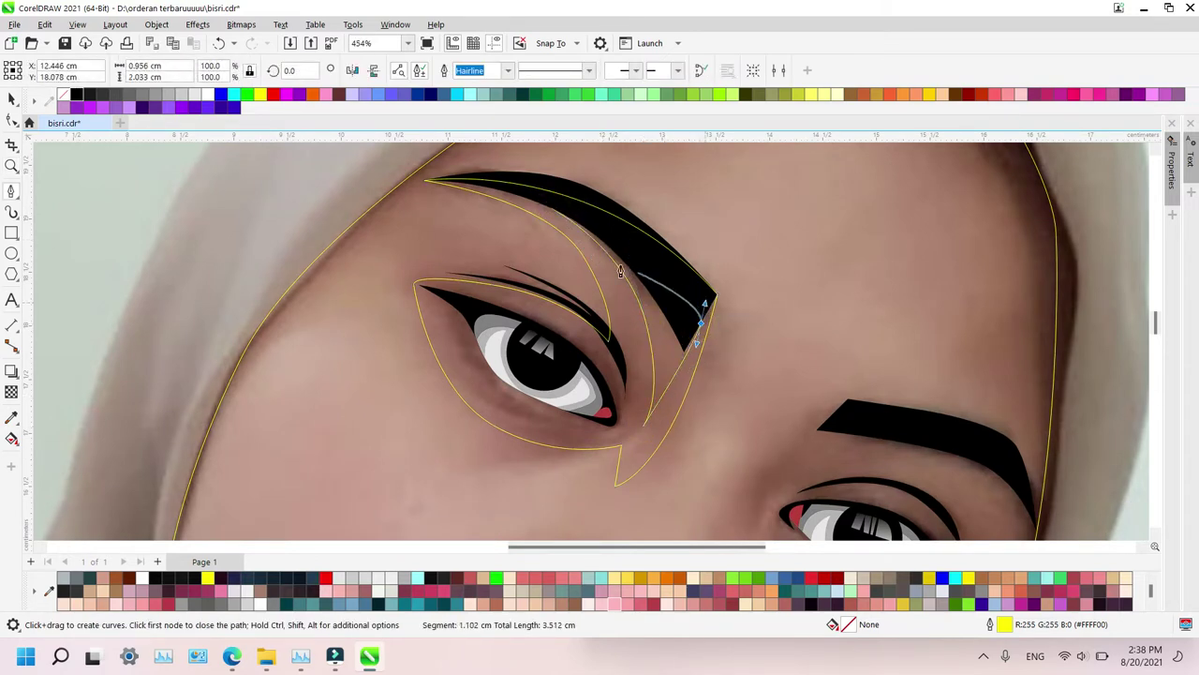
left_click_drag(552, 206, 661, 220)
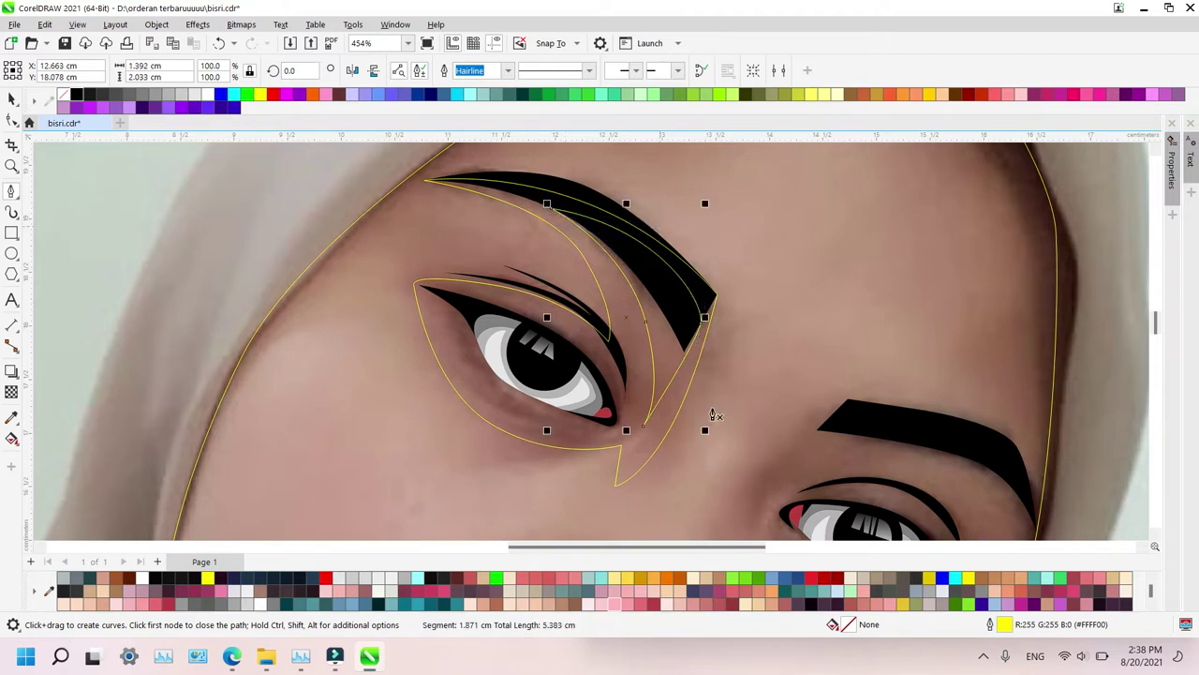
Dismiss the battery notice and start a Pen tool outline at the left-hand eye's inner corner, following the upper lid to the outer corner
key("z")
left_click(700, 444)
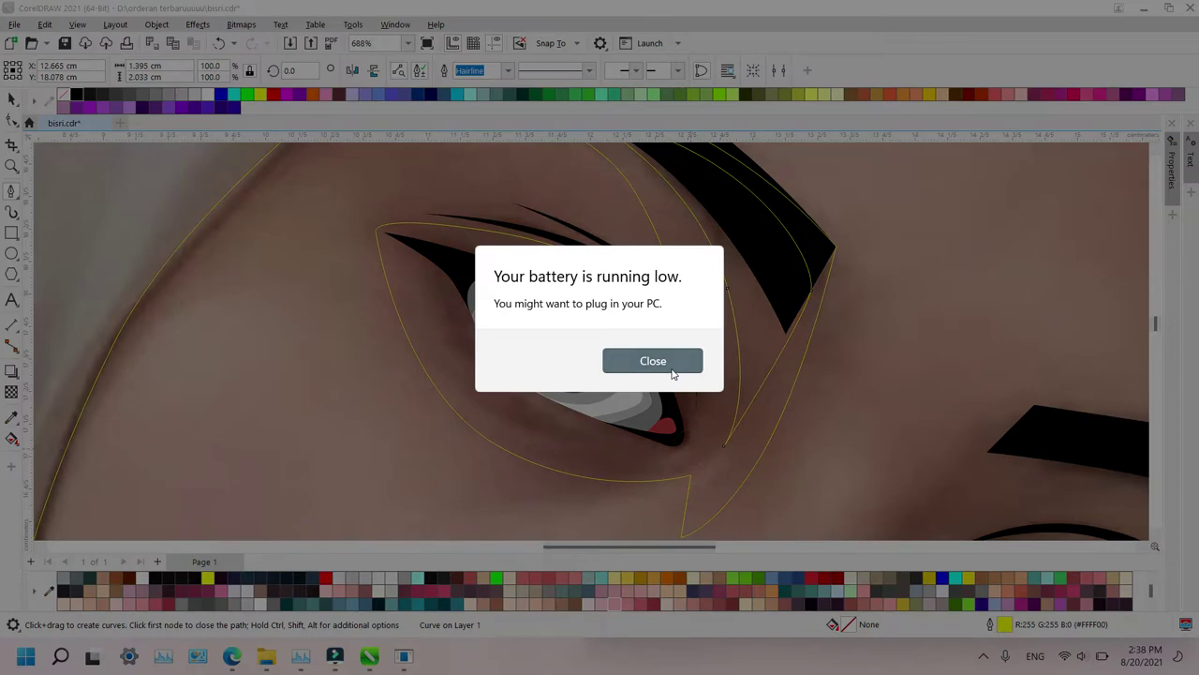
left_click(672, 362)
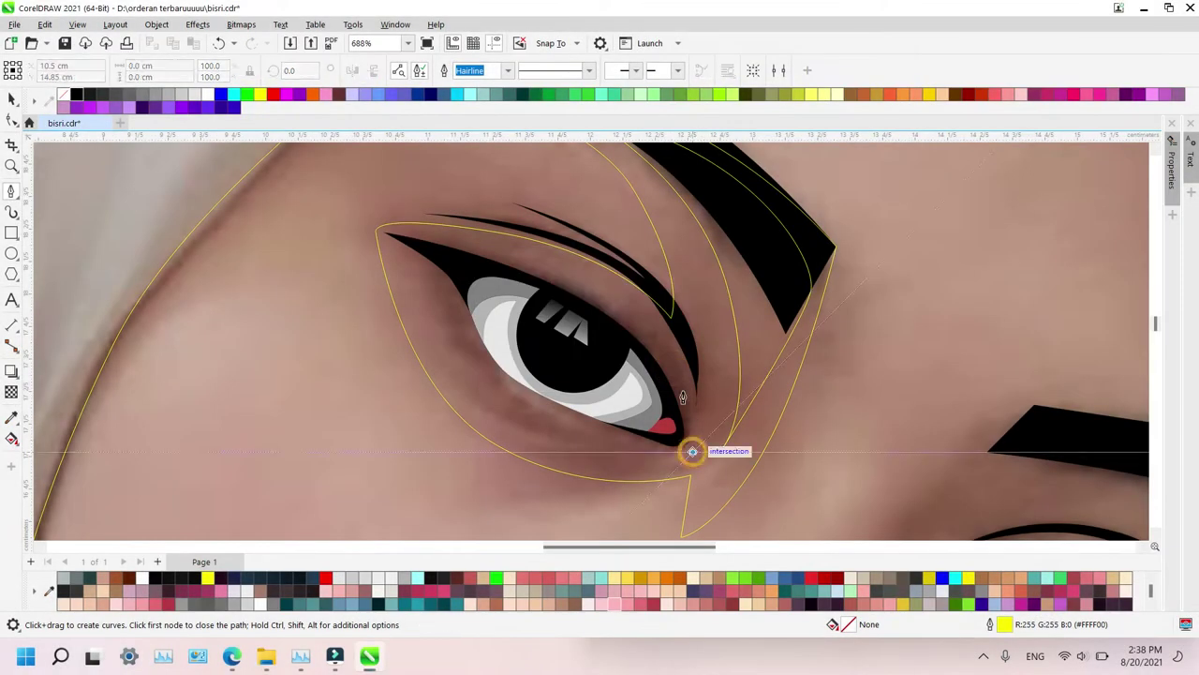
left_click(693, 452)
left_click_drag(652, 328, 594, 259)
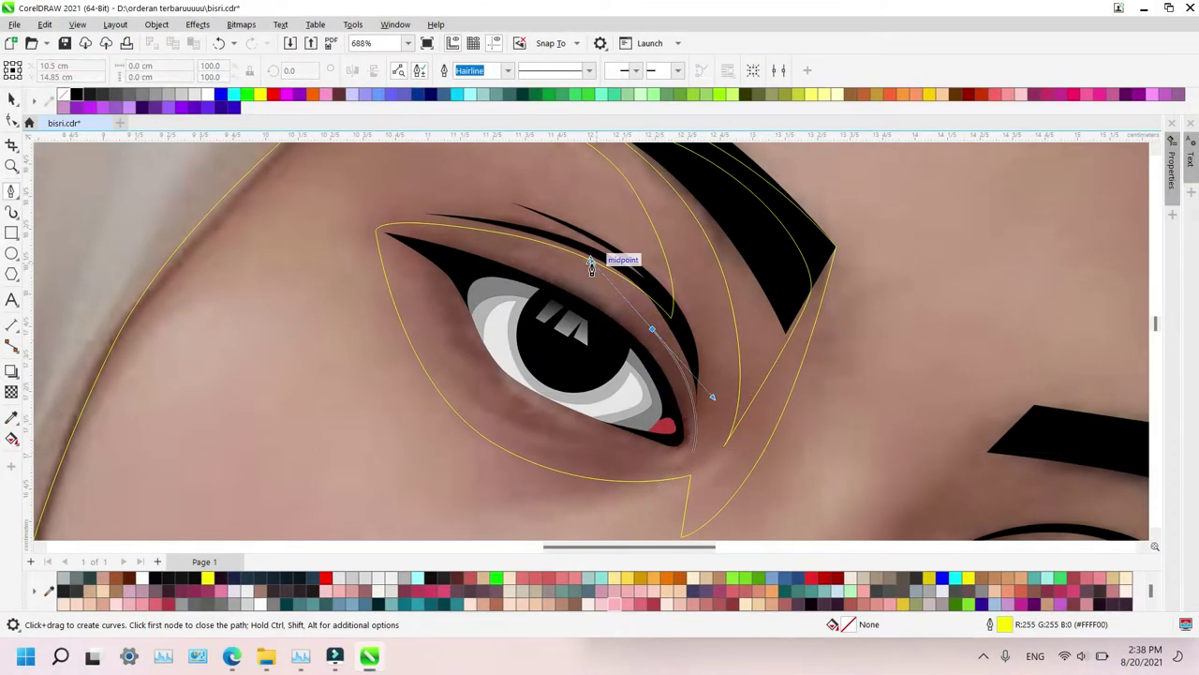
left_click(381, 226)
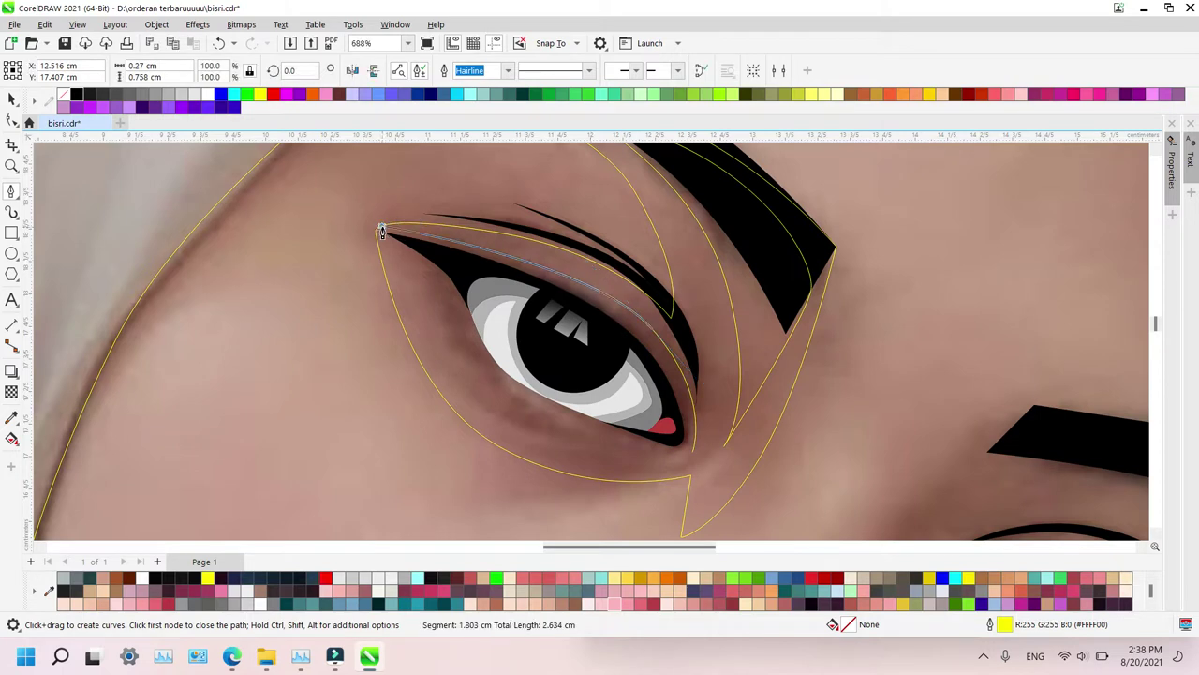
left_click_drag(428, 287, 447, 341)
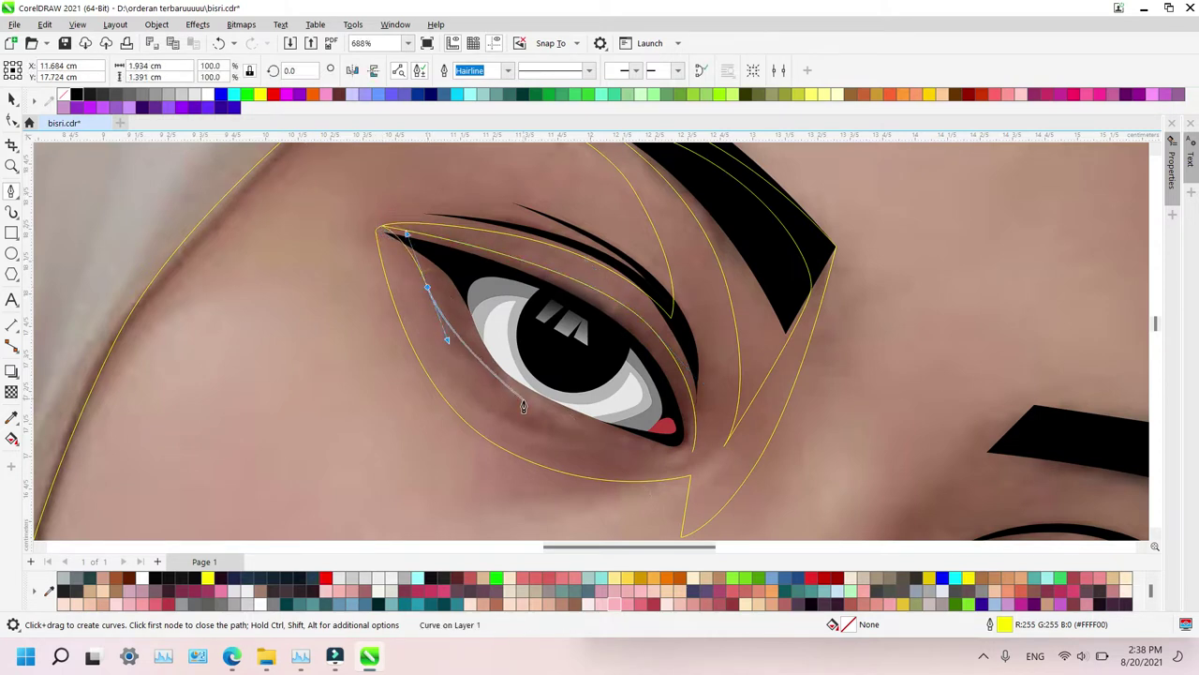
key("ctrl+z")
left_click_drag(442, 289, 478, 358)
key("ctrl+z")
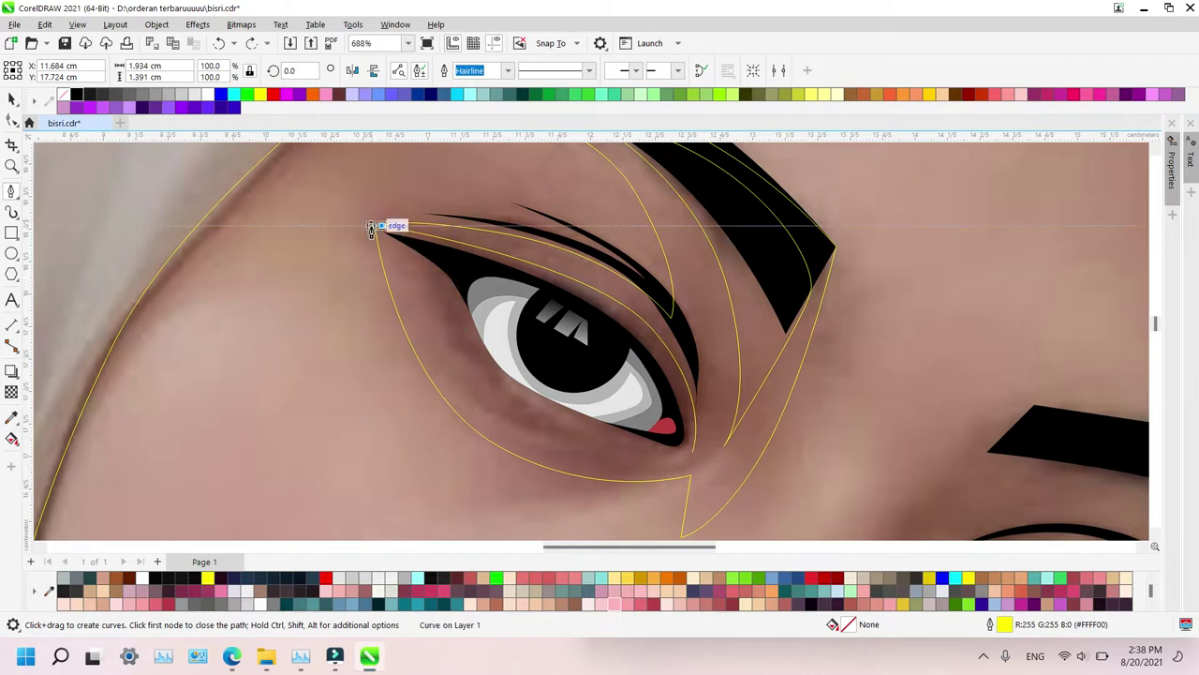
Trace the lower edge of the left-hand eye from the outer corner and close the outline at the inner corner
left_click_drag(405, 261, 435, 283)
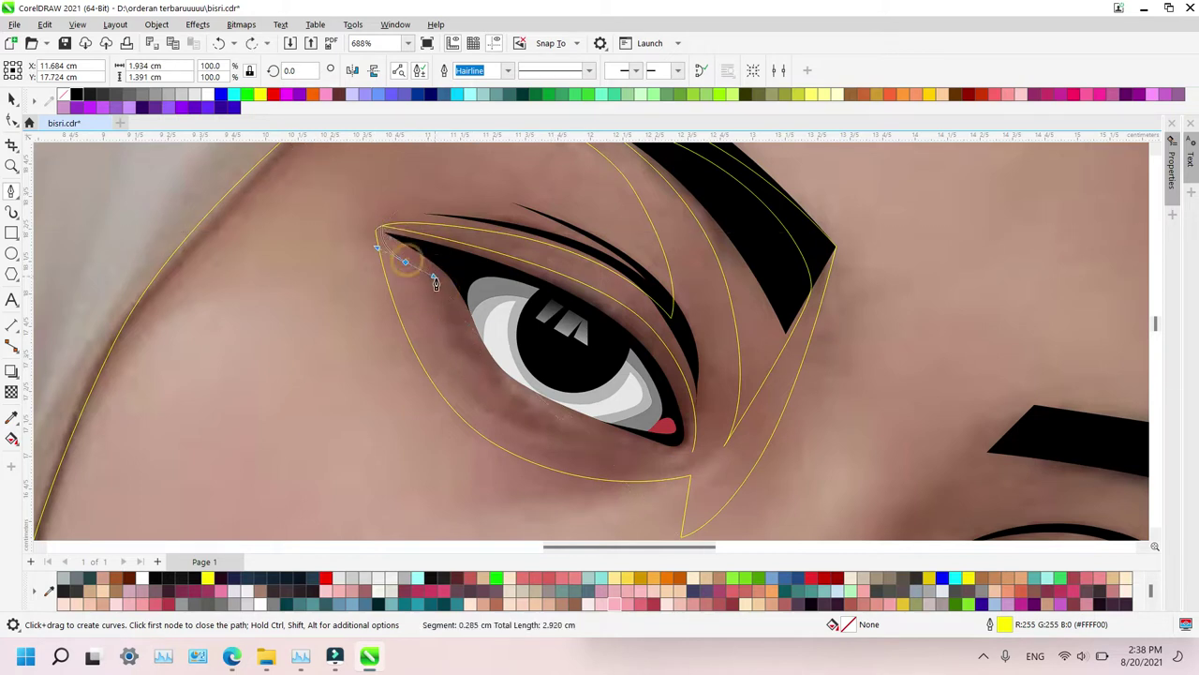
left_click_drag(474, 348, 495, 385)
left_click_drag(608, 437, 637, 447)
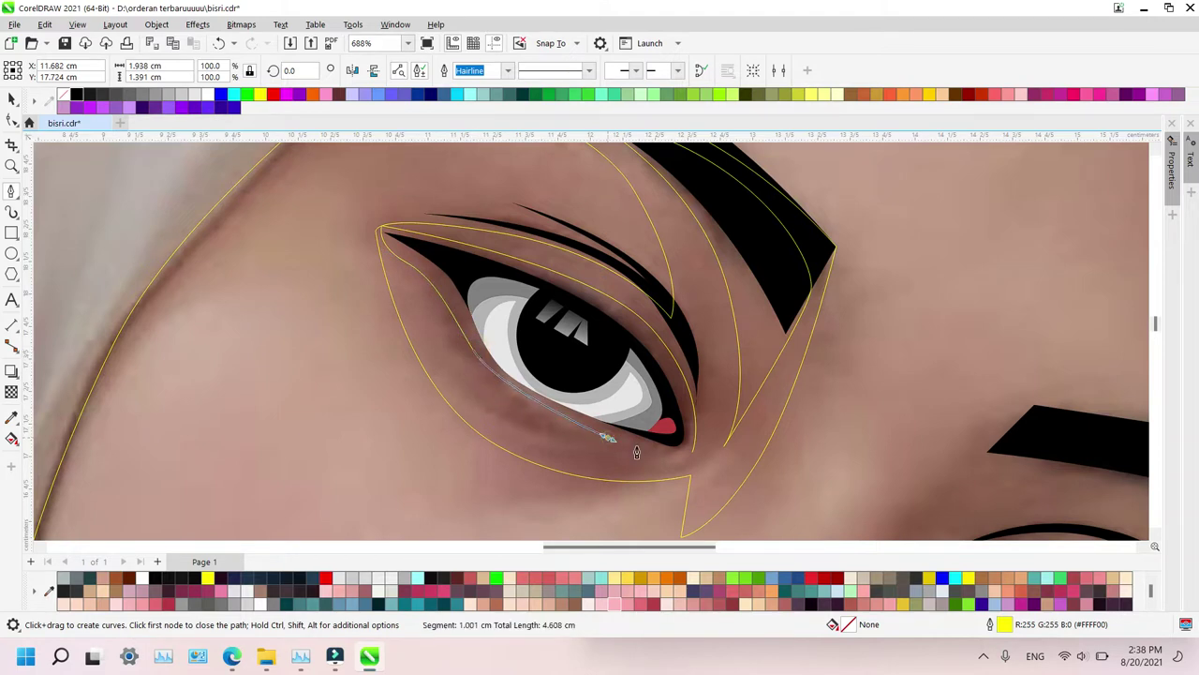
double_click(695, 452)
Draw a closed crescent-shaped shading outline in the area beneath the left-hand eye
left_click(450, 343)
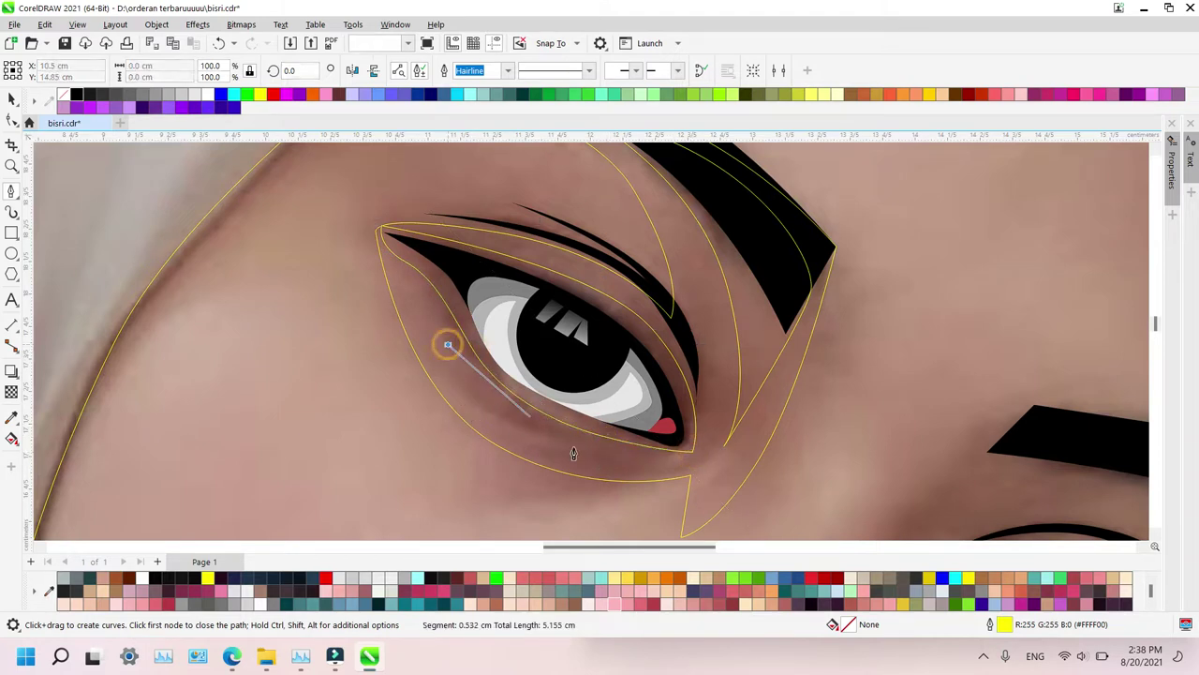
left_click_drag(578, 450, 663, 480)
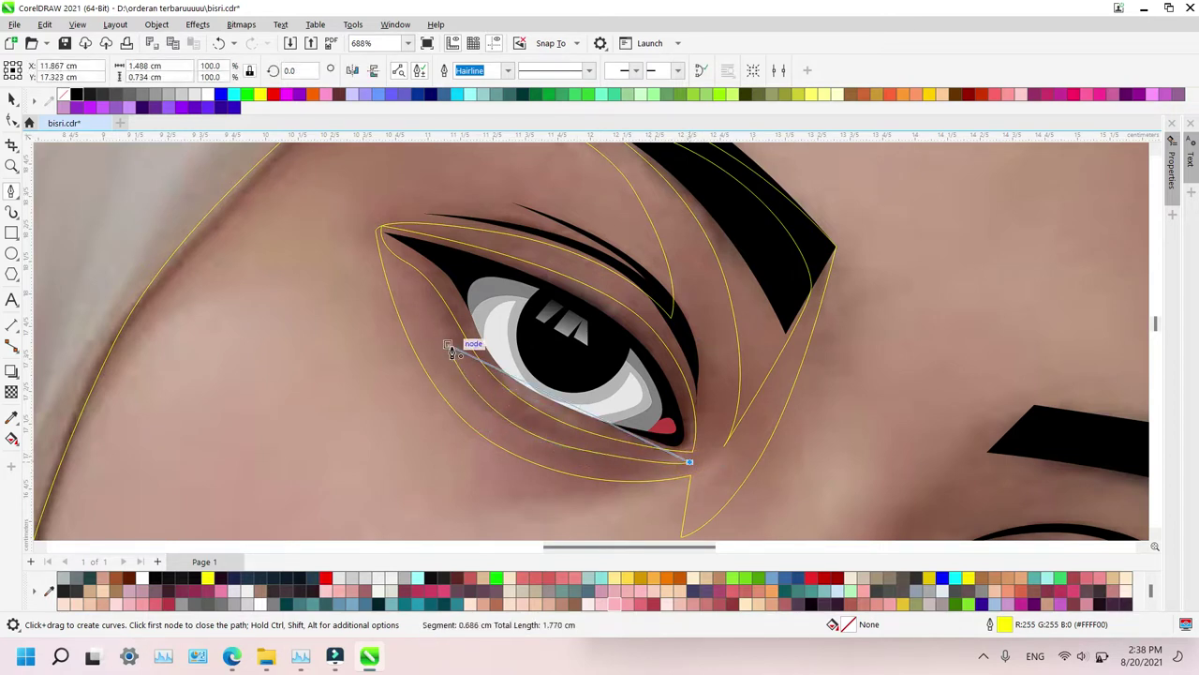
left_click_drag(449, 345, 466, 509)
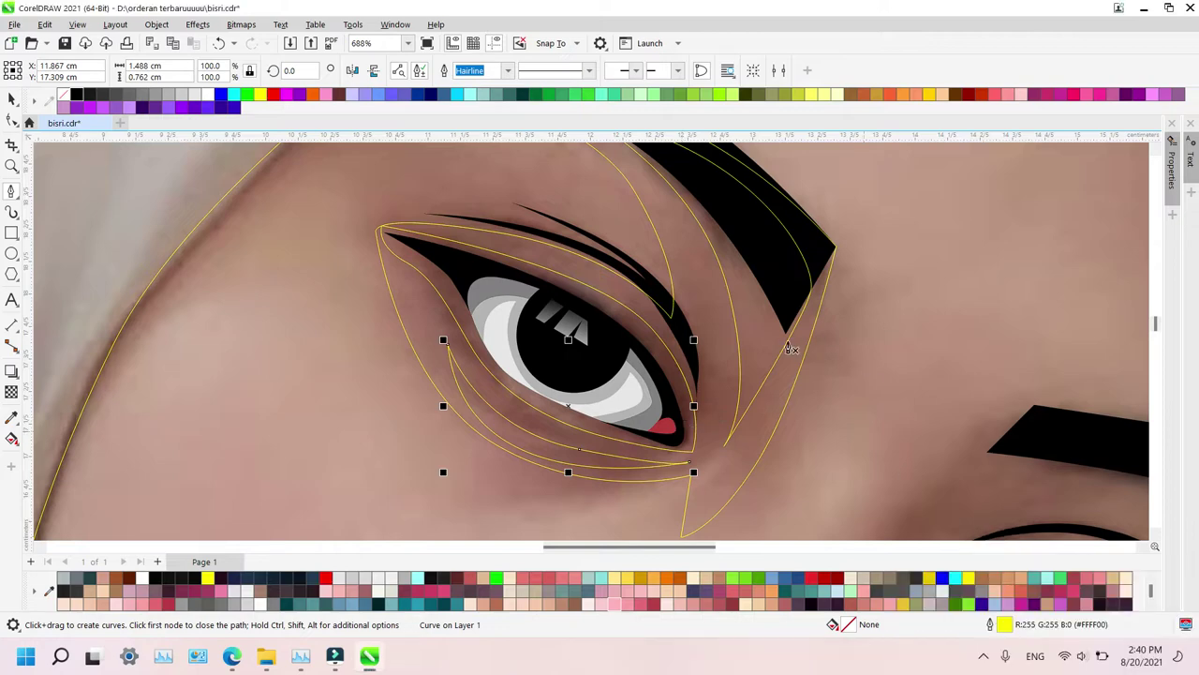
Start a shading outline at the right-hand eyebrow's inner end and trace it around the inner eye corner and beneath the eye to the cheek
key("z")
scroll(787, 344, "down", 1)
right_click(787, 343)
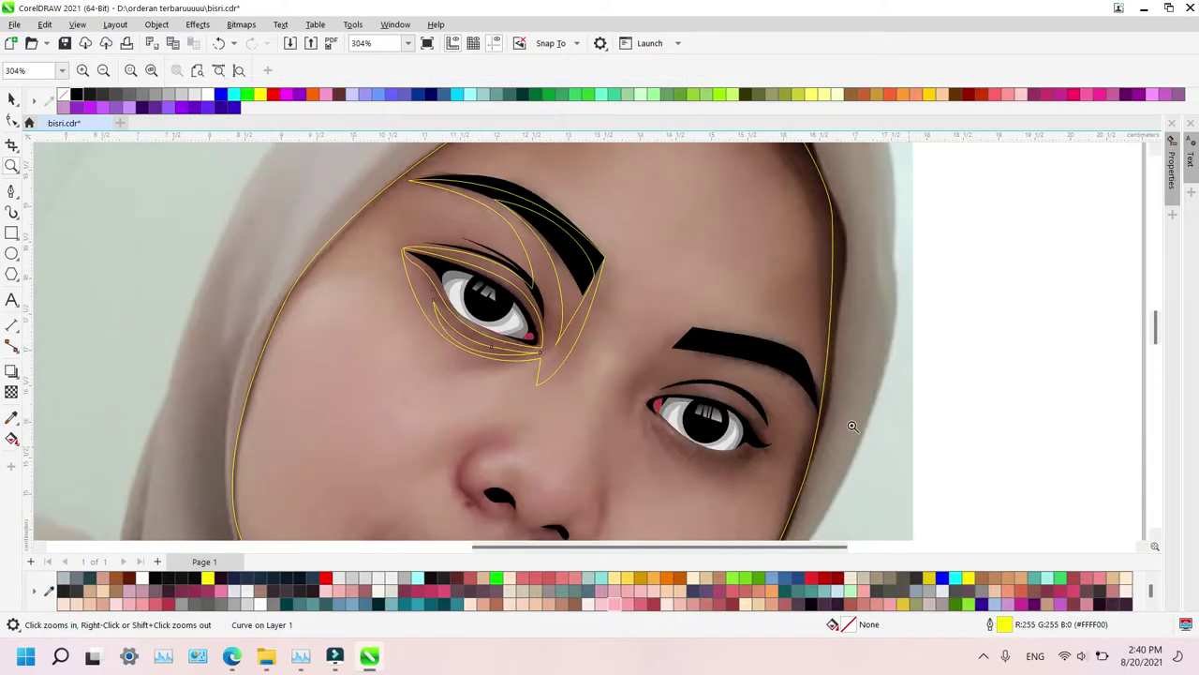
left_click_drag(606, 304, 866, 505)
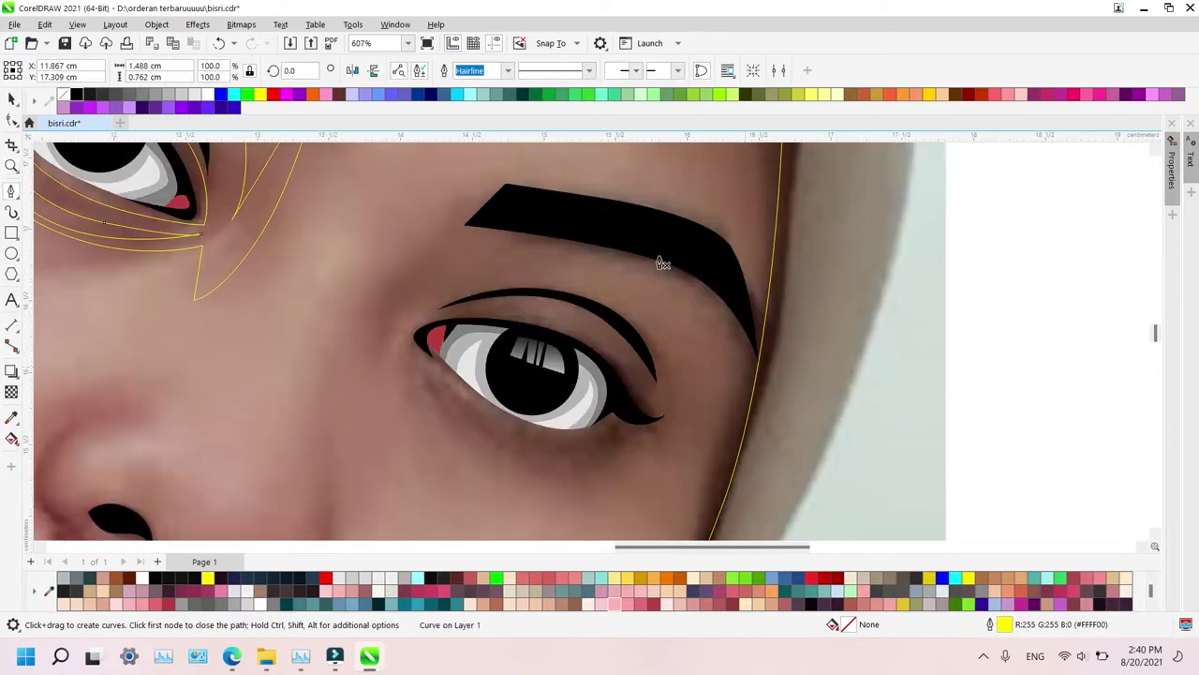
left_click(506, 187)
left_click_drag(382, 281, 356, 333)
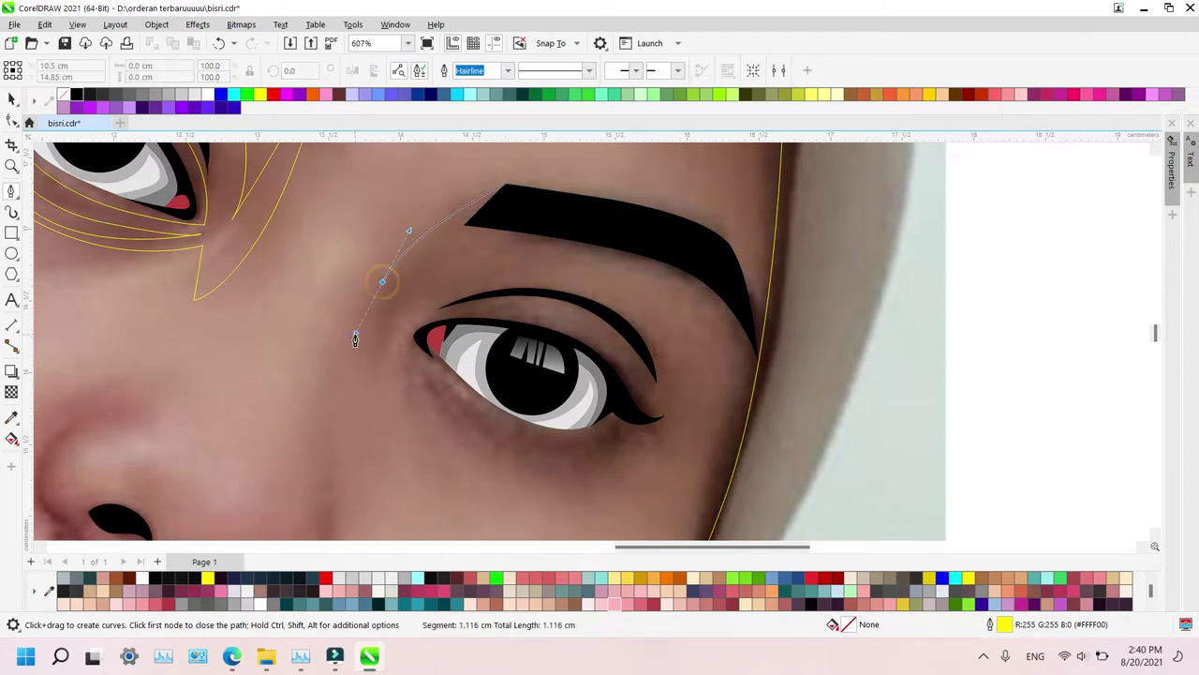
left_click(379, 379)
left_click(394, 340)
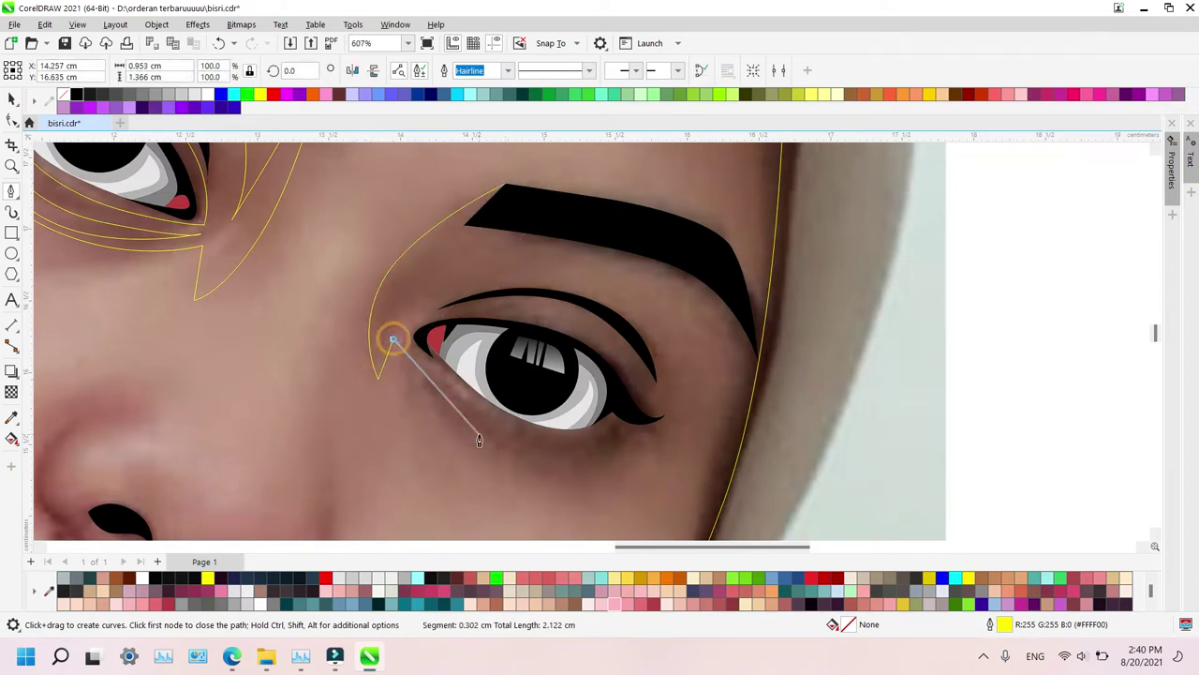
left_click_drag(474, 436, 523, 477)
left_click_drag(641, 454, 671, 438)
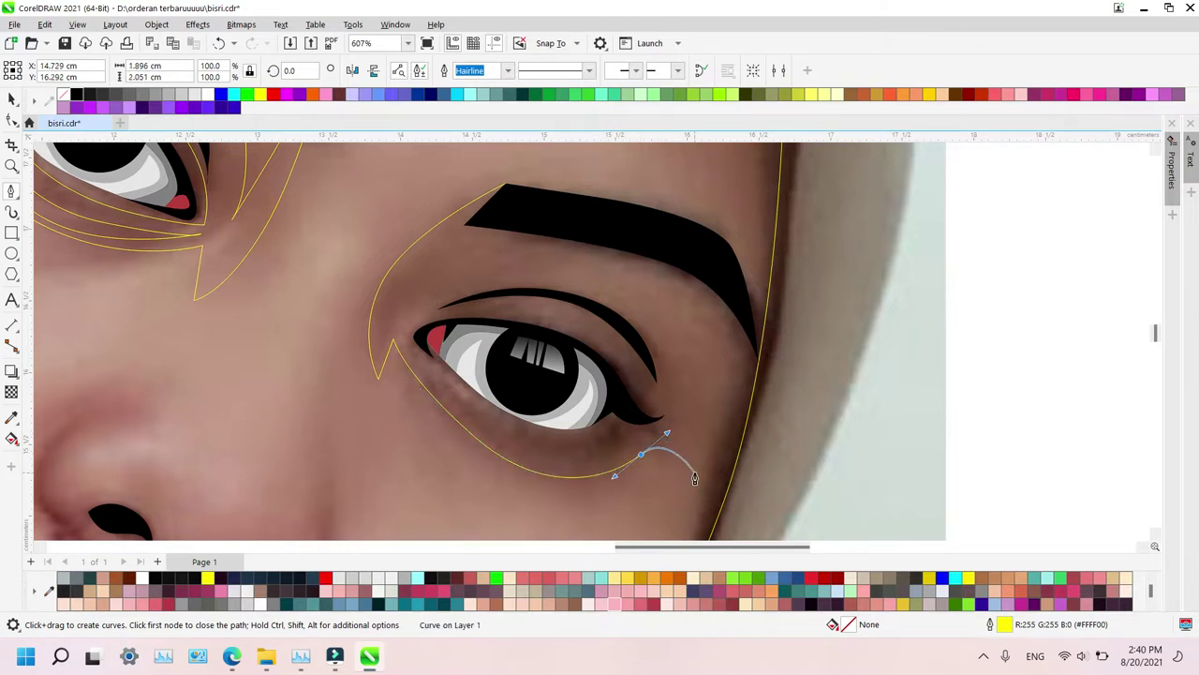
left_click_drag(694, 471, 698, 489)
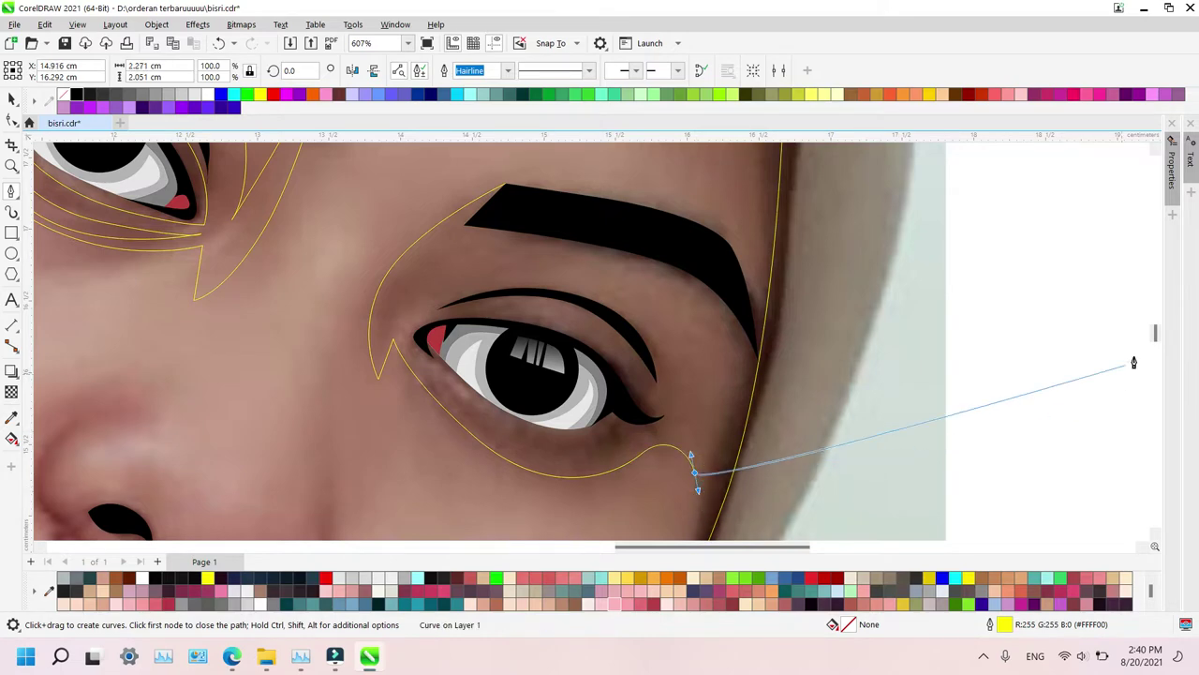
Extend the outline down the cheek past the face edge, then back up outside the face to the right-hand eyebrow's outer part
scroll(1156, 337, "down", 3)
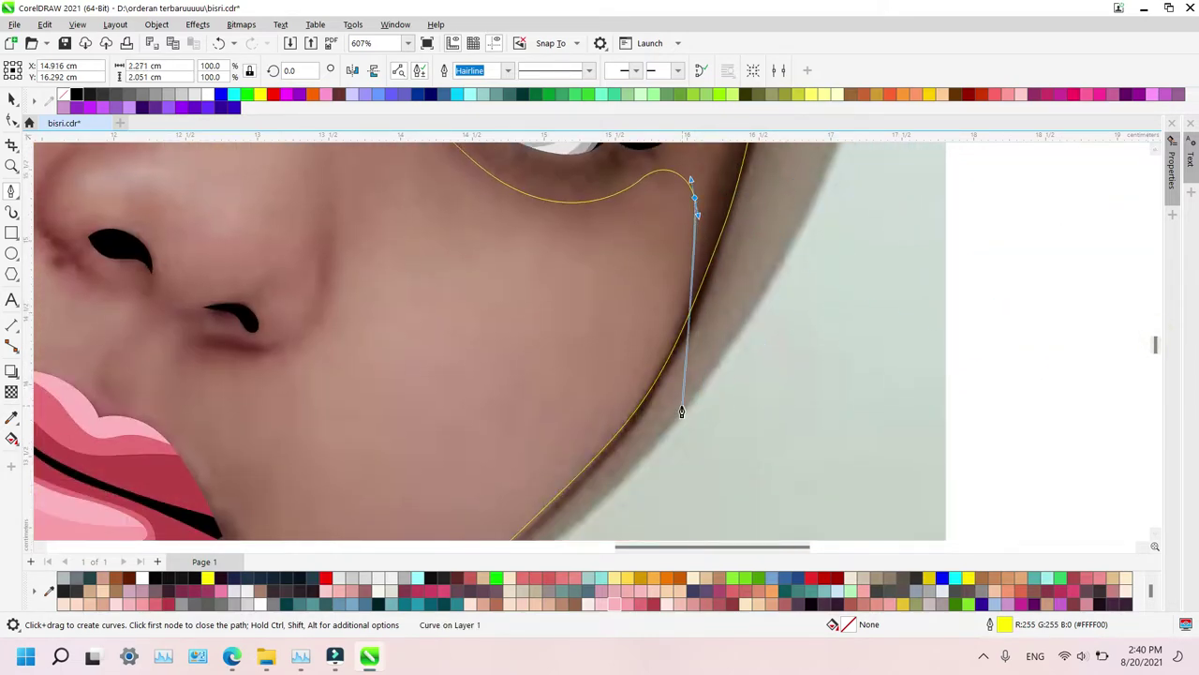
left_click_drag(633, 453, 578, 524)
left_click(806, 211)
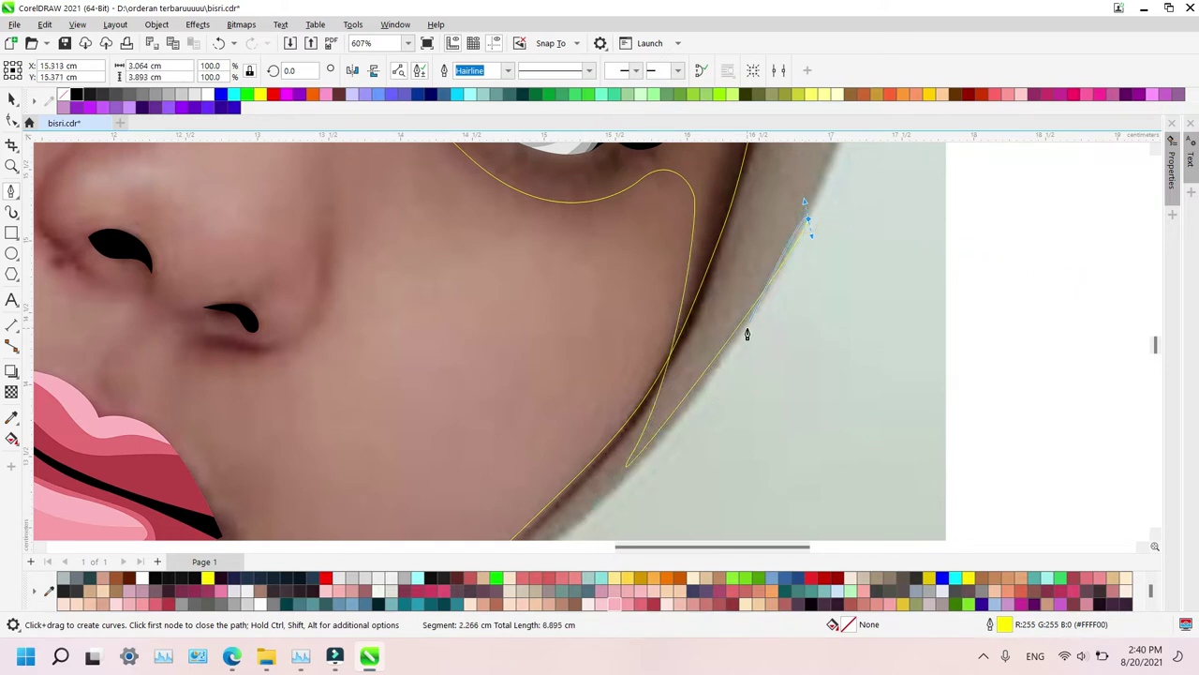
scroll(747, 335, "up", 3)
left_click(796, 306)
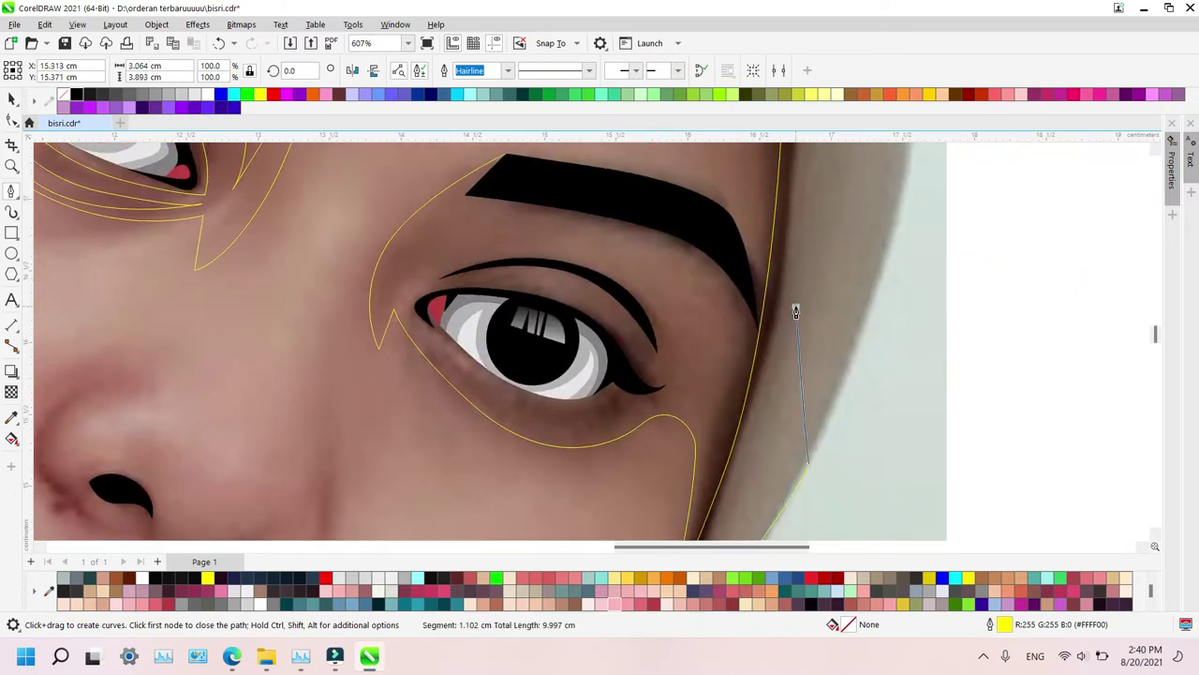
left_click(732, 251)
Trace the outline around the fold above the right-hand eyelid, then back through the eyebrow to close it at the inner end
left_click_drag(692, 337, 663, 336)
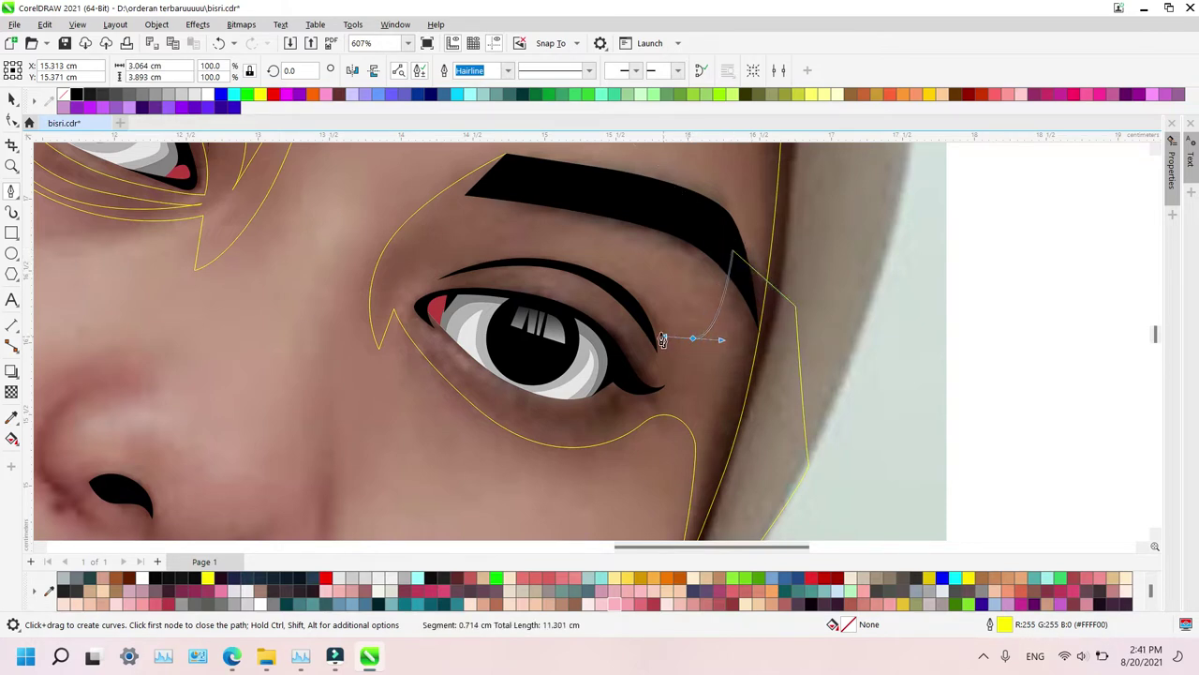
left_click_drag(591, 260, 523, 243)
left_click(459, 255)
left_click_drag(617, 233, 719, 248)
left_click(716, 260)
left_click_drag(617, 193, 535, 170)
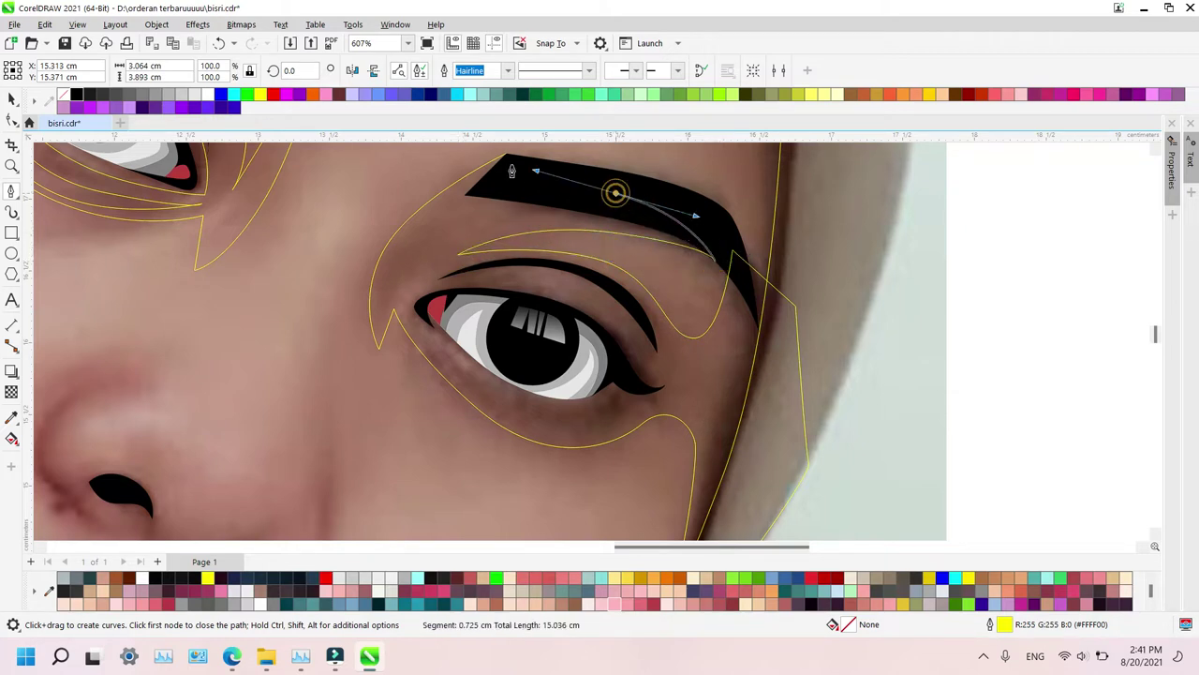
left_click(507, 154)
Clip the right-hand eye's shading shape to the face outline, removing the part that extends beyond the face
key("space")
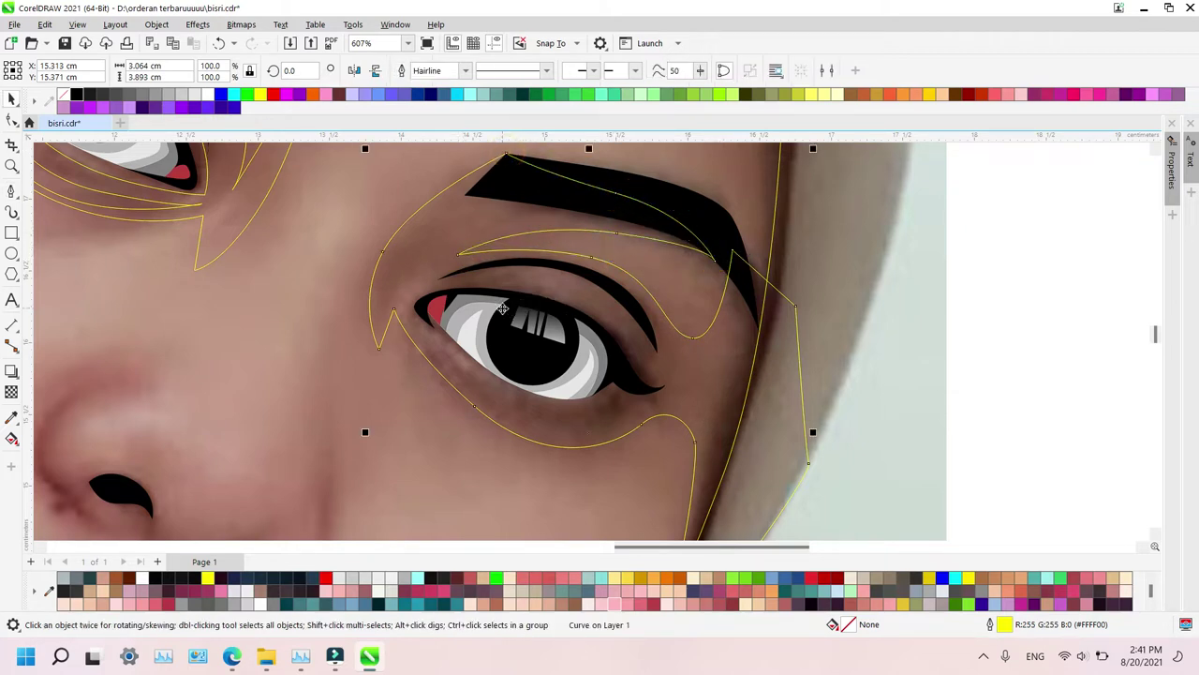
left_click(312, 212, "shift")
key("i")
key("space")
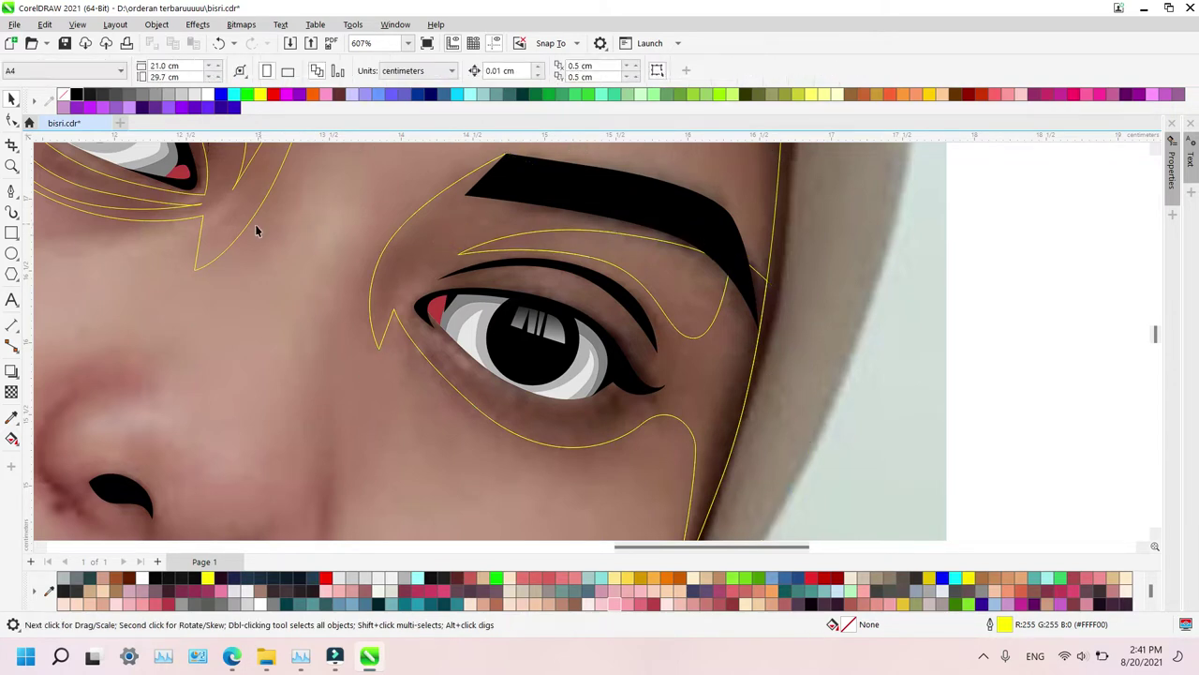
Draw a narrow closed shape beside the nose bridge near the left-hand eye's inner corner and clip it to that eye's shading shape
left_click(305, 148)
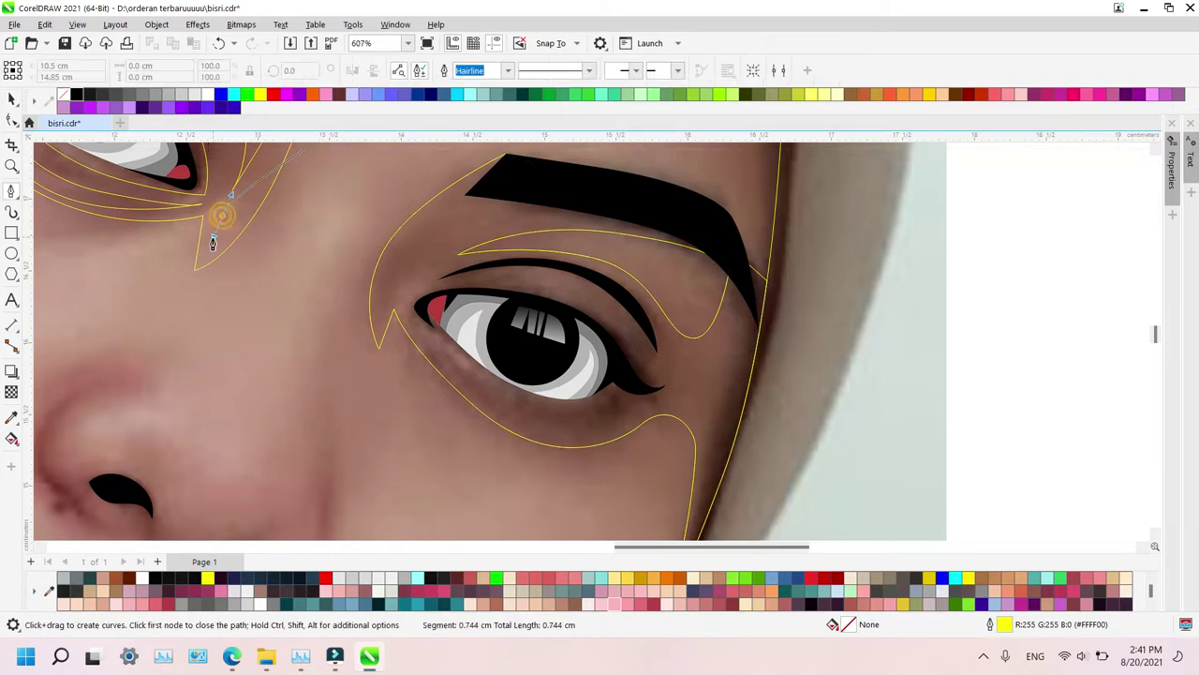
left_click(219, 289)
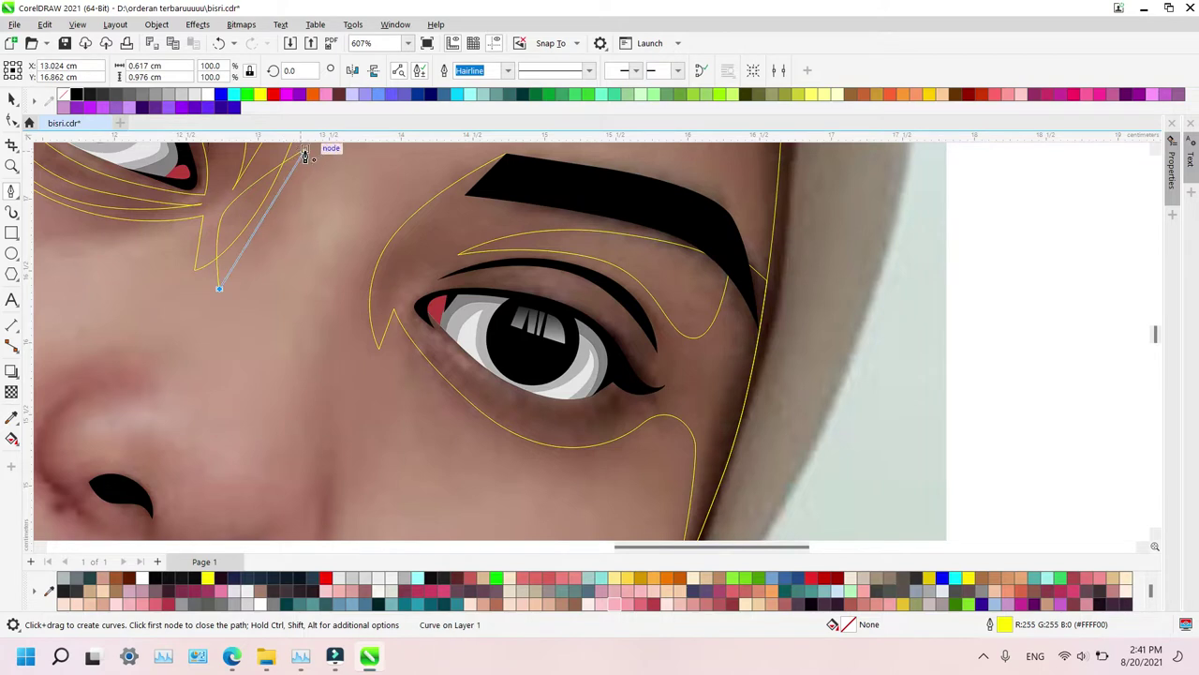
left_click(305, 148)
key("space")
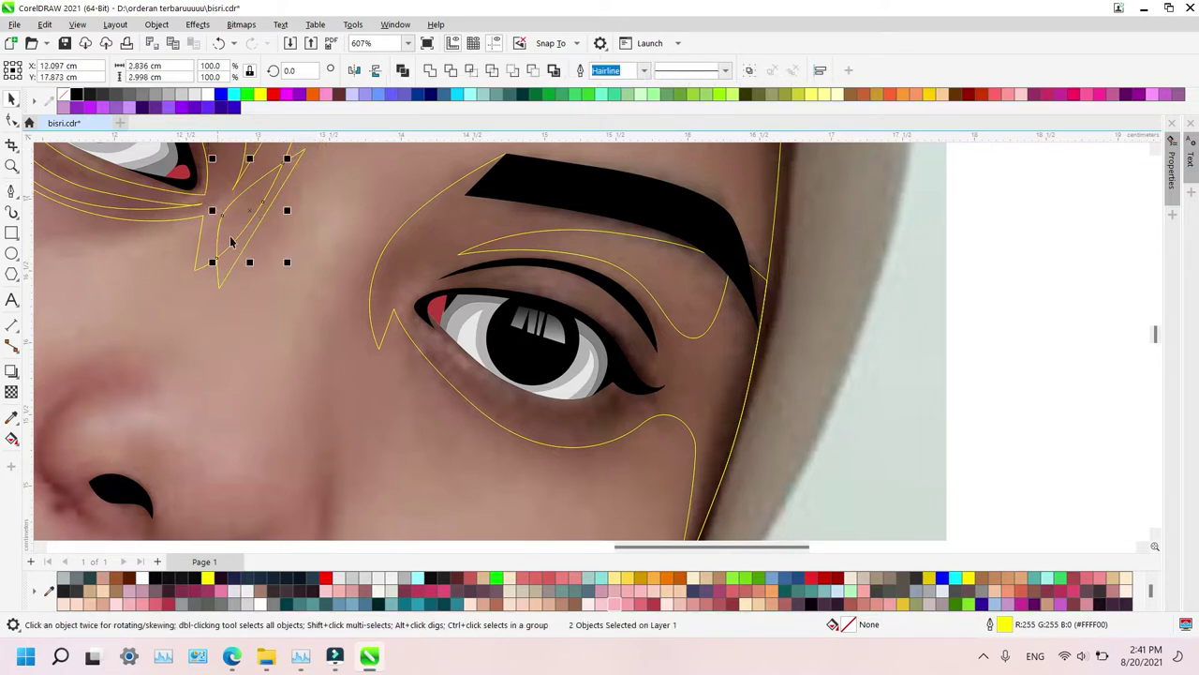
key("Escape")
key("space")
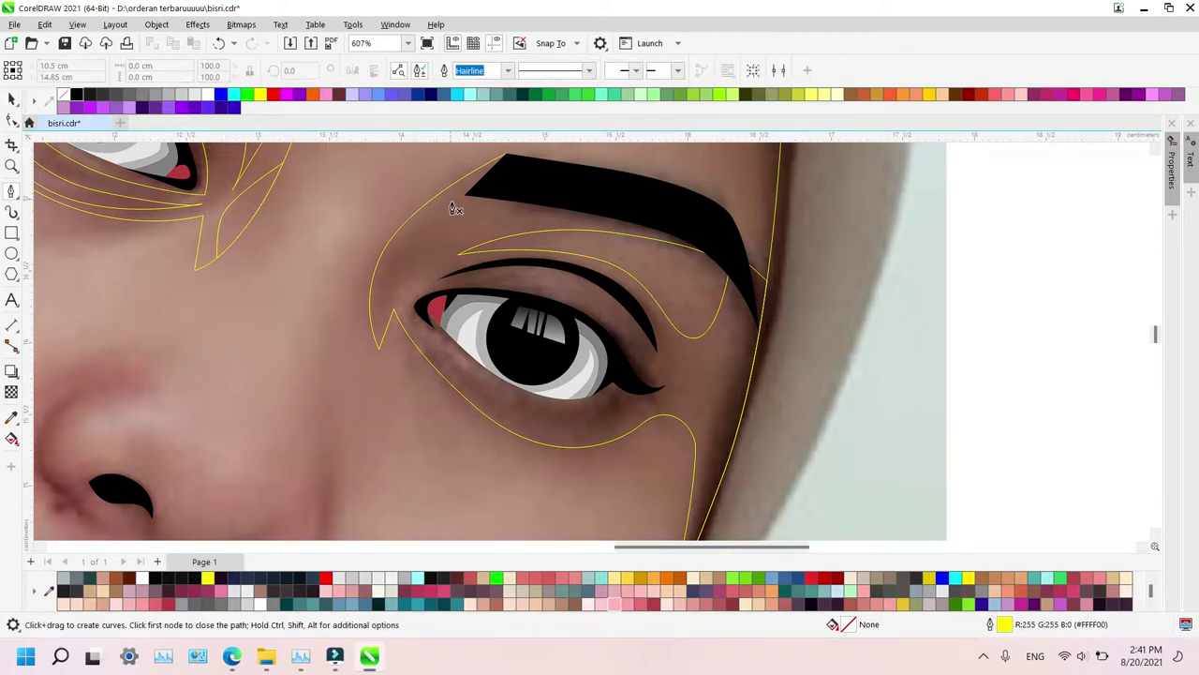
Draw a closed shape from the right-hand eyebrow's inner end down toward the nose bridge, along beneath the brow, and back through it
left_click(506, 155)
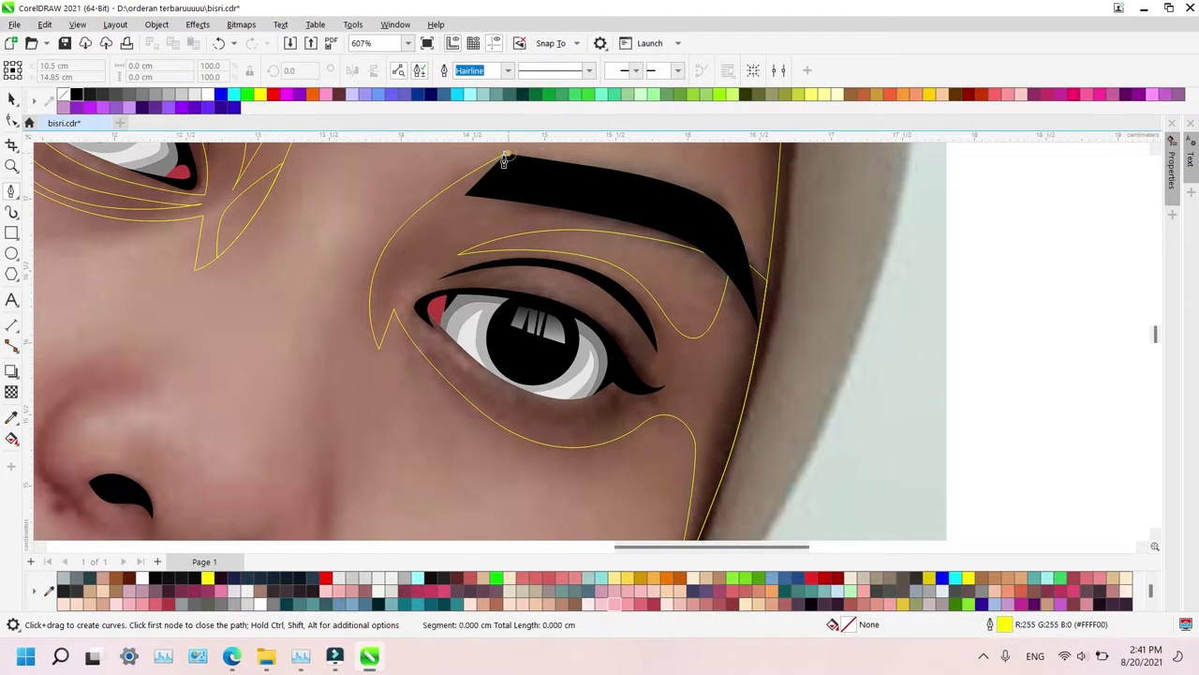
left_click_drag(409, 233, 396, 260)
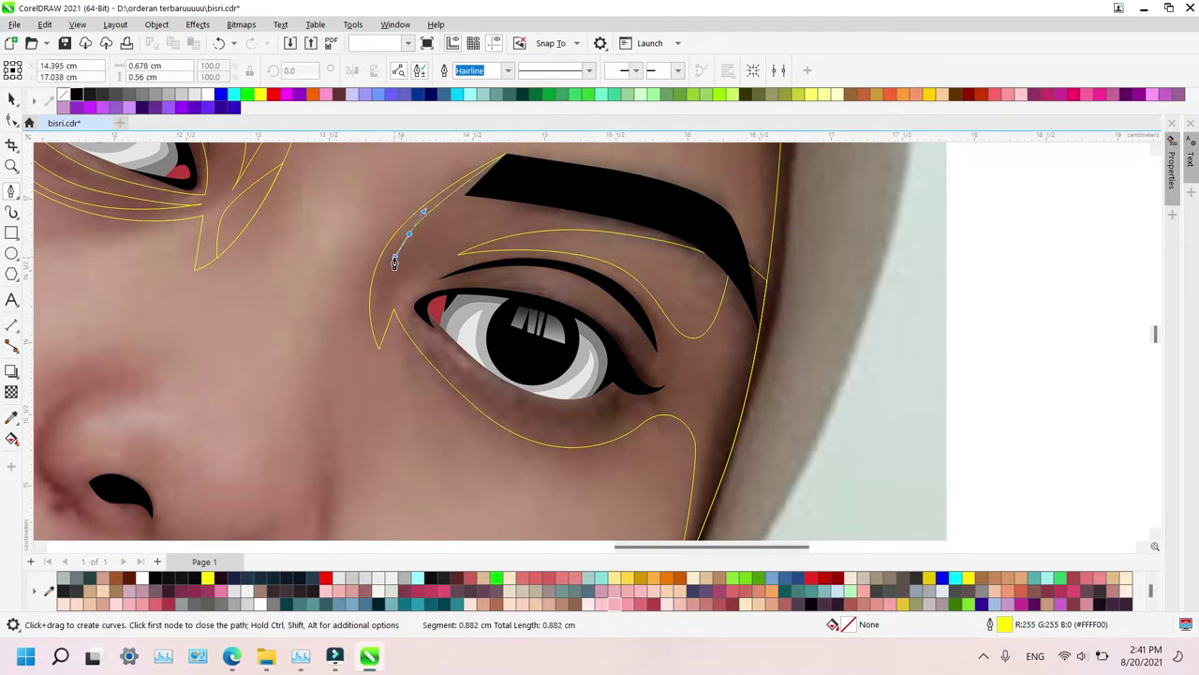
left_click_drag(514, 220, 590, 217)
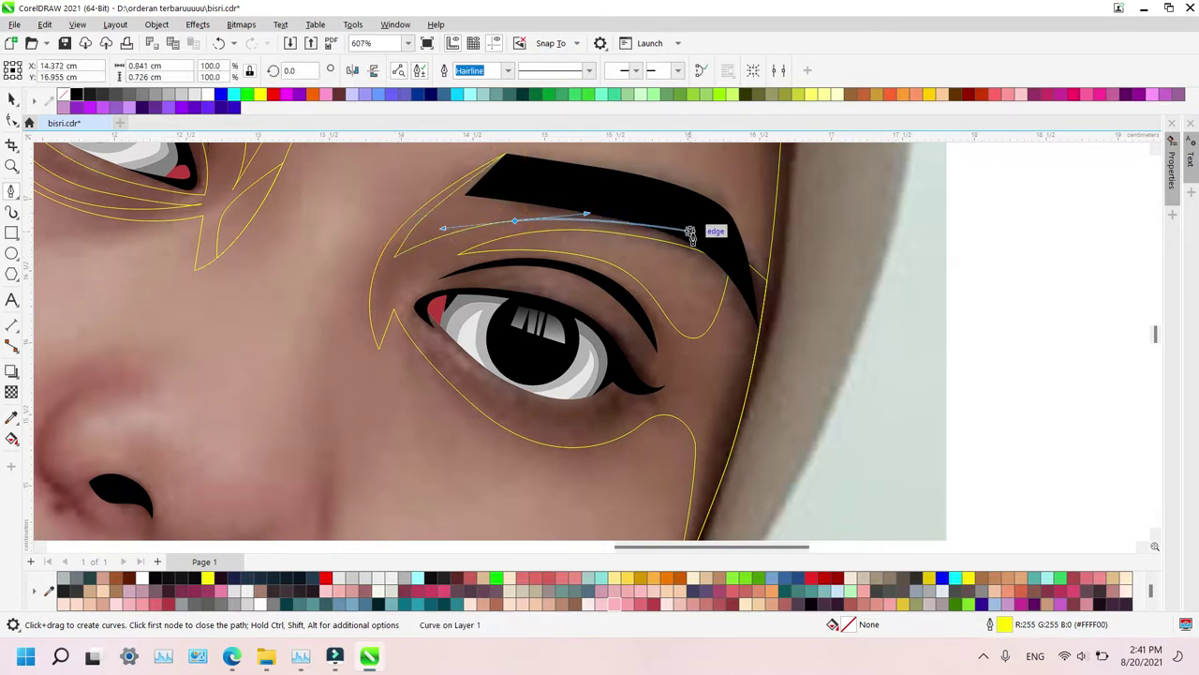
left_click(702, 241)
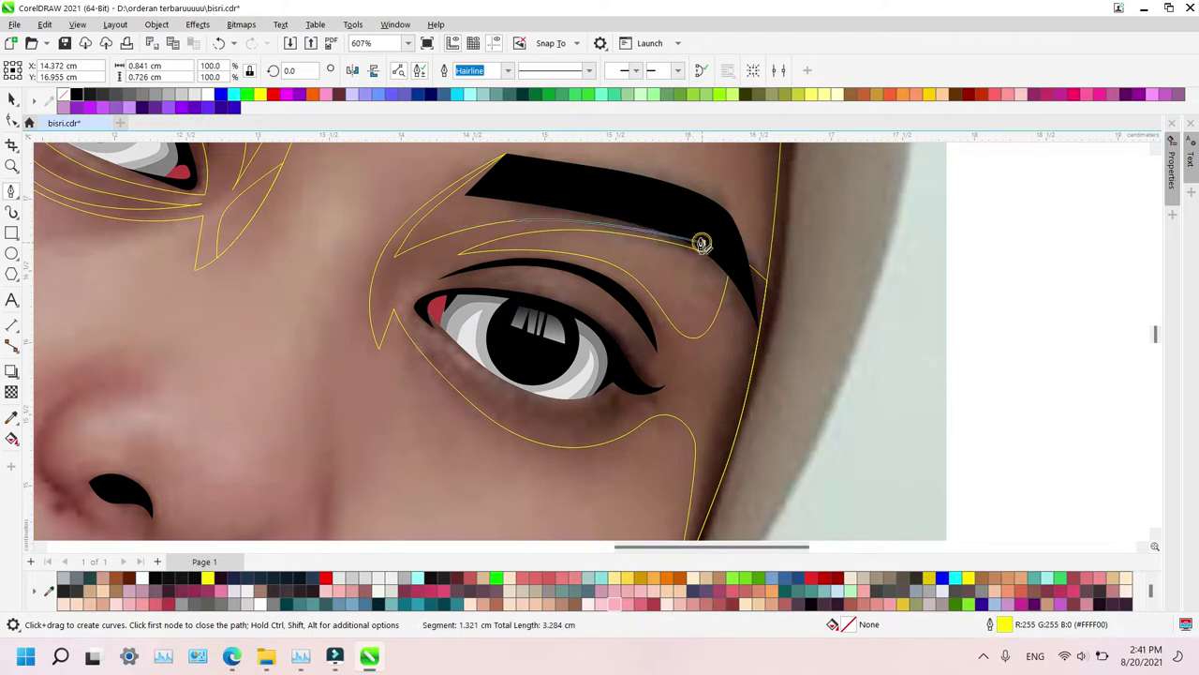
left_click(506, 155)
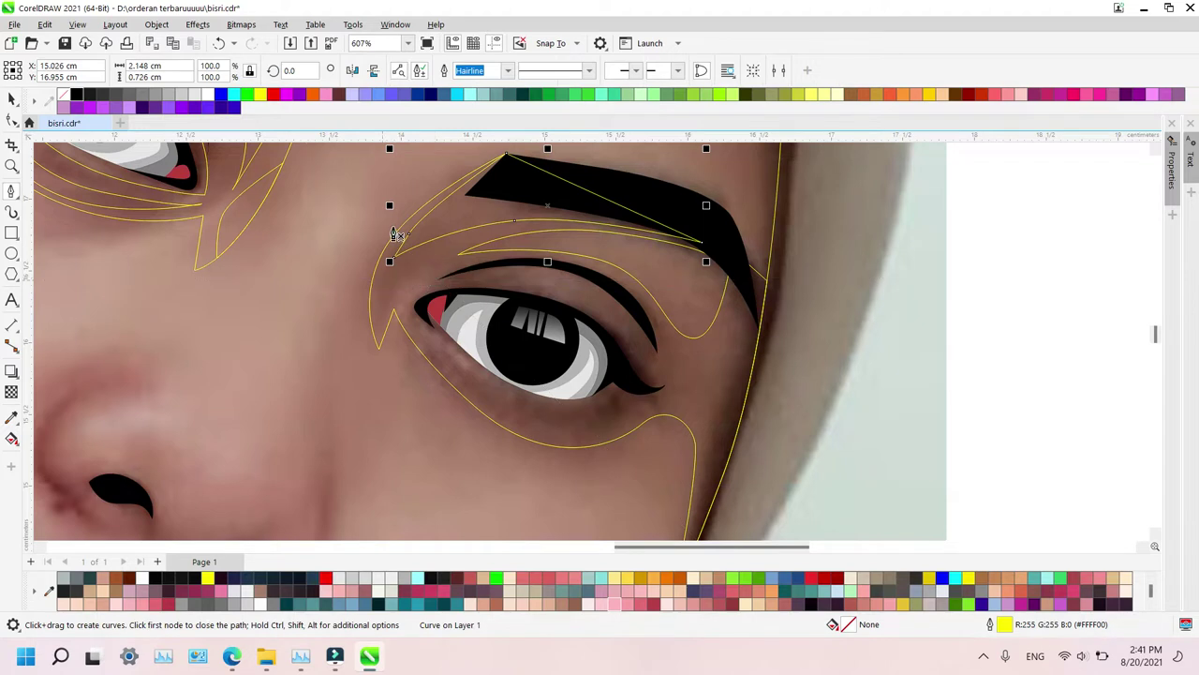
Draw a narrow closed shape beside the nose bridge near the right-hand eye's inner corner and clip it to that eye's shading shape
left_click(404, 203)
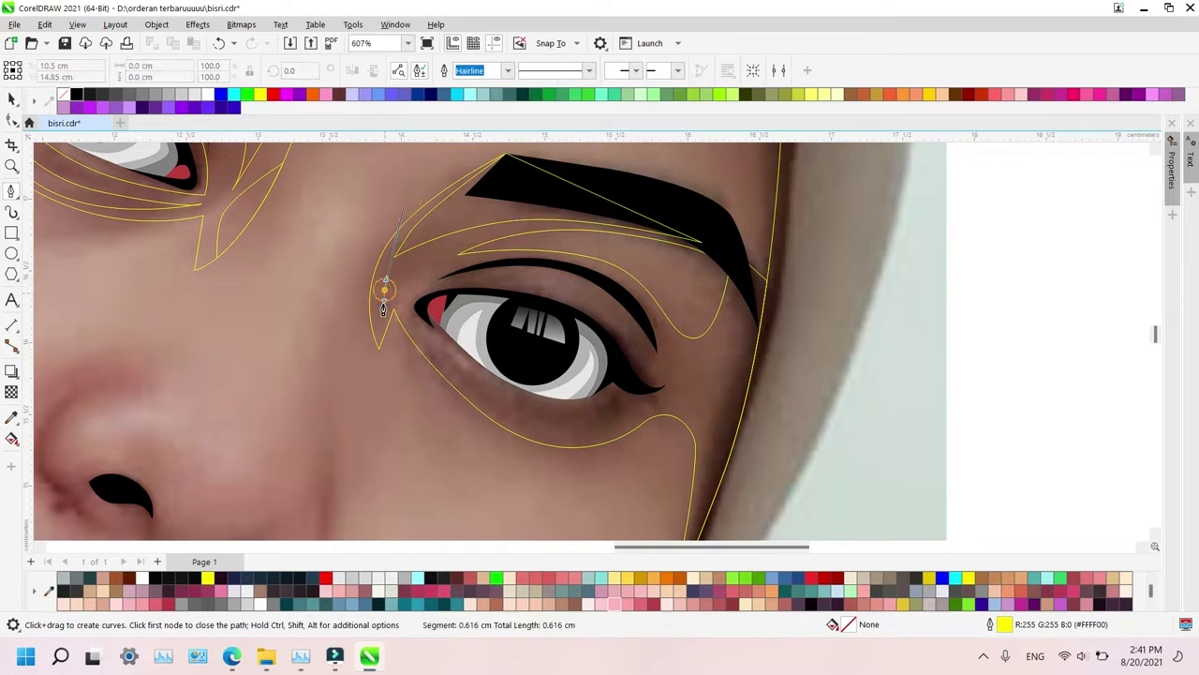
left_click(386, 294)
left_click(343, 318)
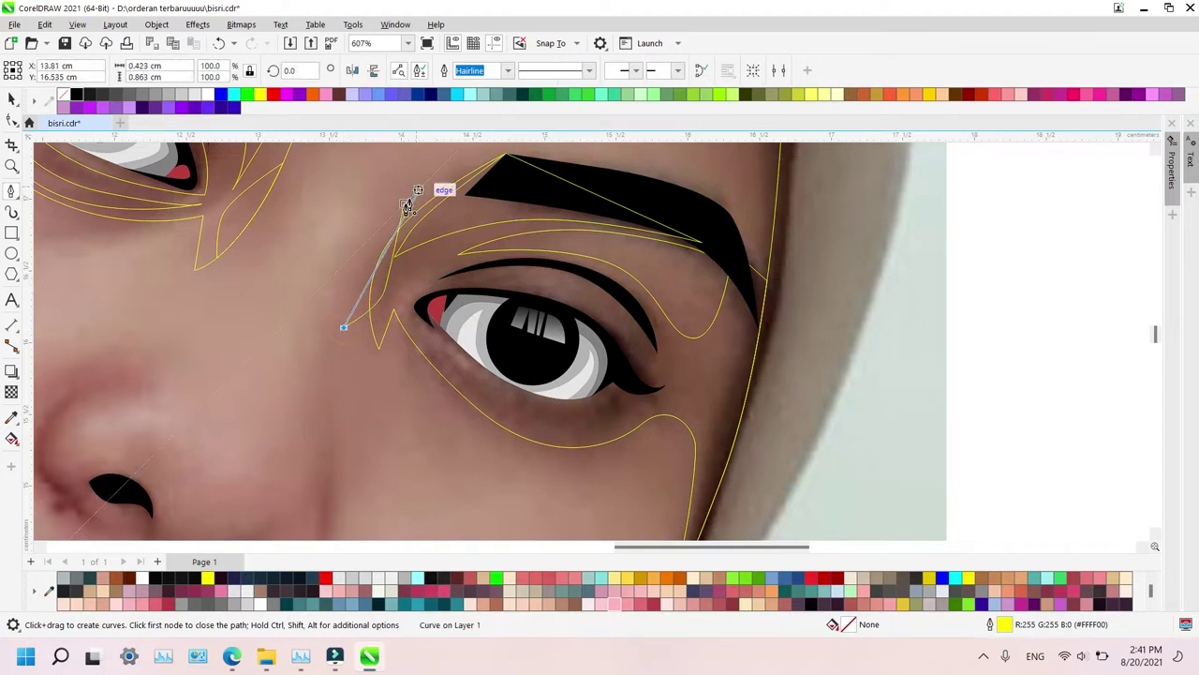
key("space")
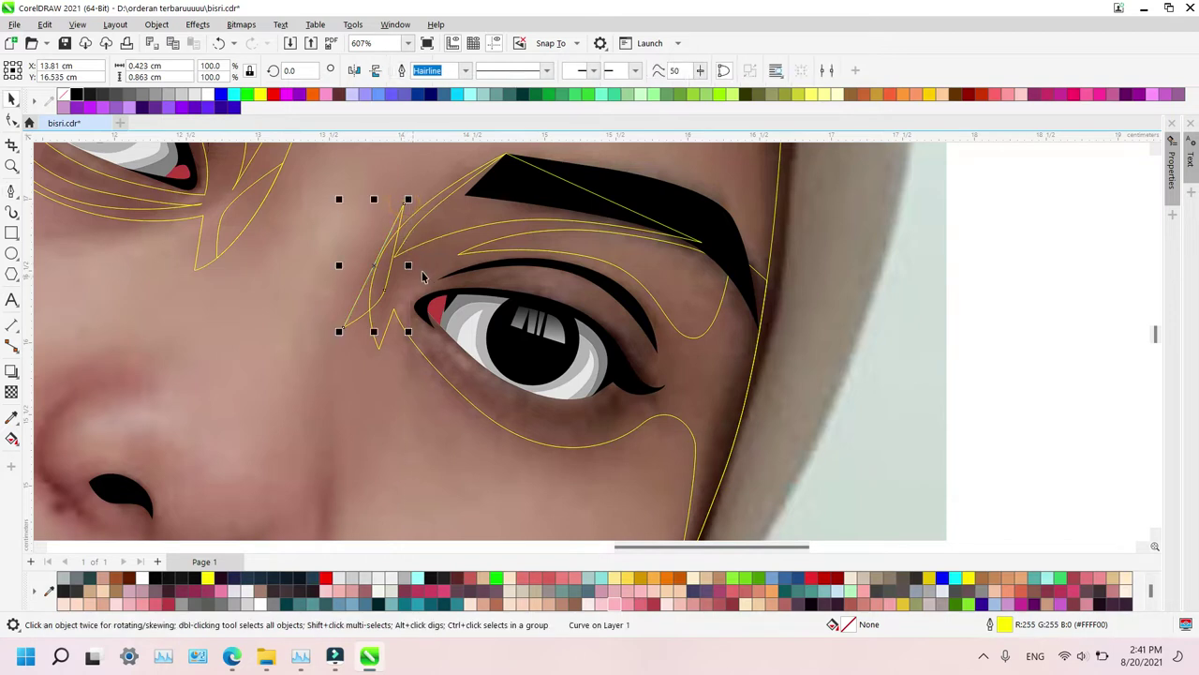
left_click(428, 268, "shift")
key("alt+i")
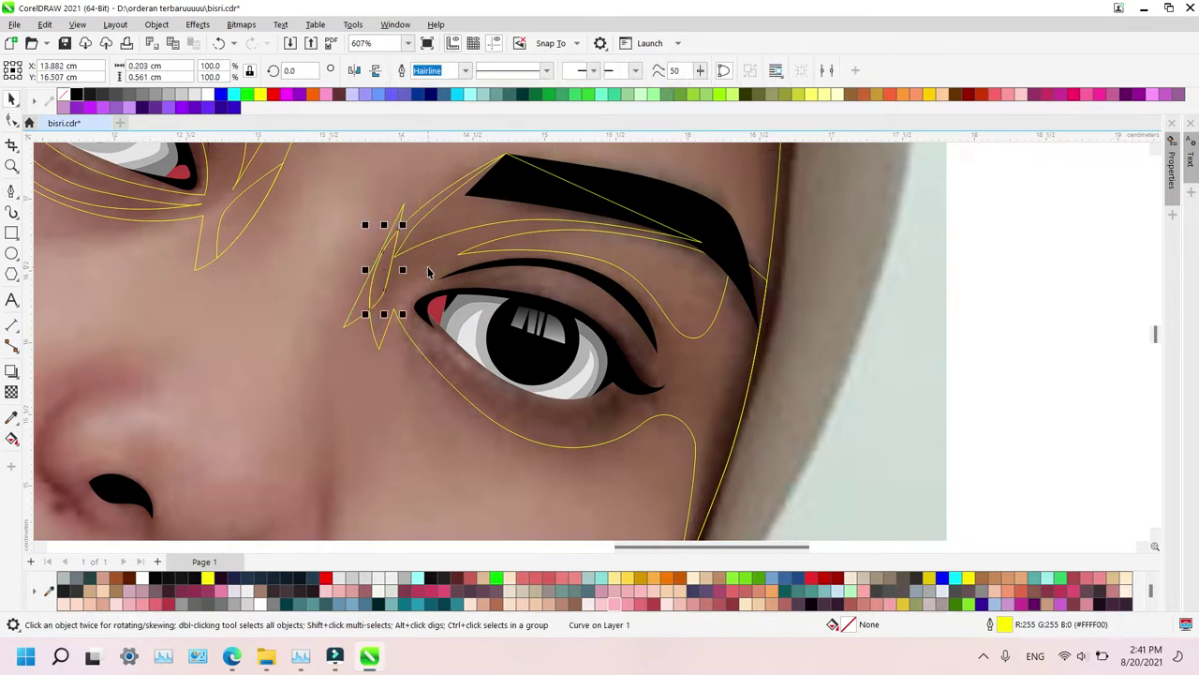
left_click(353, 310)
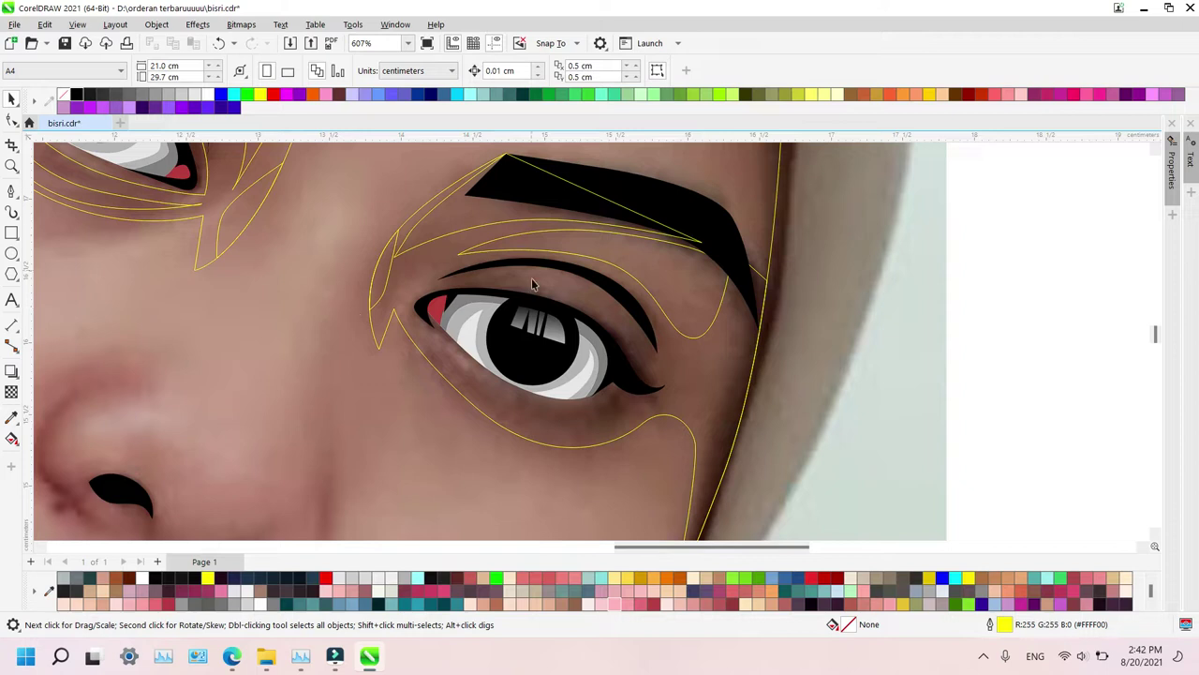
Trace a closed shape around the right-hand eye, over the upper lid to a point past the outer corner and back beneath the lower lid
key("p")
left_click(394, 285)
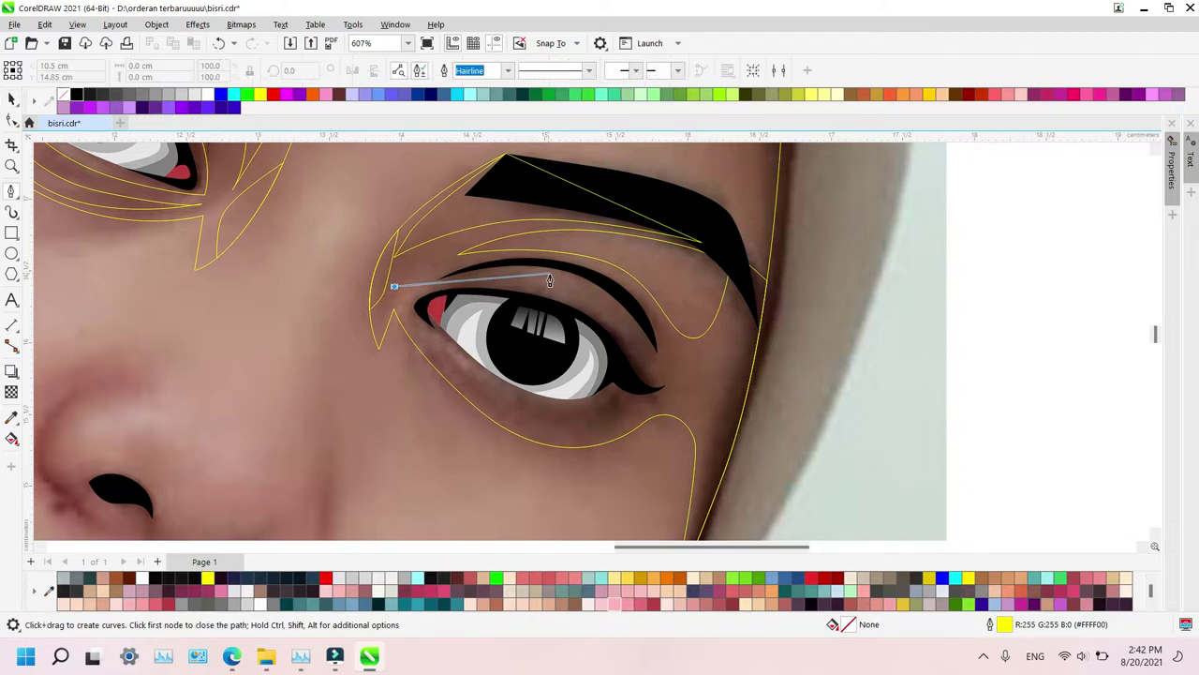
left_click_drag(551, 279, 618, 302)
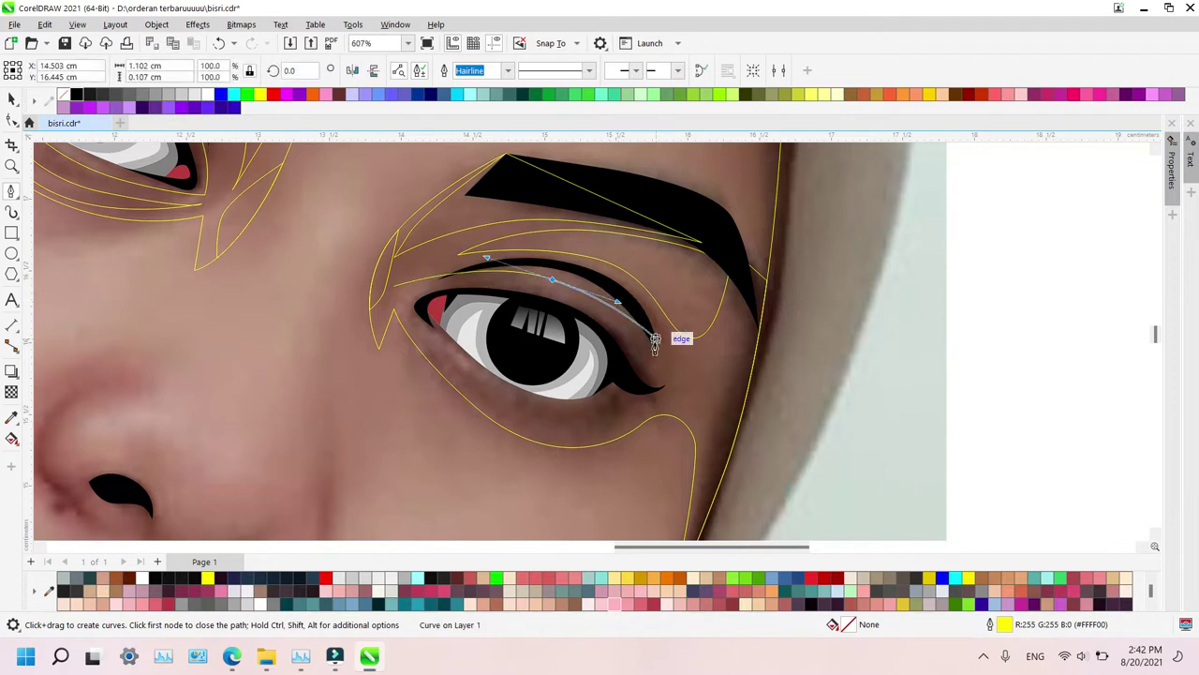
left_click(659, 378)
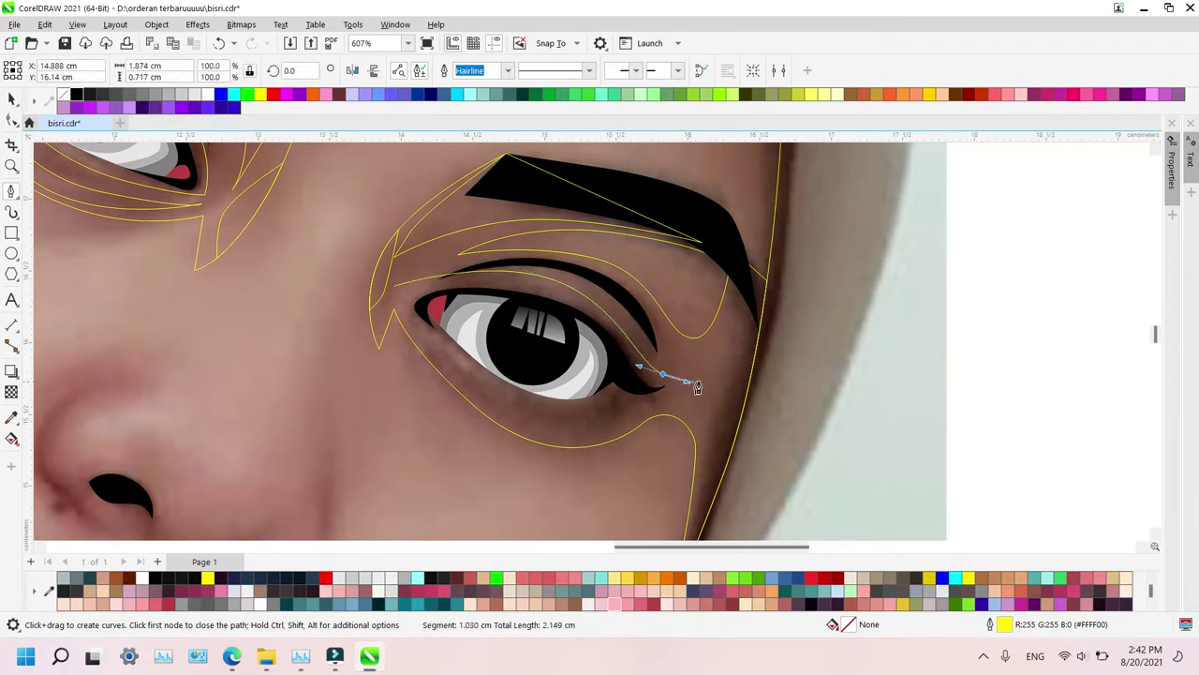
left_click(698, 383)
left_click_drag(629, 407, 607, 410)
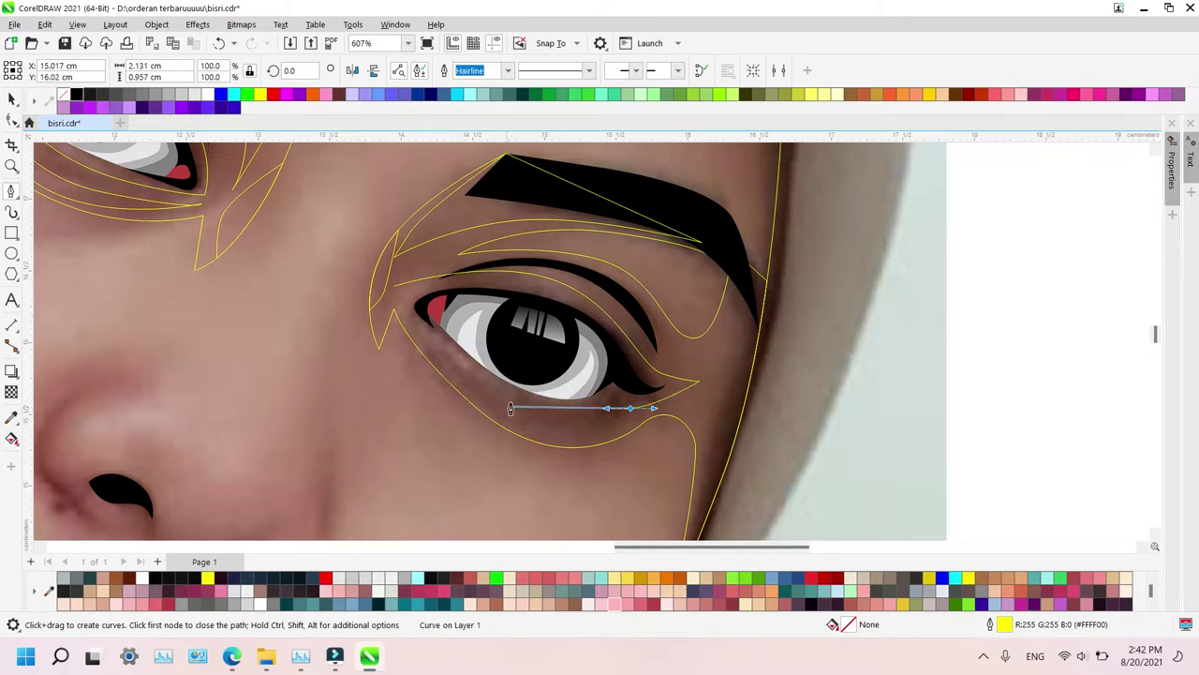
left_click_drag(504, 390, 450, 359)
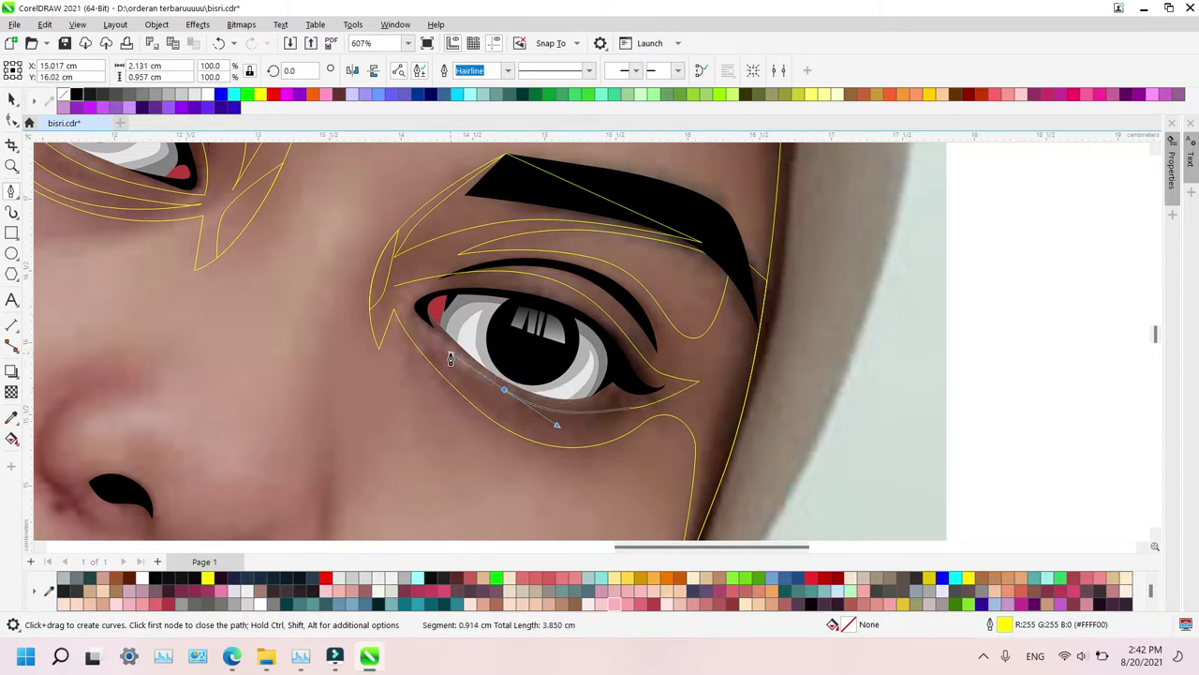
left_click(394, 283)
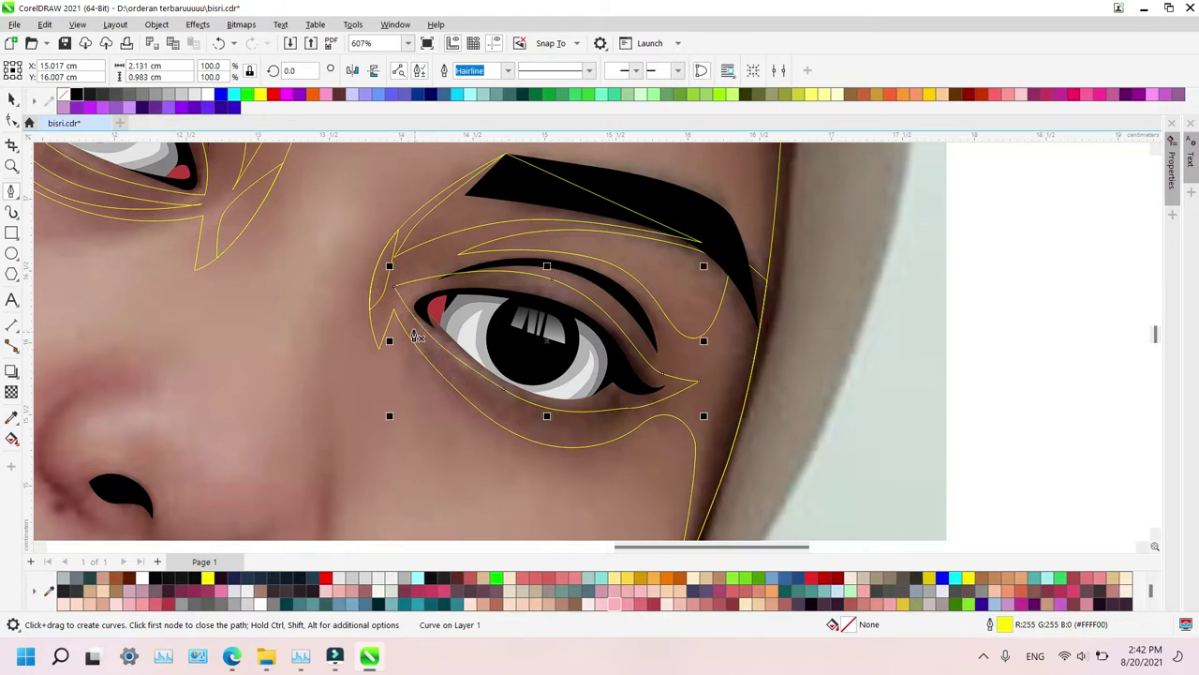
Draw a thin closed crescent under the right-hand eye, from the inner corner to below the outer corner
left_click(407, 317)
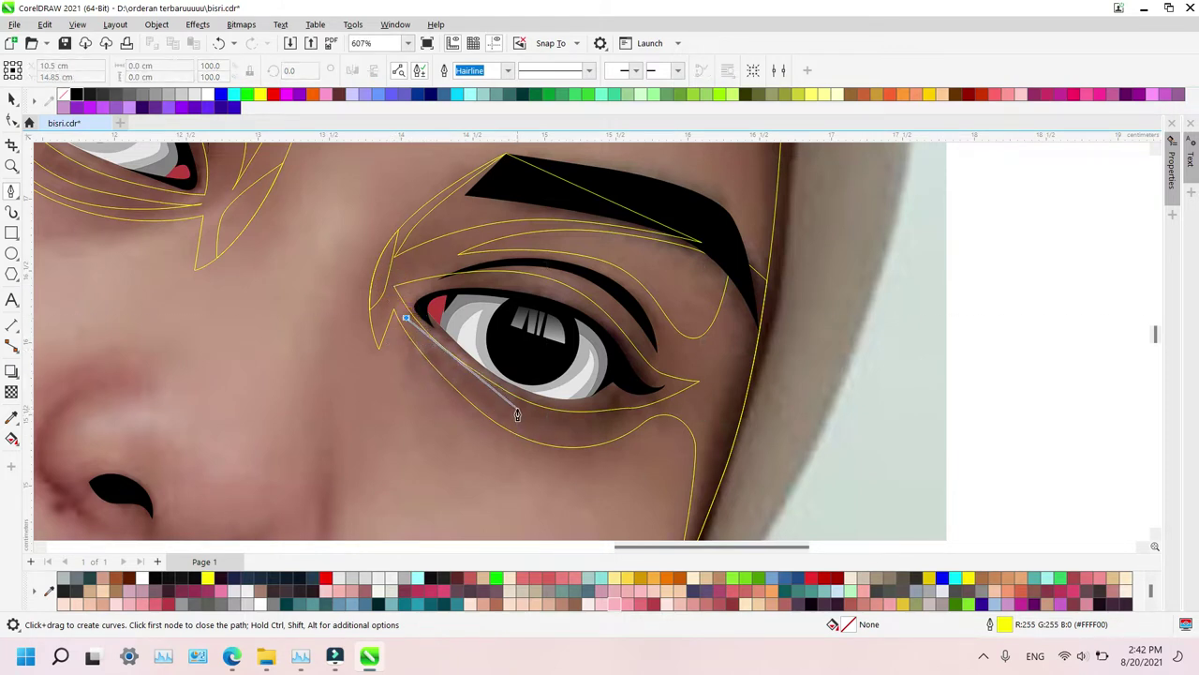
left_click_drag(517, 410, 569, 434)
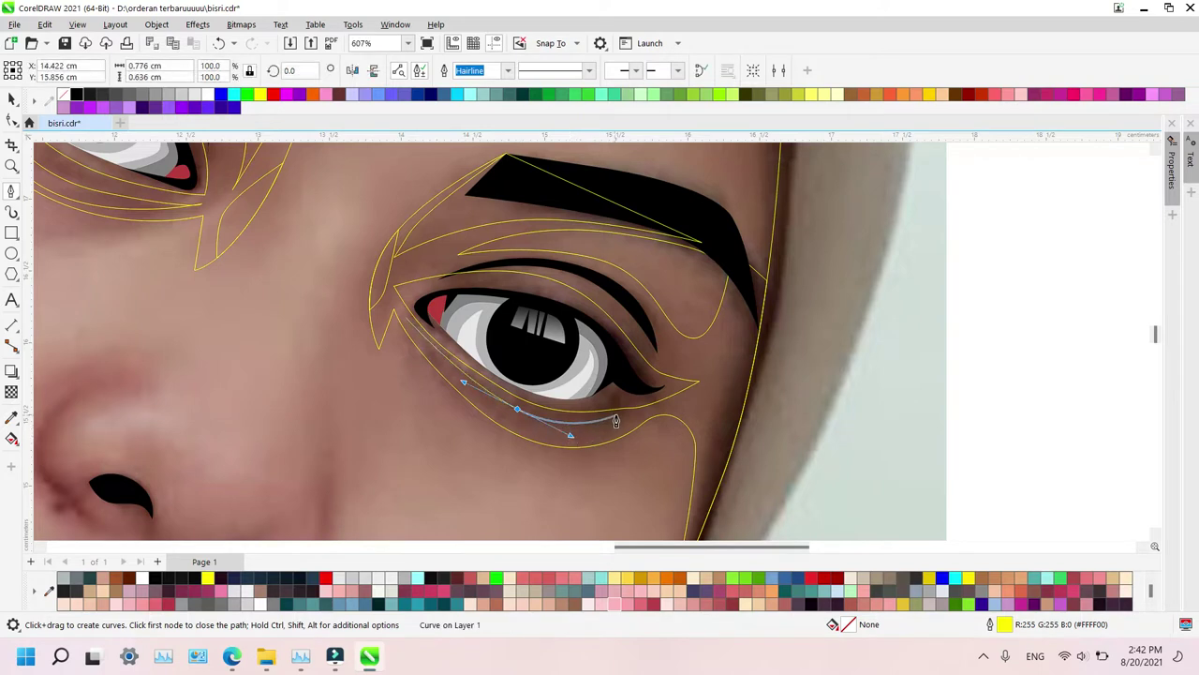
left_click(615, 419)
left_click_drag(407, 318, 517, 498)
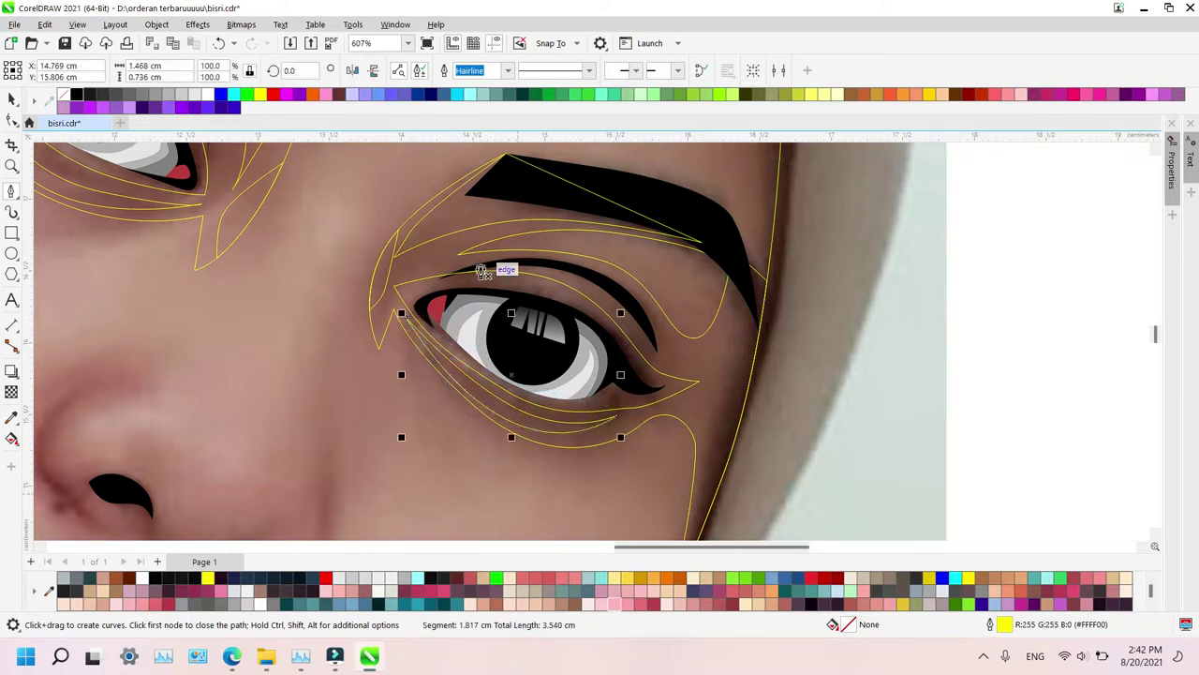
Start a nose shading outline above the left-hand nose wing and trace it down the wing's inner side to beside the nostril
key("z")
key("F3")
key("F3")
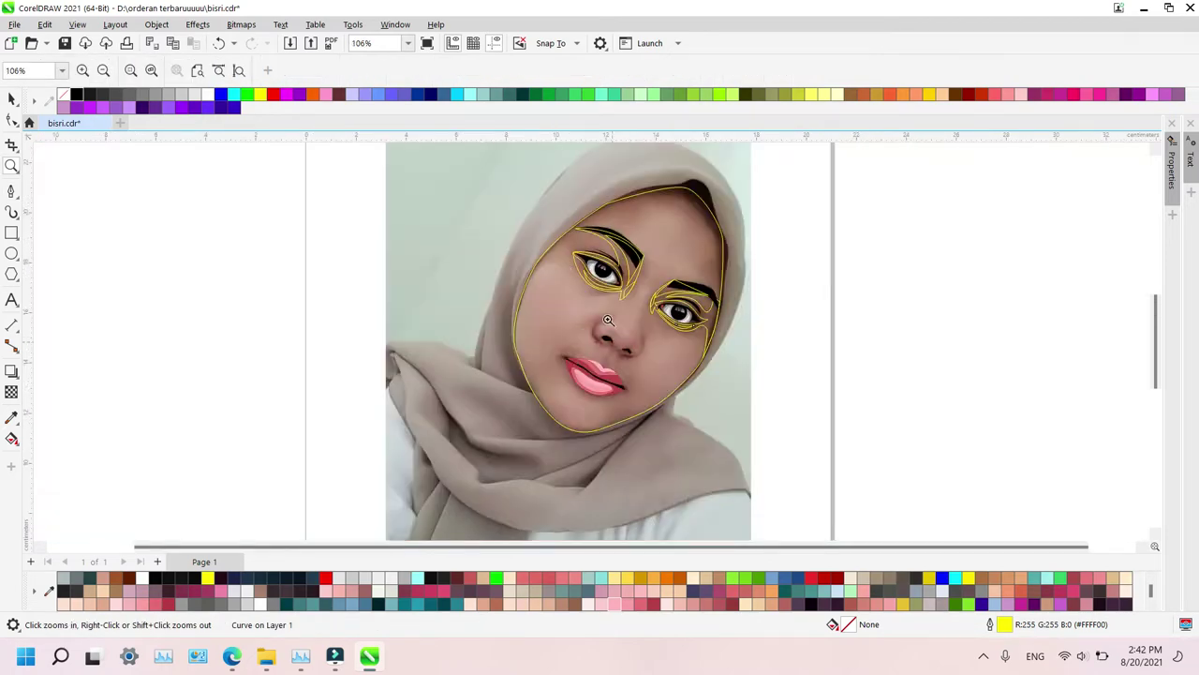
left_click_drag(573, 286, 434, 229)
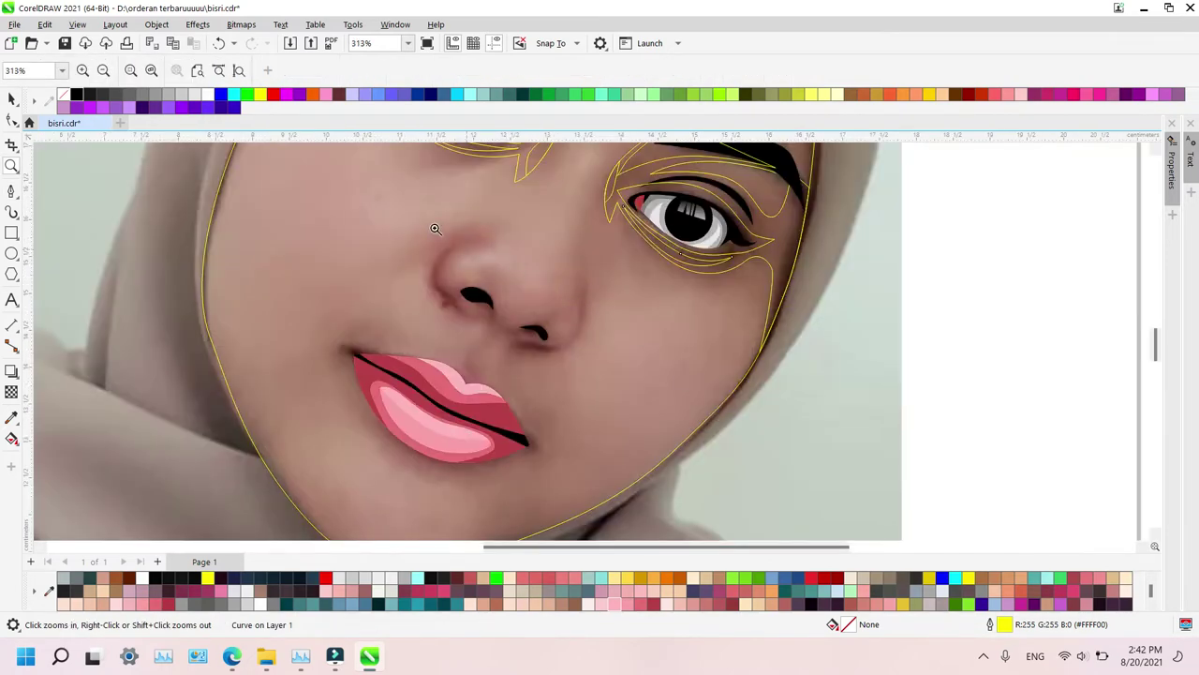
left_click_drag(640, 388, 641, 390)
key("space")
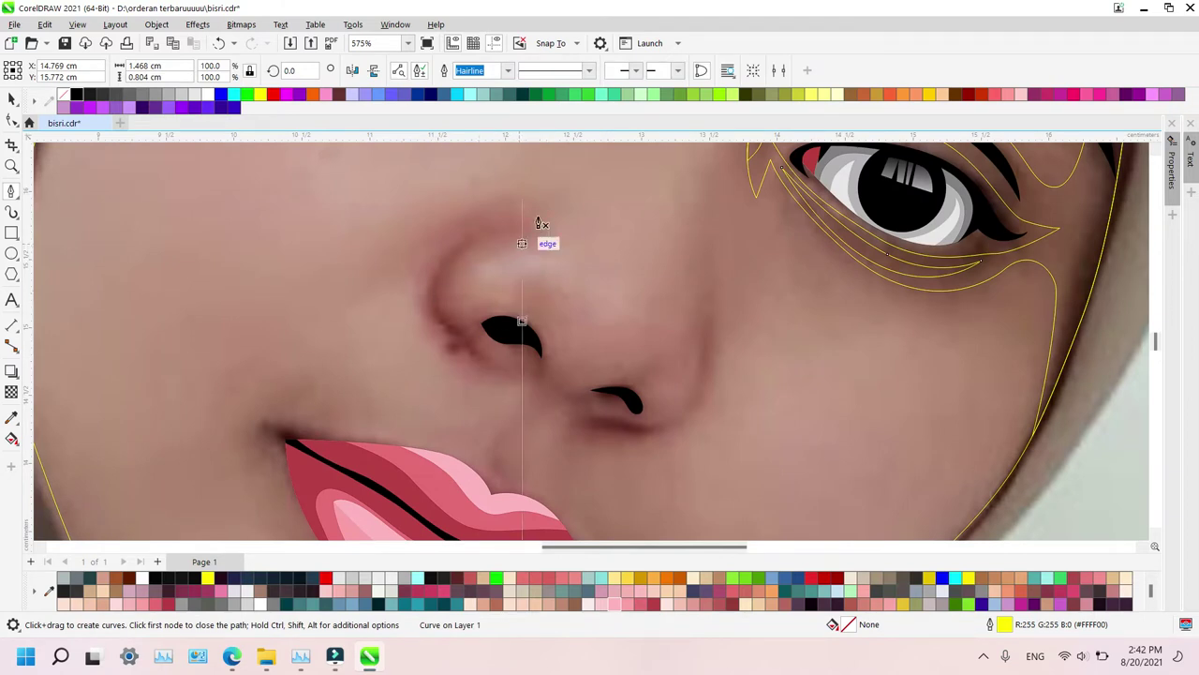
left_click(552, 189)
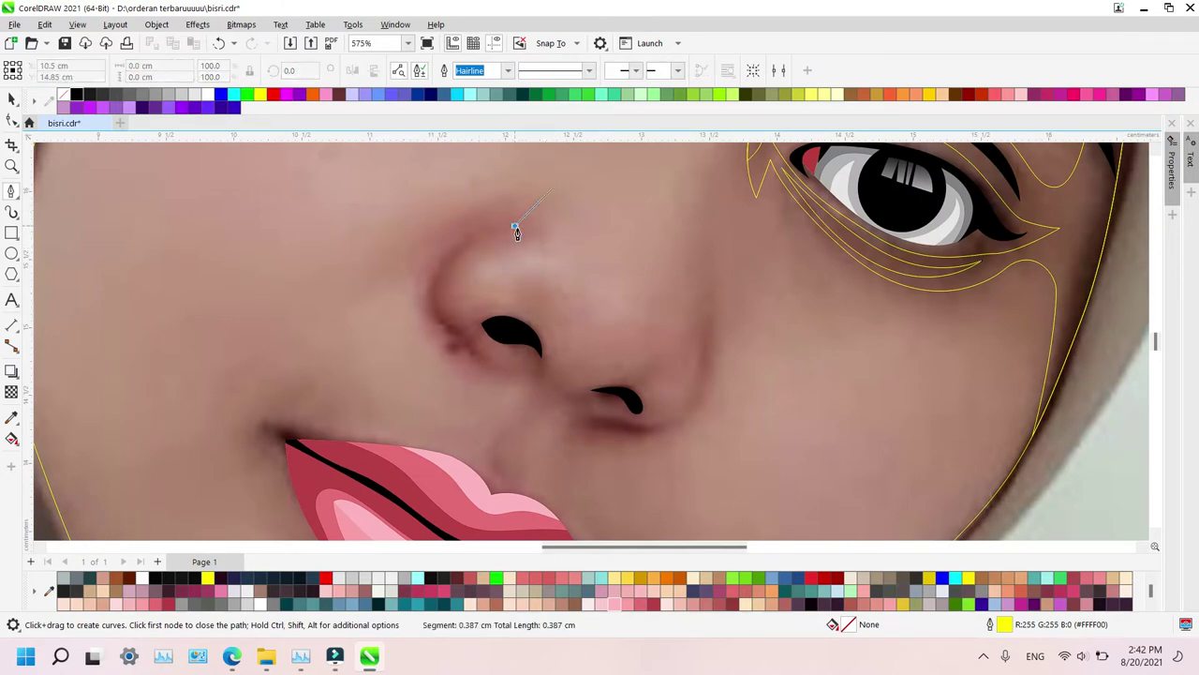
left_click(515, 227)
left_click_drag(450, 277, 528, 310)
left_click(469, 336)
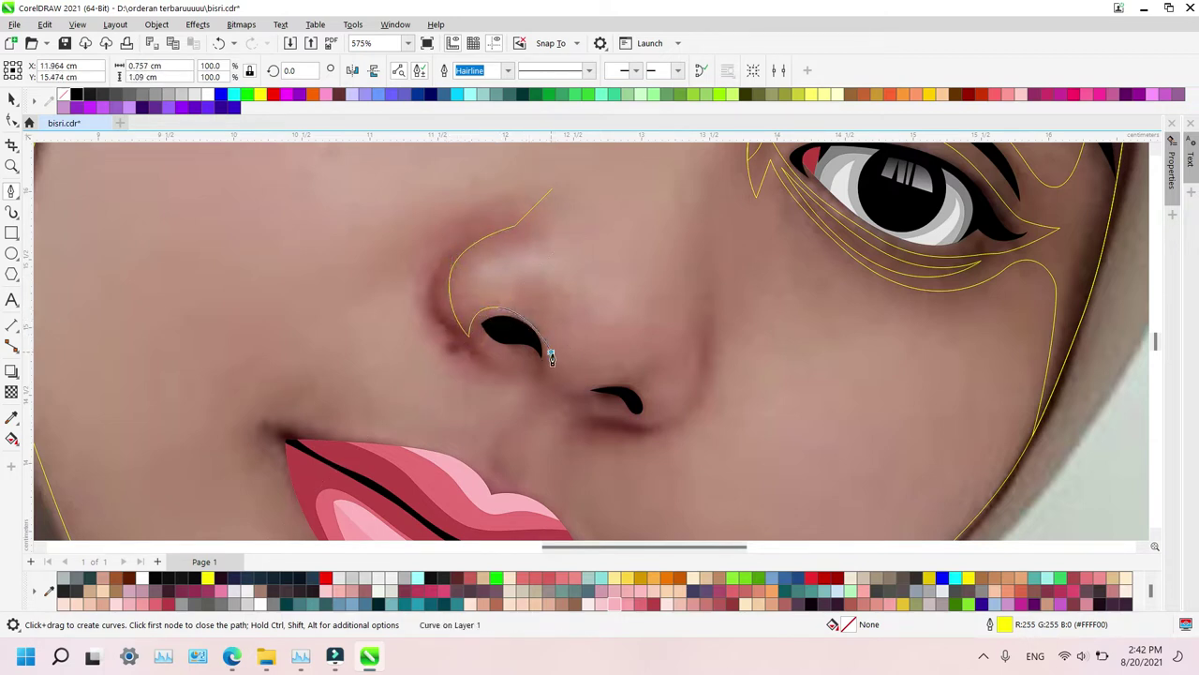
Continue the outline over both nostrils, around the right-hand nostril and up the right-hand nose wing to a point
left_click_drag(597, 380, 637, 373)
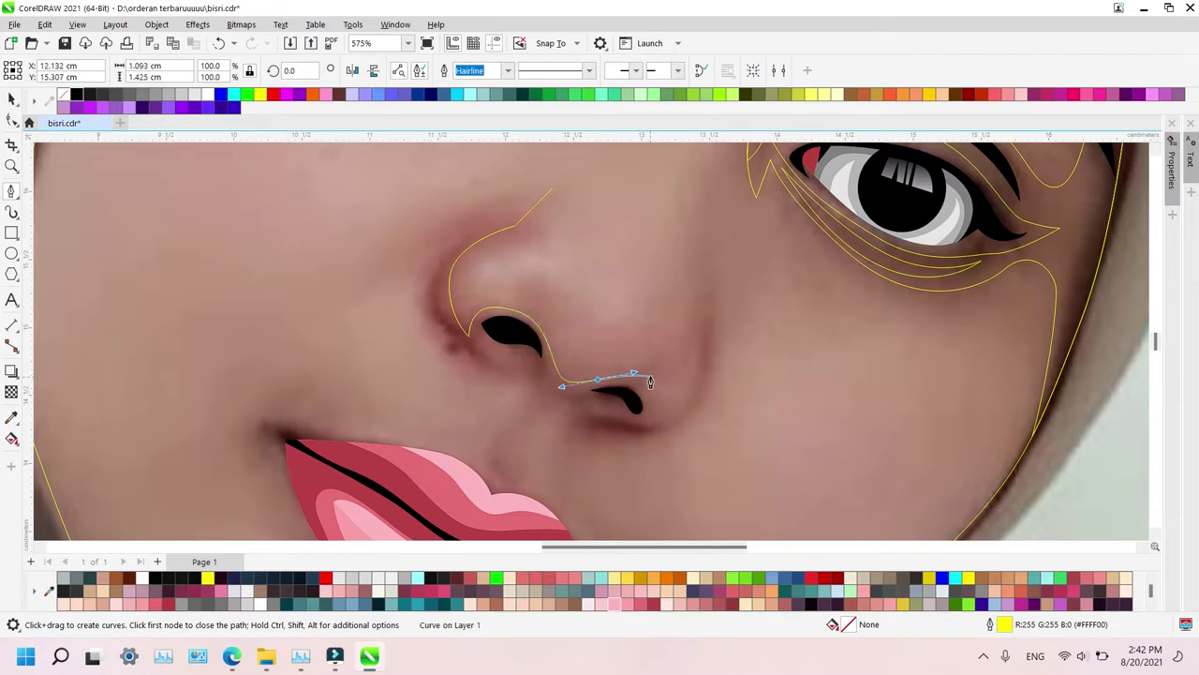
left_click(653, 372)
left_click_drag(642, 386, 653, 415)
left_click_drag(654, 404, 659, 427)
left_click_drag(694, 385, 713, 349)
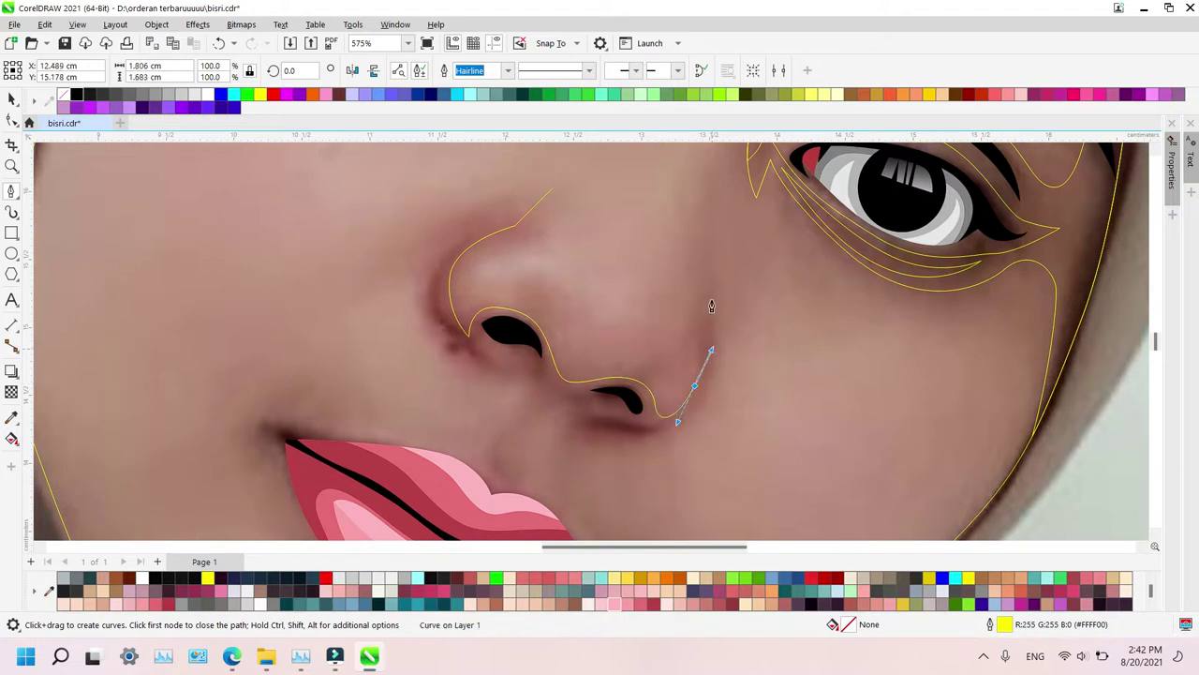
left_click(710, 279)
Trace the outline back beneath the right-hand nostril, down into the groove above the upper lip and up to the nose base
left_click_drag(704, 400, 561, 417)
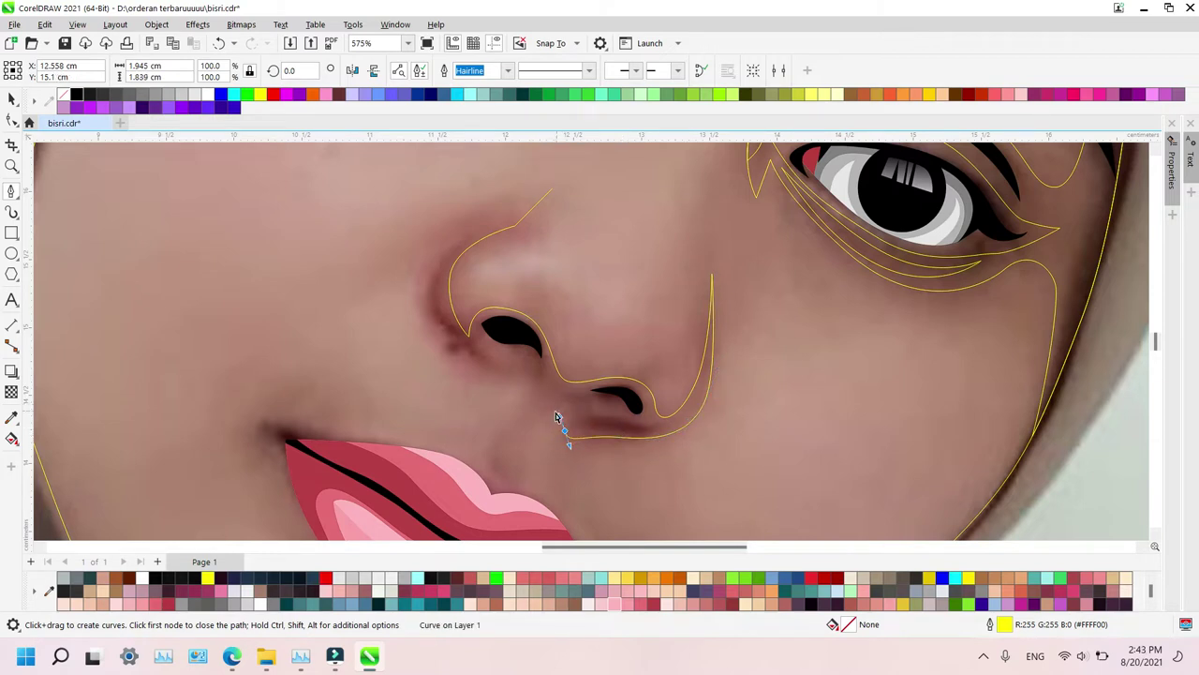
key("ctrl+z")
left_click_drag(559, 413, 549, 419)
left_click_drag(516, 479, 505, 481)
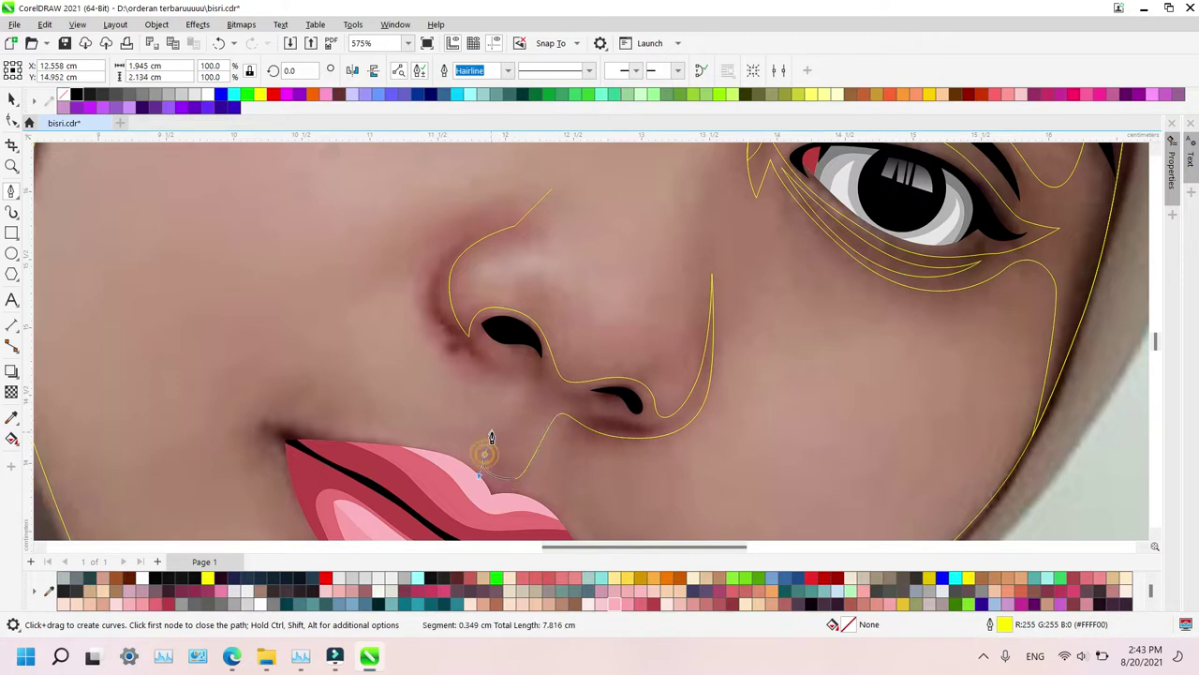
left_click_drag(529, 395, 527, 376)
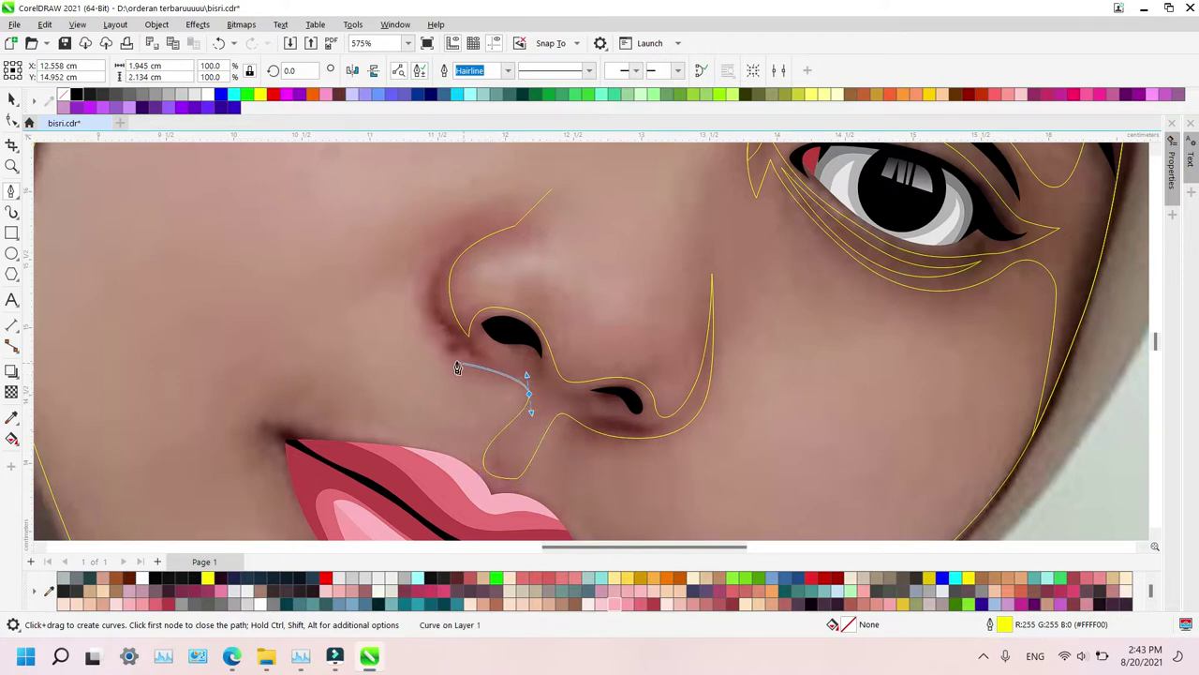
Trace around the outside of the left-hand nose wing, out to a point on the cheek, and close the outline at its start
left_click_drag(441, 345, 402, 314)
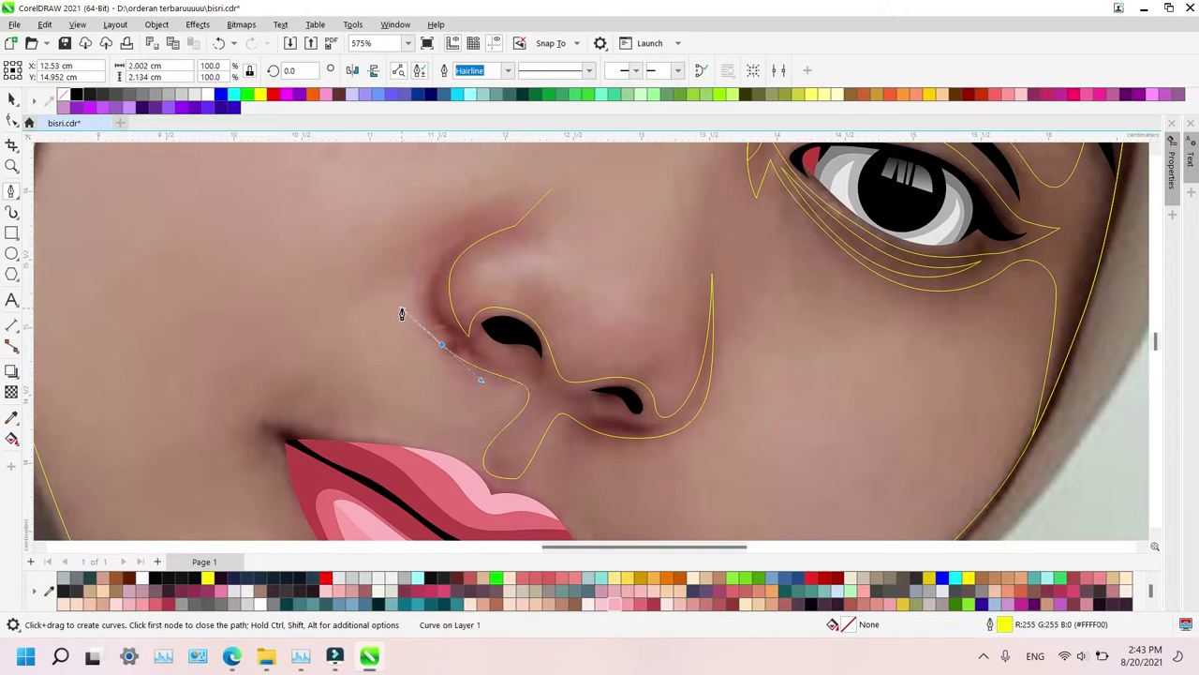
left_click(430, 262)
left_click(360, 278)
left_click_drag(549, 190, 413, 229)
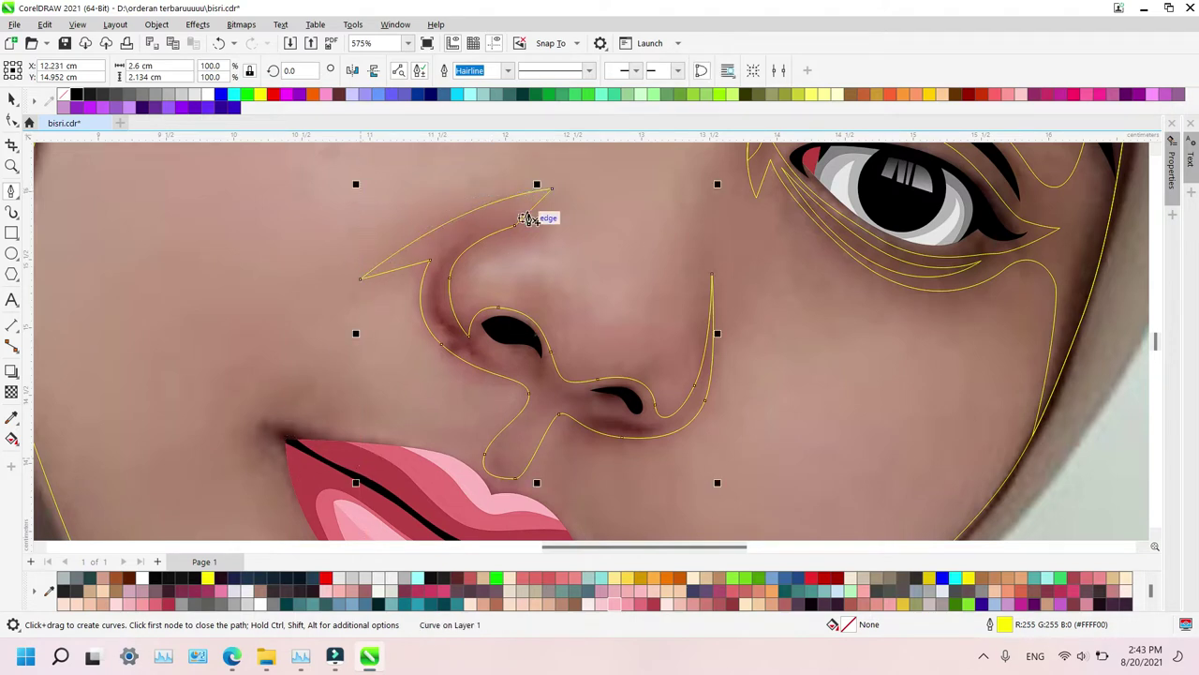
Start a darker inner shading outline above the left-hand nose wing and trace it down the outer crease to below the wing
left_click(539, 230)
left_click_drag(455, 241, 414, 270)
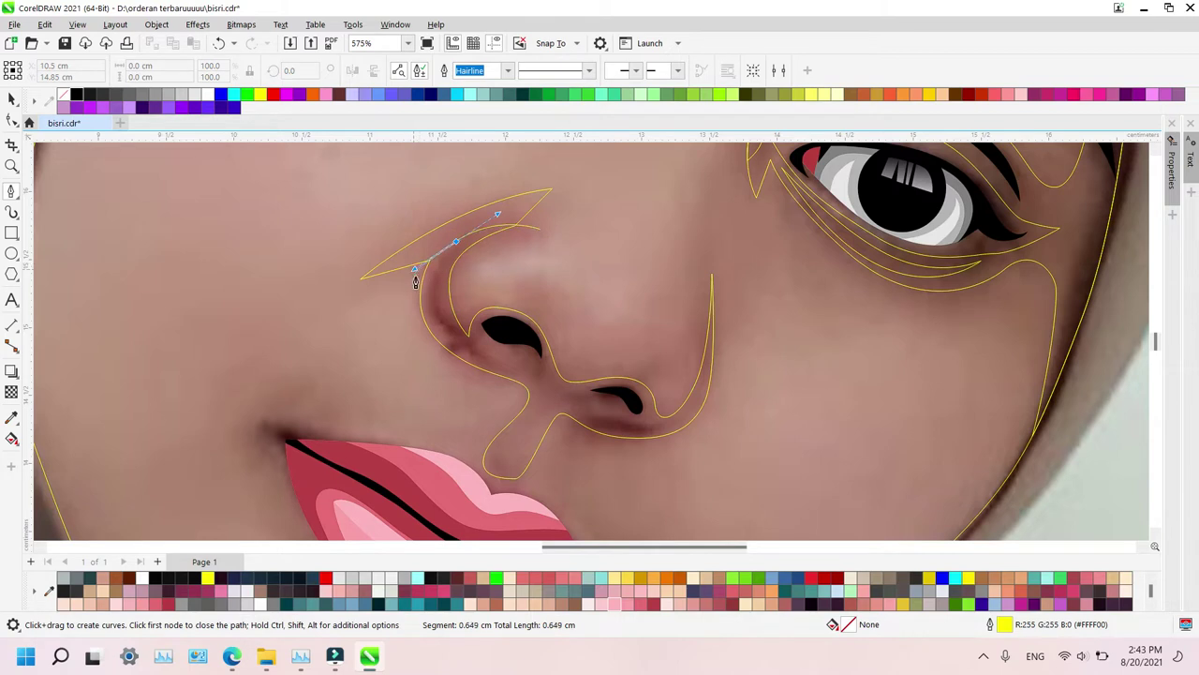
left_click_drag(442, 329, 451, 345)
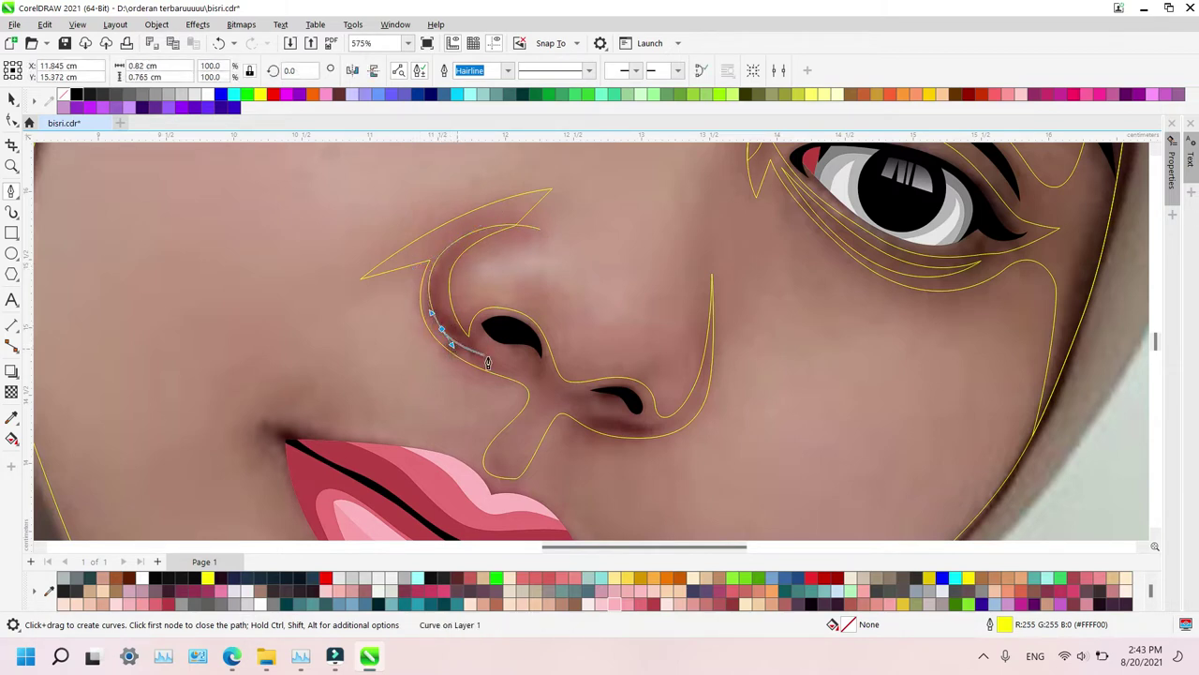
left_click(488, 363)
Continue the outline up beside the left-hand nostril and along its underside to a point beneath the nostril's inner end
key("z")
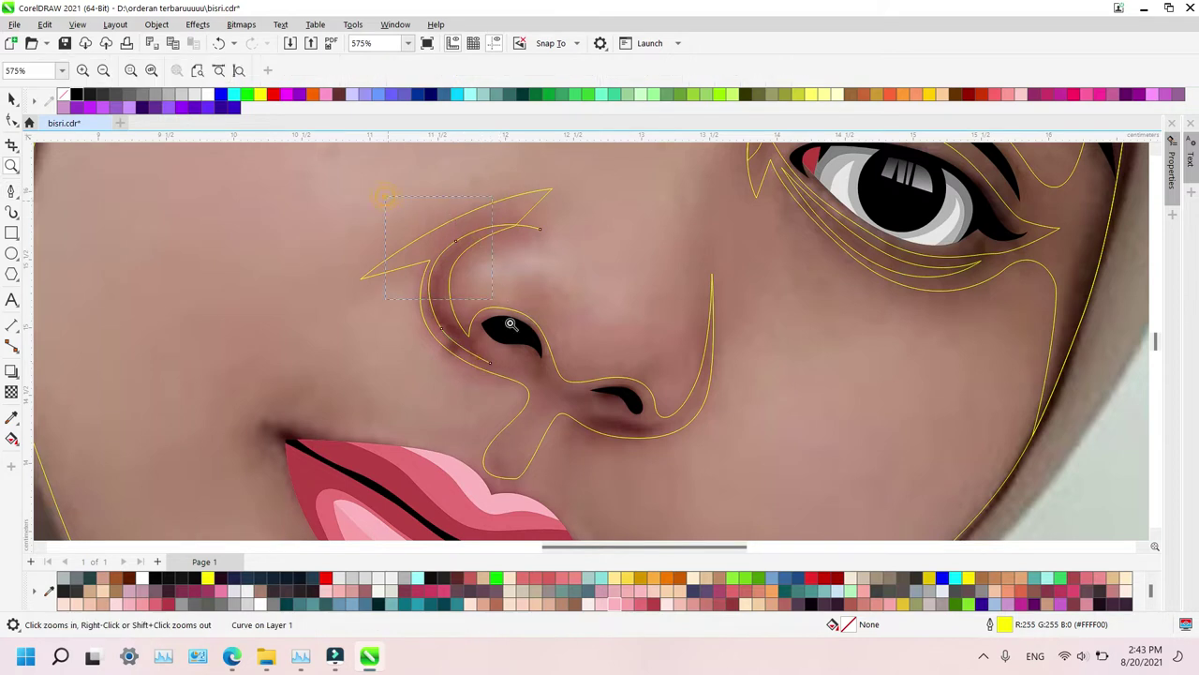
left_click(510, 323)
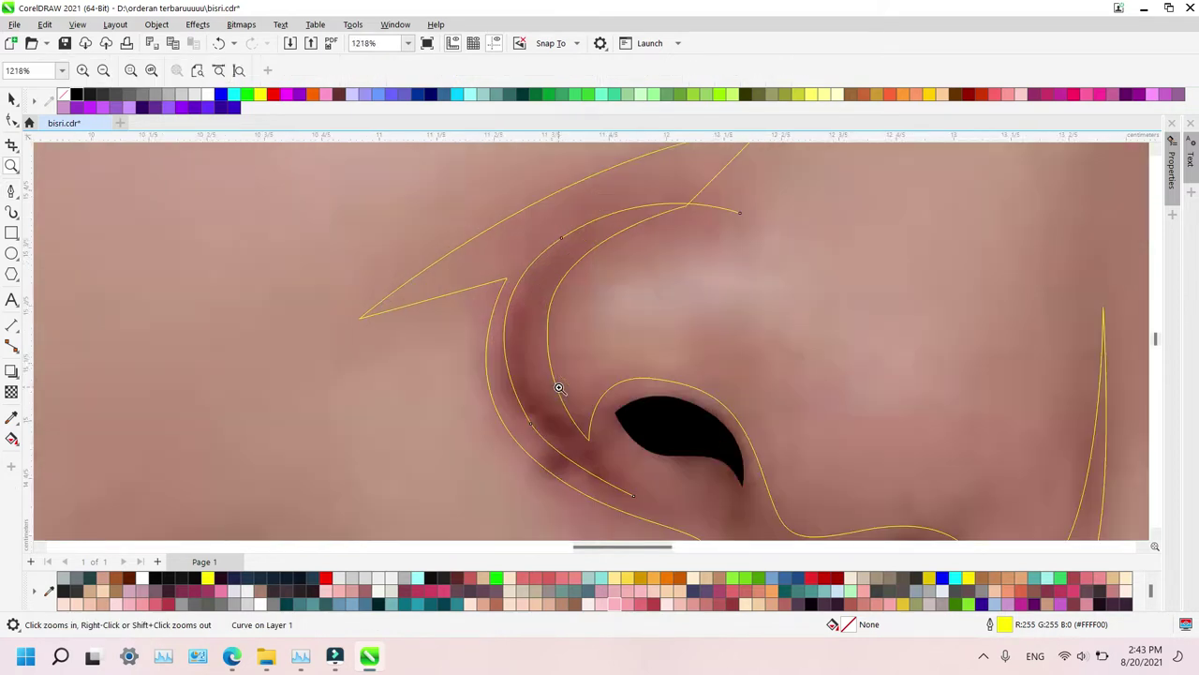
left_click(634, 496)
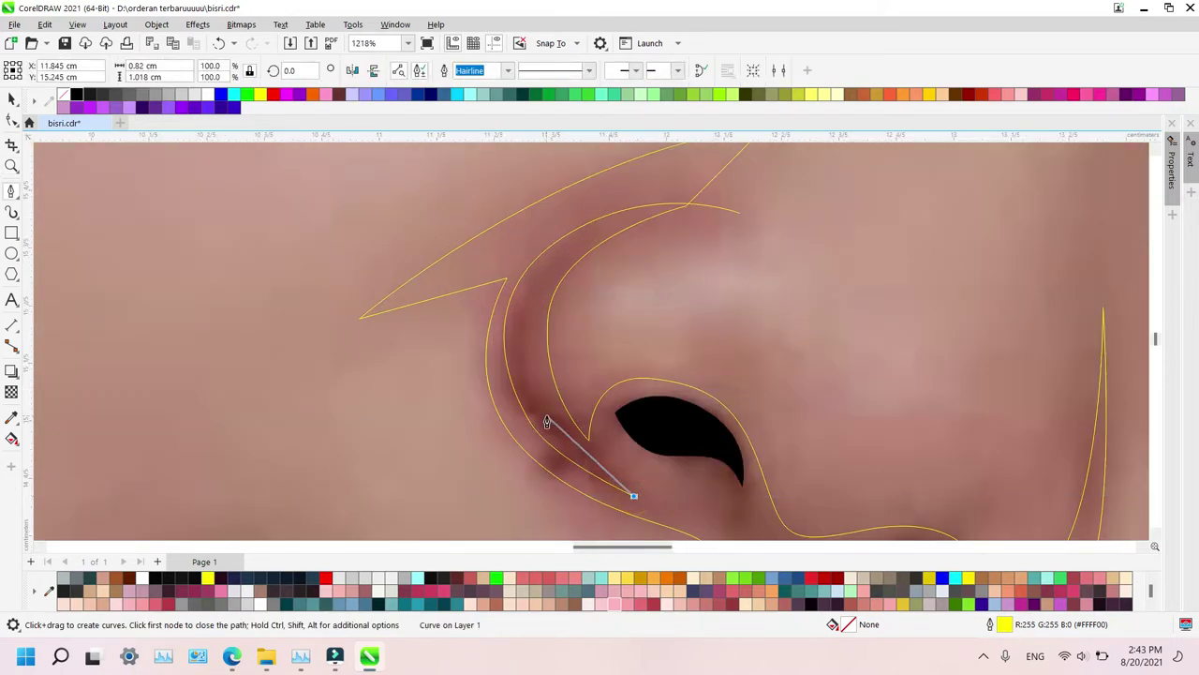
left_click_drag(620, 451, 635, 437)
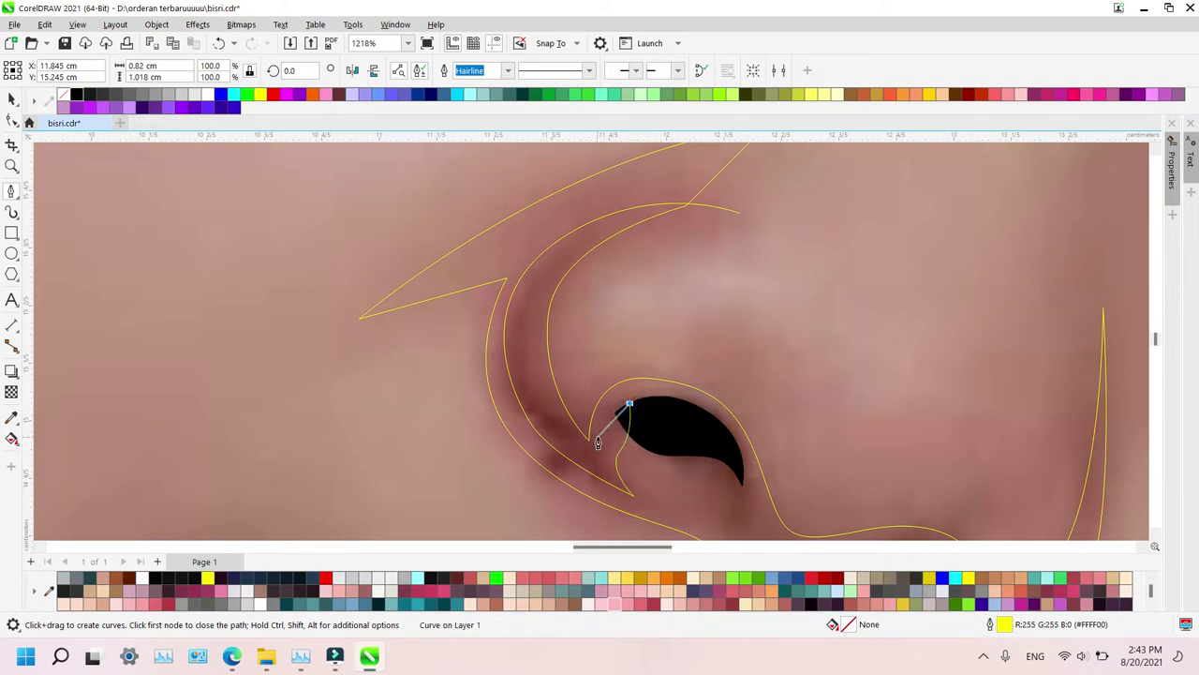
left_click_drag(676, 476, 725, 483)
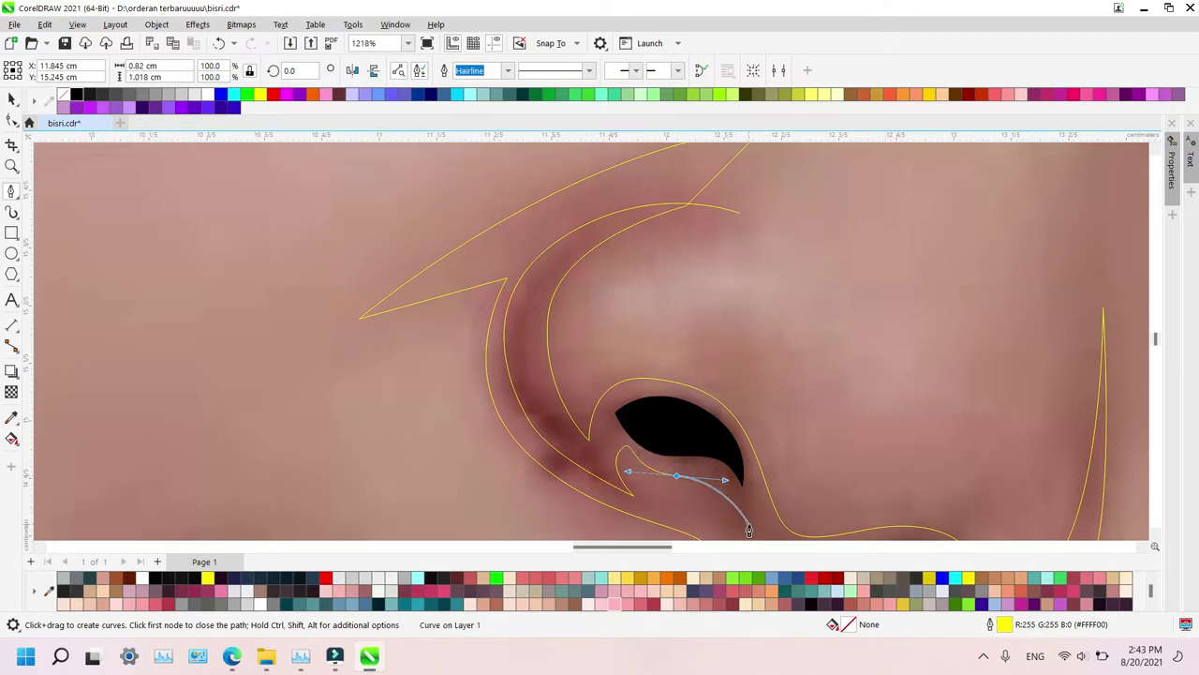
left_click(750, 523)
Trace back over the left-hand nostril and up the inner side of the nose wing, closing the outline at its start
left_click_drag(723, 415, 682, 386)
left_click_drag(611, 408, 599, 433)
left_click(593, 450)
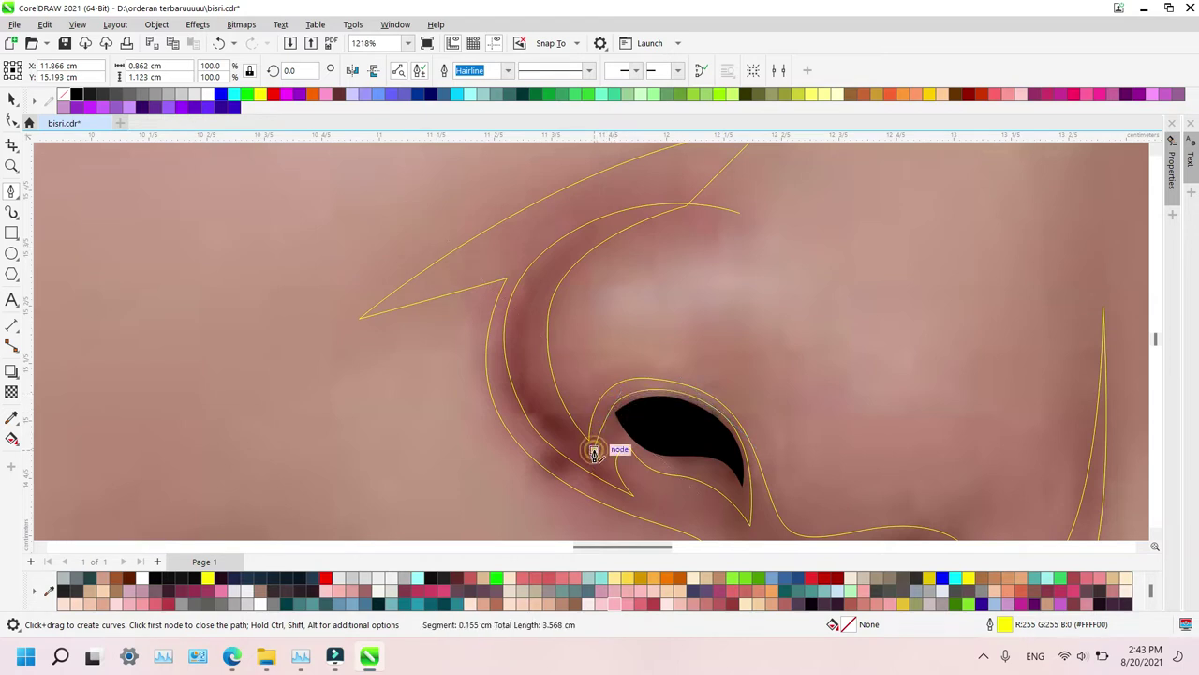
left_click_drag(540, 383, 529, 323)
left_click_drag(645, 231, 755, 213)
Start a second inner shading outline between the nostrils and trace it over the right-hand nostril to a point beneath it
key("z")
scroll(801, 257, "down", 3)
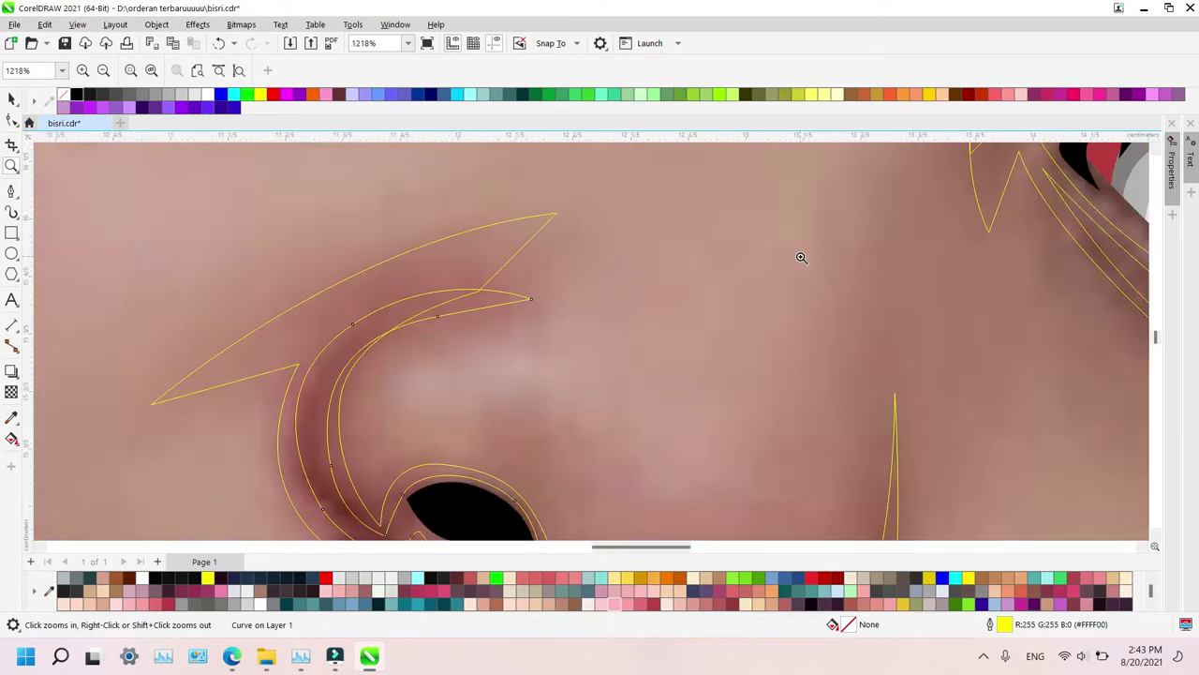
key("space")
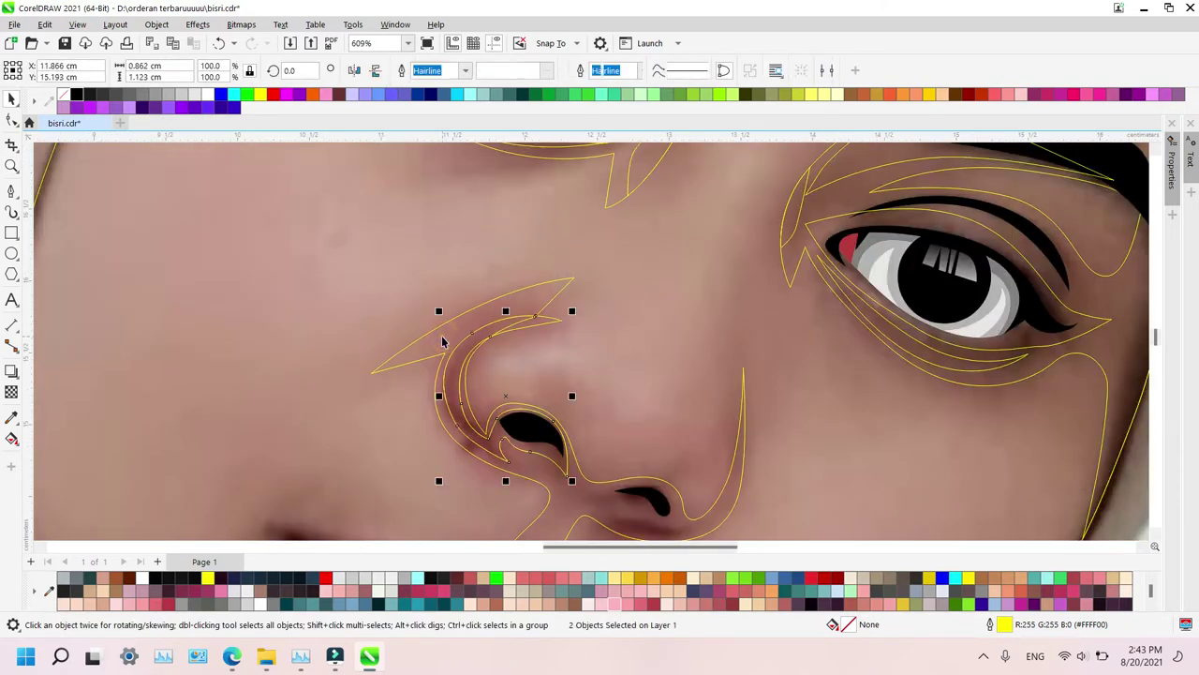
key("z")
right_click(553, 322)
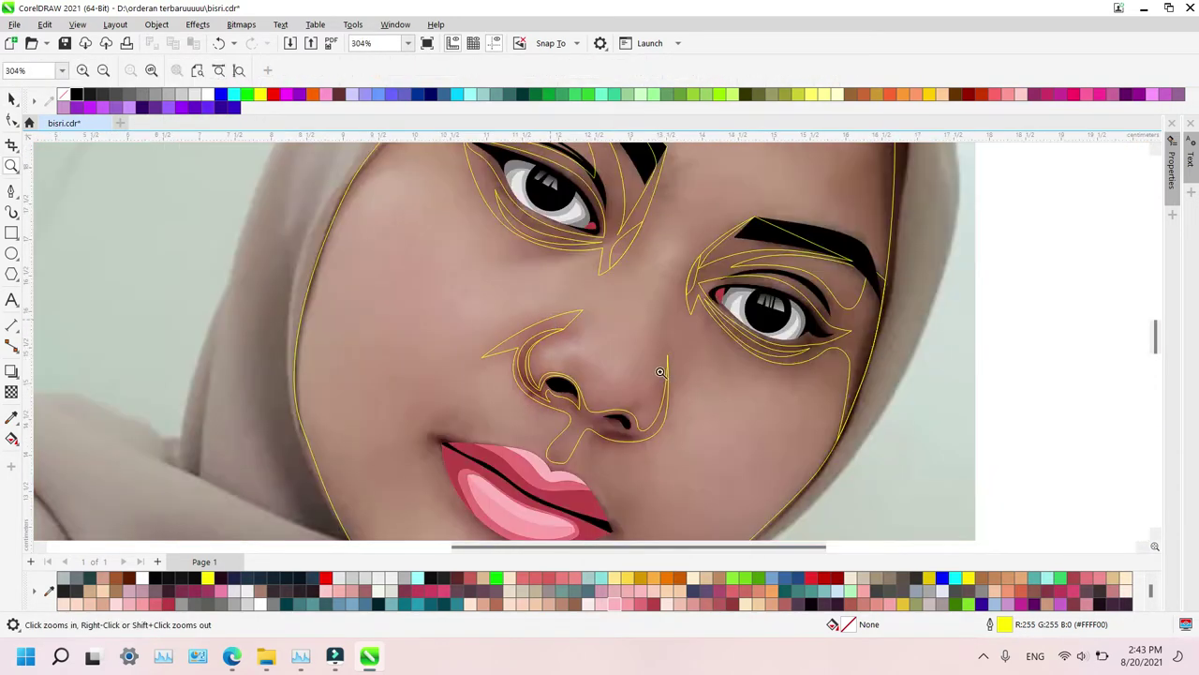
left_click_drag(551, 320, 716, 476)
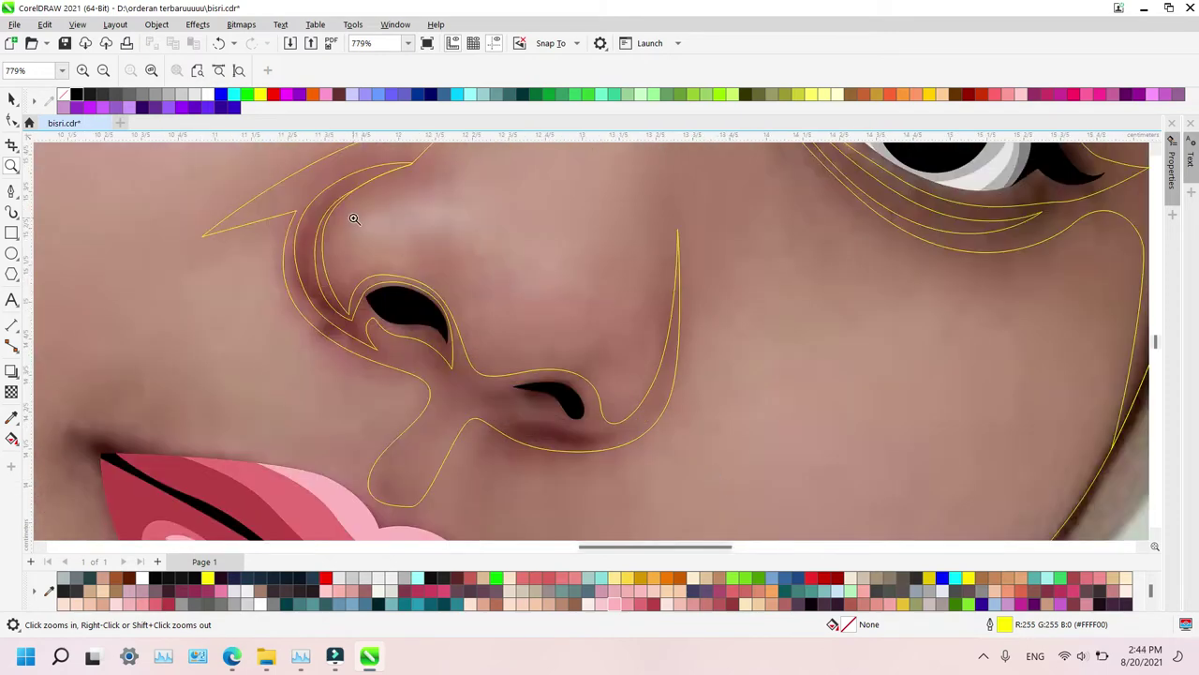
left_click_drag(352, 218, 824, 488)
key("F5")
left_click(428, 393)
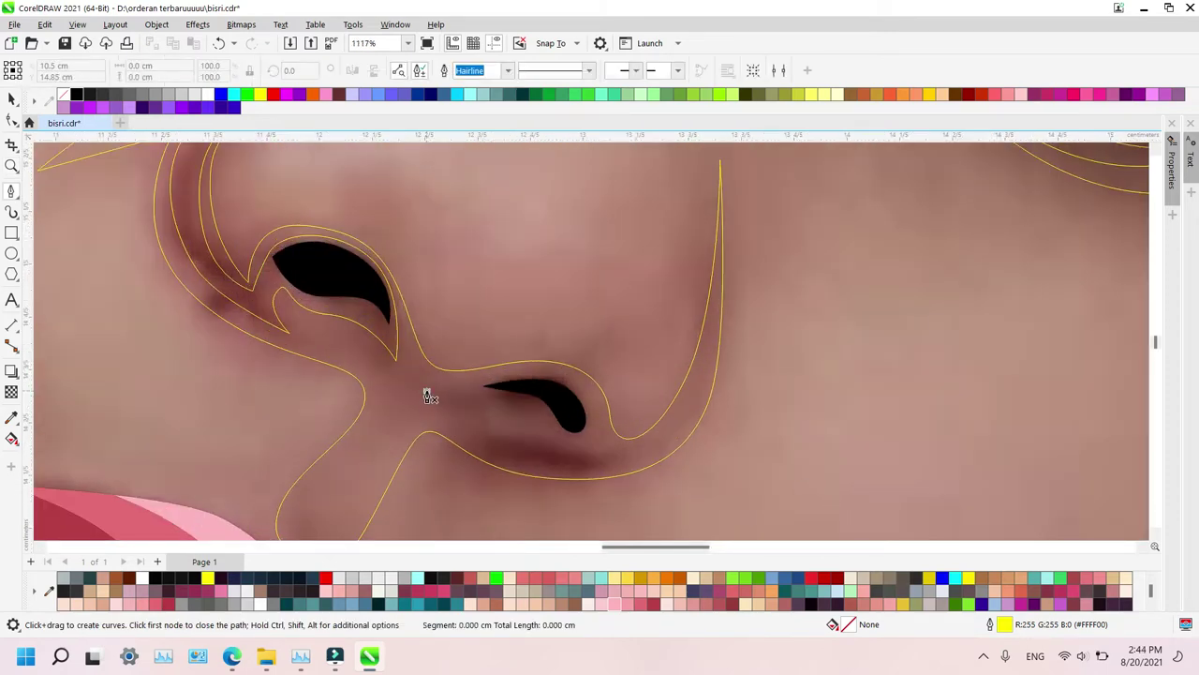
left_click_drag(561, 374, 588, 387)
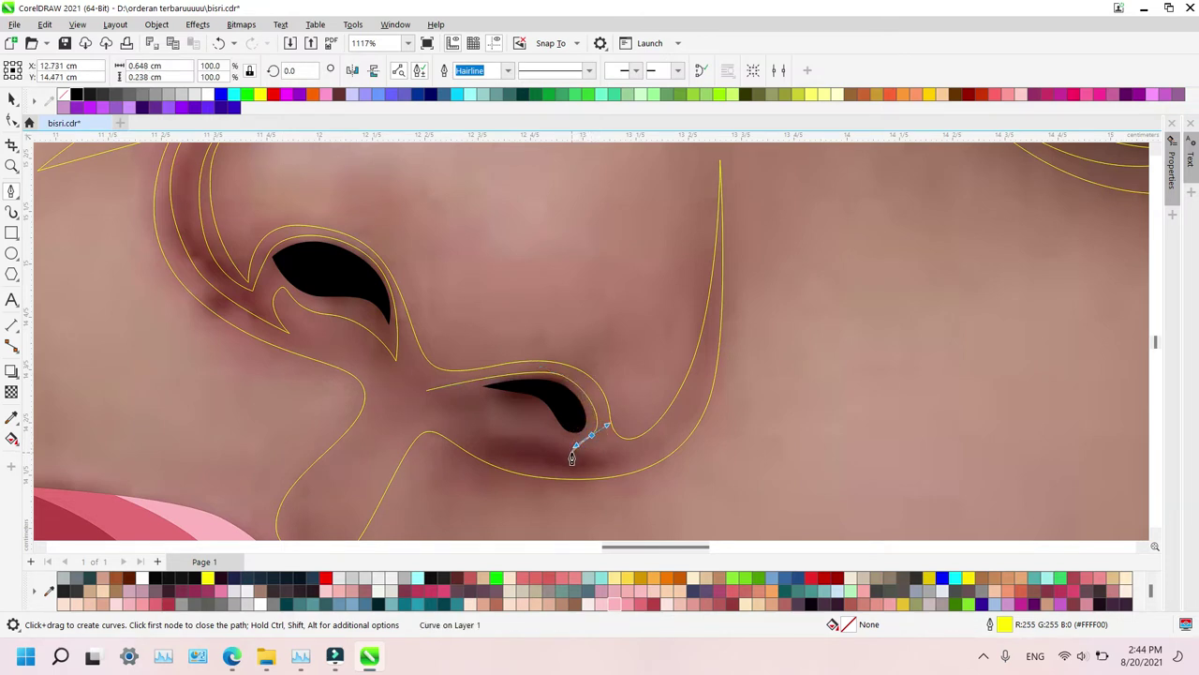
left_click(571, 453)
Continue the outline up the right-hand nose wing to a point and back down its outer side to beneath the nostril
left_click_drag(653, 438, 699, 407)
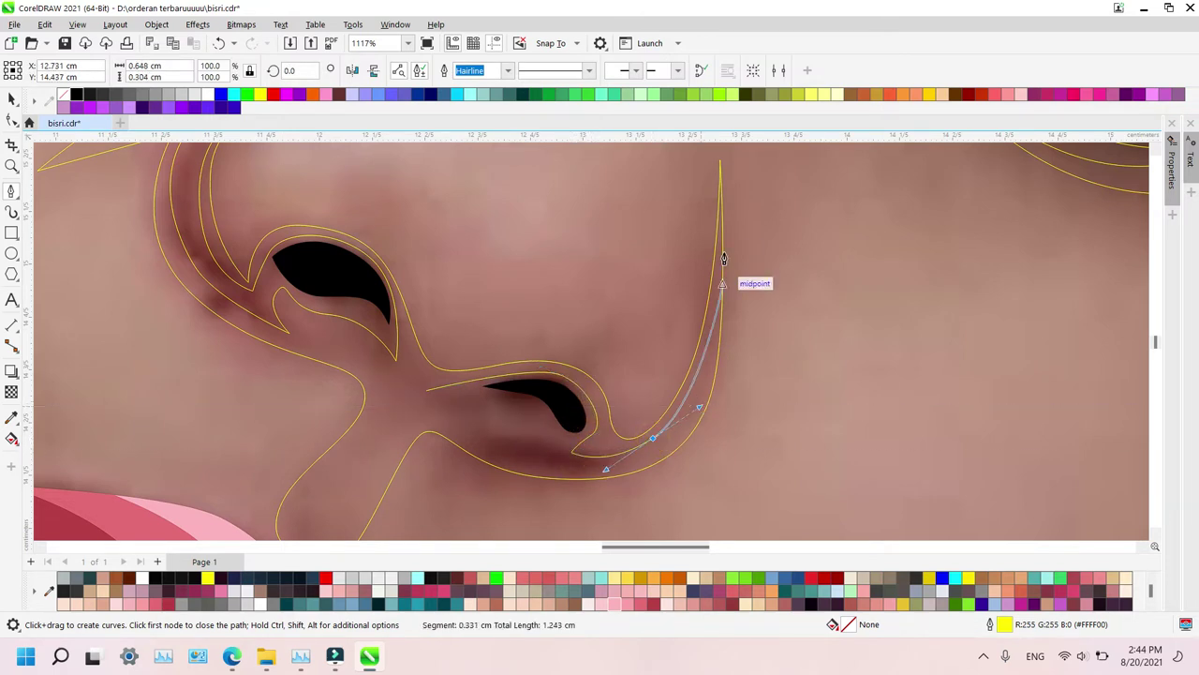
left_click_drag(708, 213, 696, 165)
left_click(718, 147)
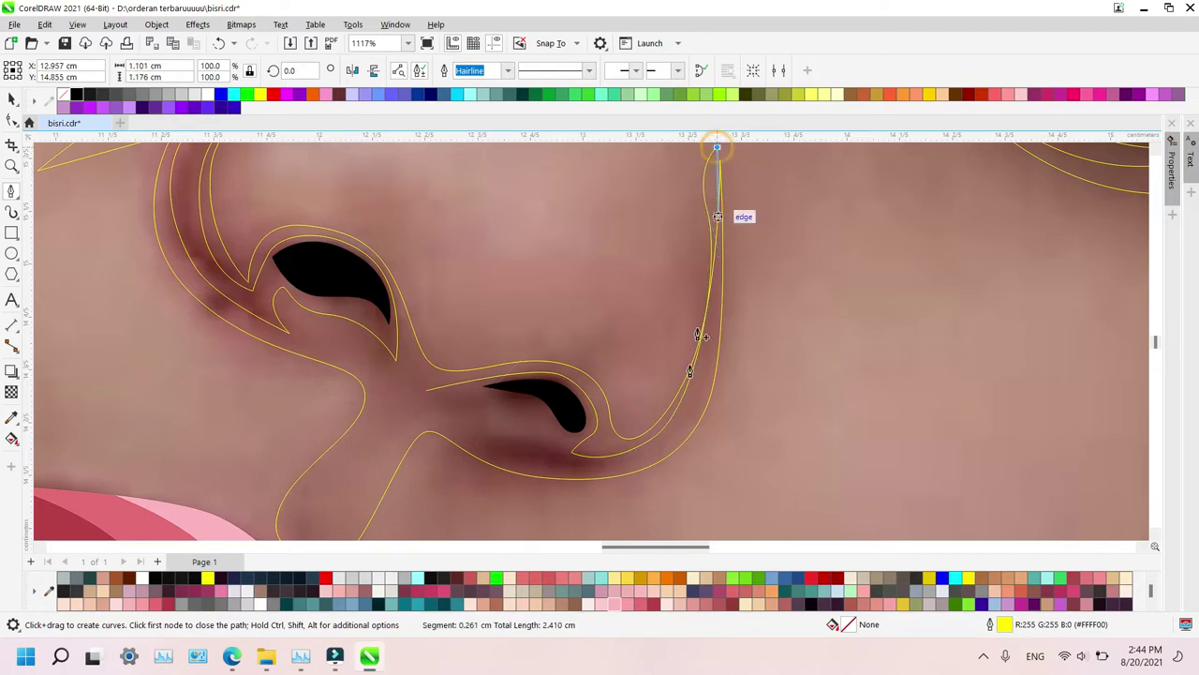
left_click_drag(689, 411, 657, 463)
left_click_drag(571, 470, 516, 473)
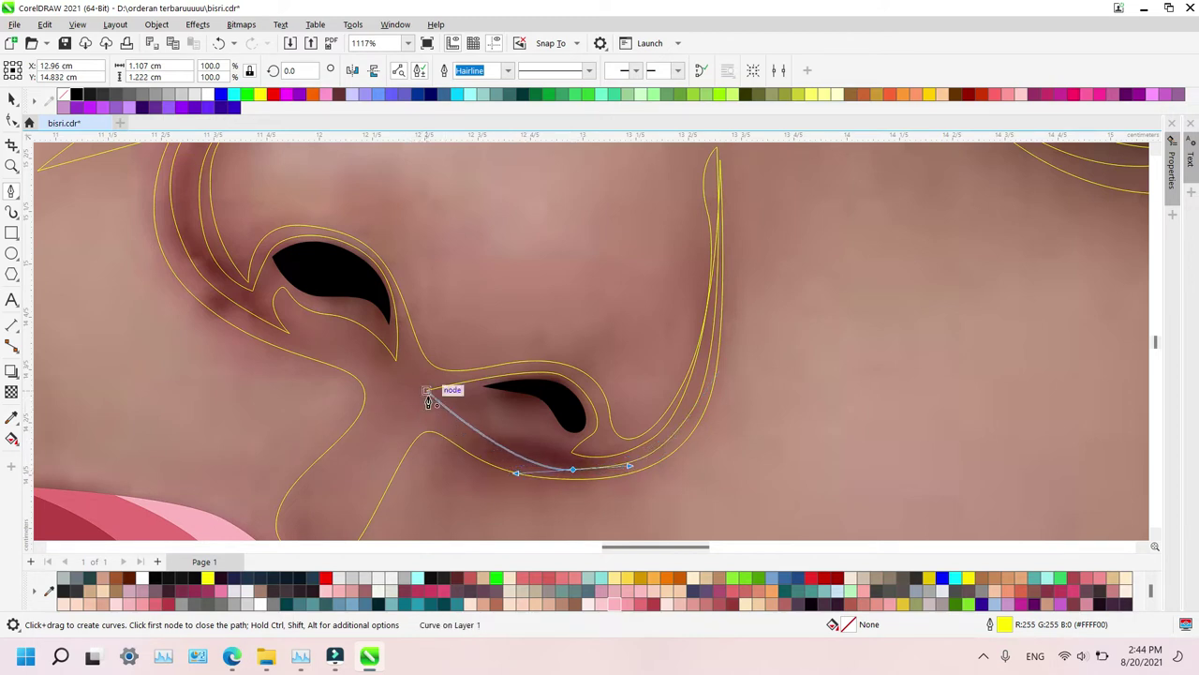
left_click(455, 433)
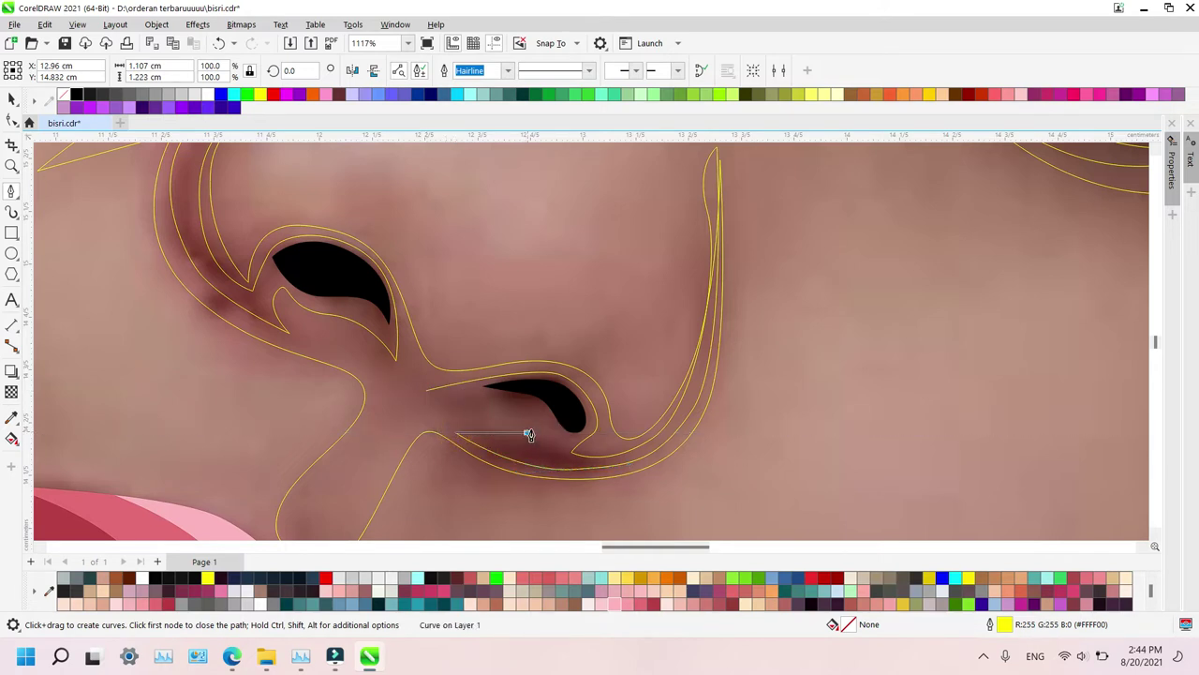
Trace the underside of the right-hand nostril and across the nose base to the left-hand nostril, closing the outline at its start
left_click_drag(528, 433, 536, 424)
left_click_drag(467, 405, 436, 412)
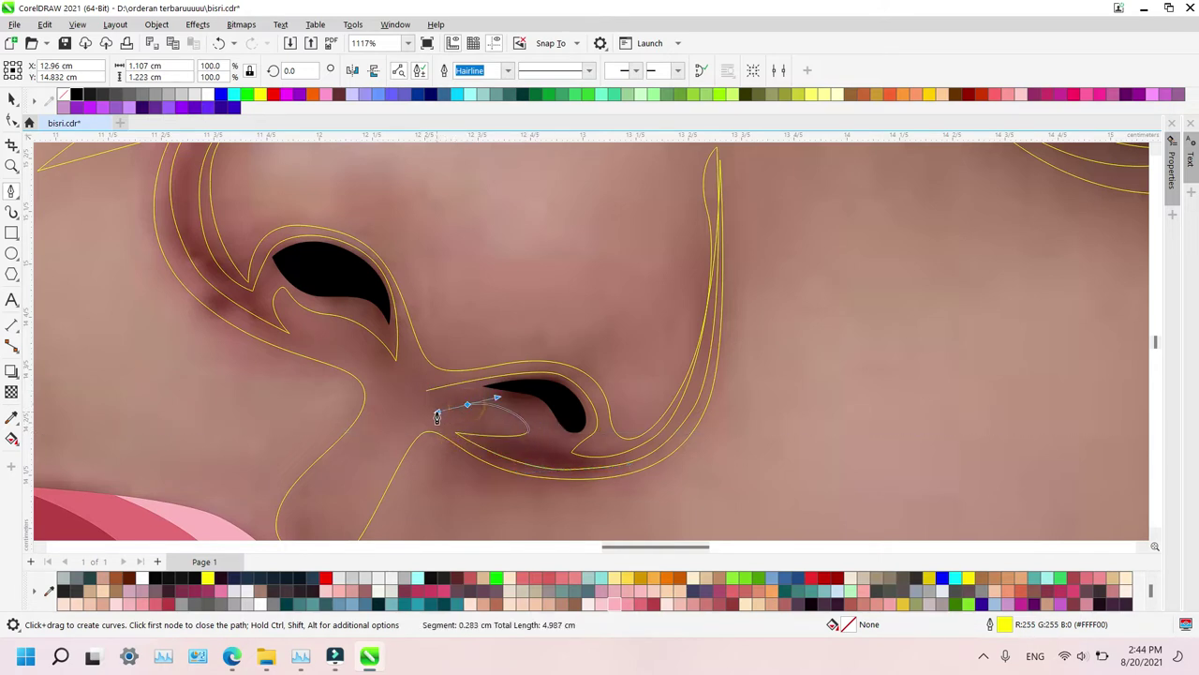
left_click(390, 386)
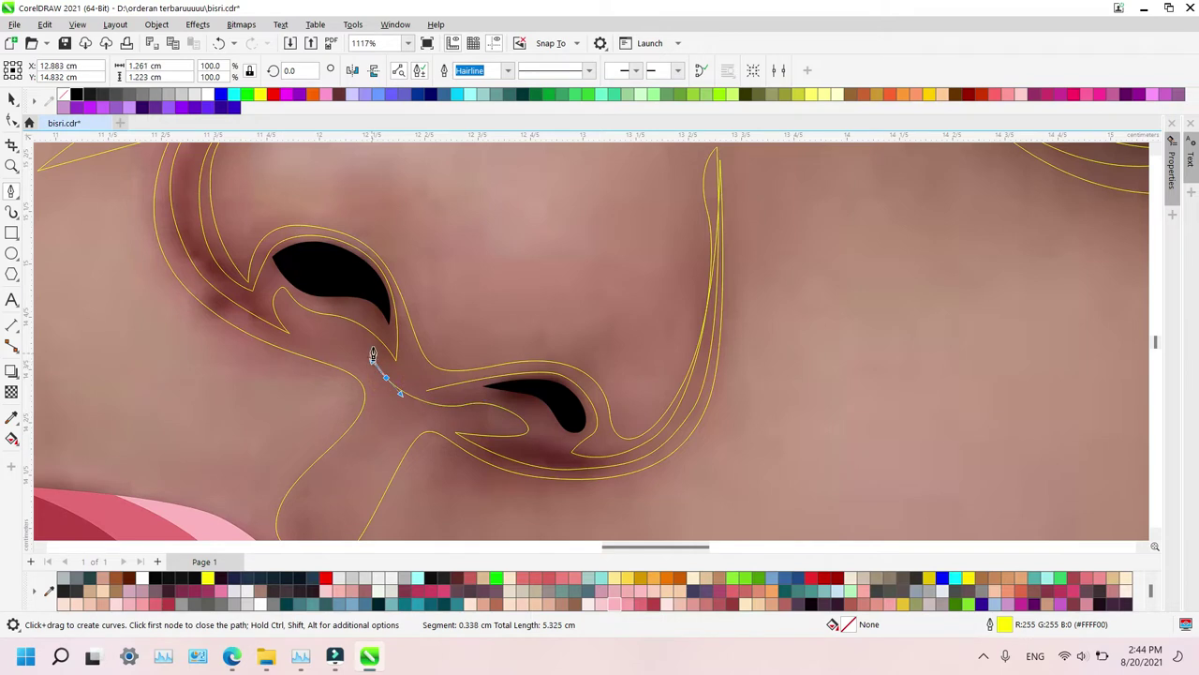
left_click_drag(427, 390, 390, 365)
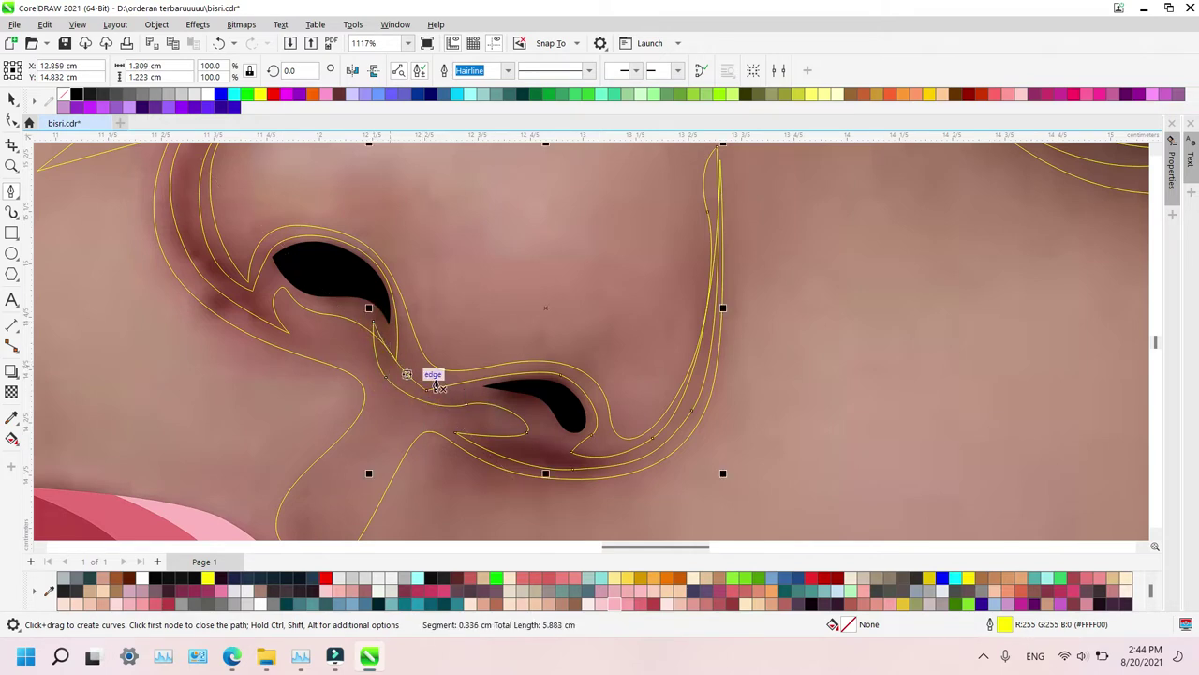
left_click(427, 391)
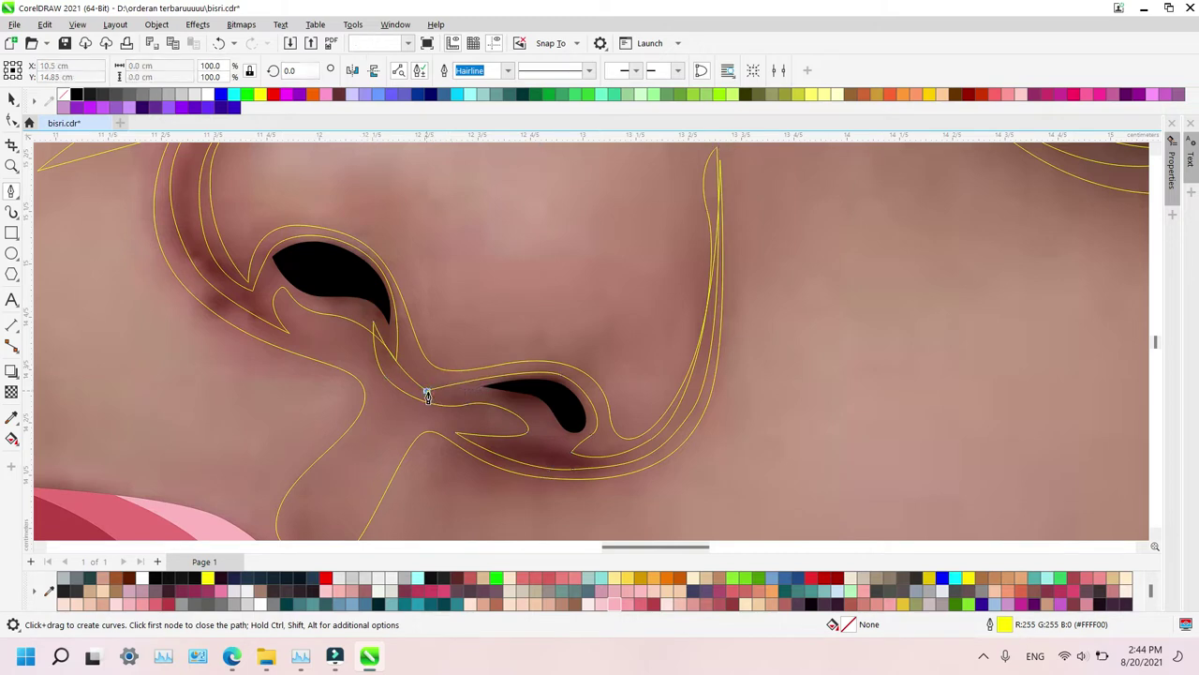
Smooth the sharp corner between the nostrils on the new outline by reshaping its curve
key("Escape")
key("F10")
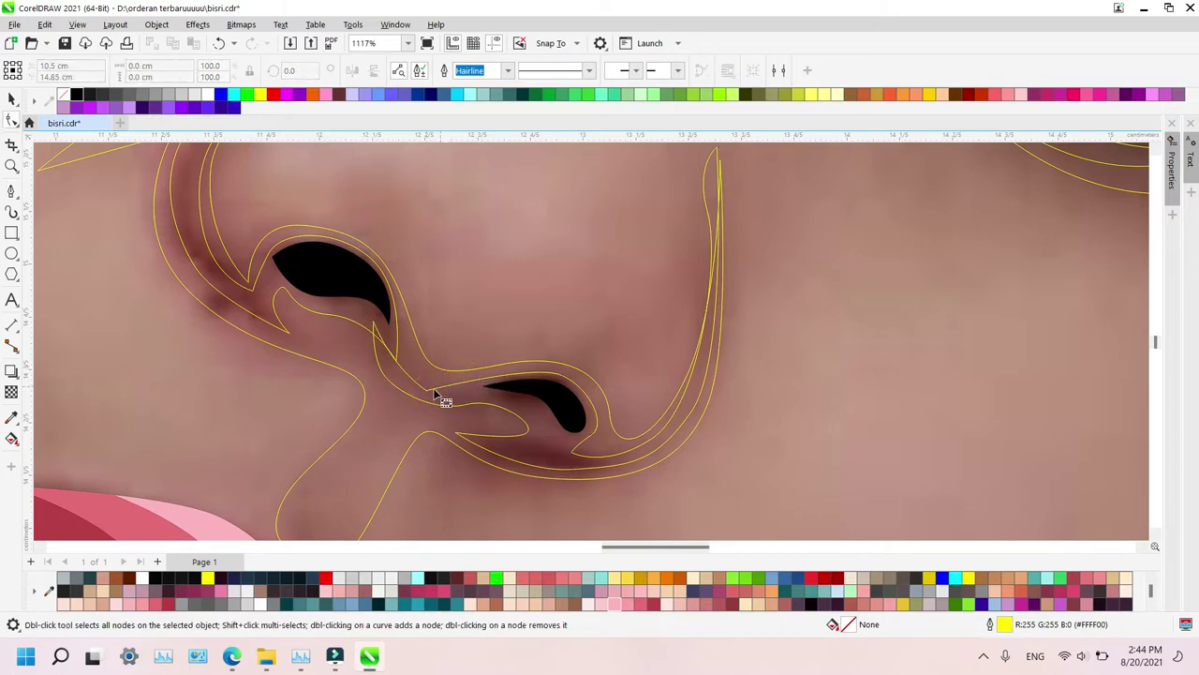
left_click(426, 390)
left_click_drag(428, 396, 400, 362)
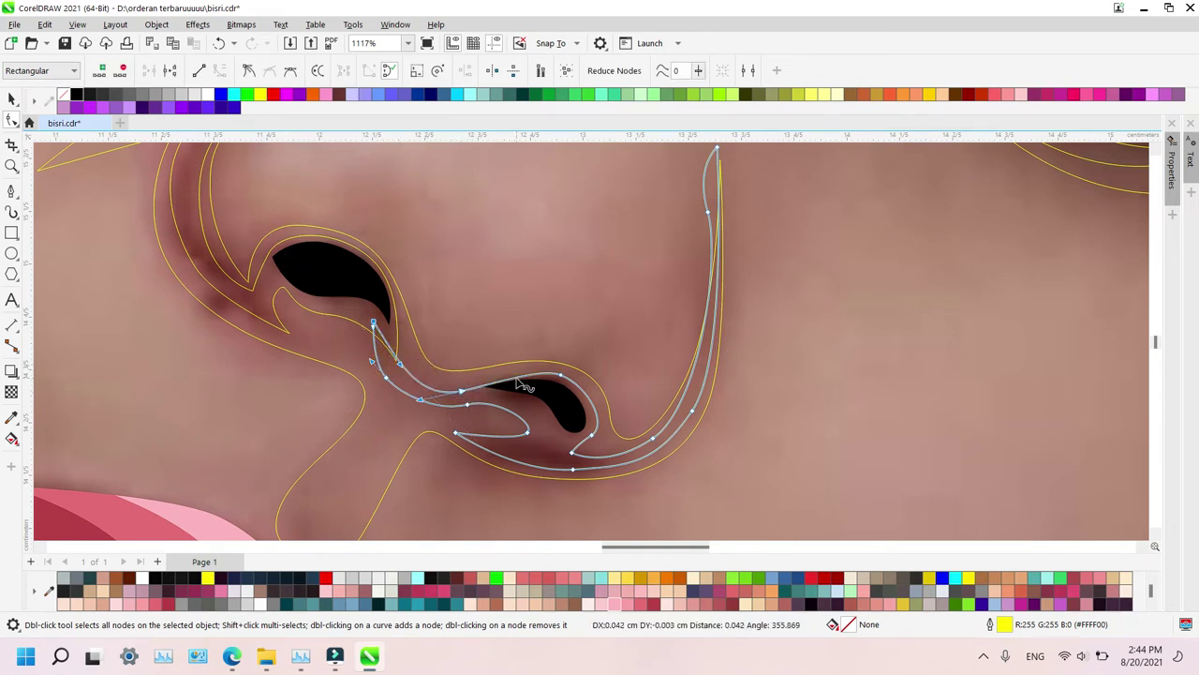
Draw a closed shading outline around the left-hand mouth corner, overlapping the edge of the lips
key("z")
right_click(517, 378)
right_click(518, 379)
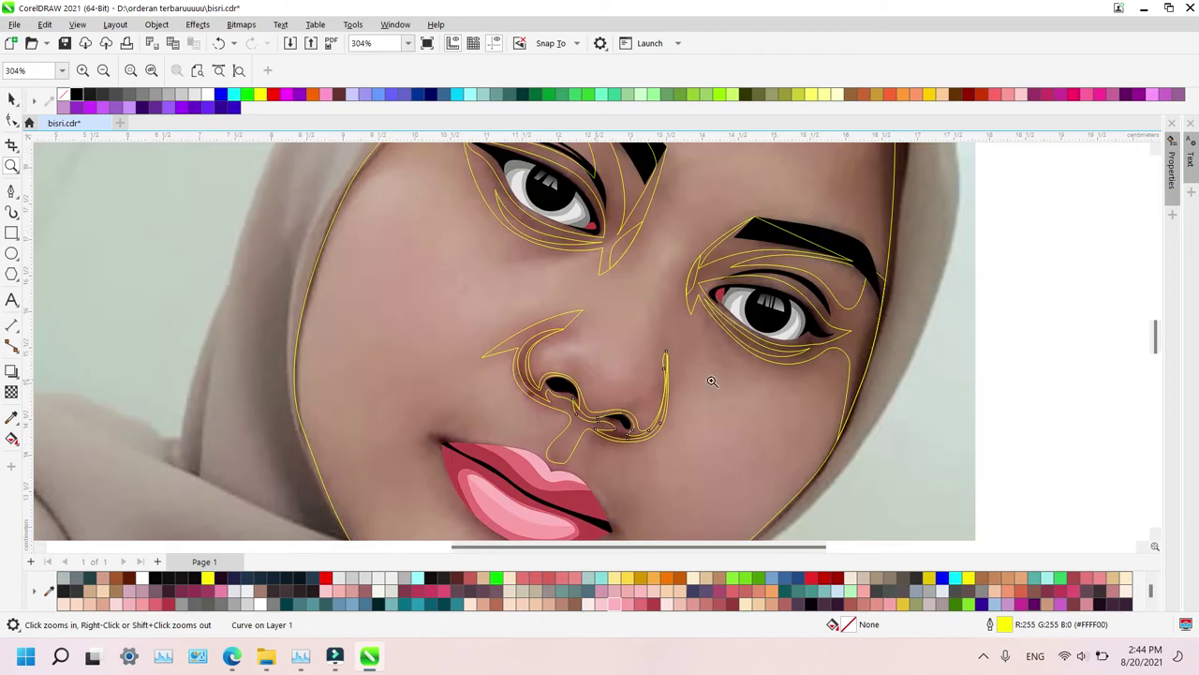
key("space")
key("z")
right_click(1004, 372)
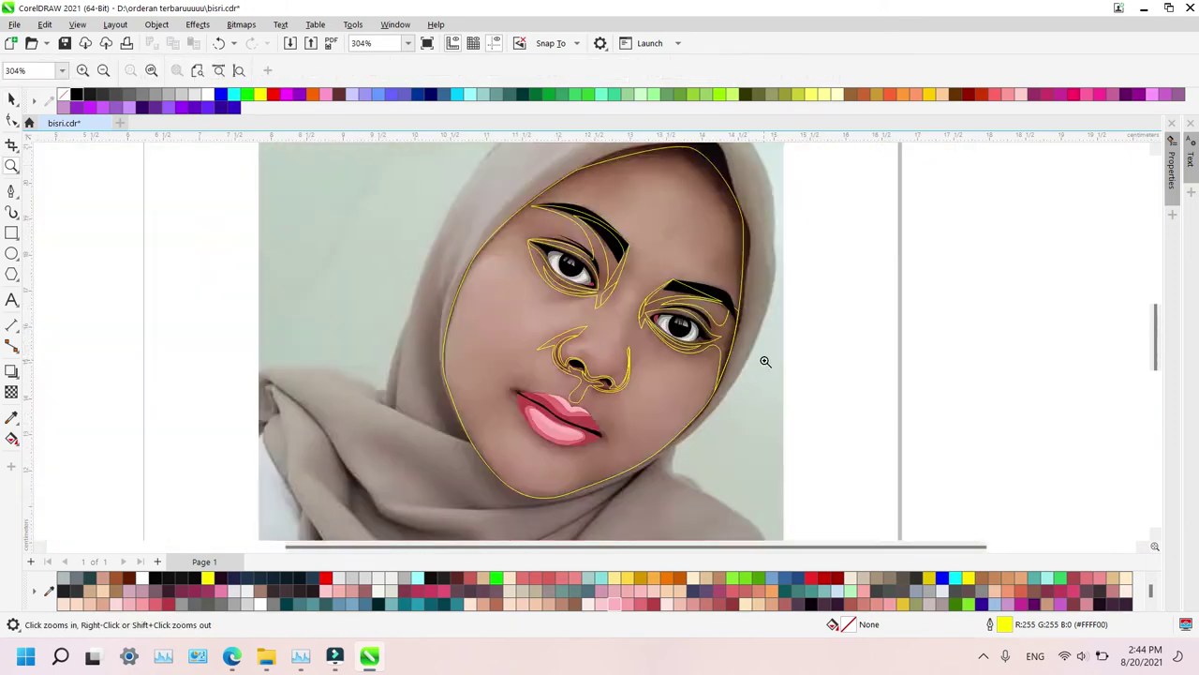
left_click_drag(420, 353, 670, 498)
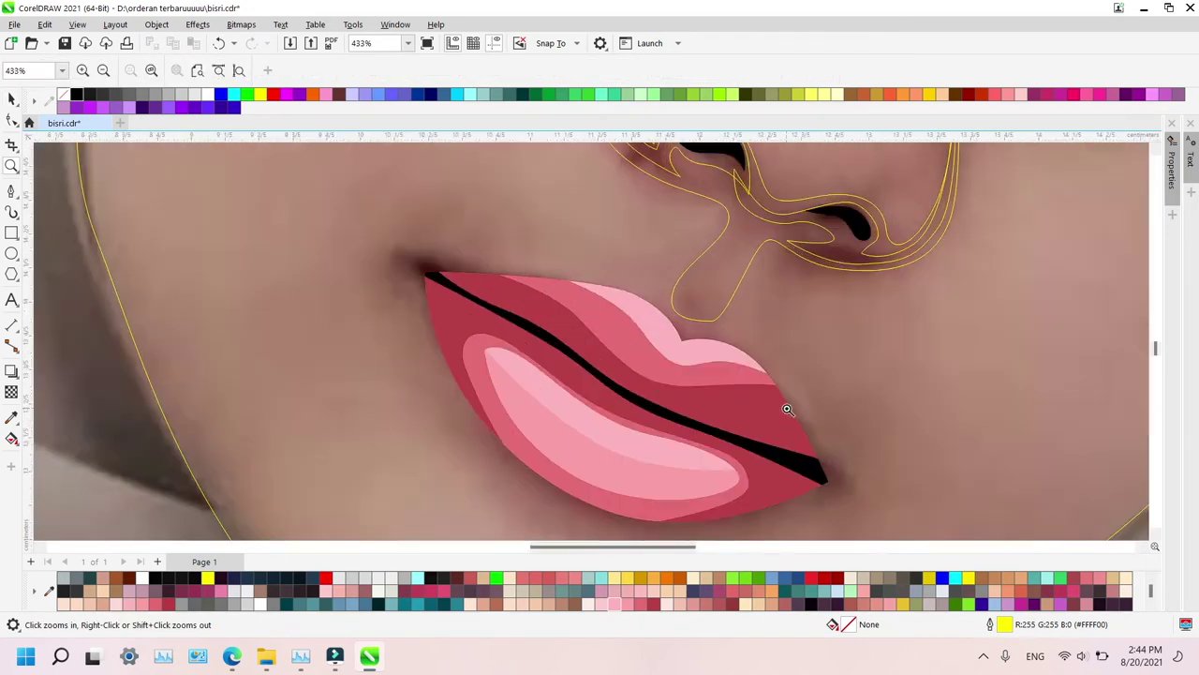
left_click(569, 250)
key("F5")
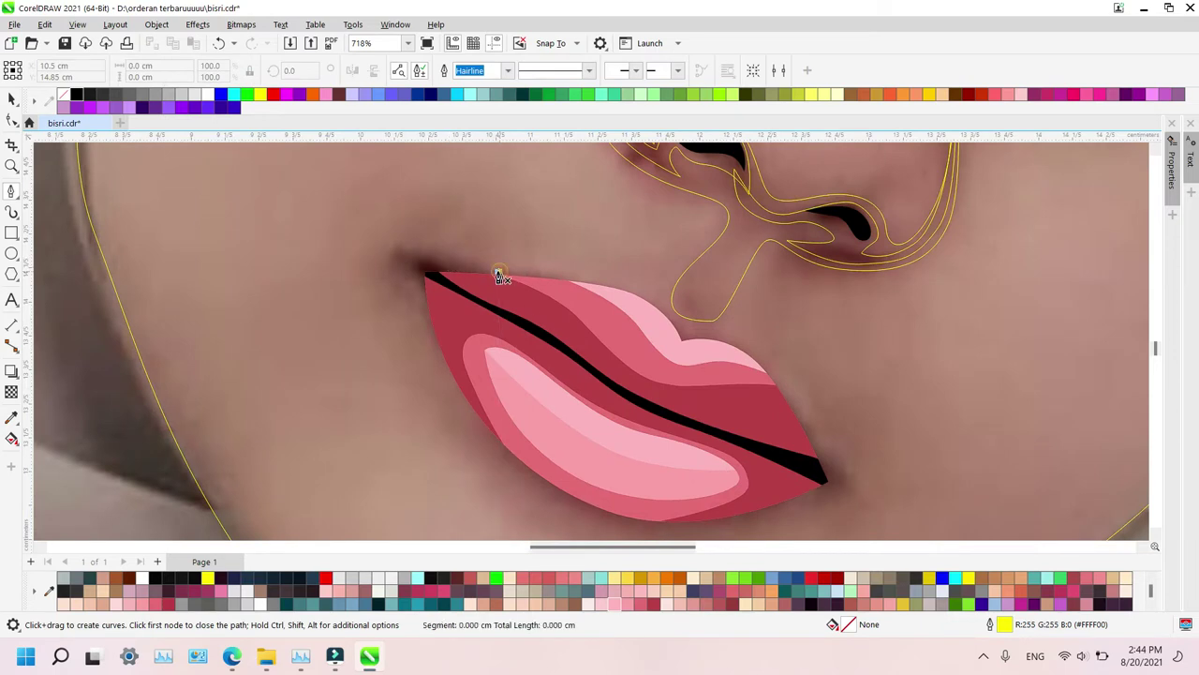
left_click(500, 273)
left_click_drag(380, 254, 417, 290)
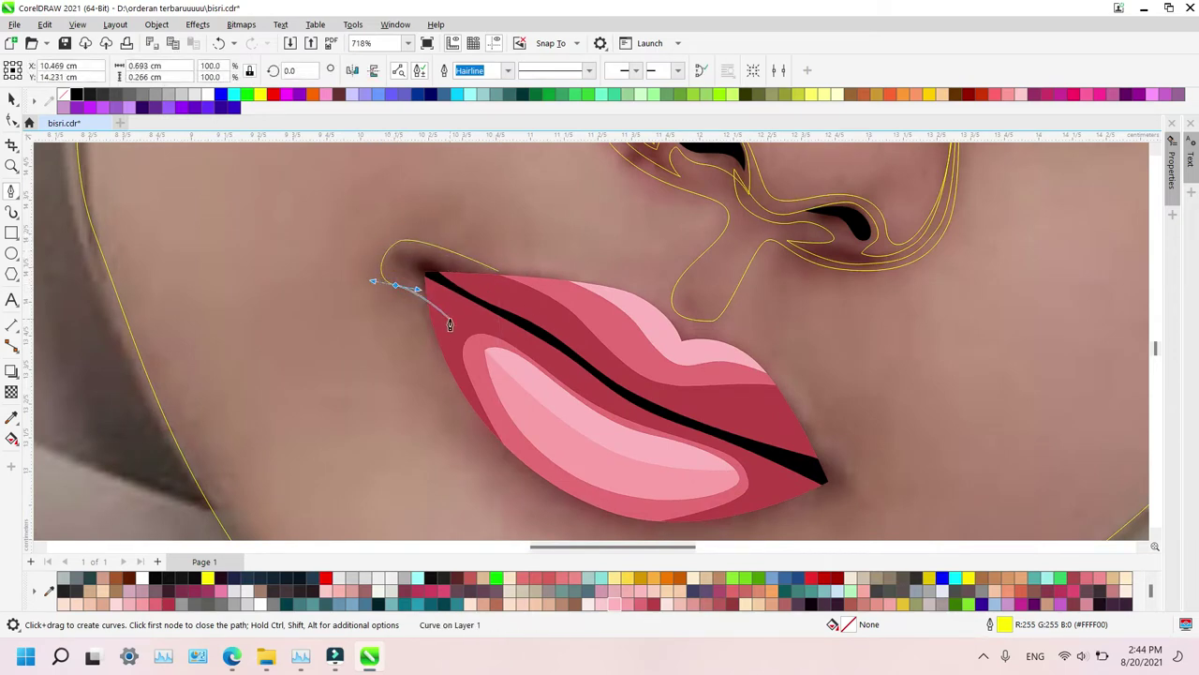
left_click_drag(448, 334, 473, 345)
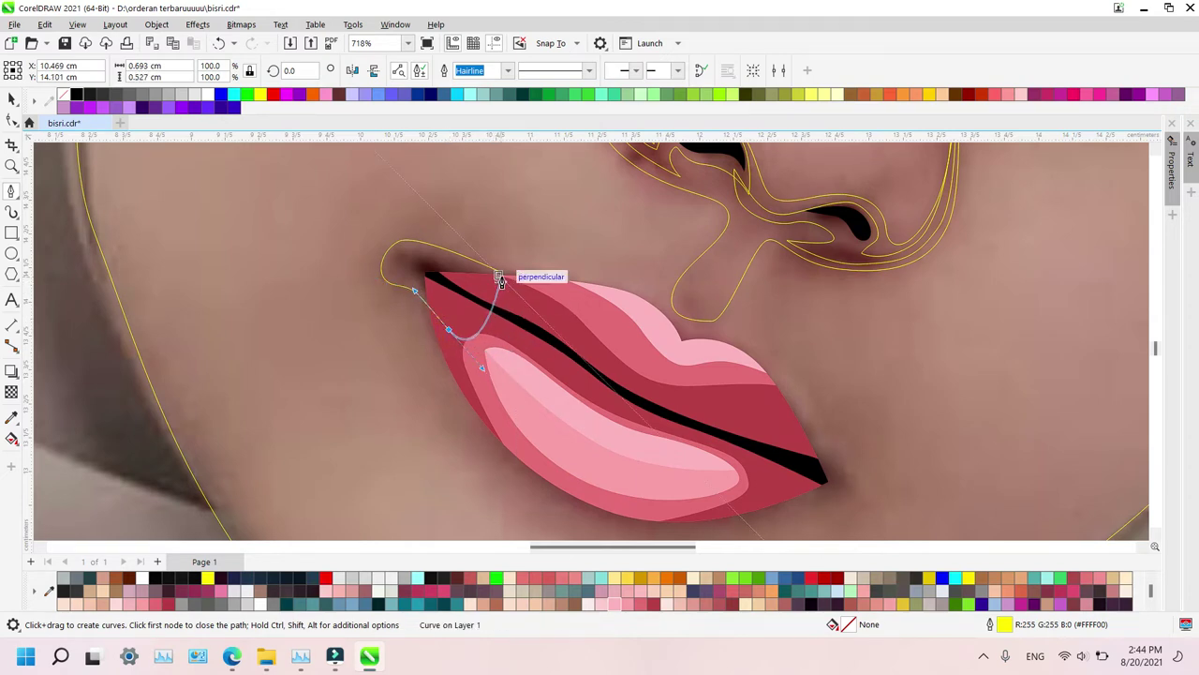
left_click_drag(500, 279, 501, 271)
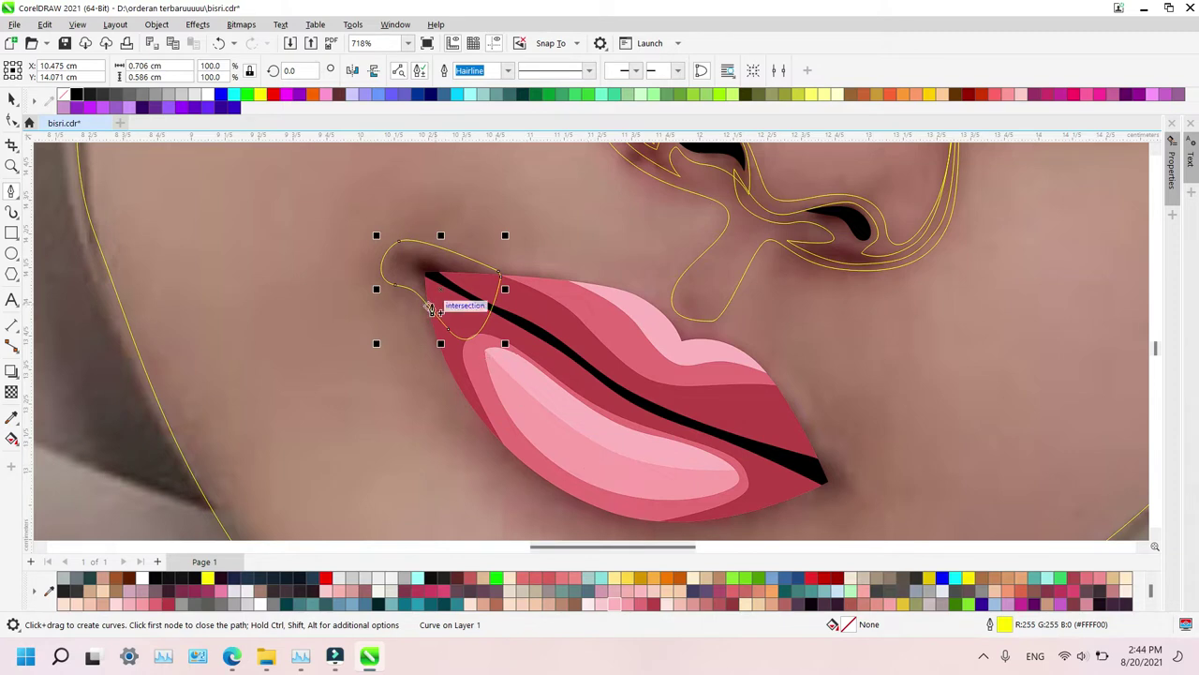
Draw a smaller closed shading outline inside the one at the left-hand mouth corner
left_click(426, 295)
left_click_drag(396, 266, 440, 262)
left_click(477, 283)
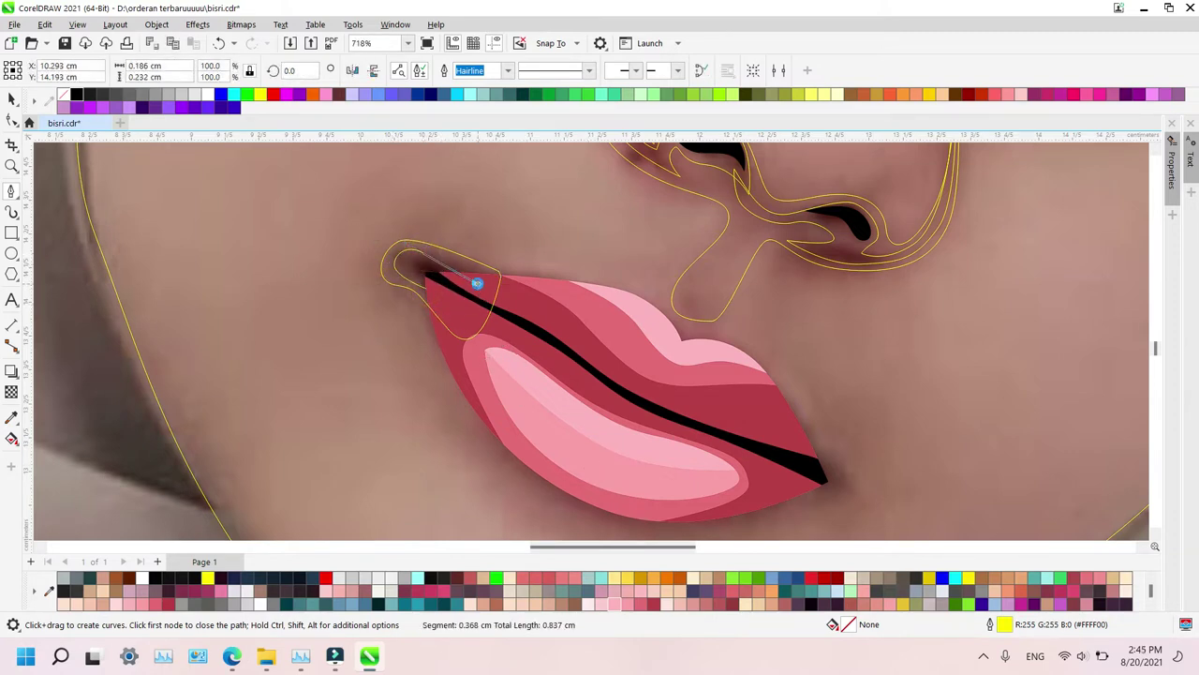
left_click(427, 293)
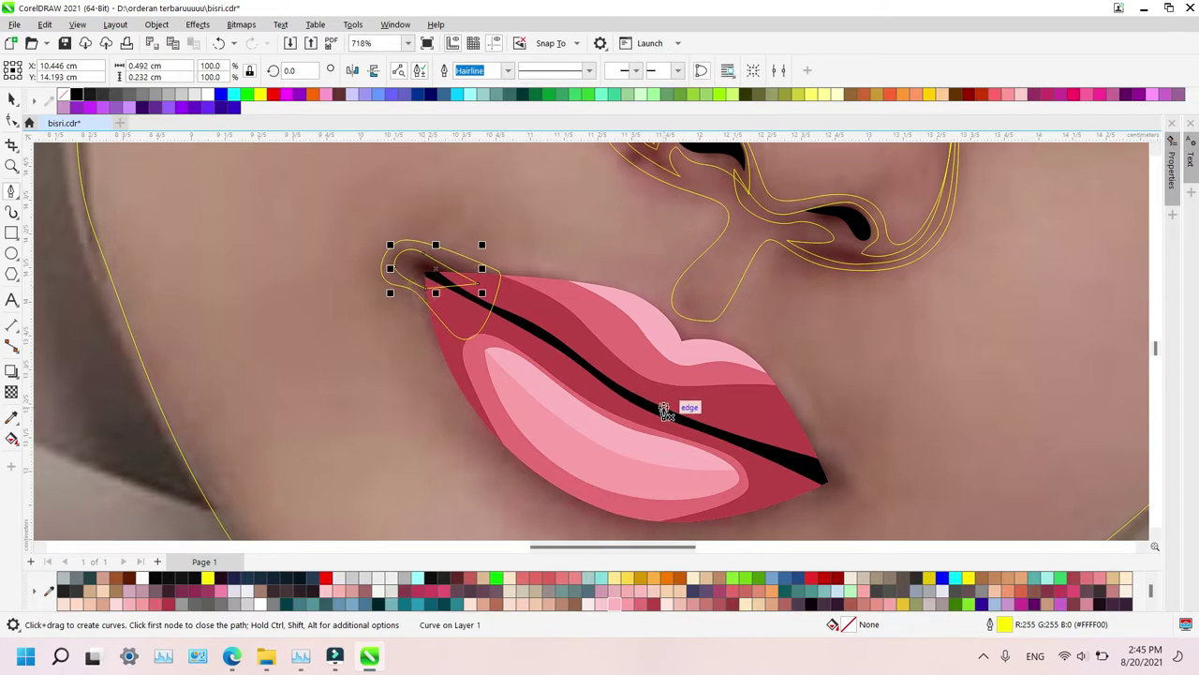
Draw a closed shading outline around the right-hand mouth corner and below the lower lip, closing it across the lips
left_click(810, 446)
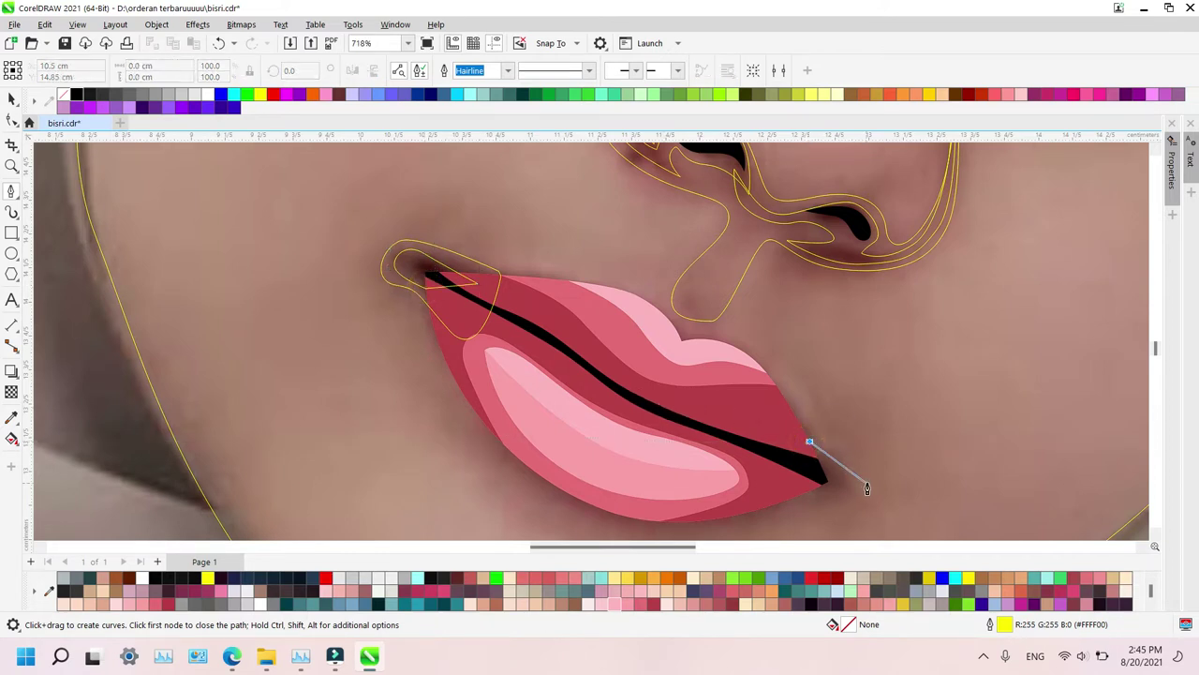
left_click_drag(867, 482, 873, 503)
left_click(810, 511)
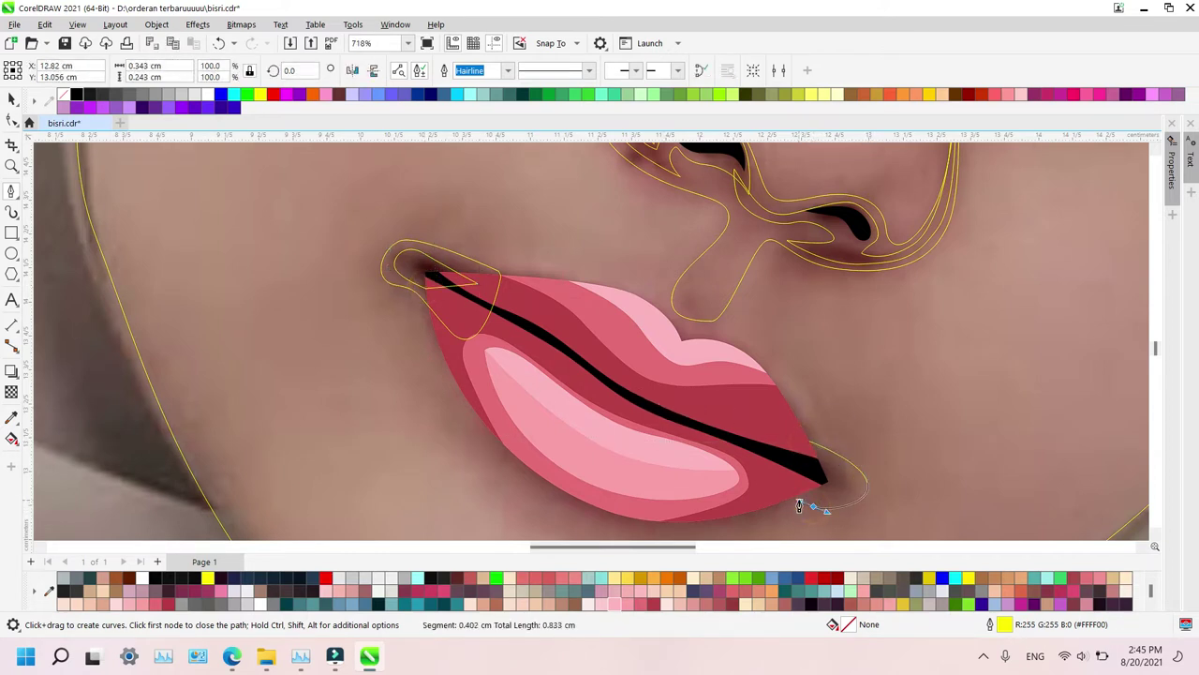
scroll(960, 437, "down", 2)
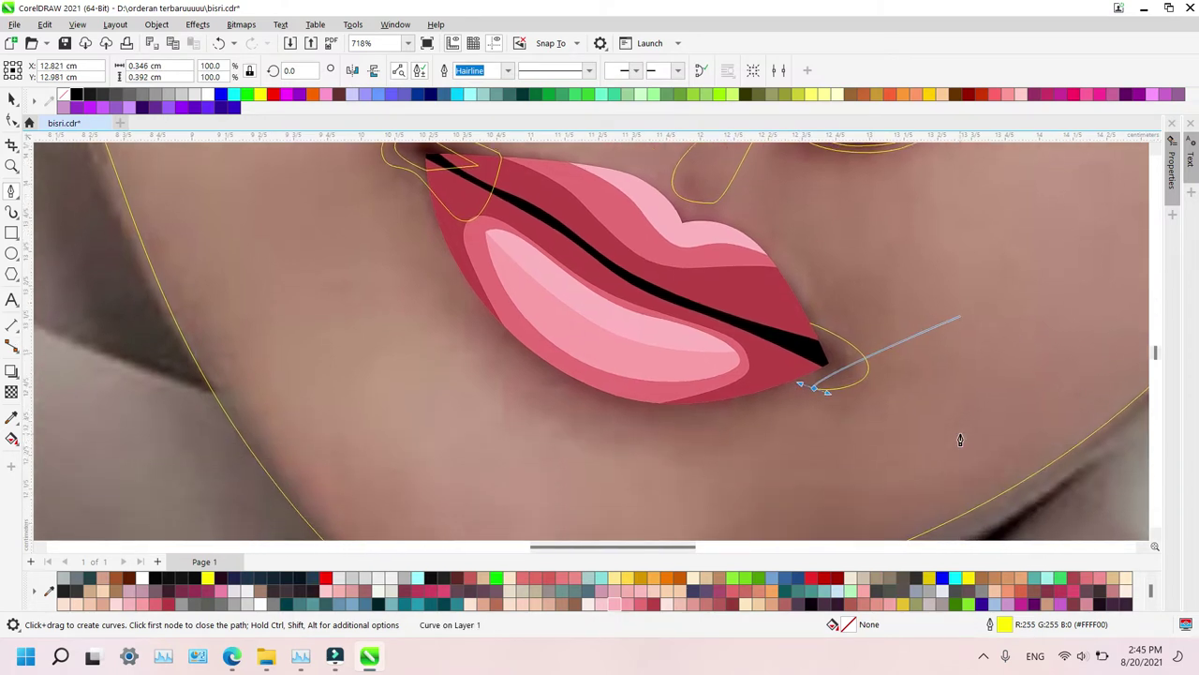
left_click_drag(652, 418, 579, 407)
left_click_drag(480, 300, 468, 247)
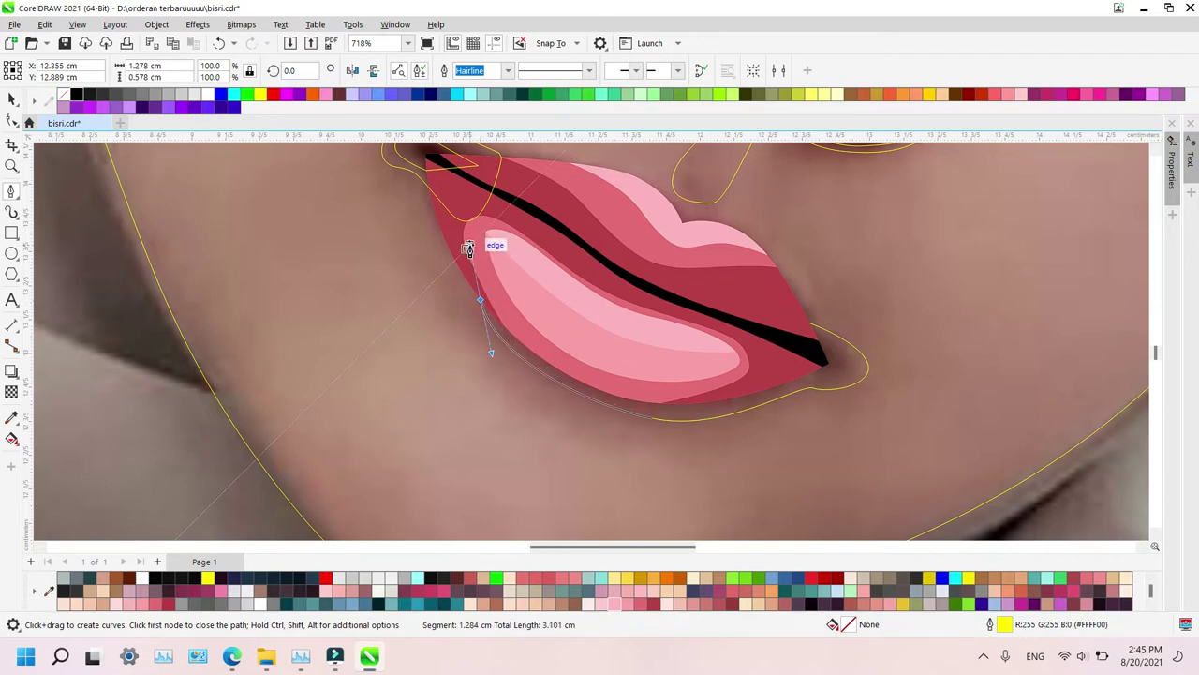
left_click(809, 325)
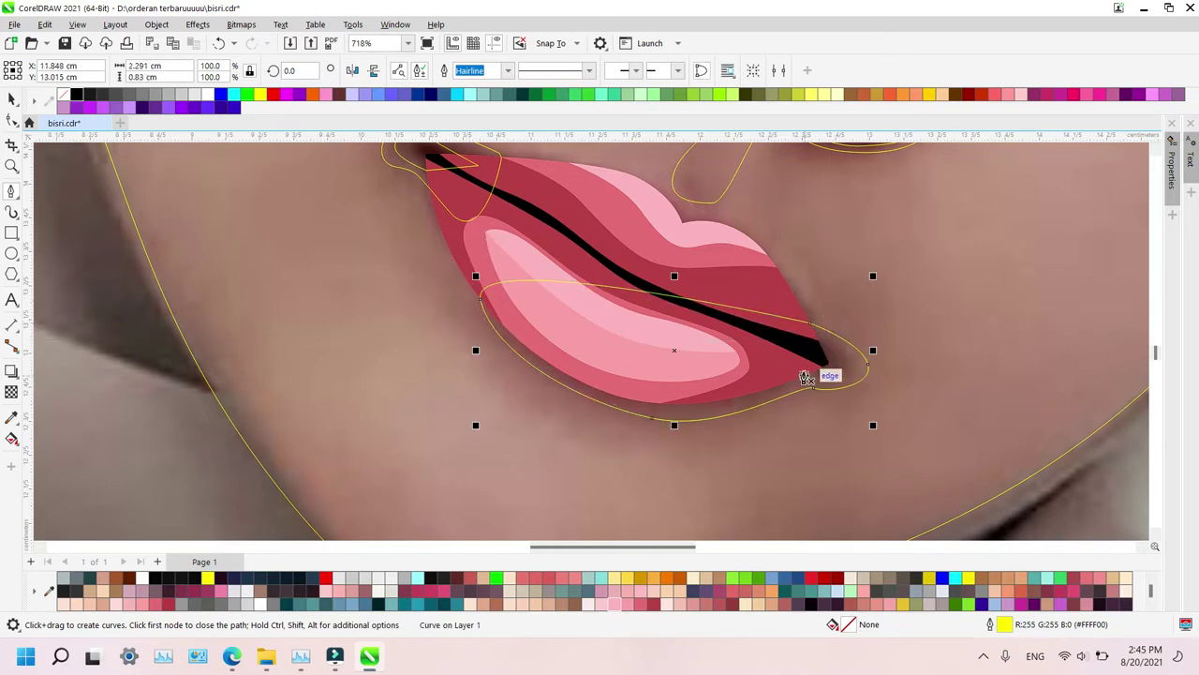
Draw a smaller closed shading outline inside the one at the right-hand mouth corner
left_click(815, 374)
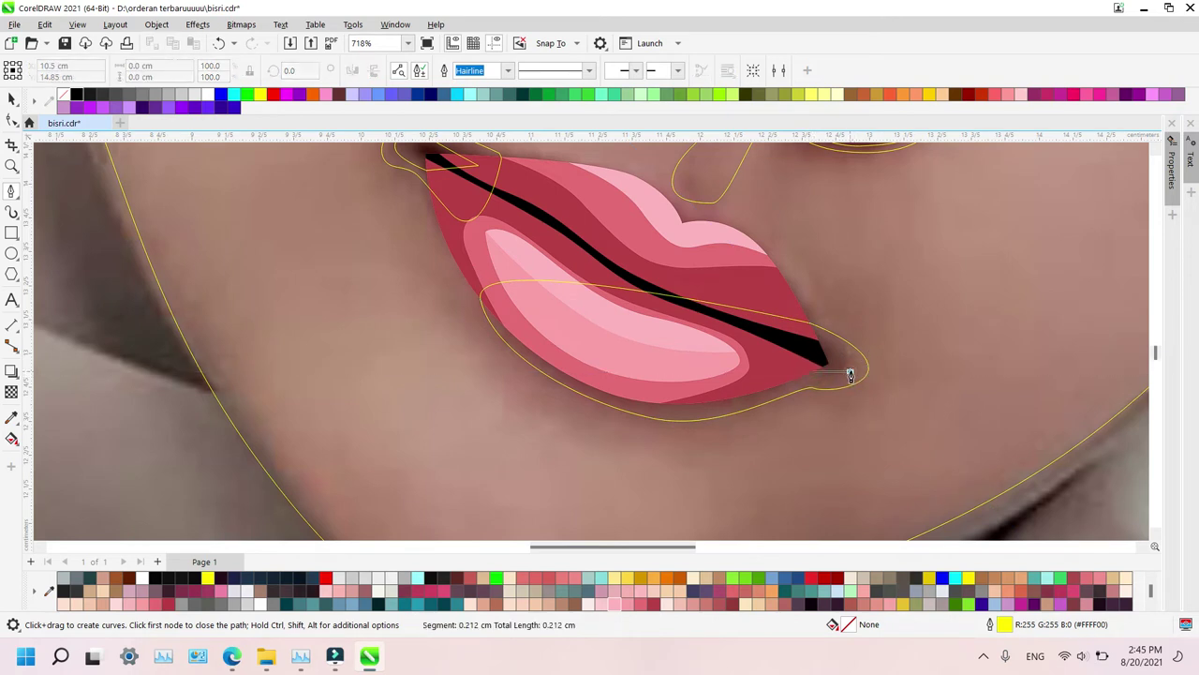
left_click(837, 352)
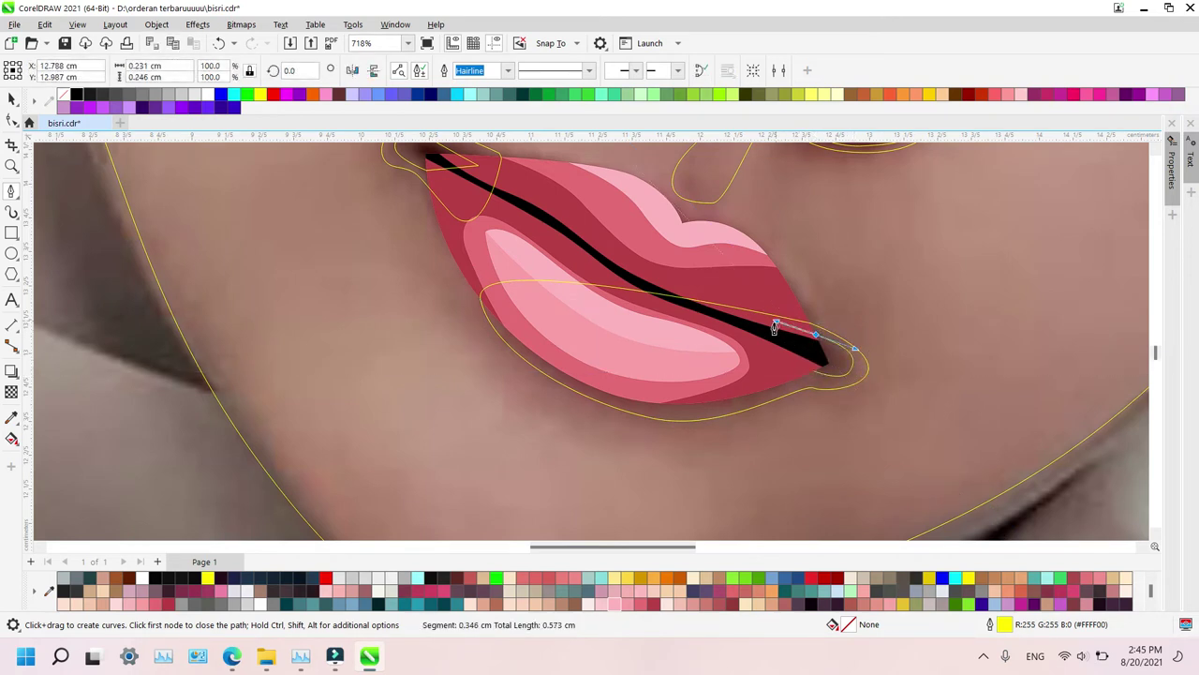
left_click_drag(774, 327, 774, 327)
left_click(814, 372)
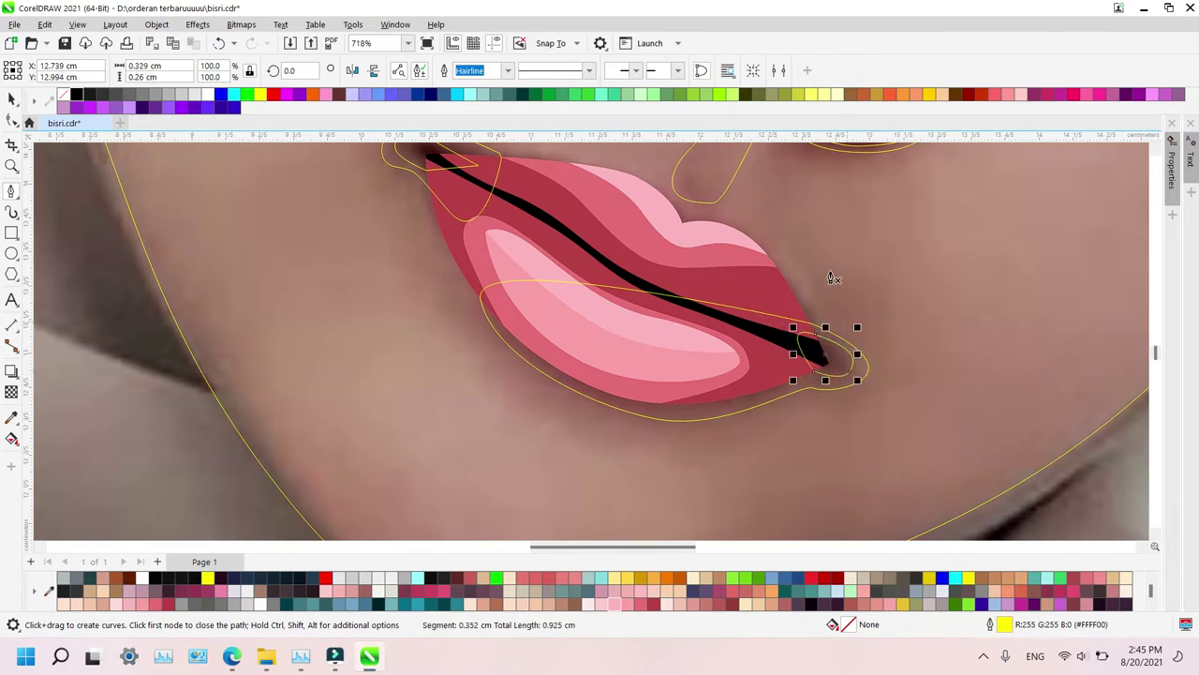
Trace the inner edge of the forehead shading from the left-hand temple across the forehead and down its right-hand side
key("z")
right_click(830, 275)
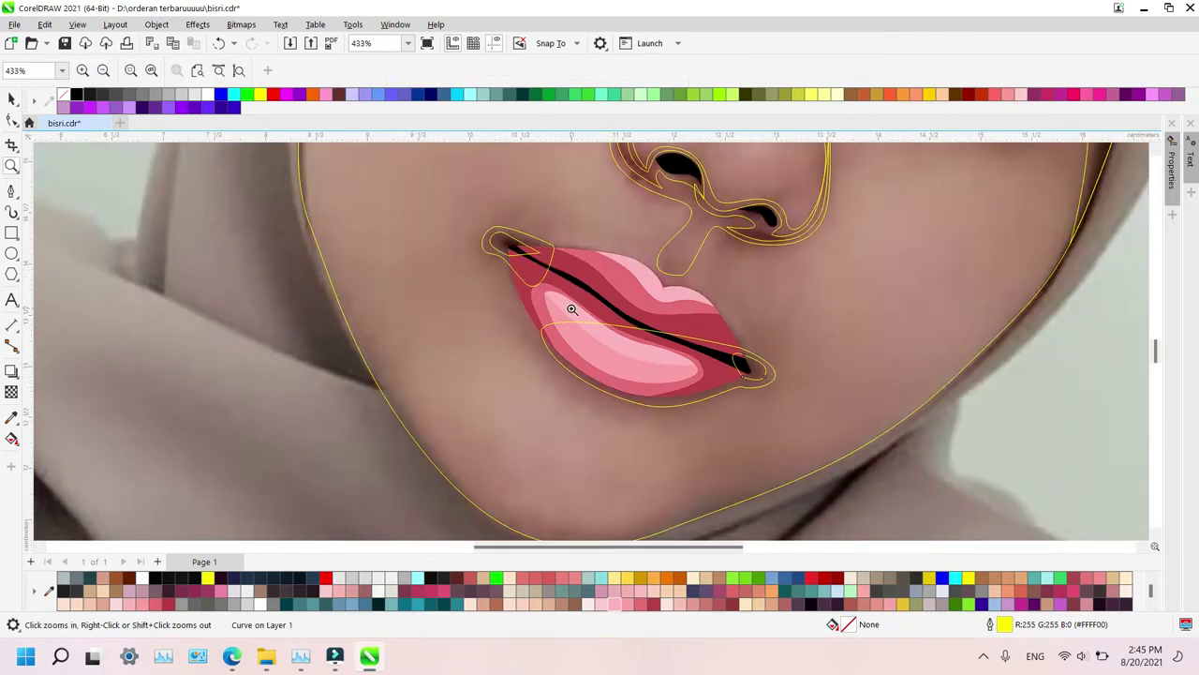
scroll(571, 309, "down", 4)
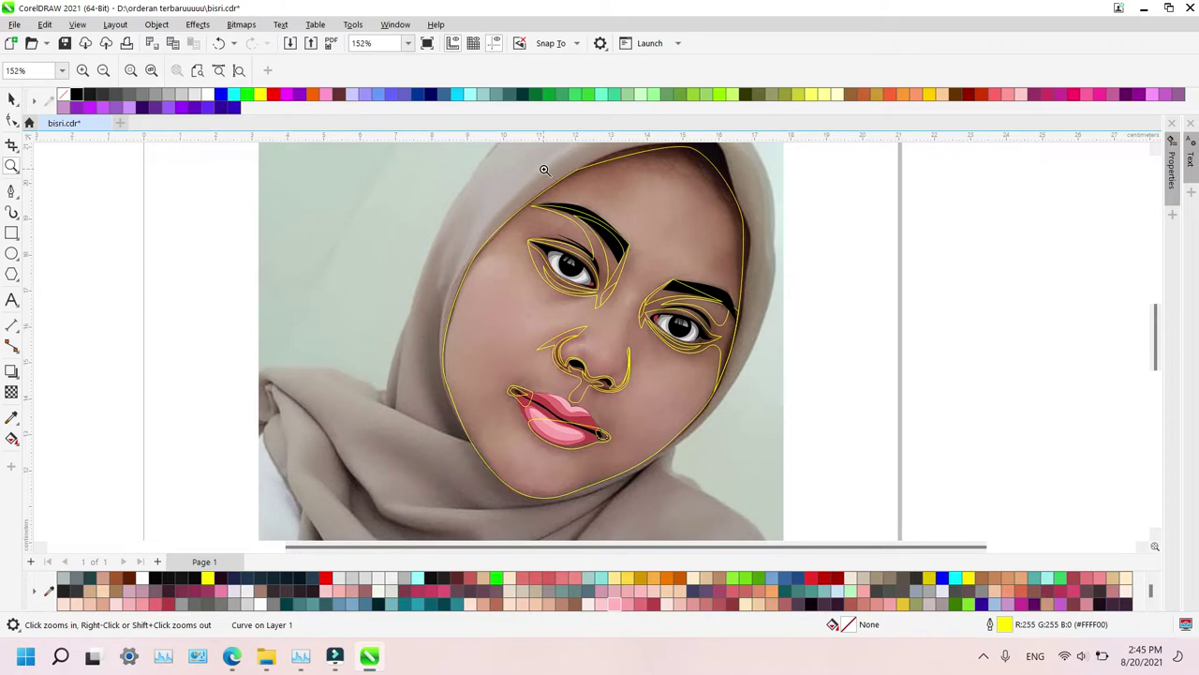
scroll(545, 169, "down", 2)
scroll(603, 245, "up", 3)
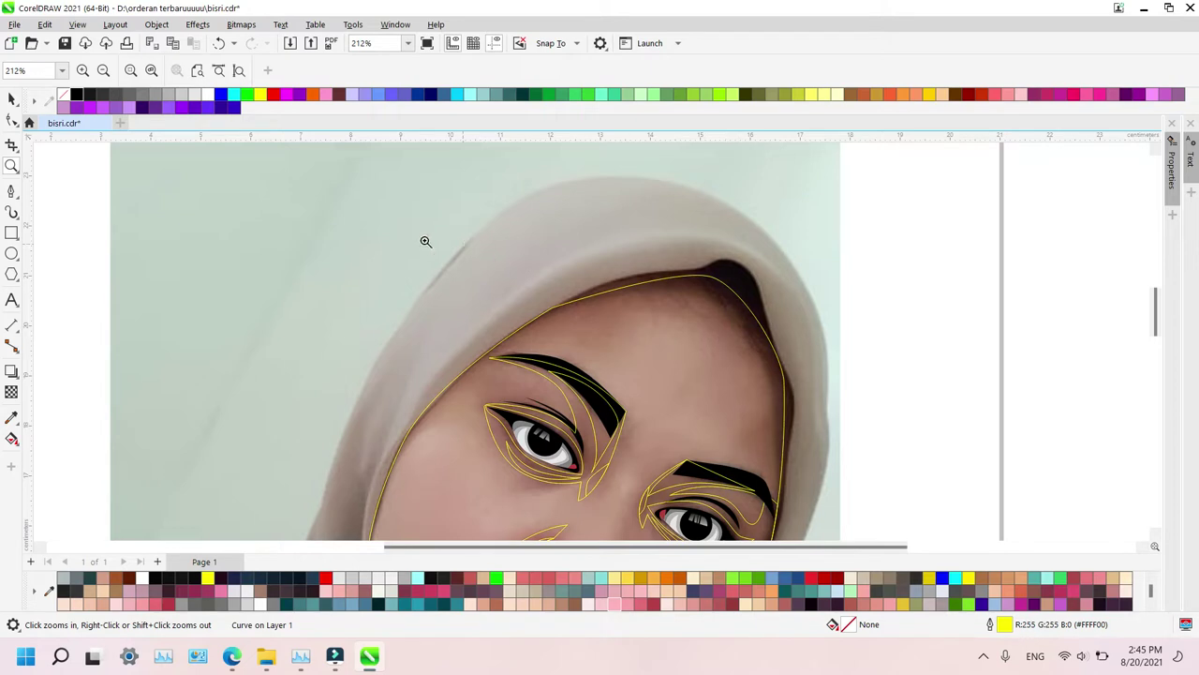
left_click_drag(880, 525, 902, 540)
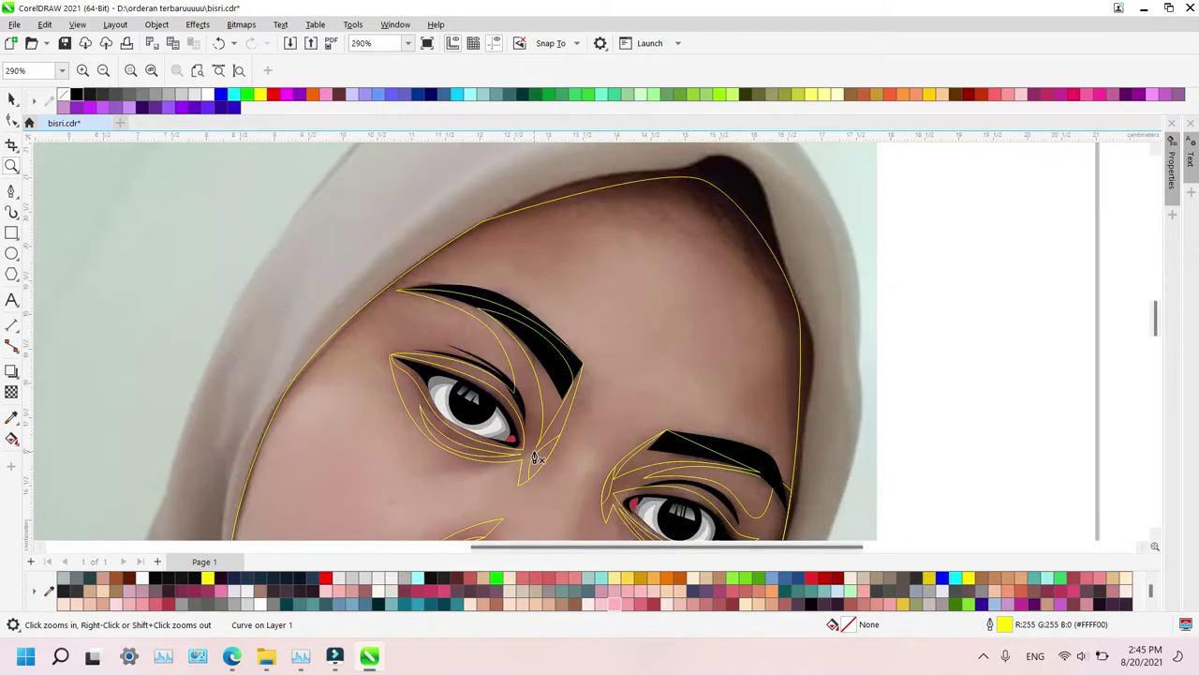
left_click(230, 474)
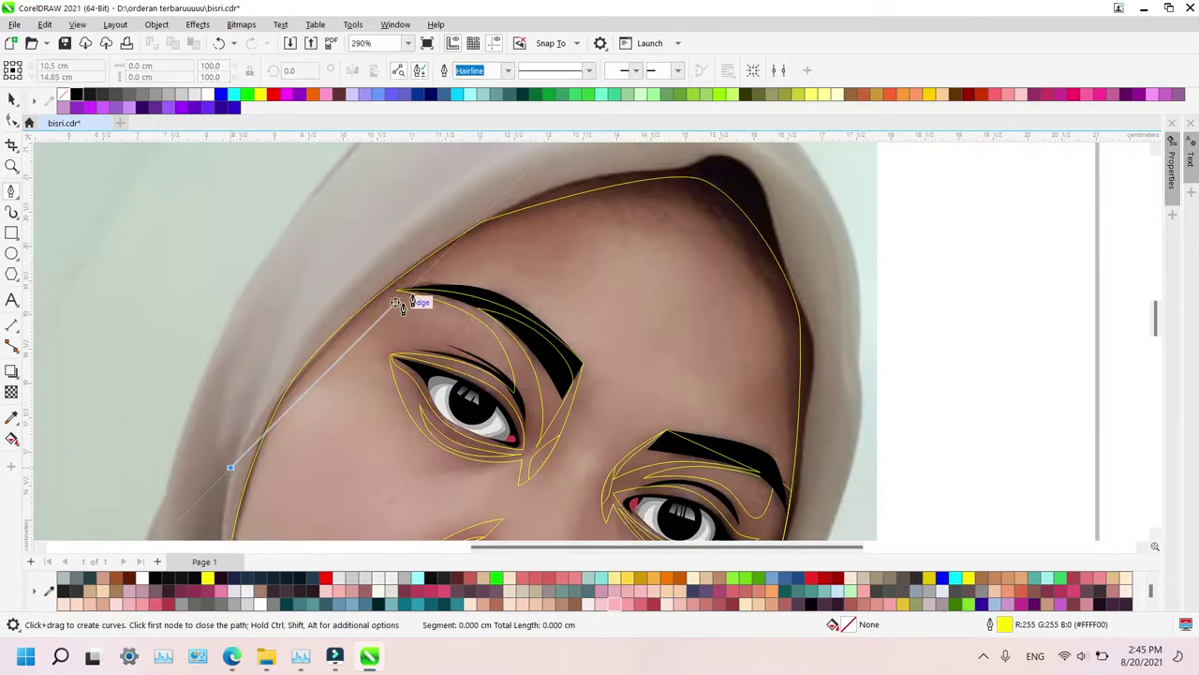
left_click_drag(476, 251, 605, 211)
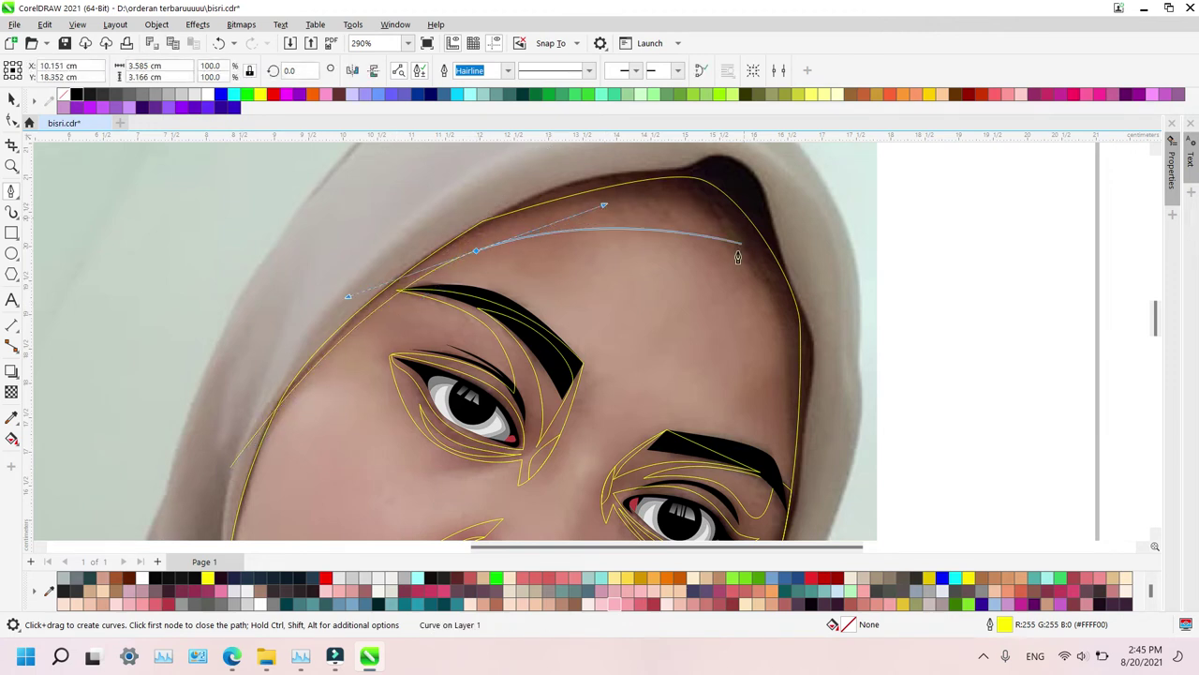
left_click_drag(736, 254, 774, 283)
left_click(776, 367)
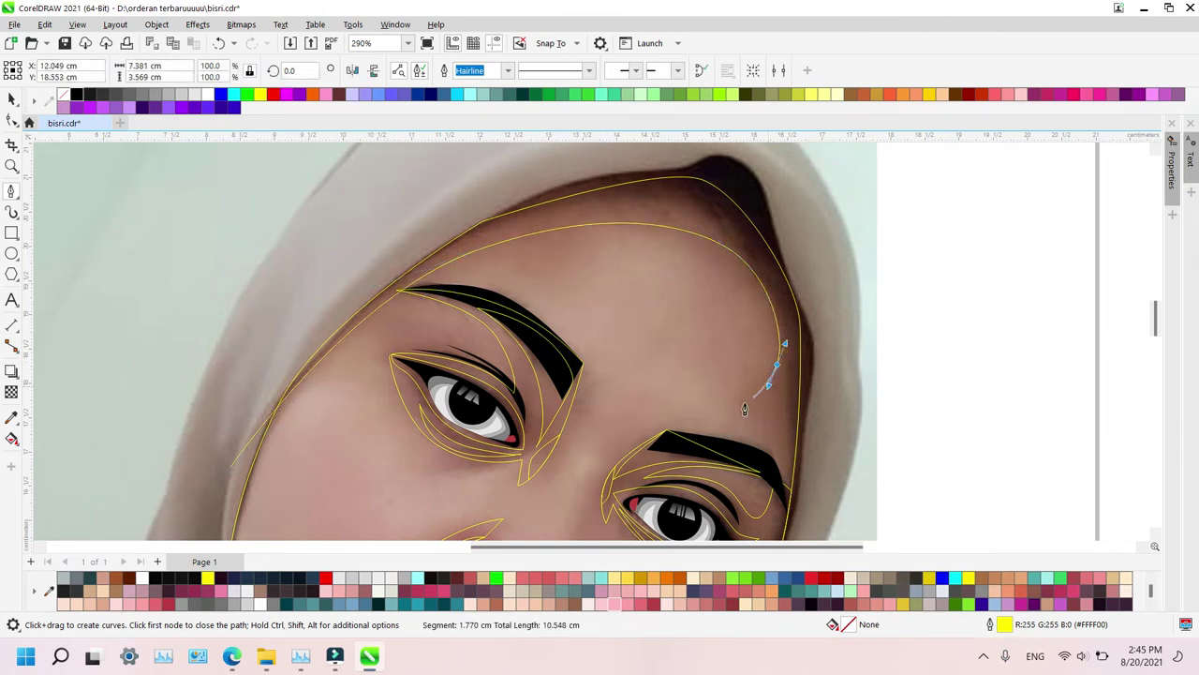
Continue the forehead shading curve inward above the right-hand eyebrow, past its outer end and down beyond the edge of the cheek
left_click_drag(737, 416, 790, 474)
scroll(1059, 353, "down", 1)
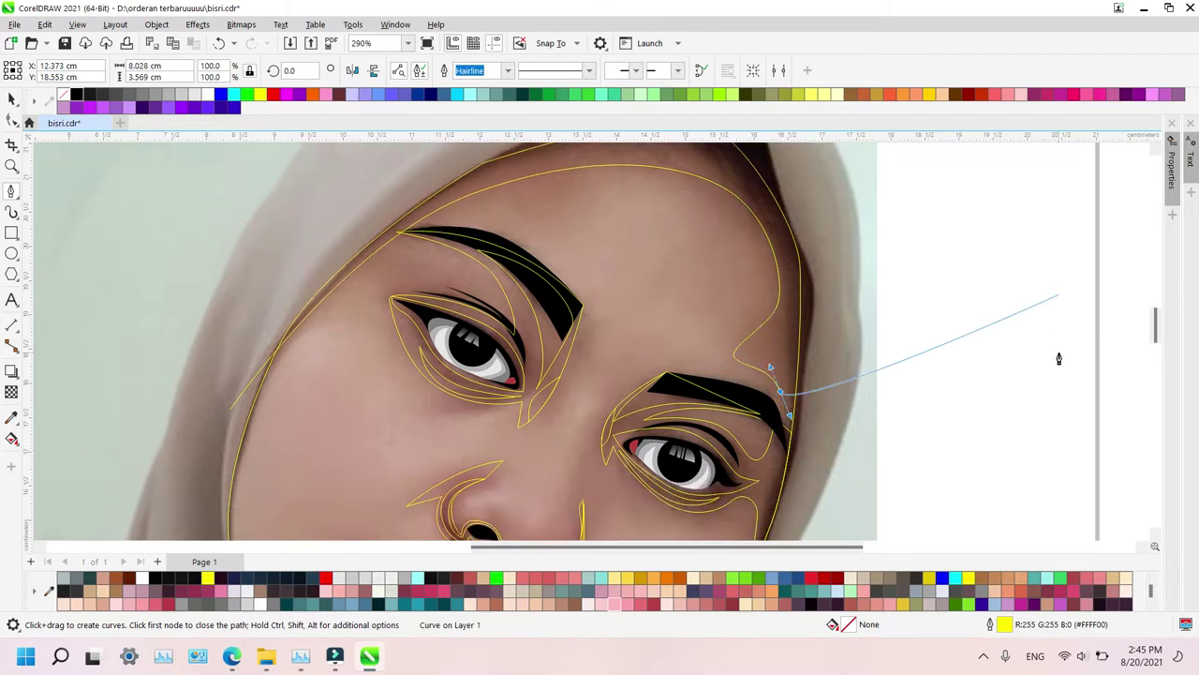
scroll(1059, 359, "down", 3)
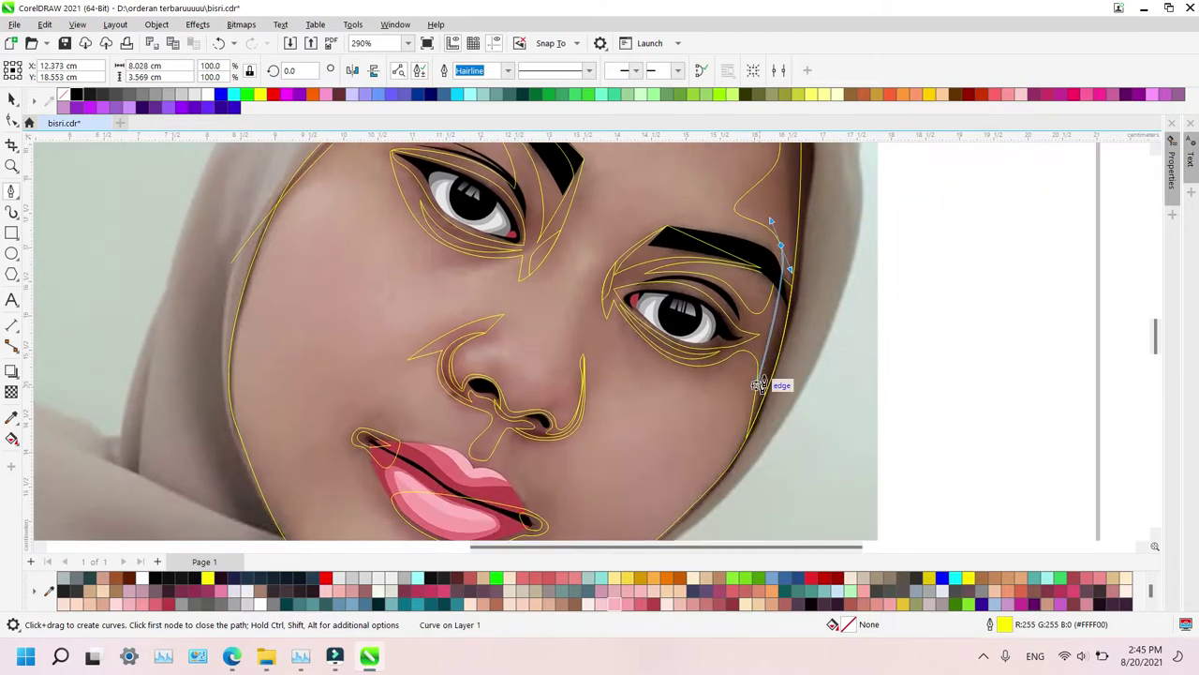
left_click(757, 498)
Try to close the forehead shading with straight segments running outside the face and over the head covering back to the temple
key("F3")
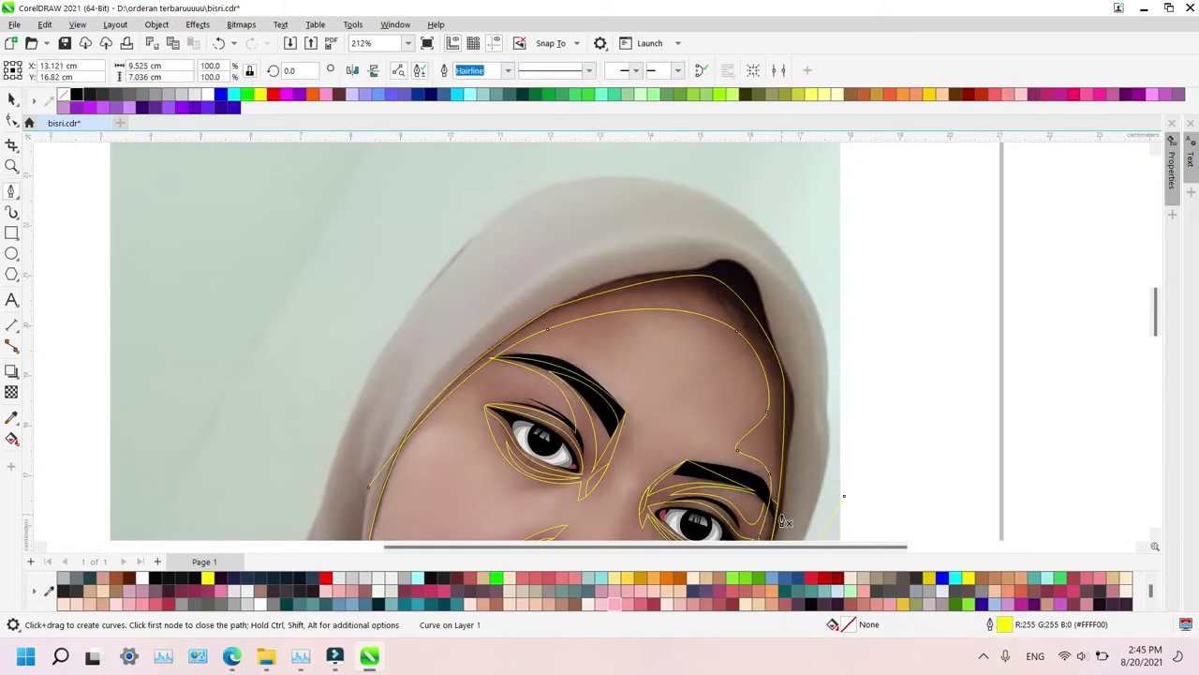
left_click(846, 497)
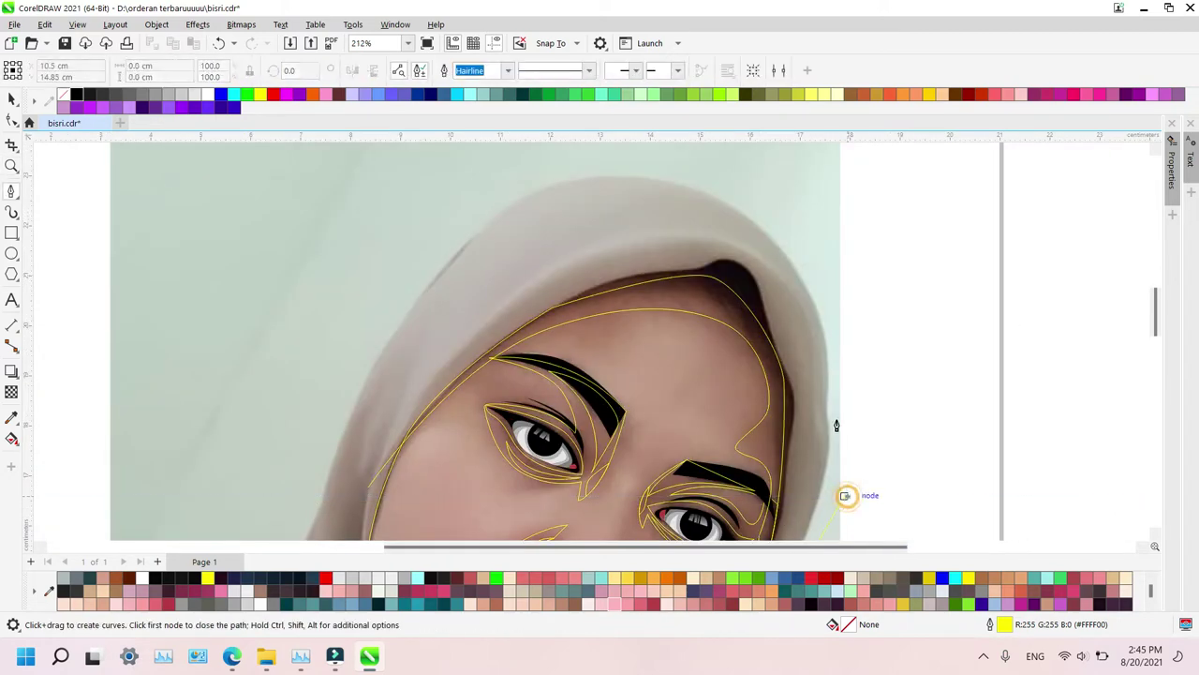
left_click(800, 246)
left_click(454, 230)
left_click(305, 462)
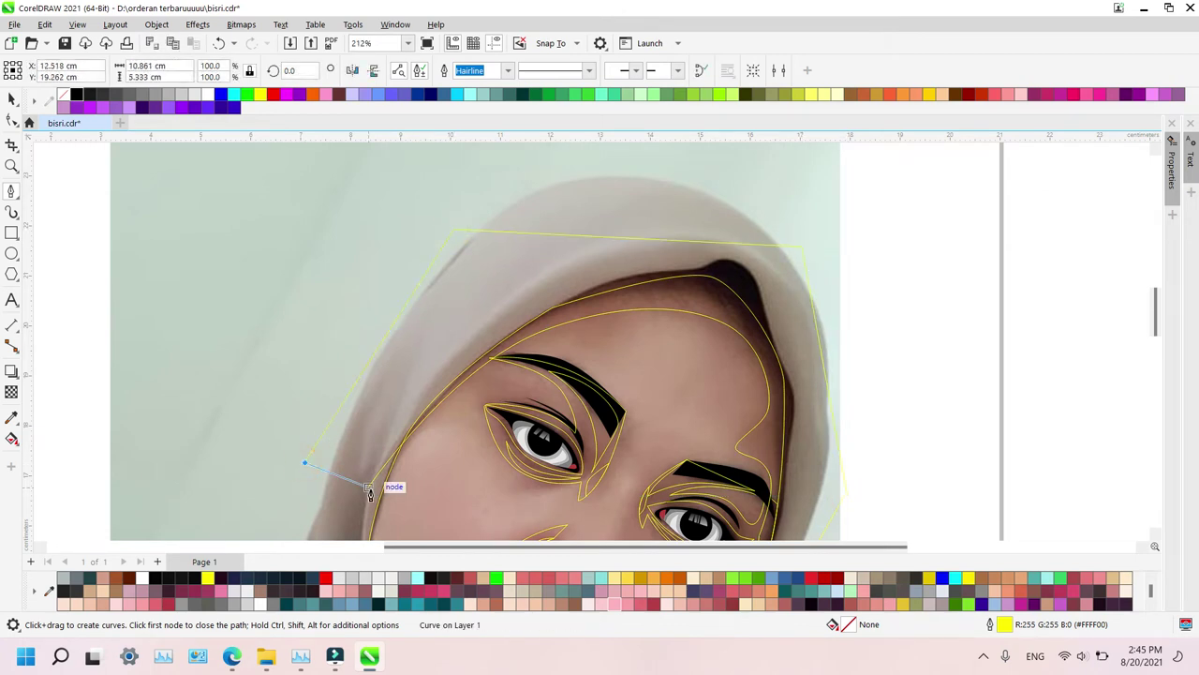
left_click(367, 486)
Try to intersect the outer shading outline with the face outline
key("space")
left_click(687, 360)
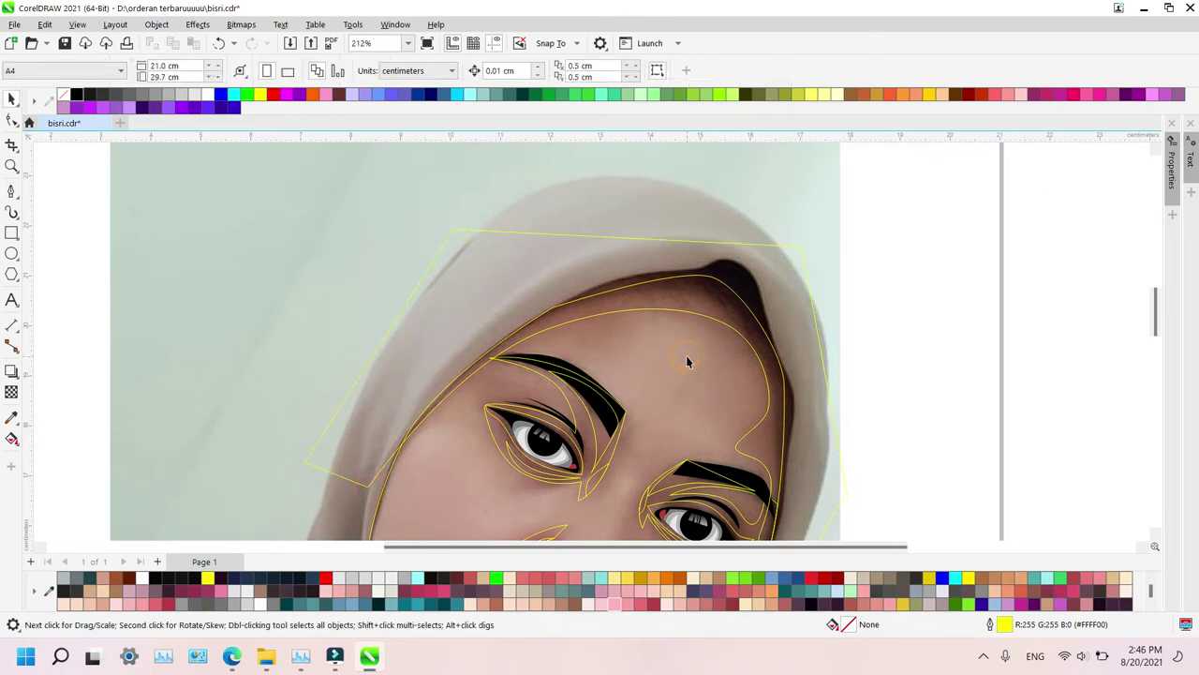
left_click(454, 284)
left_click(446, 461)
left_click(410, 359)
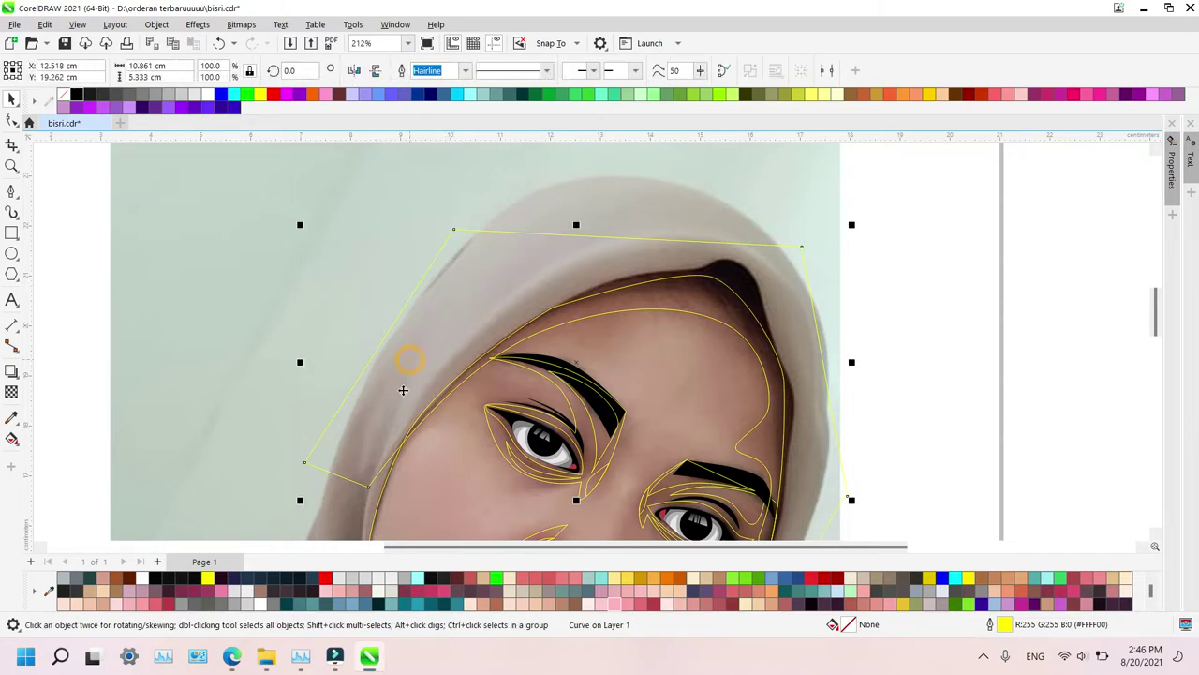
left_click(391, 475, "shift")
key("i")
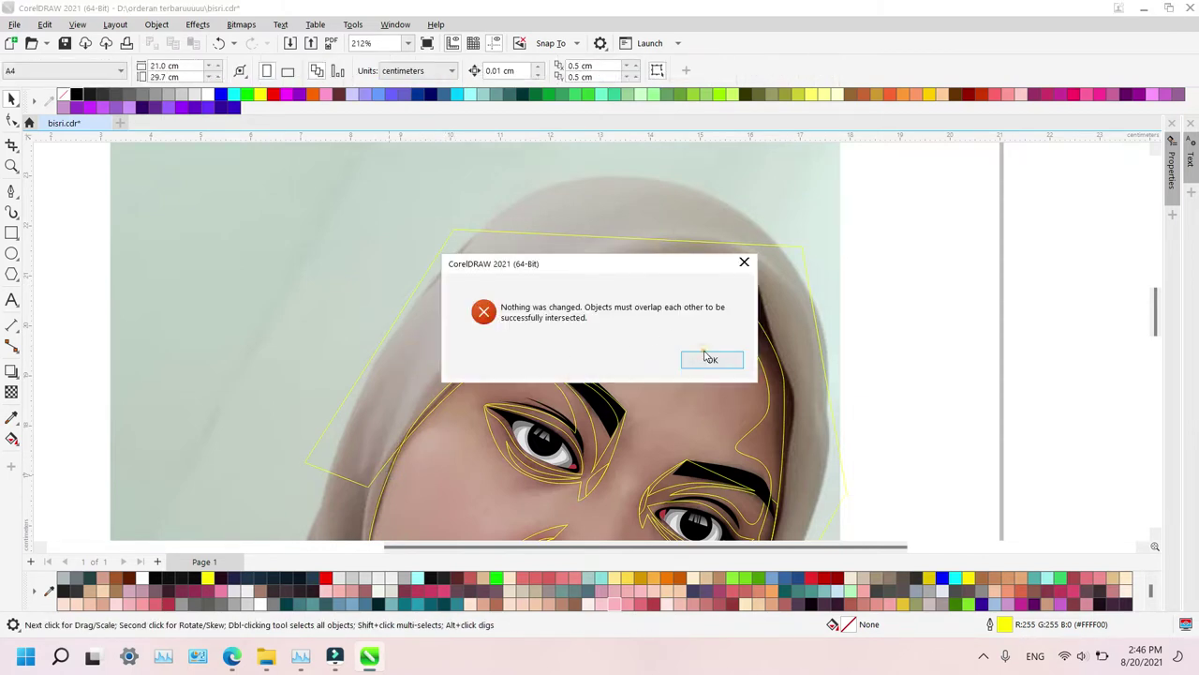
left_click(712, 361)
Move the detached outer outline aside and undo back to the open forehead shading curve
left_click(421, 476)
left_click_drag(422, 476, 681, 395)
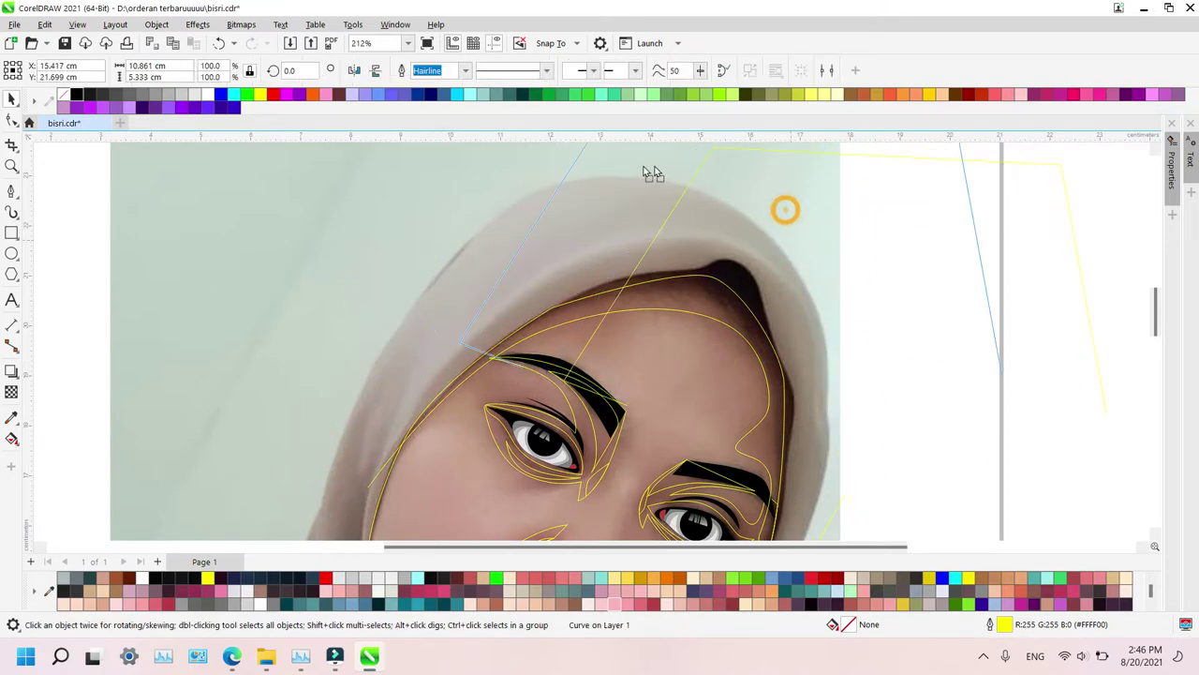
left_click_drag(785, 209, 463, 179)
key("ctrl+z")
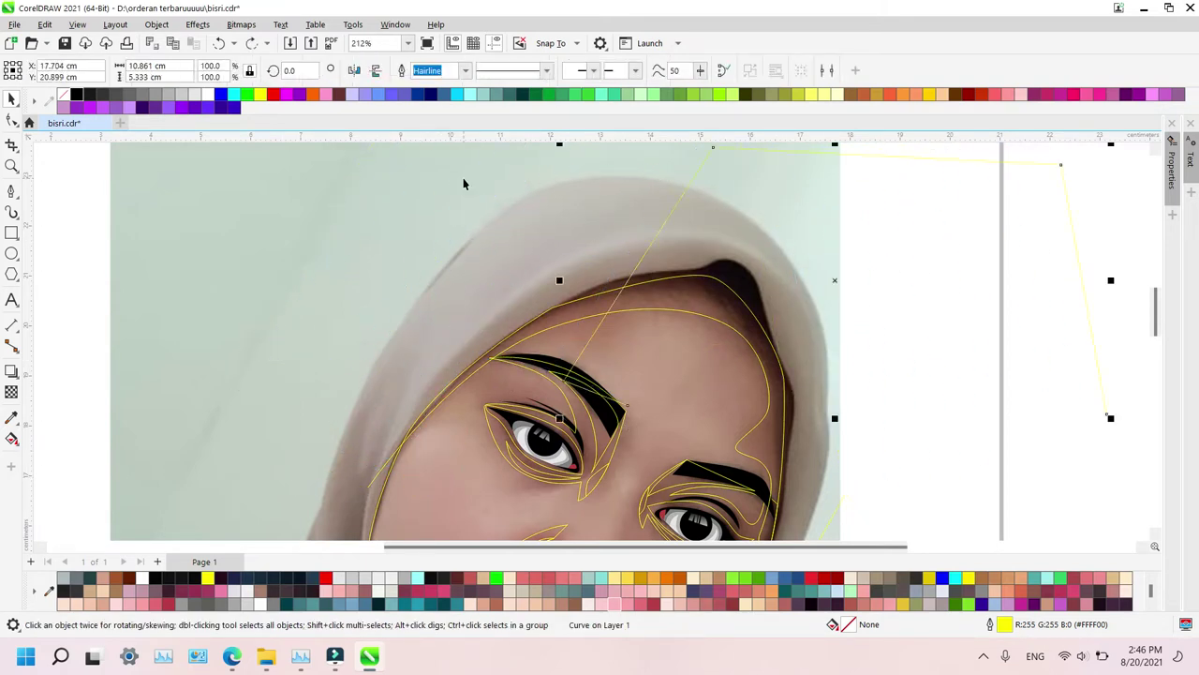
key("ctrl+z")
key("ctrl+z")
key("ctrl+z")
key("ctrl+z")
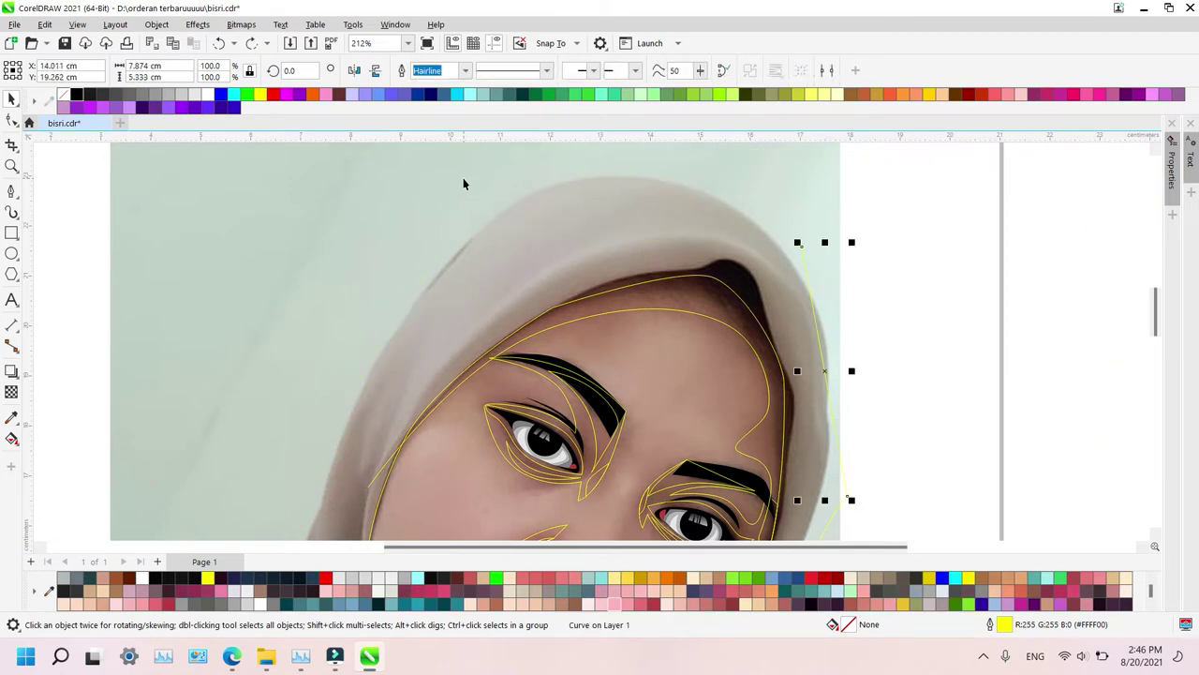
Continue the forehead shading curve from its open lower end around the outside of the face and close it at the left-hand temple
scroll(653, 307, "down", 5)
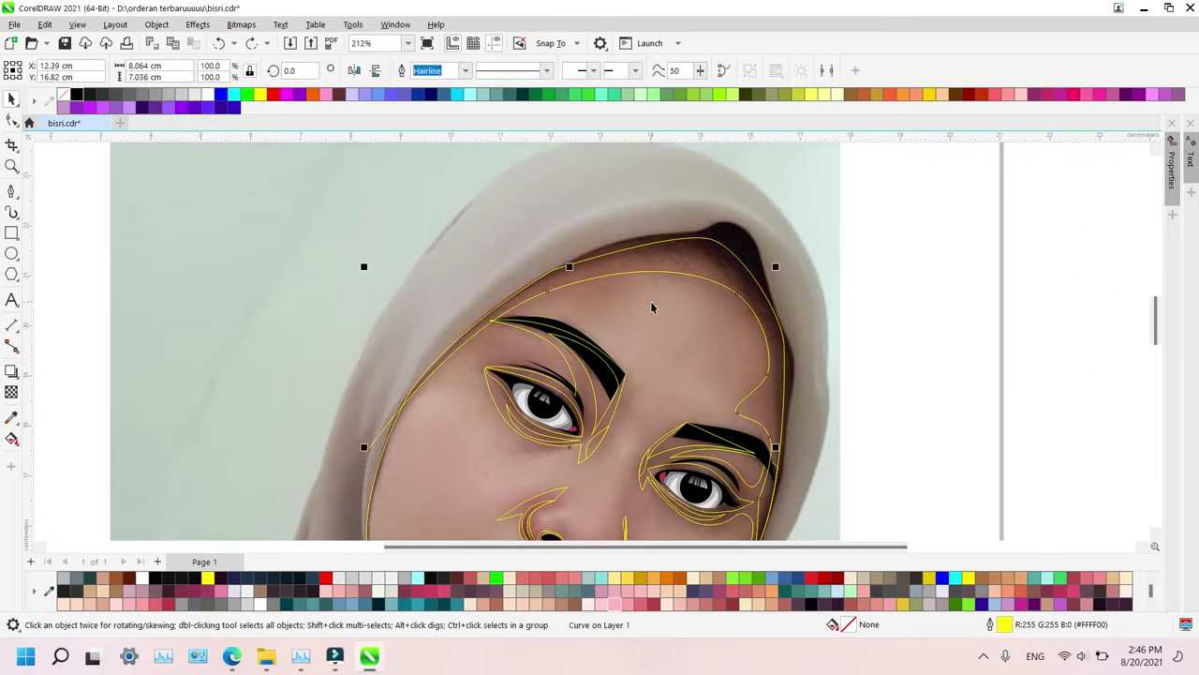
key("space")
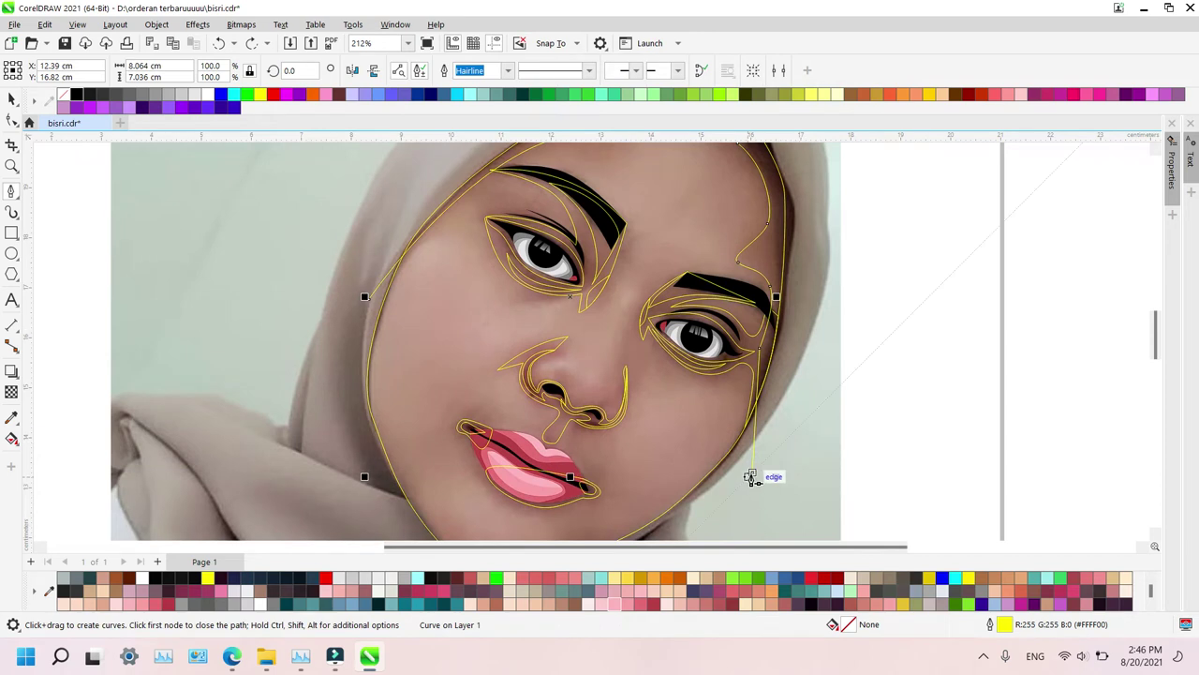
left_click(753, 470)
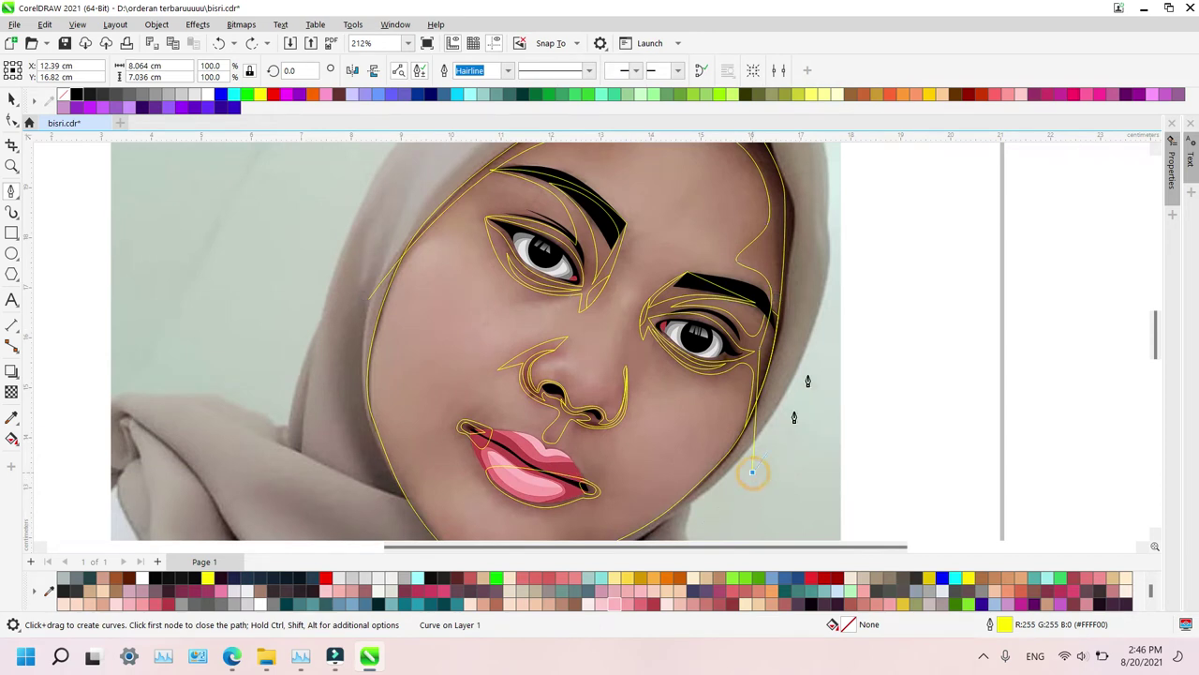
left_click(818, 174)
scroll(1159, 341, "up", 3)
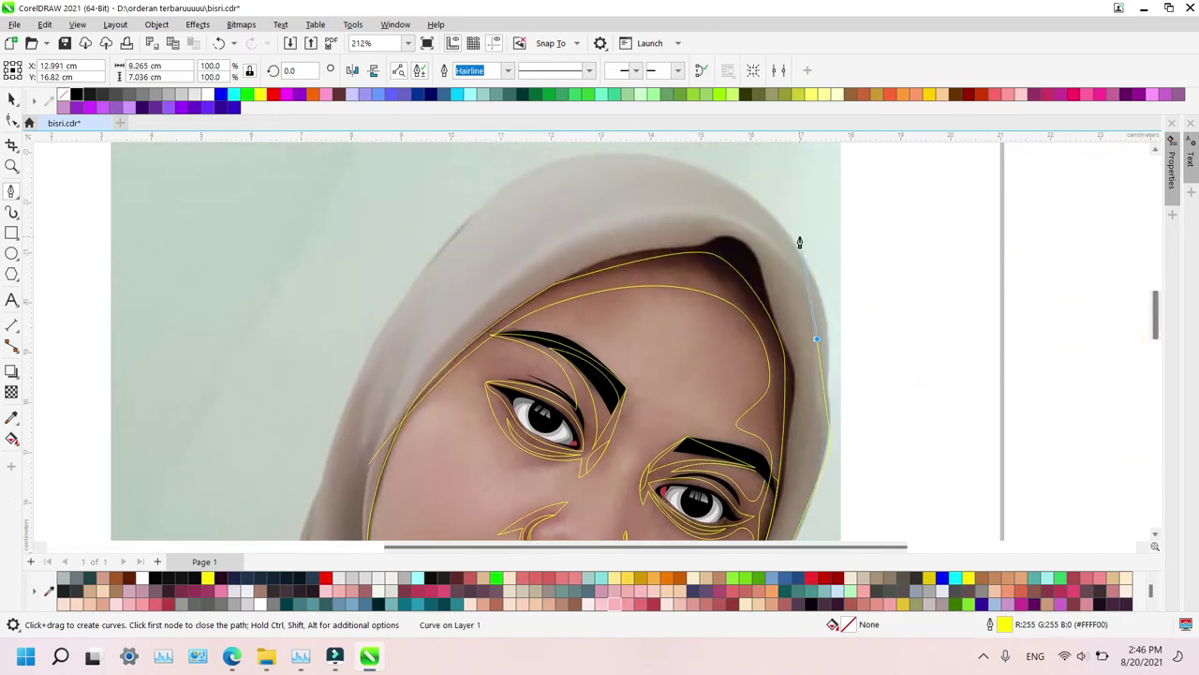
left_click(761, 217)
left_click(402, 245)
left_click(322, 436)
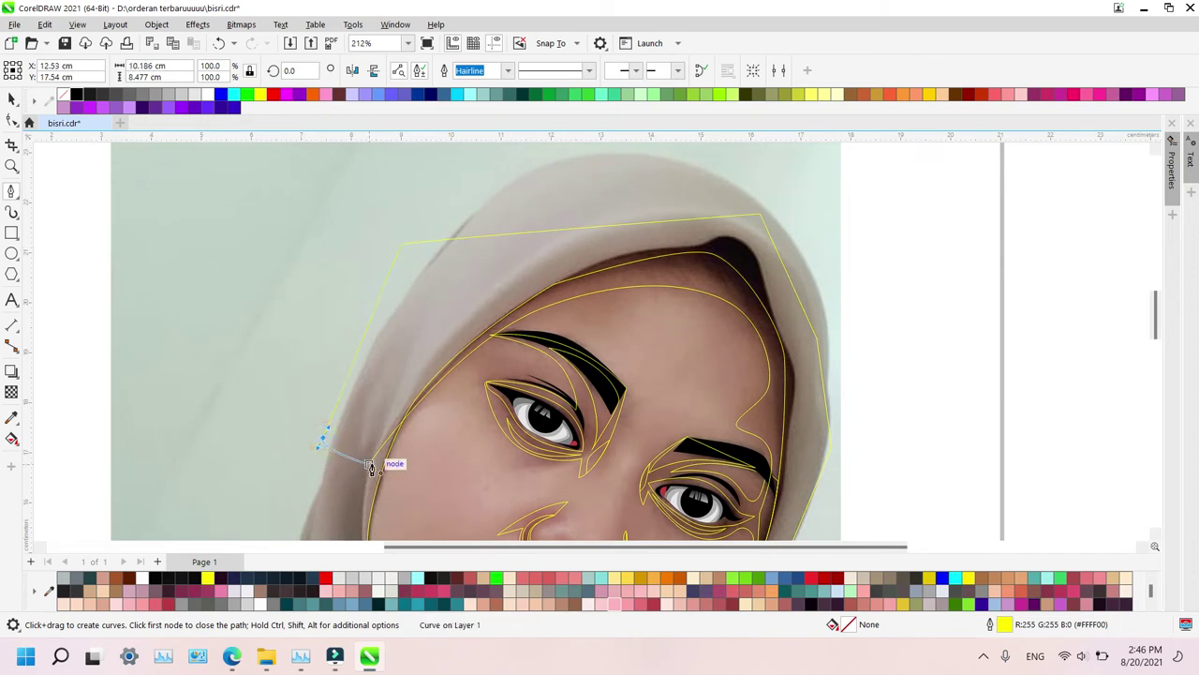
double_click(368, 463)
Intersect the closed forehead shading shape with the face outline and delete the original shape extending outside the face
key("space")
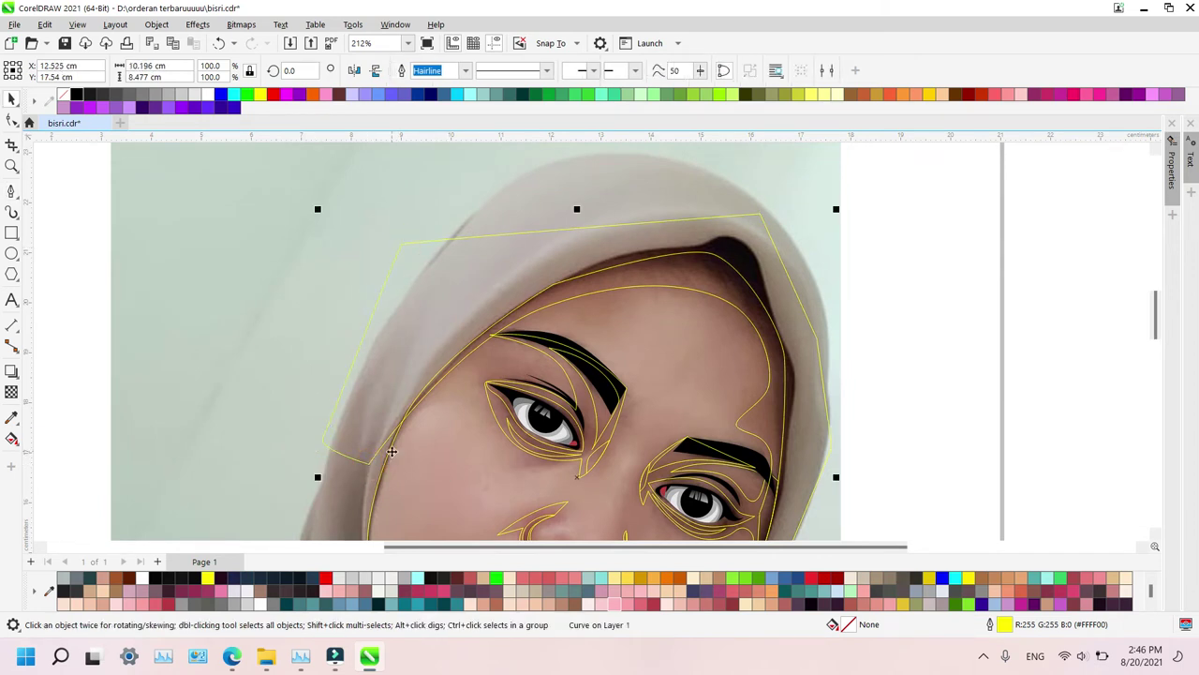
left_click(450, 394)
left_click(440, 315)
key("Delete")
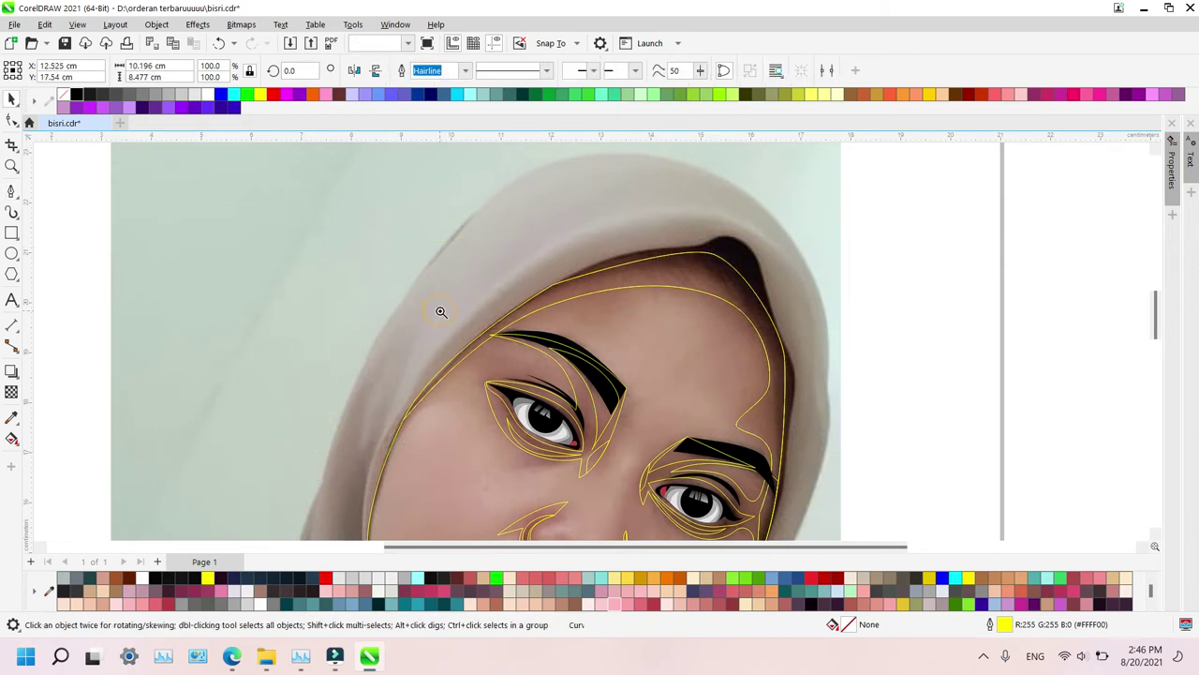
Draw a second forehead shading curve from the left-hand temple, between the existing curve and the hairline, down the right-hand side of the face
key("z")
right_click(440, 312)
left_click_drag(616, 231, 711, 363)
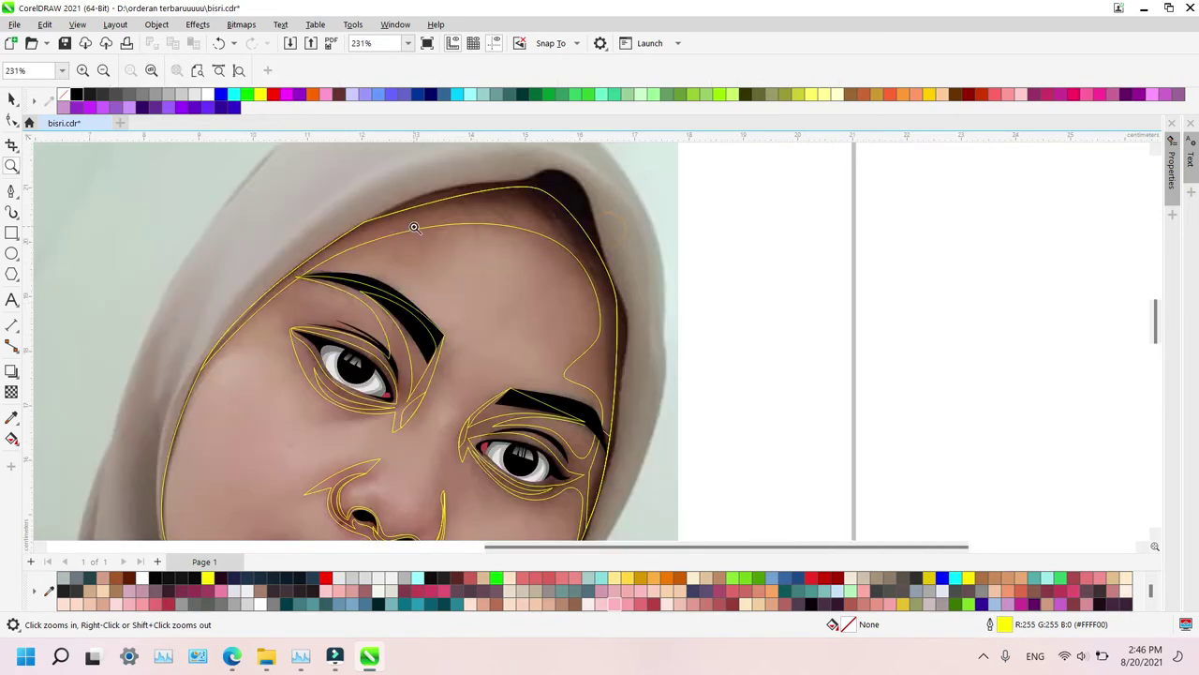
left_click_drag(151, 176, 766, 464)
key("p")
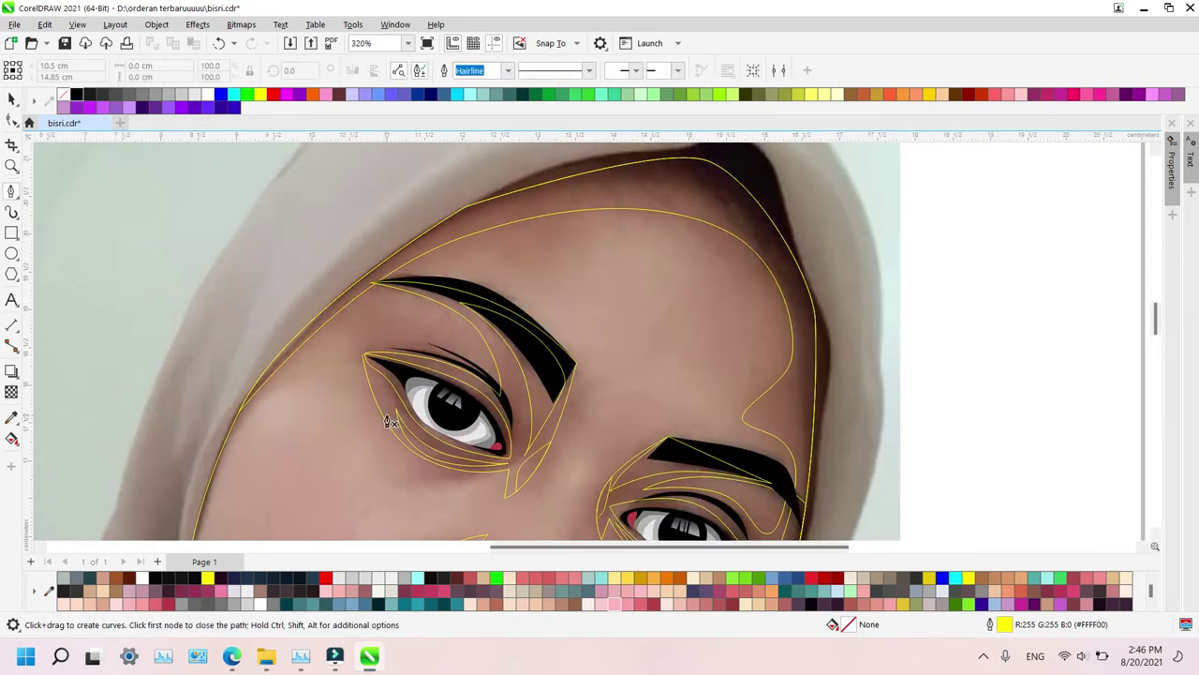
left_click(204, 457)
left_click_drag(447, 233, 476, 226)
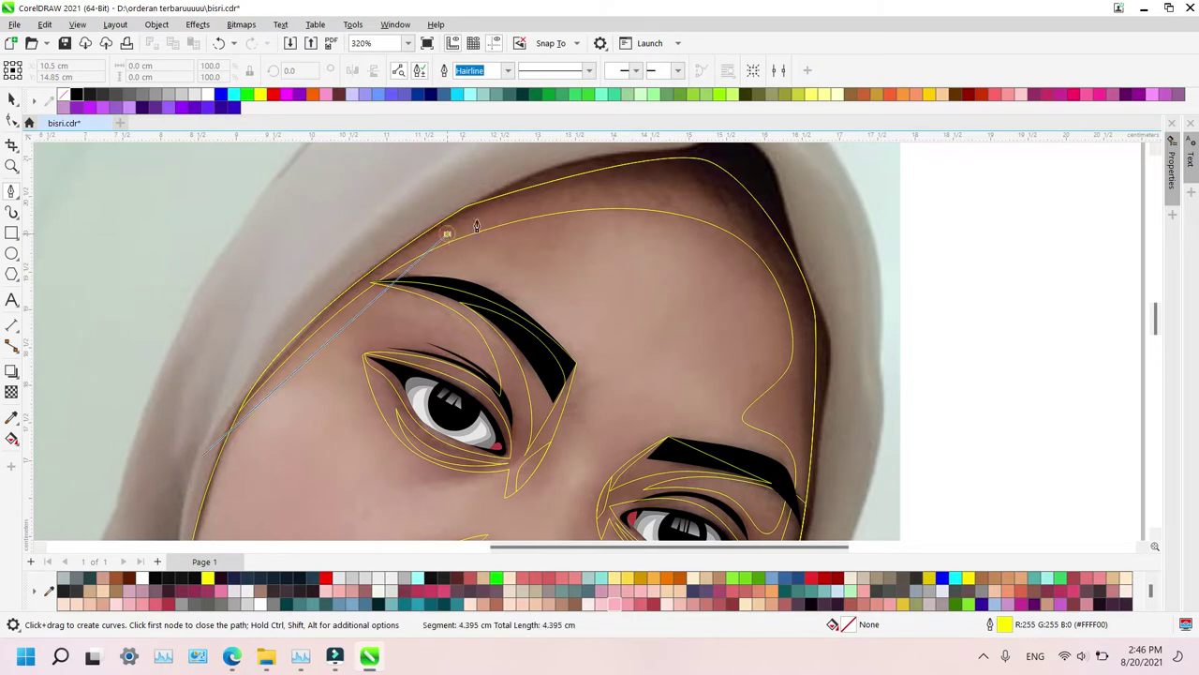
left_click_drag(718, 198, 759, 211)
left_click_drag(806, 350, 806, 408)
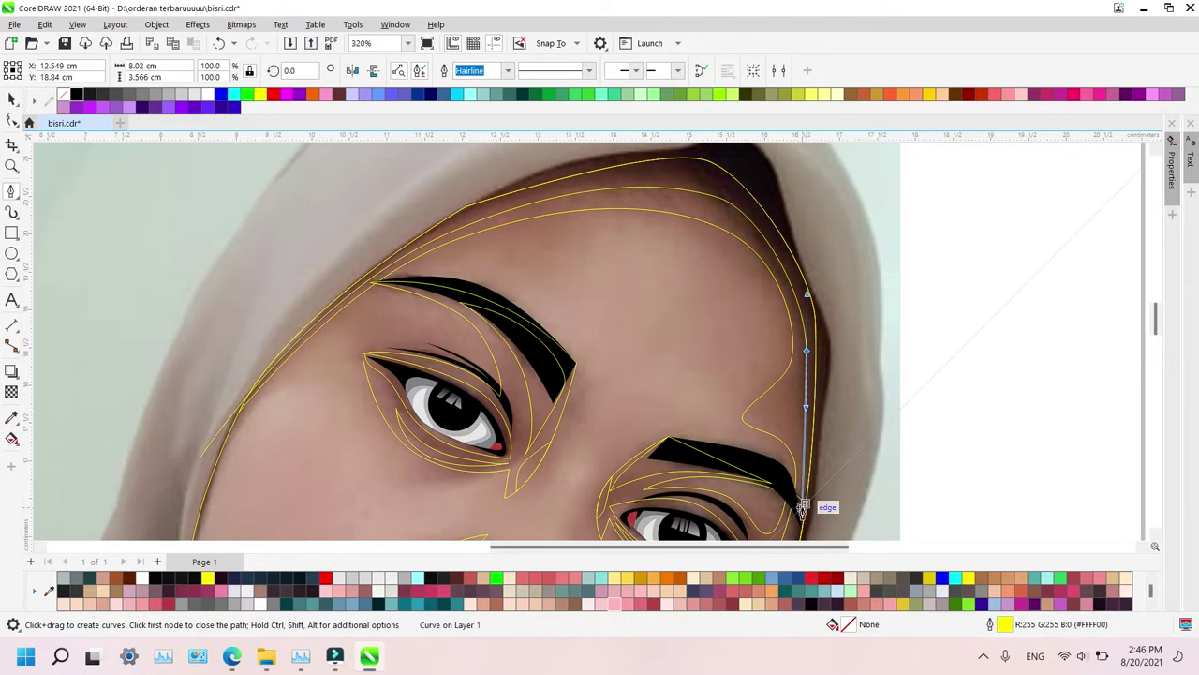
left_click(803, 507)
scroll(969, 402, "down", 4)
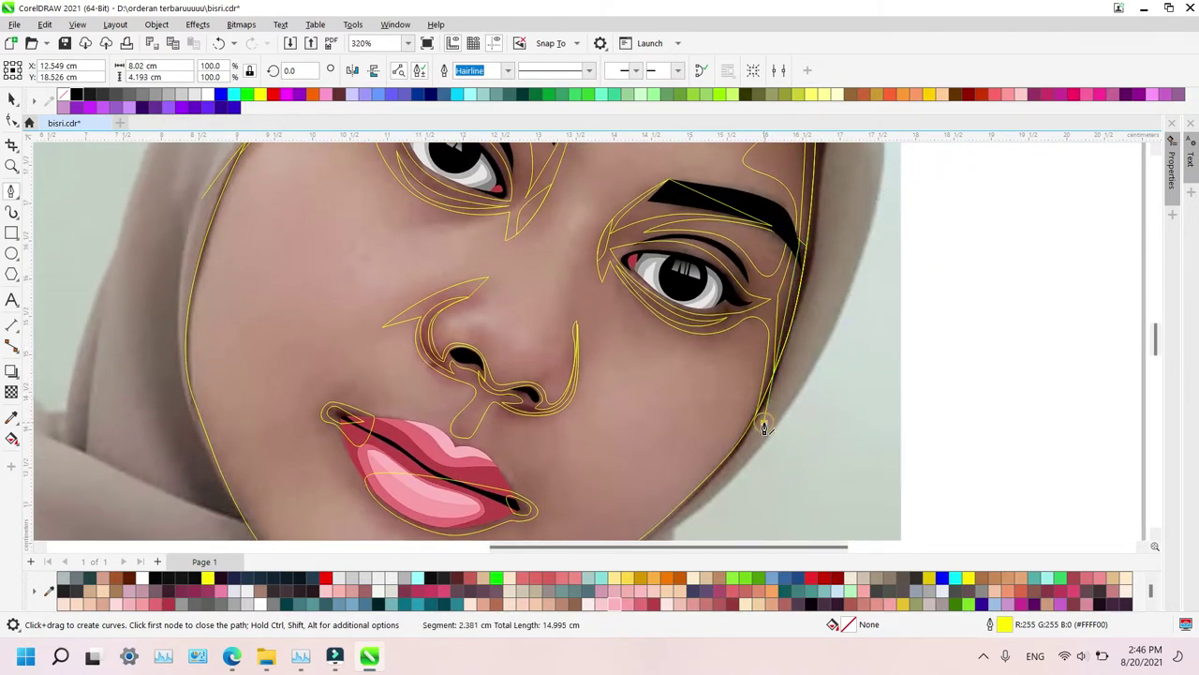
Close the second forehead shading curve around the outside of the face and trim it to the face outline with Intersect
key("z")
right_click(882, 207)
key("p")
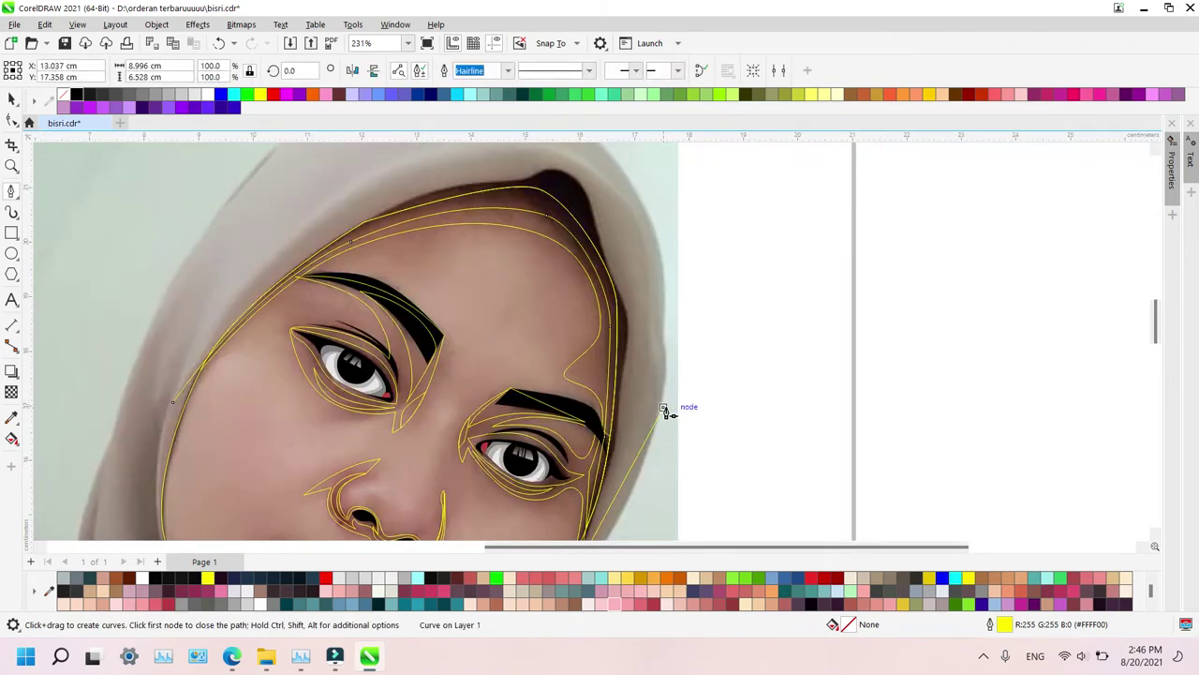
left_click(663, 411)
left_click(624, 224)
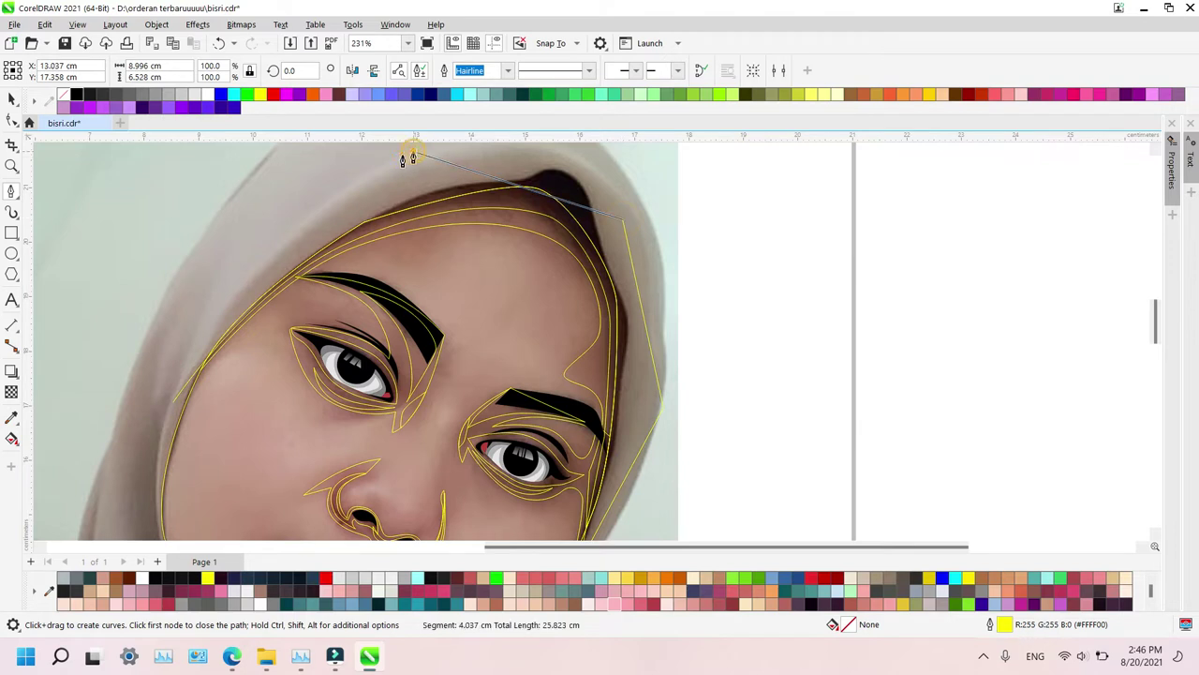
left_click_drag(413, 148, 324, 190)
left_click(178, 351)
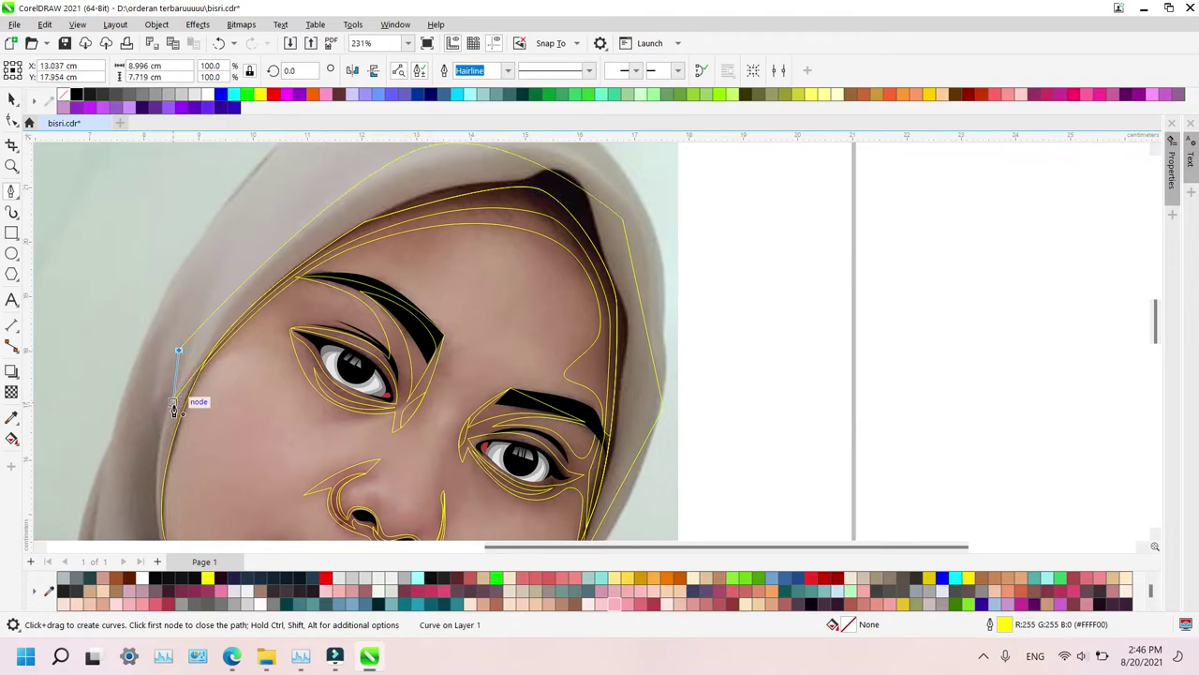
left_click(173, 405)
key("space")
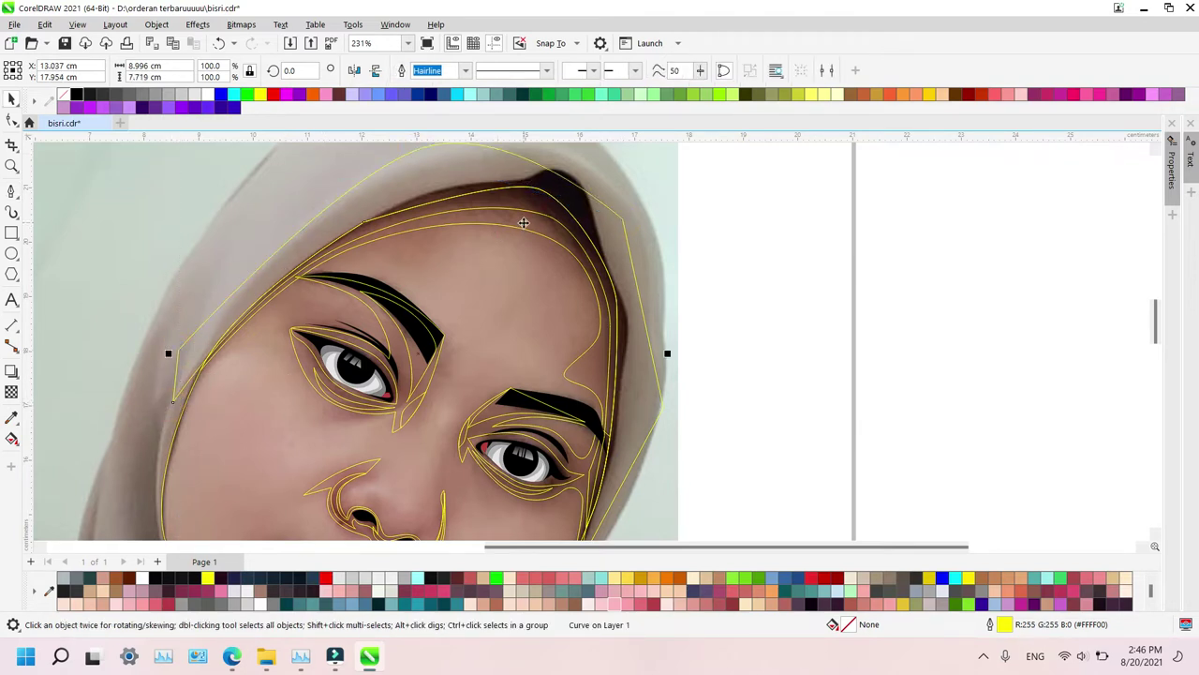
key("Delete")
Draw a closed shading shape about 3.2 by 4.1 cm over the left-hand jaw edge, extending outside the face onto the scarf
key("z")
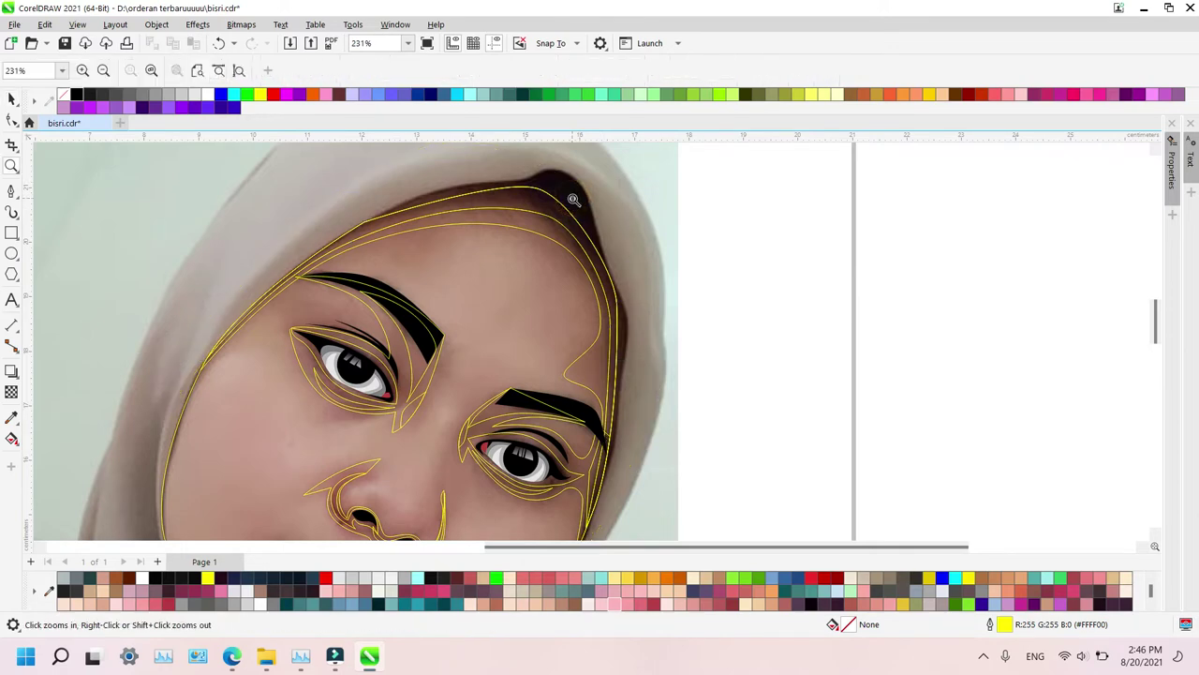
right_click(573, 199)
mouse_move(491, 258)
left_mouse_down()
mouse_move(681, 473)
mouse_move(742, 476)
left_mouse_up()
key("p")
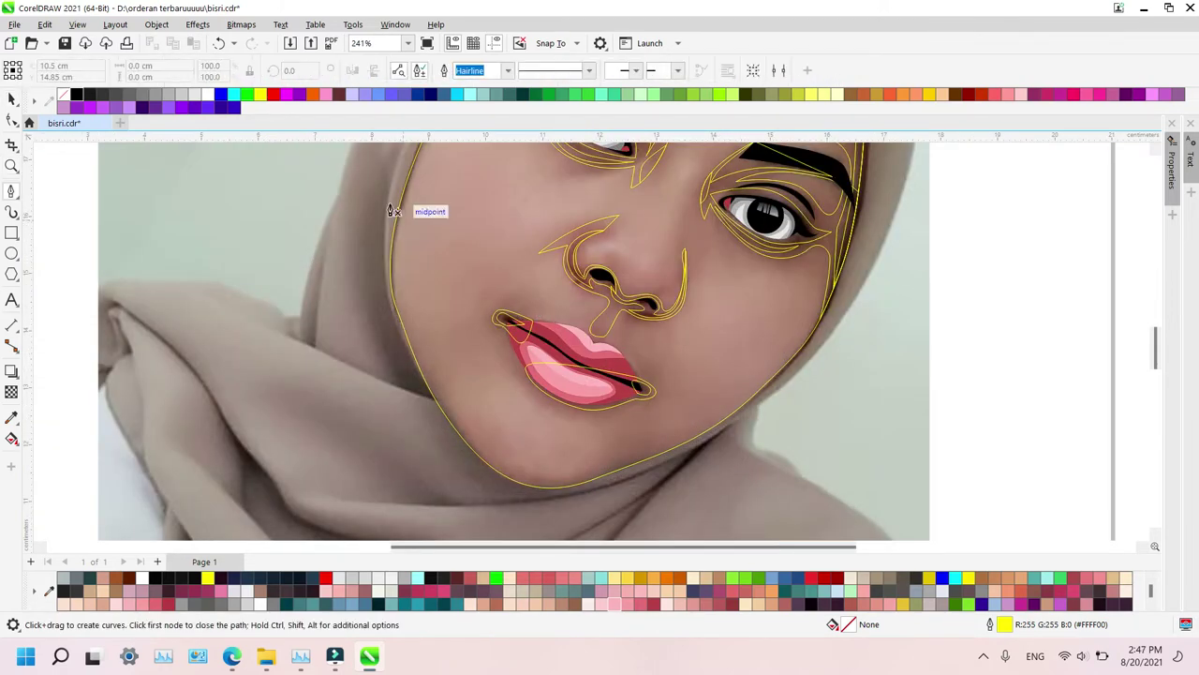
left_click(354, 266)
left_click_drag(431, 358, 455, 379)
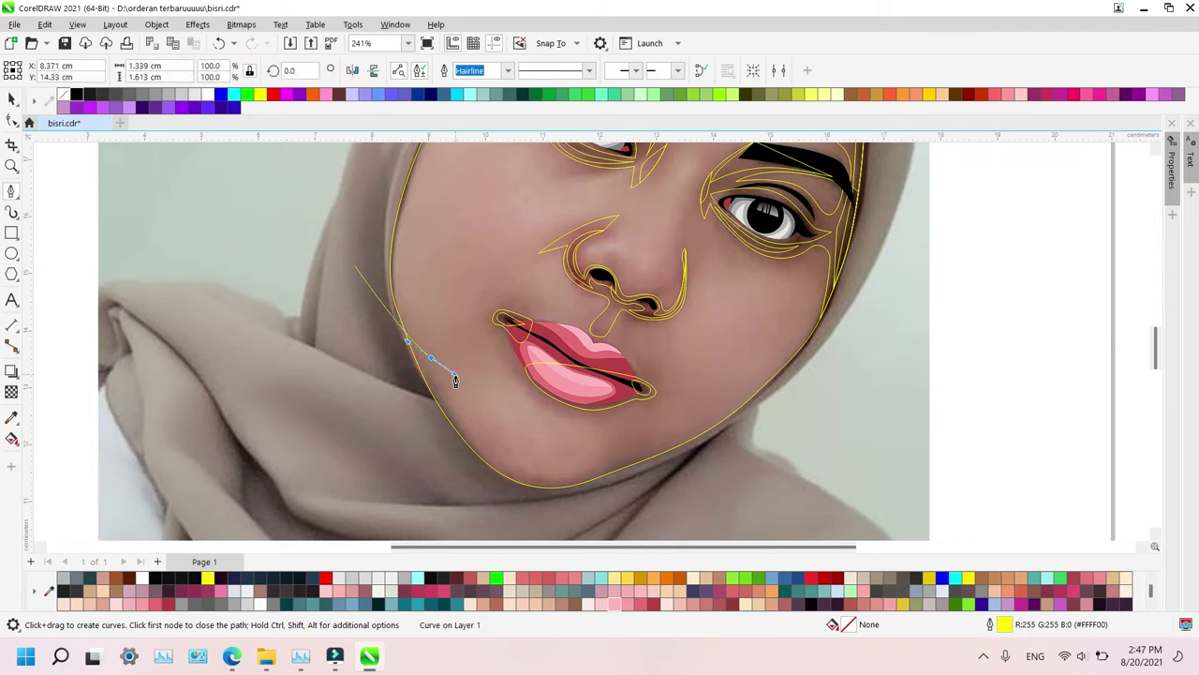
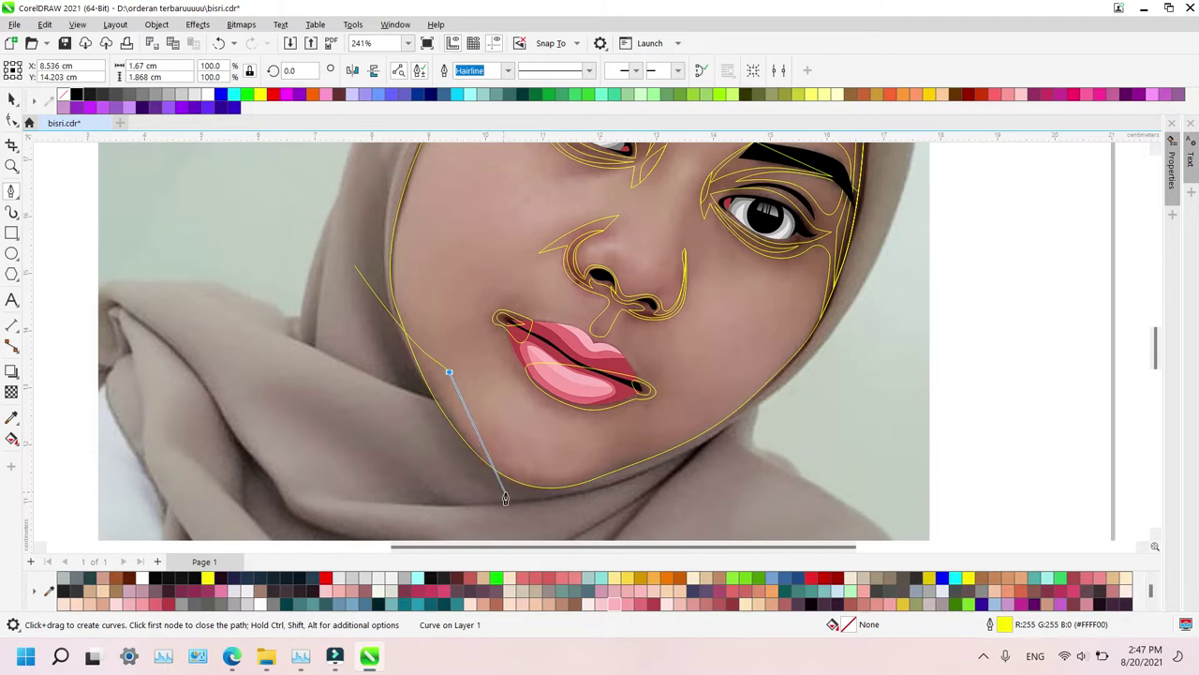
left_click_drag(504, 490, 553, 491)
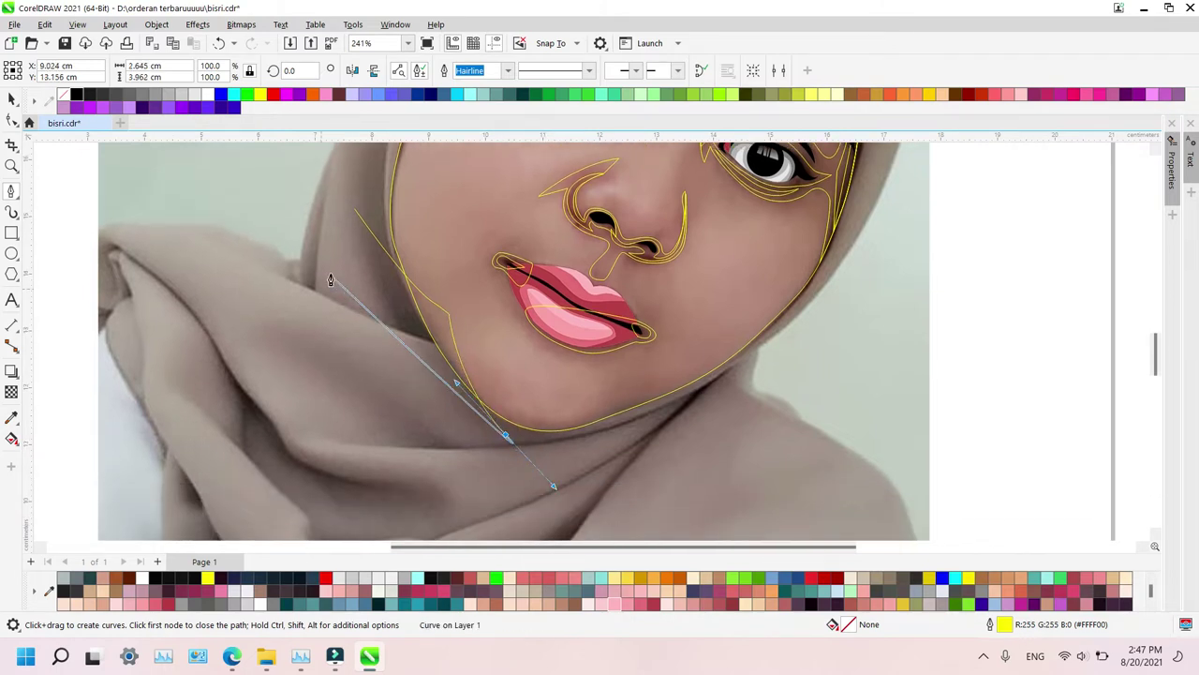
left_click(354, 211)
Intersect the left-hand jaw shading shape with the face outline and delete the original shape extending outside the face
key("space")
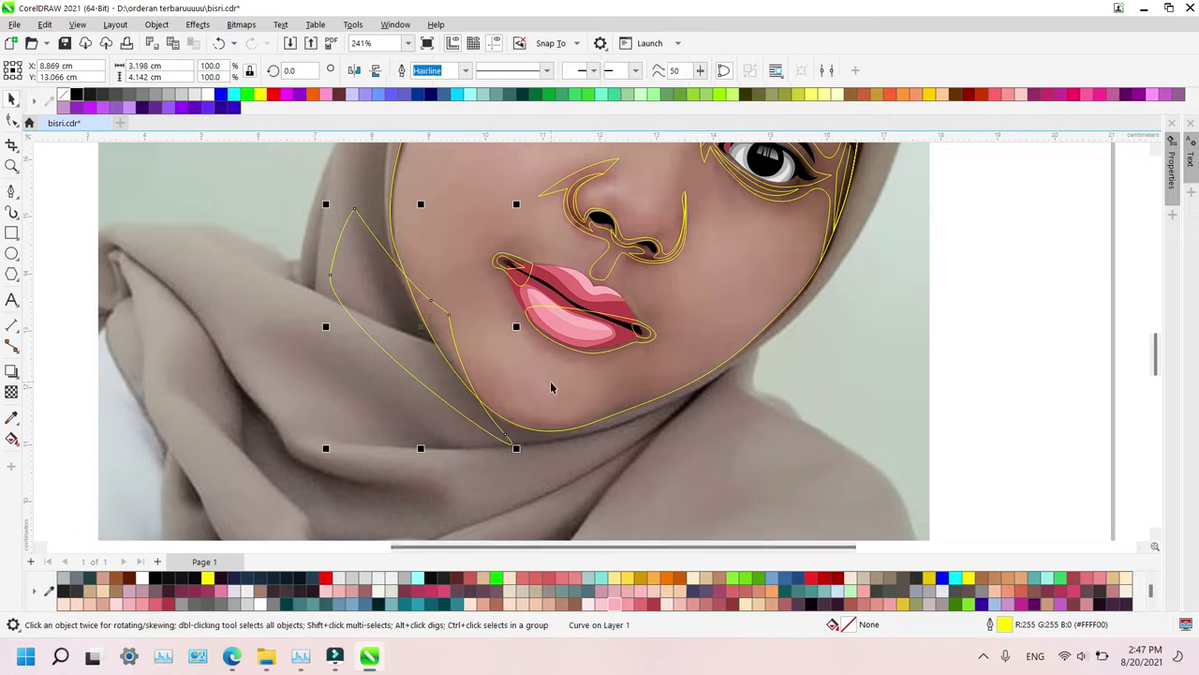
left_click(551, 384, "shift")
key("alt+i")
left_click(375, 298)
key("Delete")
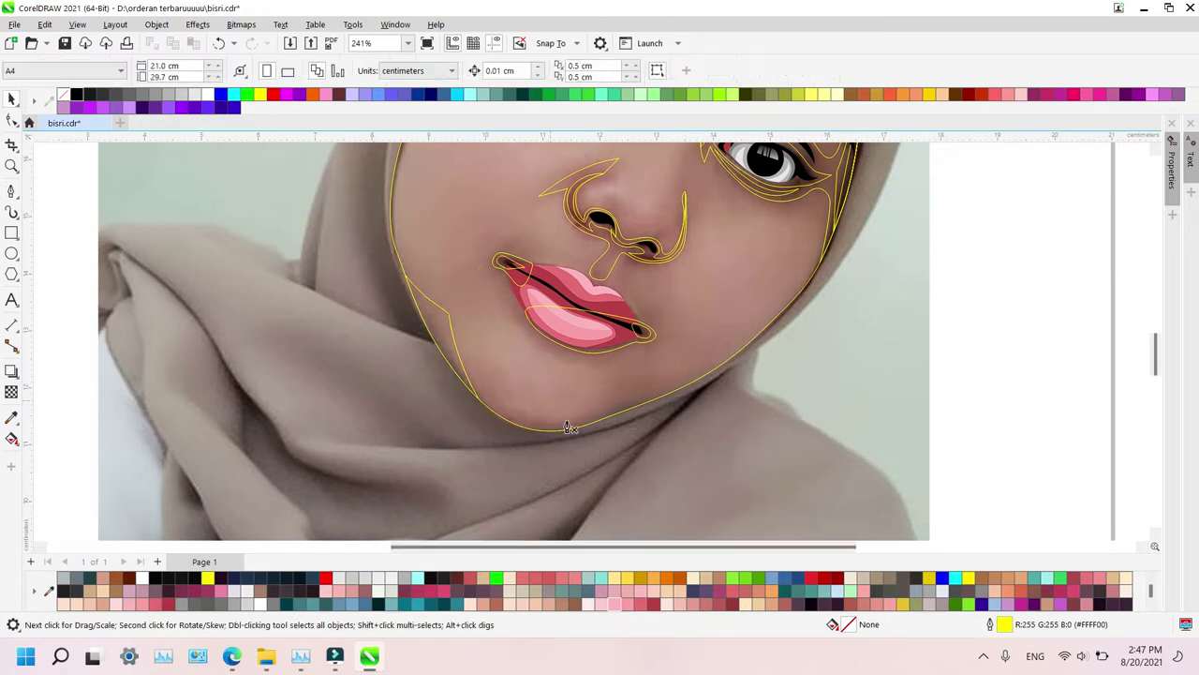
Draw a closed shading shape about 4.1 by 1.9 cm over the jaw edge right of the chin, extending below the face
key("space")
left_click(525, 439)
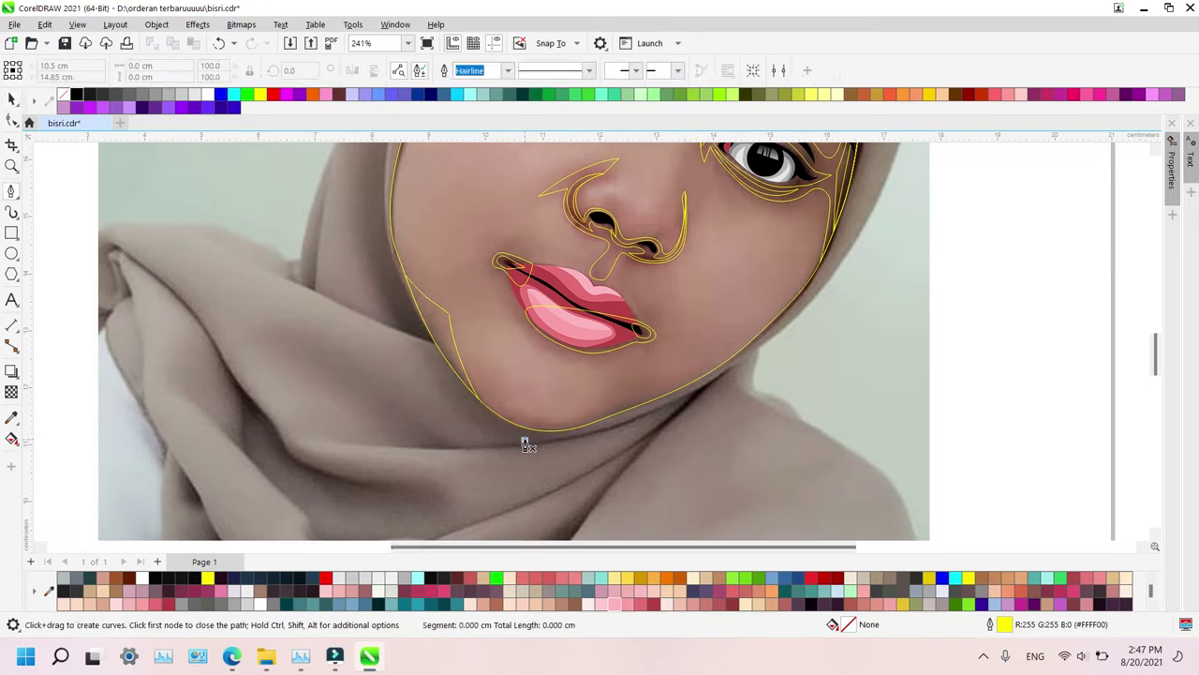
left_click_drag(626, 383, 631, 378)
left_click(631, 376)
left_click_drag(739, 378, 788, 356)
left_click(640, 487)
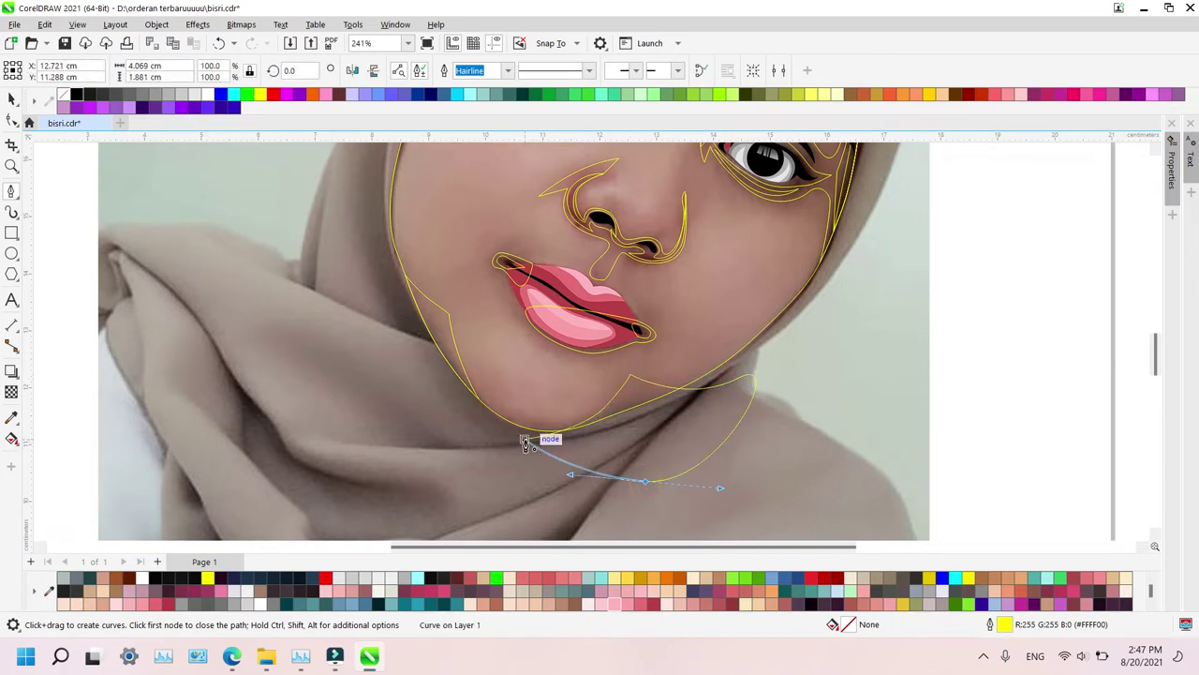
left_click(525, 439)
Intersect the shading shape right of the chin with the face outline and remove the part outside the face
key("space")
left_click(696, 304, "shift")
key("i")
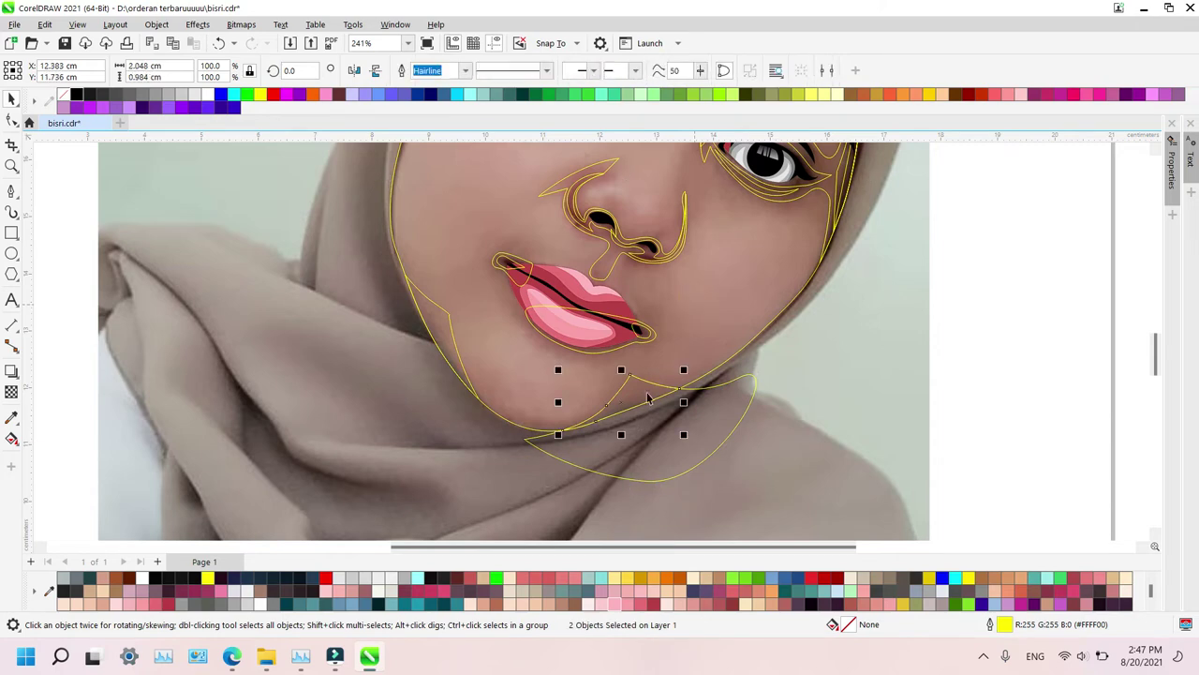
Draw a closed shape about 4.5 by 2.8 cm over the left-hand cheek below the eye, extending past the face edge
key("z")
scroll(659, 455, "down", 3)
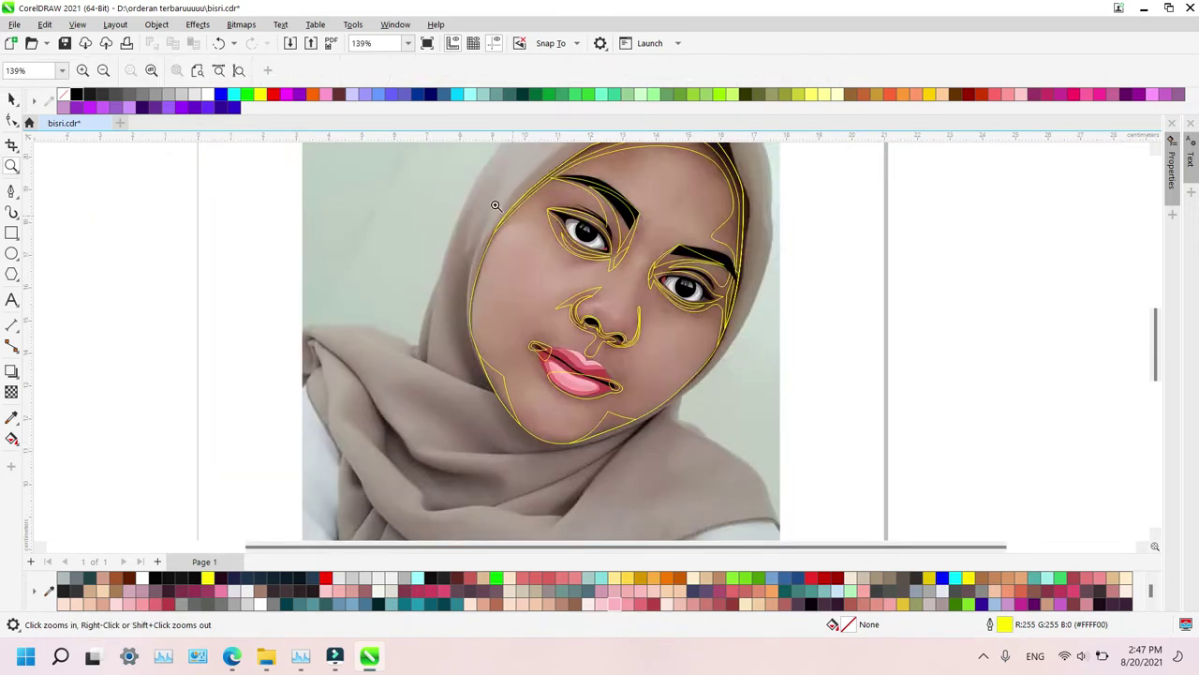
scroll(696, 423, "up", 3)
key("p")
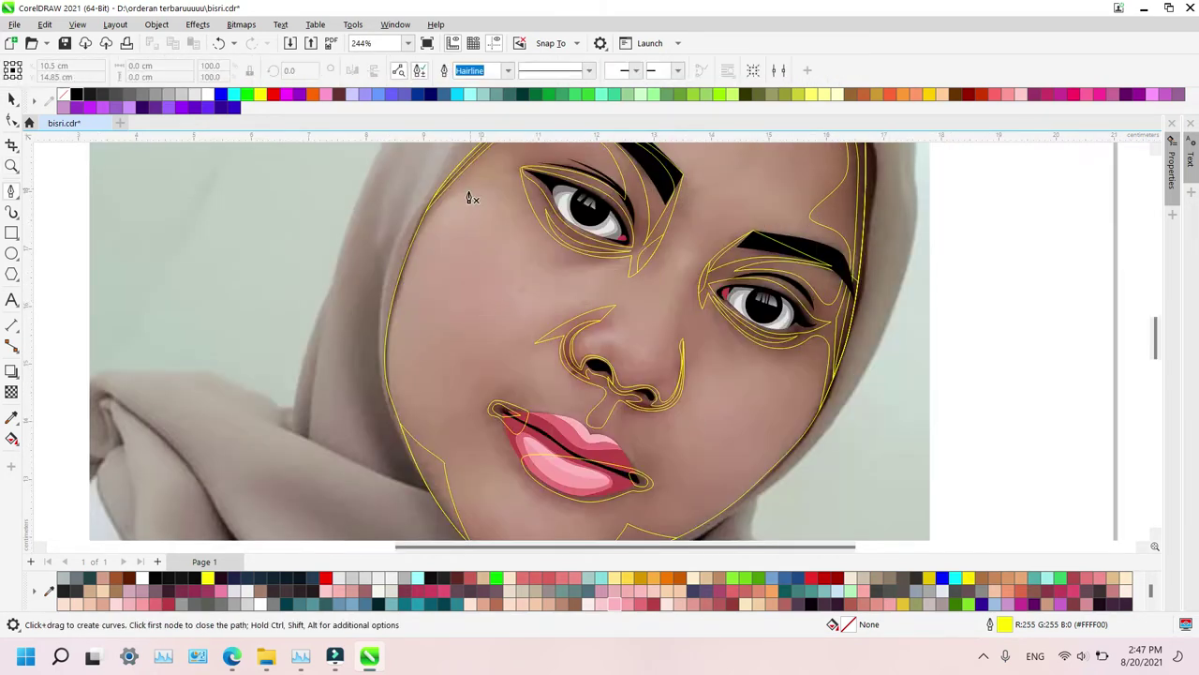
left_click(380, 228)
left_click_drag(500, 204, 530, 233)
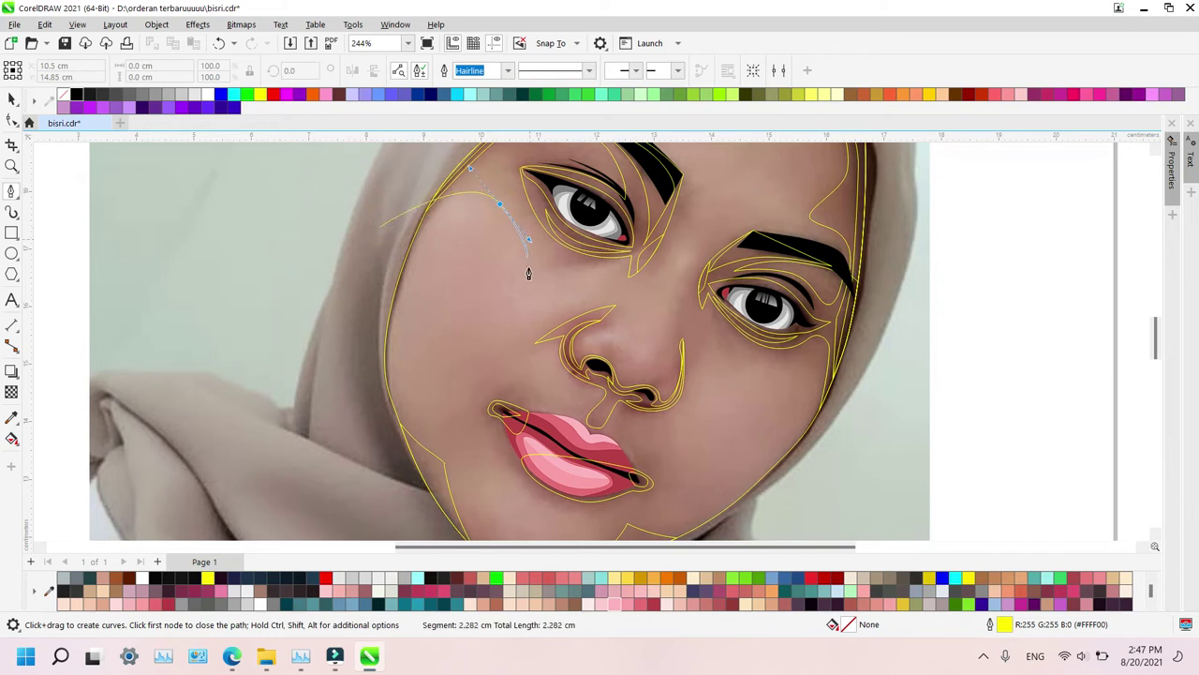
left_click_drag(572, 274, 605, 274)
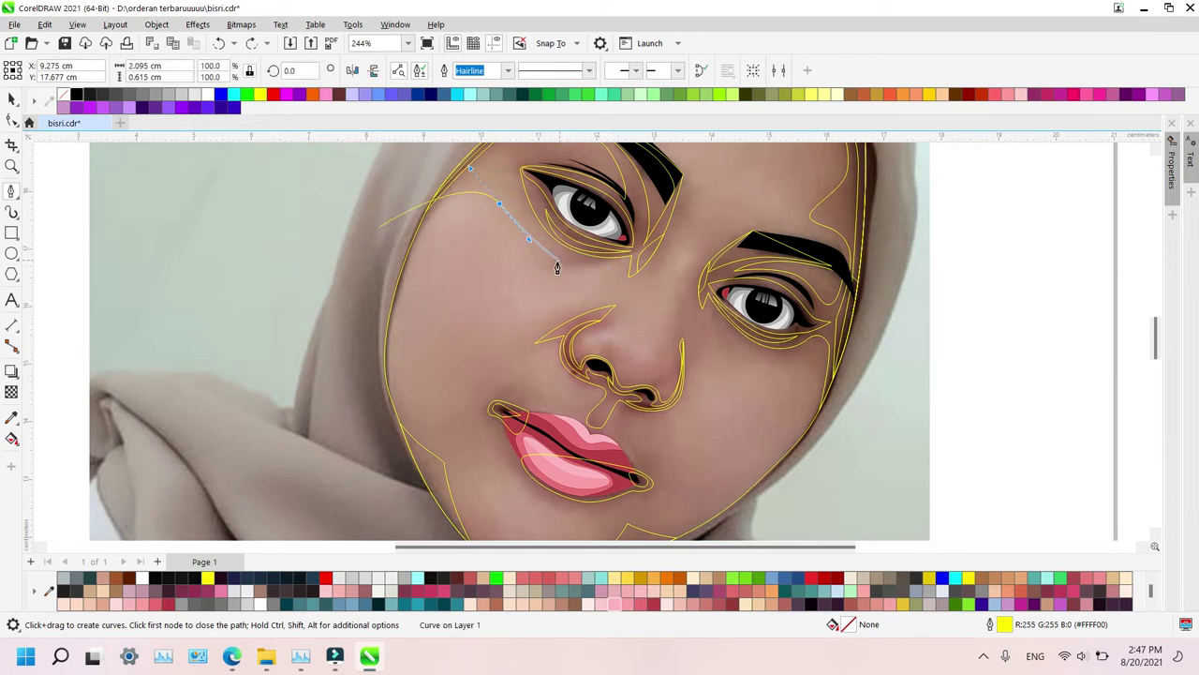
left_click(606, 269)
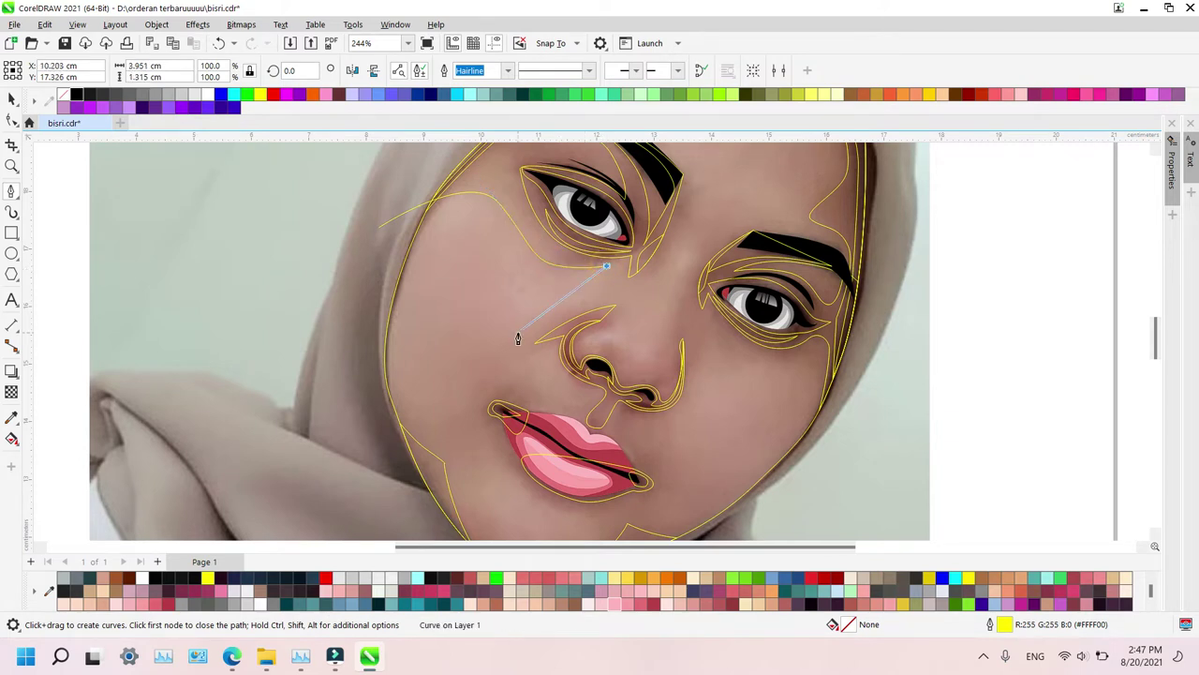
left_click_drag(501, 347, 443, 361)
left_click_drag(350, 303, 340, 275)
left_click(377, 227)
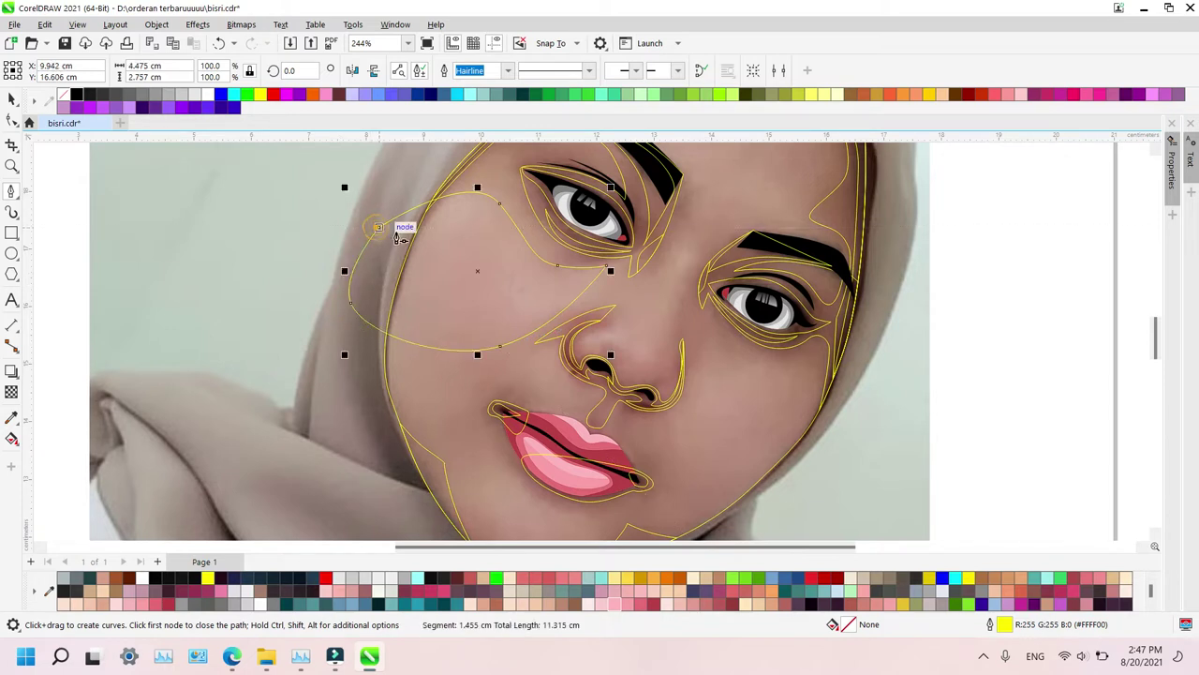
Try to intersect the left-hand cheek shape with the face outline and discard the shape
key("space")
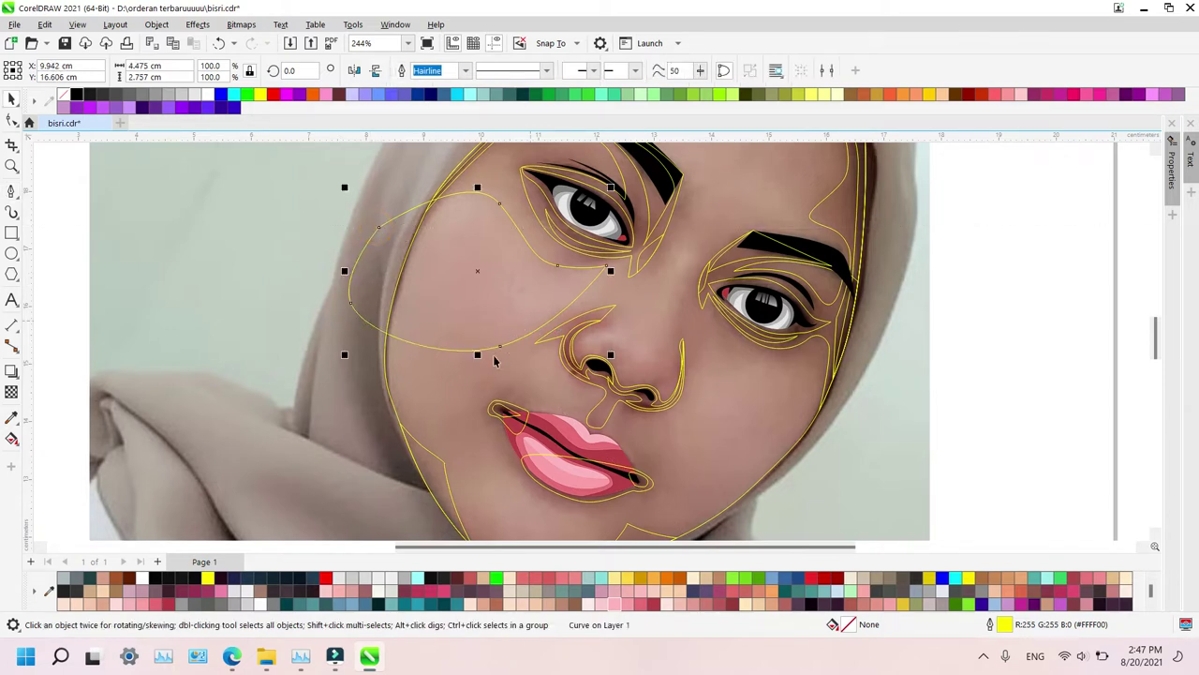
left_click(473, 378, "shift")
key("alt+i")
key("Escape")
Draw a closed left-hand cheek shape about 3.7 by 2.5 cm entirely inside the face and raise its pointed tip below the eye's inner corner
key("space")
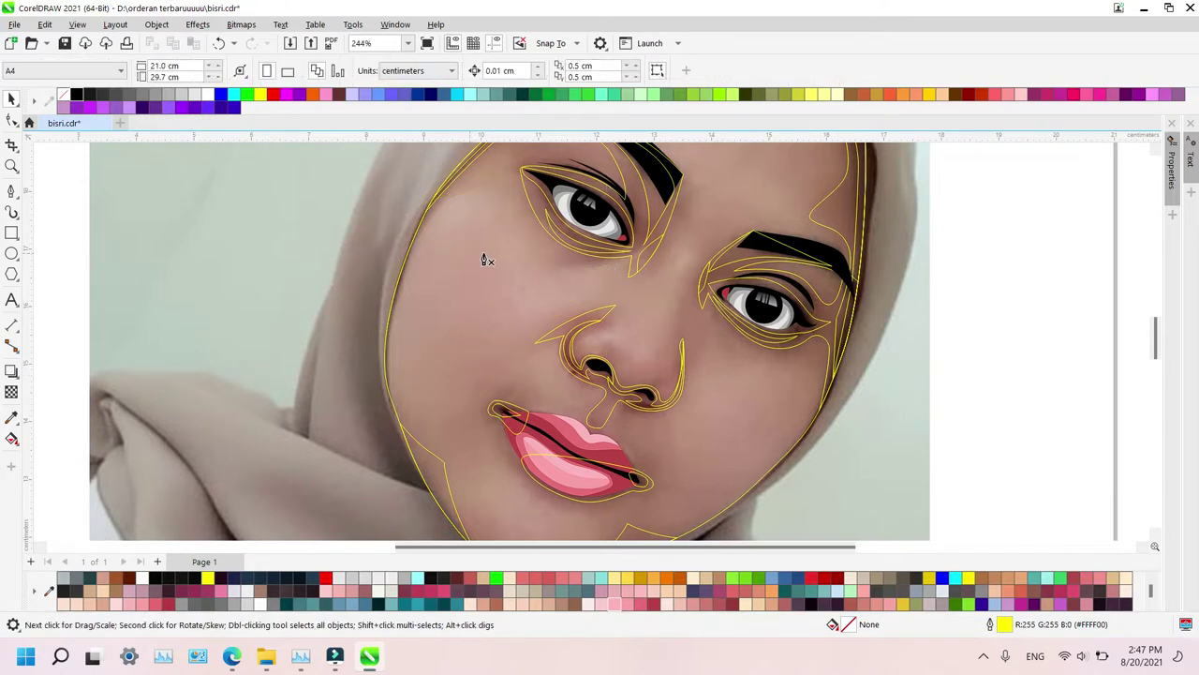
left_click(614, 278)
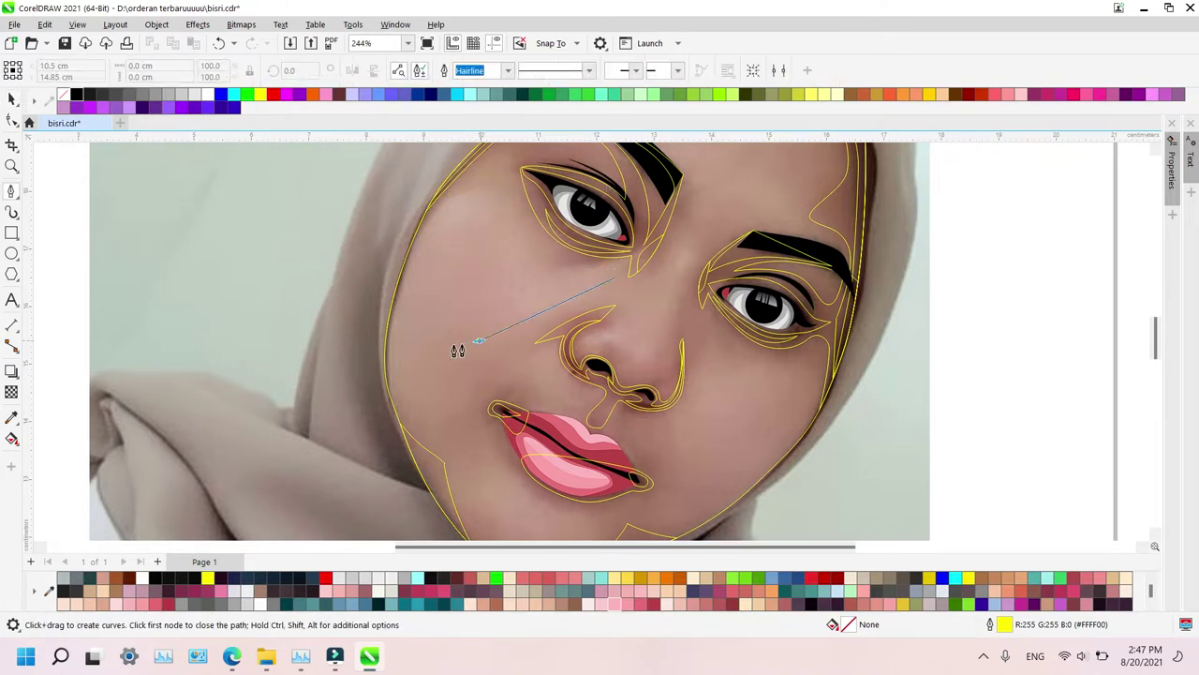
left_click_drag(457, 351, 409, 352)
left_click(409, 280)
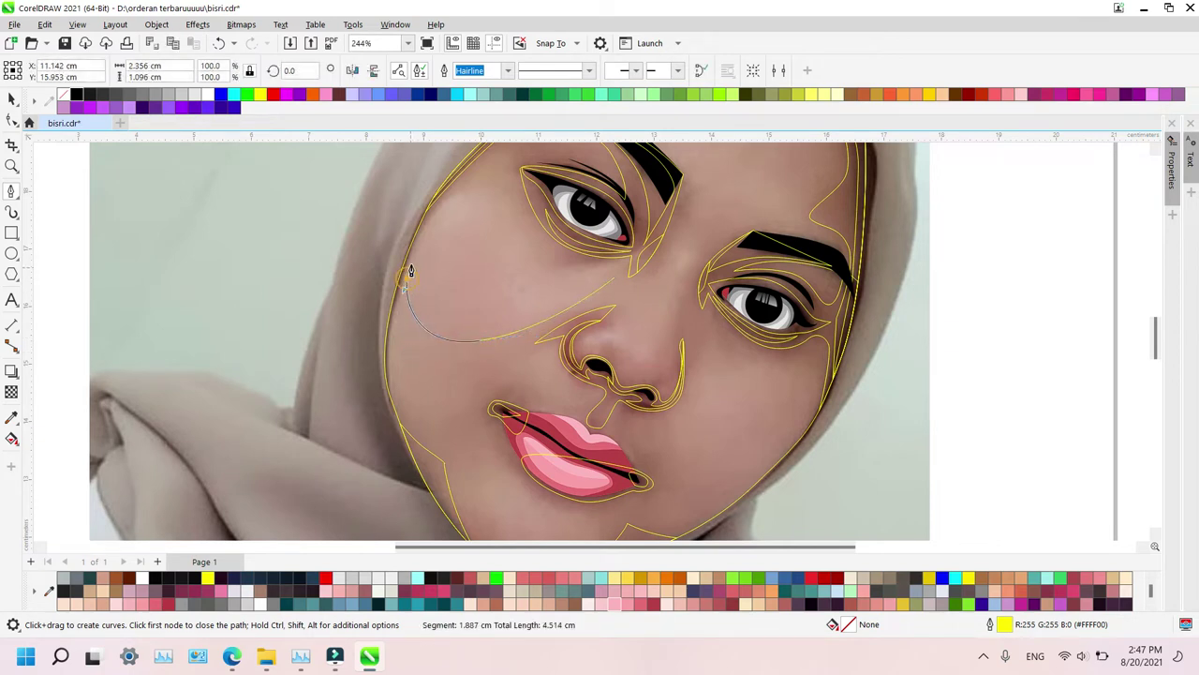
left_click(471, 204)
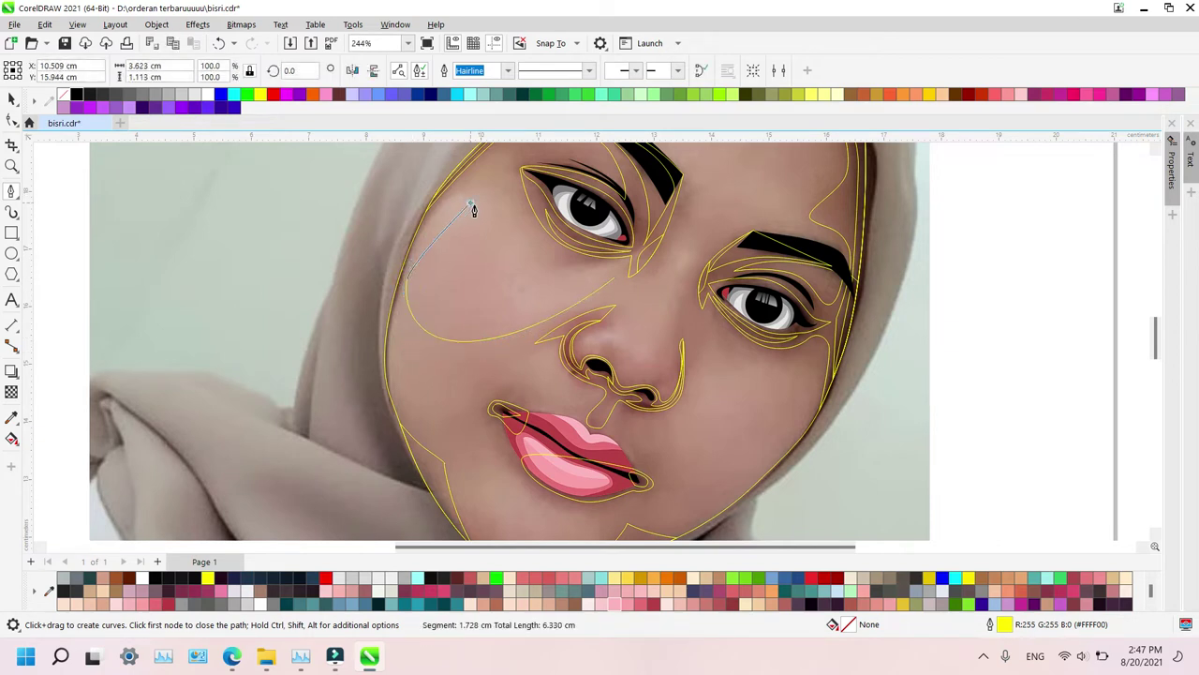
left_click(555, 266)
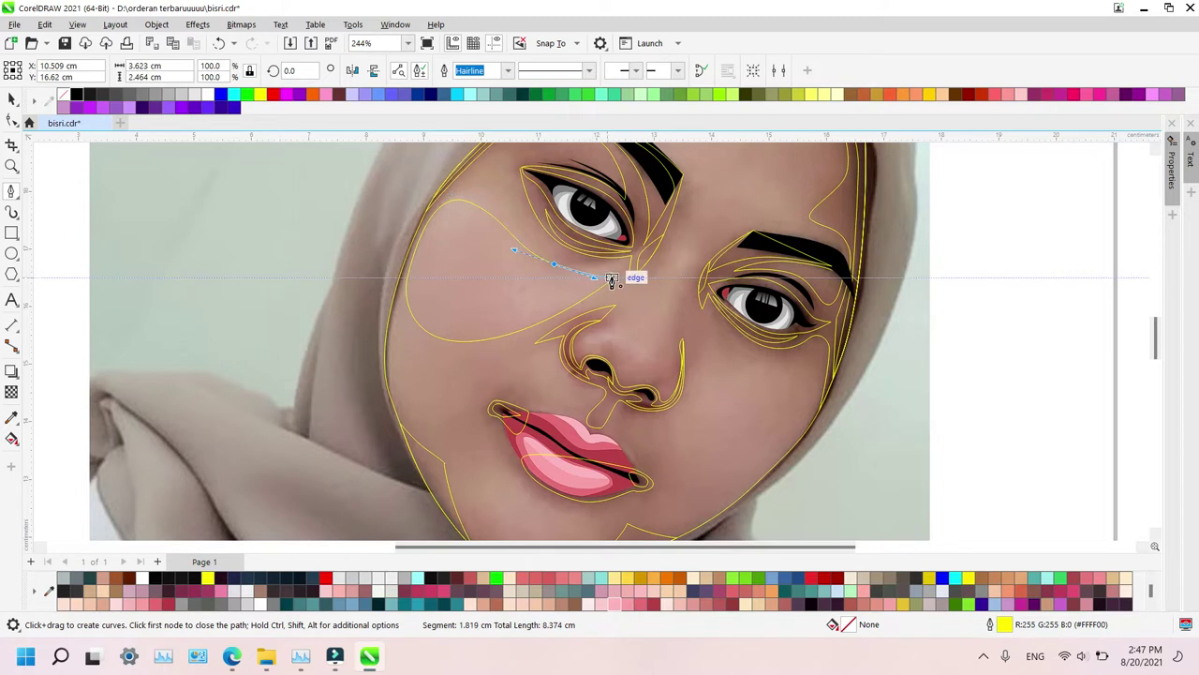
left_click(617, 276)
key("F10")
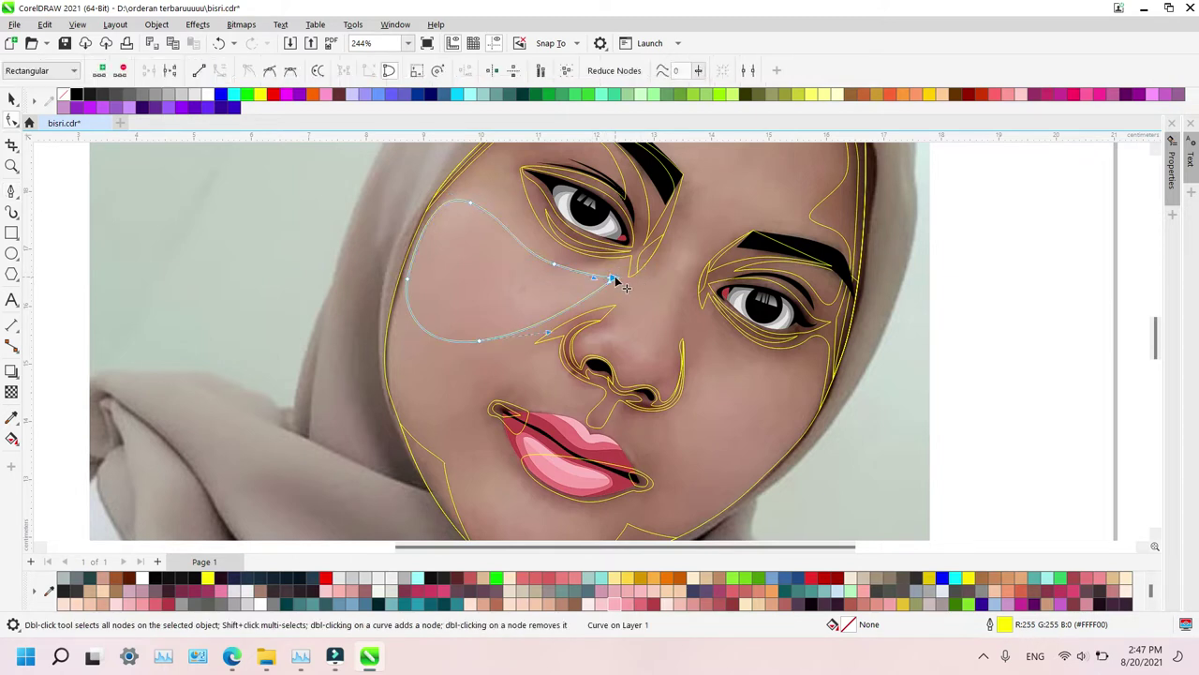
mouse_move(616, 278)
left_mouse_down()
mouse_move(629, 276)
mouse_move(621, 265)
left_mouse_up()
Draw a closed right-hand cheek shape about 2.3 by 2.9 cm below the eye and delete the extra node near its pointed tip
key("p")
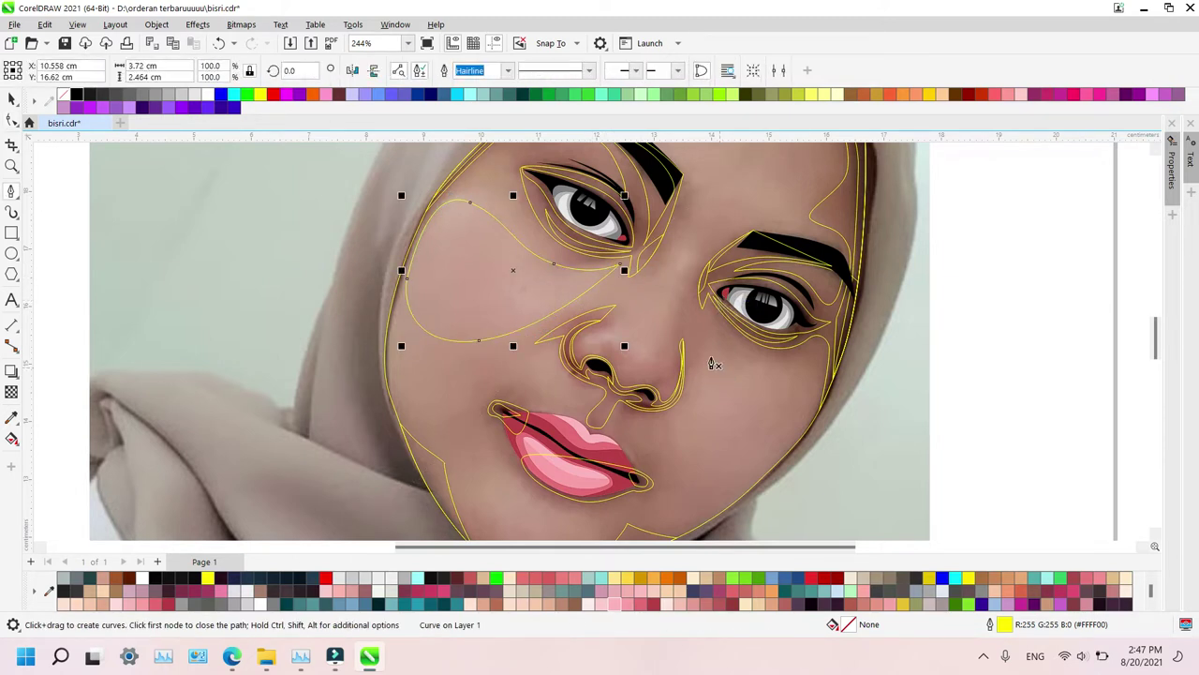
left_click(703, 343)
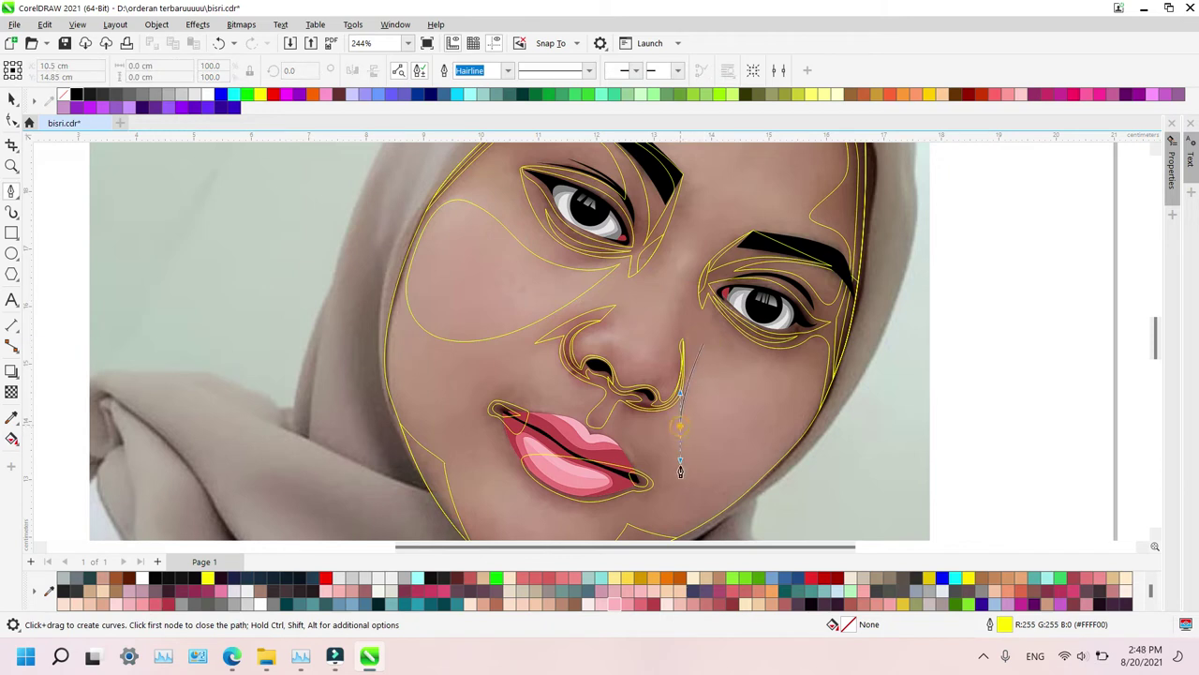
left_click_drag(680, 472, 764, 490)
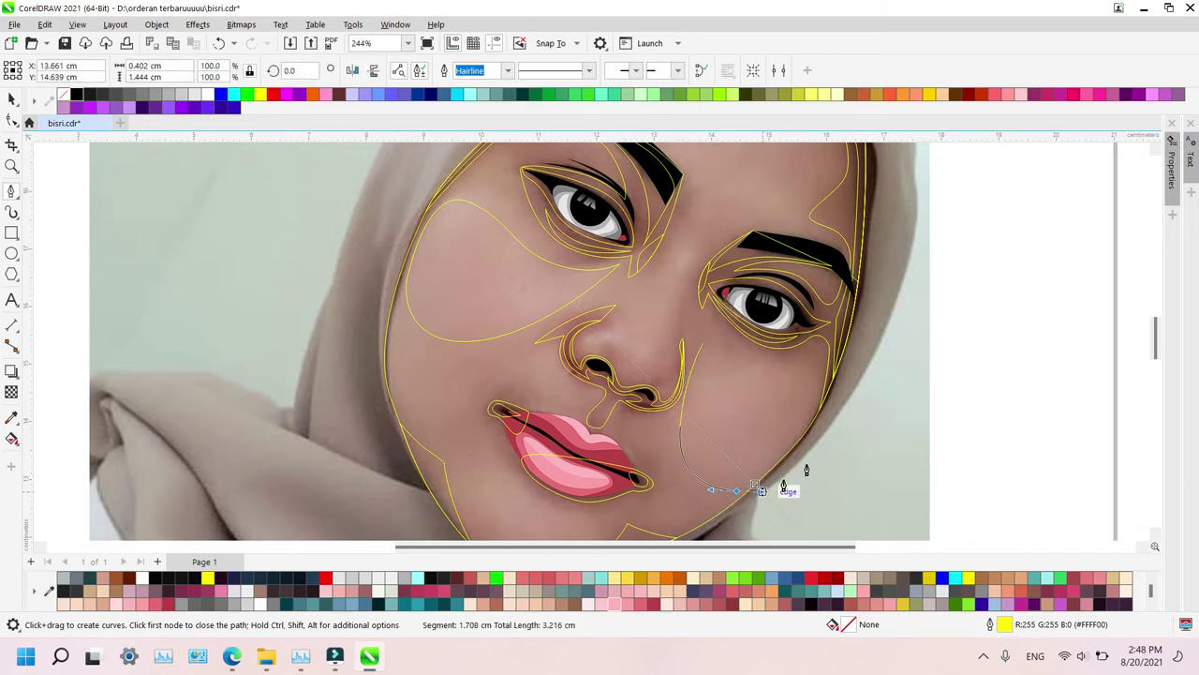
left_click_drag(787, 368, 719, 365)
left_click(810, 409)
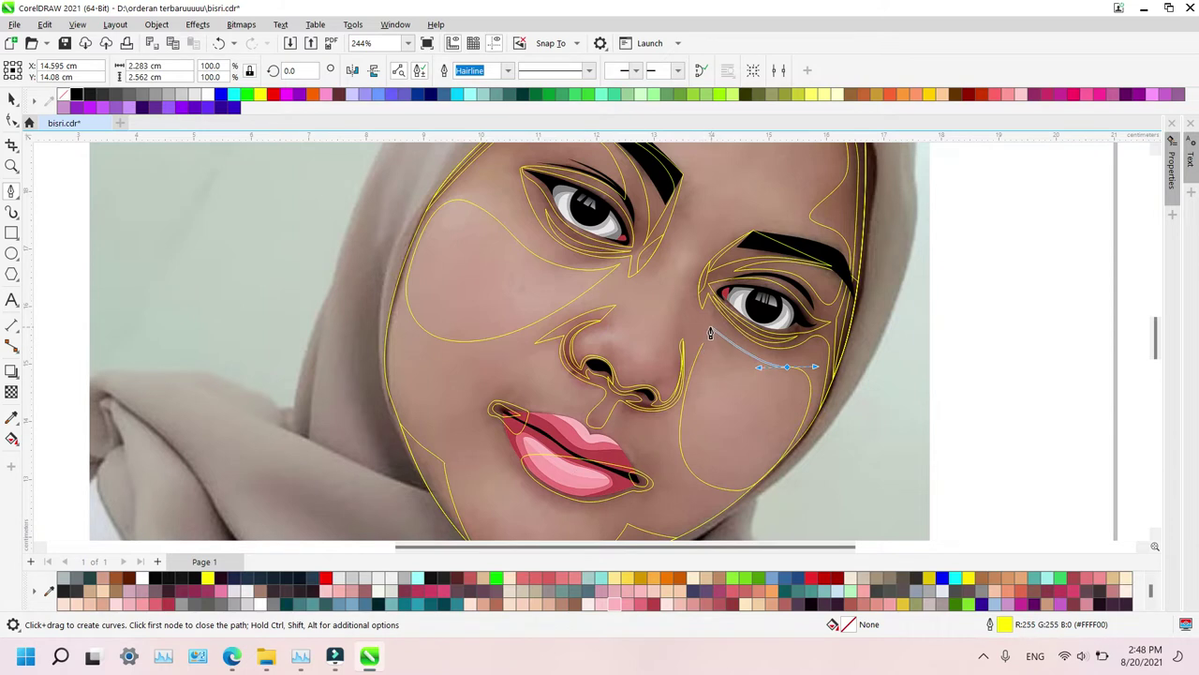
left_click_drag(709, 325, 705, 319)
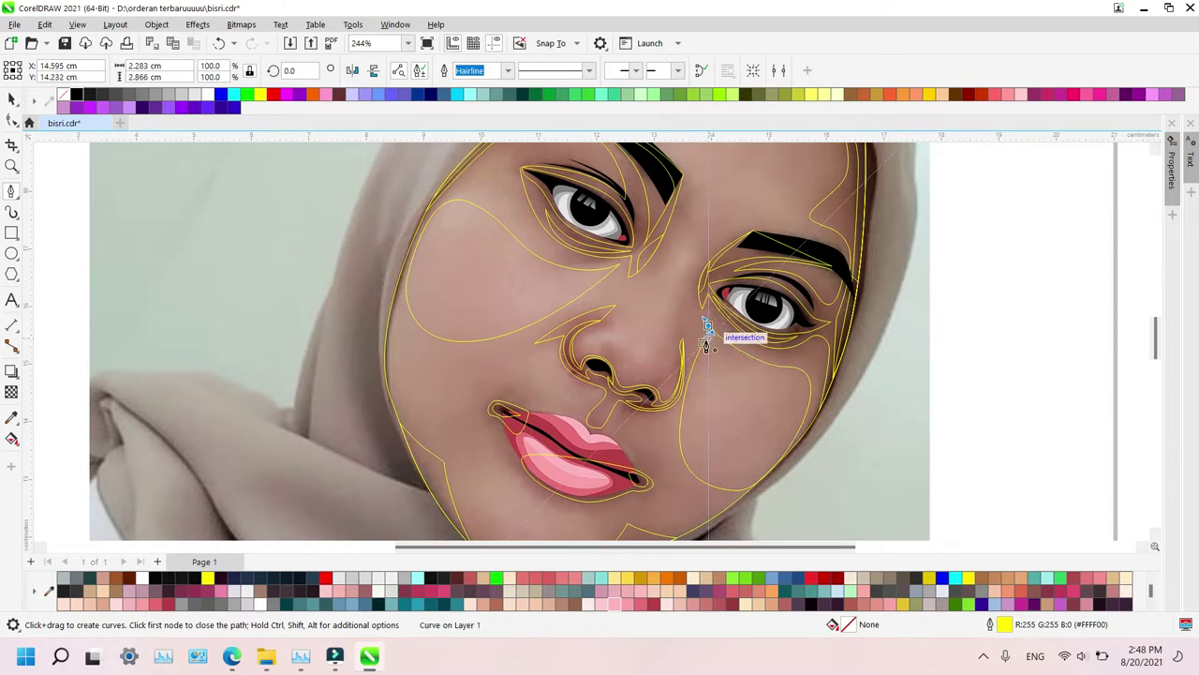
key("F10")
double_click(702, 344)
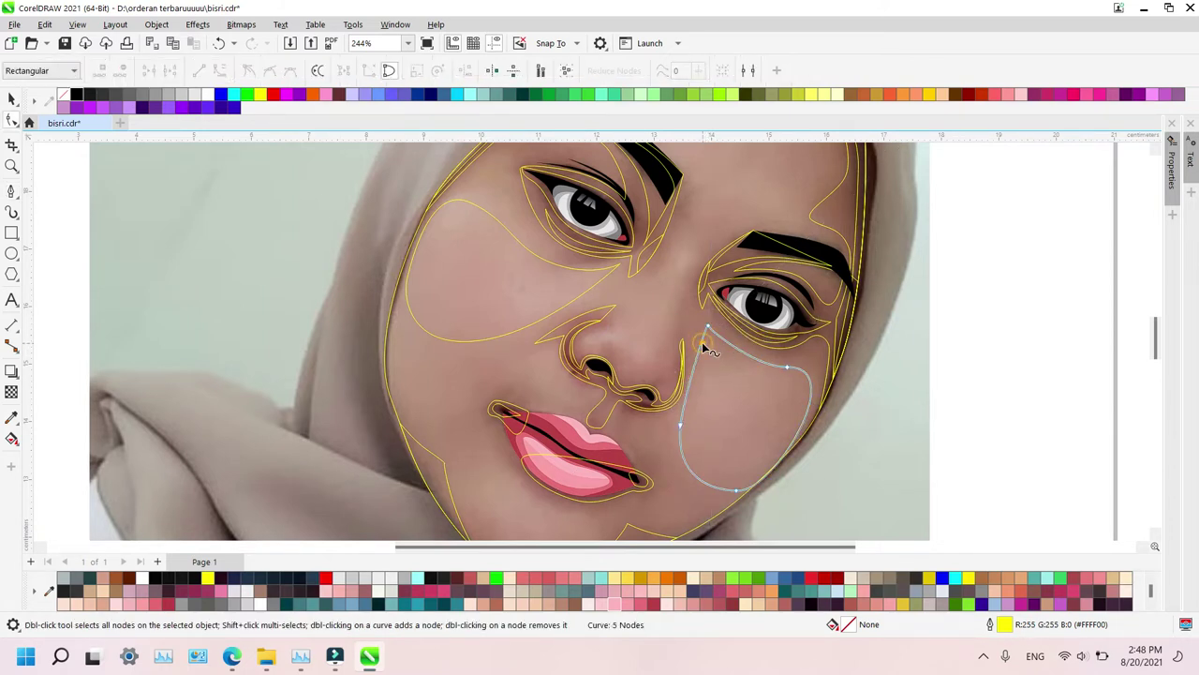
Draw a closed highlight shape about 2 cm wide along the nose bridge, curving around the nose tip toward the left-hand nostril
scroll(707, 347, "down", 2)
key("z")
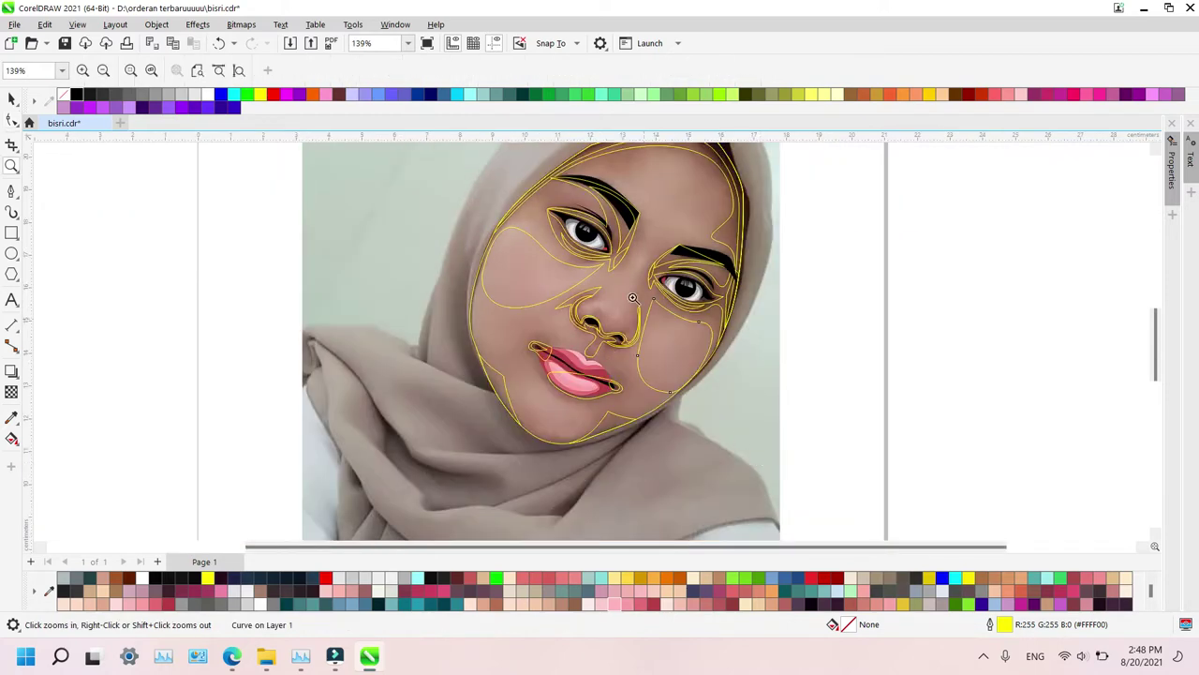
left_click(663, 321)
left_click_drag(438, 203, 709, 512)
key("F5")
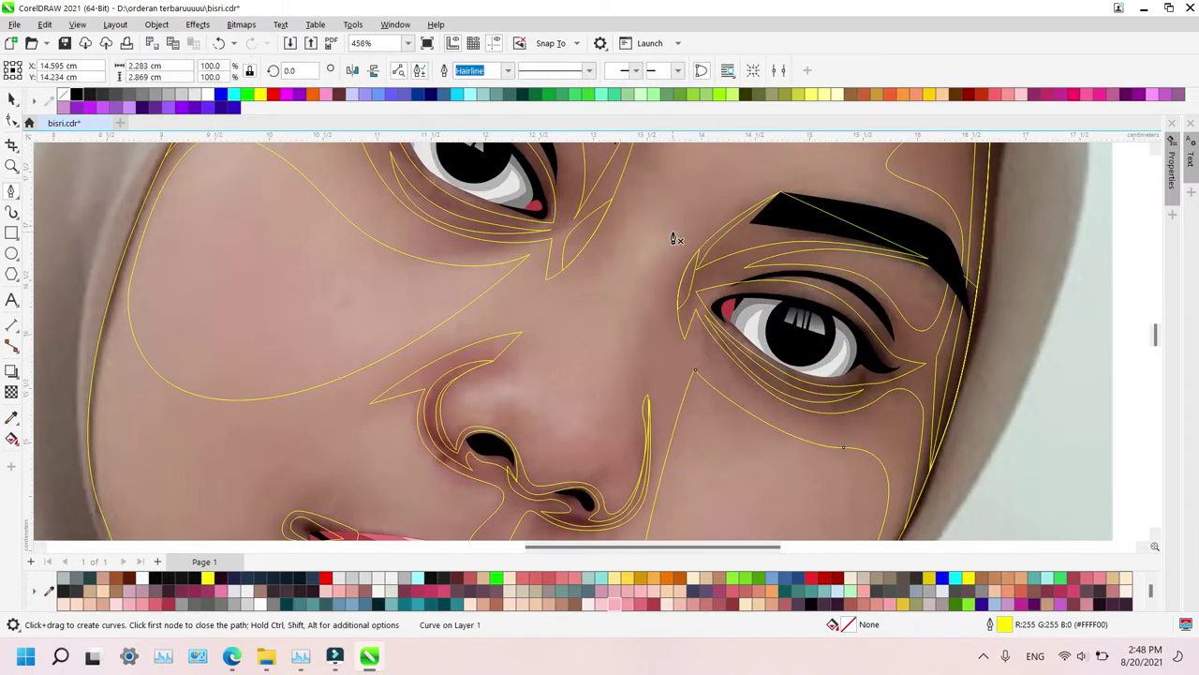
left_click(672, 234)
left_click_drag(613, 395, 522, 451)
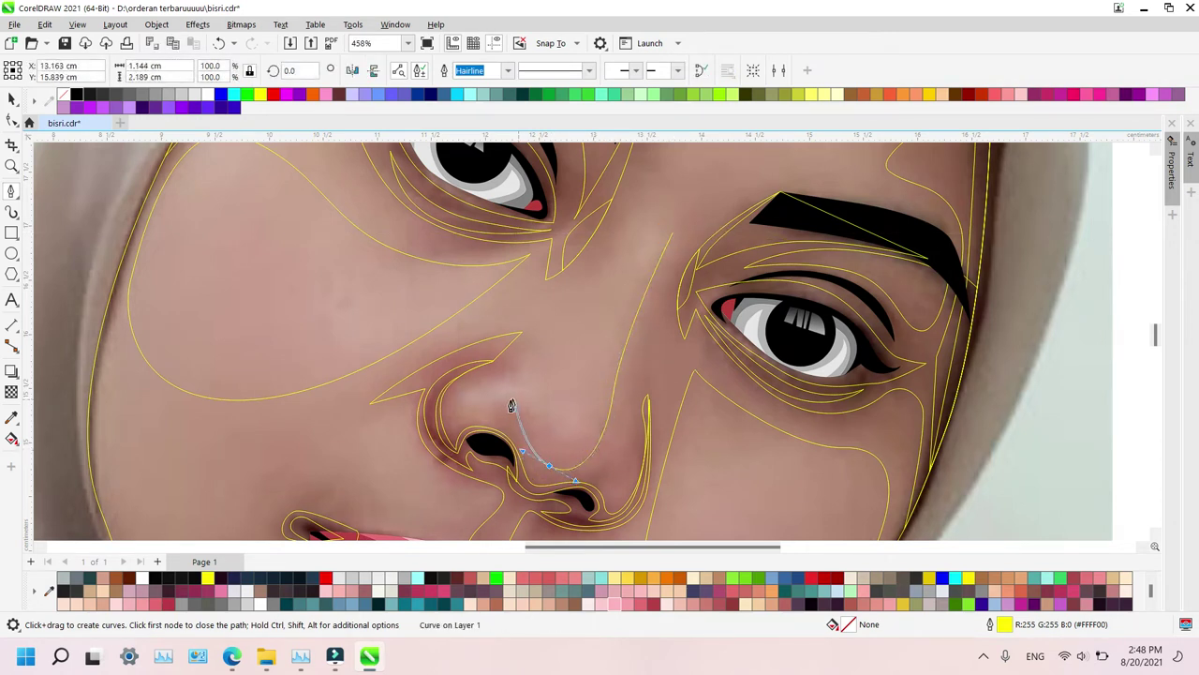
left_click_drag(506, 407, 452, 407)
left_click_drag(506, 374, 529, 374)
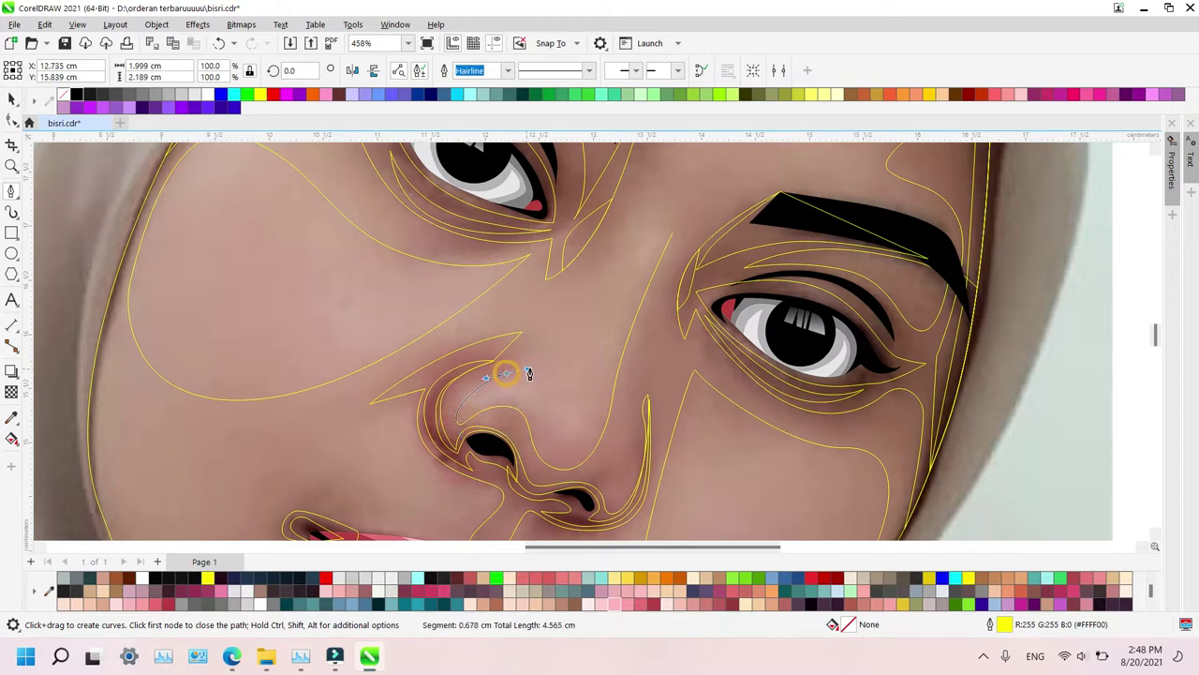
left_click_drag(600, 284, 678, 188)
Draw a small closed rounded shape on the right-hand nostril wing, just inside the curved nostril outlines
key("z")
scroll(634, 399, "down", 1)
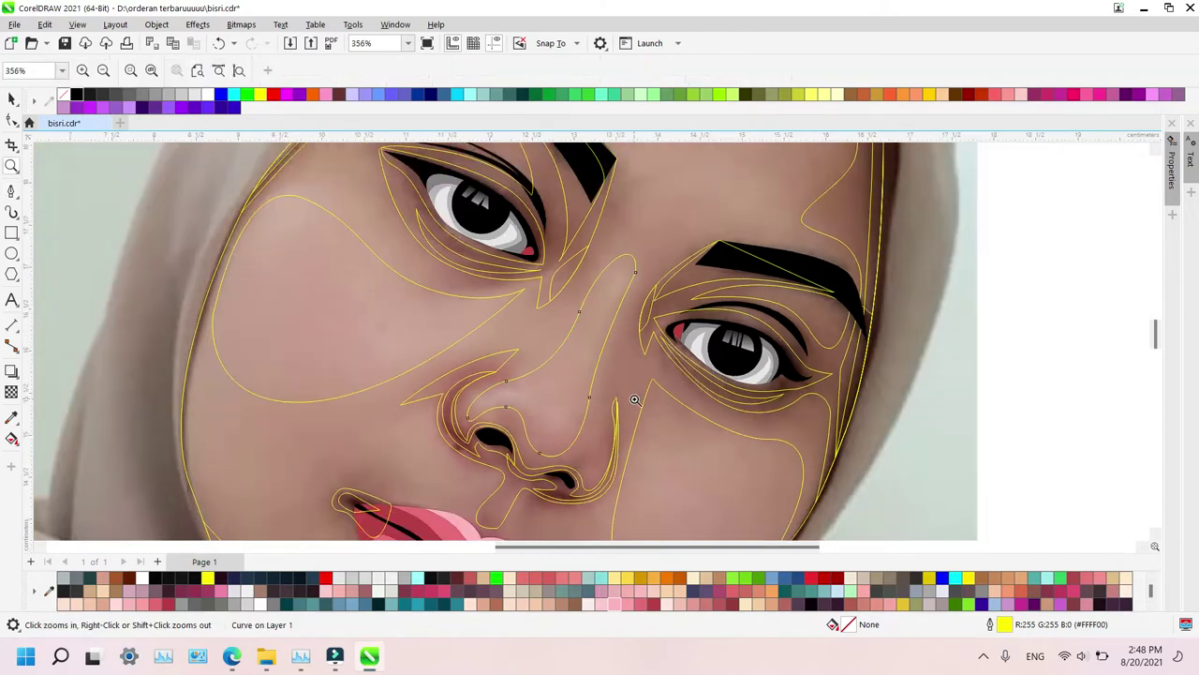
left_click_drag(567, 462, 654, 520)
left_click(611, 402)
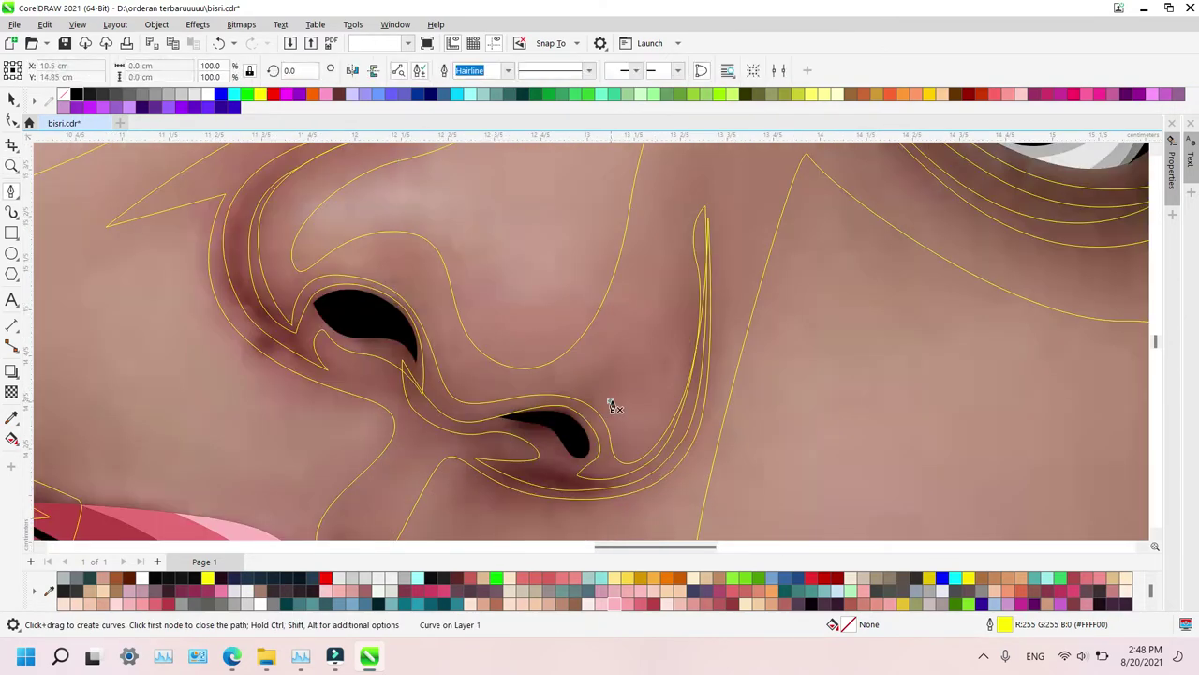
left_click_drag(629, 447, 646, 449)
left_click_drag(681, 364, 677, 338)
left_click_drag(611, 401, 645, 353)
key("ctrl+z")
Draw a closed forehead shape about 4.9 by 3.2 cm from the left-hand eyebrow's outer end across to the right-hand eyebrow
key("F2")
scroll(698, 356, "down", 5)
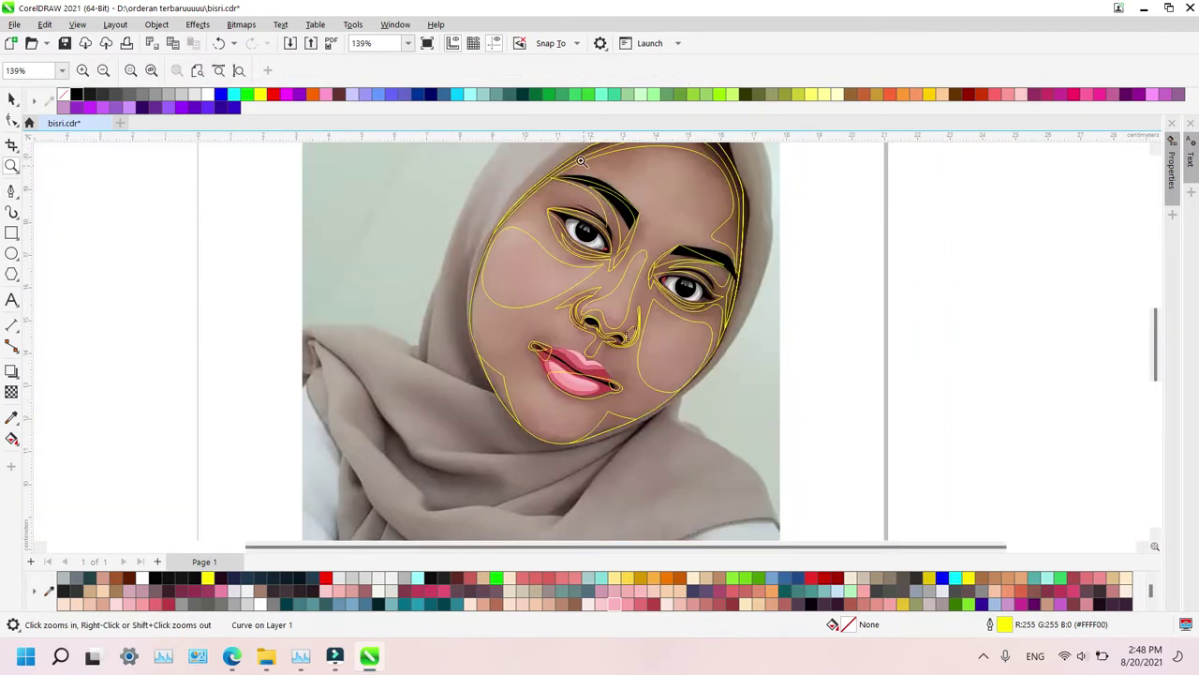
left_click_drag(784, 244, 808, 292)
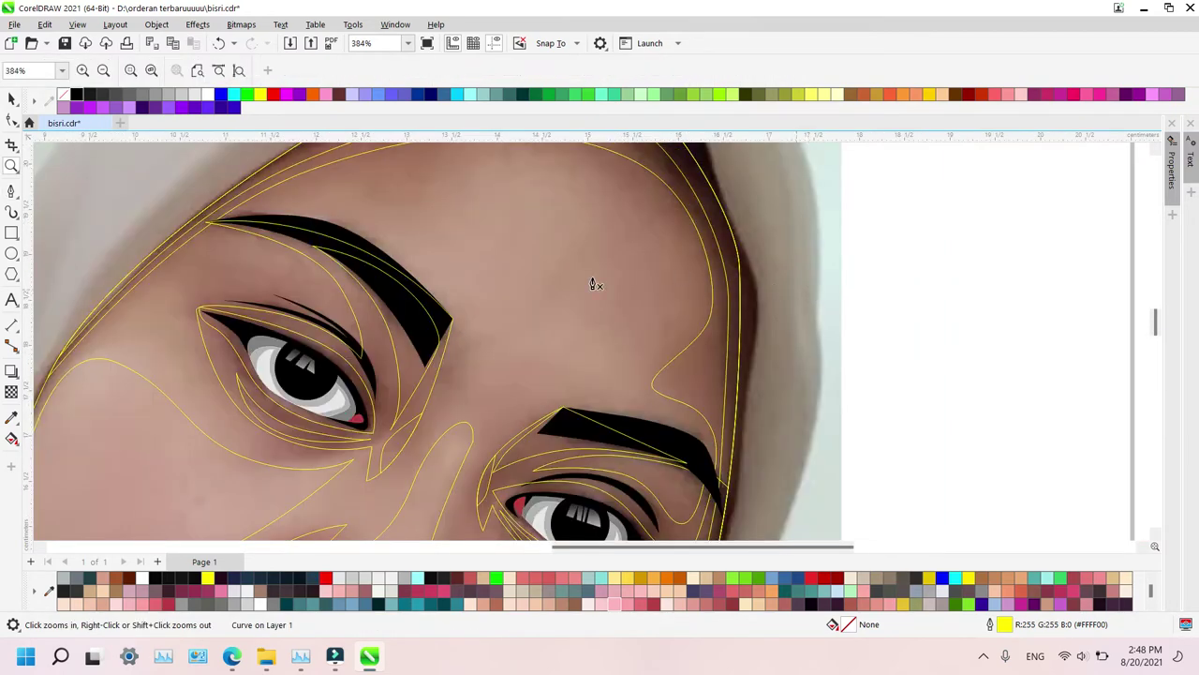
left_click(242, 222)
left_click_drag(589, 176, 682, 223)
left_click_drag(623, 379, 682, 453)
left_click_drag(497, 402, 474, 388)
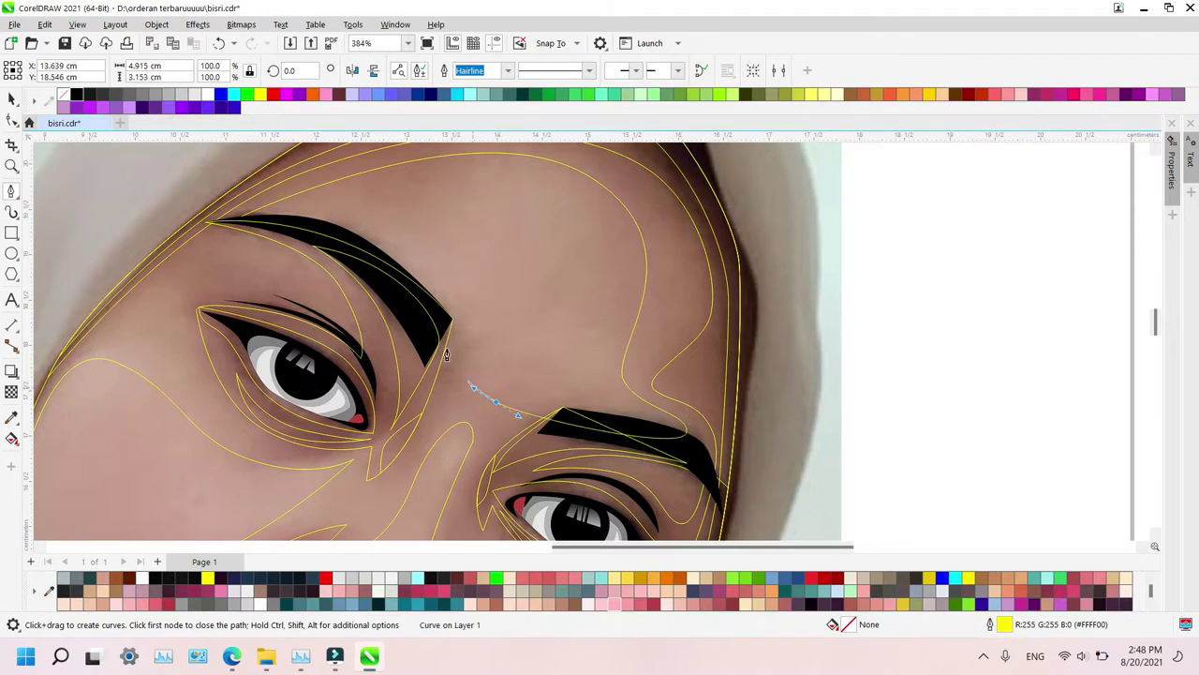
left_click_drag(408, 312, 391, 288)
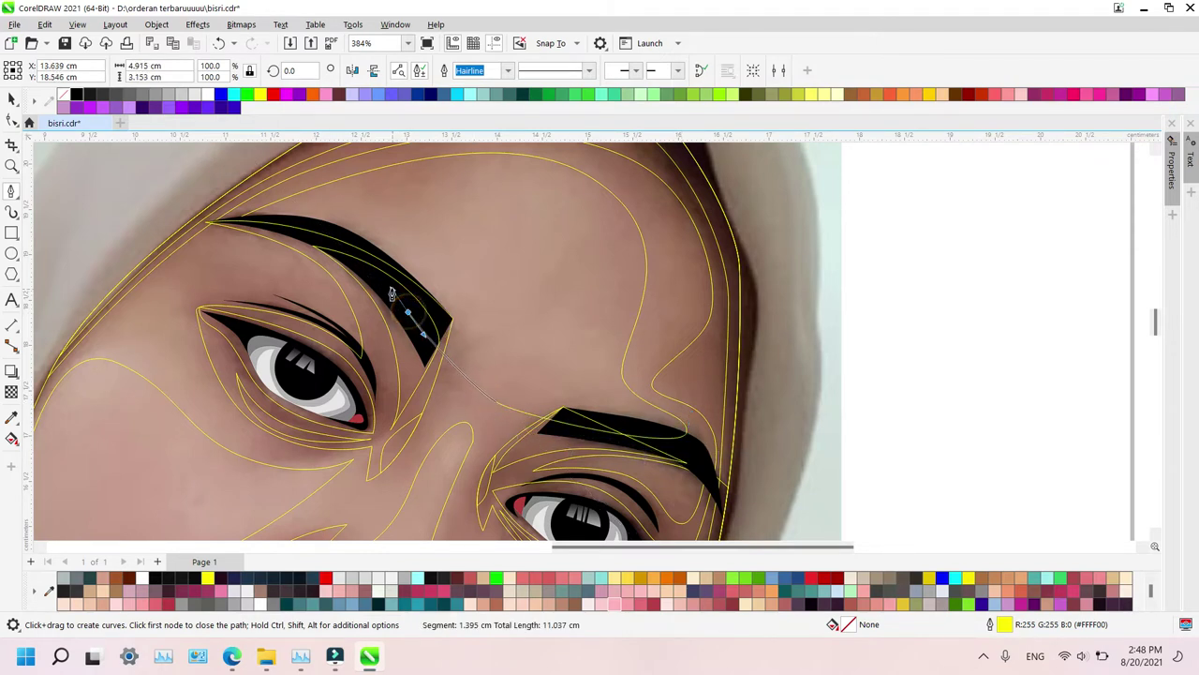
left_click(245, 216)
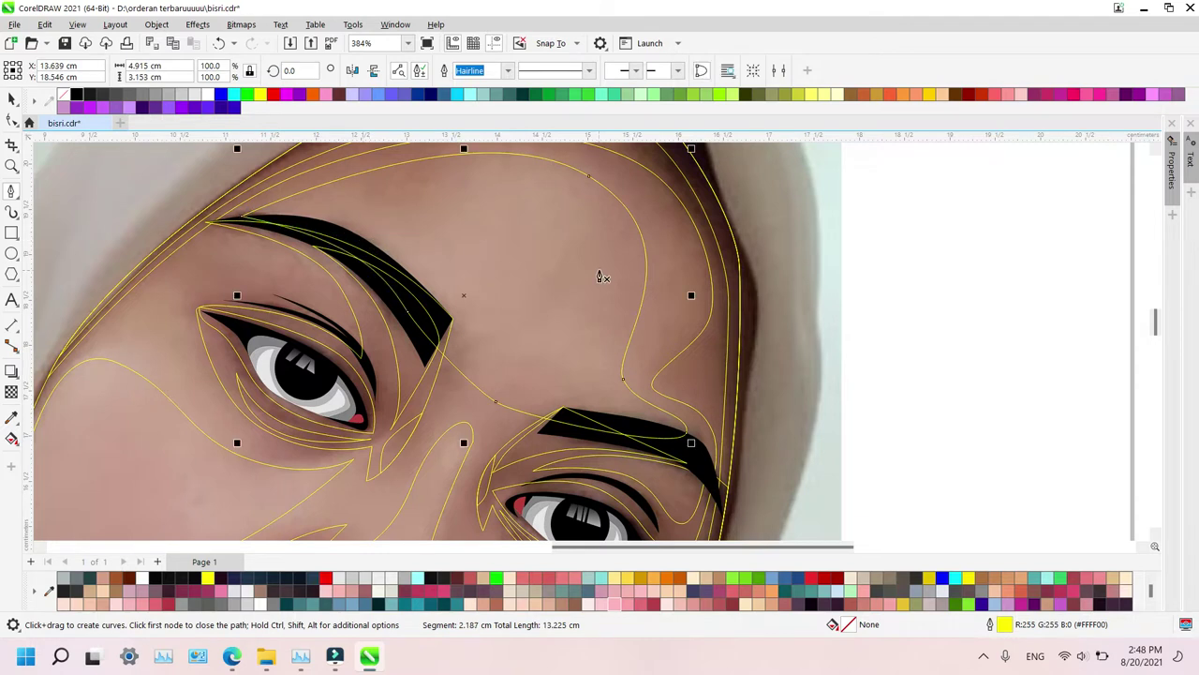
Draw a smaller closed shape about 3.6 by 2.8 cm inside the forehead shape, with its lower edge running past both eyebrows
left_click(314, 223)
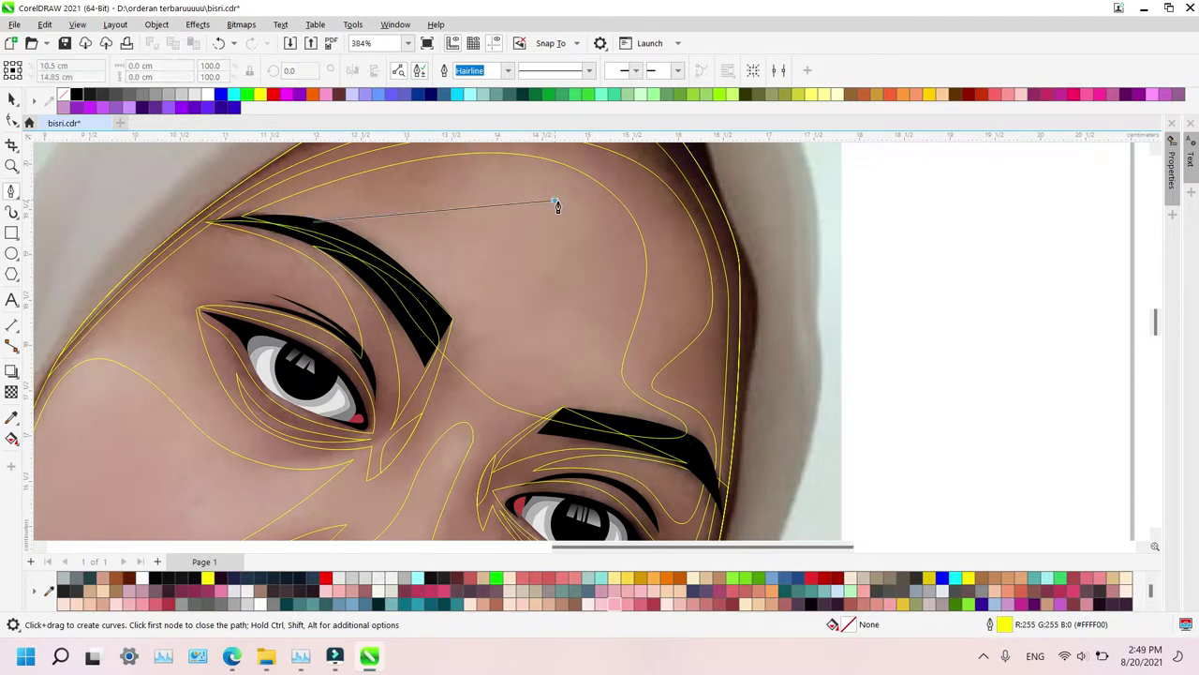
left_click(556, 204)
left_click_drag(571, 343, 584, 374)
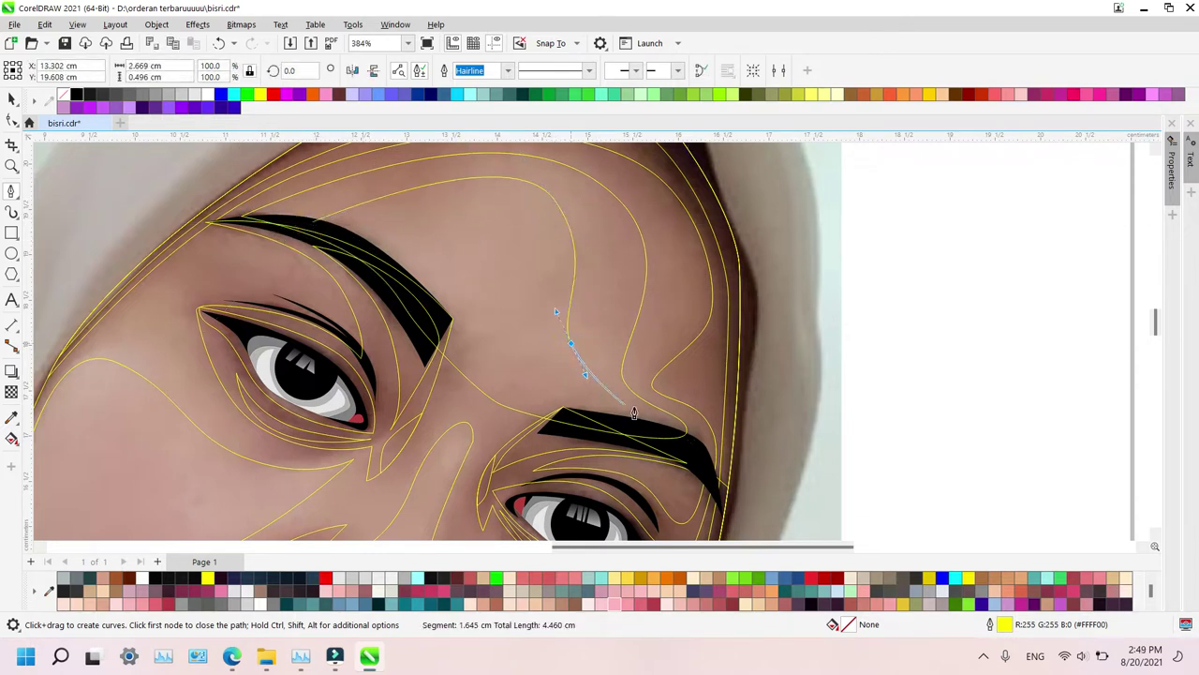
left_click_drag(642, 424, 639, 448)
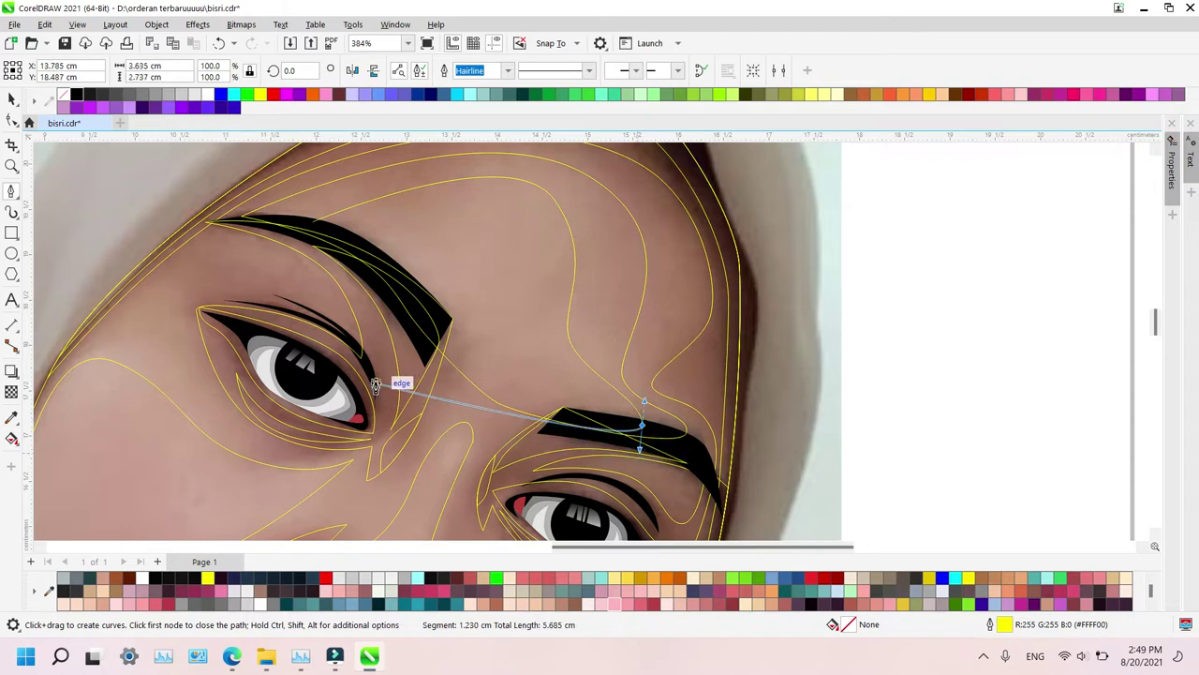
left_click_drag(365, 352, 322, 279)
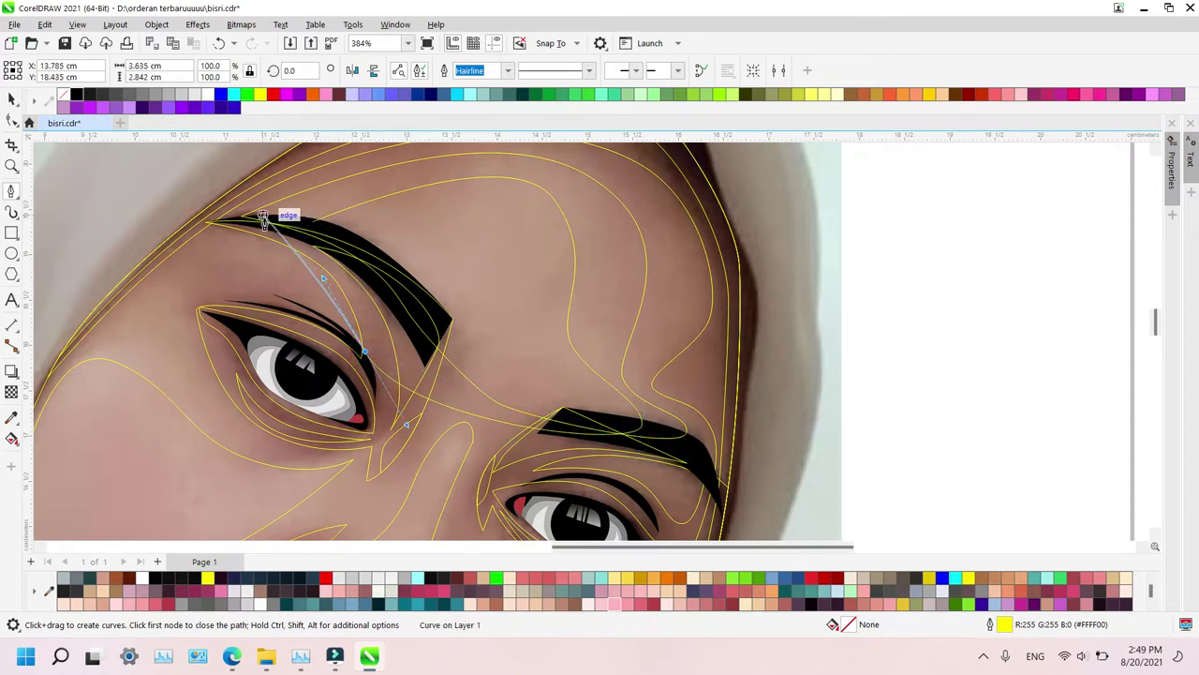
left_click(321, 231)
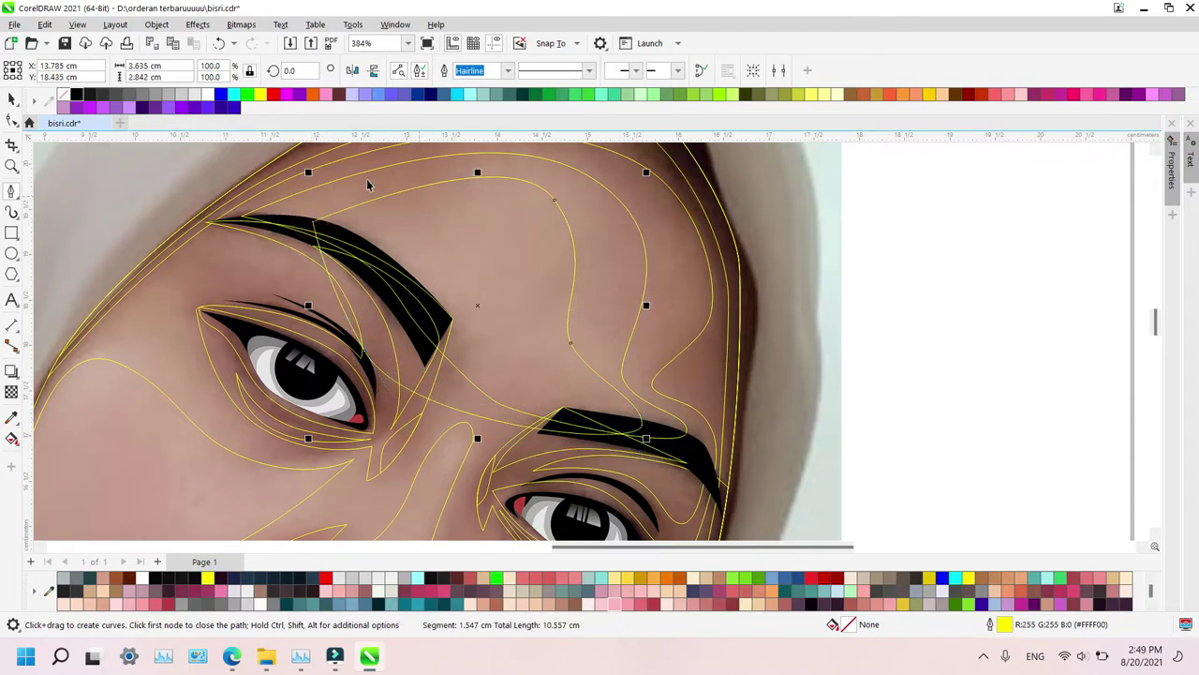
key("space")
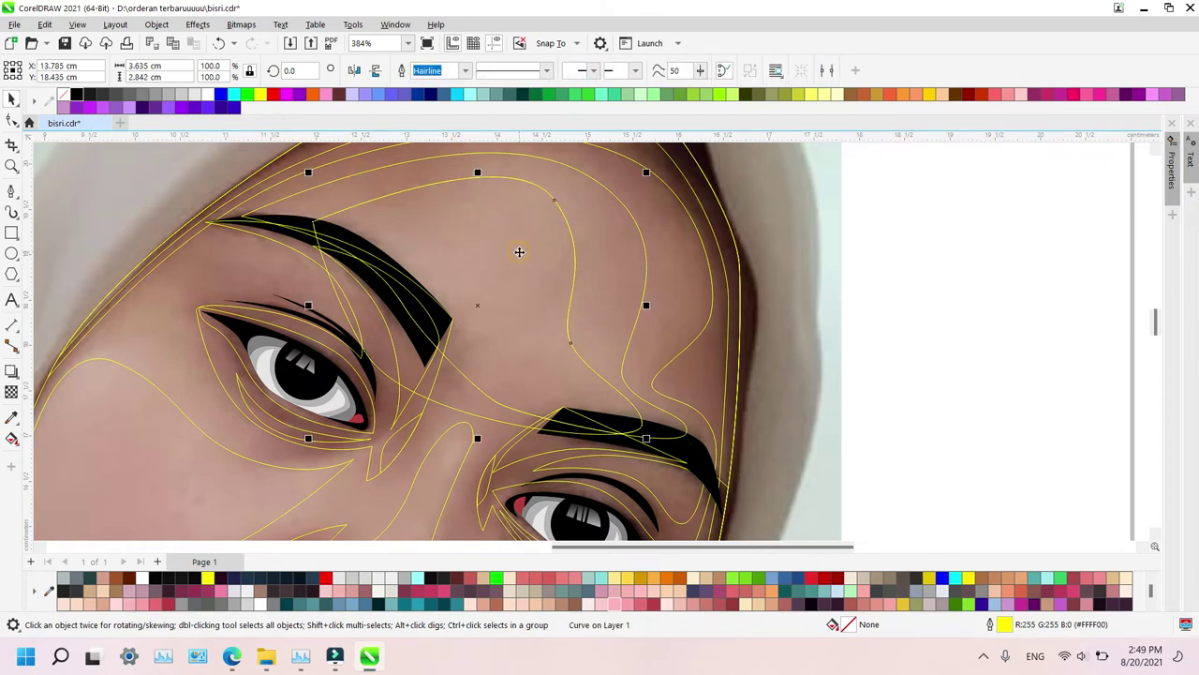
Draw a closed temple shape about 2.2 by 1.8 cm from the left-hand eye's outer corner to beyond the face edge
key("z")
right_click(519, 252)
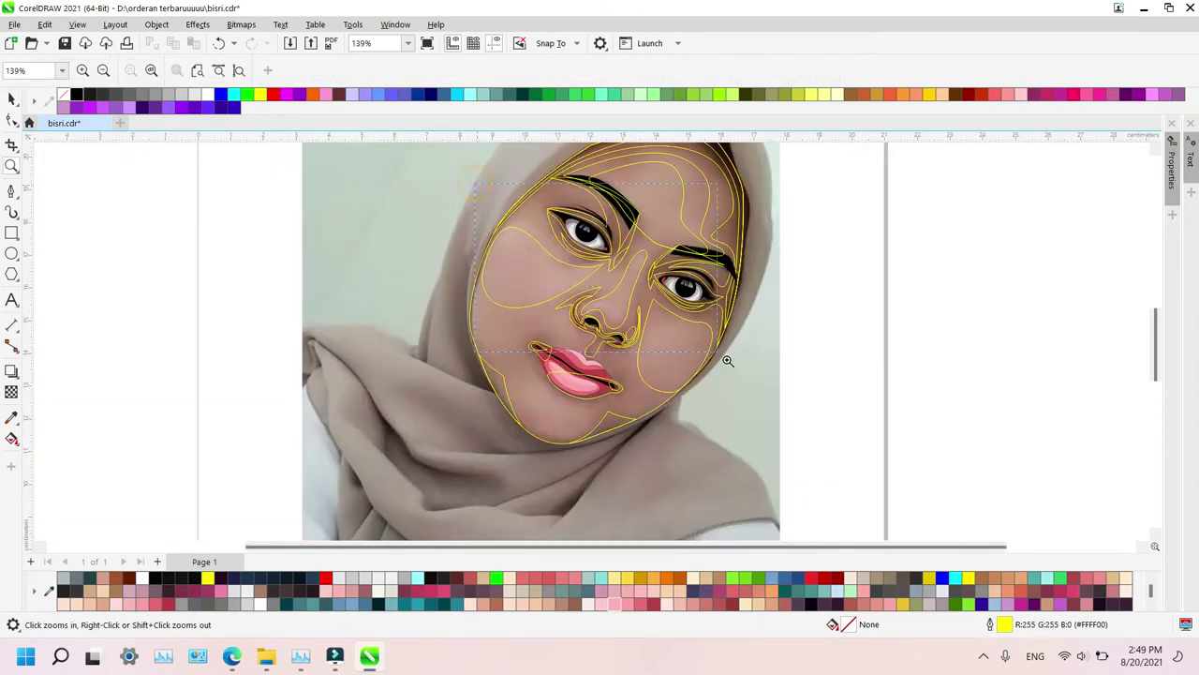
left_click_drag(728, 360, 736, 369)
key("p")
key("z")
right_click(404, 205)
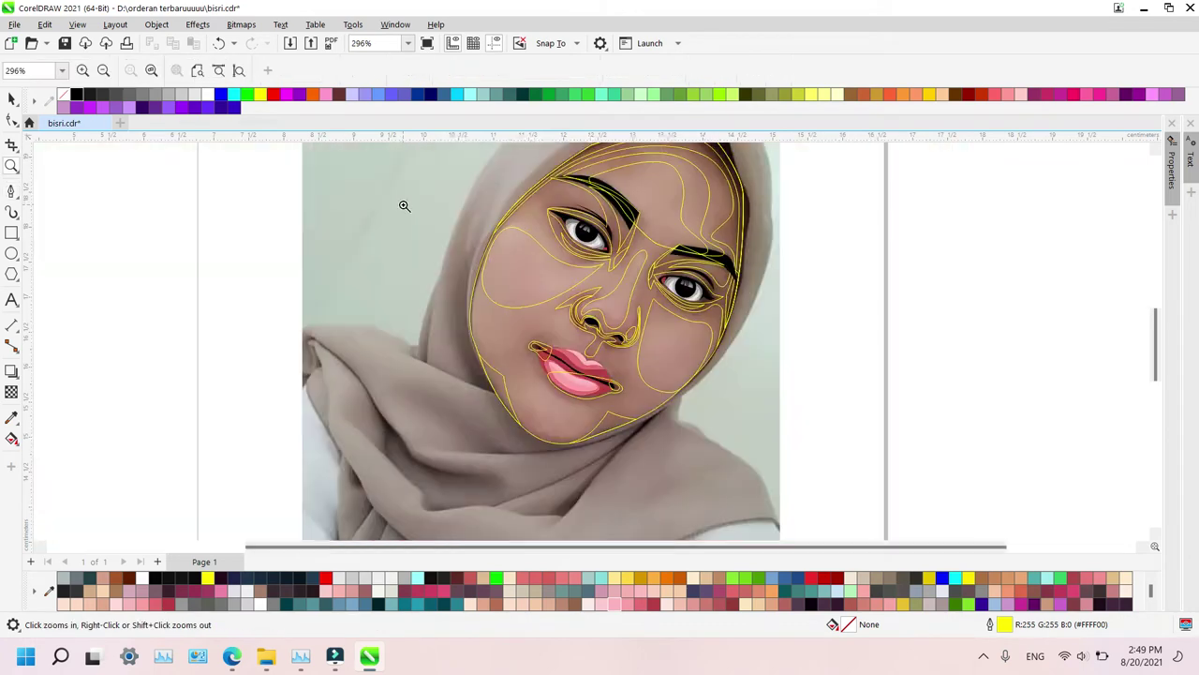
left_click_drag(597, 214, 627, 271)
key("p")
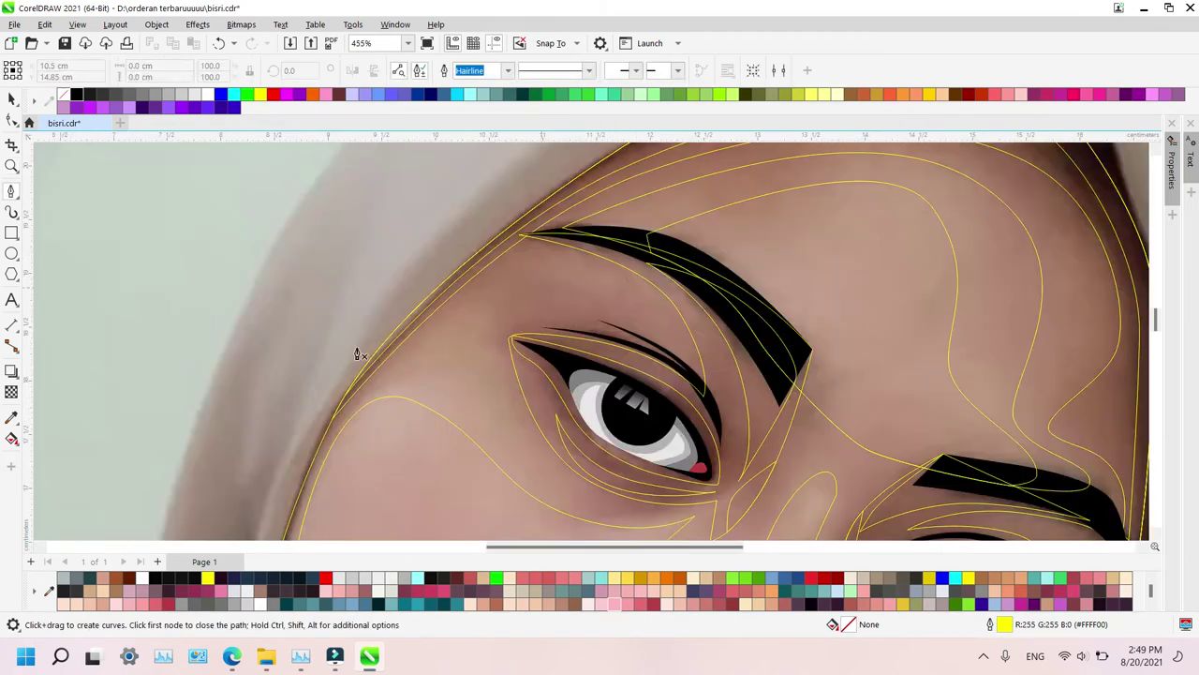
left_click(294, 372)
left_click_drag(466, 337, 513, 342)
left_click(510, 345)
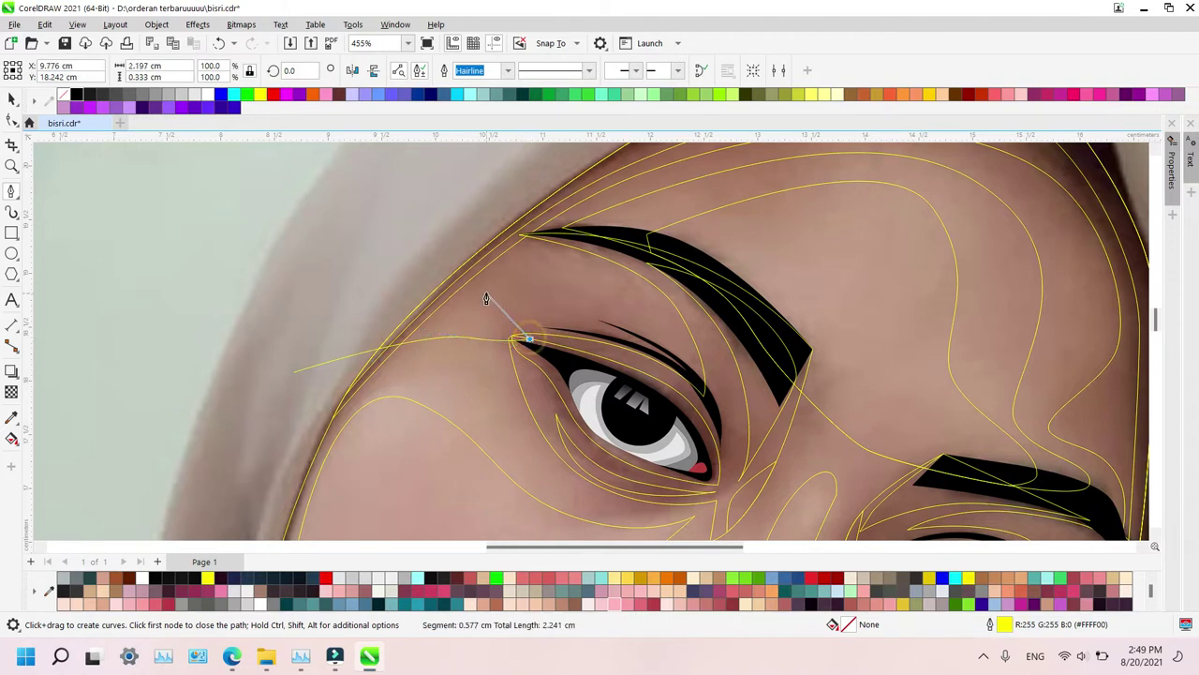
left_click(521, 174)
left_click(294, 374)
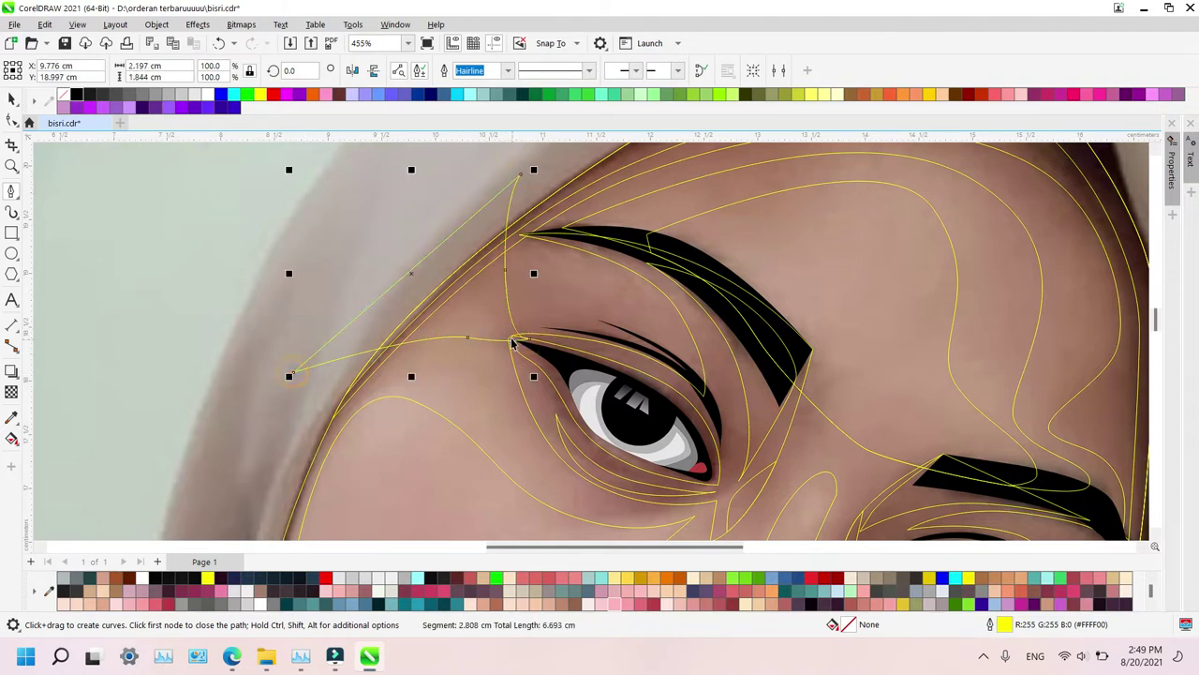
Intersect the left-hand temple shape with the face outline and remove the part outside the face
key("space")
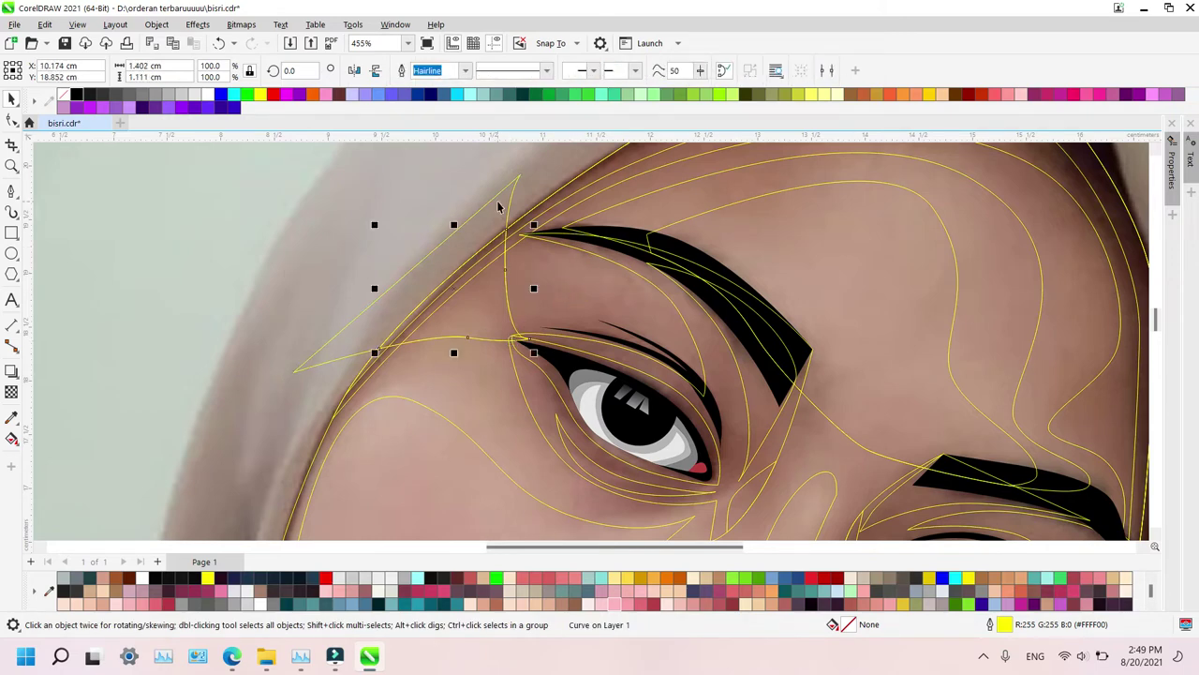
scroll(498, 205, "down", 4)
key("z")
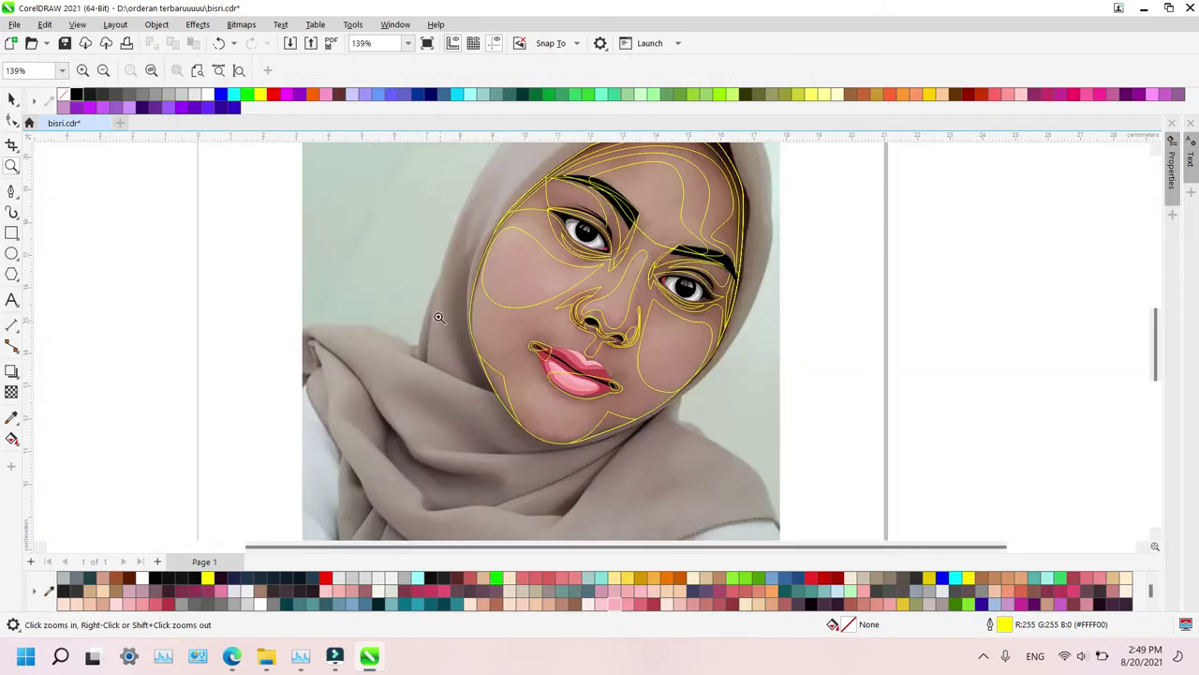
Draw a small closed shape about 0.5 by 0.7 cm over the upper end of the nose-bridge highlight
right_click(650, 264)
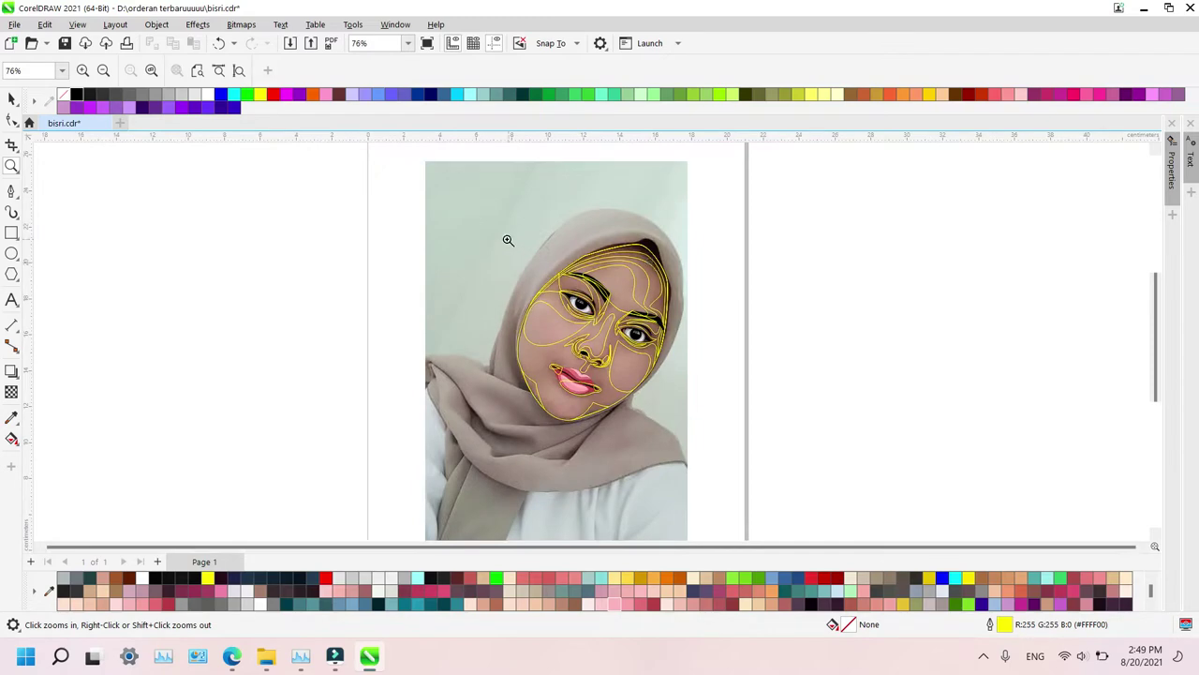
left_click_drag(508, 240, 703, 415)
left_click_drag(387, 259, 692, 428)
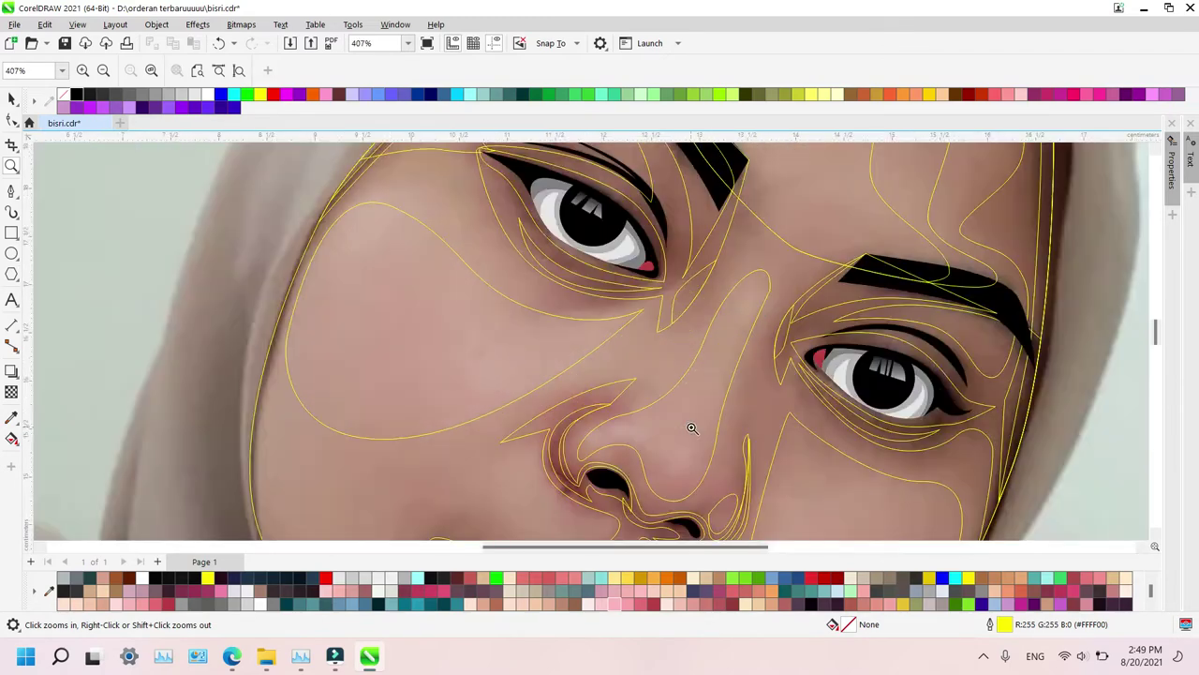
left_click_drag(544, 277, 824, 532)
key("p")
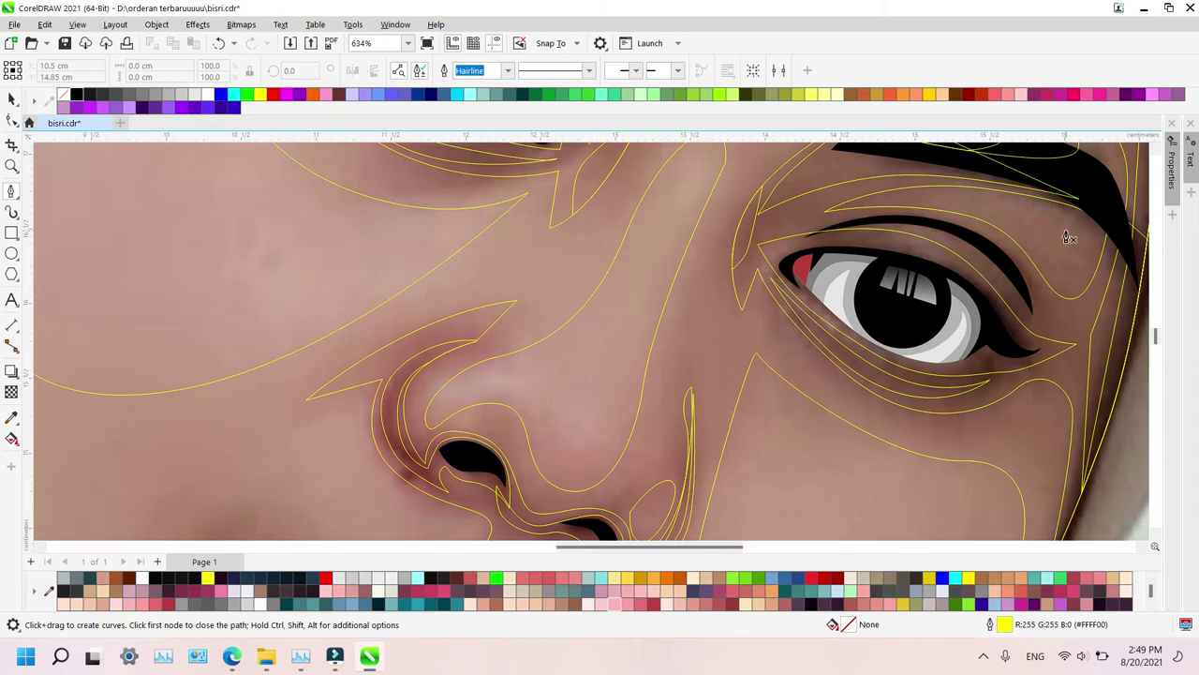
left_click(1154, 149)
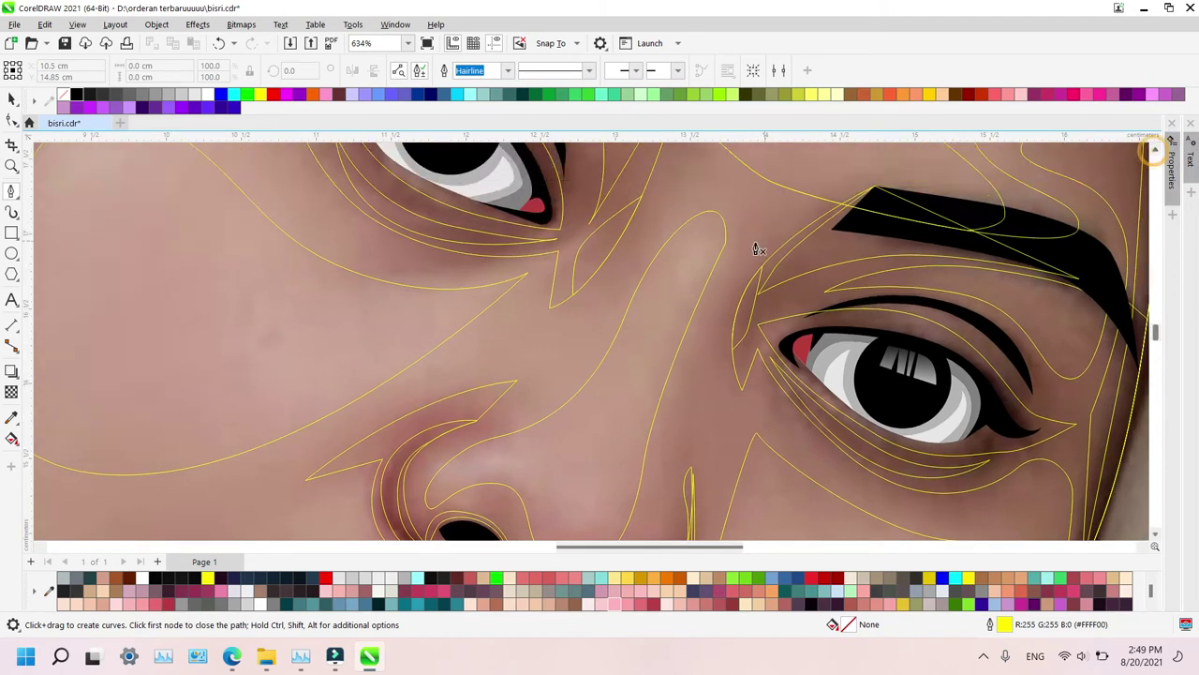
left_click(1158, 533)
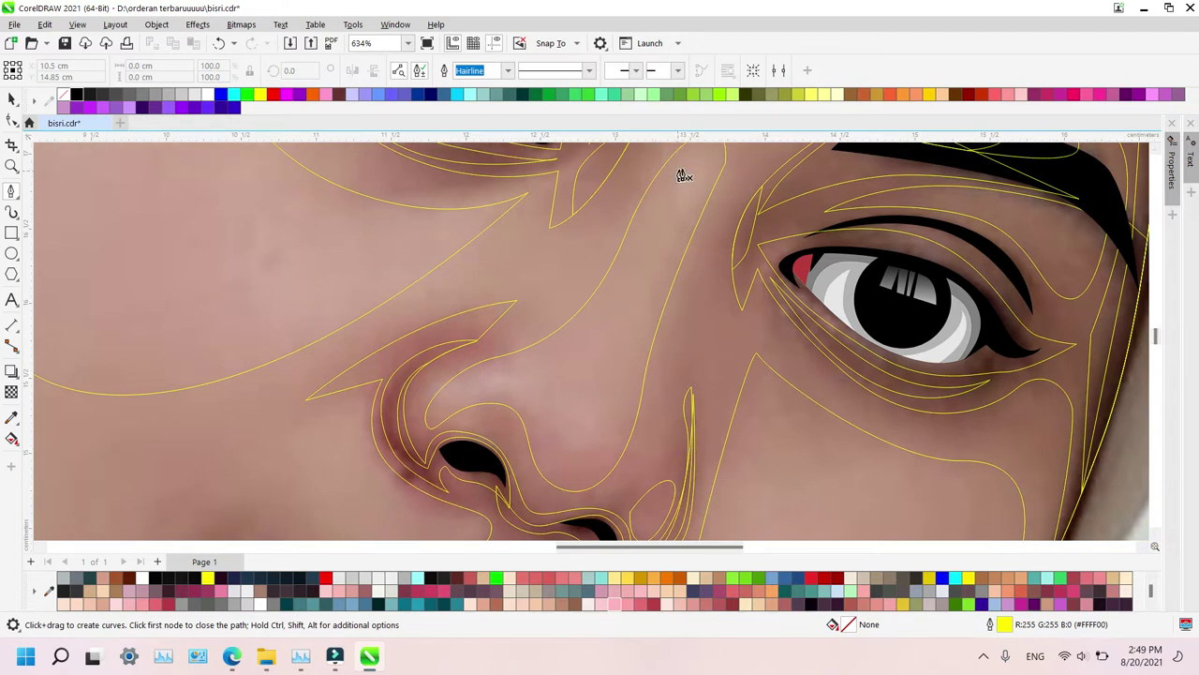
left_click(709, 266)
left_click_drag(675, 181, 709, 195)
left_click_drag(743, 240, 738, 265)
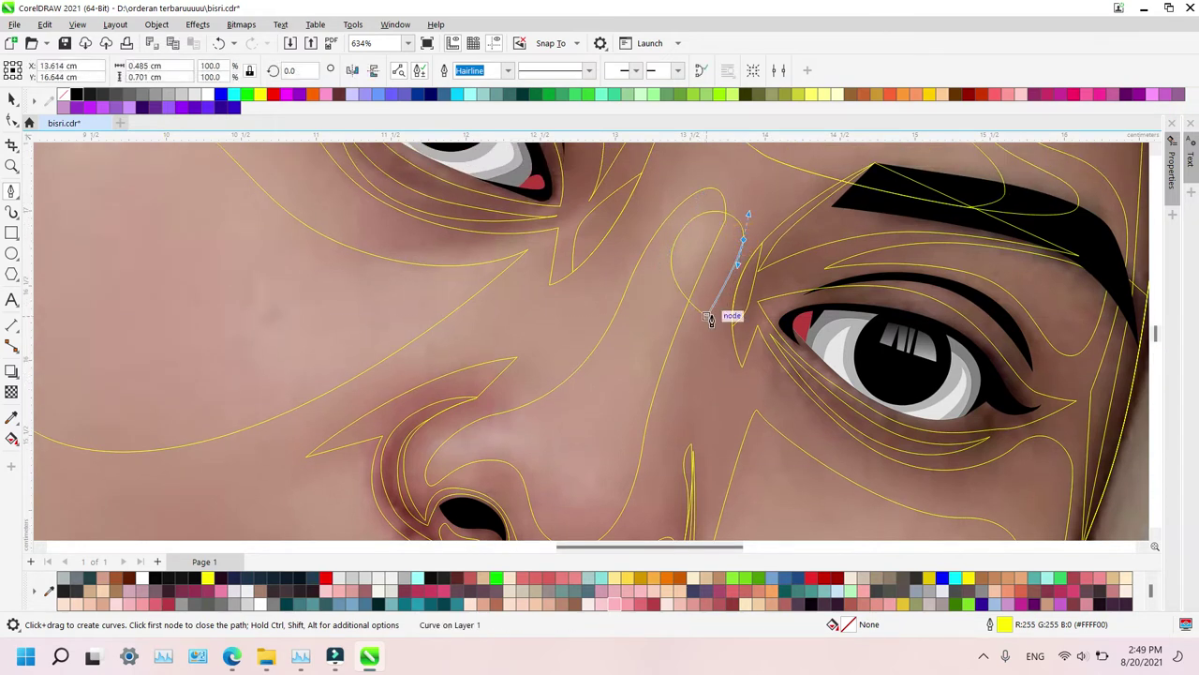
left_click(709, 320)
Intersect the small nose-bridge shape with the nose highlight and remove the part outside the highlight
key("space")
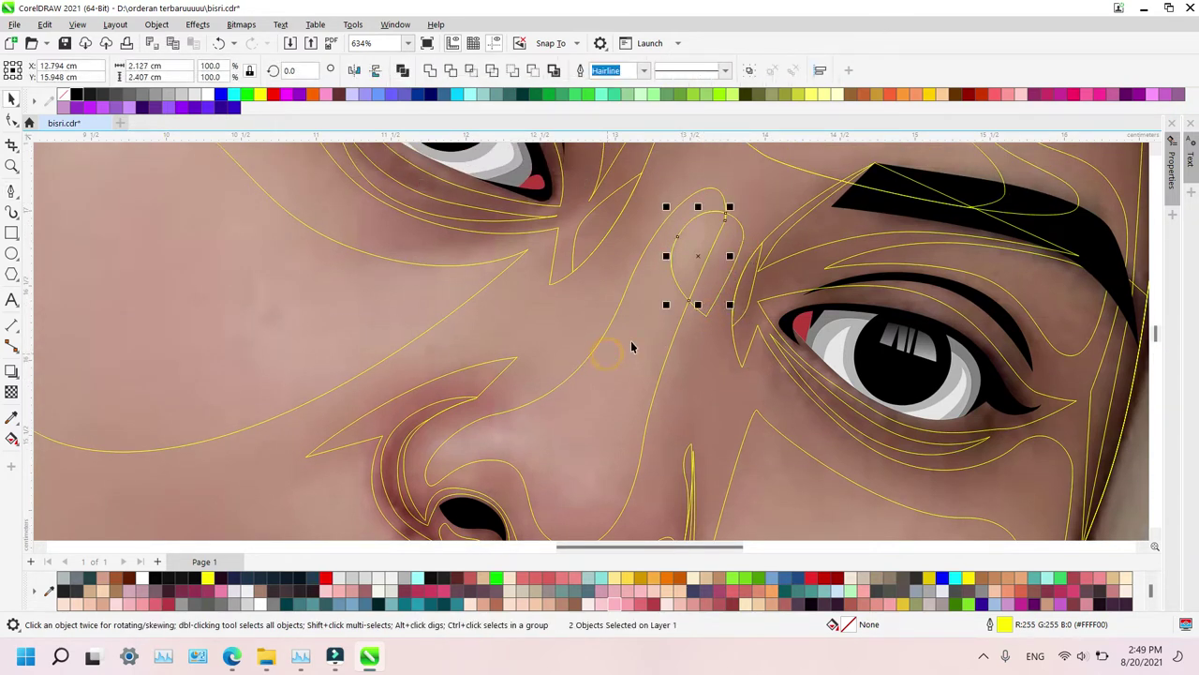
key("z")
right_click(705, 284)
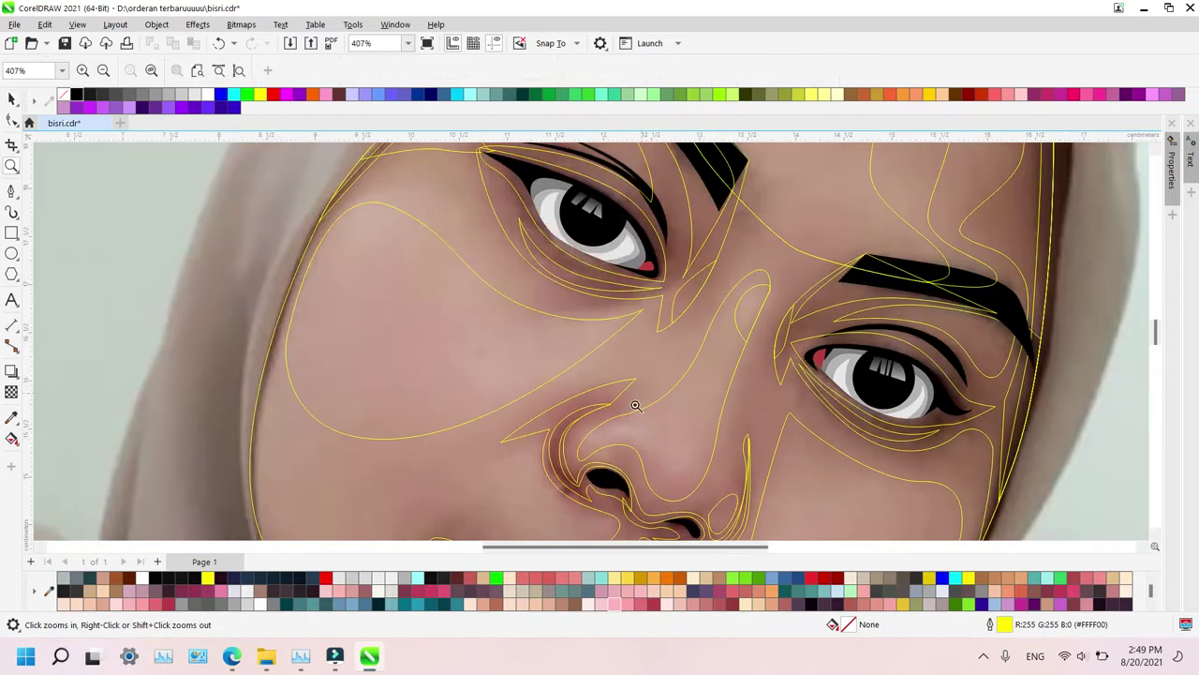
Draw a closed curved shape about 1.2 by 1.0 cm inside the nose highlight, covering the nose tip and left-hand nostril wing
left_click_drag(691, 422, 756, 529)
key("p")
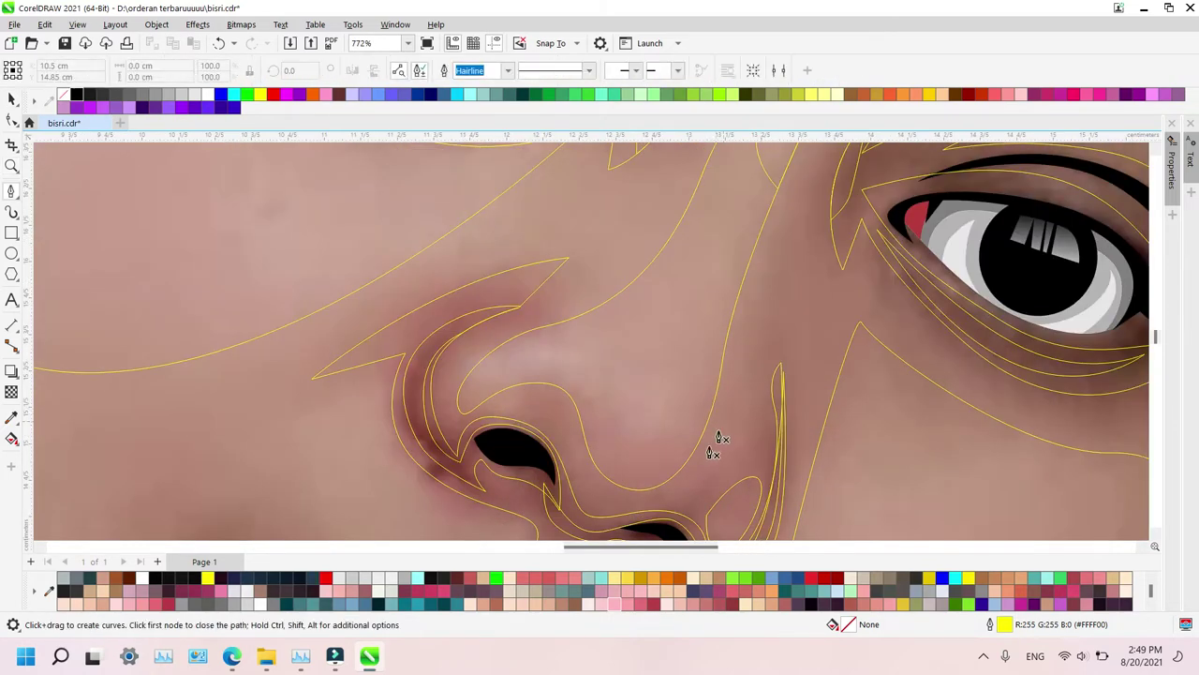
left_click(694, 403)
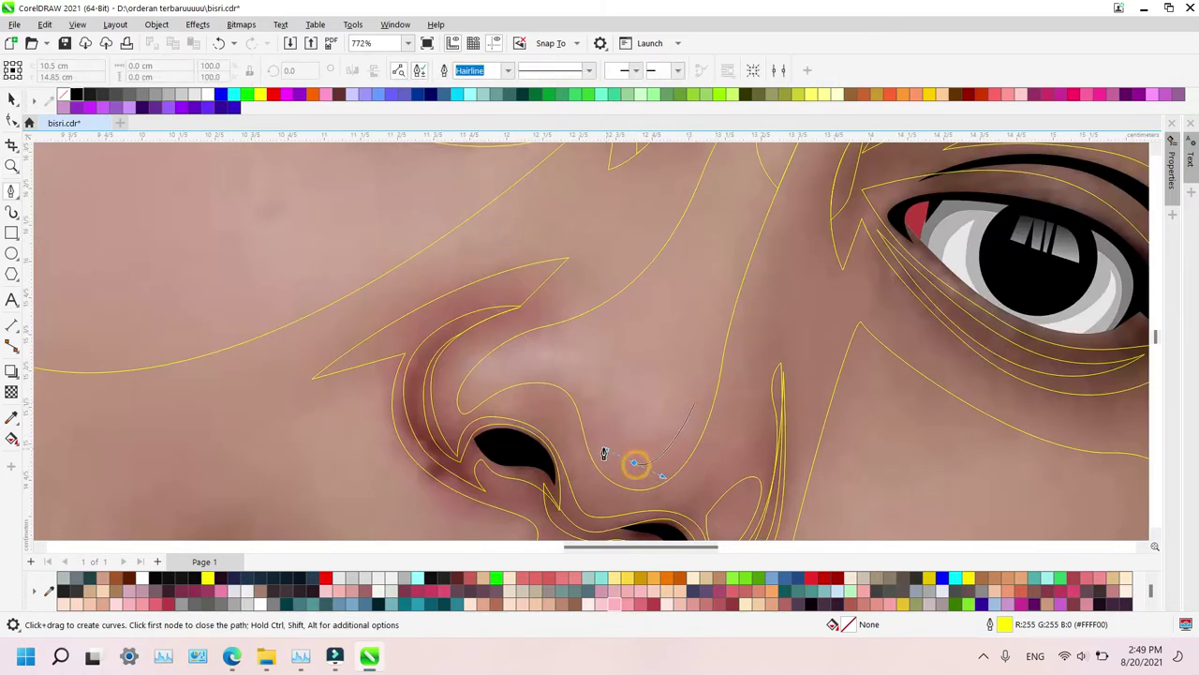
left_click_drag(634, 463, 586, 437)
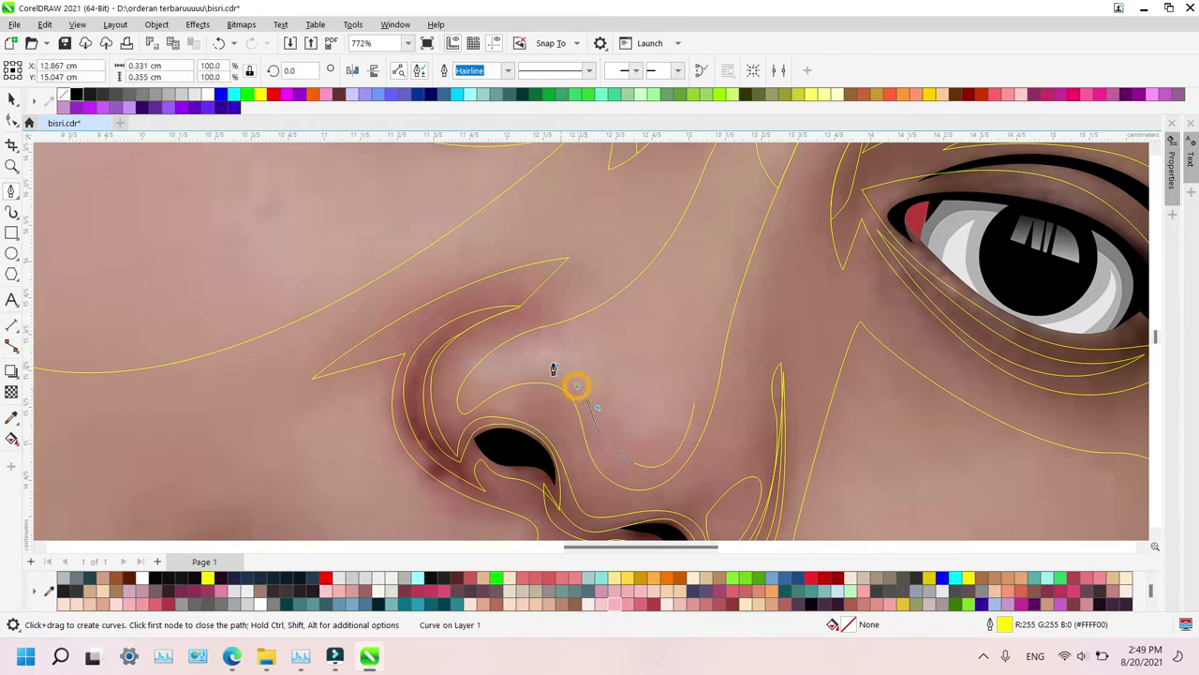
left_click_drag(552, 367, 555, 365)
left_click_drag(481, 389, 466, 395)
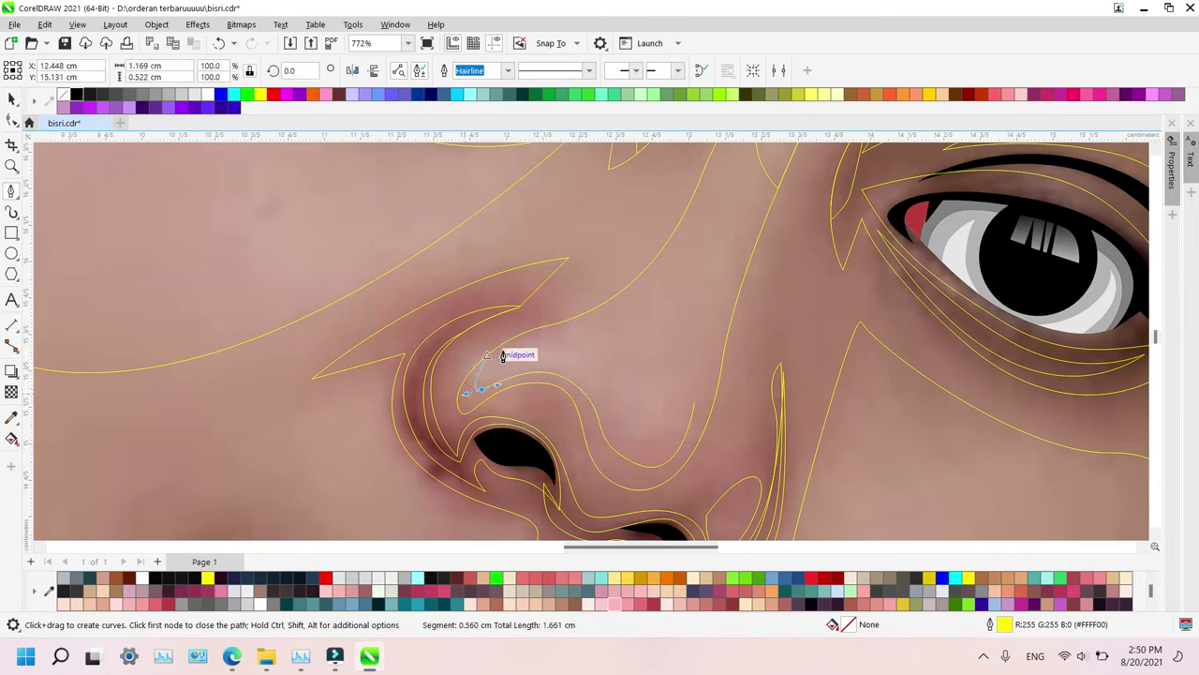
left_click_drag(608, 351, 628, 370)
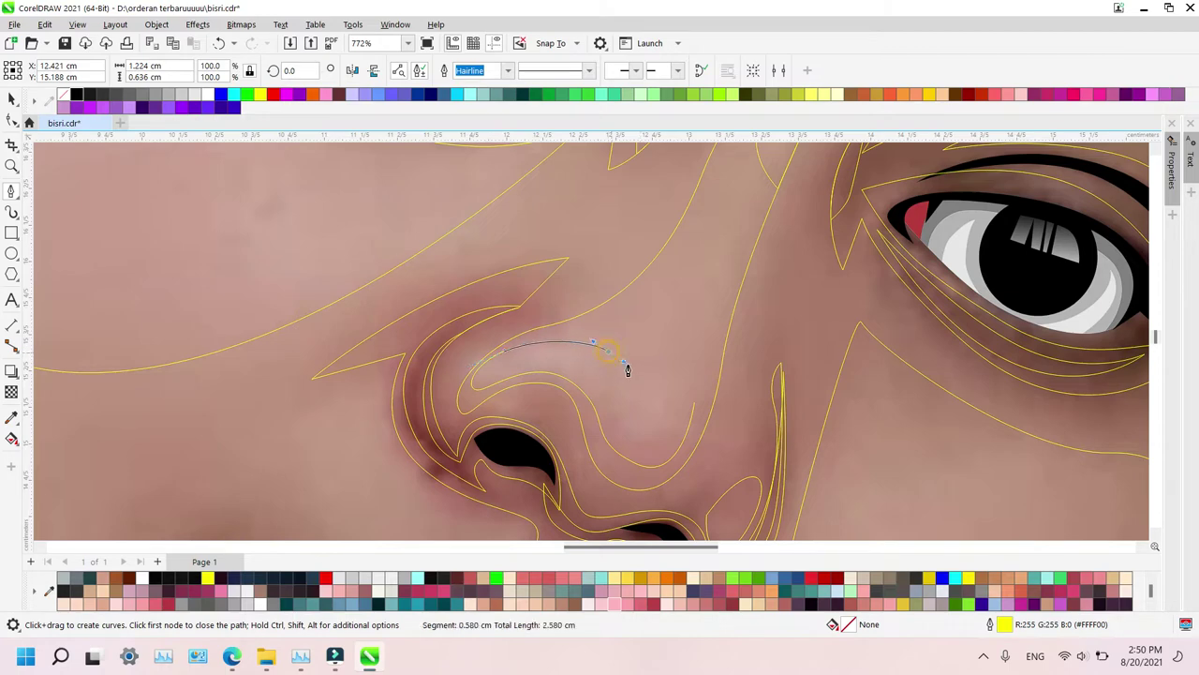
left_click_drag(698, 282, 730, 288)
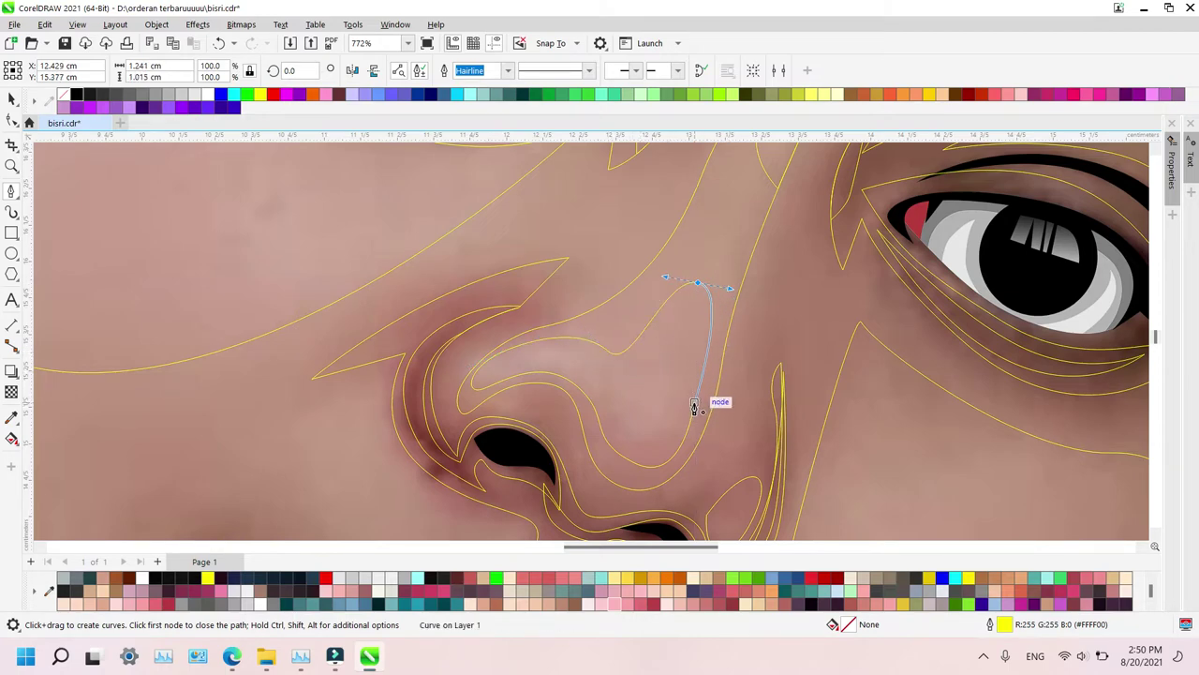
left_click(694, 403)
Draw a closed shape about 2.8 by 1.2 cm over the left-hand cheek highlight's inner end, reaching the inner eye corner
key("z")
right_click(758, 415)
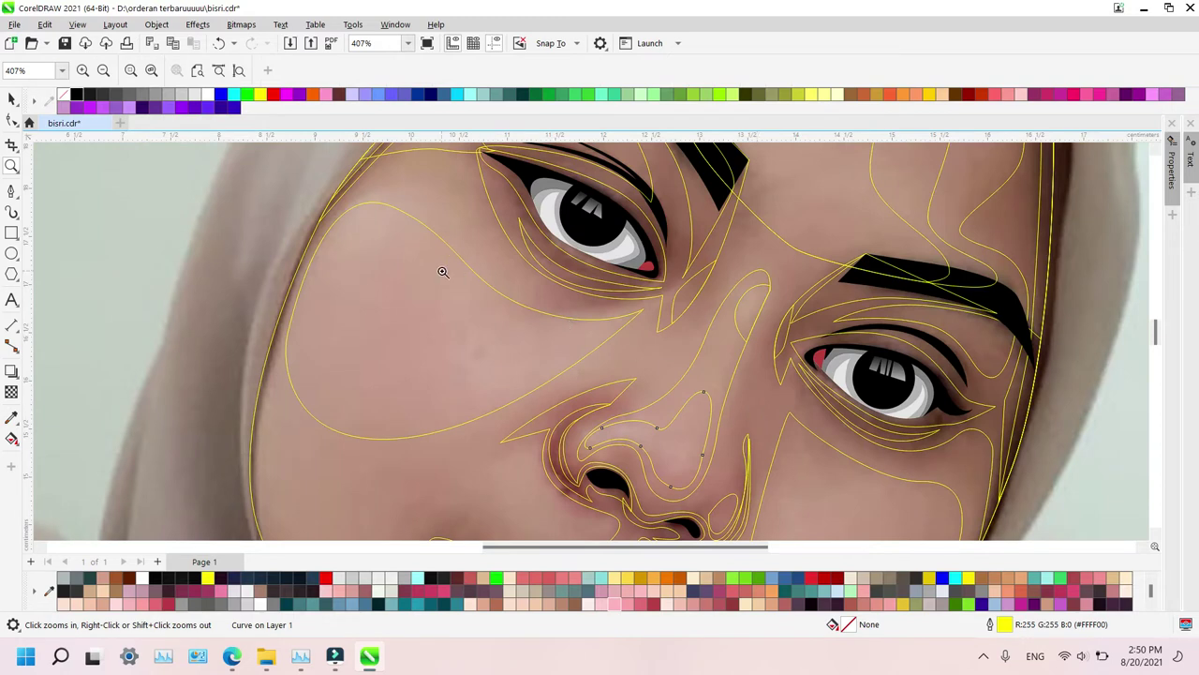
key("p")
left_click(488, 274)
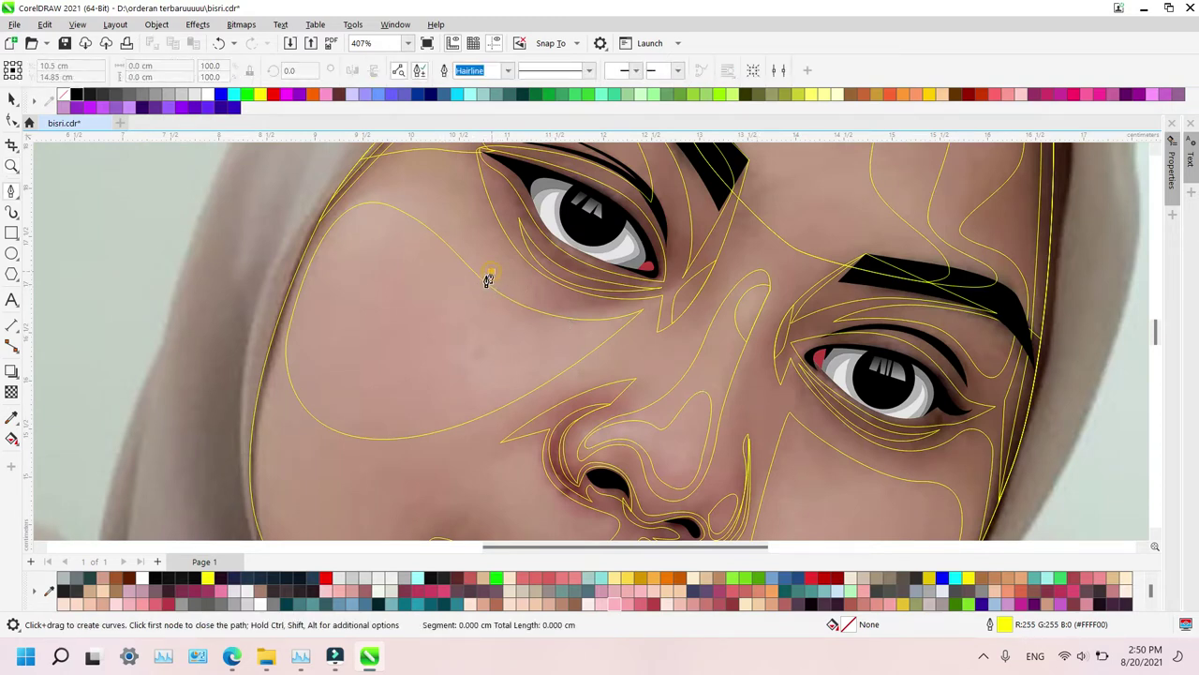
left_click_drag(431, 337, 450, 391)
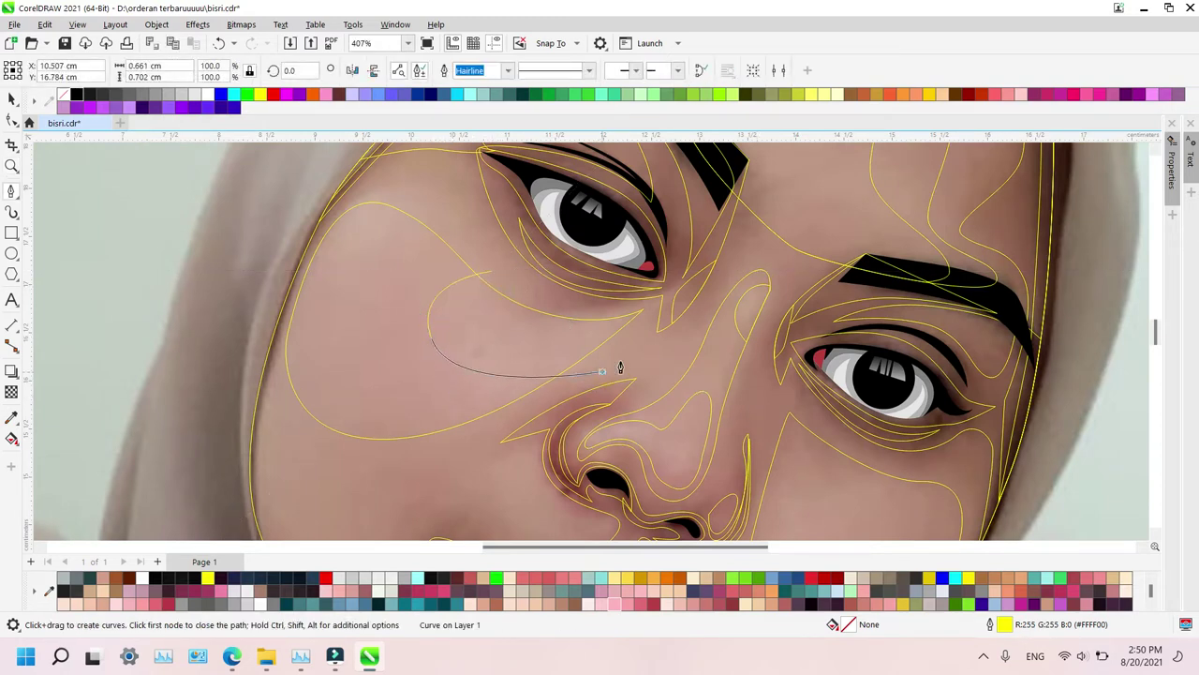
left_click_drag(616, 363, 670, 332)
left_click(694, 274)
left_click(692, 271)
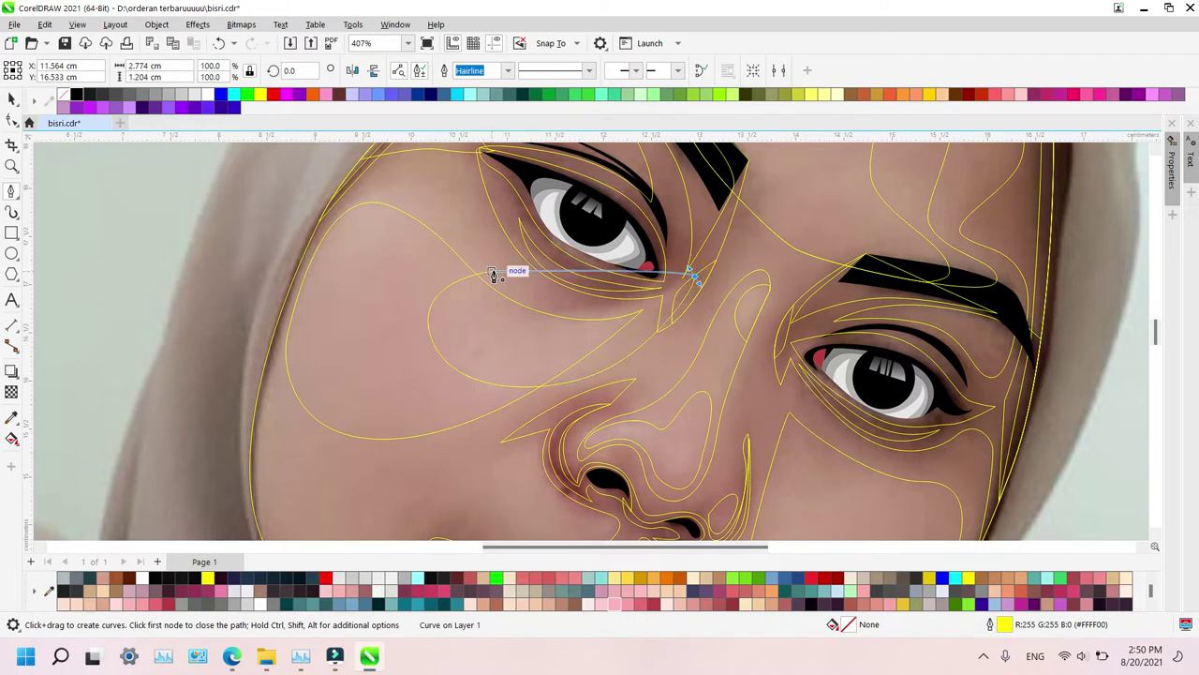
left_click(491, 270)
Intersect the new left-hand cheek shape with the larger cheek highlight and remove the part outside it
key("space")
left_click(422, 325, "shift")
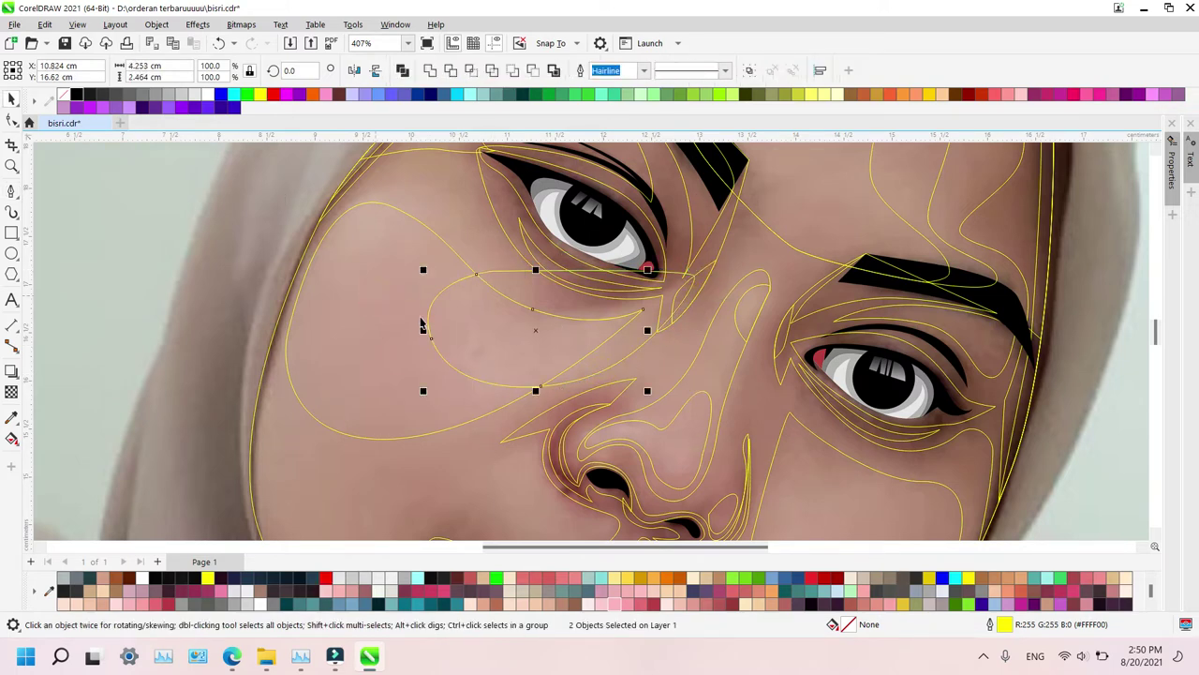
scroll(509, 350, "down", 2)
Draw a closed shape about 2.1 by 2.3 cm over the right-hand cheek highlight, from beside the nose to under the eye
key("z")
scroll(509, 348, "down", 2)
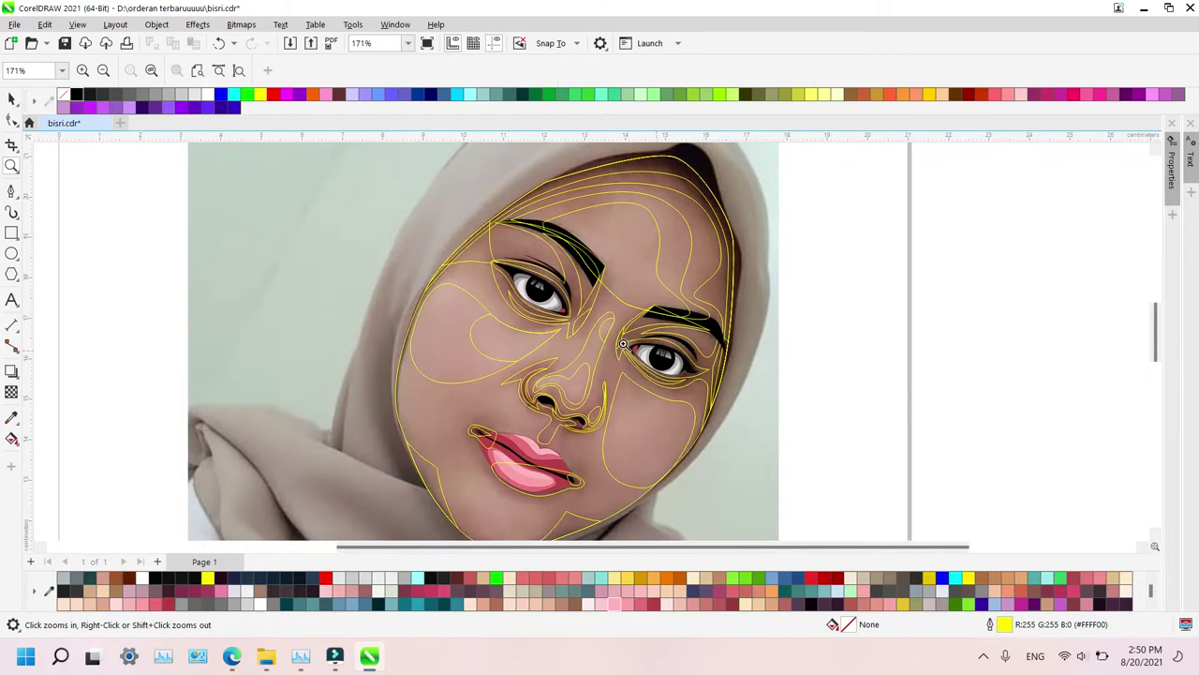
left_click_drag(683, 478, 710, 501)
key("p")
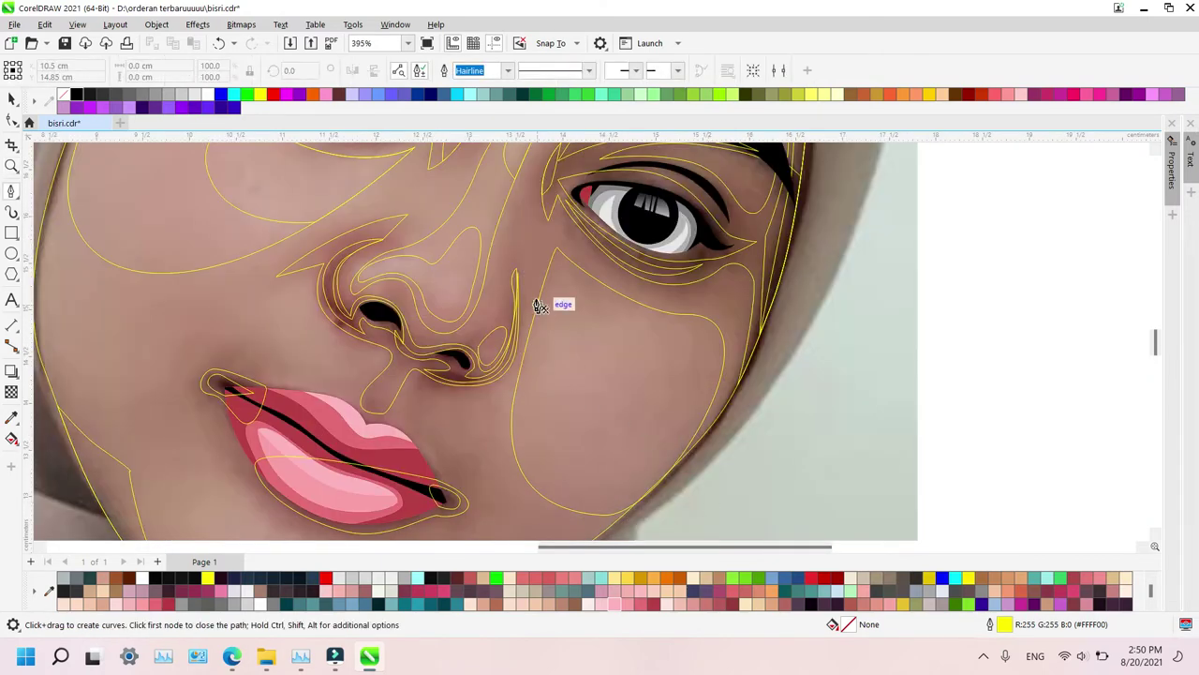
left_click(516, 274)
left_click_drag(578, 440, 651, 443)
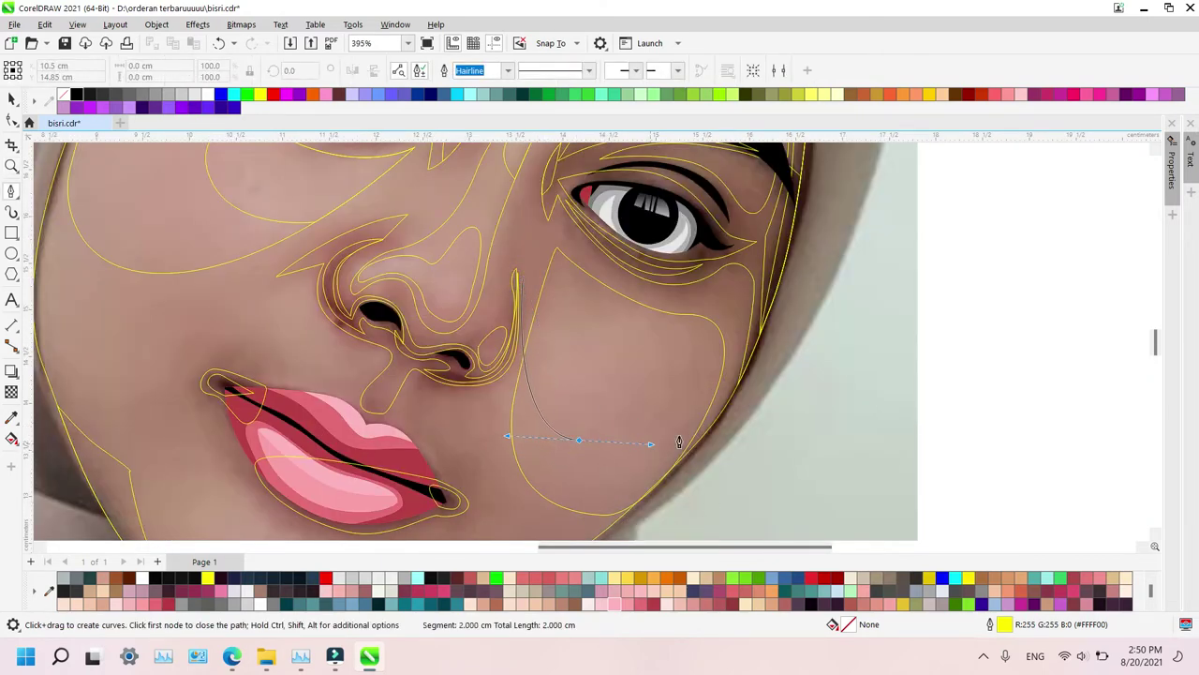
left_click_drag(715, 349, 706, 320)
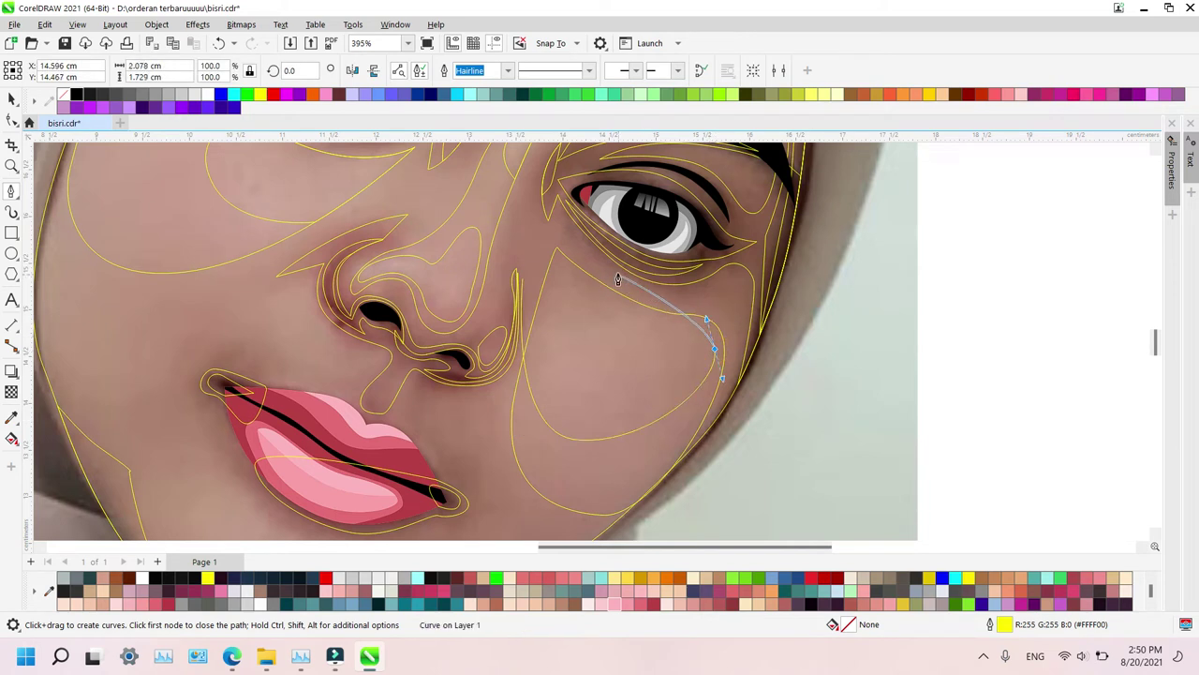
left_click(548, 221)
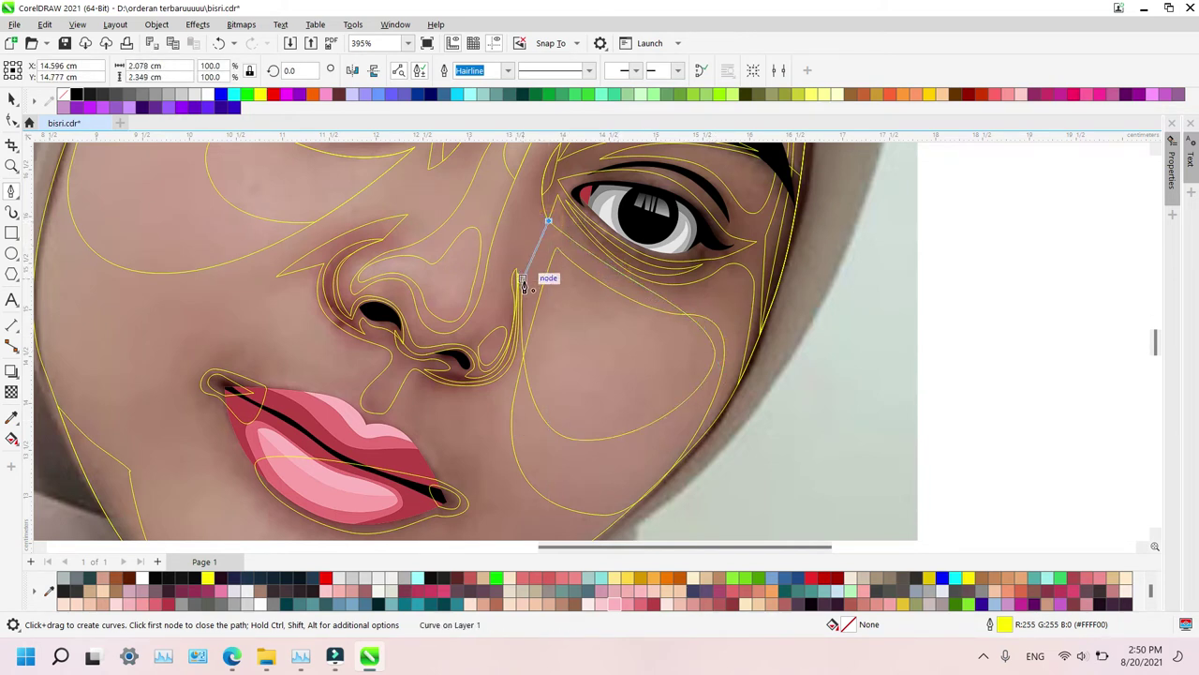
left_click(523, 281)
Intersect the new right-hand cheek shape with the larger cheek highlight and remove the part outside it
key("space")
left_click(591, 486, "shift")
key("i")
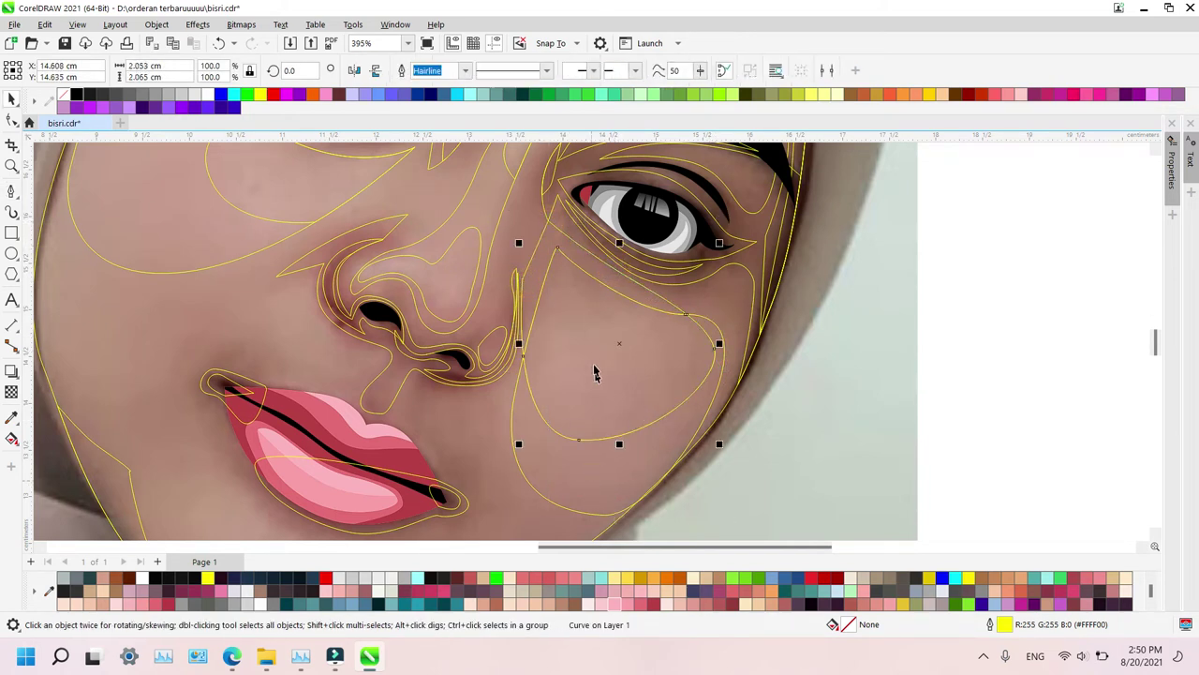
Draw a closed shape about 1.5 by 1.3 cm between the left-hand nostril and the upper lip
key("z")
right_click(590, 343)
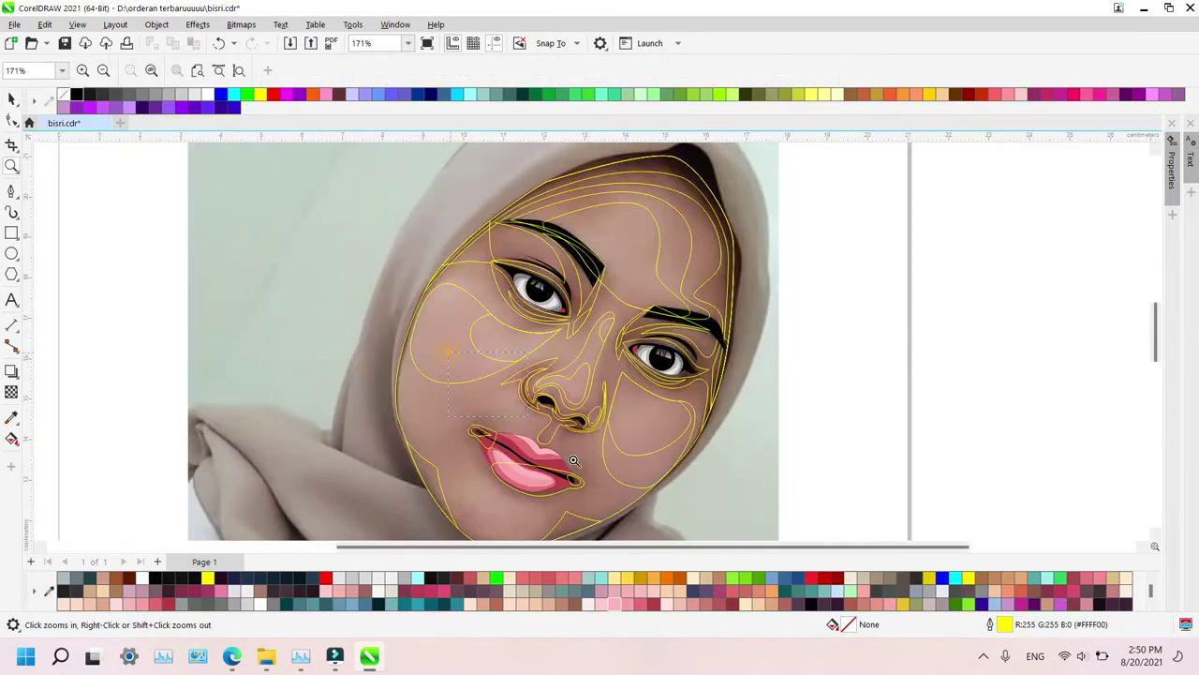
left_click(574, 460)
key("space")
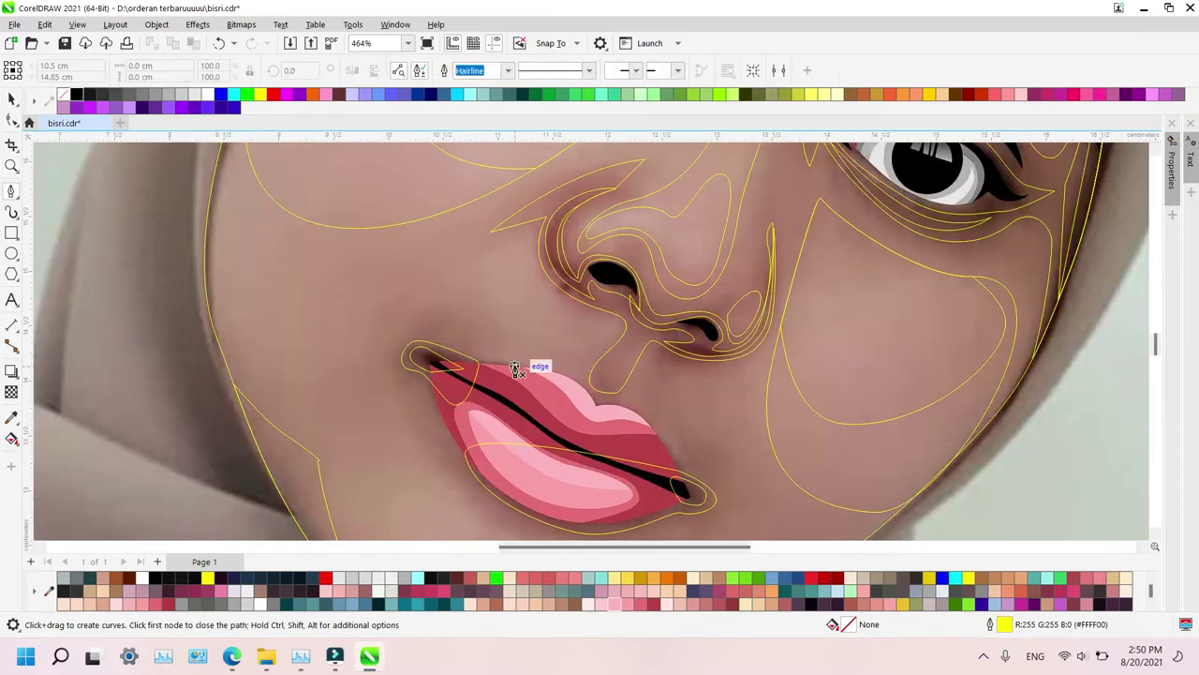
left_click(481, 365)
left_click_drag(443, 287, 602, 344)
key("ctrl+z")
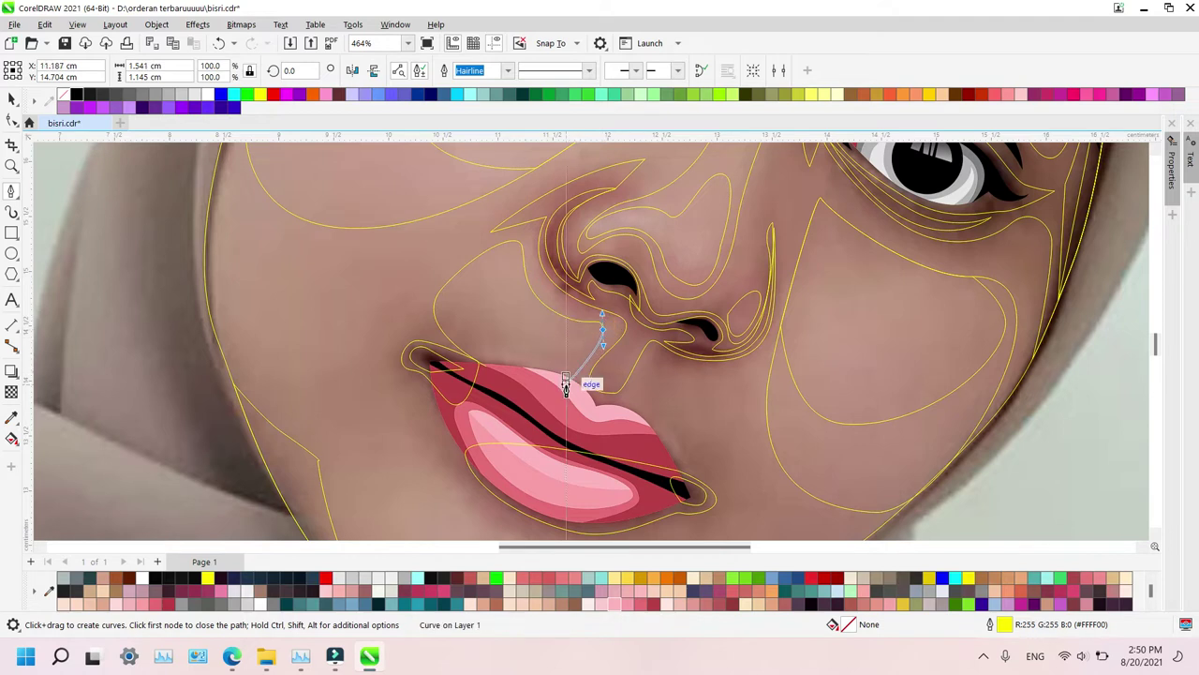
left_click(565, 384)
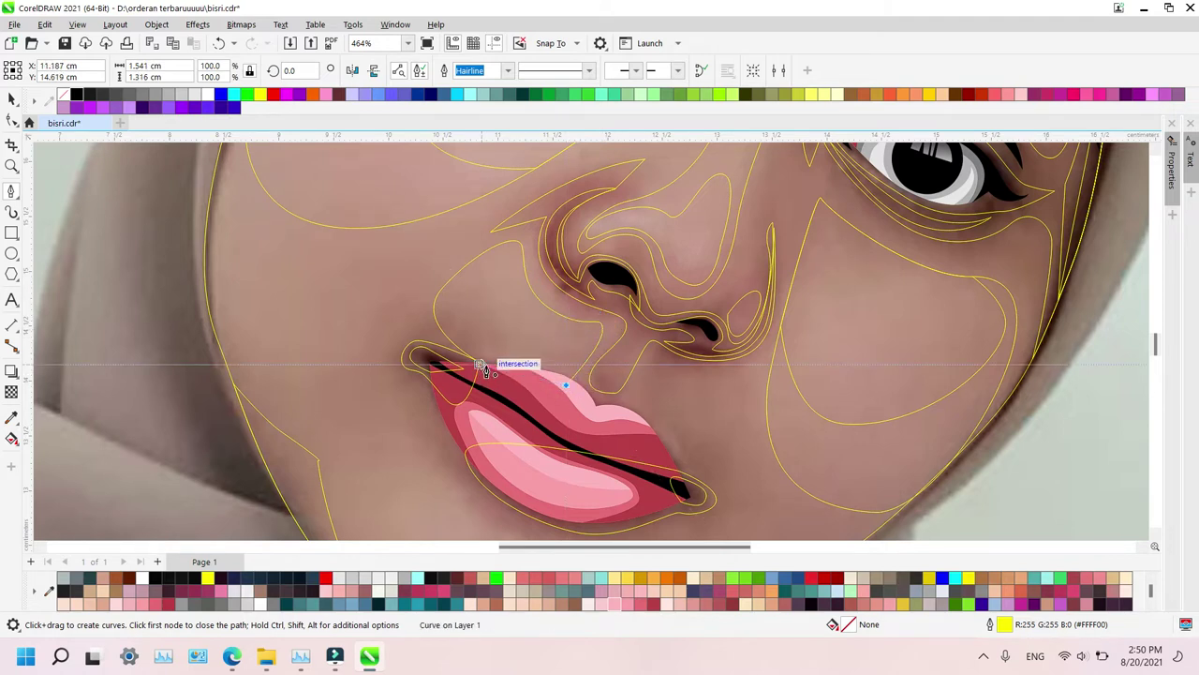
key("Escape")
Bring the group containing the lips and eyes to the front of the skin outlines
key("z")
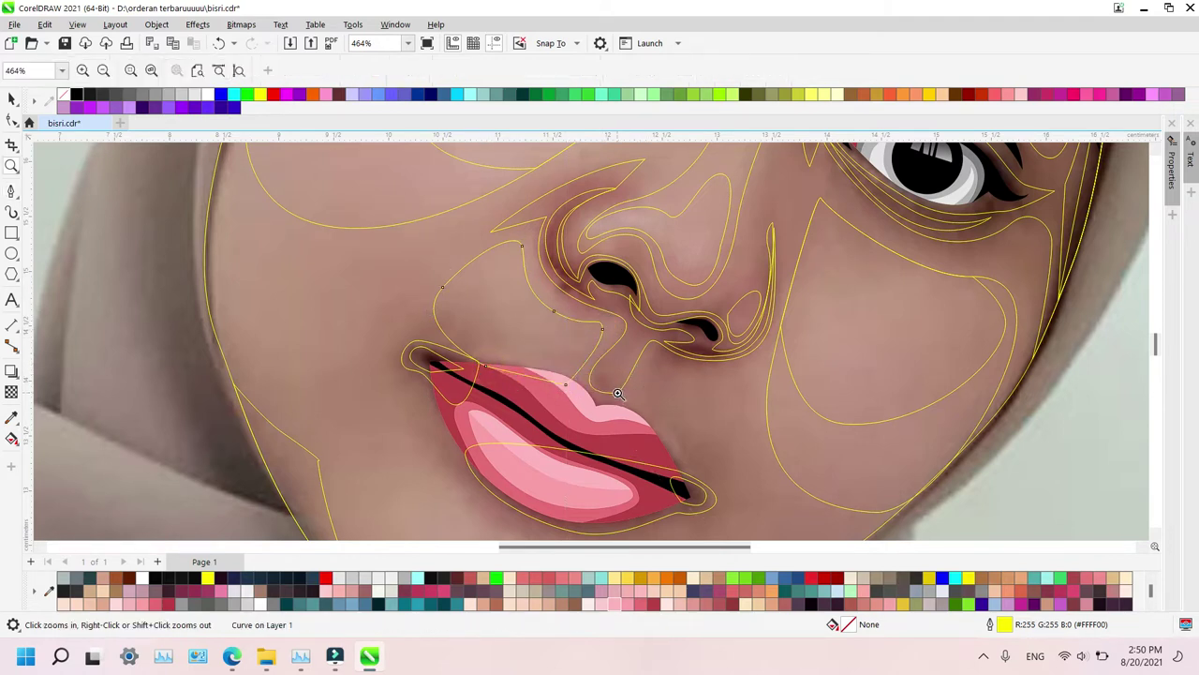
right_click(539, 292)
right_click(538, 293)
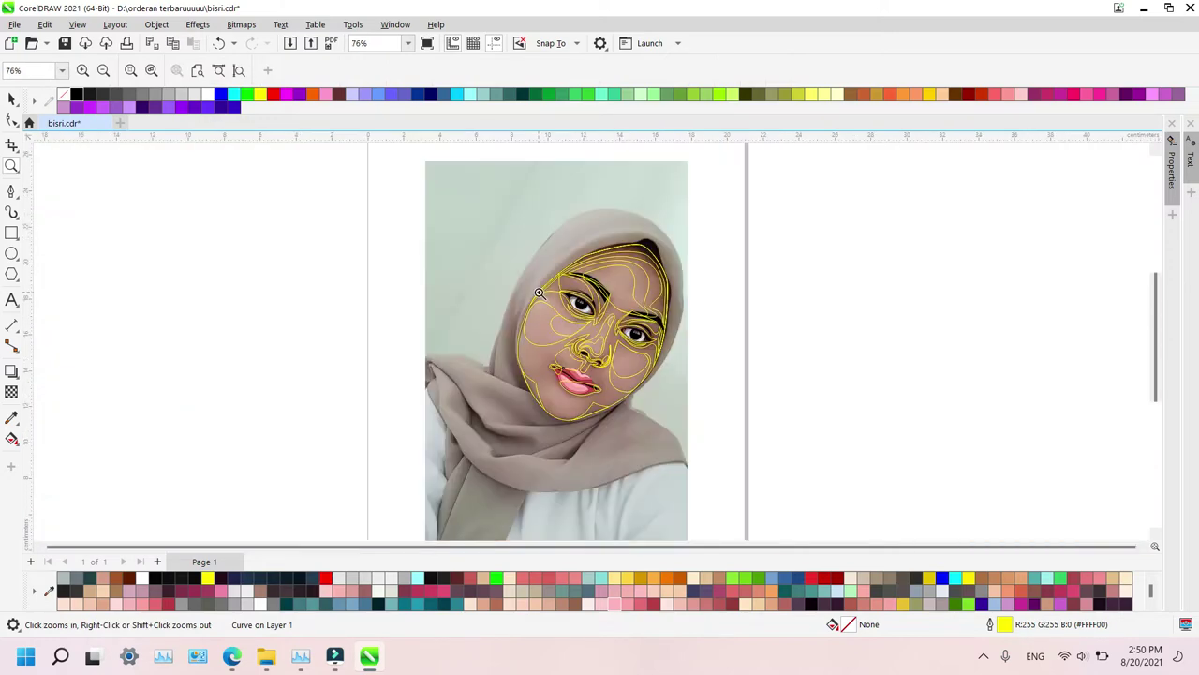
left_click(665, 433)
left_click(404, 317)
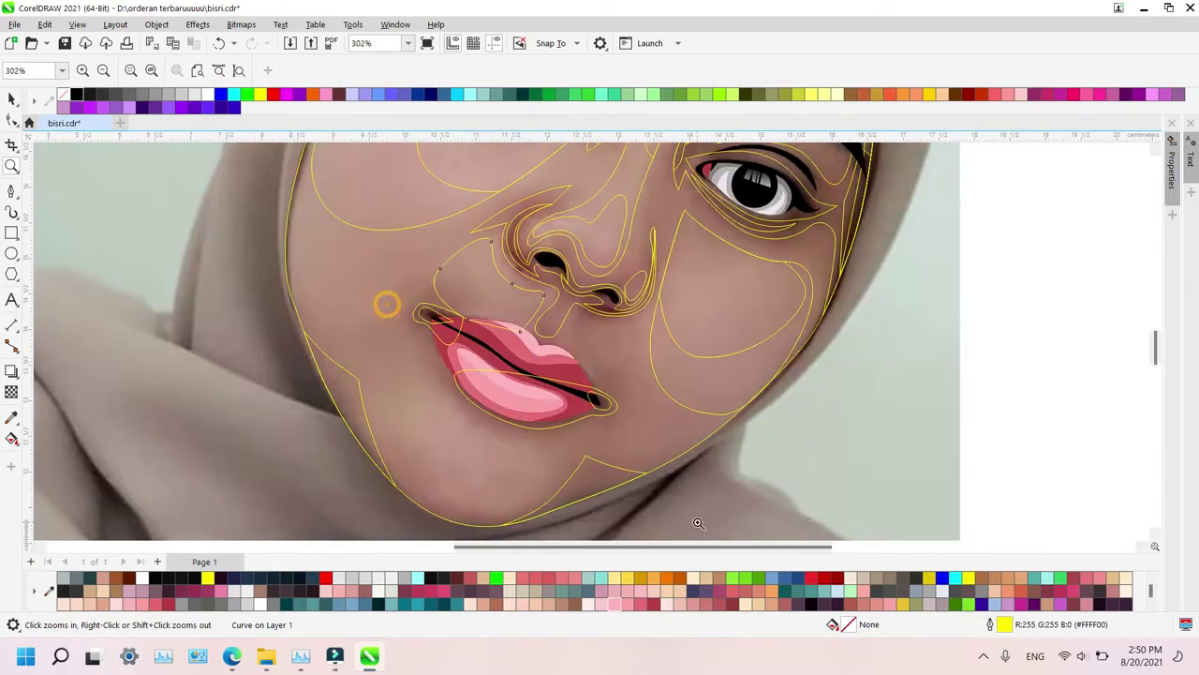
key("space")
left_click(525, 352)
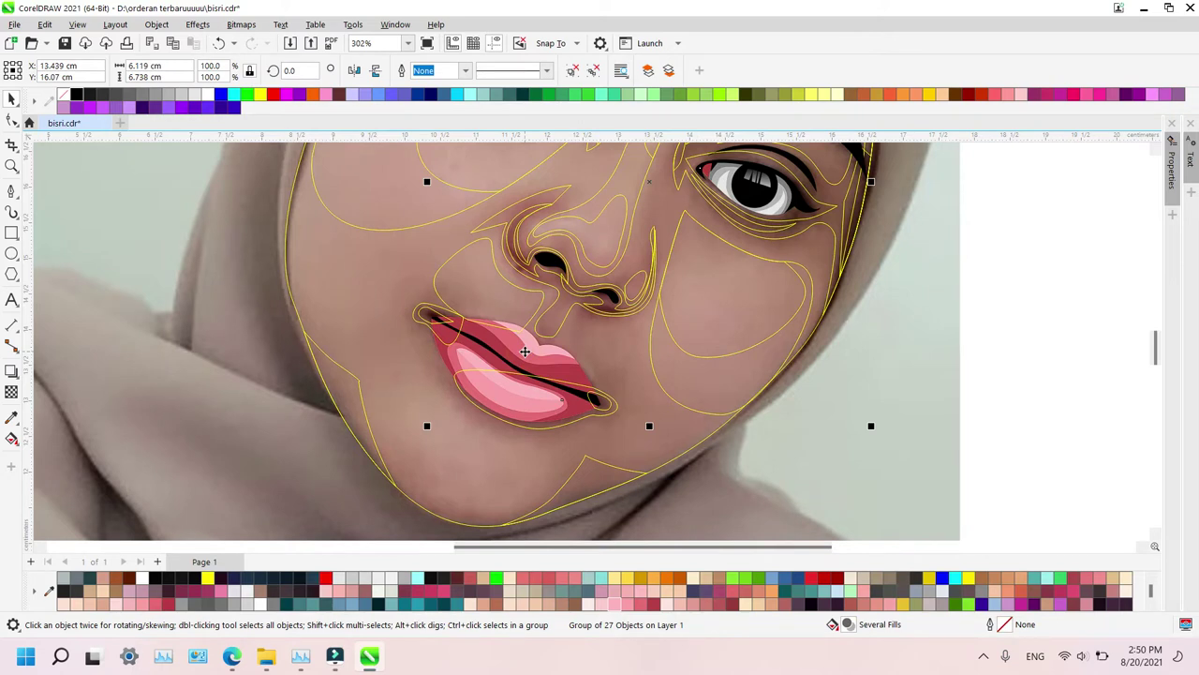
key("shift+Page_Up")
Fill the inner shadow shapes around the nose, mouth corners and eyes plus the forehead-edge shape with brown #94664C, without outlines
key("F10")
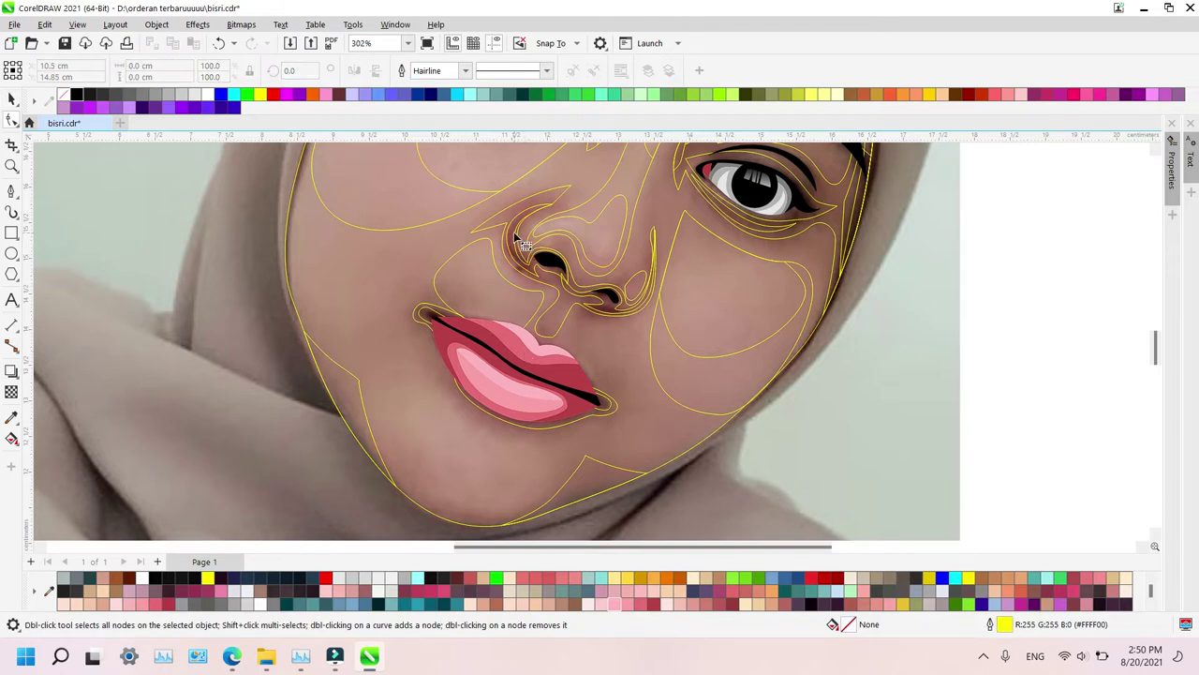
left_click(514, 236)
left_click(609, 303, "shift")
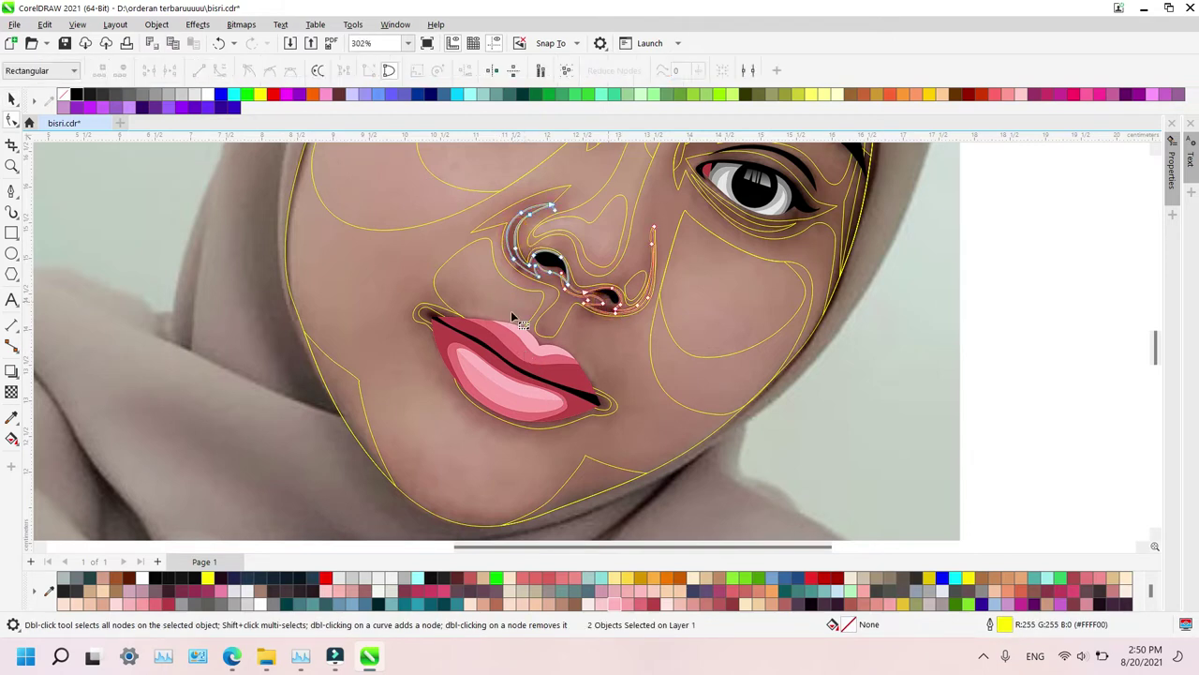
left_click(430, 316, "shift")
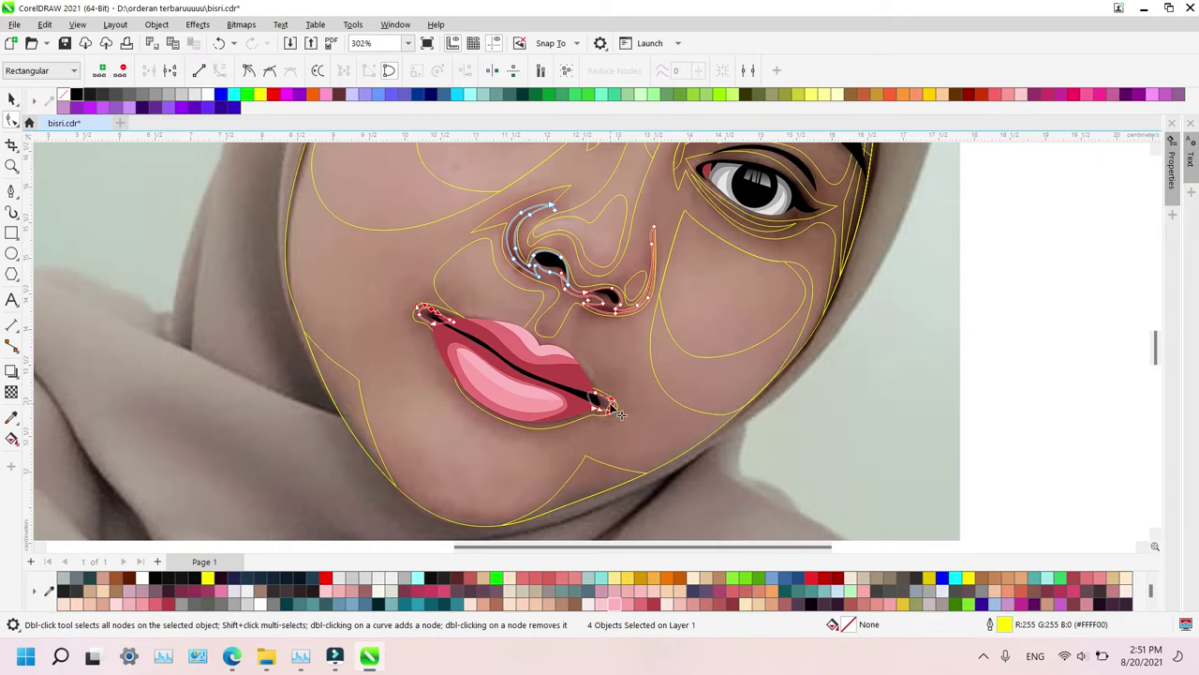
left_click(722, 211, "shift")
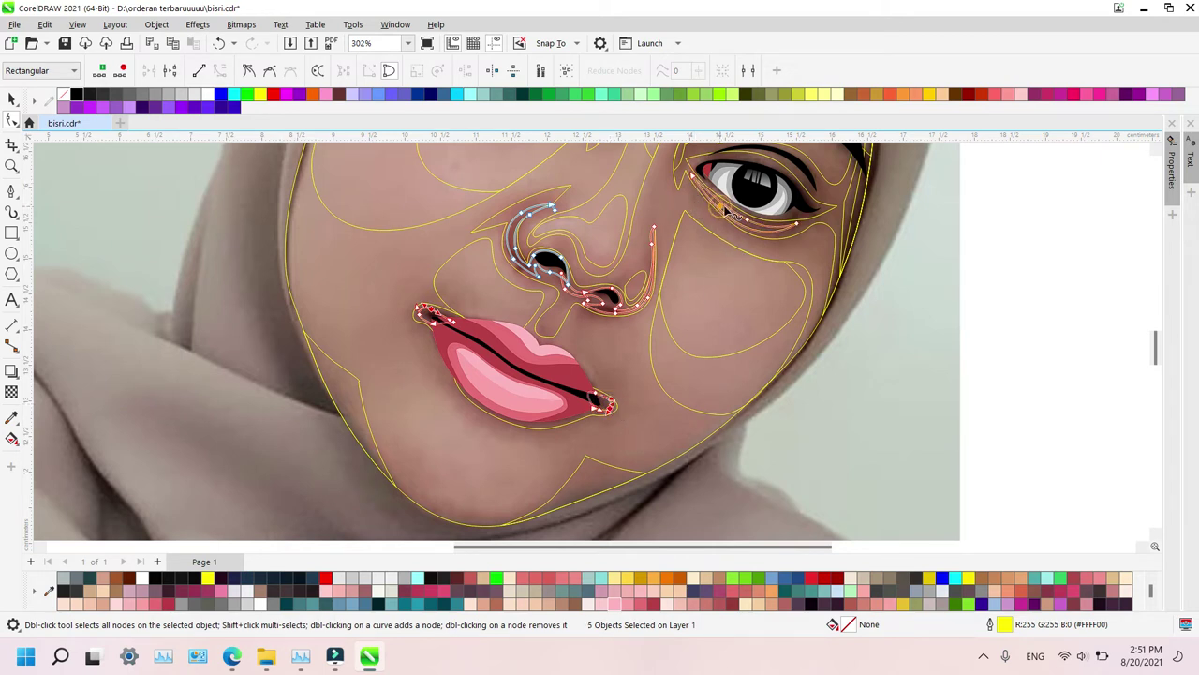
left_click(845, 205, "shift")
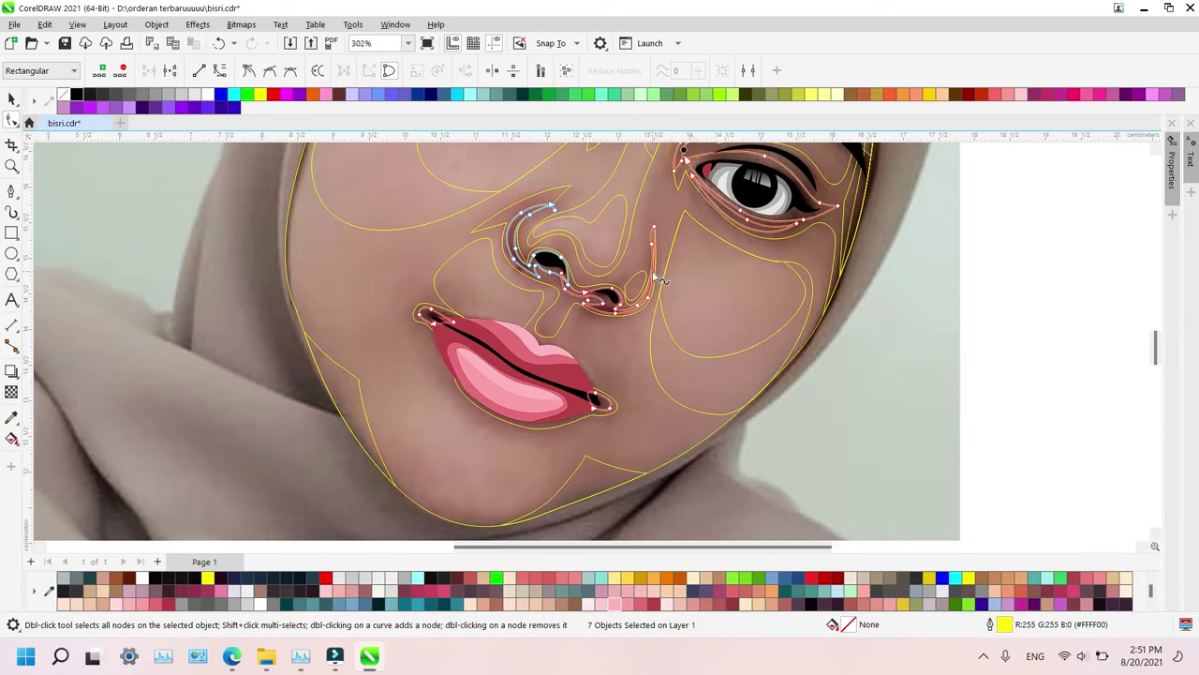
scroll(653, 276, "up", 3)
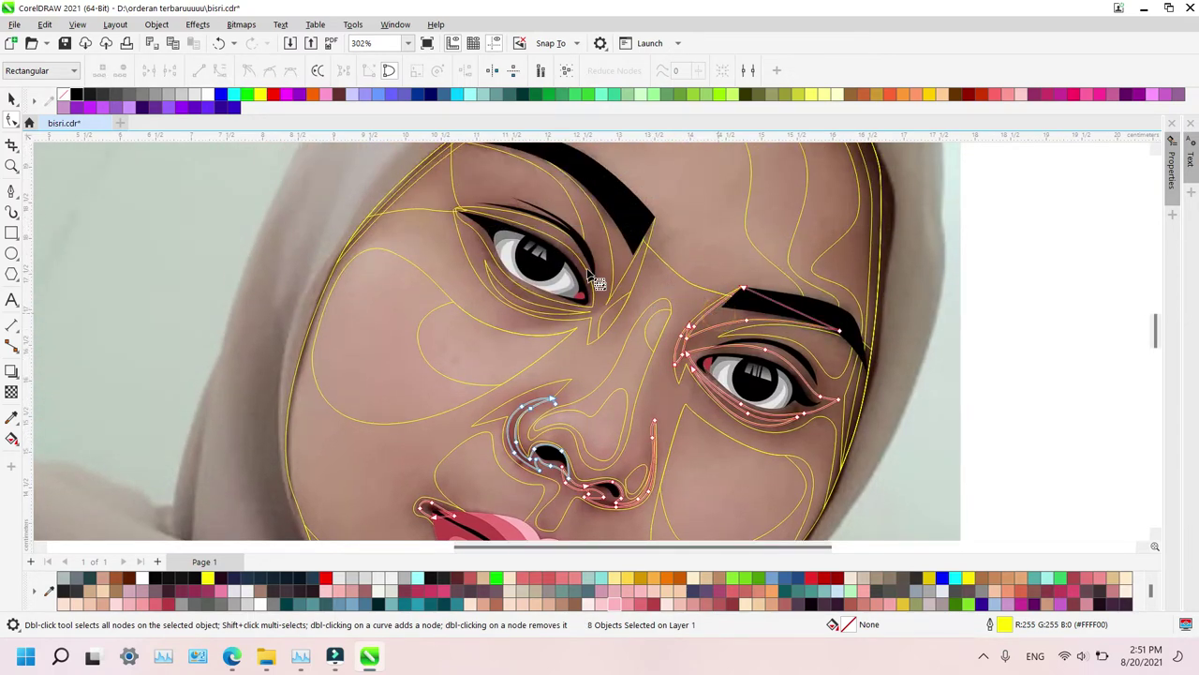
left_click(613, 310, "shift")
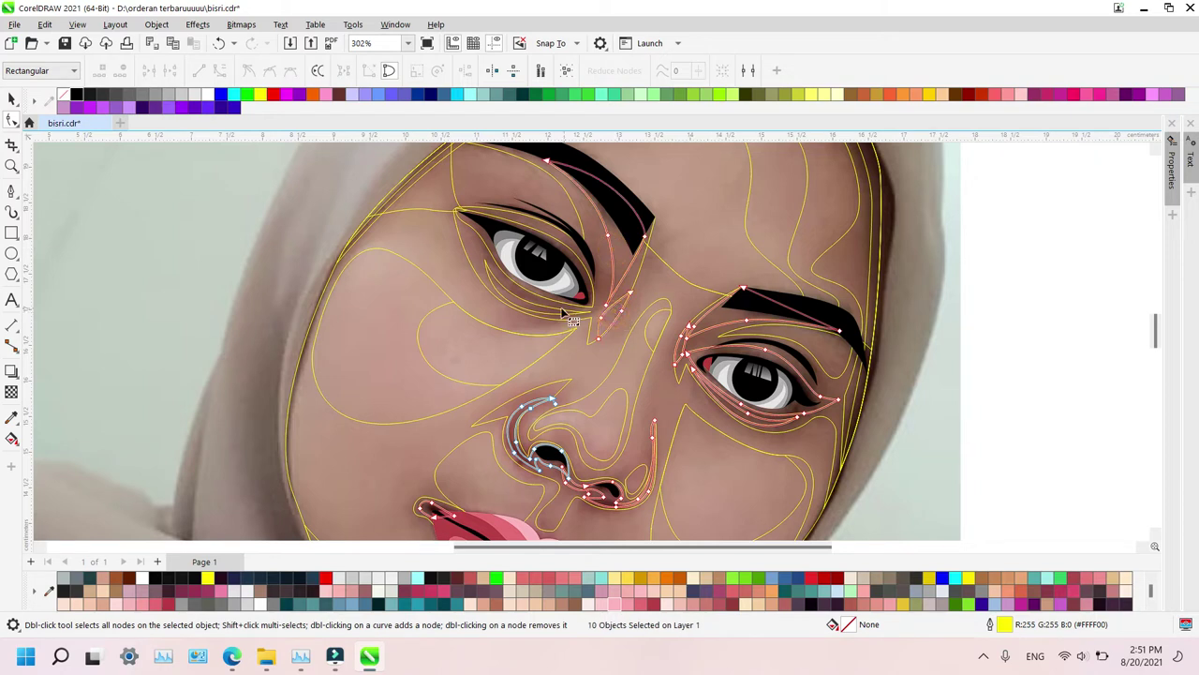
left_click(496, 265, "shift")
left_click(476, 229, "shift")
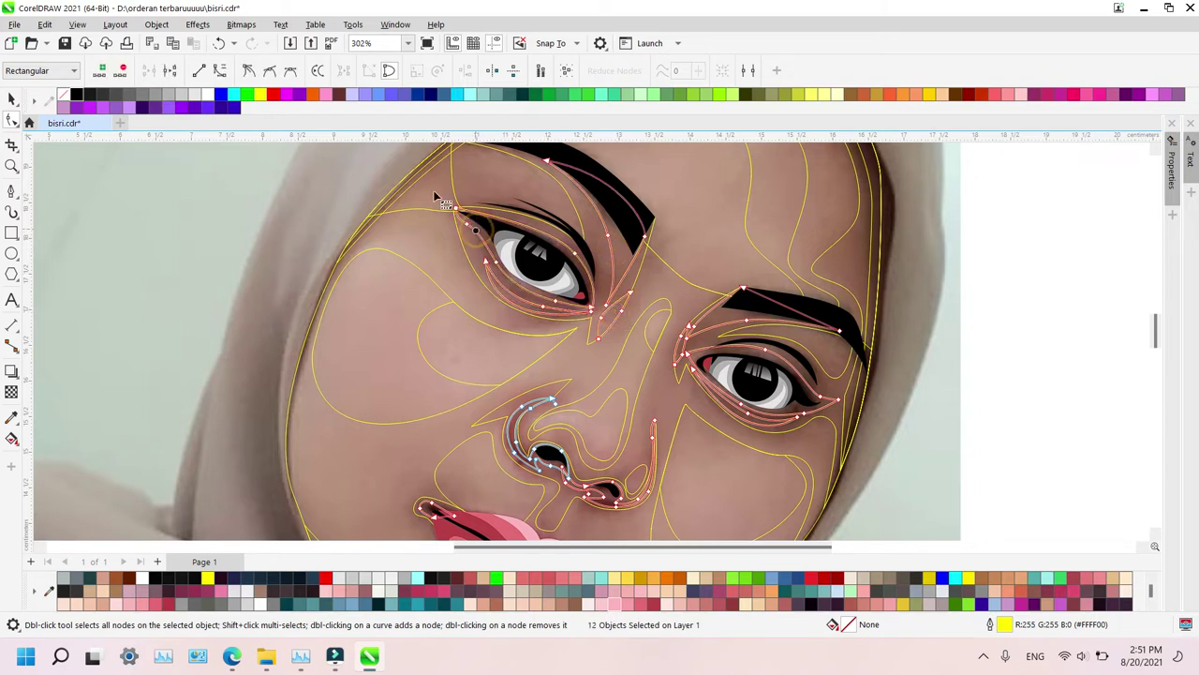
scroll(581, 251, "up", 2)
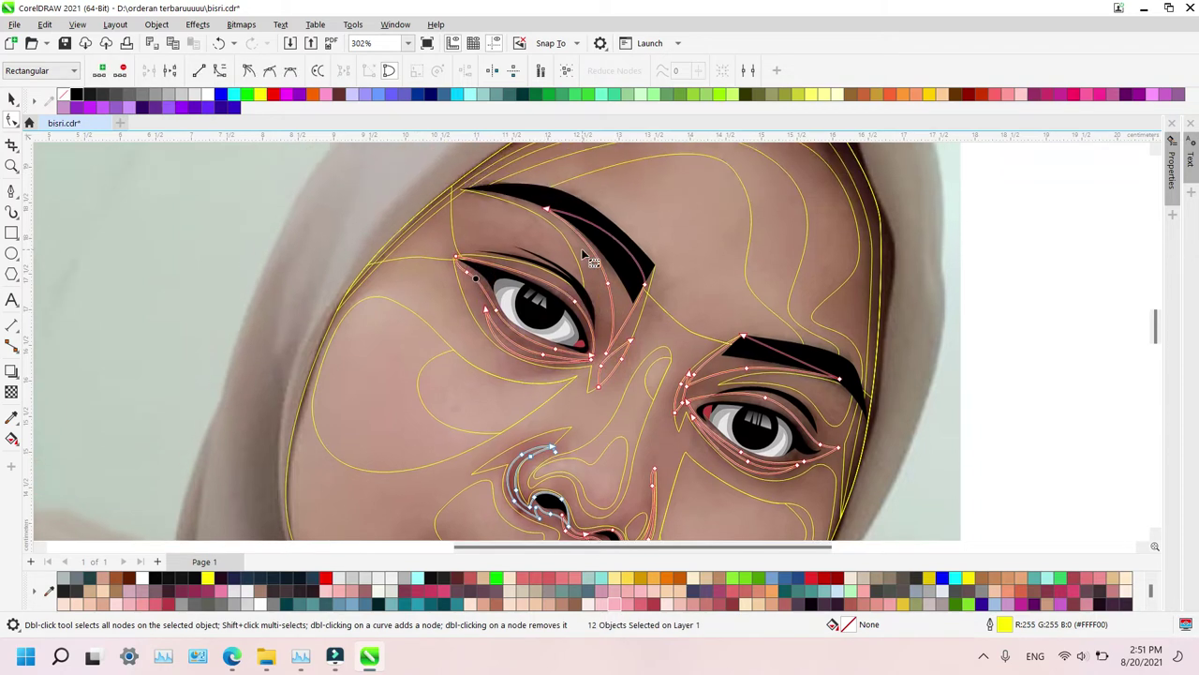
left_click(842, 303, "shift")
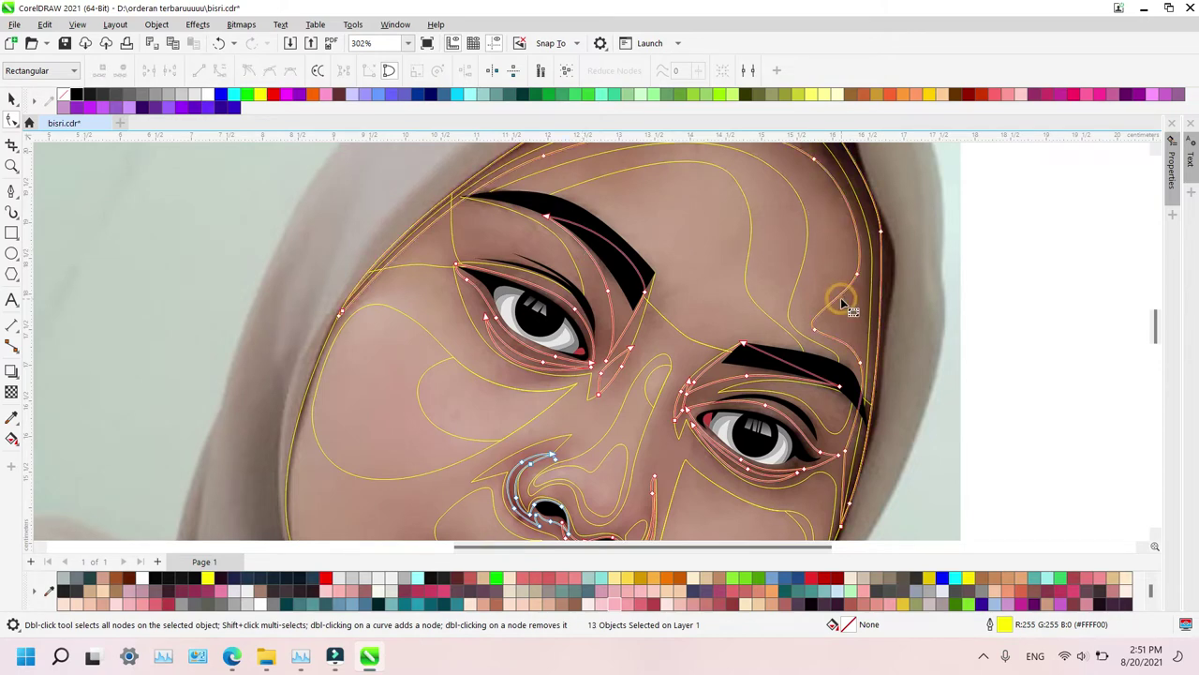
scroll(841, 304, "down", 5)
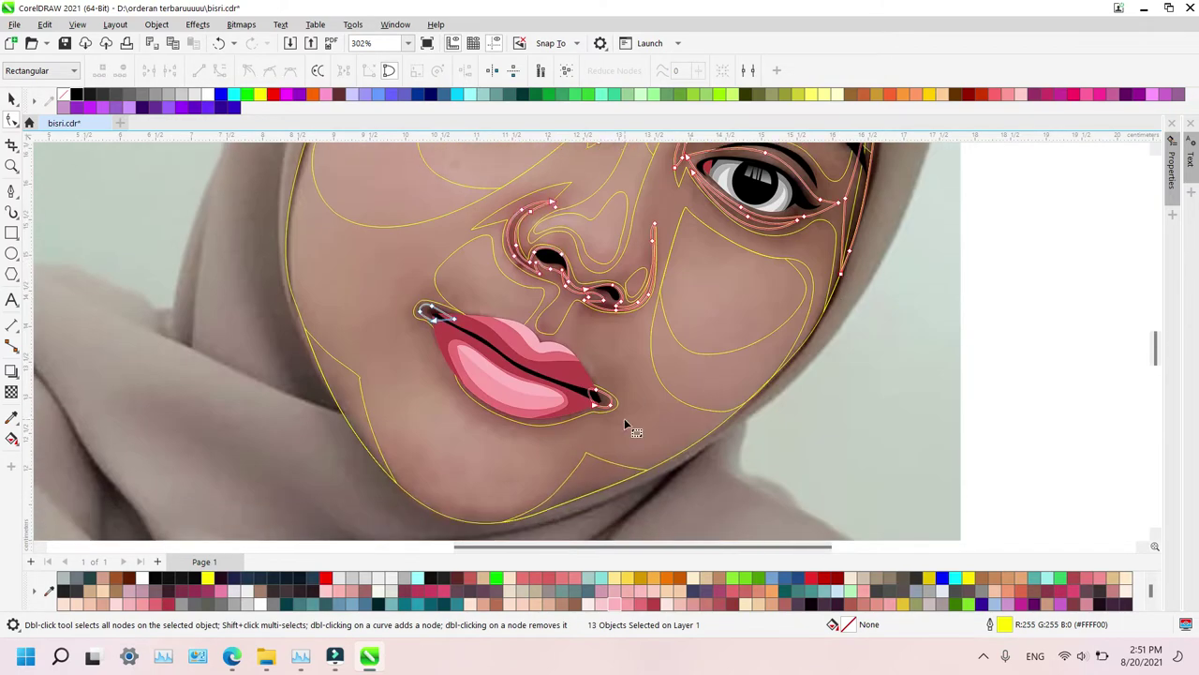
left_click(1152, 604)
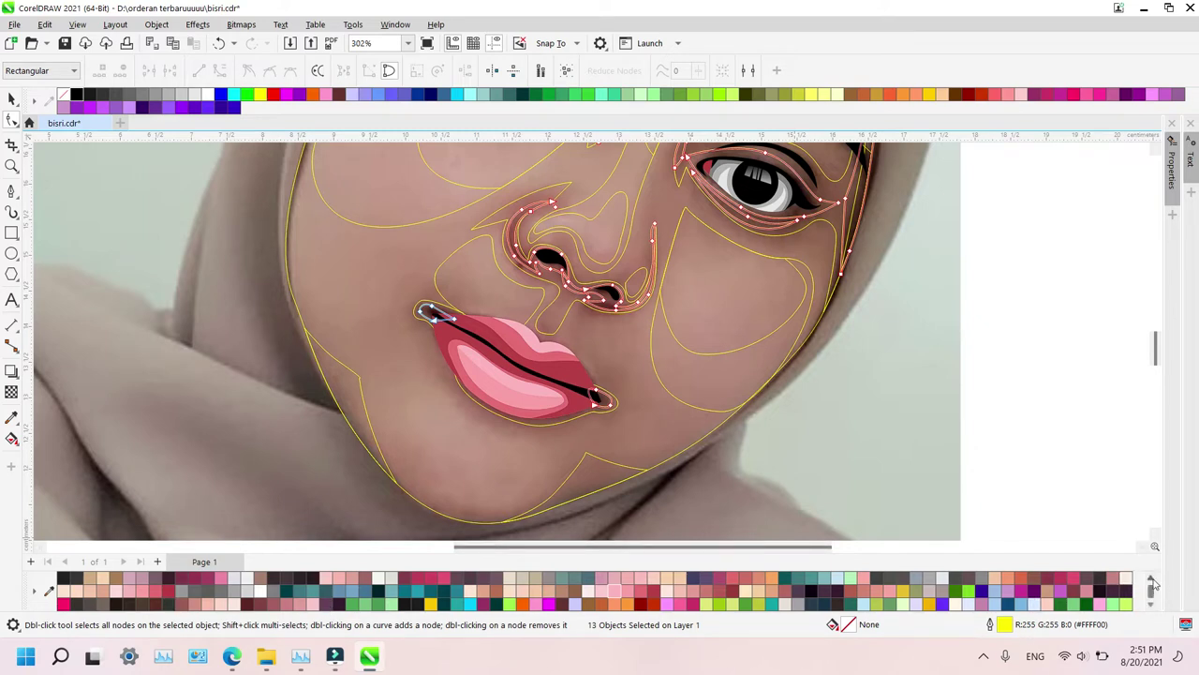
left_click(1152, 581)
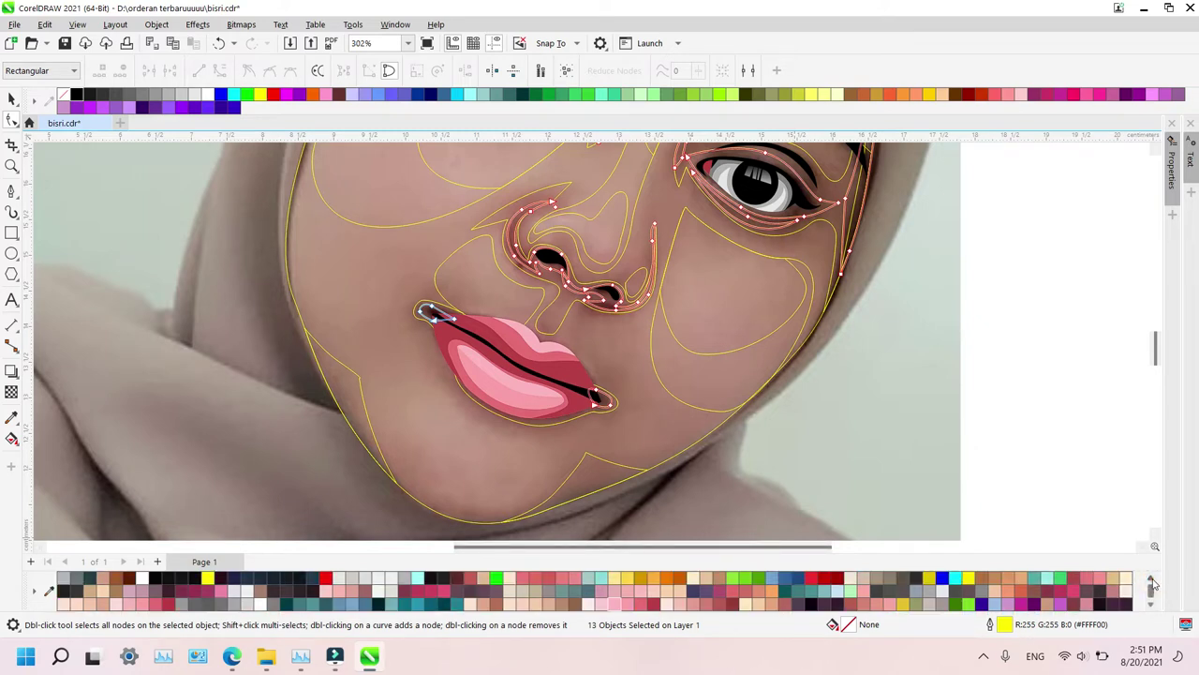
left_click(1152, 581)
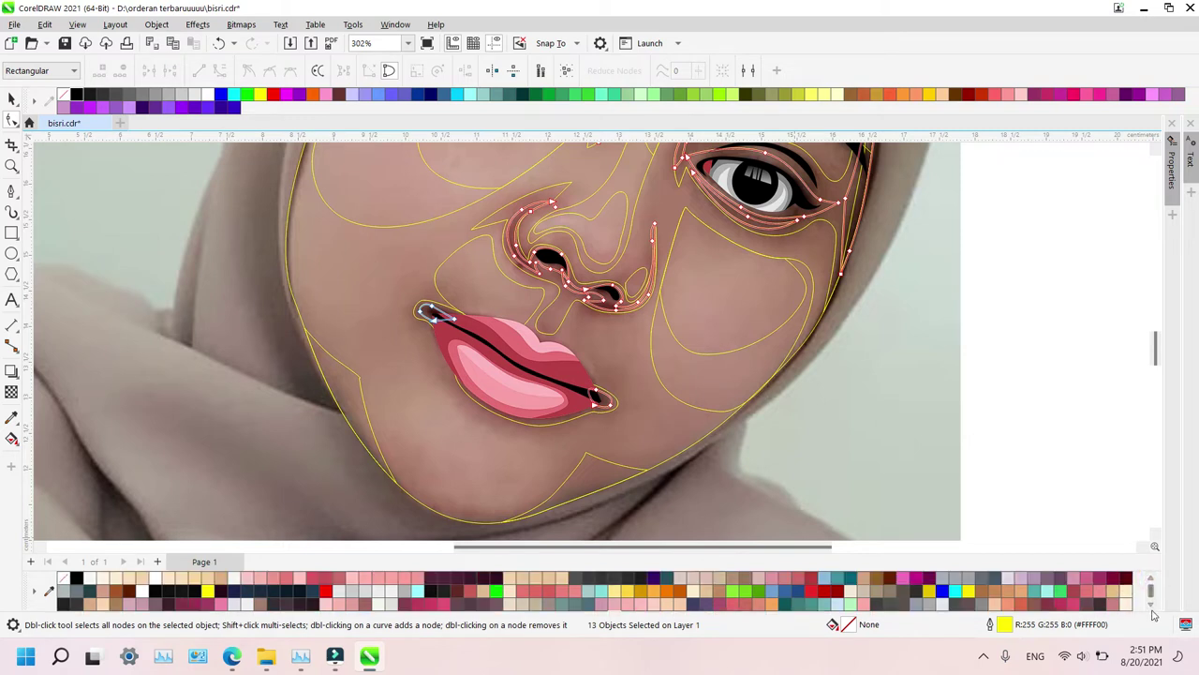
left_click(1151, 606)
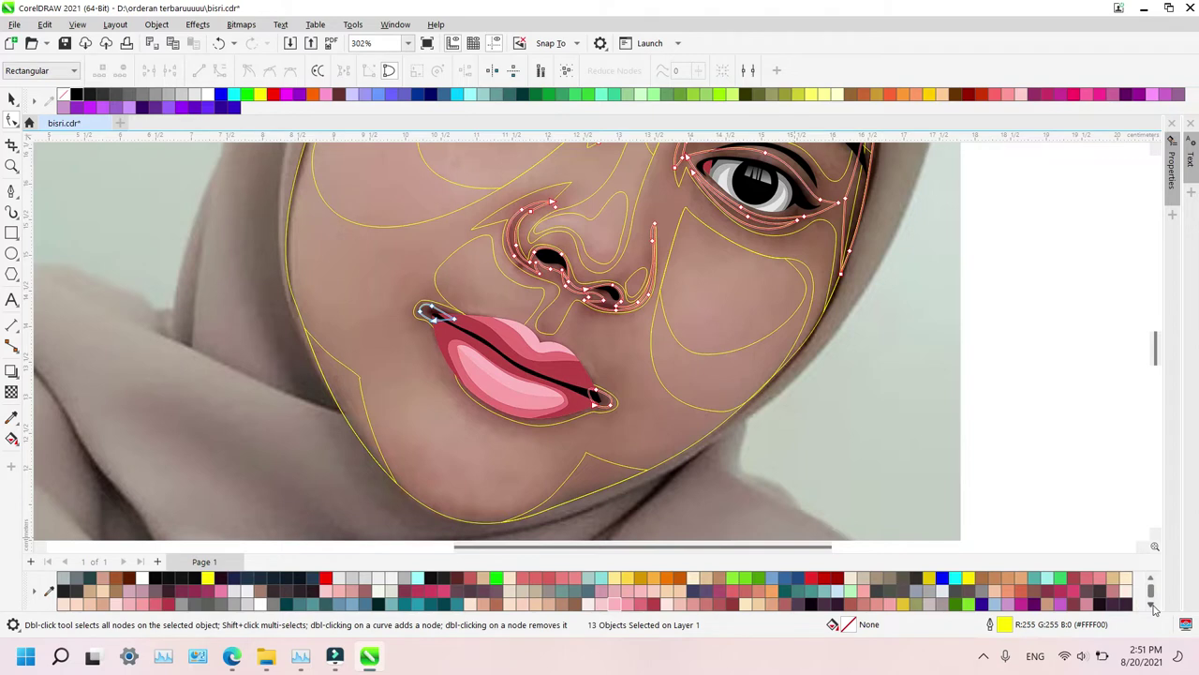
left_click(730, 605)
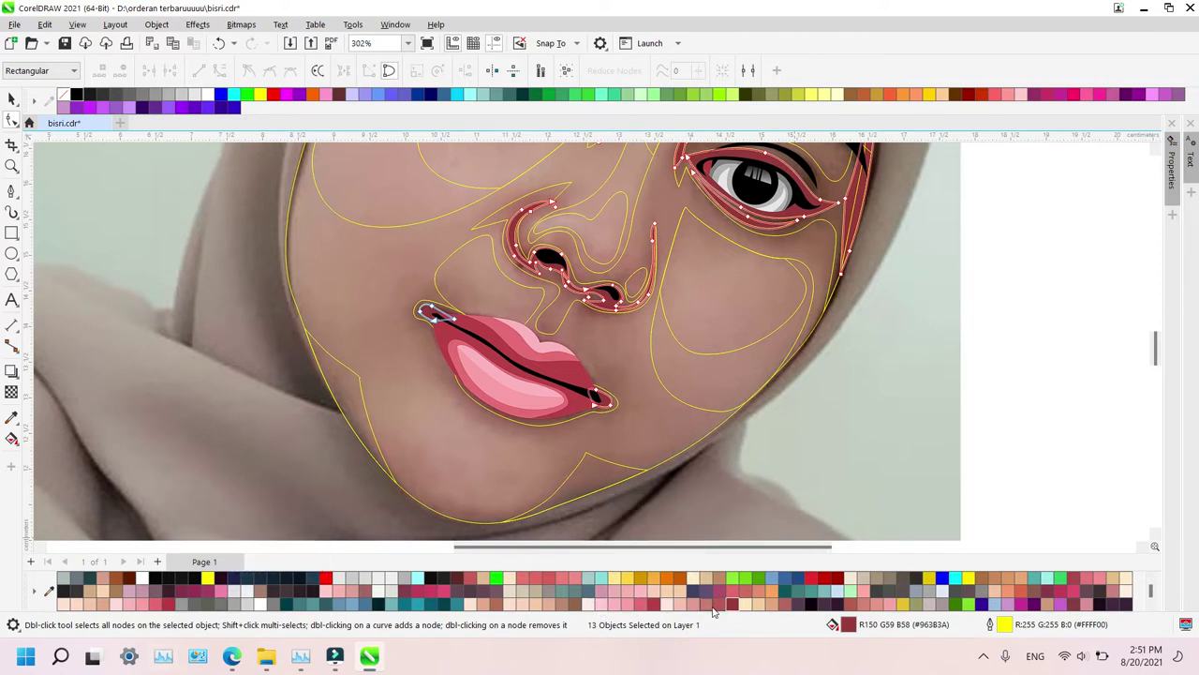
left_click(1037, 595)
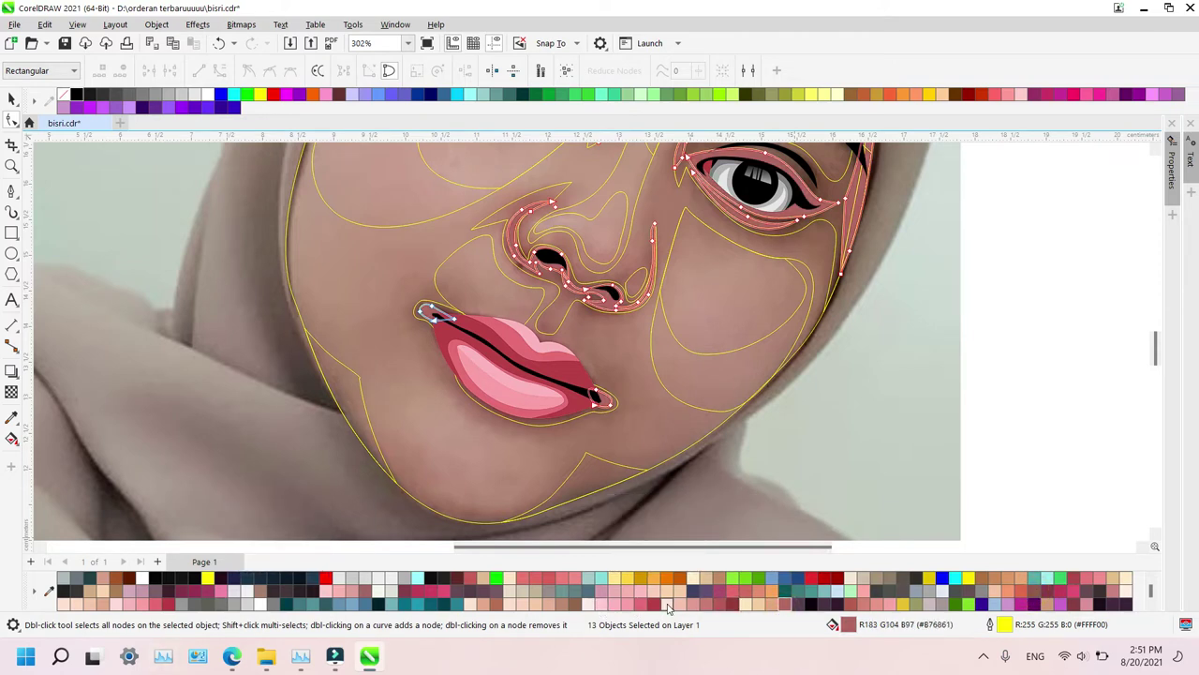
left_click(576, 605)
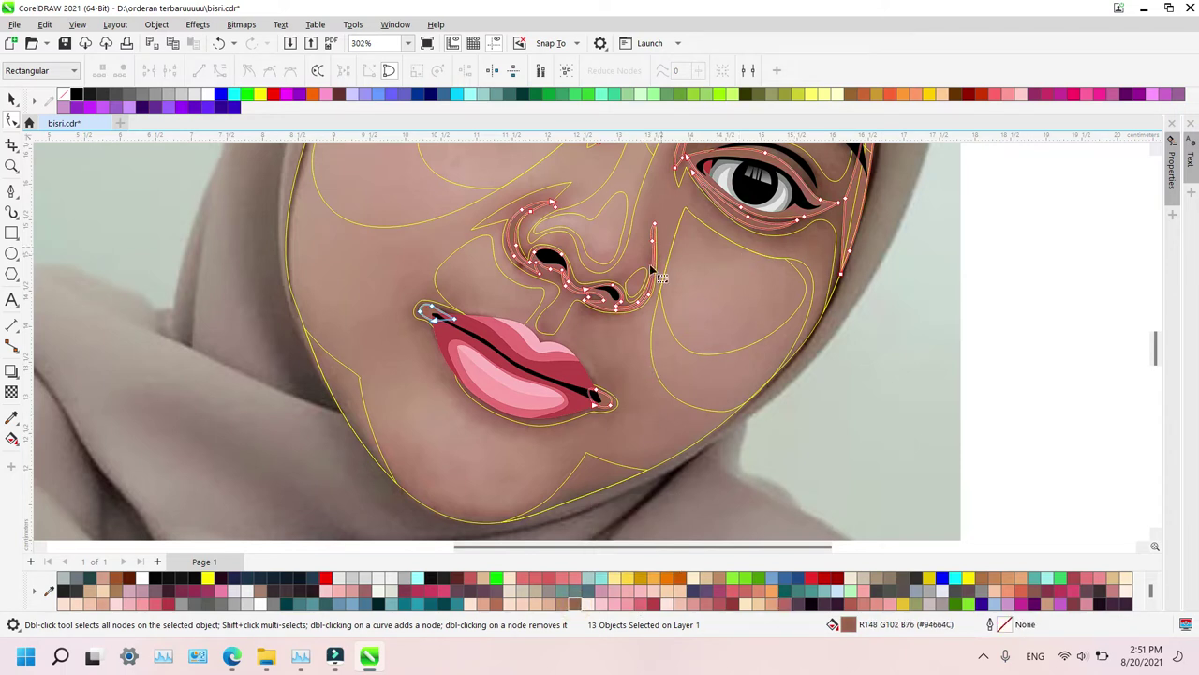
Fill the wider shadow shapes around the nose, lips, jaw and eyes plus the forehead-edge shape with lighter brown #BB8970, without outlines
left_click(559, 310)
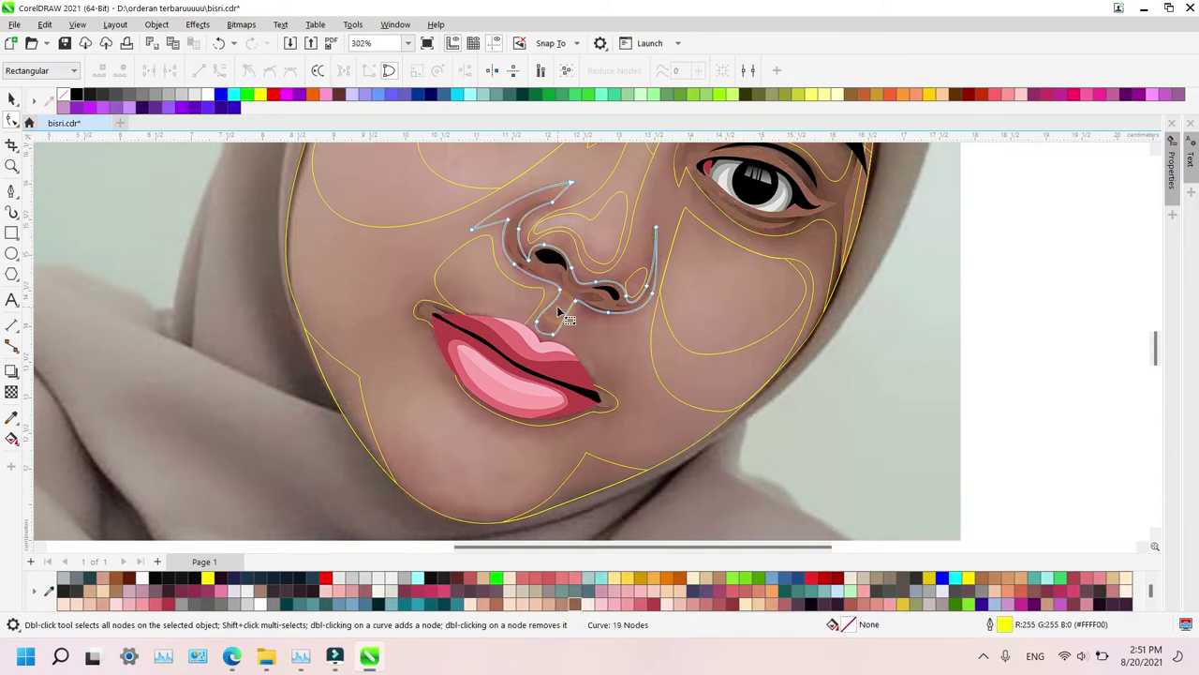
left_click(415, 314, "shift")
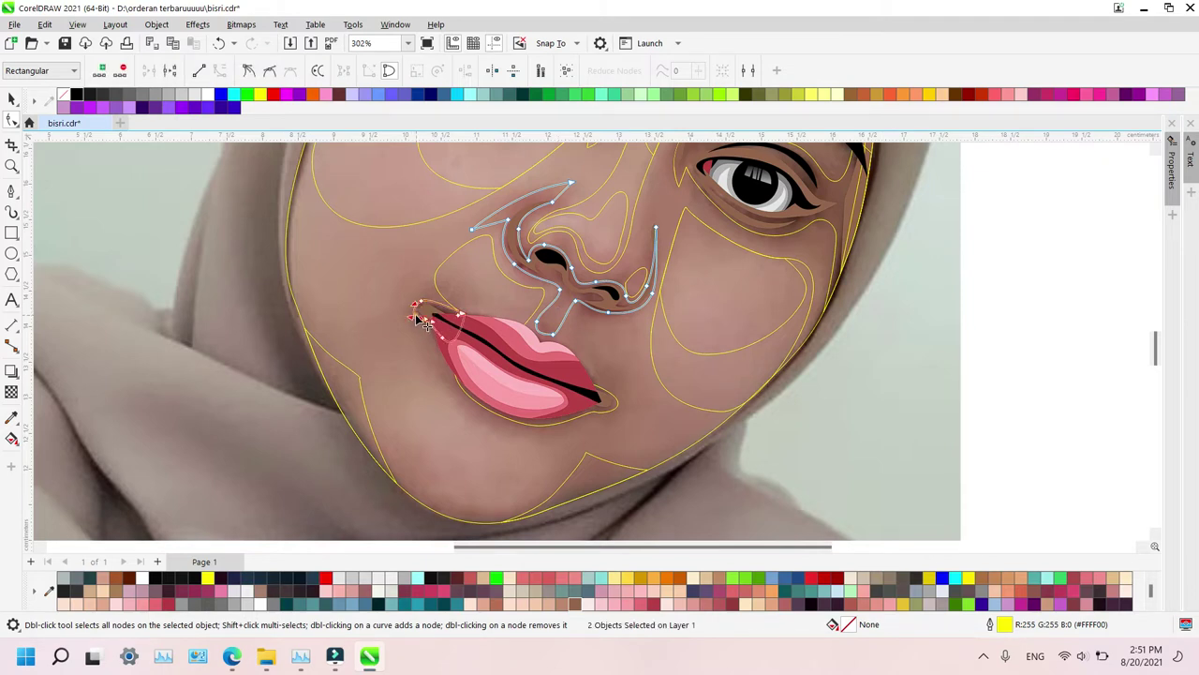
left_click(595, 409, "shift")
left_click(581, 485, "shift")
left_click(349, 388, "shift")
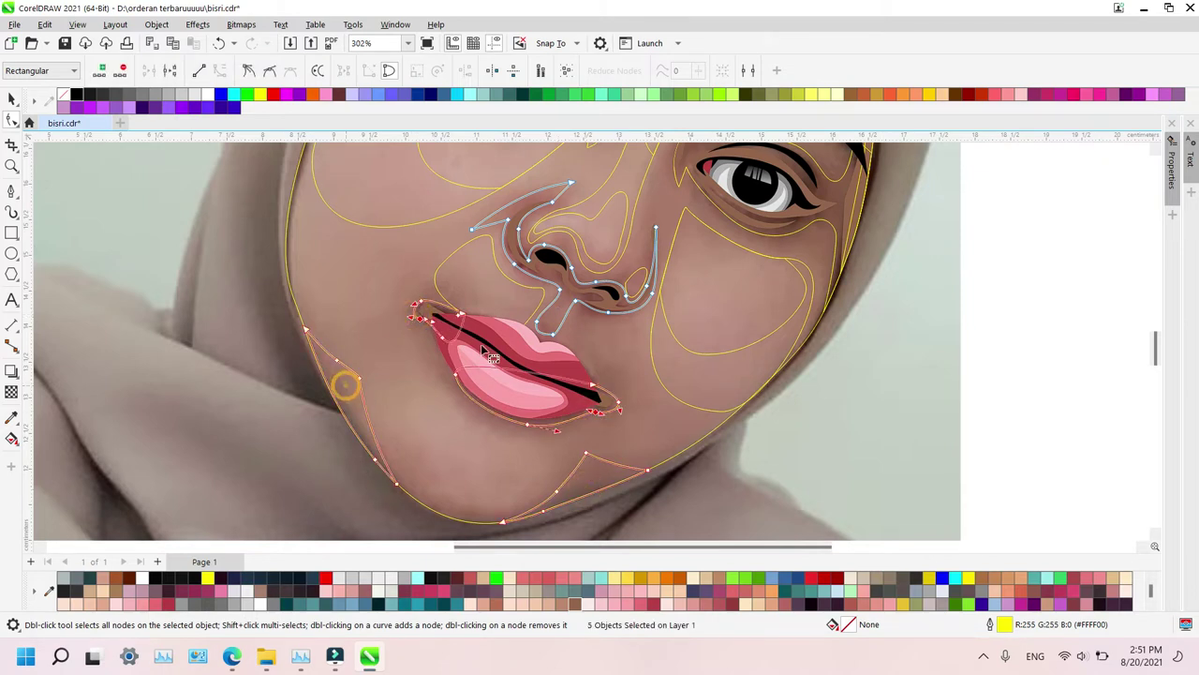
scroll(718, 308, "up", 3)
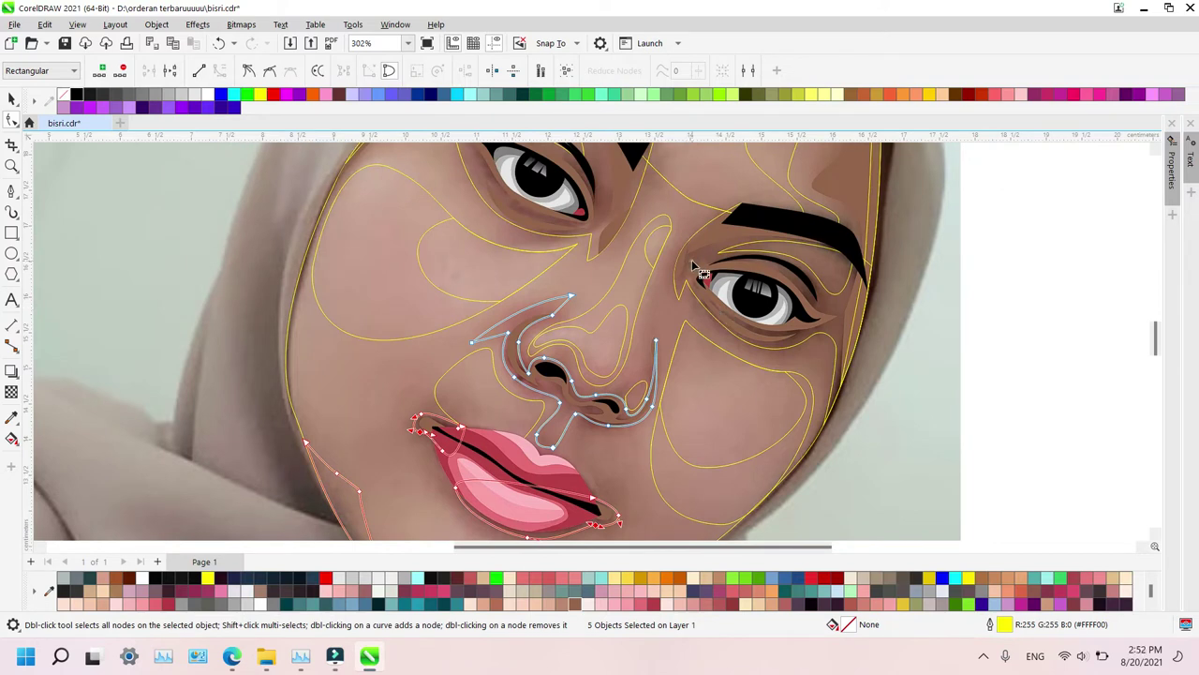
left_click(692, 260, "shift")
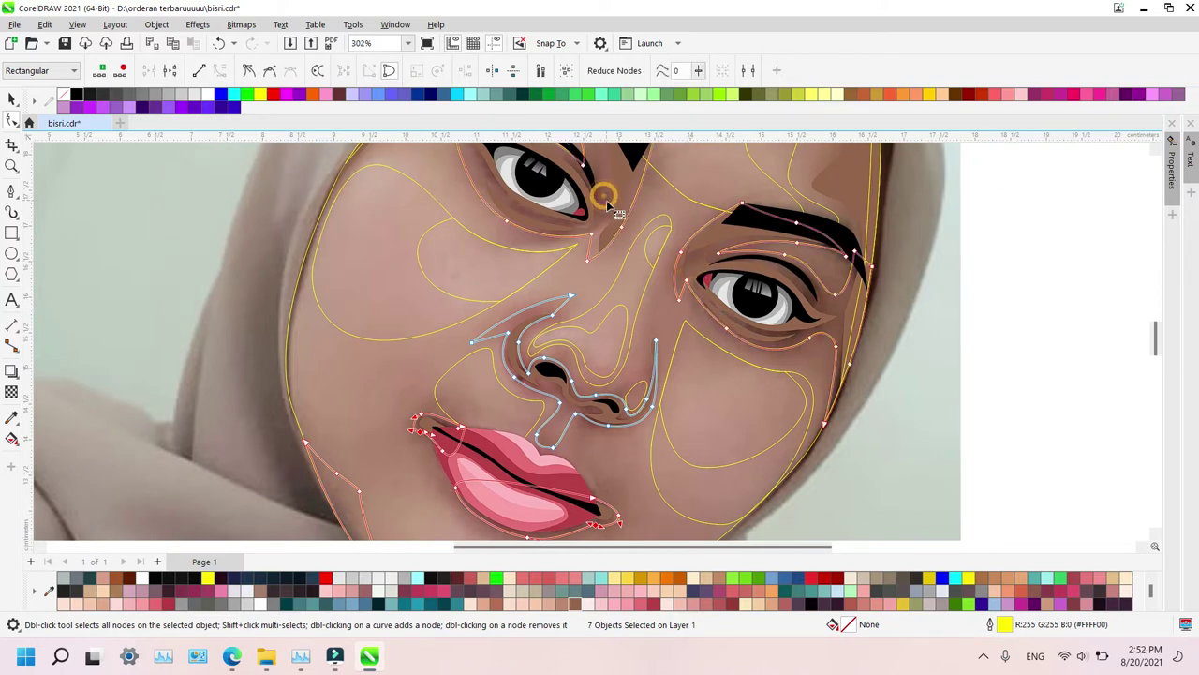
left_click(529, 241, "shift")
scroll(456, 207, "up", 3)
left_click(430, 234, "shift")
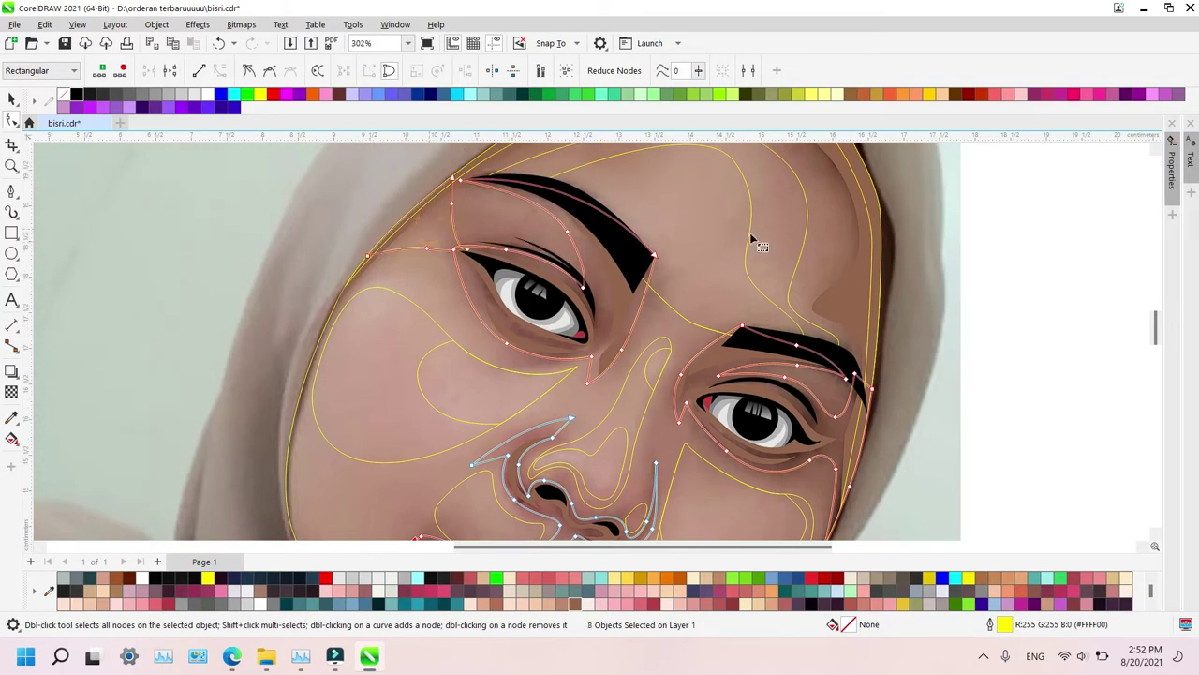
left_click(812, 248, "shift")
key("space")
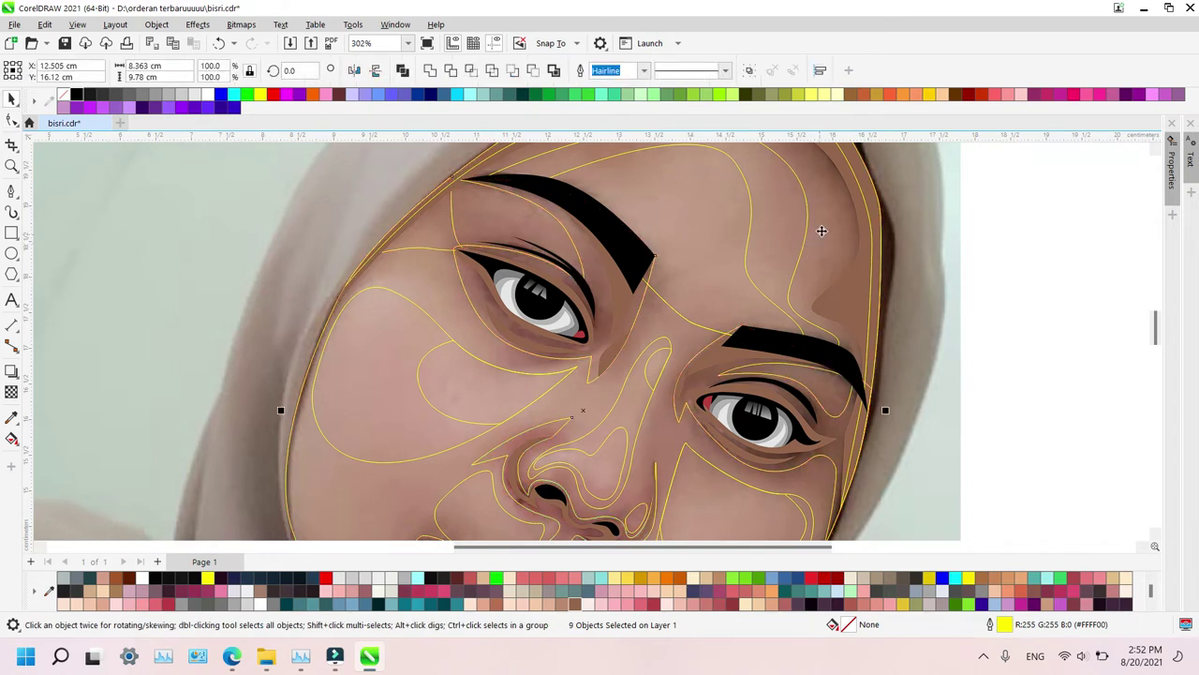
left_click(822, 232, "shift")
key("space")
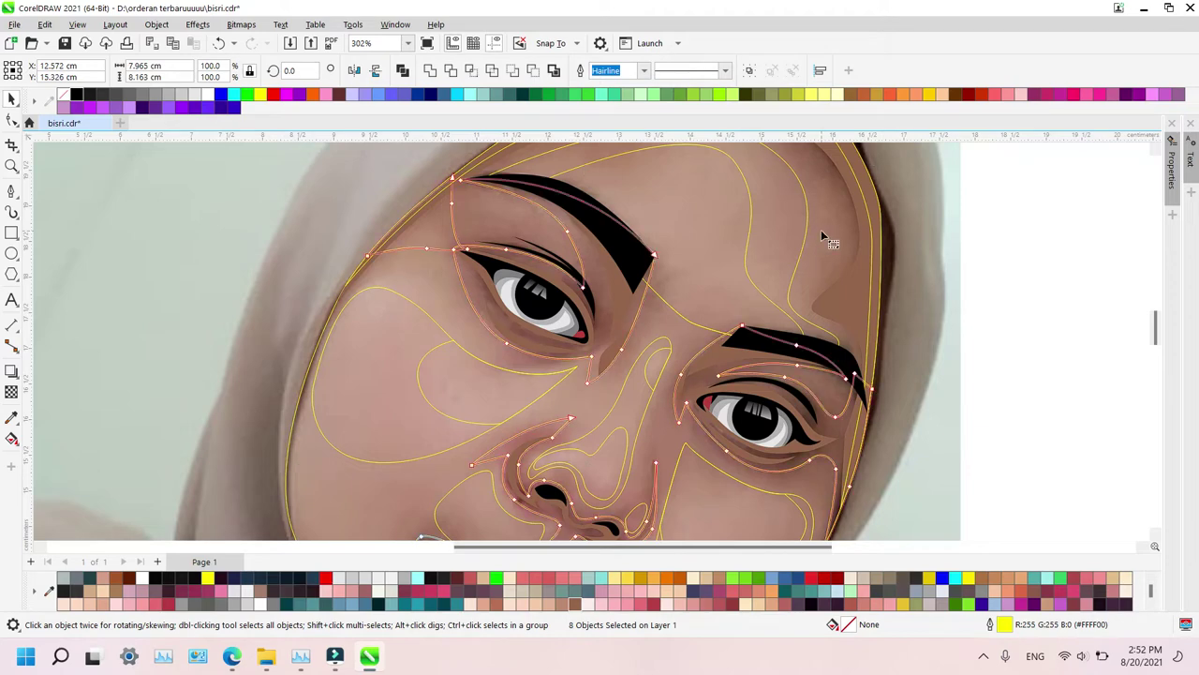
left_click(846, 295, "shift")
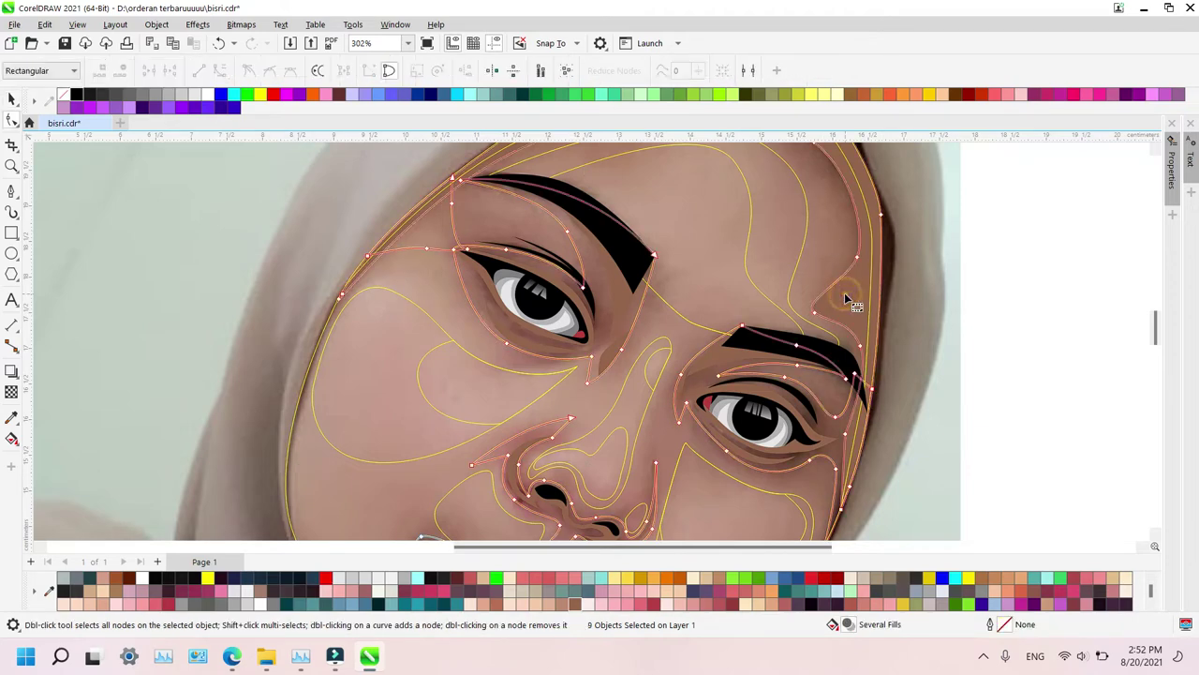
left_click(561, 600)
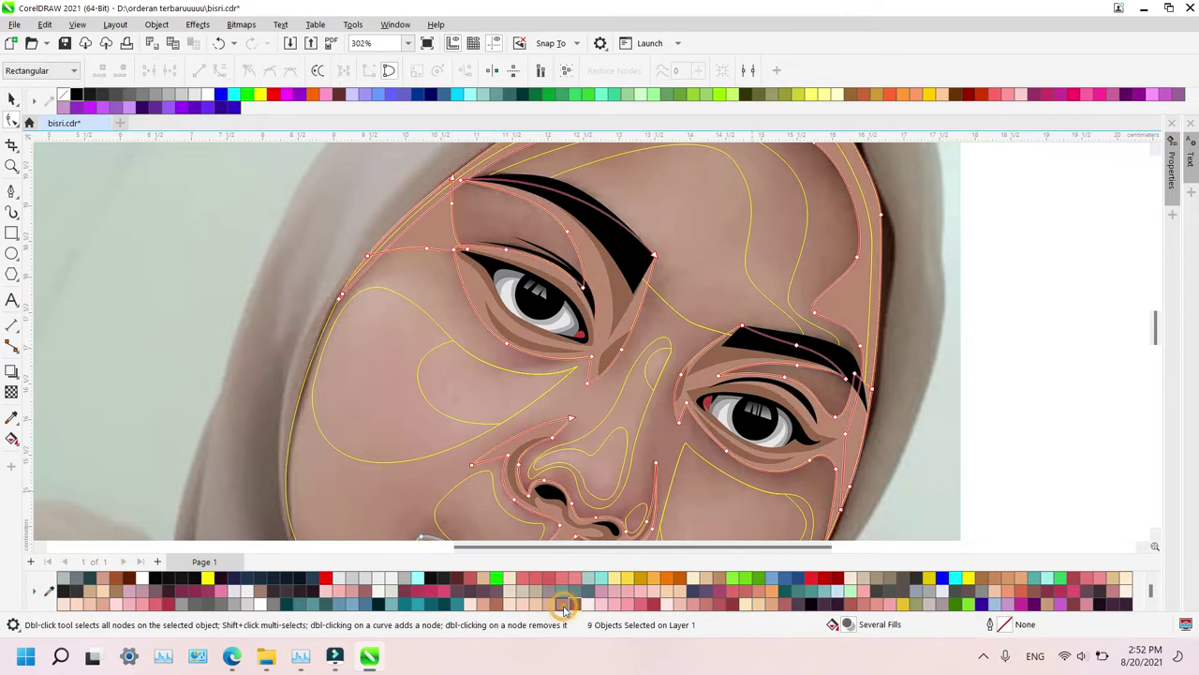
Fill the thin shape along the face edge beside the forehead with brown #94664C and remove its outline
left_click(876, 281)
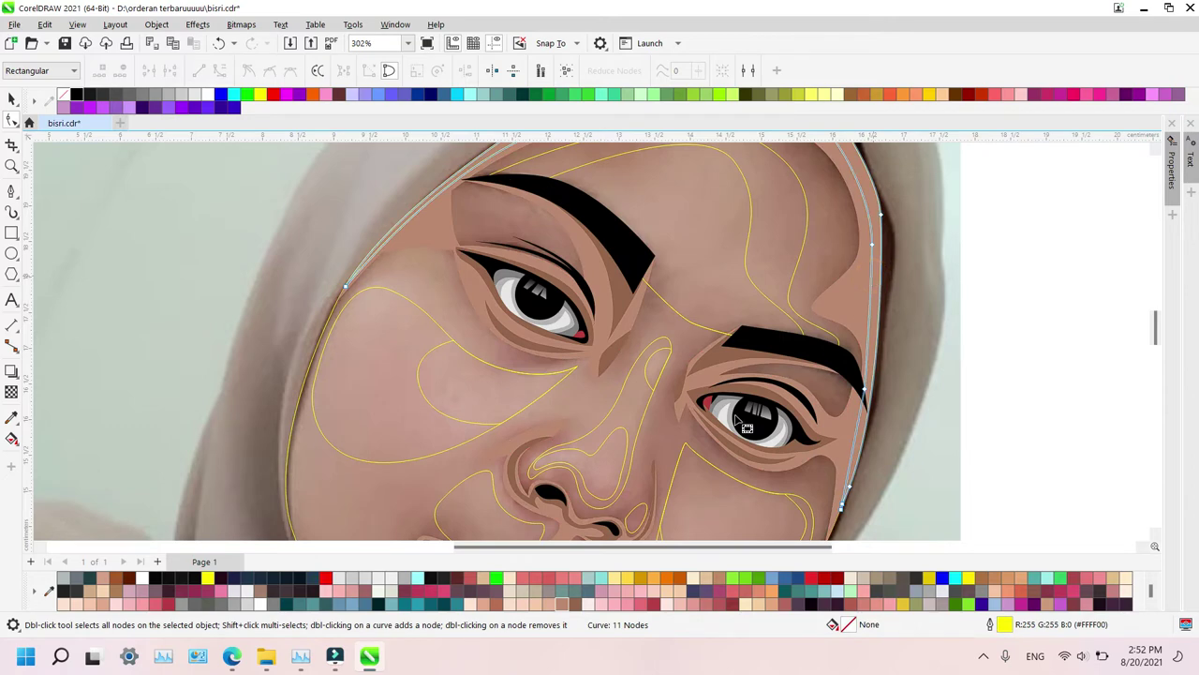
left_click(578, 604)
right_click(64, 94)
key("z")
right_click(837, 408)
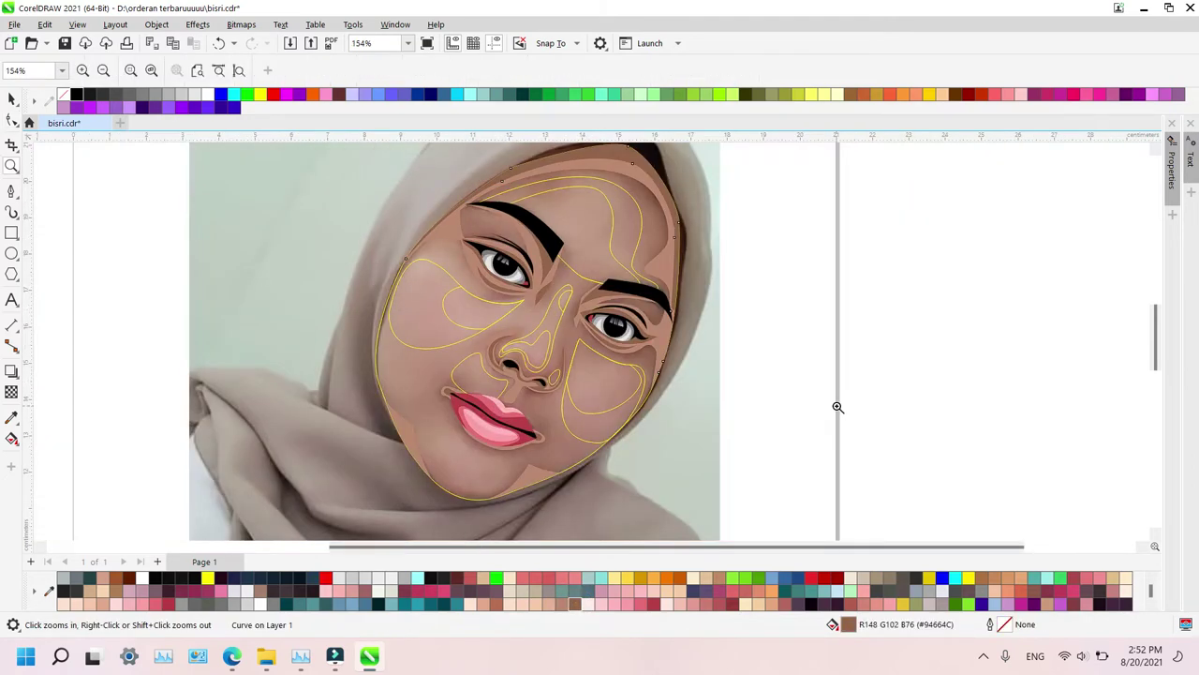
scroll(838, 407, "down", 3)
scroll(715, 382, "up", 6)
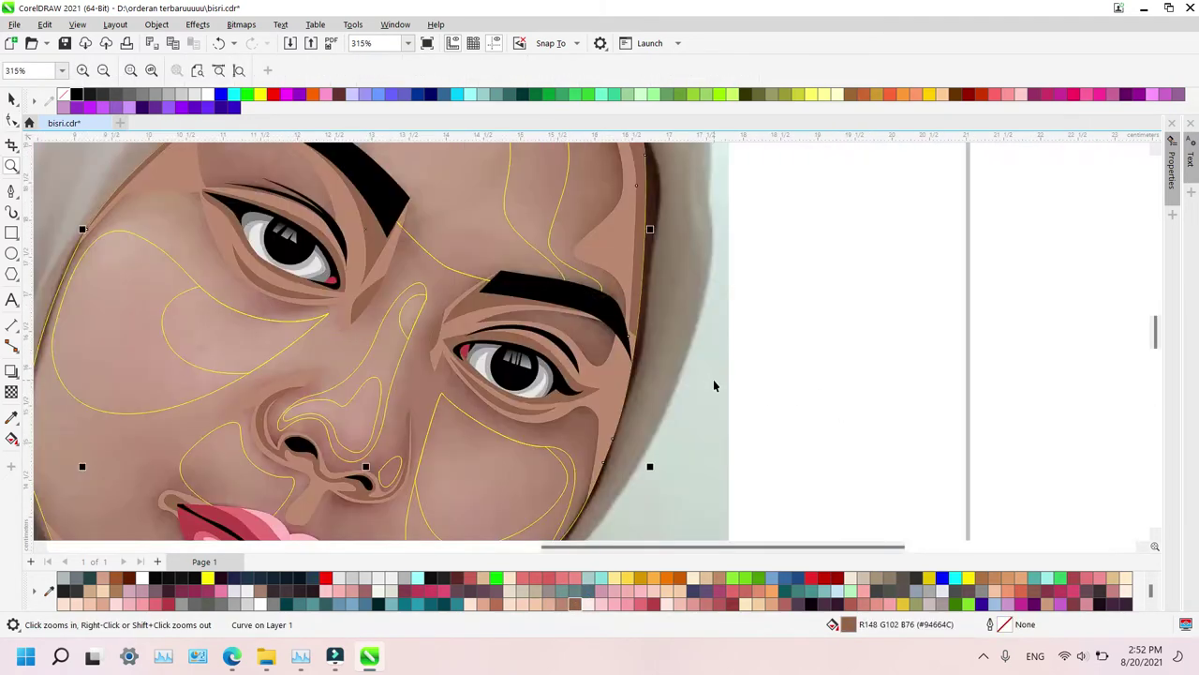
key("space")
left_click(703, 361)
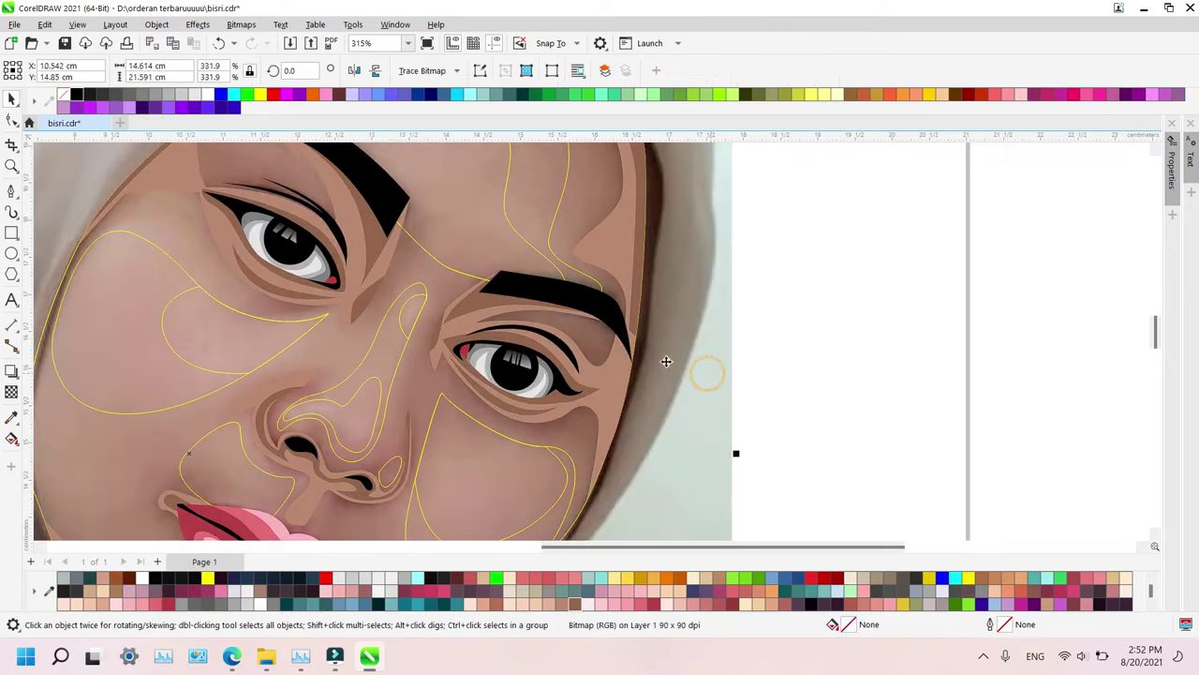
left_click_drag(712, 367, 804, 359)
key("ctrl+z")
left_click(622, 386)
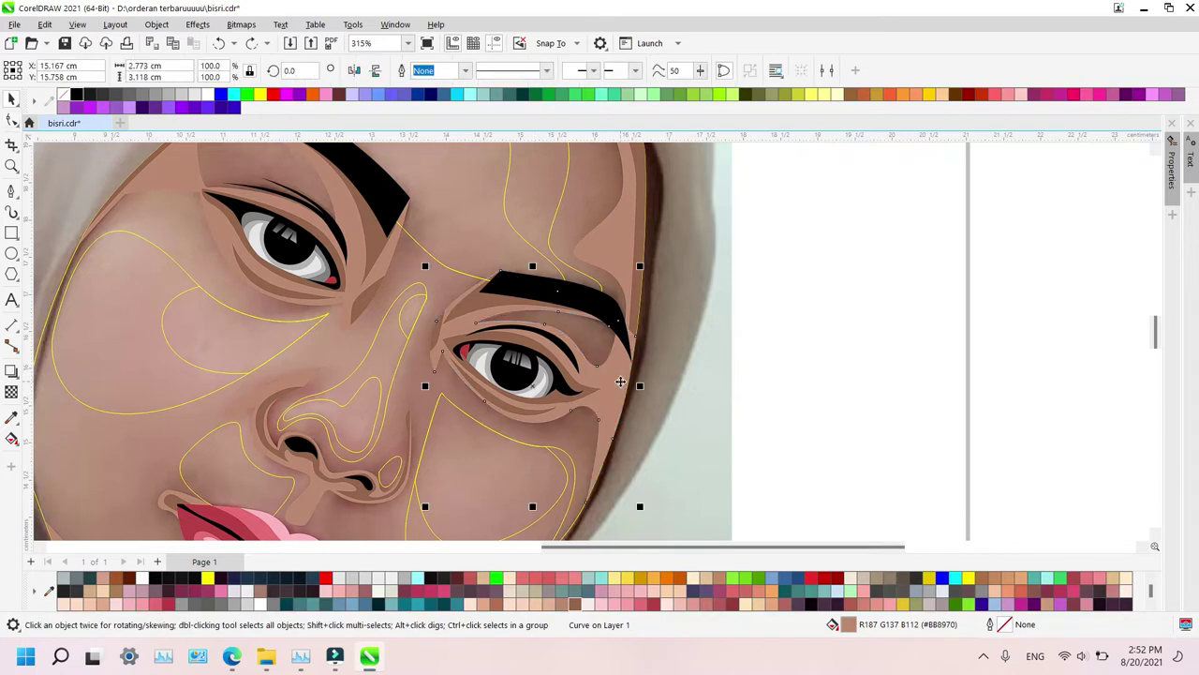
left_click_drag(621, 381, 499, 354)
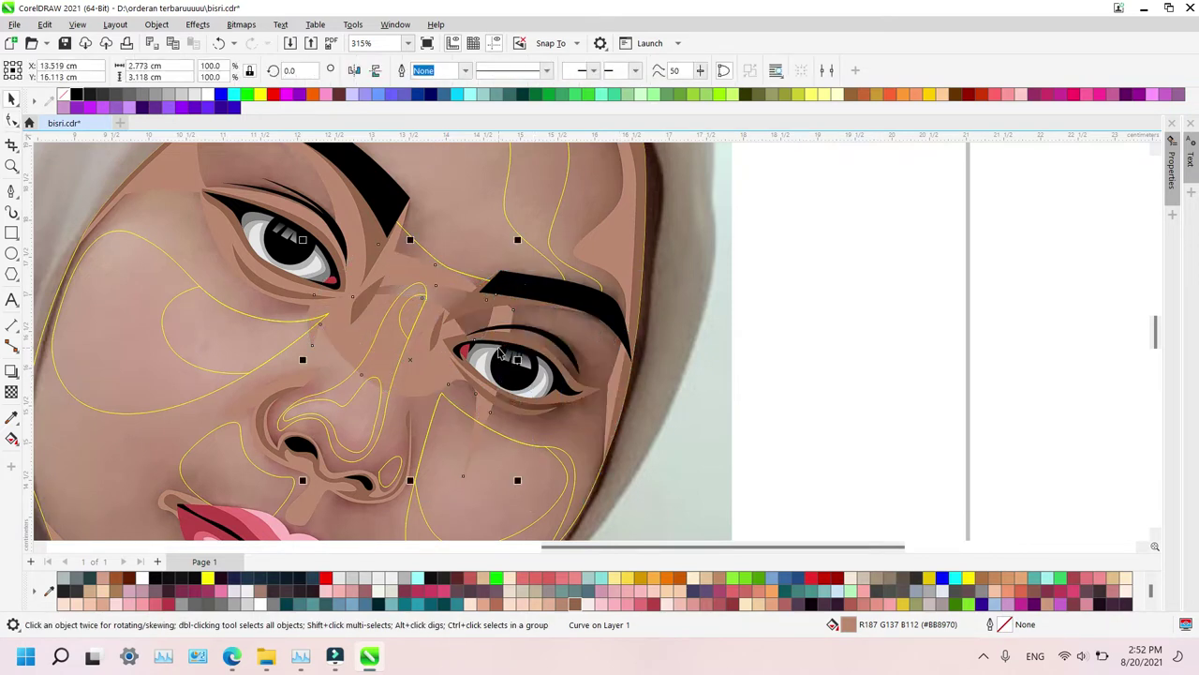
key("ctrl+z")
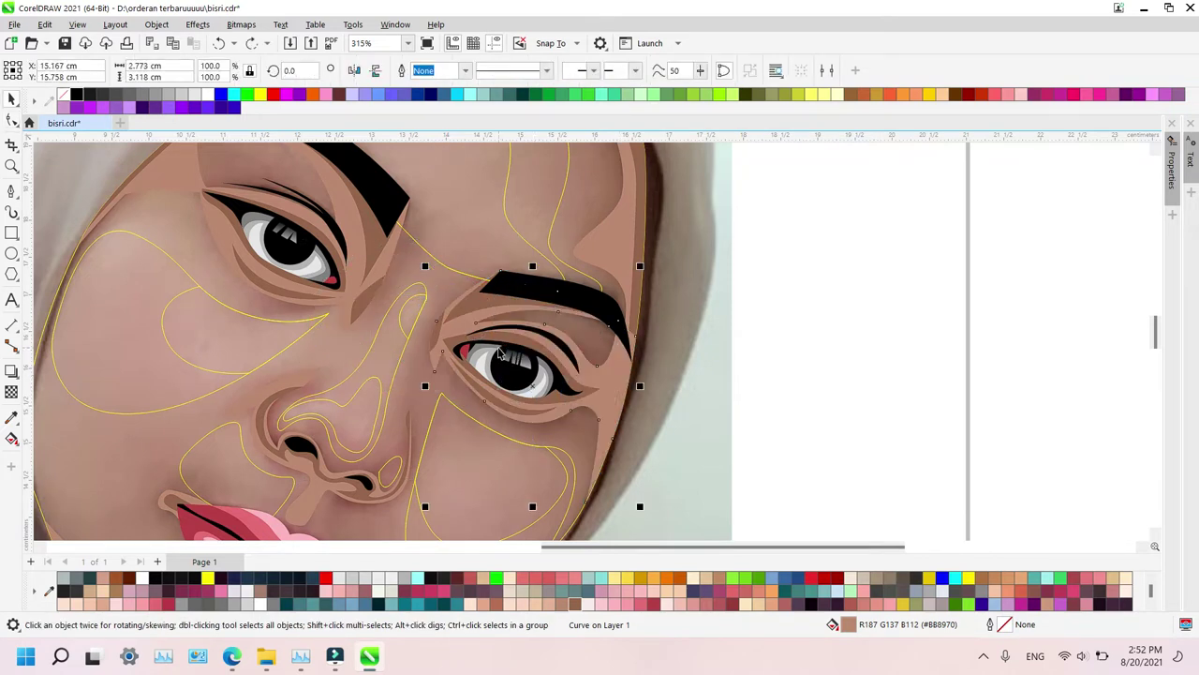
Send the lighter brown shadow shape around the right-hand eye to the back of the layer
key("shift+Page_Down")
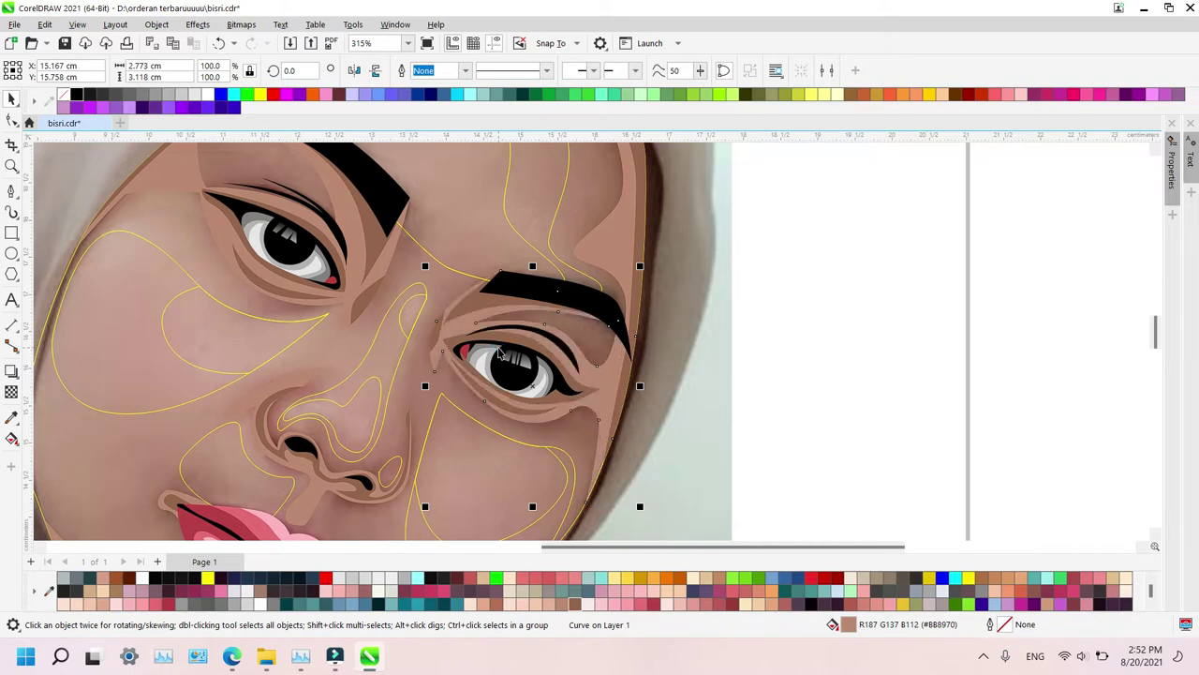
Select the outline above the lips together with the larger yellow outlines on both cheeks, the nose and the forehead
key("z")
right_click(498, 352)
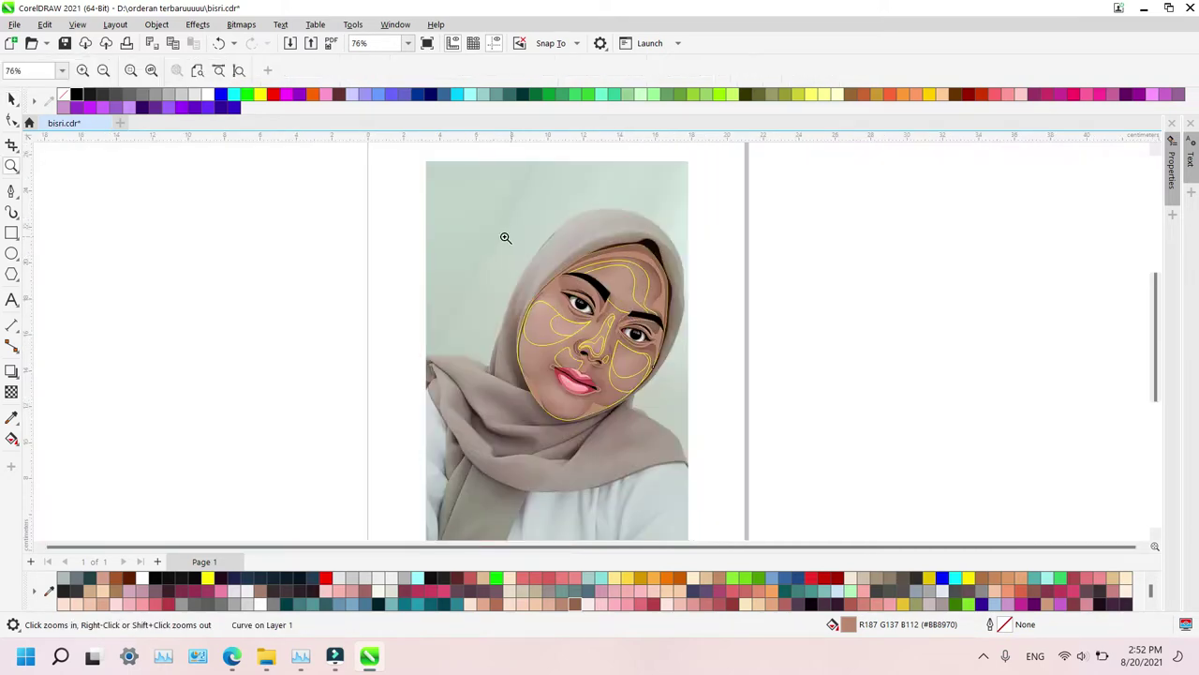
left_click_drag(504, 235, 677, 401)
key("F10")
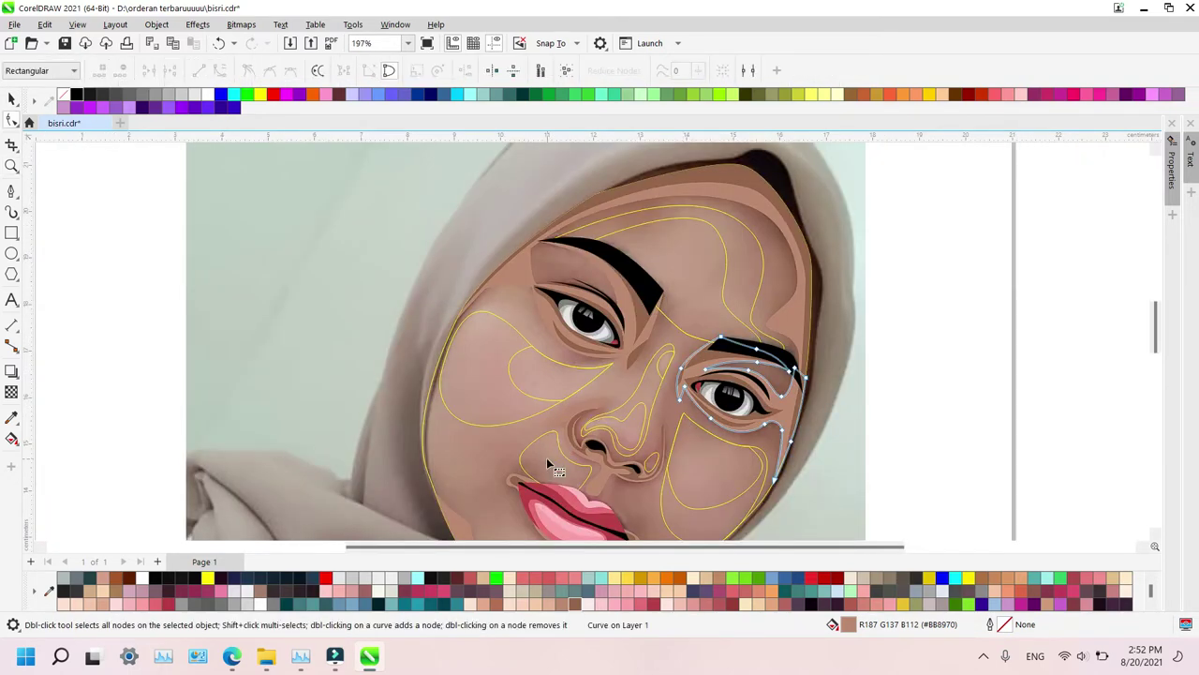
left_click(547, 461)
left_click(498, 371, "shift")
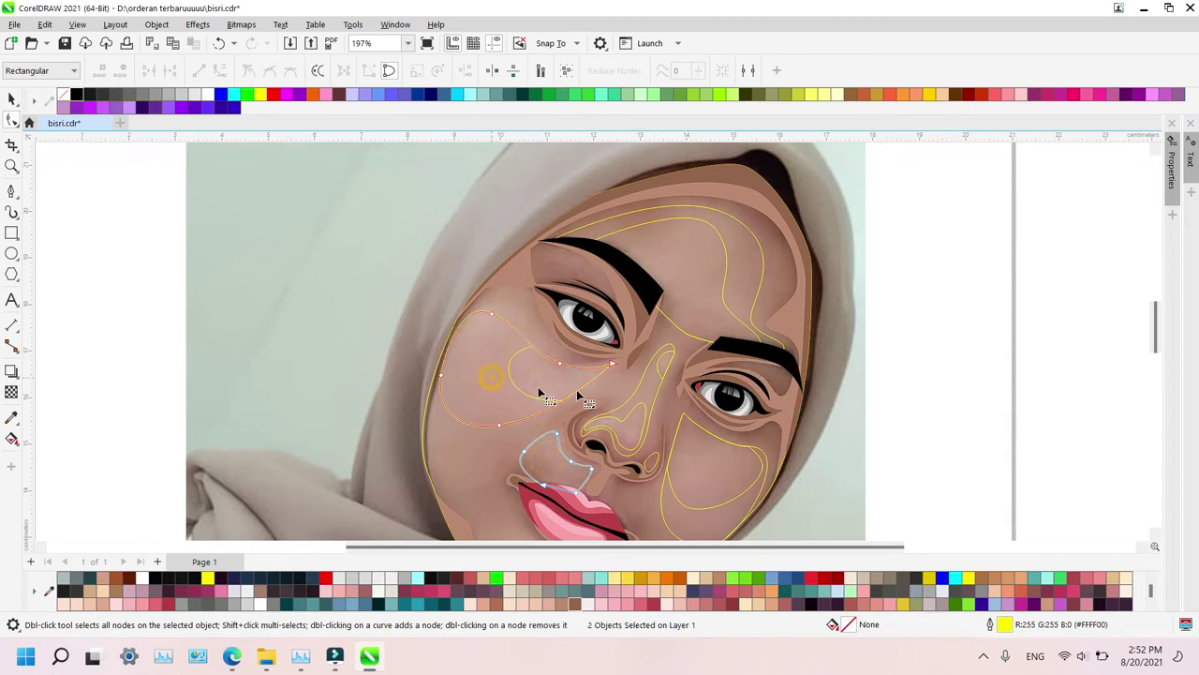
left_click(647, 395, "shift")
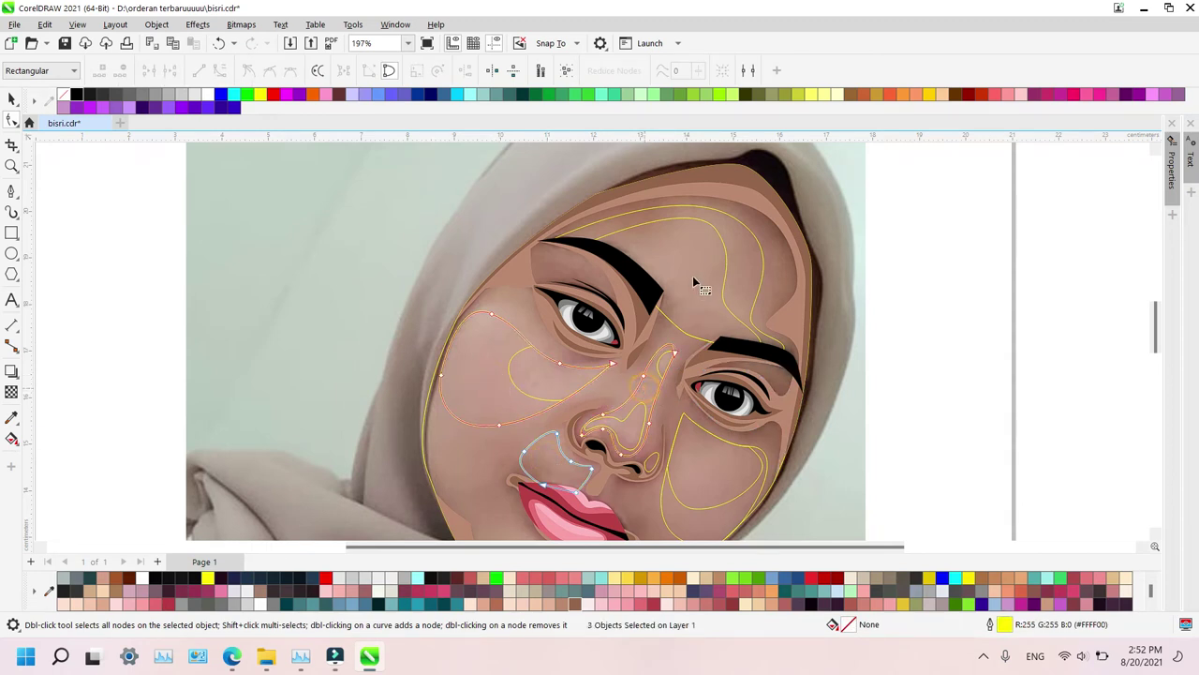
left_click(748, 273, "shift")
left_click(684, 516, "shift")
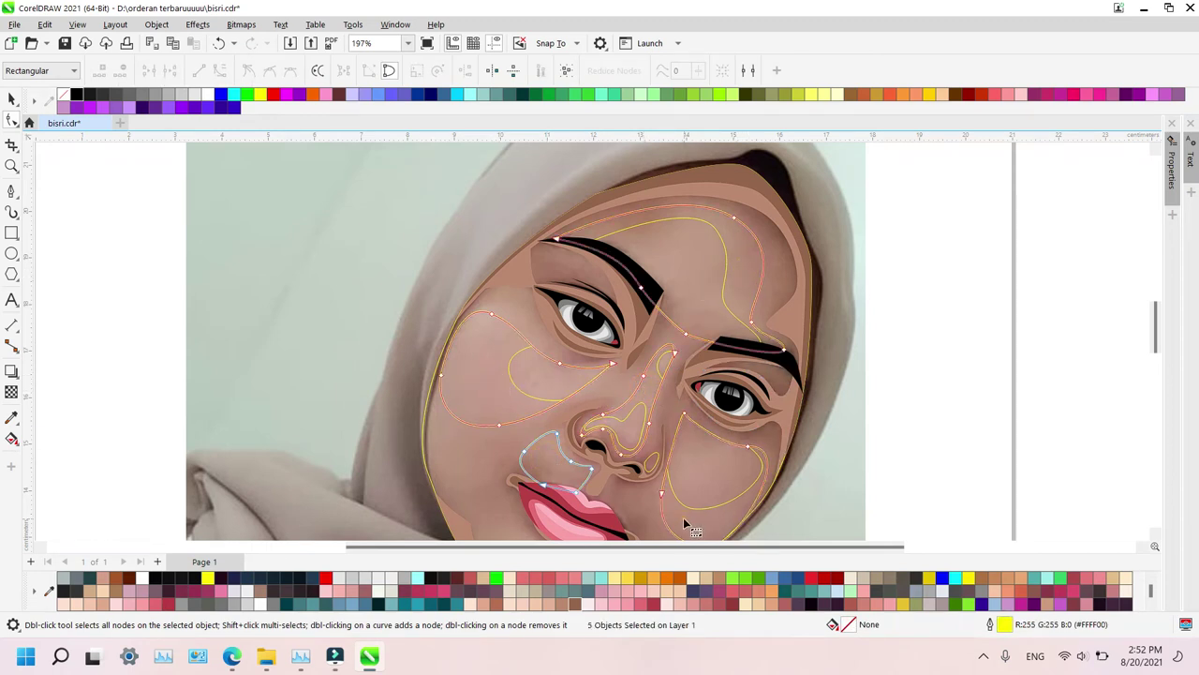
Fill the large highlight shapes on the face with R244 G201 B169 and the smaller highlights inside them with R251 G210 B190
left_click(536, 605)
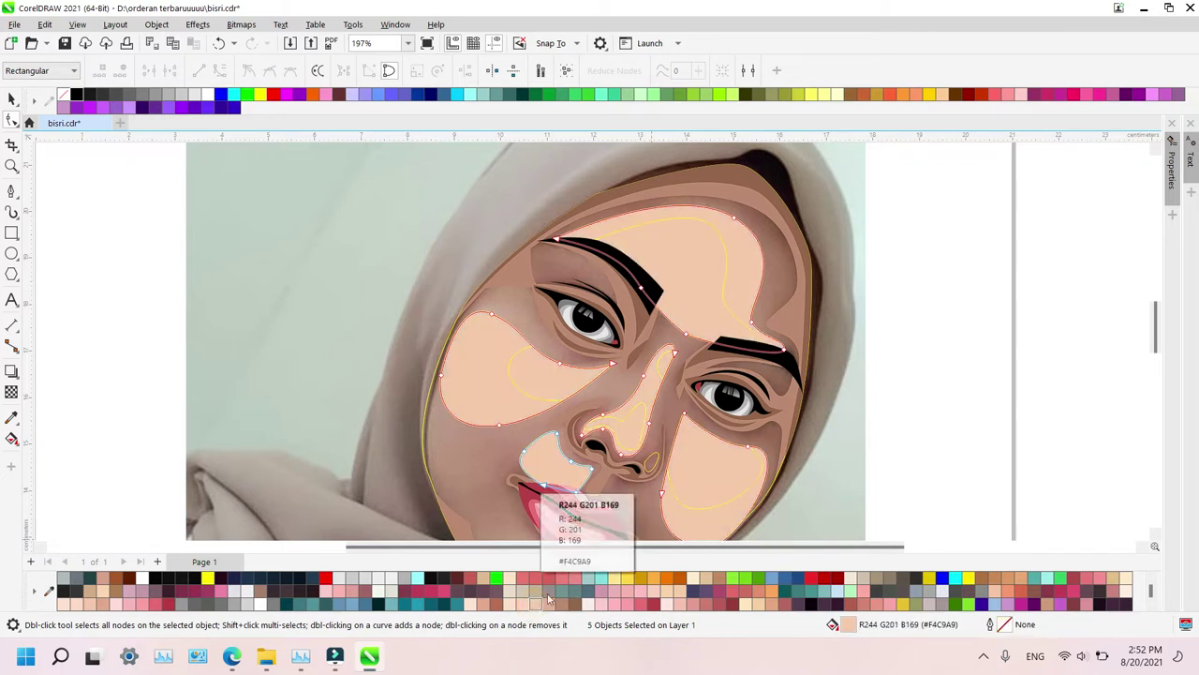
left_click(535, 378)
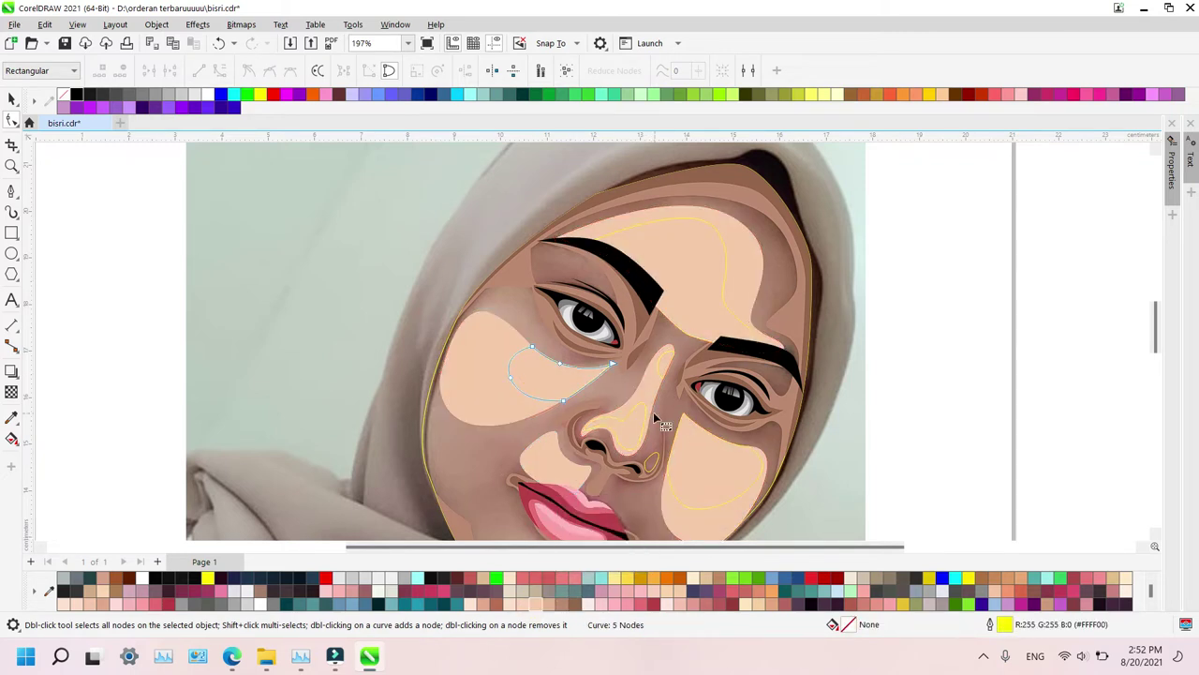
left_click(643, 403, "shift")
left_click(666, 357, "shift")
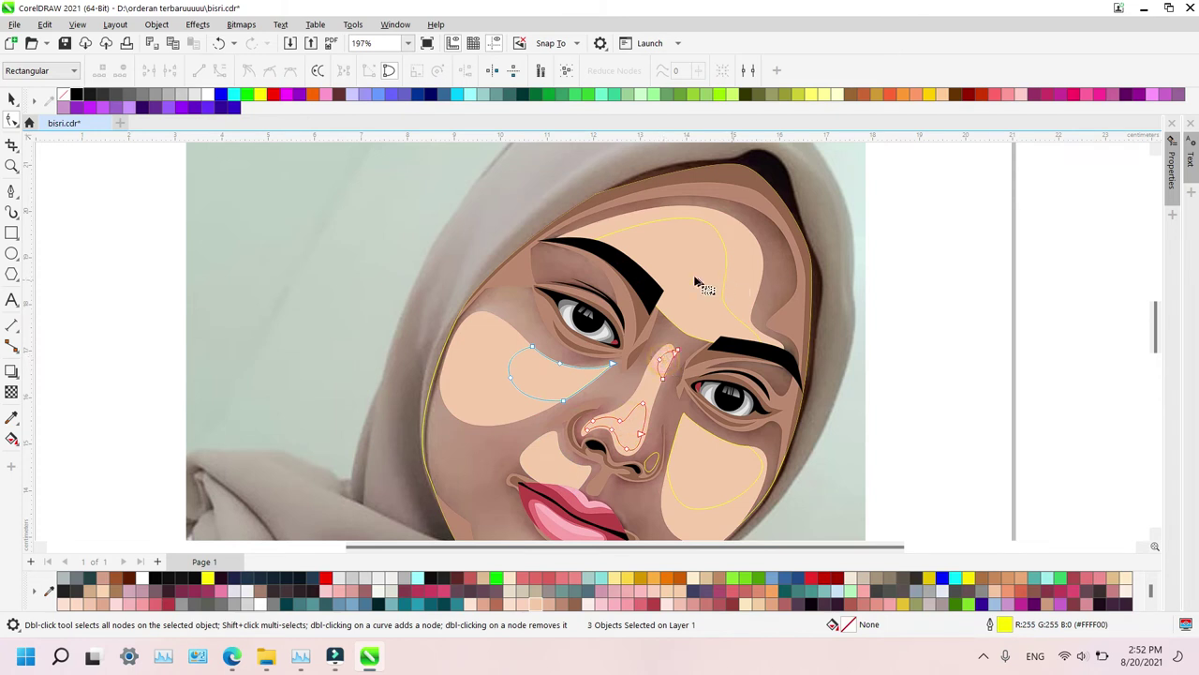
left_click(698, 283, "shift")
left_click(712, 477, "shift")
left_click(647, 467, "shift")
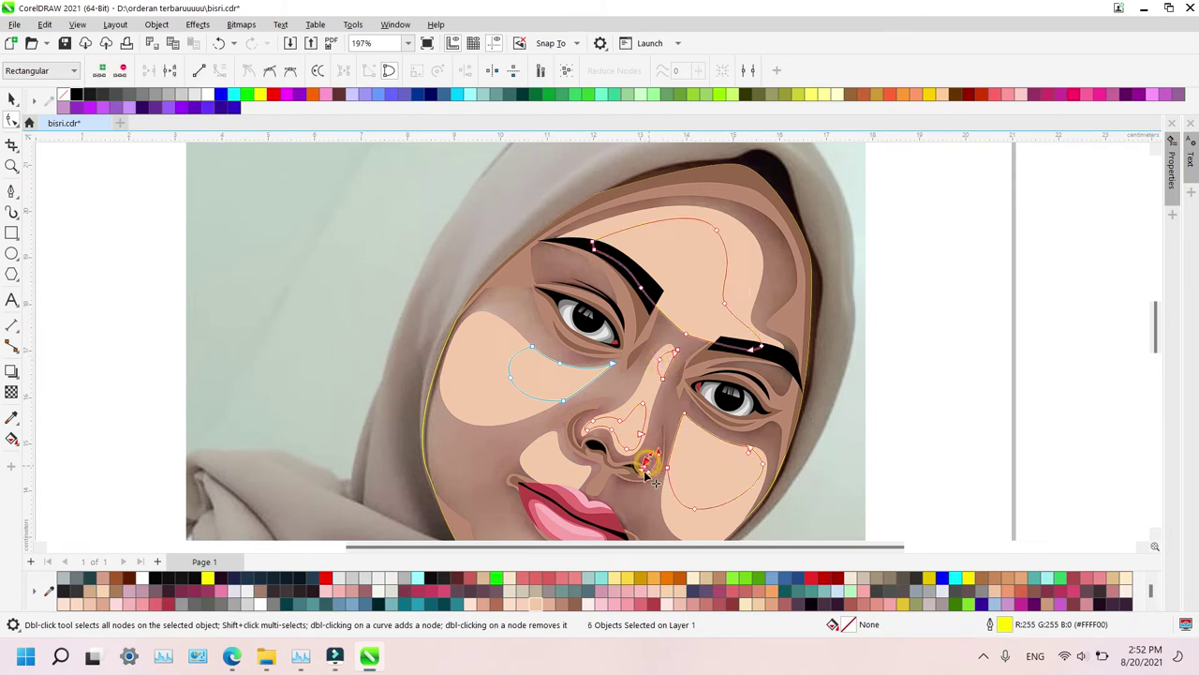
left_click(521, 601)
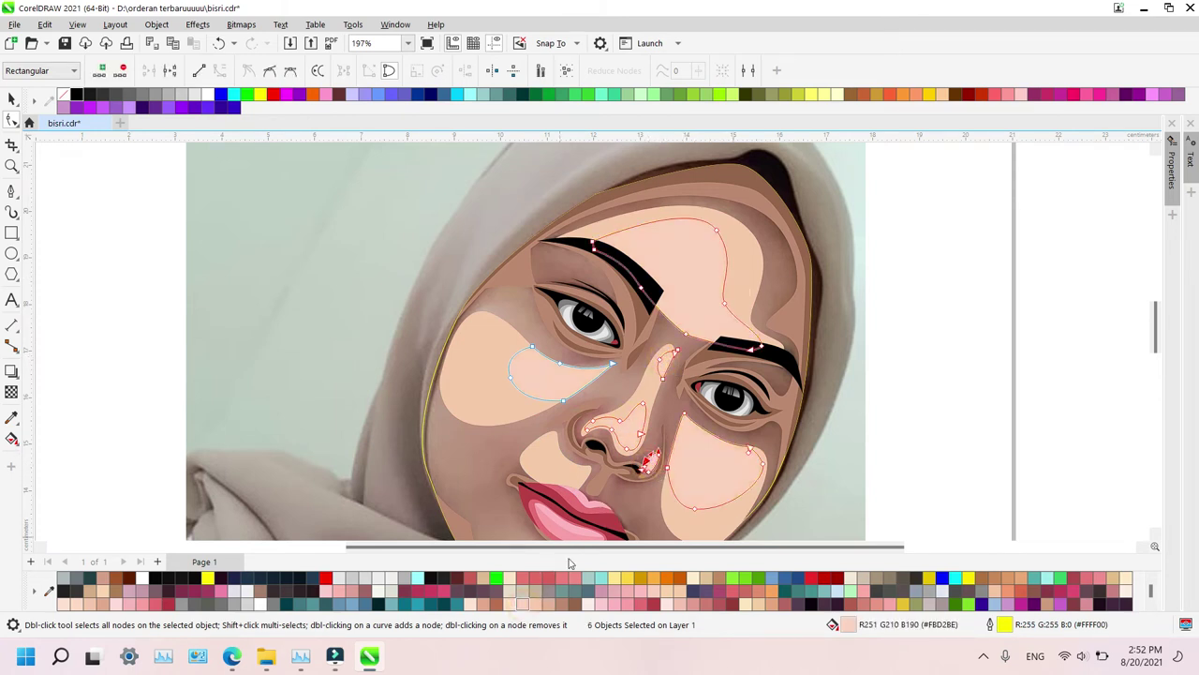
Fill the base face shape with R228 G178 B151 and remove its yellow outline
left_click(635, 391)
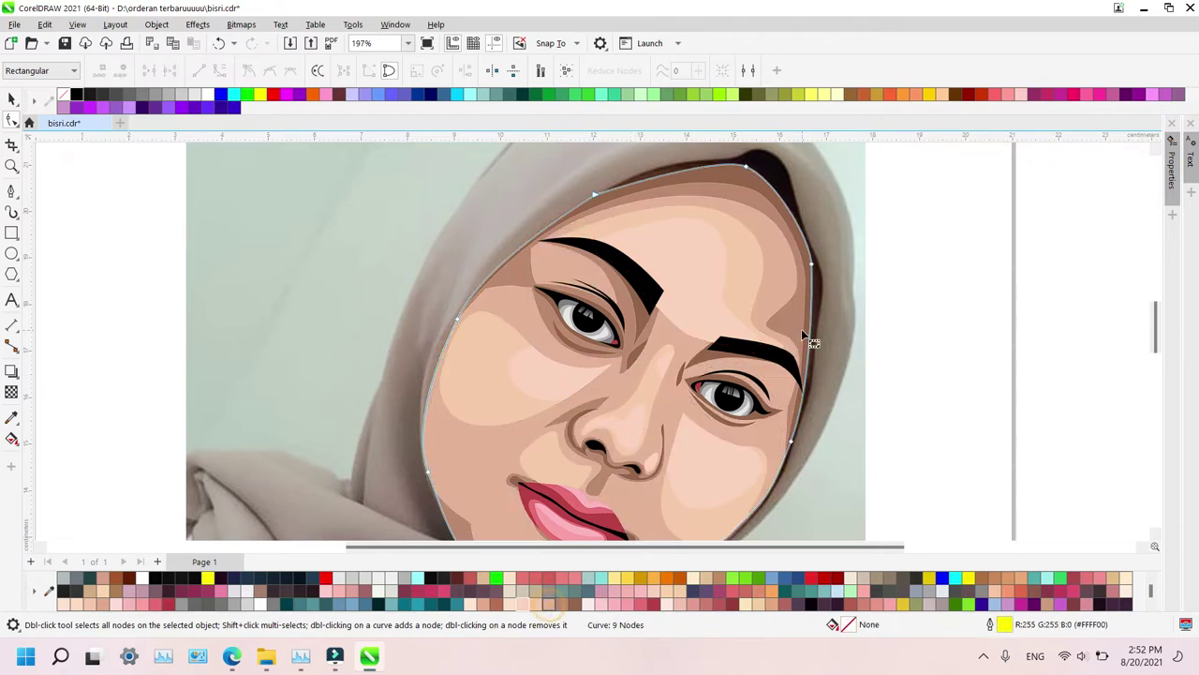
key("z")
key("F3")
key("F3")
left_click_drag(505, 266, 687, 383)
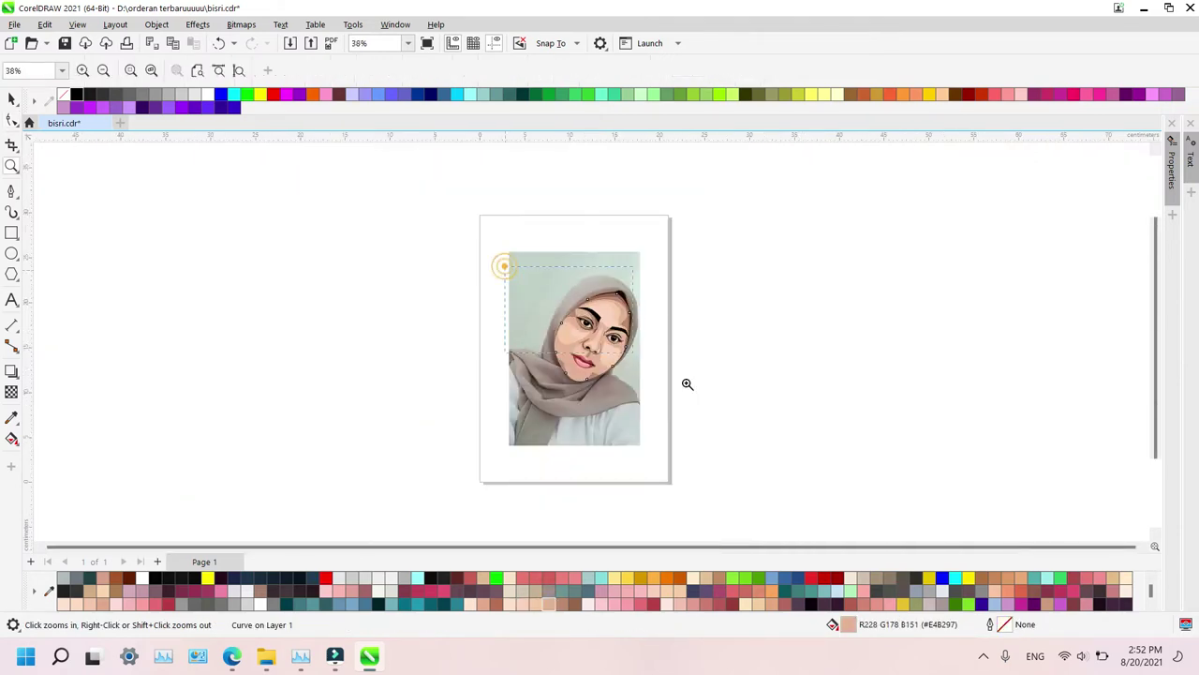
left_click(687, 383)
left_click_drag(380, 215, 703, 493)
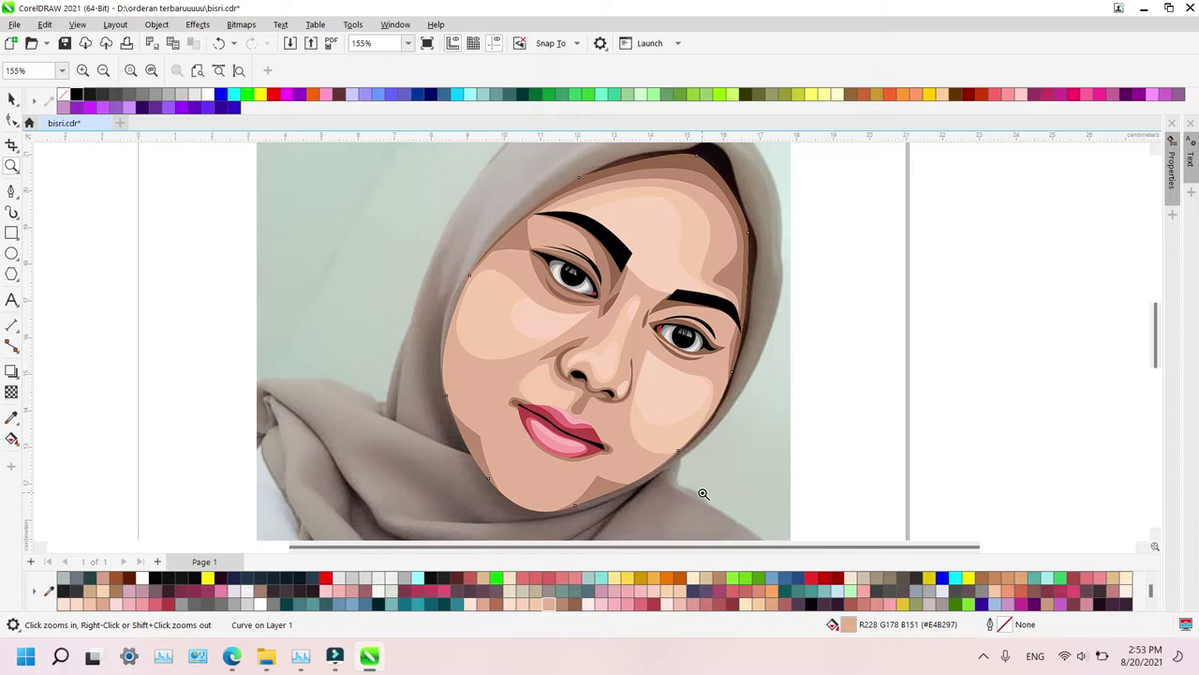
left_click(1153, 606)
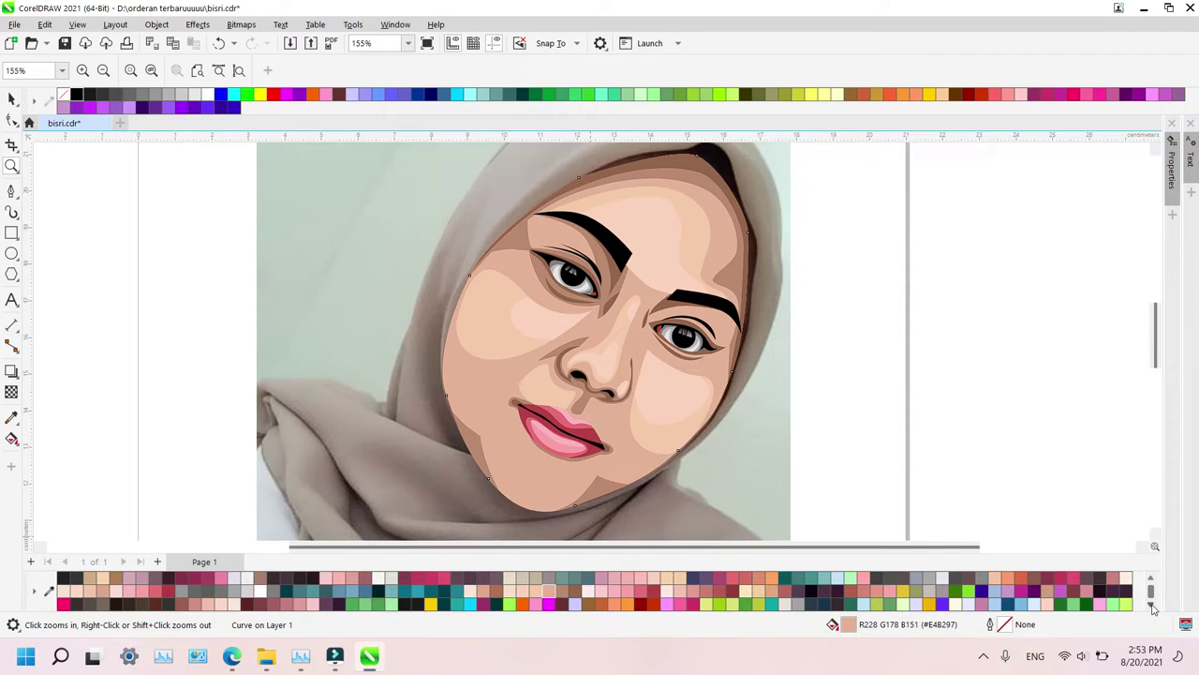
left_click(1152, 580)
left_click(1153, 579)
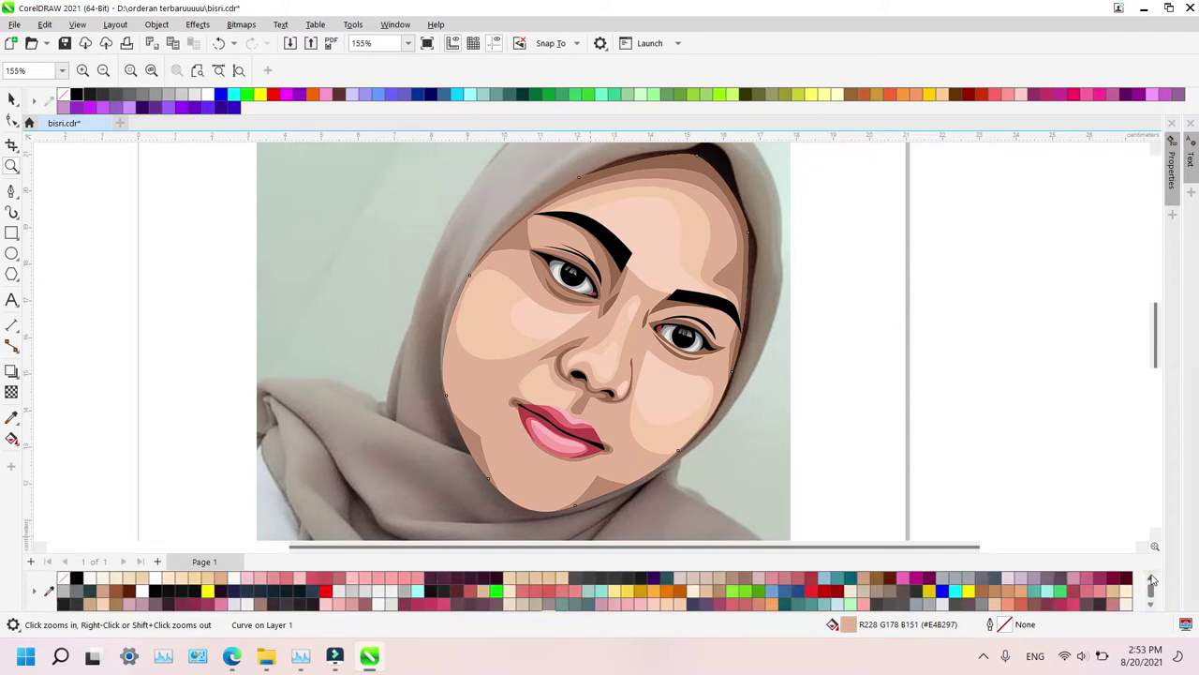
left_click(1153, 579)
left_click(1153, 608)
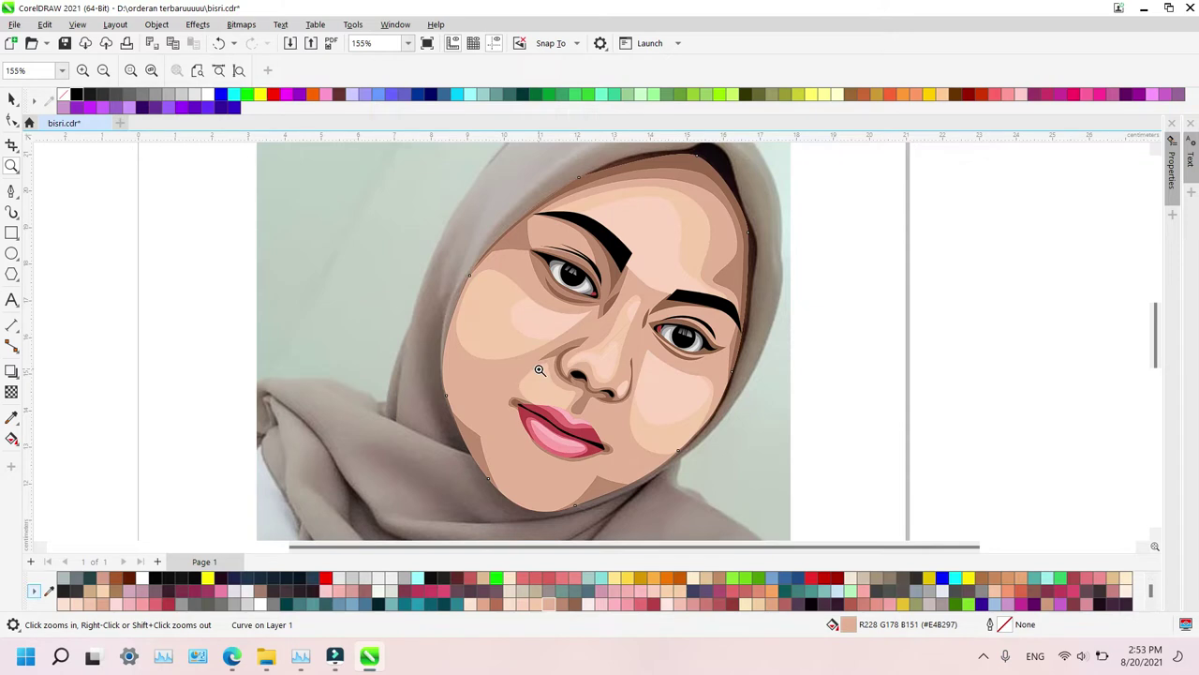
Recolour the darkest shadow shapes around the eyes, nose, mouth corners and forehead edge with R157 G94 B83
key("F10")
left_click(611, 298)
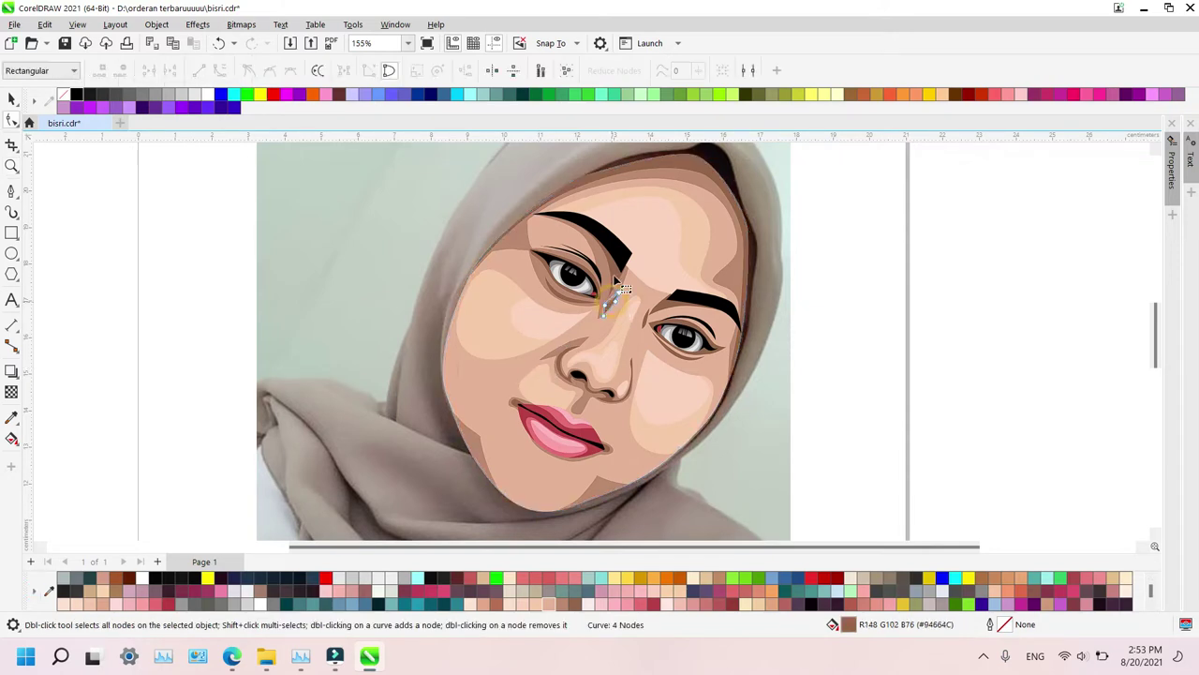
left_click(614, 272, "shift")
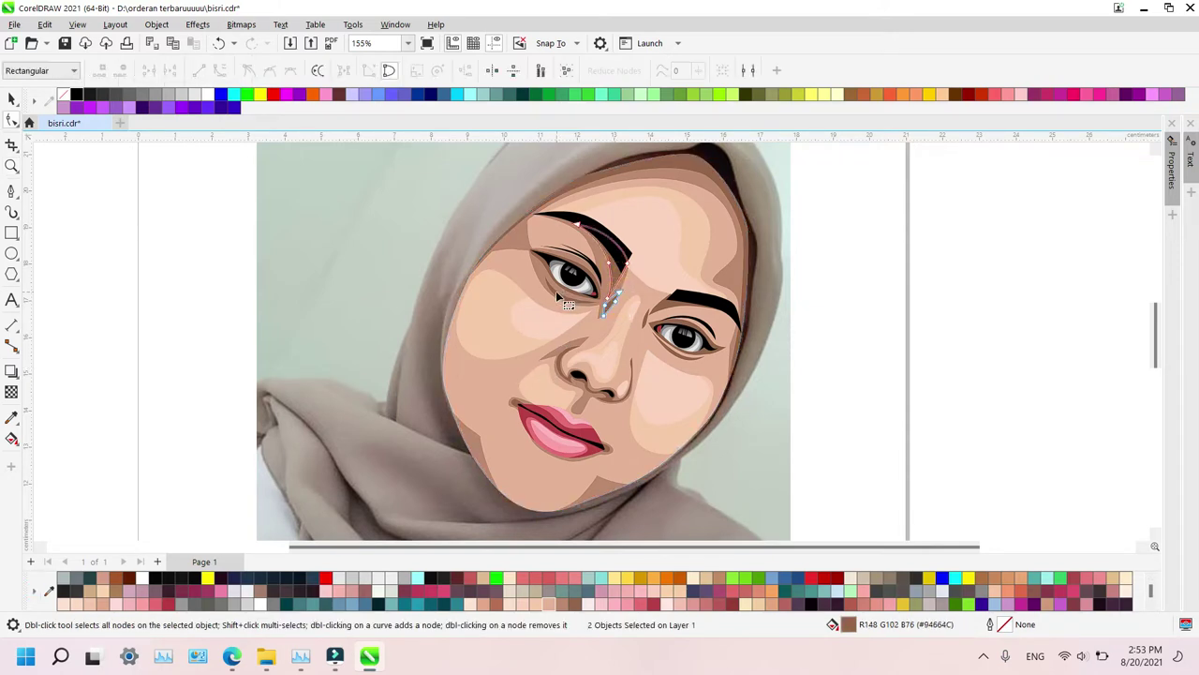
left_click(543, 261, "shift")
left_click(539, 256, "shift")
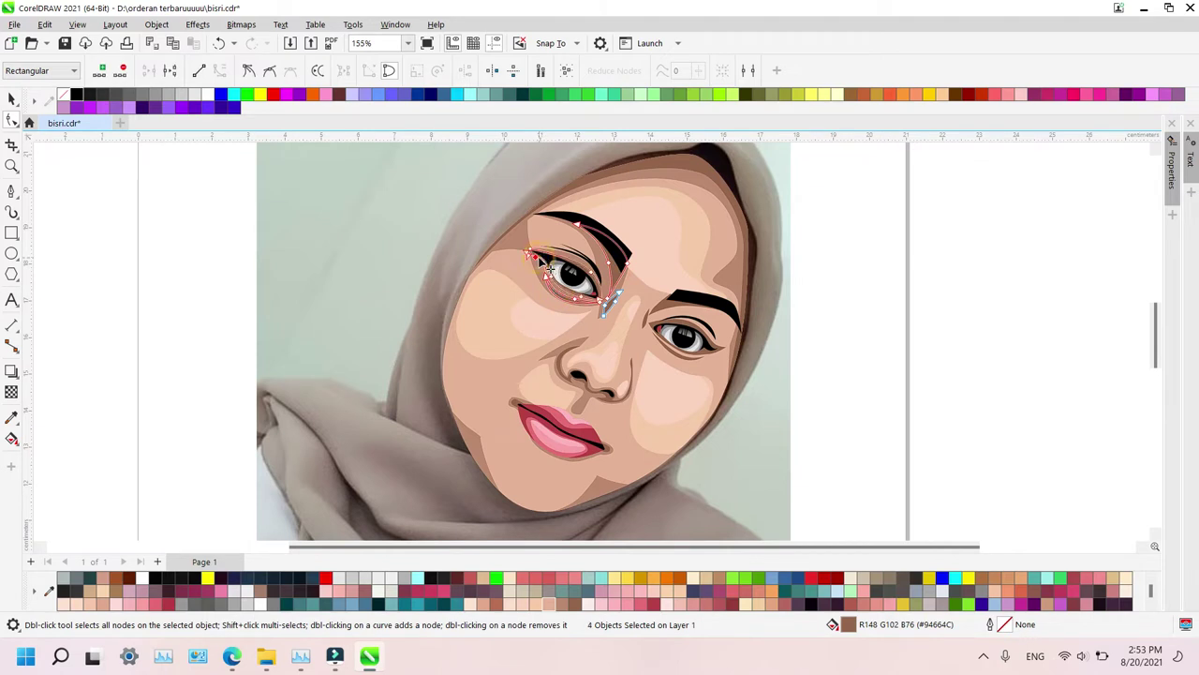
left_click(615, 174, "shift")
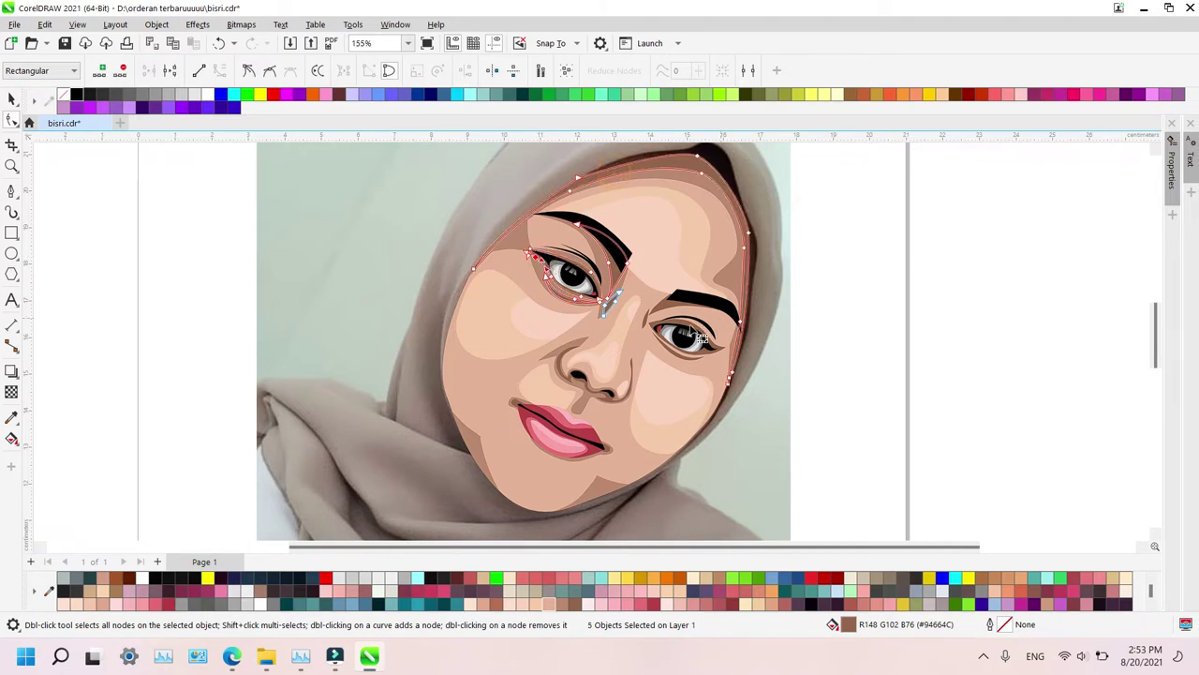
left_click(664, 308, "shift")
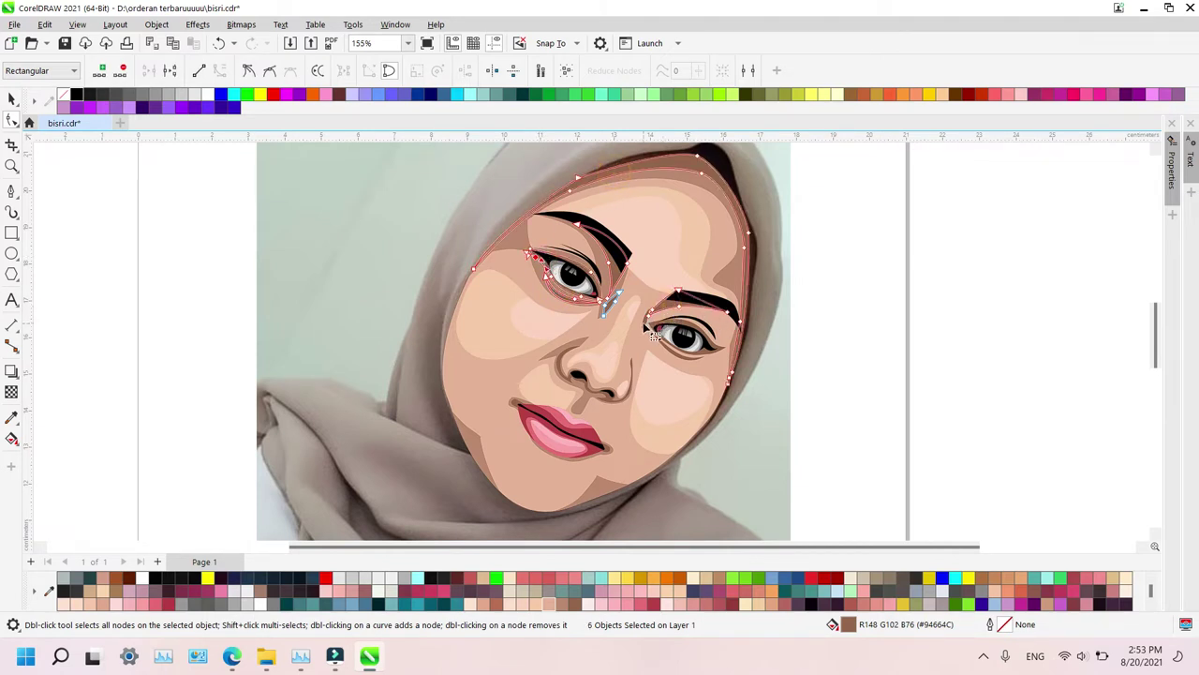
left_click(647, 321, "shift")
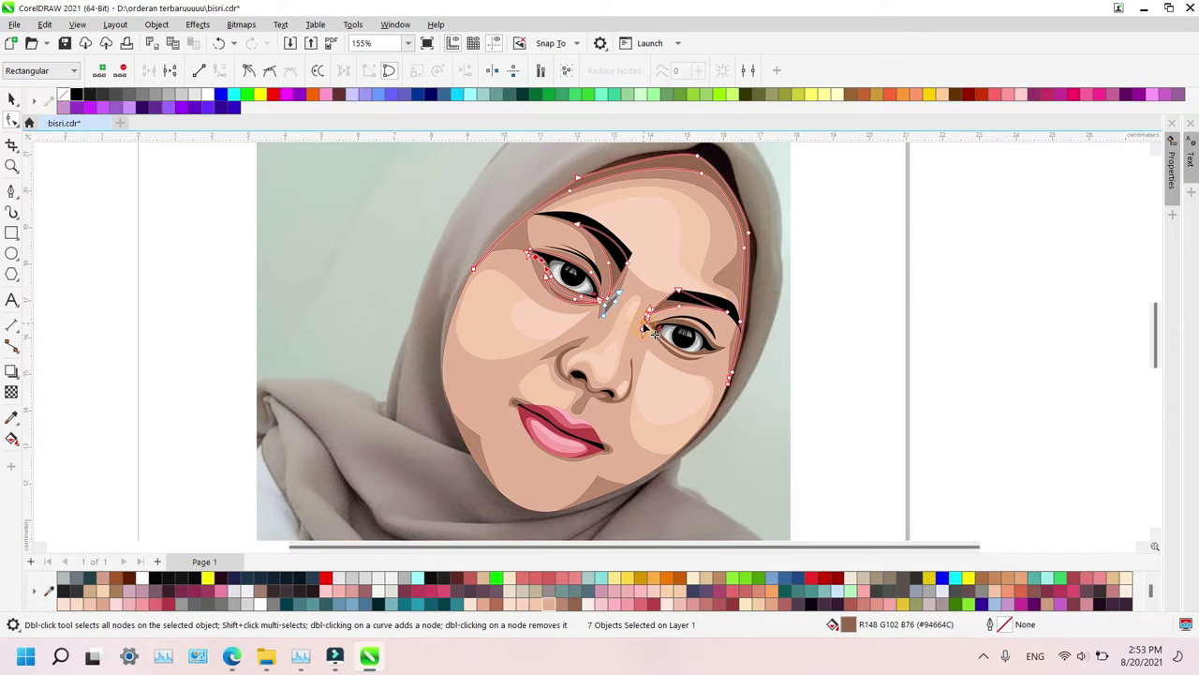
left_click(724, 348, "shift")
left_click(685, 356, "shift")
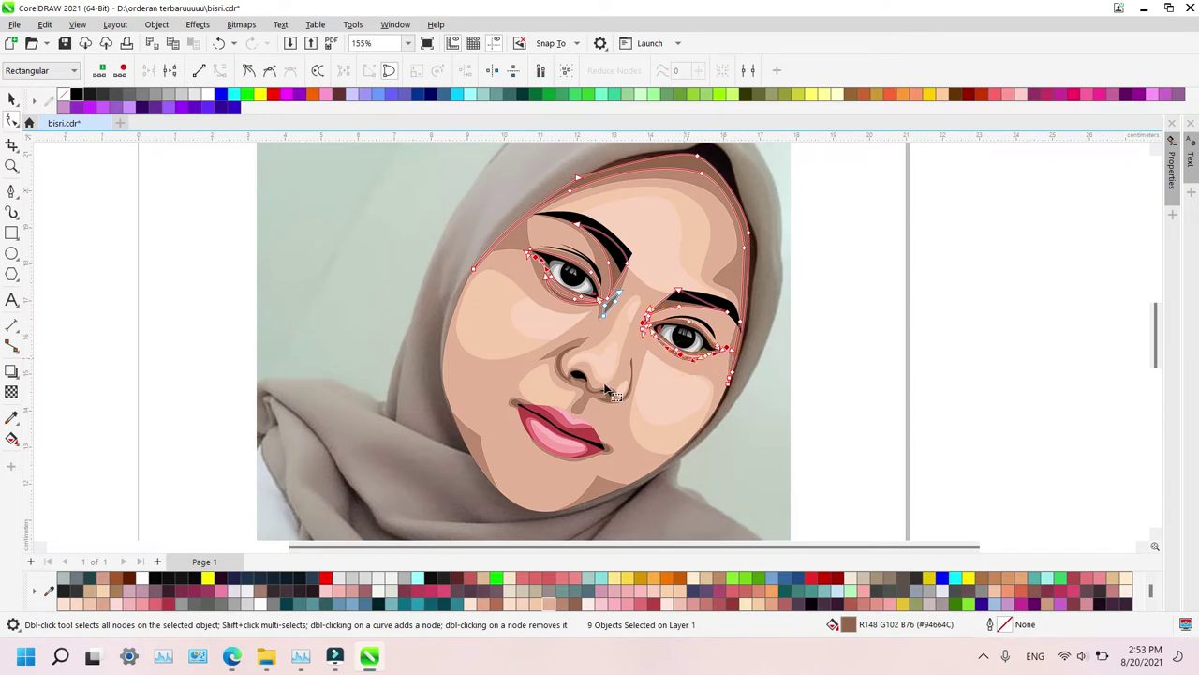
left_click(560, 364, "shift")
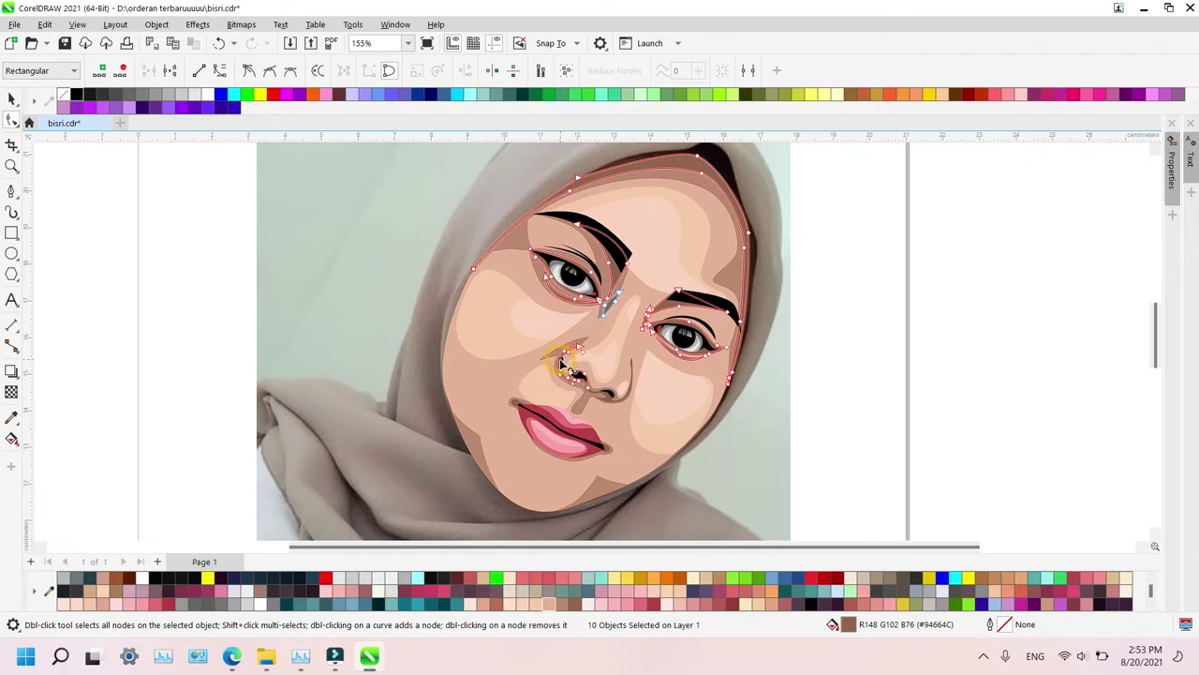
left_click(610, 401, "shift")
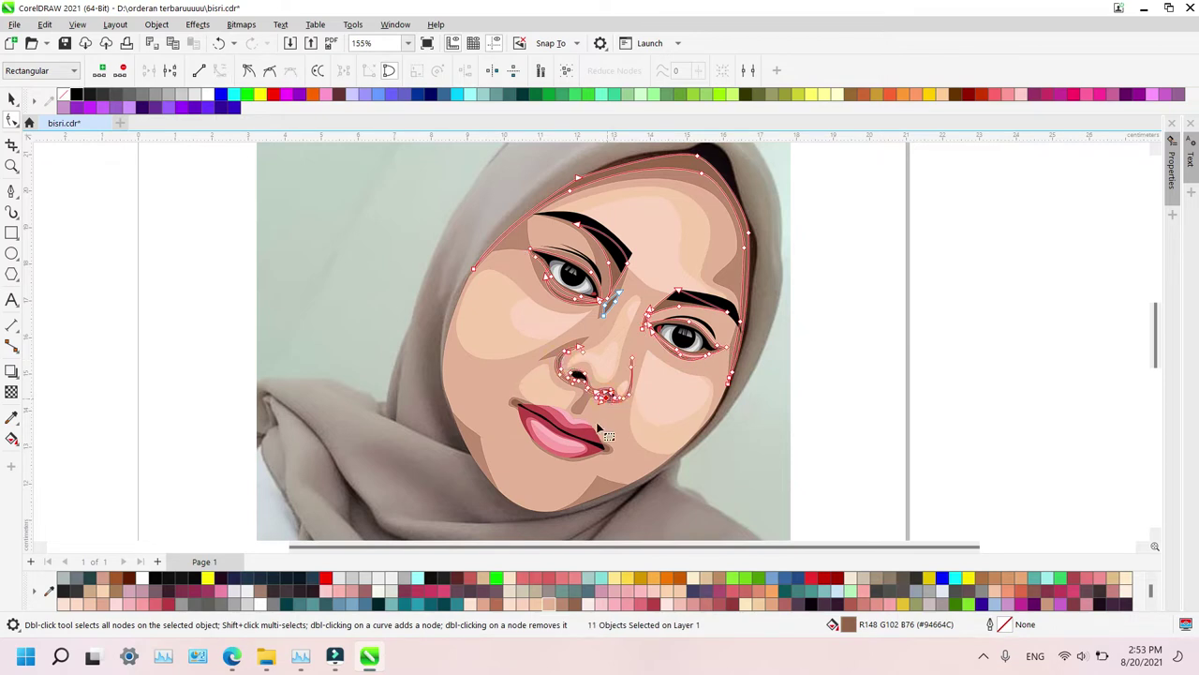
left_click(518, 411, "shift")
left_click(607, 447, "shift")
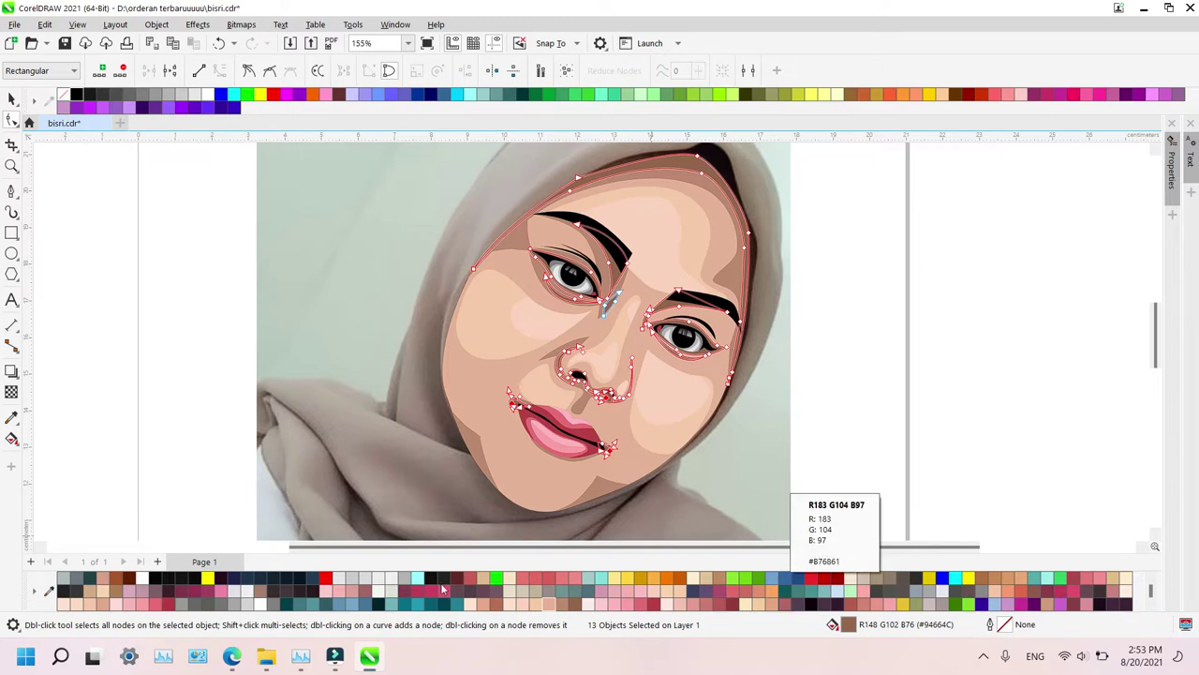
left_click(107, 607)
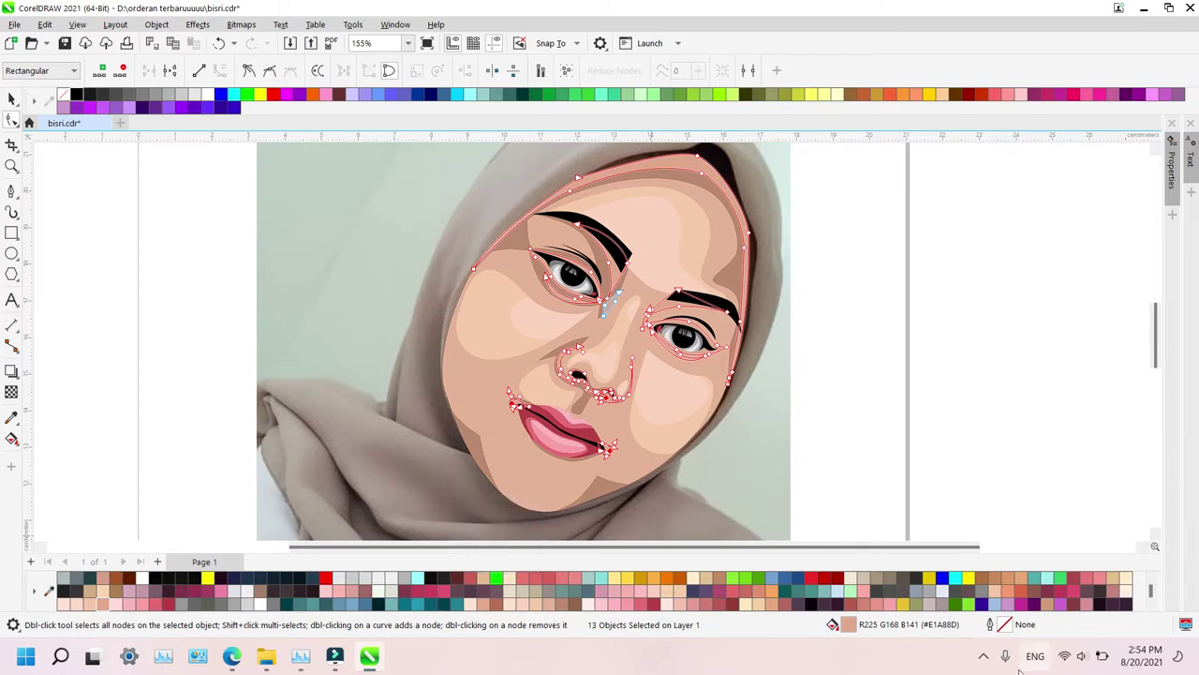
left_click(1151, 605)
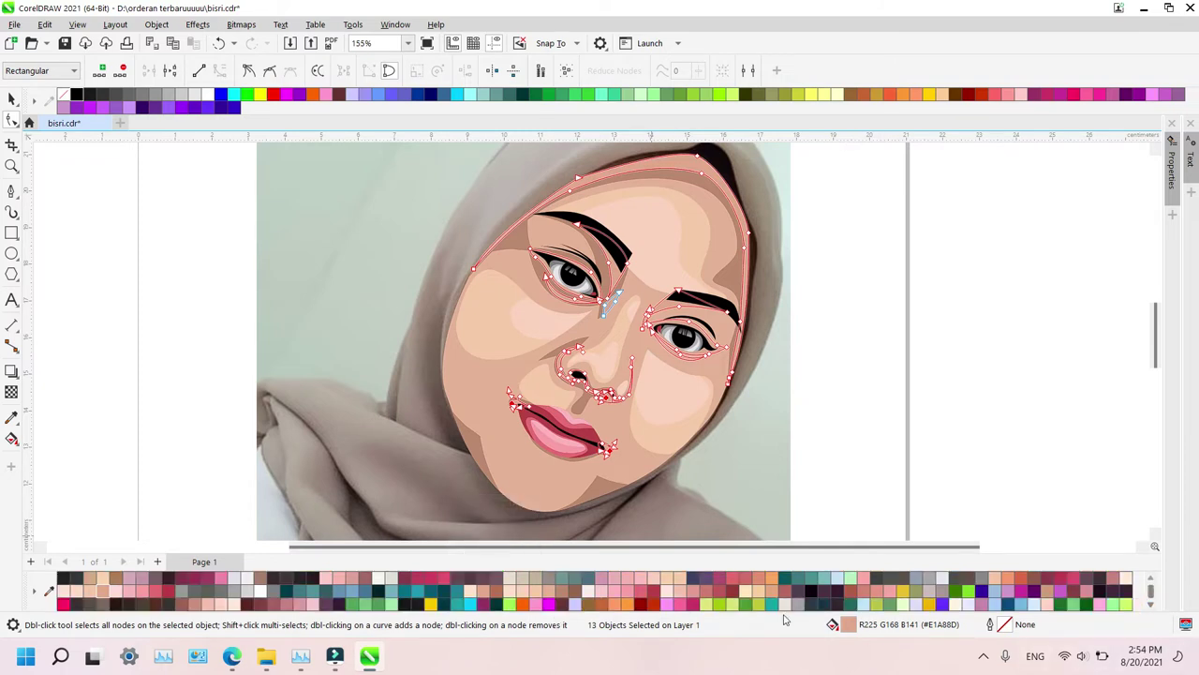
left_click(185, 606)
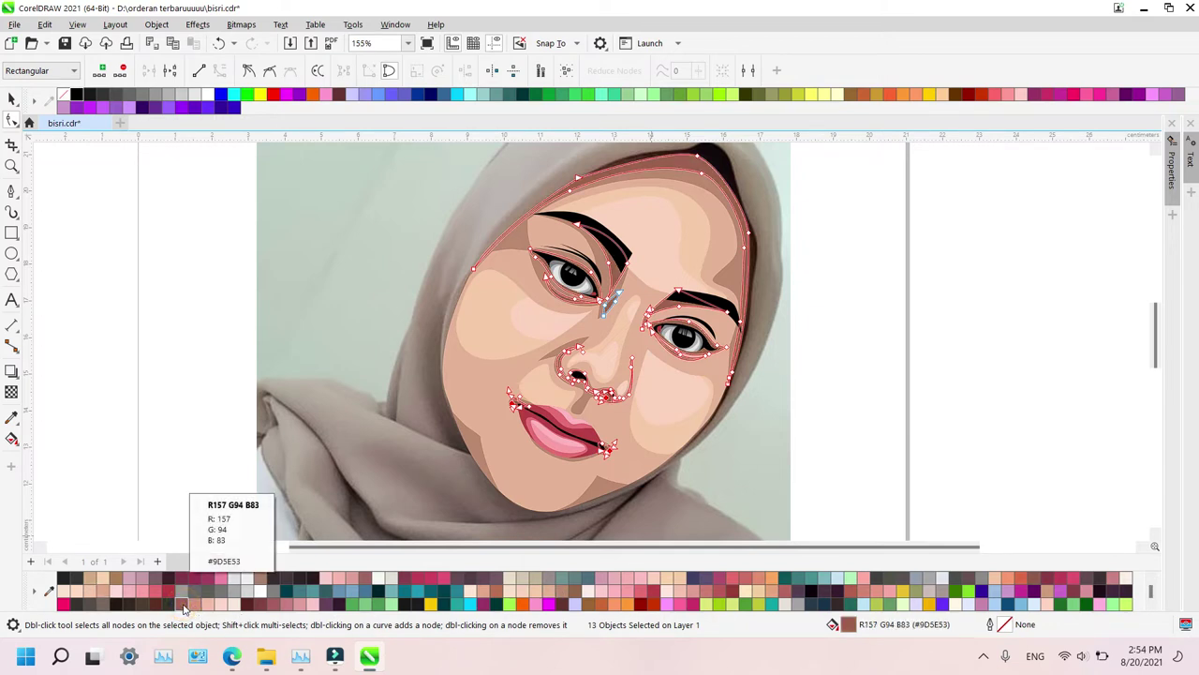
left_click(679, 175)
left_click(520, 241, "shift")
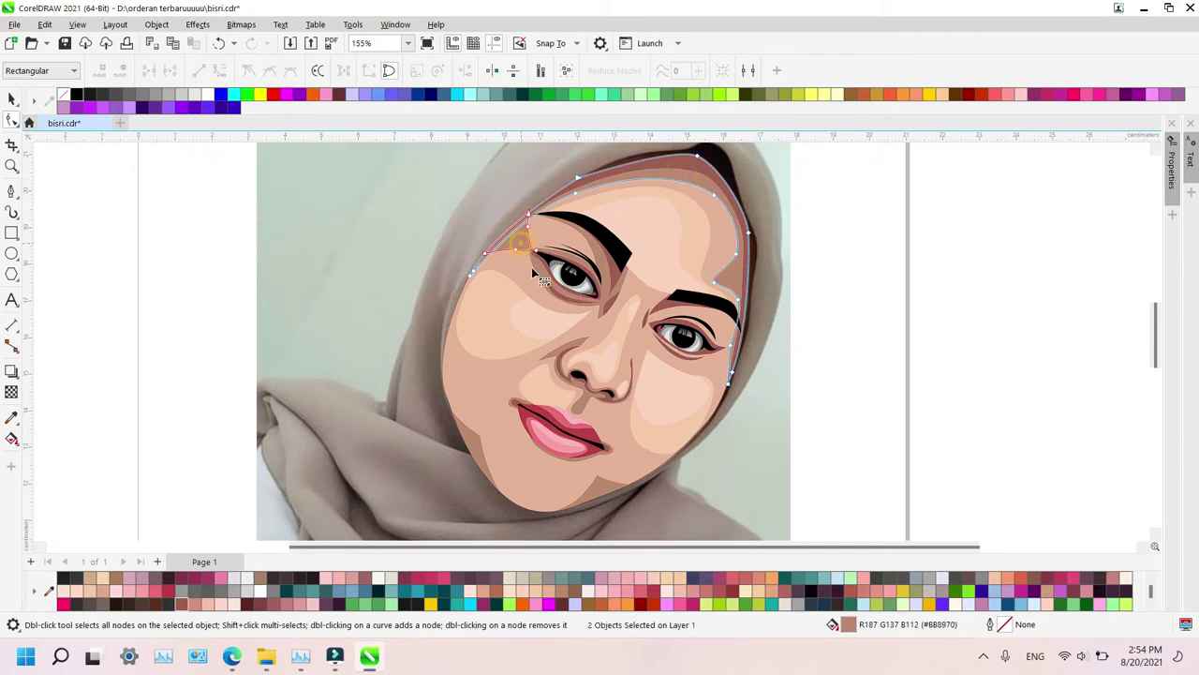
left_click(724, 233)
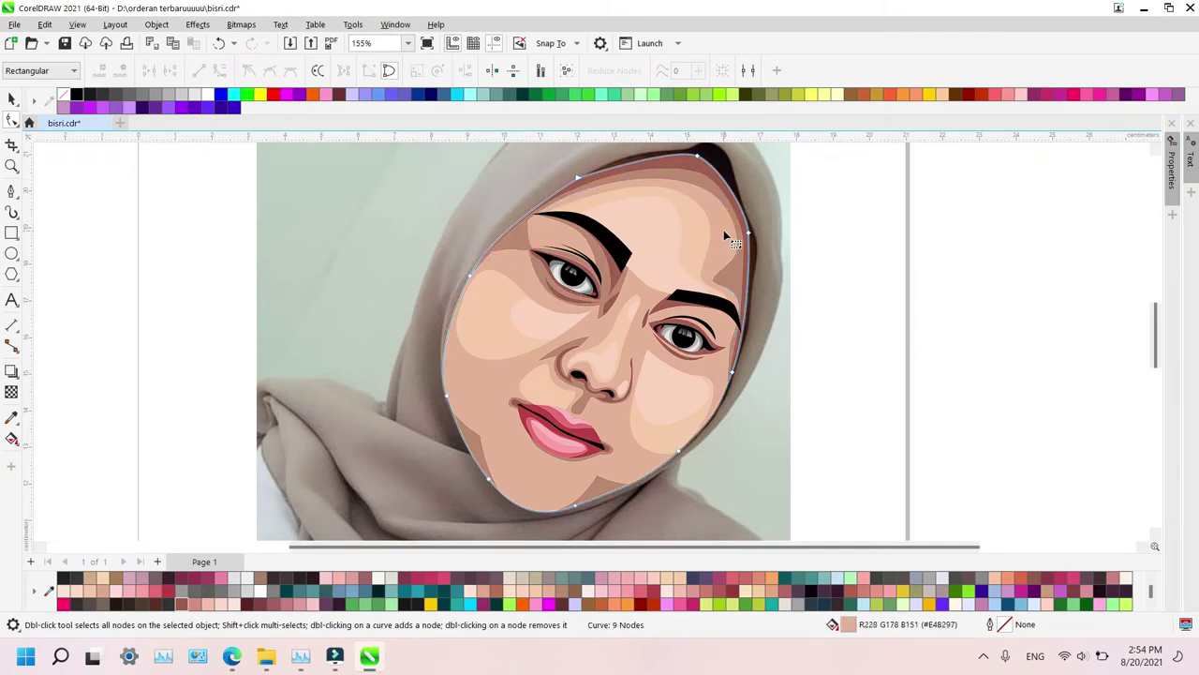
key("ctrl+a")
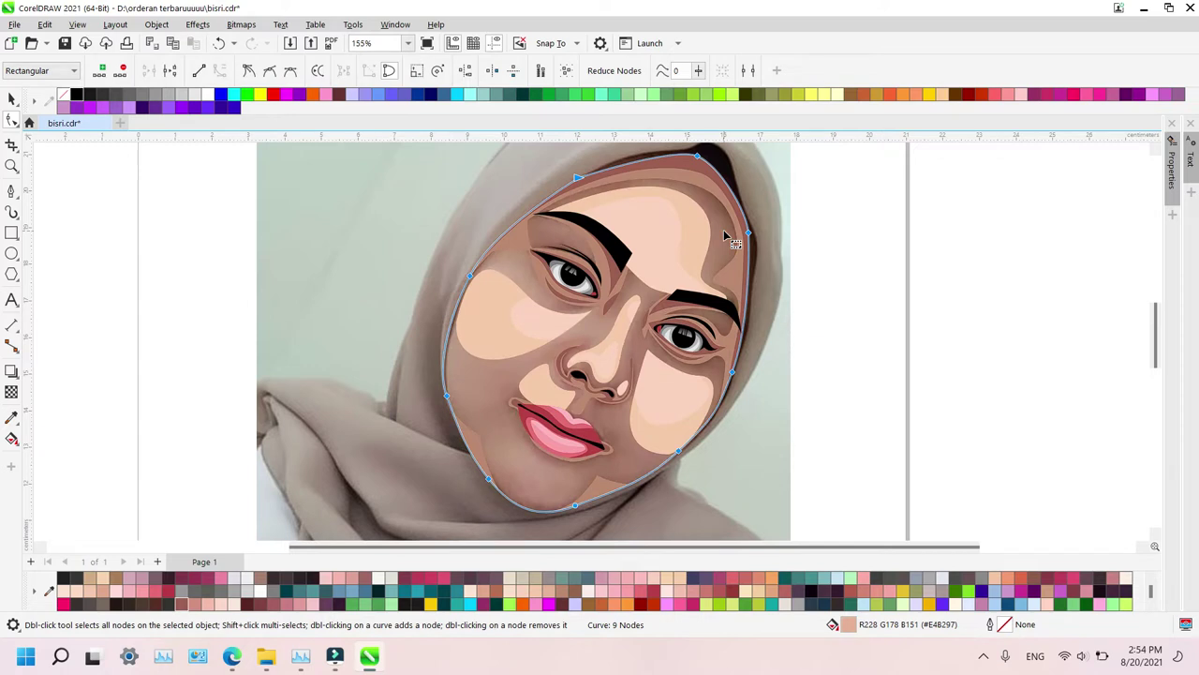
Recolour the mid-tone shadow shapes on the forehead, temple, eyes, nose, lips and jaw with R209 G143 B129
left_click(704, 187)
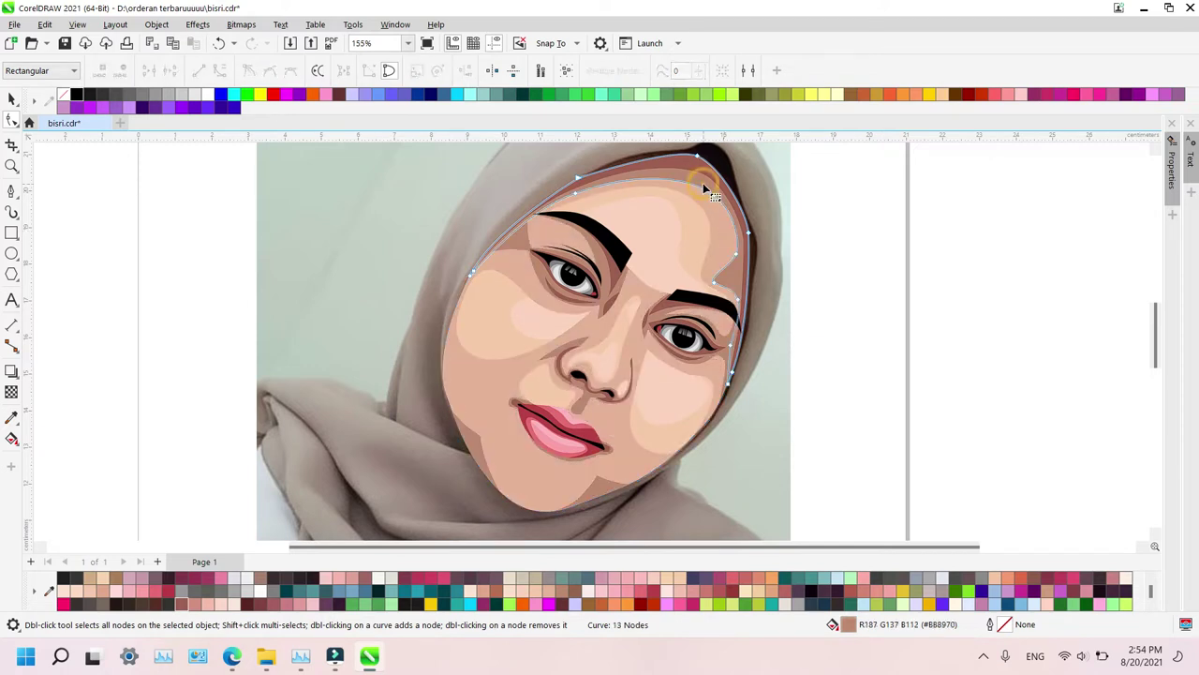
left_click(516, 242, "shift")
left_click(542, 275, "shift")
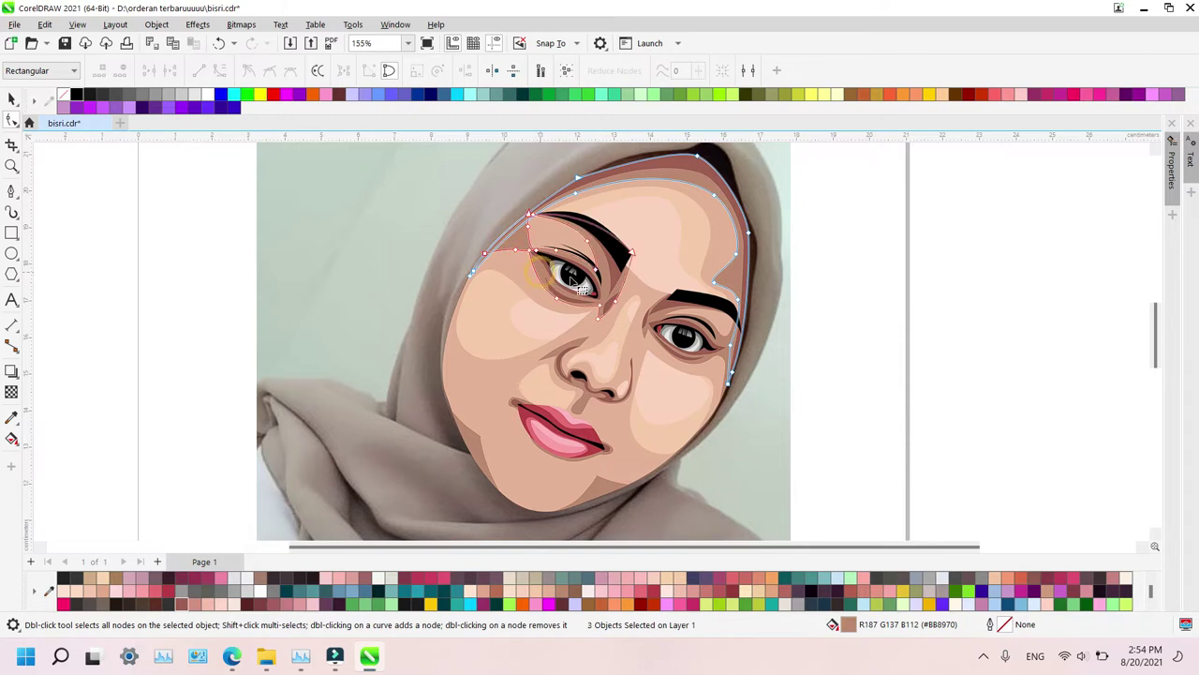
left_click(655, 319, "shift")
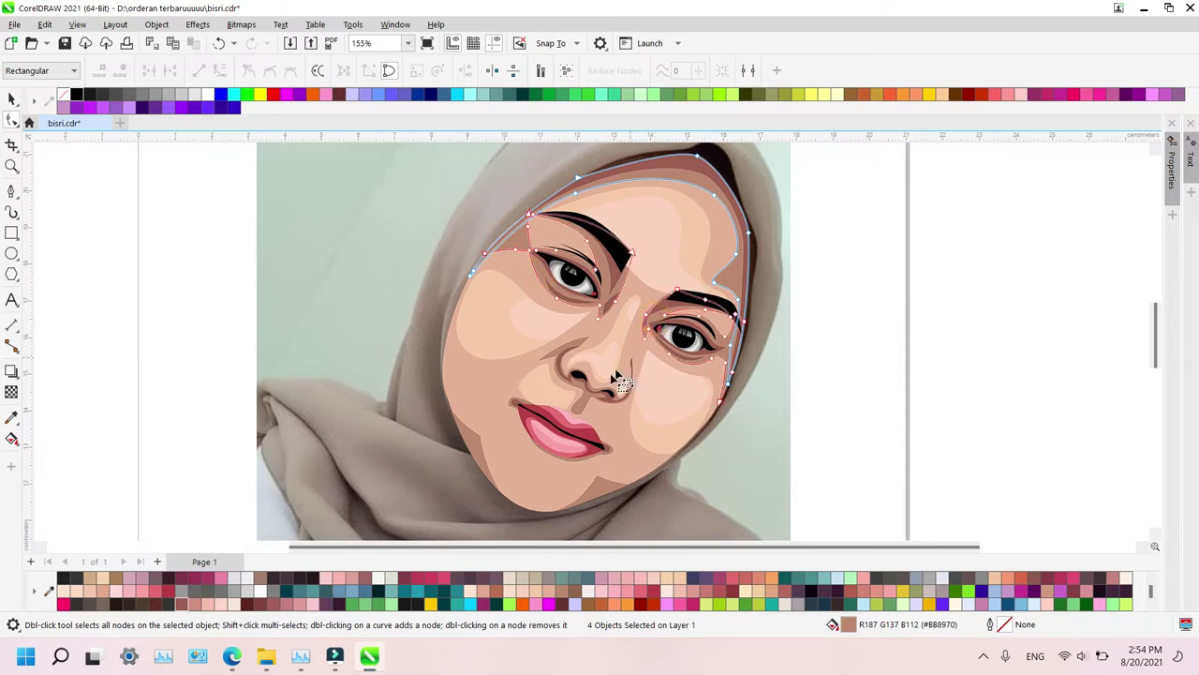
left_click(581, 401, "shift")
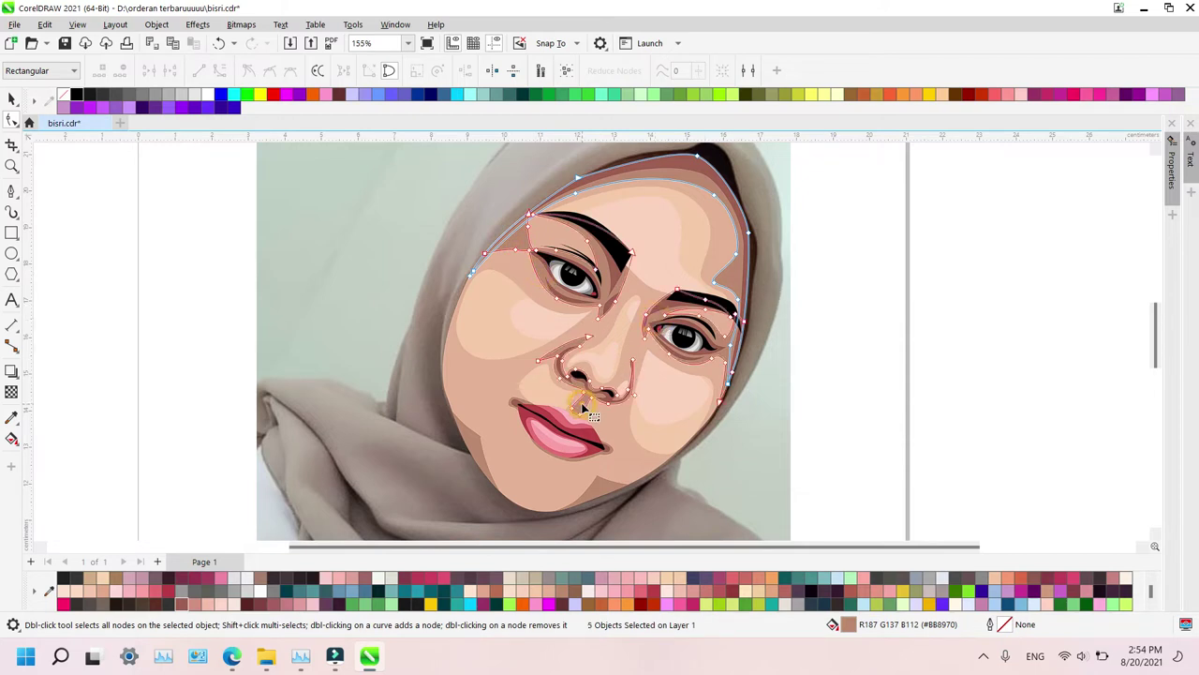
left_click(523, 403, "shift")
left_click(598, 458, "shift")
left_click(604, 496, "shift")
left_click(195, 604)
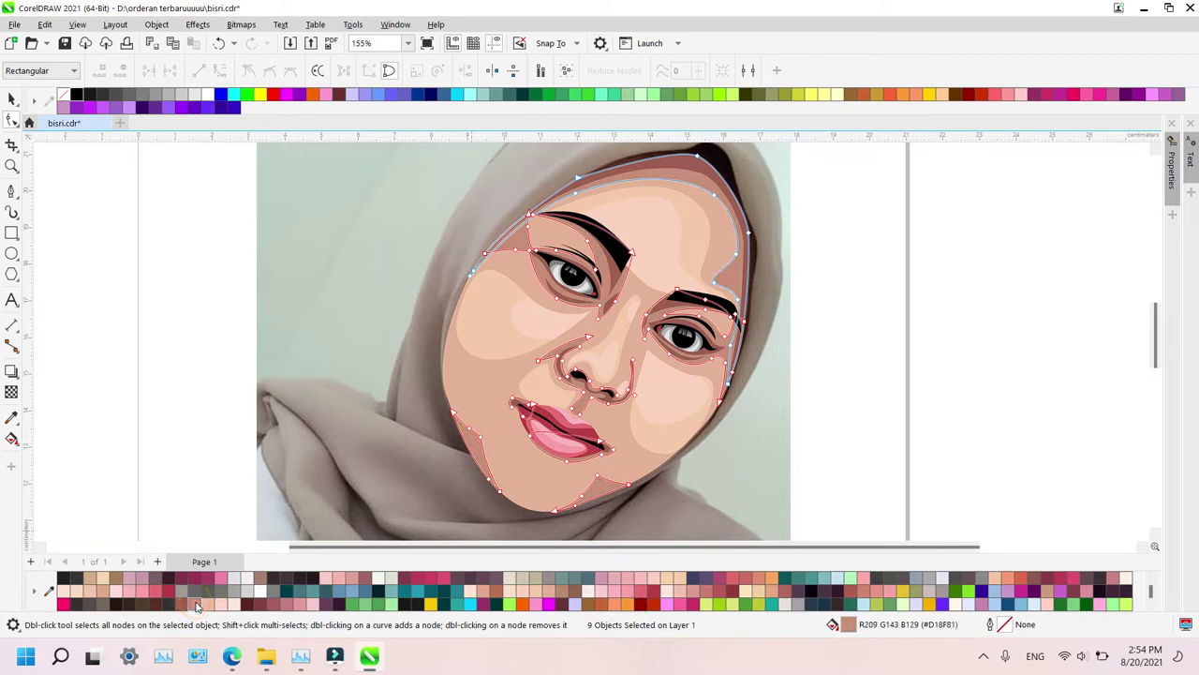
Recolour the base face shape with the pinker skin tone R244 G188 B171
left_click(721, 250)
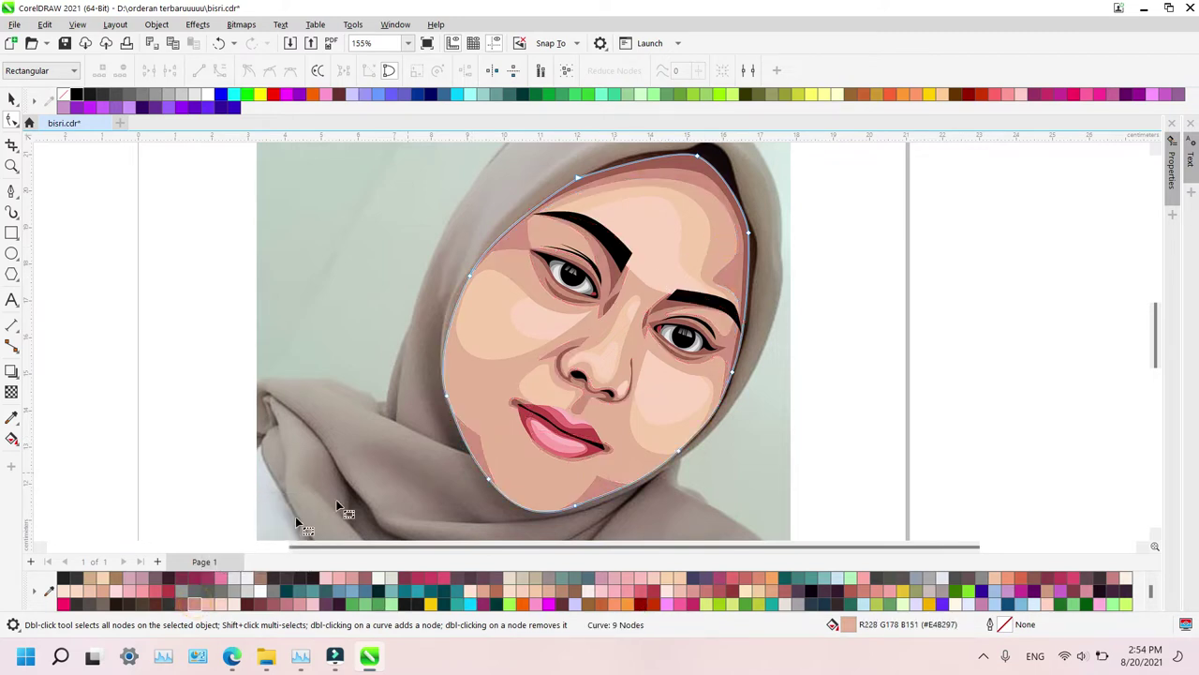
left_click(225, 593)
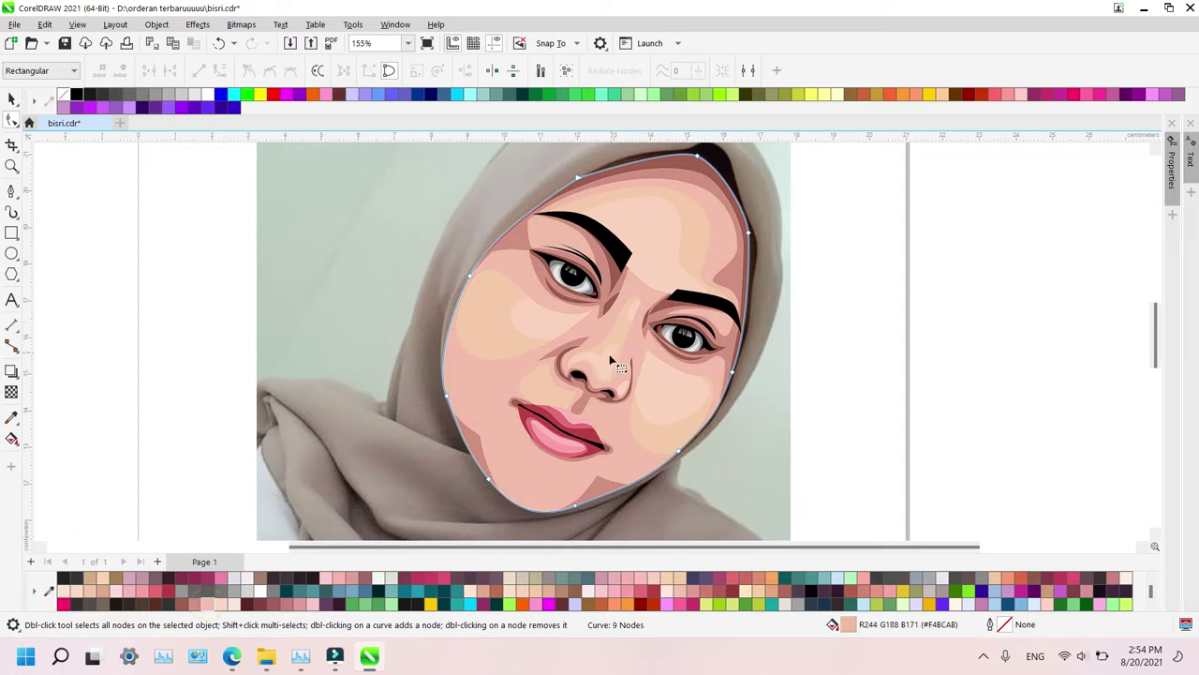
Recolour the larger highlight shapes on the forehead, both cheeks, nose bridge, nostril and upper lip area with R252 G216 B204
left_click(617, 328)
left_click(487, 327, "shift")
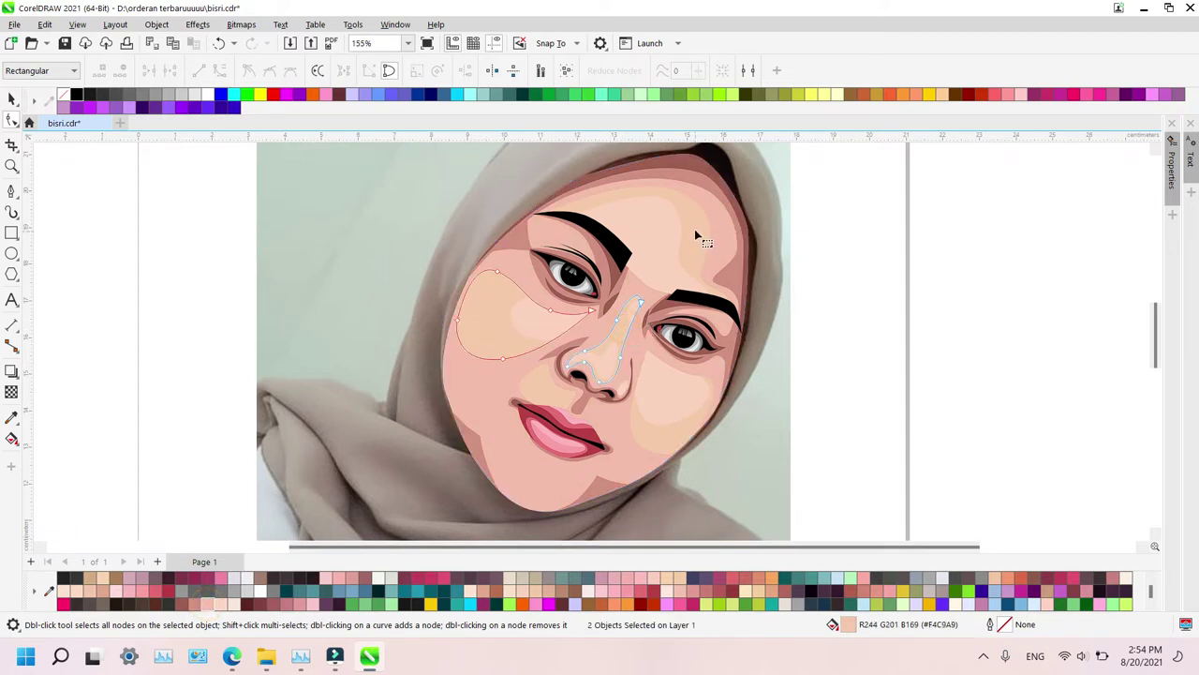
left_click(694, 229, "shift")
left_click(656, 437, "shift")
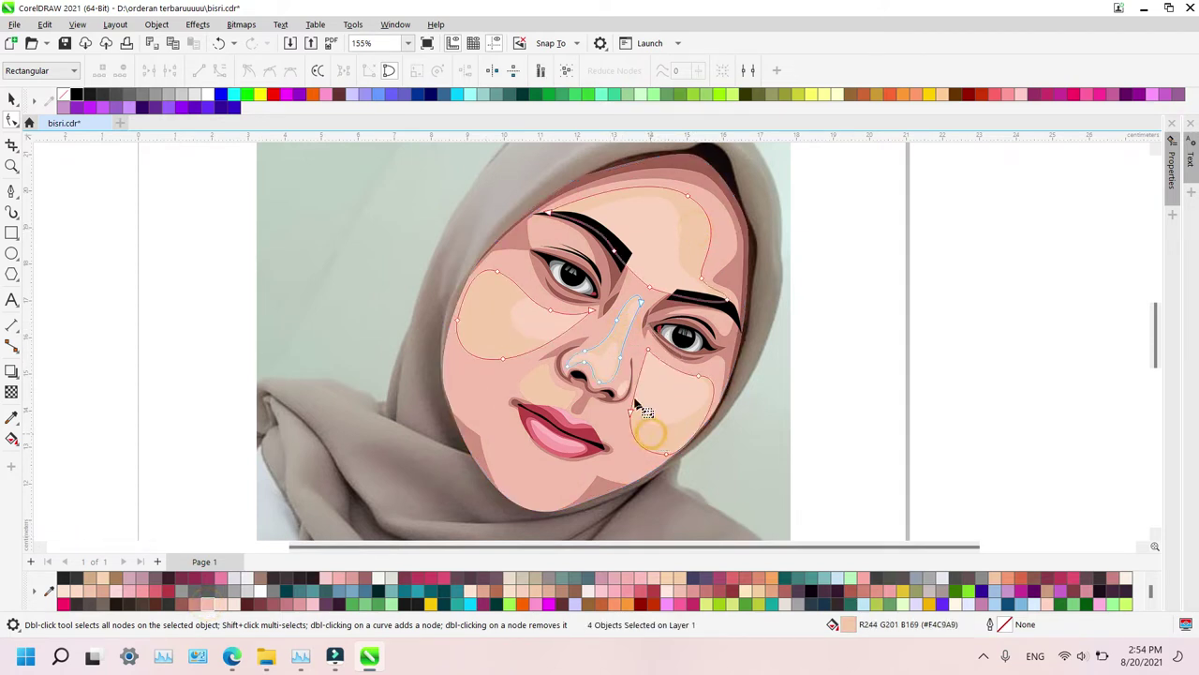
left_click(626, 398, "shift")
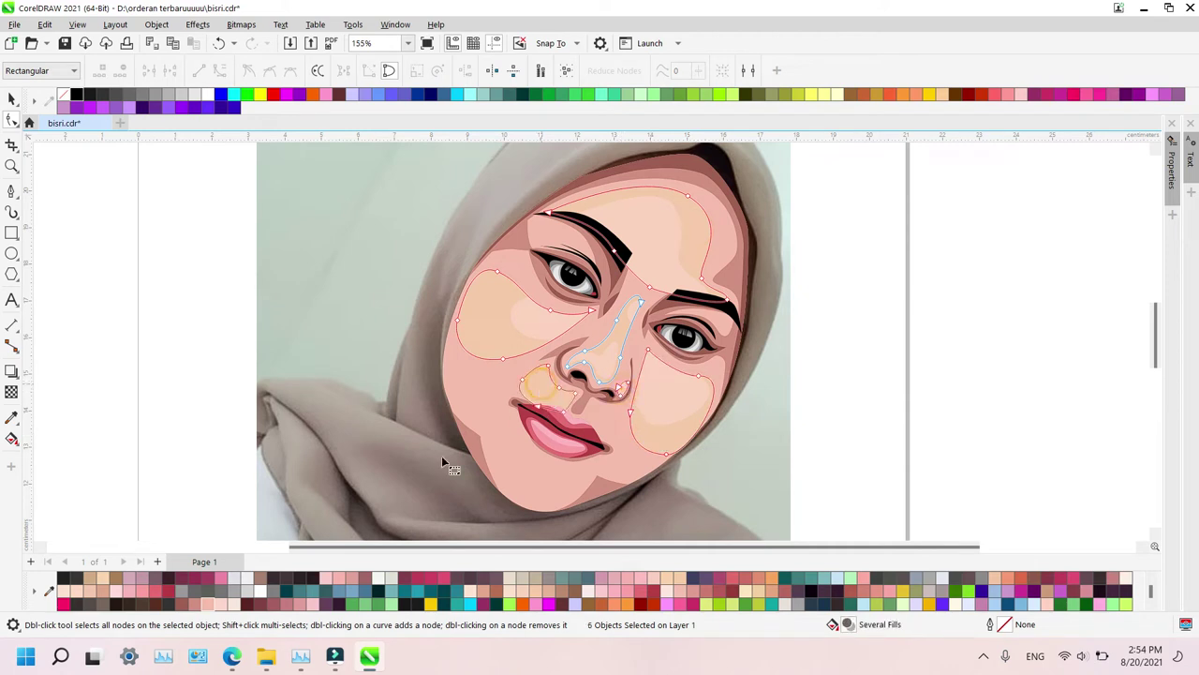
left_click(222, 605)
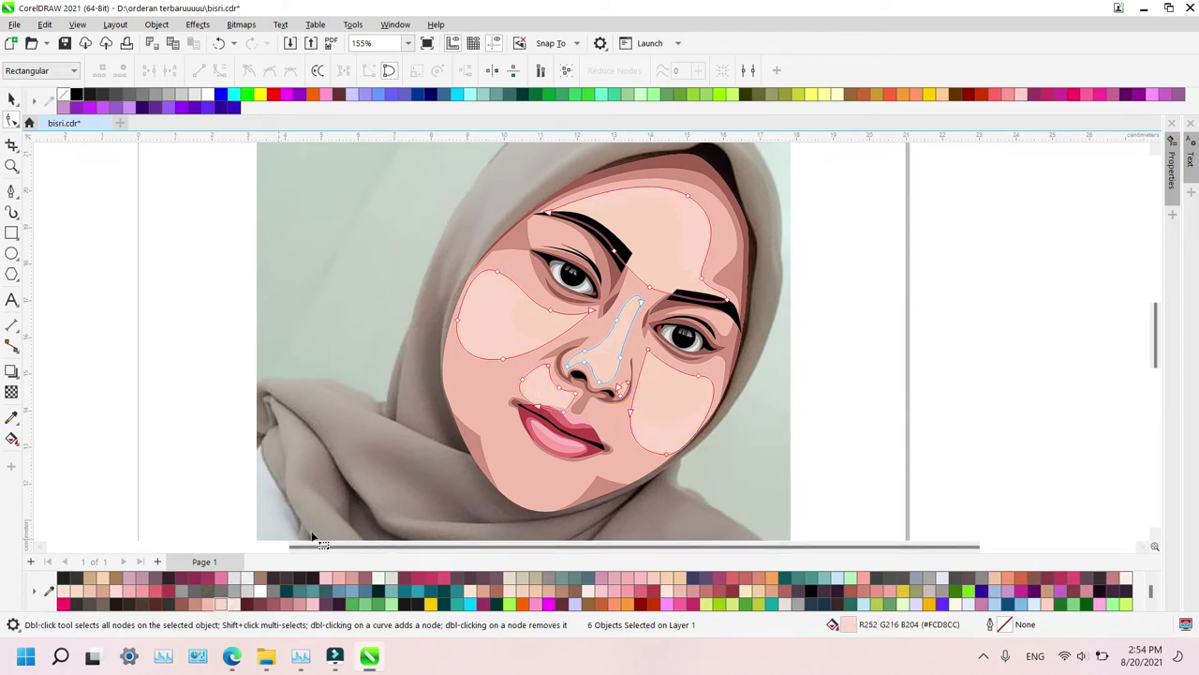
Recolour the inner, brightest highlight shapes on the forehead, nose and both cheeks with R250 G231 B224
left_click(531, 331)
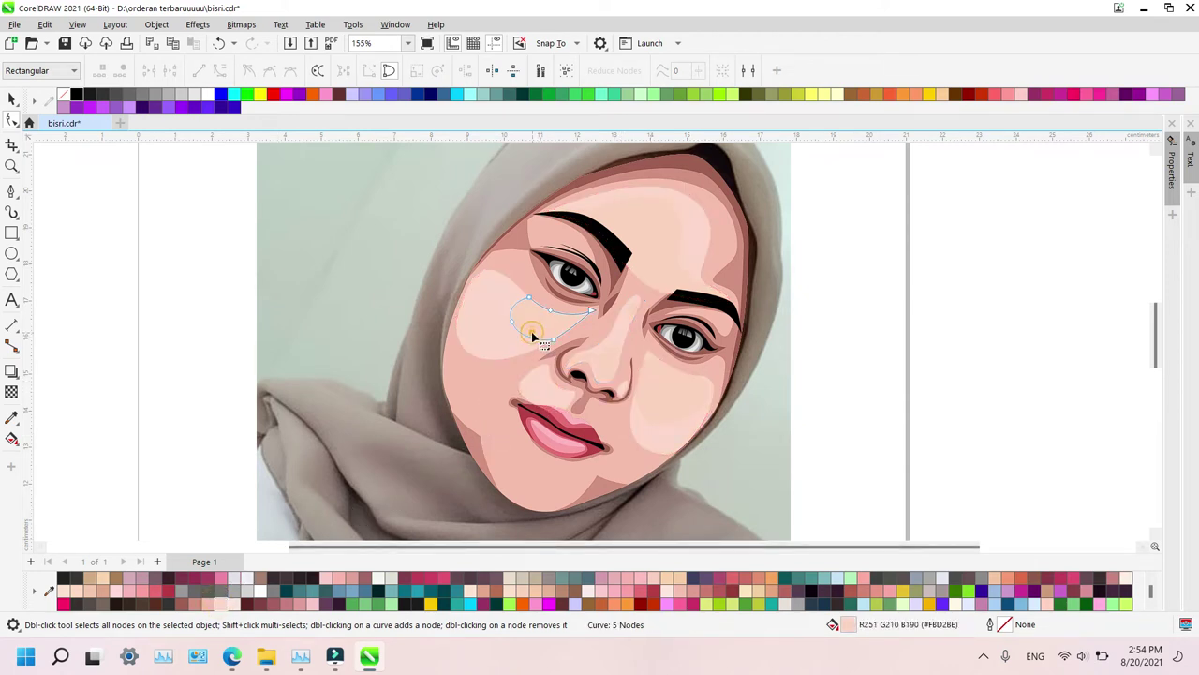
left_click(608, 367, "shift")
left_click(630, 319, "shift")
left_click(660, 222, "shift")
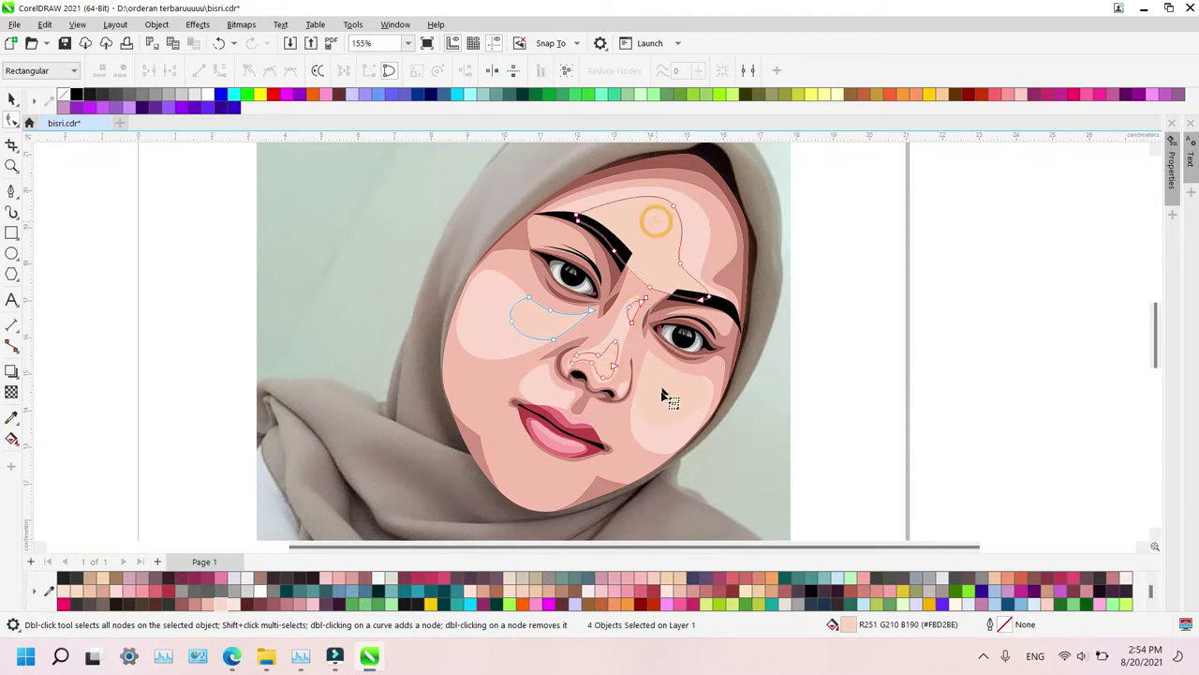
left_click(662, 400, "shift")
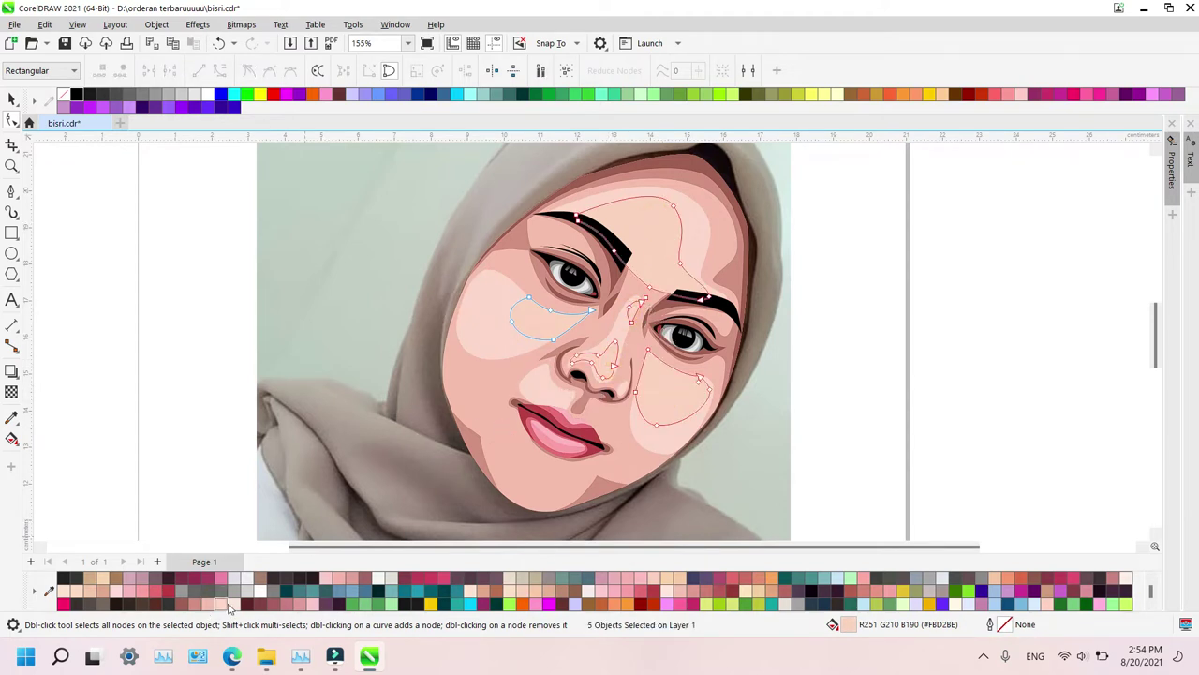
left_click(228, 605)
Bring the reference photo in front of the vector shapes for tracing the chin highlight
key("z")
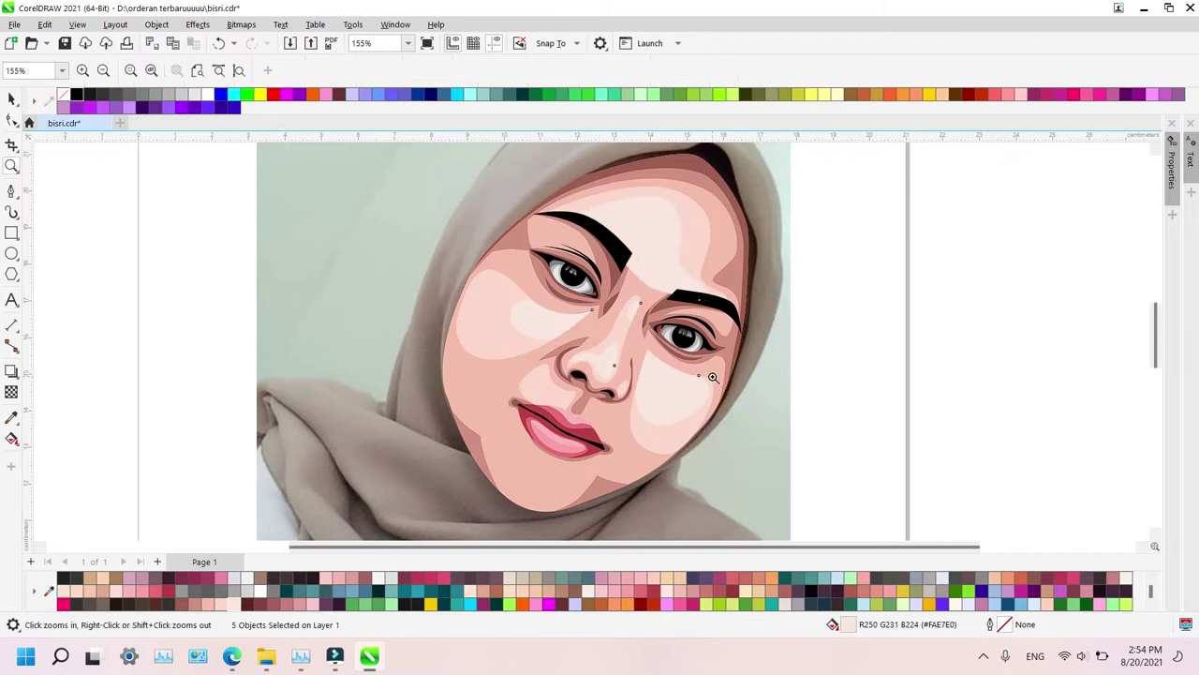
right_click(714, 377)
left_click_drag(636, 498, 636, 497)
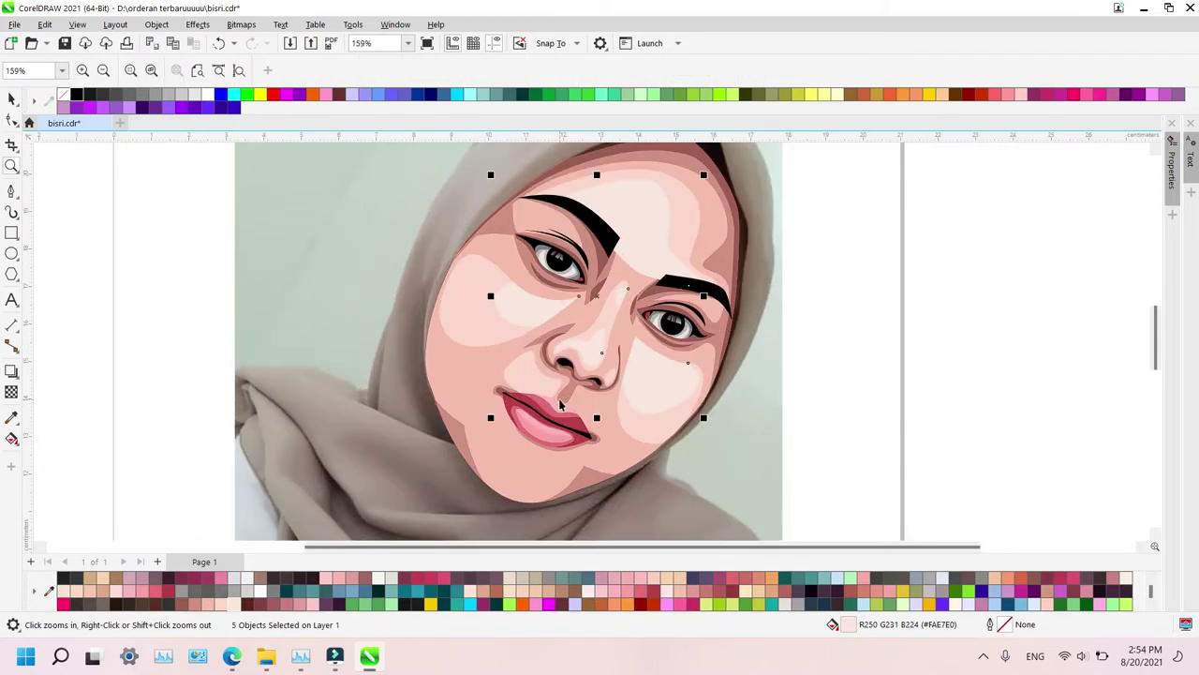
key("space")
left_click(783, 349)
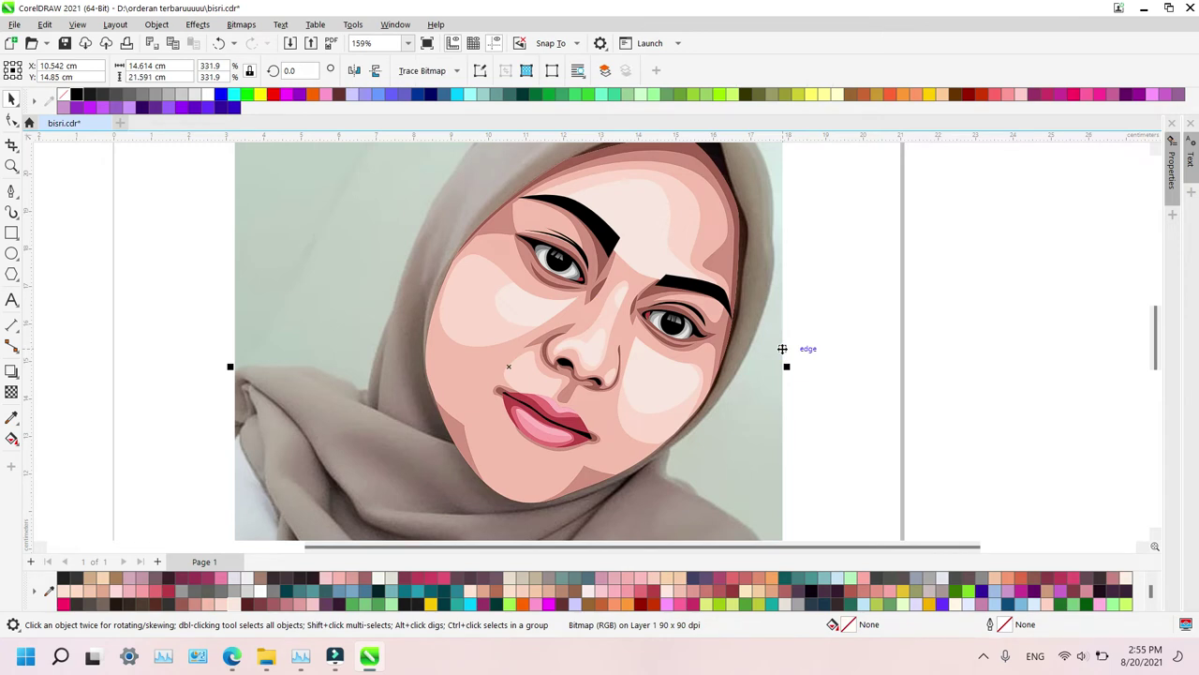
key("shift+Page_Up")
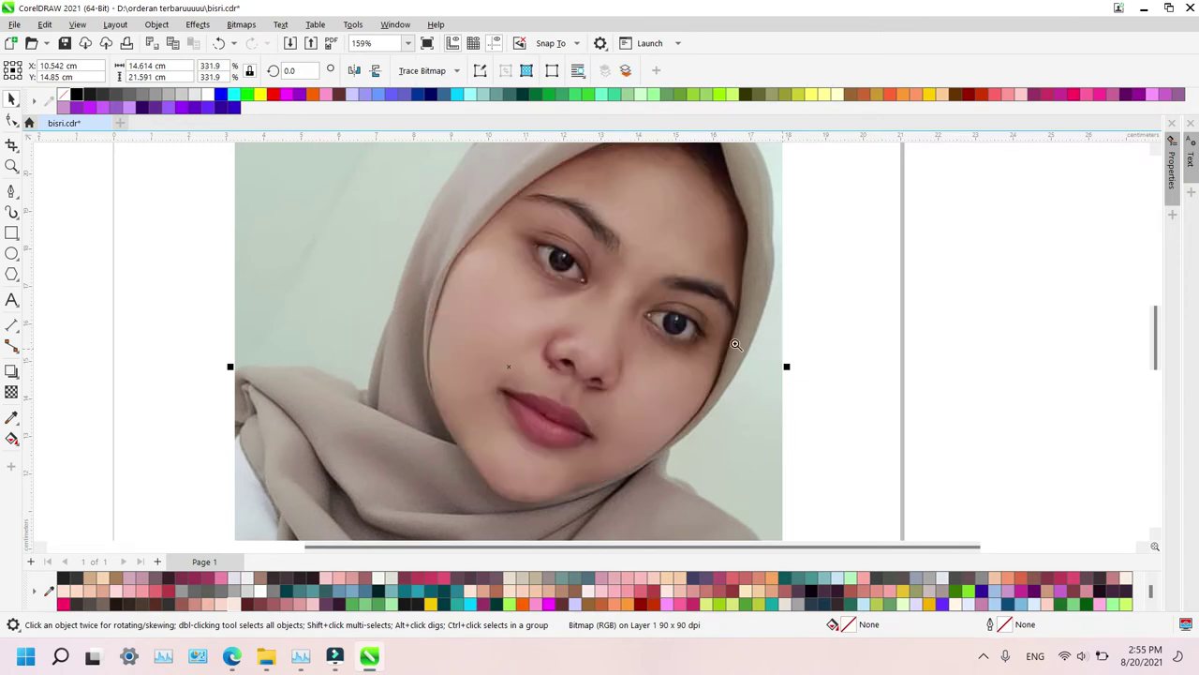
key("space")
left_click_drag(448, 401, 640, 514)
key("p")
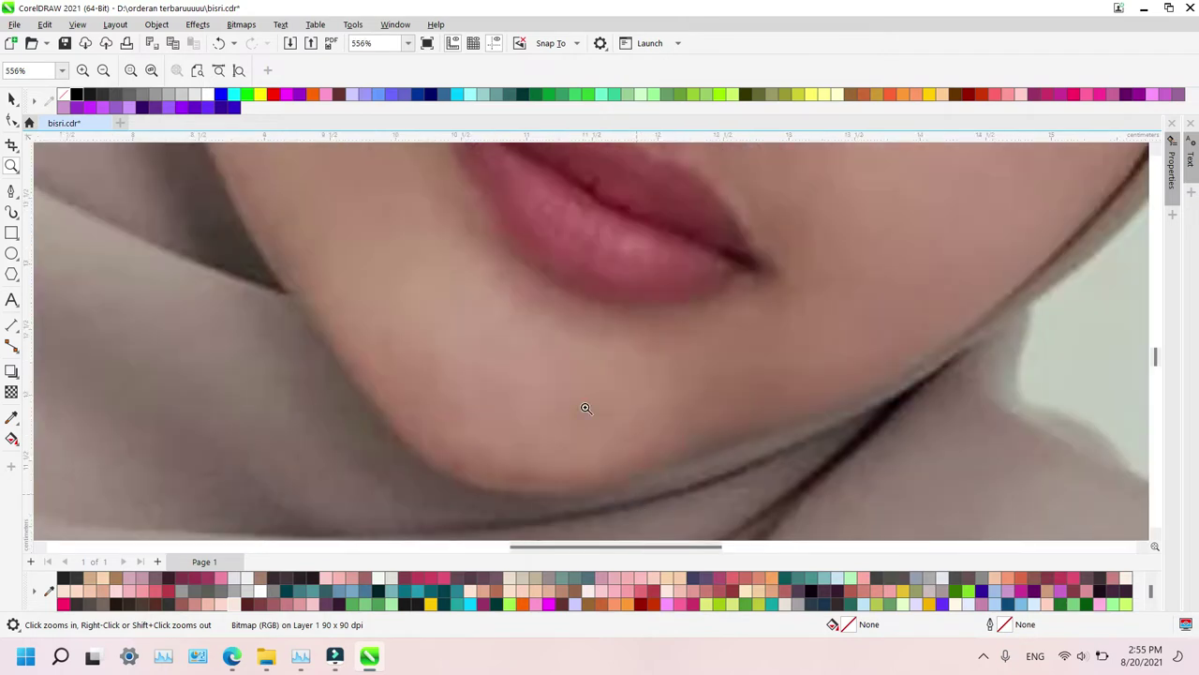
left_click(354, 207)
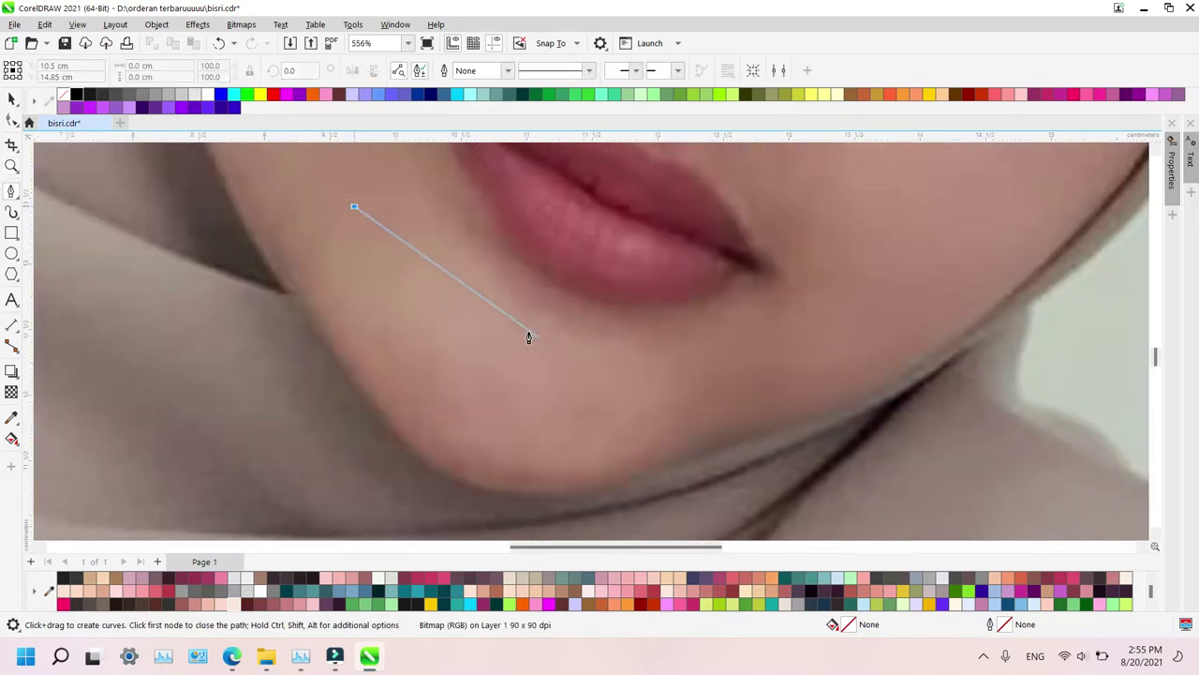
left_click_drag(507, 314, 586, 378)
left_click_drag(576, 461, 507, 493)
key("Delete")
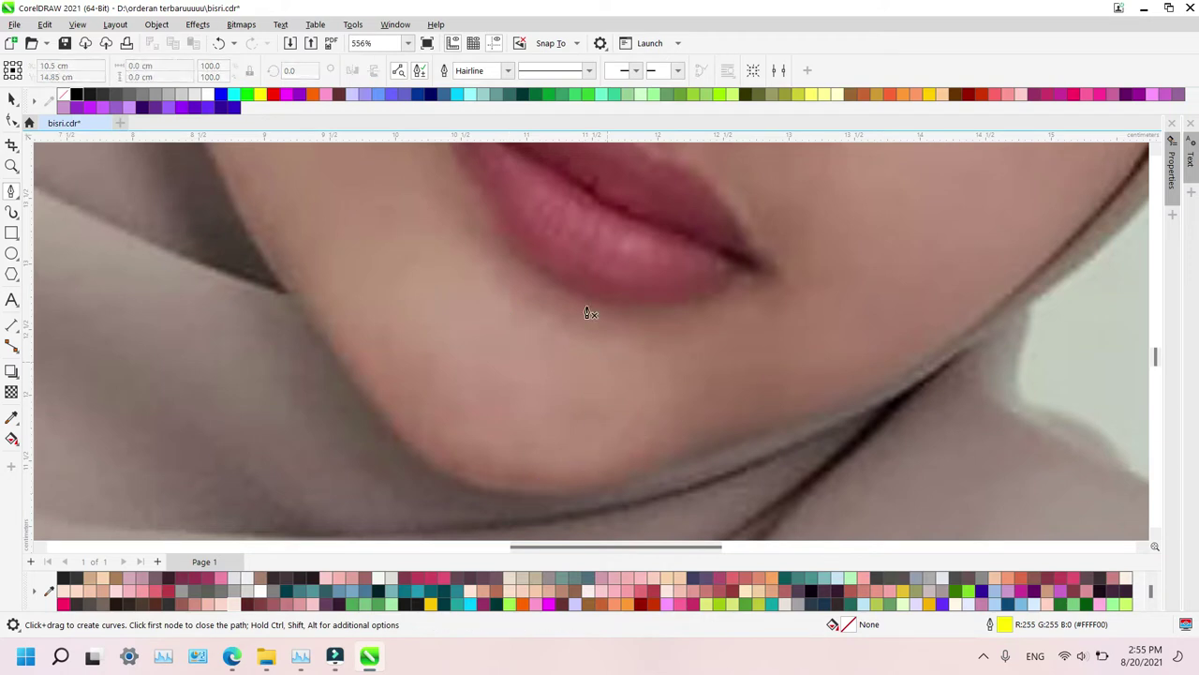
Draw a closed, curved highlight outline about 2.2 × 1.9 cm on the chin below the lower lip with the Pen tool
left_click(410, 219)
left_click_drag(506, 321, 583, 358)
left_click_drag(663, 385, 663, 421)
left_click(535, 466)
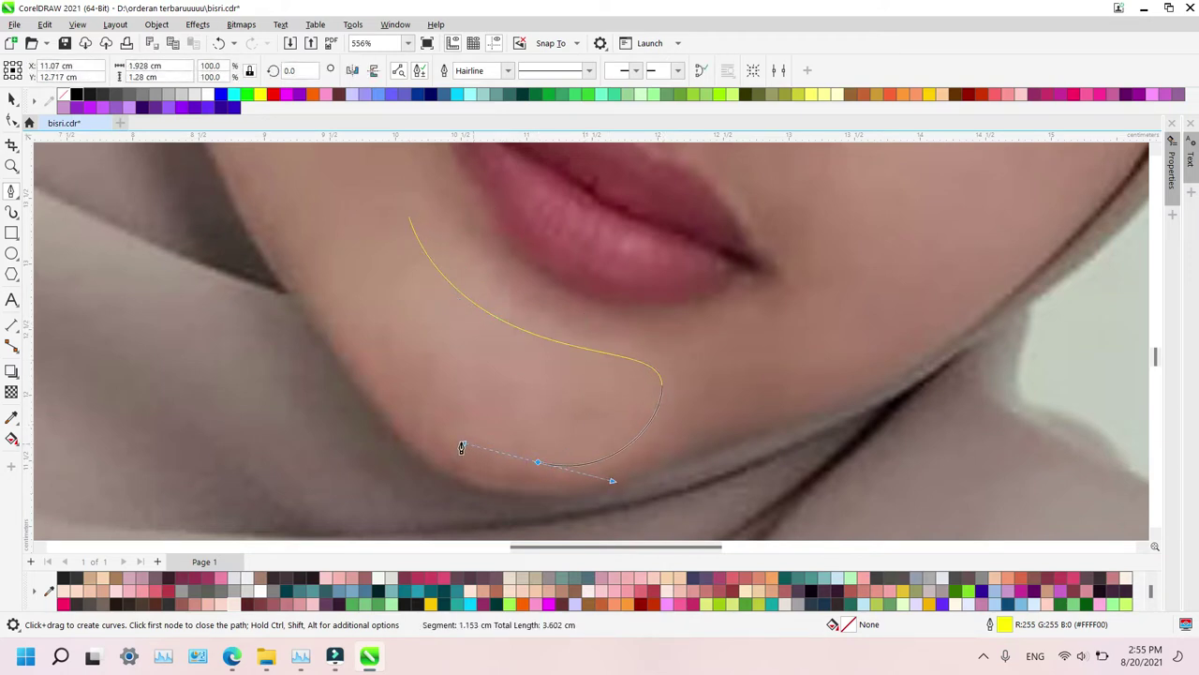
left_click_drag(381, 347, 362, 272)
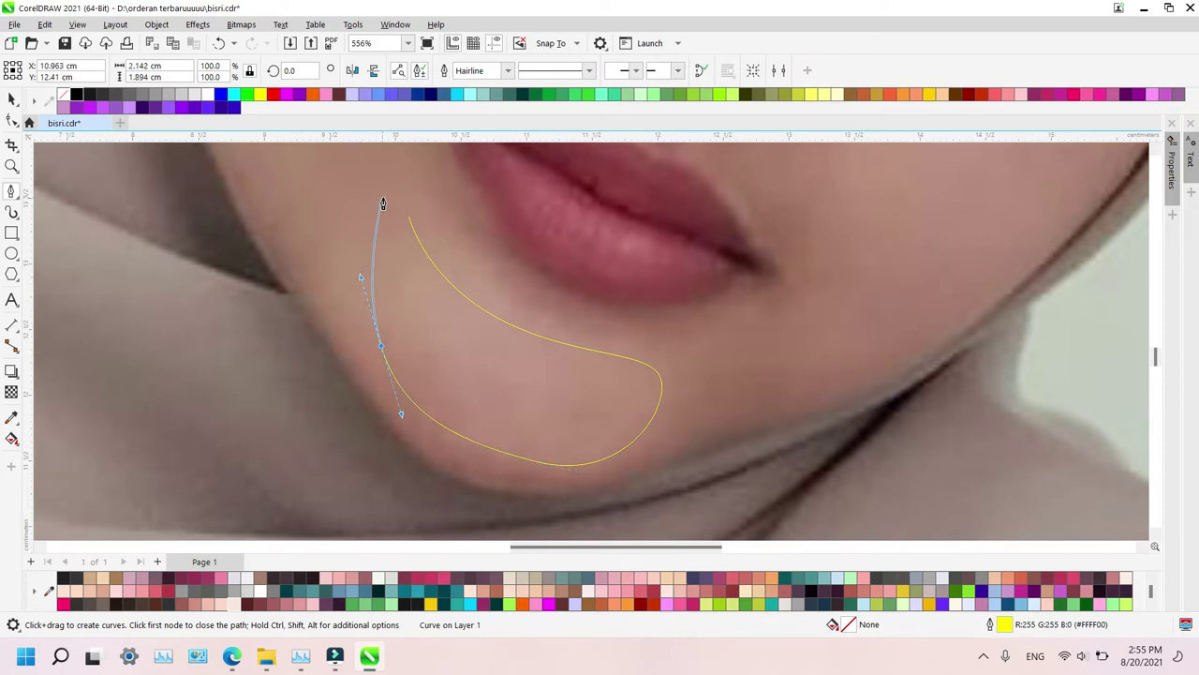
left_click(408, 218)
Draw a closed crescent highlight outline about 1.4 × 0.8 cm between the left-hand eyebrow and its eyelid crease
key("z")
right_click(551, 288)
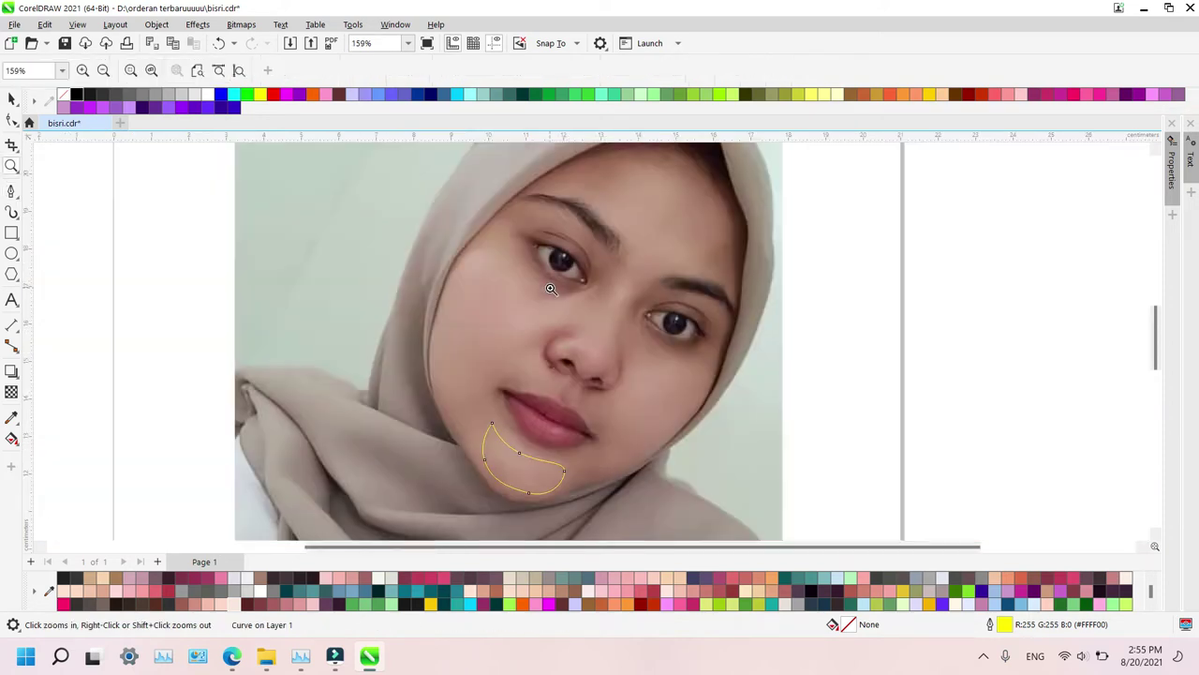
left_click_drag(616, 274, 667, 307)
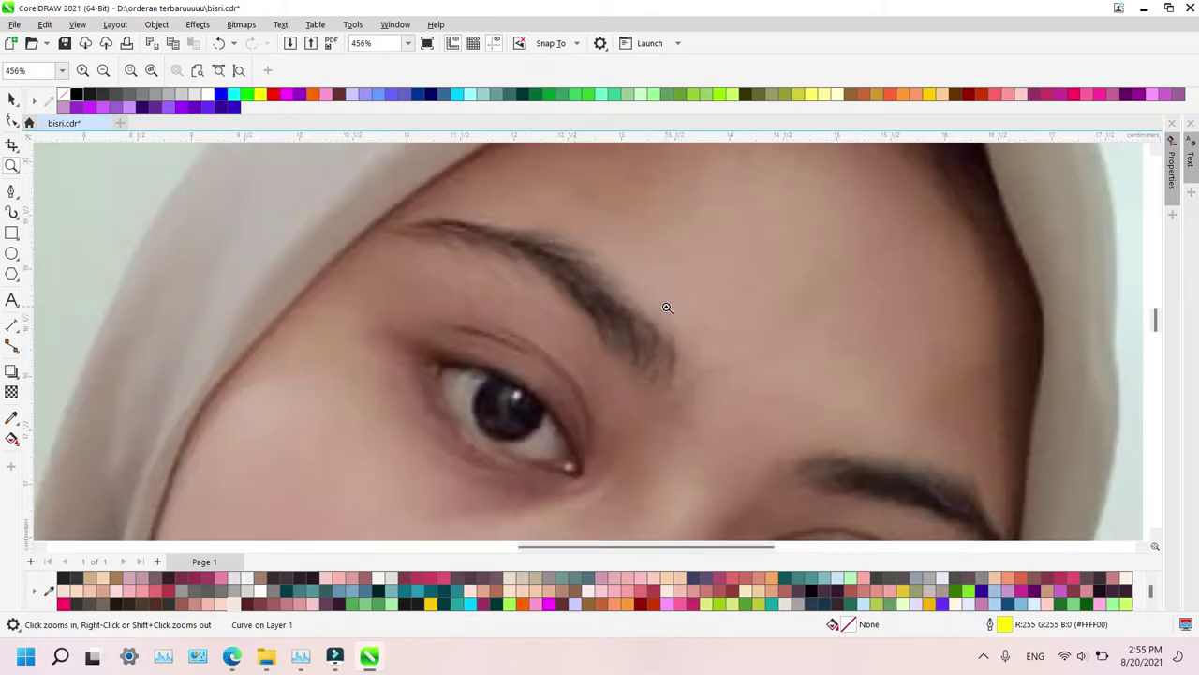
left_click_drag(365, 214, 719, 450)
key("p")
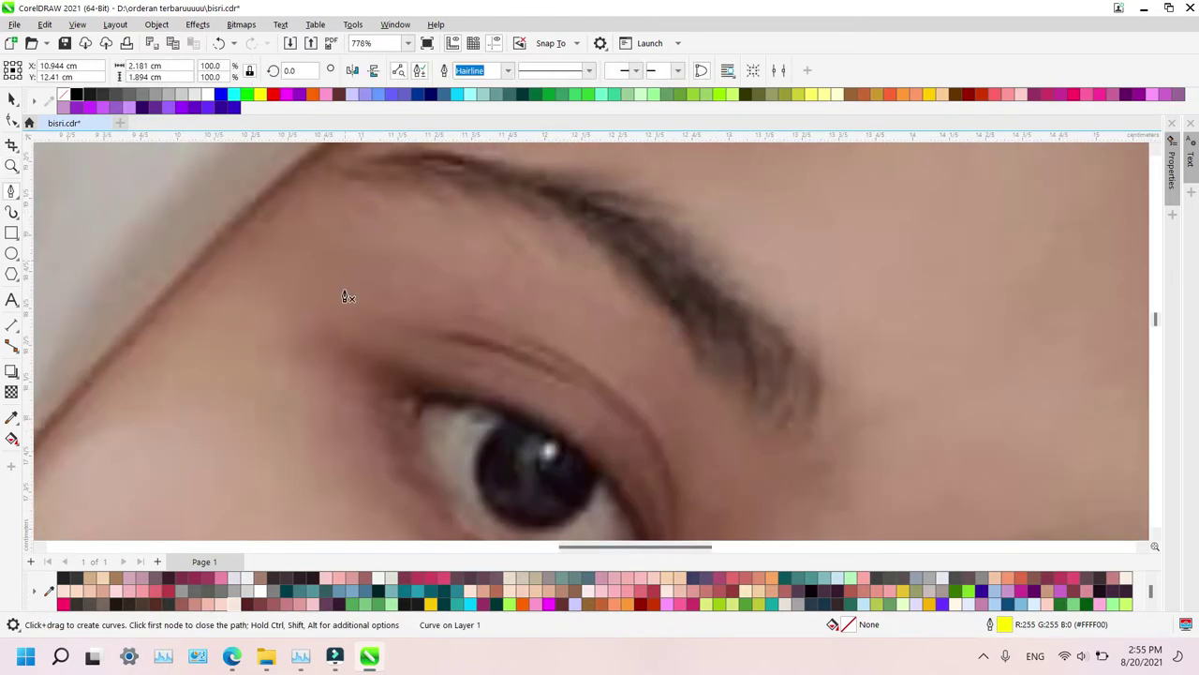
left_click(398, 283)
left_click(539, 301)
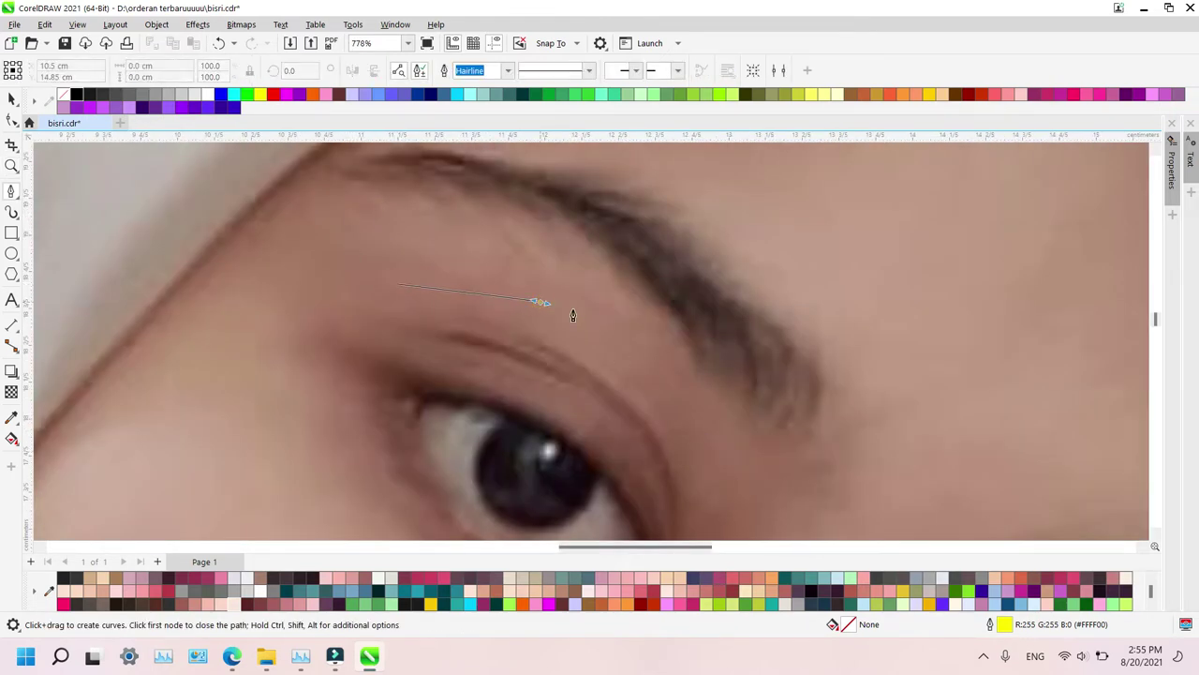
left_click(645, 362)
left_click_drag(504, 237, 395, 203)
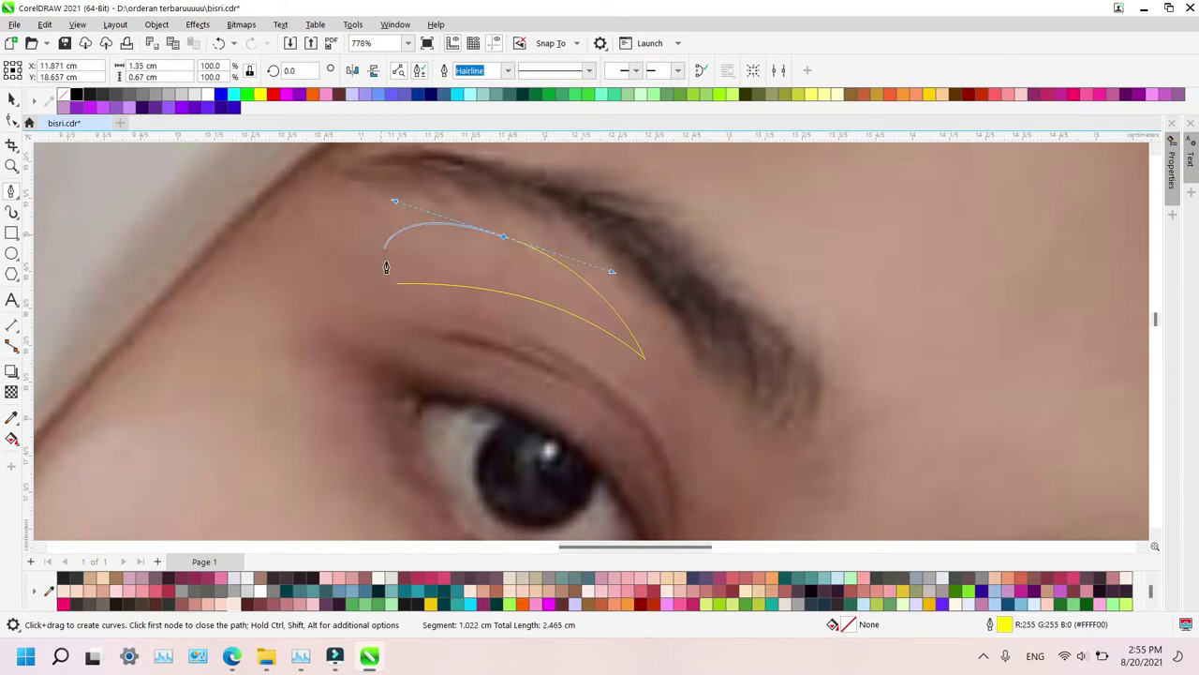
left_click_drag(397, 284, 371, 214)
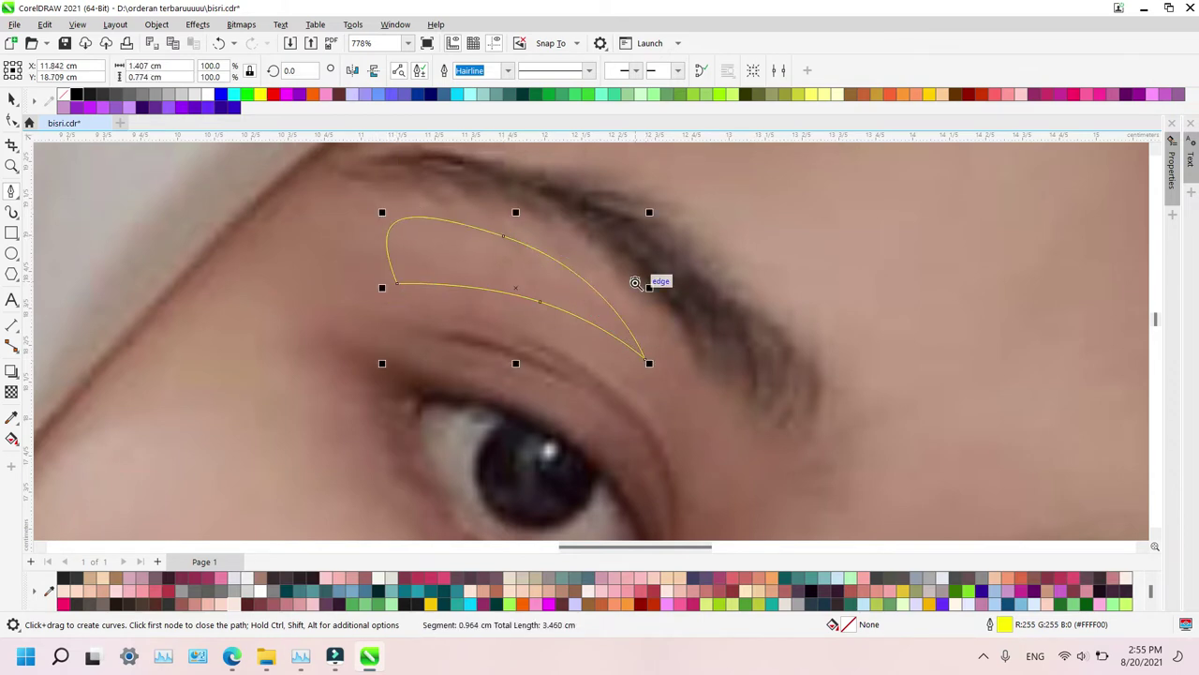
Draw a closed crescent highlight outline about 1.2 × 0.5 cm between the right-hand eyebrow and its eyelid crease
key("z")
right_click(635, 283)
scroll(832, 327, "down", 5)
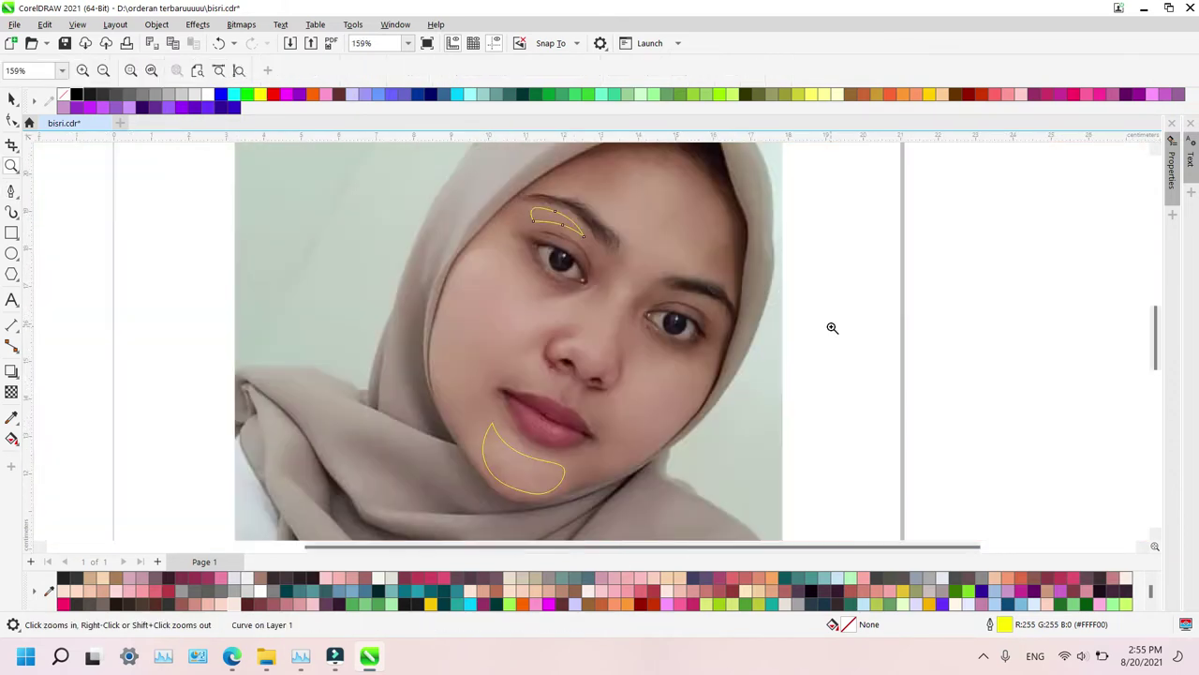
left_click_drag(654, 269, 759, 343)
key("p")
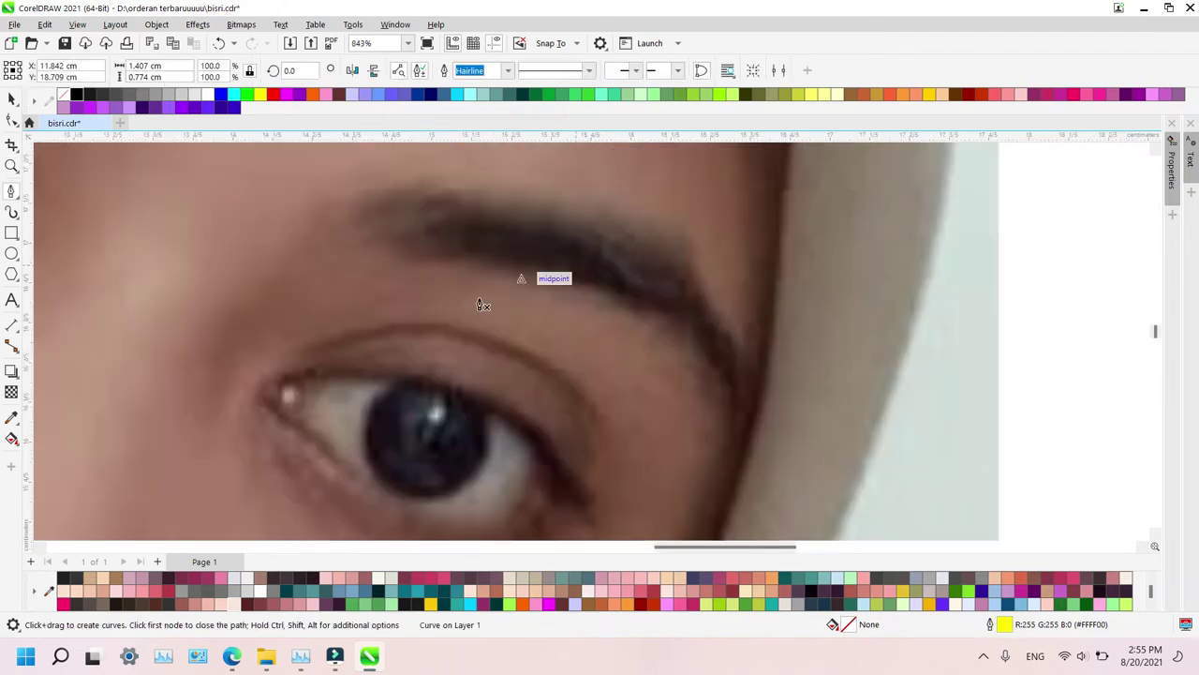
left_click(419, 305)
left_click_drag(578, 313, 651, 349)
left_click_drag(651, 401, 640, 412)
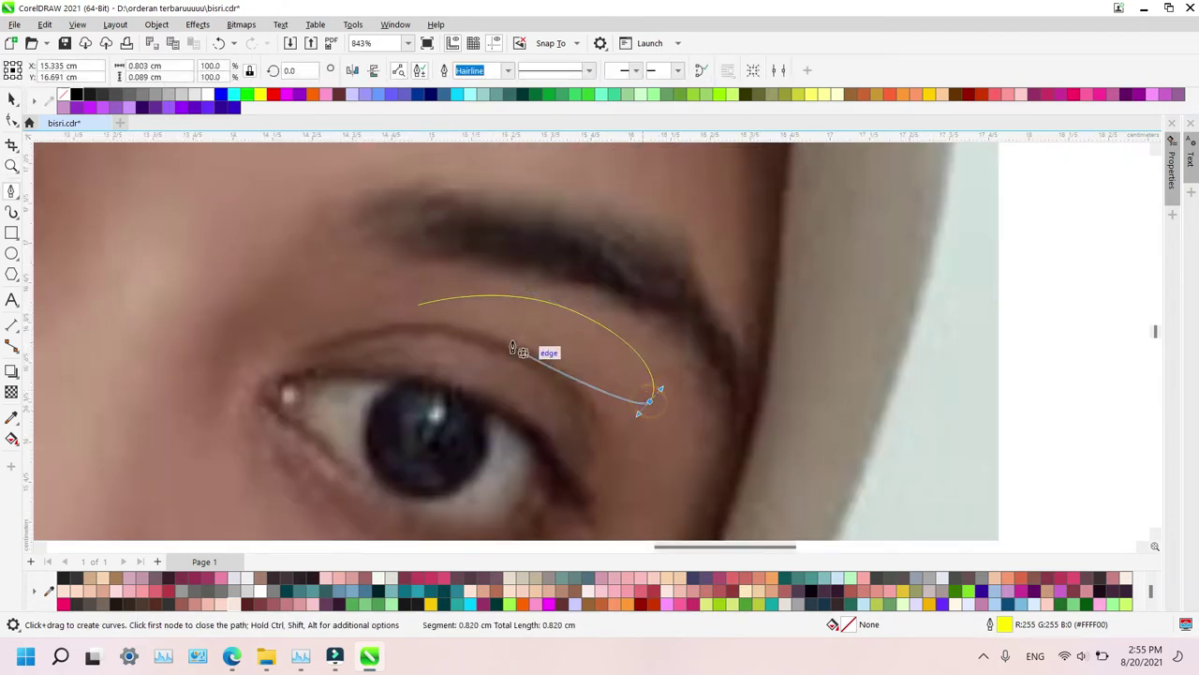
left_click(511, 328)
left_click_drag(500, 329, 441, 313)
left_click(419, 305)
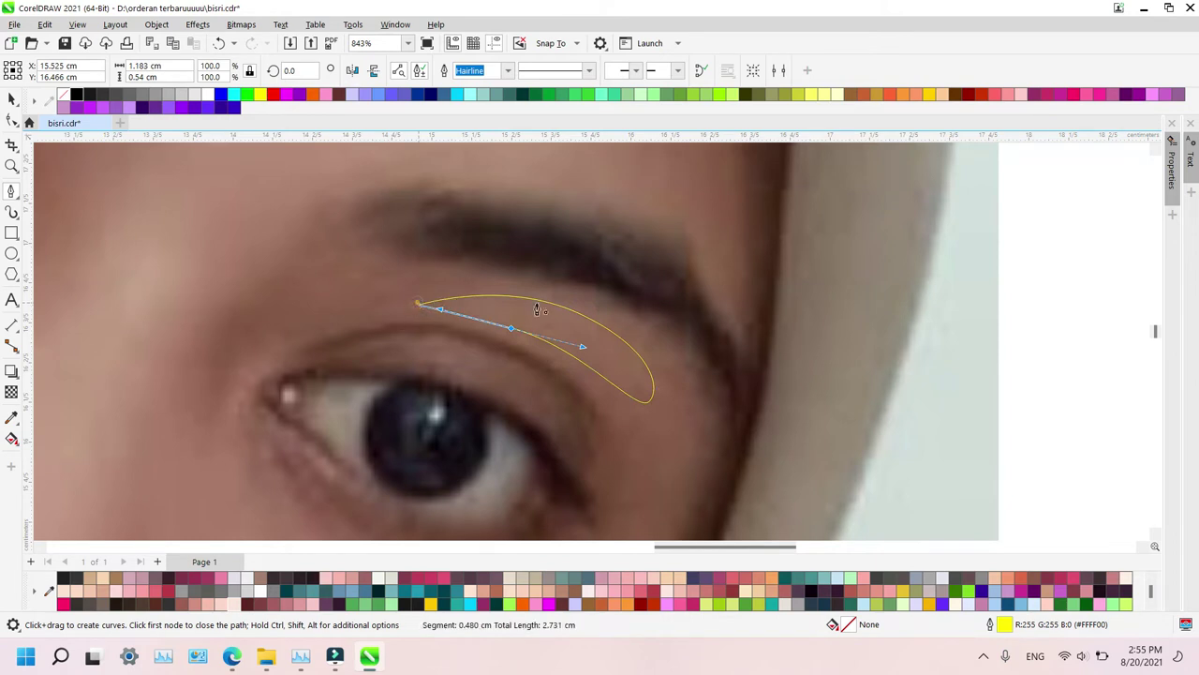
Send the reference photo back behind the vector face shapes
key("z")
right_click(632, 321)
key("space")
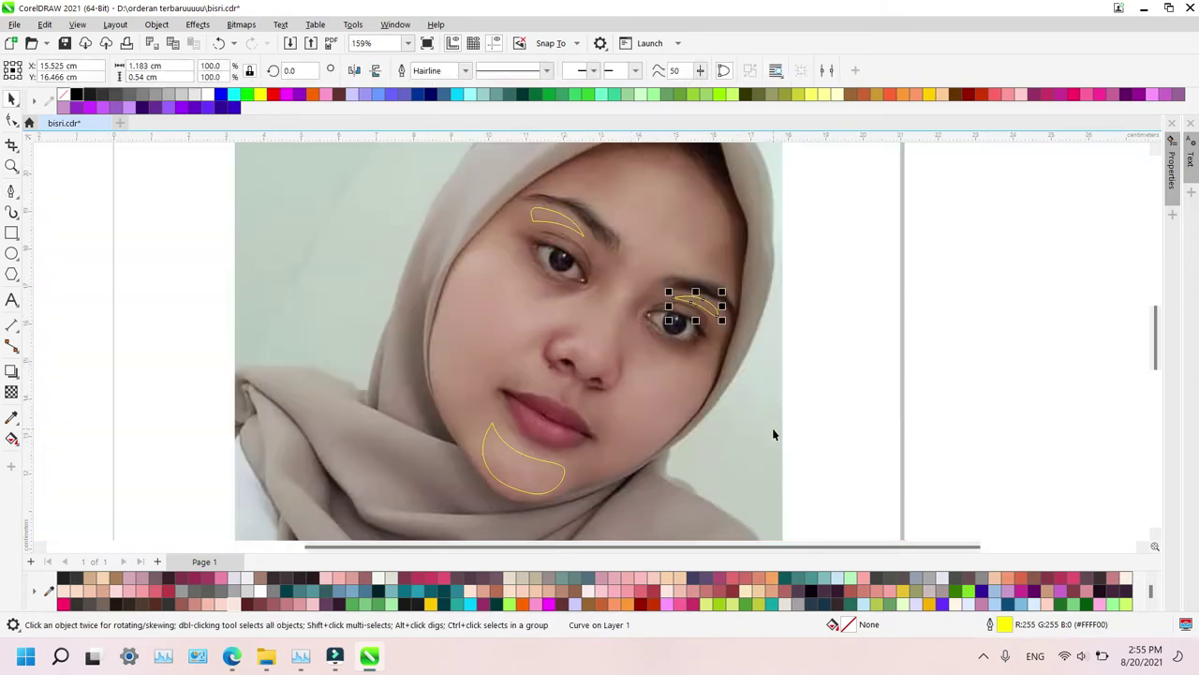
left_click(737, 434)
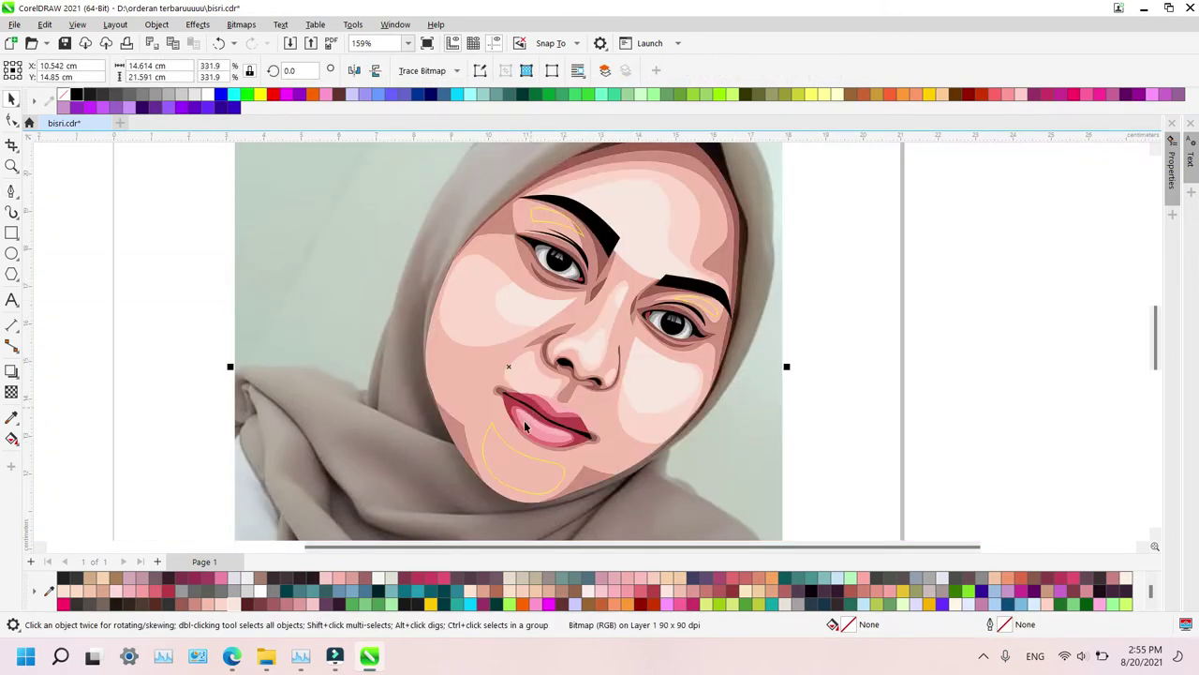
Fill the new chin and two eyelid highlight shapes with R252 G216 B204 and remove their yellow outlines
left_click(507, 460)
left_click(582, 225, "shift")
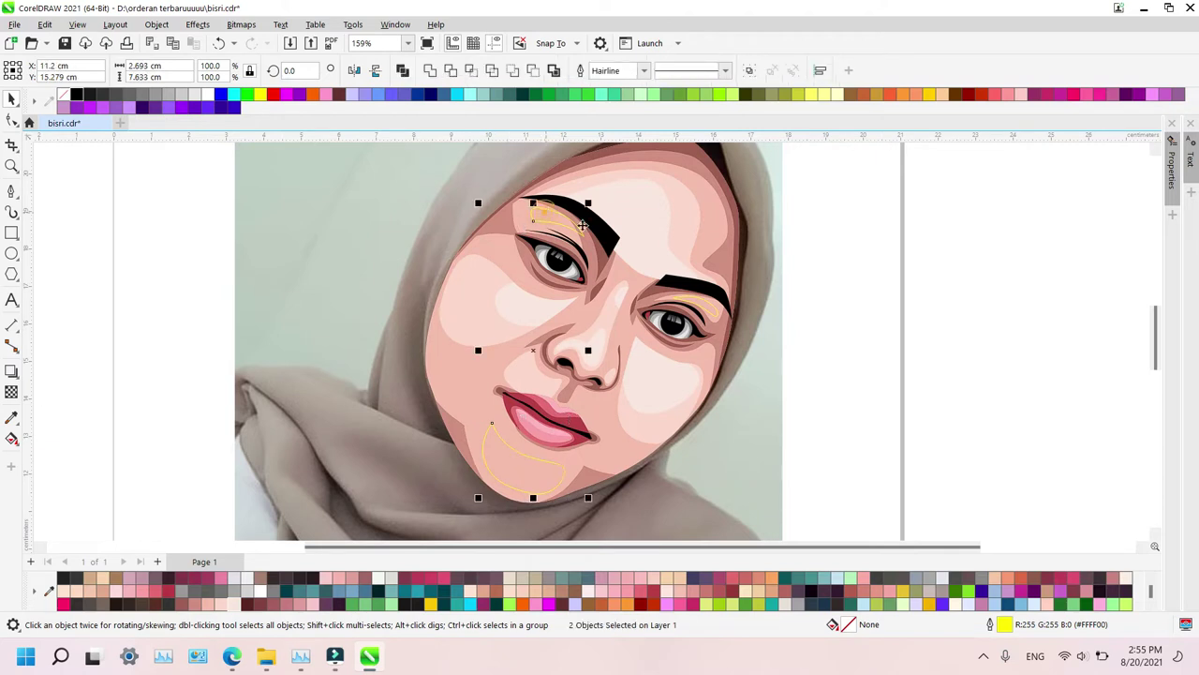
left_click(719, 319, "shift")
left_click(336, 578)
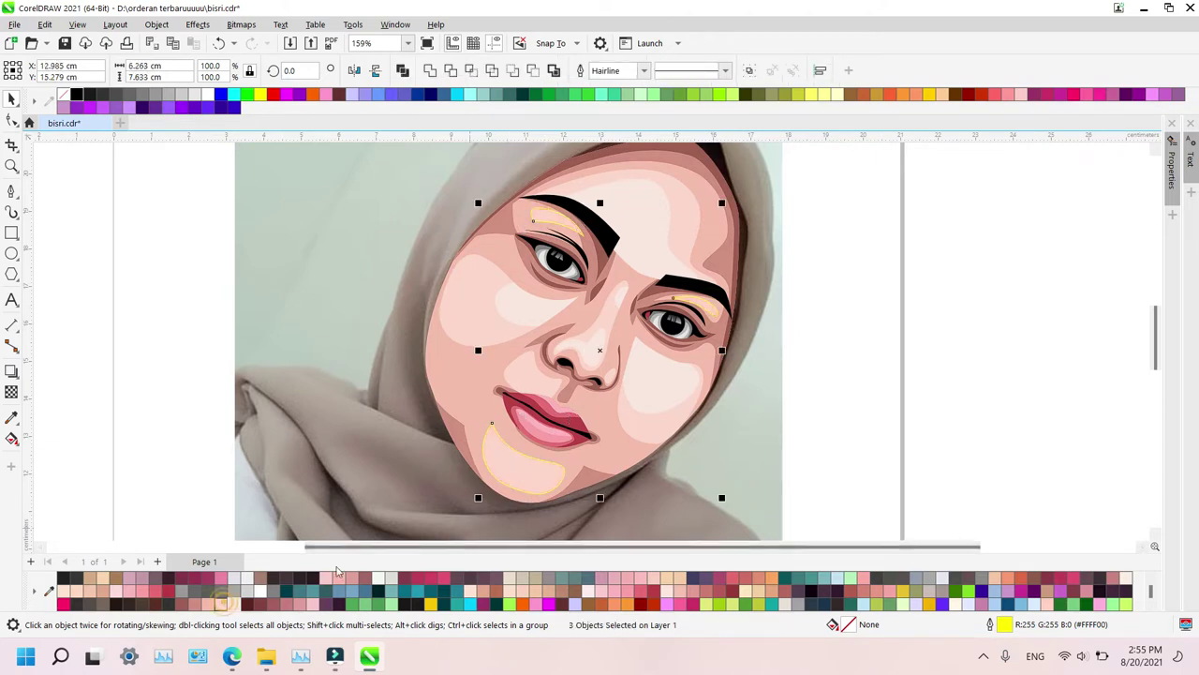
left_click(854, 325)
Move the highlight beneath the left-hand eyebrow about 0.4 cm outward and slightly upward
key("z")
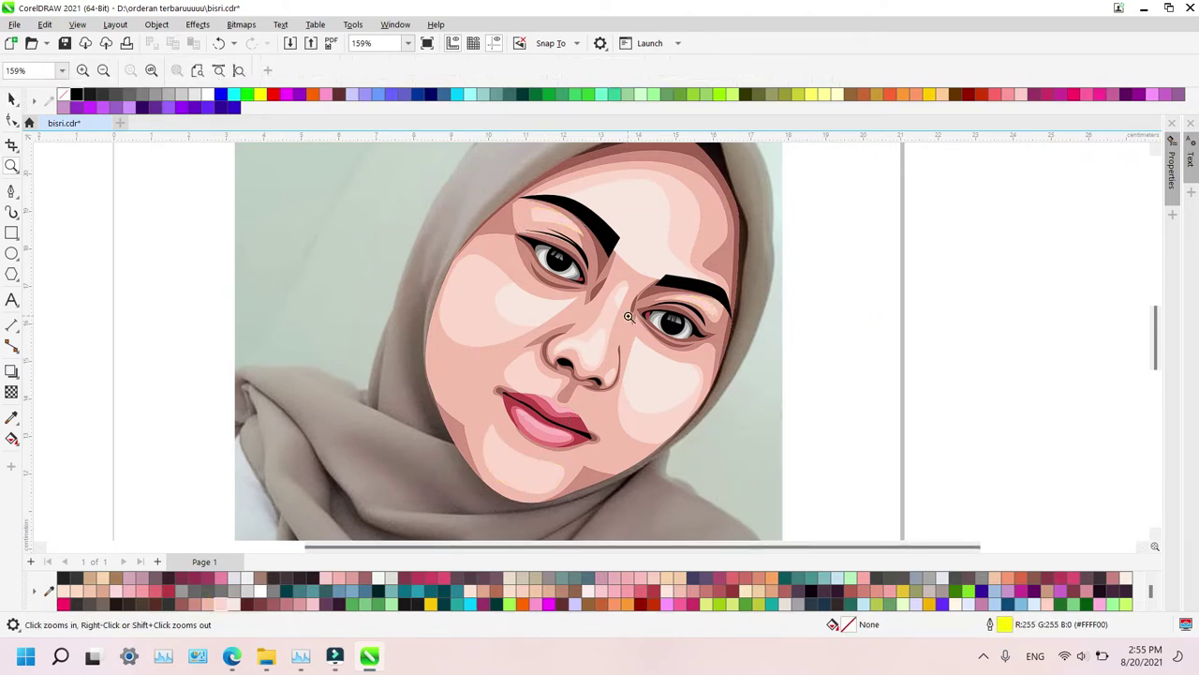
left_click_drag(508, 198, 718, 314)
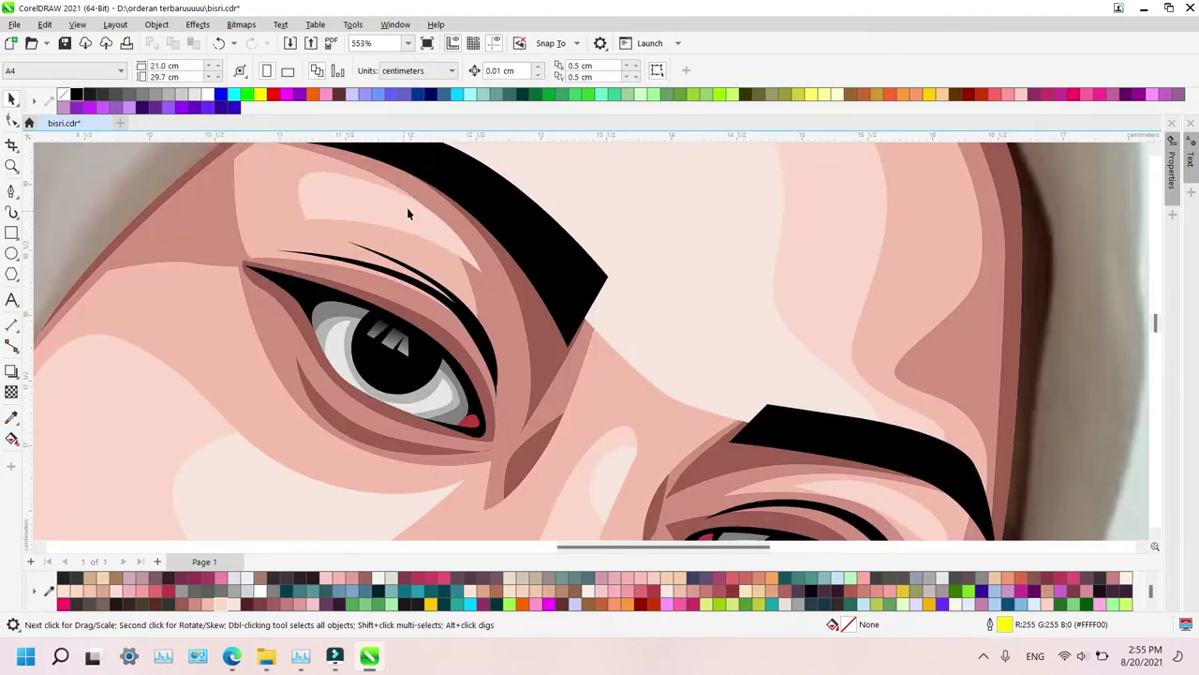
left_click(406, 208)
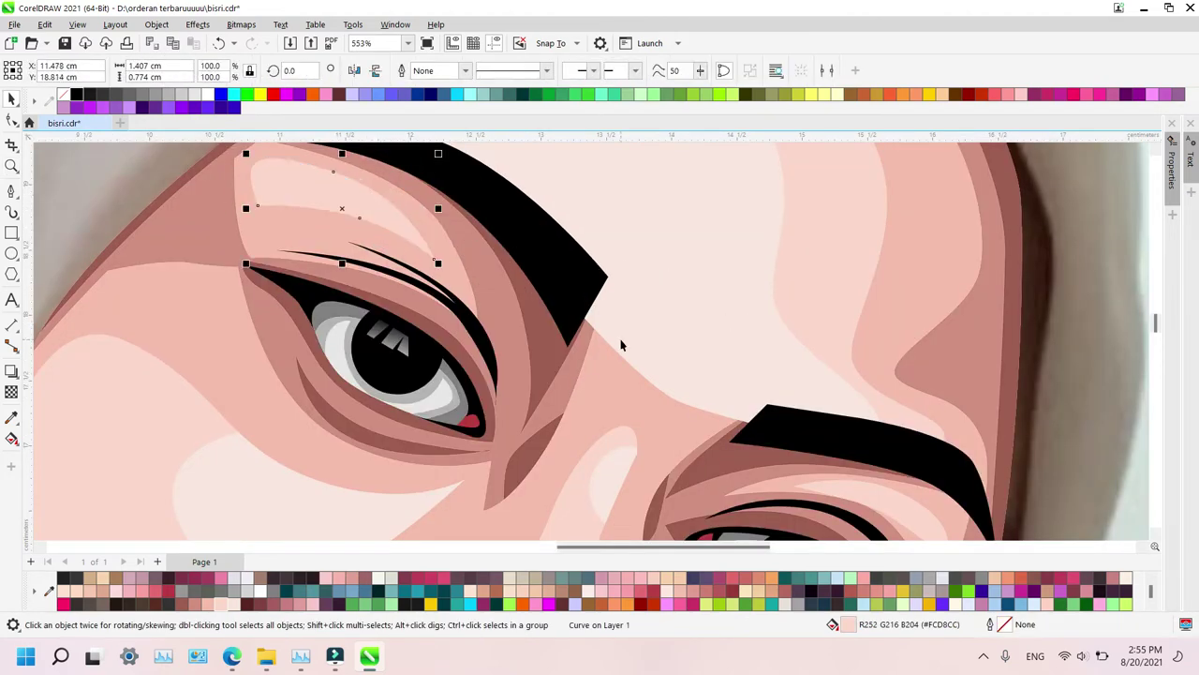
scroll(809, 379, "down", 3)
scroll(808, 378, "up", 1)
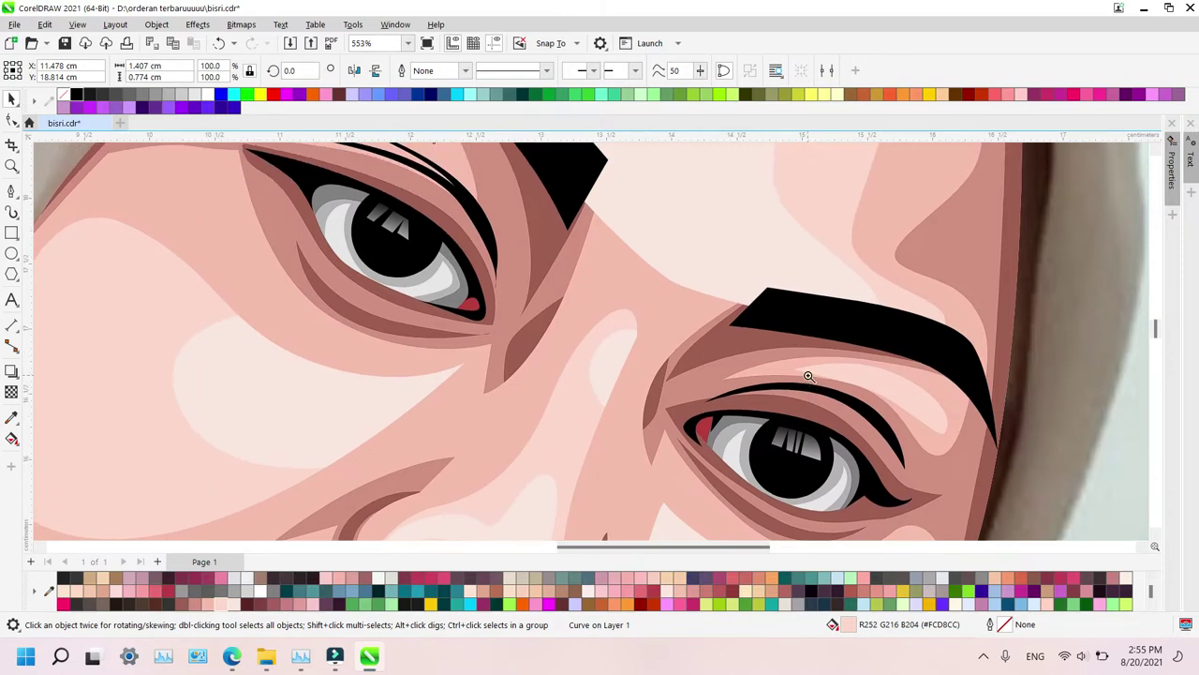
Set the two forehead highlight shapes behind the eyebrows in the stacking order and deselect them
key("z")
right_click(808, 377)
key("space")
left_click(651, 233)
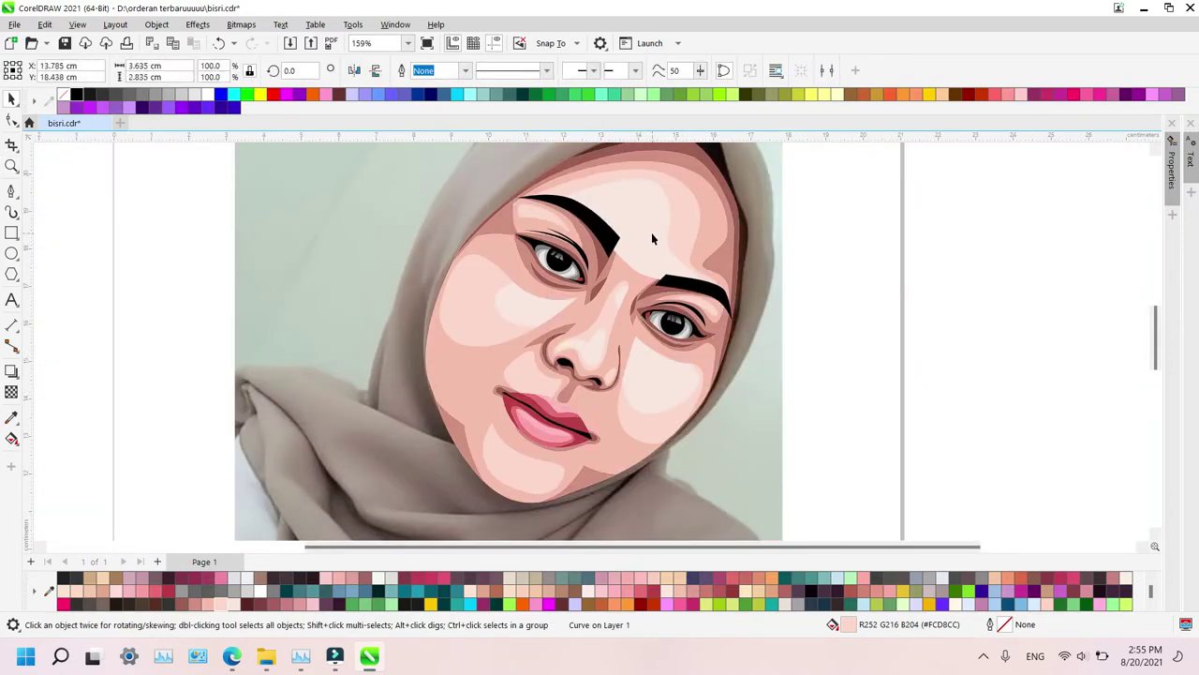
left_click(692, 206, "shift")
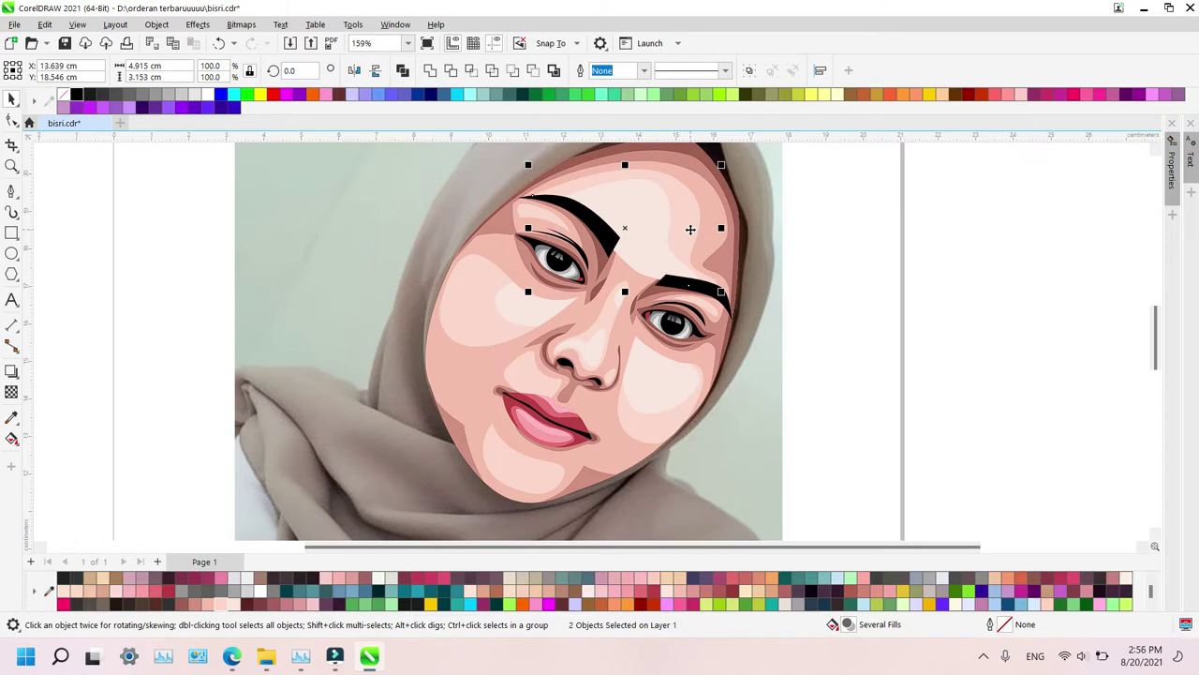
key("shift+Page_Down")
key("ctrl+Page_Up")
left_click(861, 286)
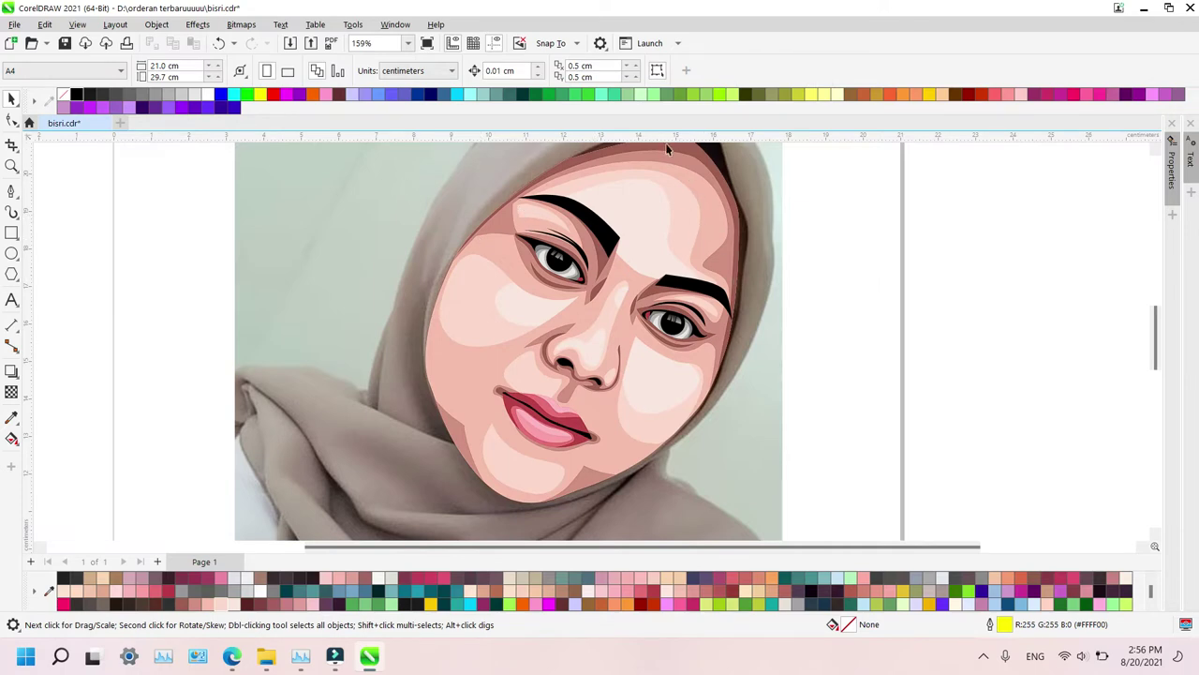
Give the larger forehead highlight a linear fountain fill from R252 G216 B204 at the centre to salmon pink near the right-hand temple
key("z")
right_click(564, 280)
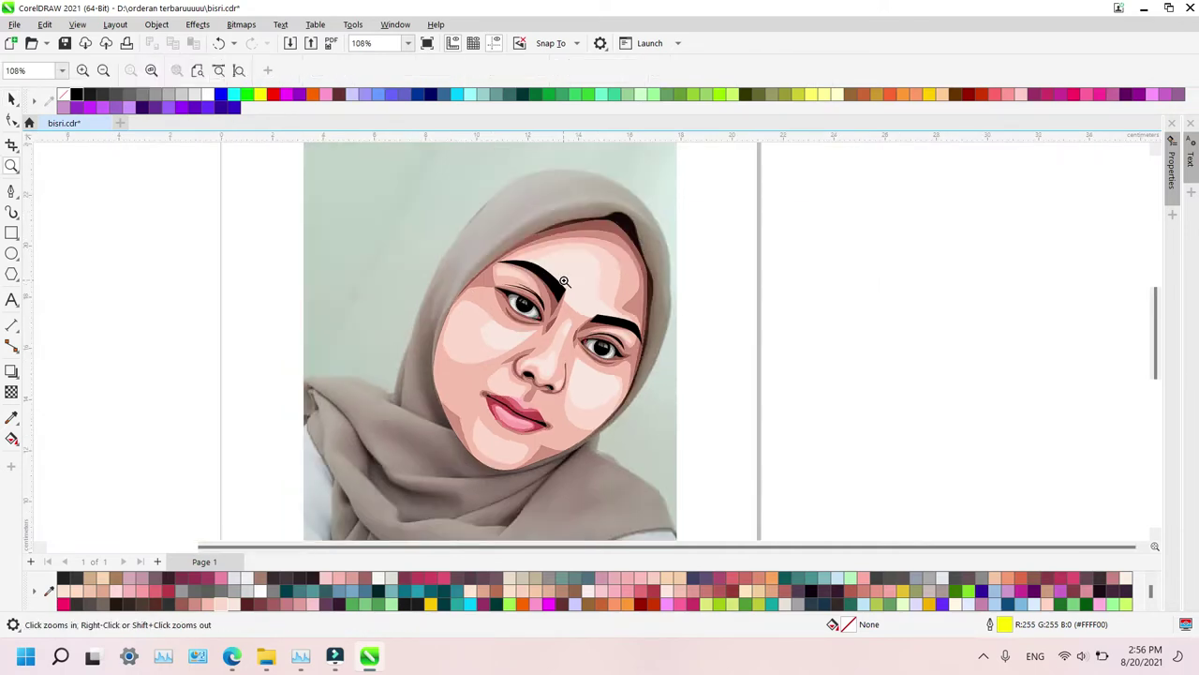
left_click_drag(484, 214, 675, 295)
key("space")
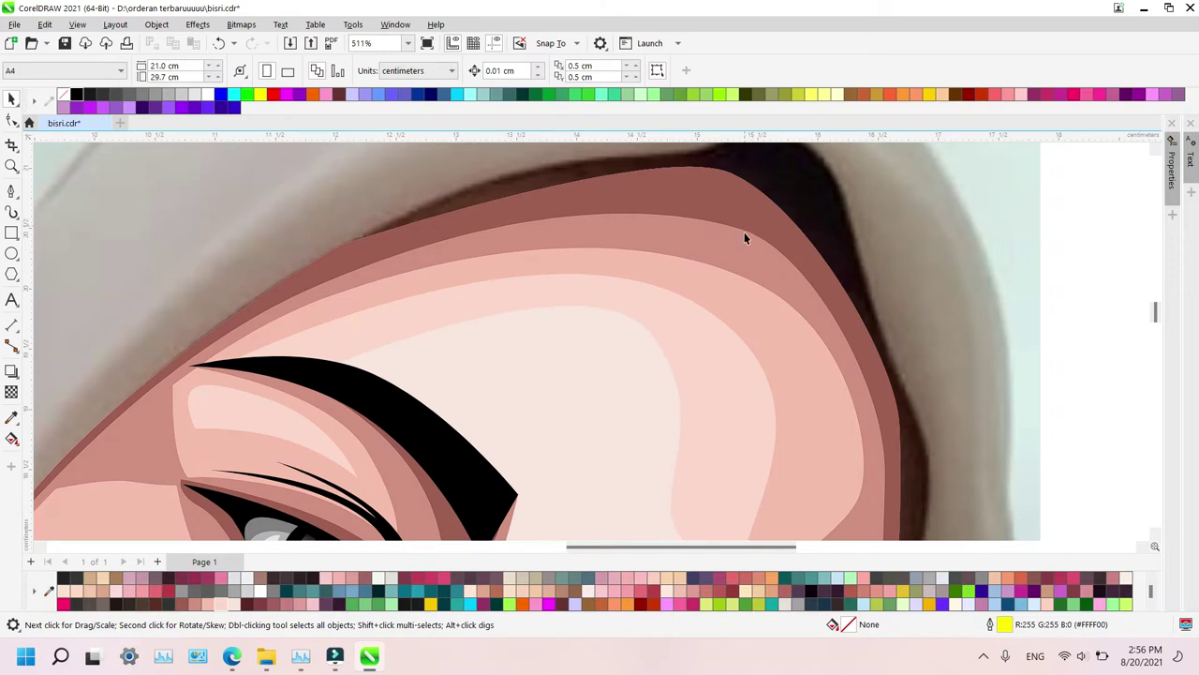
key("z")
right_click(739, 246)
left_click_drag(468, 201, 699, 371)
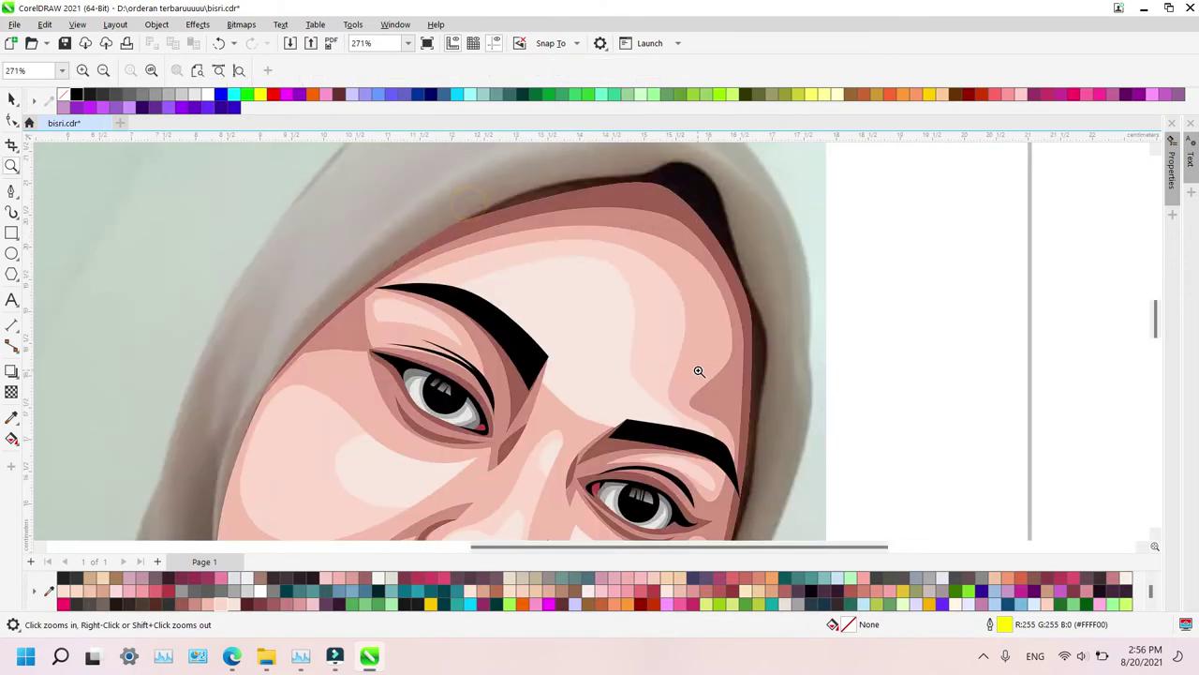
key("g")
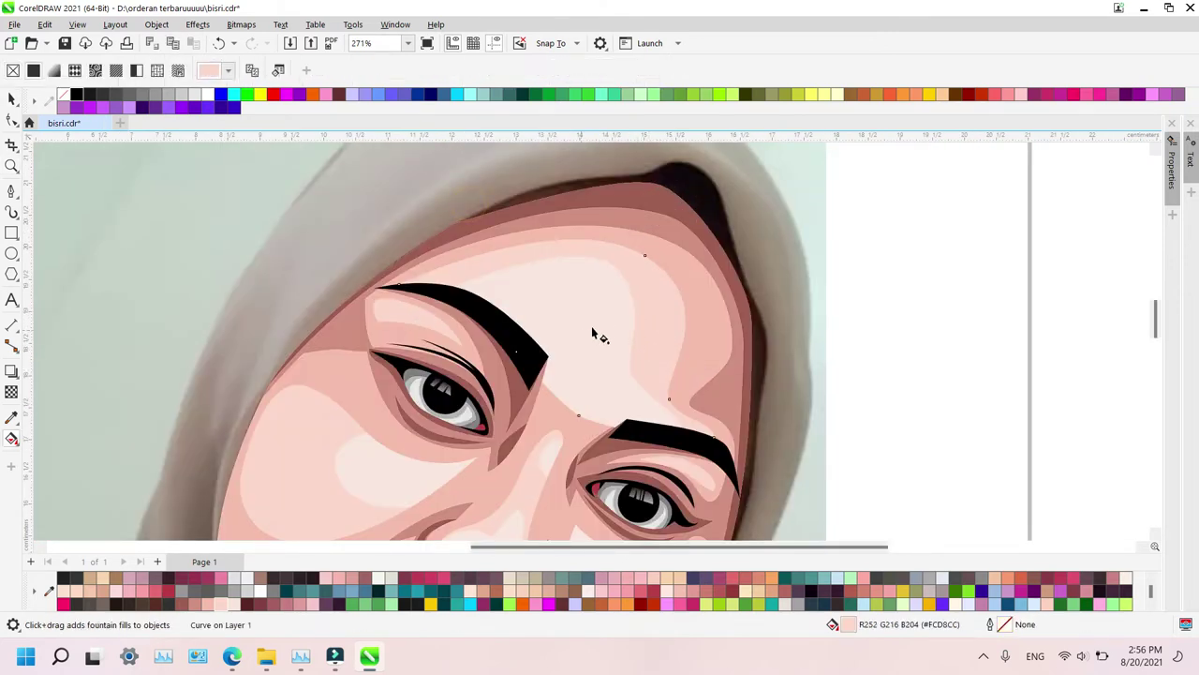
left_click_drag(581, 329, 736, 284)
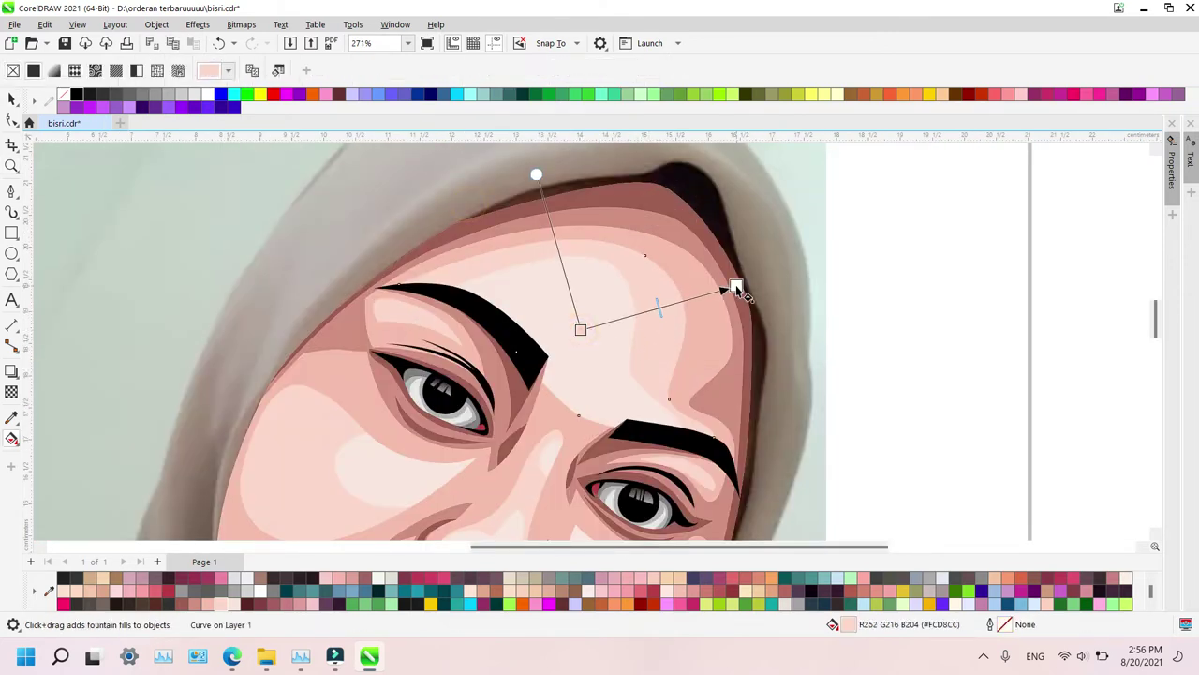
left_click(206, 607)
left_click_drag(736, 283, 723, 281)
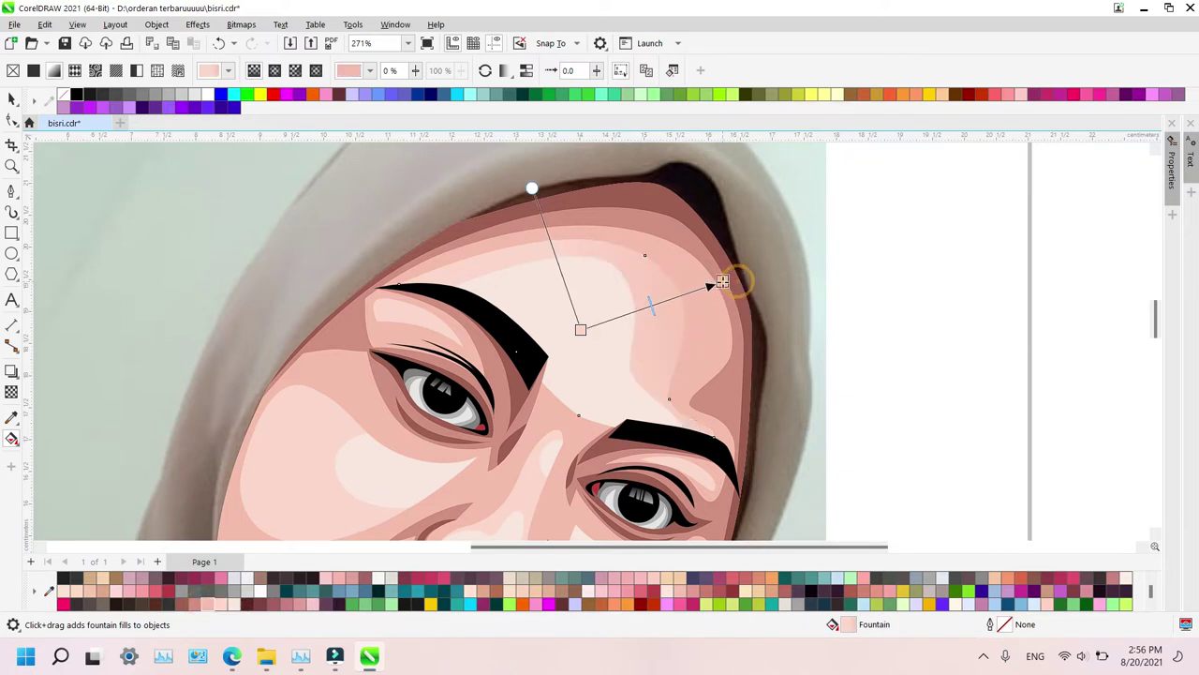
Apply a linear fountain fill to the innermost forehead highlight, fading from pale cream at the upper forehead to skin pink towards the nose bridge
left_click(569, 362)
left_click_drag(553, 372, 566, 310)
left_click(229, 596)
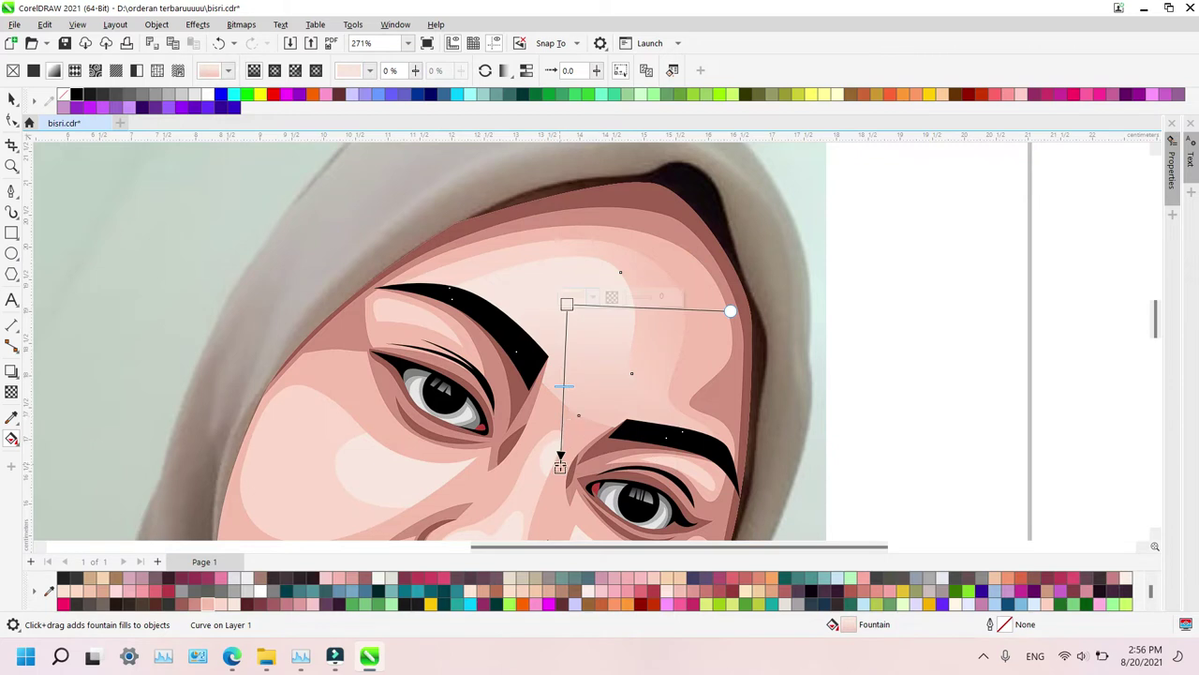
left_click_drag(559, 466, 547, 432)
left_click_drag(568, 304, 491, 284)
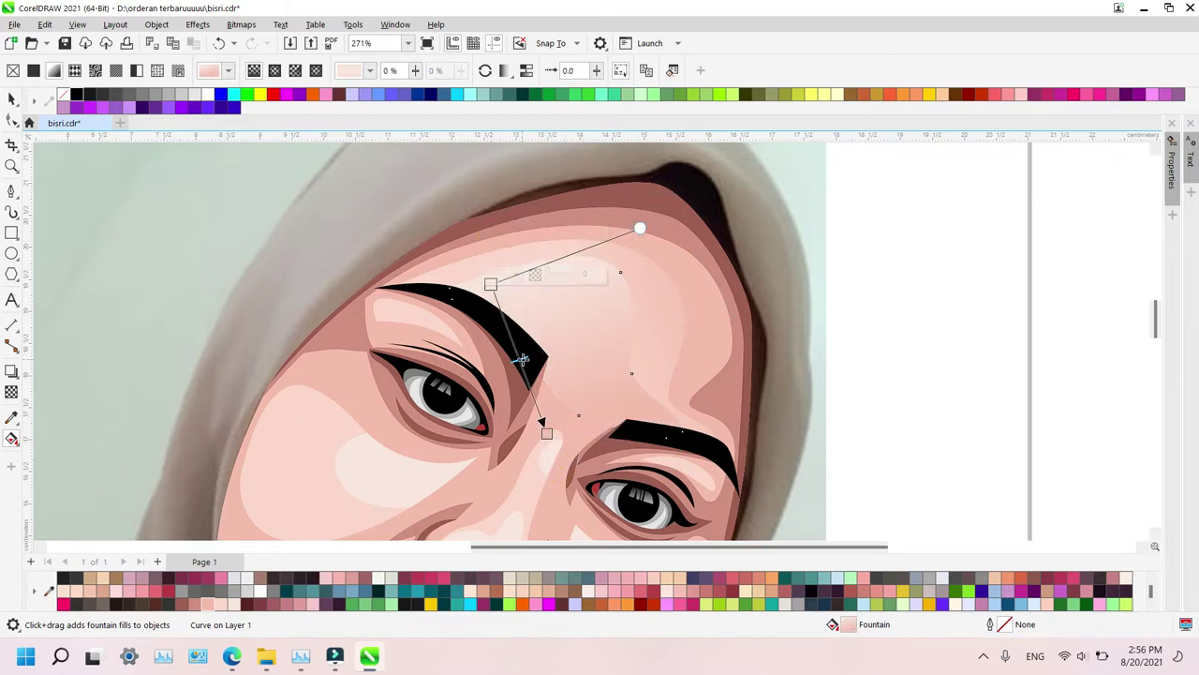
left_click_drag(547, 432, 568, 505)
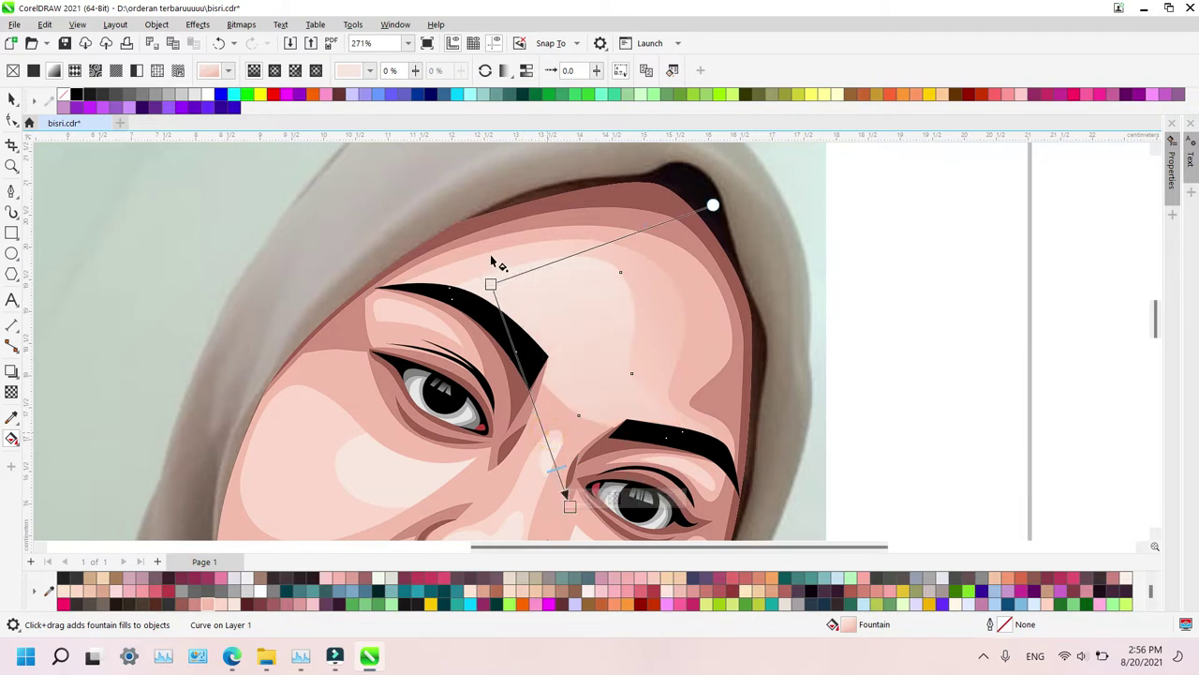
Refine the innermost forehead highlight's gradient to run from the upper forehead to the right-hand eye's inner corner, adjusting its midpoint and skew
left_click_drag(491, 289, 498, 247)
left_click_drag(548, 287, 526, 276)
left_click_drag(572, 316, 601, 472)
left_click_drag(571, 316, 532, 254)
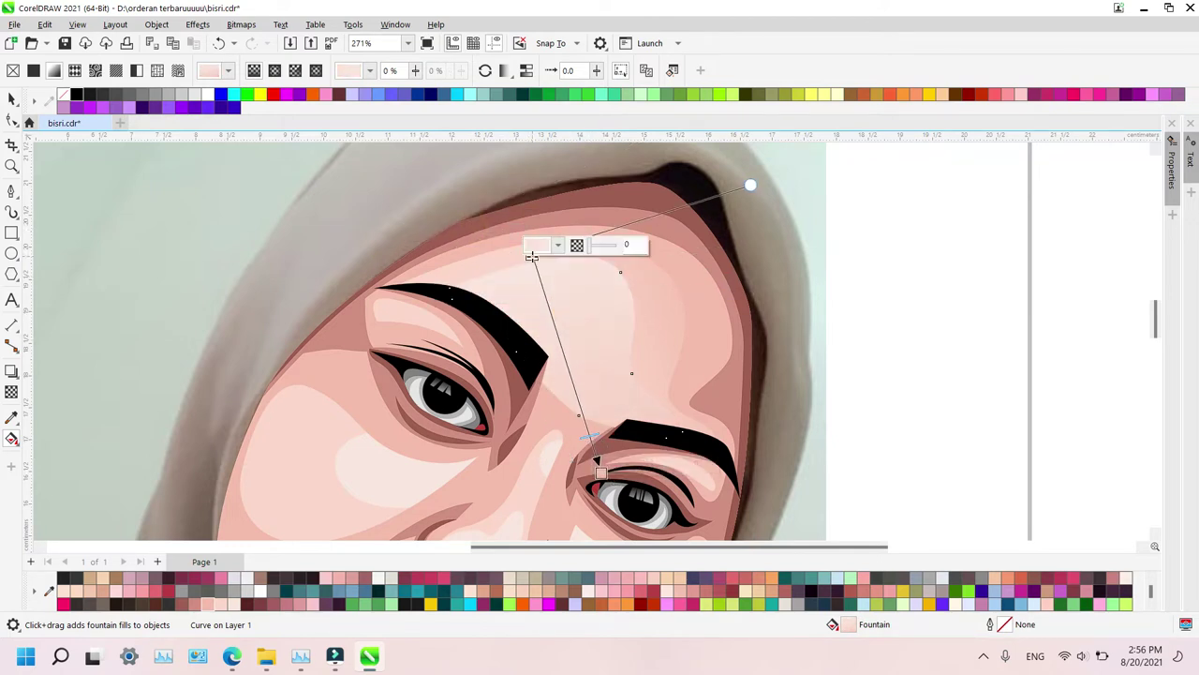
left_click_drag(594, 443, 575, 388)
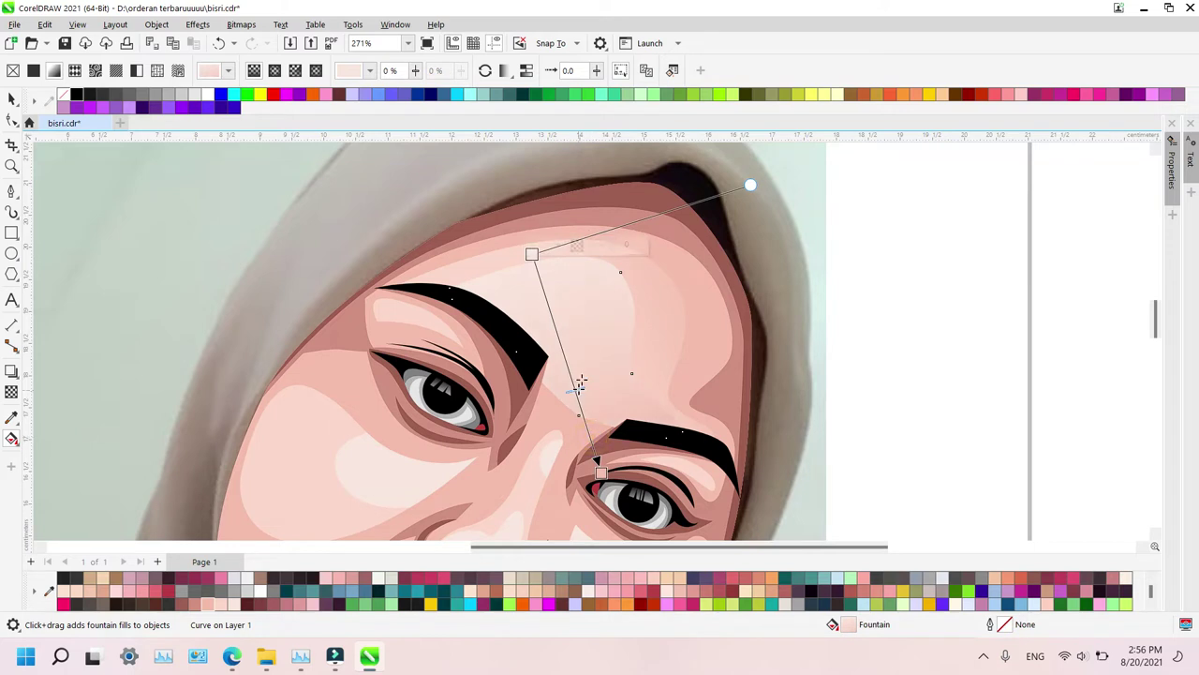
left_click_drag(752, 184, 688, 145)
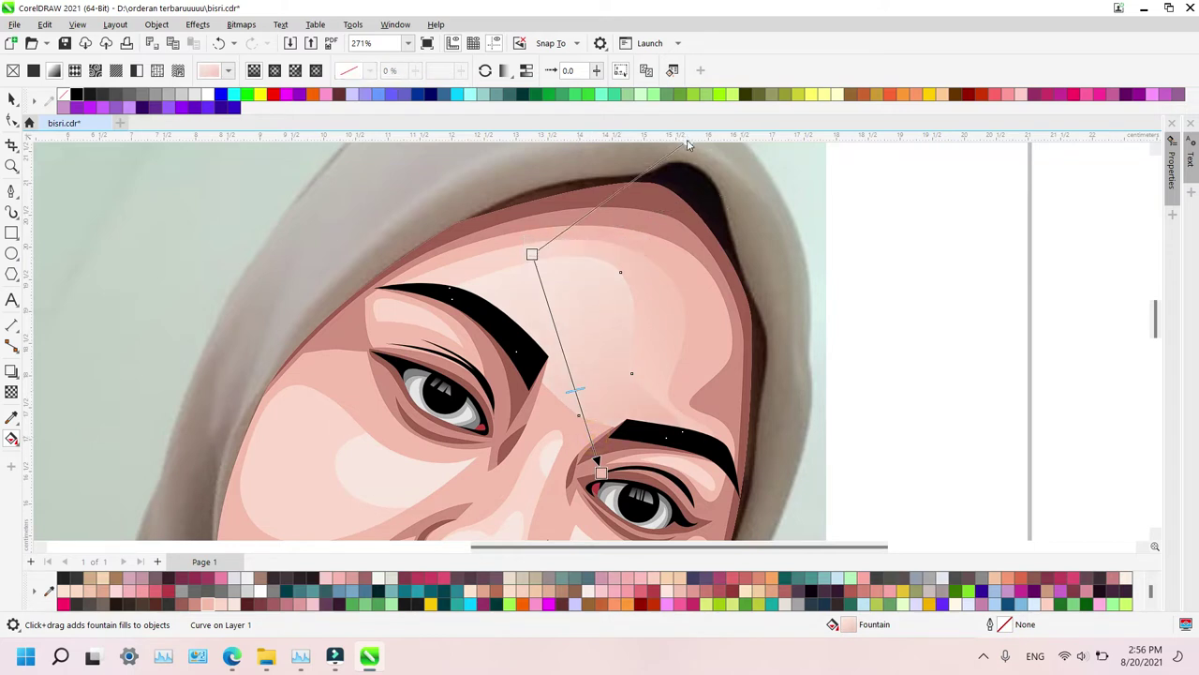
Give the shadow shape around the left-hand eye a downward fountain fill fading to light skin pink below the inner eye corner
key("z")
key("F4")
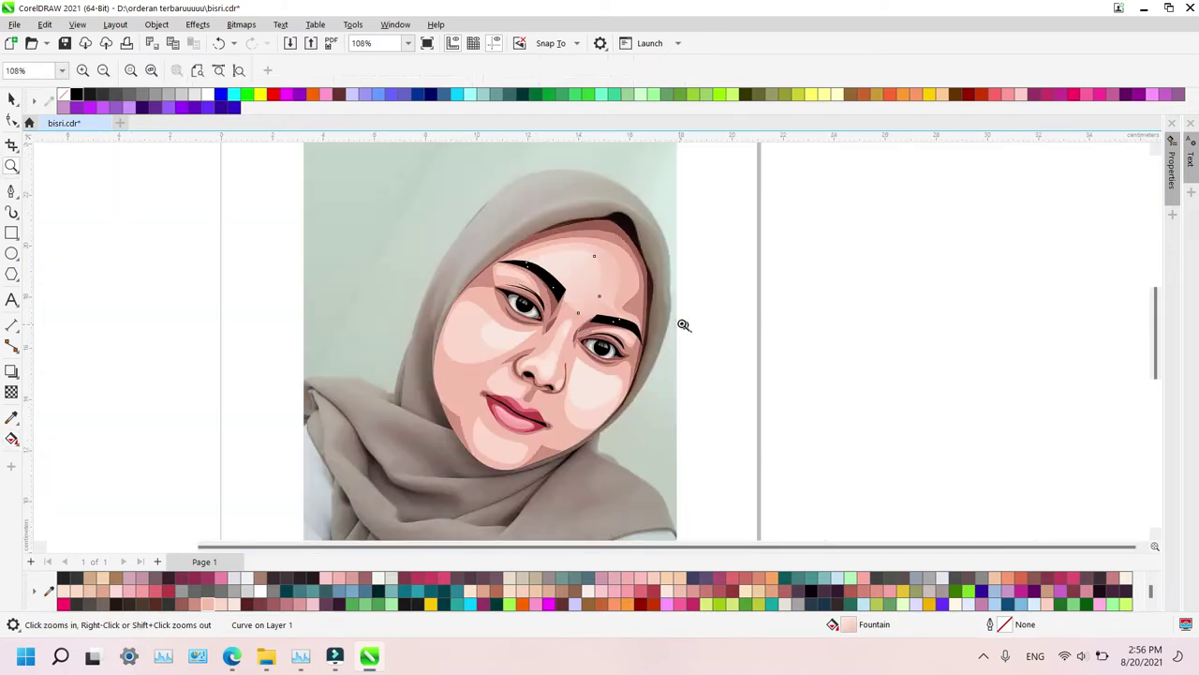
left_click_drag(569, 310, 614, 369)
key("g")
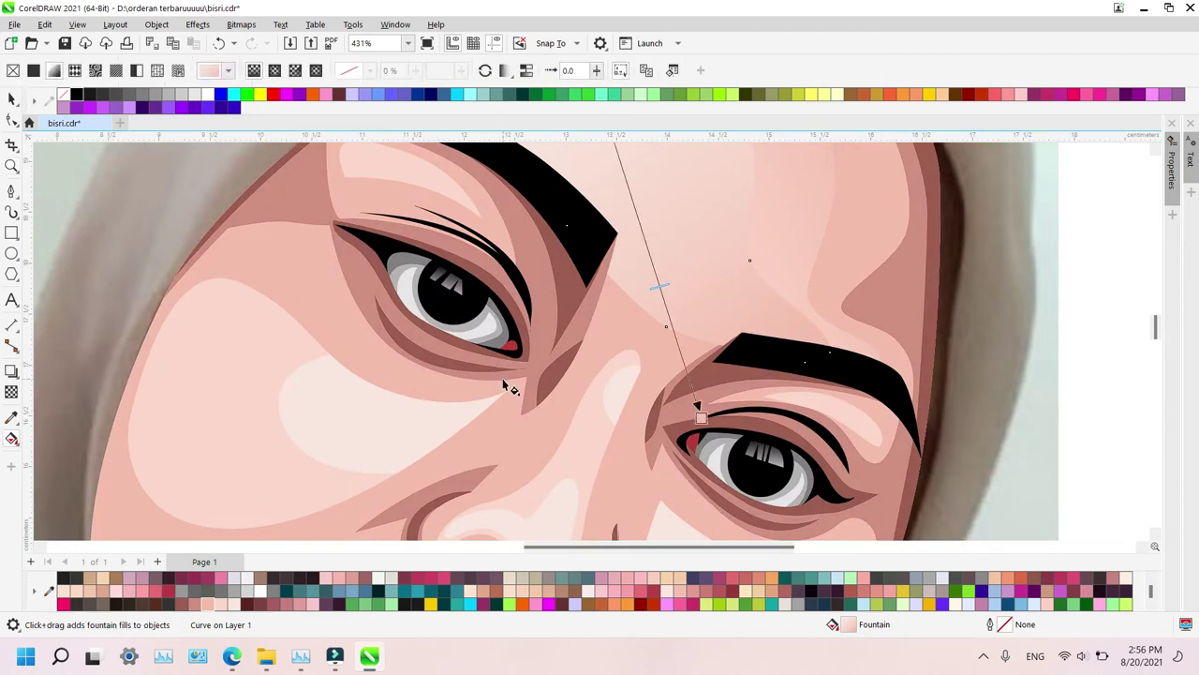
left_click(549, 335)
mouse_move(521, 187)
left_mouse_down()
mouse_move(529, 477)
mouse_move(559, 437)
mouse_move(552, 515)
left_mouse_up()
left_click(208, 605)
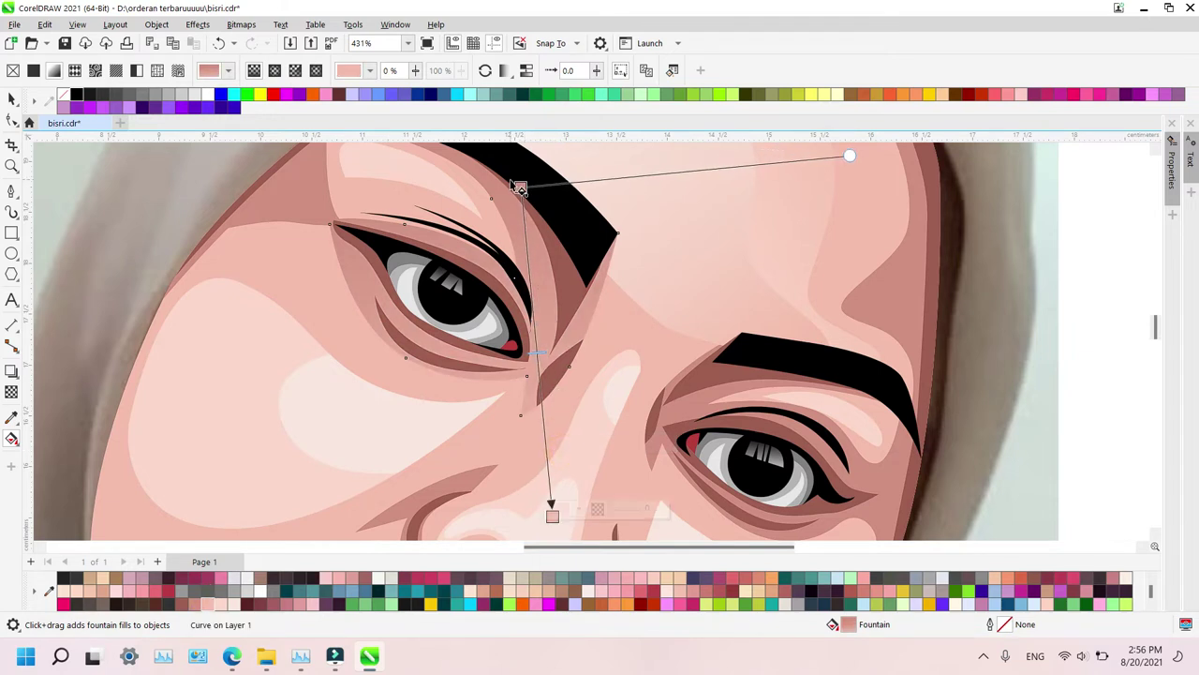
left_click_drag(521, 188, 553, 272)
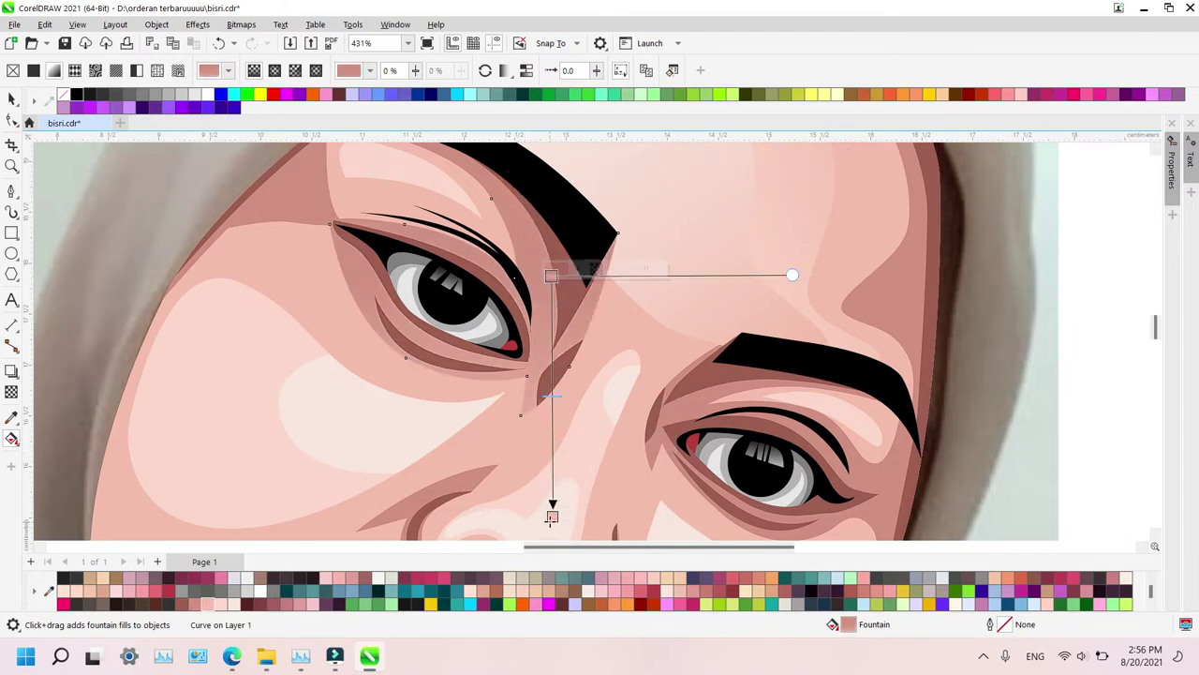
left_click_drag(552, 517, 548, 462)
left_click_drag(552, 275, 547, 250)
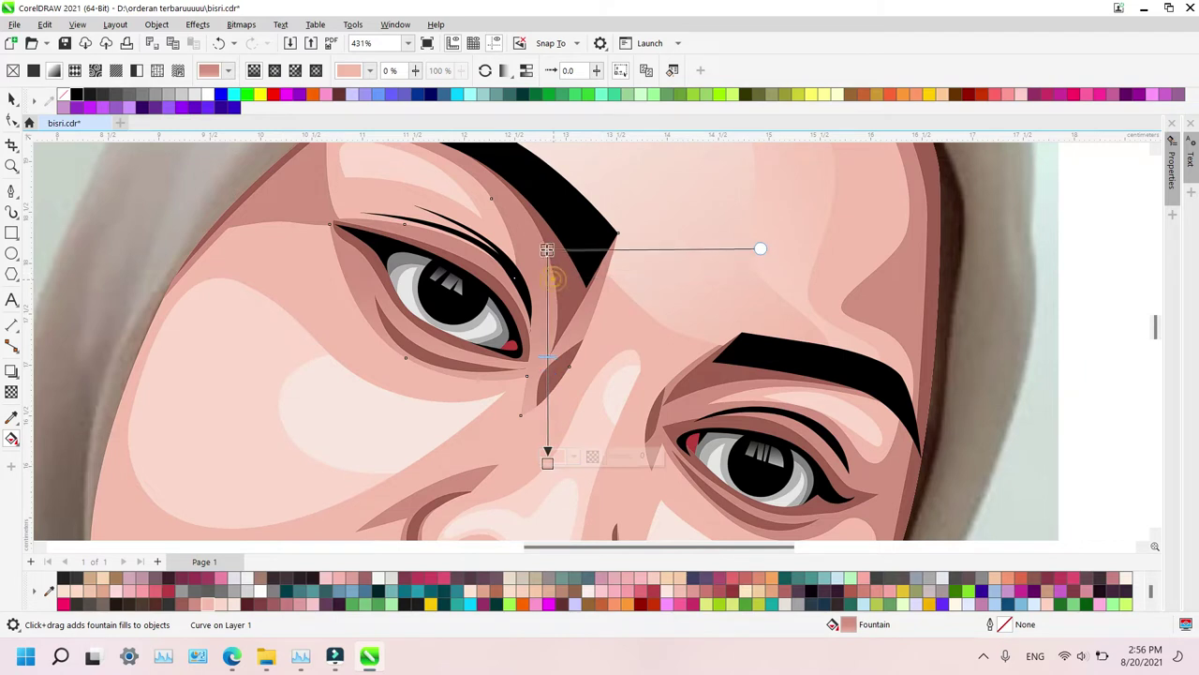
Fade the dark shadow under the left-hand eyebrow's inner end downward into the medium skin shadow tone with a linear fountain fill
left_click(586, 309)
left_click_drag(549, 178, 559, 355)
left_click(195, 601)
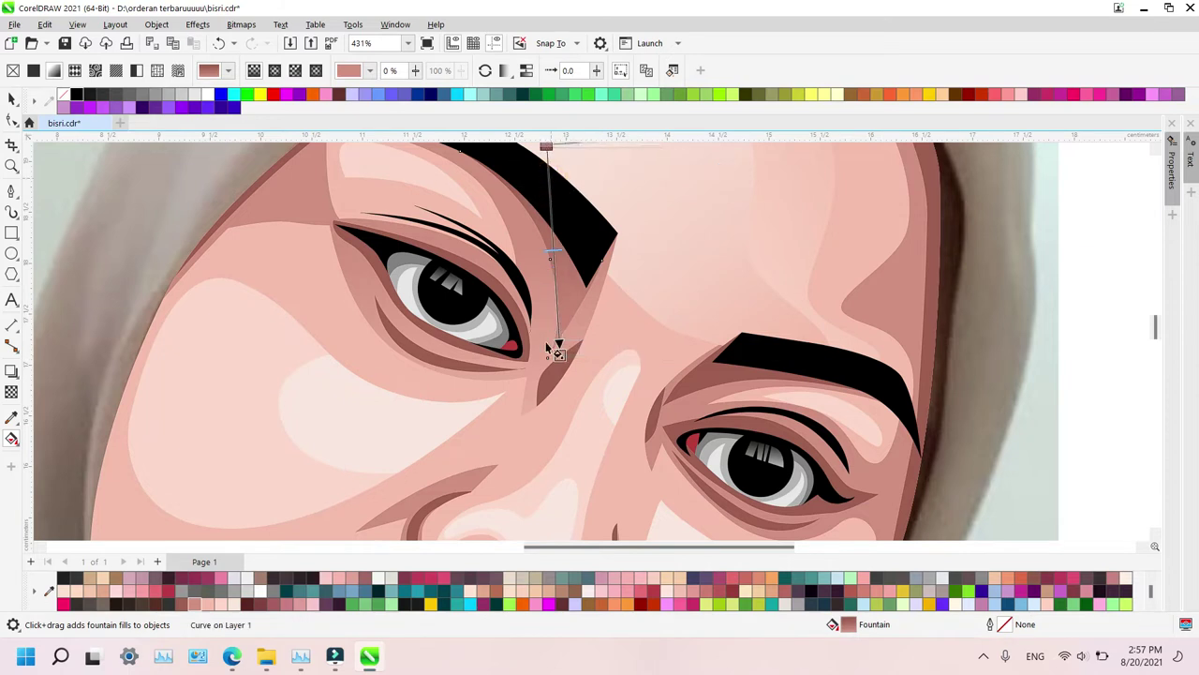
Apply a diagonal fountain fill to the small nose-bridge shadow, from R157 G94 B83 at its upper end to skin pink at its lower end
left_click(569, 371)
left_click_drag(562, 367, 559, 415)
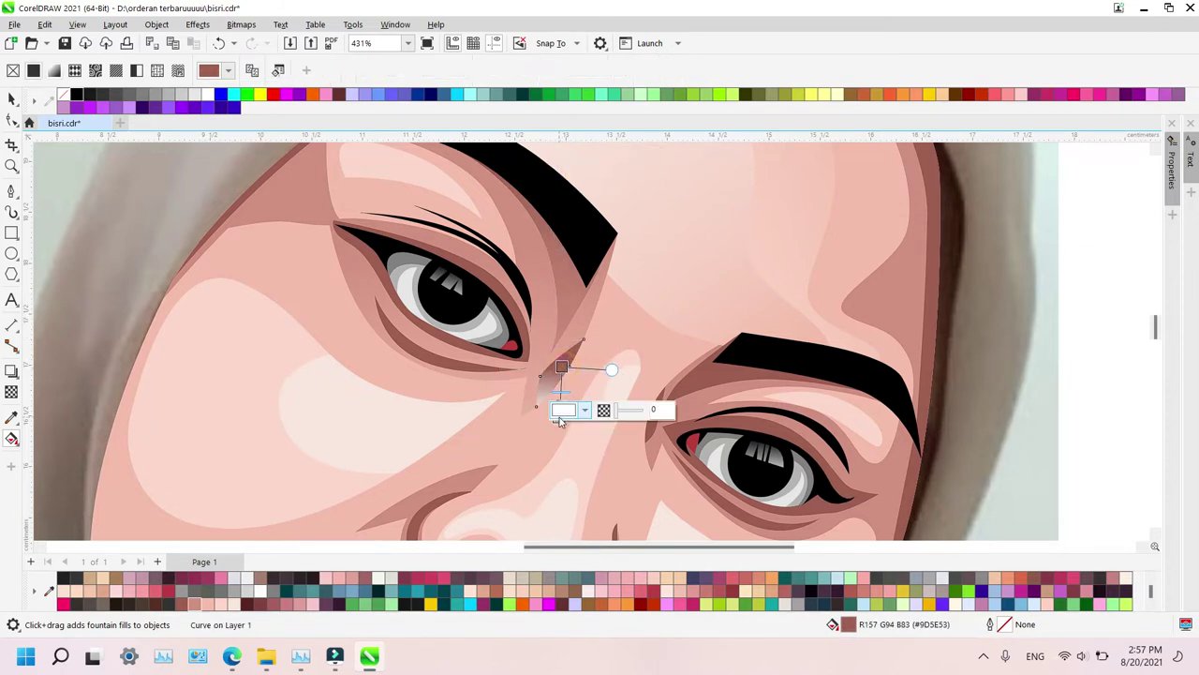
left_click(207, 605)
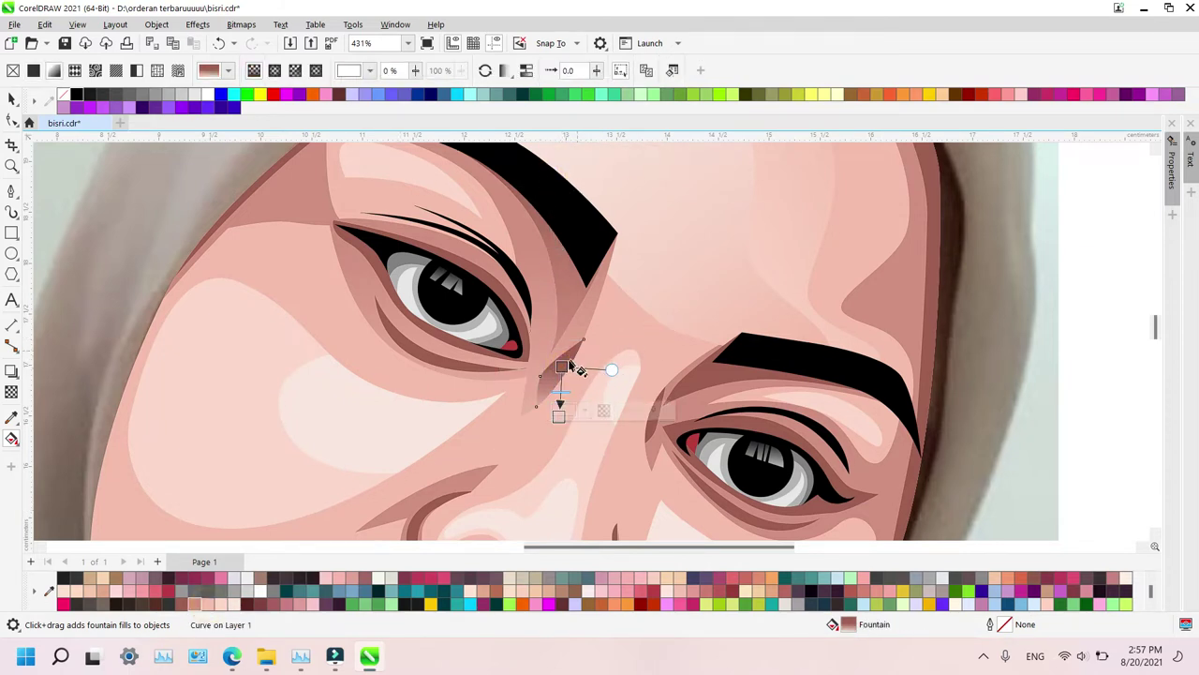
left_click_drag(562, 367, 534, 286)
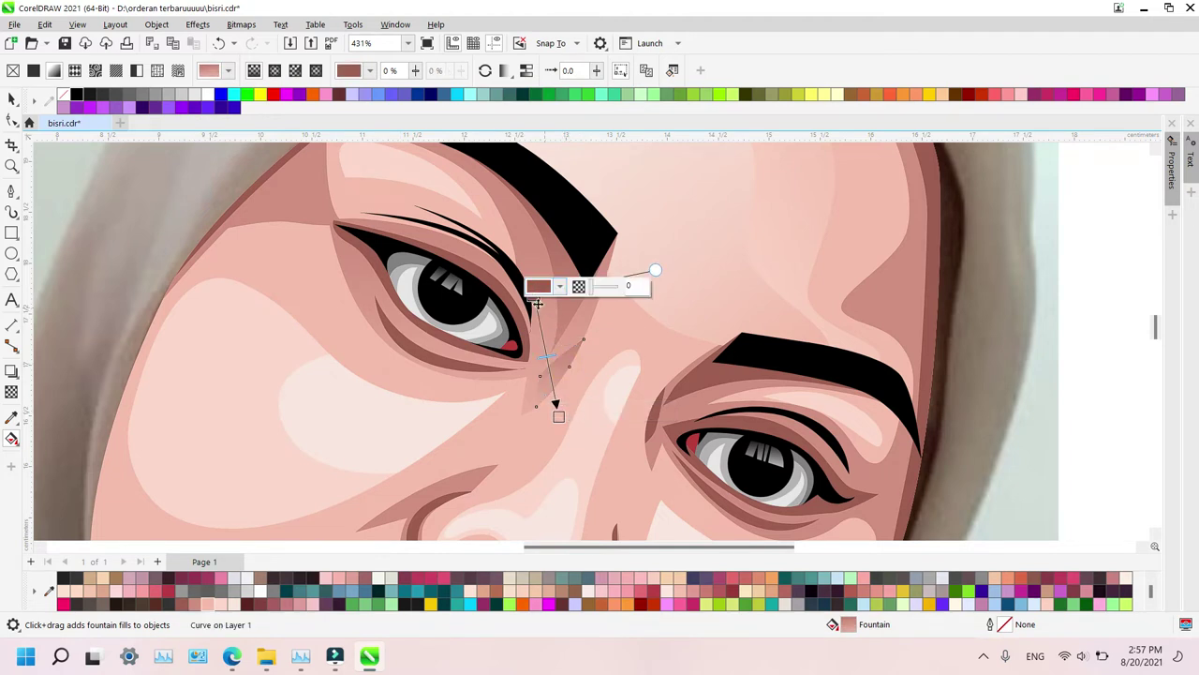
left_click(558, 413)
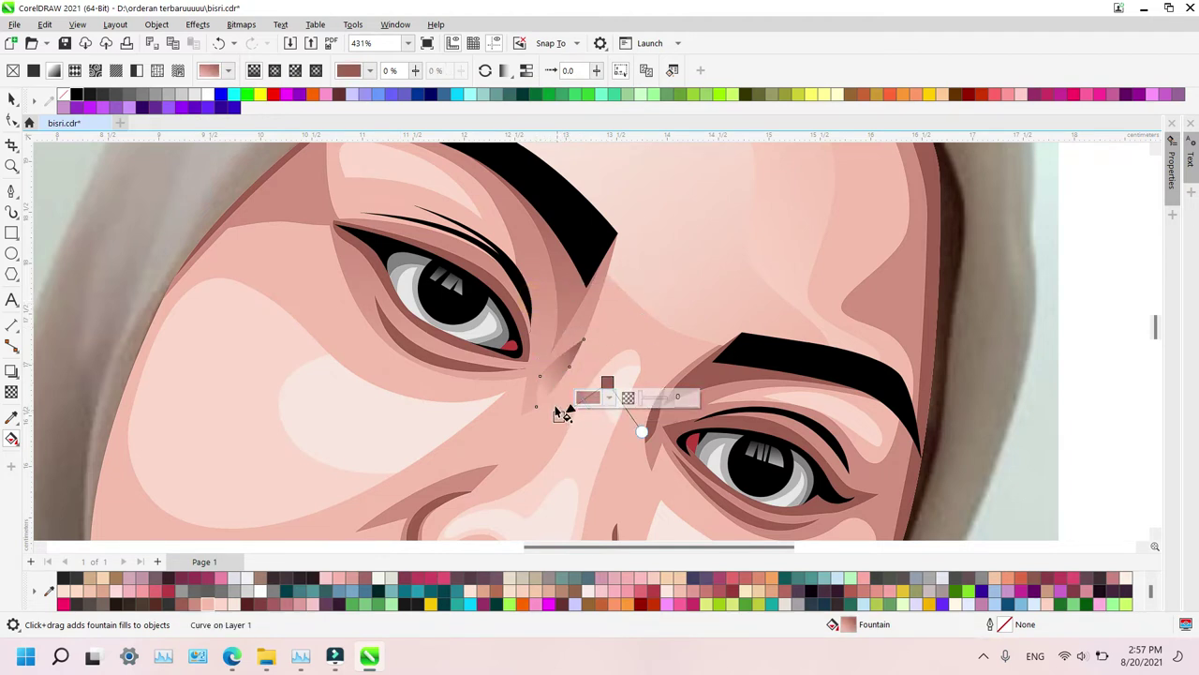
left_click_drag(556, 410, 624, 308)
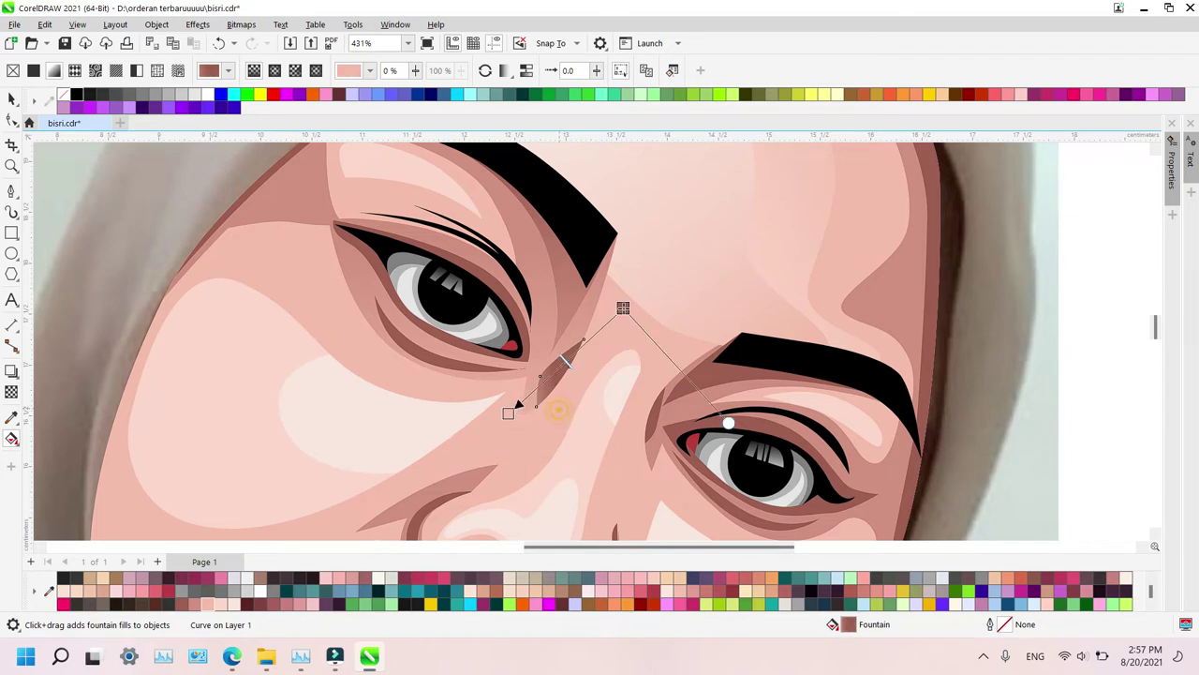
Give the crease under the left-hand eye a fountain fill from R157 G94 B83 at the outer end to skin pink at the inner corner
left_click(410, 349)
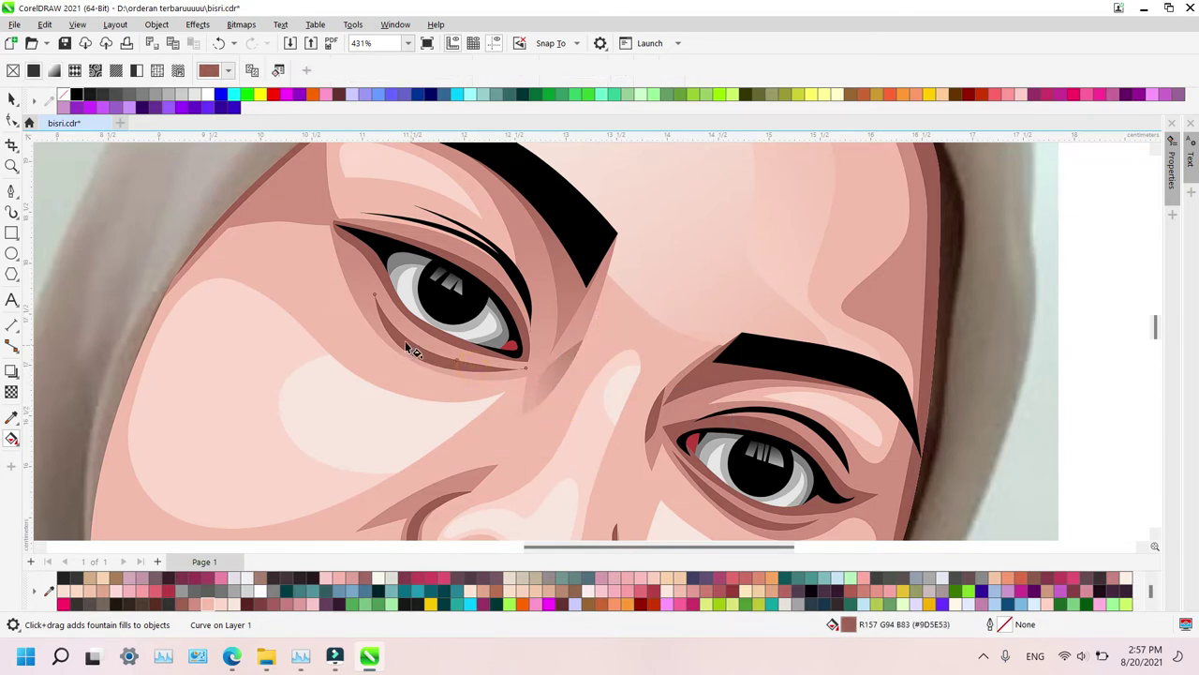
left_click_drag(422, 357, 532, 379)
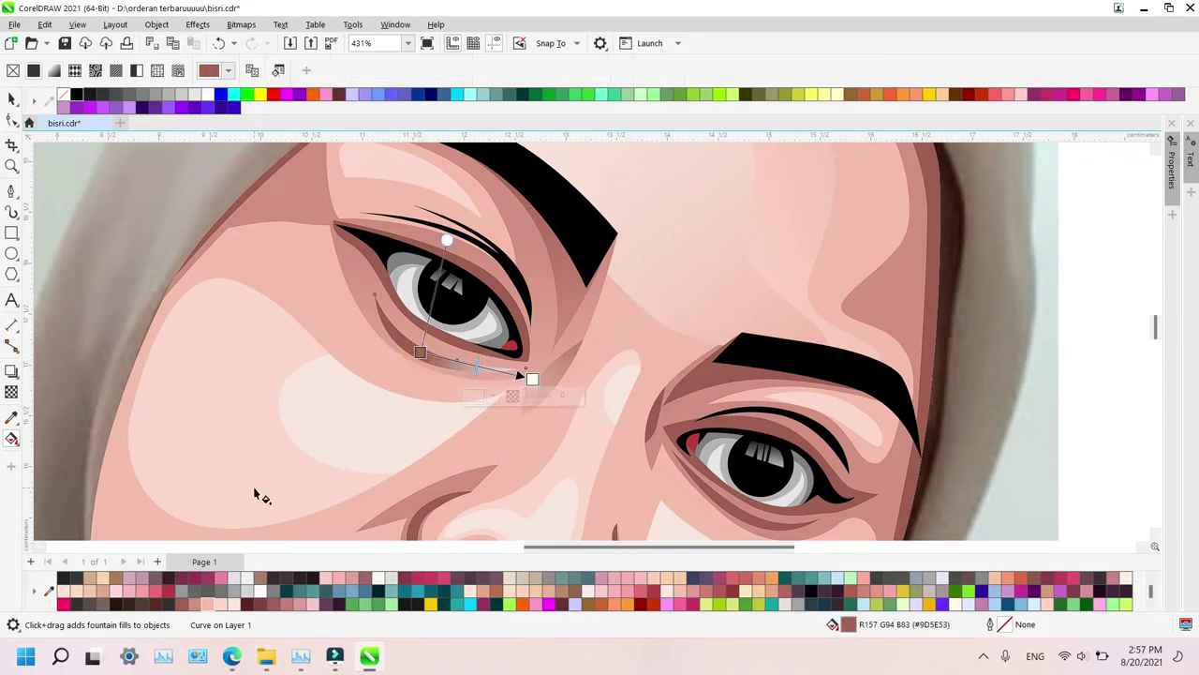
left_click(207, 601)
left_click_drag(421, 353, 367, 322)
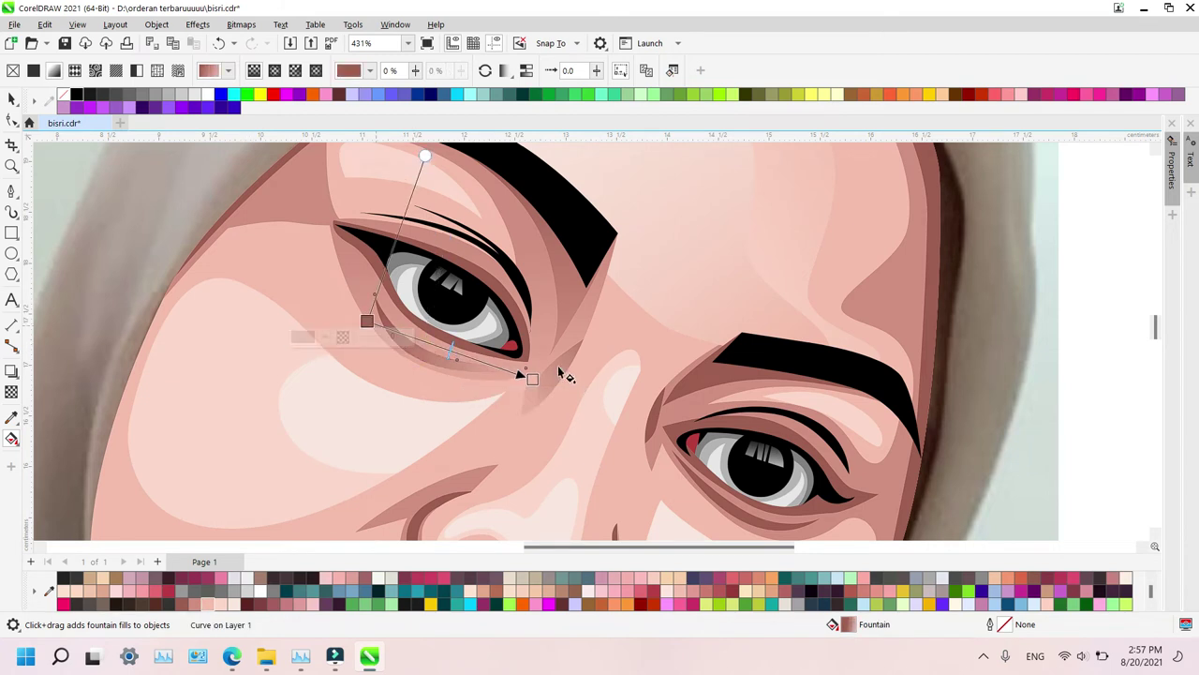
left_click_drag(539, 383, 552, 372)
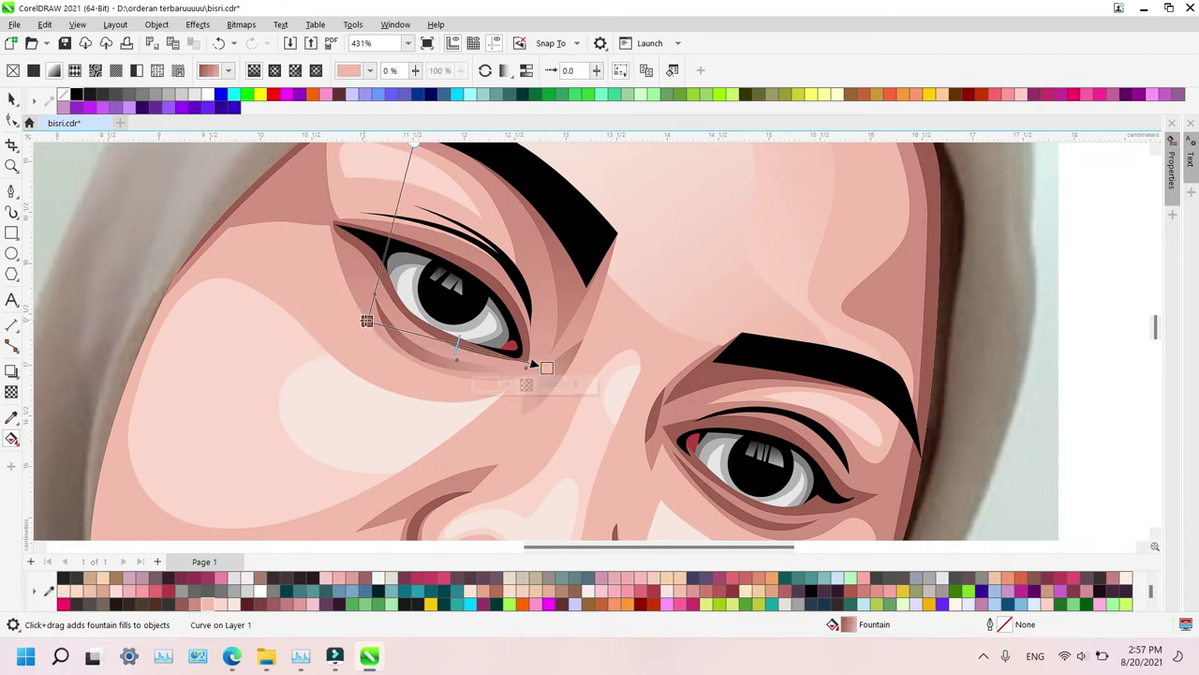
left_click_drag(367, 321, 361, 348)
left_click_drag(547, 365, 536, 345)
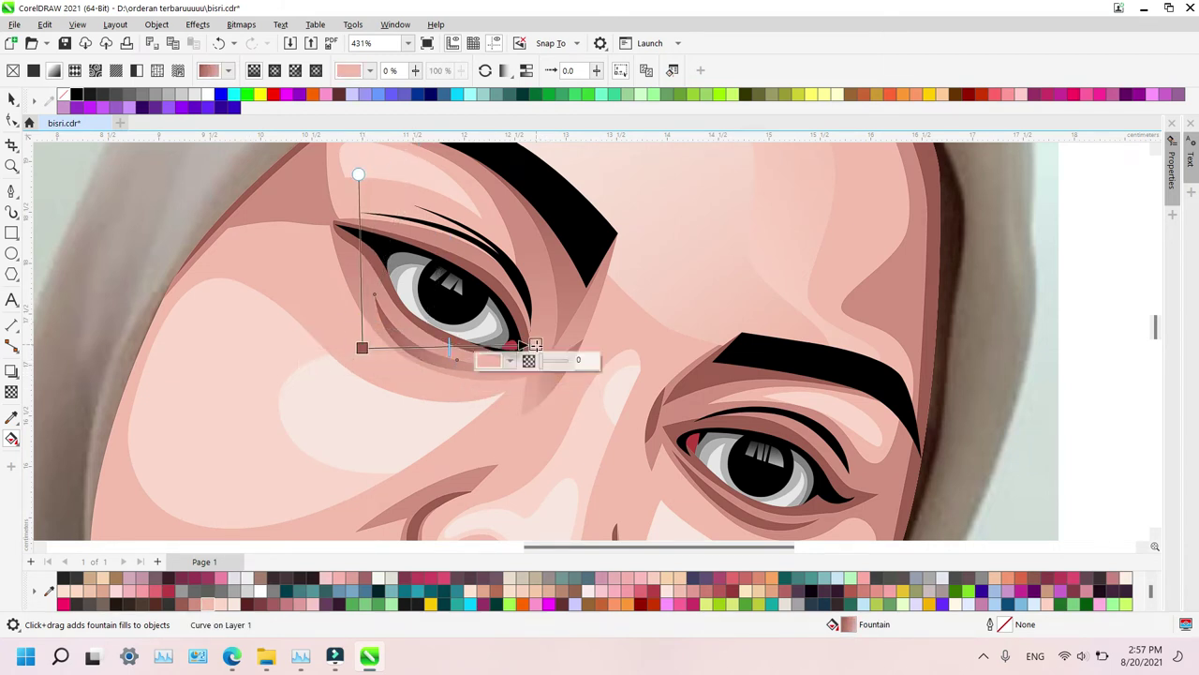
left_click_drag(362, 348, 376, 371)
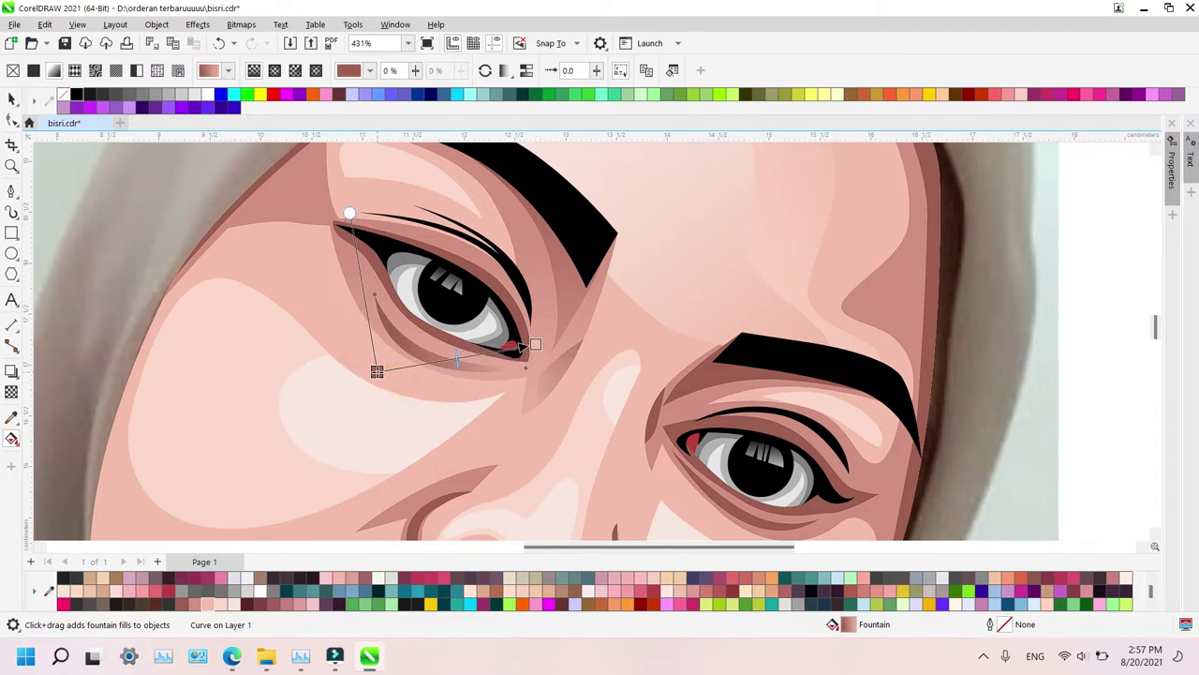
Apply a diagonal fountain fill to the left-hand eyelid shape, from R157 G94 B83 at the outer corner to skin pink beyond the inner corner
left_click(511, 302)
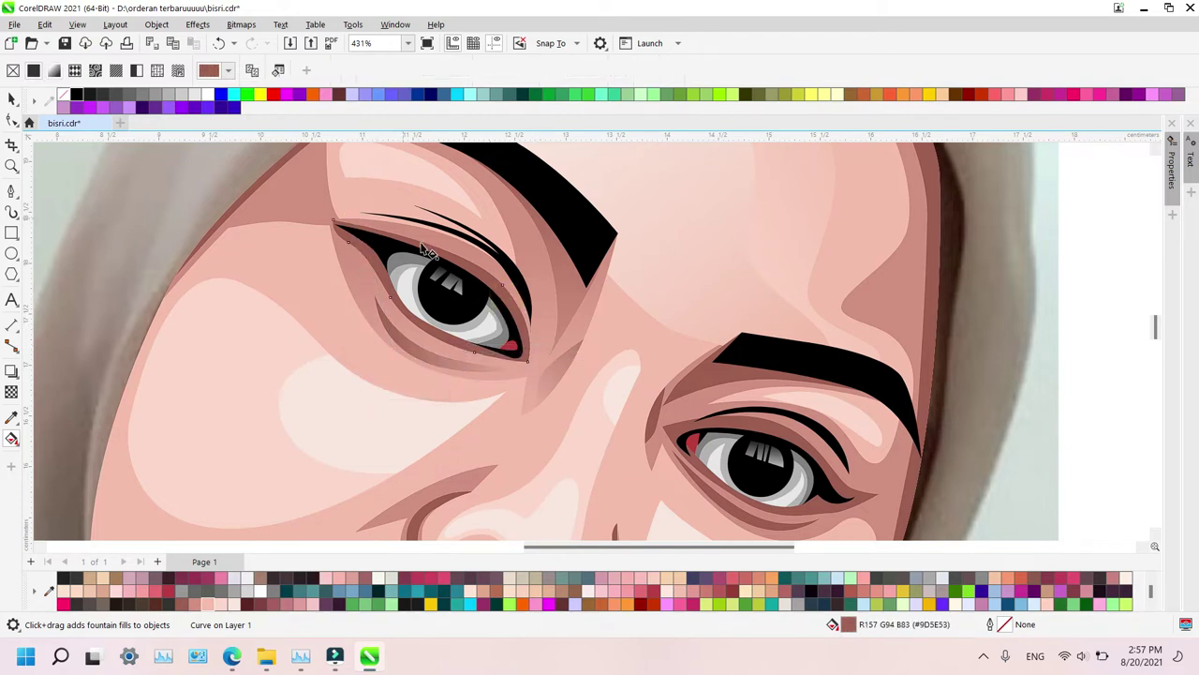
left_click_drag(405, 248, 536, 367)
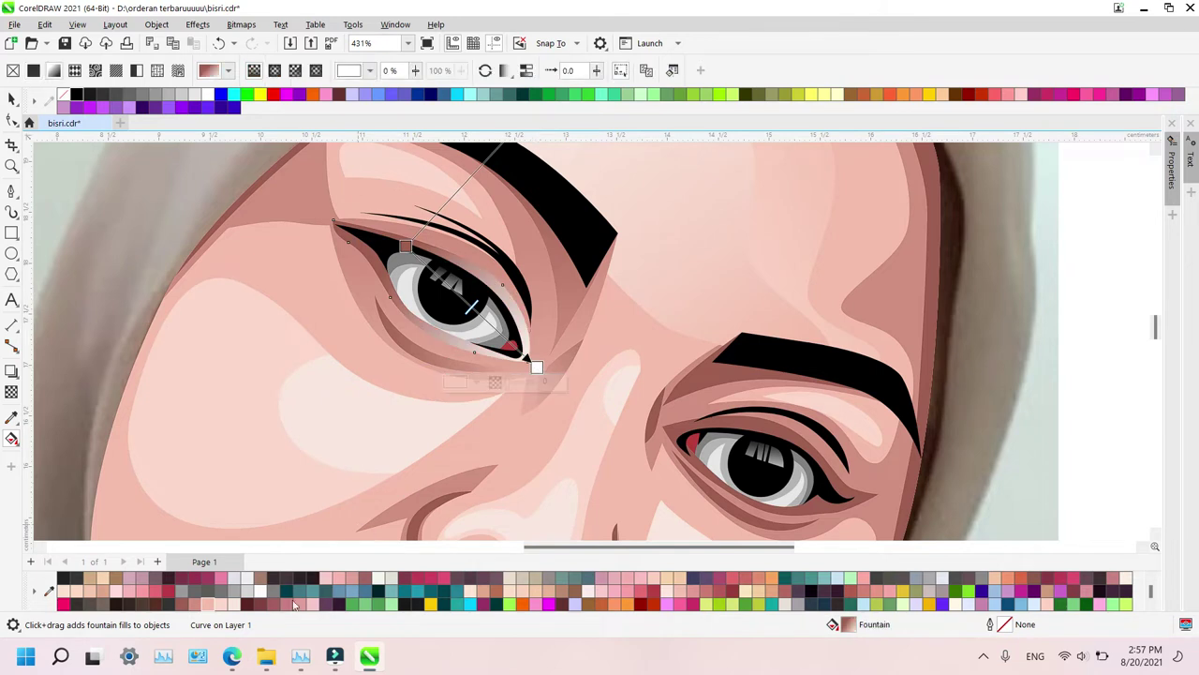
left_click_drag(213, 605, 601, 419)
left_click_drag(408, 245, 349, 223)
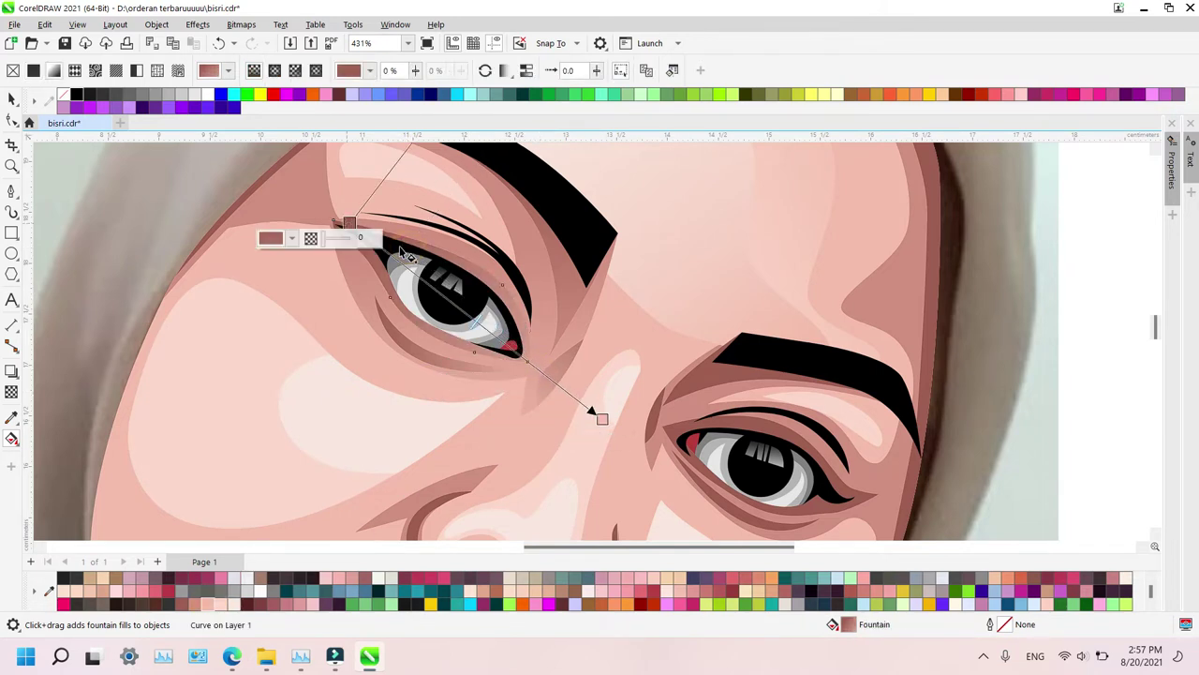
Shift the midpoint of the left-hand eyelid's fountain fill toward the inner corner of the eye
left_click_drag(478, 316, 491, 326)
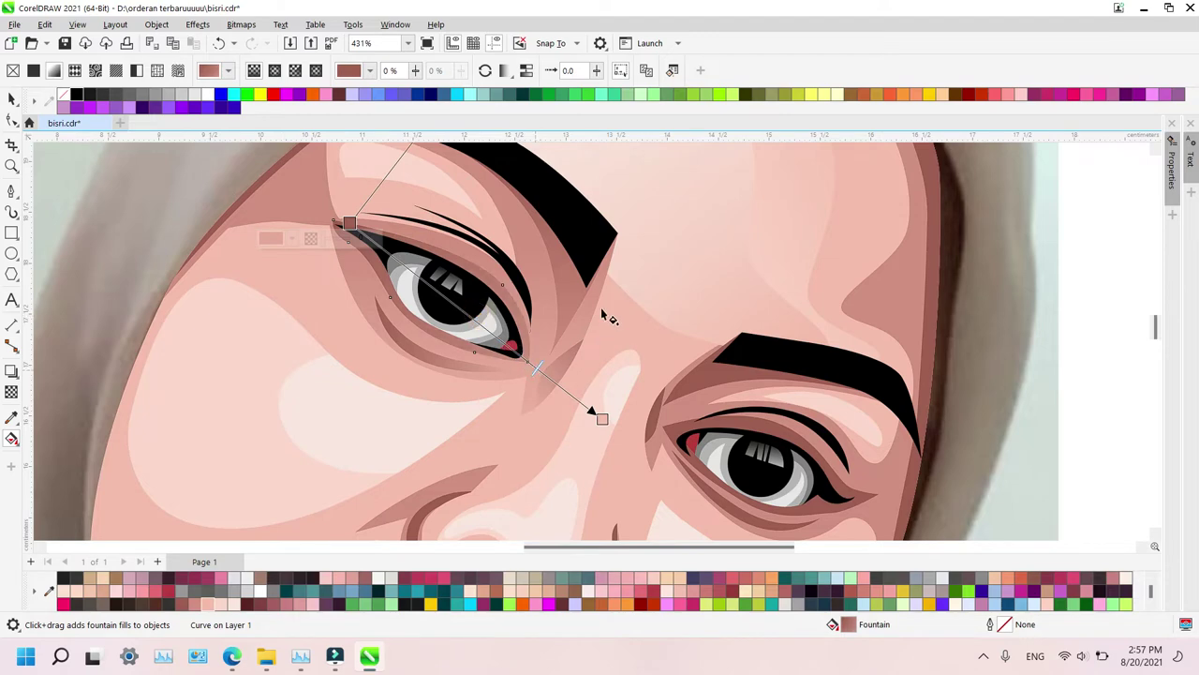
key("z")
right_click(602, 311)
right_click(603, 311)
Give the medium skin shadow around the right-hand eye a diagonal fountain fill that fades to skin pink toward the nose bridge
left_click_drag(530, 282, 666, 394)
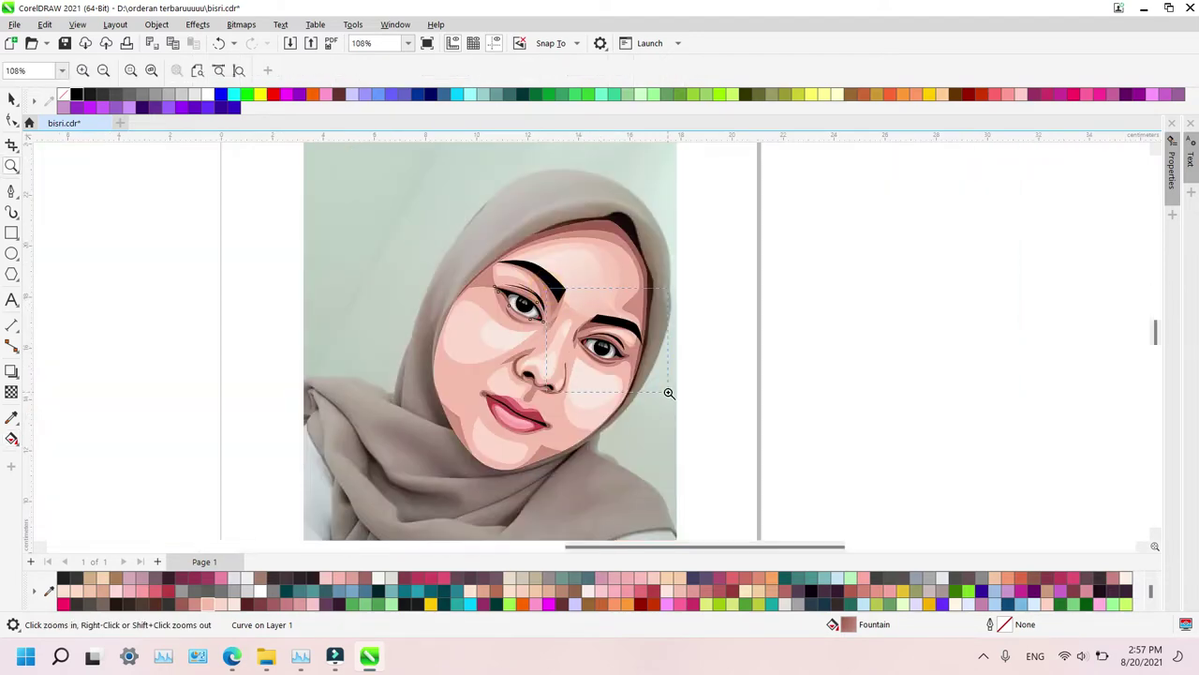
left_click_drag(386, 204, 773, 491)
key("g")
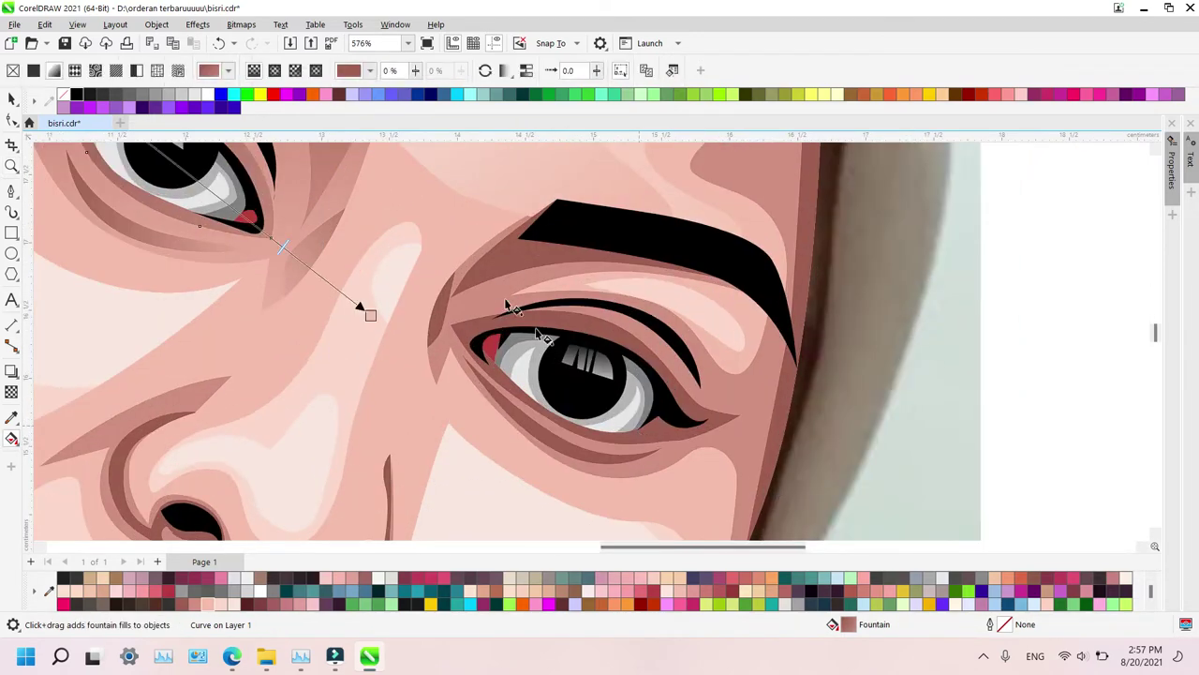
left_click(477, 317)
left_click_drag(605, 250, 357, 392)
left_click(209, 606)
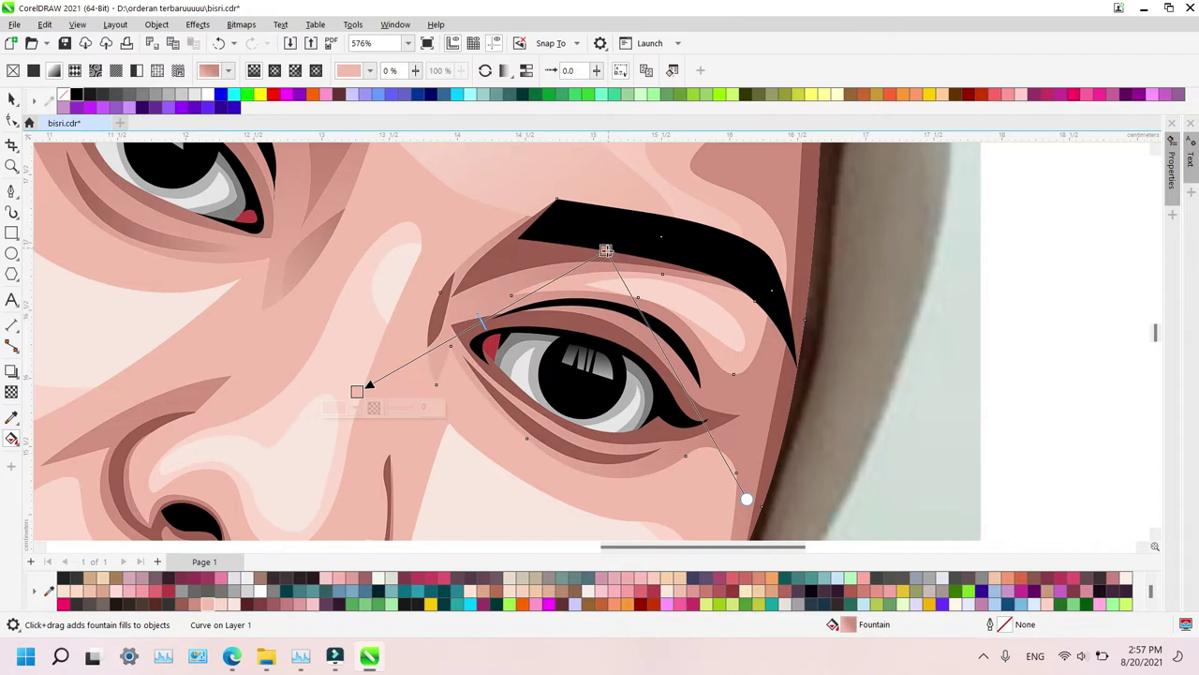
Apply a fountain fill to the shadow under the right-hand eyebrow, from R157 G94 B83 beyond the brow to the medium shadow tone at its inner end
left_click(637, 225)
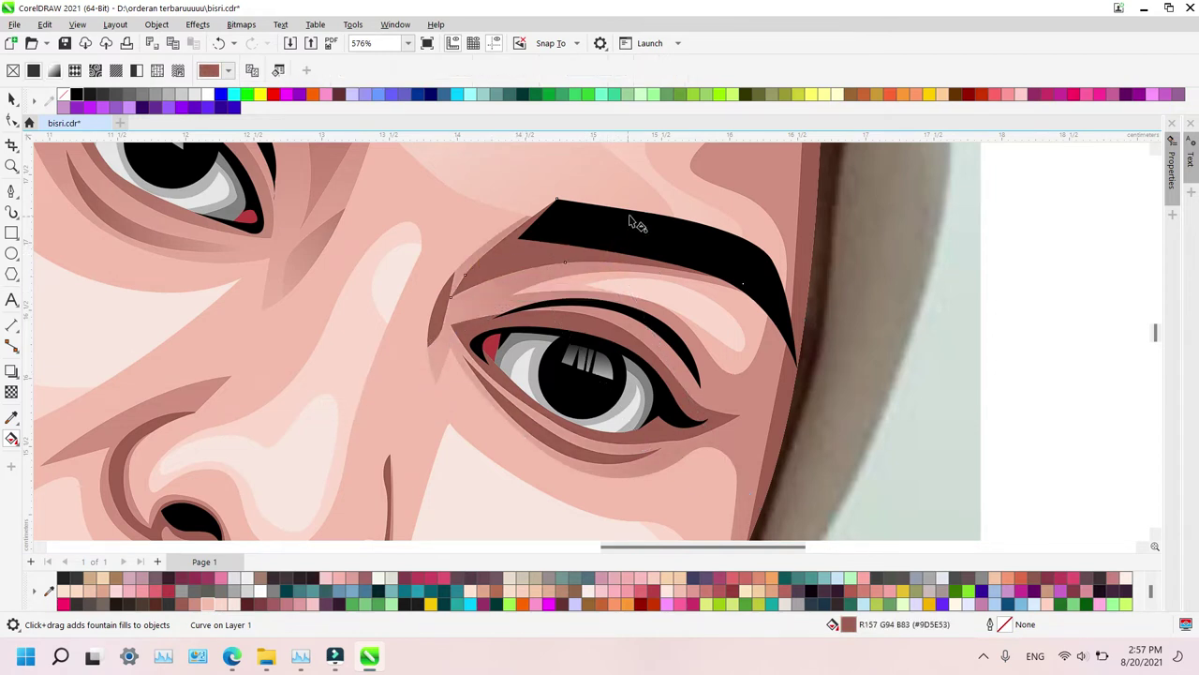
left_click_drag(629, 216, 466, 290)
left_click(205, 608)
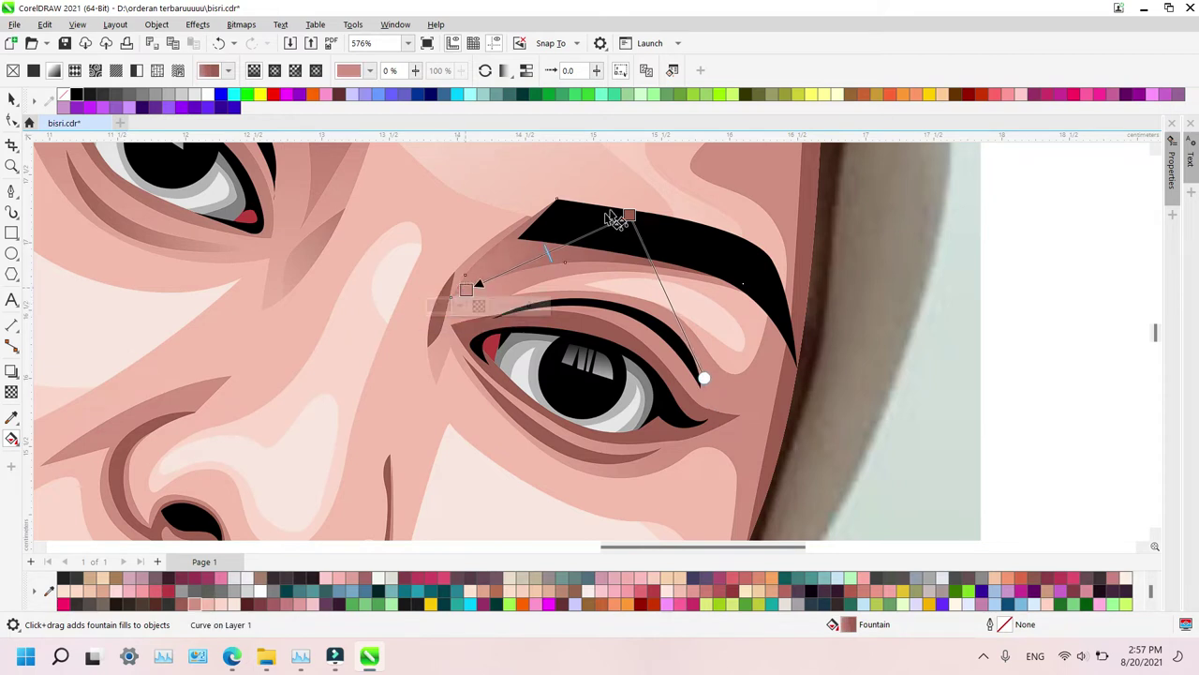
left_click(630, 215)
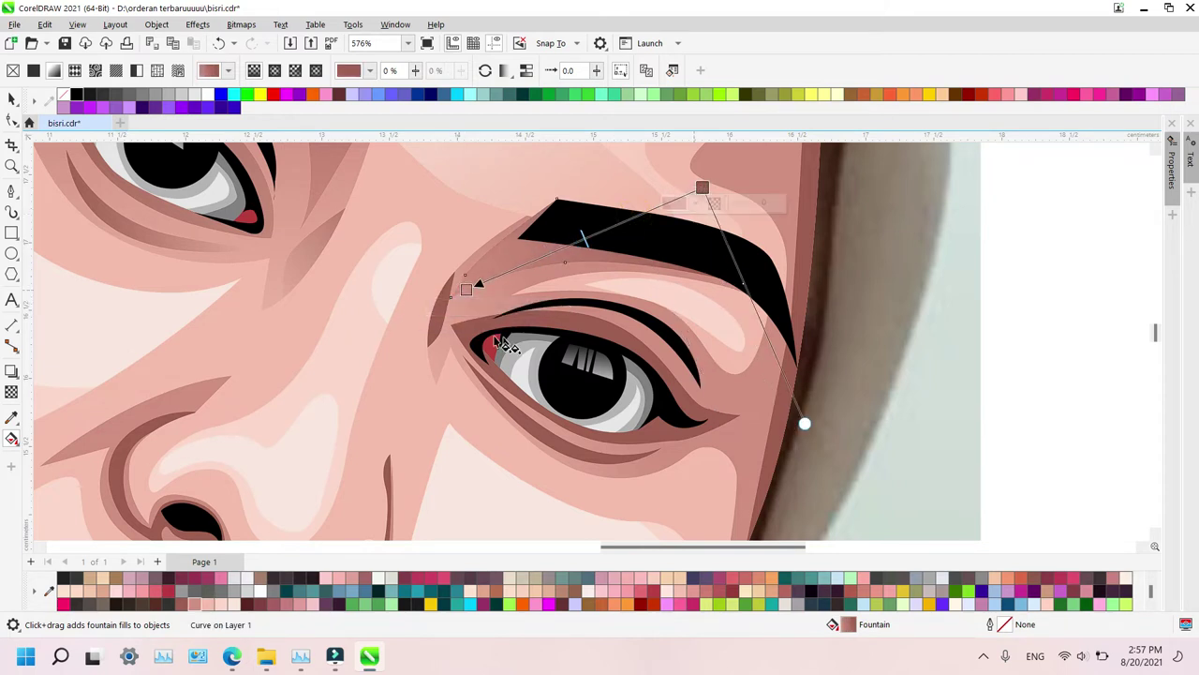
Blend the right-hand eyelid shape with a nearly horizontal fountain fill, from the dark shadow tone at the outer side to the medium shadow tone at the inner corner
left_click(545, 331)
left_click_drag(639, 339, 436, 339)
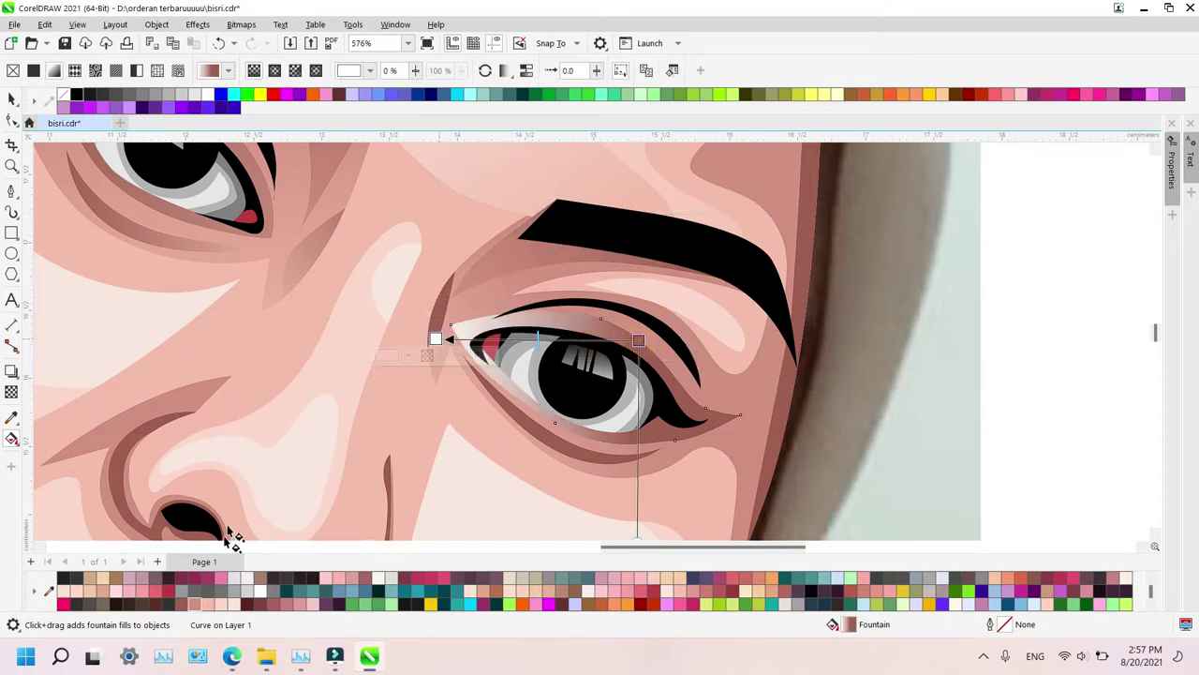
left_click(200, 607)
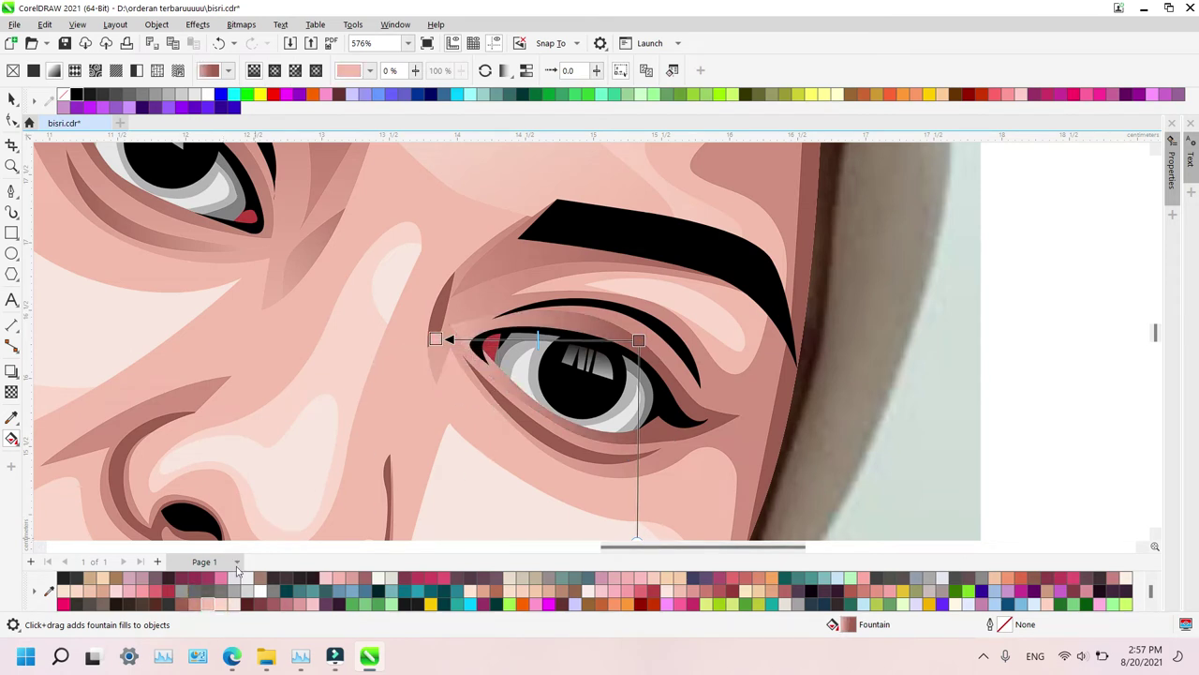
left_click(199, 608)
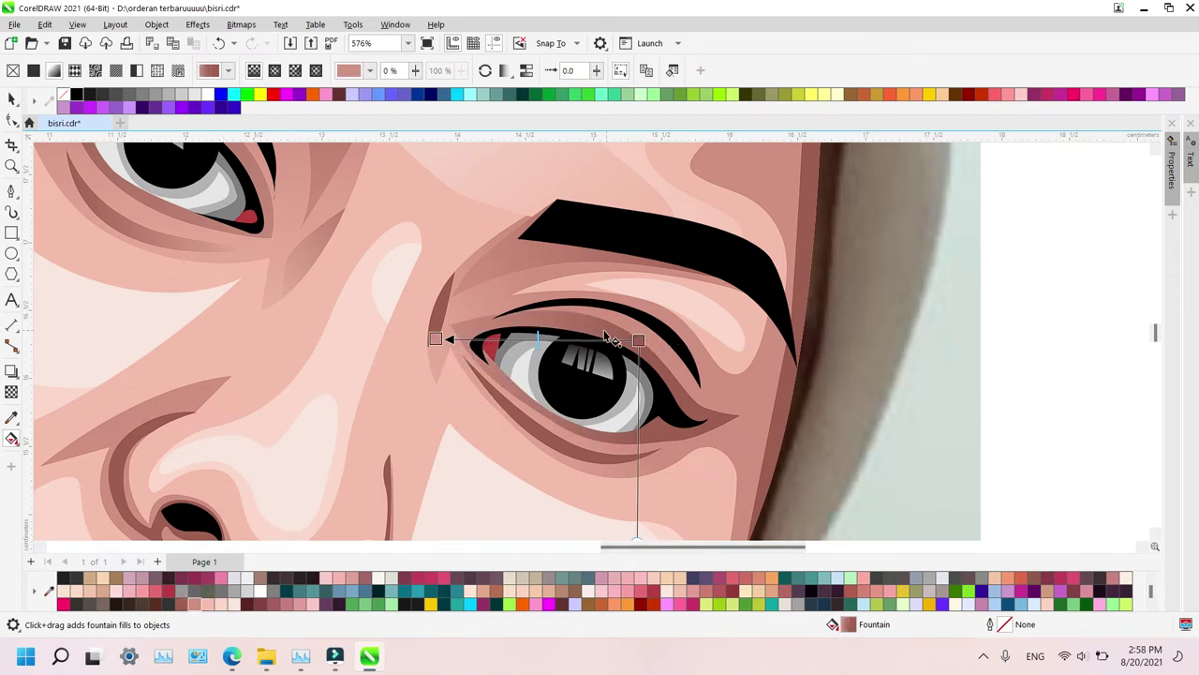
left_click_drag(436, 339, 482, 340)
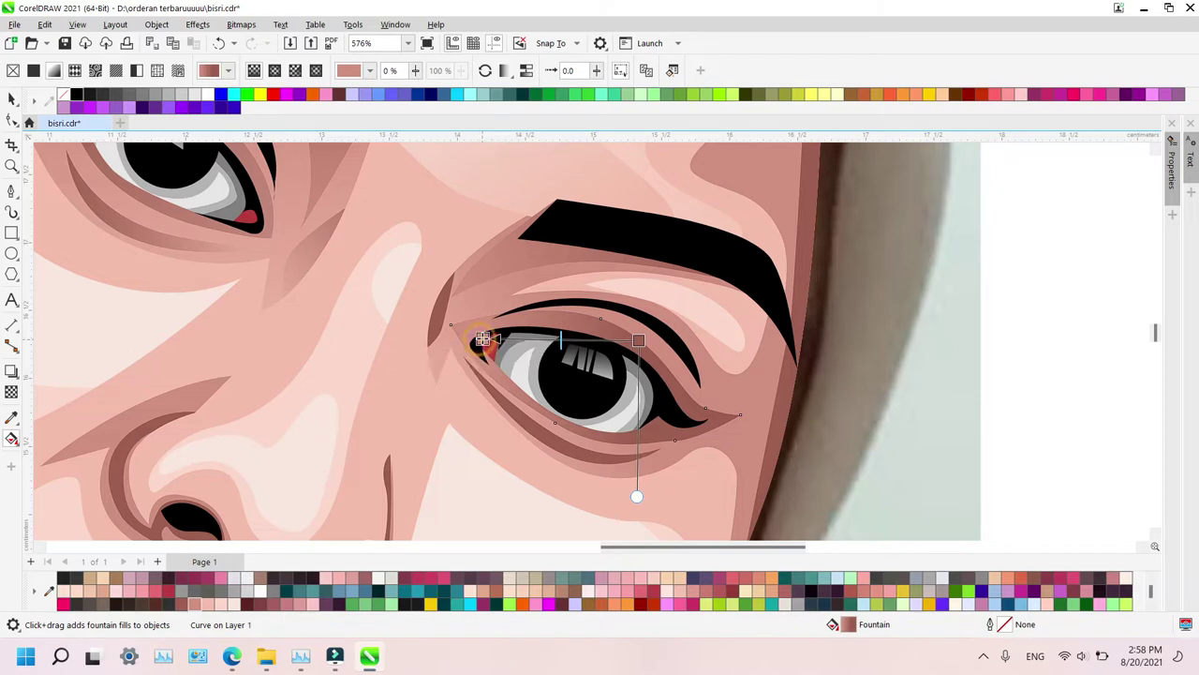
left_click_drag(639, 341, 707, 339)
left_click_drag(477, 343, 418, 334)
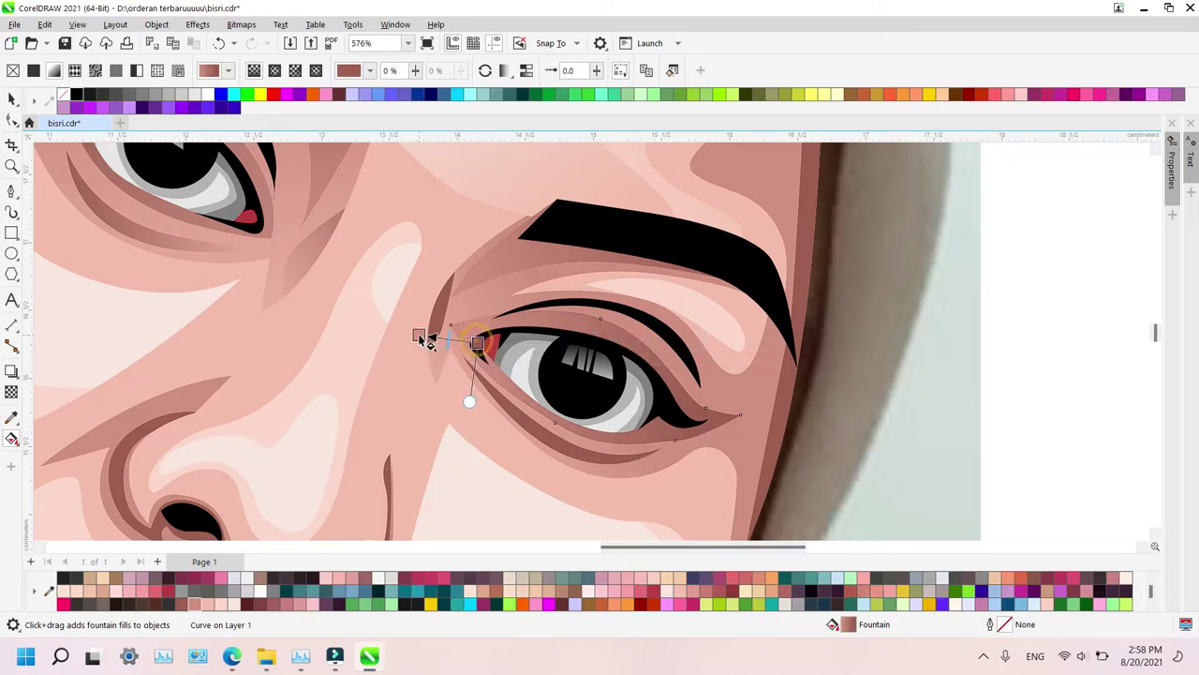
left_click_drag(652, 351, 482, 346)
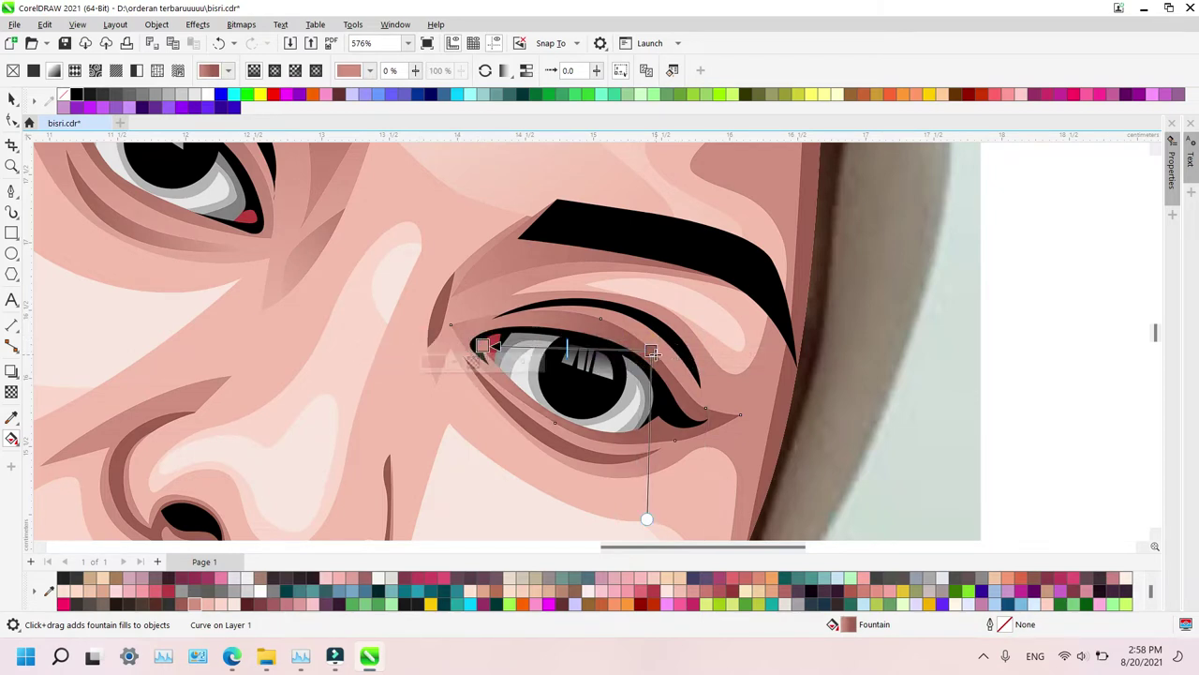
left_click_drag(653, 353, 720, 341)
Give the crease under the right-hand eye a fountain fill from R157 G94 B83 below the pupil to skin pink near the inner corner
left_click(531, 421)
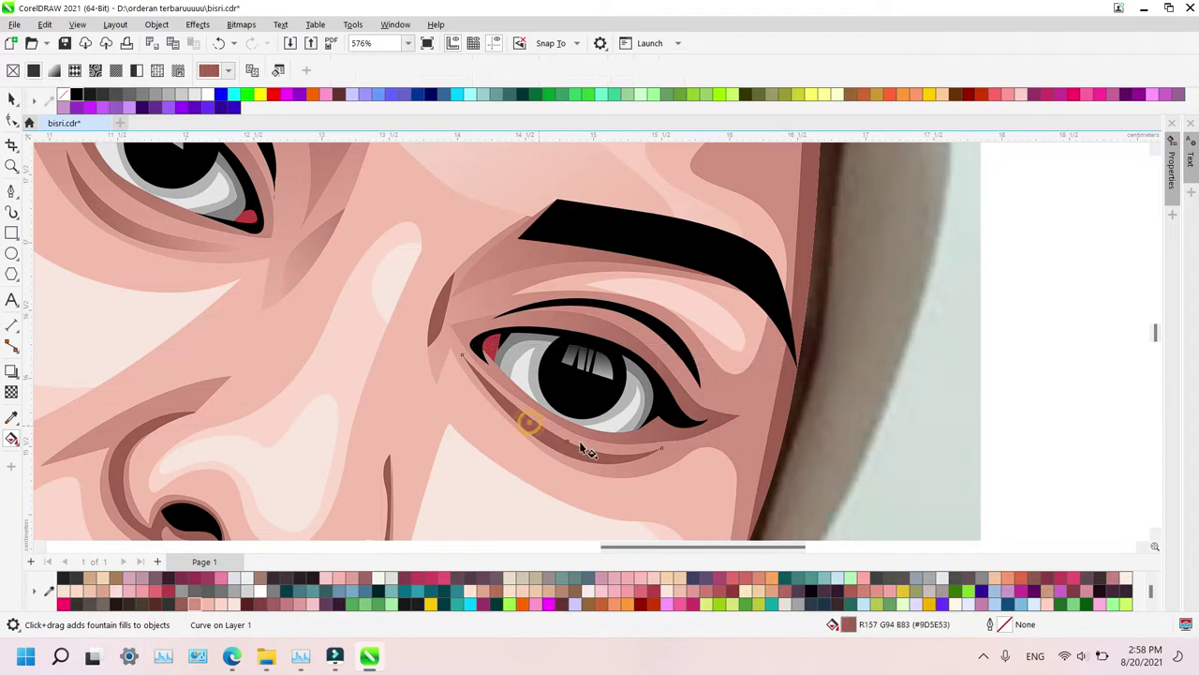
left_click_drag(683, 429, 445, 403)
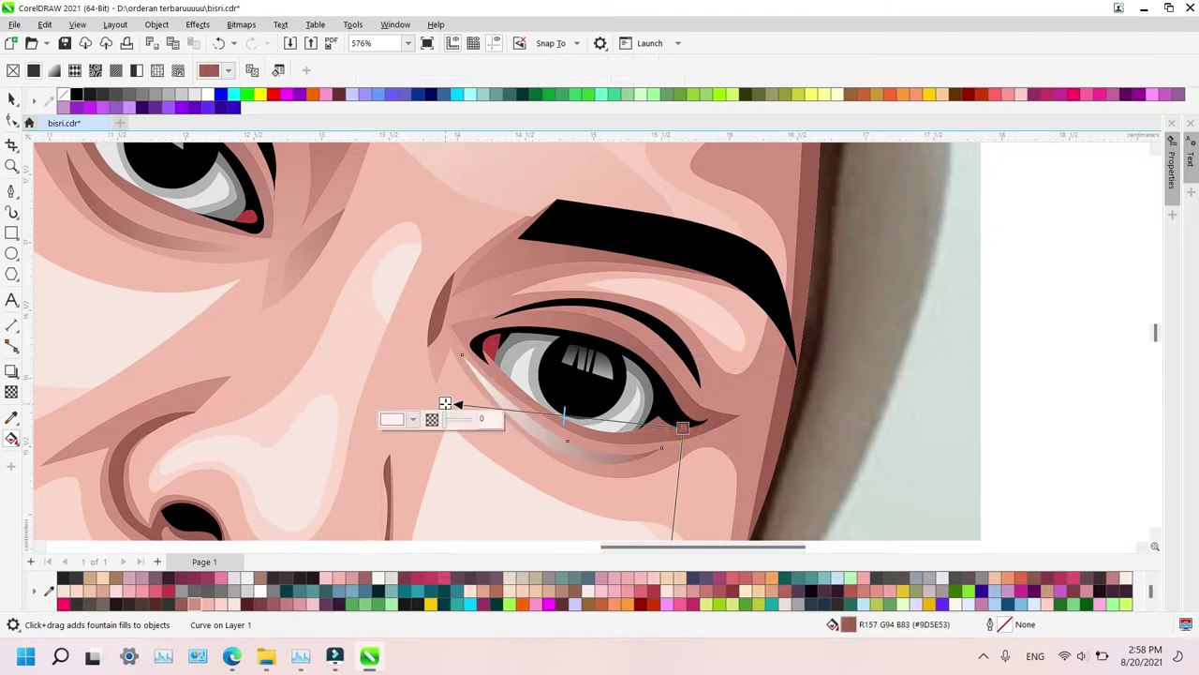
left_click(206, 607)
left_click_drag(445, 403, 451, 309)
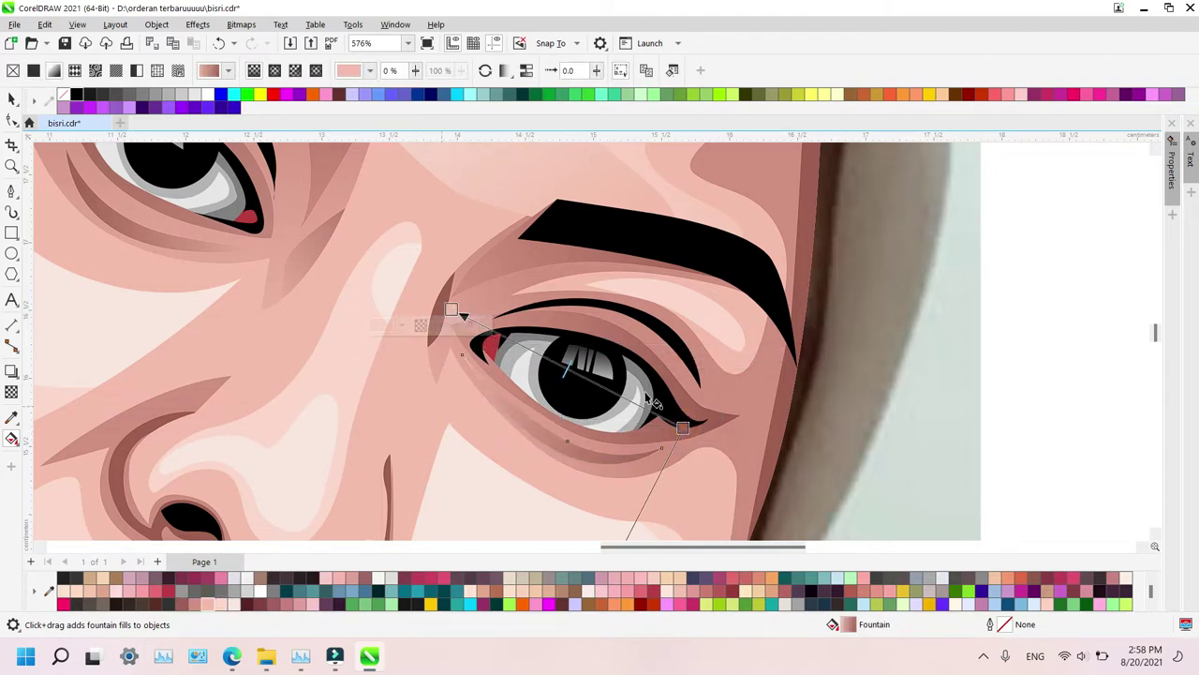
left_click_drag(682, 428, 613, 444)
left_click_drag(450, 309, 472, 382)
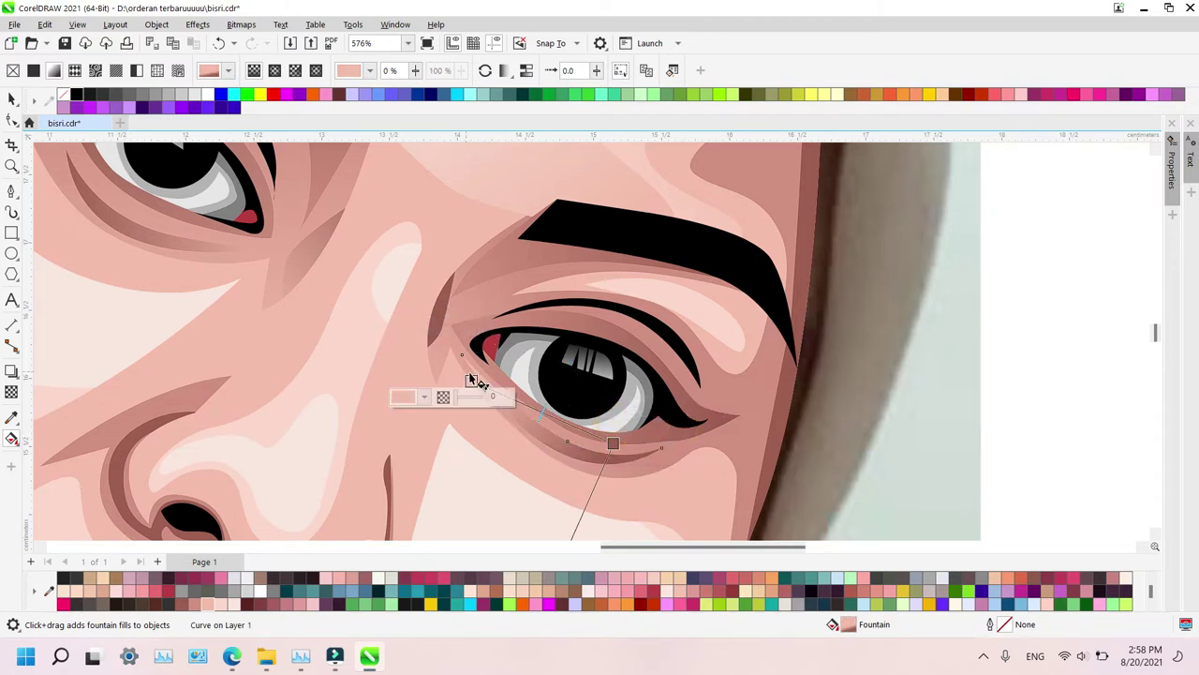
mouse_move(613, 443)
left_mouse_down()
mouse_move(644, 406)
mouse_move(577, 426)
mouse_move(592, 437)
left_mouse_up()
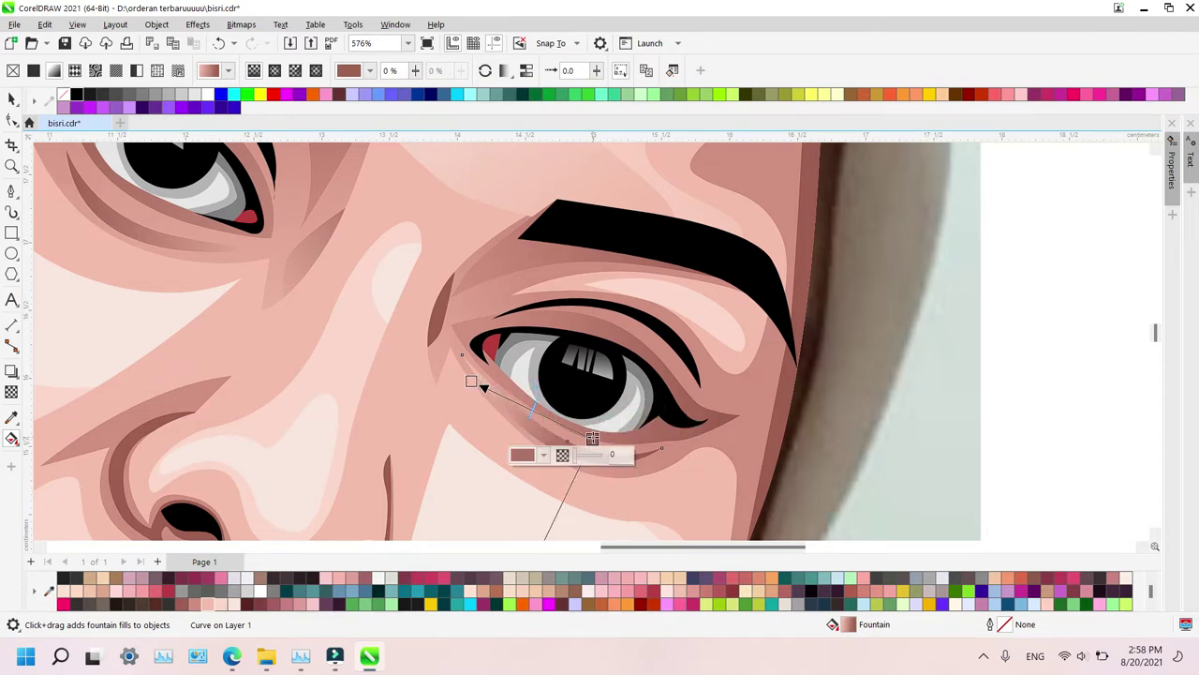
Fade the small dark shadow between the nose bridge and right-hand eye downward into the medium skin shadow tone with a linear fountain fill
left_click(440, 312)
left_click_drag(454, 278, 444, 346)
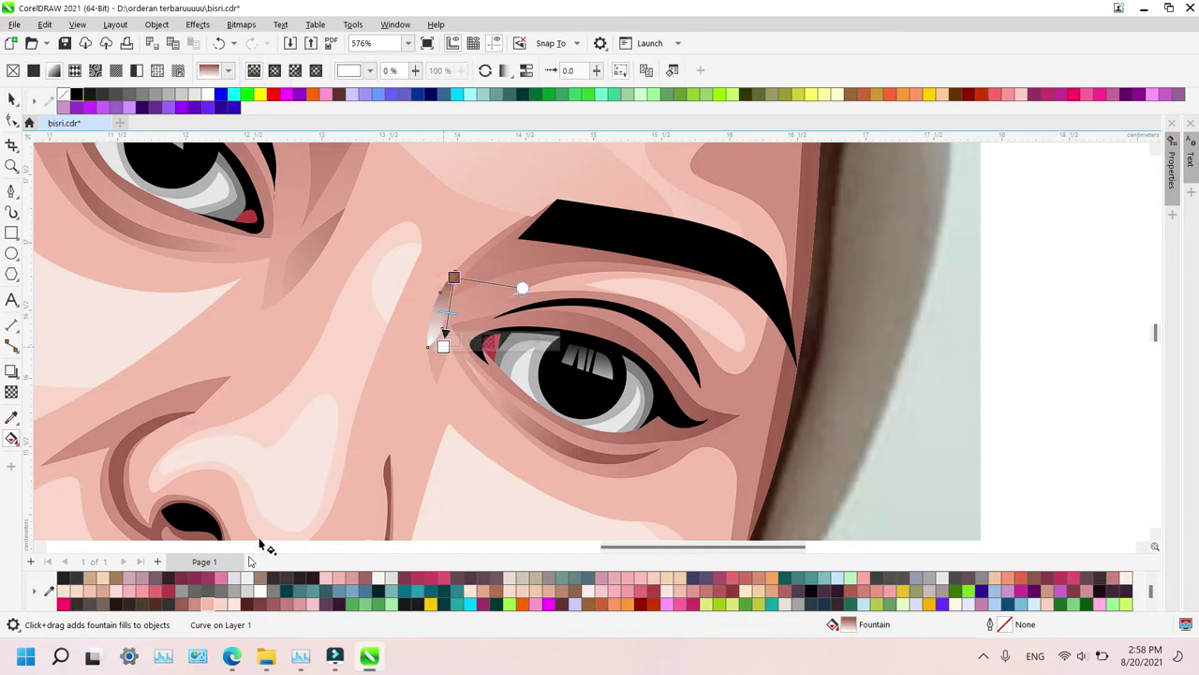
left_click(194, 603)
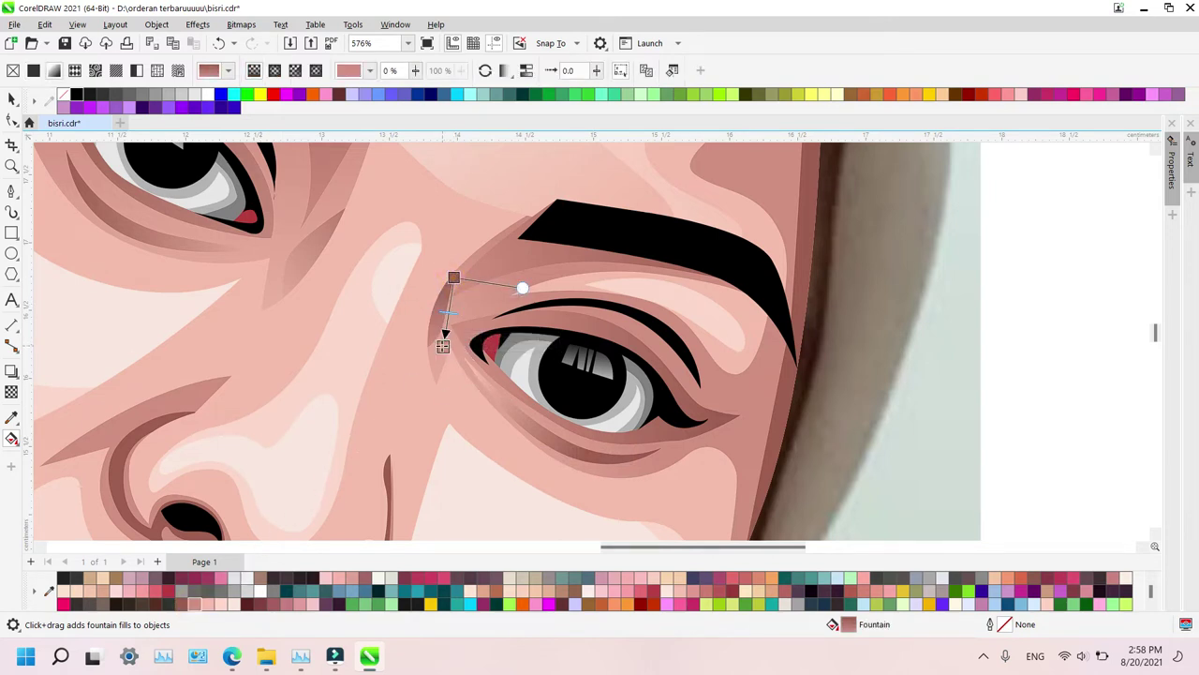
left_click_drag(443, 346, 420, 356)
left_click_drag(454, 277, 450, 236)
left_click(421, 356)
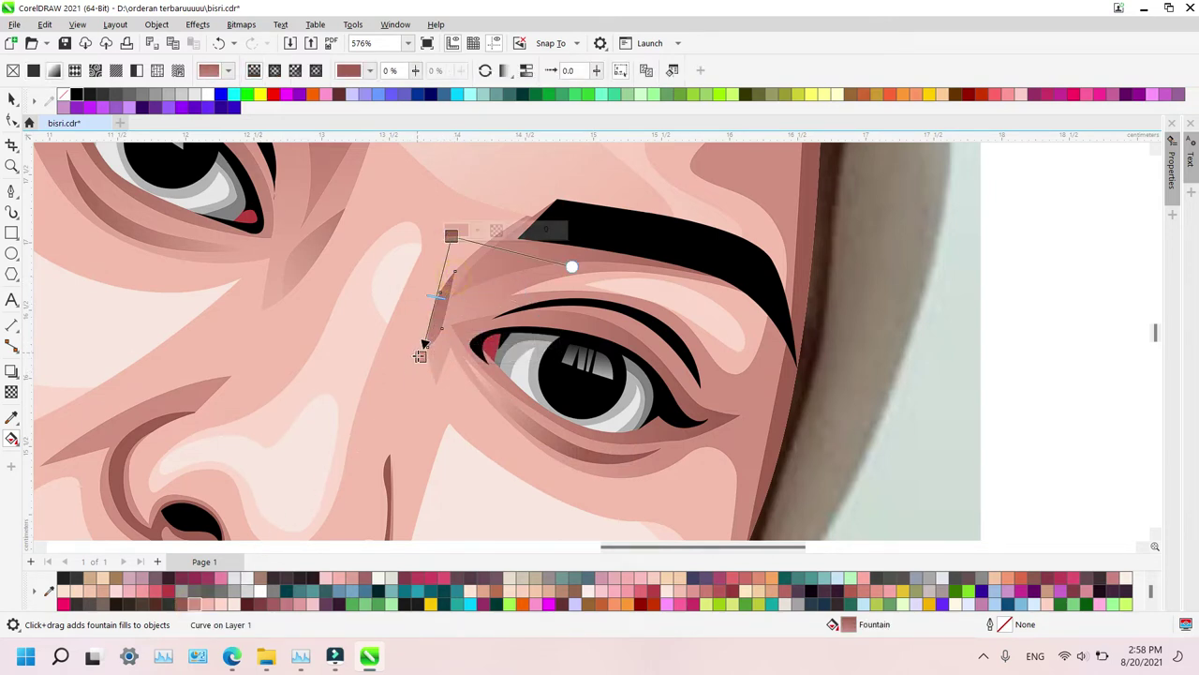
Apply a fountain fill to the large left-hand cheek highlight, from R252 G216 B204 near the nose to skin pink beyond the face's outer edge
key("z")
scroll(575, 390, "down", 6)
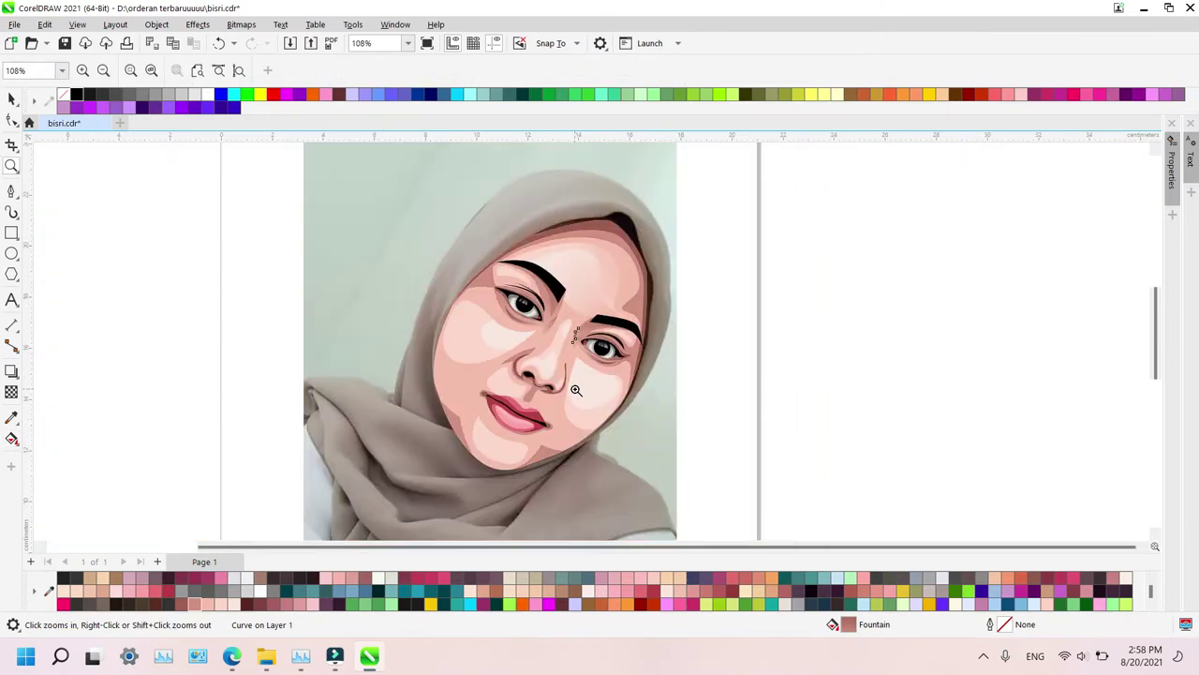
left_click_drag(437, 251, 647, 442)
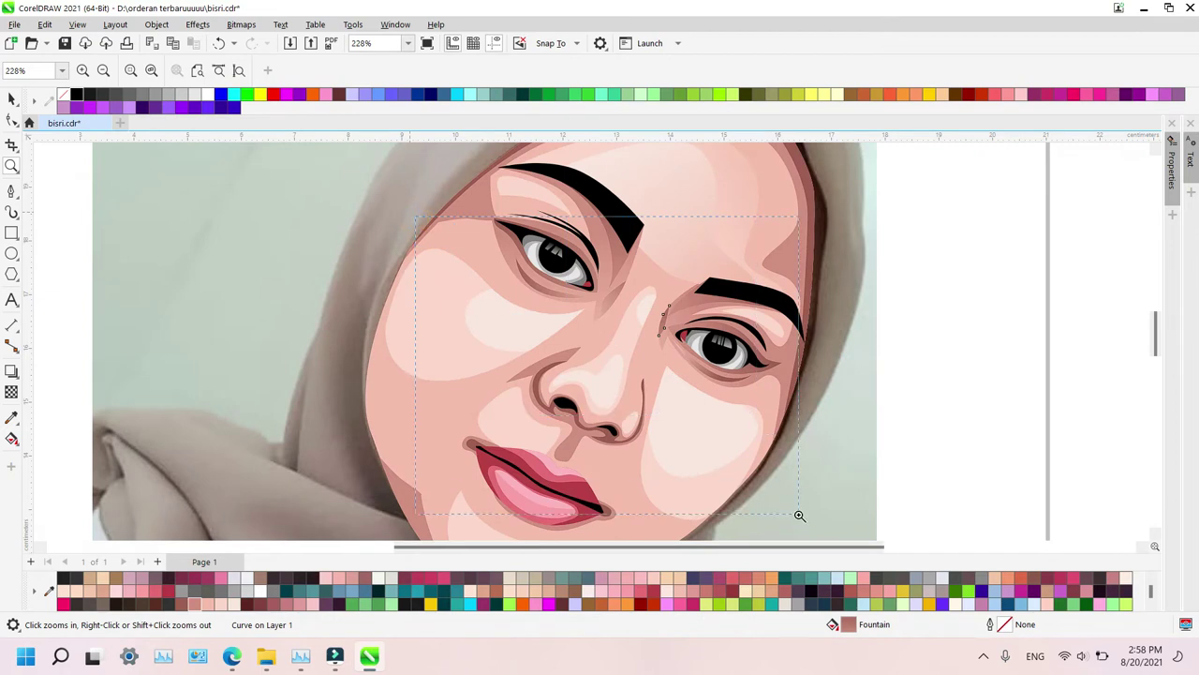
scroll(824, 559, "up", 1)
key("g")
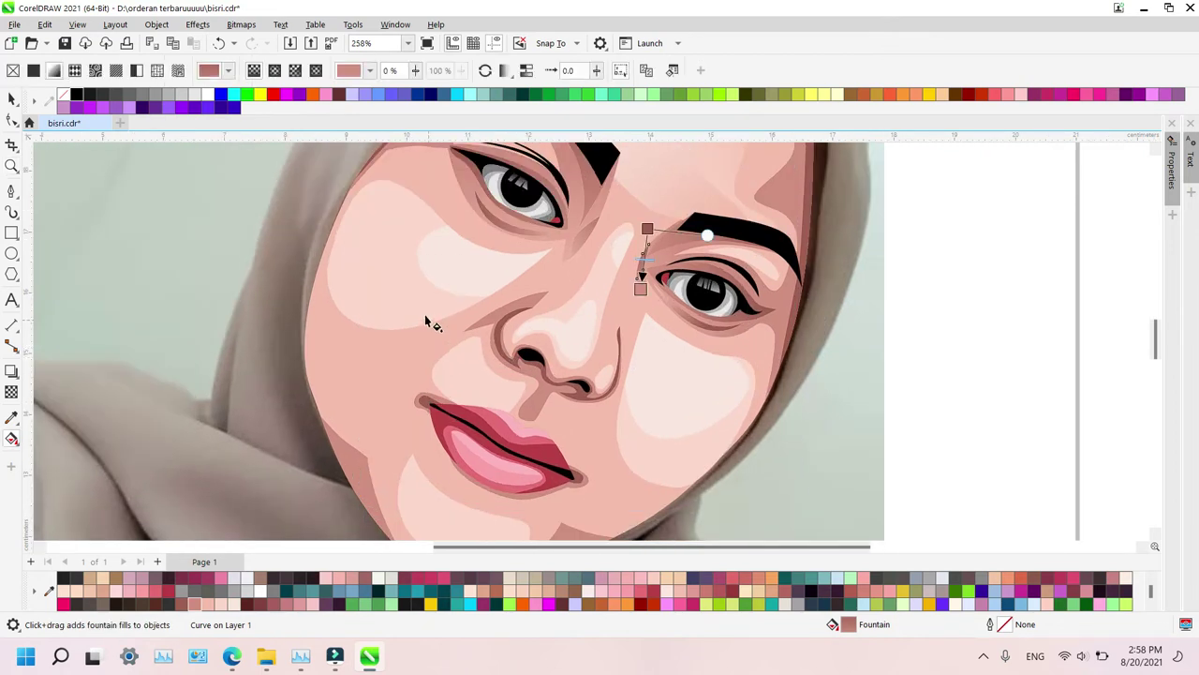
left_click(408, 284)
left_click_drag(497, 242, 307, 270)
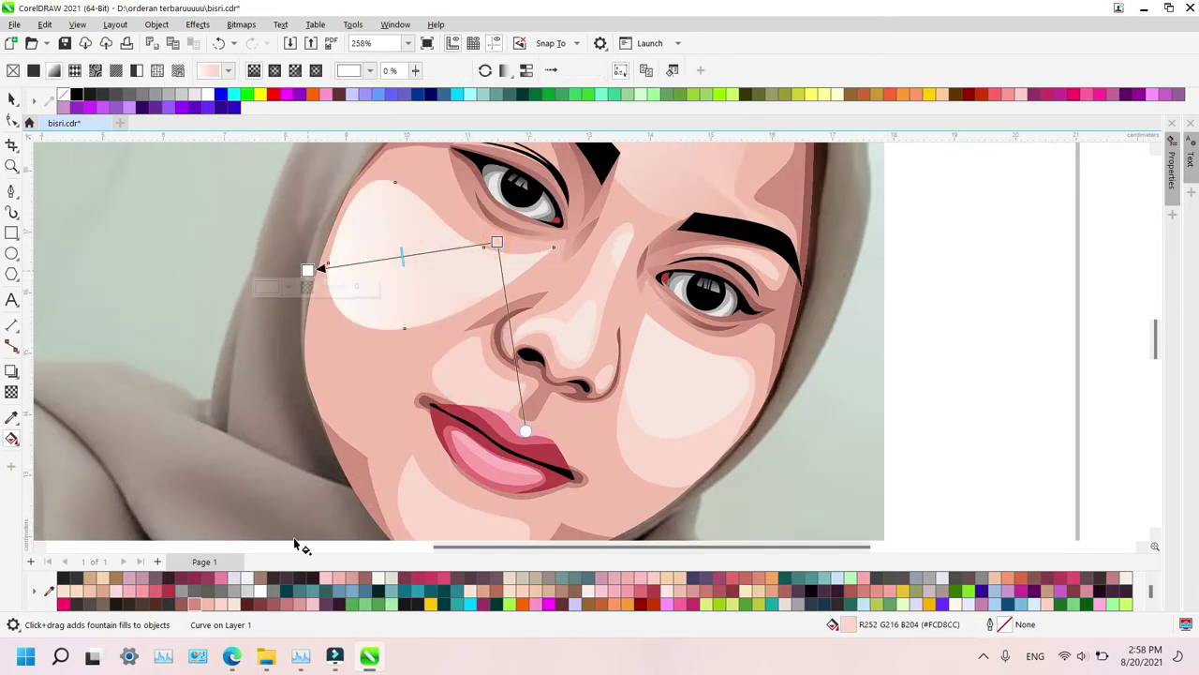
left_click(215, 605)
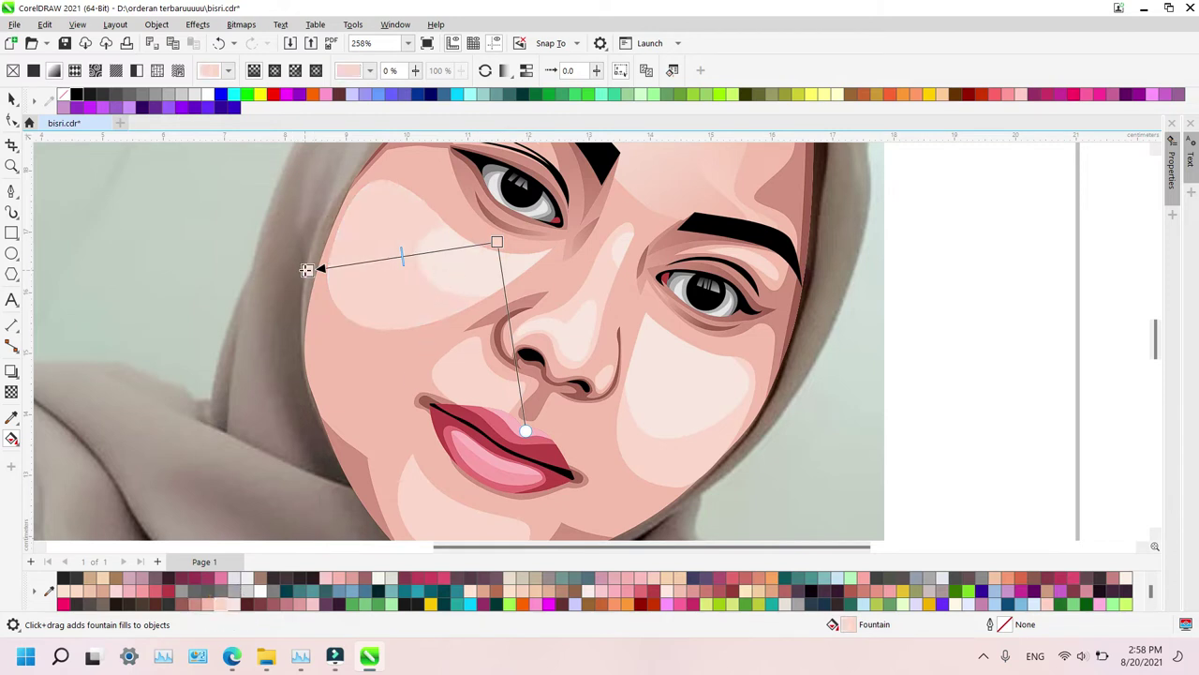
mouse_move(307, 270)
left_mouse_down()
mouse_move(362, 266)
mouse_move(290, 270)
left_mouse_up()
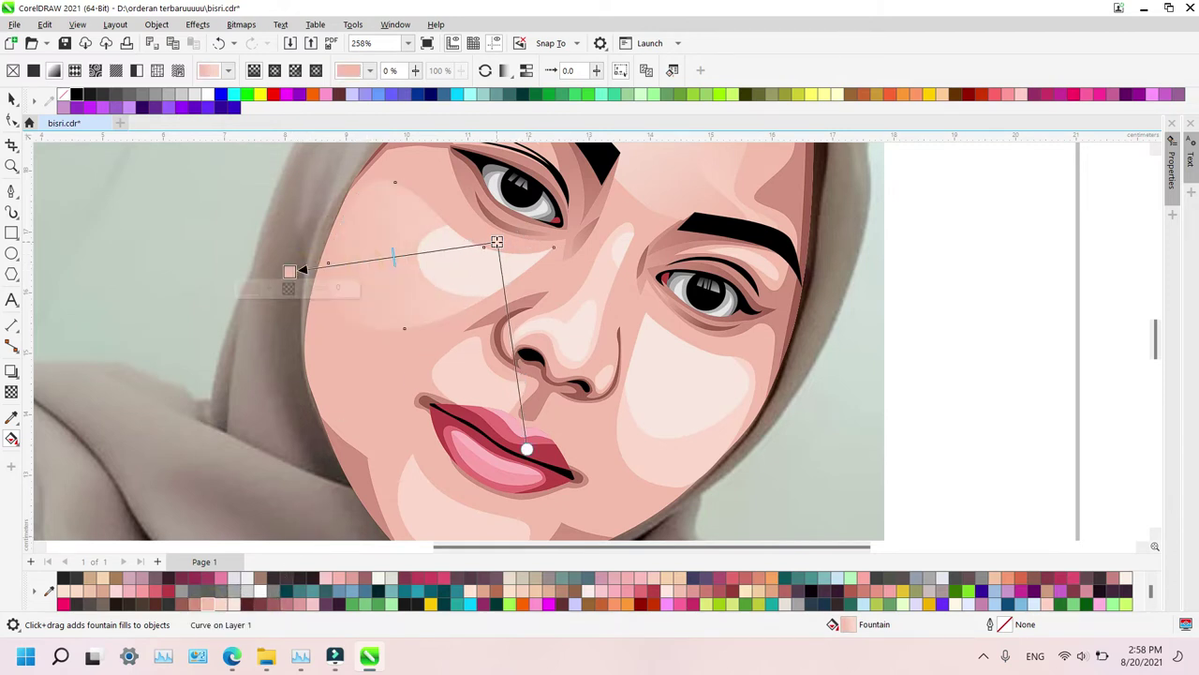
left_click_drag(497, 242, 392, 281)
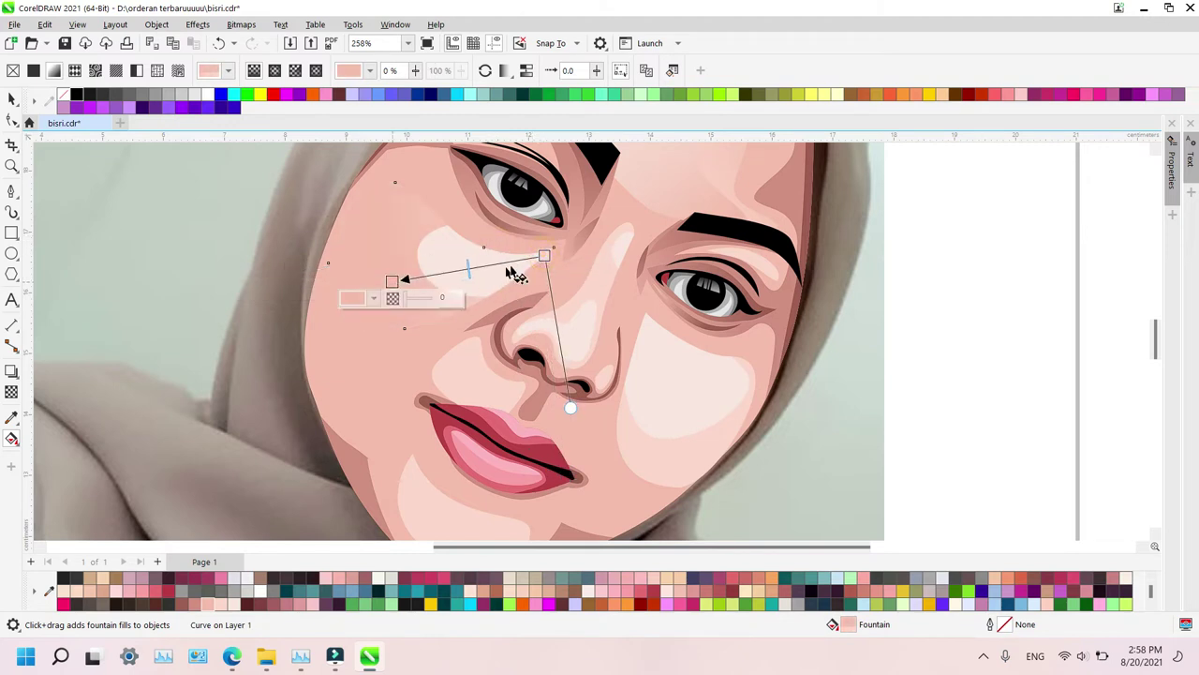
key("ctrl+z")
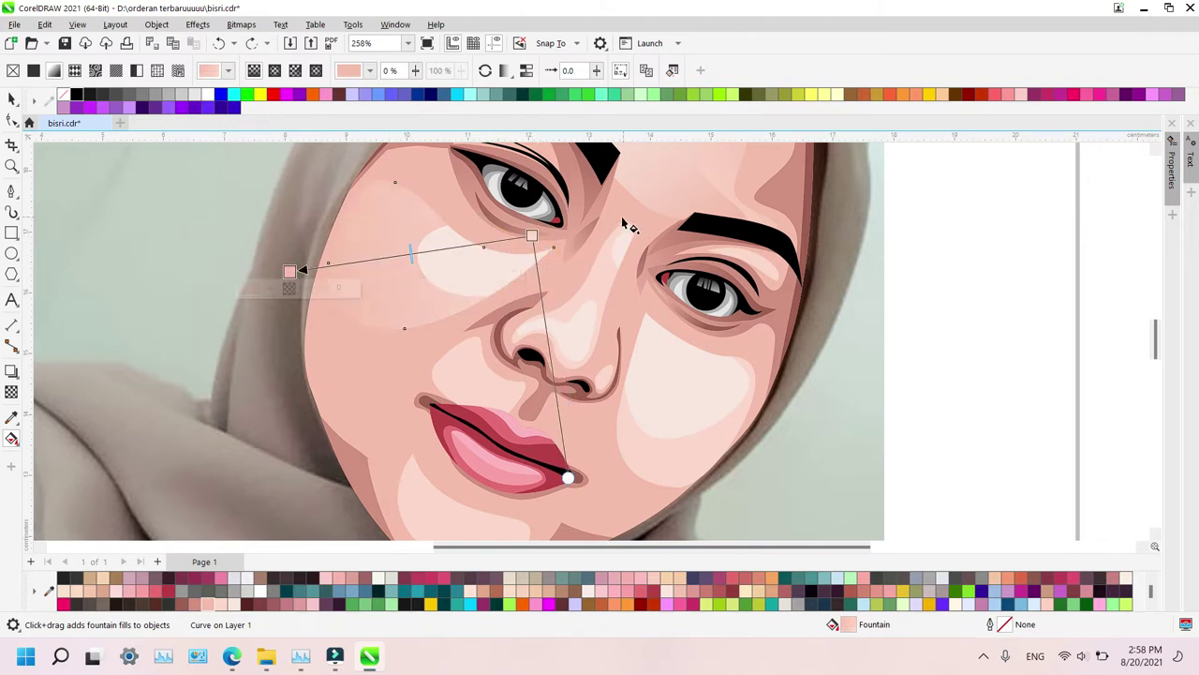
Fade the small inner highlight on the left-hand cheek from its light tone beside the nose to skin pink toward the outer cheek
left_click(481, 277)
left_click_drag(554, 244, 396, 279)
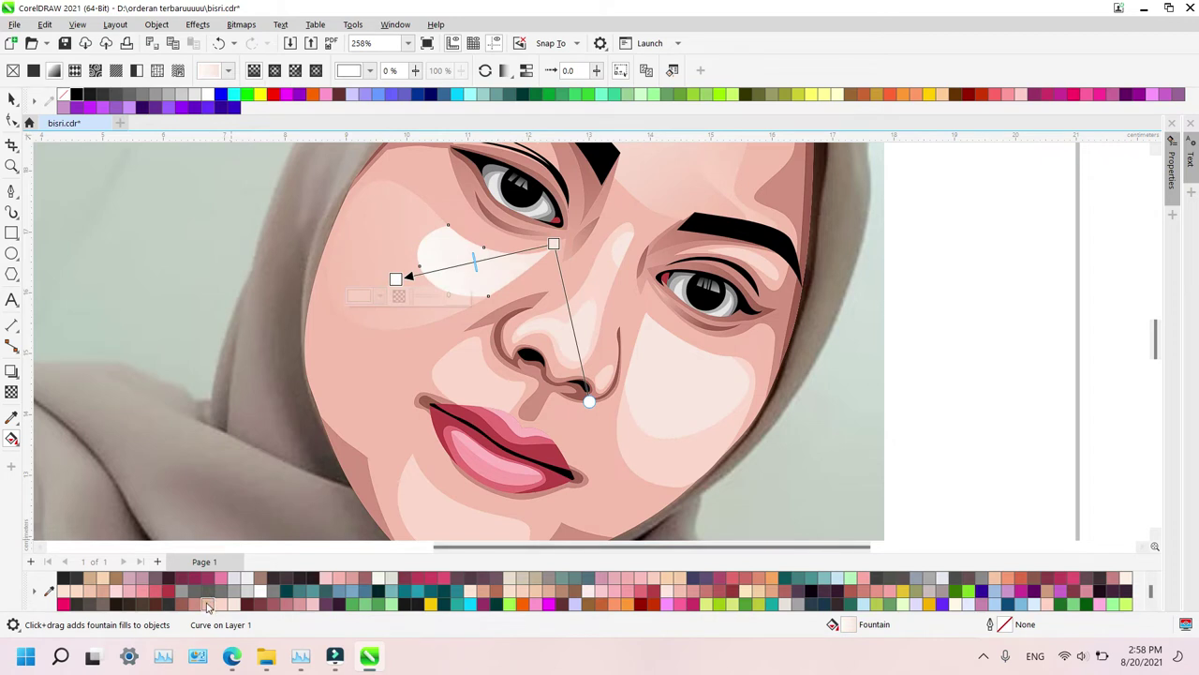
left_click_drag(208, 607, 316, 273)
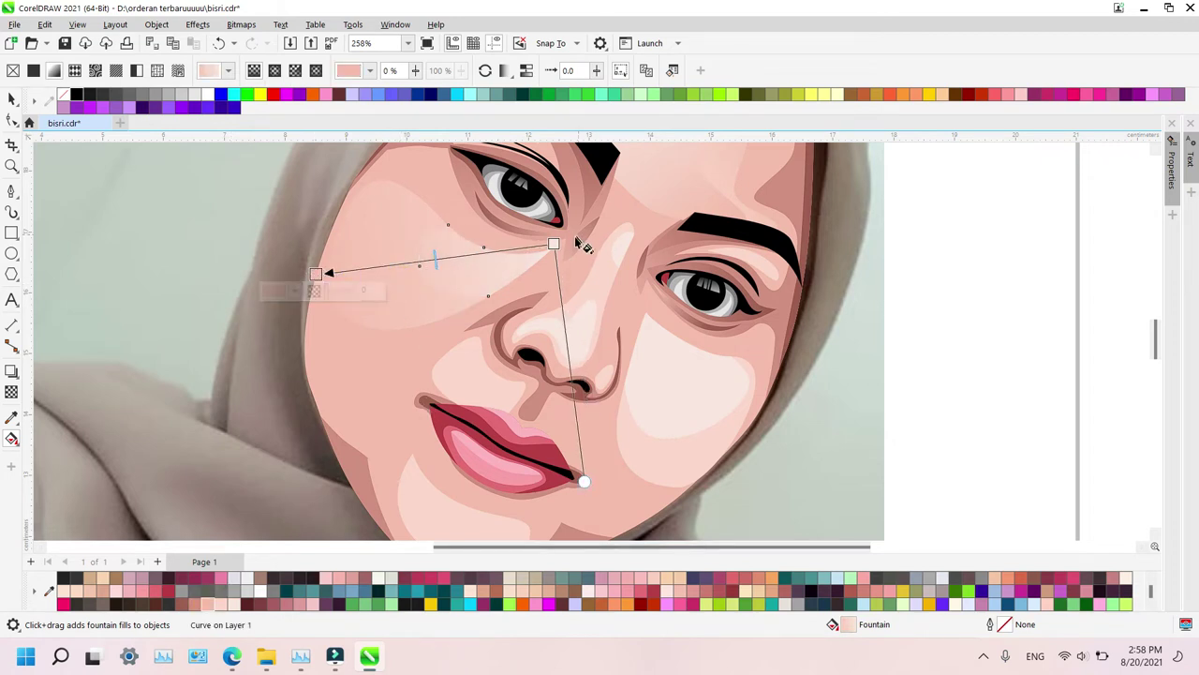
left_click_drag(555, 242, 520, 266)
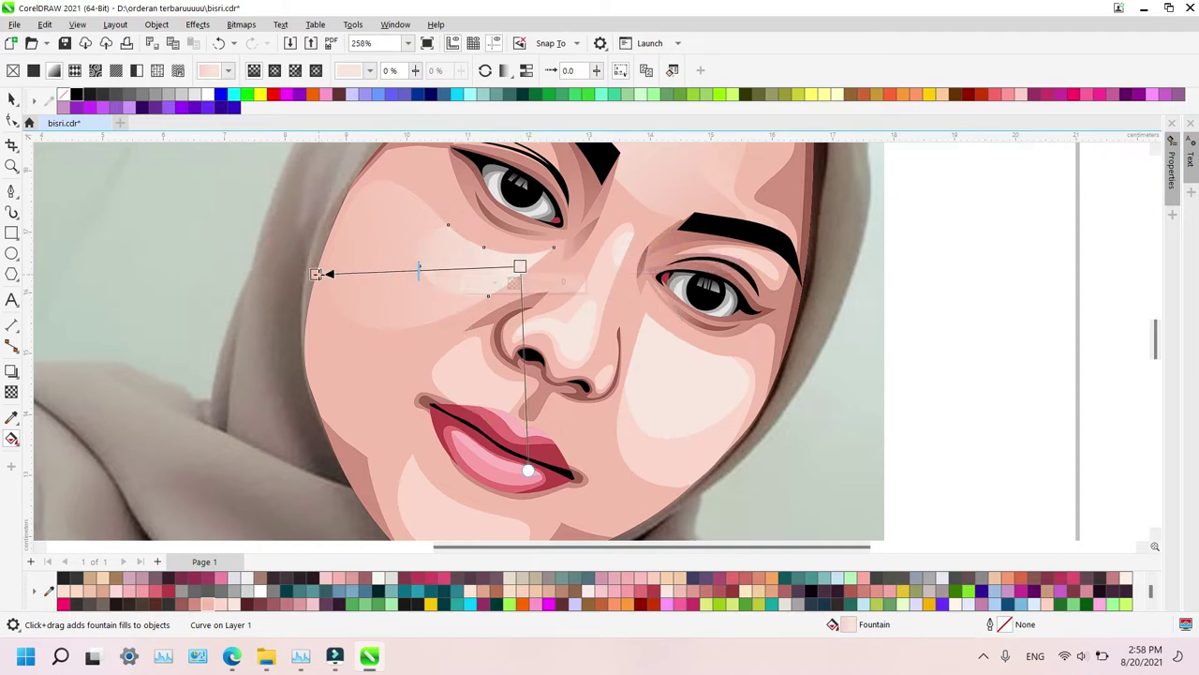
left_click_drag(315, 274, 349, 276)
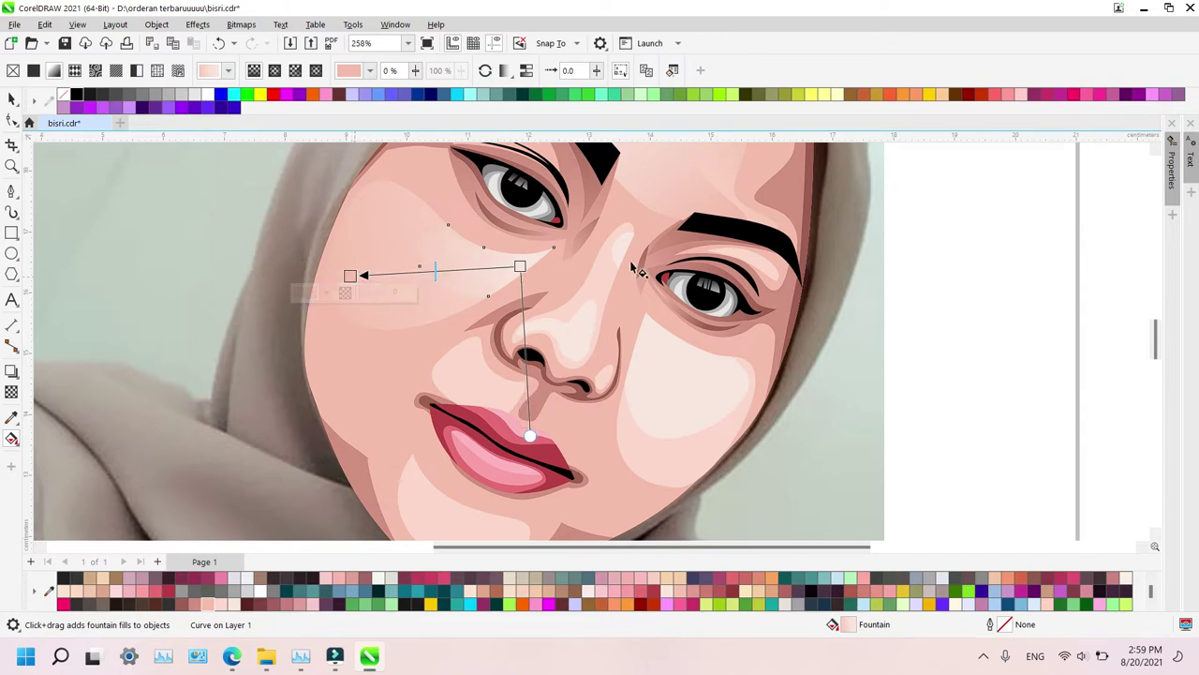
key("z")
right_click(631, 263)
scroll(633, 263, "down", 2)
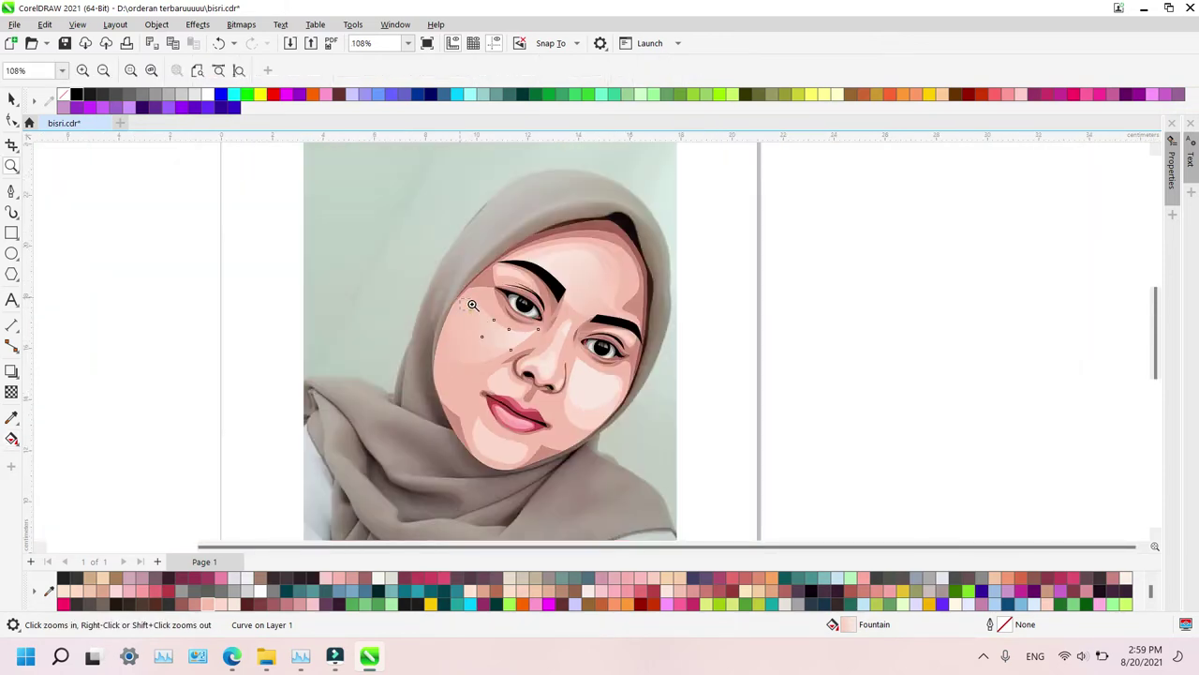
left_click_drag(473, 305, 682, 409)
right_click(683, 410)
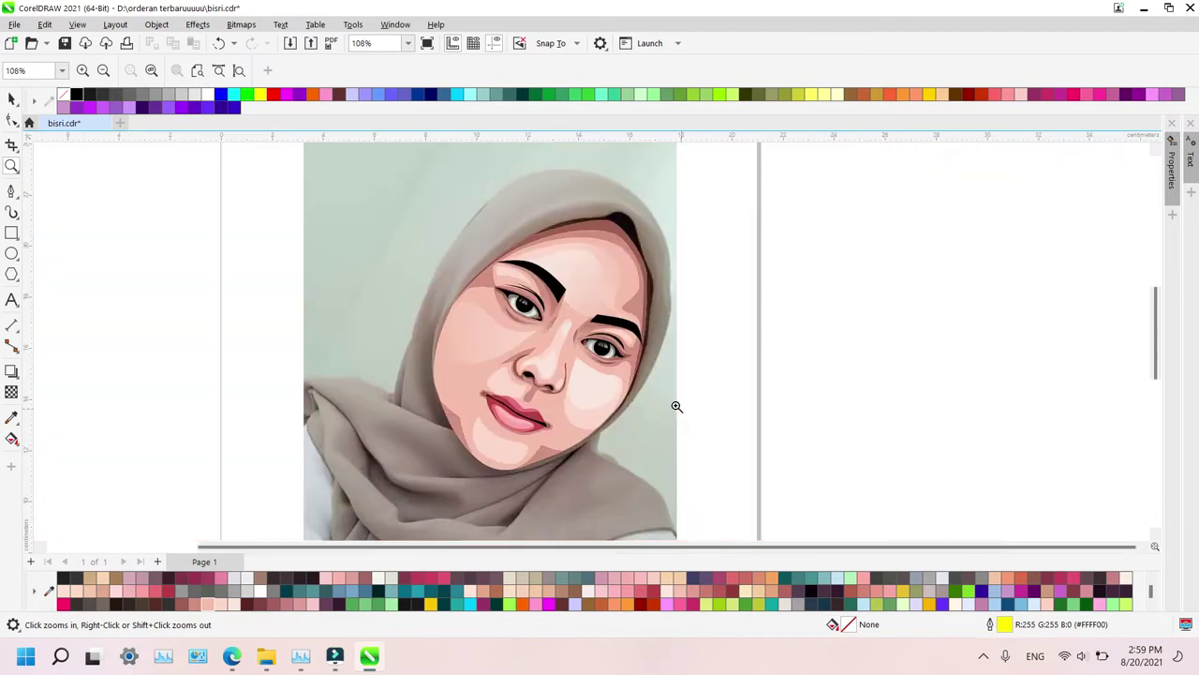
Shorten the fountain fill on the small inner highlight of the left-hand cheek so it fades out near the highlight's outer edge
left_click_drag(712, 465, 706, 462)
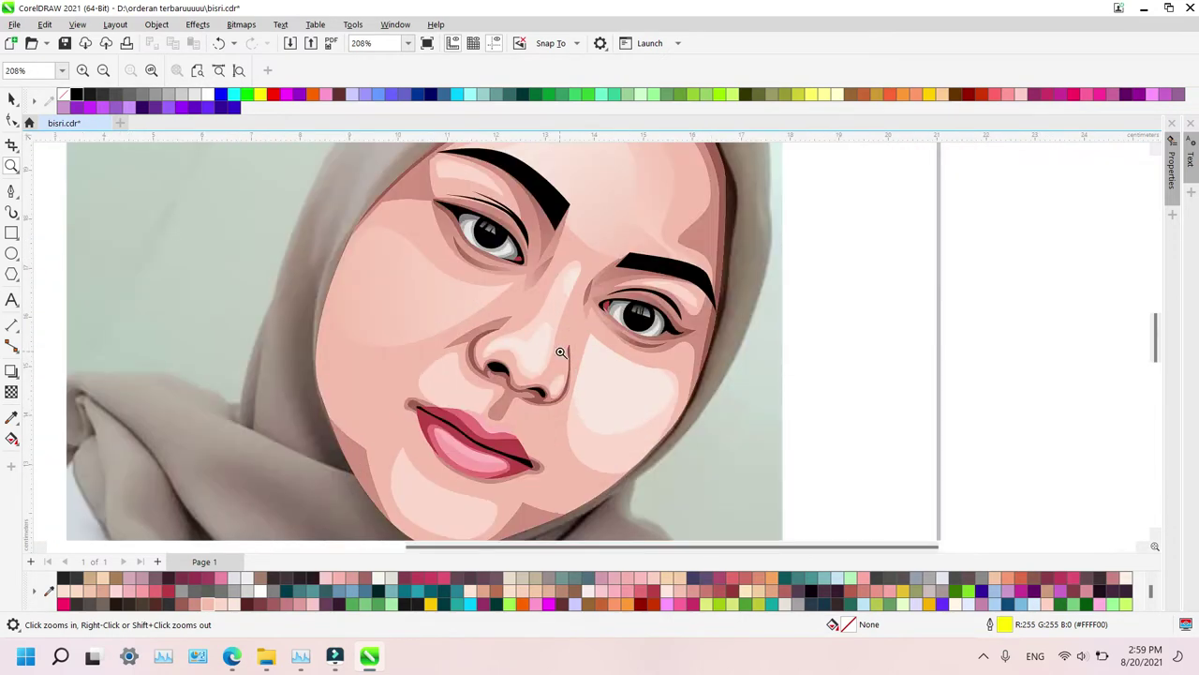
key("ctrl+z")
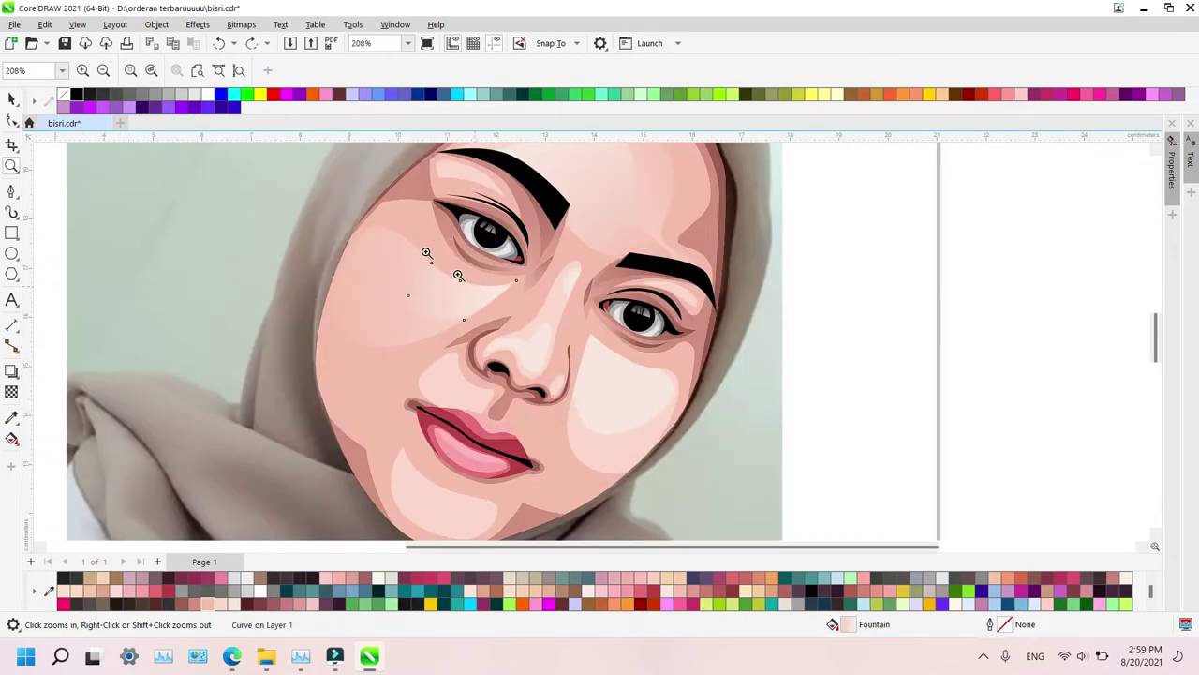
key("g")
mouse_move(355, 301)
left_mouse_down()
mouse_move(439, 294)
mouse_move(348, 295)
left_mouse_up()
left_click_drag(493, 294, 461, 292)
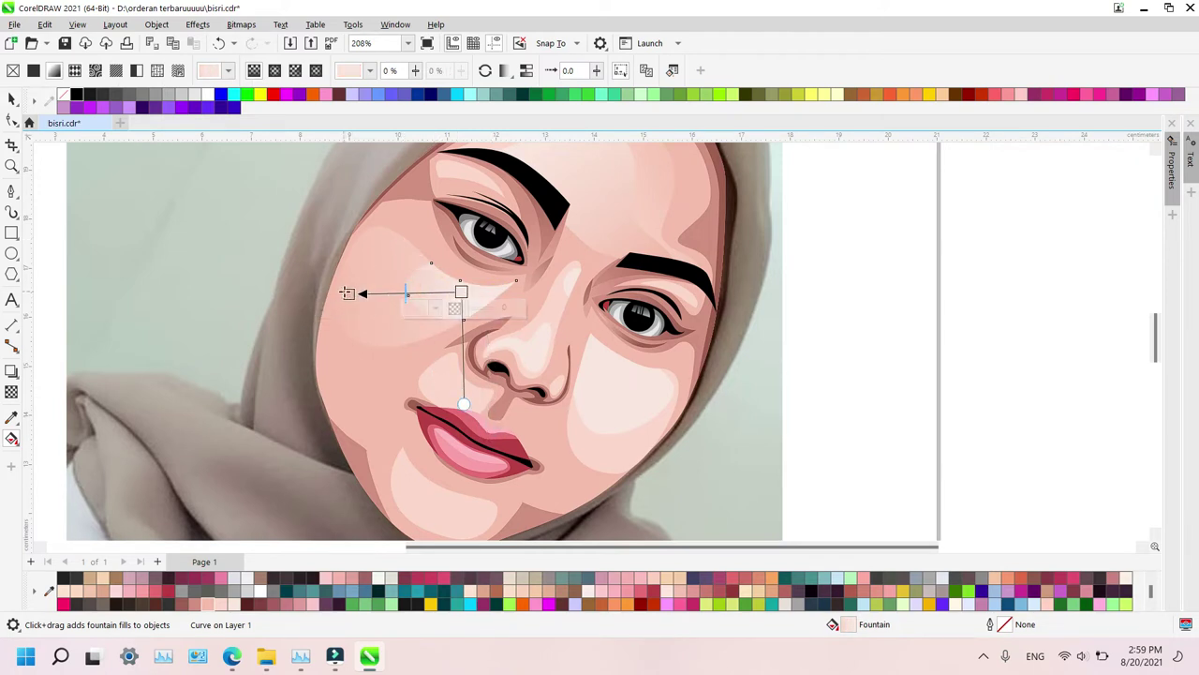
mouse_move(347, 294)
left_mouse_down()
mouse_move(362, 246)
mouse_move(402, 278)
left_mouse_up()
left_click_drag(541, 307, 545, 309)
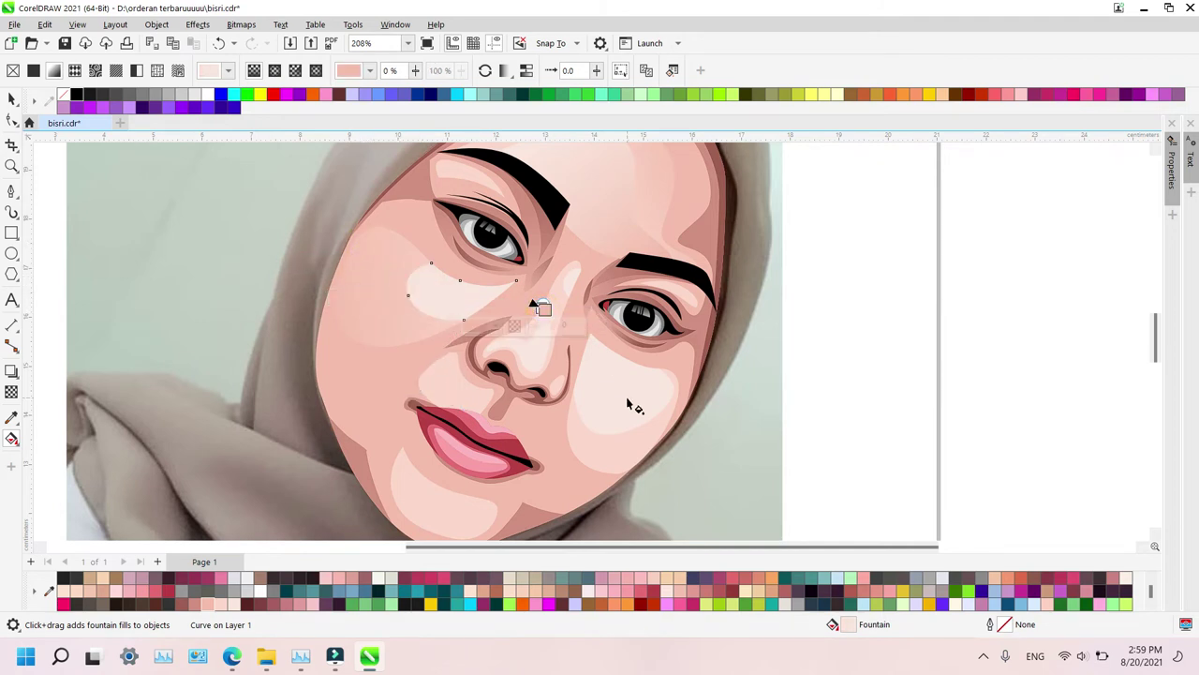
Fade the large outer highlight on the right-hand cheek from its light tone below the eye to skin pink toward the jaw
left_click(610, 375)
left_click(615, 442)
left_click_drag(611, 373, 641, 472)
left_click_drag(220, 606, 637, 466)
Give the inner highlight on the right-hand cheek a short linear fountain fill from its palest tone under the eye's inner corner to light pink mid-cheek
left_click(594, 404)
left_click_drag(591, 333, 634, 415)
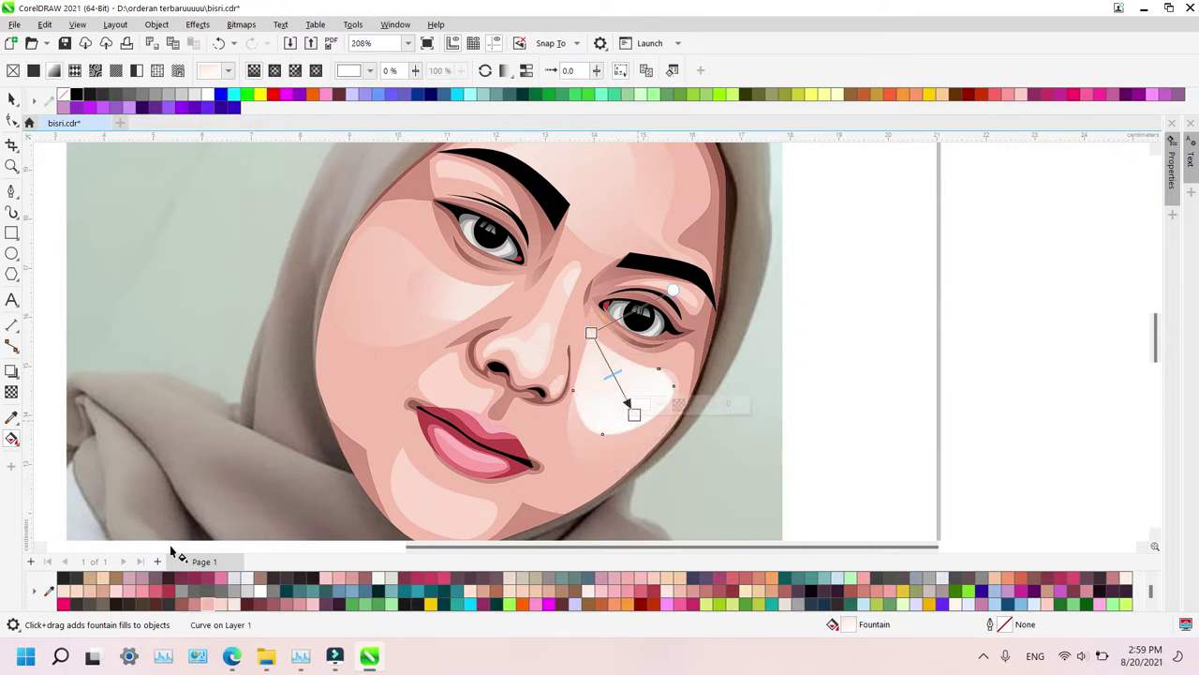
left_click(208, 607)
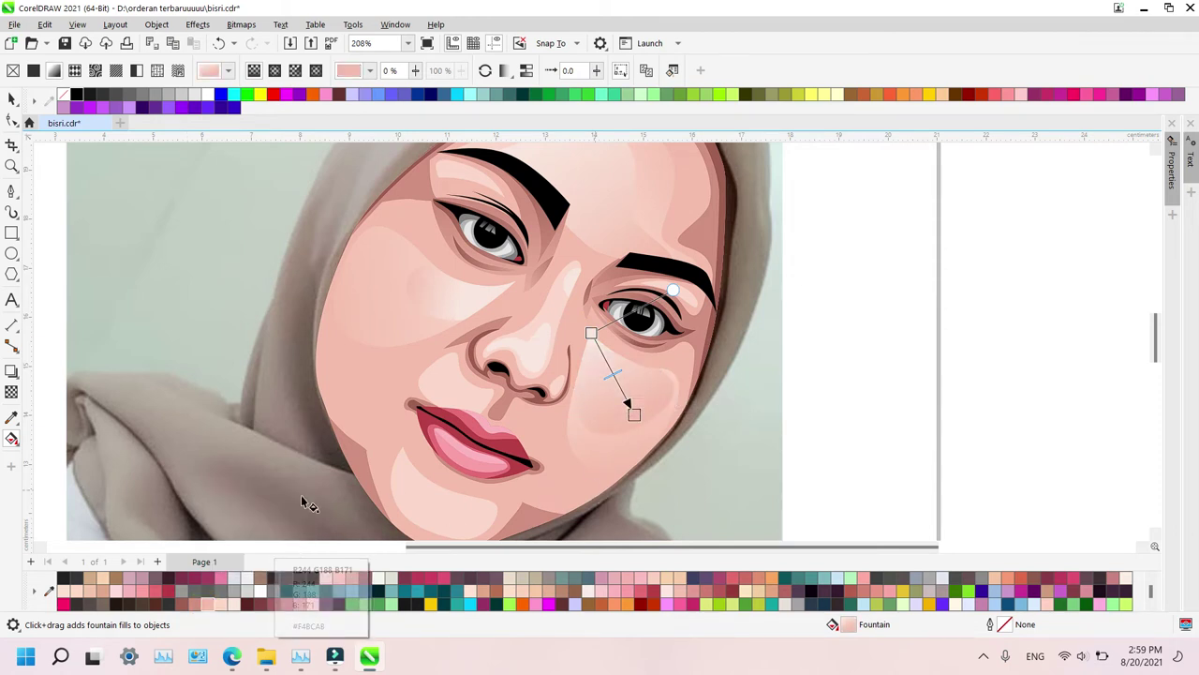
left_click(221, 606)
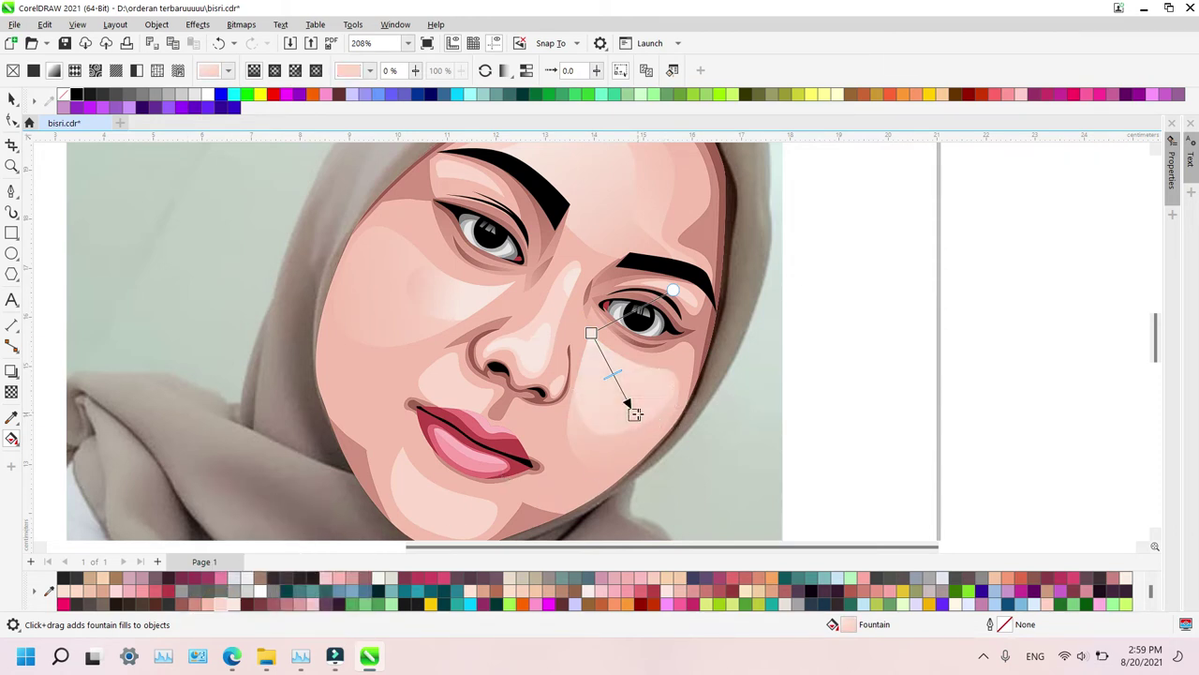
left_click_drag(633, 413, 612, 387)
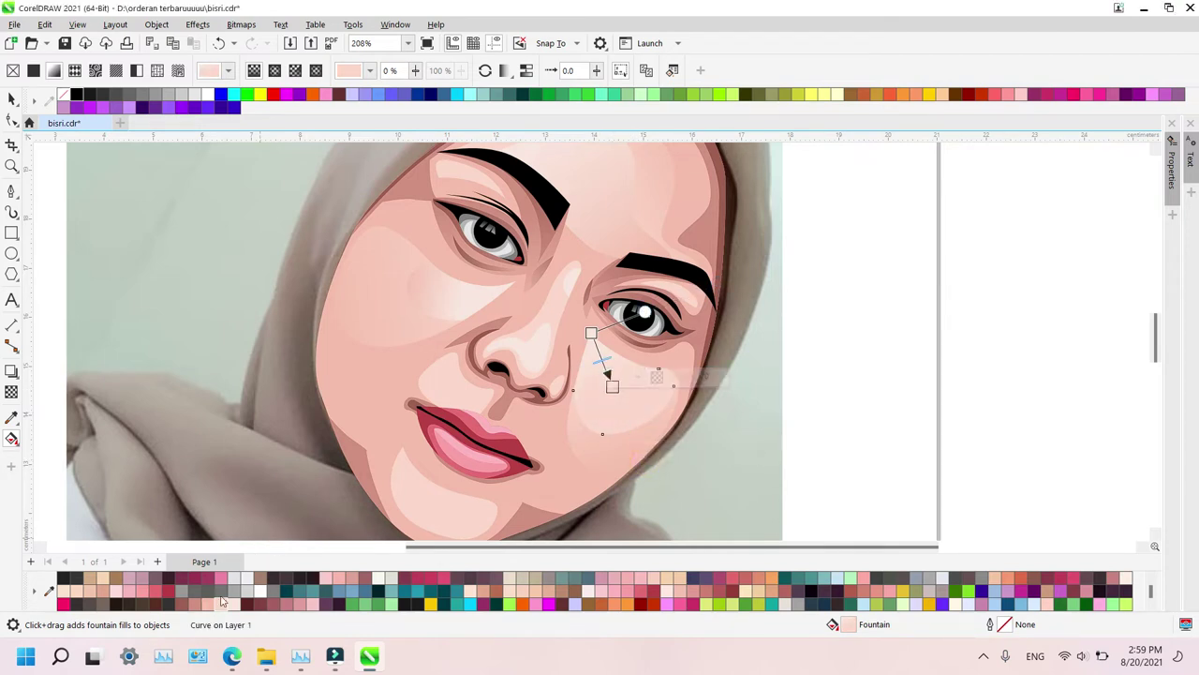
left_click(810, 421)
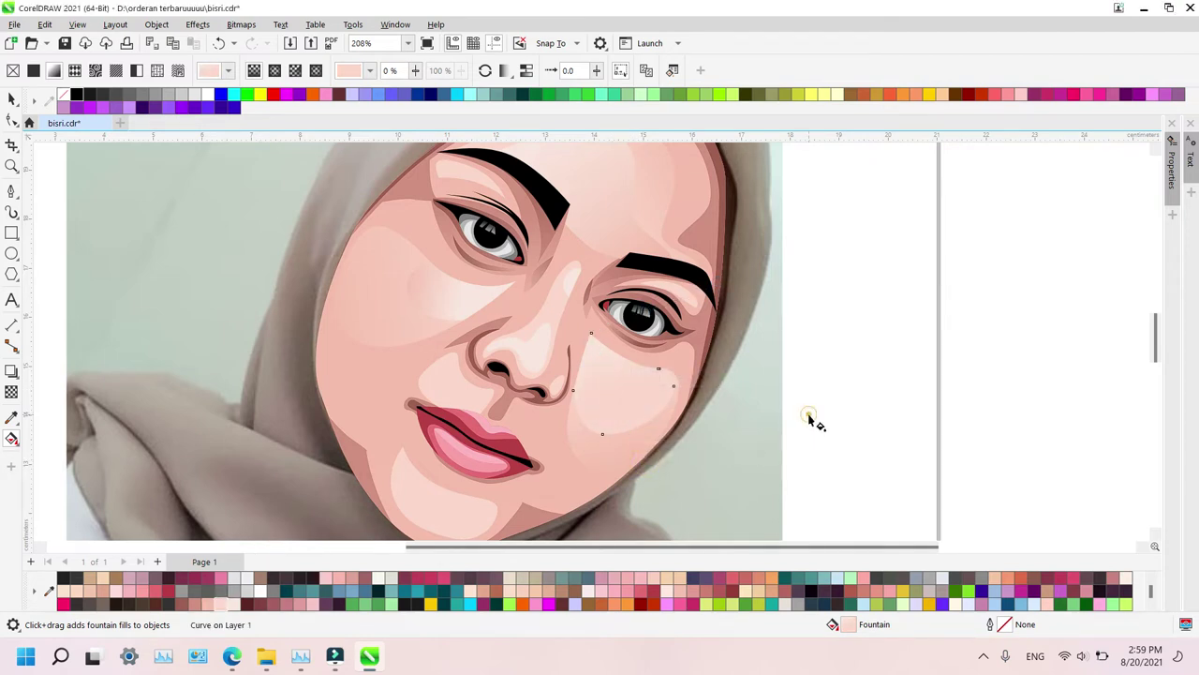
Recolour the outer end of the left-hand cheek's inner highlight gradient to light pink and stretch its start toward the nose bridge
left_click(435, 296)
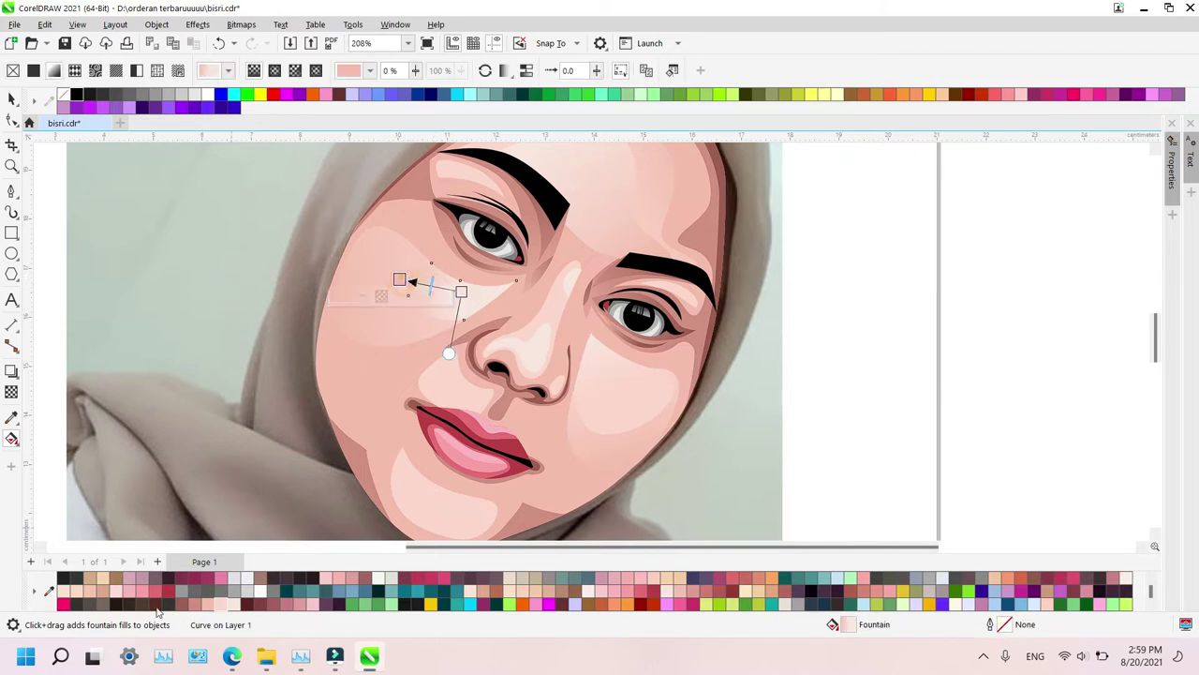
left_click(224, 605)
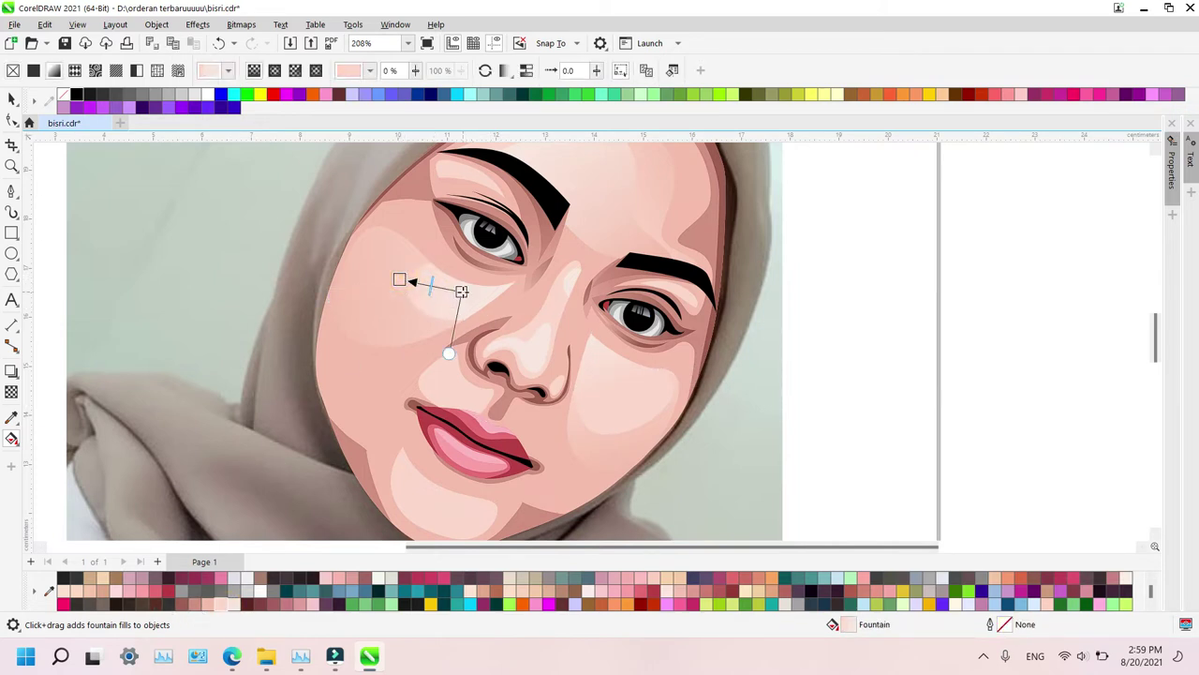
left_click_drag(461, 291, 536, 281)
left_click(400, 281)
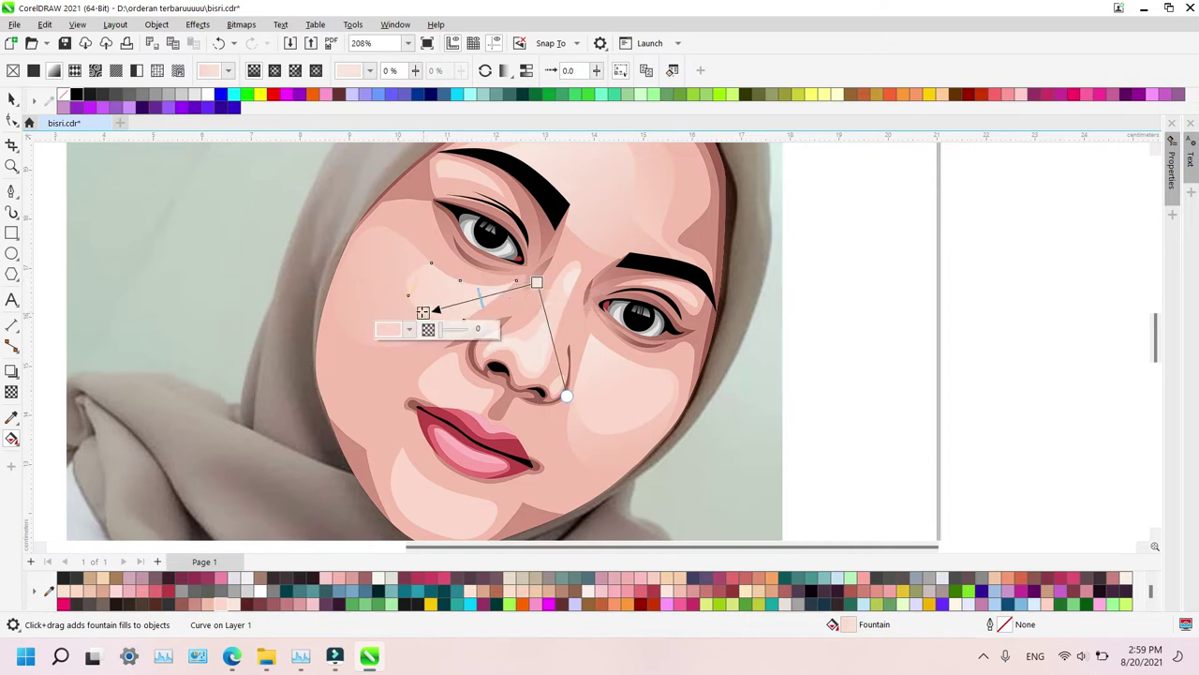
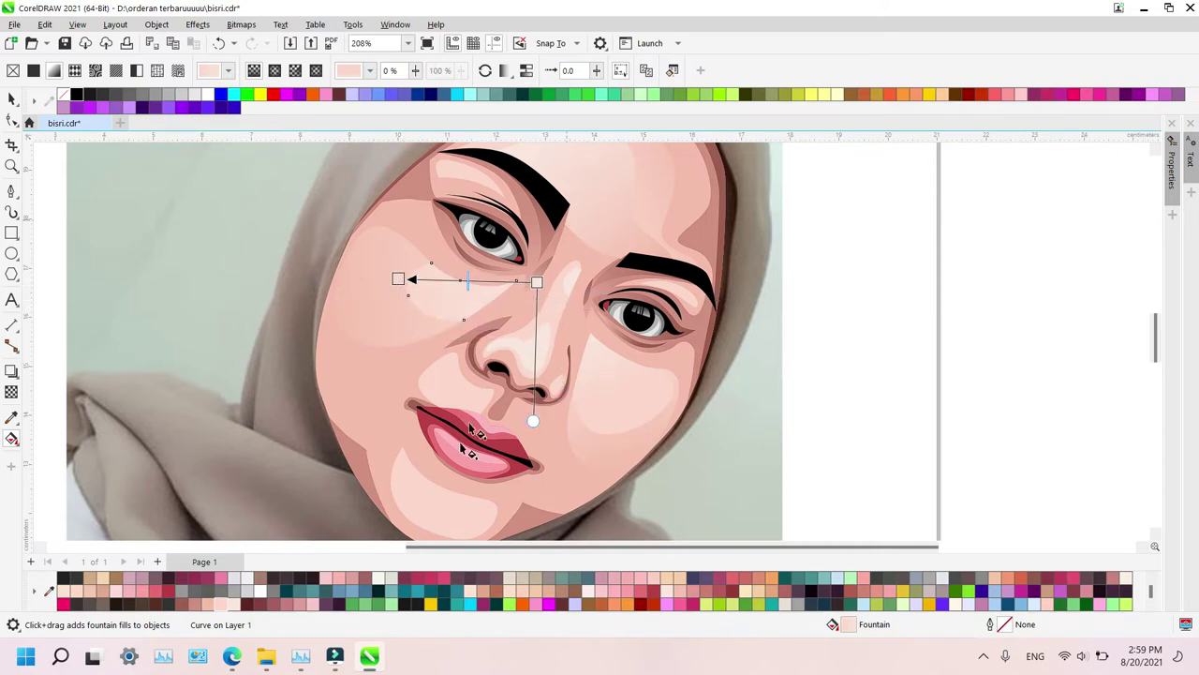
Fade the highlight above the left-hand side of the upper lip from light pink at the lip to skin pink beside the nostril
left_click(442, 388)
left_click_drag(447, 408, 468, 349)
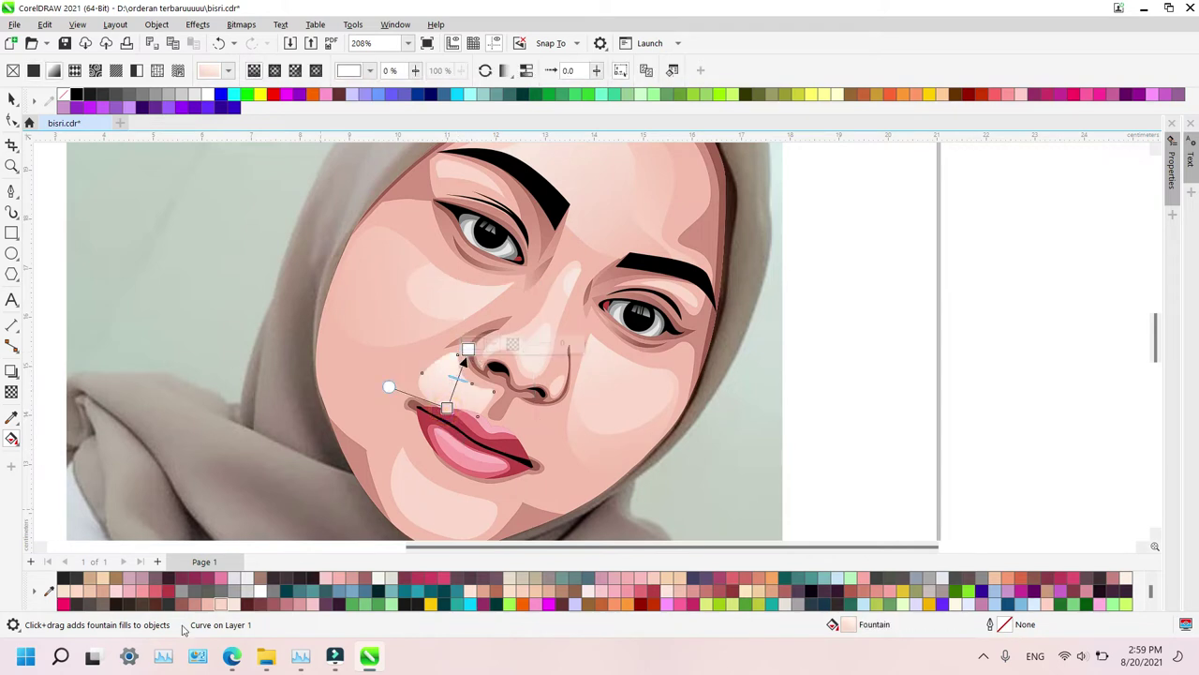
left_click(447, 411)
left_click(468, 349)
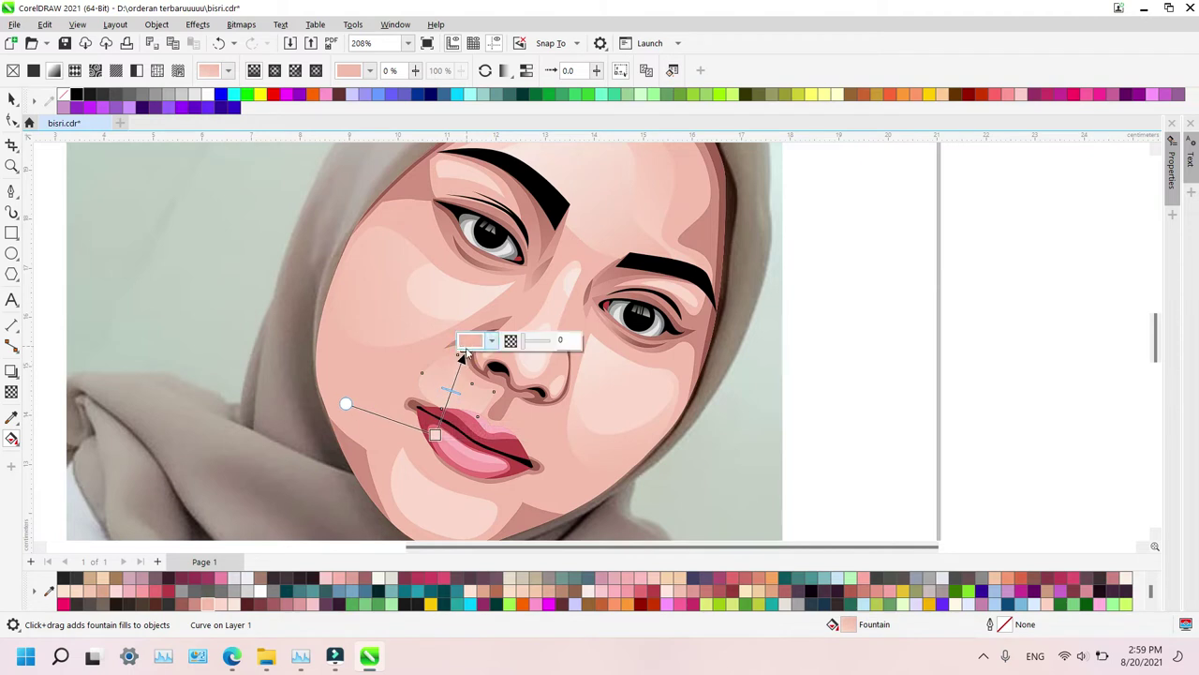
left_click(611, 433)
Apply a linear fountain fill to the large nose shadow, from R209 G143 B129 below the nostrils to skin pink up the nose bridge
key("z")
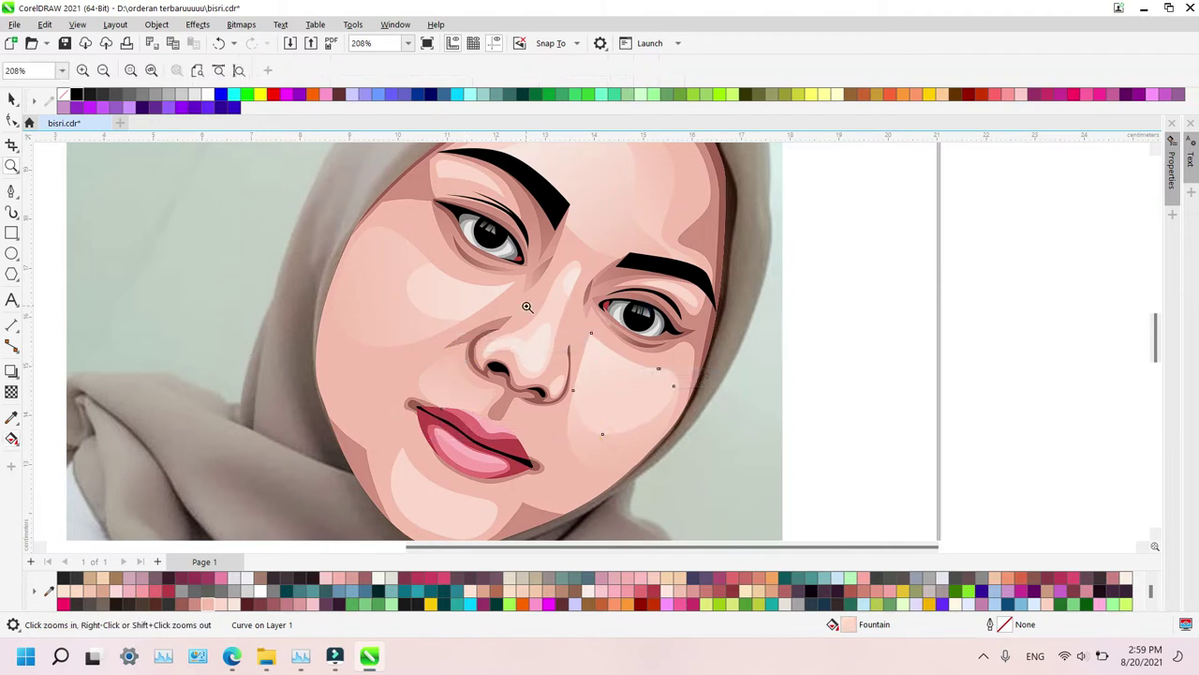
left_click_drag(449, 271, 600, 447)
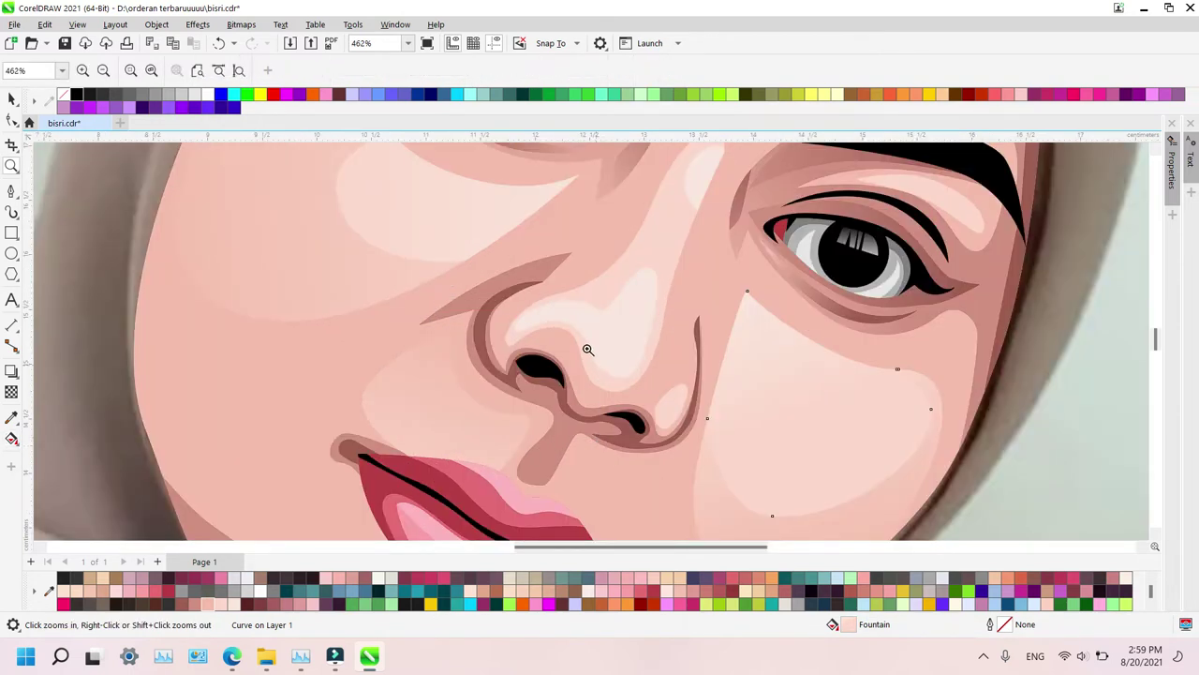
key("g")
left_click(544, 265)
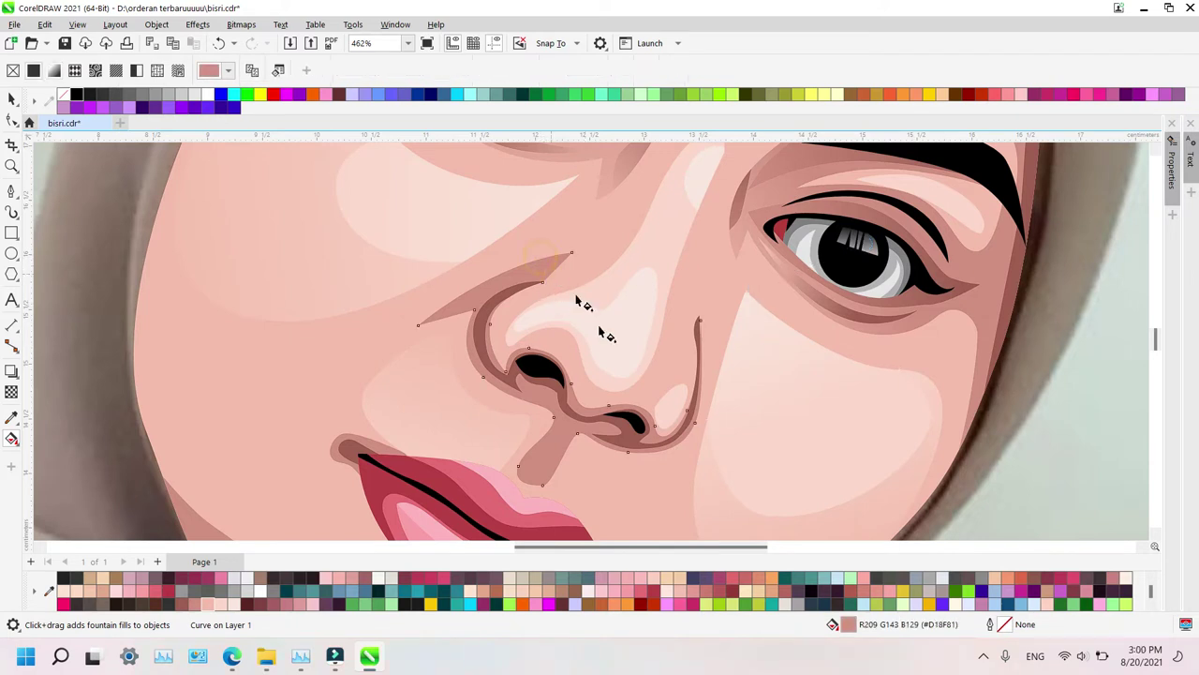
left_click_drag(577, 429, 688, 234)
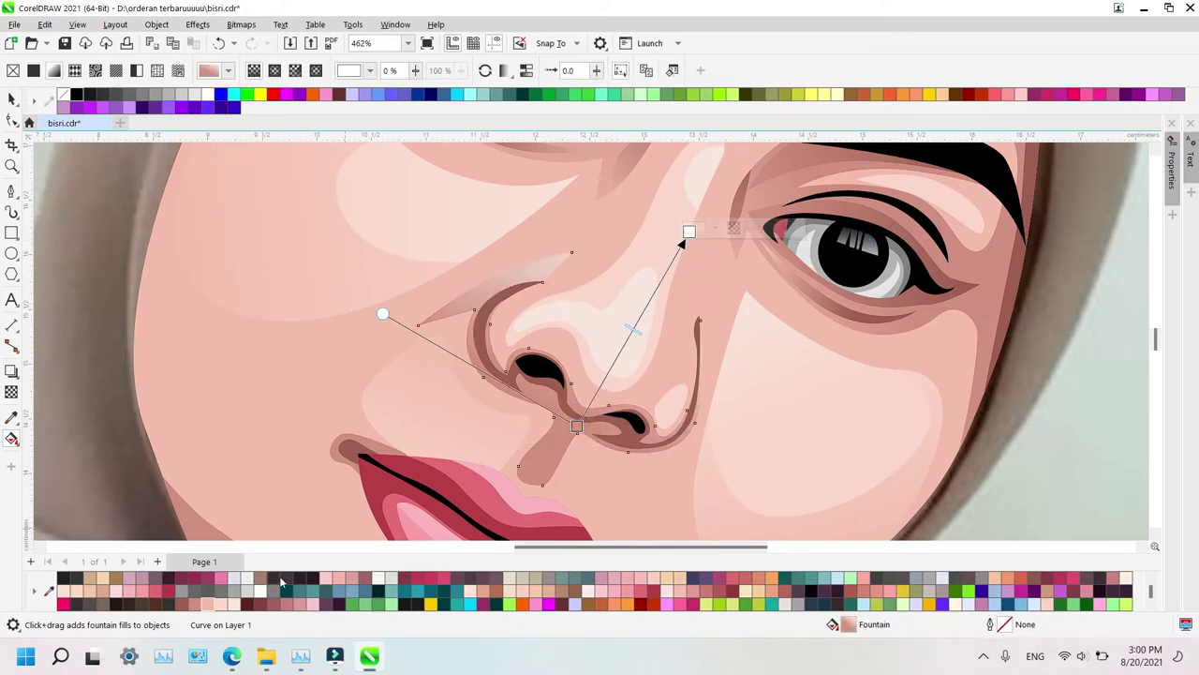
left_click_drag(206, 610, 690, 245)
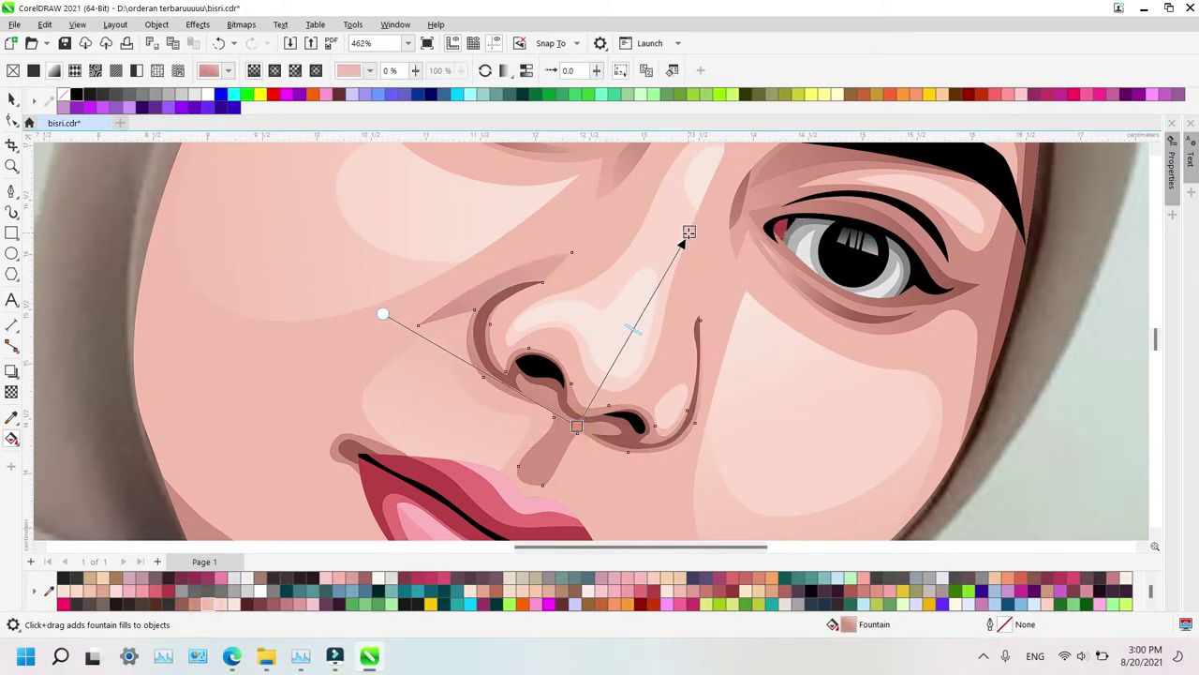
Apply a linear fountain fill to the dark crease around the left-hand nostril, from R157 G94 B83 to the medium skin shadow tone
left_click(495, 358)
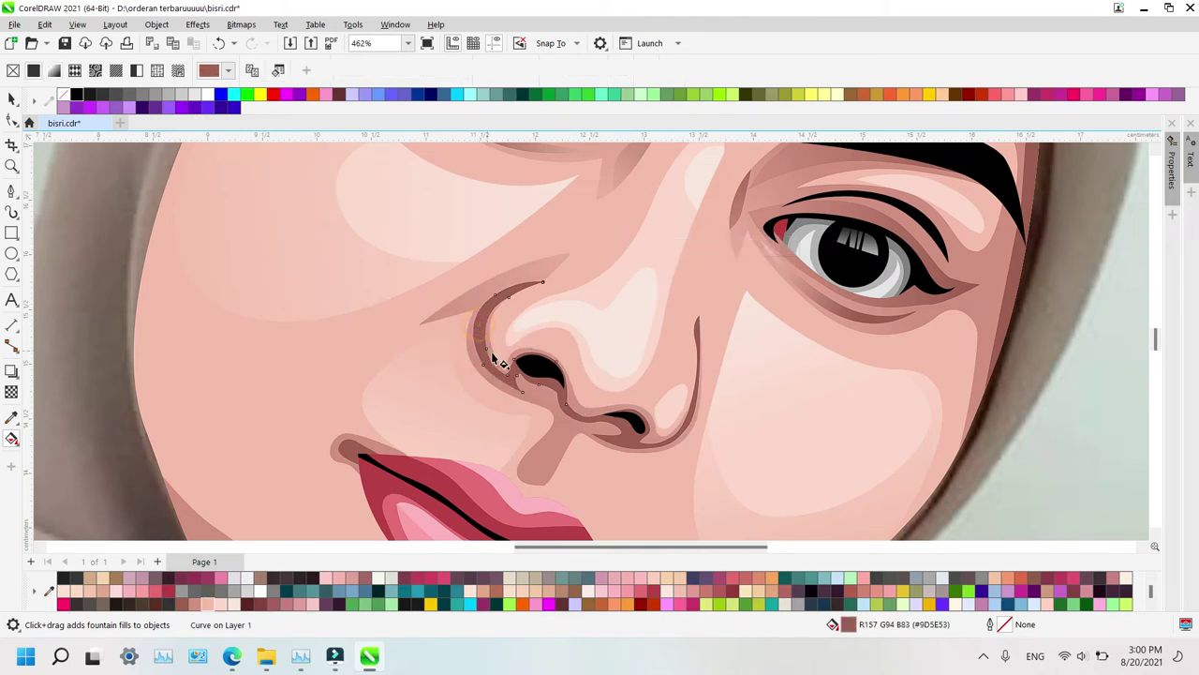
left_click_drag(524, 327, 503, 418)
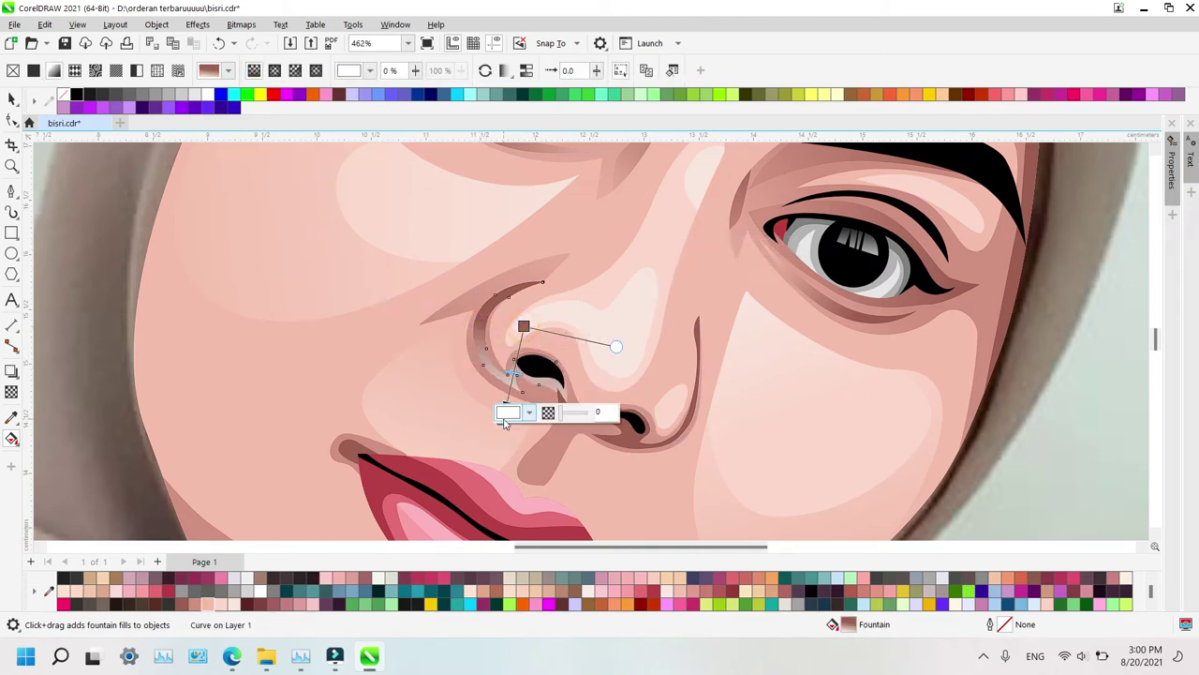
left_click_drag(218, 611, 513, 418)
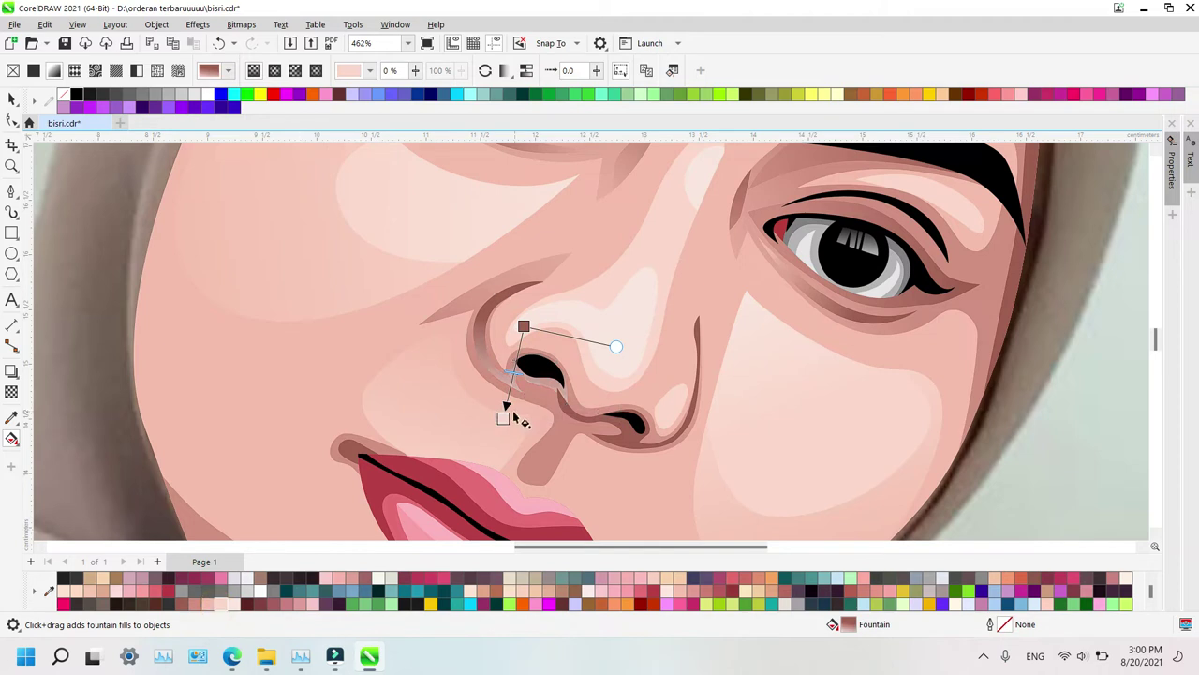
left_click_drag(195, 605, 504, 418)
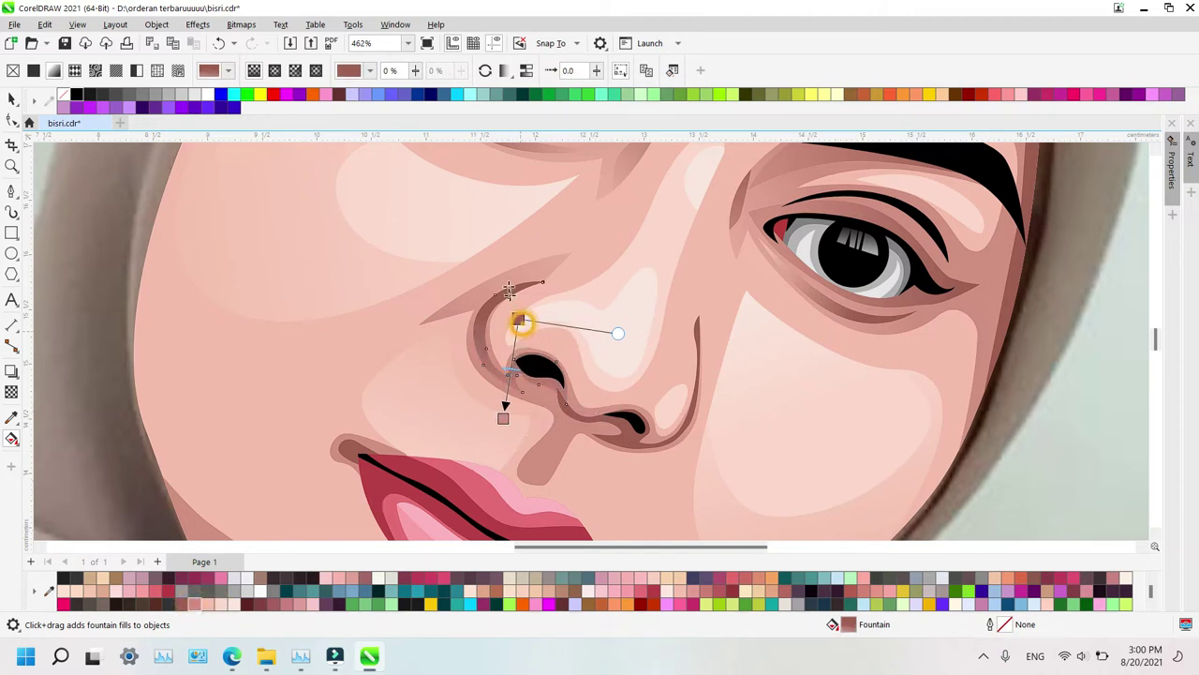
Reposition the left-hand nostril crease's gradient to start dark below the nose wing and fade up toward the wing's inner side
left_click(524, 326)
left_click_drag(524, 326, 442, 357)
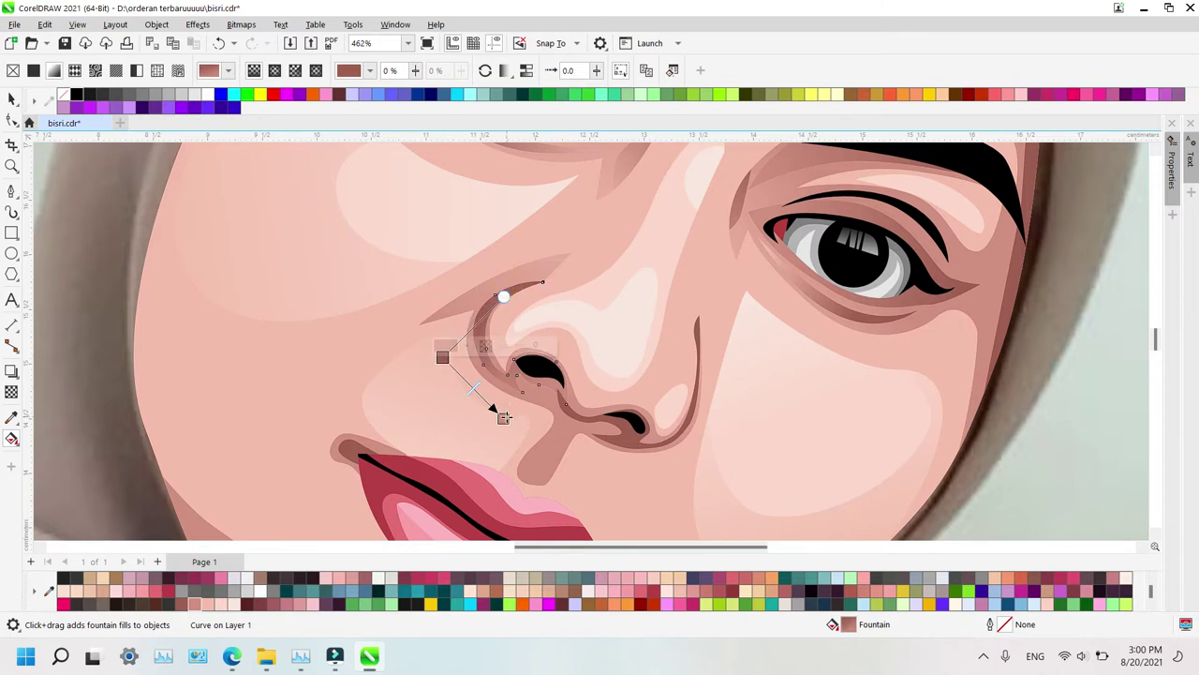
left_click_drag(504, 418, 580, 271)
left_click_drag(442, 357, 539, 385)
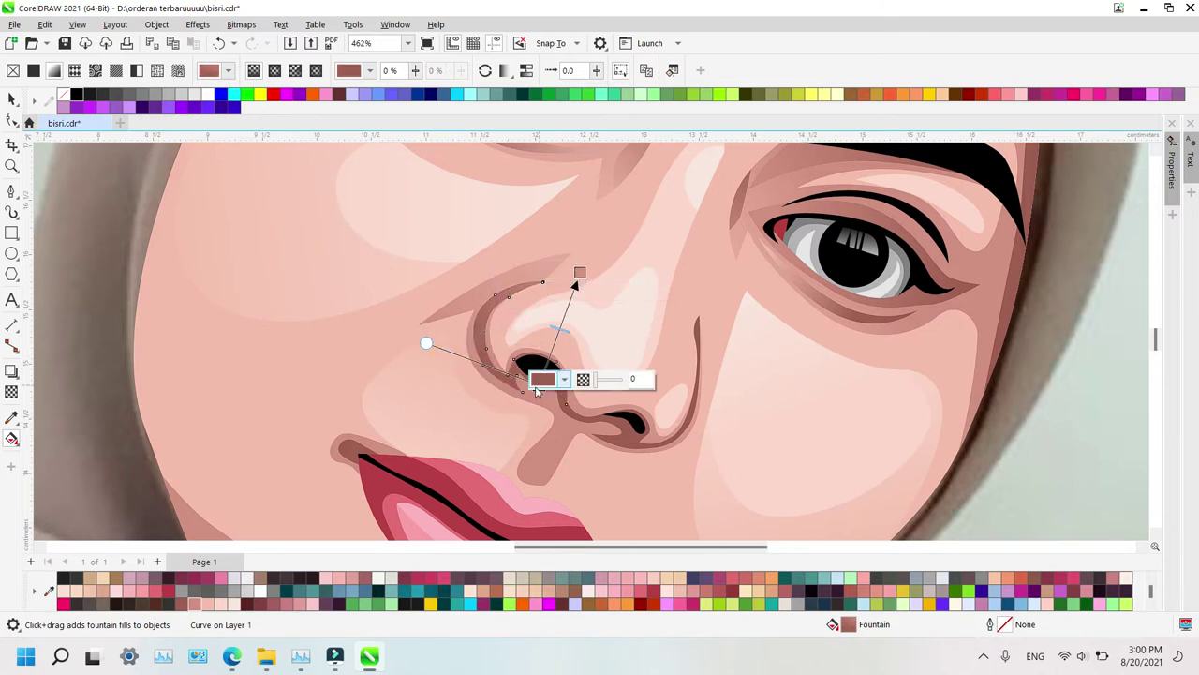
left_click_drag(580, 273, 580, 301)
left_click_drag(542, 382, 471, 377)
left_click_drag(580, 300, 516, 321)
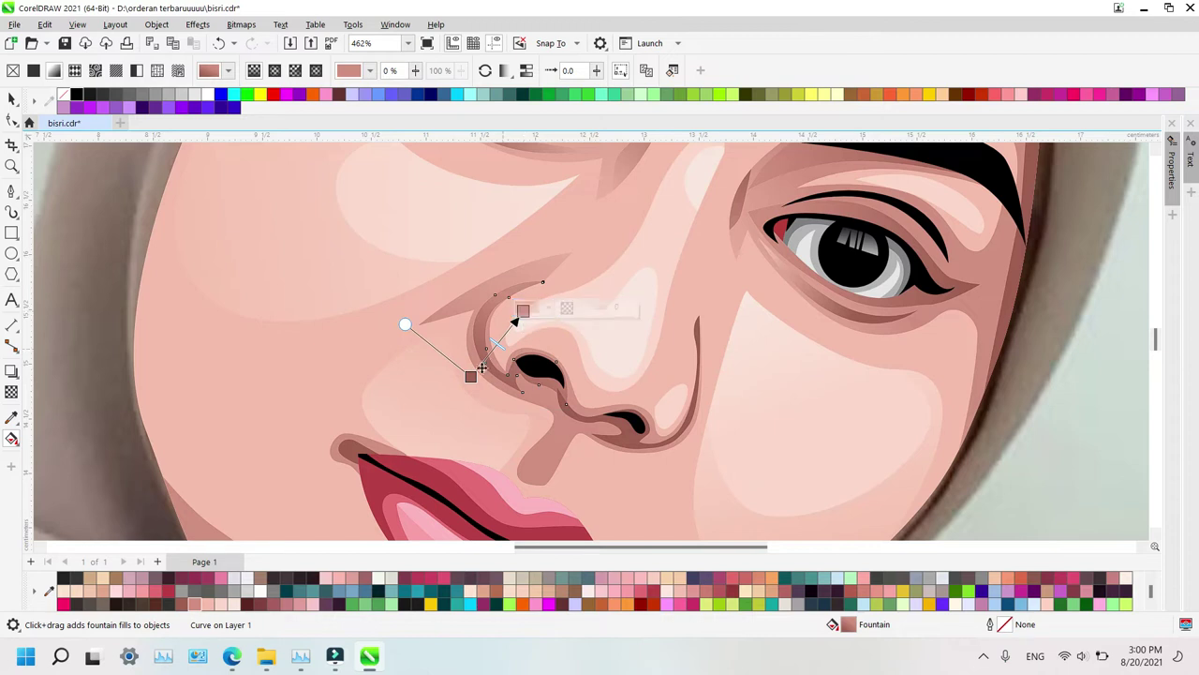
left_click_drag(470, 375, 468, 417)
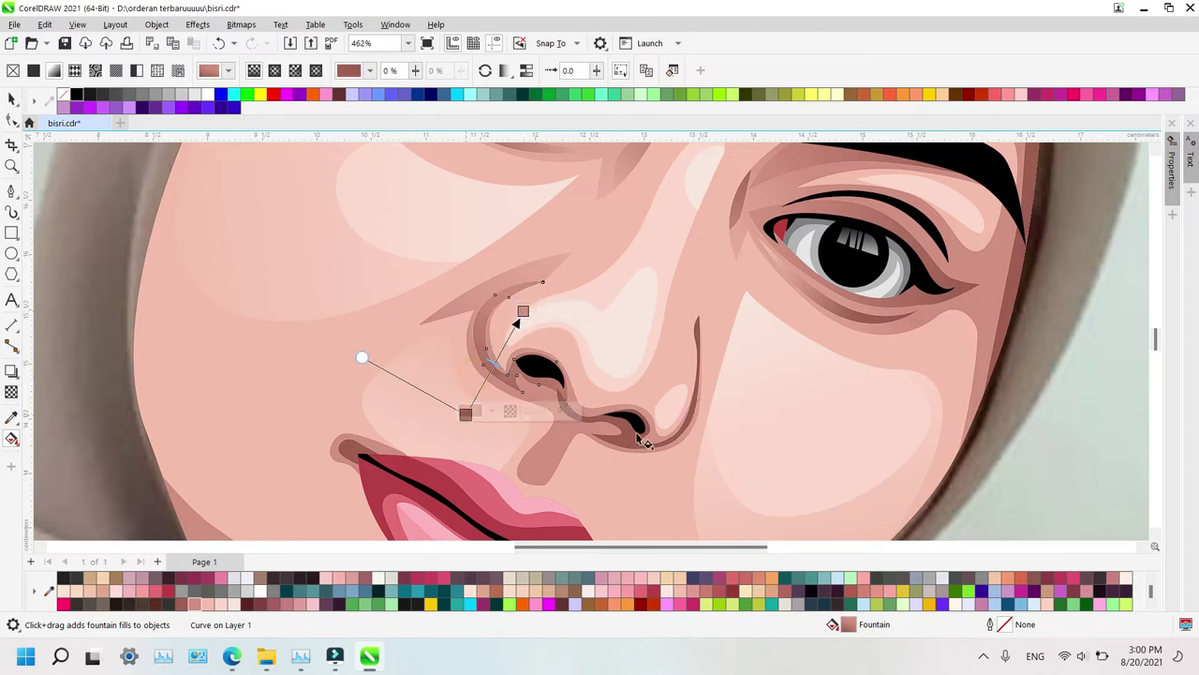
Fade the dark crease around the right-hand nostril from R157 G94 B83 under the nose to the medium skin shadow tone up its side
left_click(663, 460)
left_click_drag(656, 463, 662, 330)
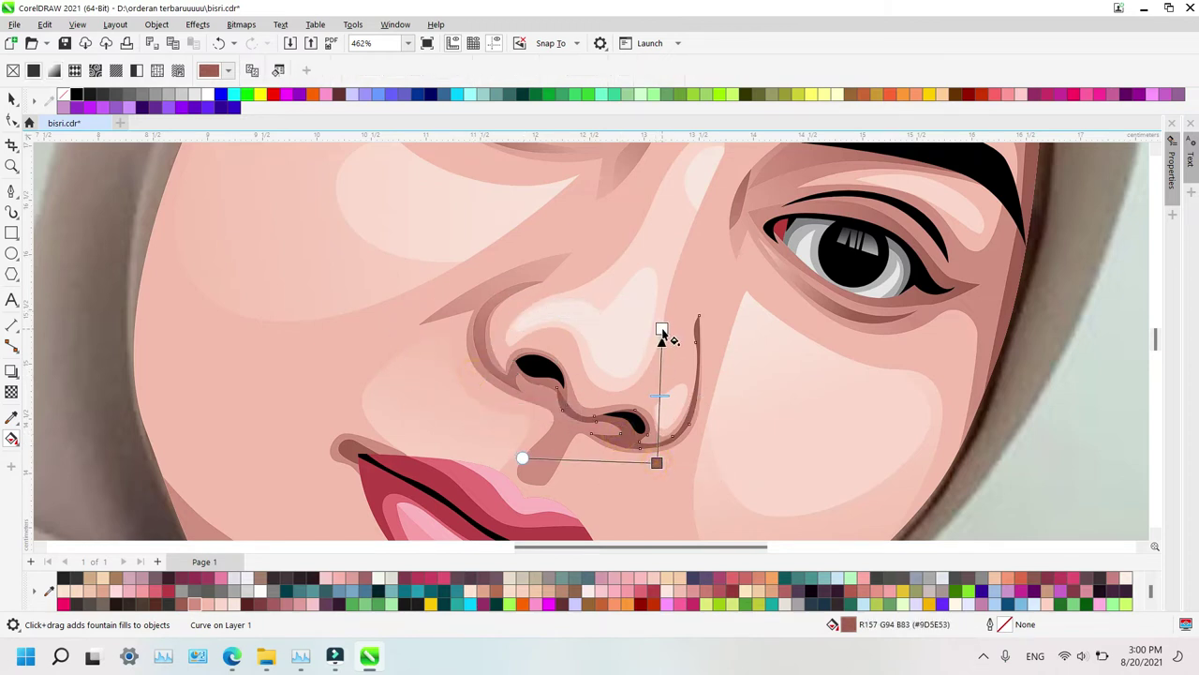
left_click_drag(195, 604, 668, 346)
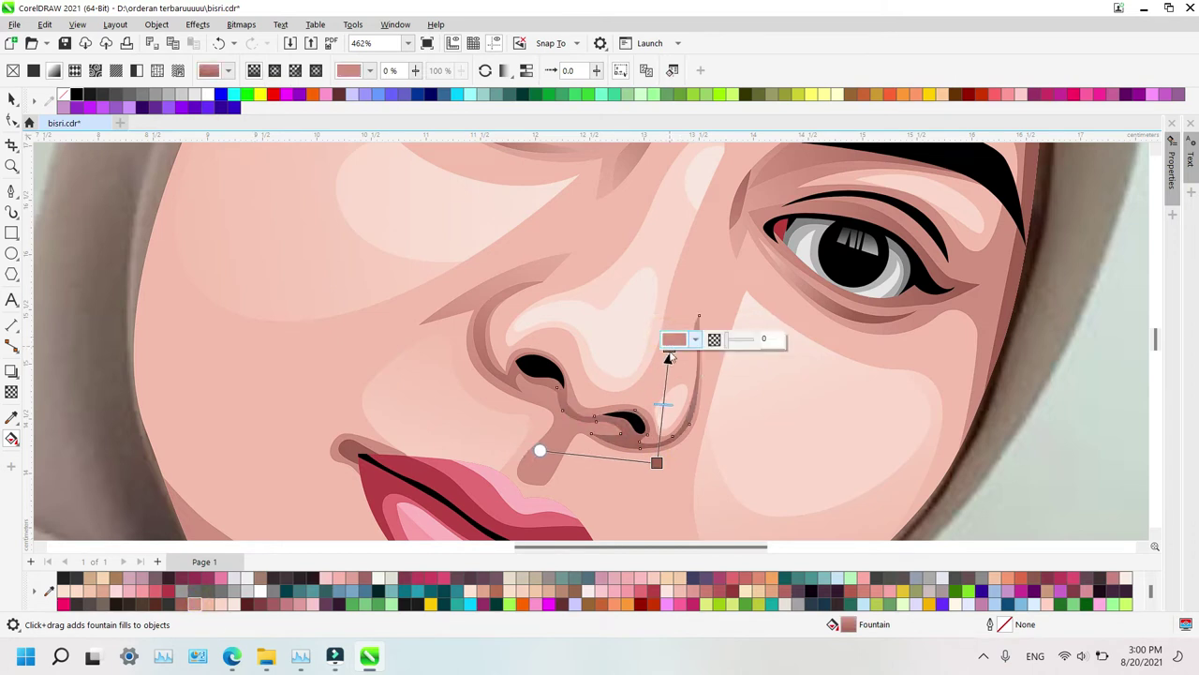
left_click_drag(655, 464, 627, 462)
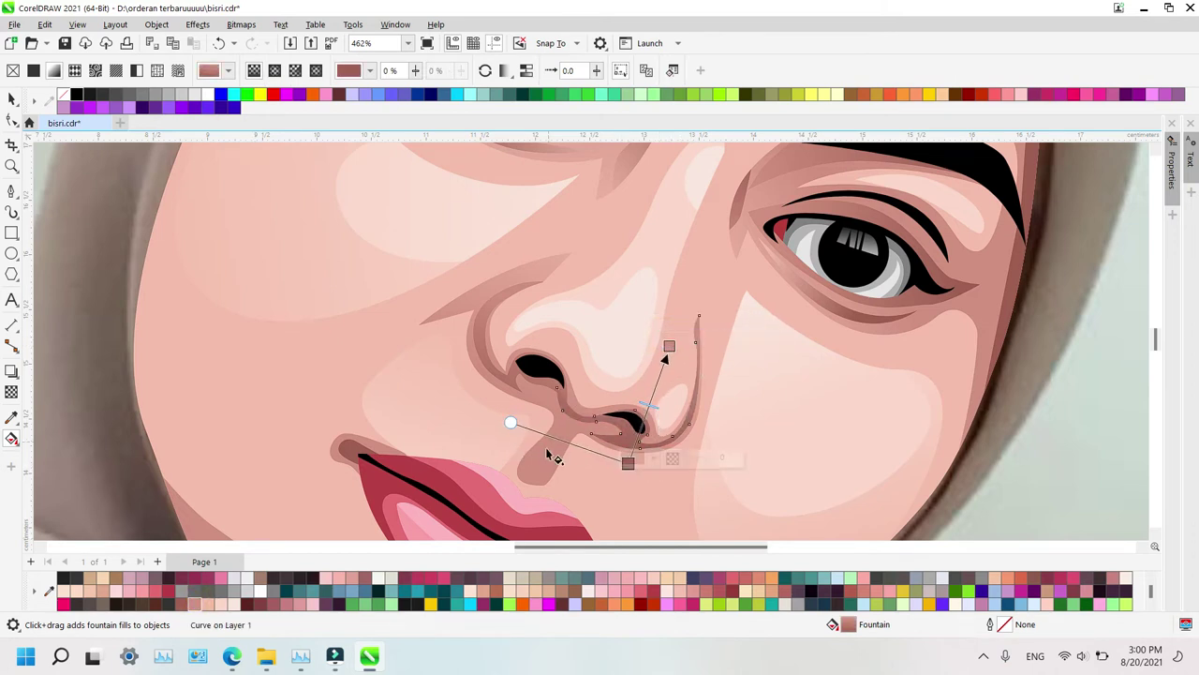
Extend the large nose shadow's gradient so it starts down at the lips and ends in skin pink high on the nose bridge
left_click(547, 453)
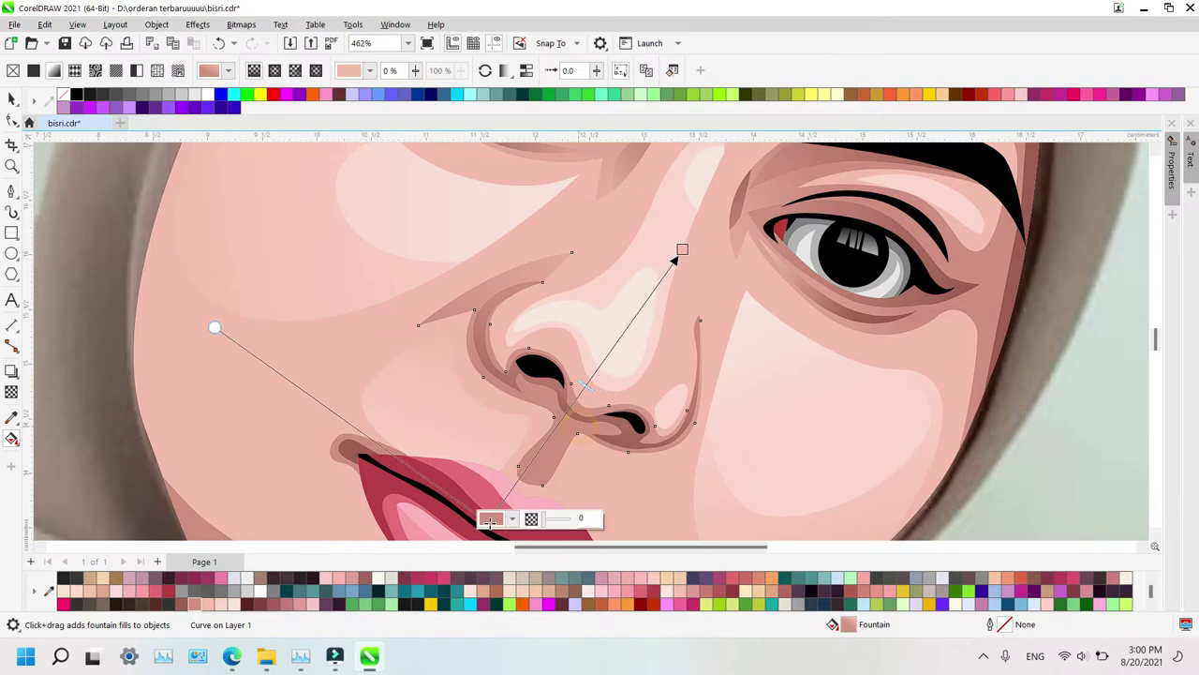
key("z")
right_click(680, 327)
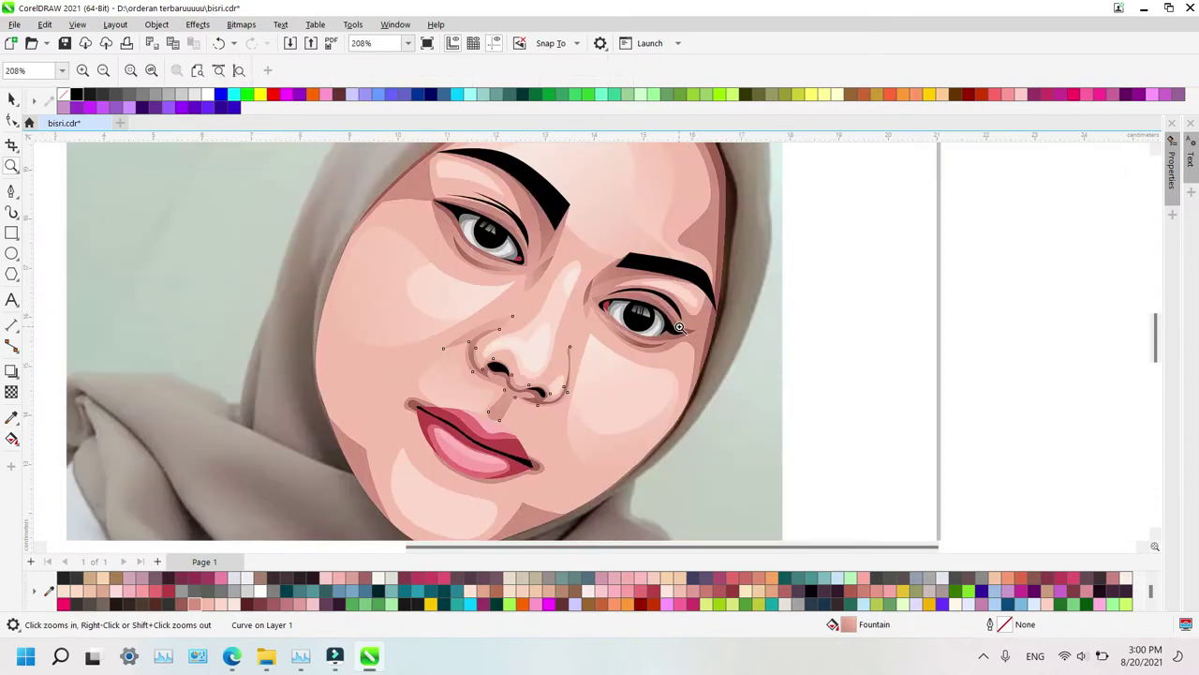
key("space")
left_click(956, 321)
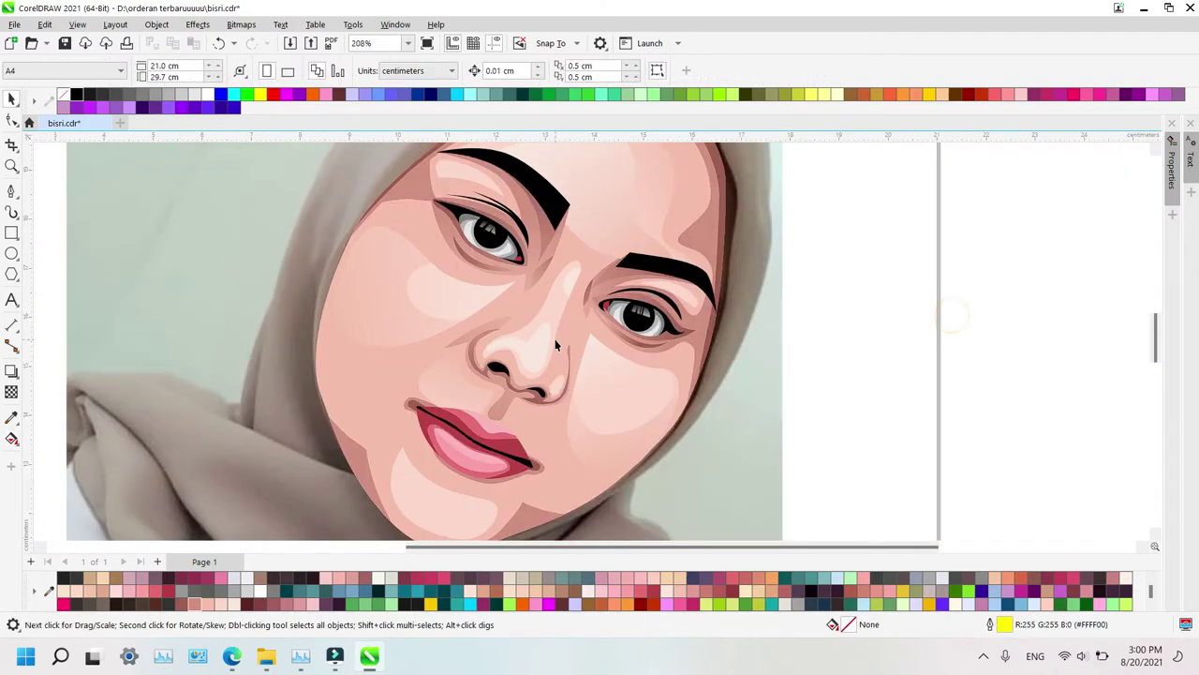
key("g")
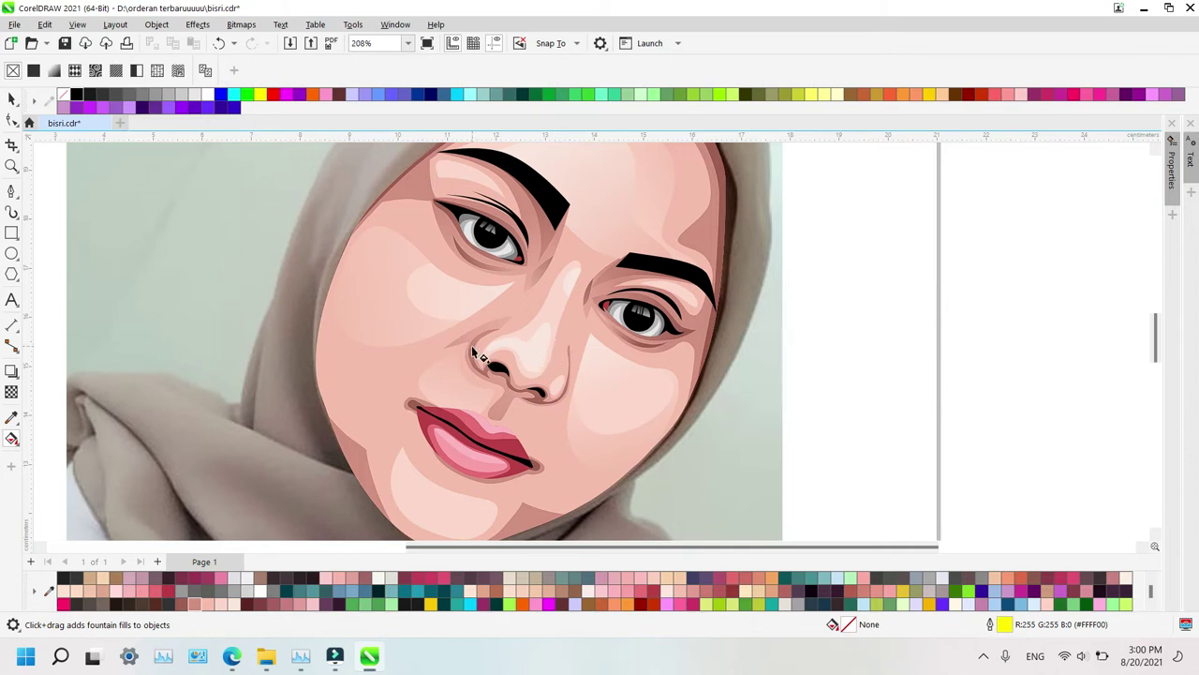
Lengthen the left-hand nostril crease's gradient by moving its dark start down to the upper lip
left_click(471, 346)
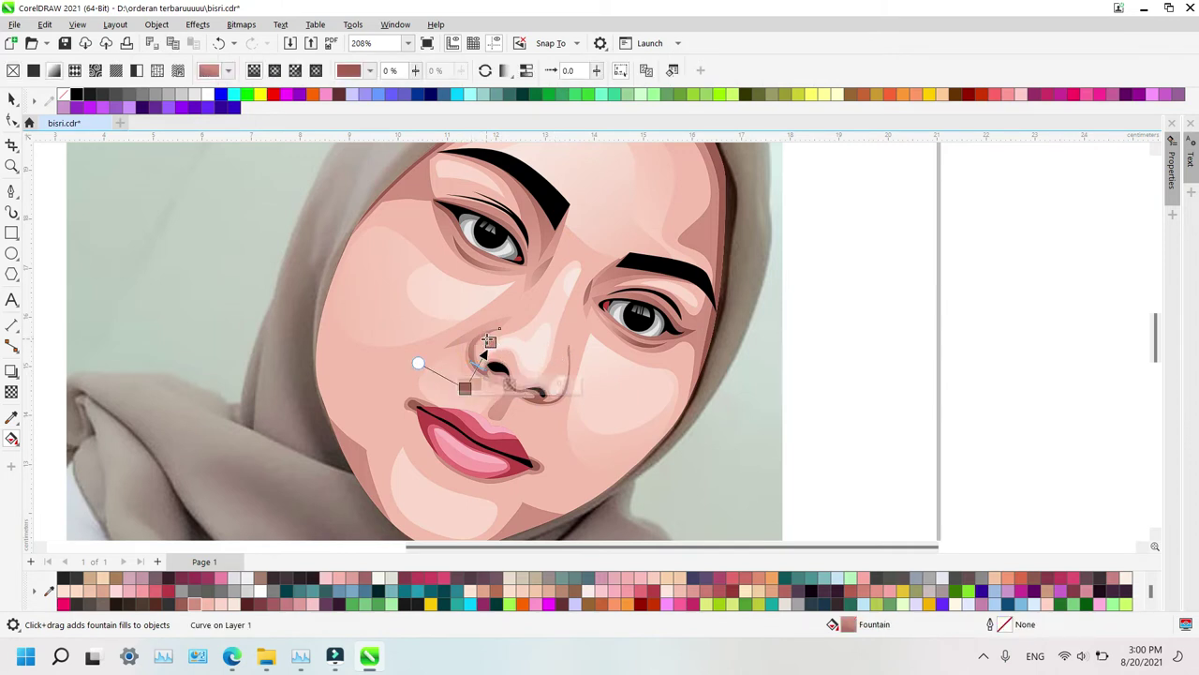
left_click(489, 341)
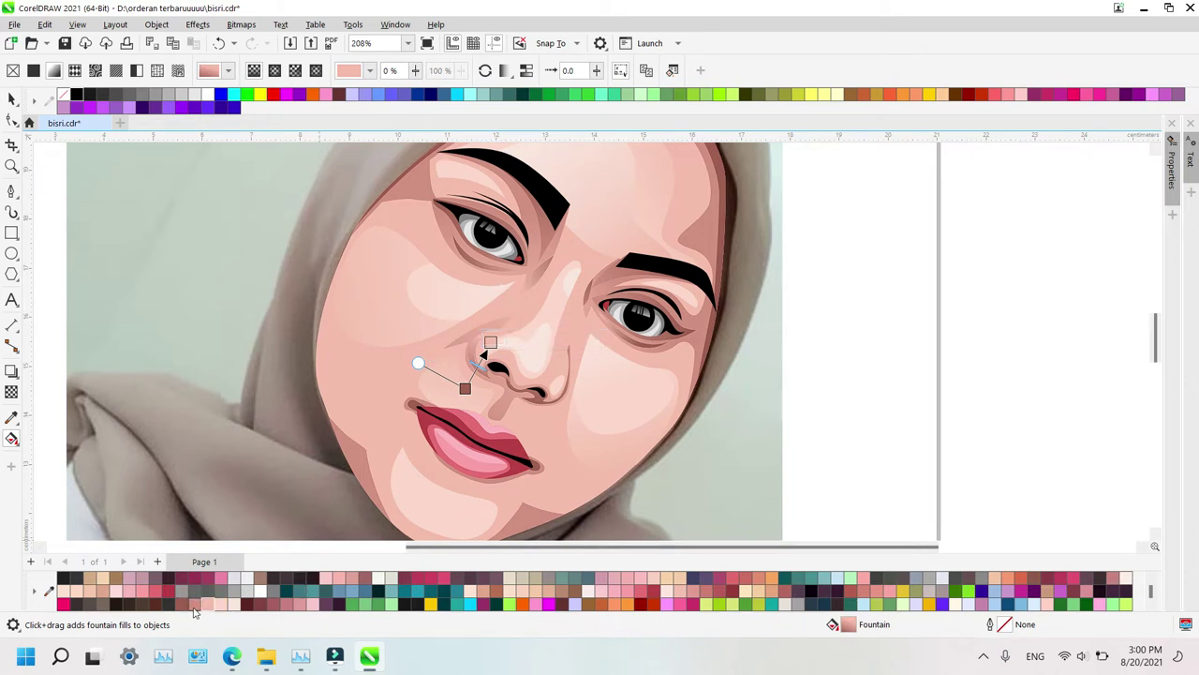
left_click_drag(465, 387, 456, 418)
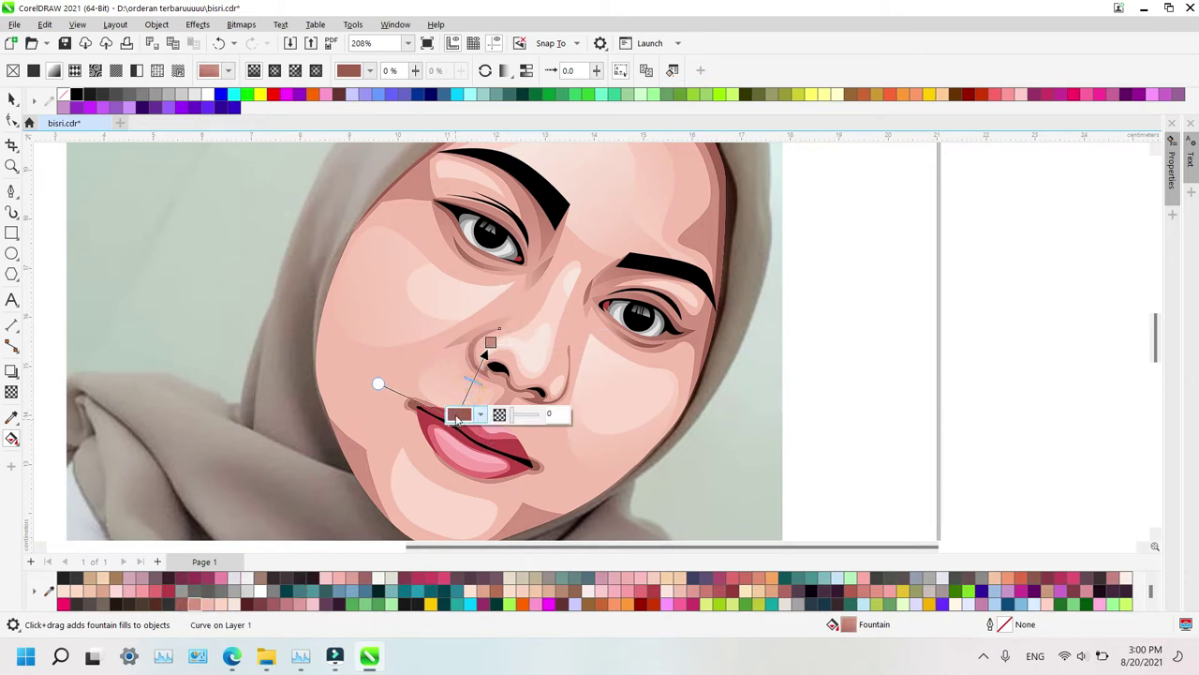
Lengthen the right-hand nostril crease's gradient by moving its dark start down onto the lips, and deselect the shape
left_click(536, 401)
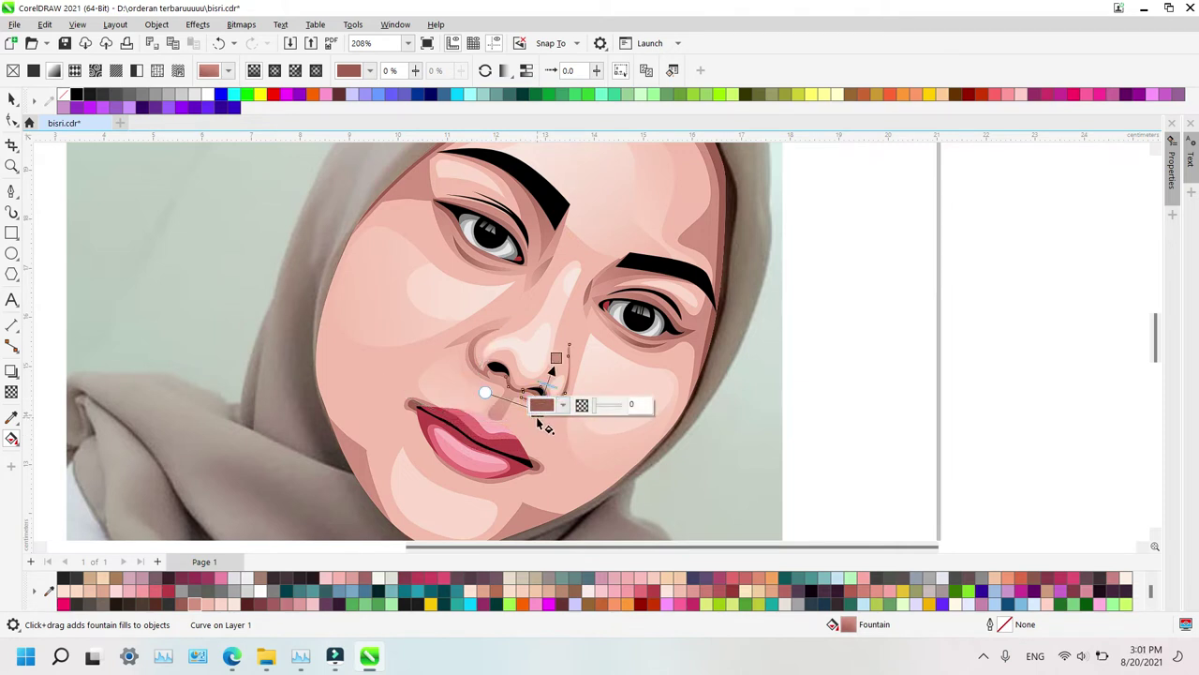
left_click_drag(536, 415, 511, 432)
left_click(523, 429)
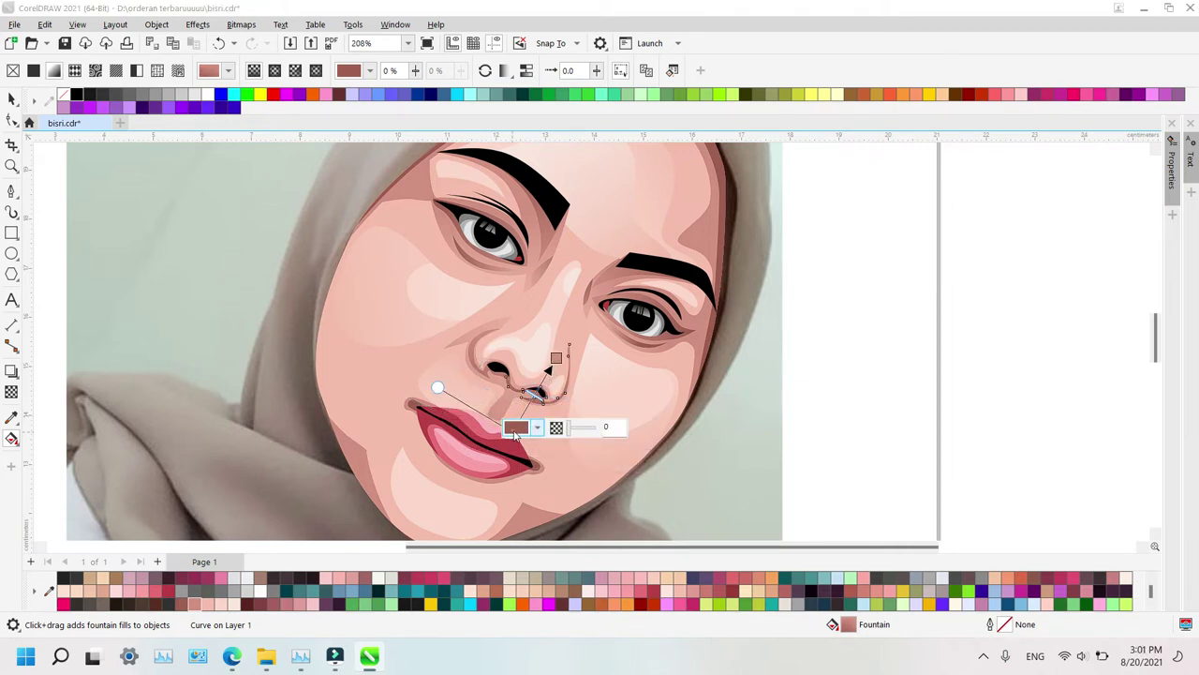
left_click(808, 378)
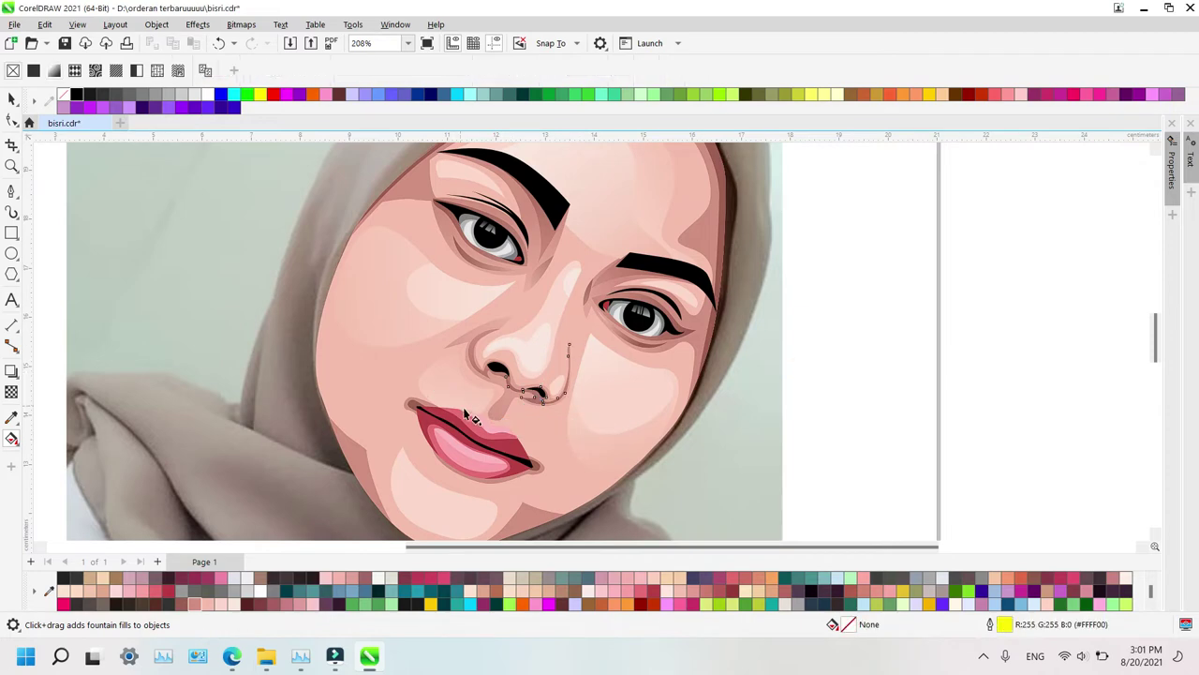
Fade the dark shadow at the left-hand mouth corner from R157 G94 B83 on the lips to the medium skin shadow tone beyond the corner
key("z")
right_click(626, 300)
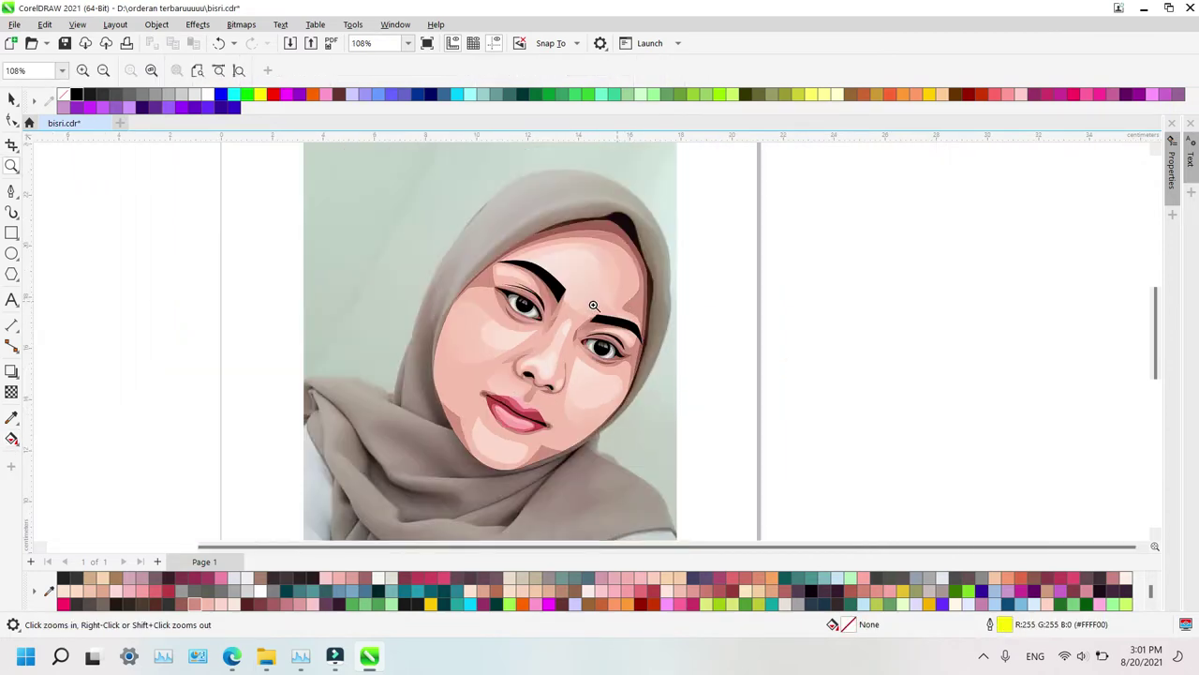
left_click(511, 375)
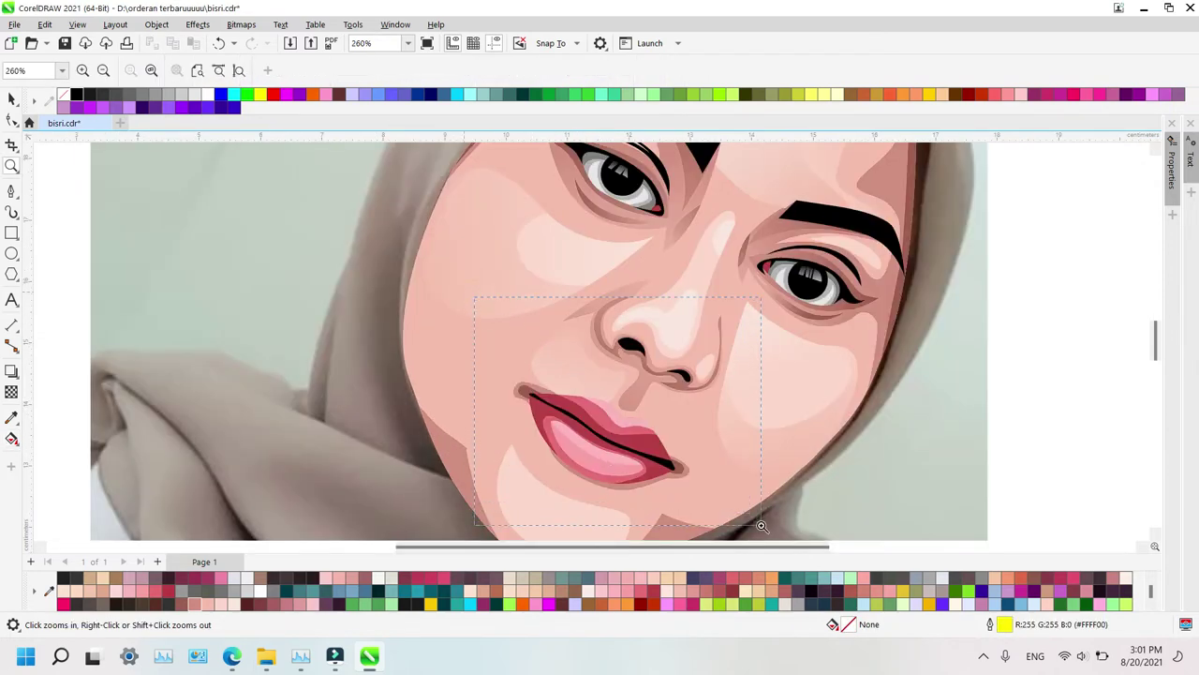
left_click(583, 403)
key("g")
left_click(439, 294)
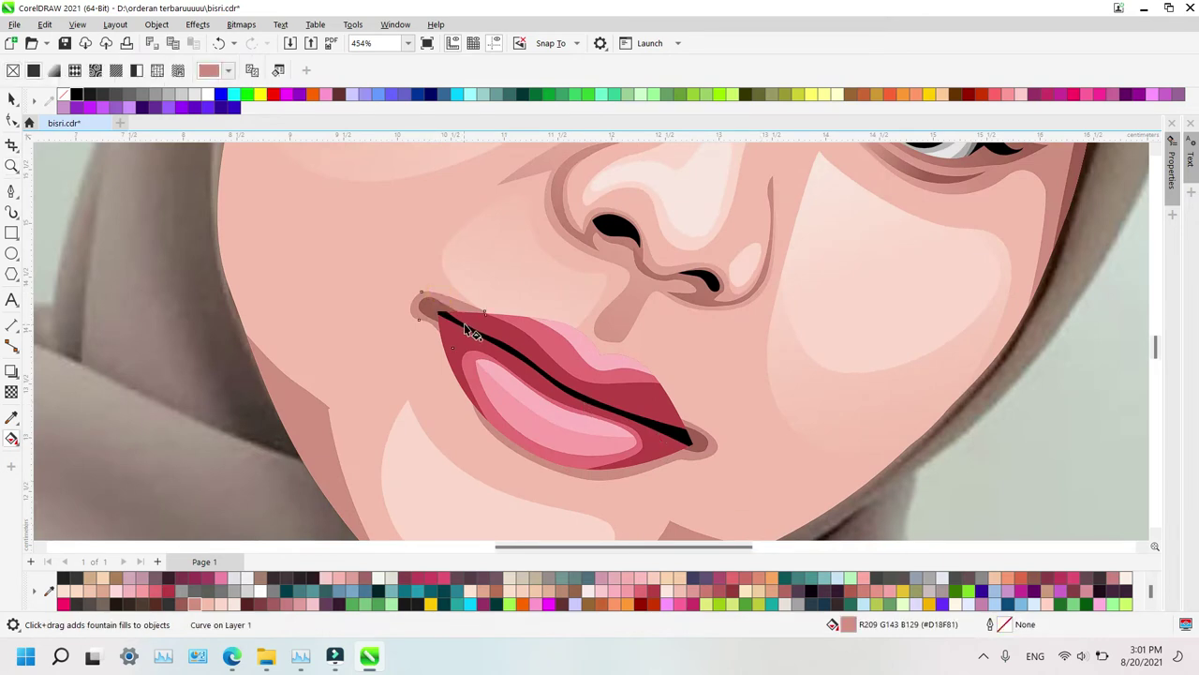
left_click_drag(464, 325, 425, 298)
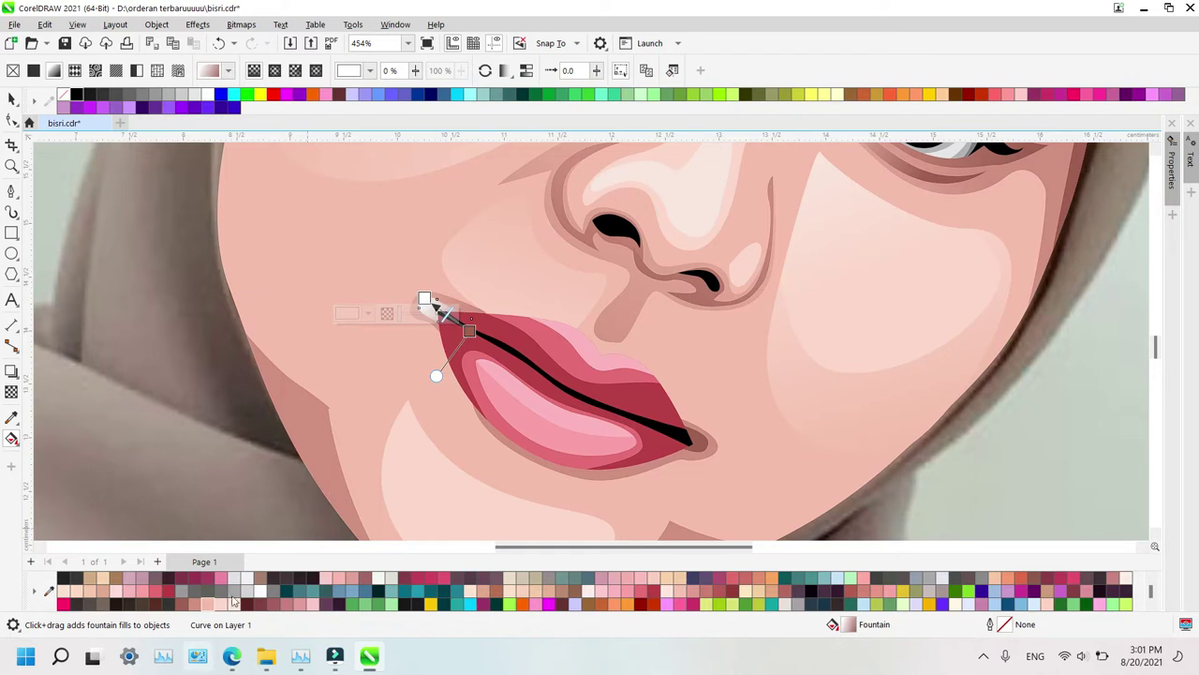
left_click_drag(199, 601, 405, 284)
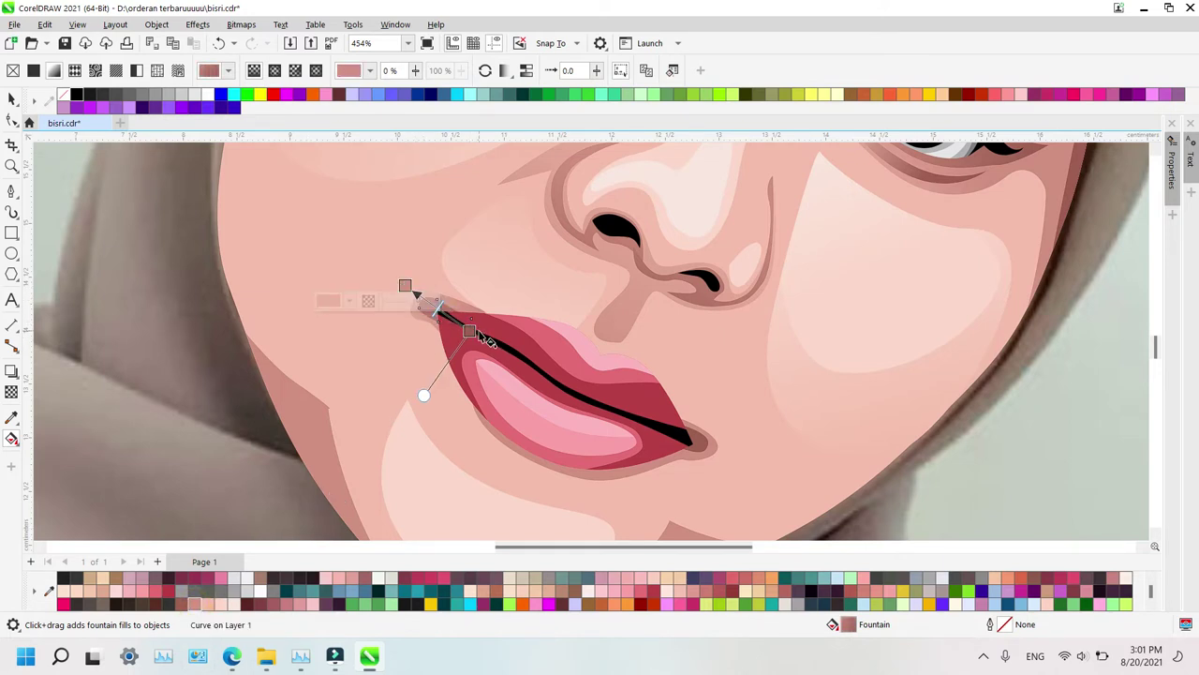
left_click_drag(480, 336, 503, 353)
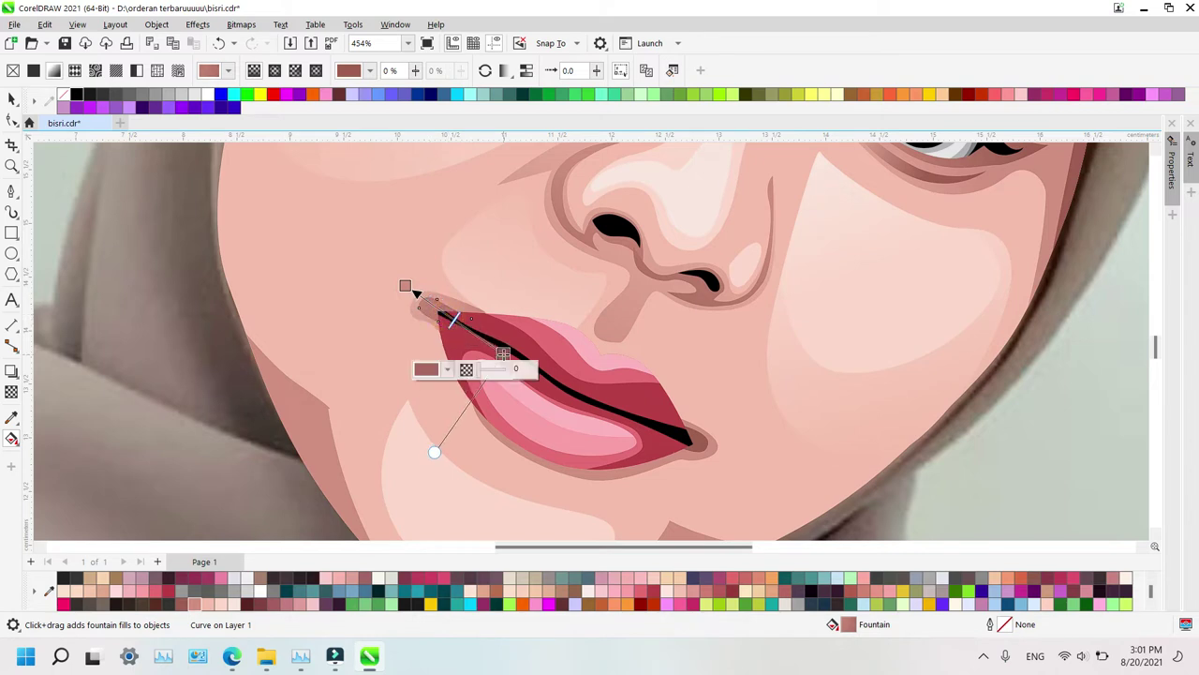
Fade the shadow rim under the lower lip from R209 G143 B129 on the lips down to skin pink above the chin
left_click(715, 457)
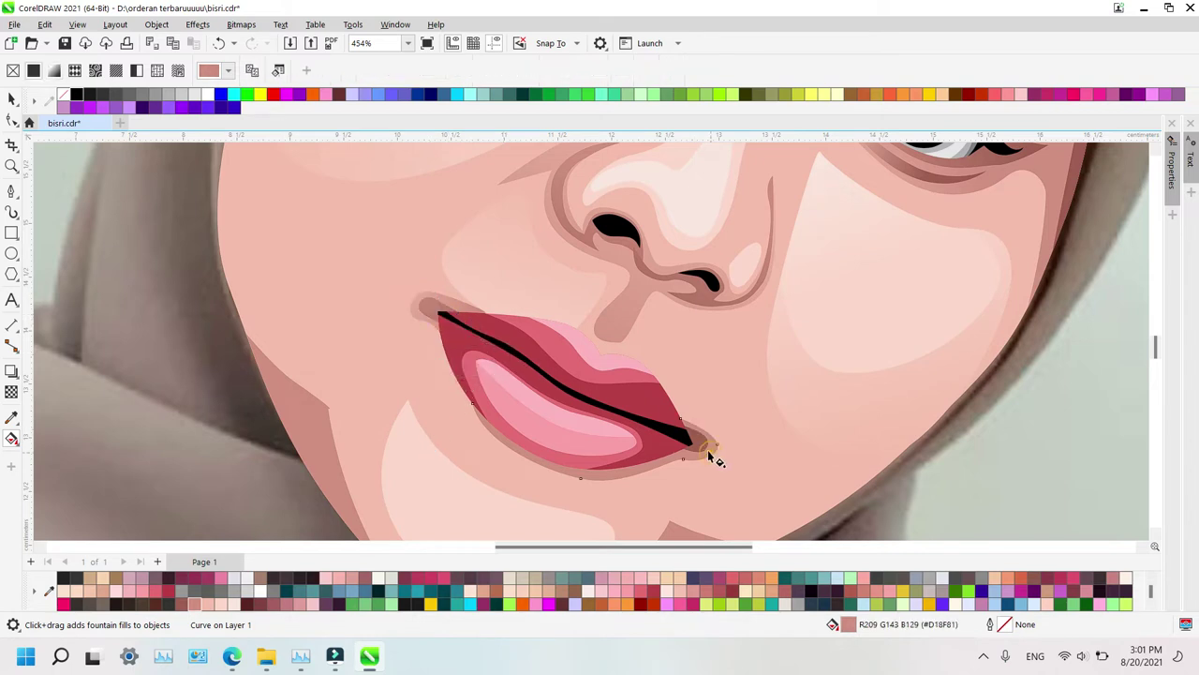
left_click(208, 607)
left_click_drag(709, 493, 799, 475)
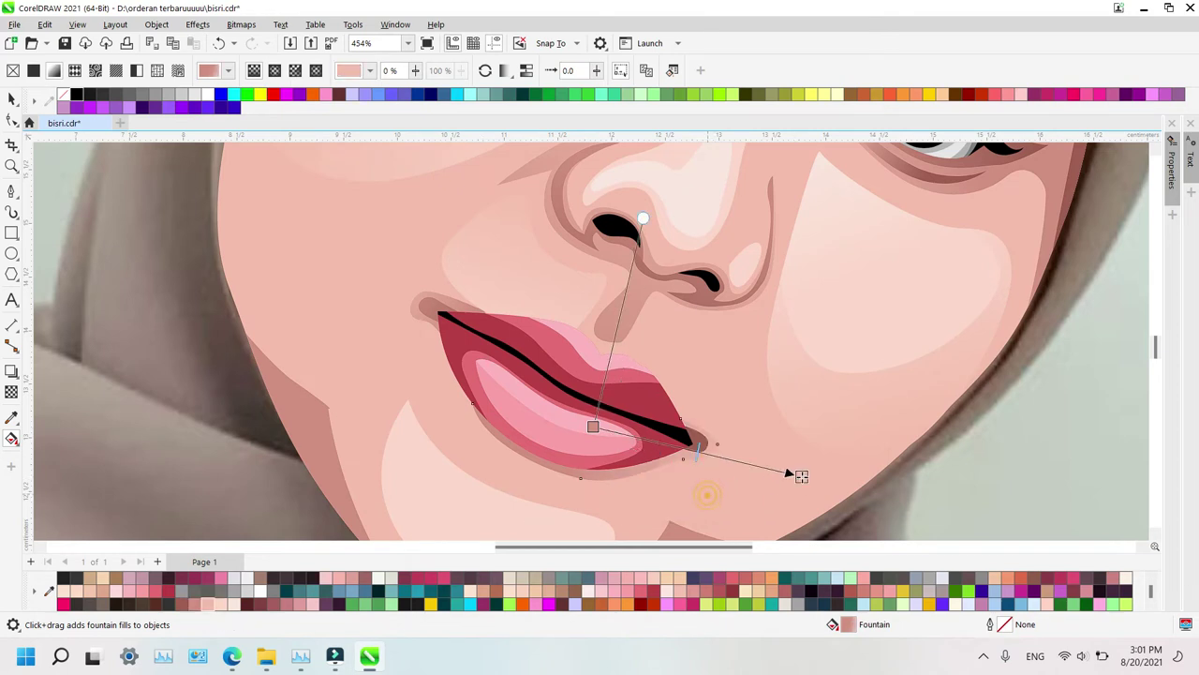
left_click_drag(600, 428, 646, 427)
left_click_drag(654, 537, 640, 489)
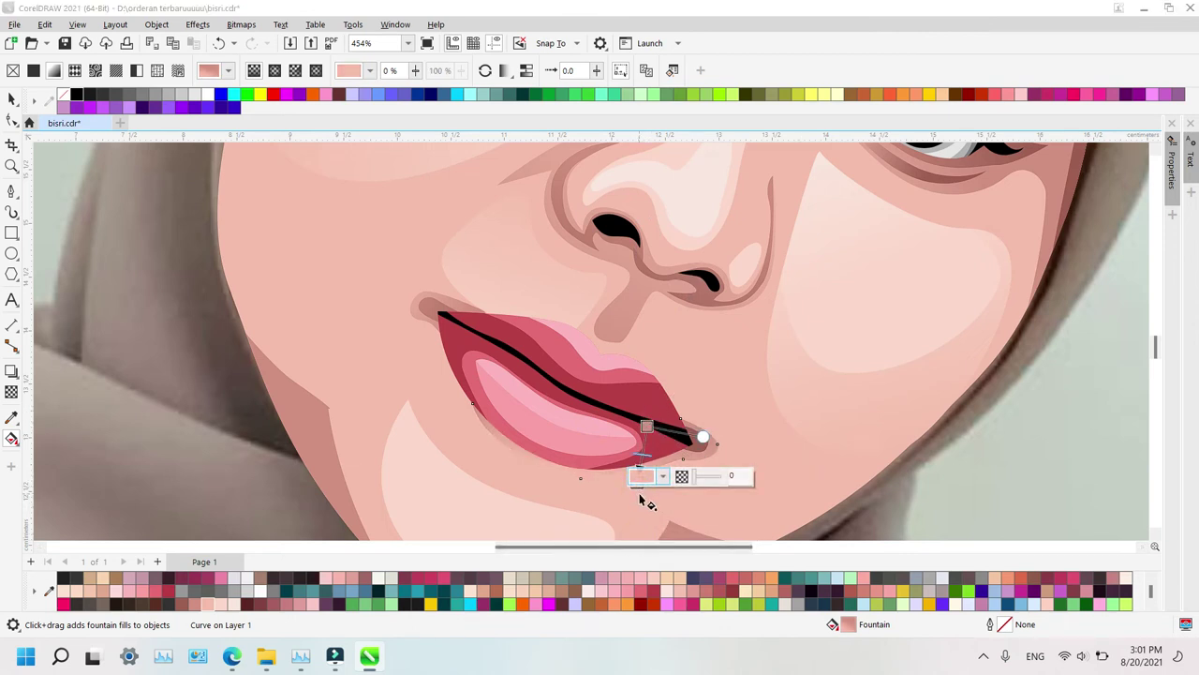
left_click_drag(641, 423, 645, 504)
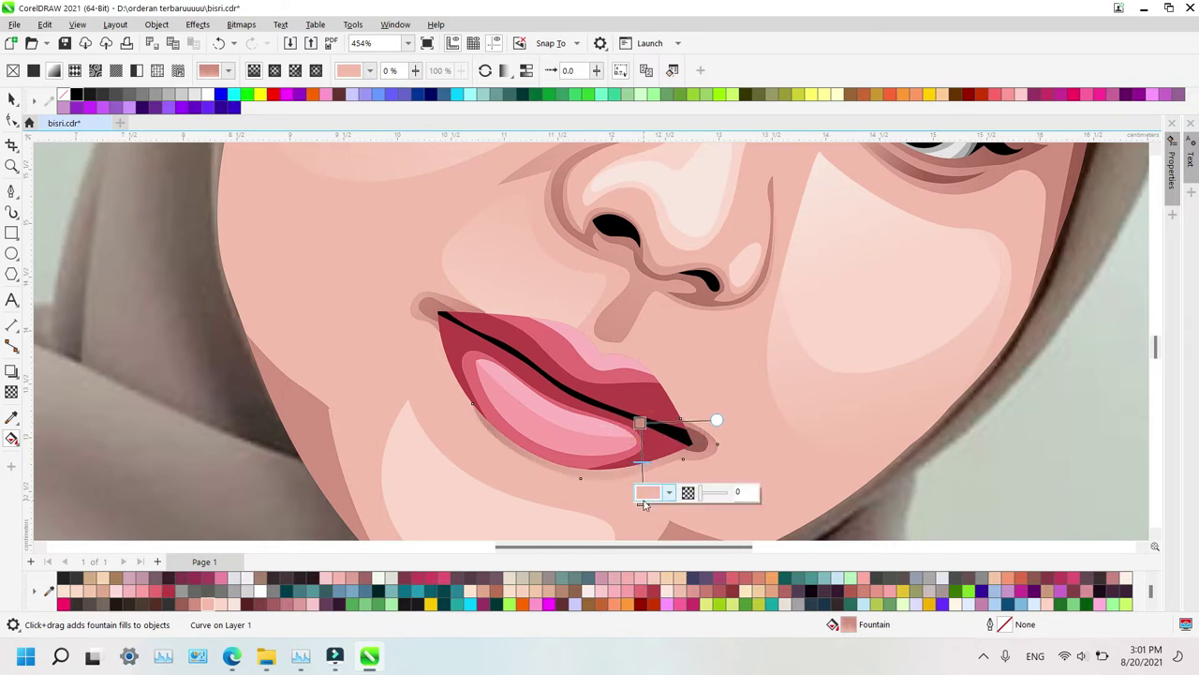
left_click(642, 423)
Fade the dark shadow at the right-hand mouth corner from R157 G94 B83 on the lips to the medium skin shadow tone outside the corner
left_click(706, 443)
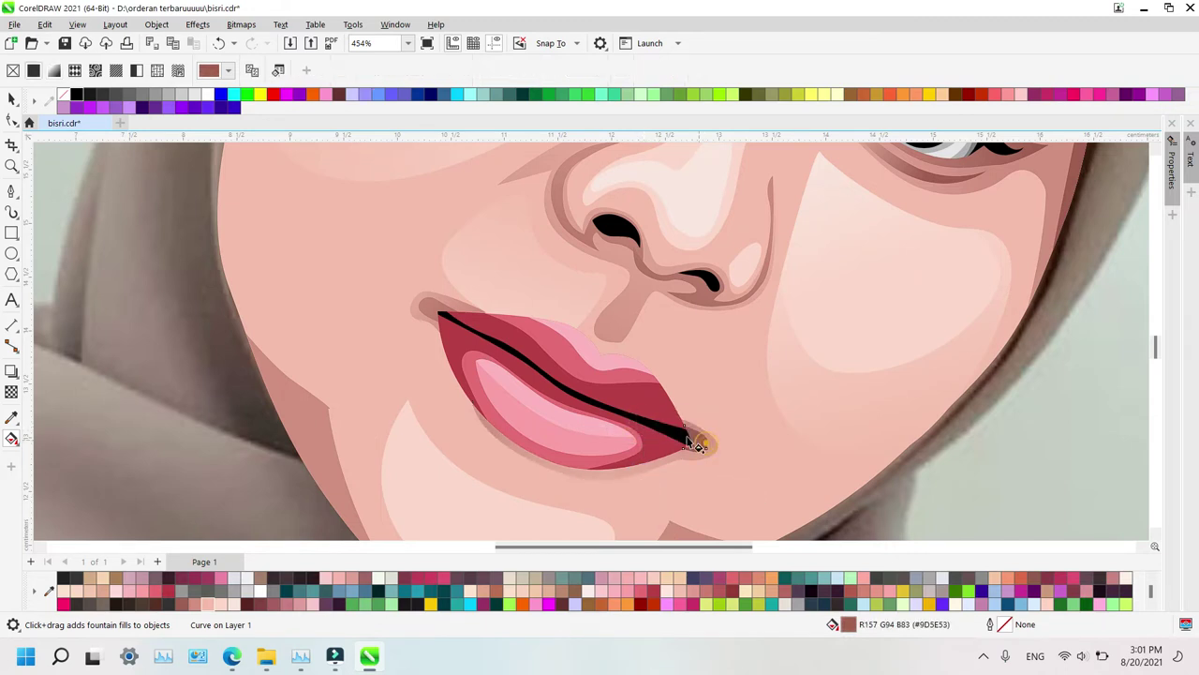
left_click_drag(648, 414, 727, 456)
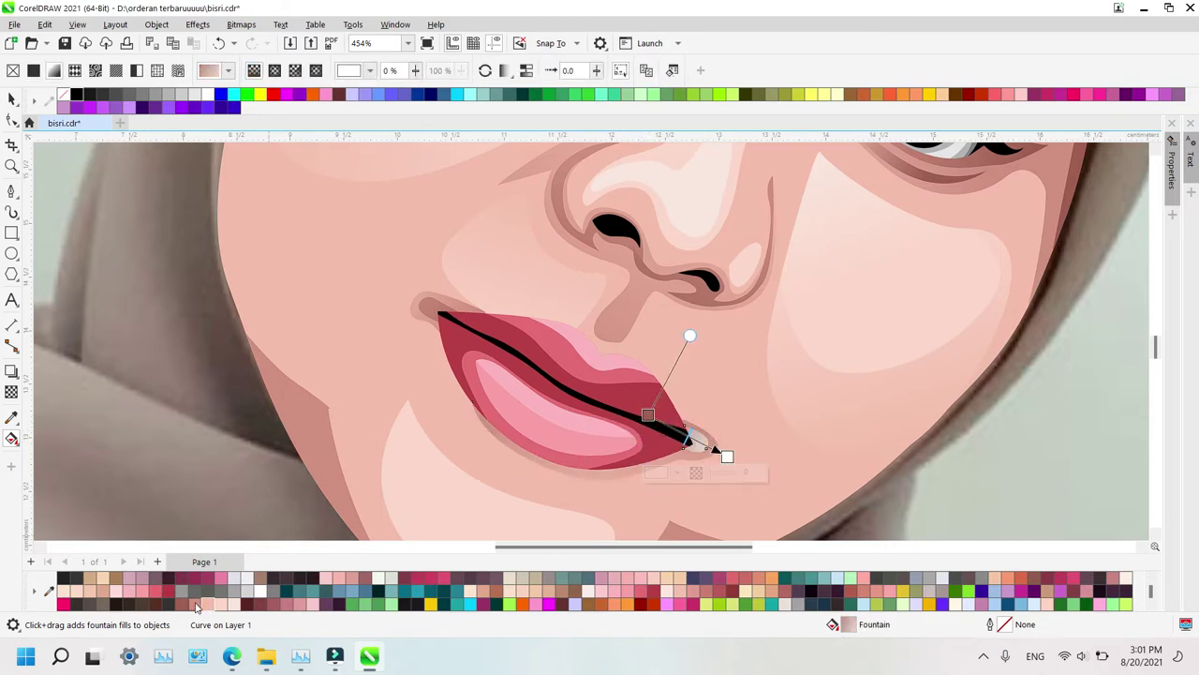
left_click_drag(197, 607, 727, 456)
left_click_drag(645, 414, 624, 413)
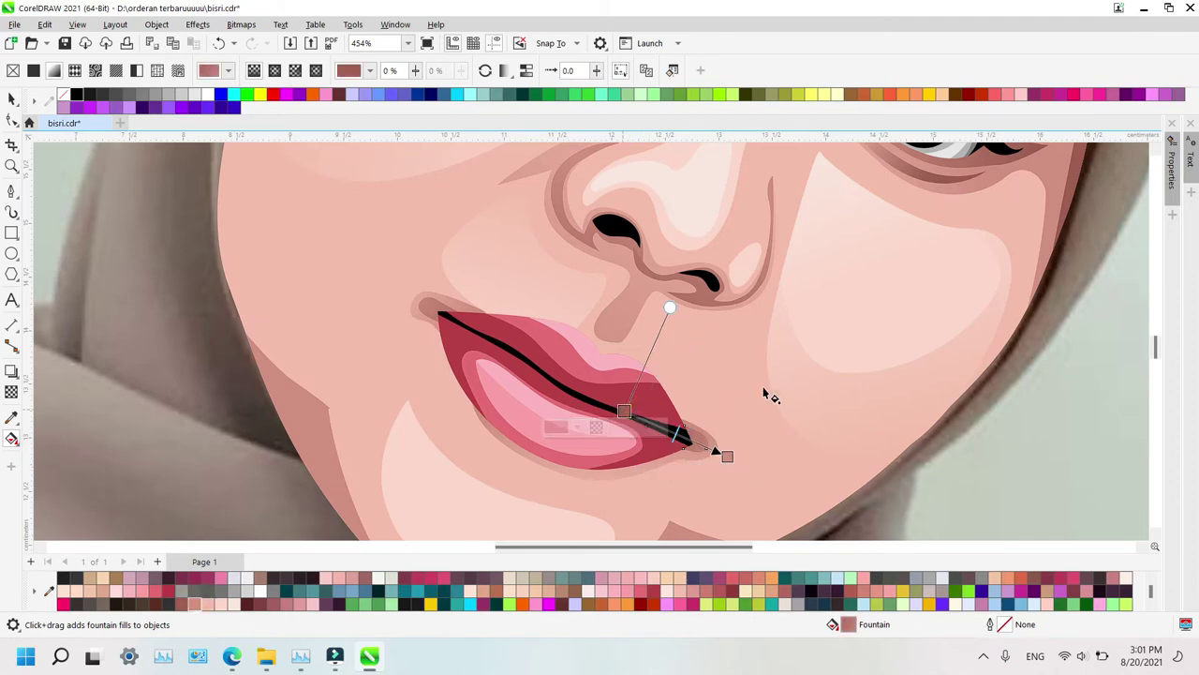
Apply a linear fountain fill to the chin highlight, running from R252 G216 B204 to skin pink
key("z")
right_click(771, 384)
right_click(772, 384)
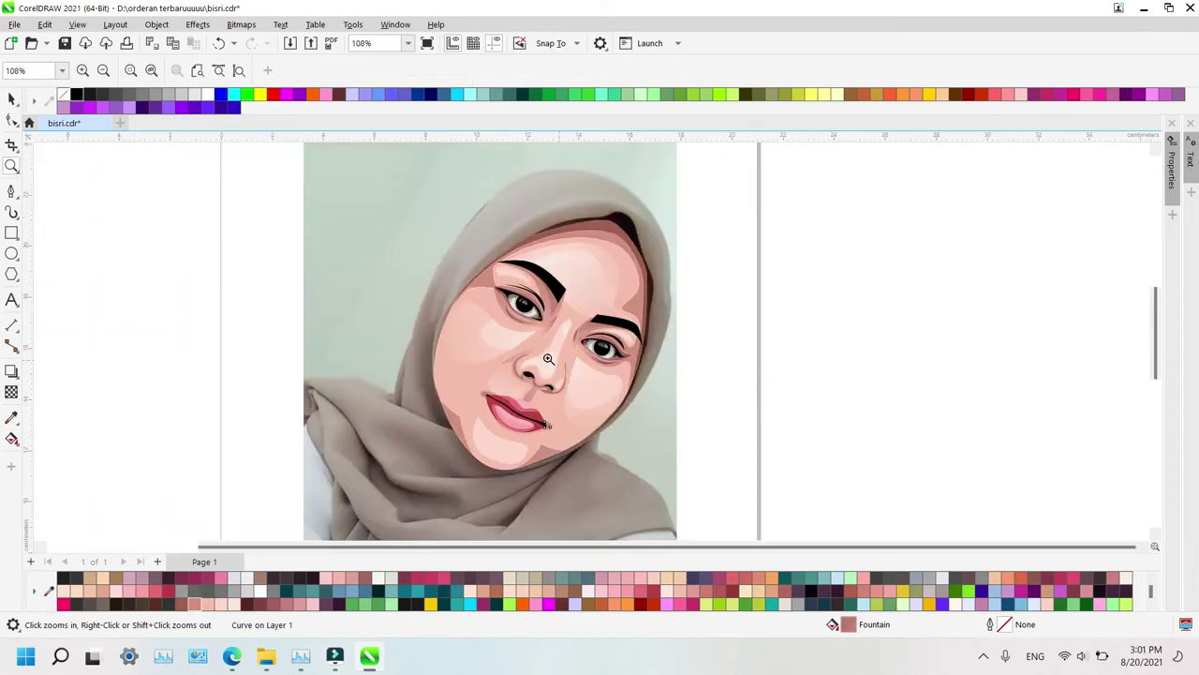
left_click_drag(613, 462, 614, 463)
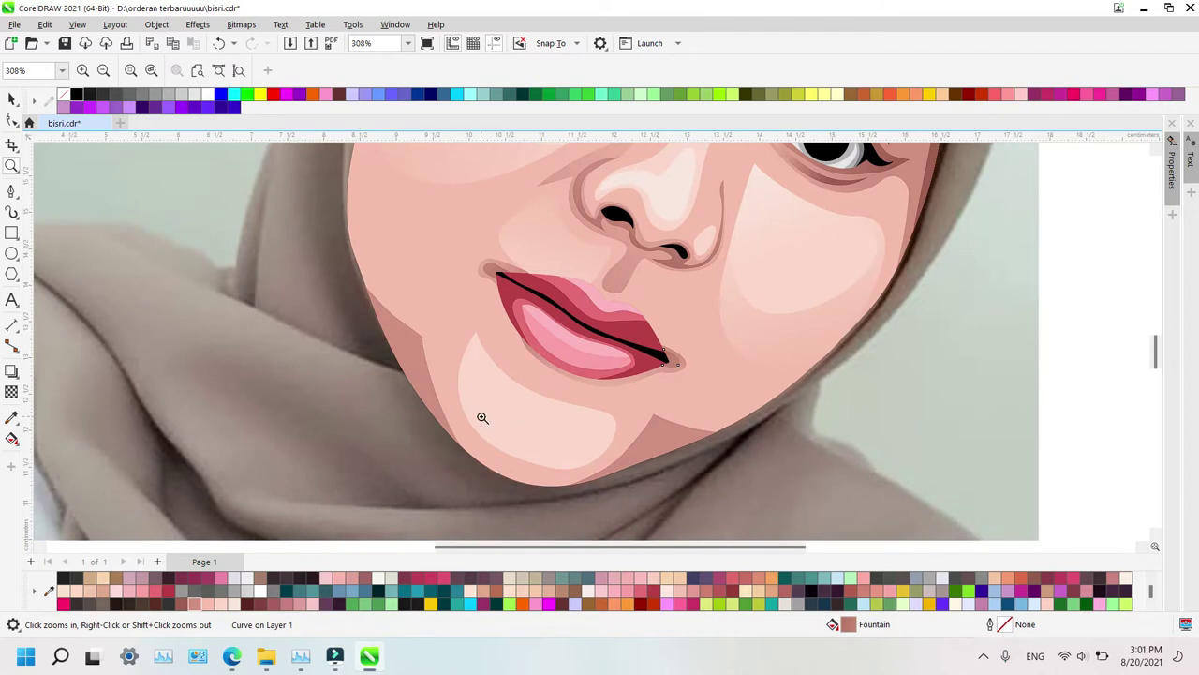
key("g")
left_click(527, 419)
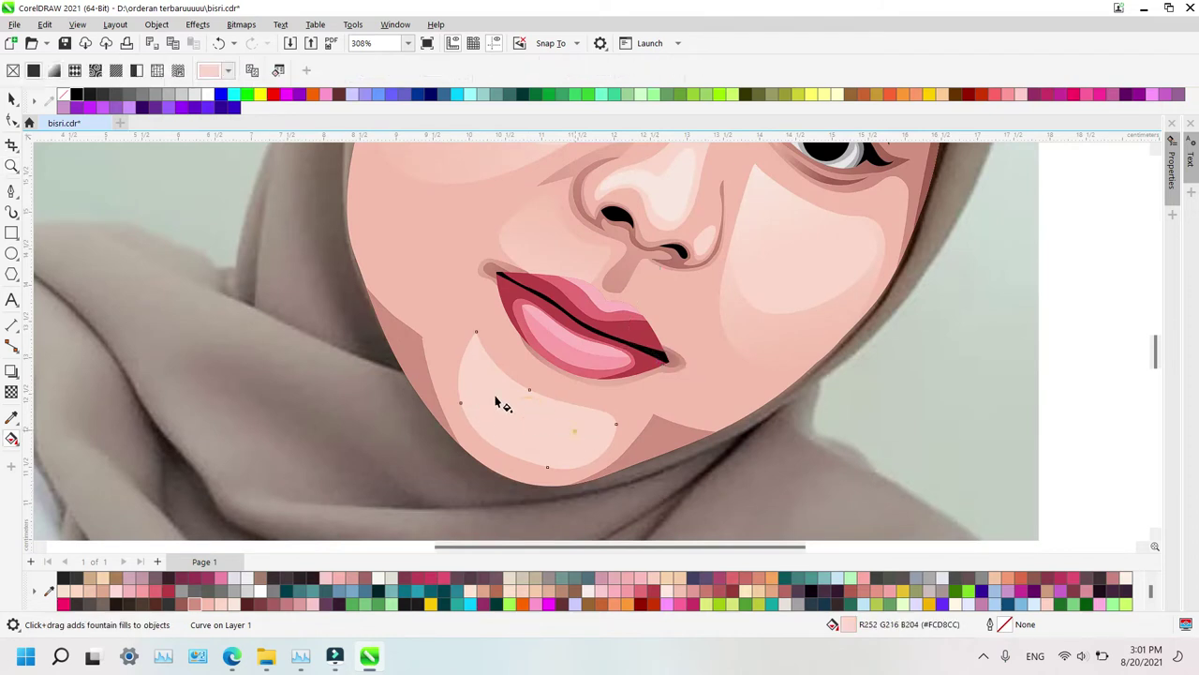
left_click_drag(574, 431, 427, 344)
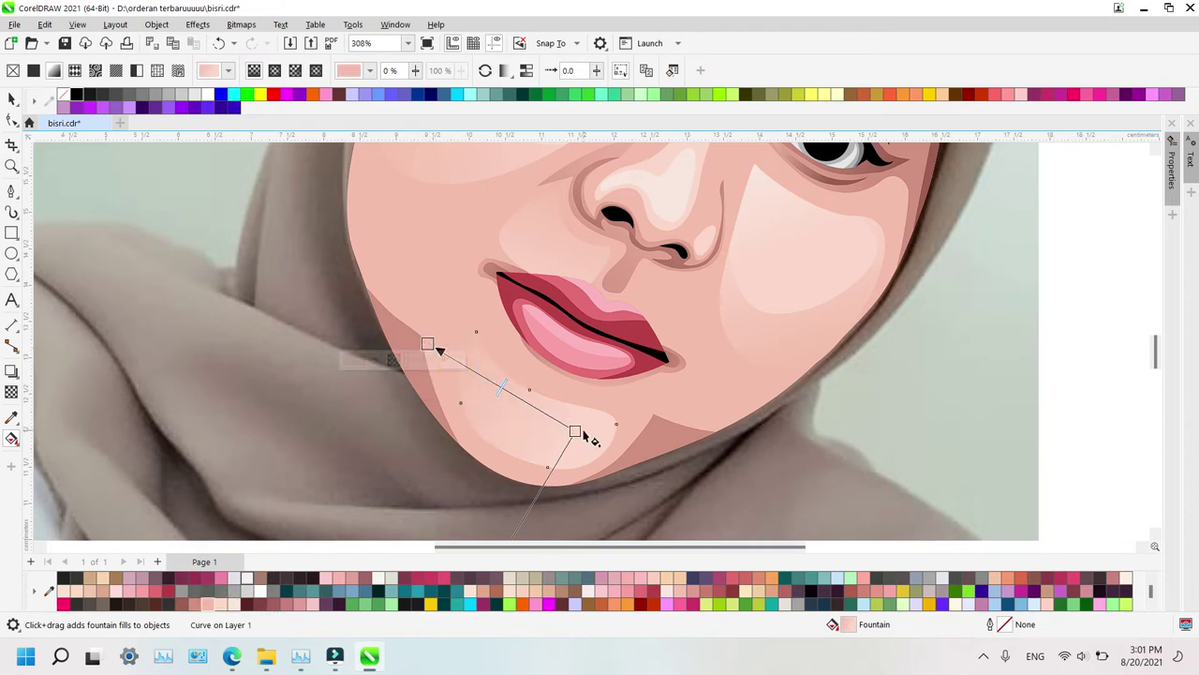
Reposition the chin highlight's gradient so it starts light below the right-hand mouth corner and ends in skin pink at the left-hand jawline
left_click_drag(583, 431, 500, 447)
left_click_drag(582, 432, 616, 411)
left_click_drag(499, 449, 442, 457)
left_click_drag(616, 410, 682, 385)
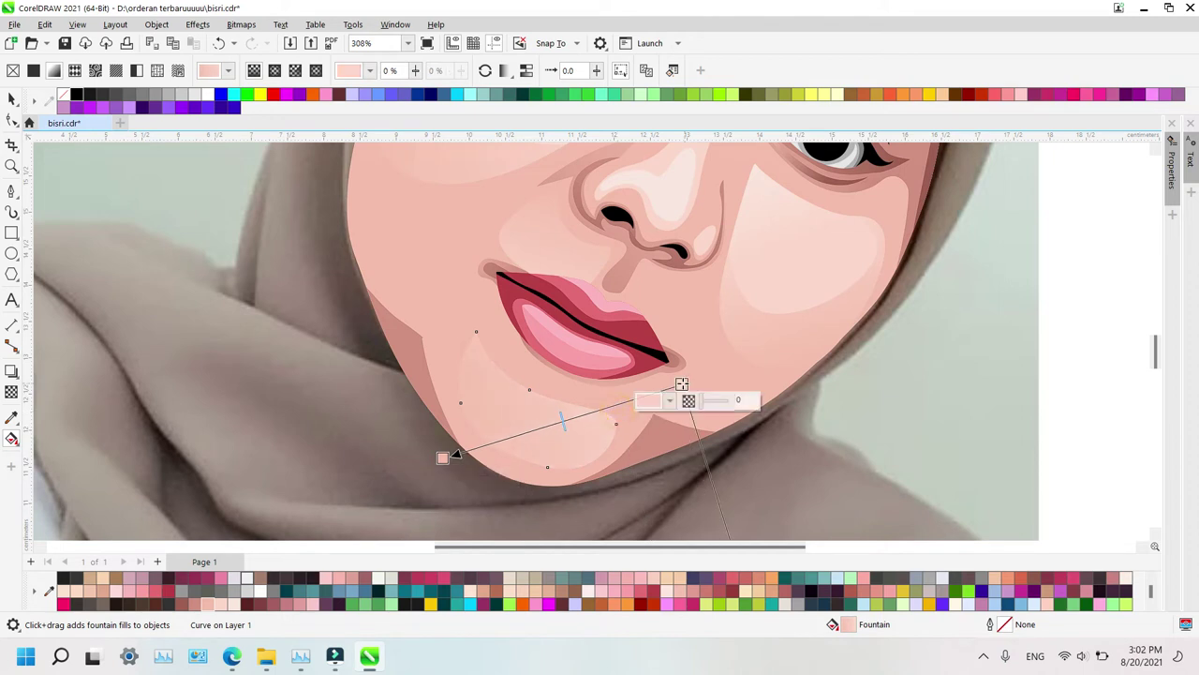
Fade the left-hand jaw shadow from the medium skin shadow tone just outside the jawline up to skin pink on the cheek
left_click(409, 355)
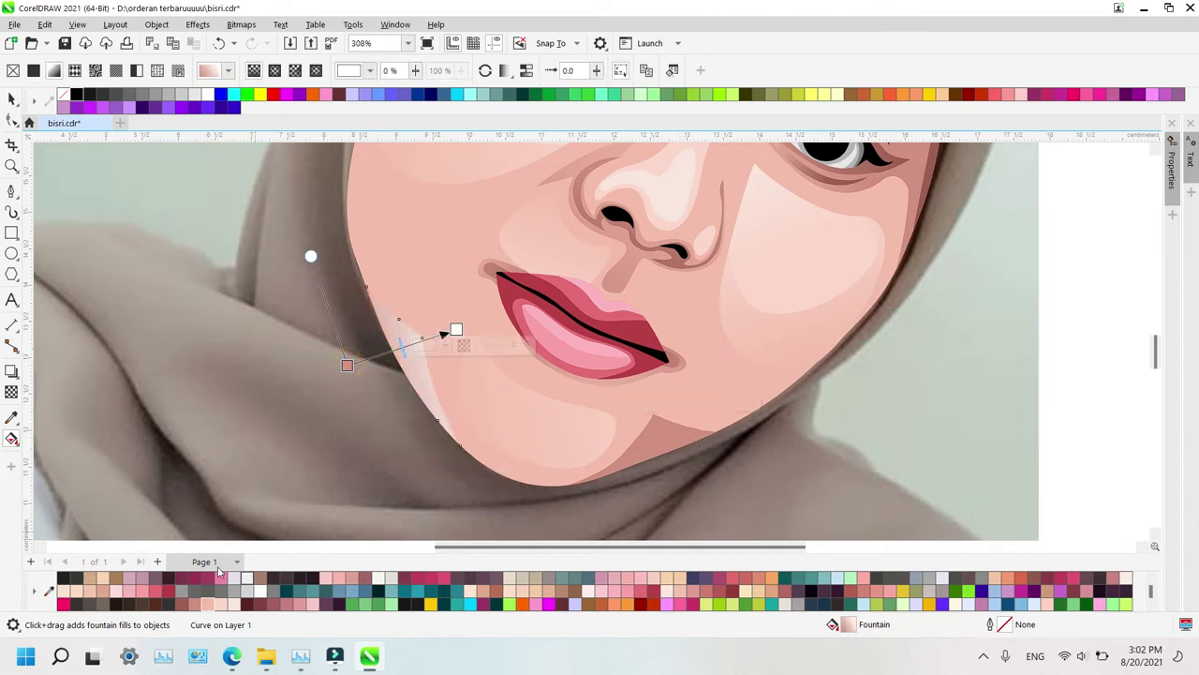
left_click_drag(455, 329, 449, 300)
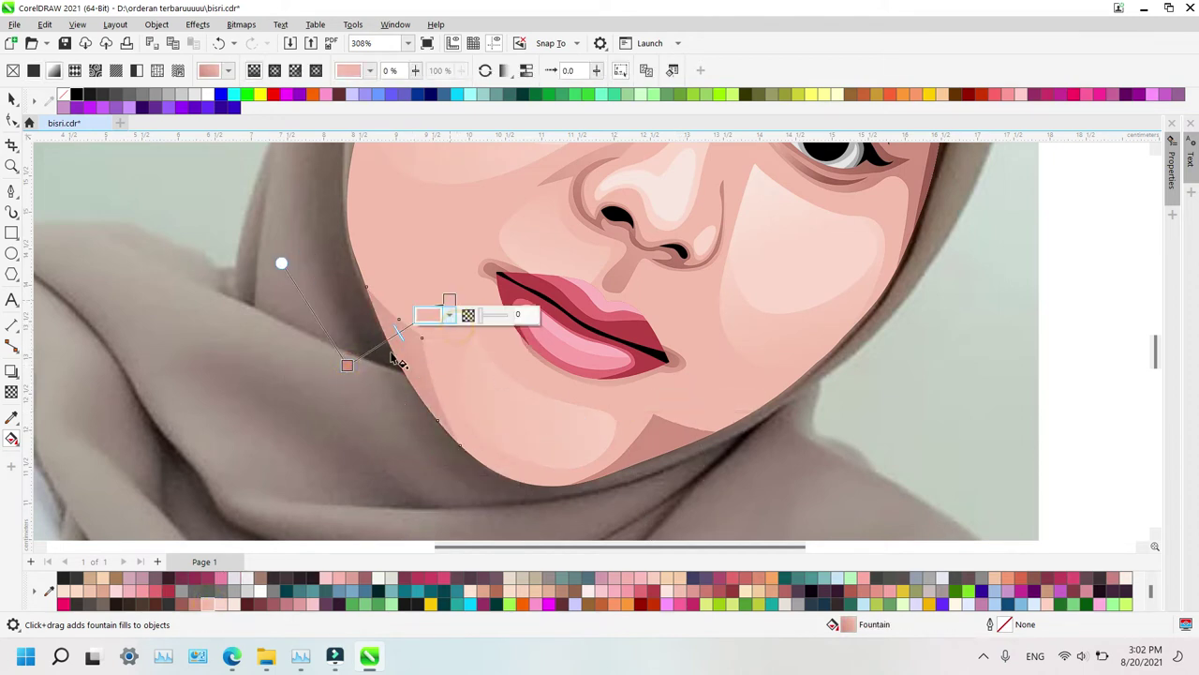
left_click_drag(346, 365, 392, 388)
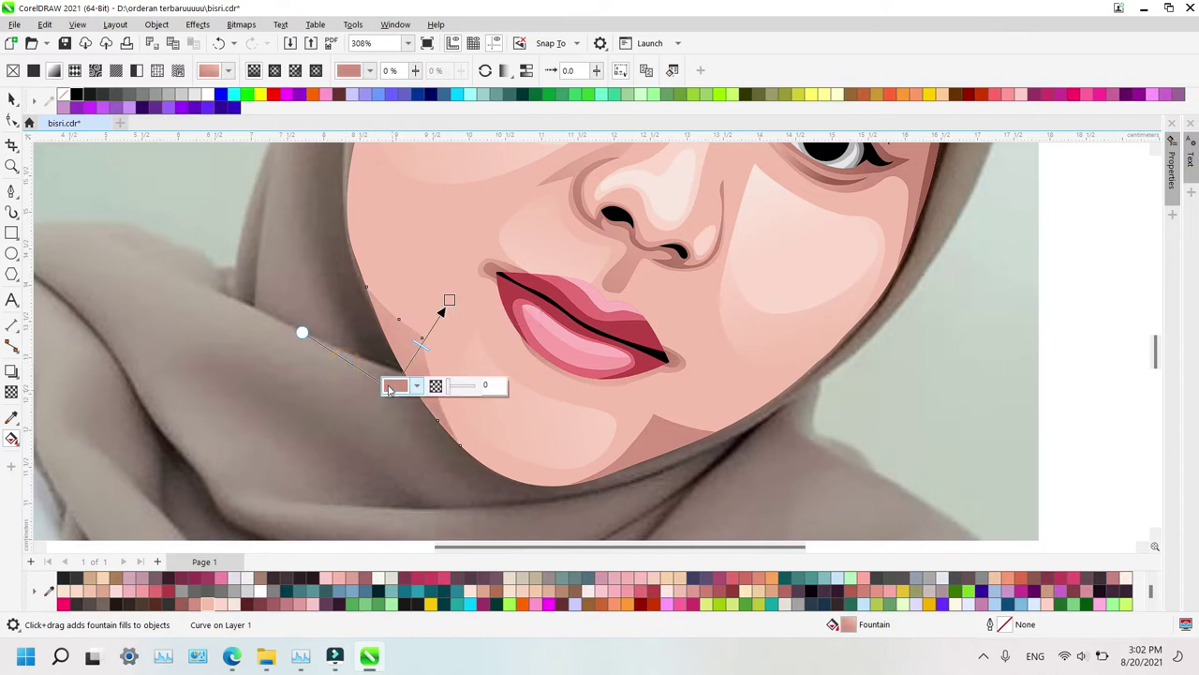
left_click_drag(391, 391, 386, 377)
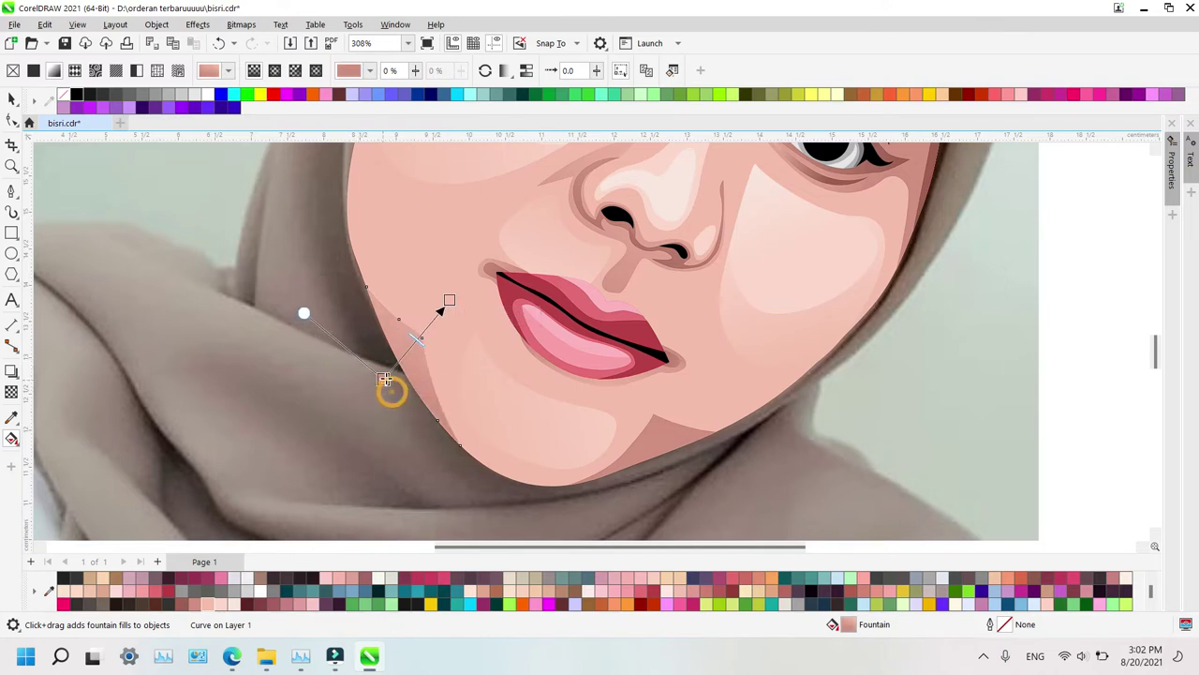
Fade the right-hand chin shadow from R209 G143 B129 just below the jawline up to skin pink on the face
left_click(647, 491)
left_click_drag(646, 489, 670, 407)
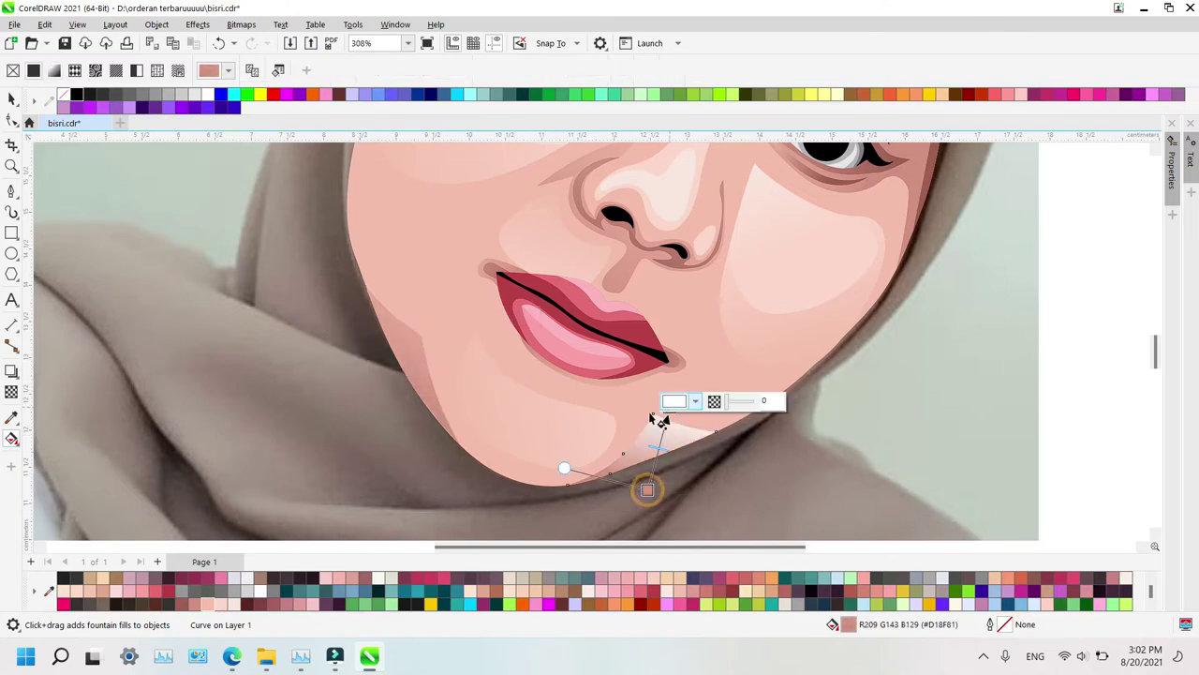
left_click(214, 606)
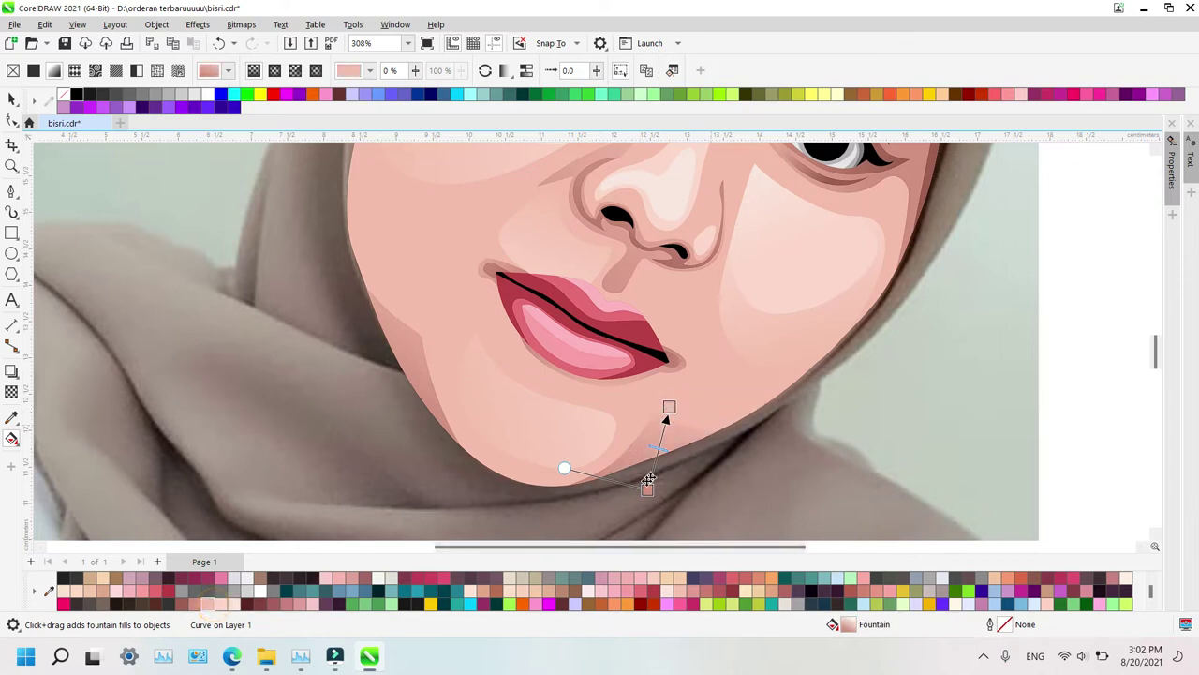
left_click_drag(648, 490, 645, 501)
Fade the left-hand temple shadow from R209 G143 B129 at the hijab edge to skin pink beside the outer eye corner
right_click(798, 398)
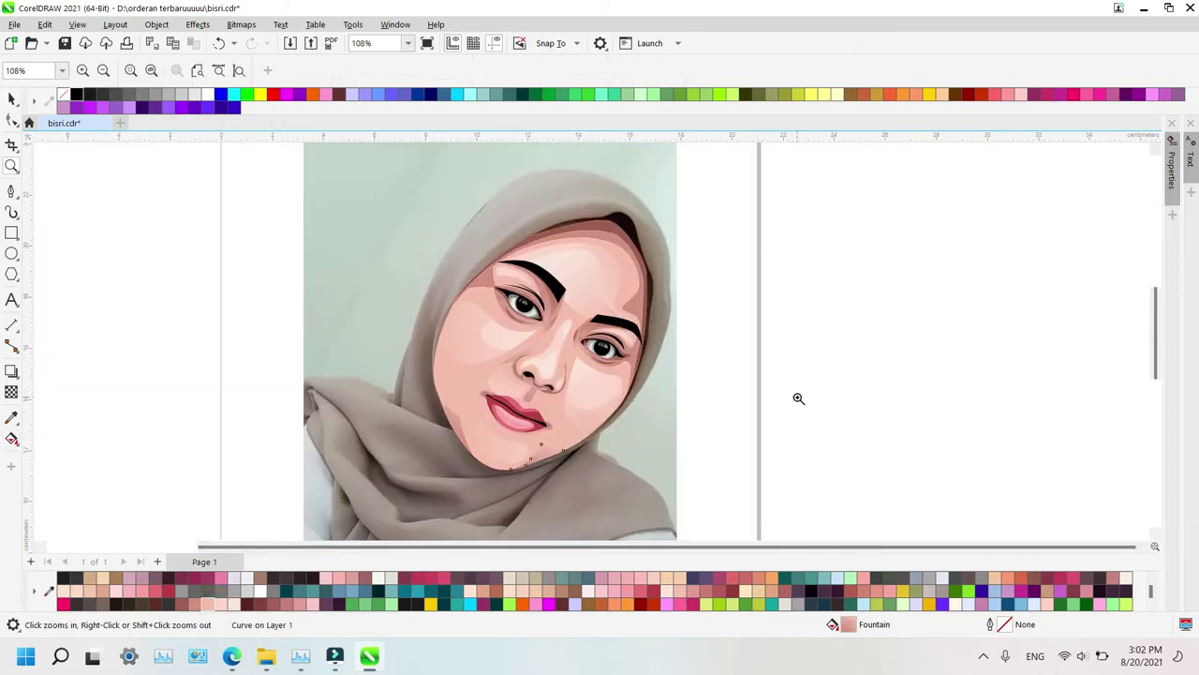
left_click_drag(709, 423, 711, 427)
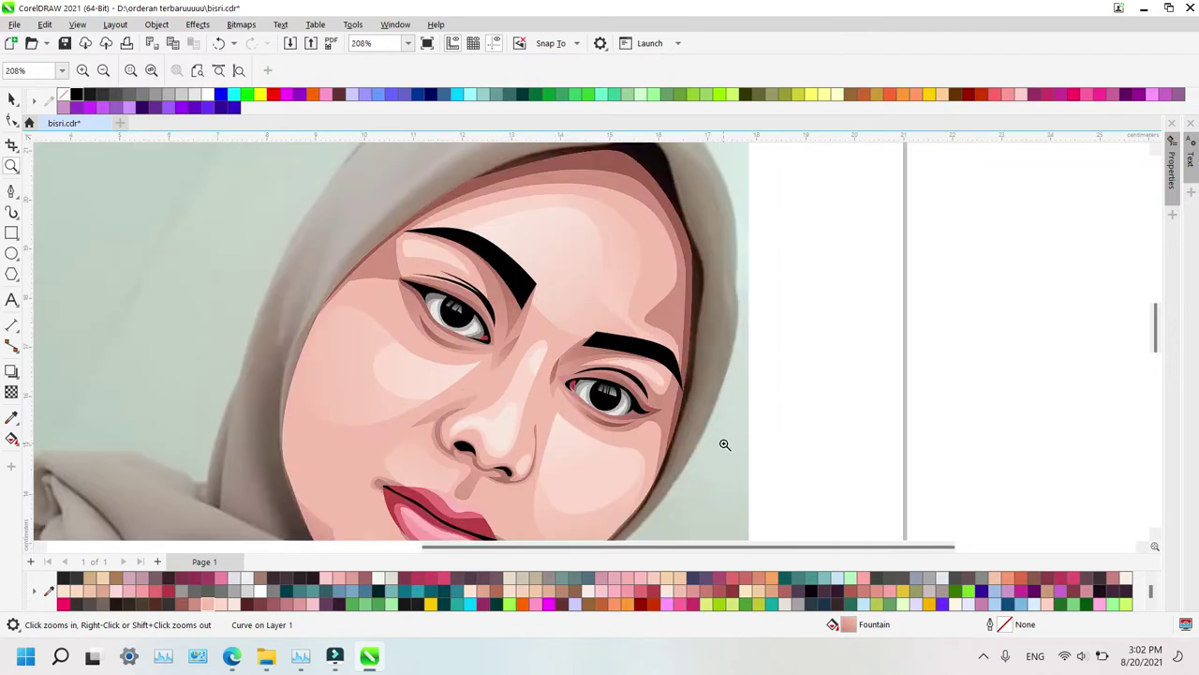
key("g")
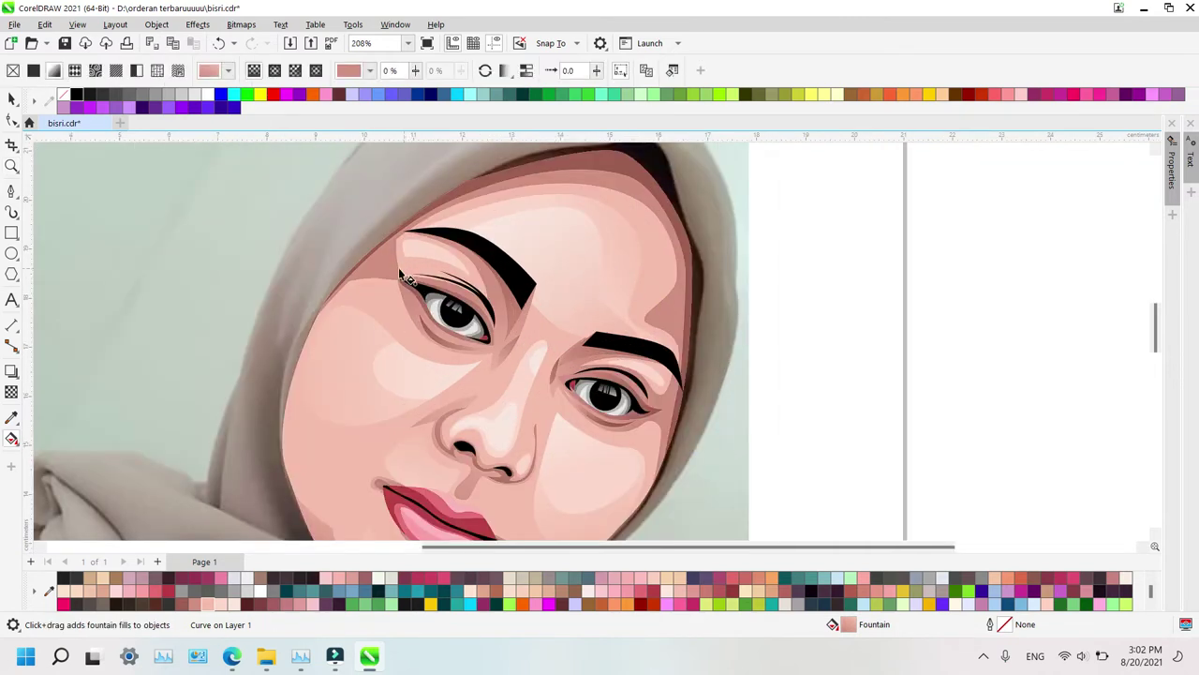
left_click_drag(400, 273, 371, 242)
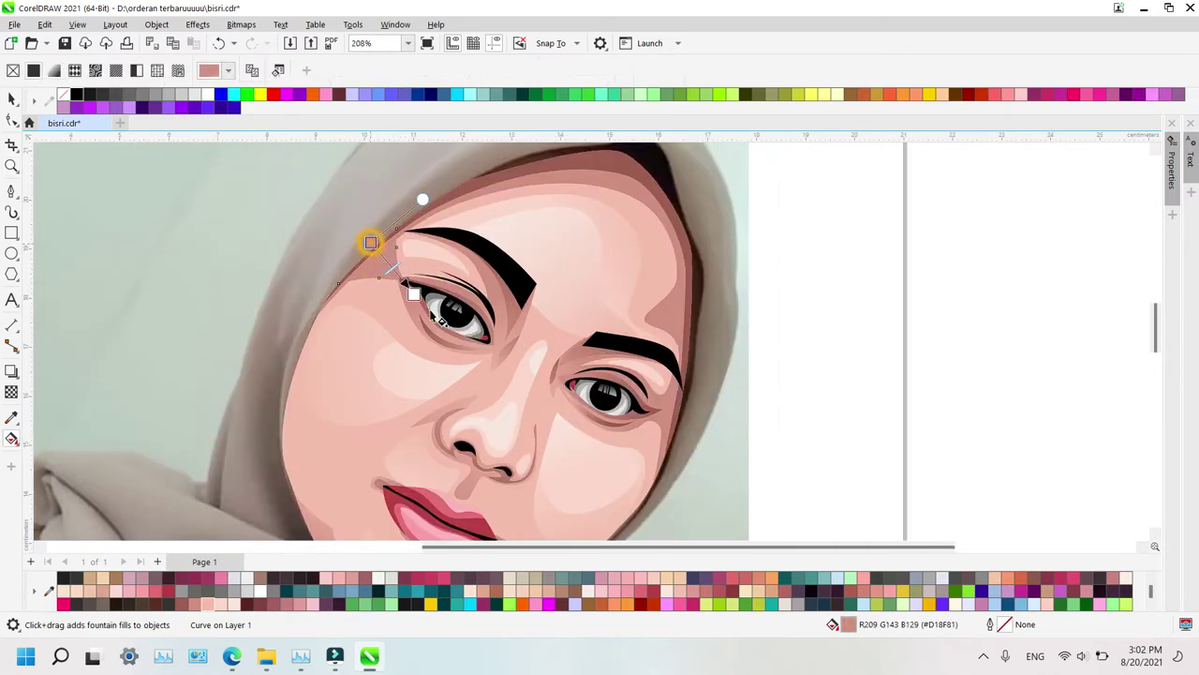
left_click(208, 606)
left_click_drag(413, 293, 398, 304)
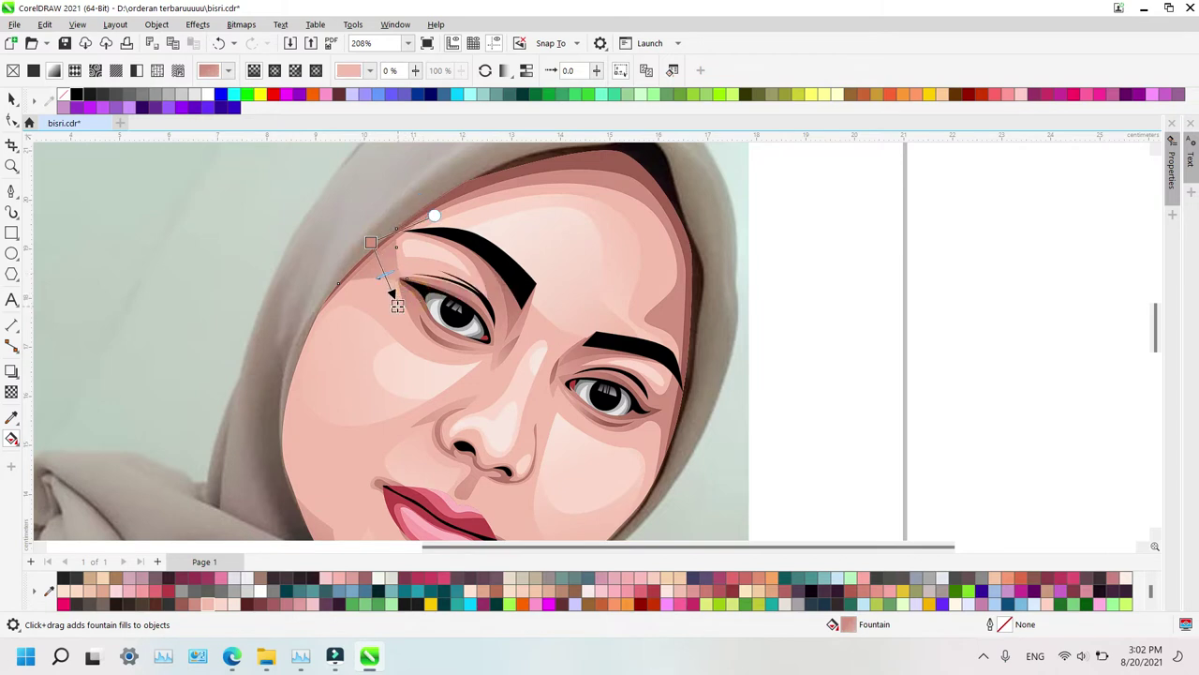
Move the start of the left-hand temple shadow's gradient farther out onto the hijab
left_click_drag(371, 243, 355, 221)
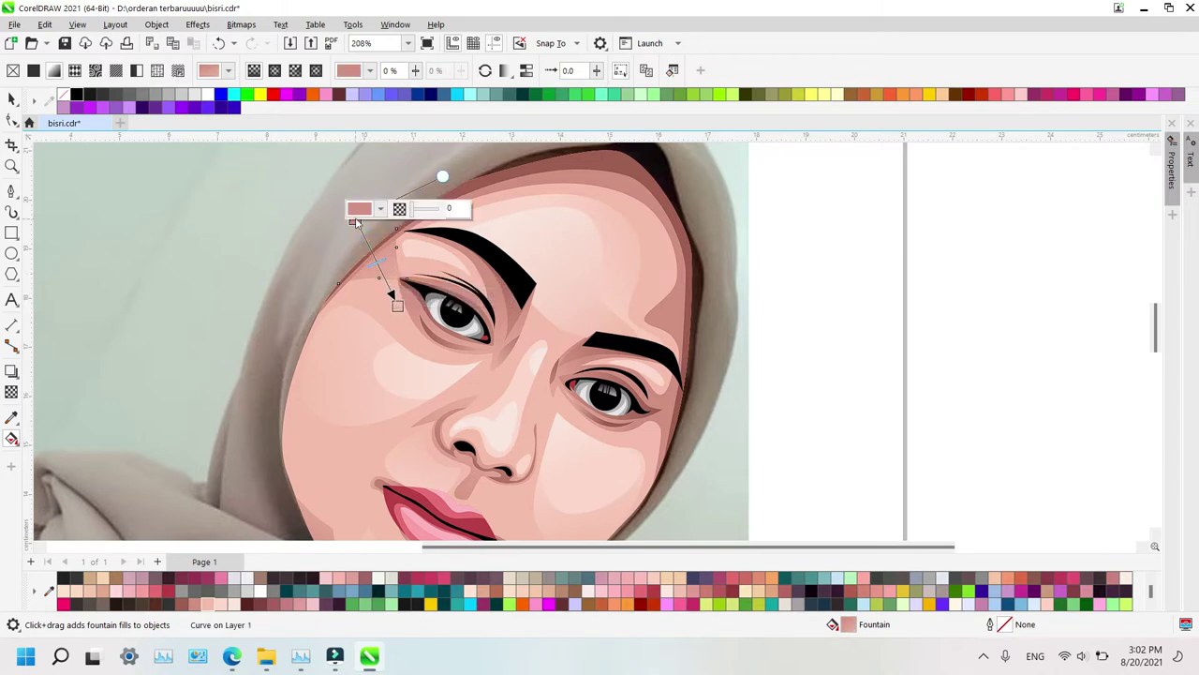
Try to fade the R209 G143 B129 forehead shadow from the upper right-hand hairline to skin pink across the face
left_click(664, 150)
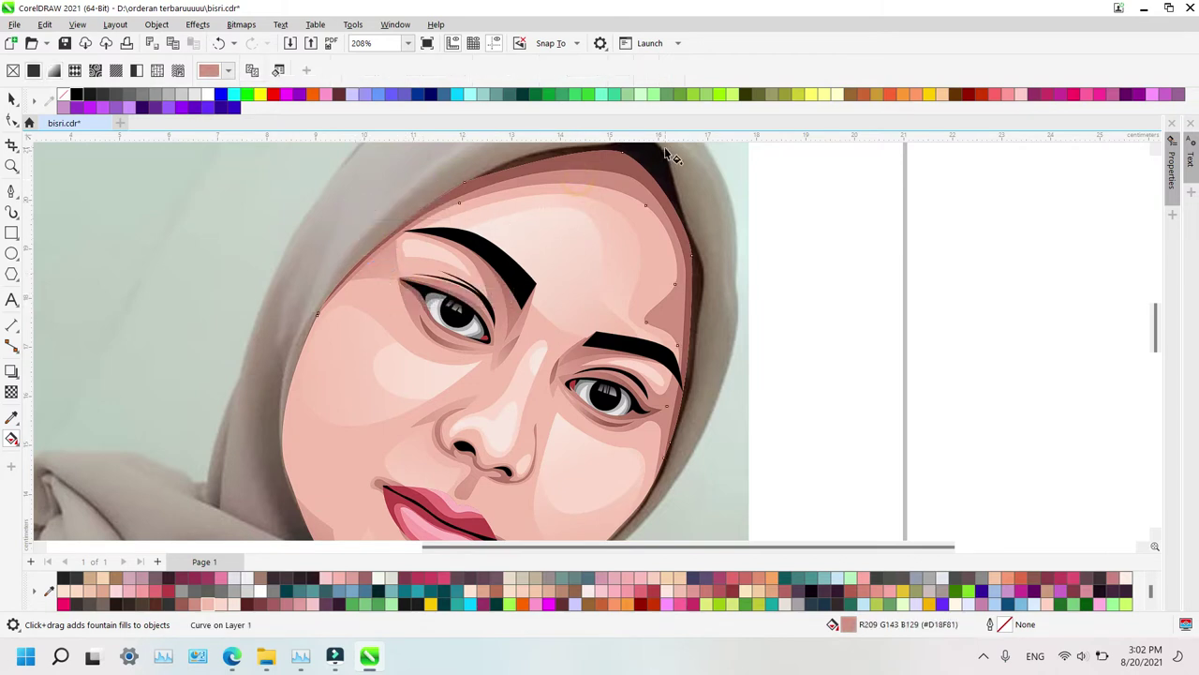
left_click_drag(664, 147, 530, 341)
left_click(200, 607)
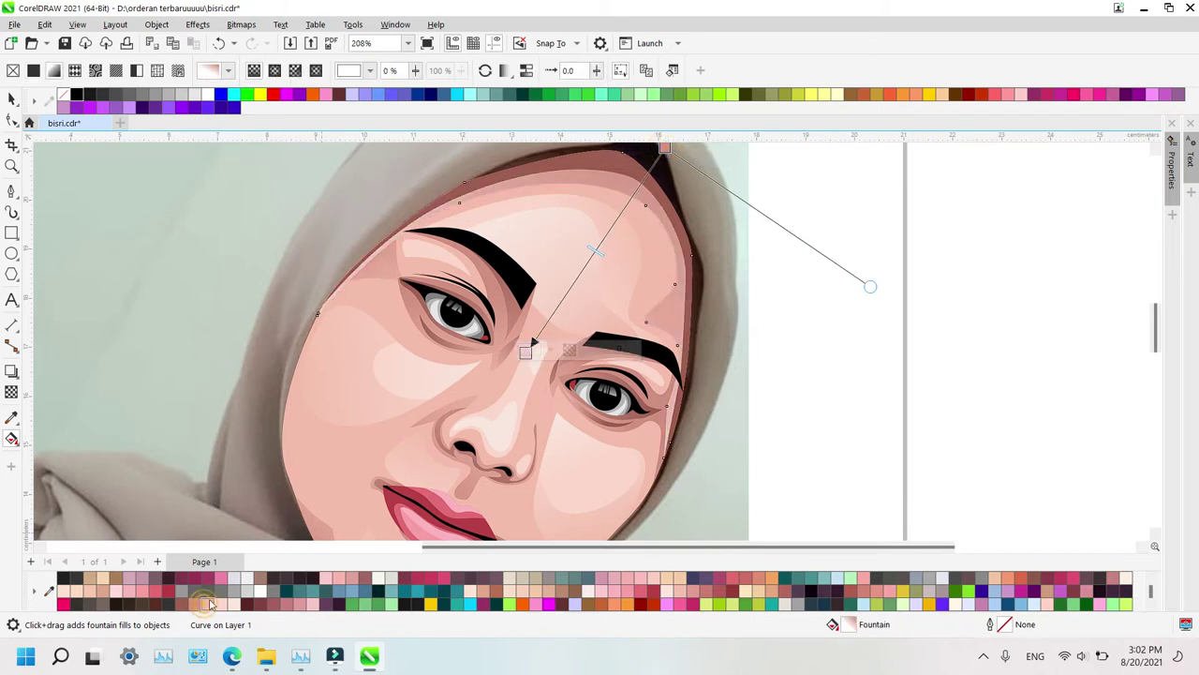
left_click_drag(530, 343, 491, 405)
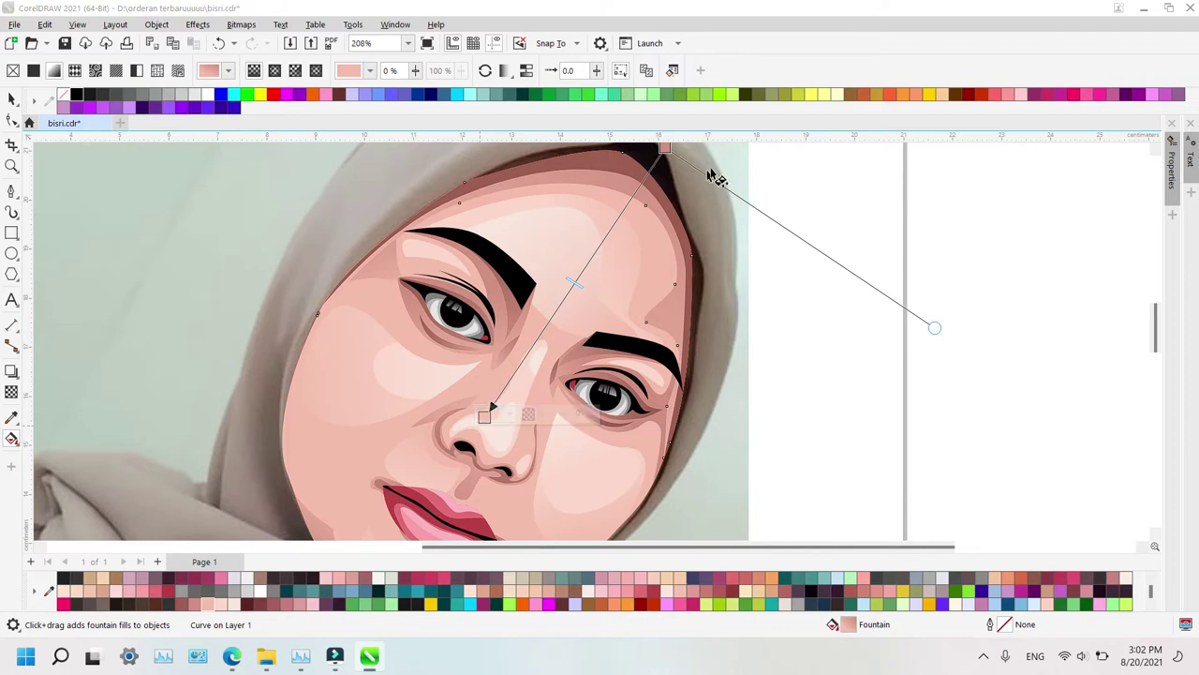
left_click_drag(665, 150, 651, 180)
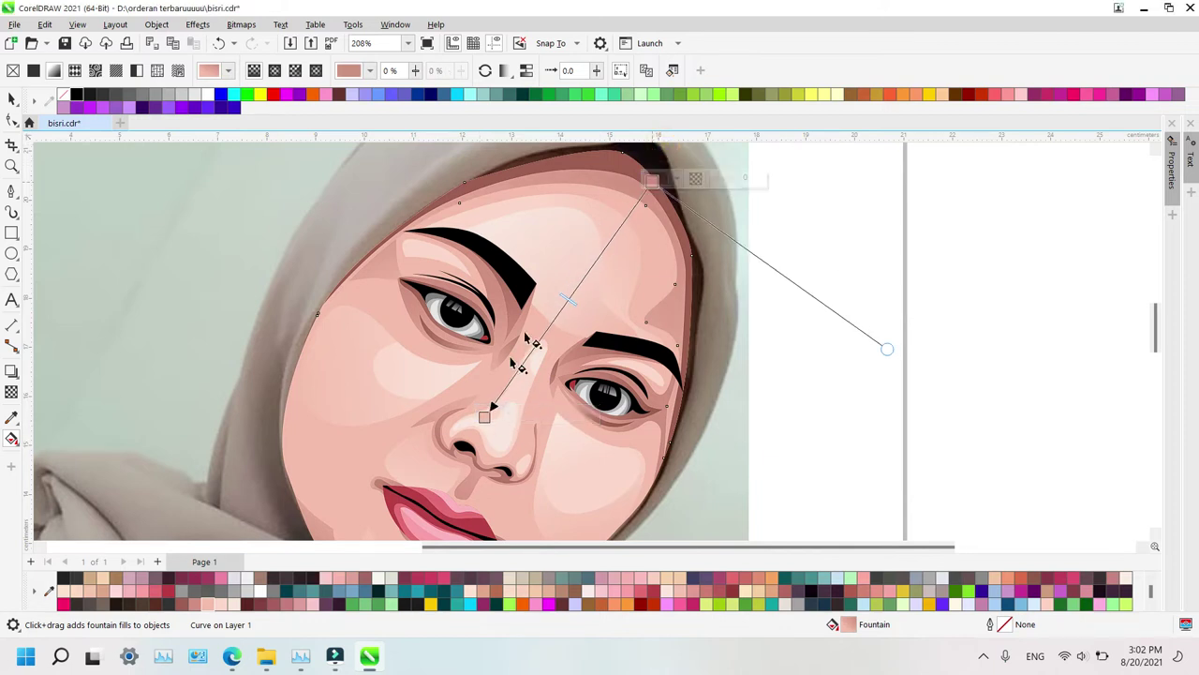
left_click_drag(485, 415, 332, 430)
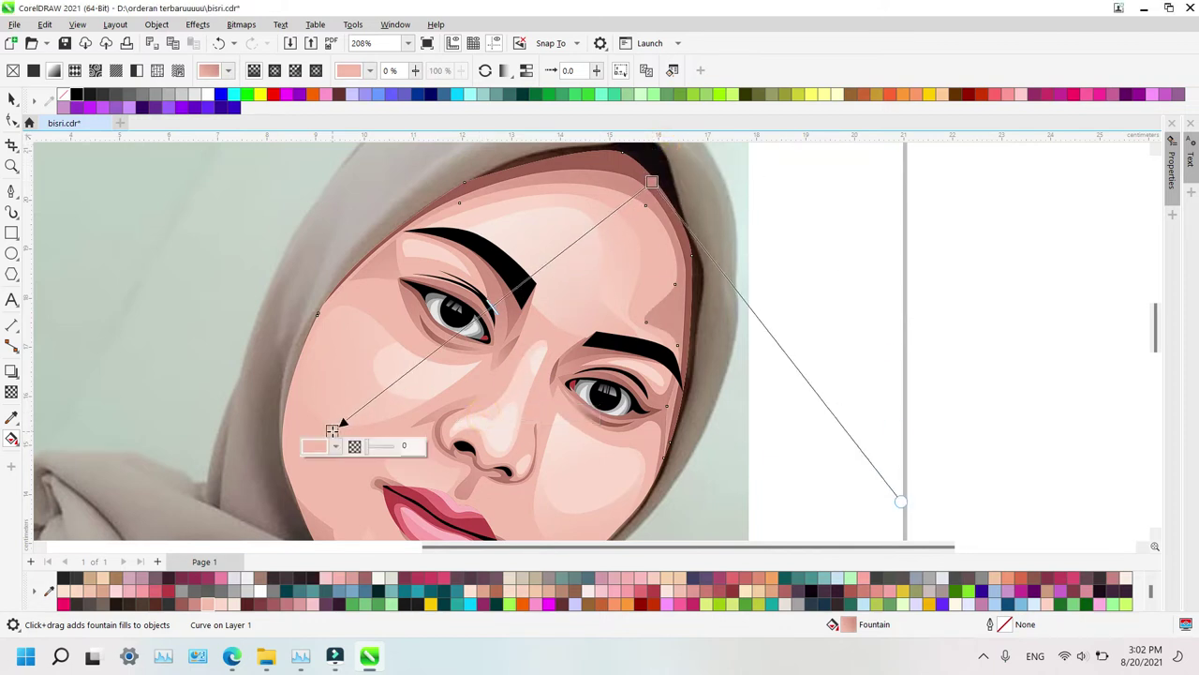
Undo the gradient on the lighter forehead shadow, restoring its flat fill
key("ctrl+z")
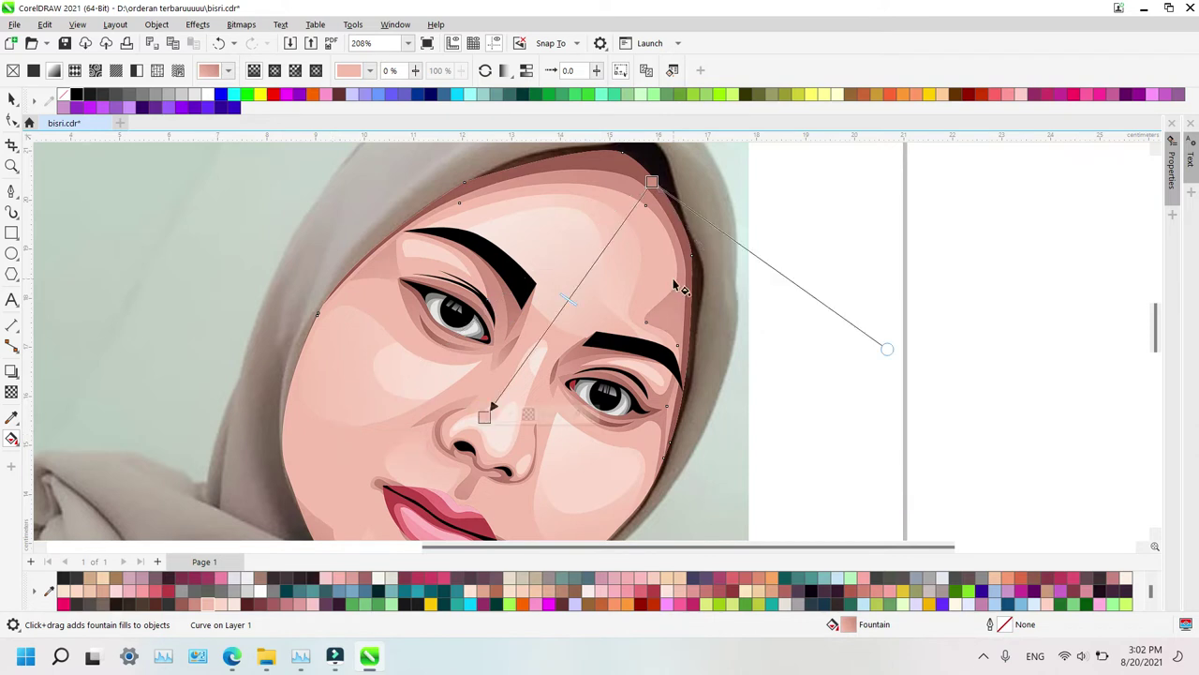
key("ctrl+z")
key("ctrl+z")
key("ctrl+z")
key("ctrl+z")
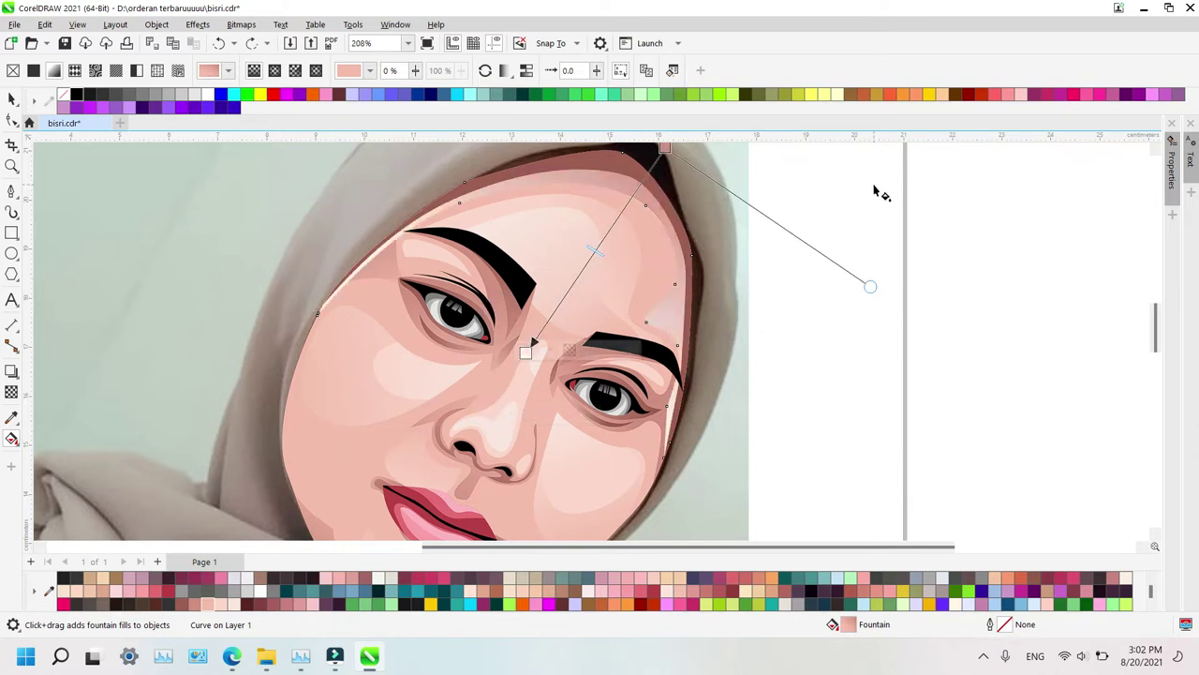
key("ctrl+z")
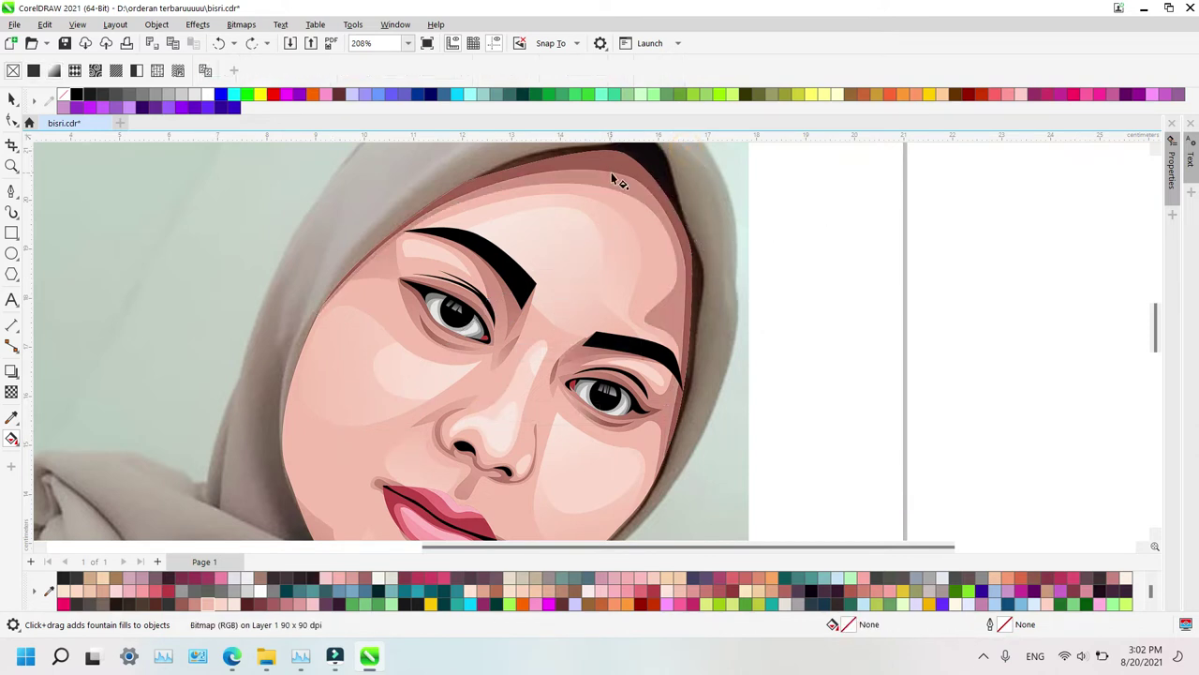
Fade the dark forehead-edge shadow from R157 G94 B83 at the hairline's peak to the medium skin shadow tone near the mouth
left_click(616, 168)
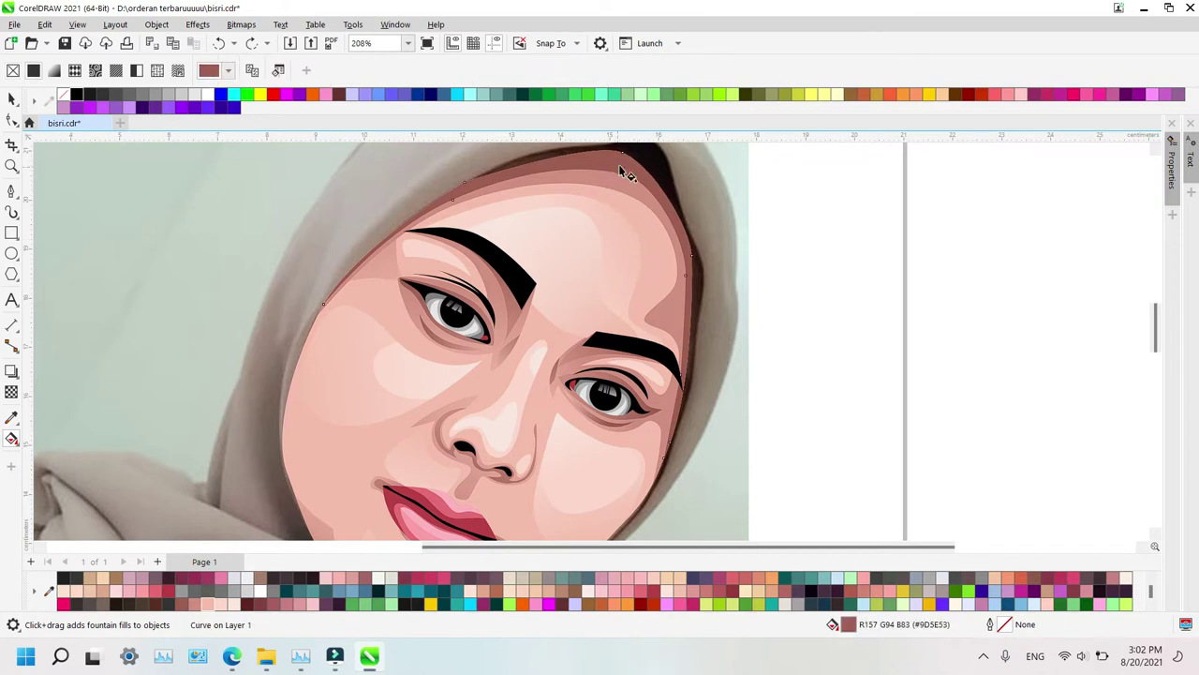
key("z")
right_click(662, 214)
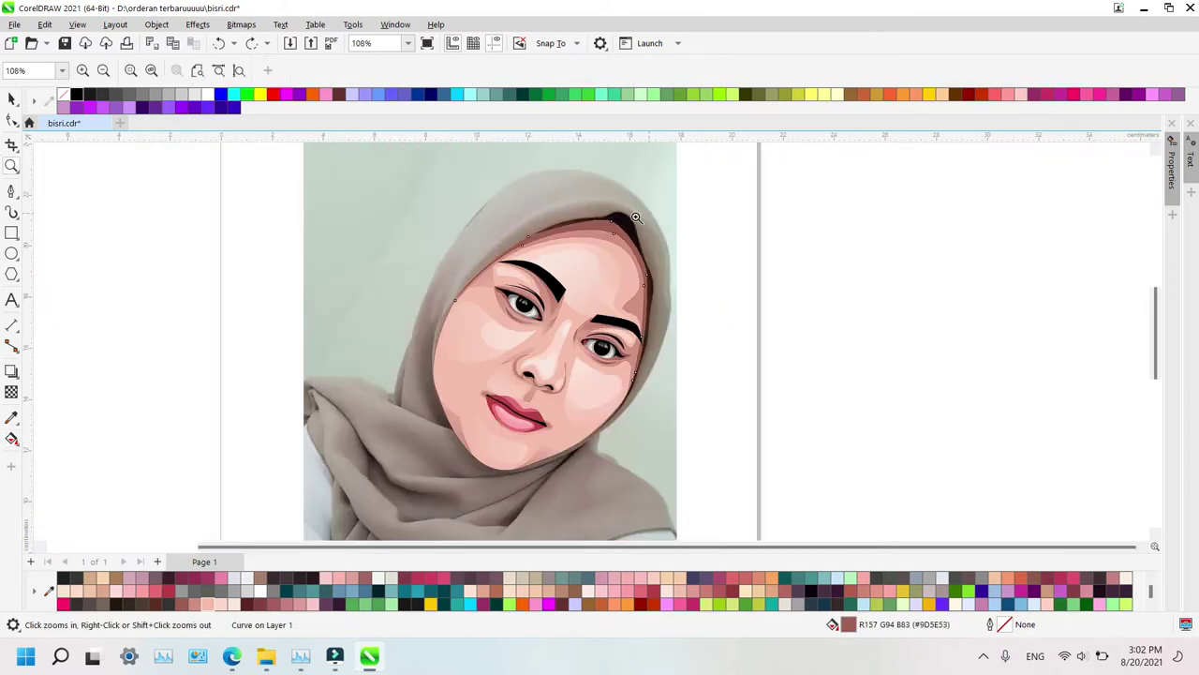
key("g")
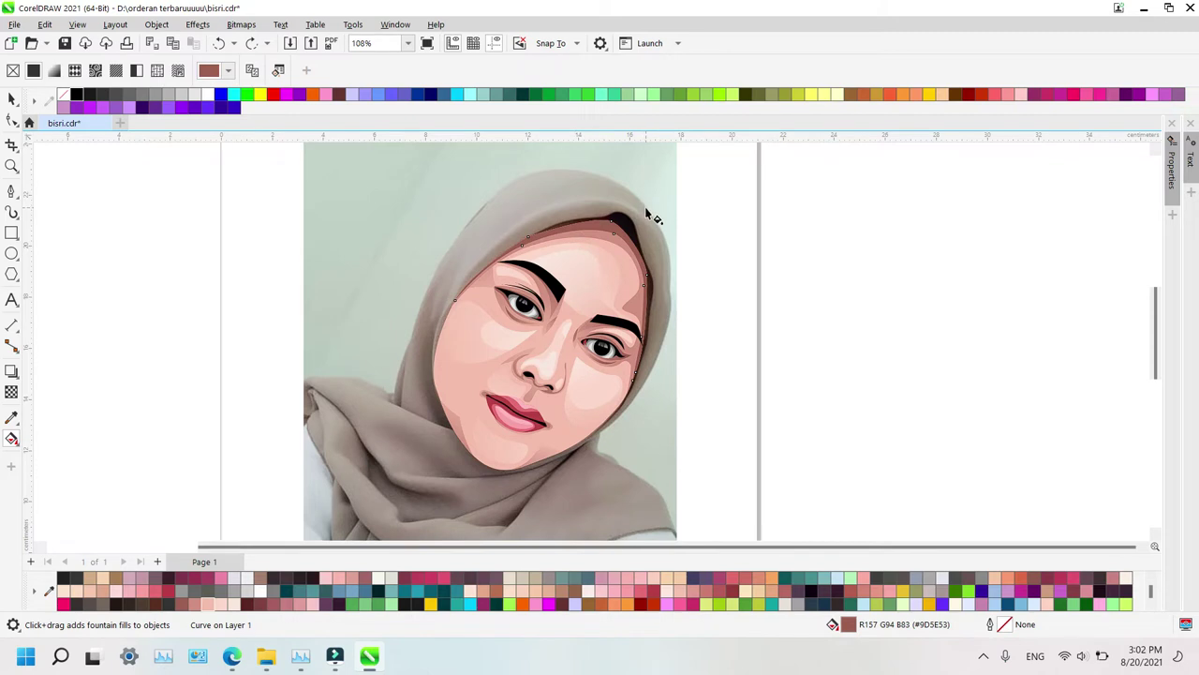
left_click_drag(645, 205, 507, 394)
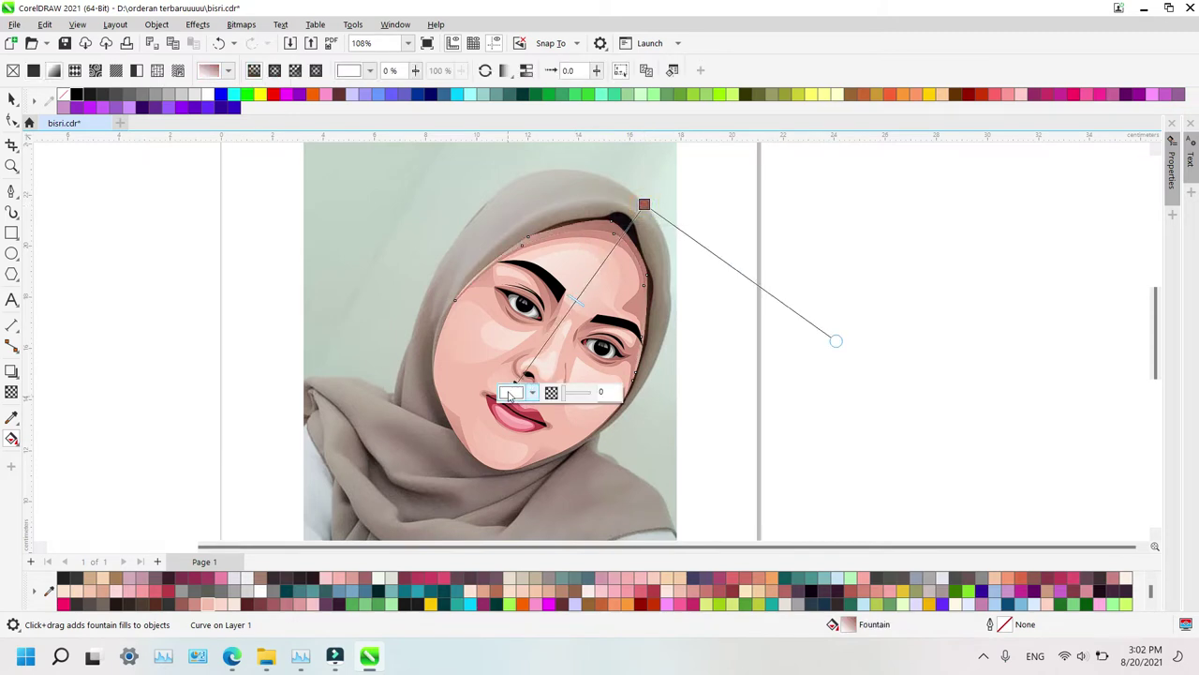
left_click(200, 610)
left_click_drag(646, 206, 619, 226)
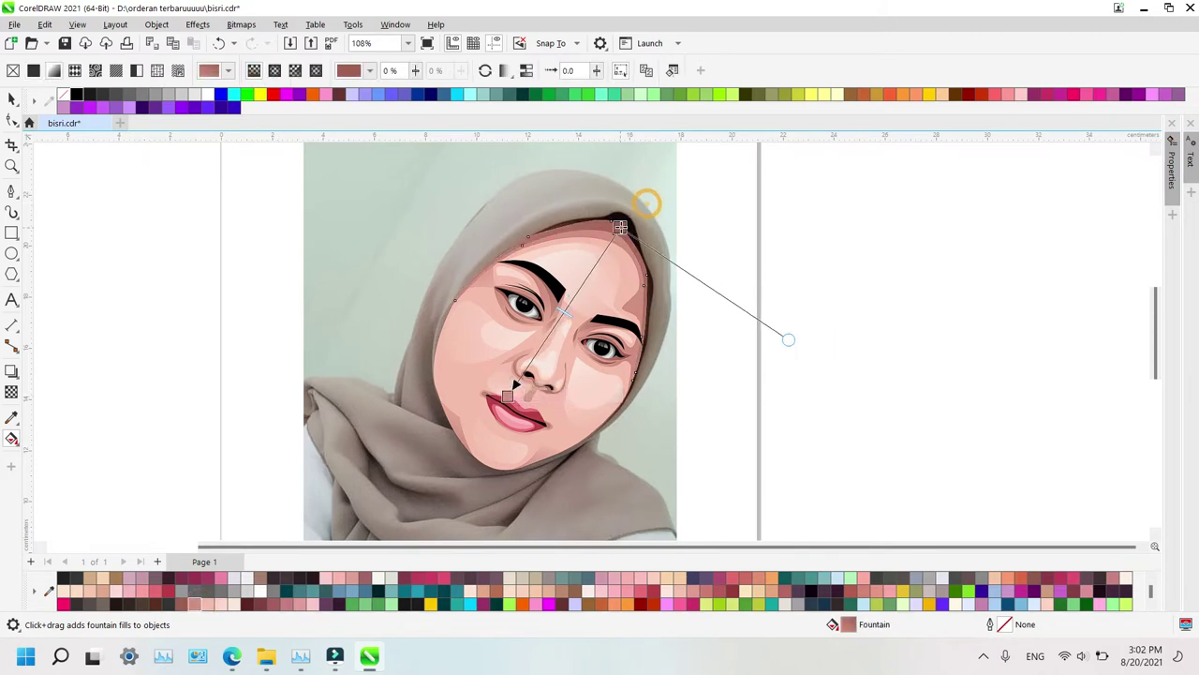
left_click(741, 311)
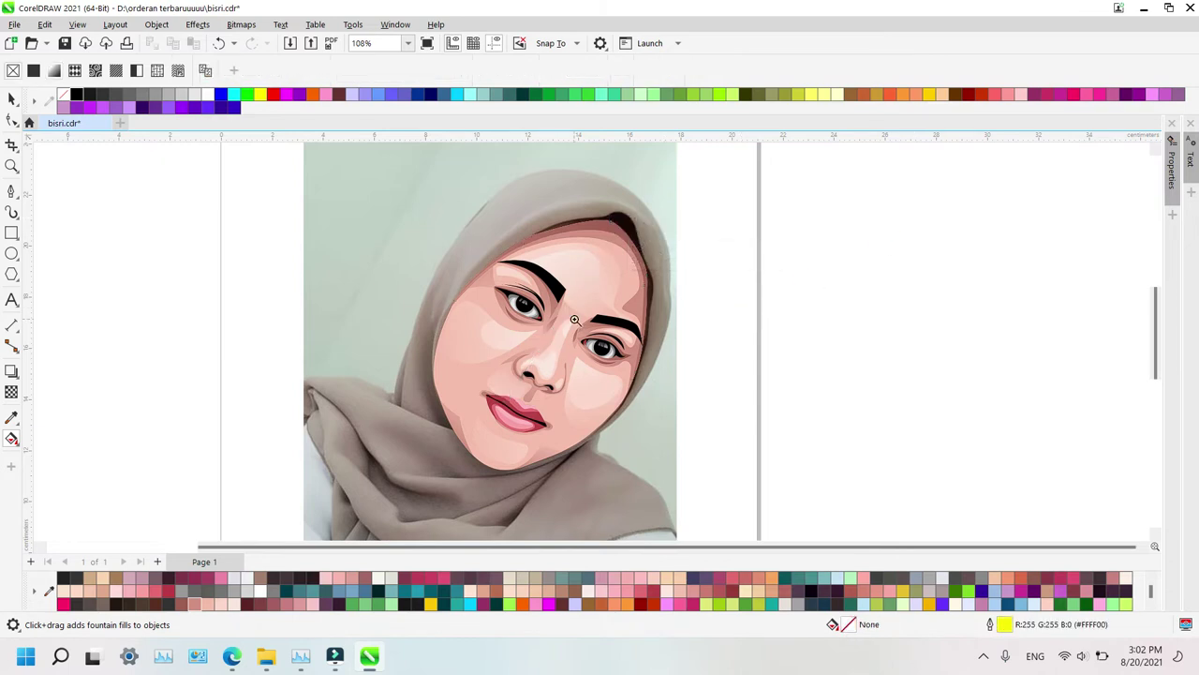
Move the reference photo aside to view the vector face on its own, and return the photo behind the face
key("z")
scroll(575, 320, "down", 3)
scroll(623, 376, "up", 2)
key("space")
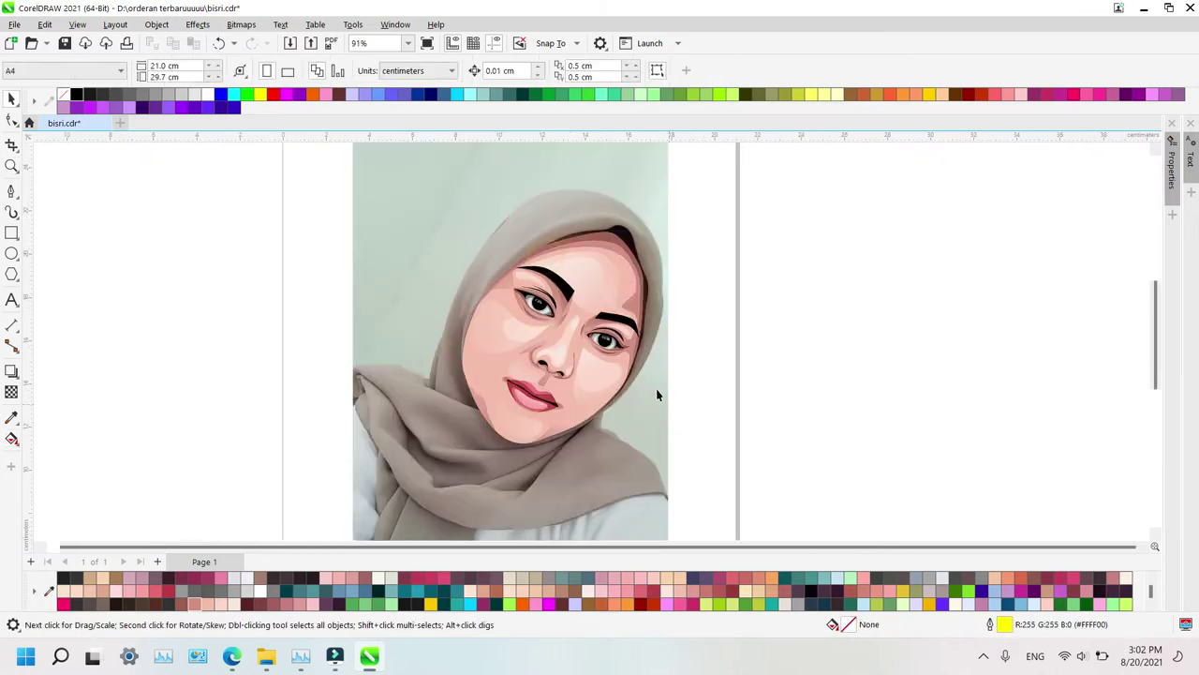
left_click_drag(628, 429, 389, 415)
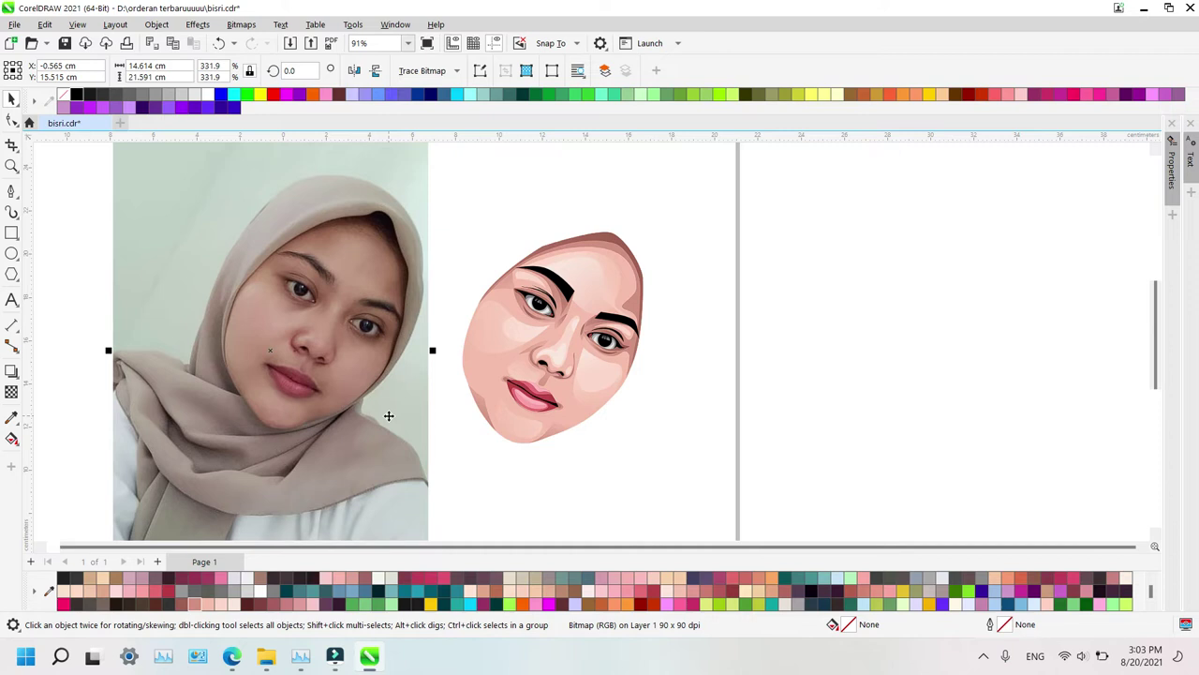
key("p")
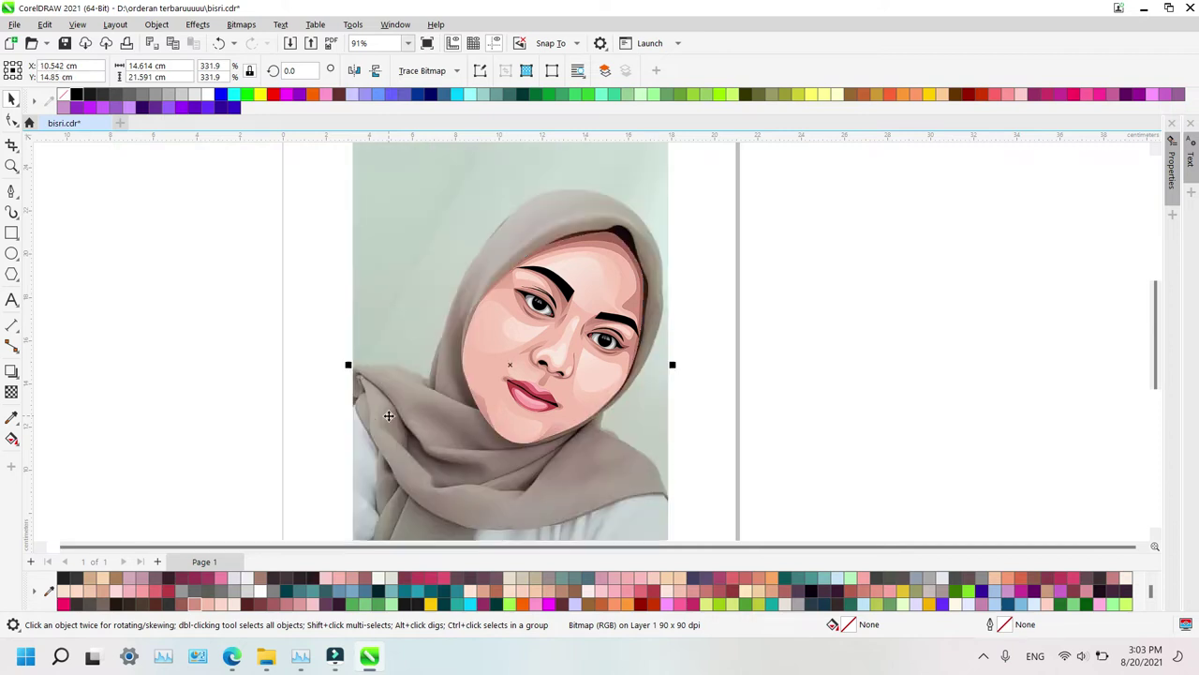
Select all the vector face shapes without the reference photo and group them
key("z")
scroll(565, 351, "down", 3)
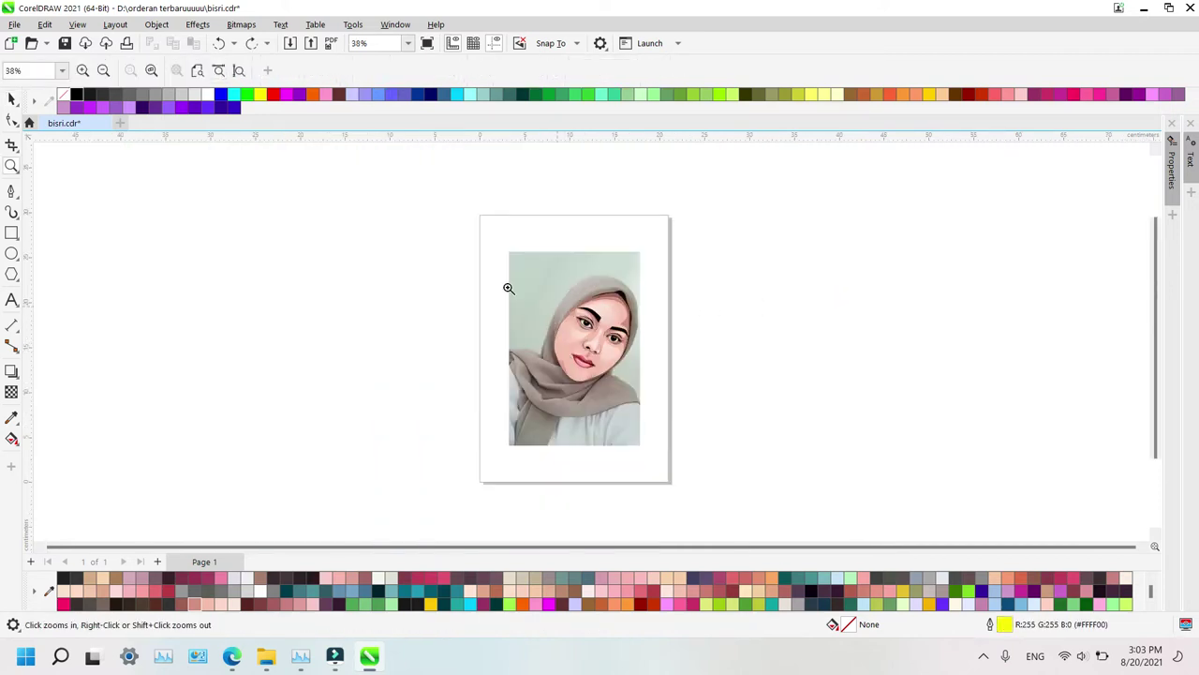
left_click_drag(508, 287, 688, 447)
key("space")
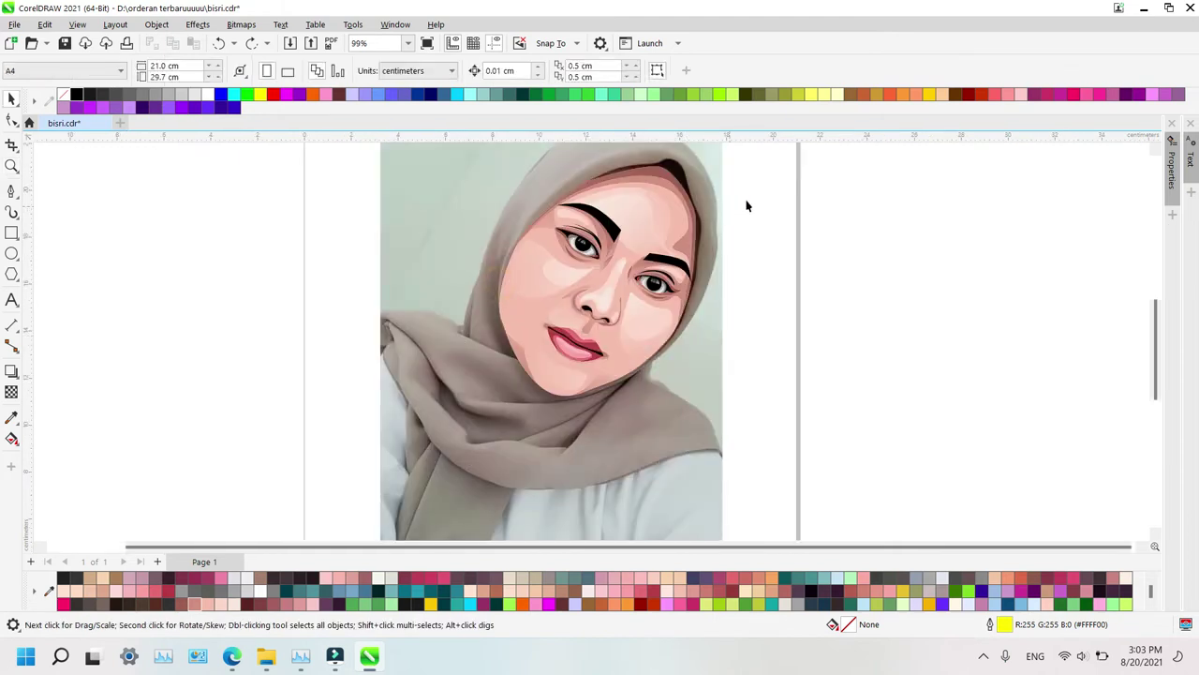
left_click_drag(455, 322, 404, 408)
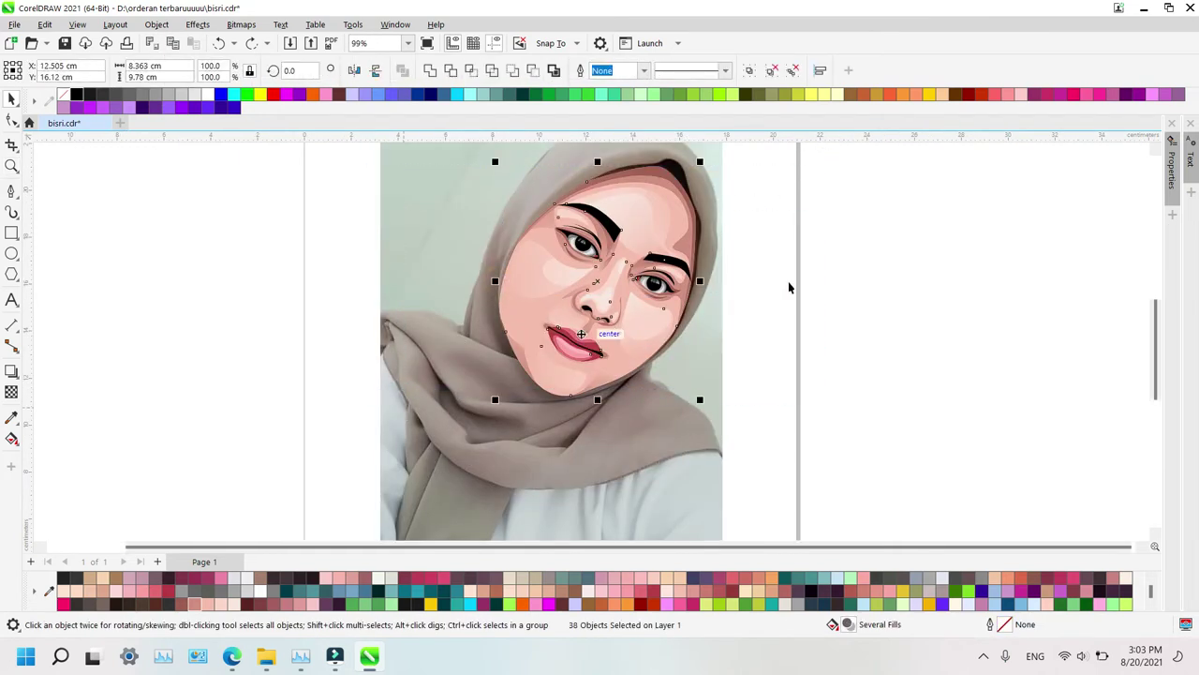
left_click(846, 346)
left_click_drag(849, 484, 436, 145)
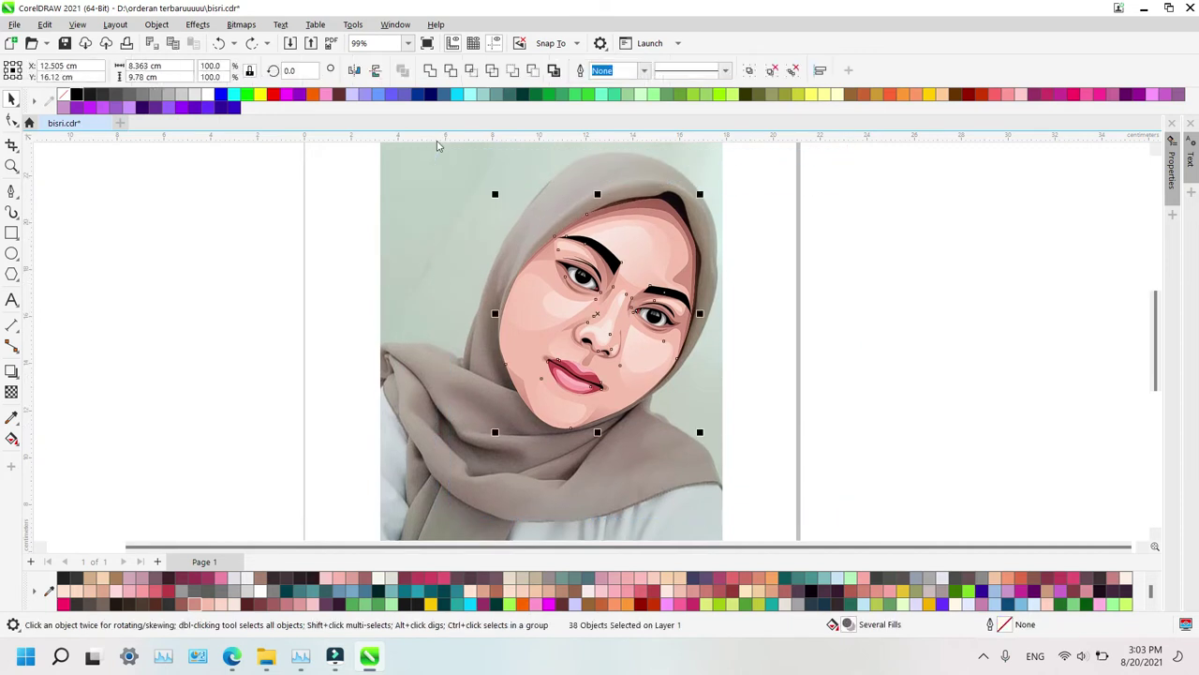
key("ctrl+g")
Start a Pen outline of the hijab, tracing the scarf's upper edge from the photo's left-hand border to the neck fold
key("z")
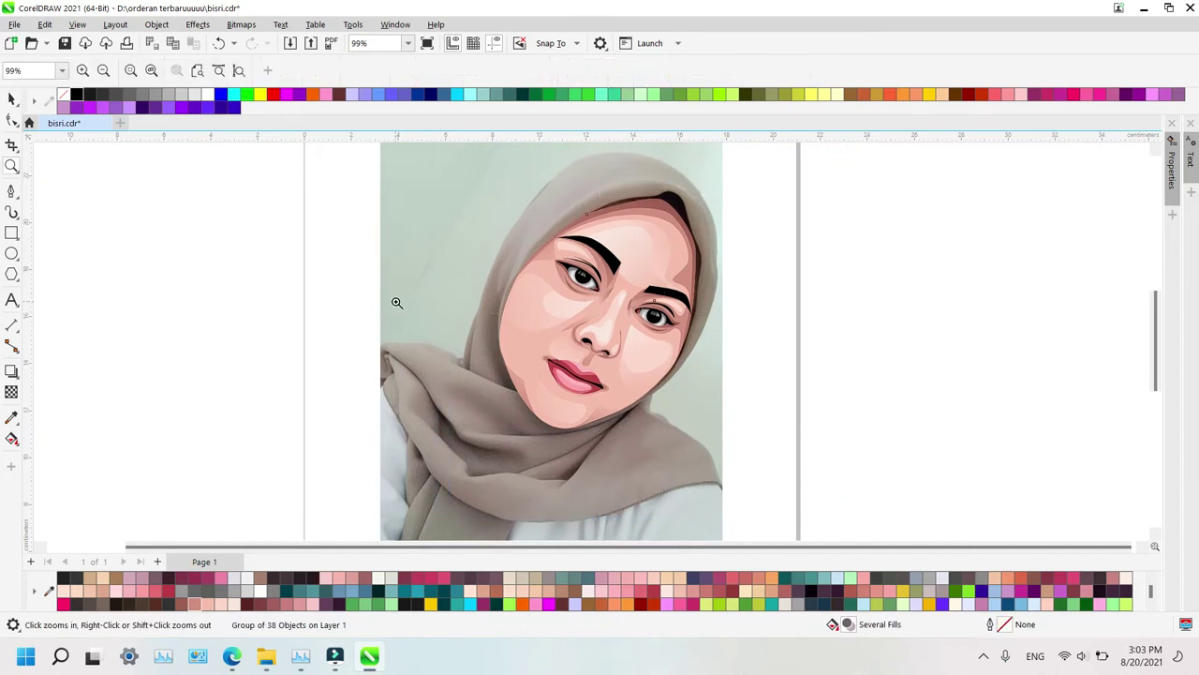
left_click_drag(317, 302, 602, 415)
key("F5")
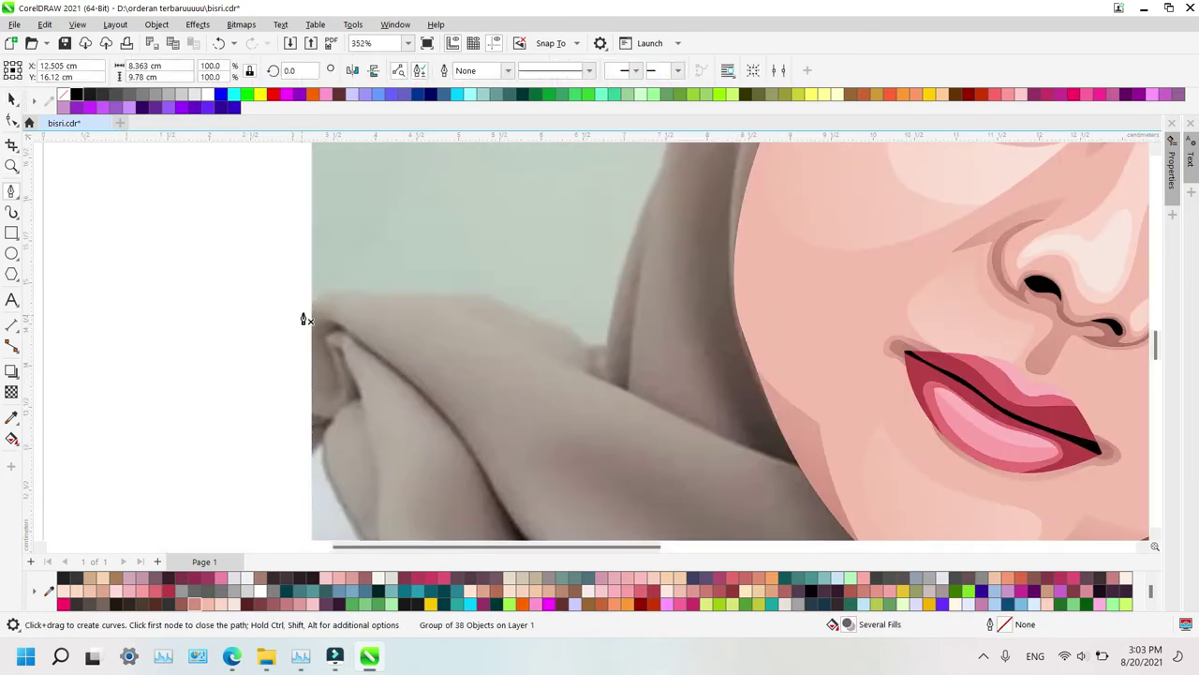
left_click(314, 298)
left_click_drag(362, 291, 393, 301)
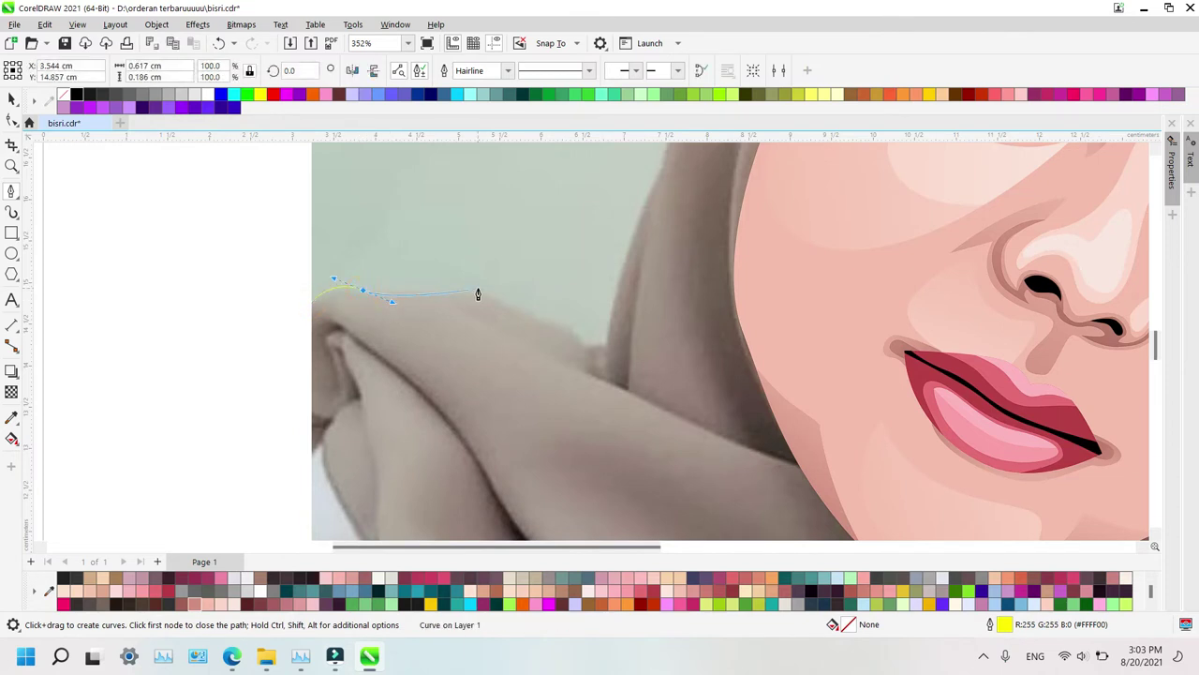
left_click(478, 293)
left_click(570, 334)
left_click(589, 347)
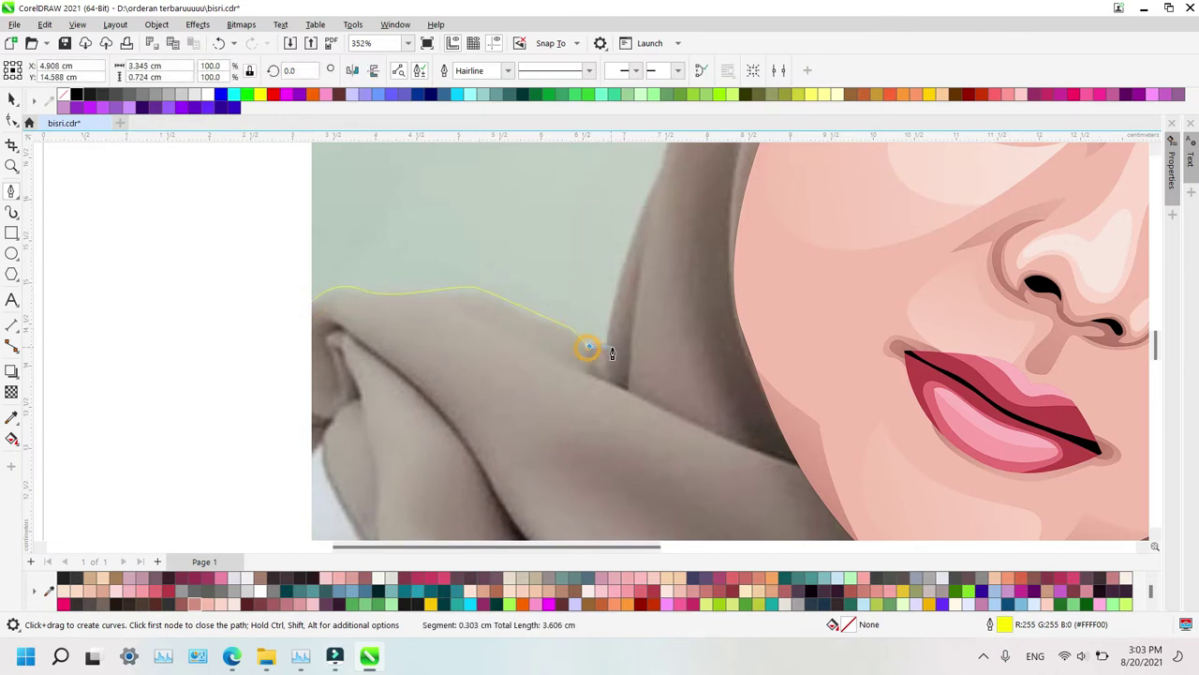
left_click(605, 342)
Continue the hijab outline from the neck fold up the left-hand outer edge to temple height
left_click(665, 165)
scroll(706, 248, "up", 3)
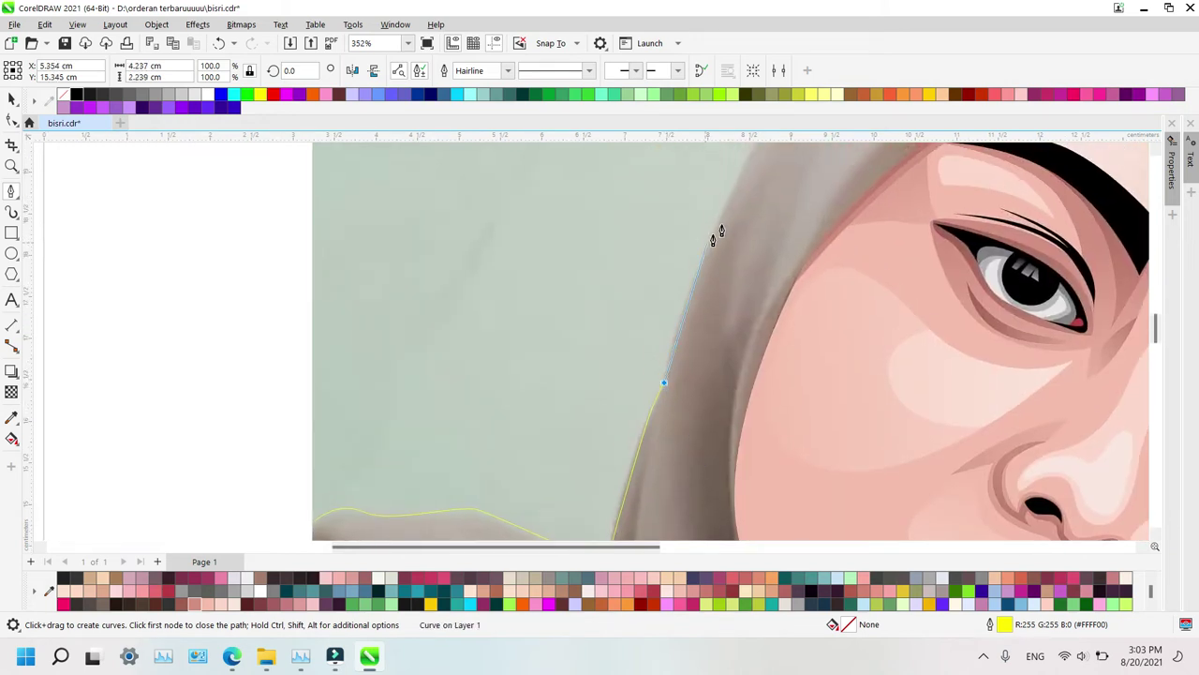
left_click(728, 198)
scroll(729, 196, "up", 2)
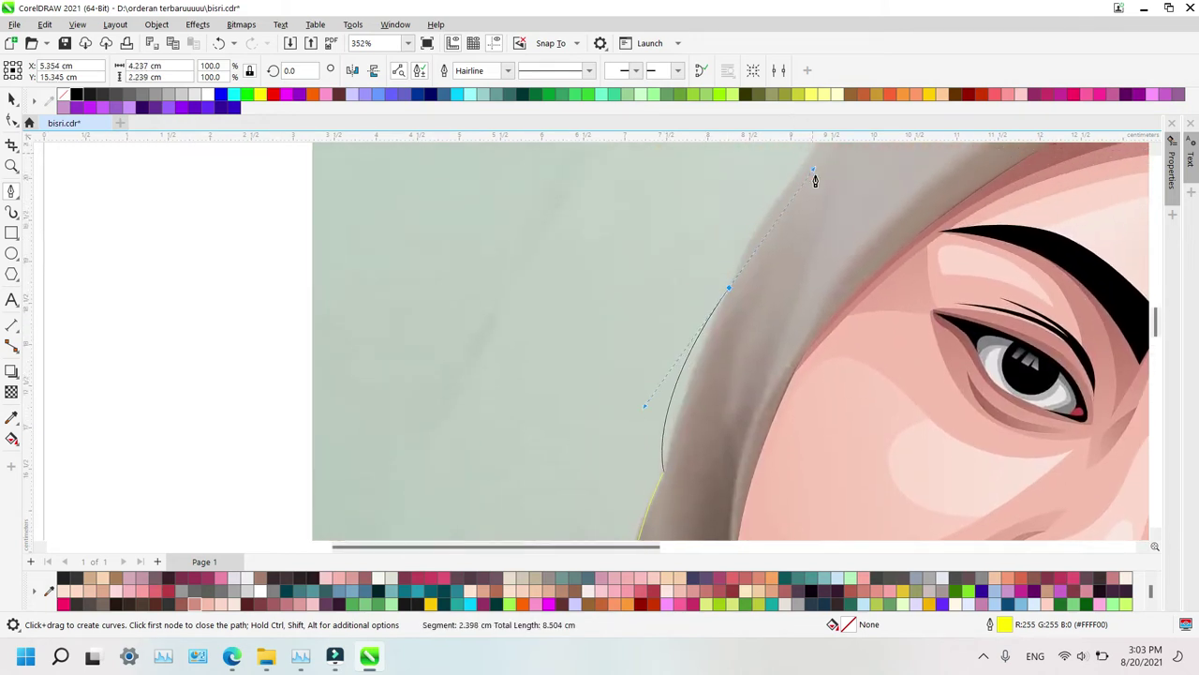
Resume the hijab outline from its last node beside the temple and curve it up to the crown of the head
key("z")
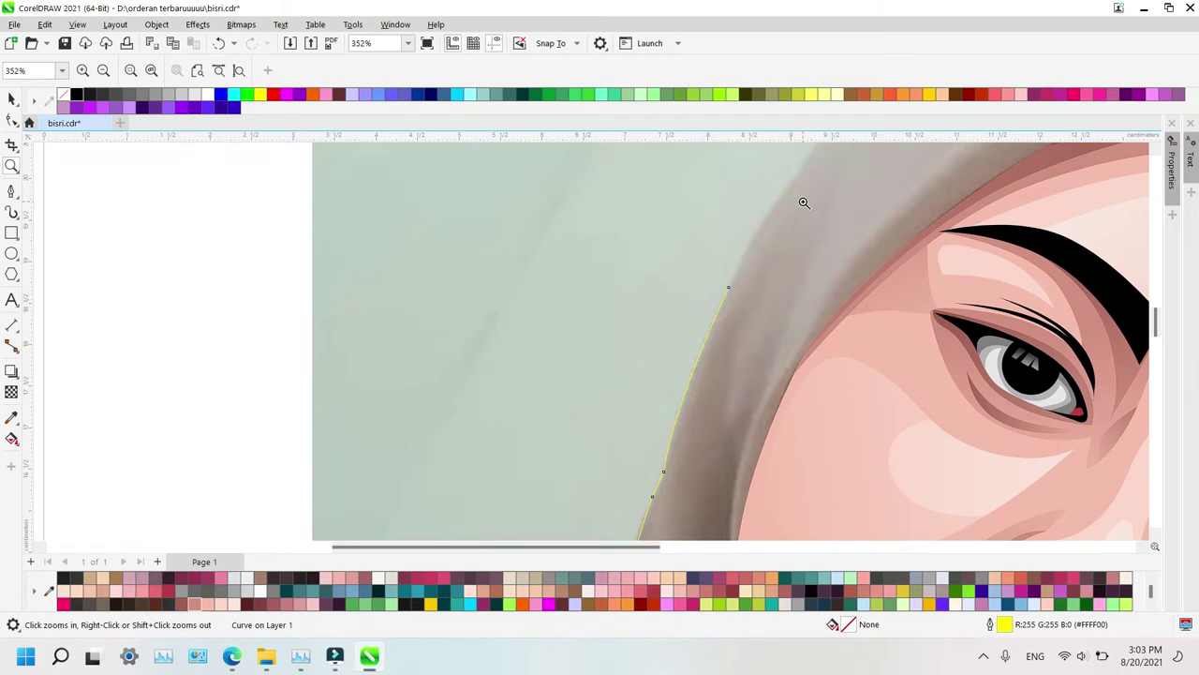
right_click(803, 203)
key("p")
left_click(497, 257)
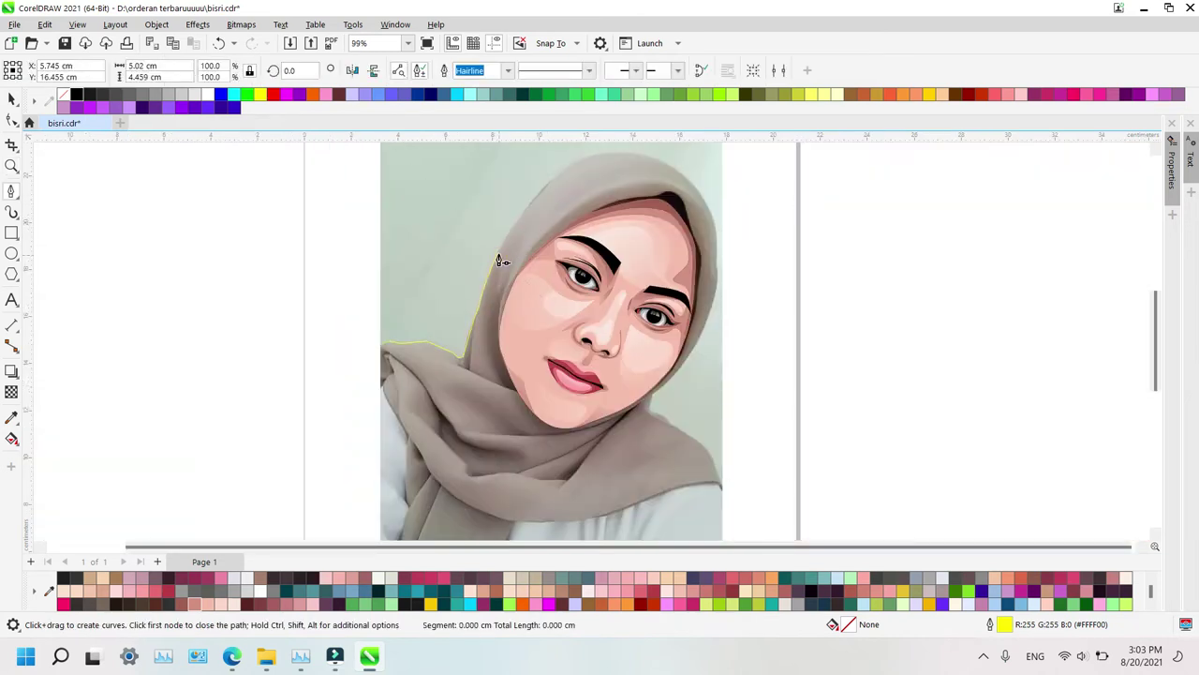
left_click(501, 260)
left_click(514, 217)
left_click_drag(584, 163, 621, 199)
scroll(621, 153, "up", 1)
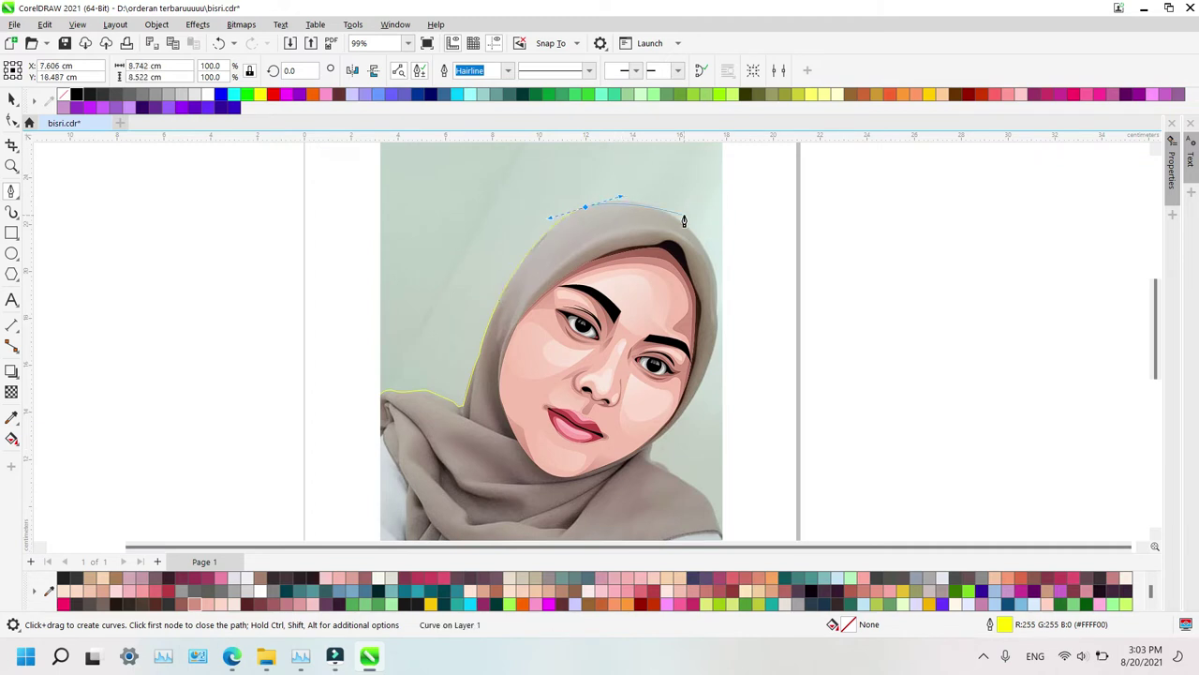
Trace the hijab outline from the crown down the right-hand side to the neck beside the jaw
left_click_drag(680, 228, 698, 239)
left_click_drag(714, 272, 715, 364)
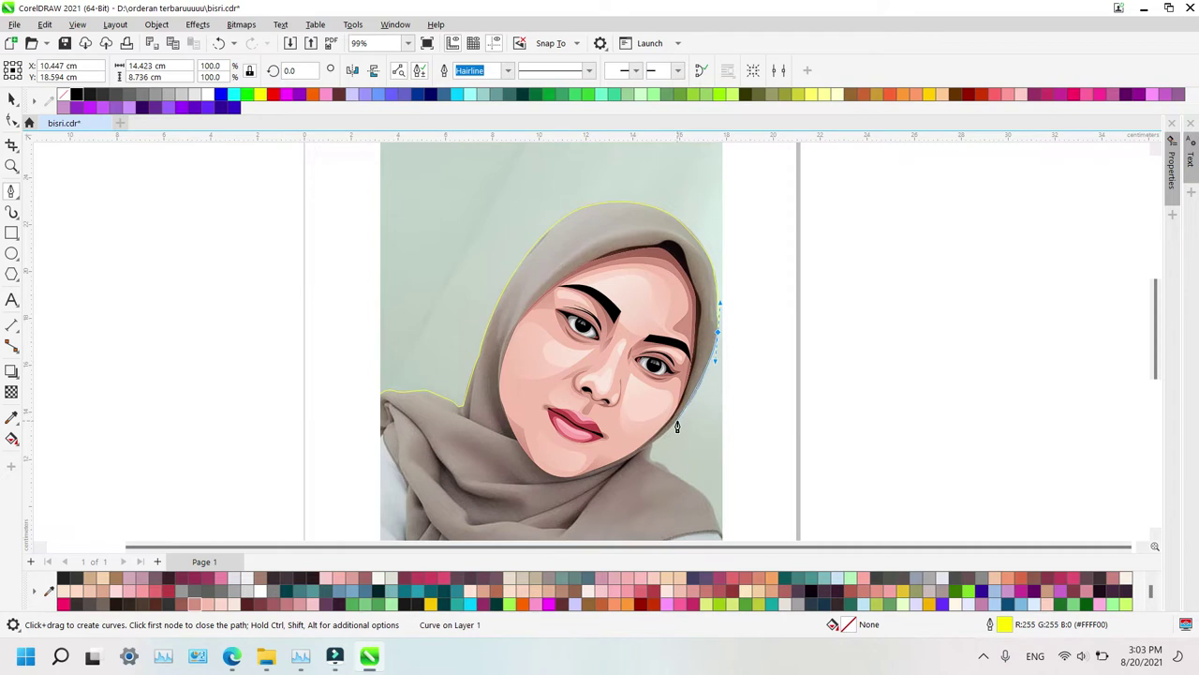
left_click_drag(676, 422, 656, 447)
Continue the hijab outline from the neck beside the jaw over the right-hand shoulder to the photo's border
key("z")
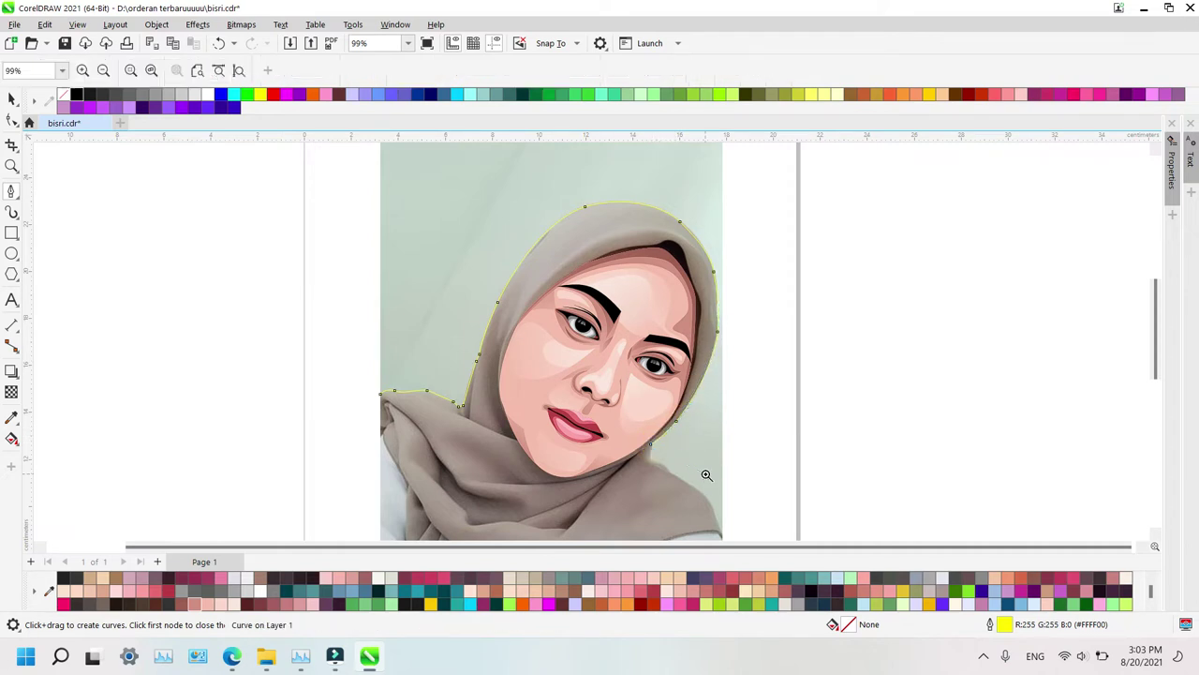
left_click_drag(772, 562, 751, 503)
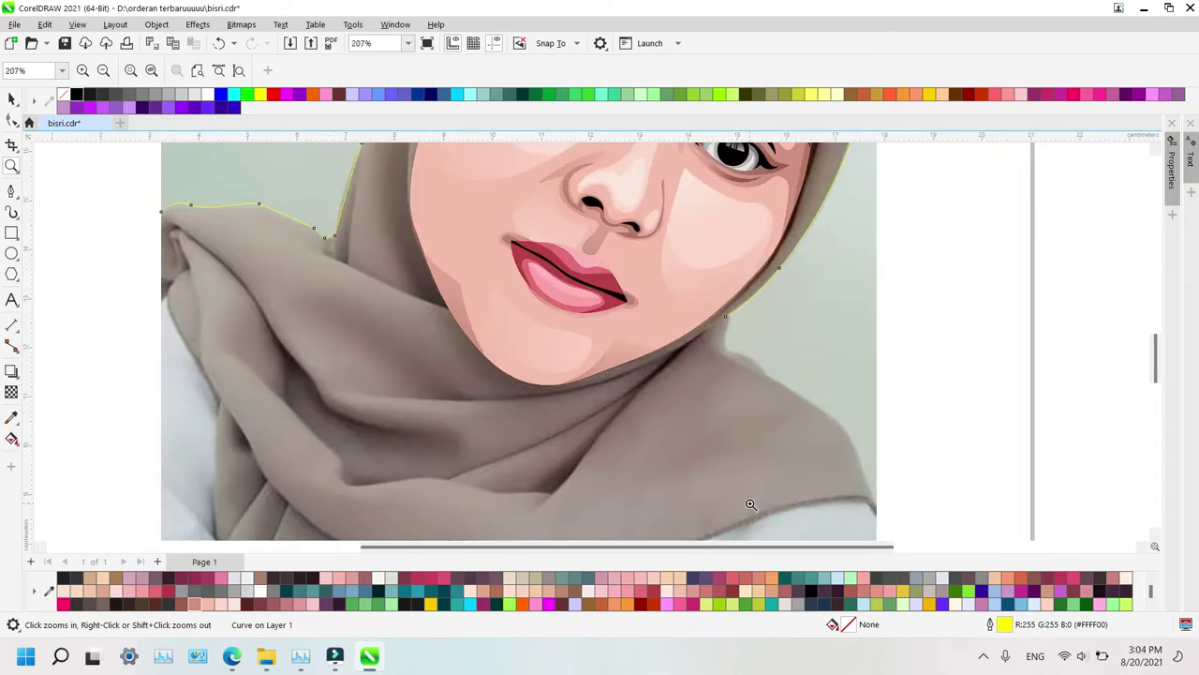
left_click_drag(728, 320, 771, 367)
left_click(768, 375)
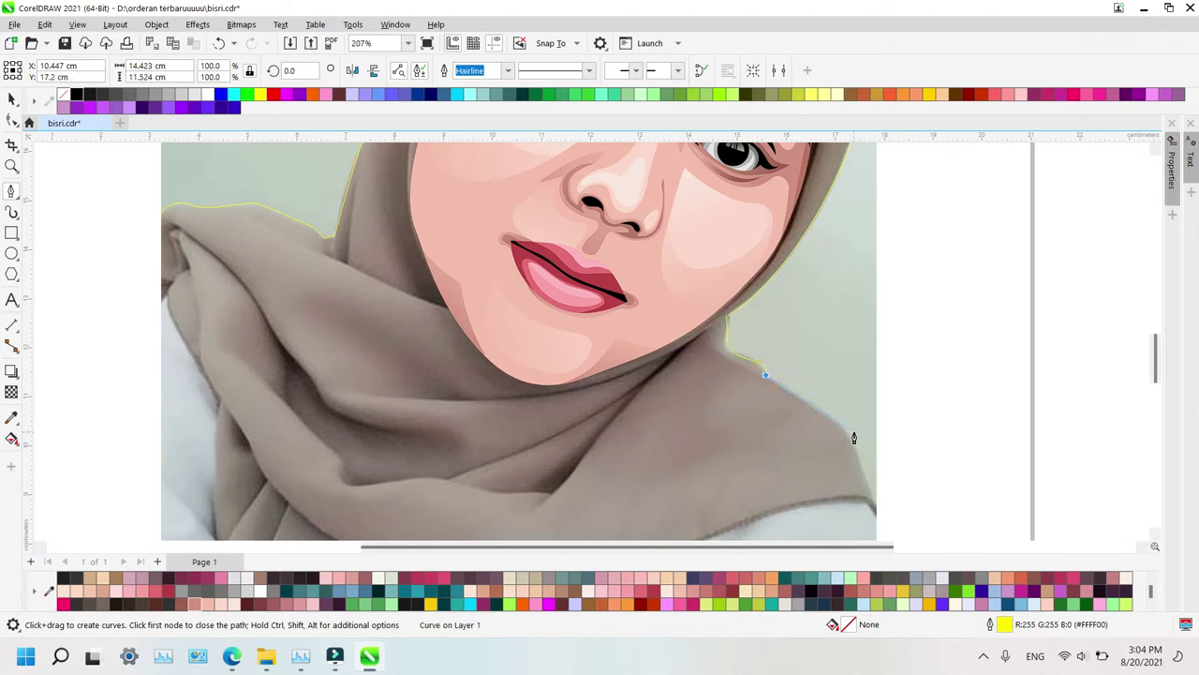
left_click_drag(847, 435, 862, 463)
left_click(875, 509)
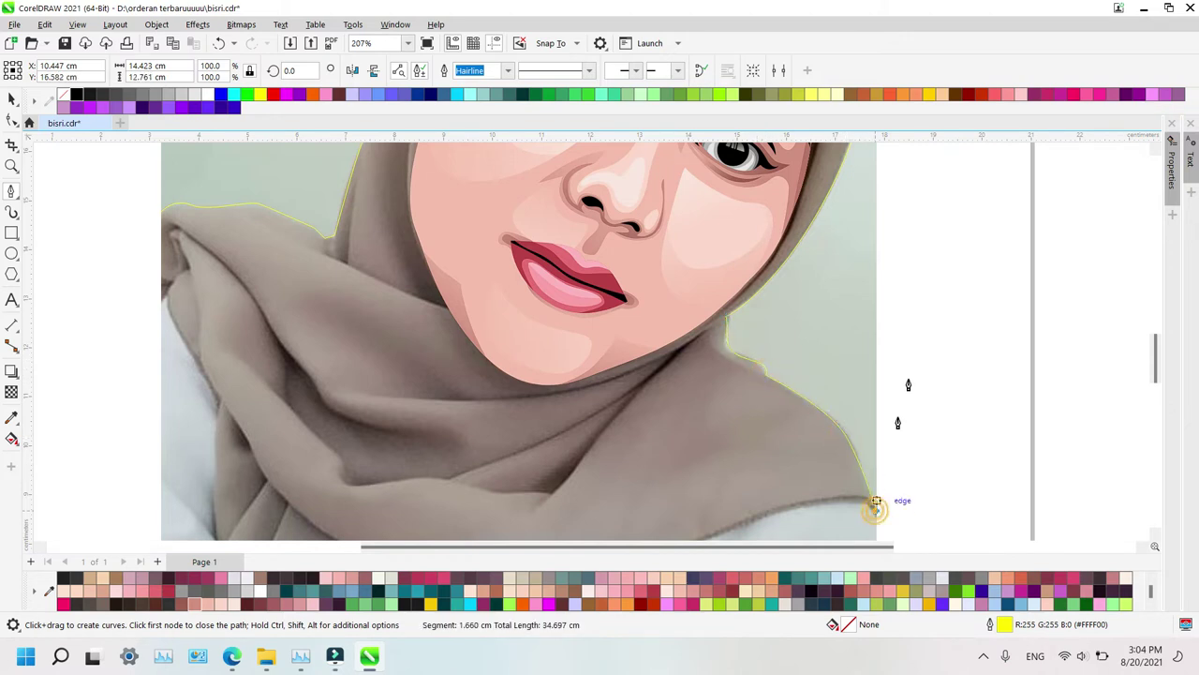
Trace the scarf's lower edge from the photo's right-hand border across the chest to the corner of the hanging end
scroll(914, 367, "down", 1)
scroll(913, 367, "down", 1)
left_click(822, 354)
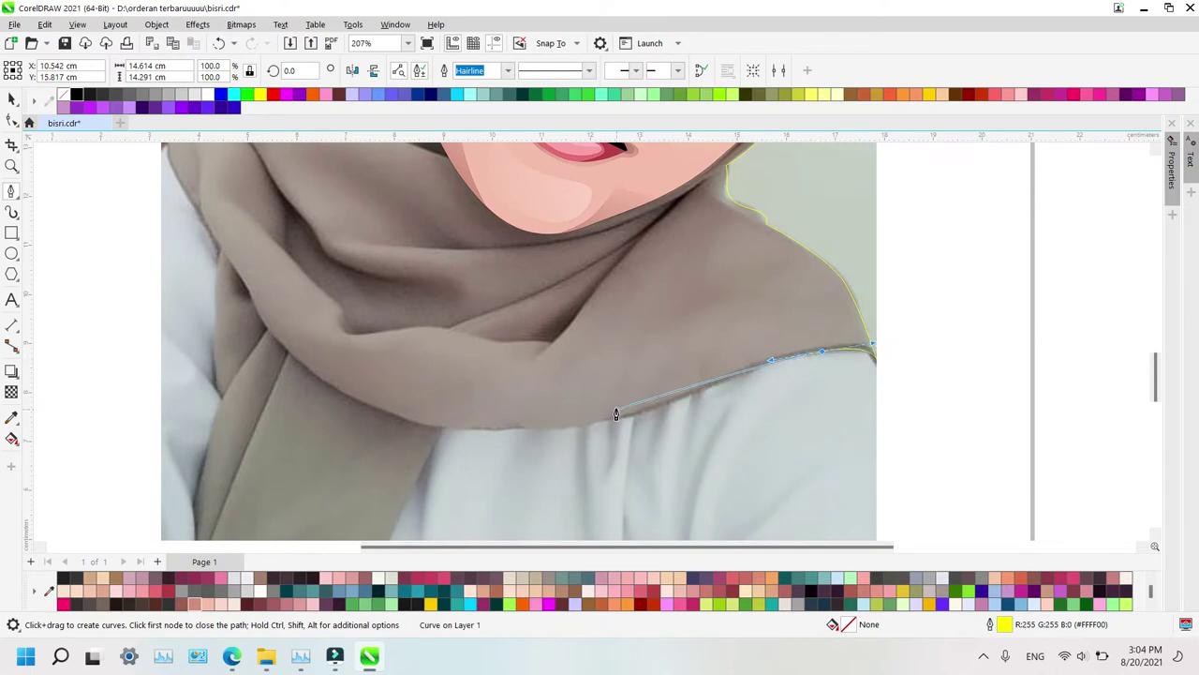
left_click_drag(608, 425, 553, 438)
left_click(440, 437)
Trace around the scarf's hanging end, down to the photo's lower border and back up its left-hand side
scroll(469, 431, "down", 3)
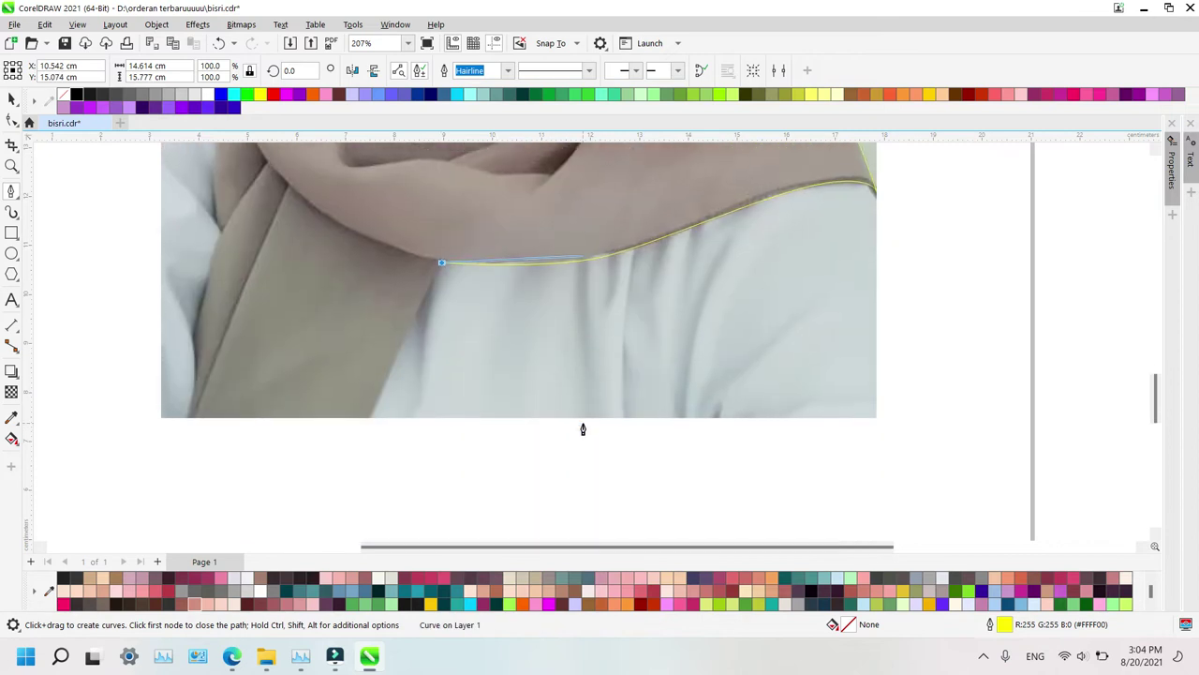
left_click(371, 410)
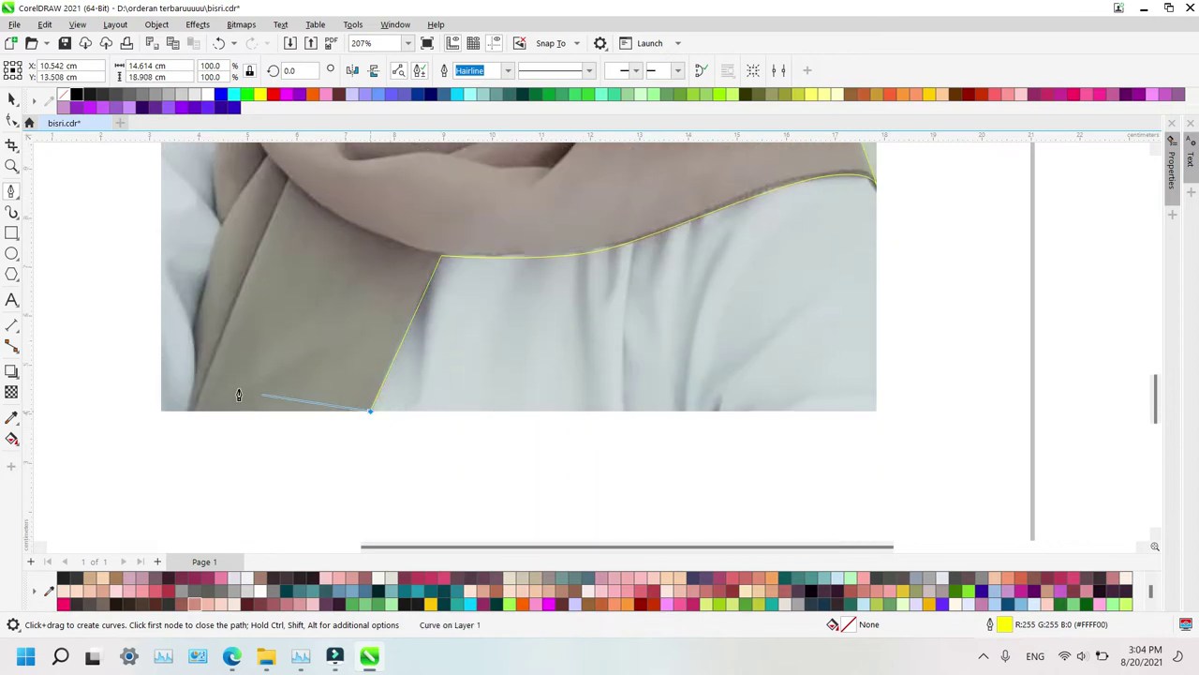
left_click(184, 410)
left_click_drag(193, 353, 193, 319)
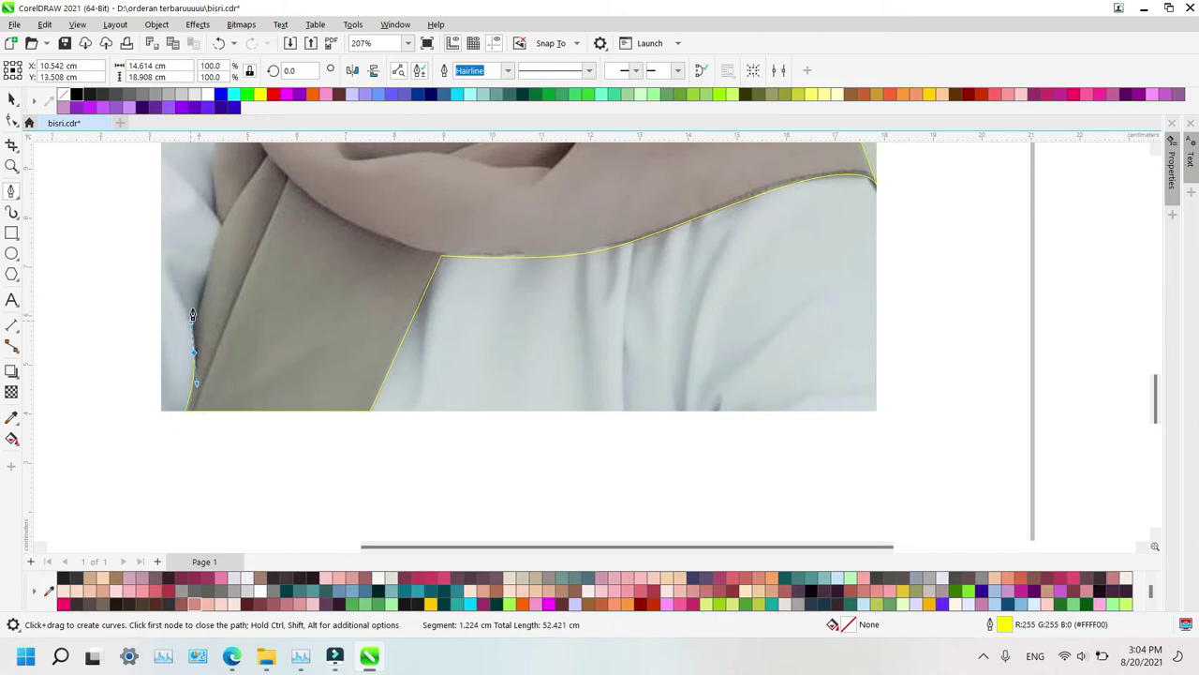
left_click(218, 222)
Trace the hijab's remaining left-hand edge up to the photo's border and close the outline at its starting node
scroll(271, 249, "up", 3)
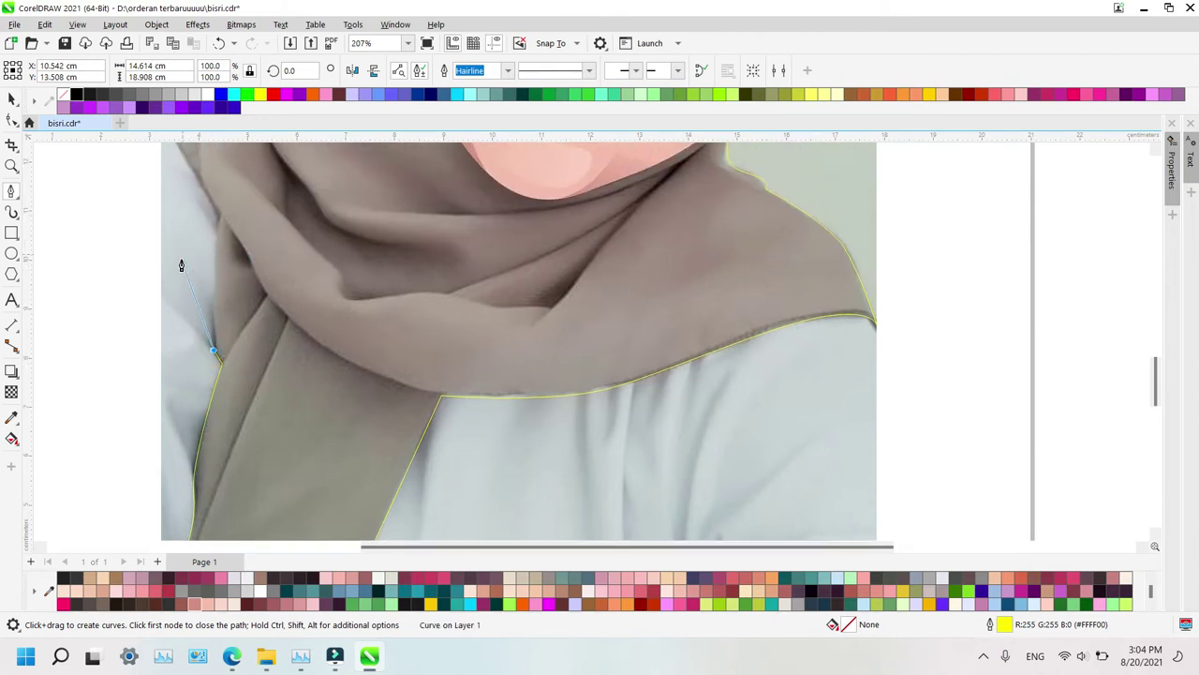
left_click(221, 209)
scroll(240, 234, "up", 3)
left_click(170, 274)
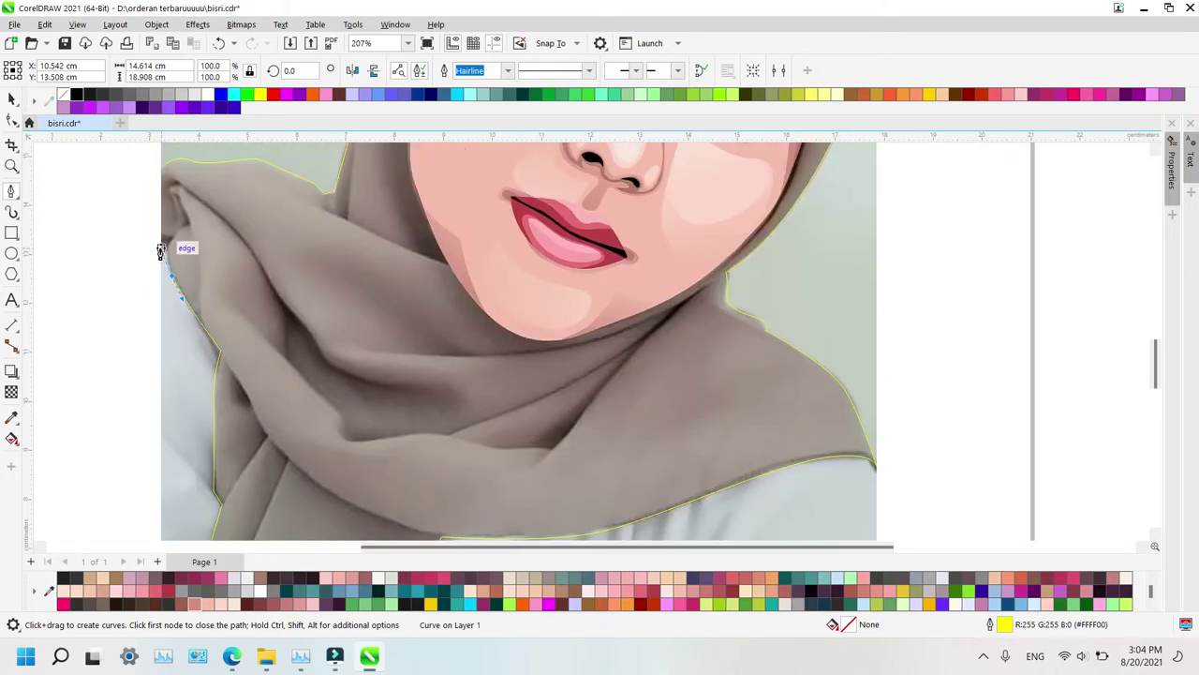
left_click(160, 247)
left_click(161, 172)
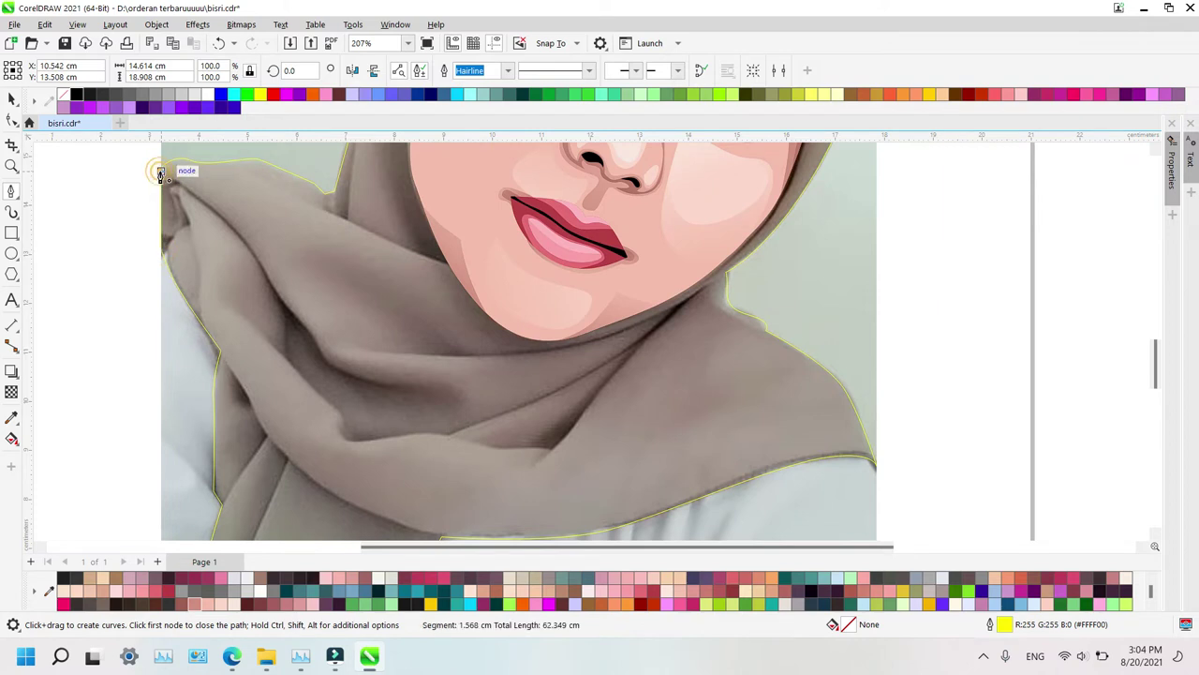
key("ctrl+z")
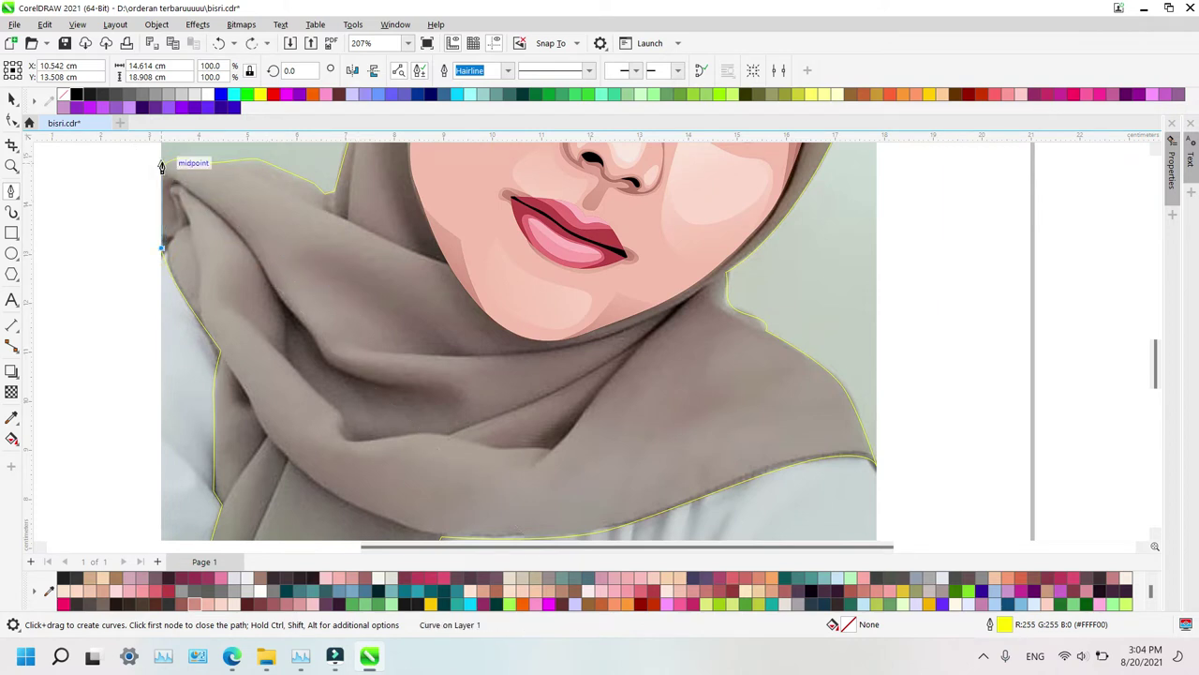
left_click(162, 170)
key("z")
key("F3")
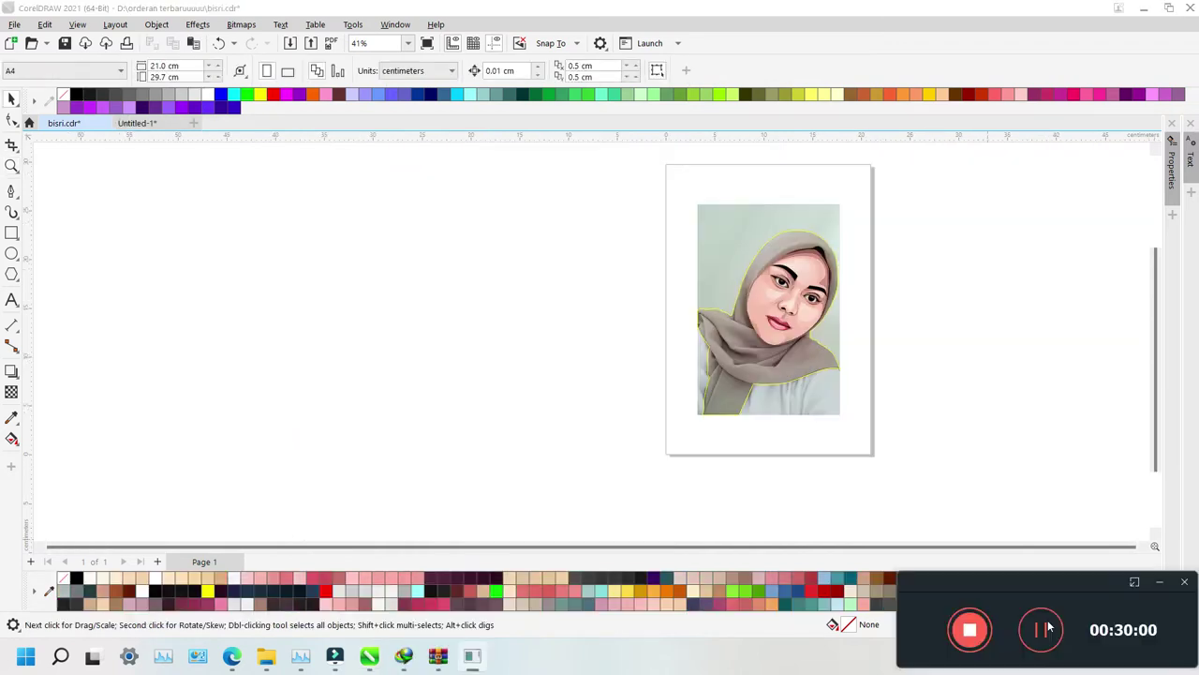
Start a Pen outline of the scarf's fold shadow, running from the left-hand scarf edge up to the fold's upper tip
key("z")
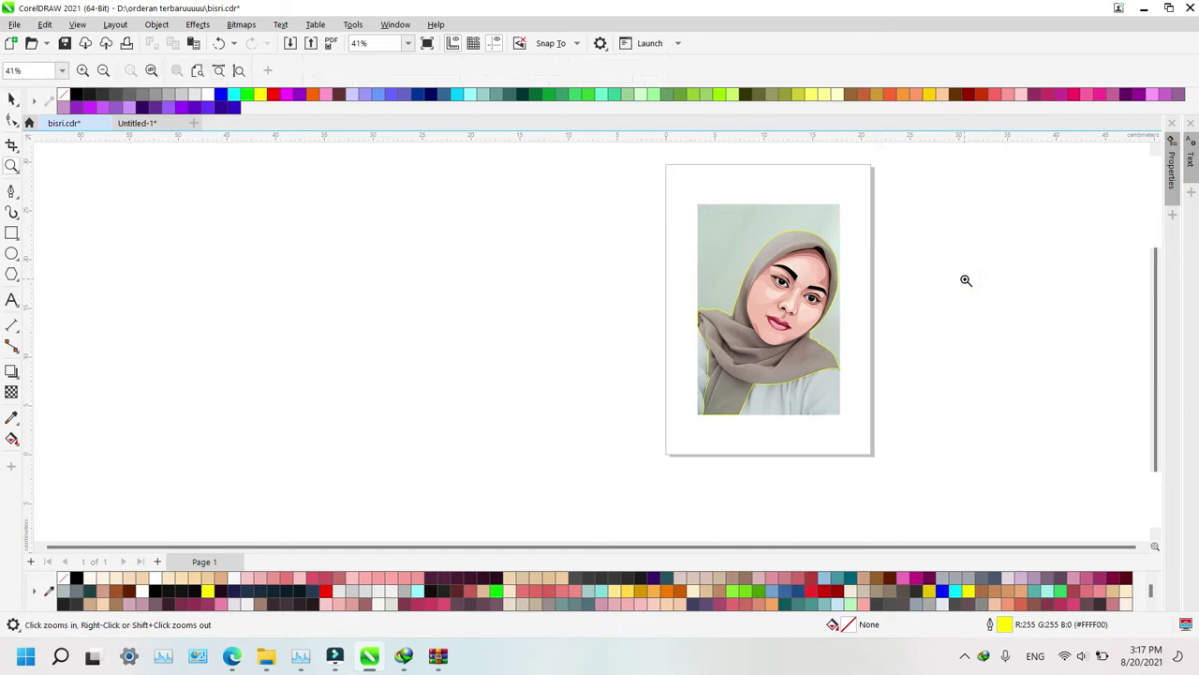
left_click_drag(692, 218, 902, 442)
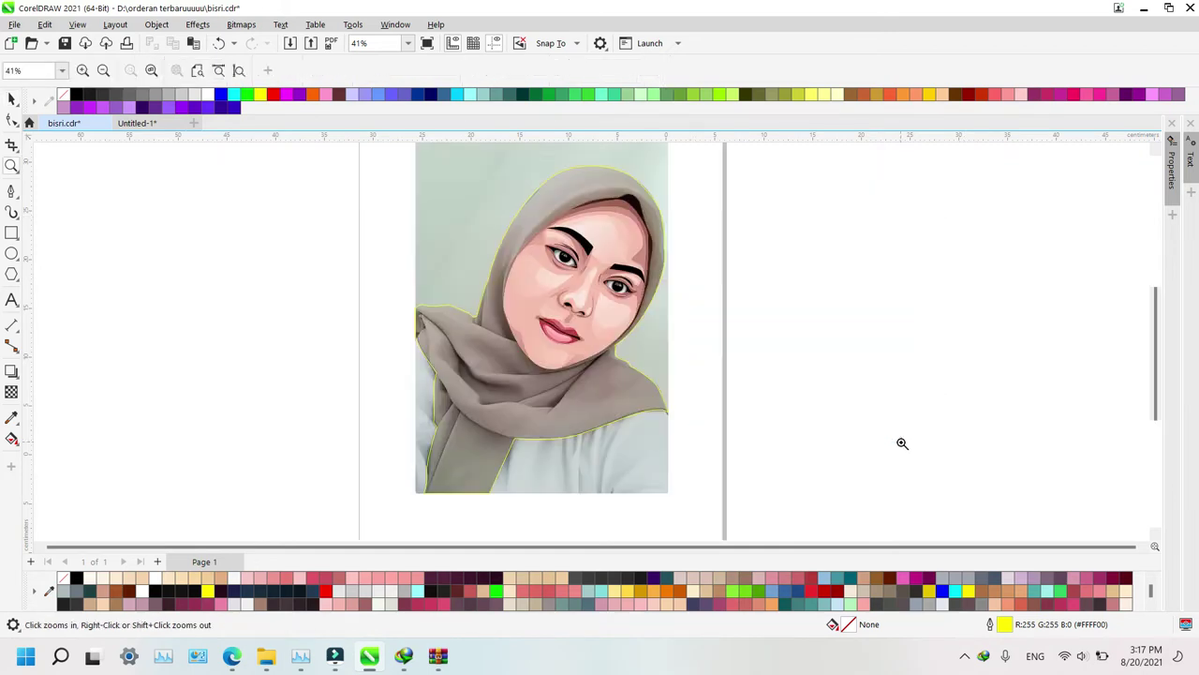
left_click_drag(333, 259, 555, 424)
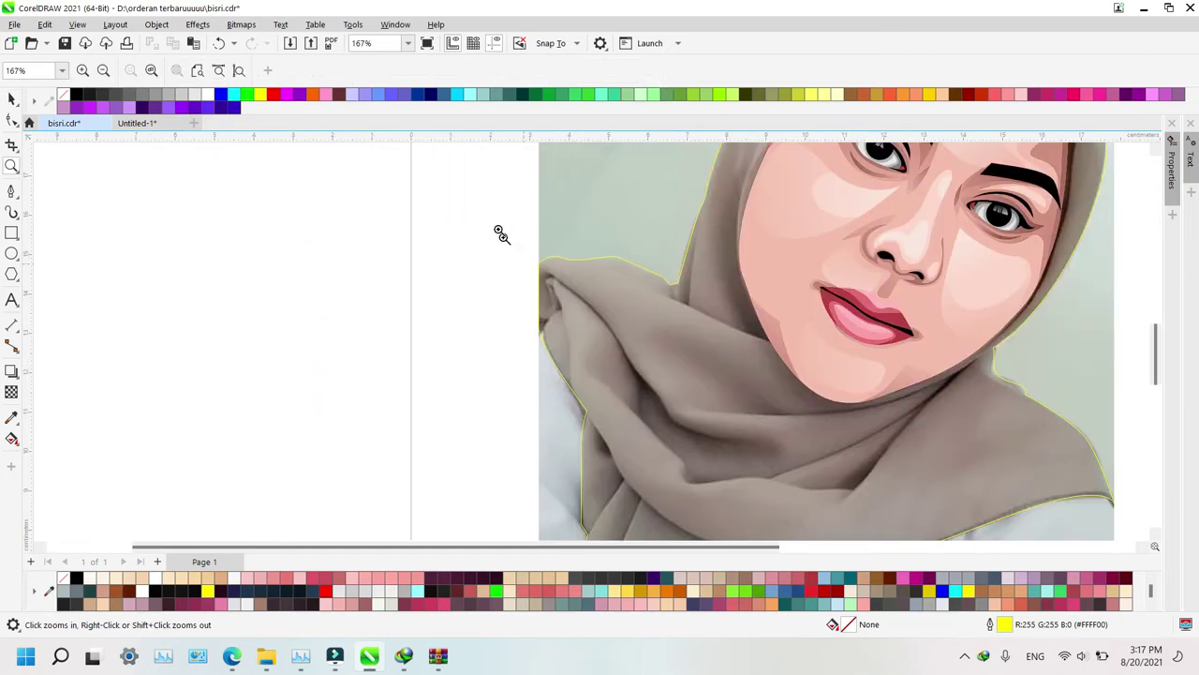
left_click_drag(498, 228, 972, 520)
key("p")
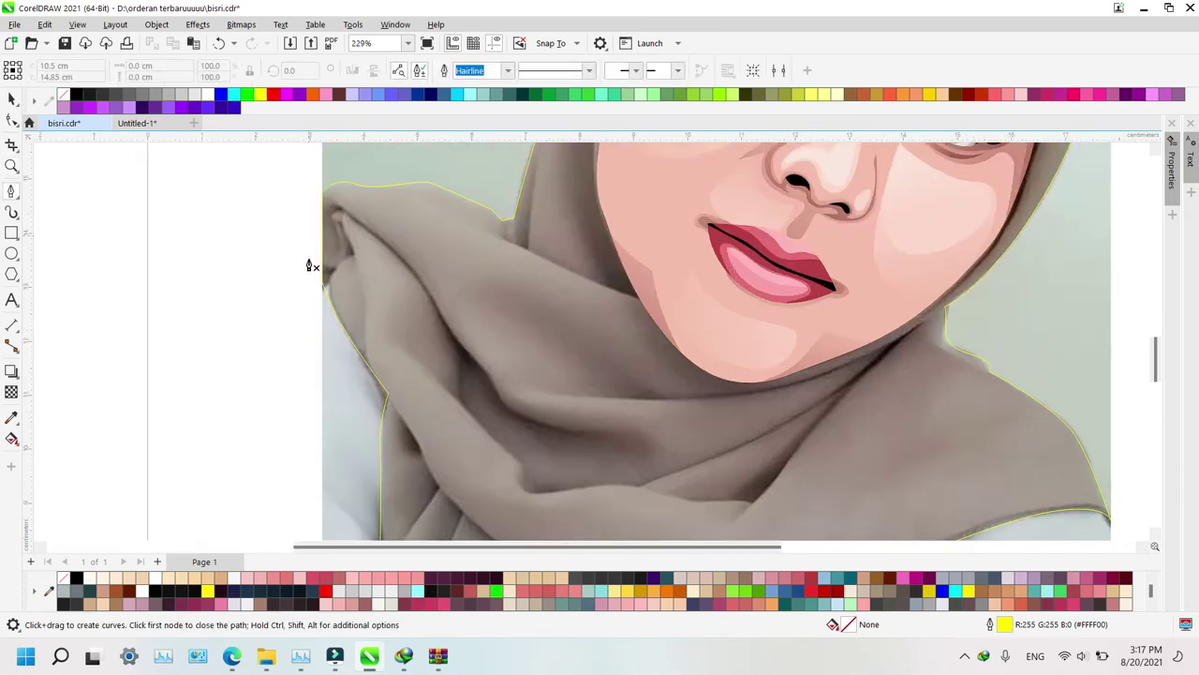
left_click_drag(340, 274, 353, 255)
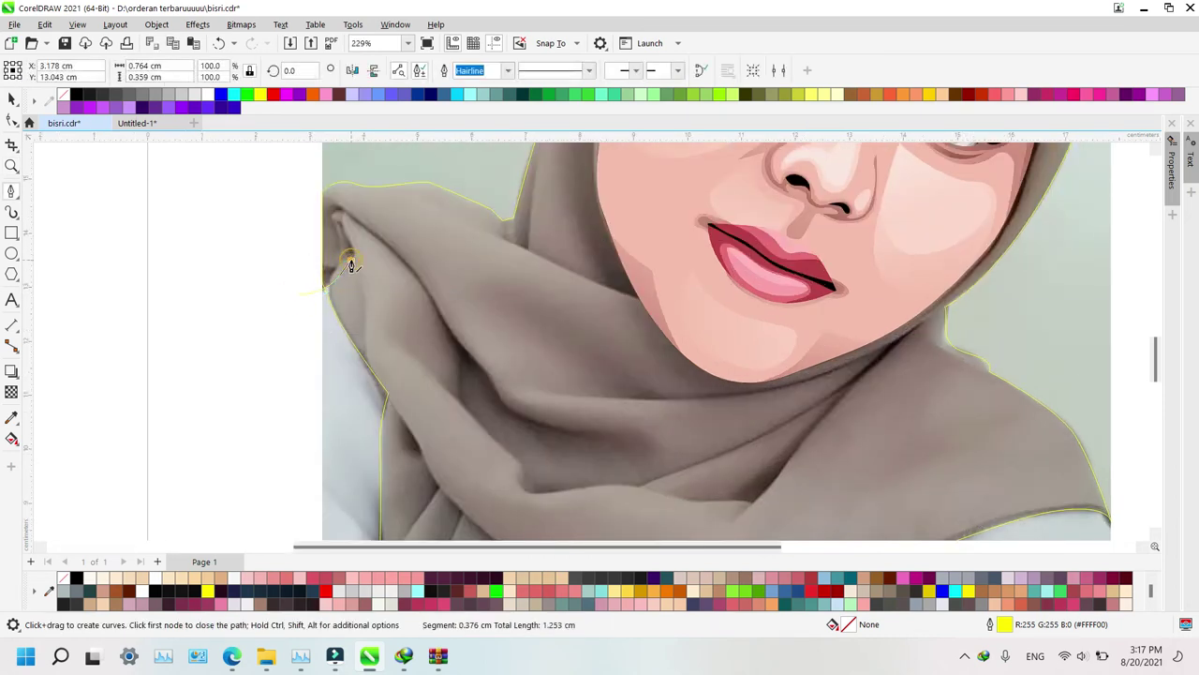
key("Escape")
left_click(366, 401)
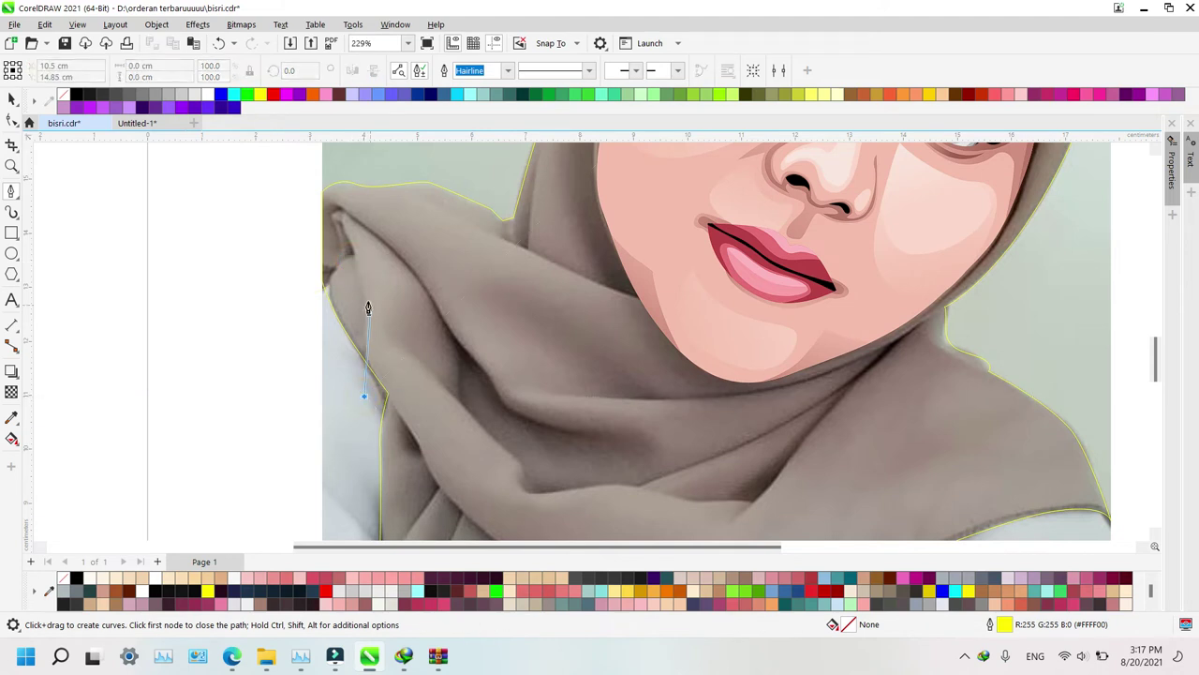
left_click_drag(365, 297, 357, 259)
left_click(340, 219)
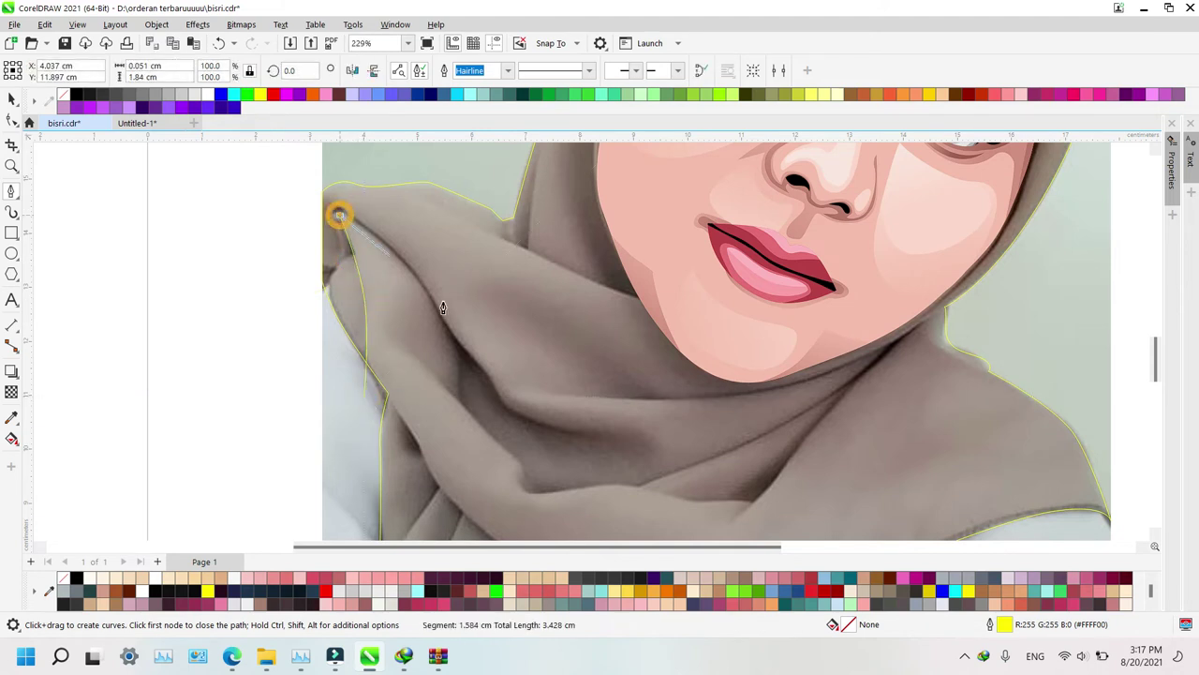
Continue the shadow outline down the left-hand fold and along the scarf's lower roll to the corner below the chin
left_click_drag(425, 293, 448, 344)
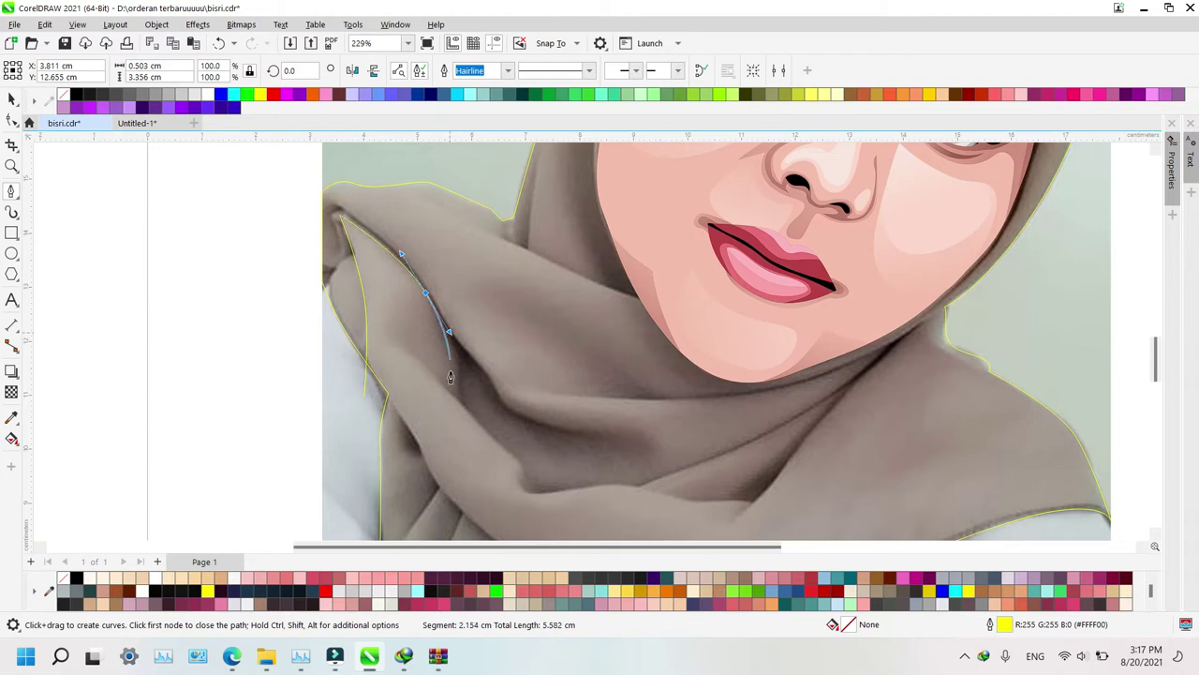
left_click(450, 379)
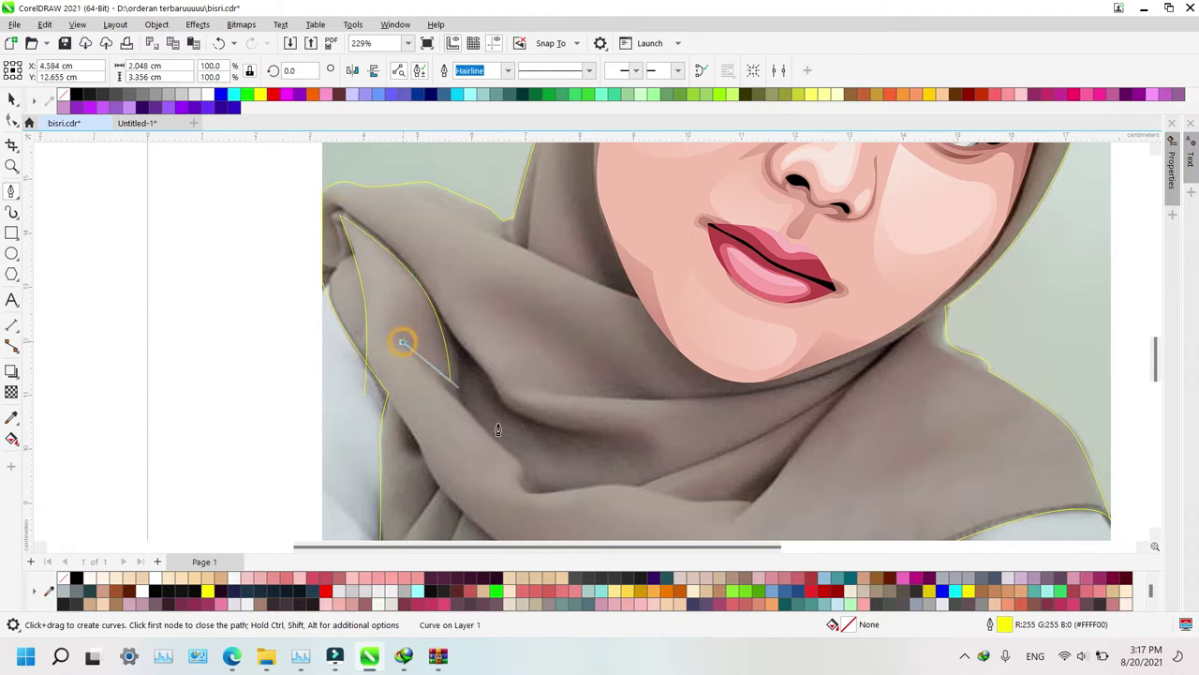
left_click(517, 465)
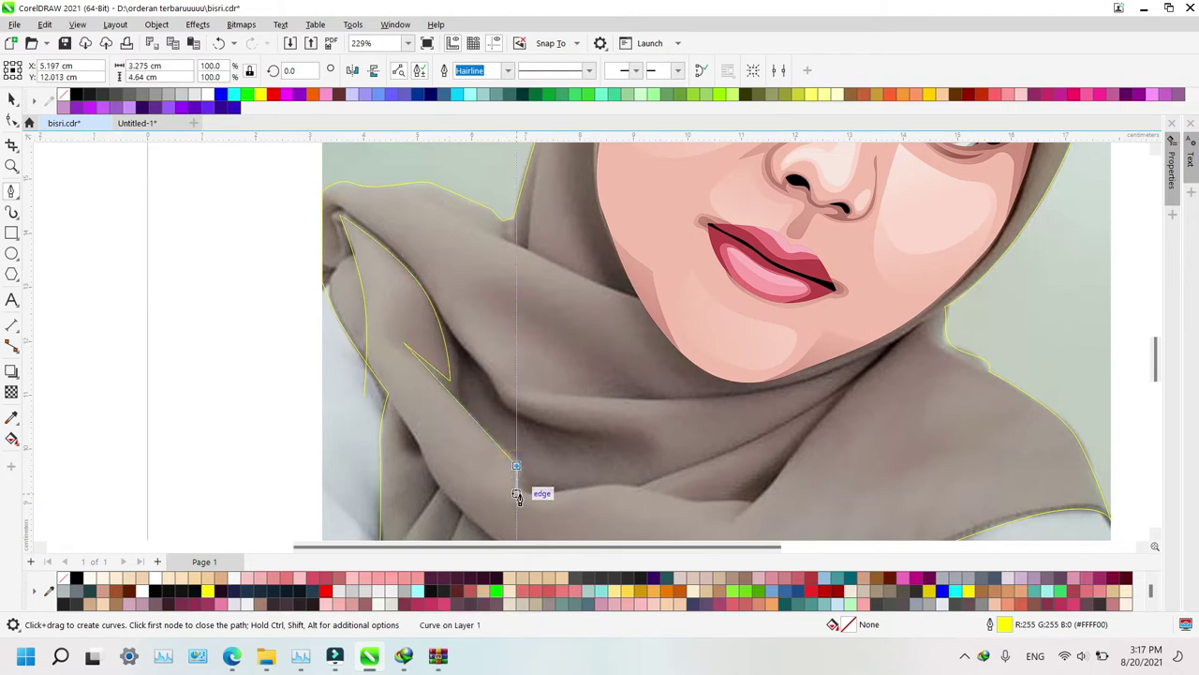
left_click_drag(533, 496, 560, 496)
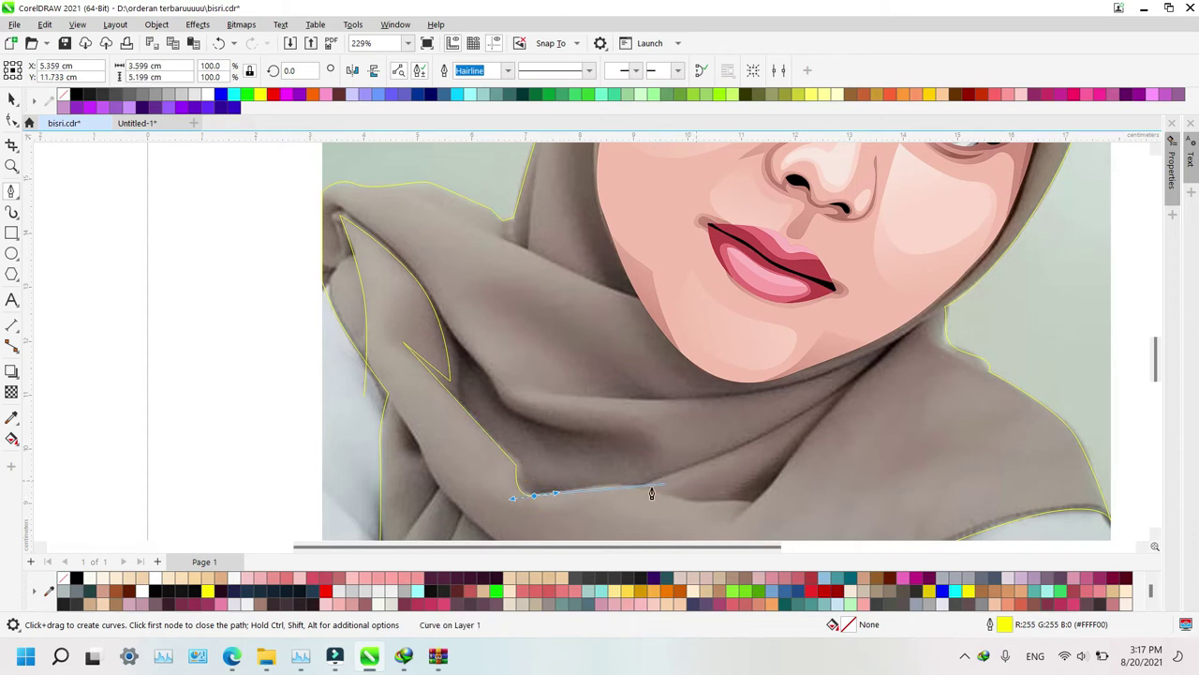
left_click_drag(634, 491, 660, 497)
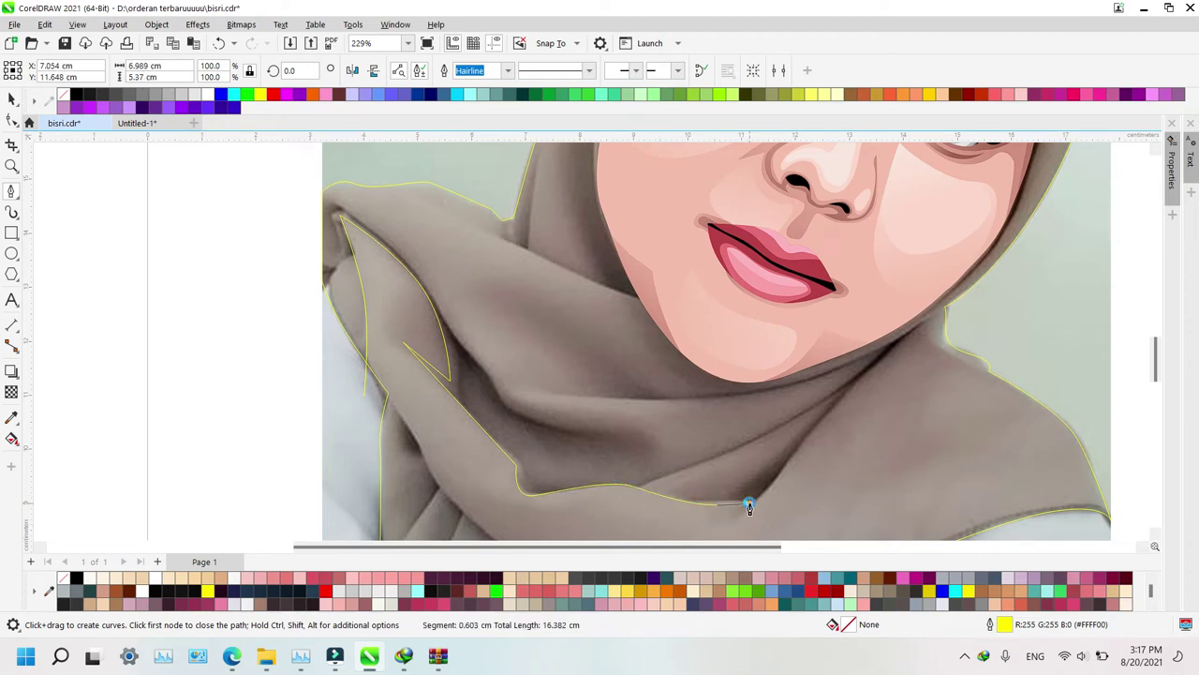
left_click(749, 502)
Carry the shadow outline diagonally up the neck fold to a tip just outside the hijab's right-hand edge beside the jaw
left_click_drag(863, 379, 820, 372)
left_click(945, 310)
key("ctrl+z")
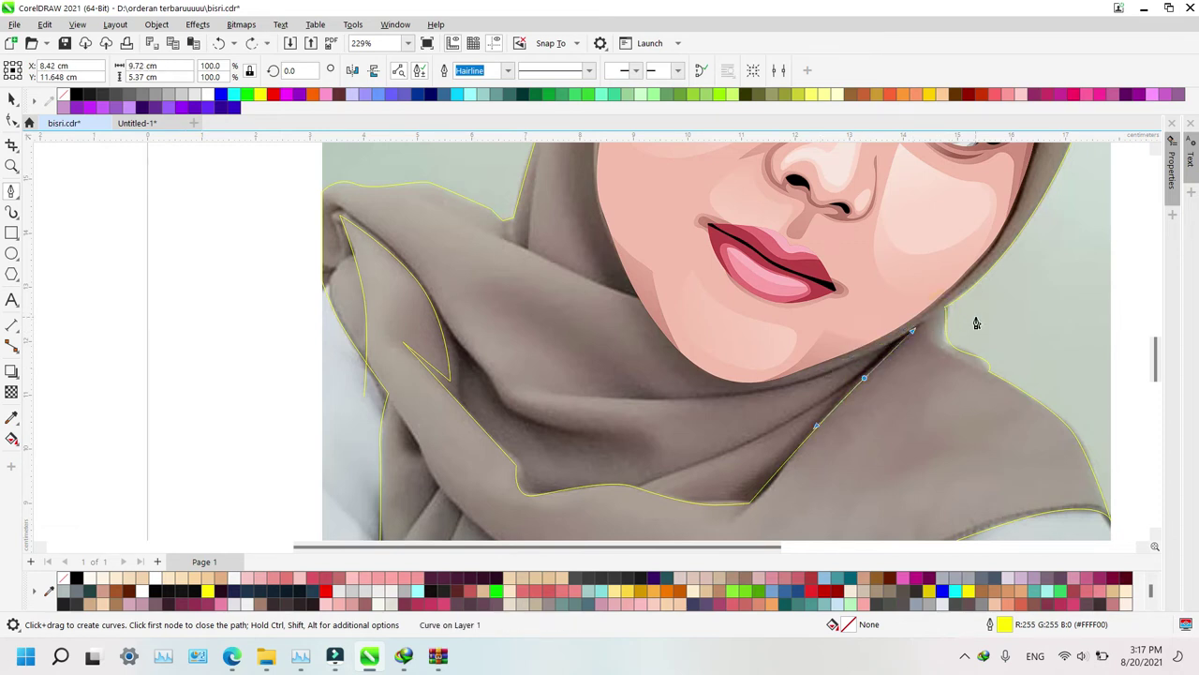
left_click_drag(975, 311, 1020, 297)
left_click(1021, 289)
Trace the shadow's upper edge from the jaw-side tip back beneath the chin to a point on the left-hand scarf drape
left_click_drag(922, 321, 883, 337)
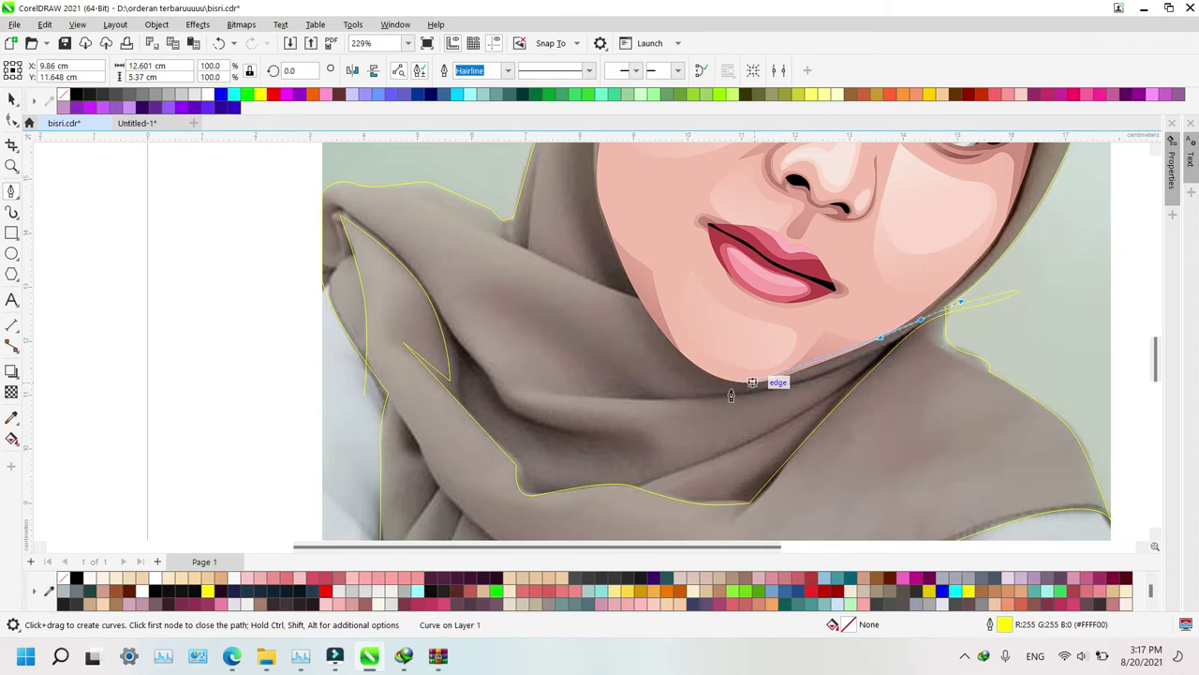
left_click_drag(719, 391, 627, 392)
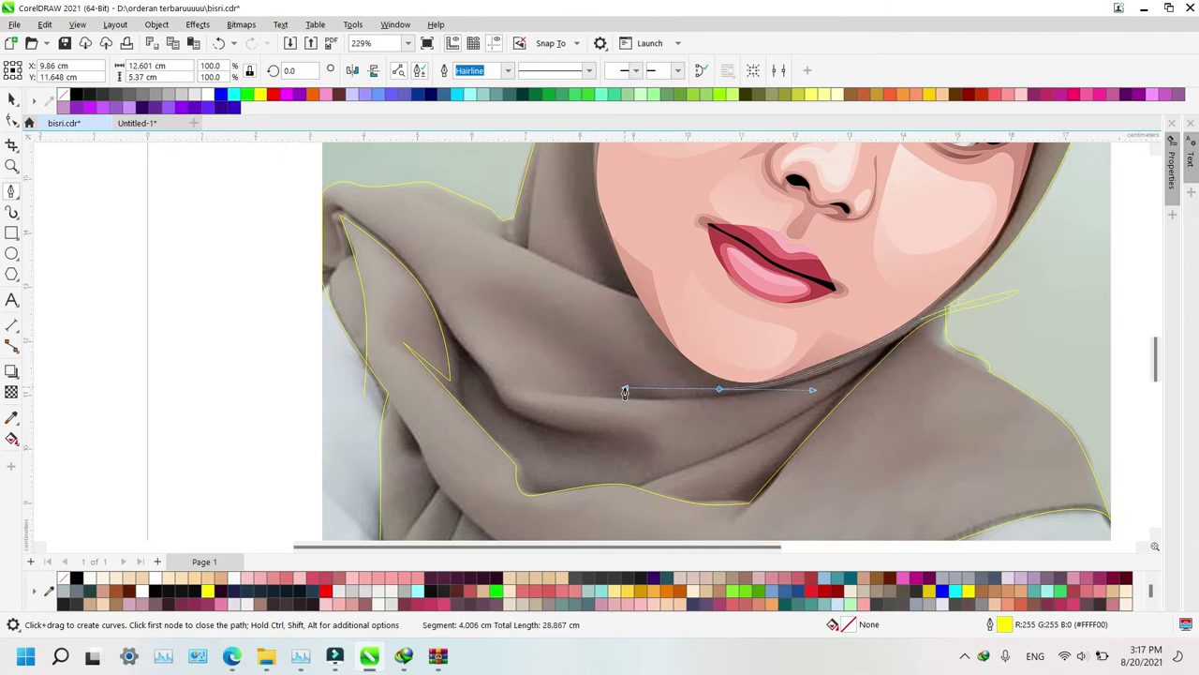
left_click_drag(582, 338, 552, 304)
left_click(474, 287)
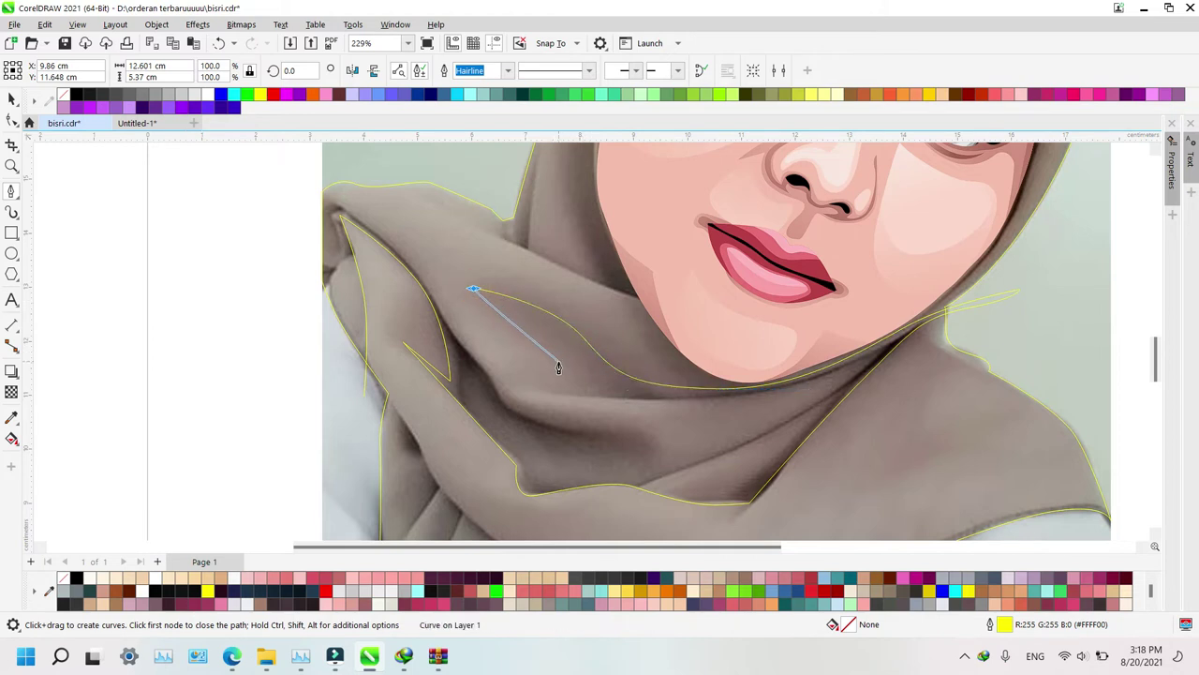
Trace the shadow's inner edge back under the chin to the neck fold, then down the fold toward the lower roll
left_click_drag(559, 361, 721, 405)
left_click(530, 388)
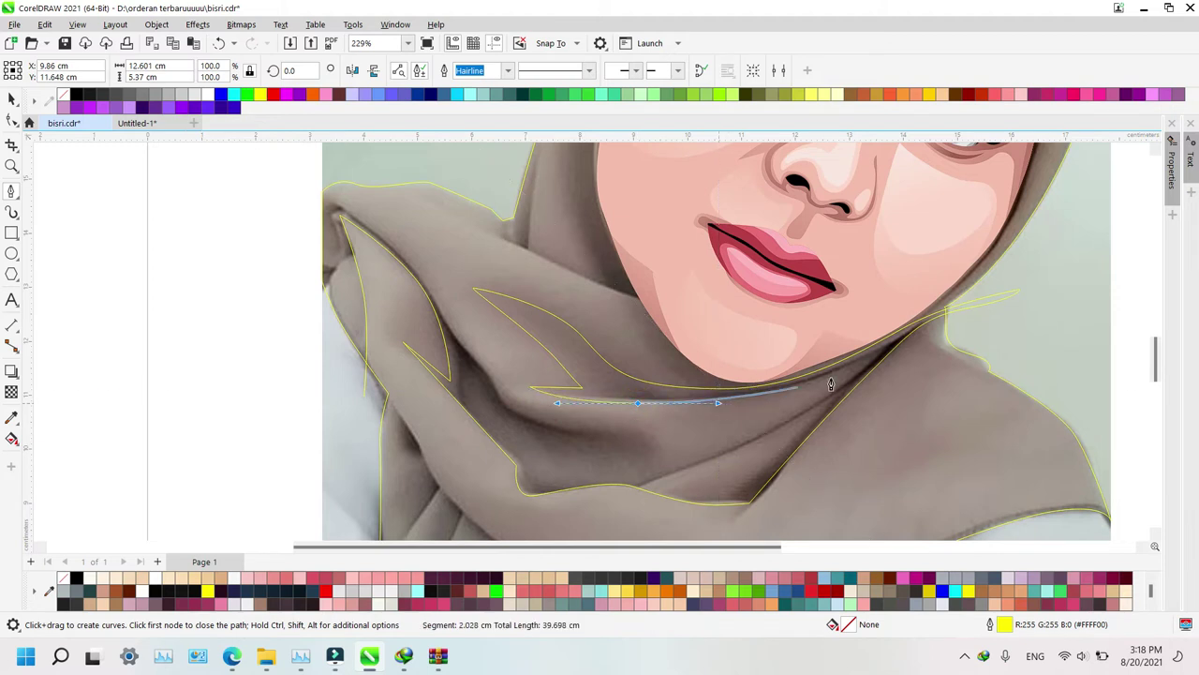
left_click_drag(831, 376, 878, 352)
left_click(878, 352)
left_click_drag(797, 410, 764, 419)
left_click(662, 473)
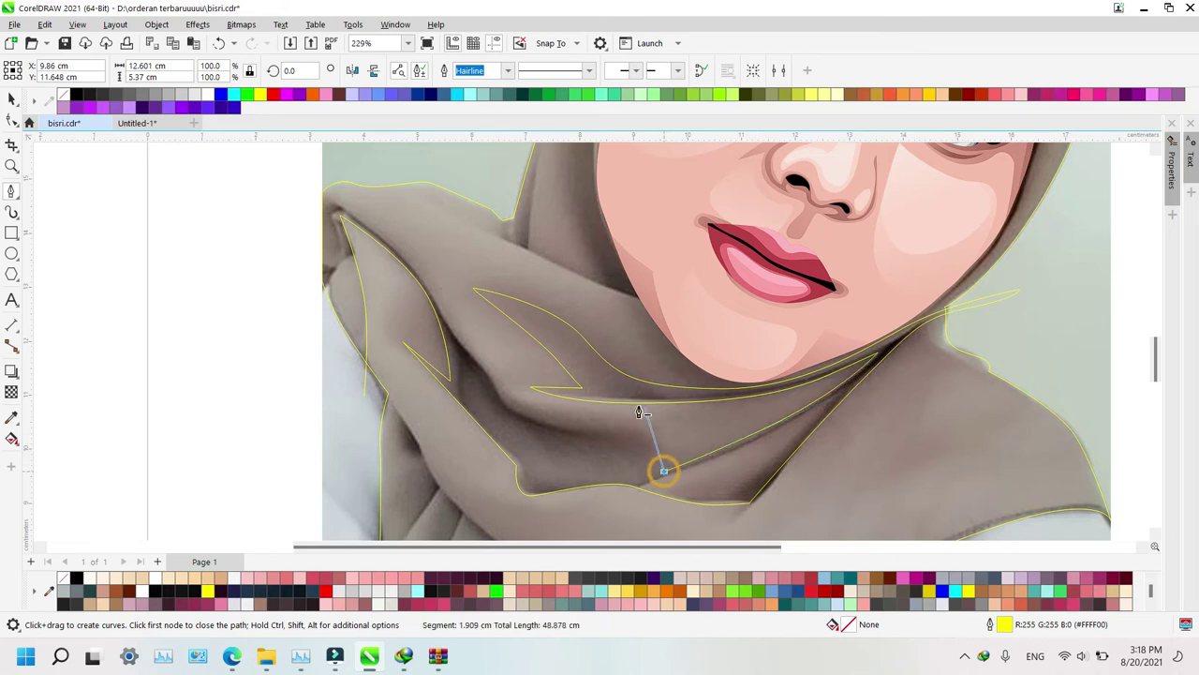
Trace the shadow up the left-hand fold past the photo's border and close the shape at its starting node
left_click_drag(634, 428, 578, 422)
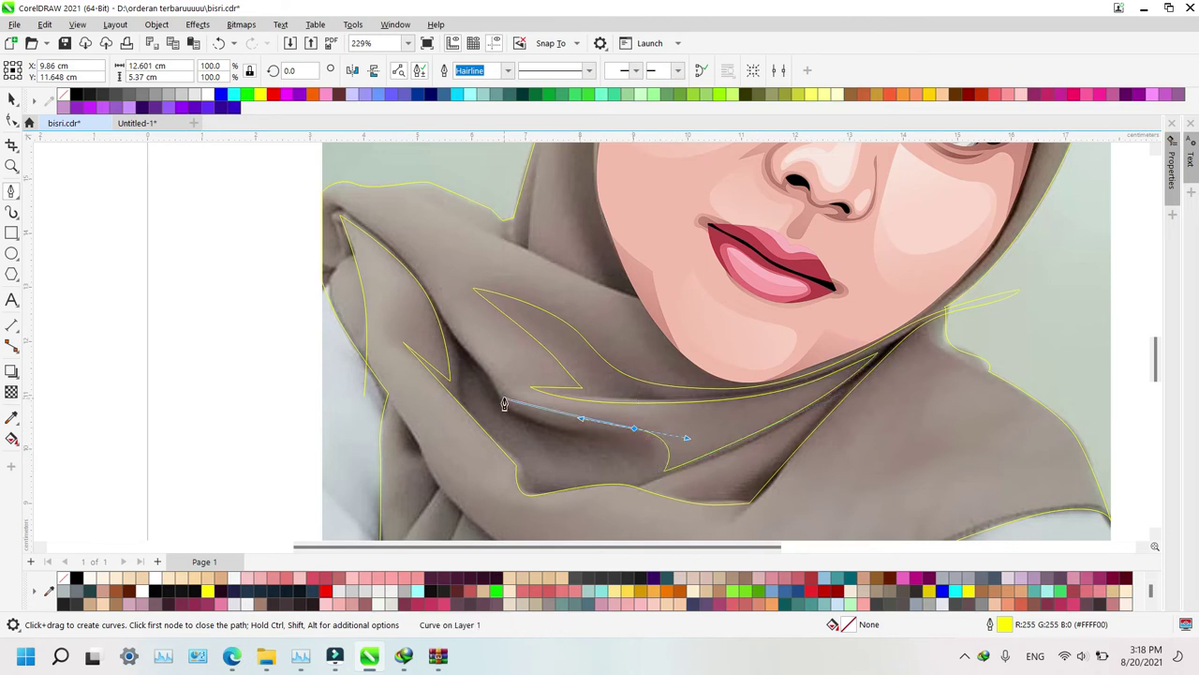
left_click_drag(505, 392, 422, 276)
left_click_drag(368, 226, 298, 247)
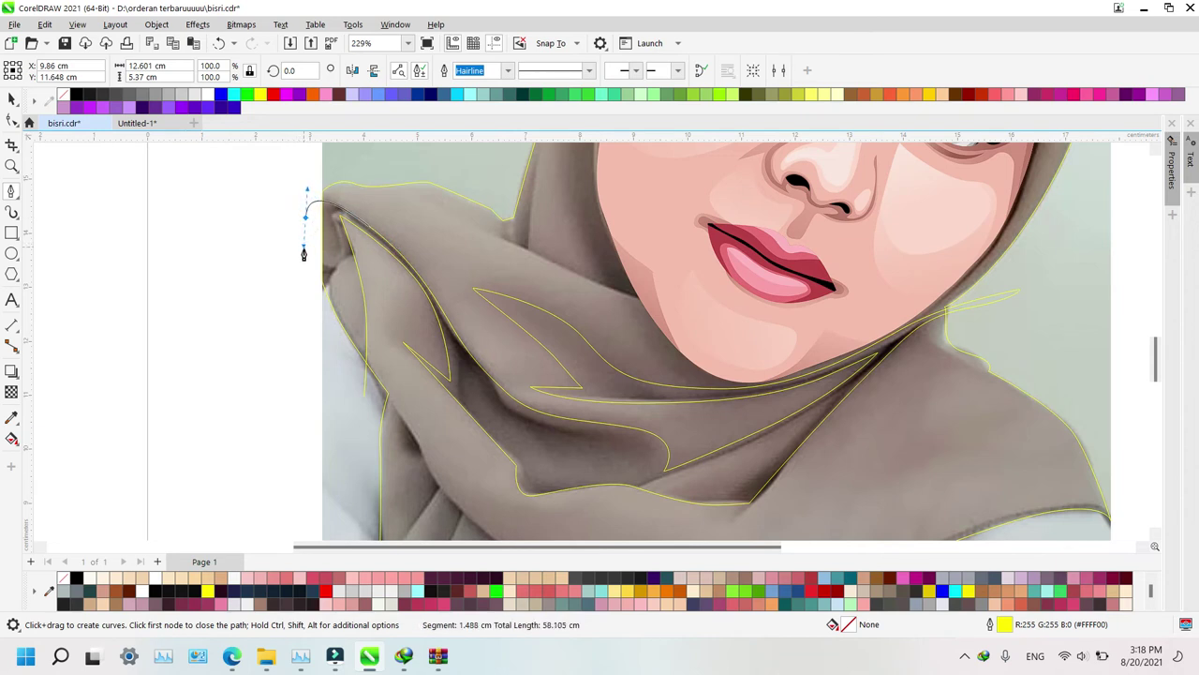
left_click(314, 385)
left_click(364, 398)
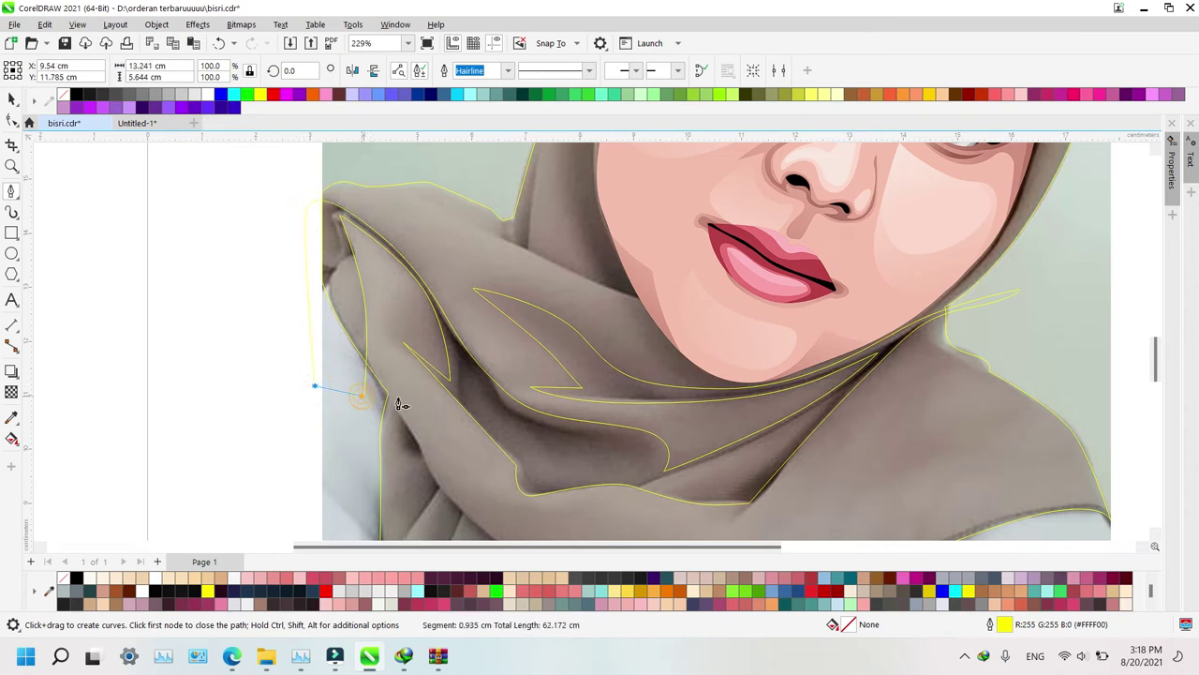
key("space")
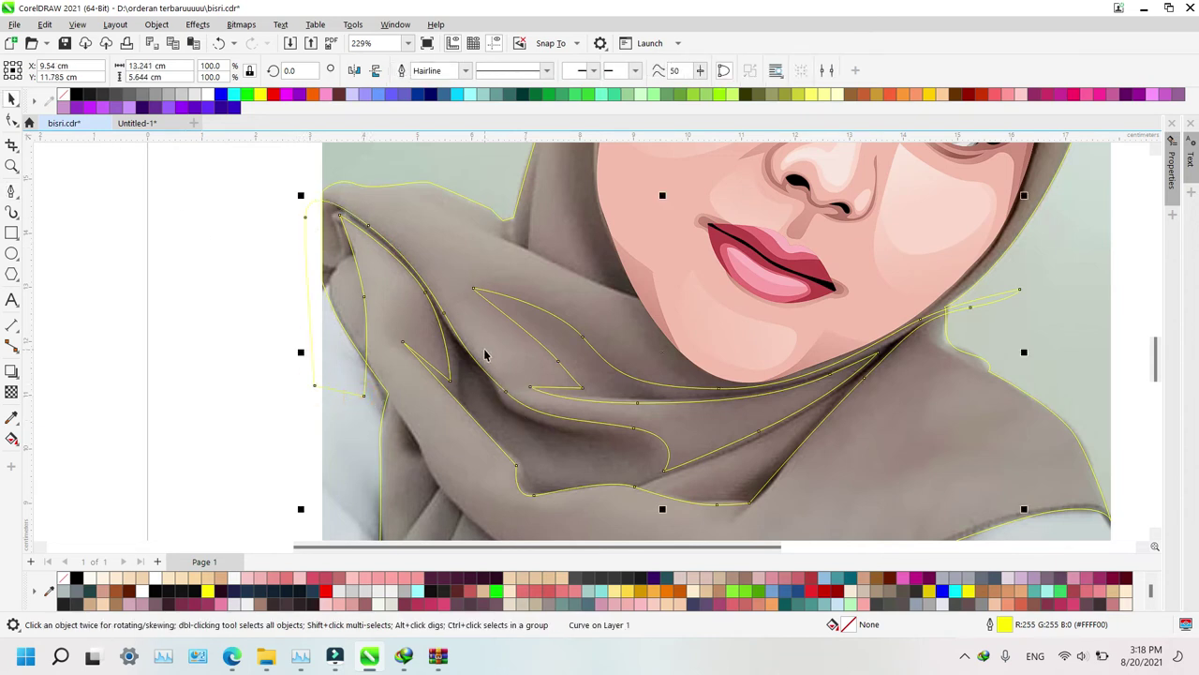
Clip the finished fold shadow shape to the hijab outline, discarding the parts that overhang the photo's left border and the jaw
left_click(485, 350, "shift")
key("z")
right_click(343, 351)
right_click(720, 401)
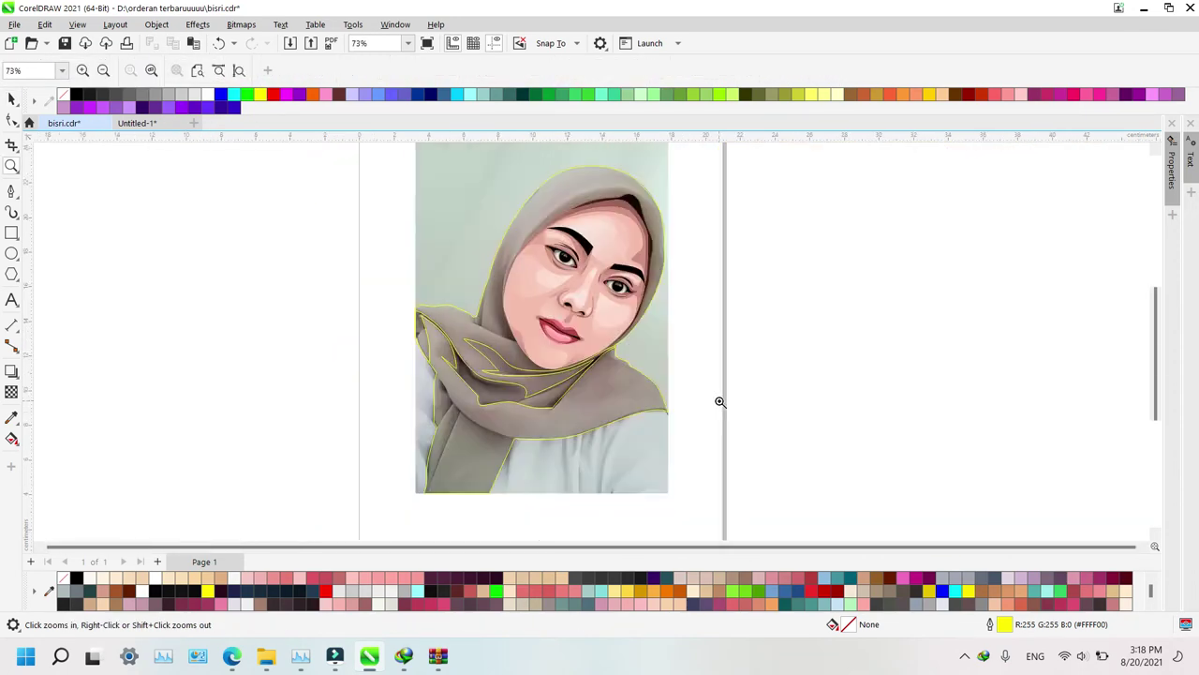
With the Pen tool, trace a new shadow edge from outside the left-hand scarf edge along the underside of the lower roll onto the shirt
left_click_drag(353, 361, 564, 479)
key("p")
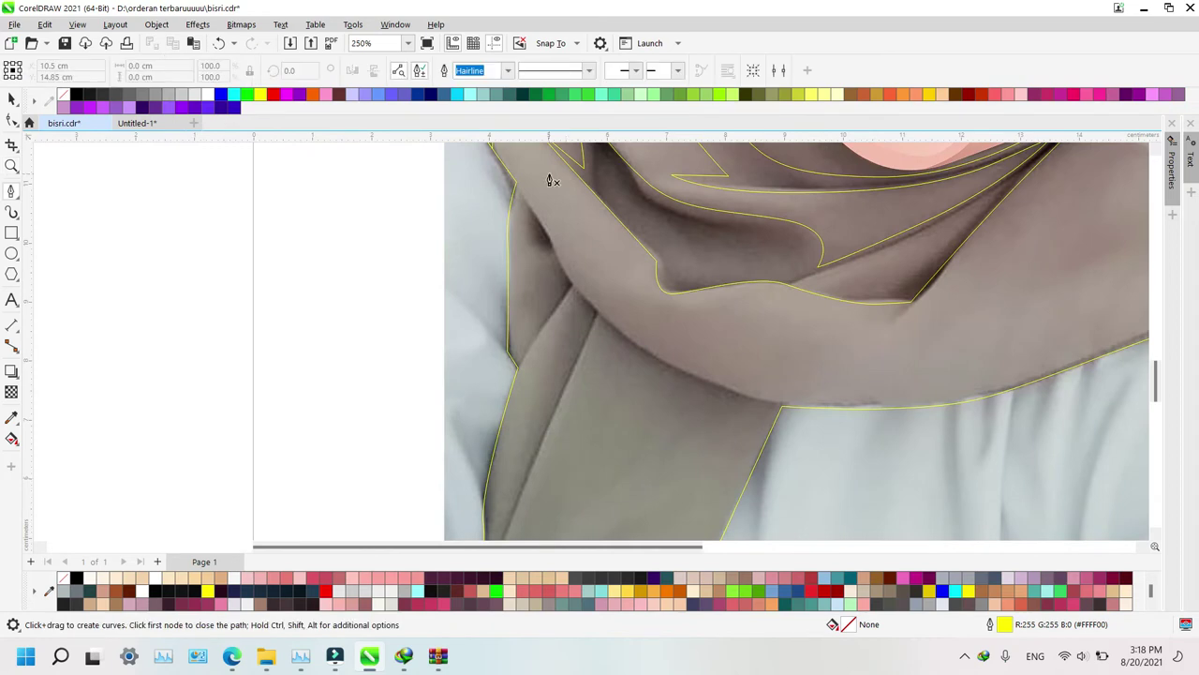
left_click(466, 162)
left_click(514, 185)
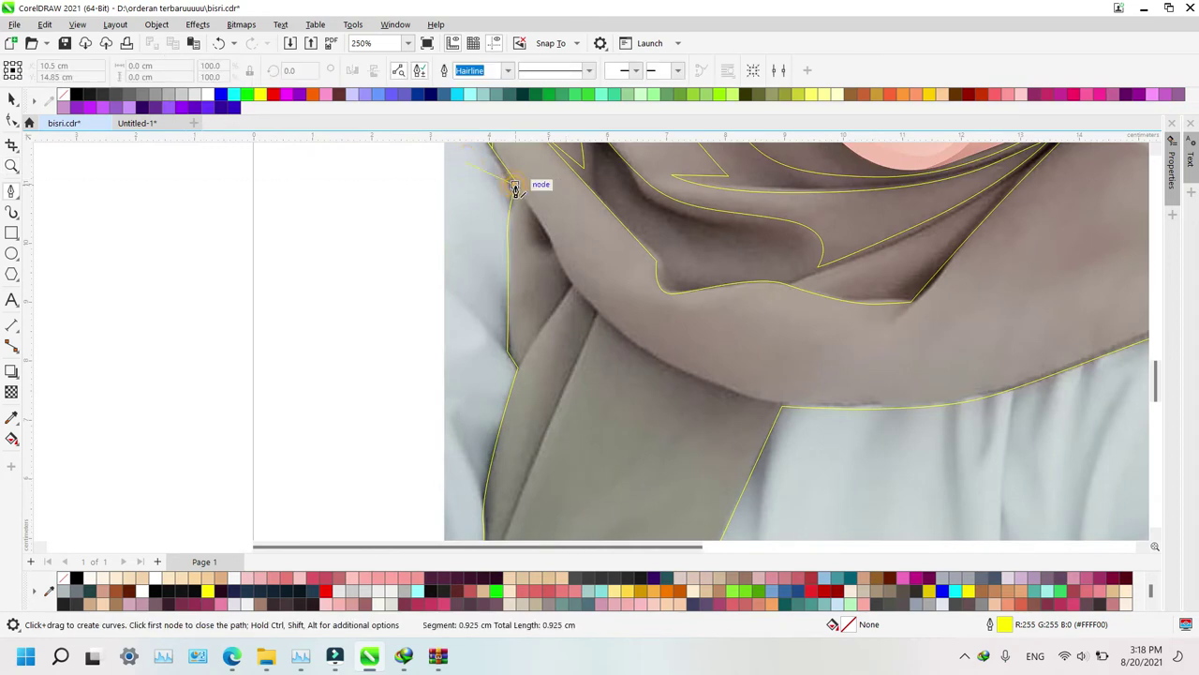
left_click(551, 243)
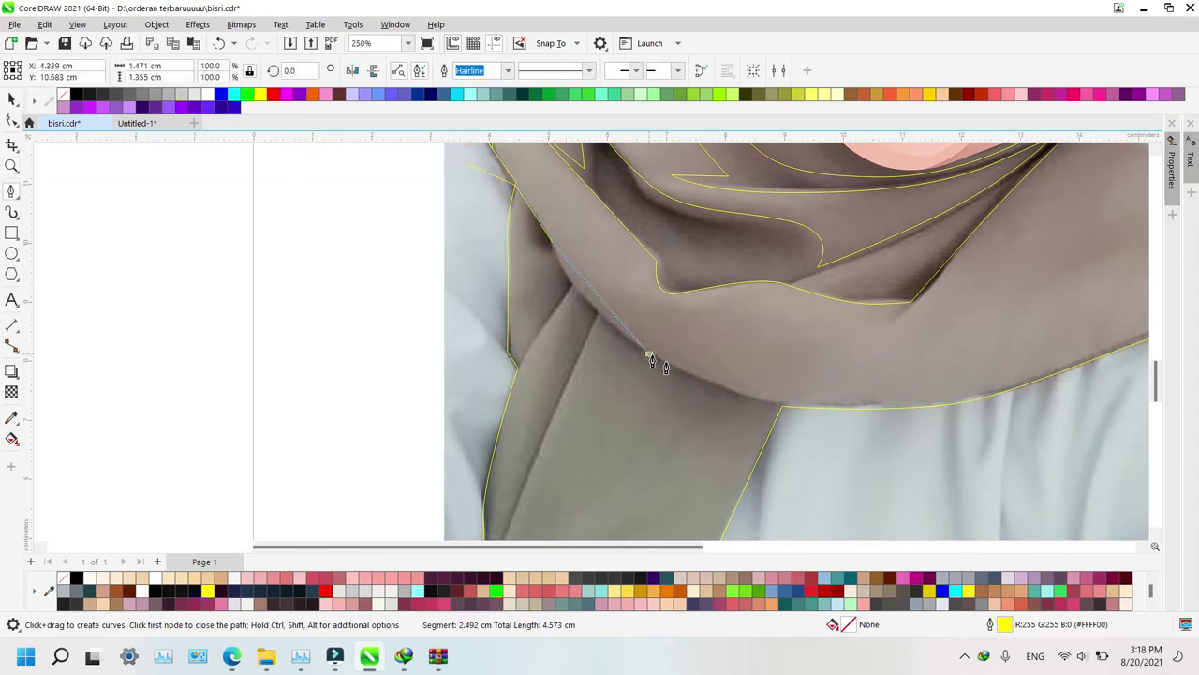
left_click_drag(648, 354, 713, 390)
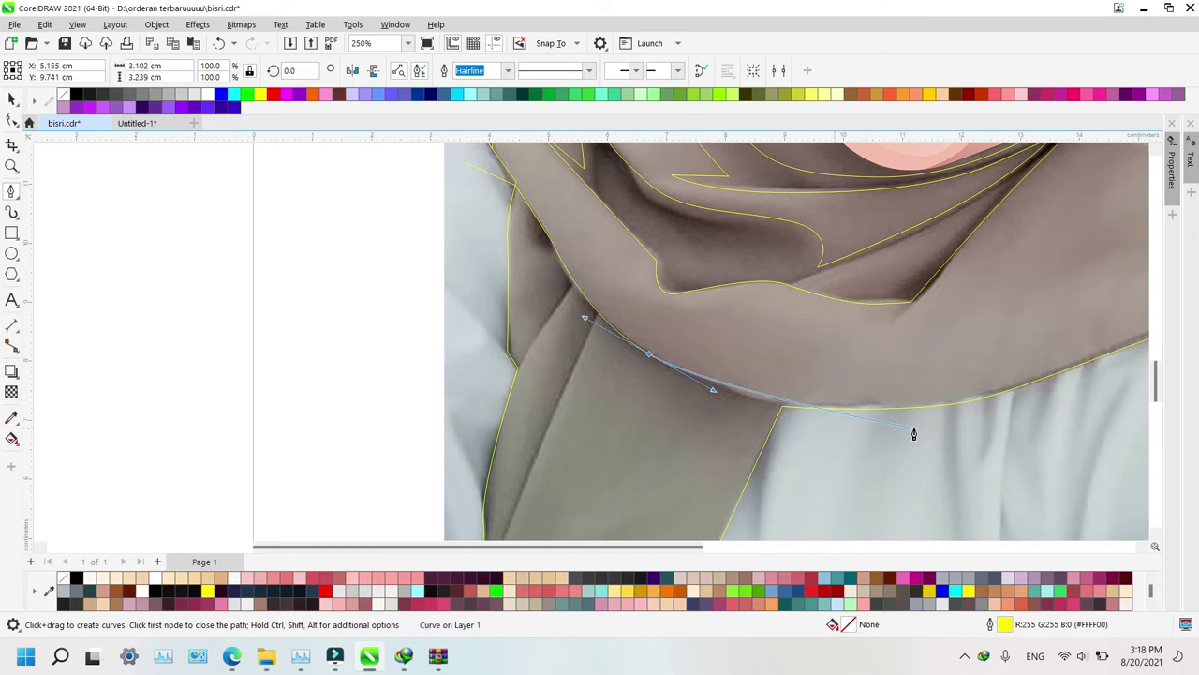
left_click_drag(914, 427, 983, 433)
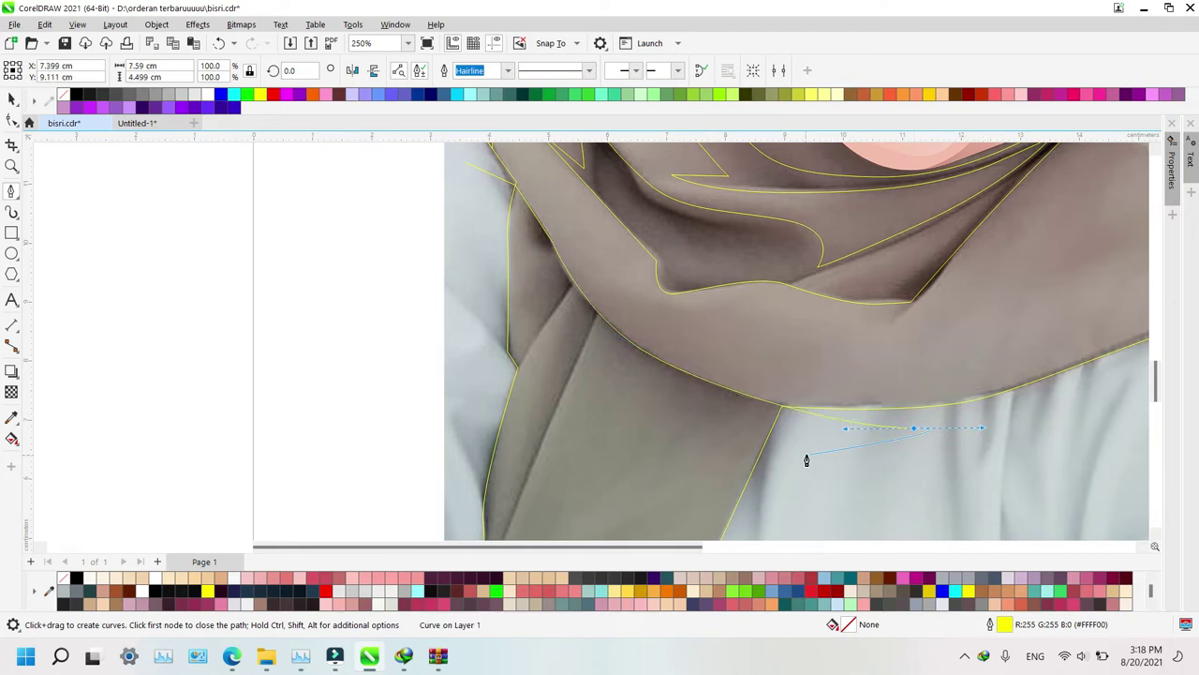
Bring the shadow outline back over the shirt and across the top of the hanging scarf panel to its left-hand crease
left_click(803, 455)
left_click(750, 503)
left_click(767, 417)
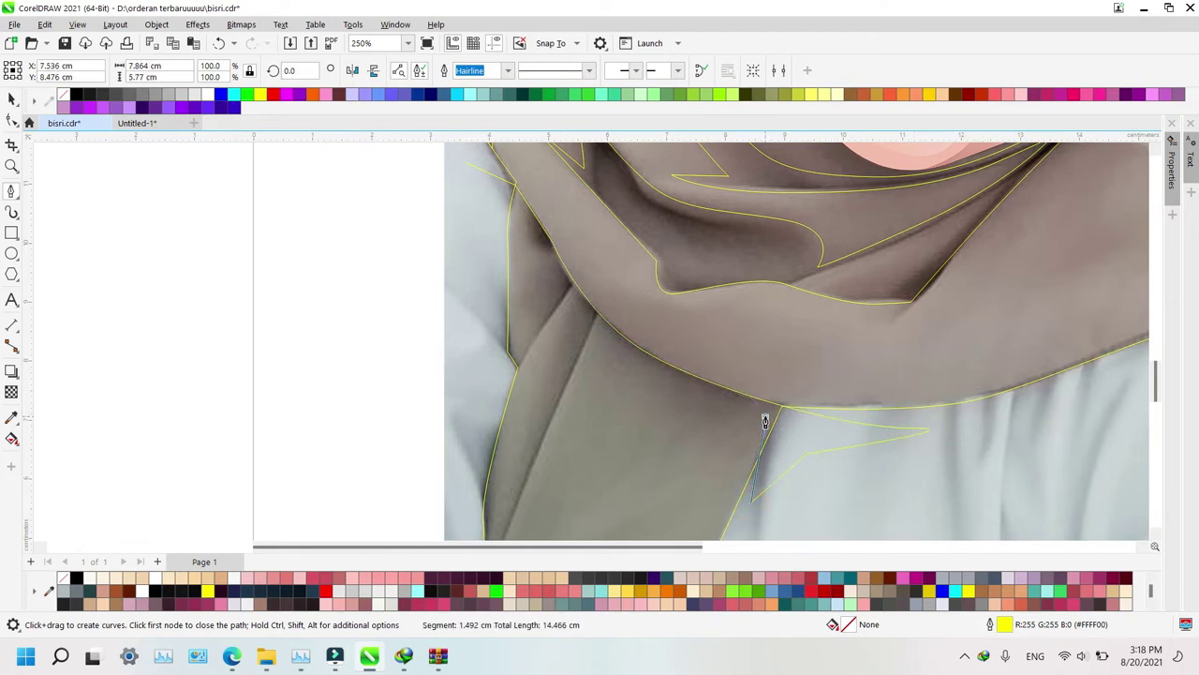
left_click_drag(695, 432, 672, 431)
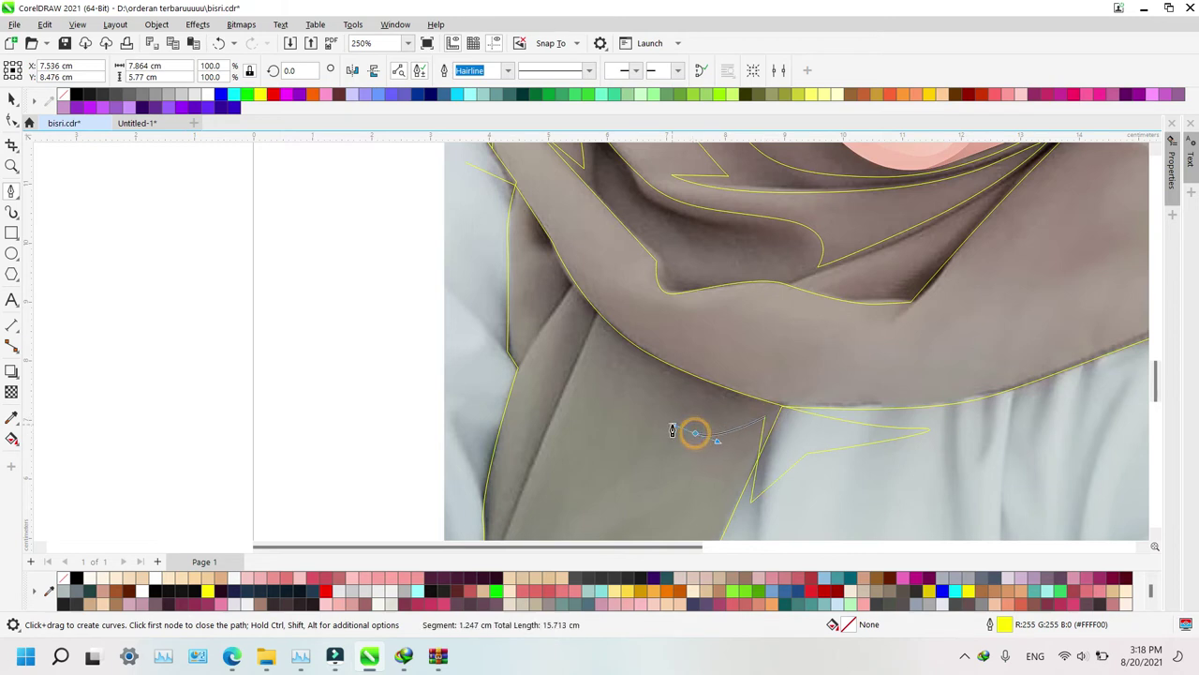
left_click(598, 330)
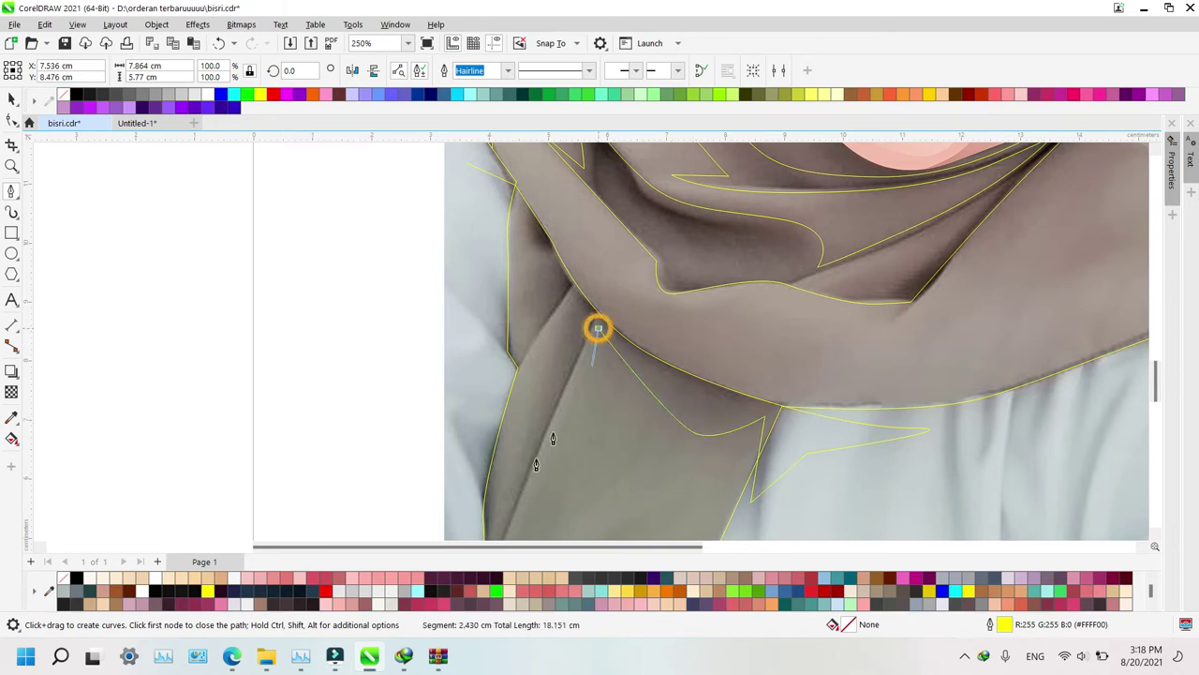
Trace a narrow shadow down the hanging panel's crease past the photo's bottom border, then back up to just beneath the lower roll
left_click(514, 513)
scroll(666, 447, "down", 3)
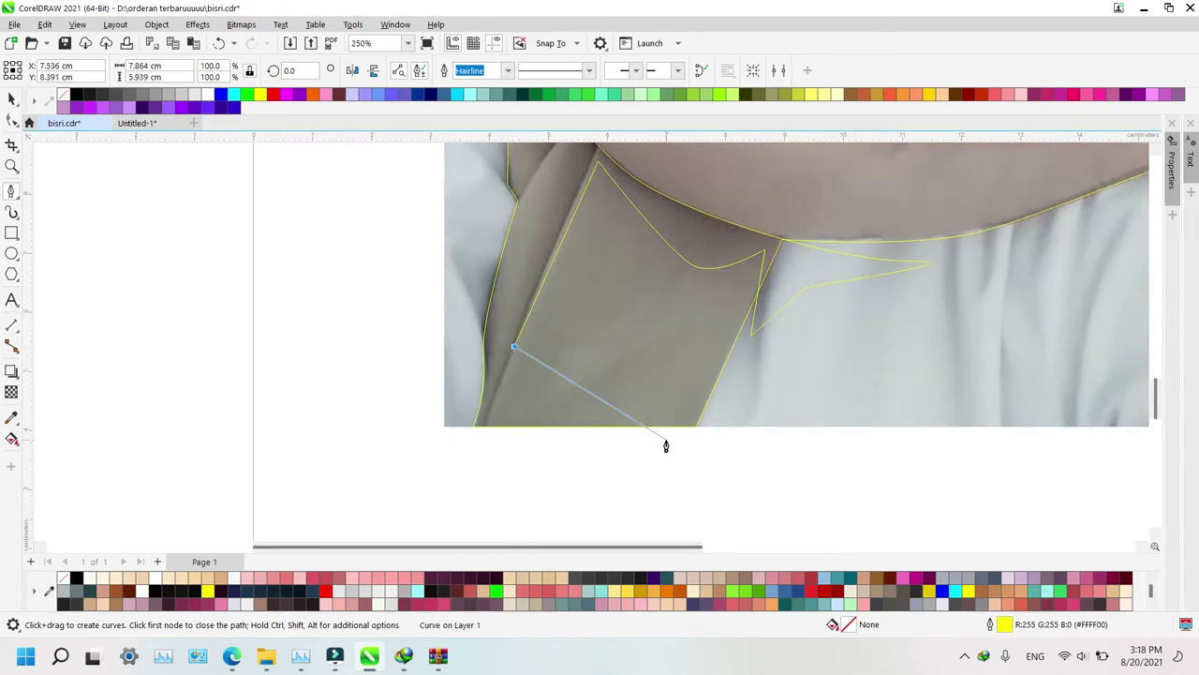
left_click(470, 468)
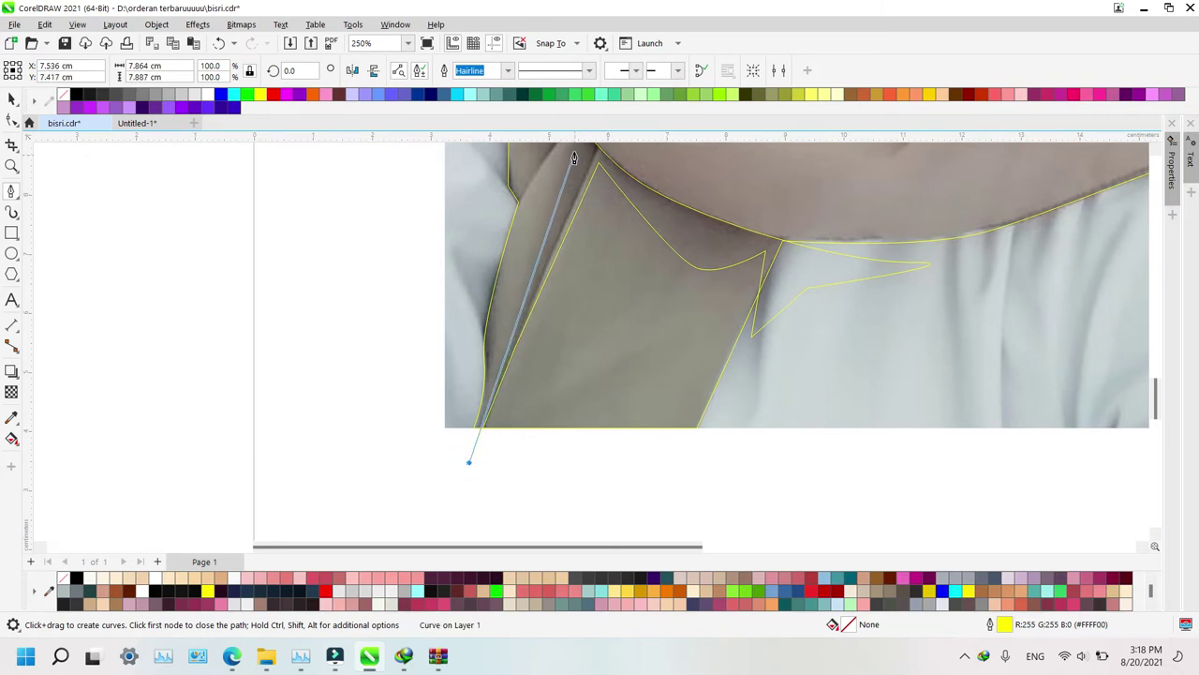
left_click(598, 207)
scroll(597, 201, "up", 3)
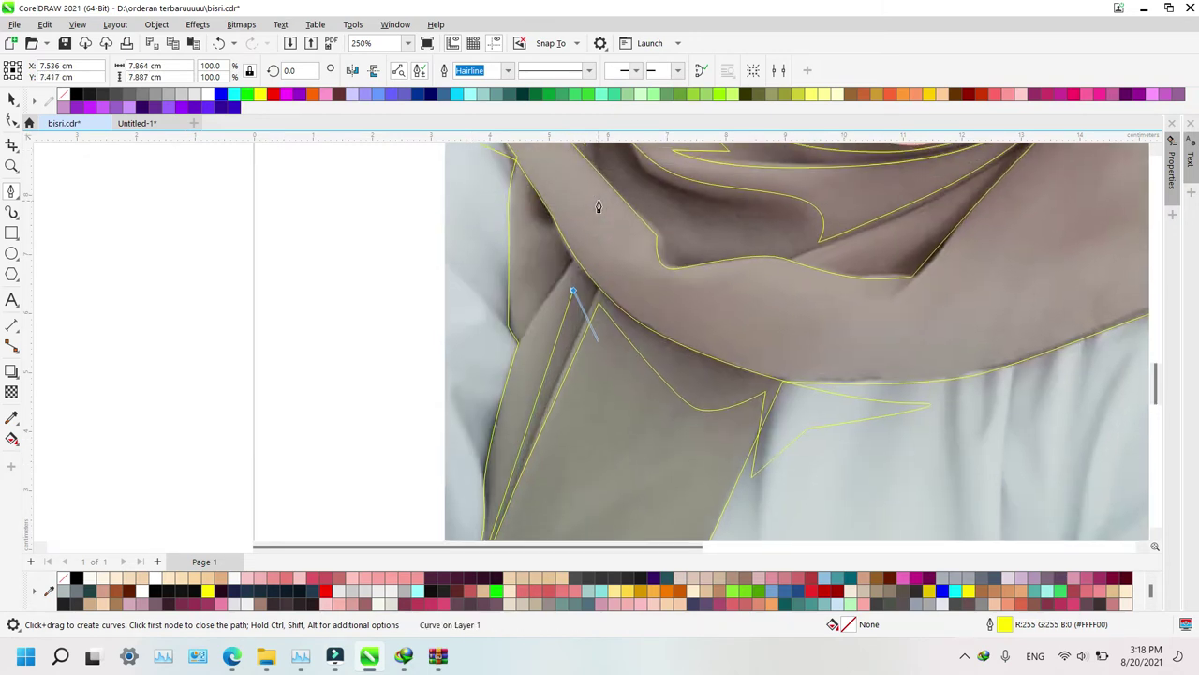
left_click(574, 279)
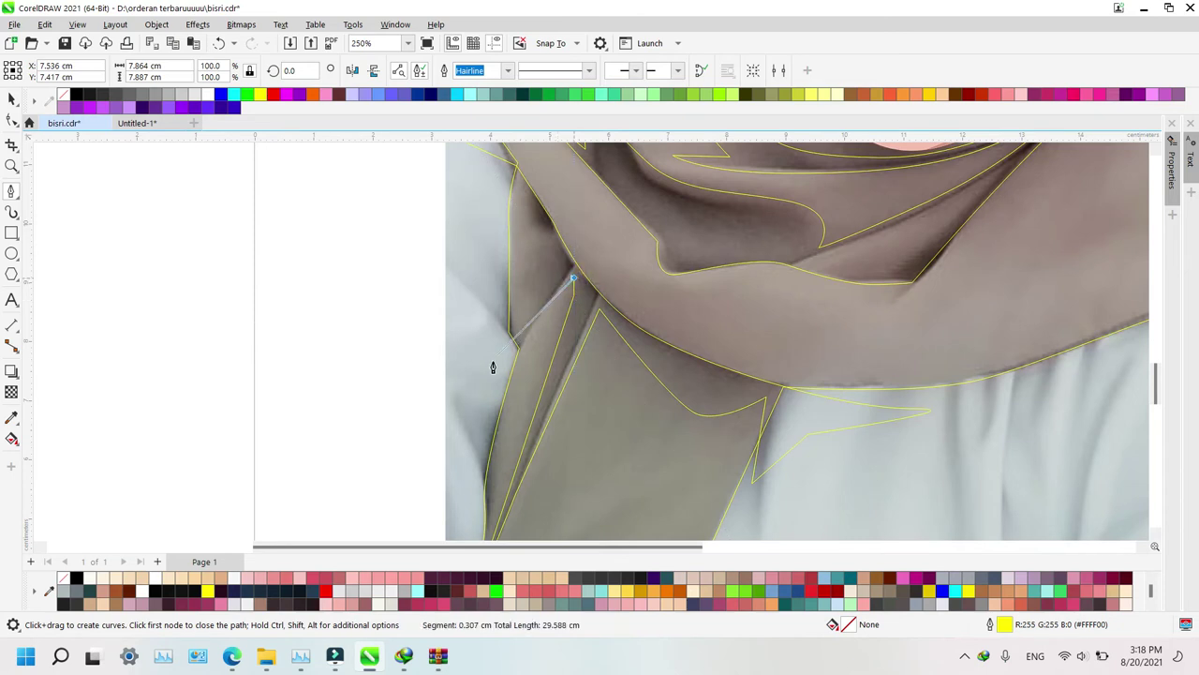
Trace the small left-hand fold out past the scarf edge and back up under the roll, closing the shape at its starting node
left_click(479, 406)
left_click(553, 246)
left_click_drag(527, 219, 523, 189)
scroll(564, 209, "up", 2)
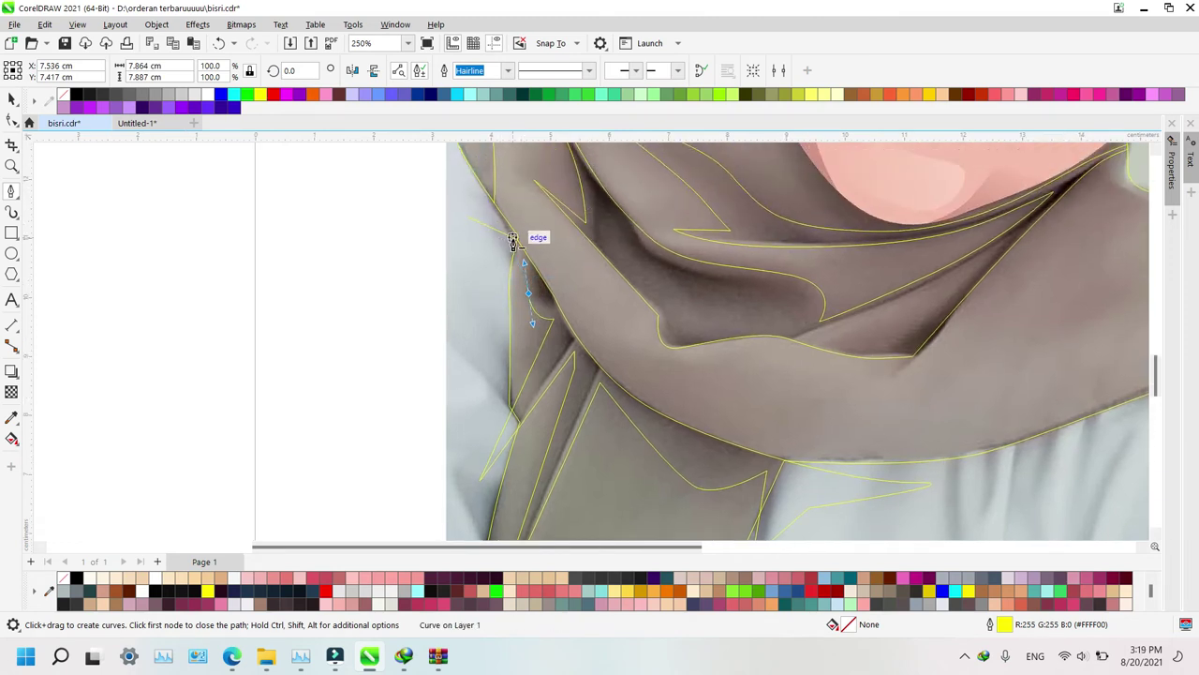
left_click(469, 223)
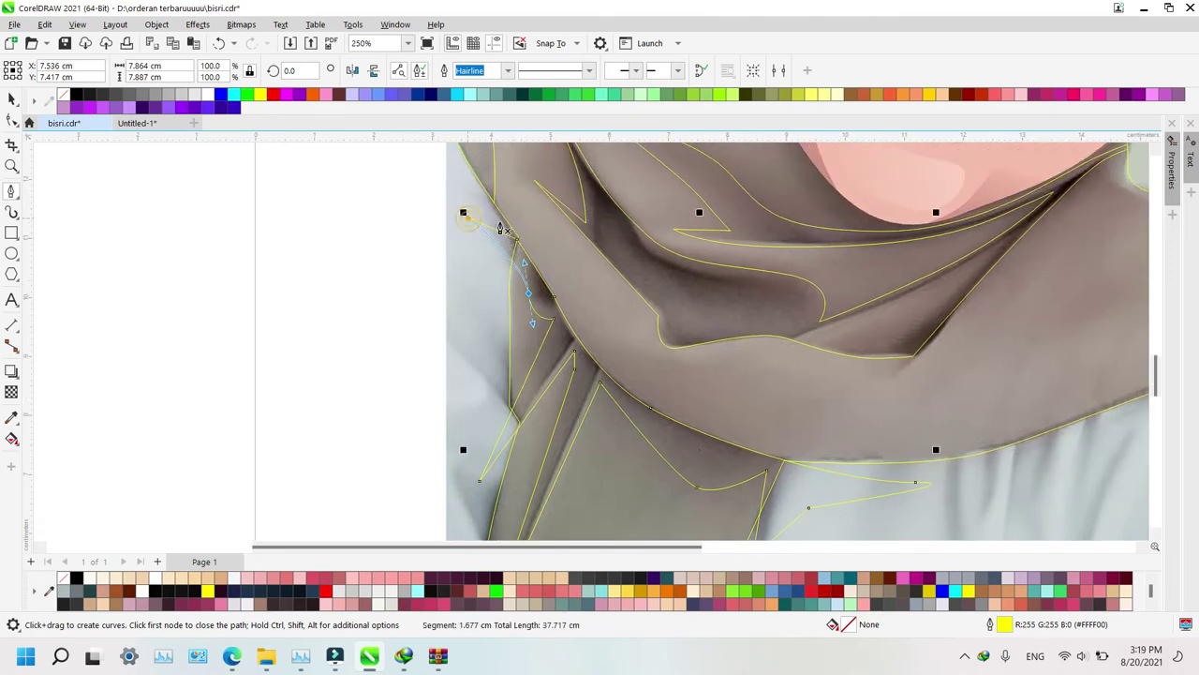
Clip the lower-roll shadow shape to the hijab outline and delete the overhanging original
key("space")
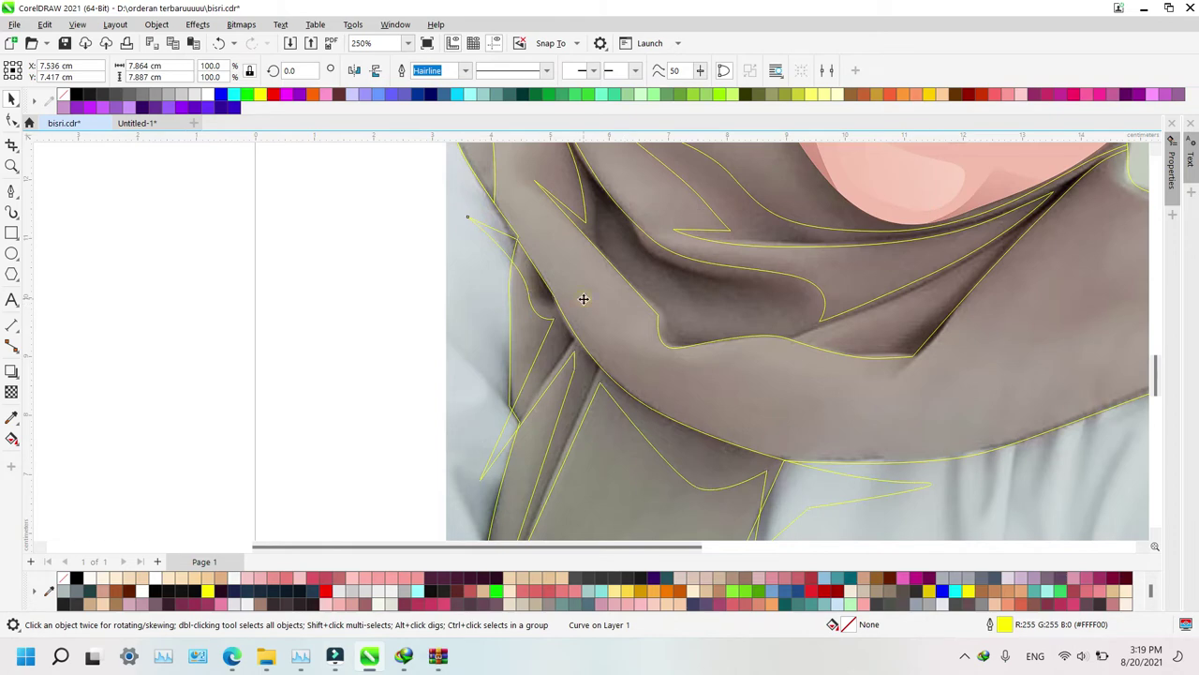
left_click(579, 294, "shift")
key("i")
left_click(704, 479)
key("Delete")
Start a new Pen shadow outline above the left-hand drape, following the crease diagonally down to a point inside the face near the jaw
key("F3")
key("z")
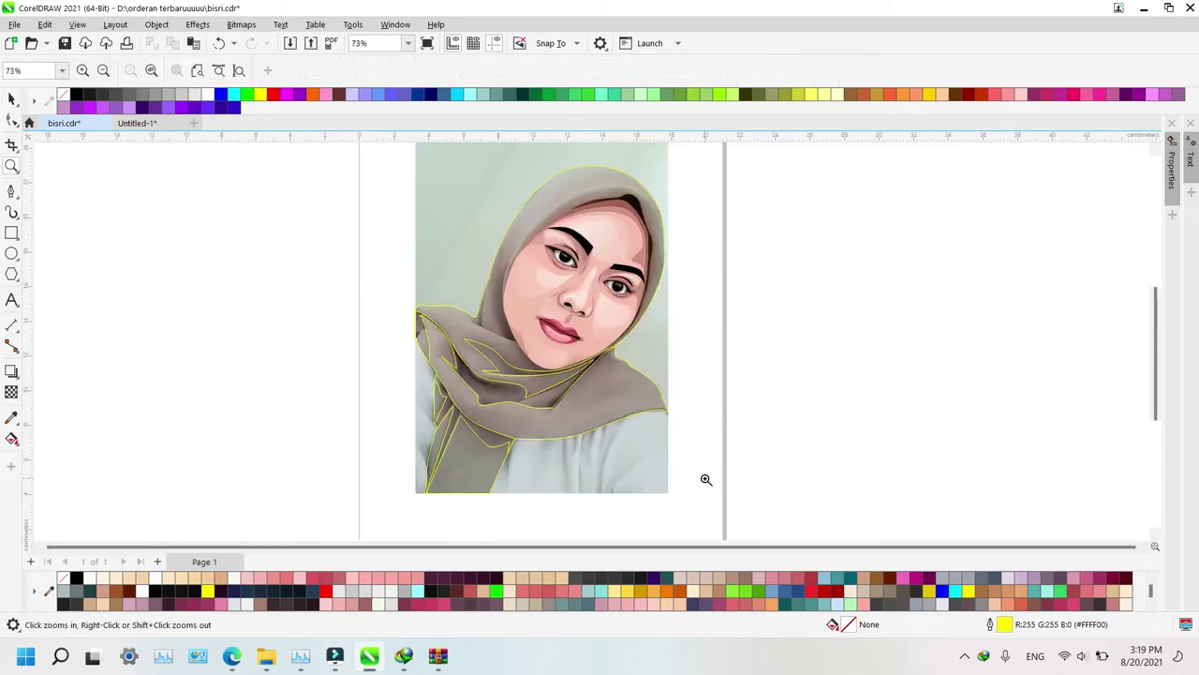
left_click_drag(399, 256, 725, 369)
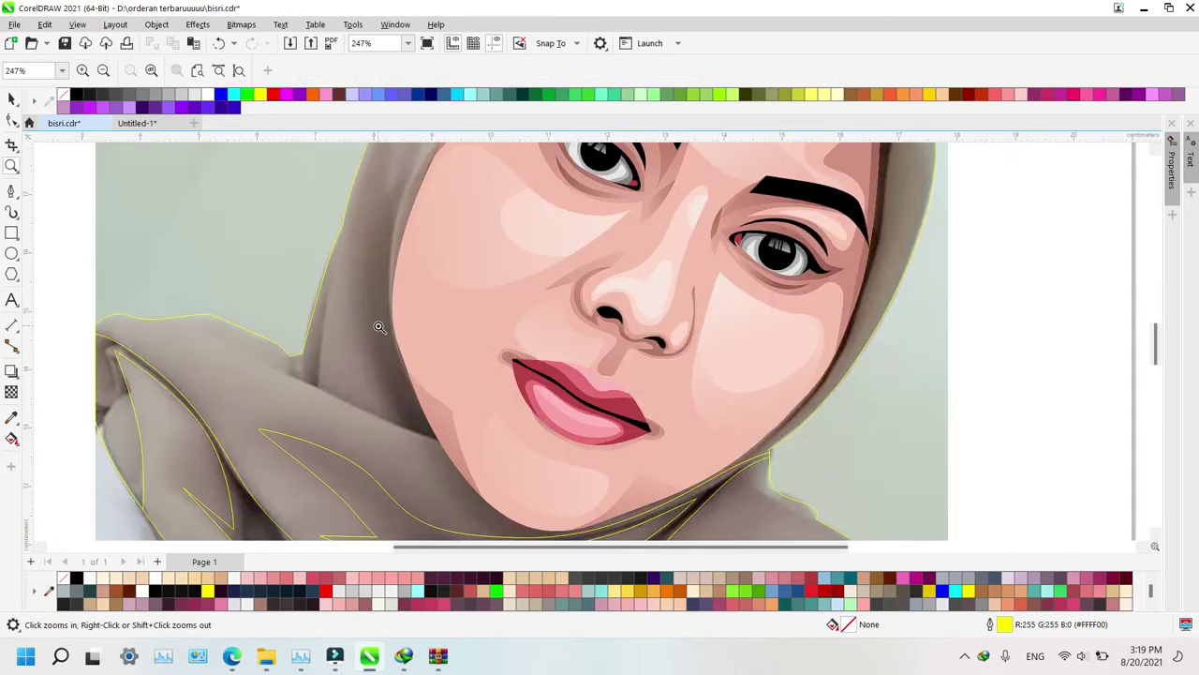
key("space")
left_click(155, 301)
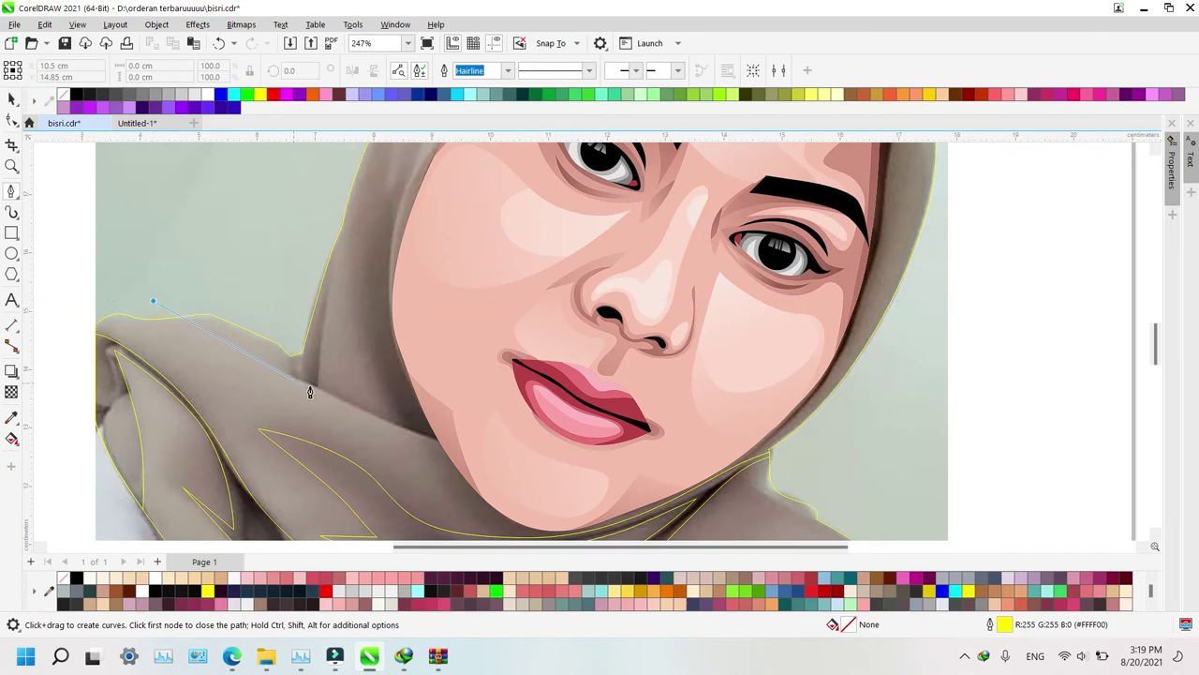
left_click_drag(310, 385, 368, 416)
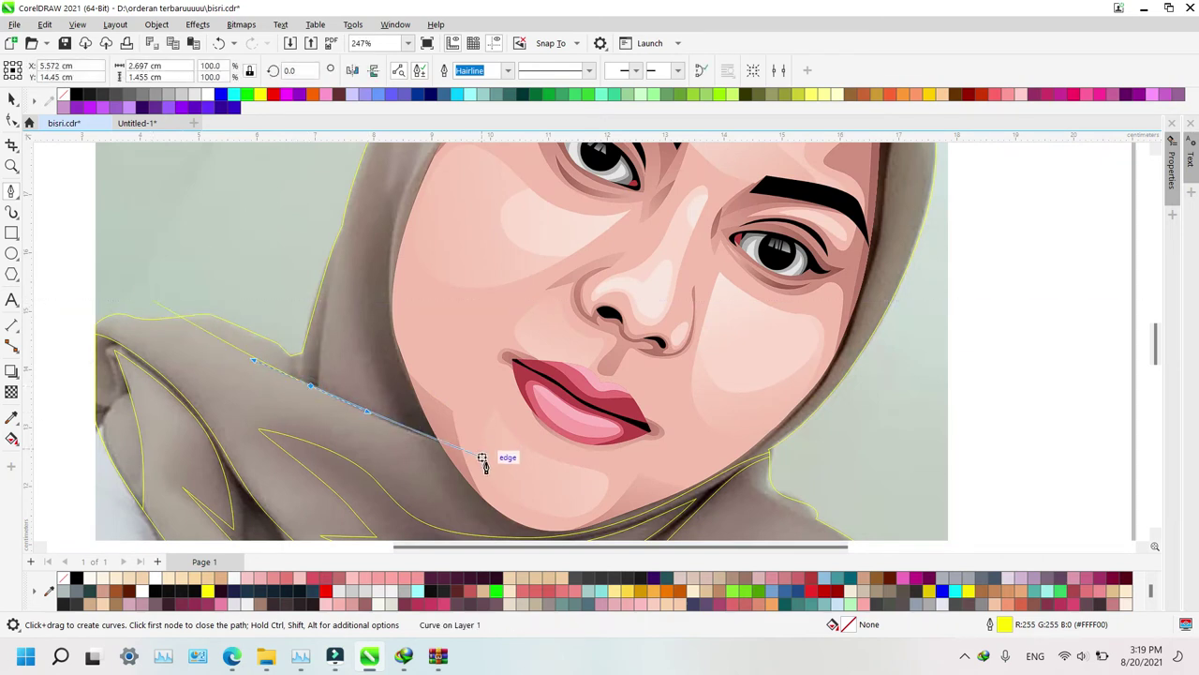
left_click(488, 465)
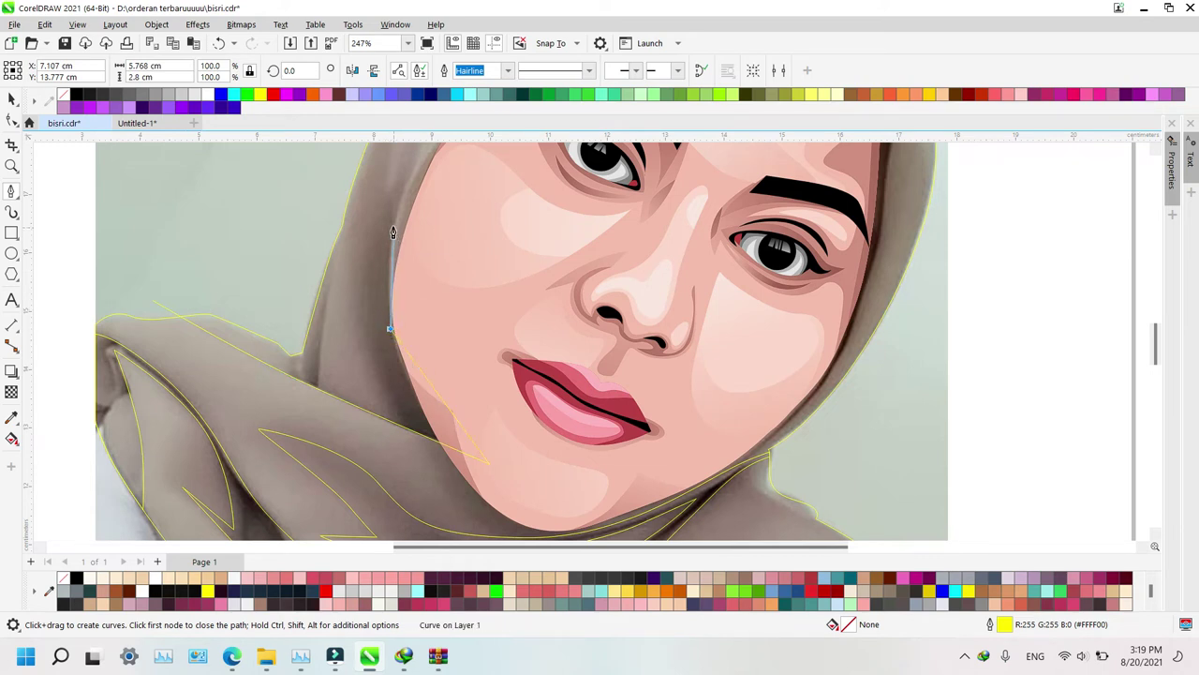
Trace the shadow's inner edge up along the left side of the face to a tip on the hijab beside the upper cheek
left_click_drag(392, 225, 403, 176)
scroll(409, 175, "up", 1)
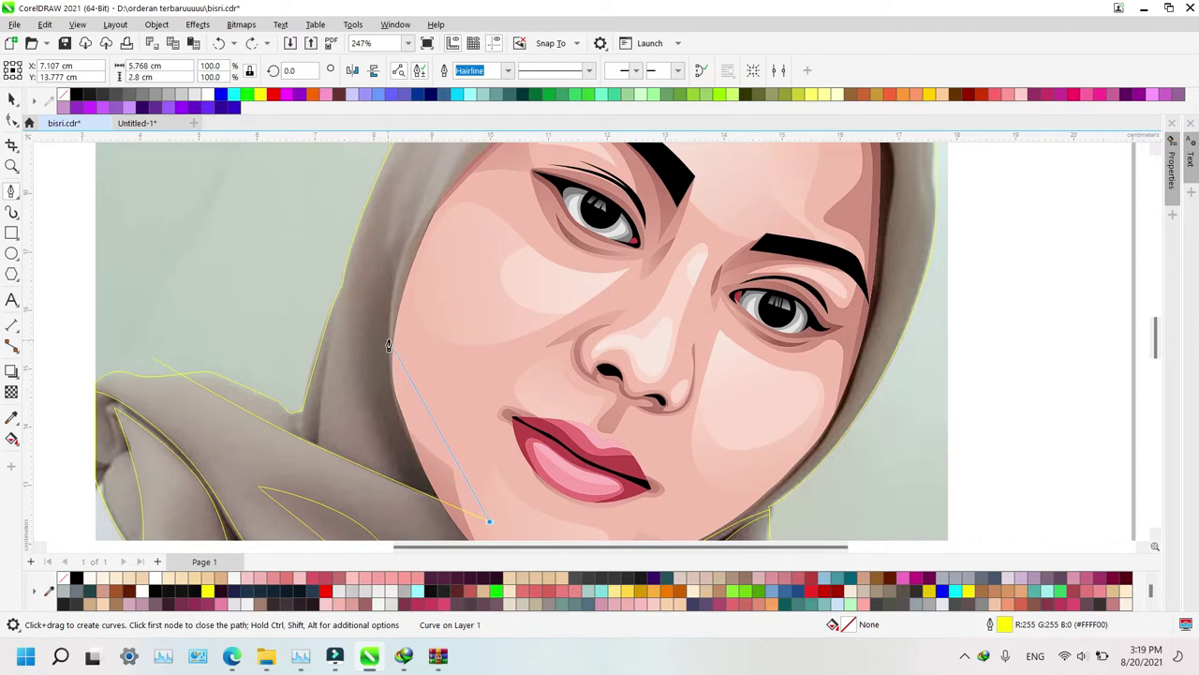
left_click_drag(389, 342, 423, 197)
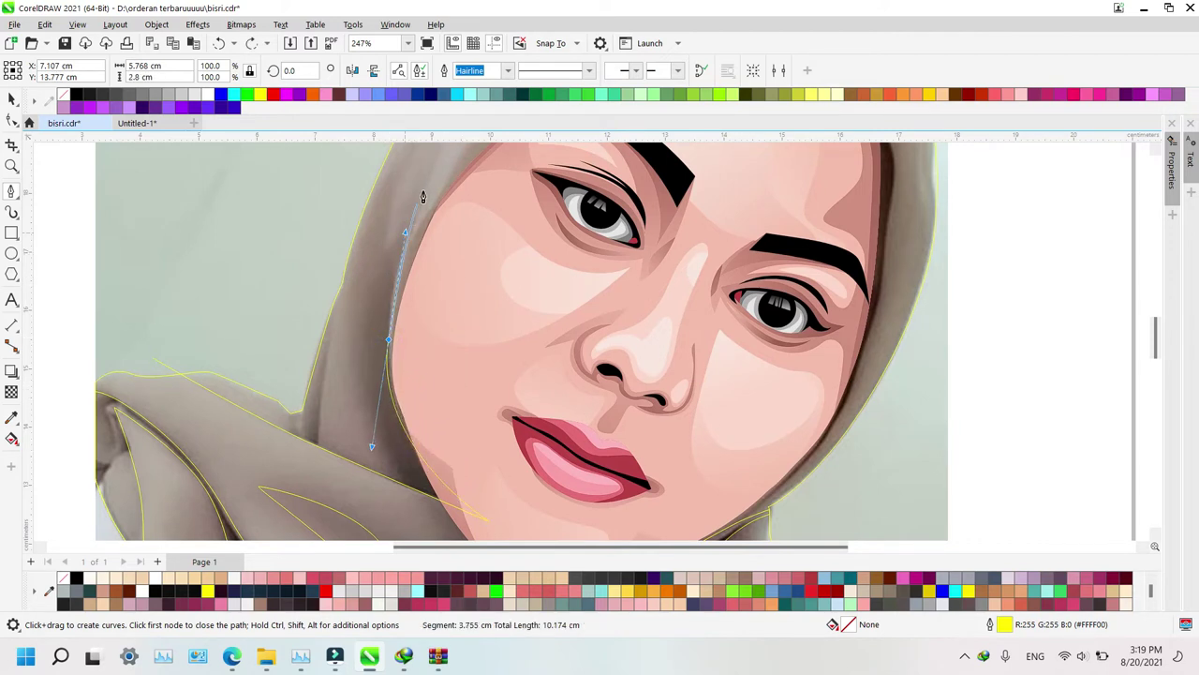
left_click(426, 177)
Curve the shadow's outer edge back down the hijab side to the drape crease, then follow the crease left to the neck fold
left_click_drag(359, 288, 335, 362)
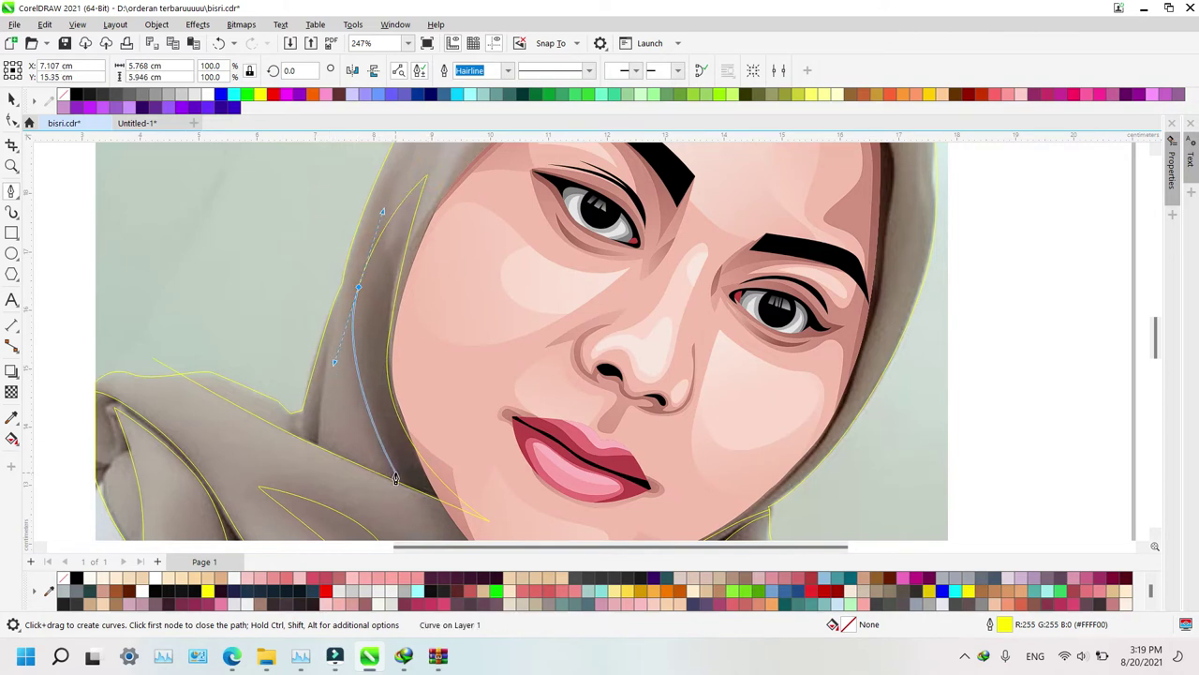
double_click(396, 477)
left_click(321, 438)
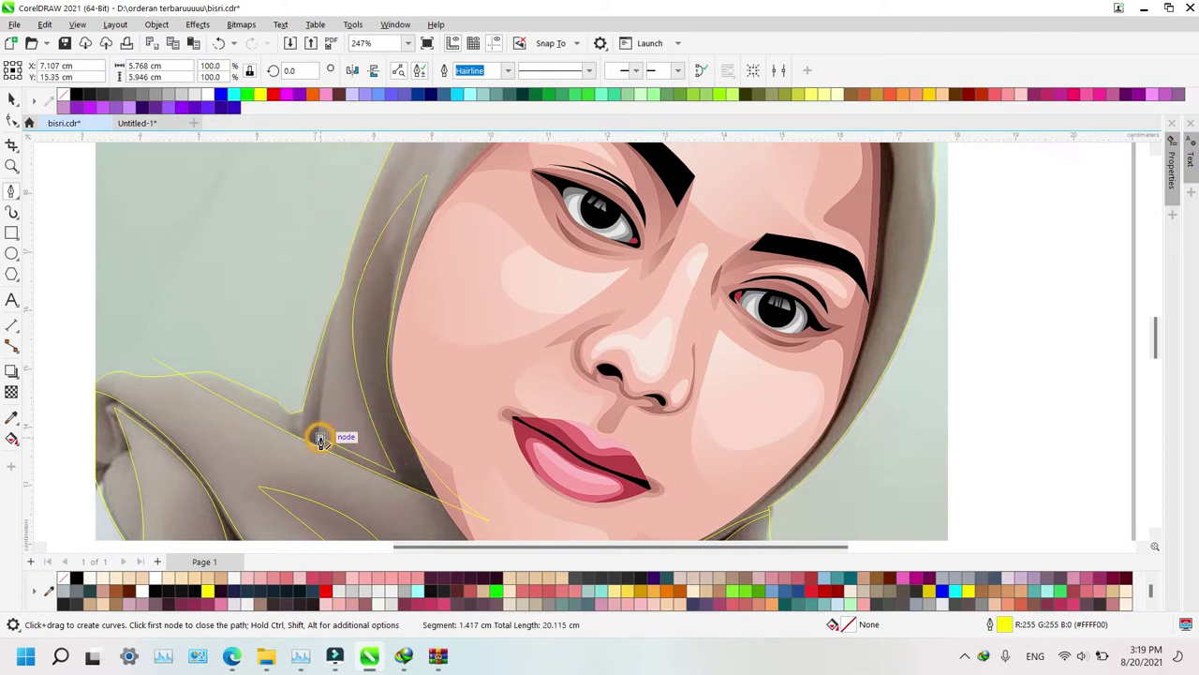
Trace the neck fold up to the hijab's outer edge, return outside it to the drape crease, and close the shape at its starting node
left_click_drag(337, 281, 210, 283)
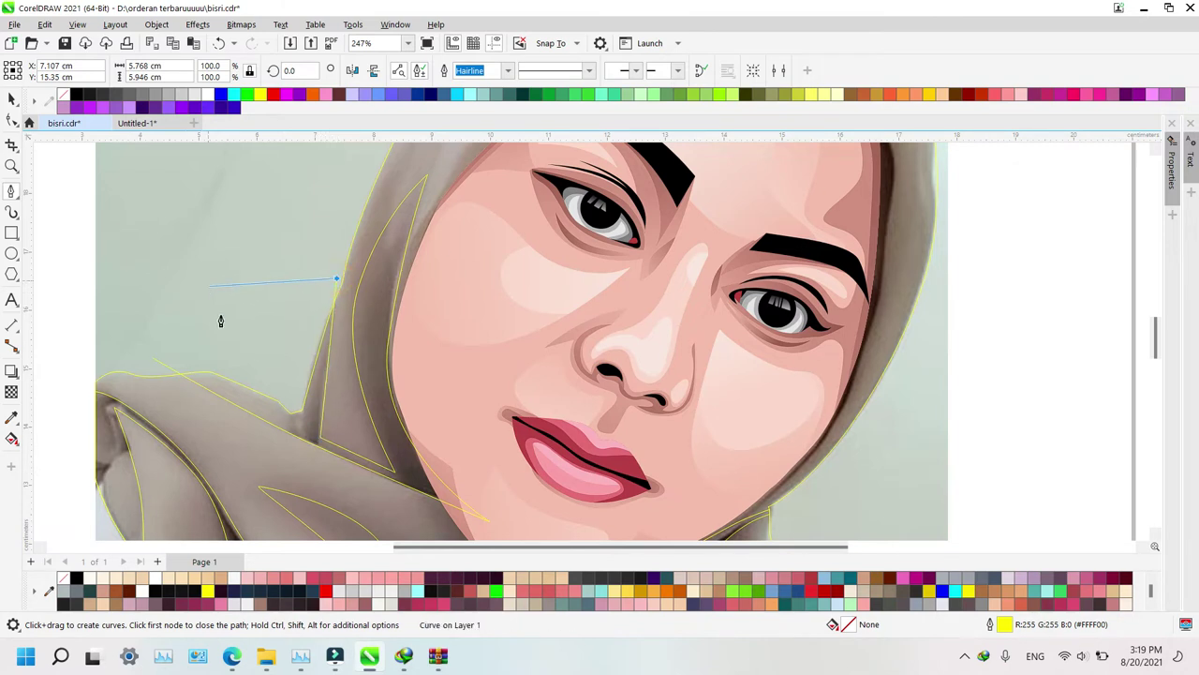
left_click(297, 327)
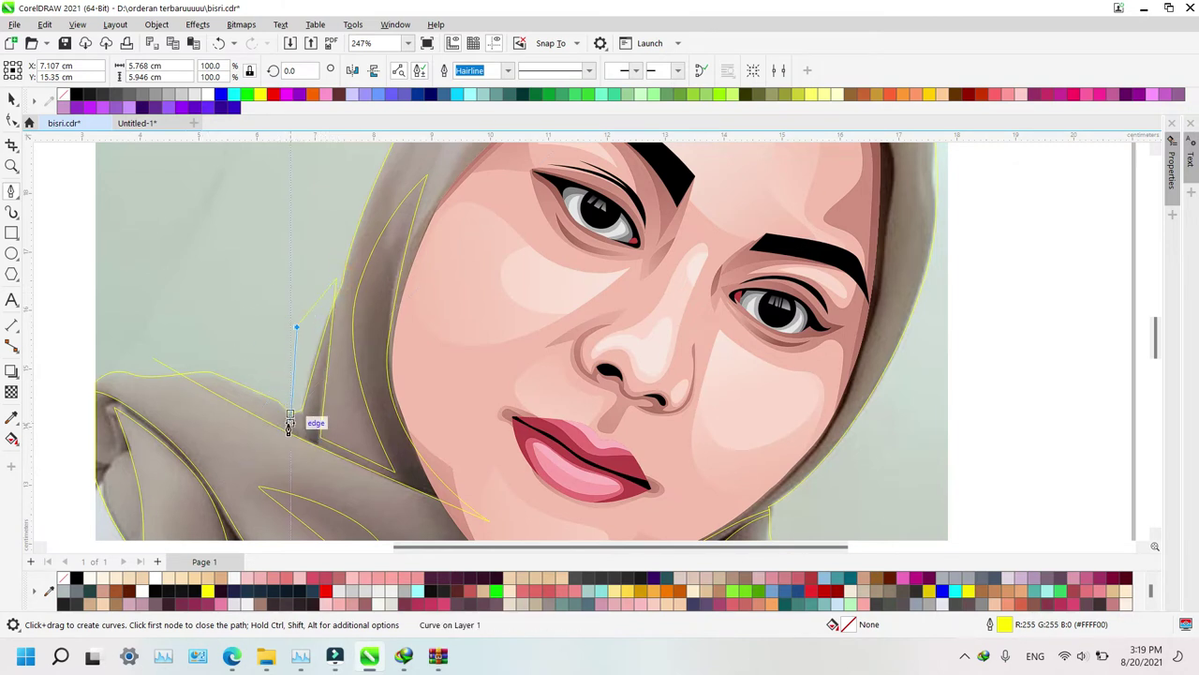
left_click(291, 426)
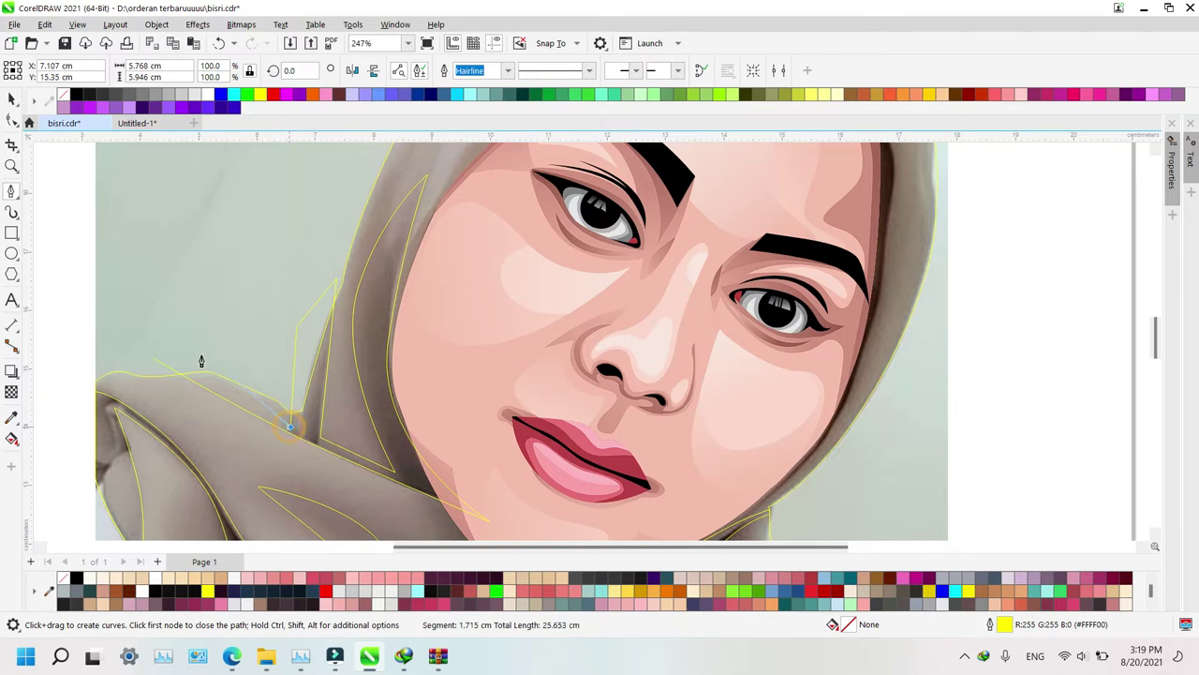
left_click(159, 365)
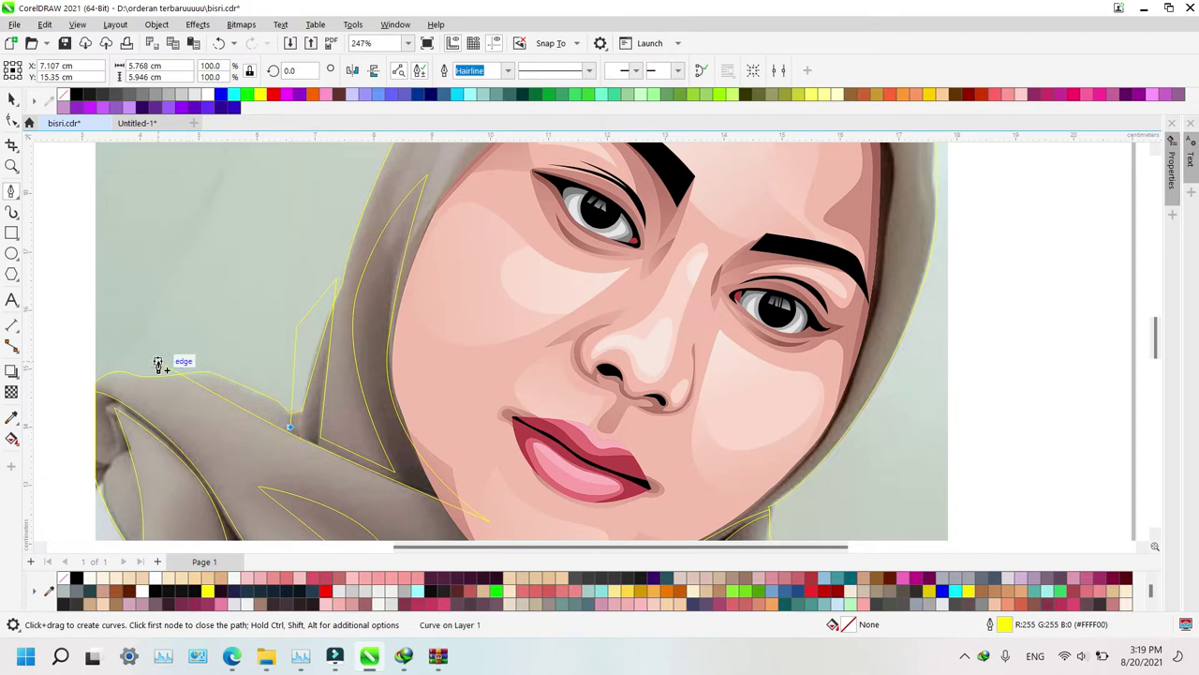
left_click(154, 364)
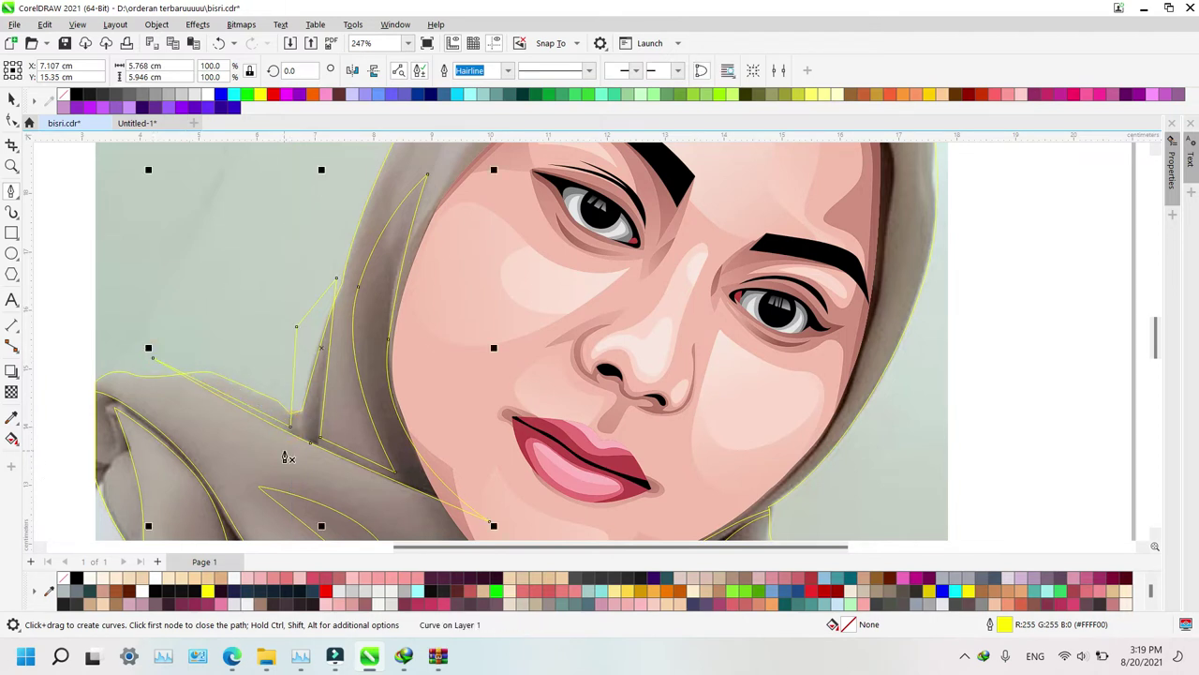
Clip the face-side shadow shape to the hijab outline and delete the overhanging original
key("space")
left_click(279, 453, "shift")
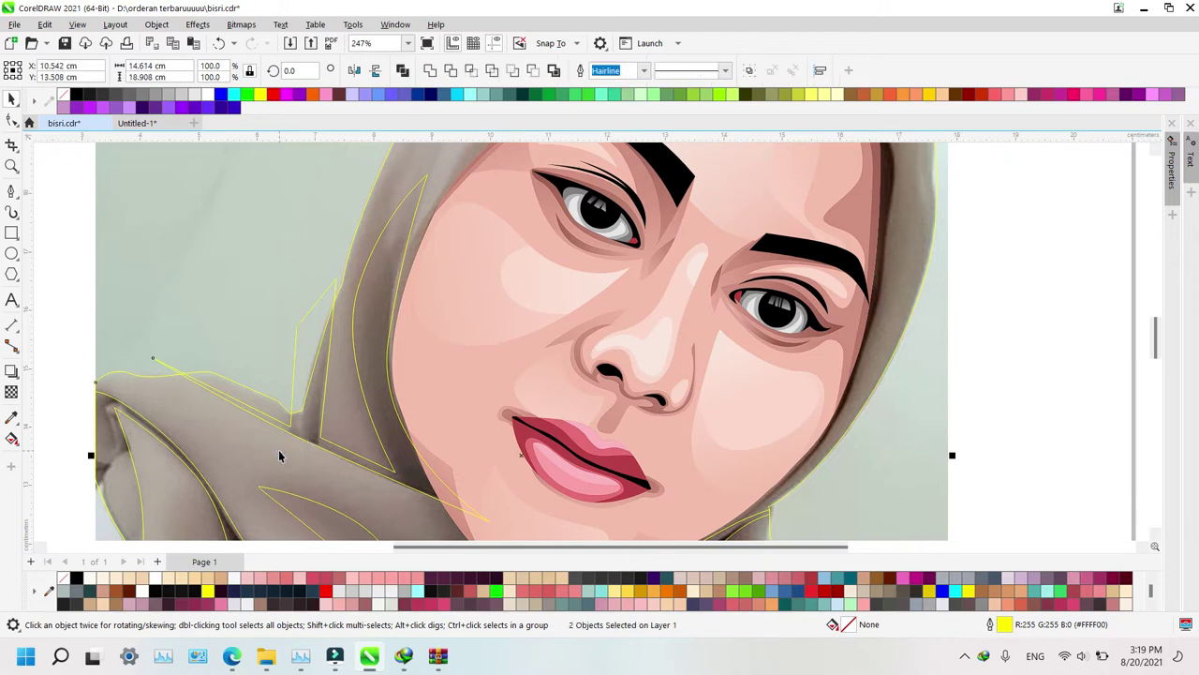
key("alt+i")
left_click(377, 300)
key("Delete")
Trace the inner hijab band's edge from beside the left cheek up over the forehead to above the dark peak with the Pen tool
key("F3")
key("z")
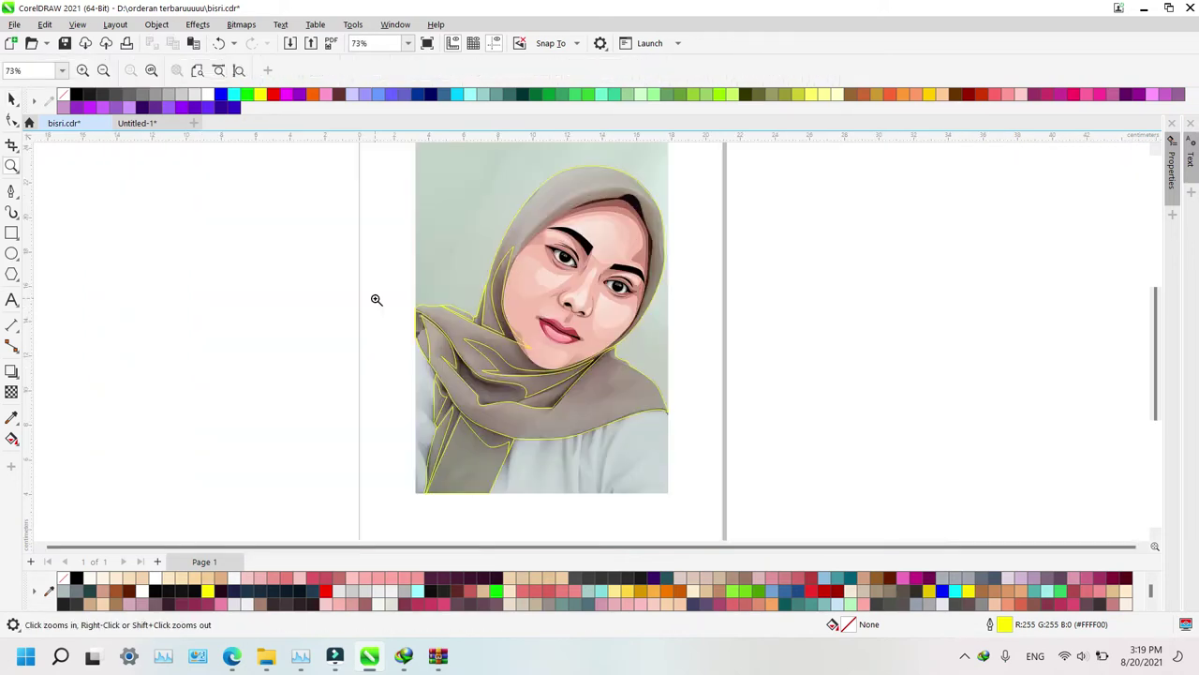
left_click_drag(514, 159, 729, 335)
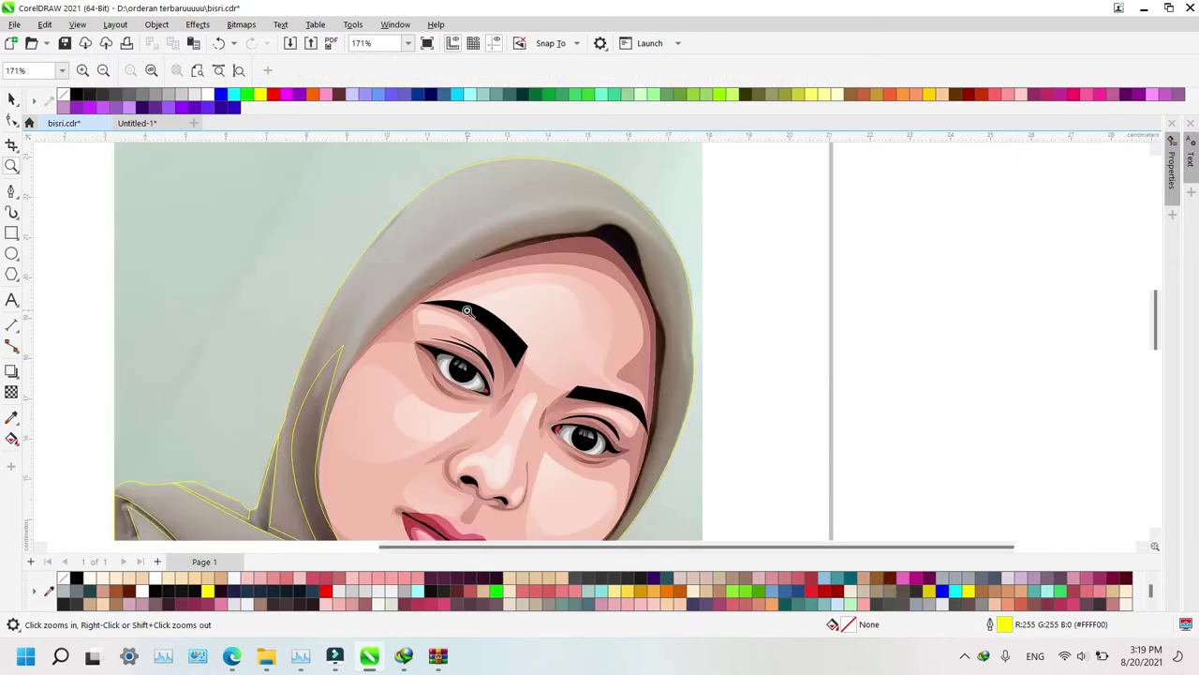
key("p")
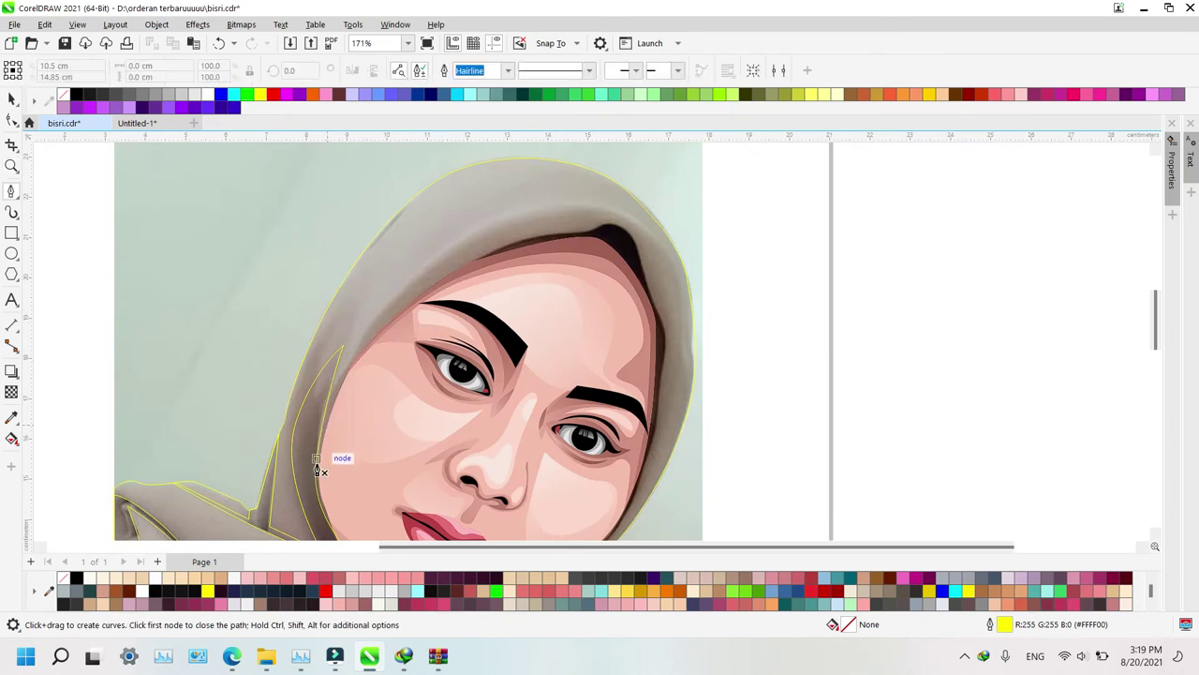
left_click(319, 471)
left_click_drag(395, 298, 479, 210)
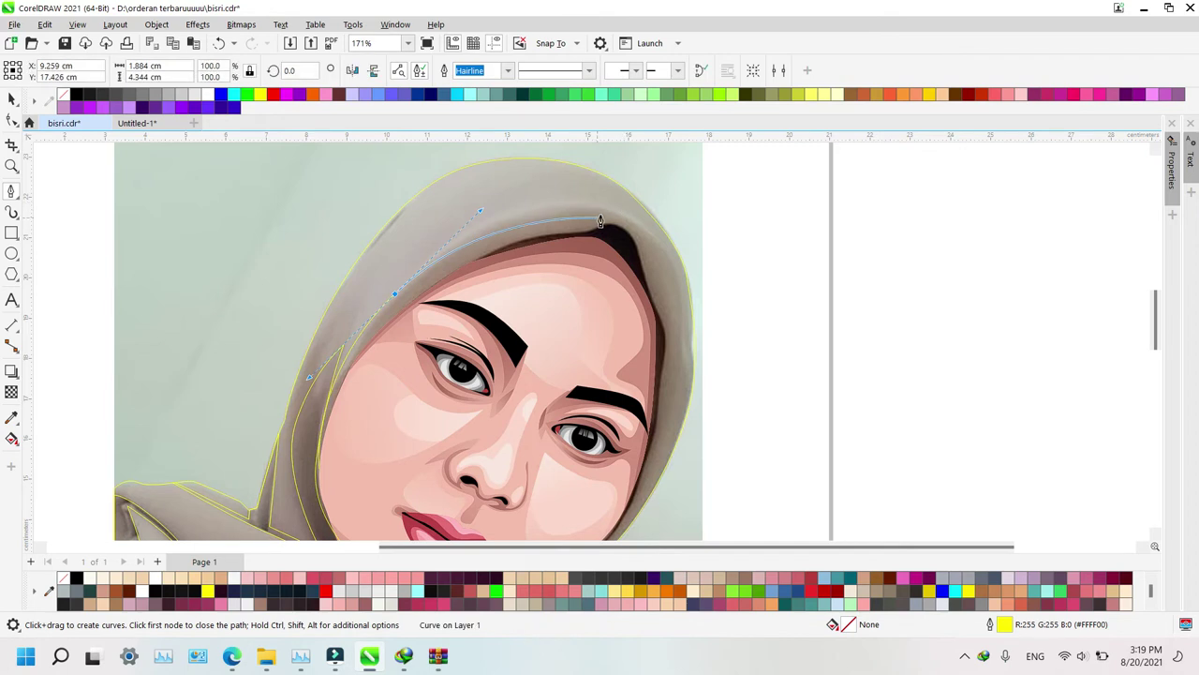
left_click_drag(612, 216, 651, 232)
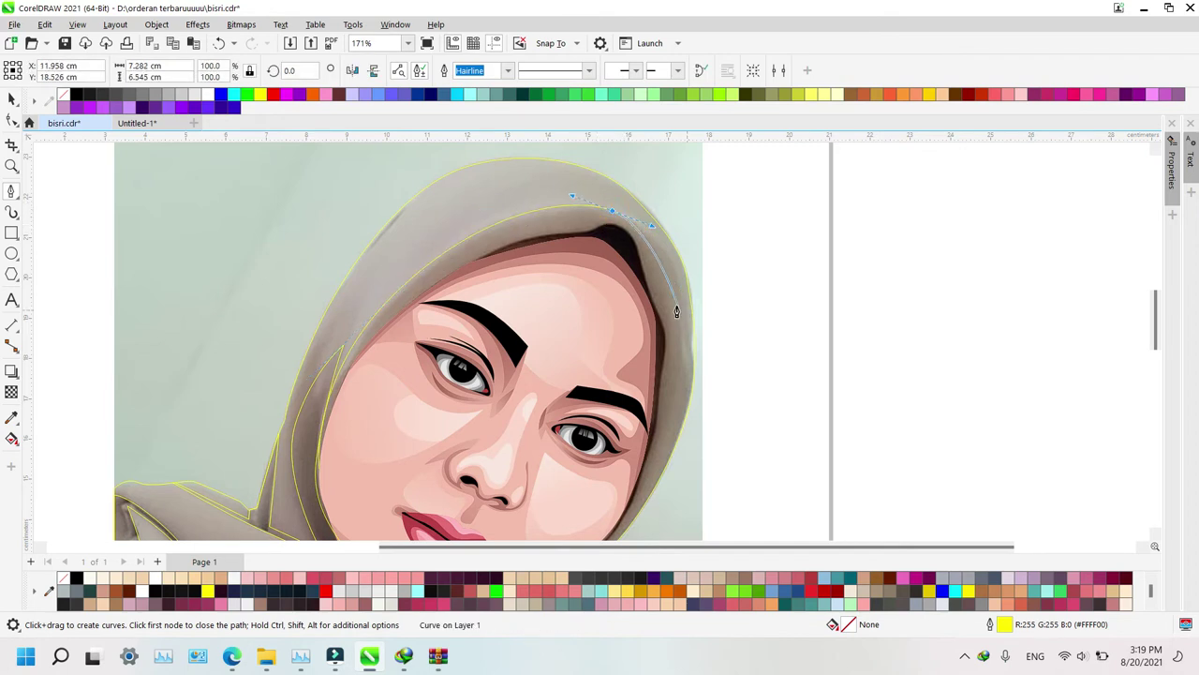
Continue the band curve down the right side of the hijab to the jaw, and close it across the lower face at its starting node
left_click_drag(675, 305, 685, 375)
left_click_drag(656, 463, 644, 499)
scroll(712, 343, "down", 3)
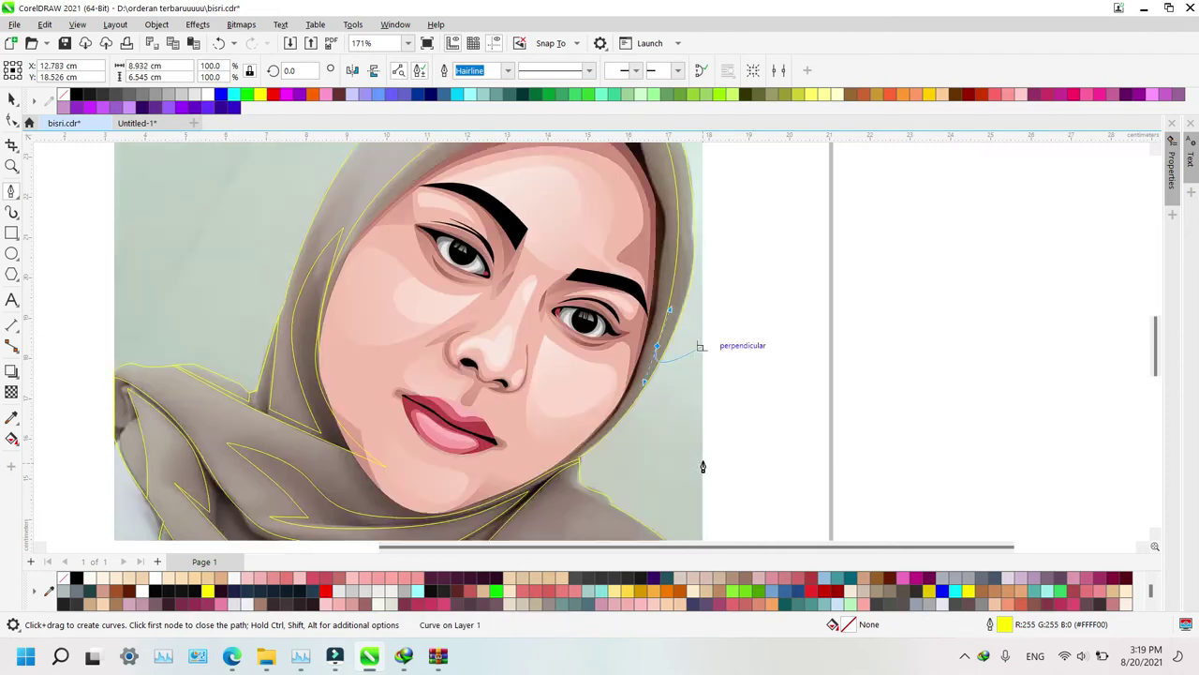
left_click_drag(537, 401, 472, 425)
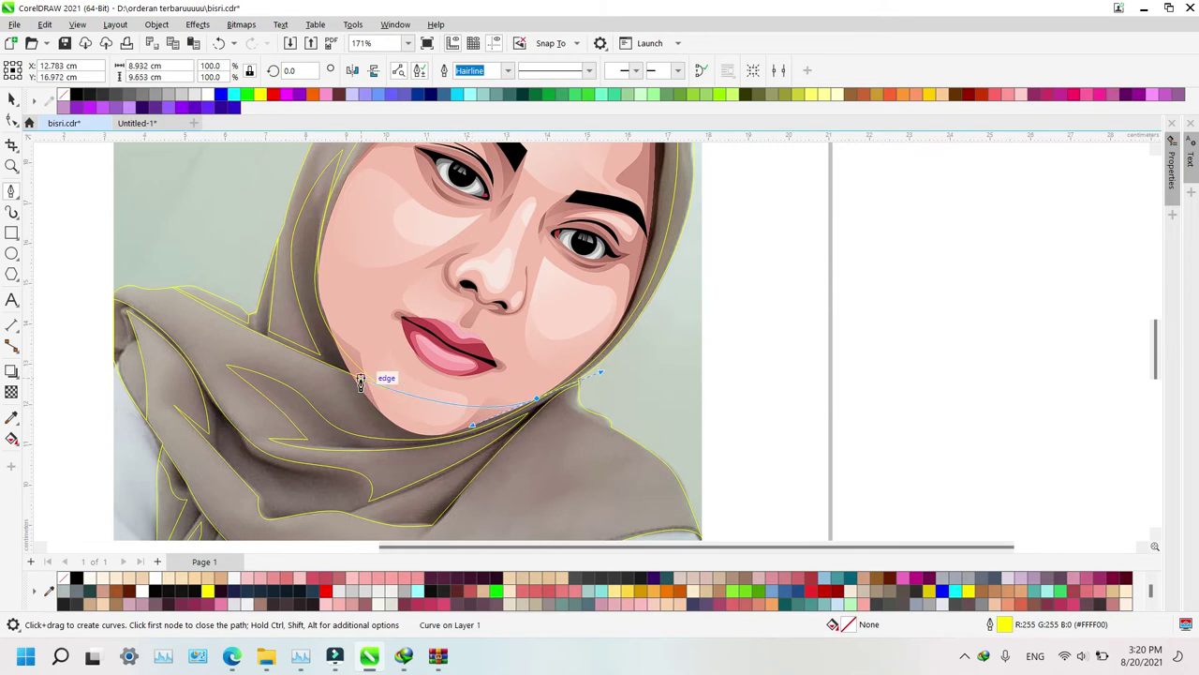
left_click(320, 273)
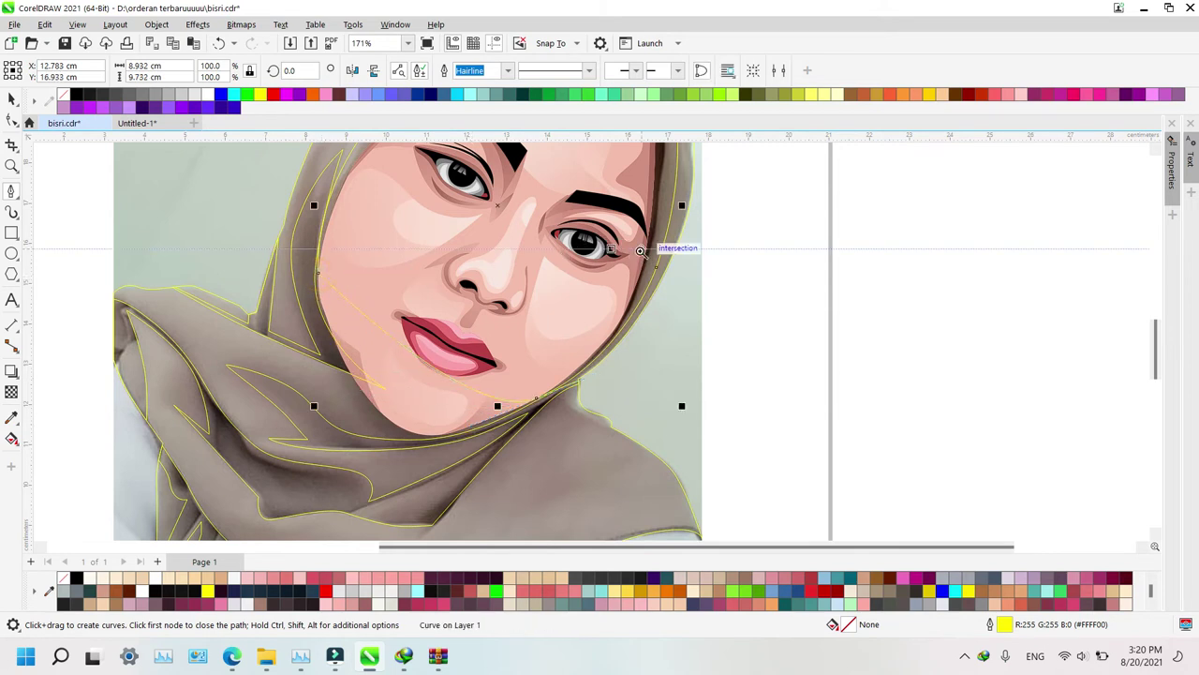
Bring the reference photo in front of the vector artwork
key("z")
right_click(640, 251)
scroll(644, 195, "down", 2)
scroll(650, 227, "up", 3)
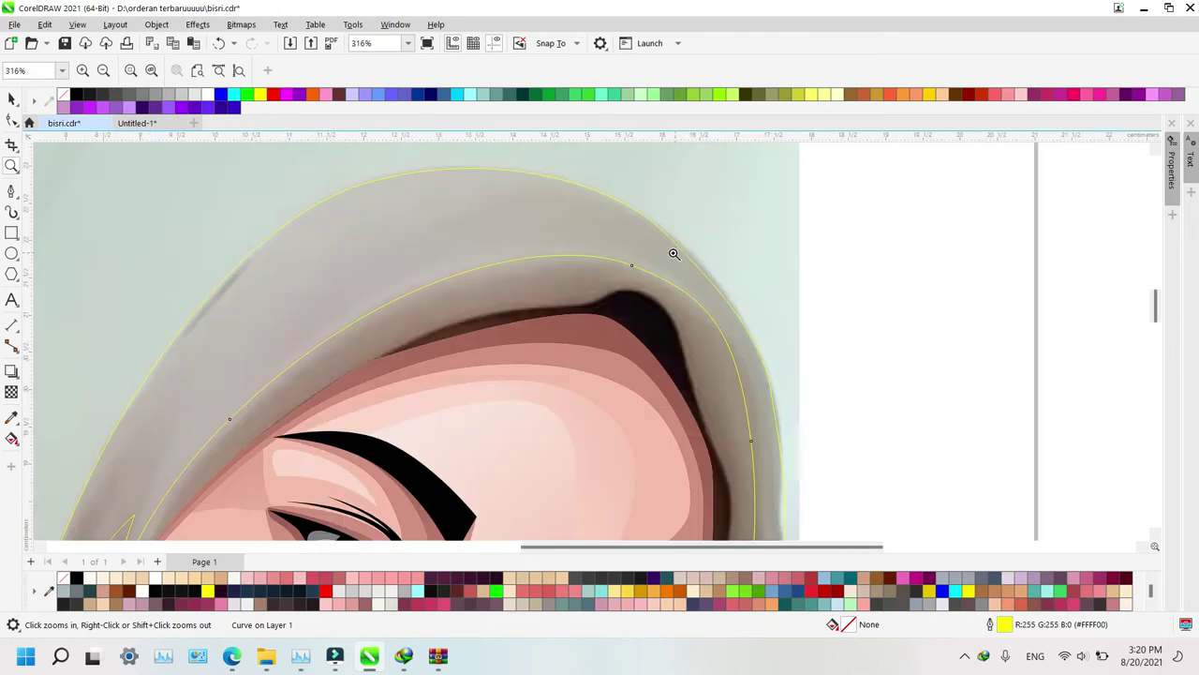
key("space")
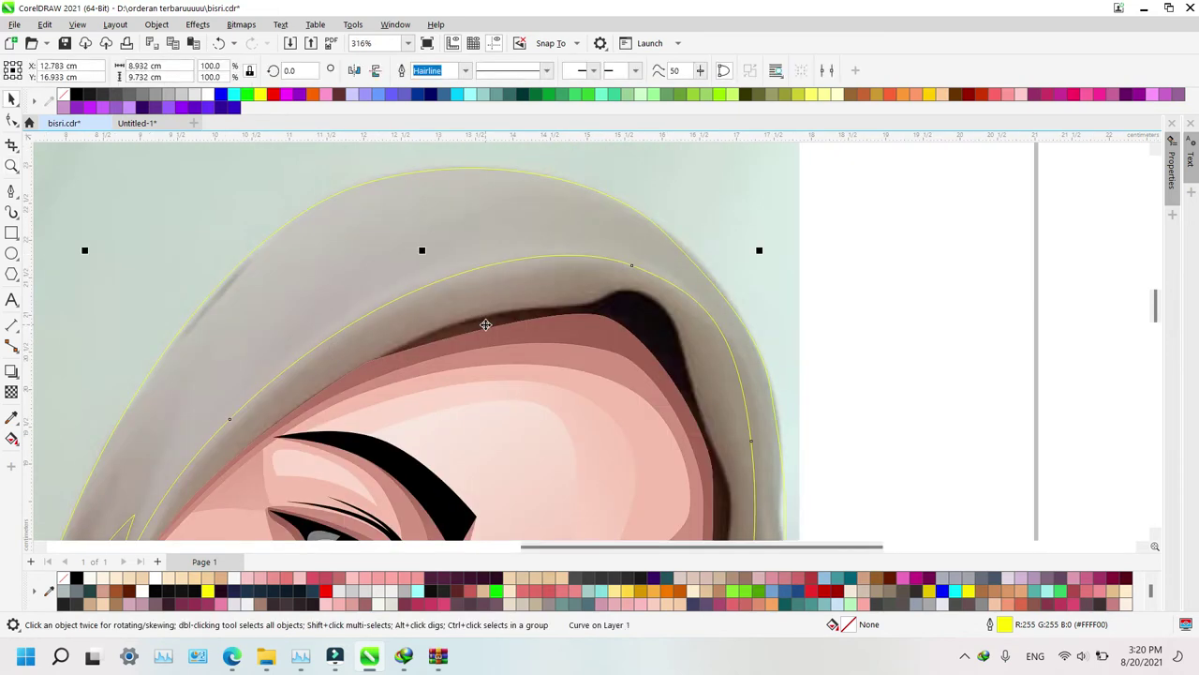
left_click(683, 203)
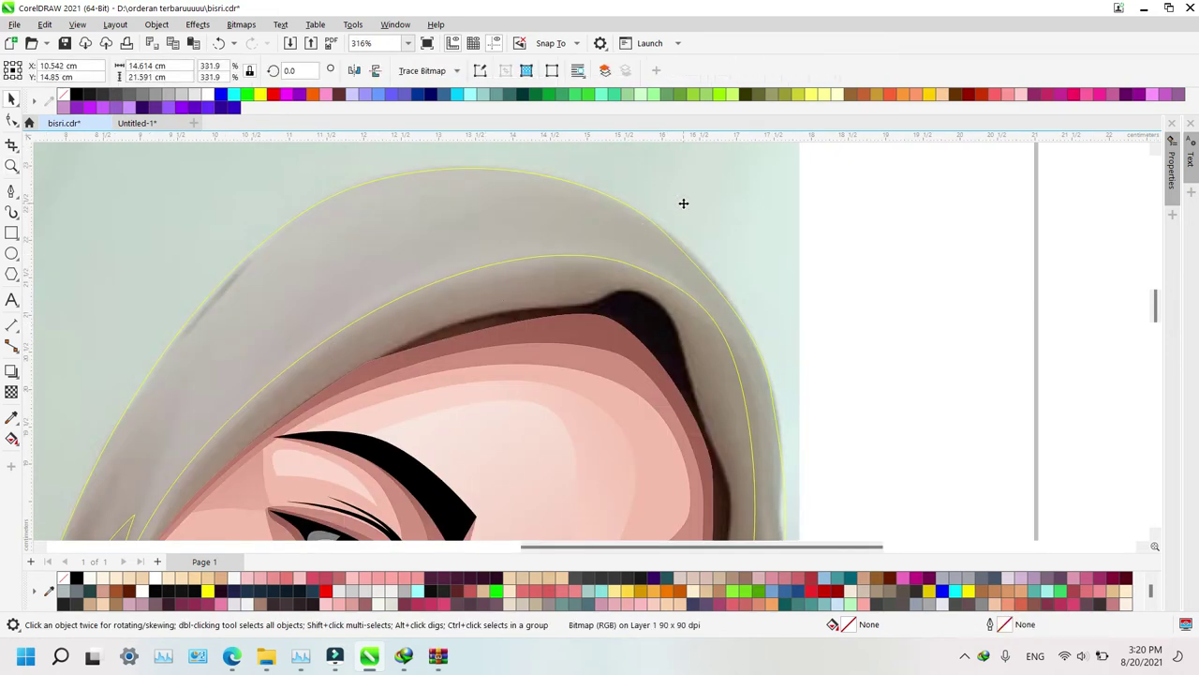
key("shift+Page_Up")
Trace the hijab opening's edge from the left temple over the forehead and around the dark peak to the right temple
key("space")
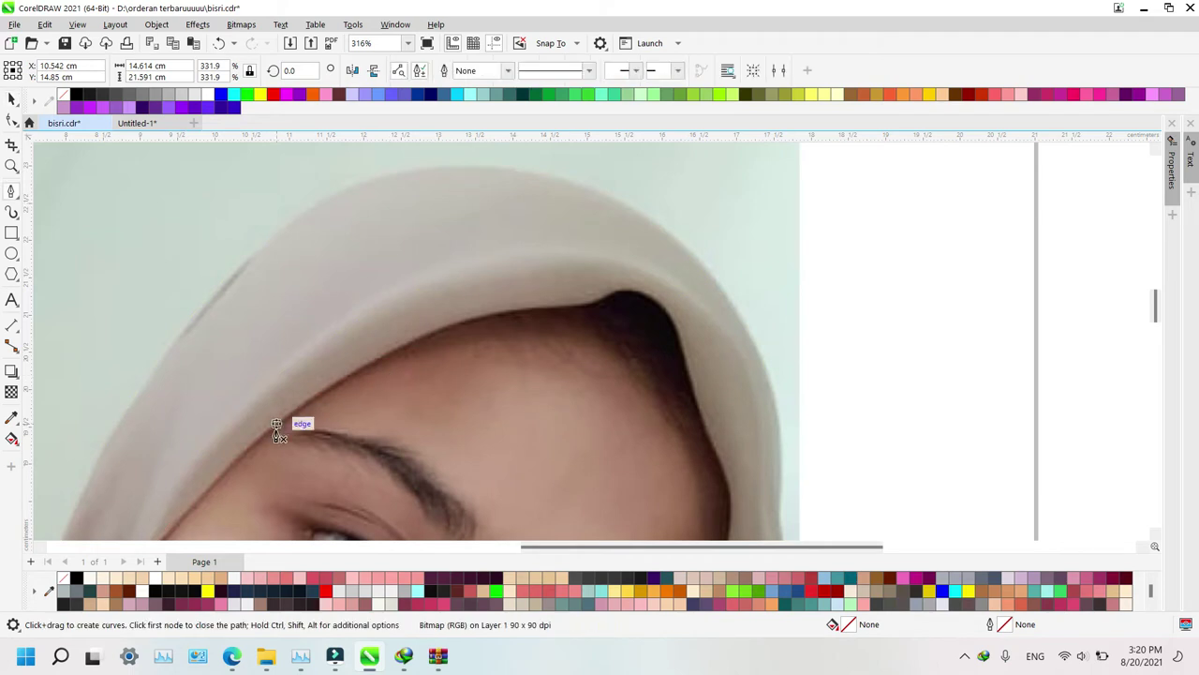
left_click(183, 520)
left_click_drag(383, 353, 455, 318)
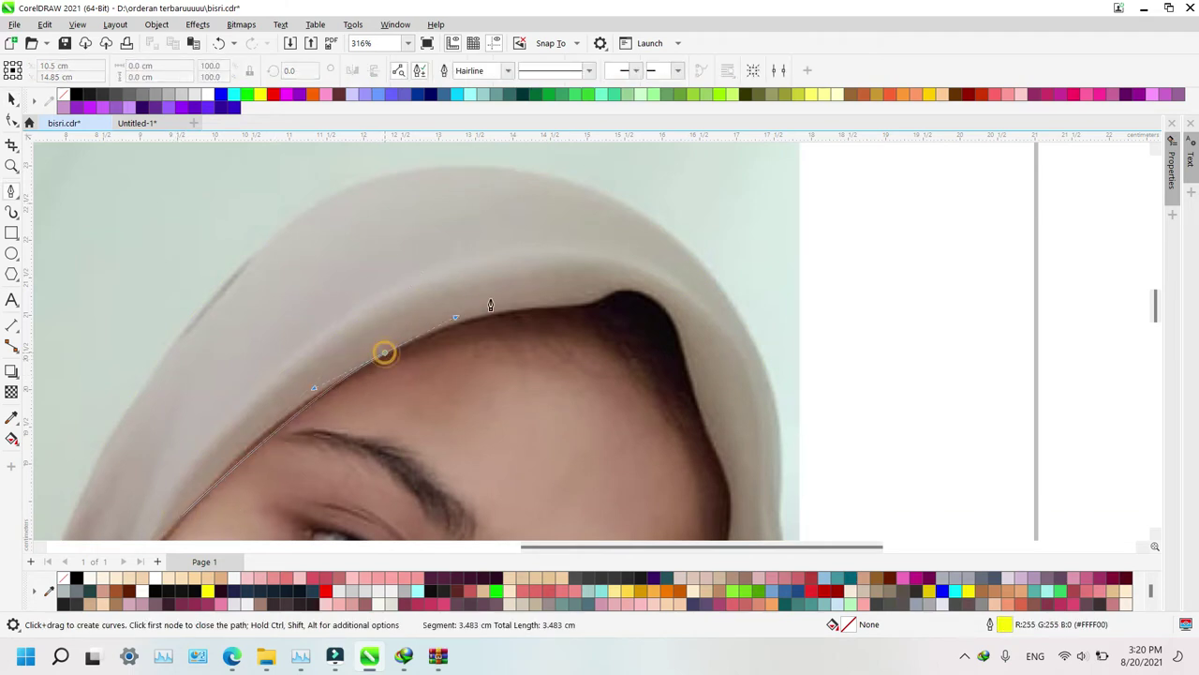
double_click(592, 307)
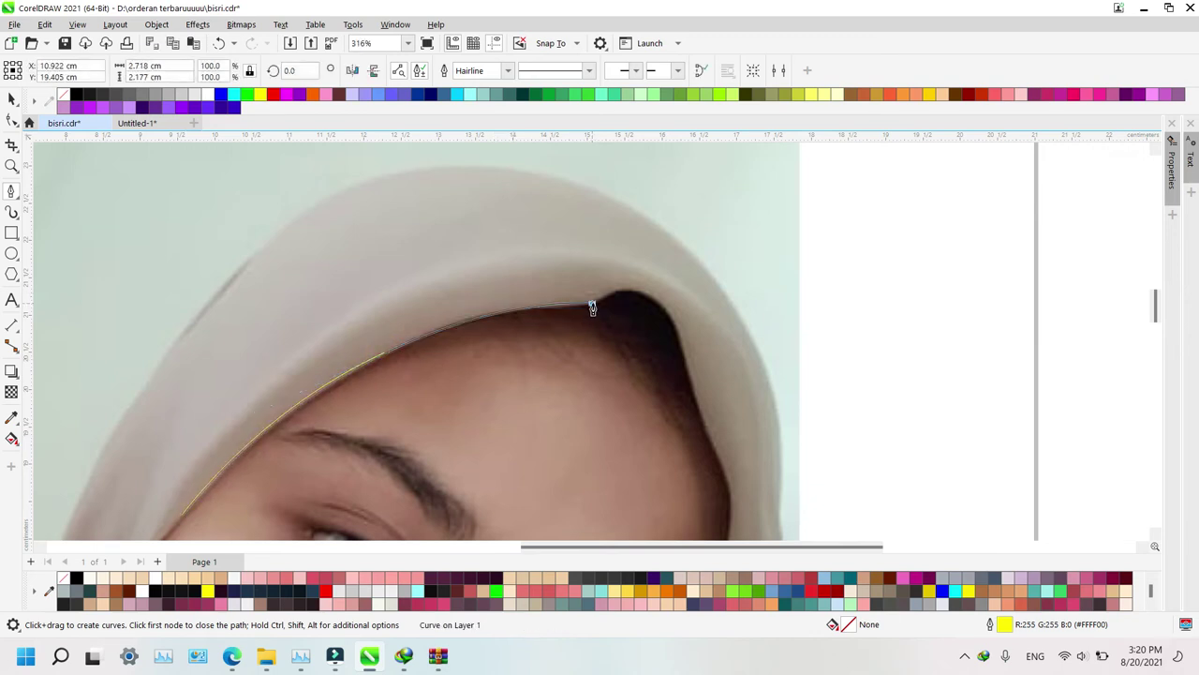
left_click_drag(592, 302, 668, 303)
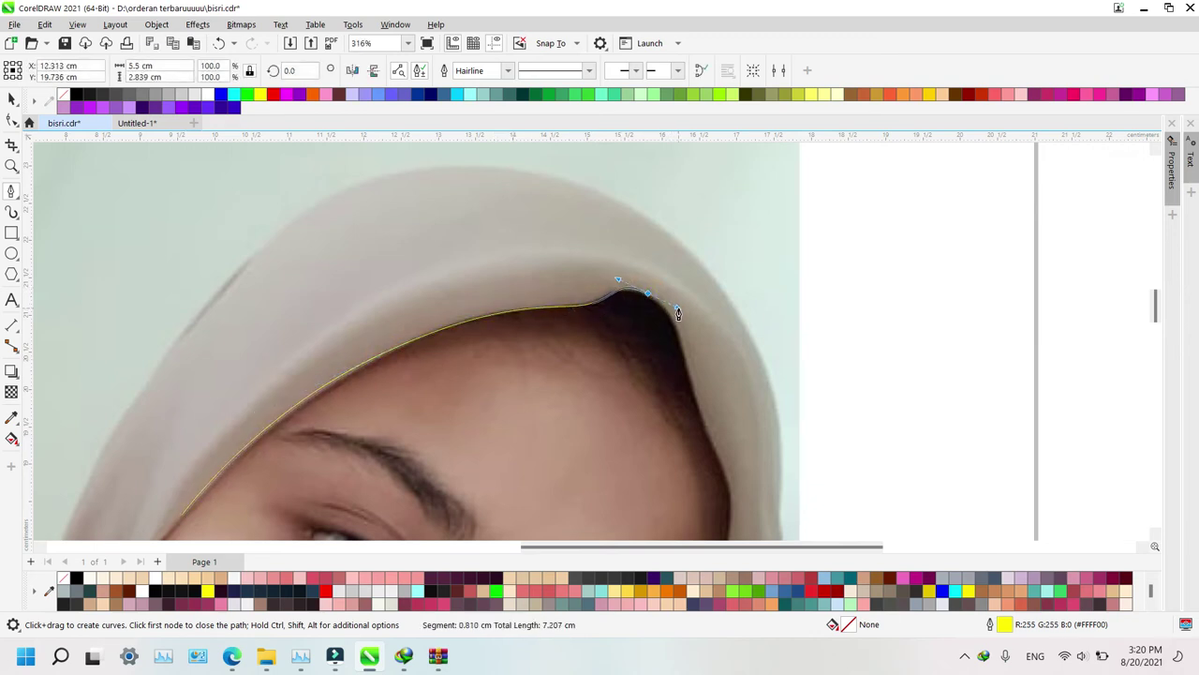
left_click_drag(695, 388, 701, 418)
Continue the opening's edge down the right side of the face, past the eyebrow and cheek, to where the hijab meets the jaw
scroll(798, 417, "down", 2)
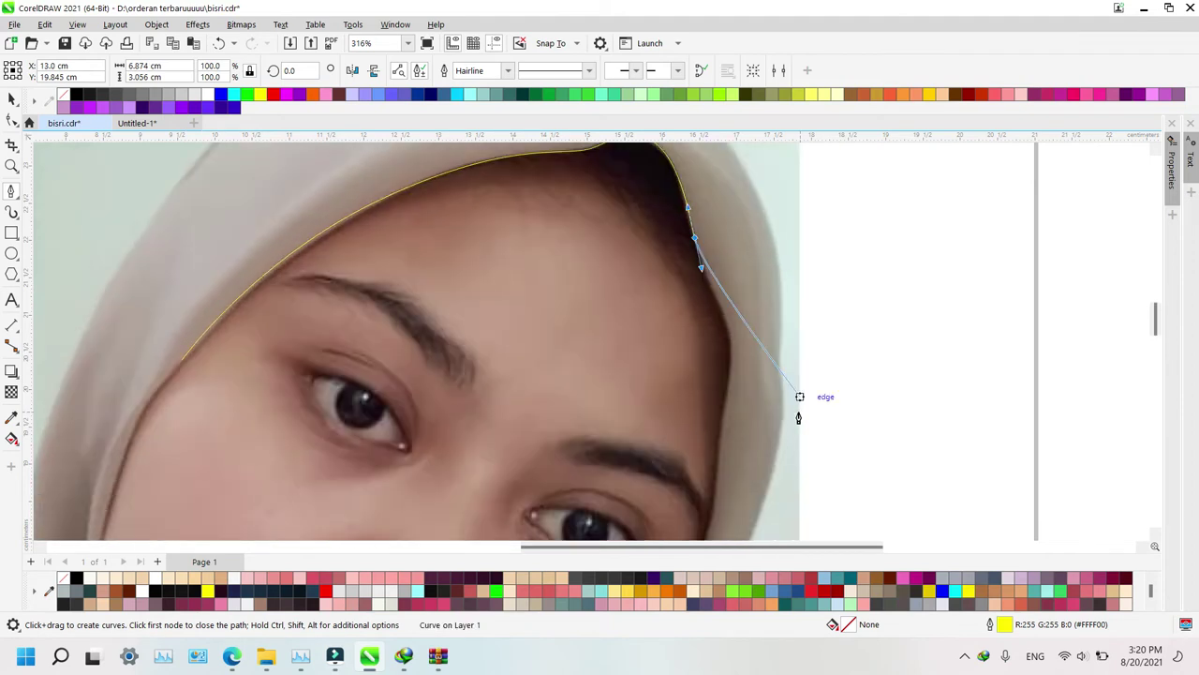
left_click(727, 319)
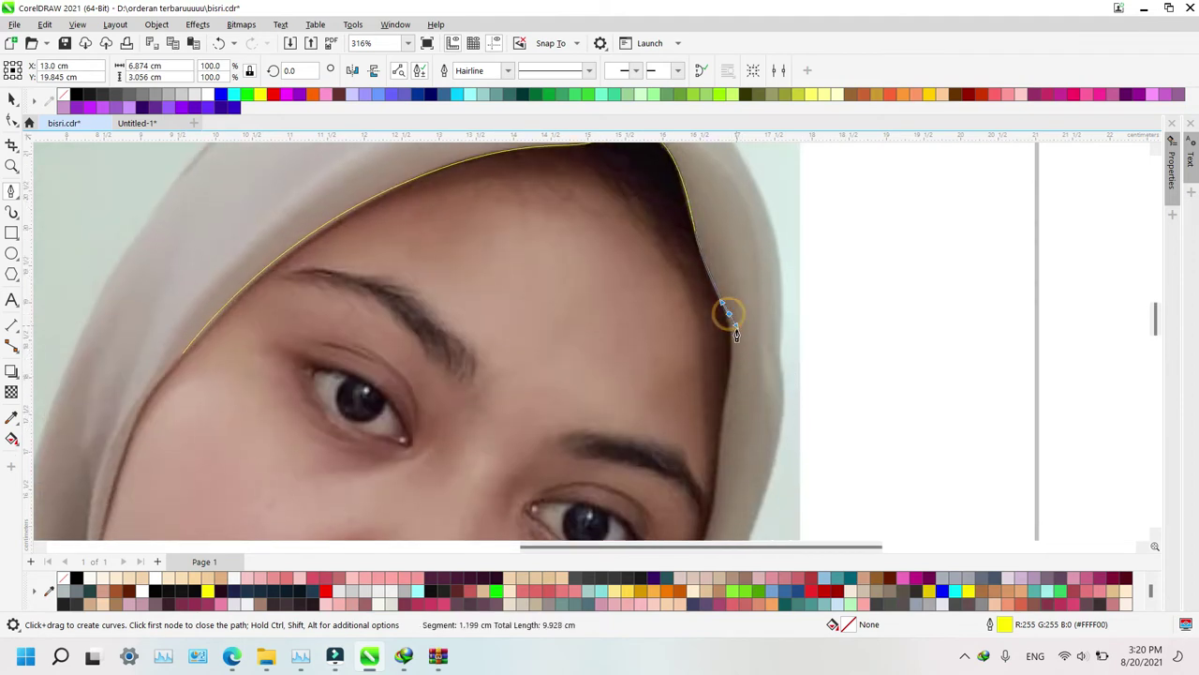
left_click_drag(715, 467, 718, 499)
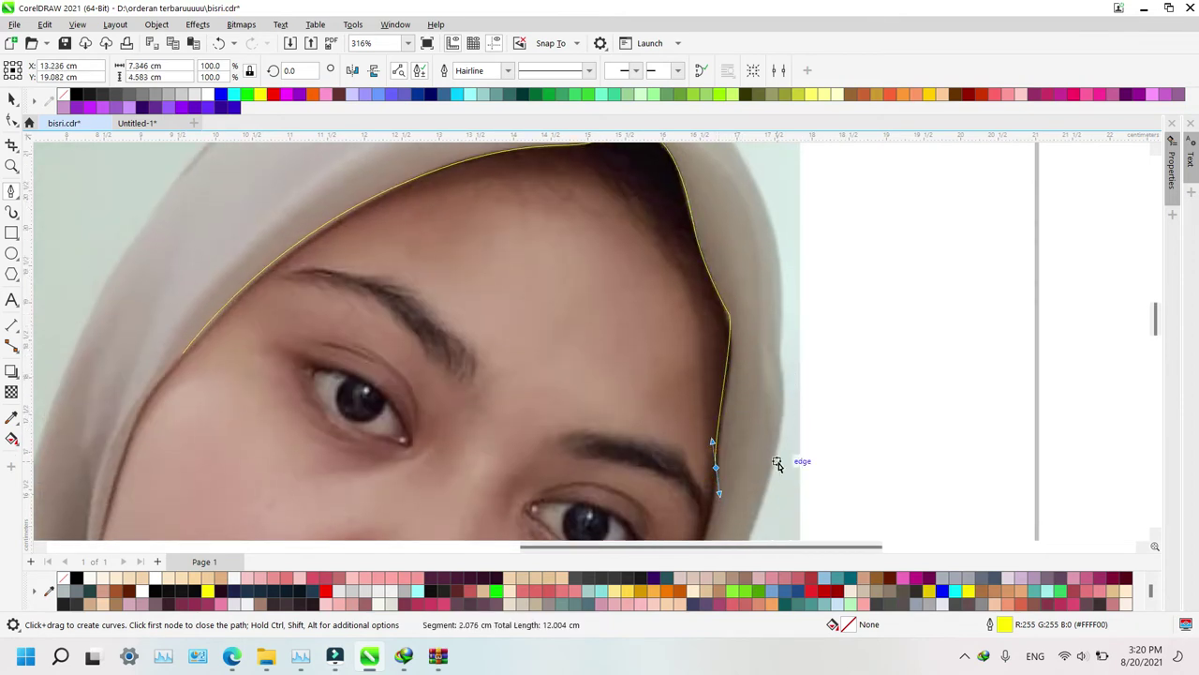
key("ctrl+z")
left_click_drag(732, 380, 723, 416)
left_click_drag(716, 489, 709, 515)
scroll(818, 422, "down", 4)
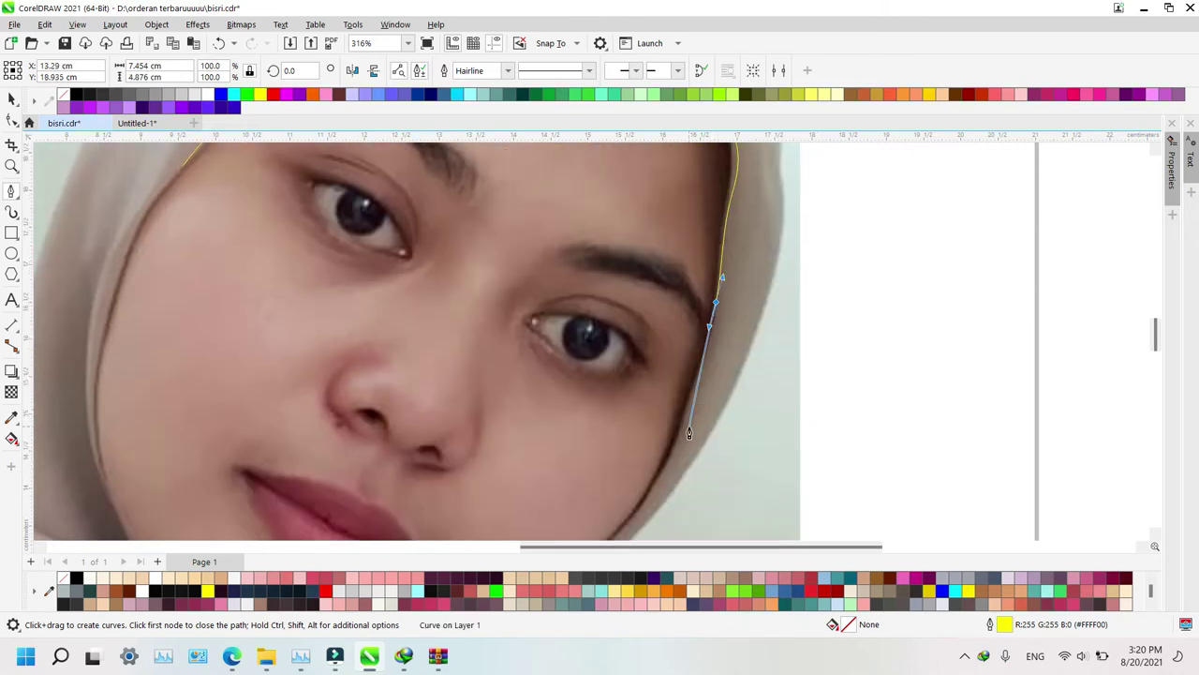
left_click_drag(684, 431, 670, 471)
scroll(669, 471, "down", 3)
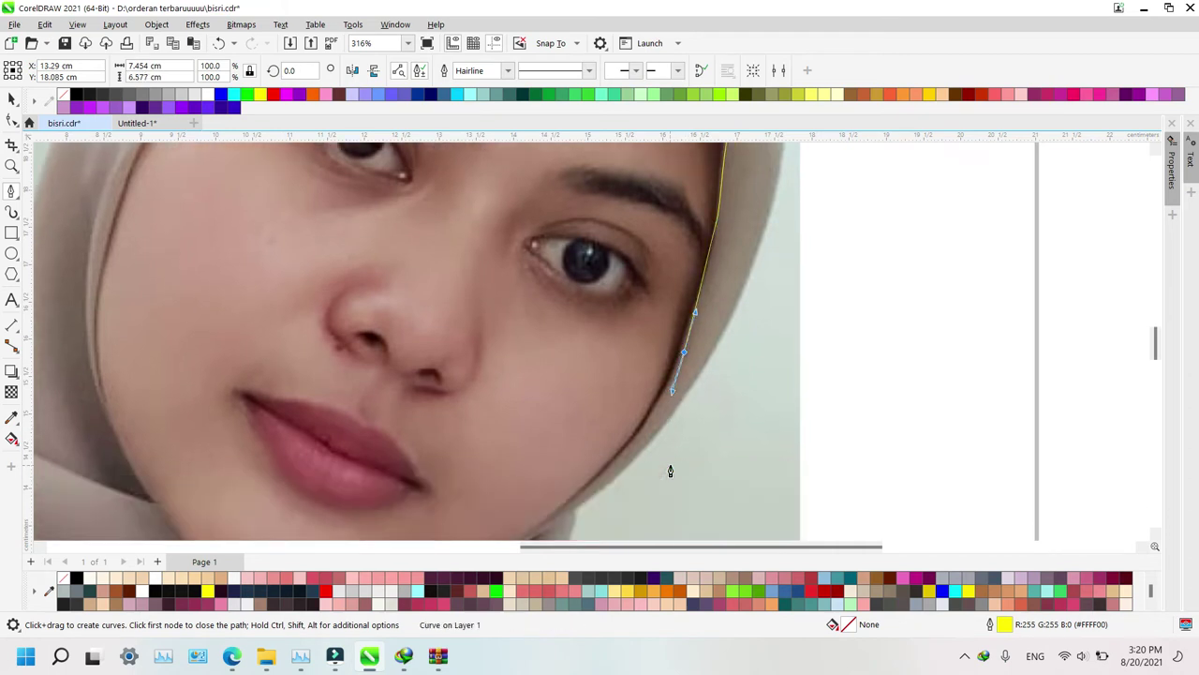
left_click(582, 457)
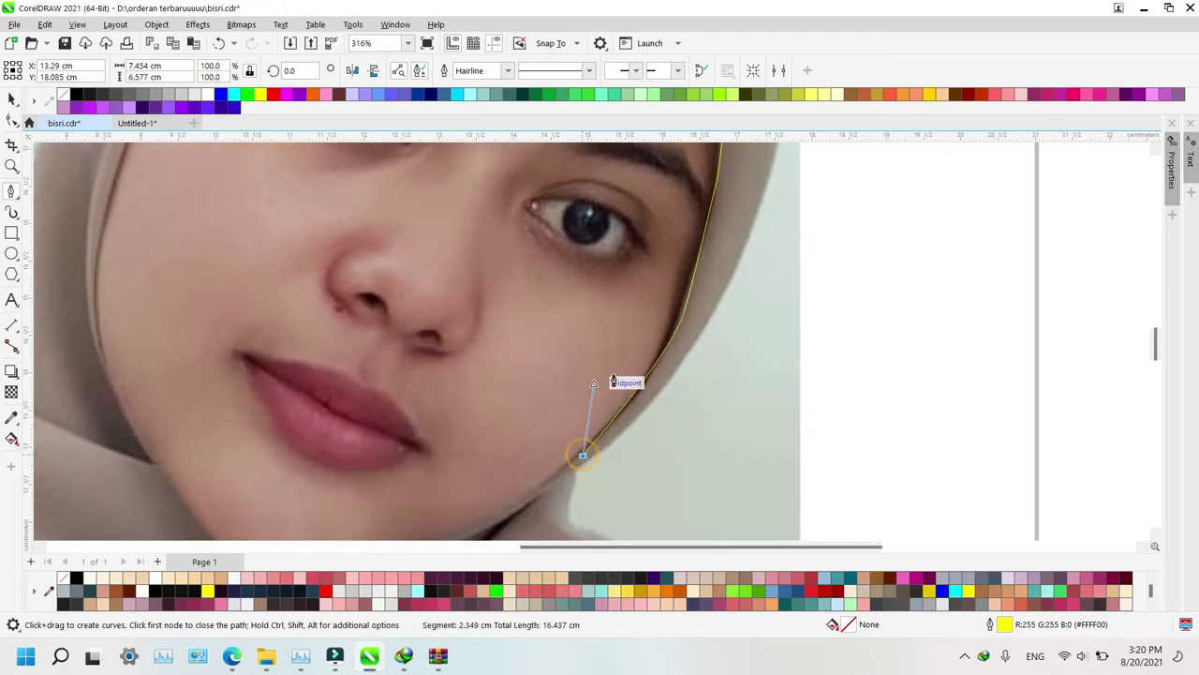
key("Escape")
Close the hijab opening shape with a straight segment across the face from the jaw end to the left temple start node
key("z")
key("space")
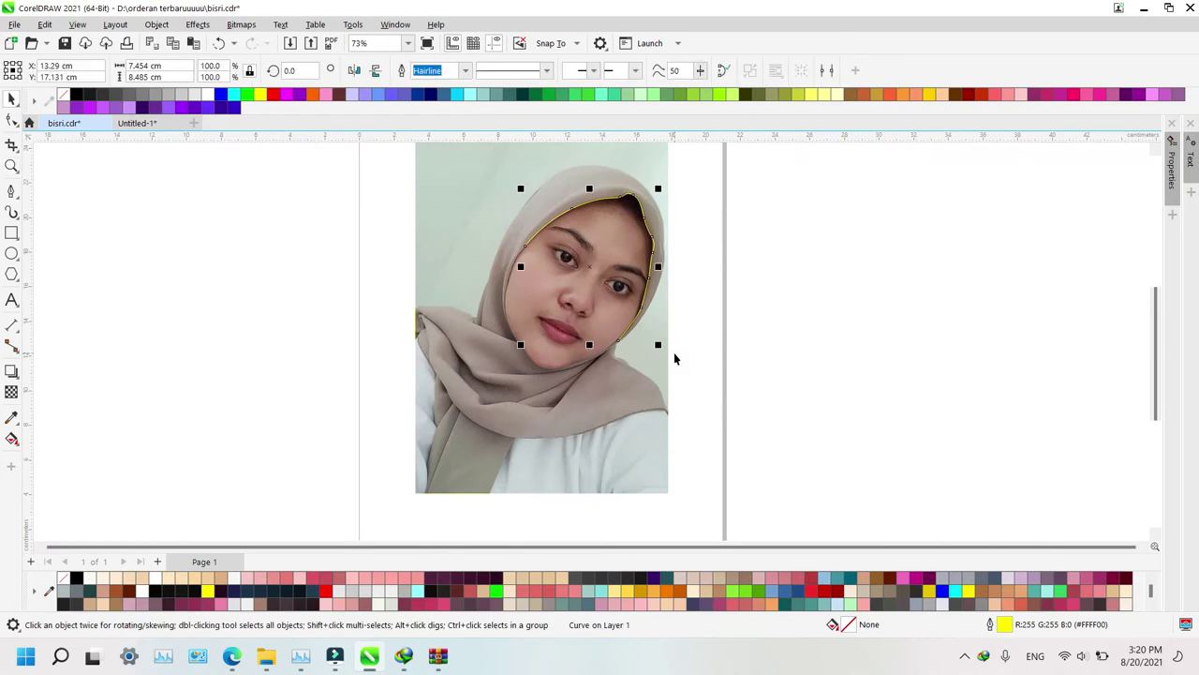
key("space")
left_click(618, 341)
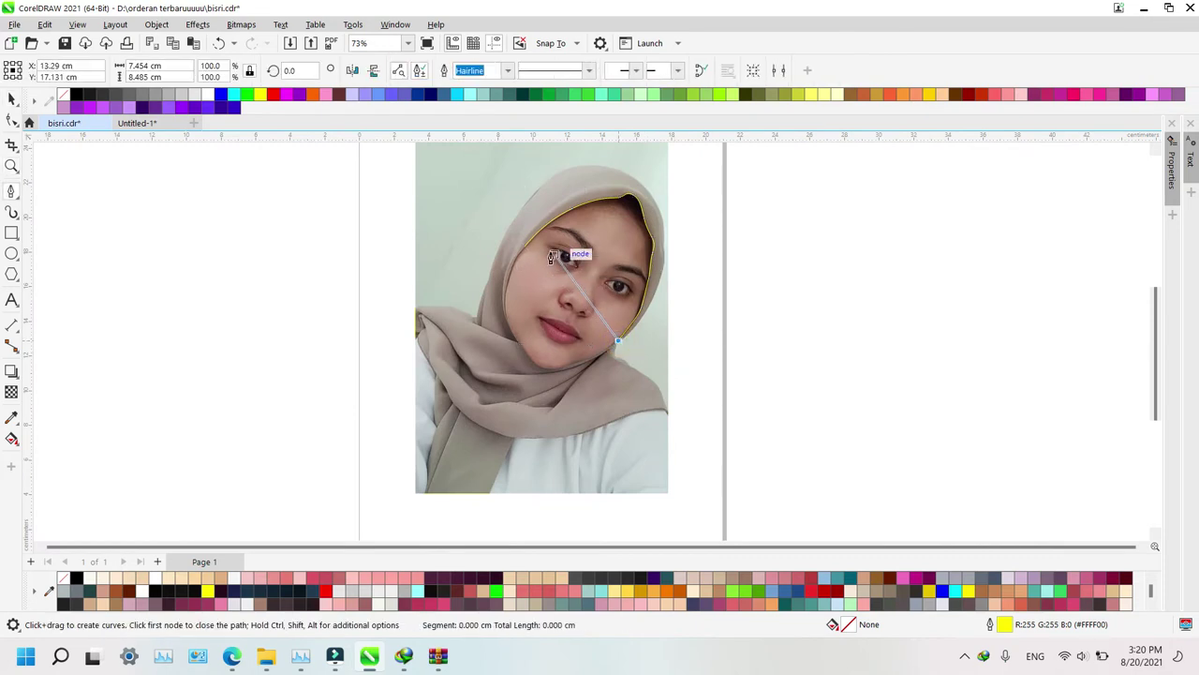
left_click(523, 246)
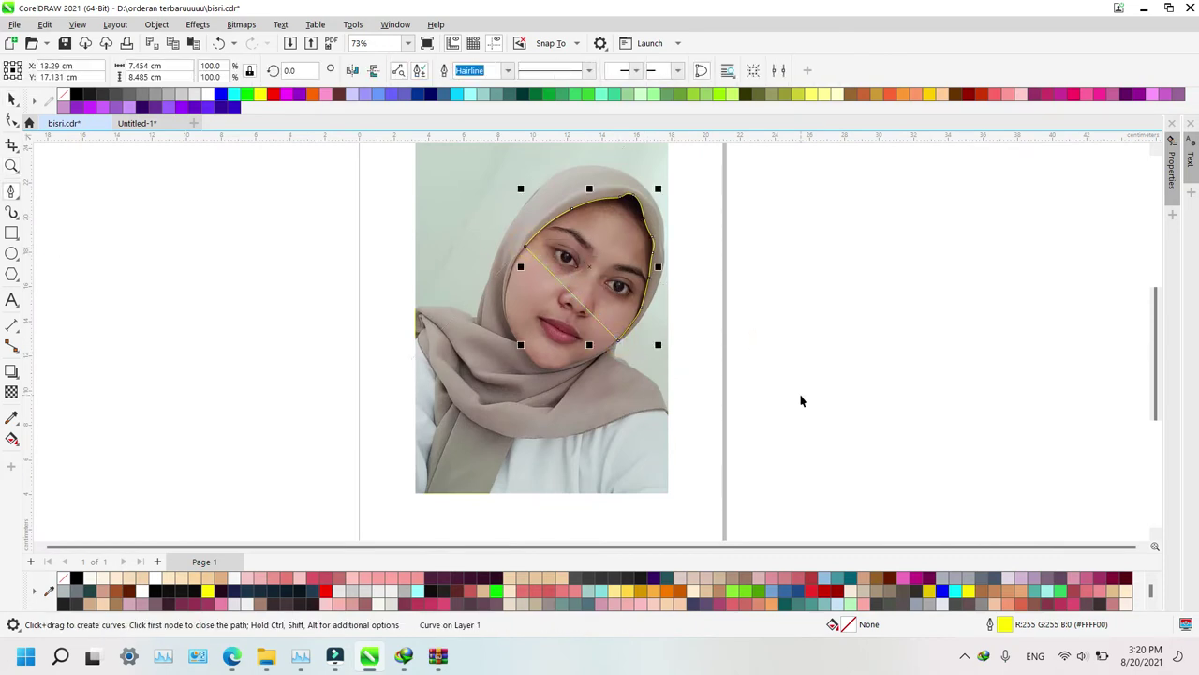
Send the reference photo to the back of the artwork
key("space")
left_click(656, 431)
key("shift+Page_Down")
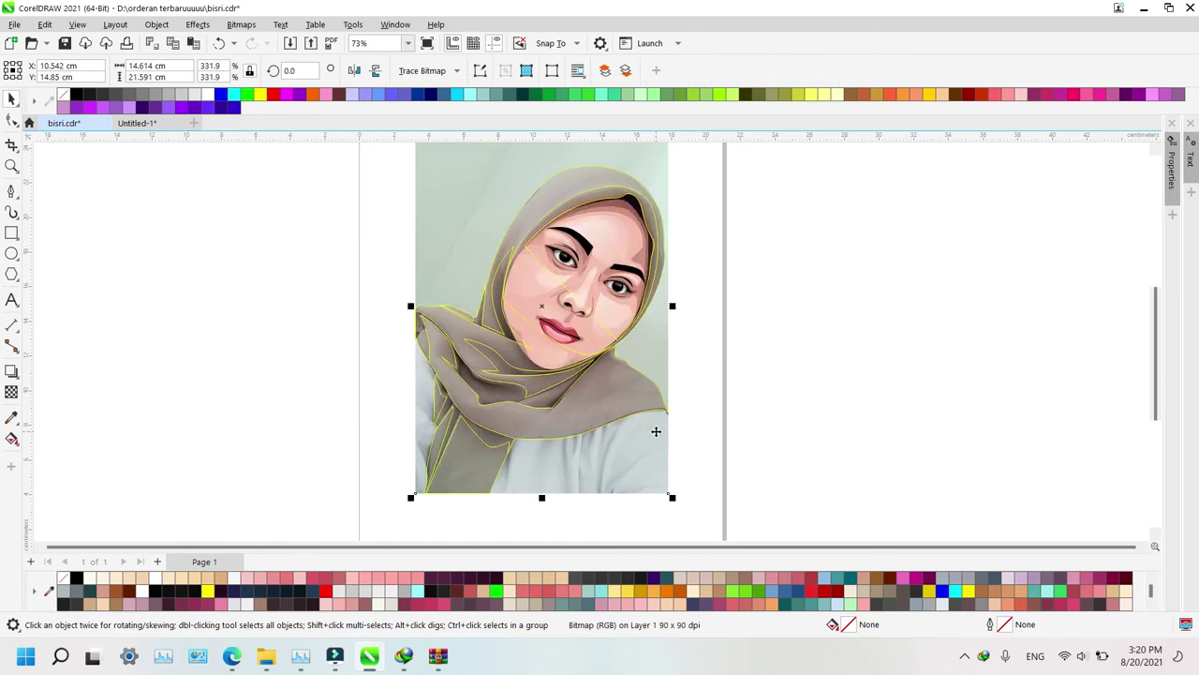
Fill the hijab opening shape with black and remove its outline
key("z")
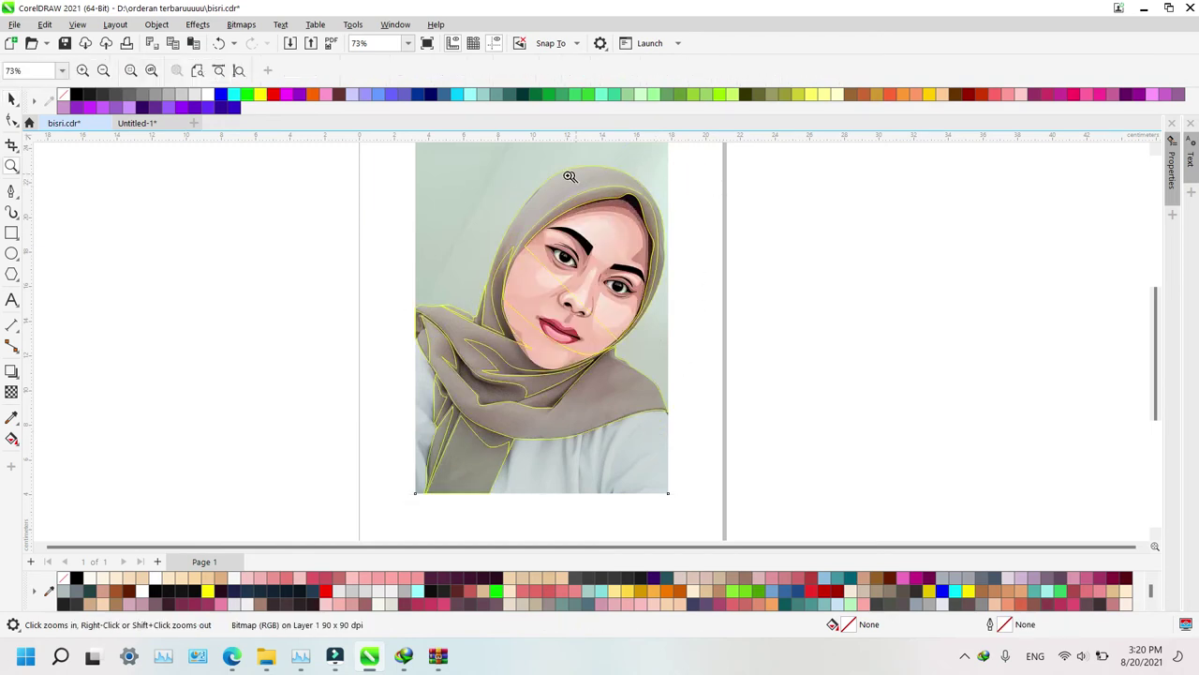
left_click(604, 273)
key("space")
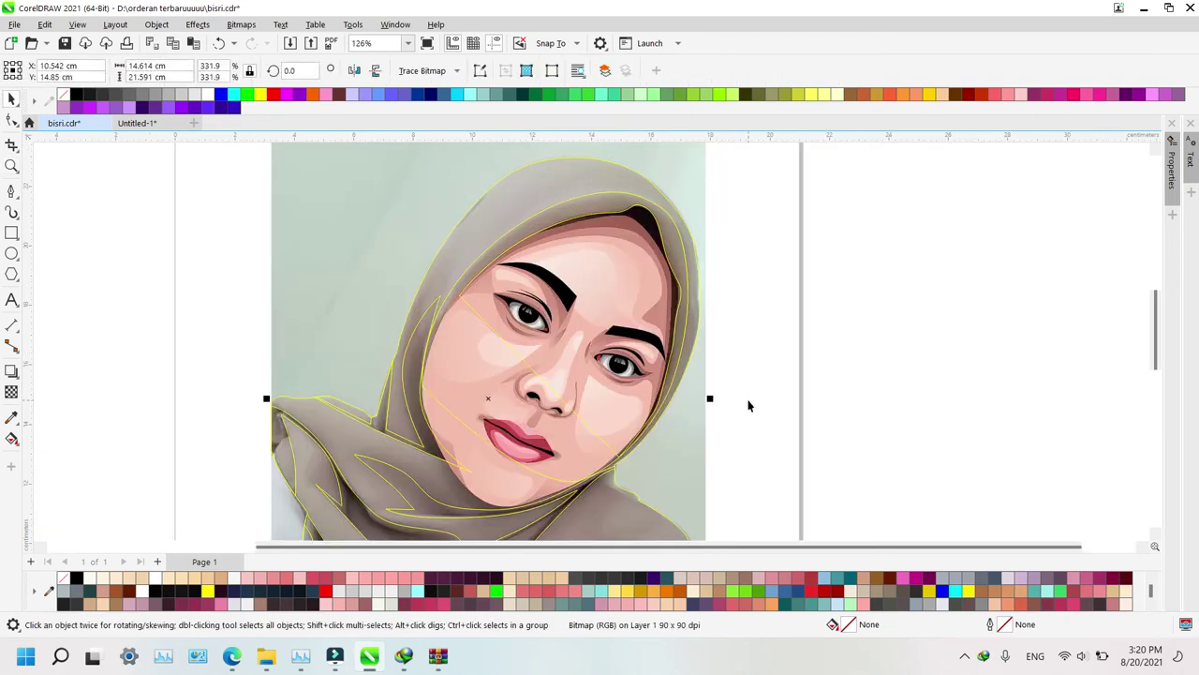
left_click(636, 217)
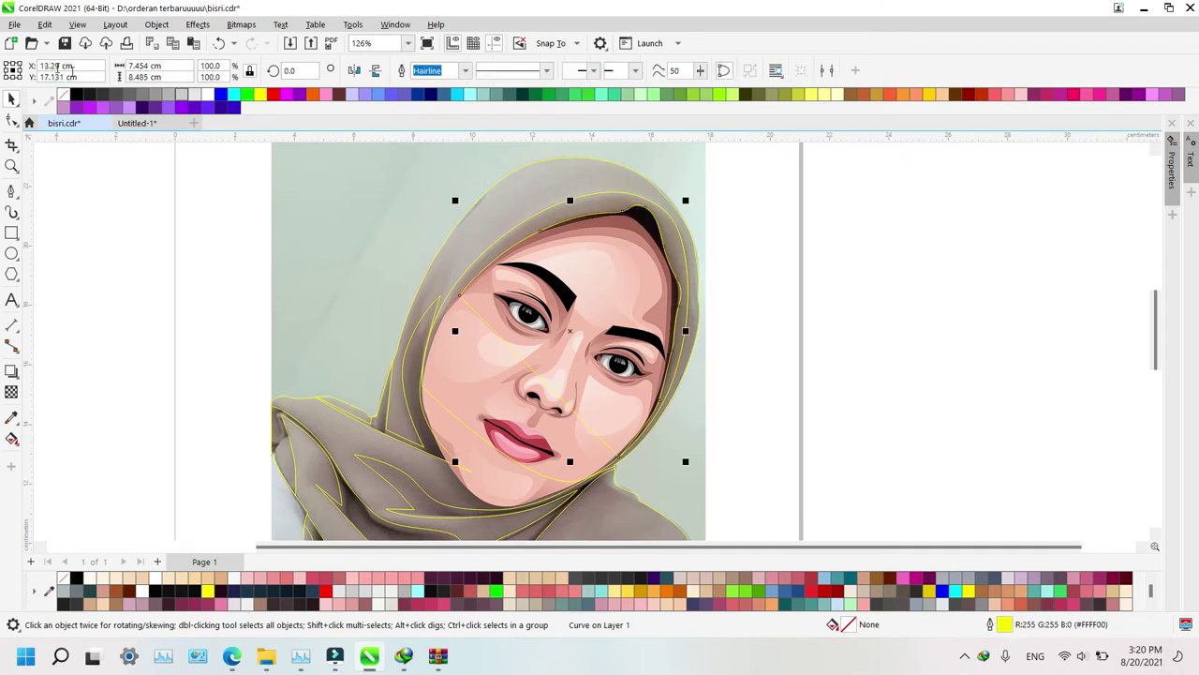
left_click(85, 96)
right_click(63, 94)
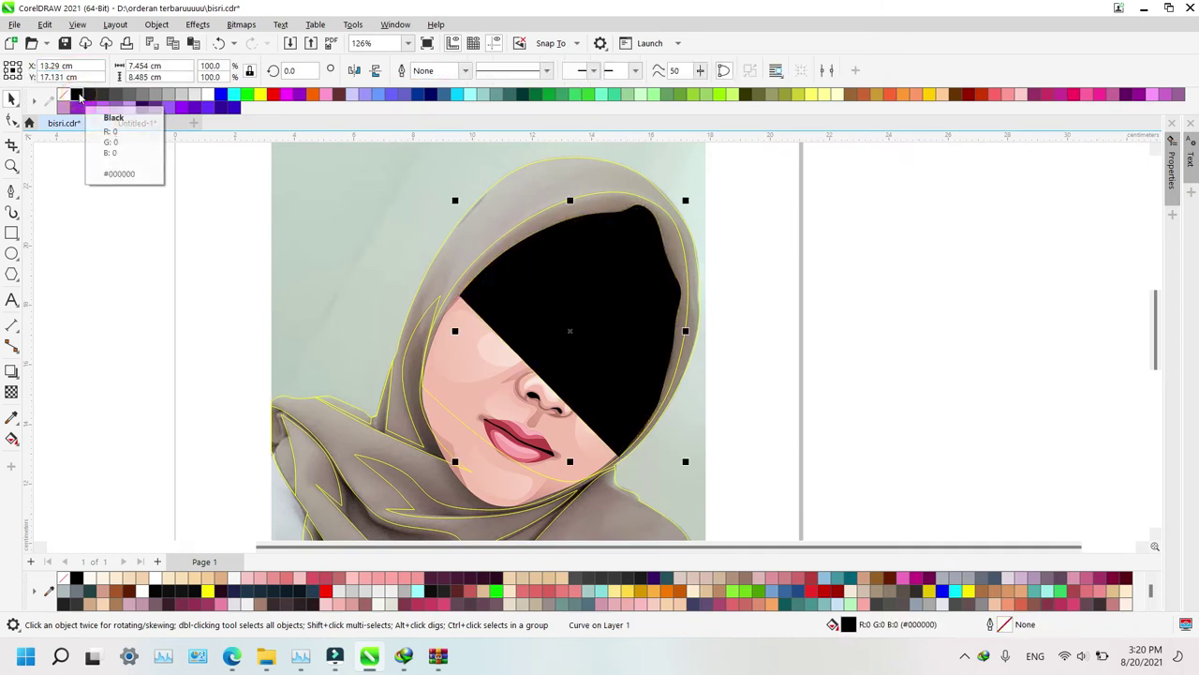
Place the black opening shape behind the face artwork and just above the reference photo
key("shift+Page_Down")
key("ctrl+Page_Up")
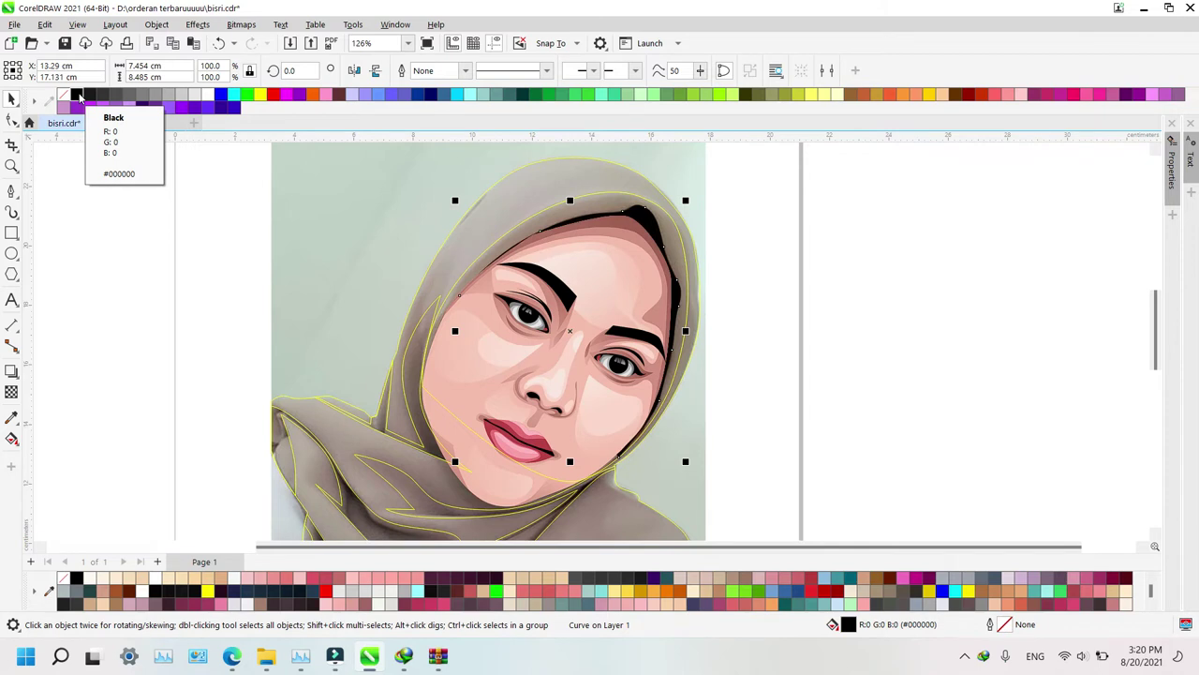
left_click(897, 361)
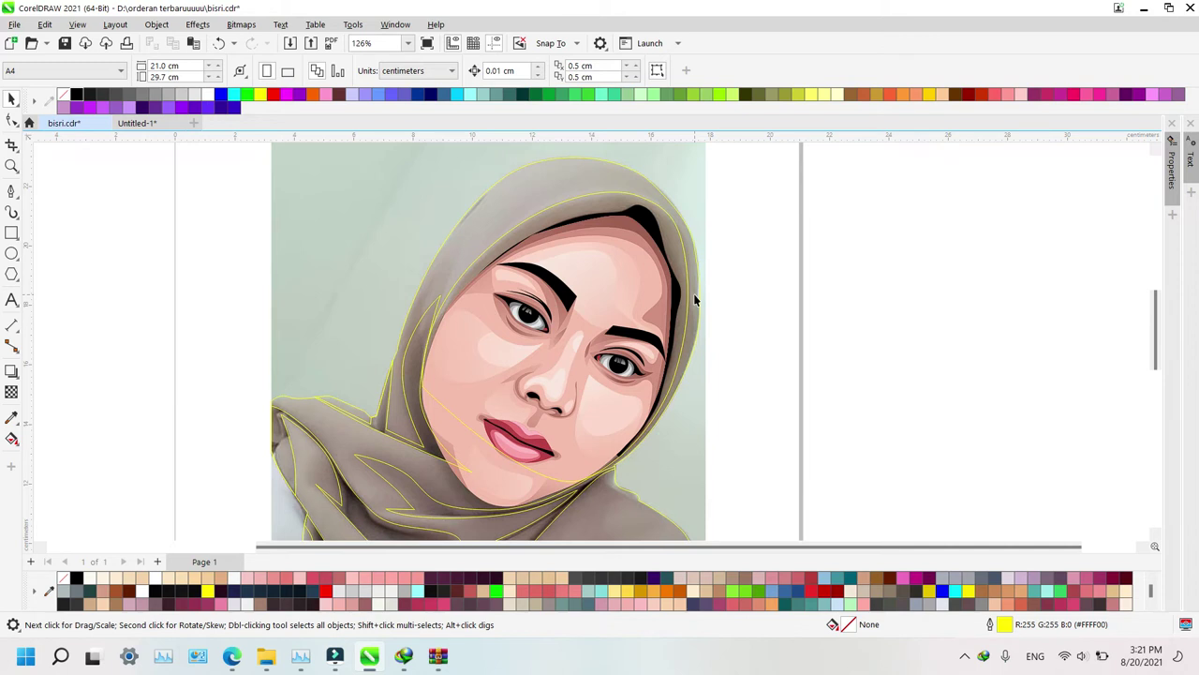
Try to move the black shape's lower corner node inward to the jaw edge, and undo the move
key("z")
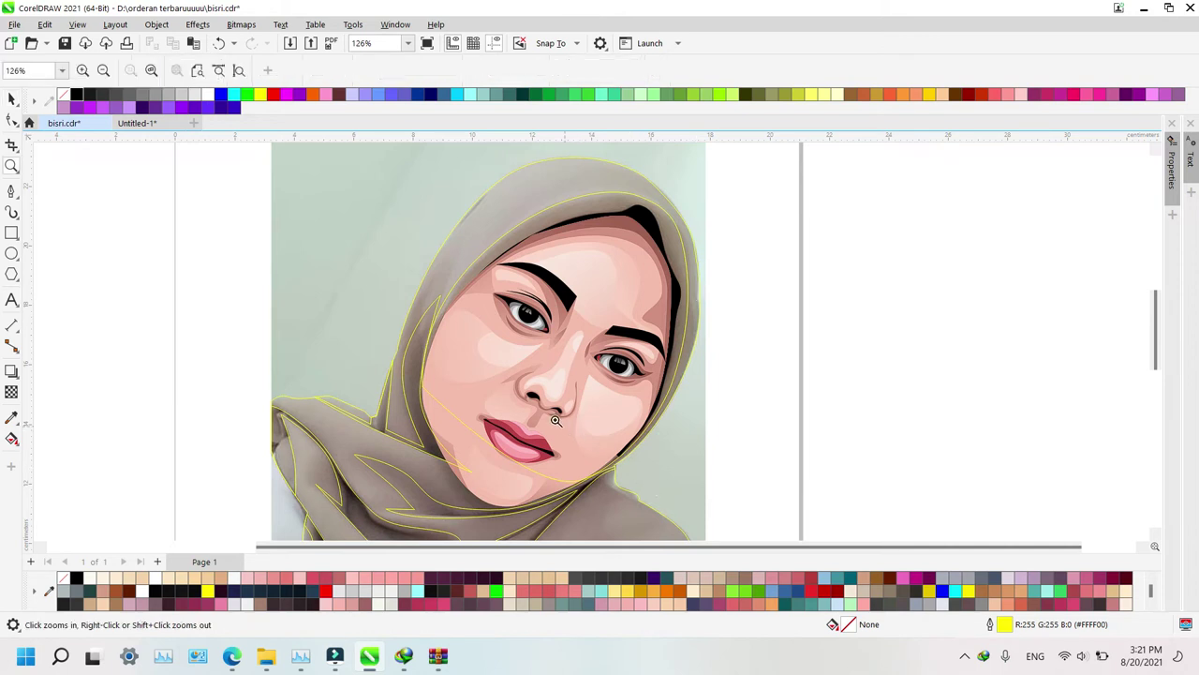
left_click_drag(556, 420, 657, 464)
key("F10")
left_click(737, 492)
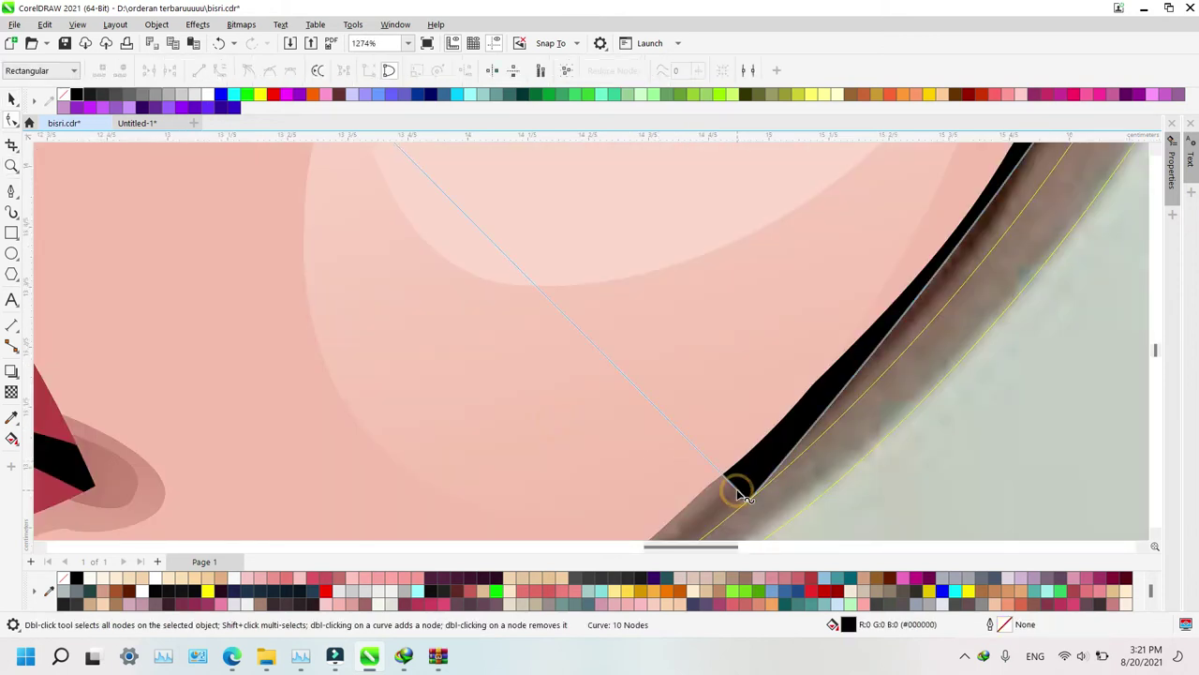
left_click_drag(749, 502, 695, 499)
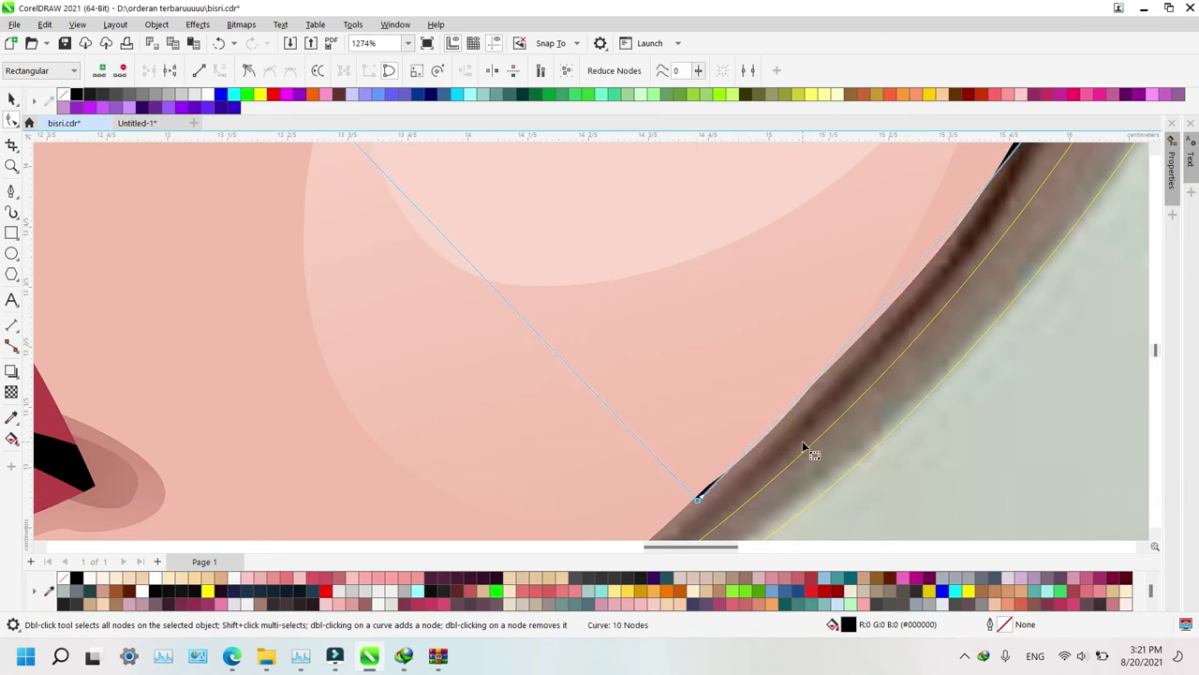
key("ctrl+z")
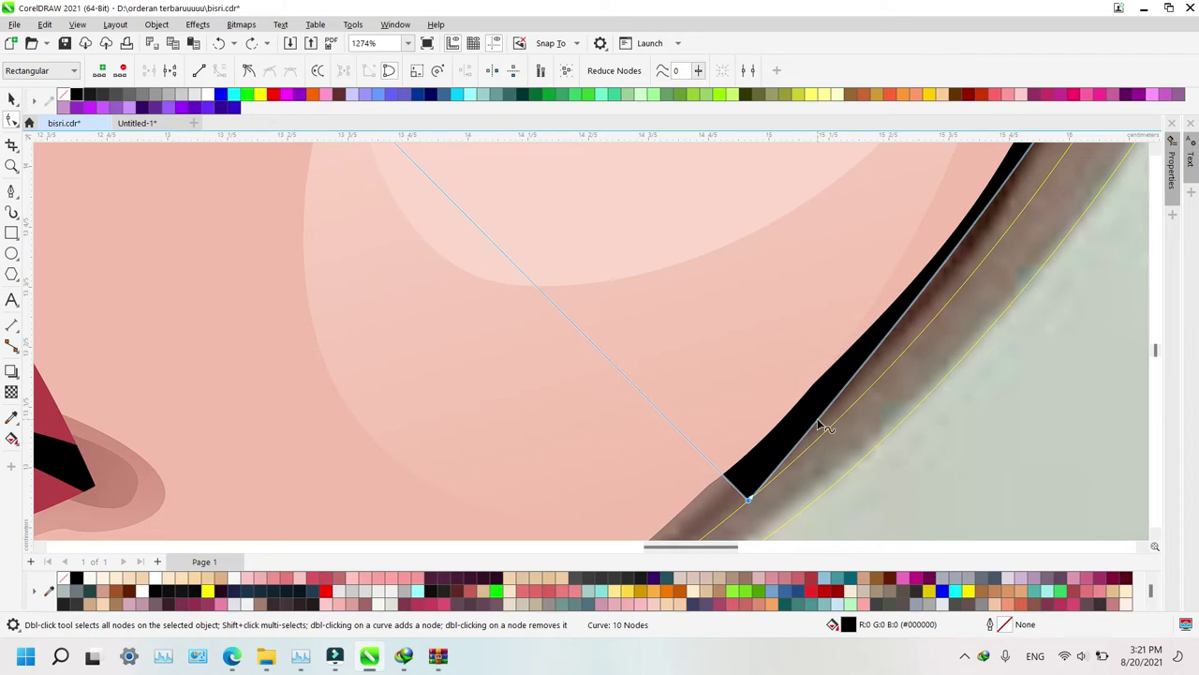
Convert the black shape's segment beside the jaw to a curve, bow it outward, and move its lower corner node inward to the jaw edge
right_click(819, 422)
left_click(717, 276)
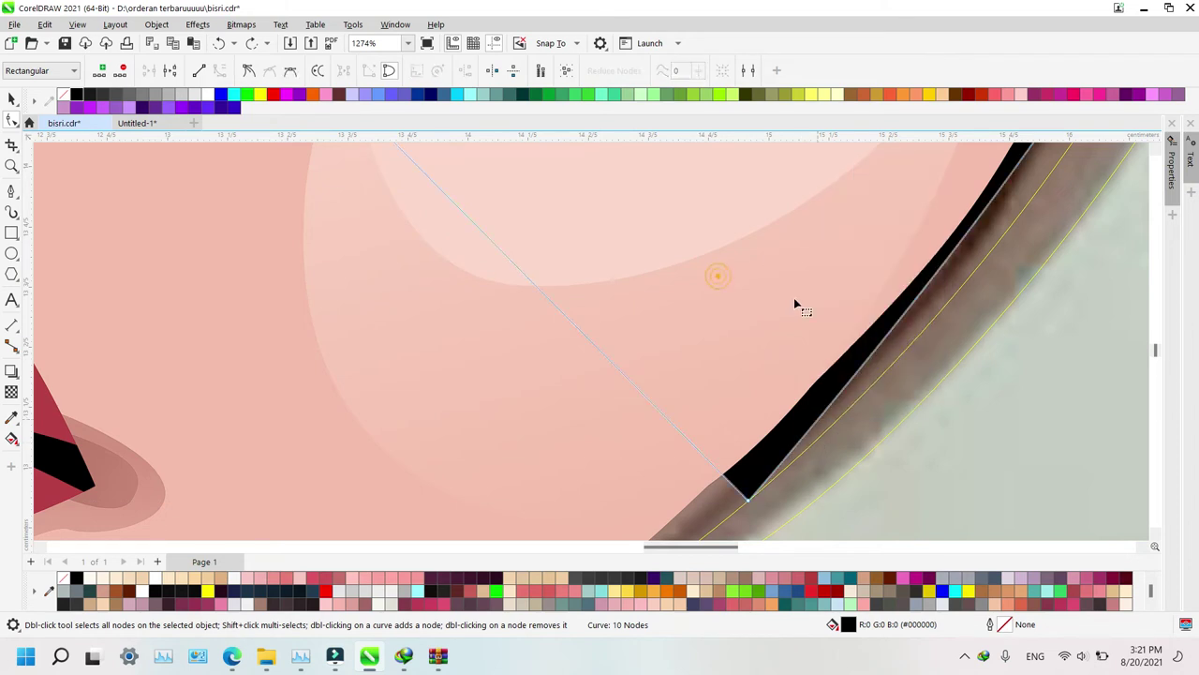
left_click(884, 337)
left_click_drag(886, 337, 900, 350)
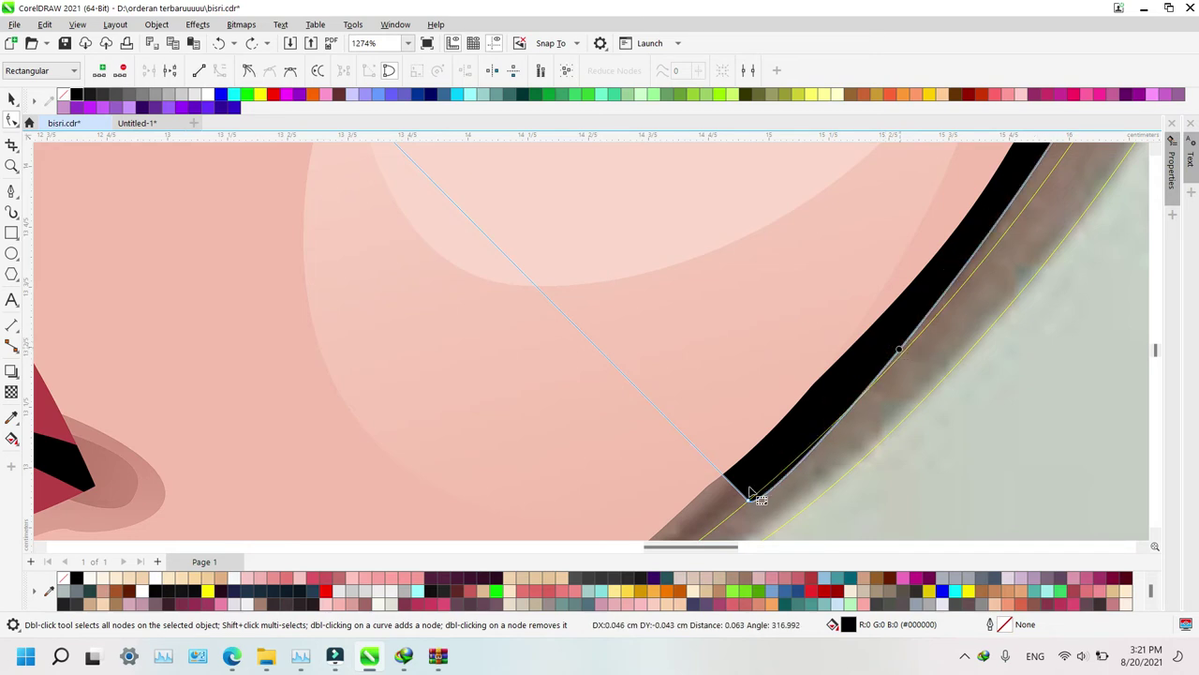
left_click_drag(749, 494, 703, 492)
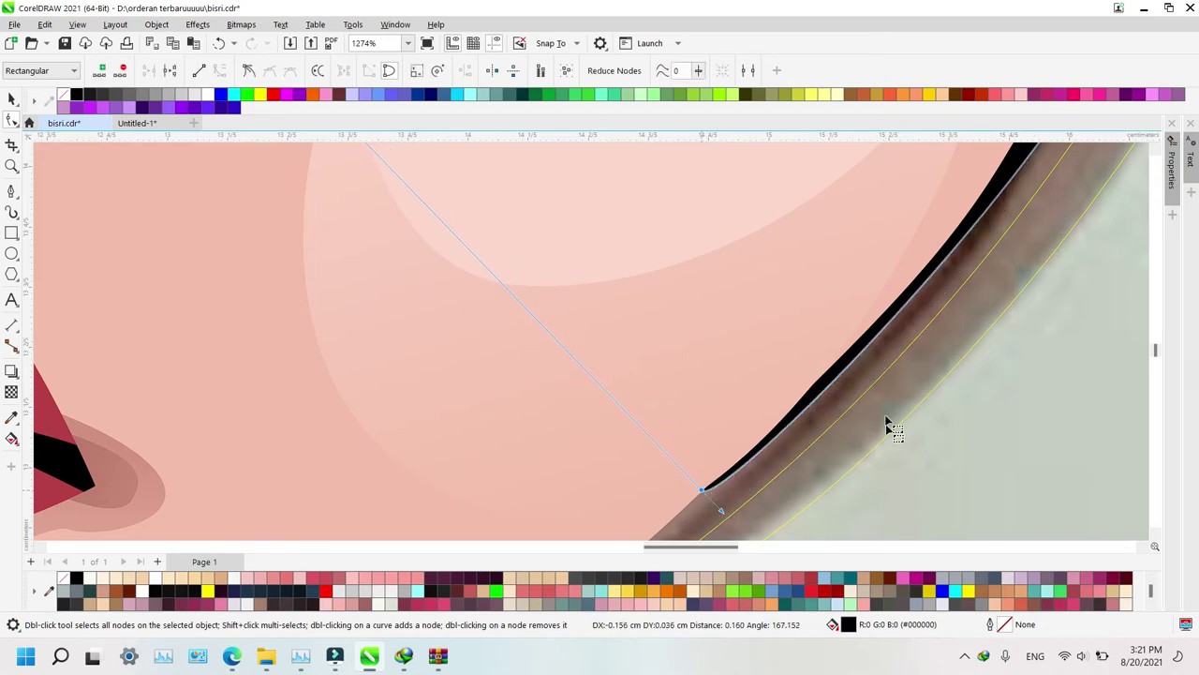
Move the black shape's cheek-side node down and inward along the face edge, and adjust its upper handle to thin the shadow
key("z")
right_click(802, 394)
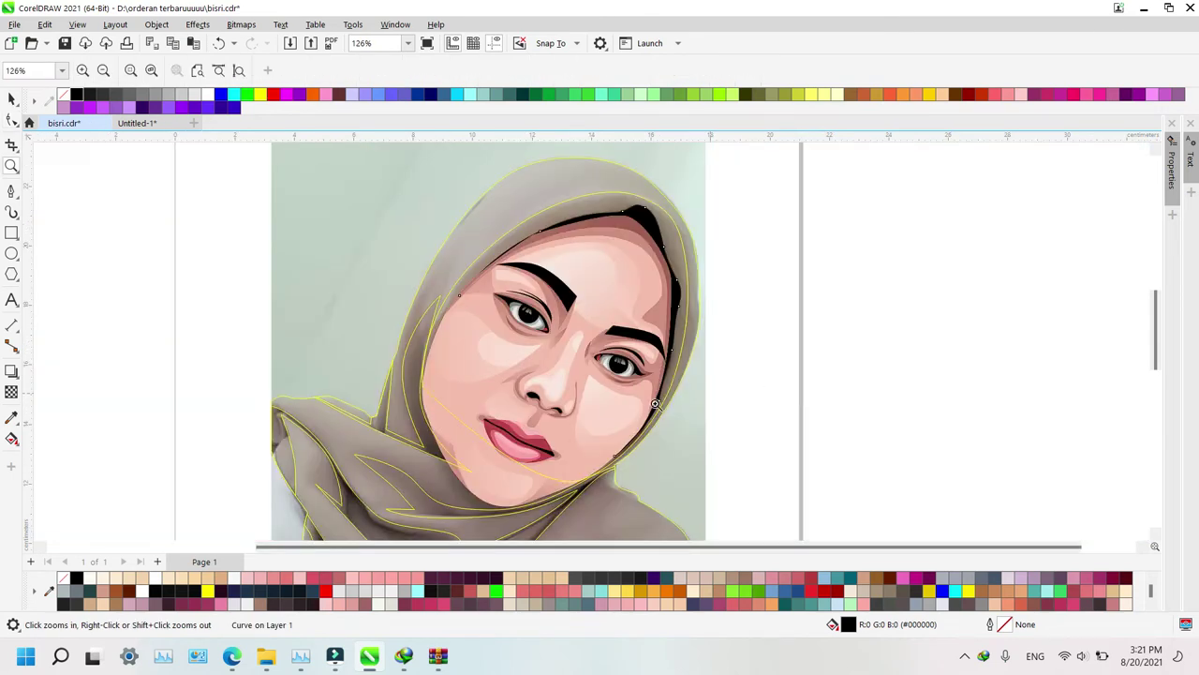
left_click_drag(573, 380, 690, 477)
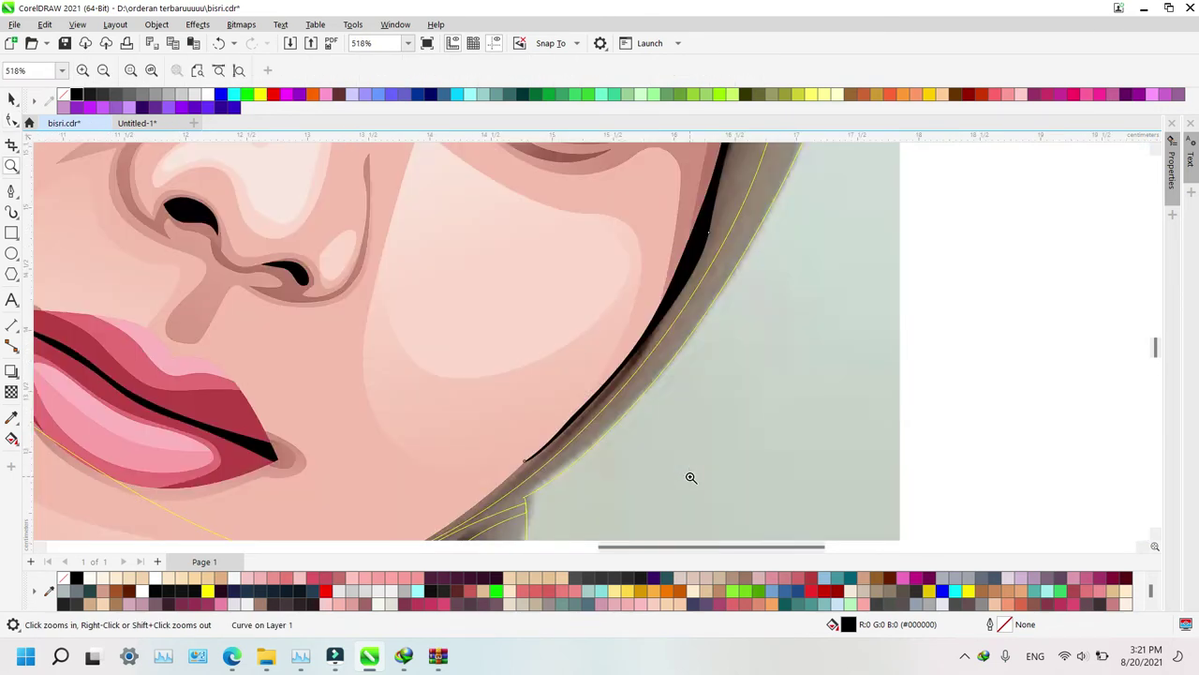
key("F10")
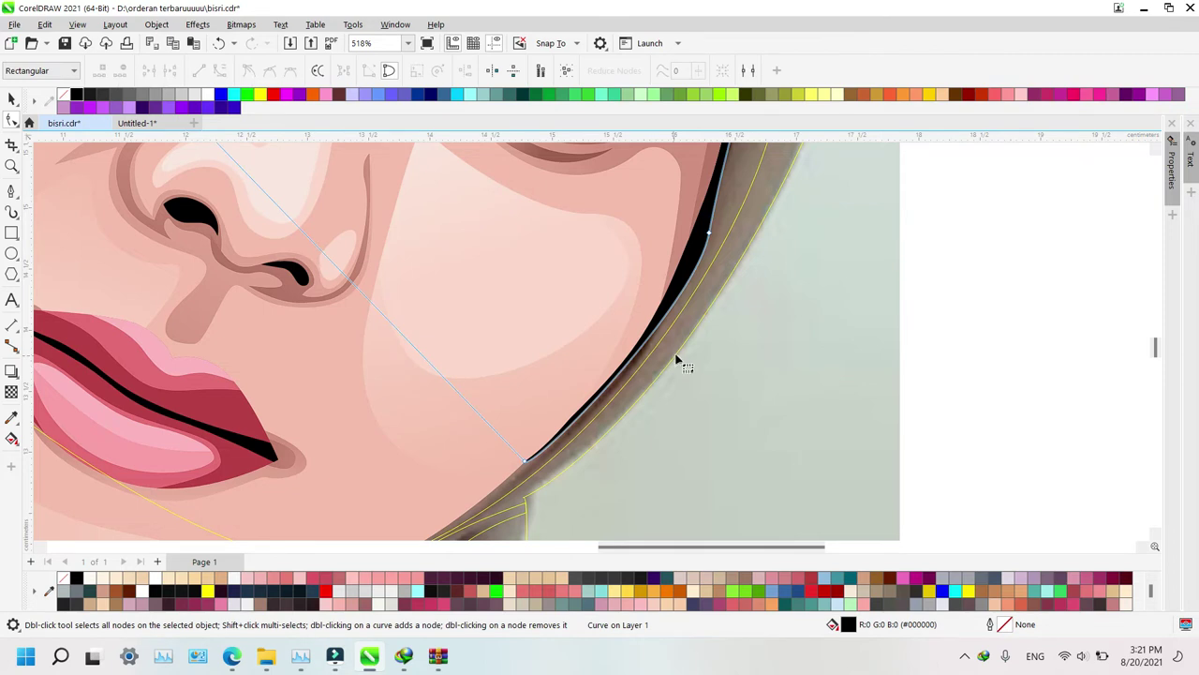
left_click_drag(711, 236, 689, 272)
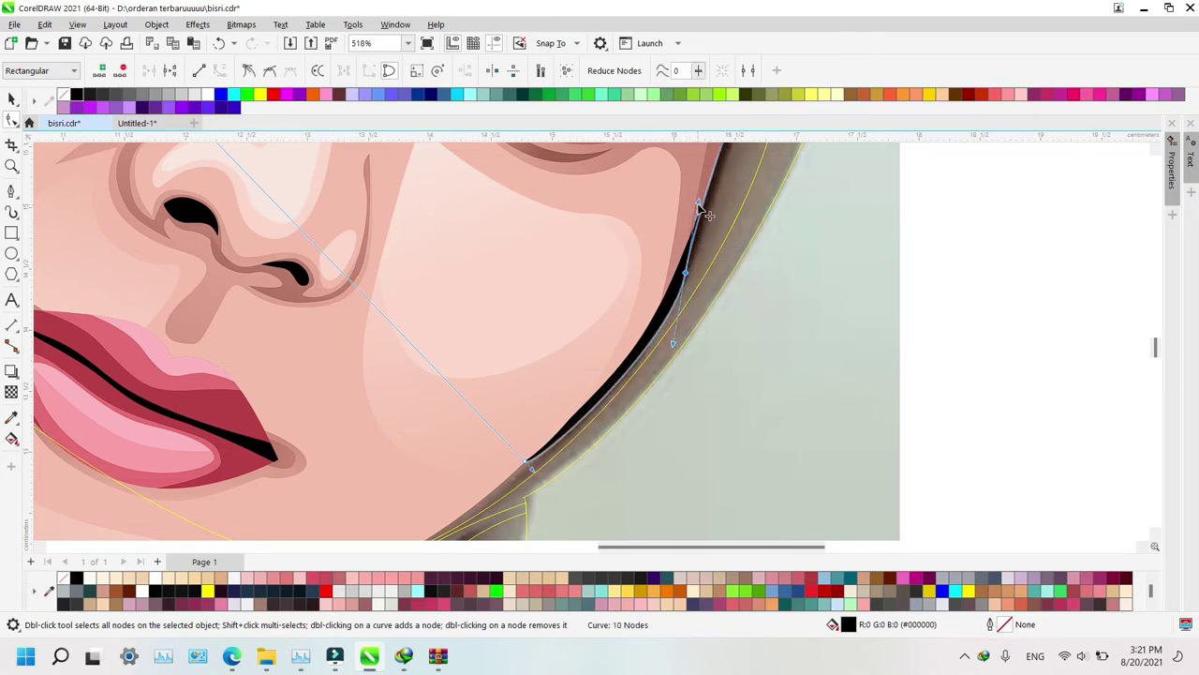
left_click_drag(699, 202, 712, 200)
key("z")
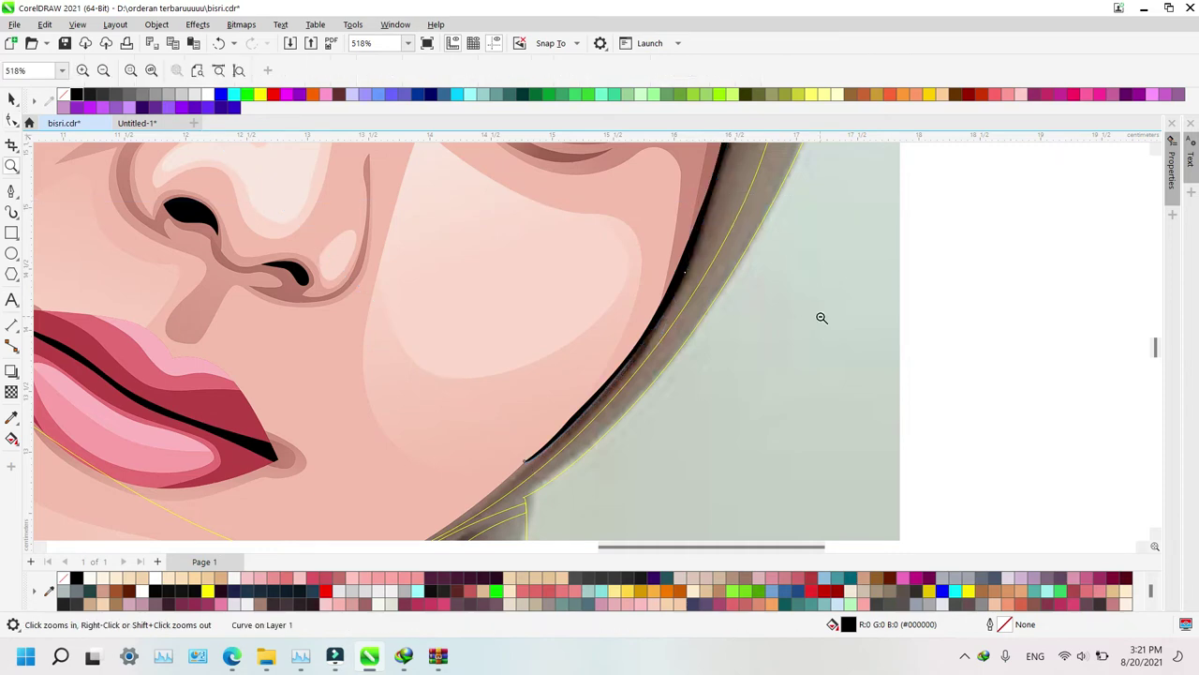
right_click(820, 318)
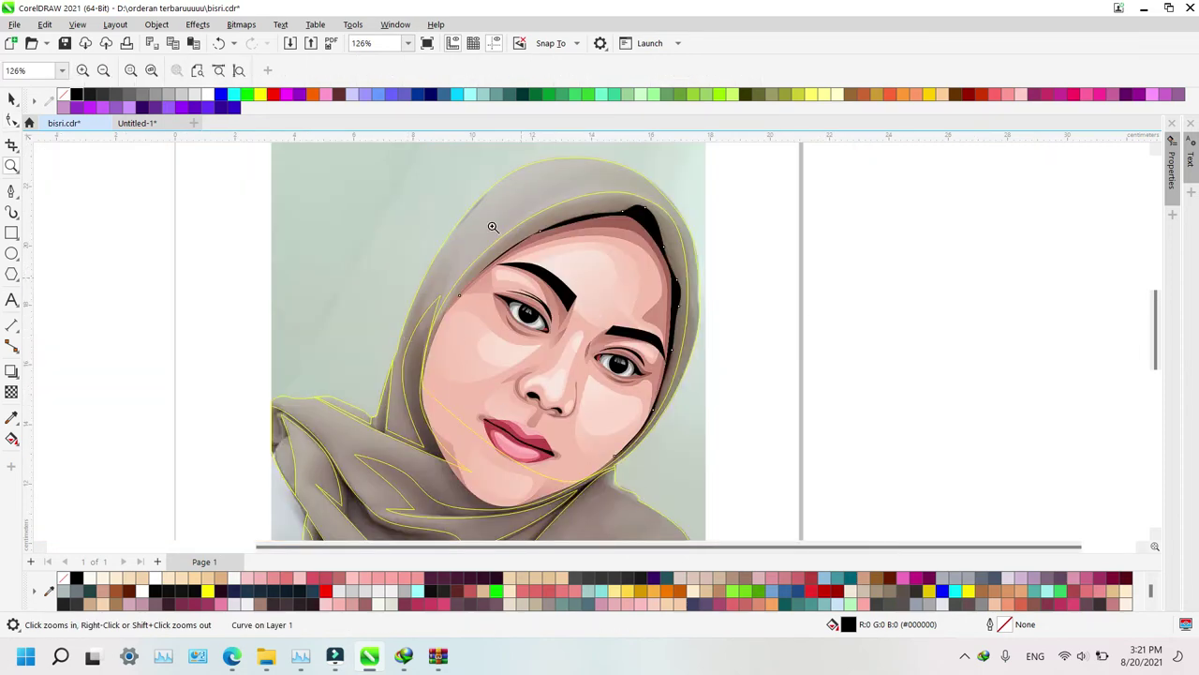
Start a fold-shadow outline with the Pen tool beside the hanging panel's outer corner, following the wrapped band's underside to the panel's upper tip
scroll(485, 489, "down", 2)
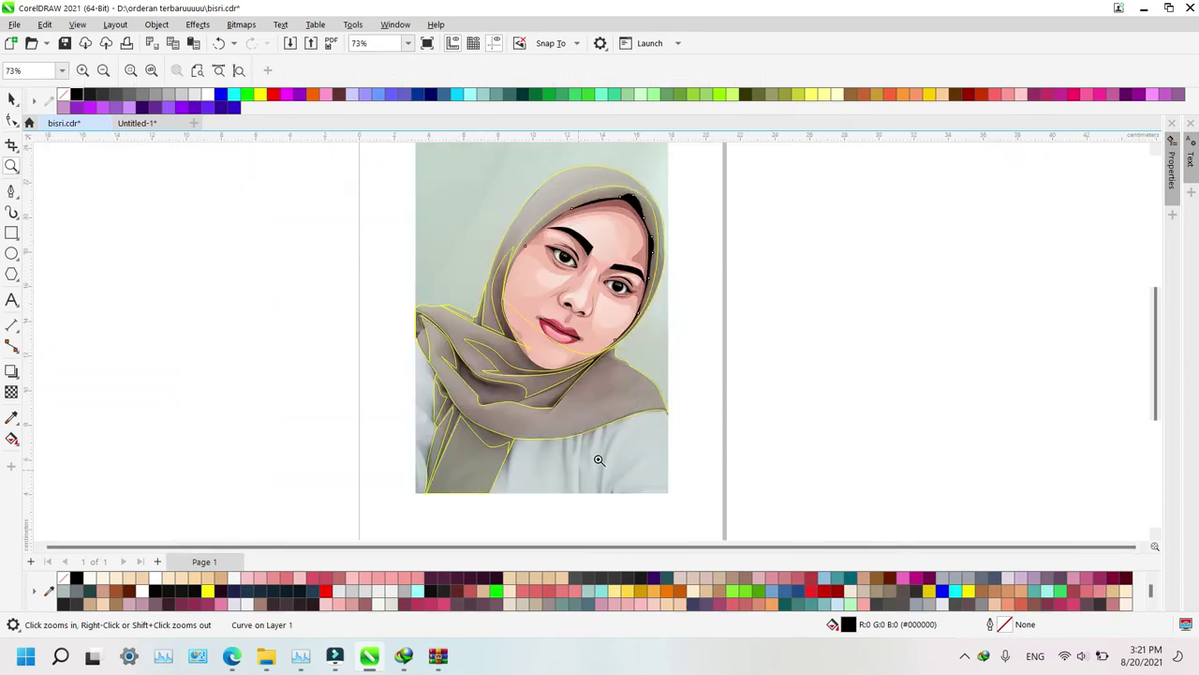
left_click_drag(379, 274, 611, 495)
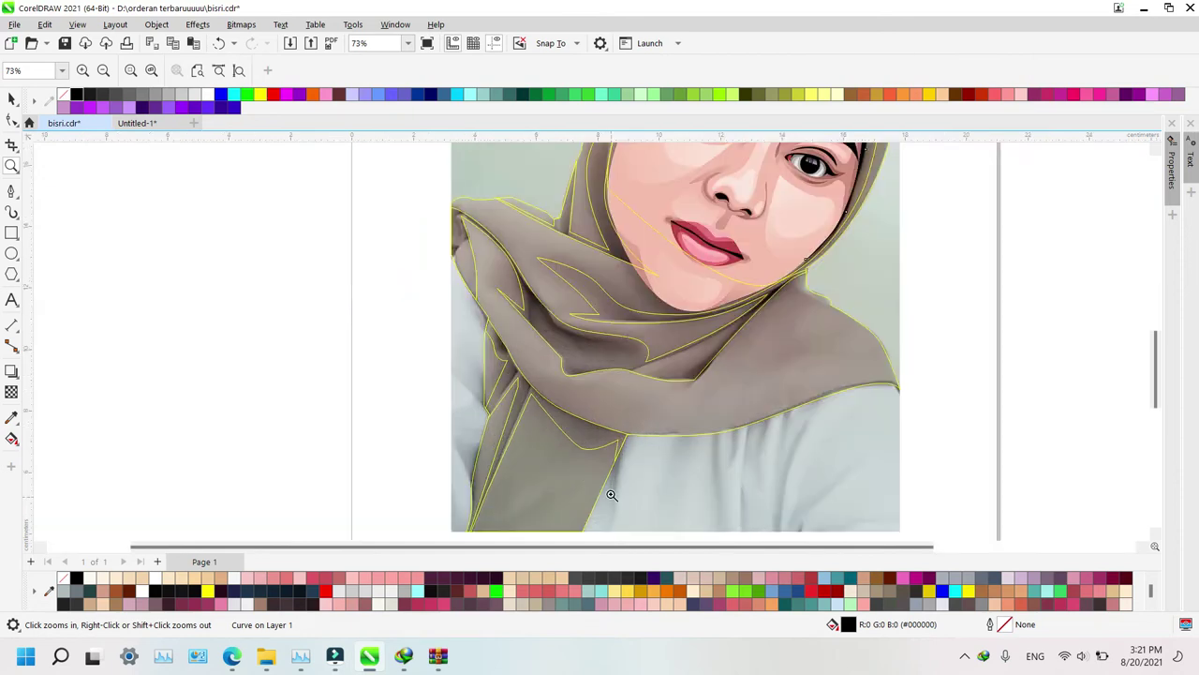
left_click_drag(432, 369, 691, 497)
key("p")
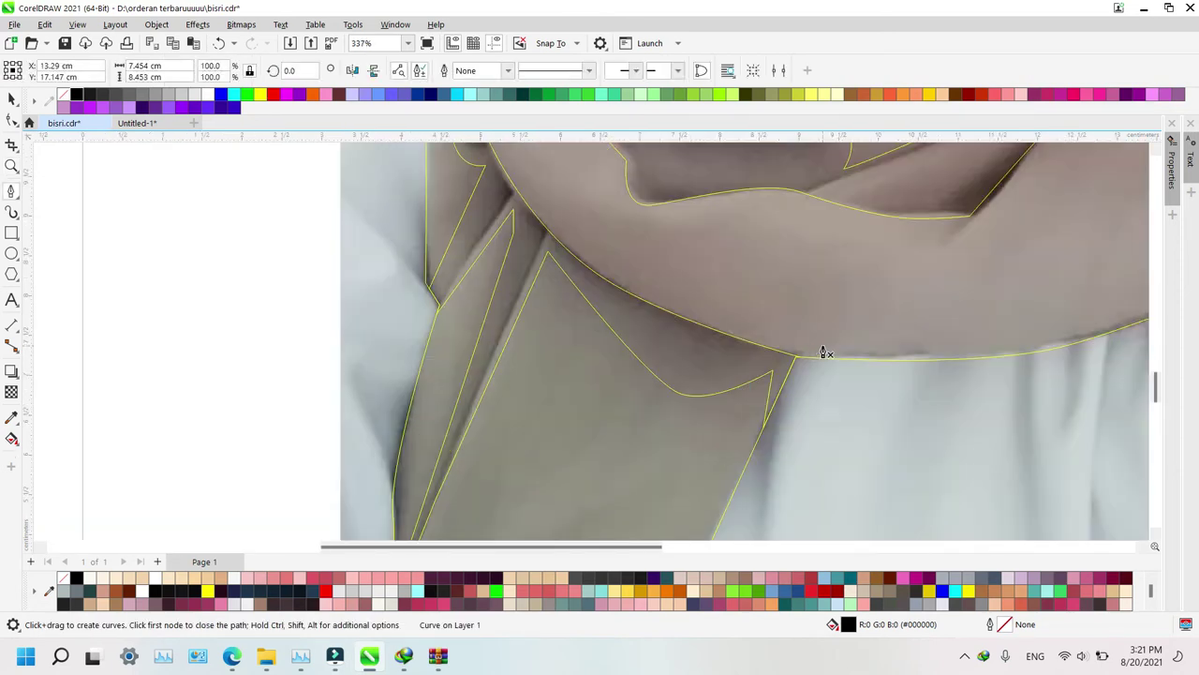
left_click(778, 442)
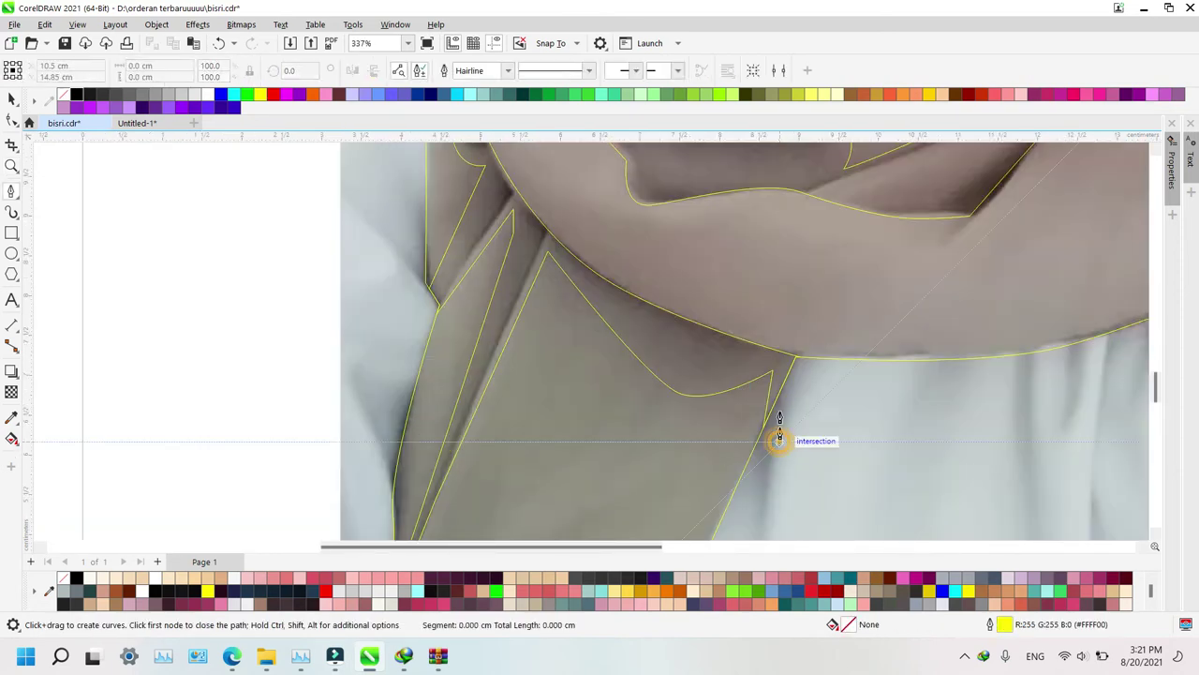
left_click(779, 360)
left_click_drag(662, 325, 586, 285)
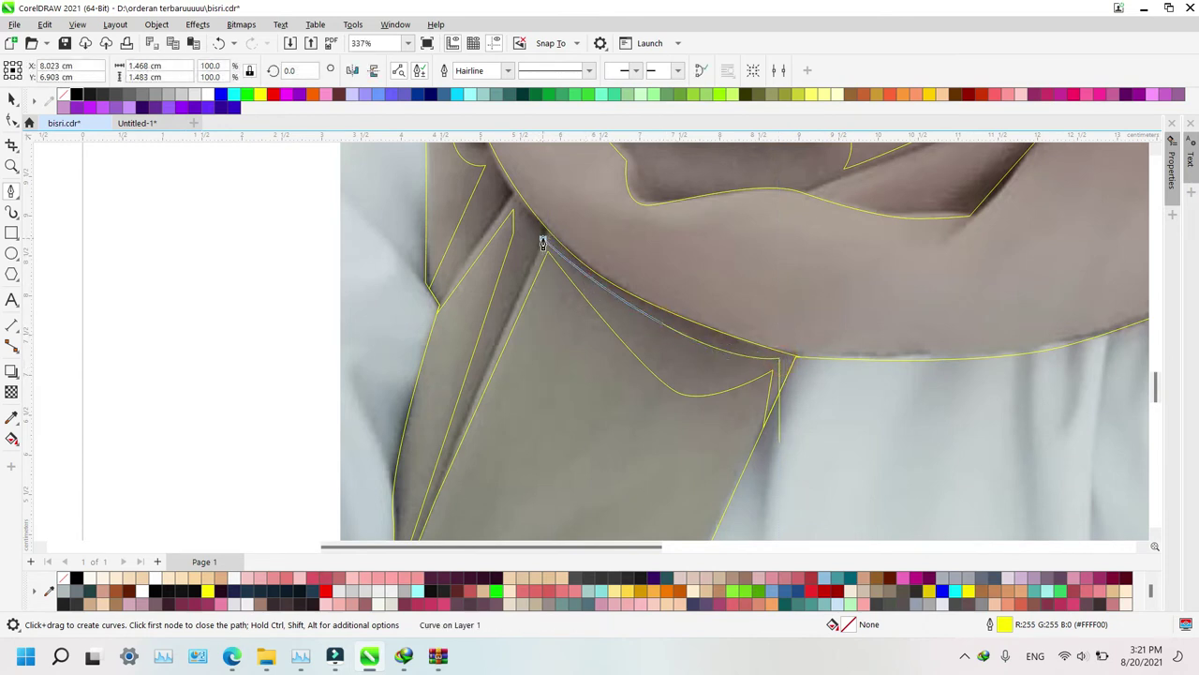
left_click(542, 241)
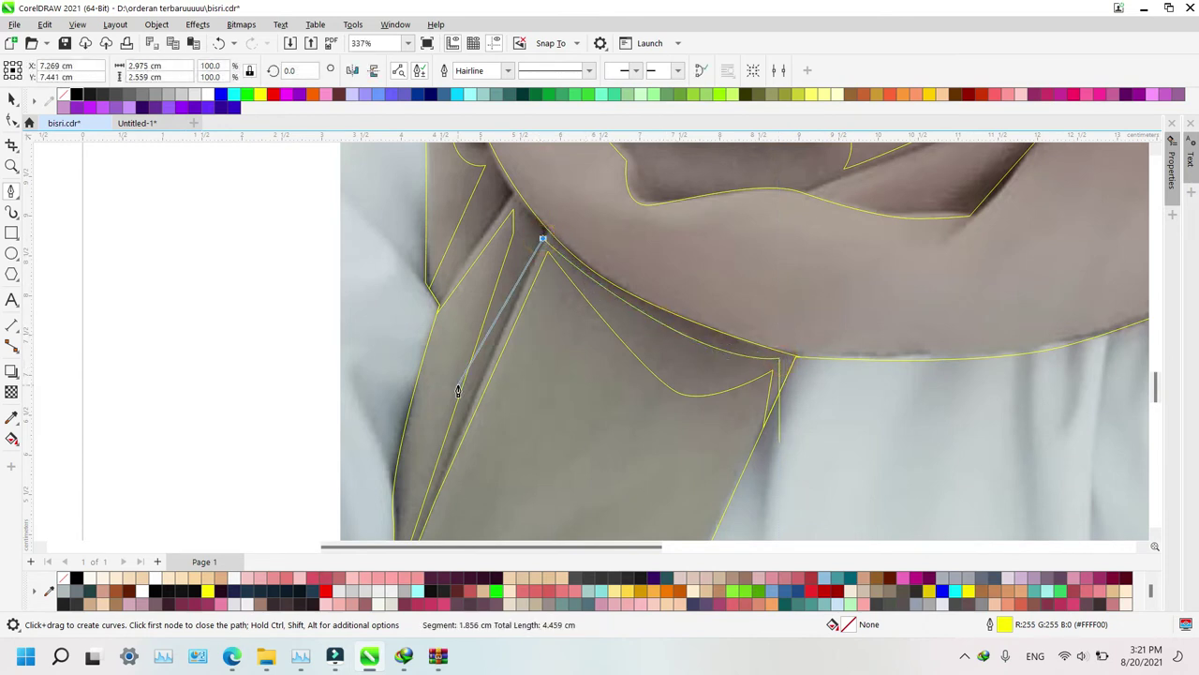
Extend the fold-shadow outline down the hanging panel's inner edge to below the photo and back up alongside the narrow dark fold
left_click(1156, 535)
left_click(1155, 535)
left_click(1155, 535)
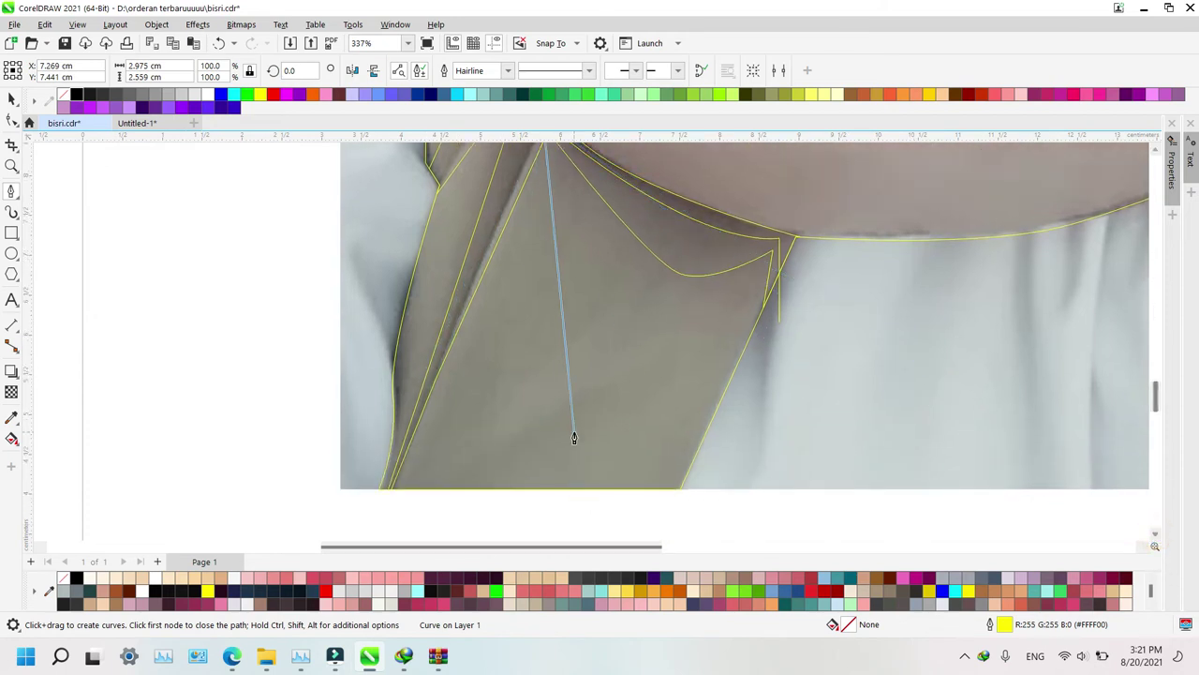
scroll(573, 432, "down", 2)
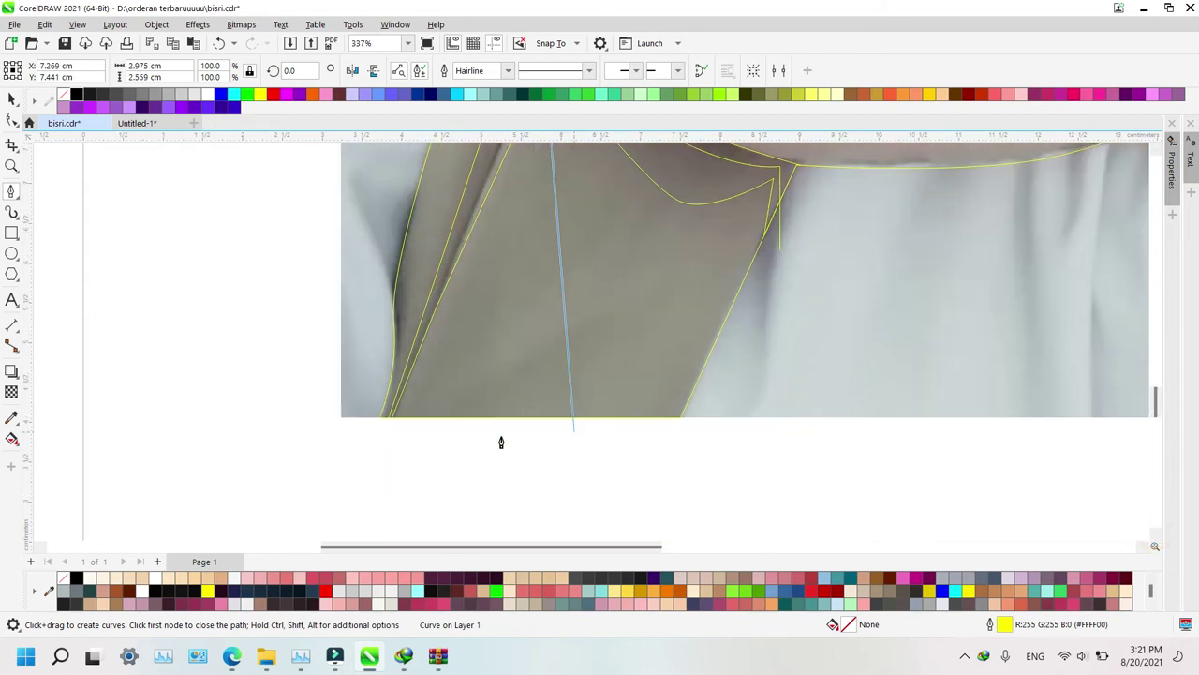
left_click(363, 483)
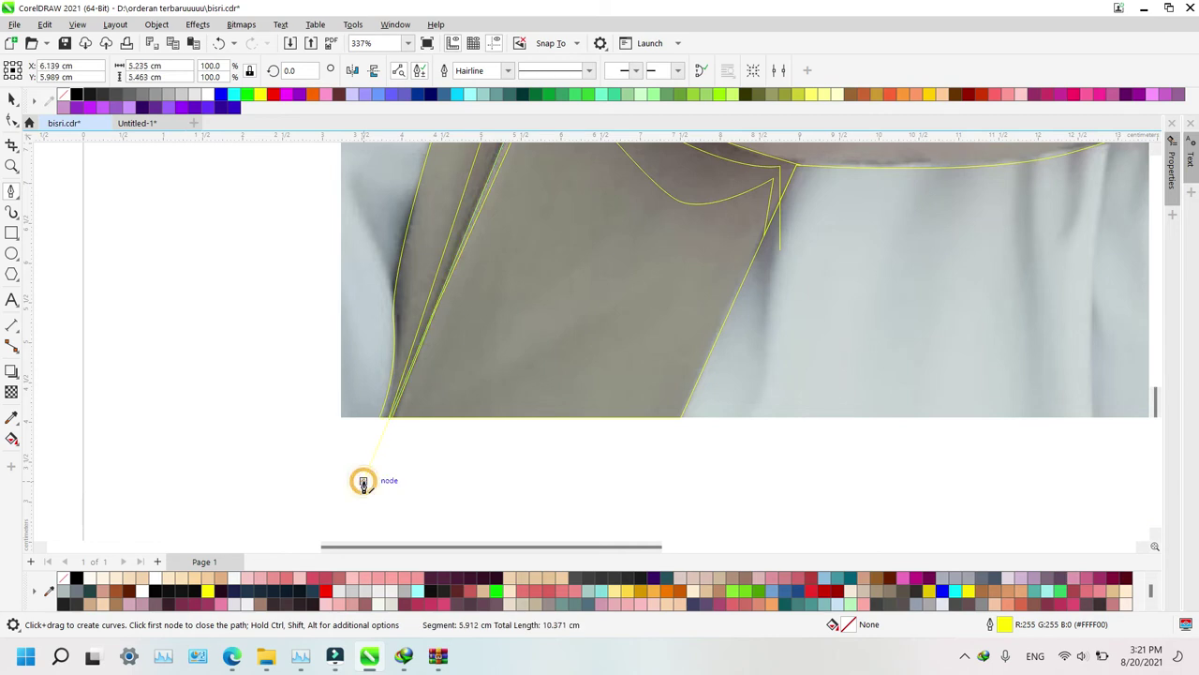
left_click(480, 177)
Continue the fold-shadow outline around the narrow folds and the small dark recess beside the wrapped band, ending inside the band
scroll(487, 178, "up", 6)
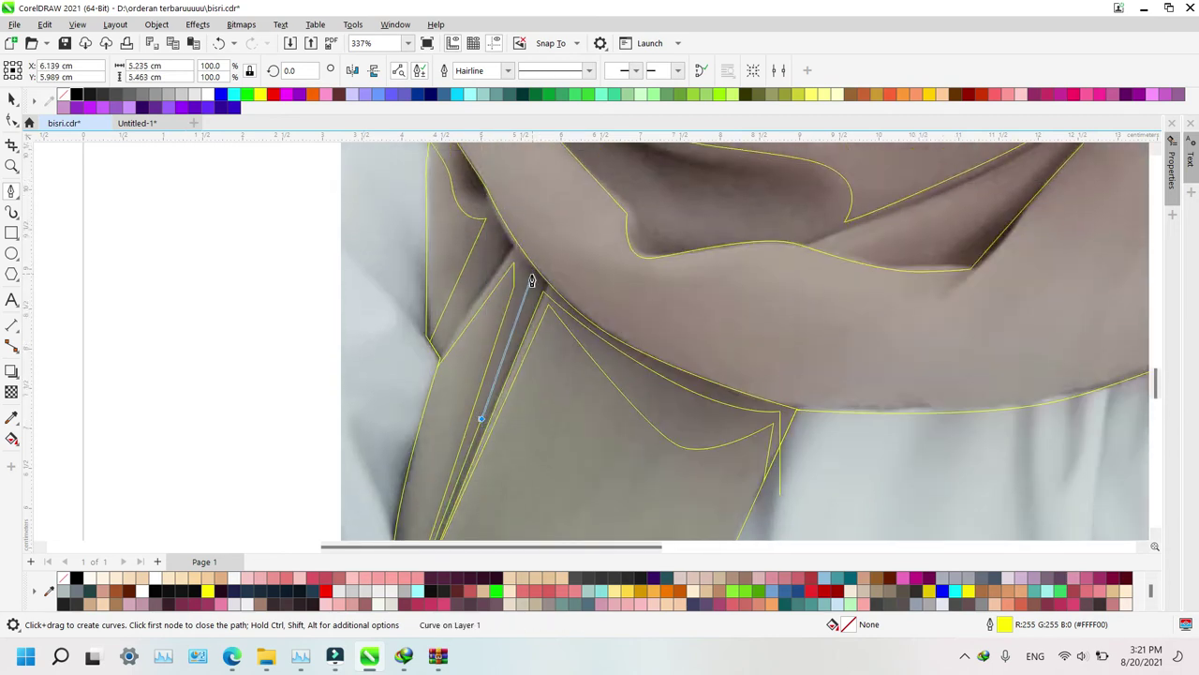
left_click(531, 273)
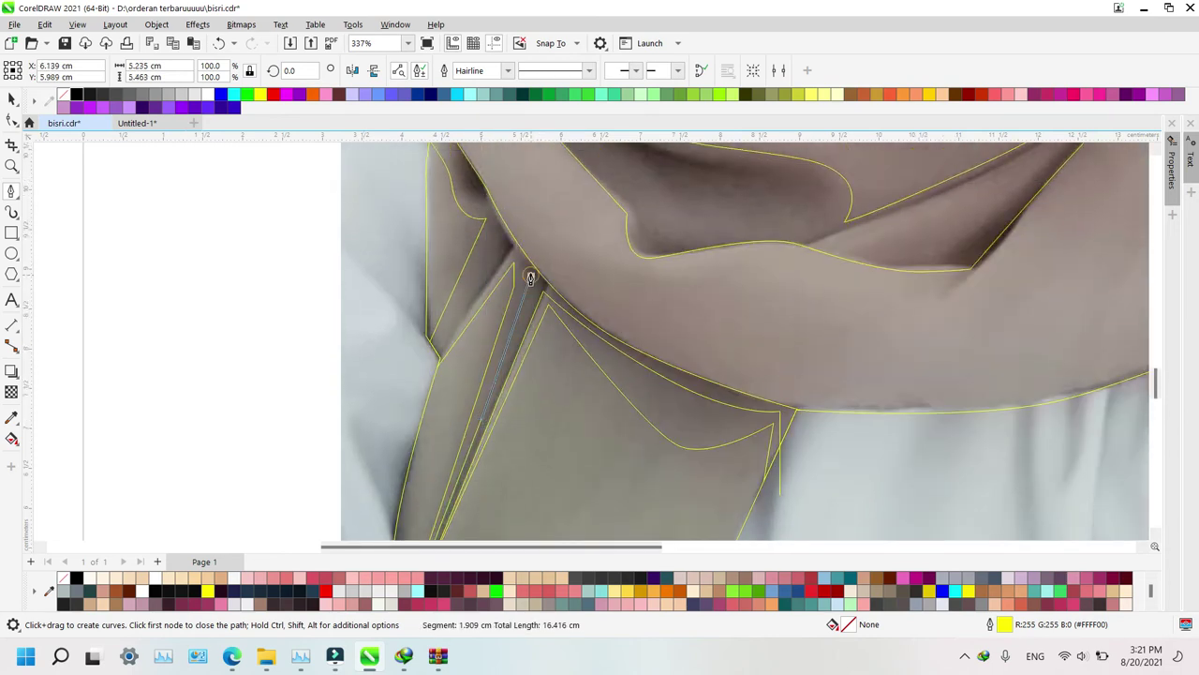
left_click(410, 398)
left_click(498, 241)
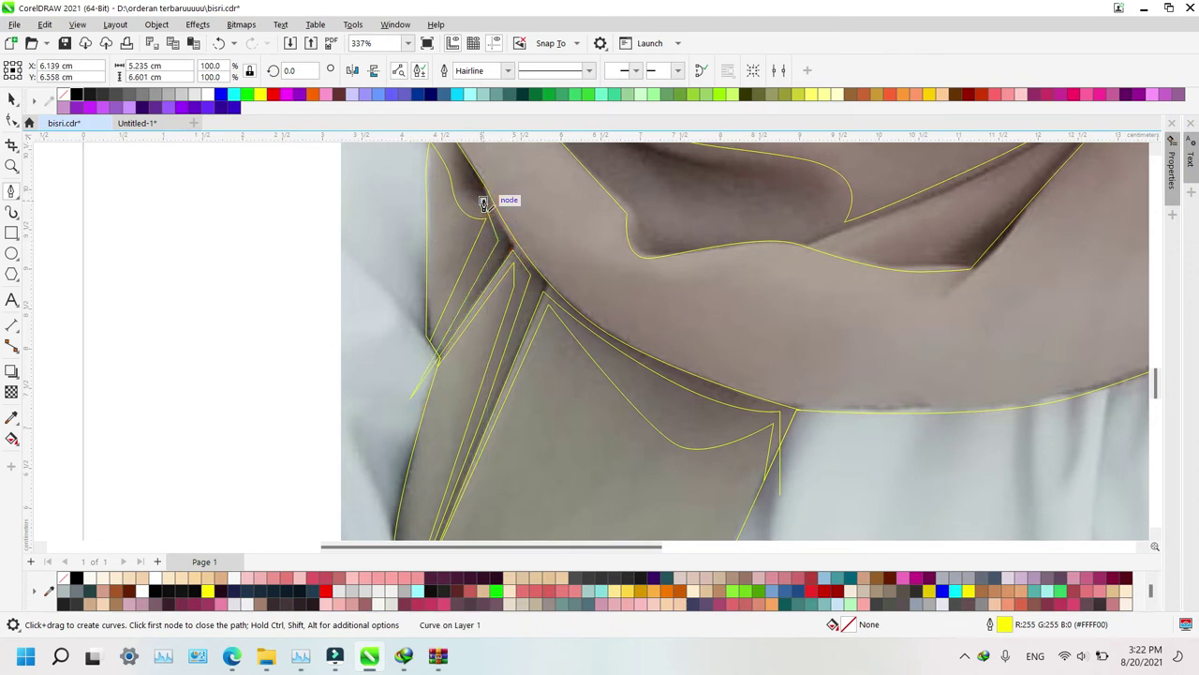
scroll(482, 198, "up", 3)
left_click(454, 270)
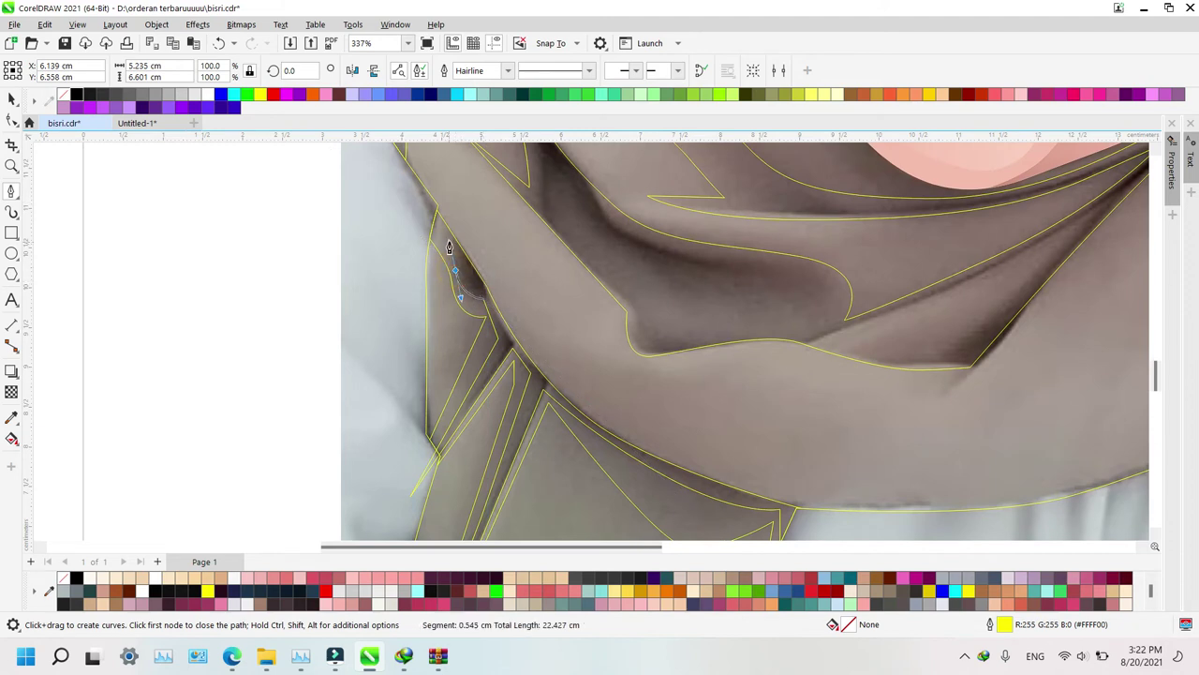
left_click(418, 200)
left_click(455, 194)
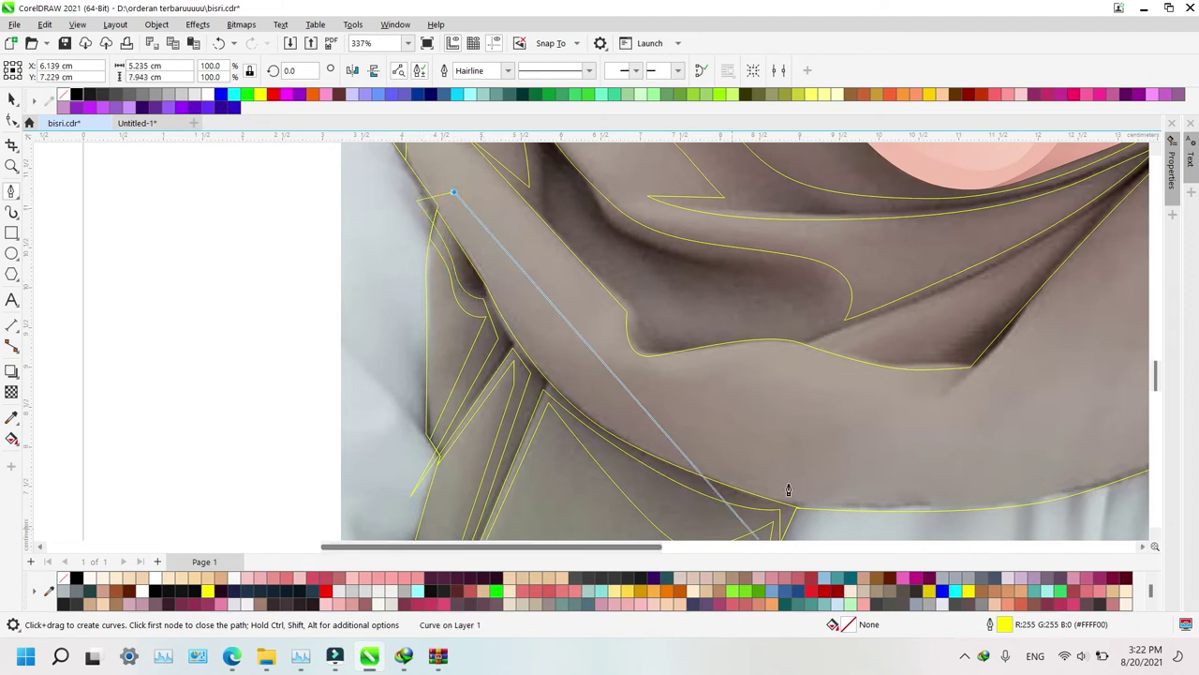
Close the fold-shadow outline across the wrapped band and intersect it with the hijab outline
left_click_drag(773, 461, 887, 484)
left_click(885, 488)
scroll(844, 479, "down", 5)
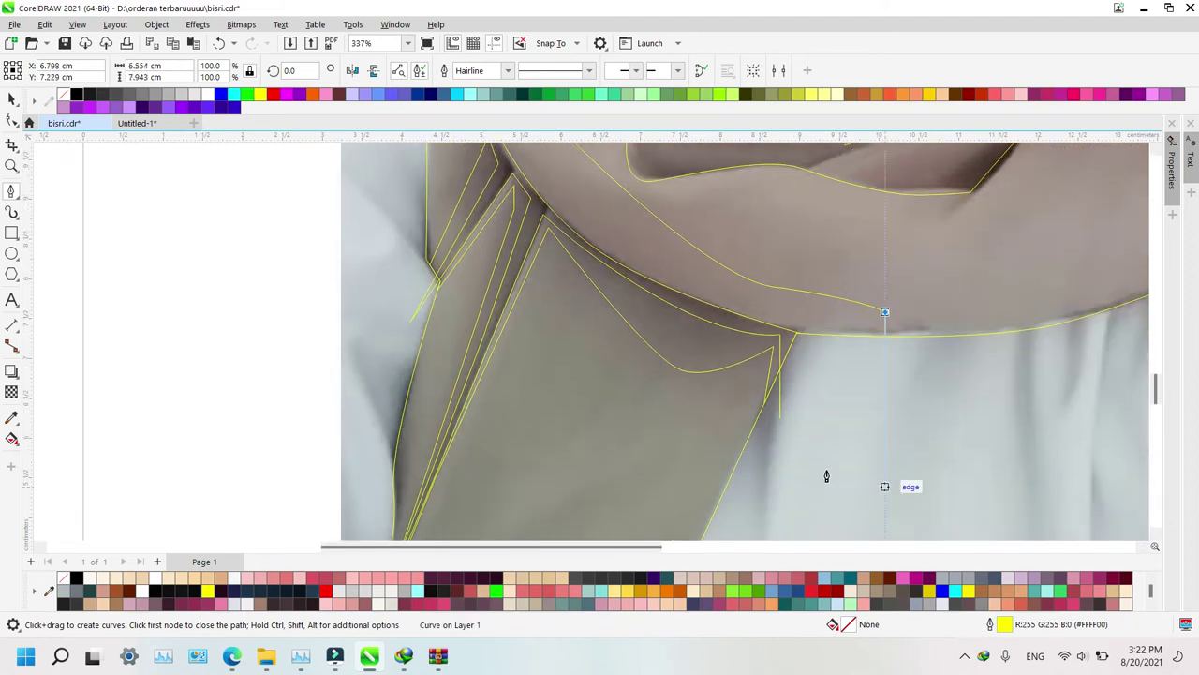
double_click(780, 416)
key("space")
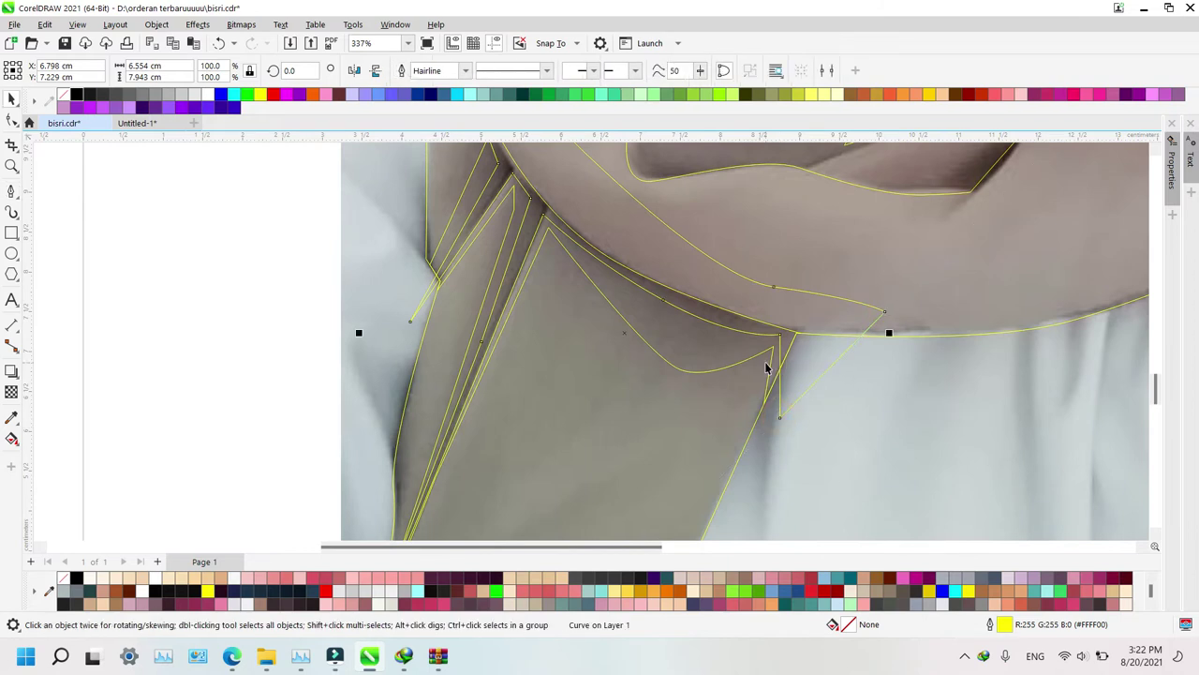
left_click(694, 342)
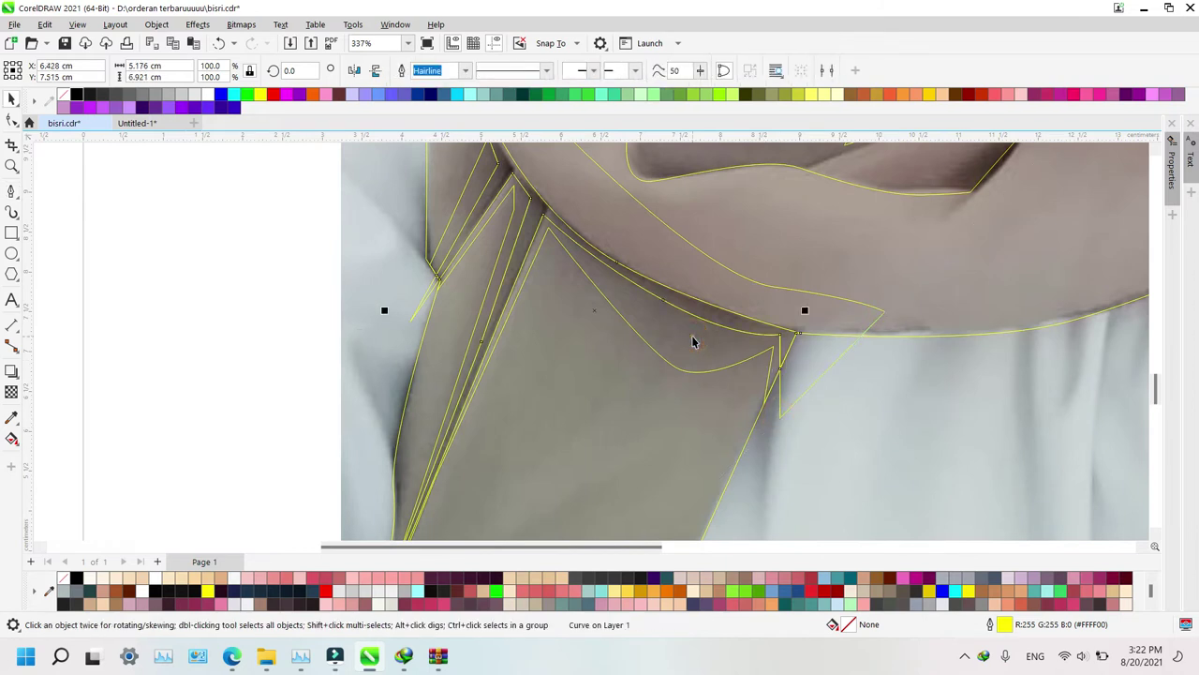
Delete the leftover drawing curve that extends past the hanging scarf end below the neck
left_click(673, 238)
key("Delete")
Draw a closed Pen shape, about 1.6 × 2.4 cm, around the narrow shading along the scarf's outer left fold, extending past the photo edge
key("z")
right_click(674, 238)
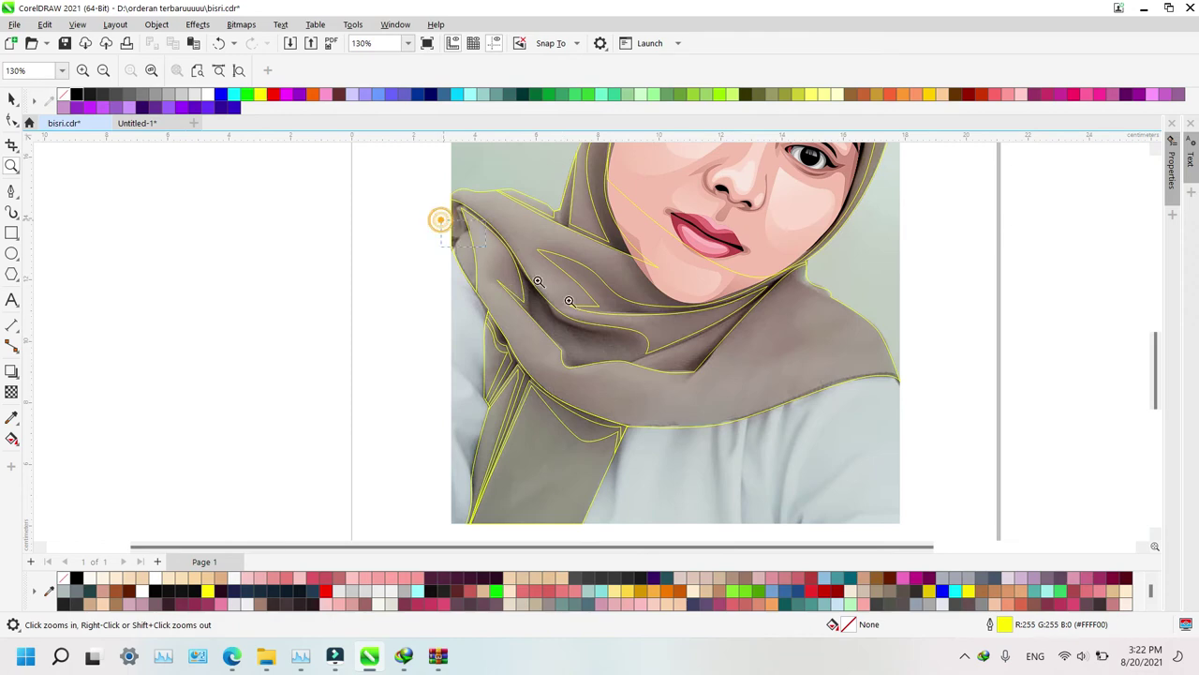
left_click(773, 410)
right_click(422, 322)
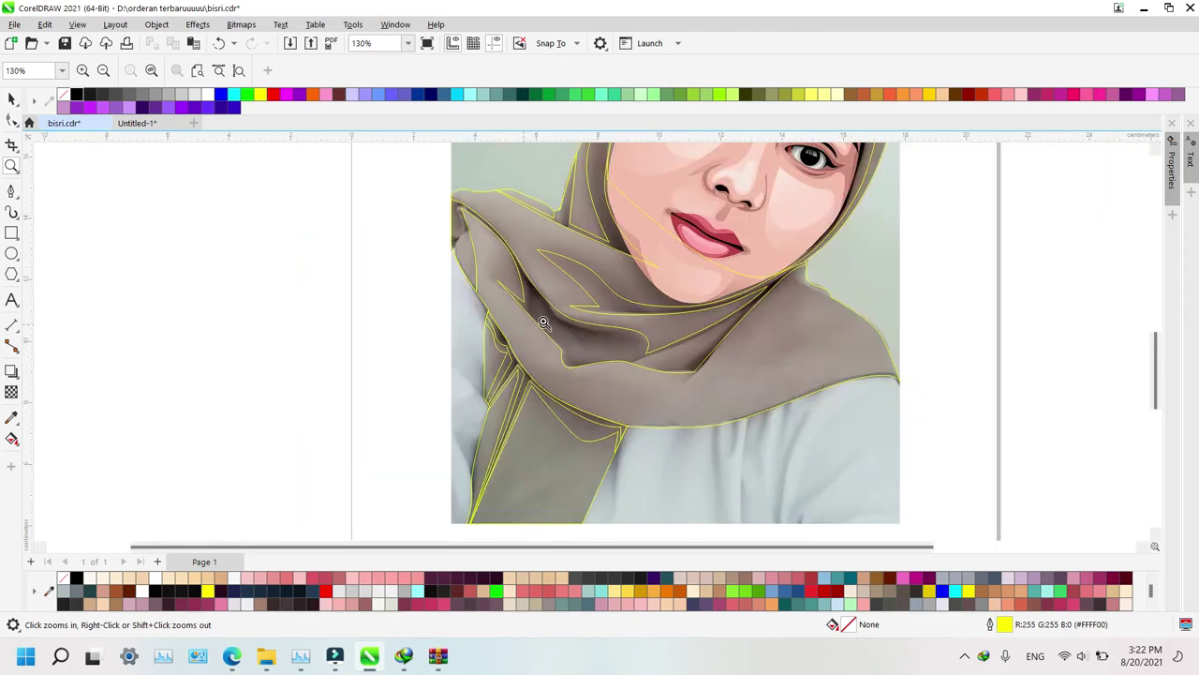
left_click_drag(433, 192, 577, 314)
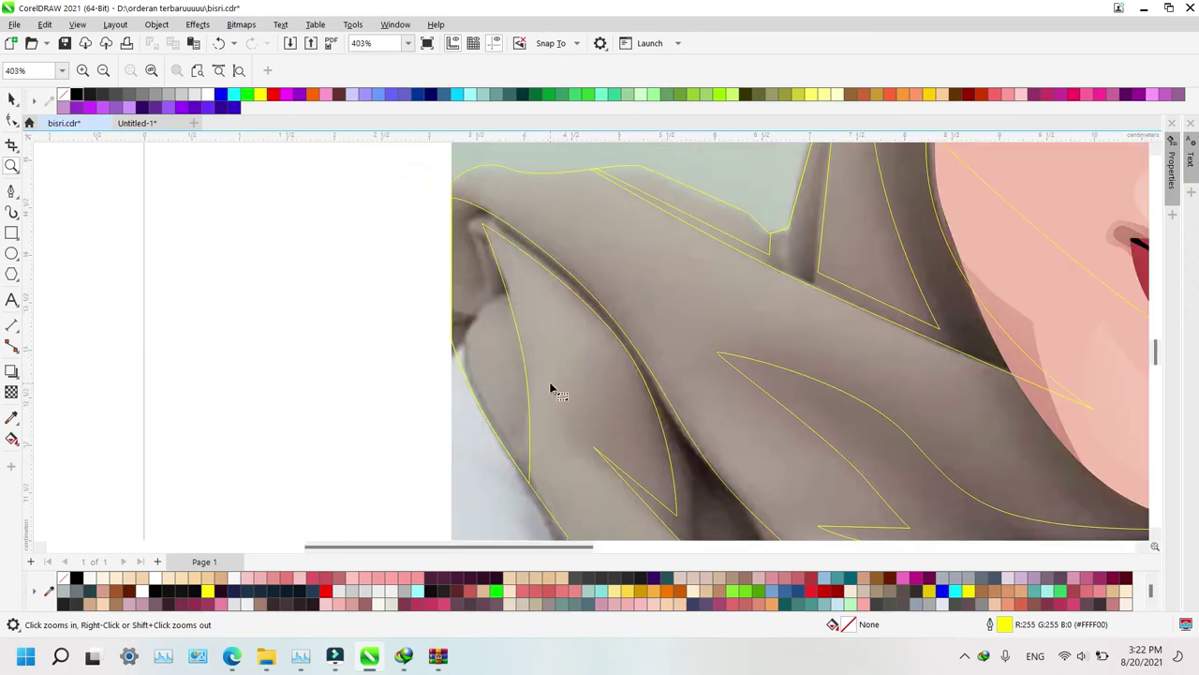
key("F5")
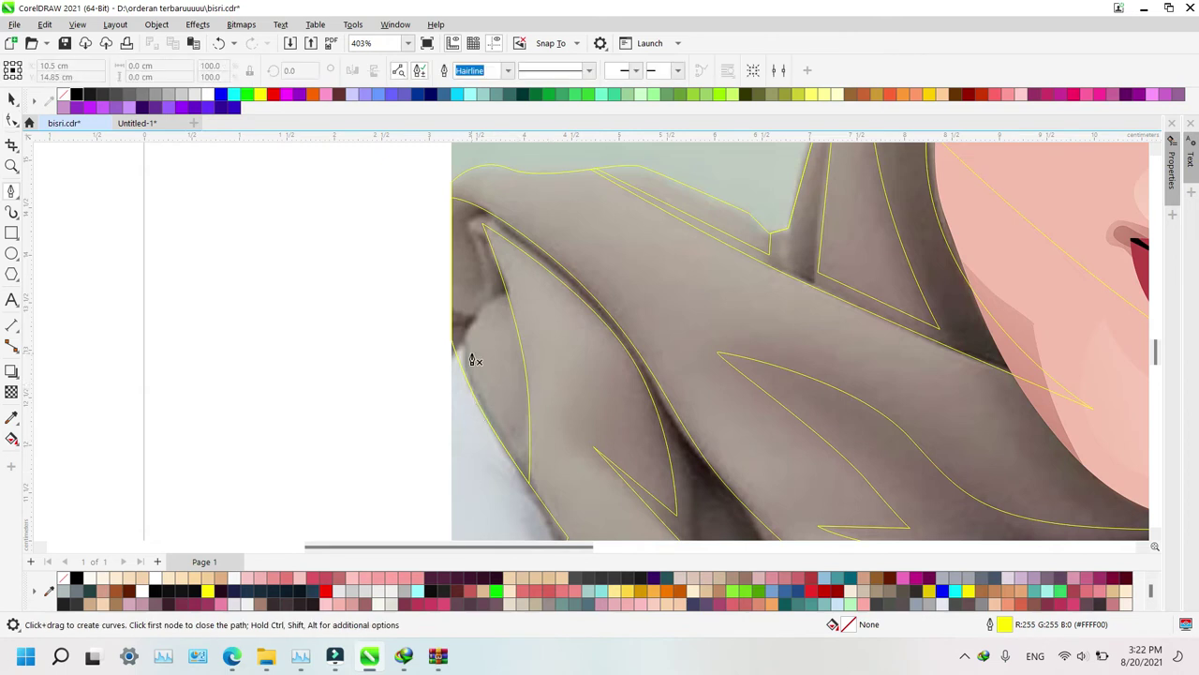
left_click(449, 402)
left_click(433, 294)
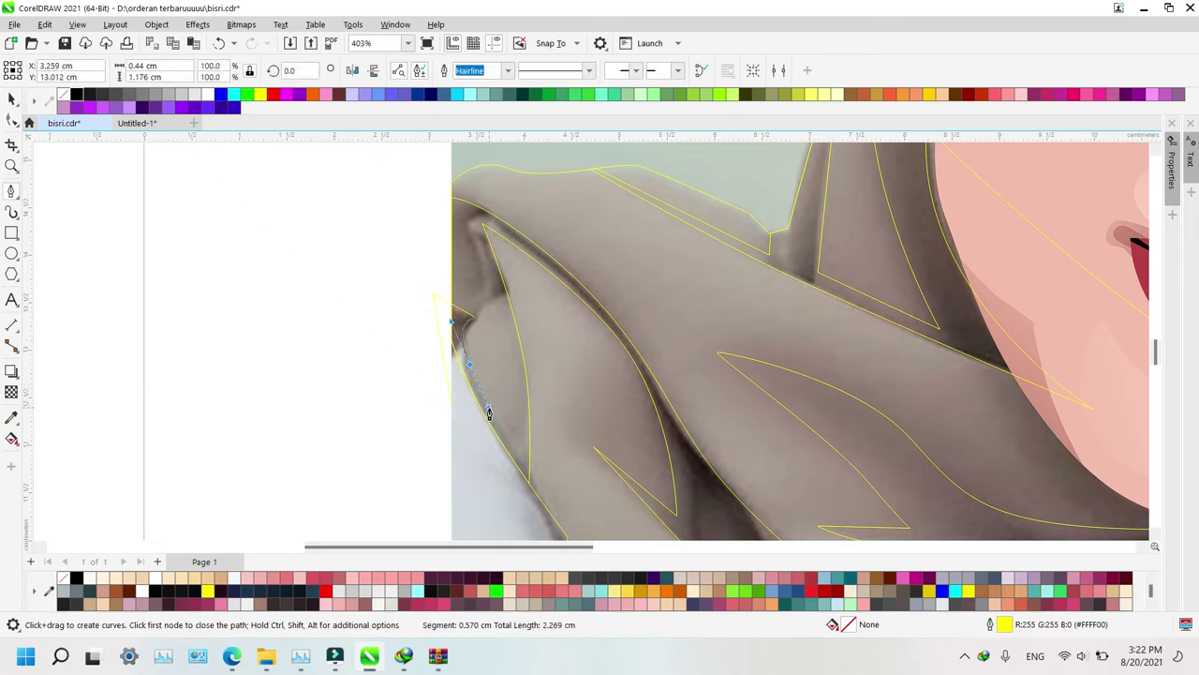
left_click(522, 450)
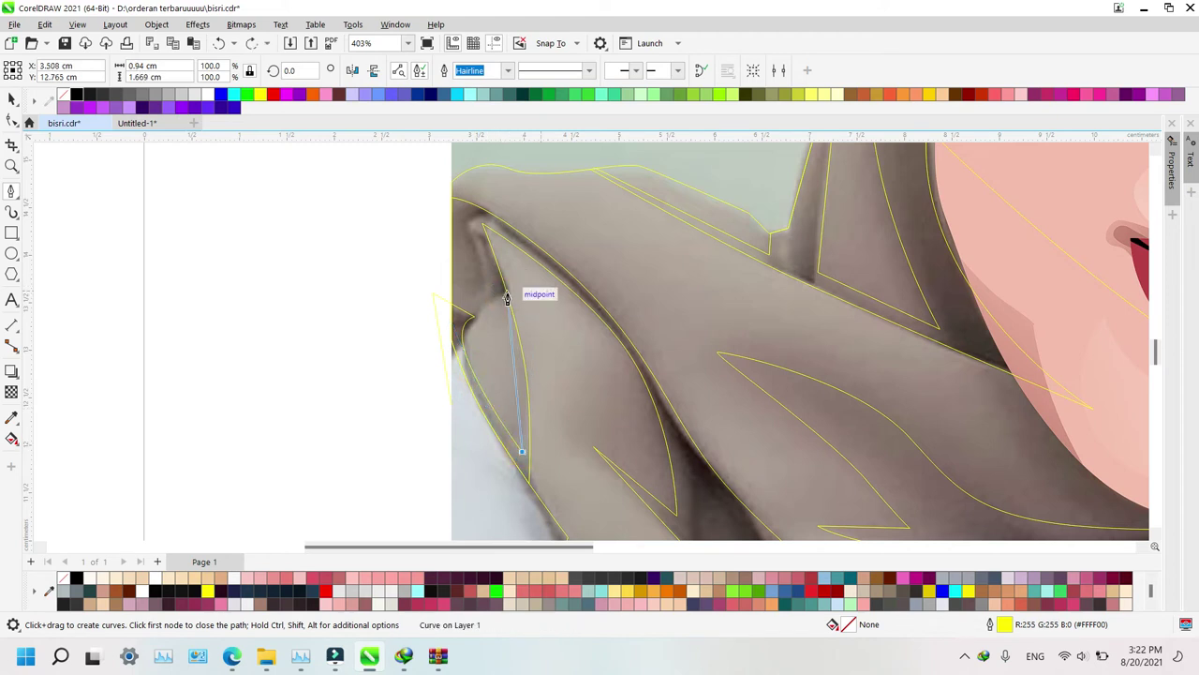
left_click(512, 287)
left_click_drag(557, 452, 556, 488)
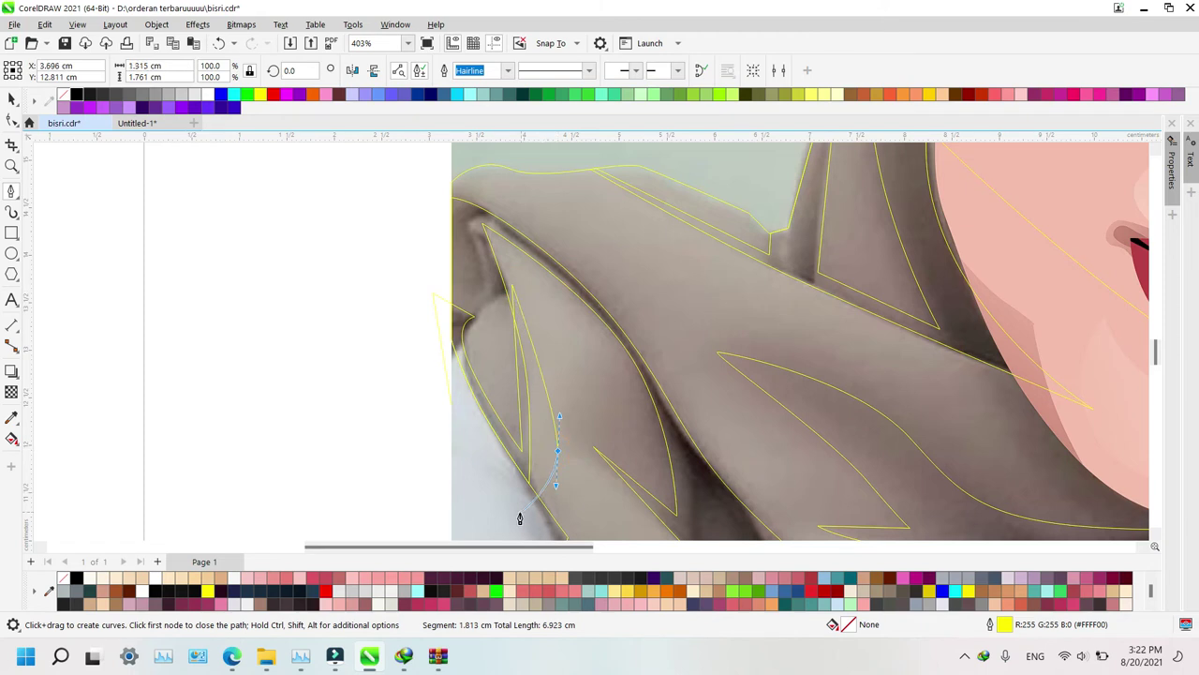
left_click(520, 512)
left_click(406, 346)
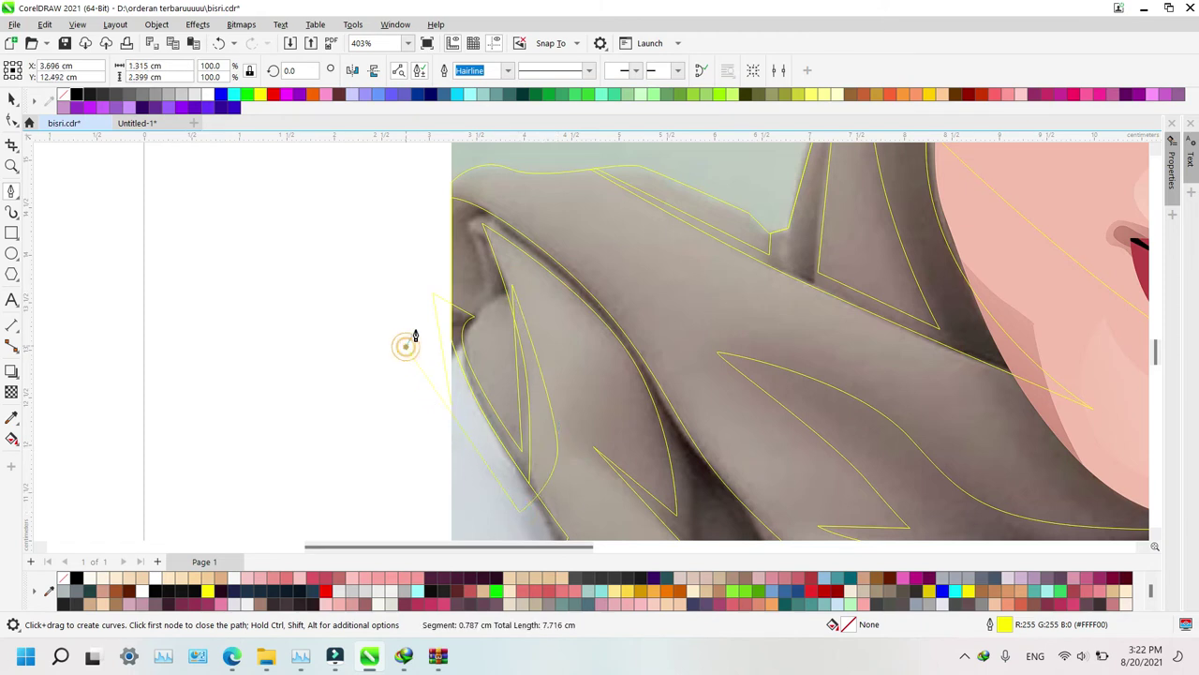
left_click(451, 407)
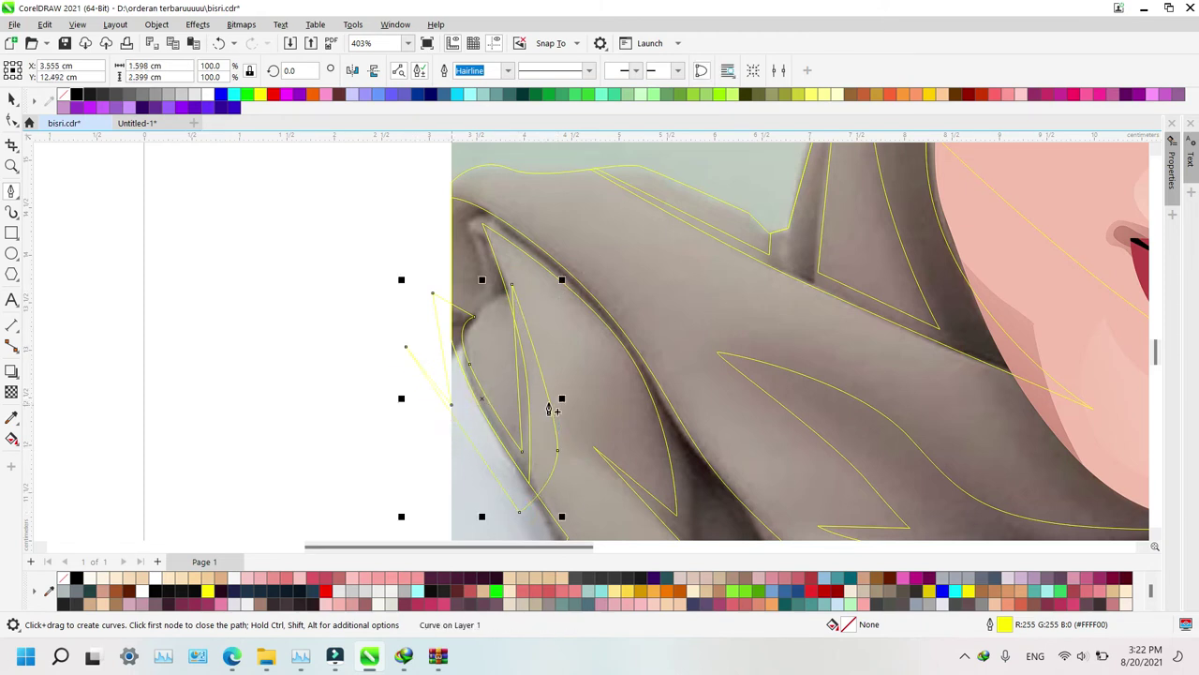
Intersect the drawn fold shape with the underlying scarf outline and delete the leftover drawing curve
key("space")
left_click(505, 349, "shift")
key("alt+i")
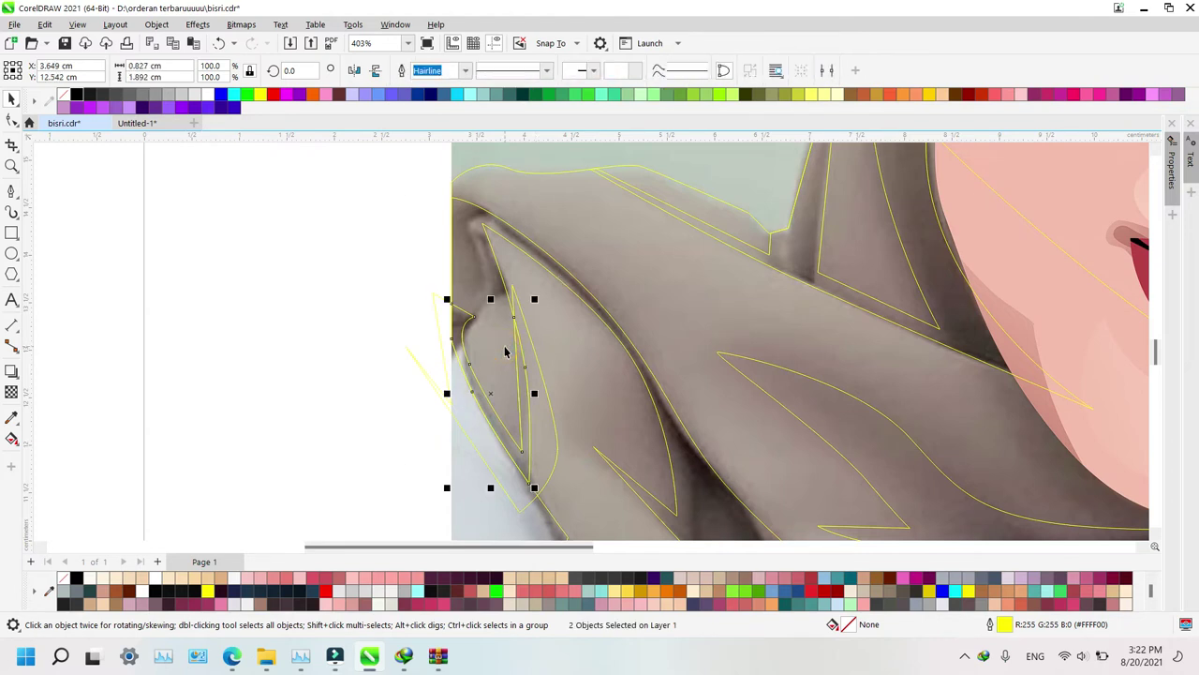
left_click(550, 462)
key("Delete")
Start a Pen curve beyond the photo's left edge, tracing the left fold's shading and continuing to the inner corner of the scarf
key("space")
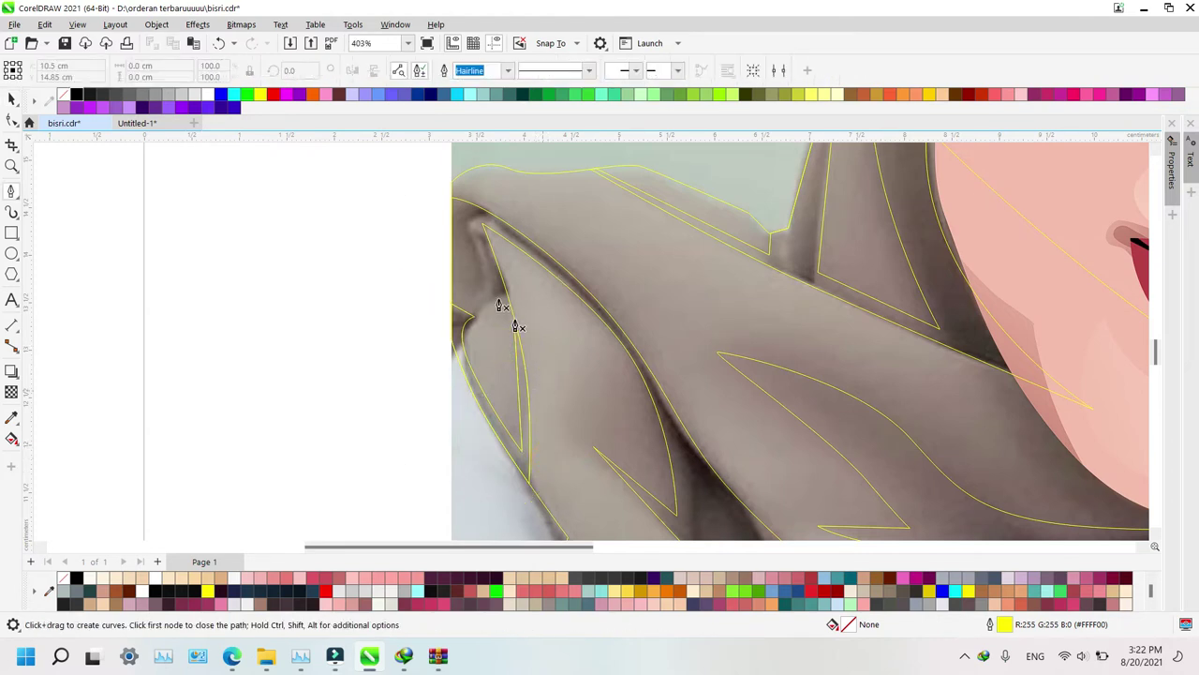
left_click(394, 274)
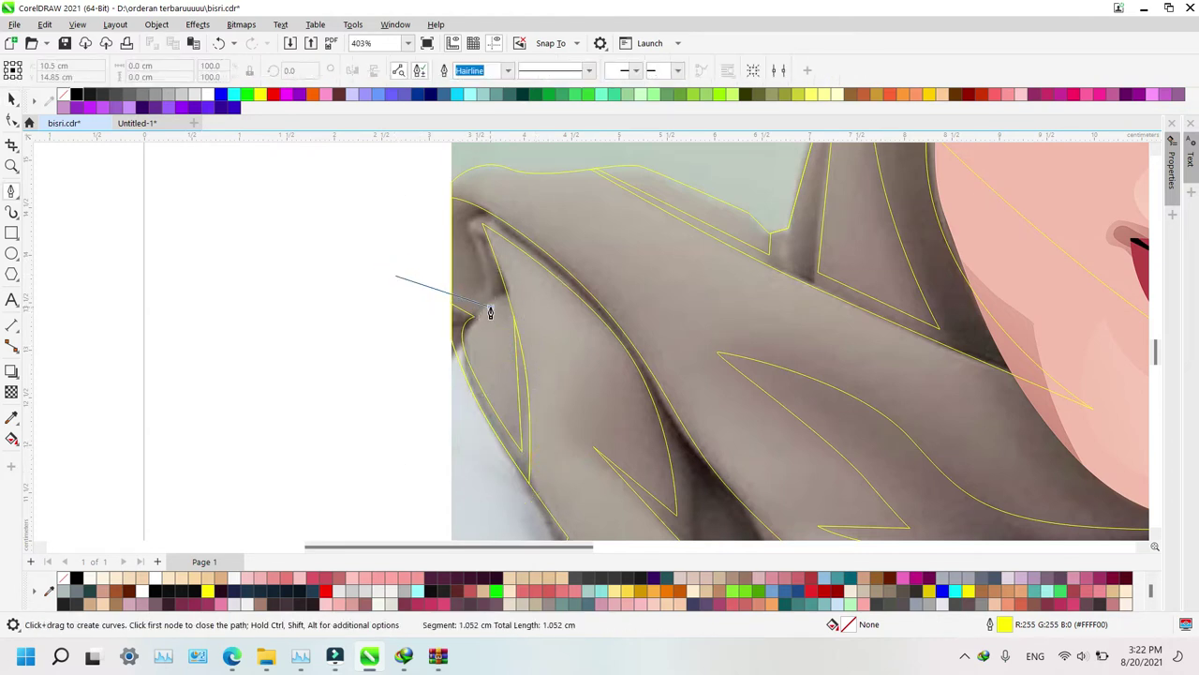
left_click_drag(489, 306, 515, 284)
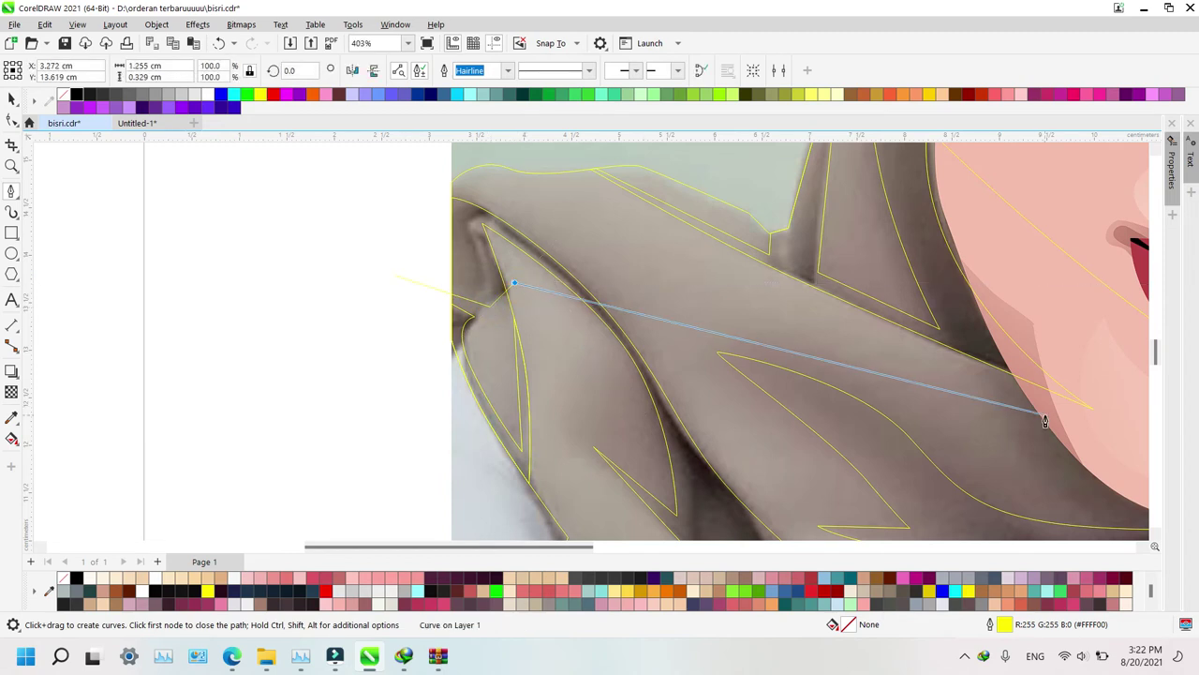
scroll(1044, 415, "down", 4)
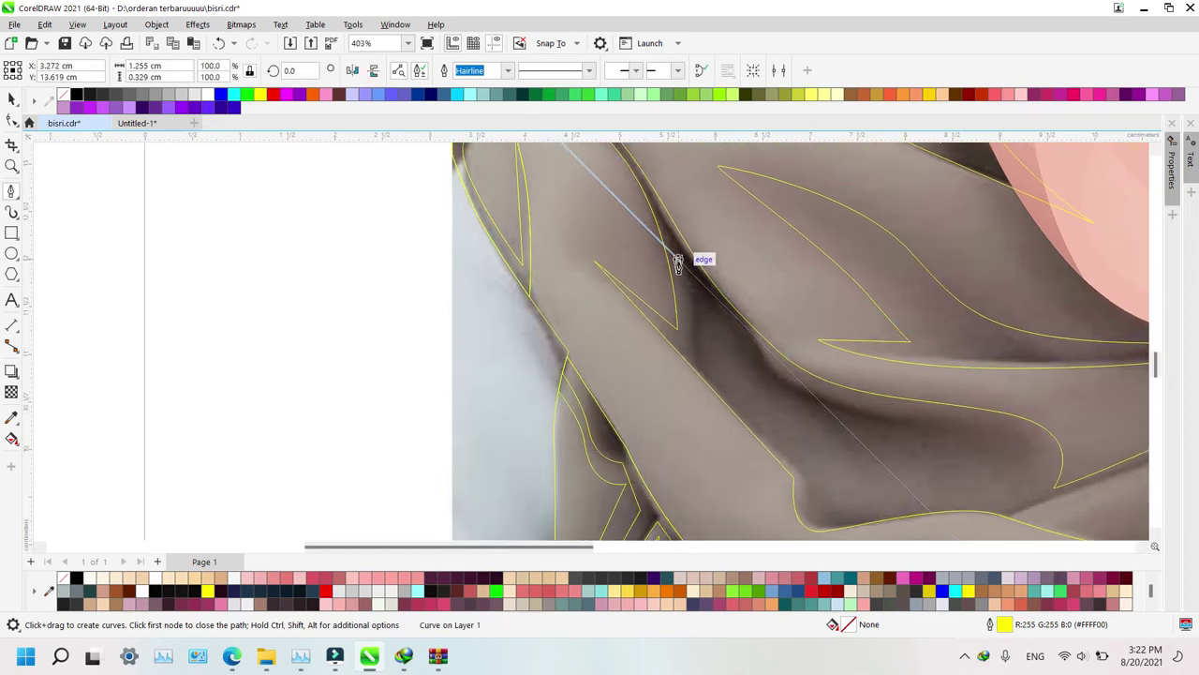
left_click_drag(679, 259, 691, 343)
left_click(561, 234)
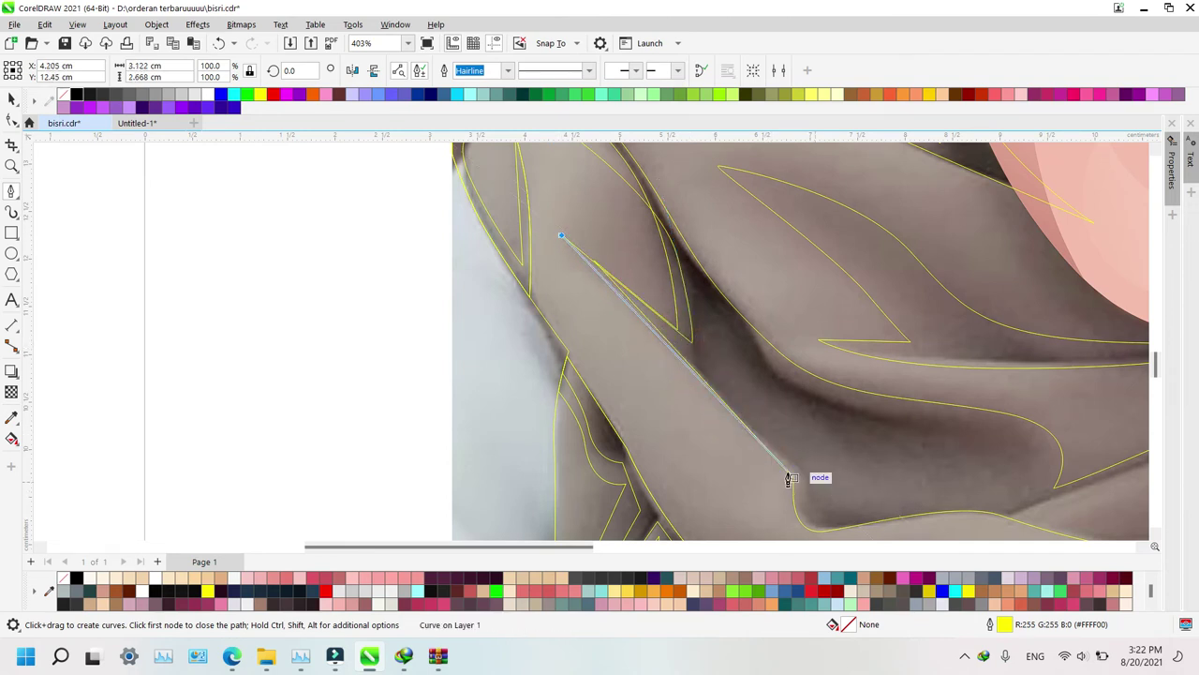
left_click_drag(802, 476, 796, 465)
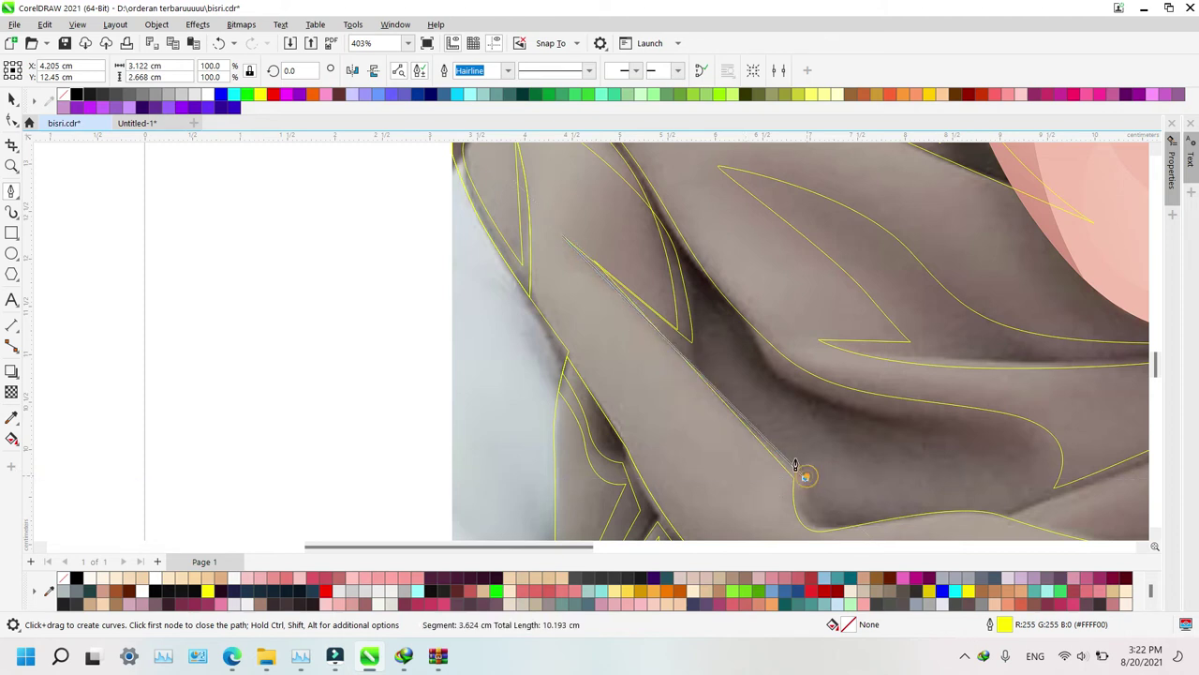
Continue the curve around the dark crease and up the fold, closing it past the photo edge as a shape about 6.8 × 5.1 cm
left_click_drag(715, 358, 718, 324)
key("ctrl+z")
left_click_drag(829, 428, 916, 460)
left_click(1010, 436)
left_click_drag(804, 391, 750, 362)
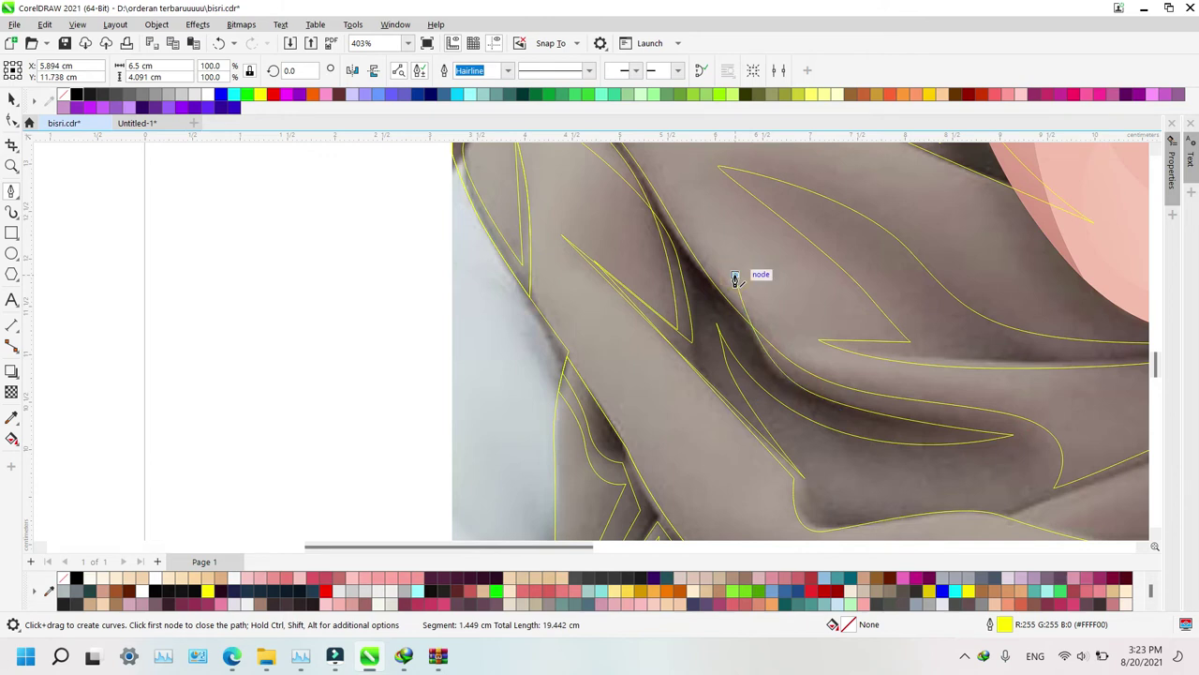
scroll(736, 276, "up", 3)
left_click(579, 174)
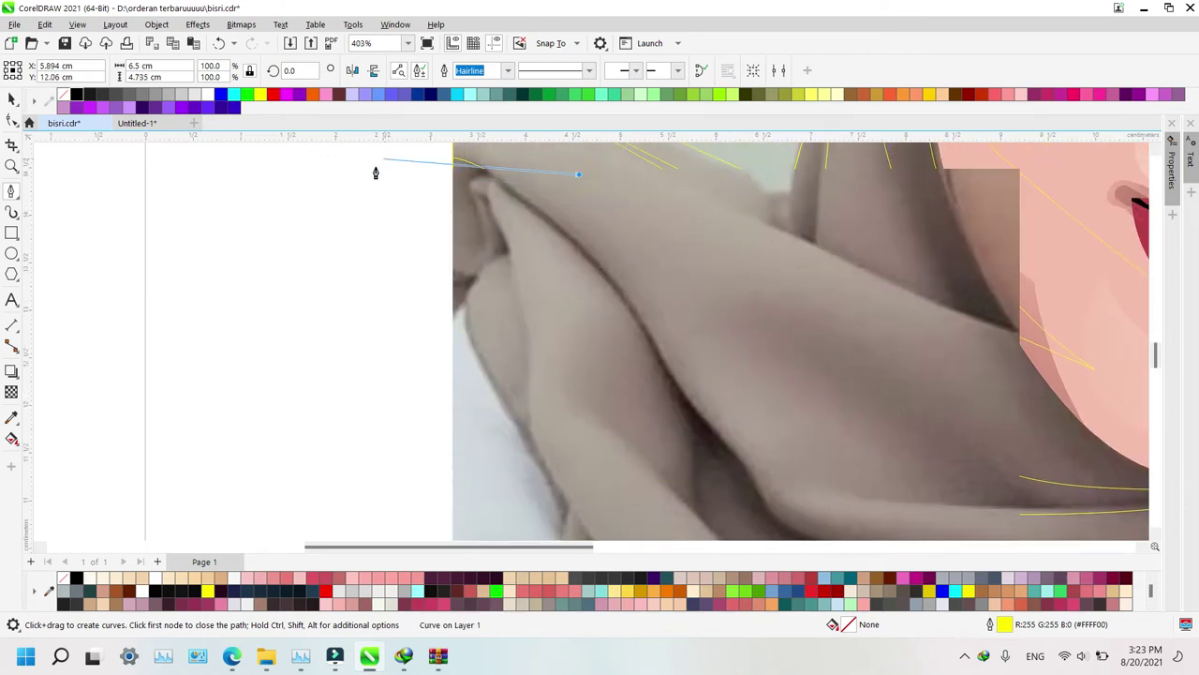
left_click_drag(384, 157, 349, 207)
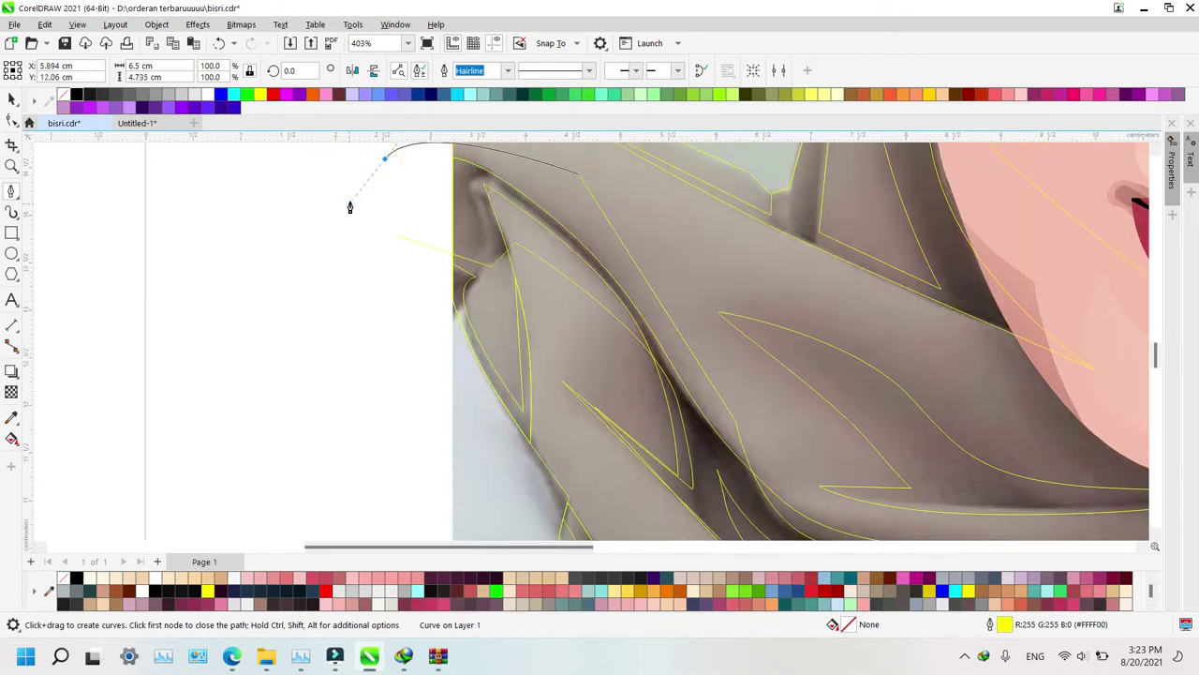
double_click(396, 235)
Intersect the closed crease shape with the left scarf fold and delete the leftover drawing curve
key("space")
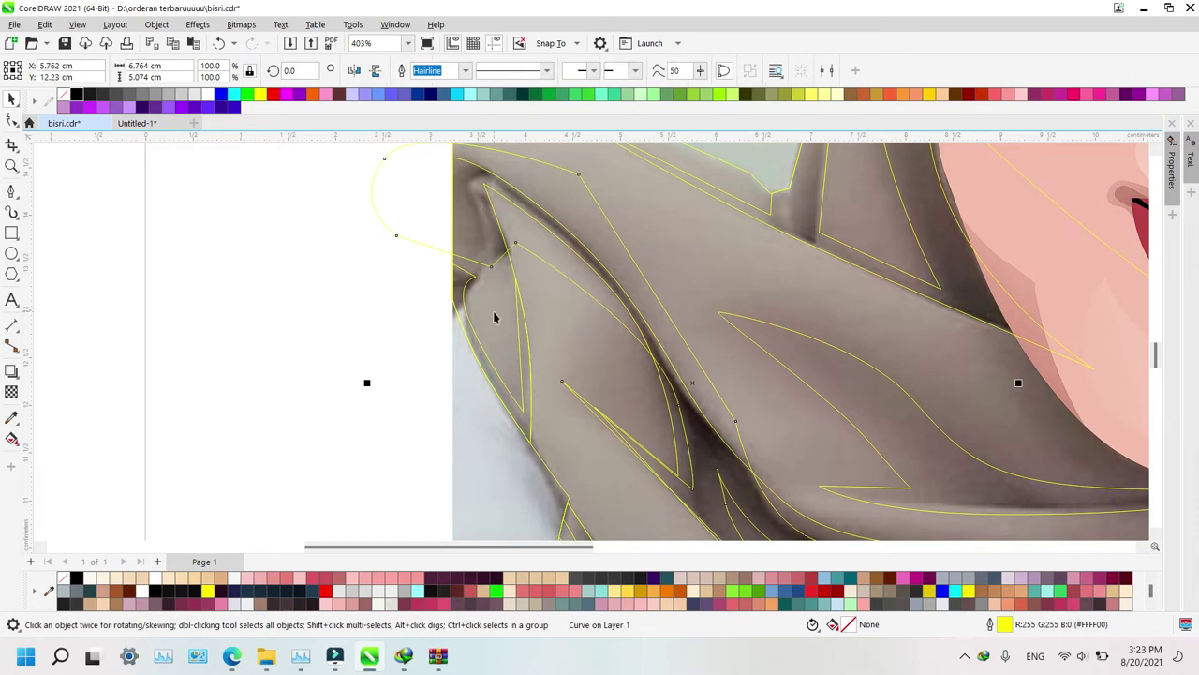
left_click(493, 311)
left_click(530, 240)
key("Delete")
Start a Pen curve at the scarf's inner left corner, tracing along the bottom of the hollow fold to the diagonal crease
key("F3")
key("z")
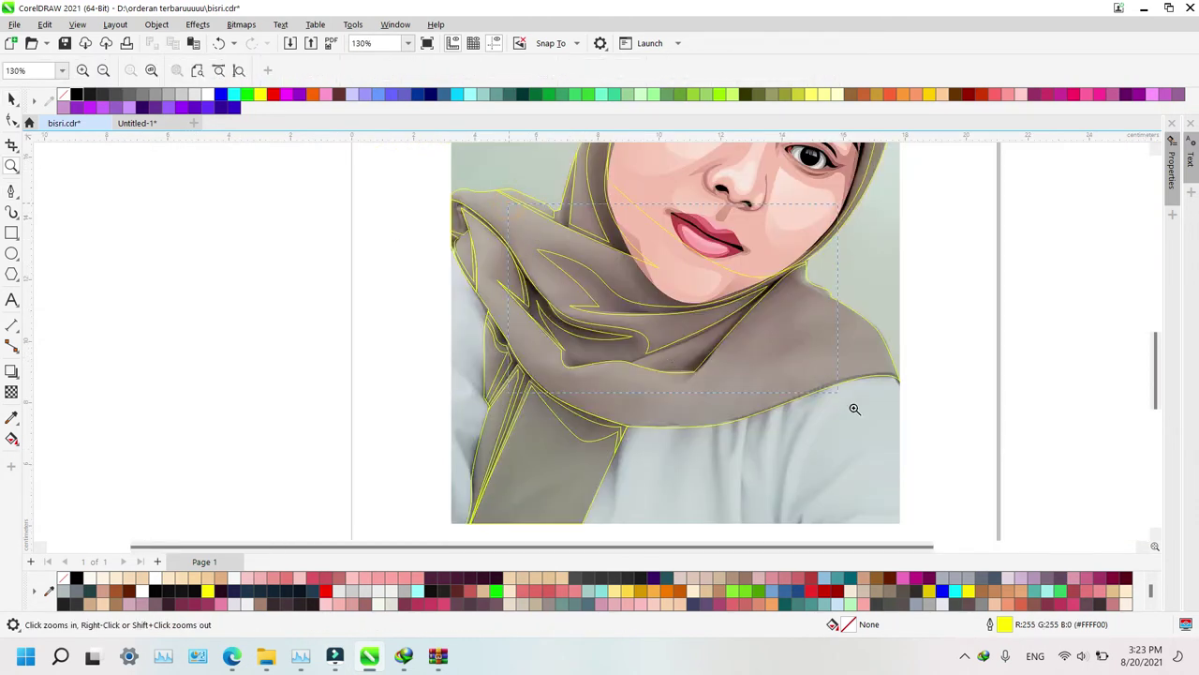
left_click_drag(855, 408, 853, 408)
key("p")
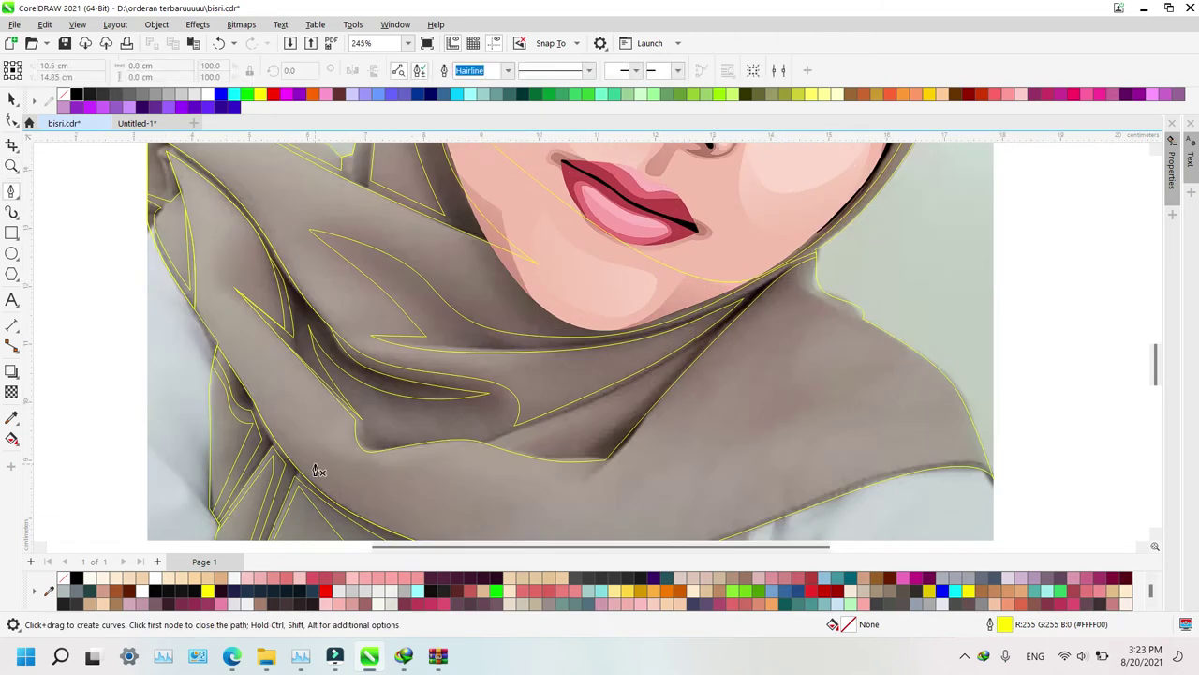
left_click(327, 413)
left_click_drag(389, 440, 514, 429)
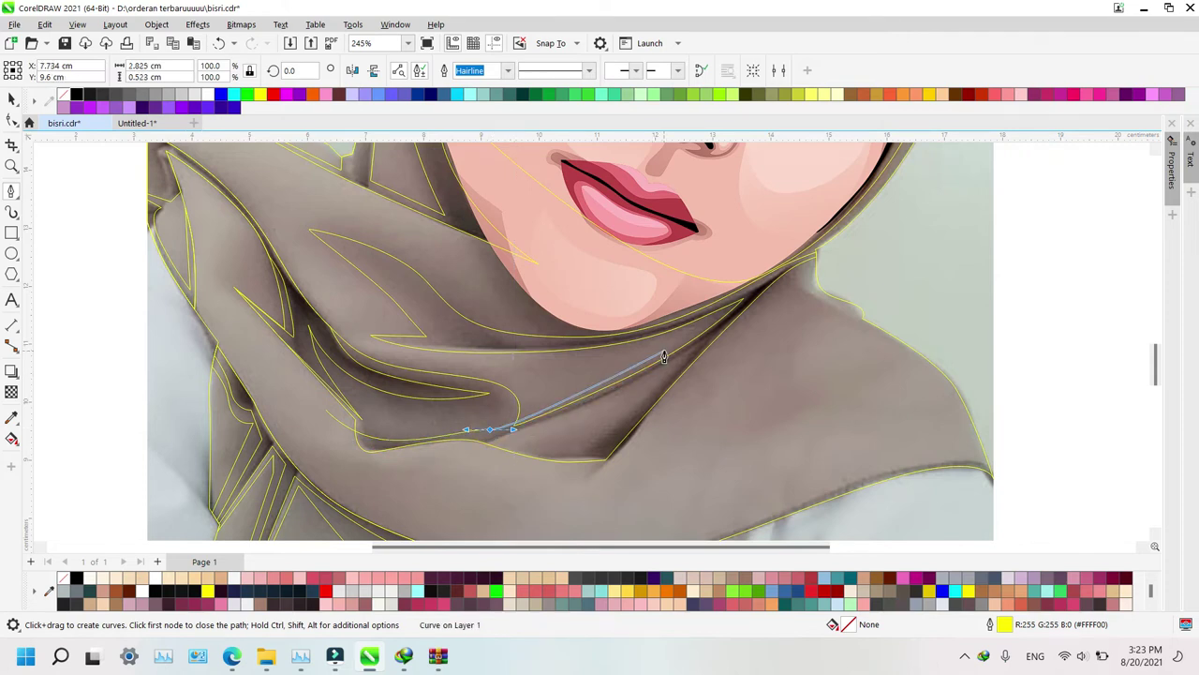
left_click_drag(545, 413, 627, 378)
key("ctrl+z")
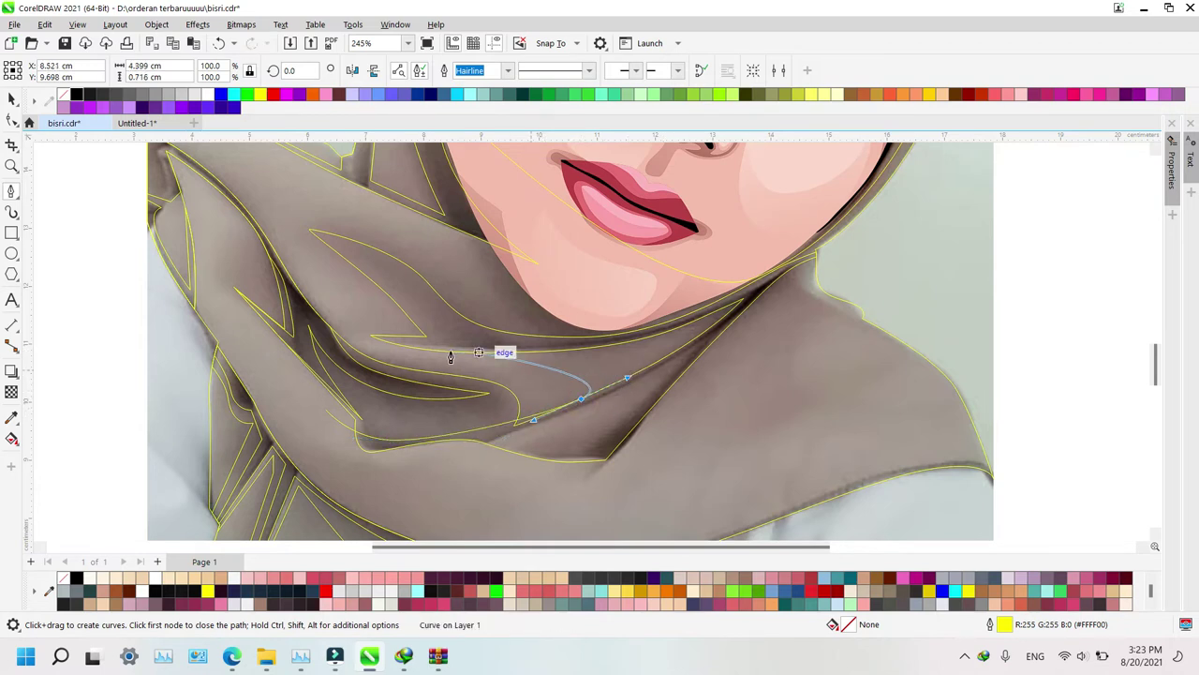
Continue the curve back along the upper edge of the middle fold to its left end, redoing the misplaced segment
left_click_drag(387, 342, 335, 323)
key("ctrl+z")
left_click_drag(395, 359, 477, 341)
left_click(478, 339)
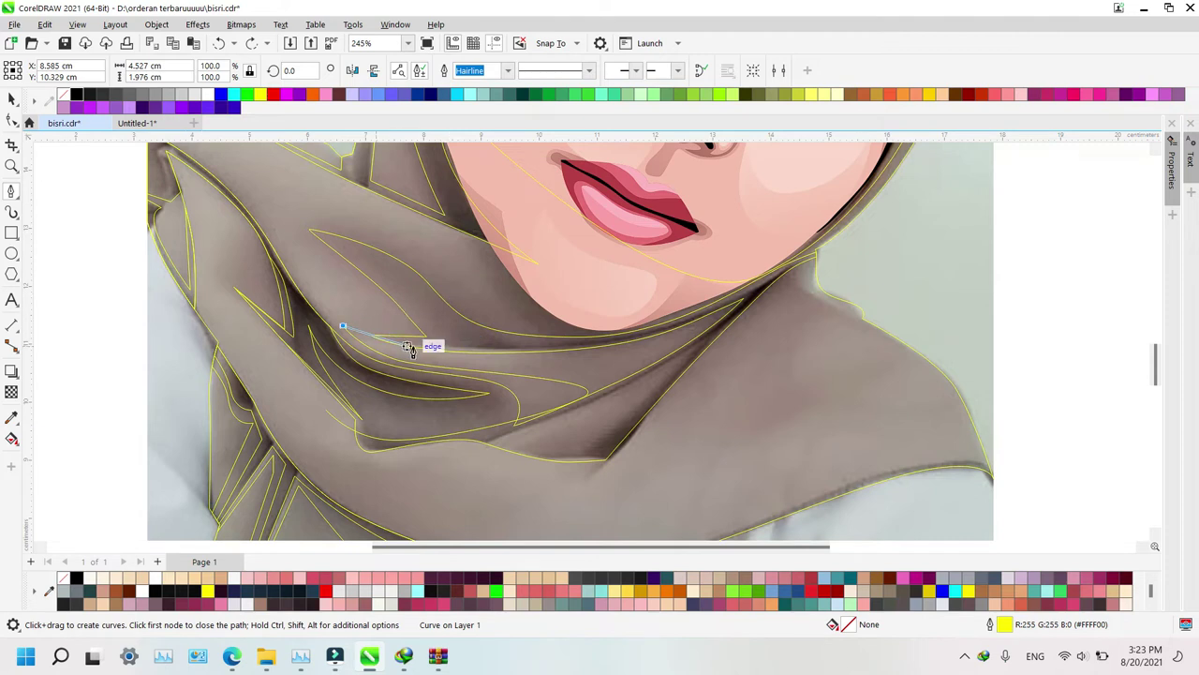
Extend the curve along the shadow under the chin, past the neck at the shoulder, and back below the neck folds
left_click_drag(432, 340, 447, 343)
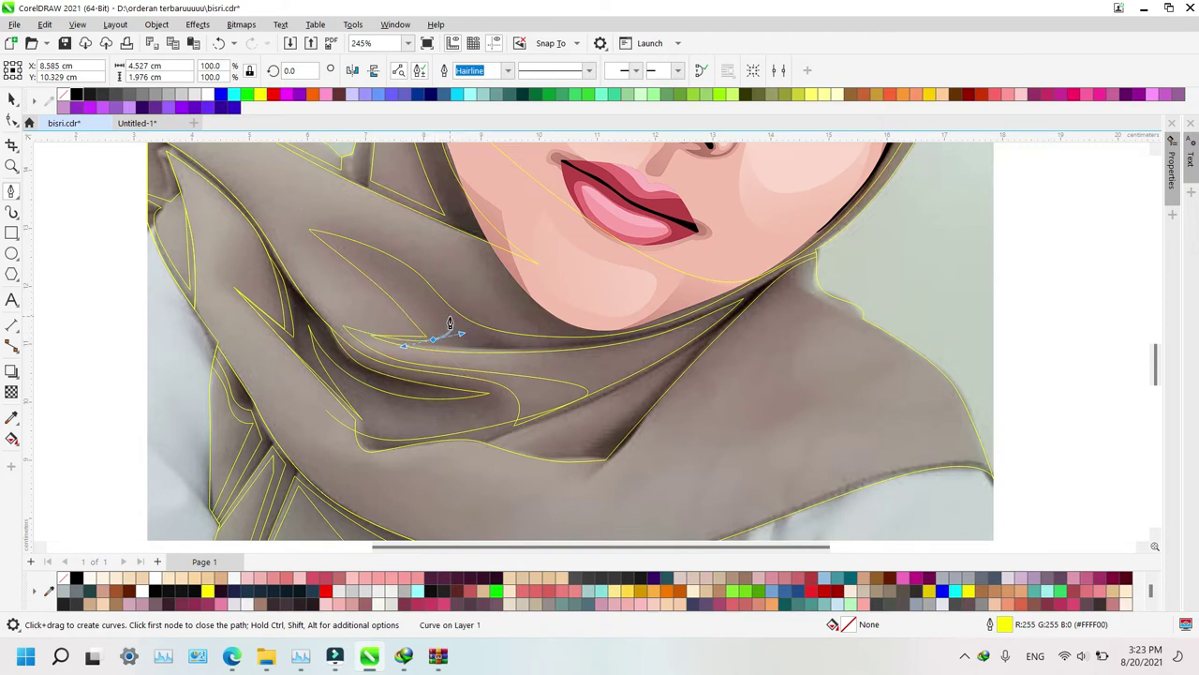
left_click(450, 320)
left_click_drag(542, 345, 573, 341)
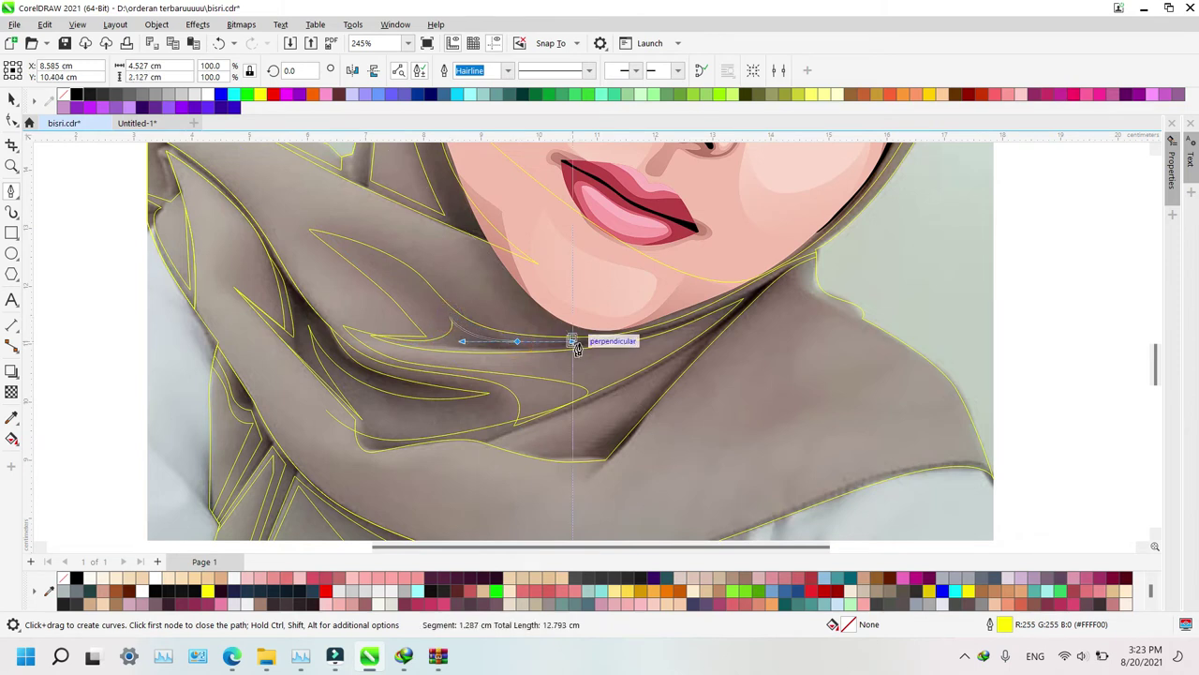
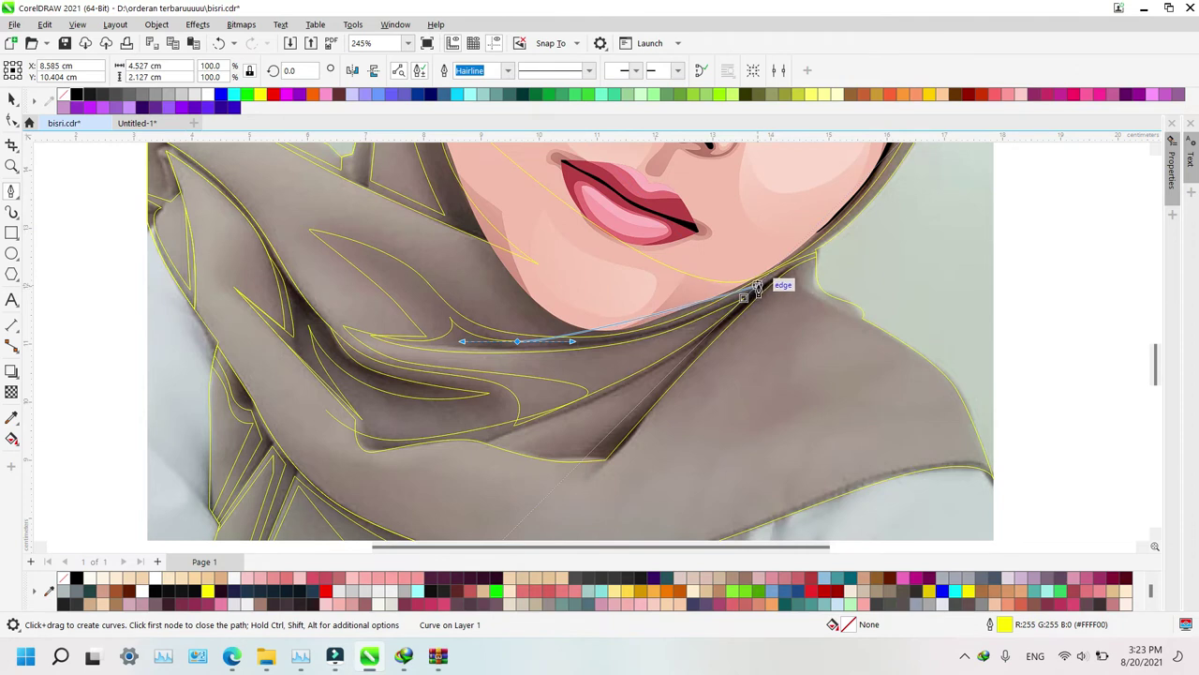
left_click_drag(757, 285, 900, 253)
left_click(551, 514)
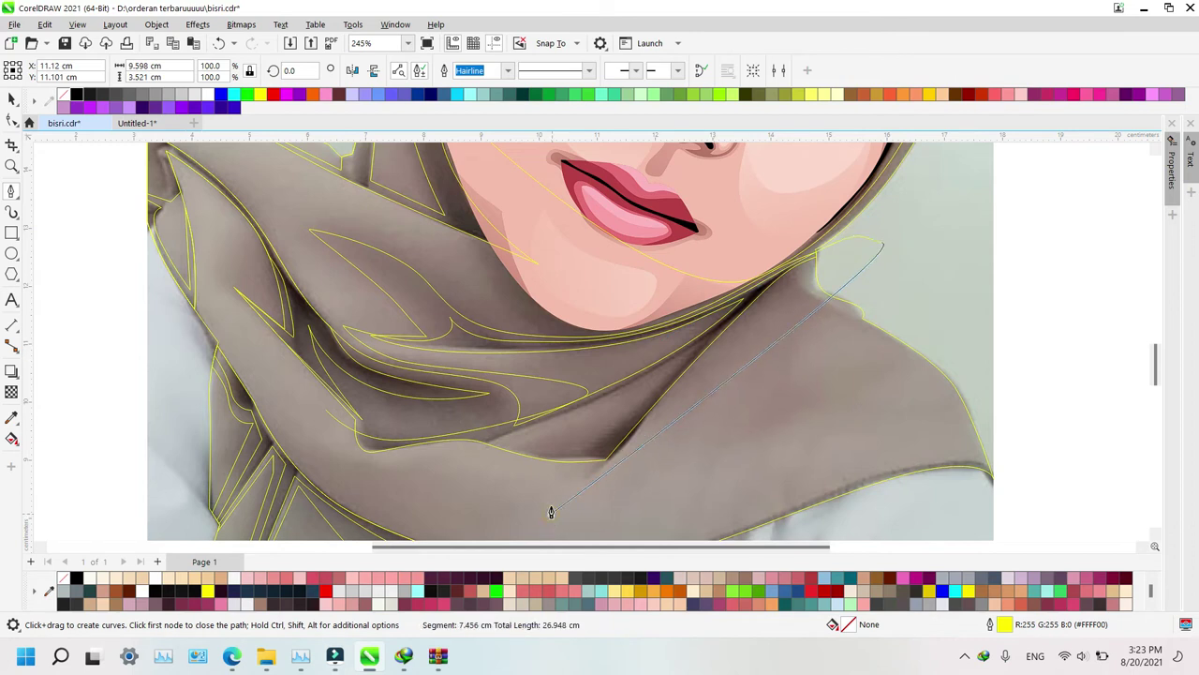
Trace the dark triangular fold and loop below the scarf hollow to close the curve as a shape about 9.6 × 4.8 cm
left_click(496, 469)
left_click(579, 443)
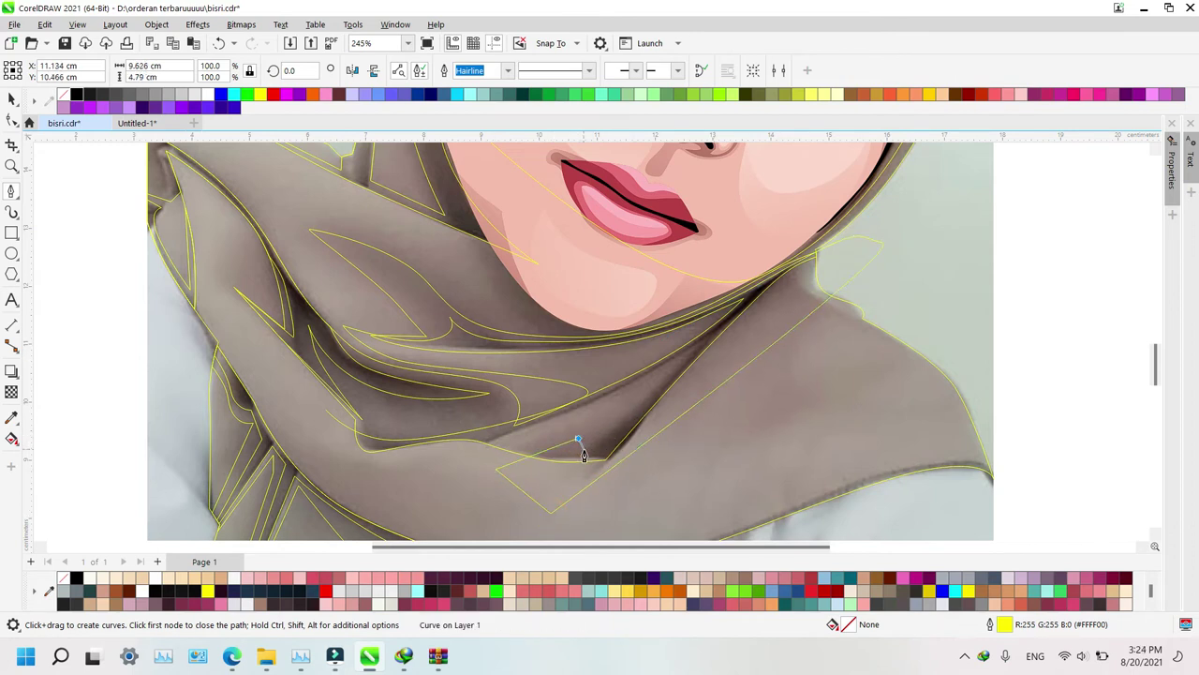
left_click(689, 353)
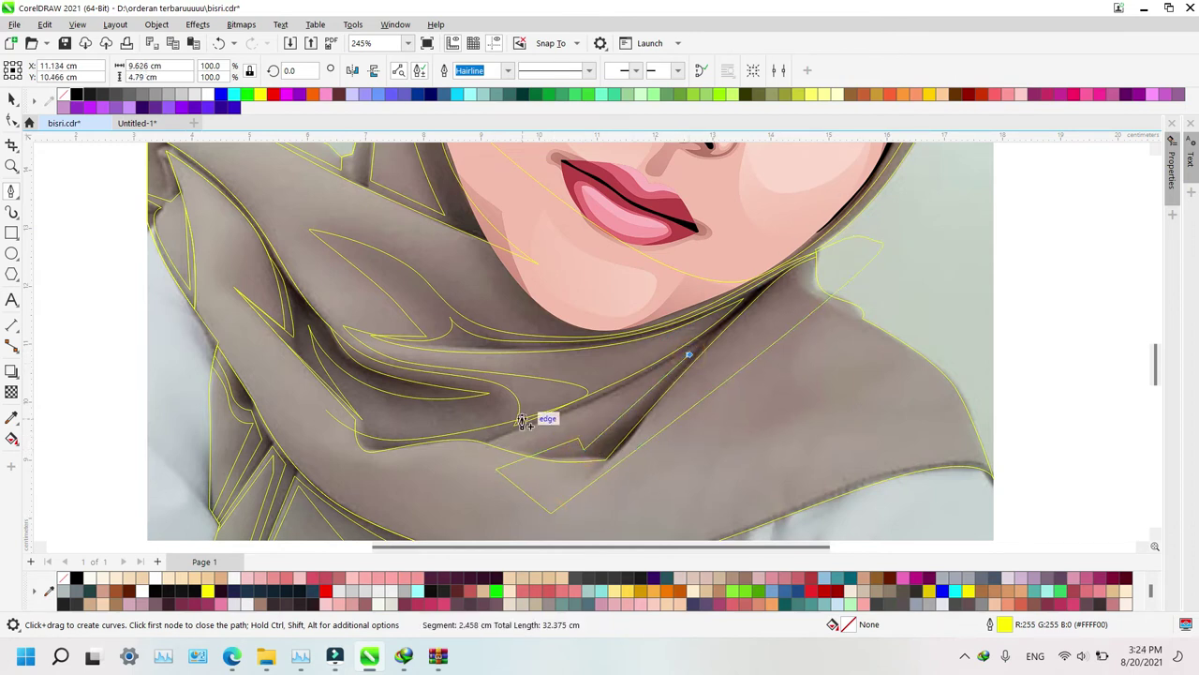
left_click(452, 463)
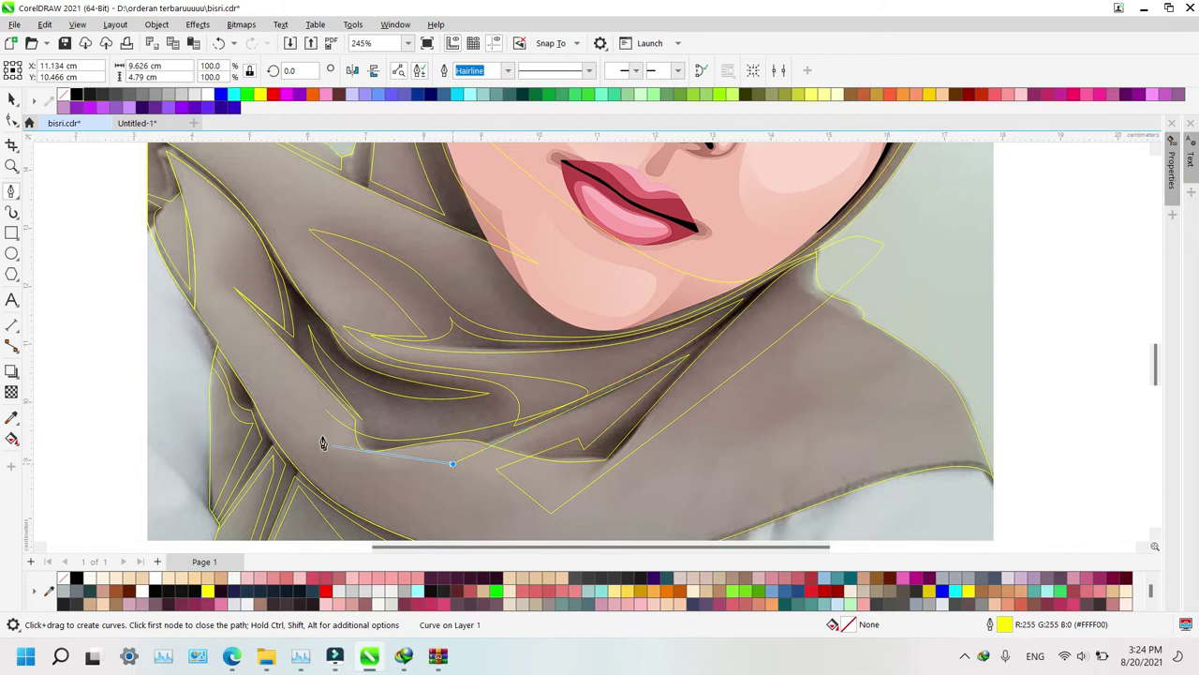
left_click_drag(326, 412, 350, 510)
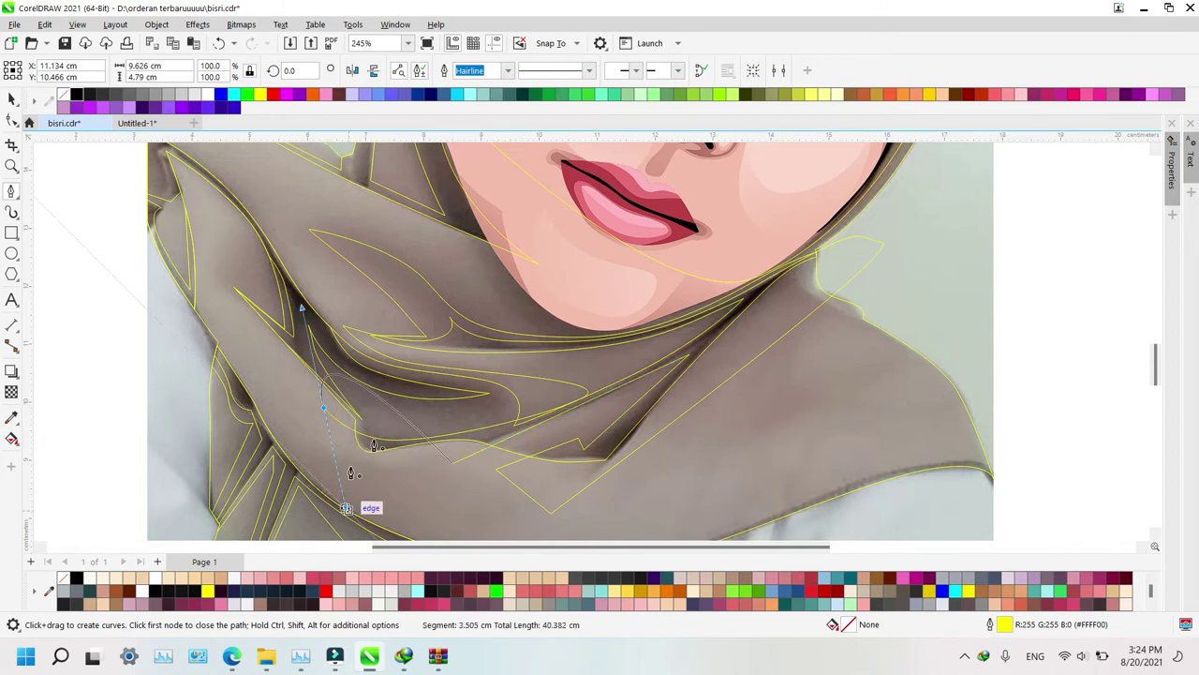
left_click_drag(326, 411, 347, 502)
key("Escape")
Intersect the large closed shape with the neck fold outline of the scarf
key("space")
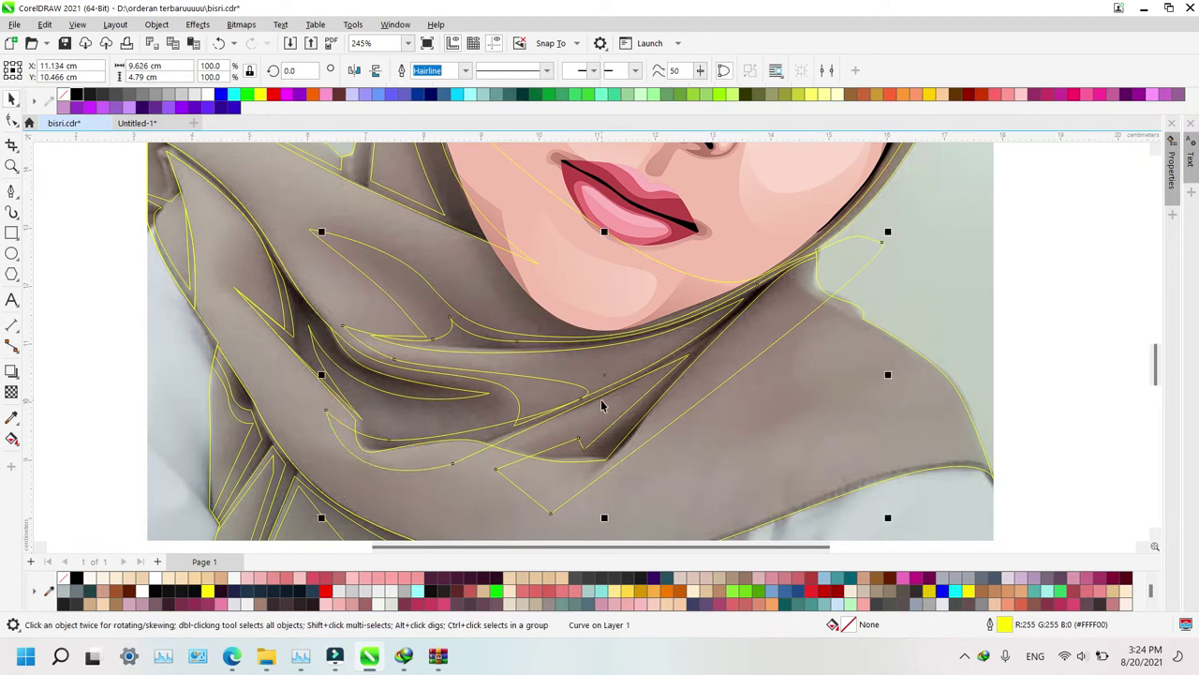
left_click(390, 283, "shift")
key("i")
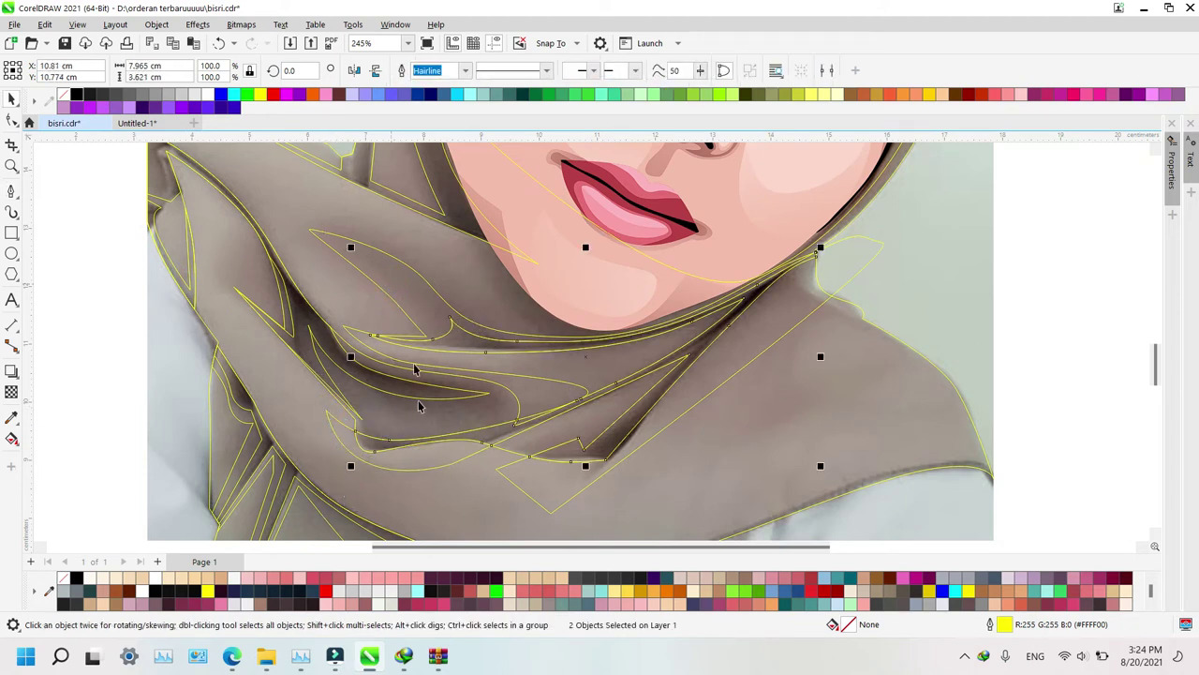
Delete the leftover large traced shape that extends past the neck folds of the scarf
left_click(428, 453)
key("Delete")
key("z")
right_click(561, 440)
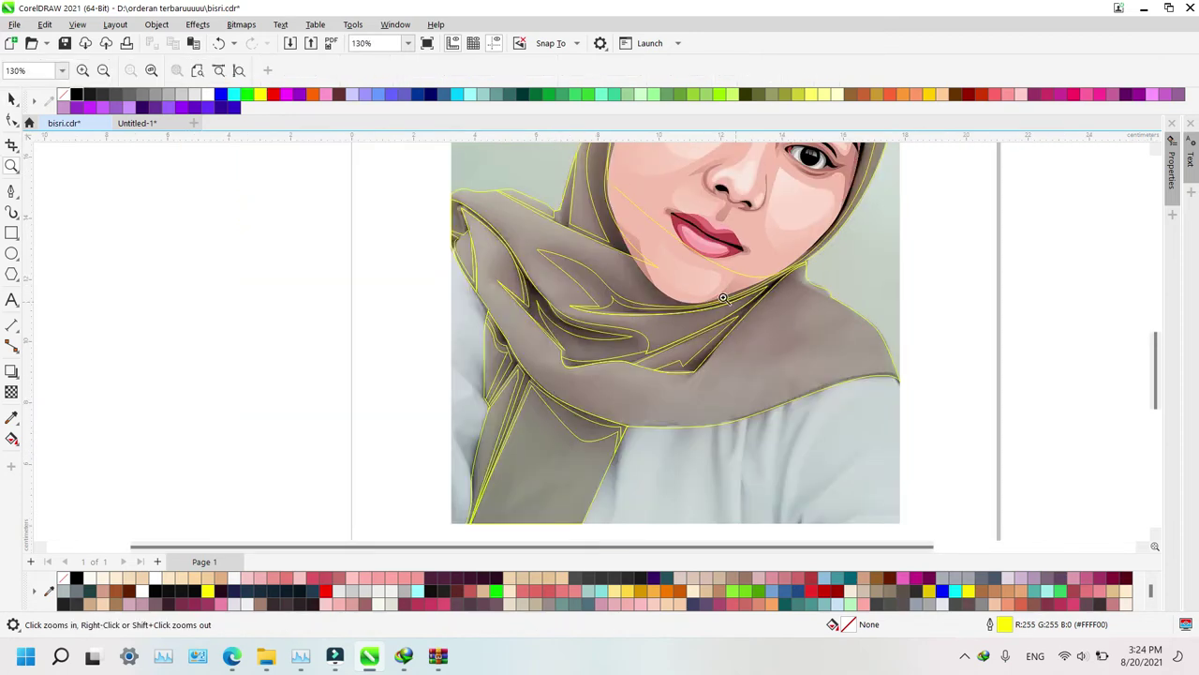
Start a curve along the upper edge of the shoulder fold, around the notch at the neck, up the hijab's outer edge and down its crease
right_click(723, 298)
left_click_drag(404, 257, 626, 382)
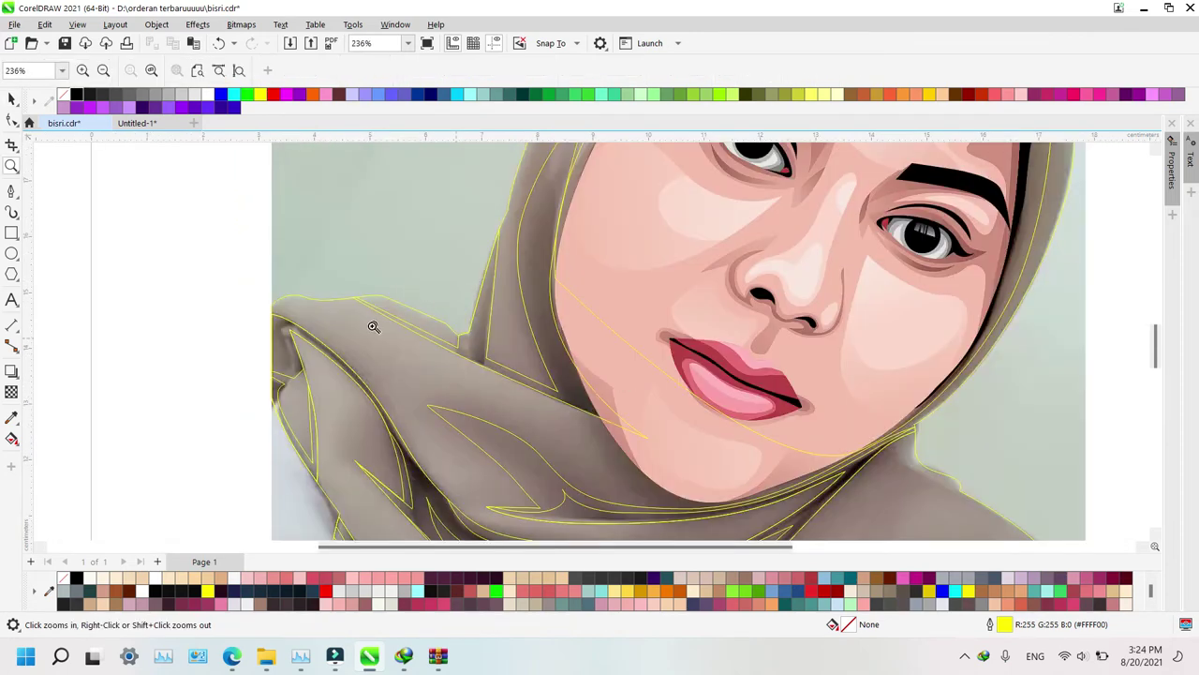
left_click_drag(710, 445, 788, 454)
key("p")
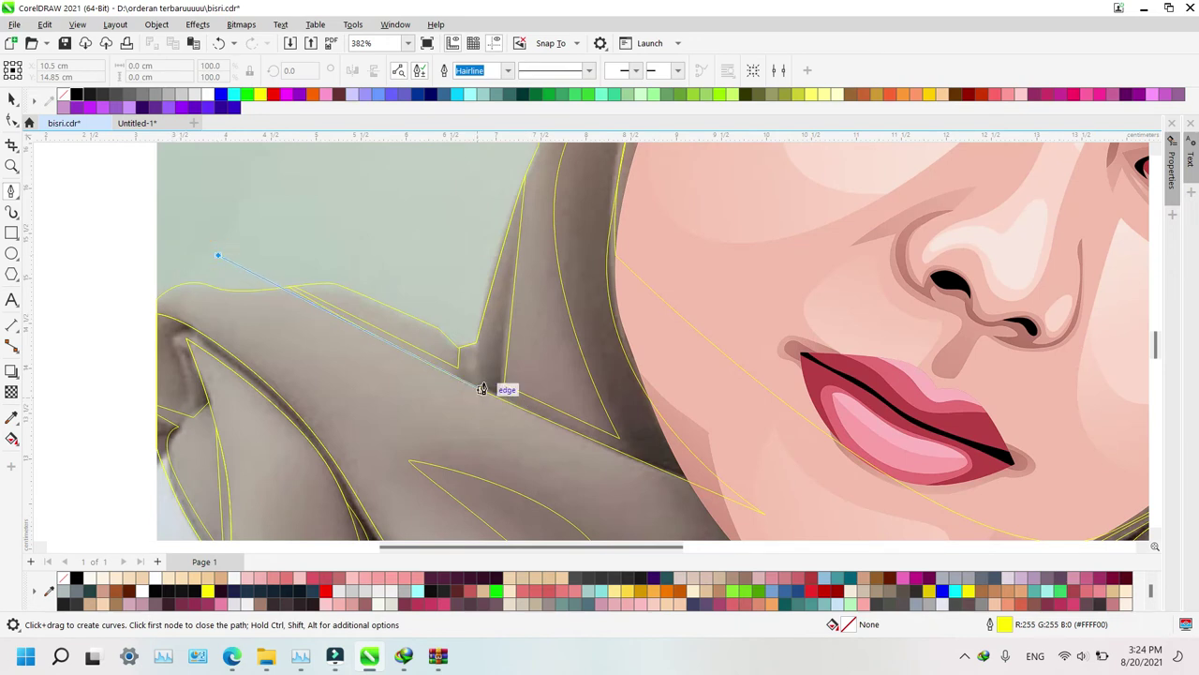
left_click(478, 387)
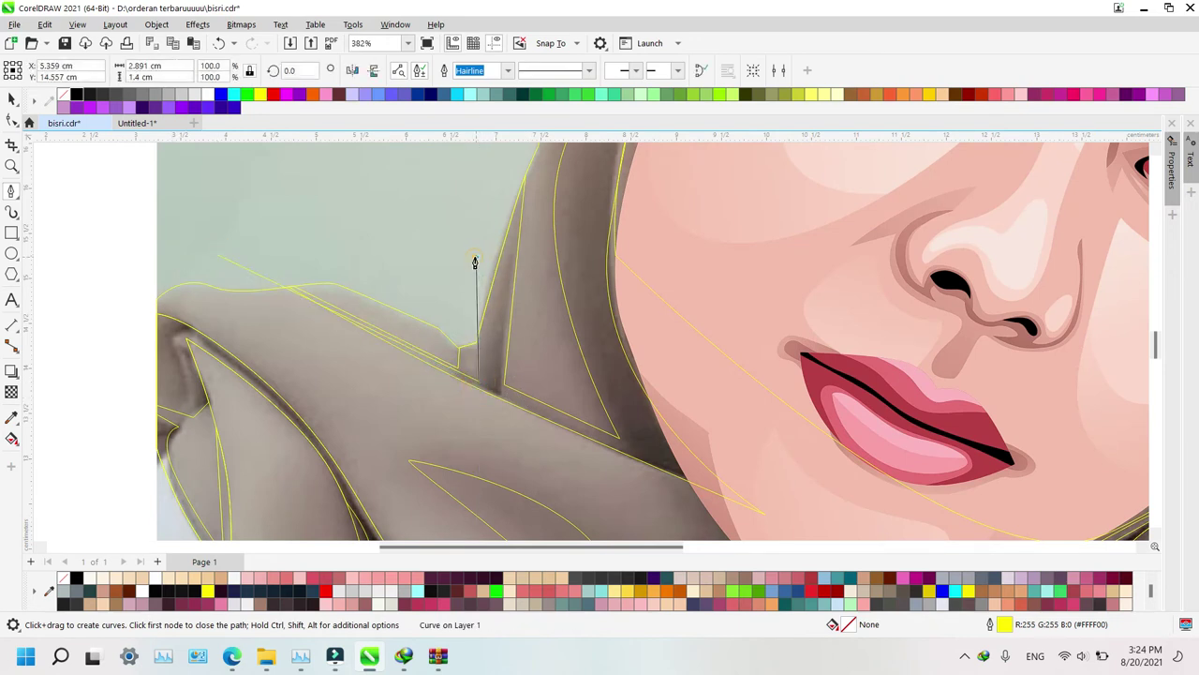
left_click(477, 256)
left_click(532, 152)
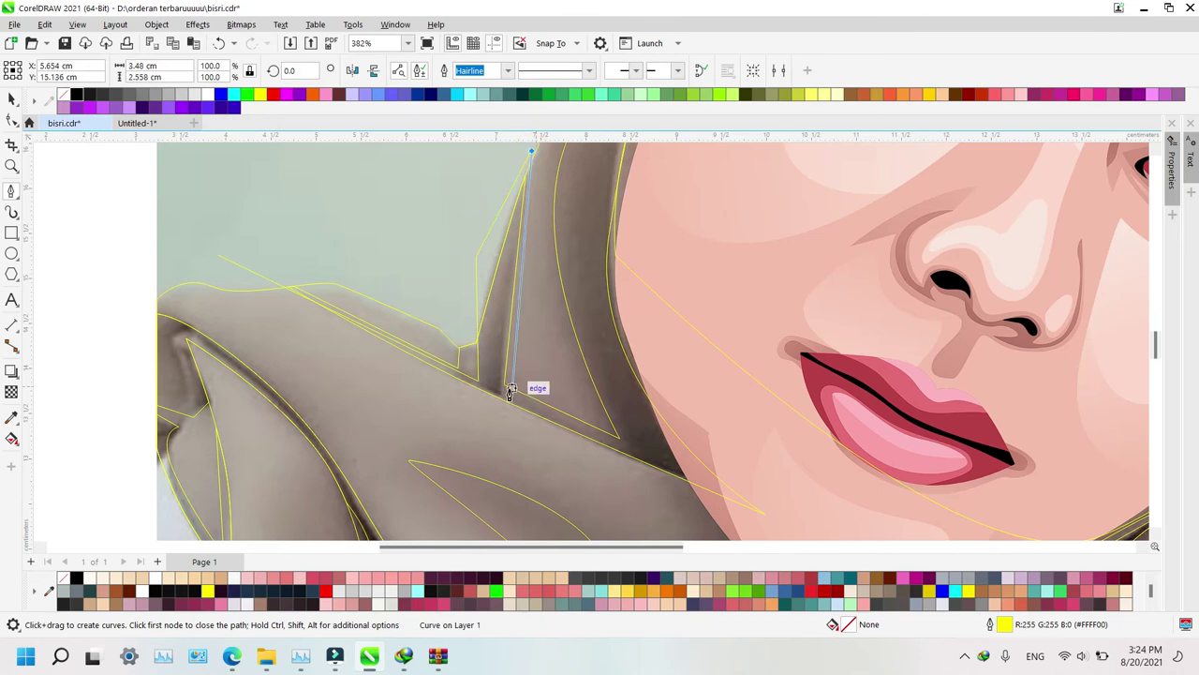
left_click(511, 398)
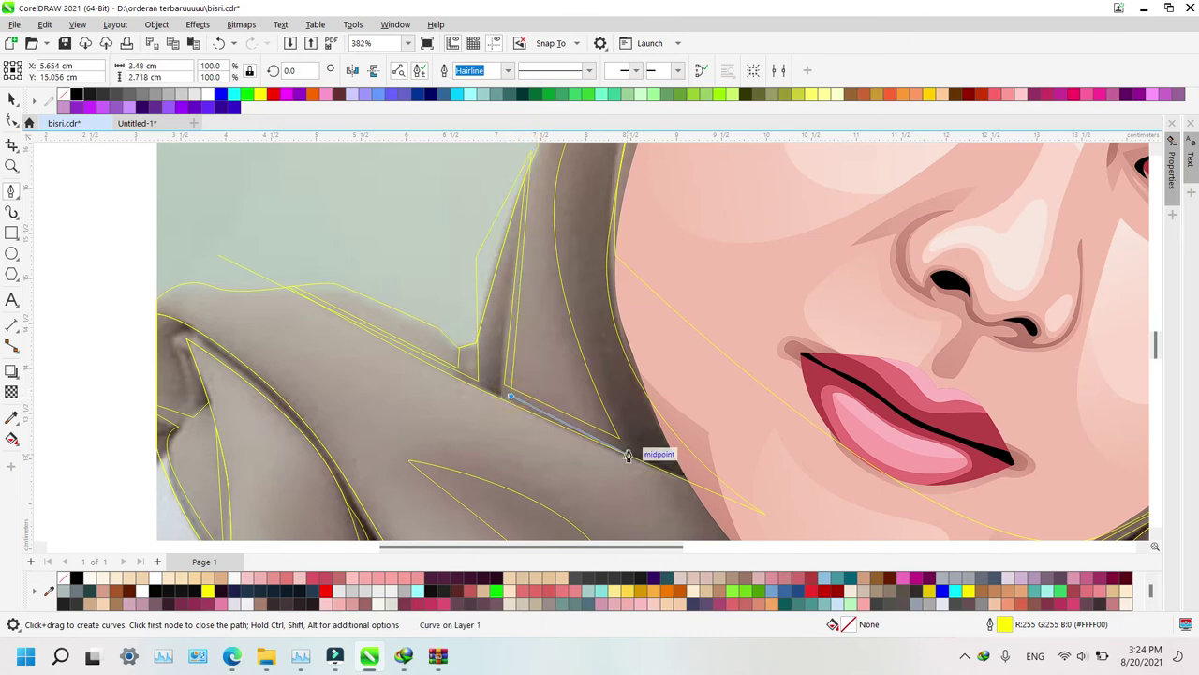
Continue the curve along the fold edge toward the face and up the dark hijab band beside the cheek
left_click(634, 454)
left_click(599, 386)
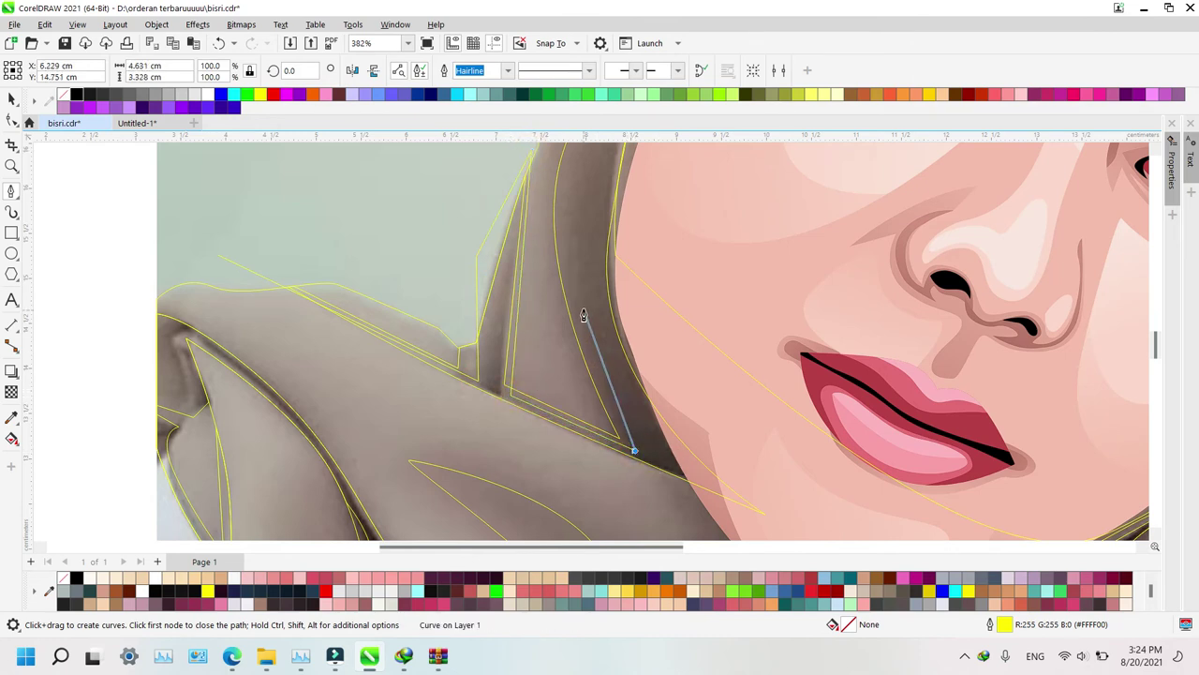
scroll(566, 234, "up", 5)
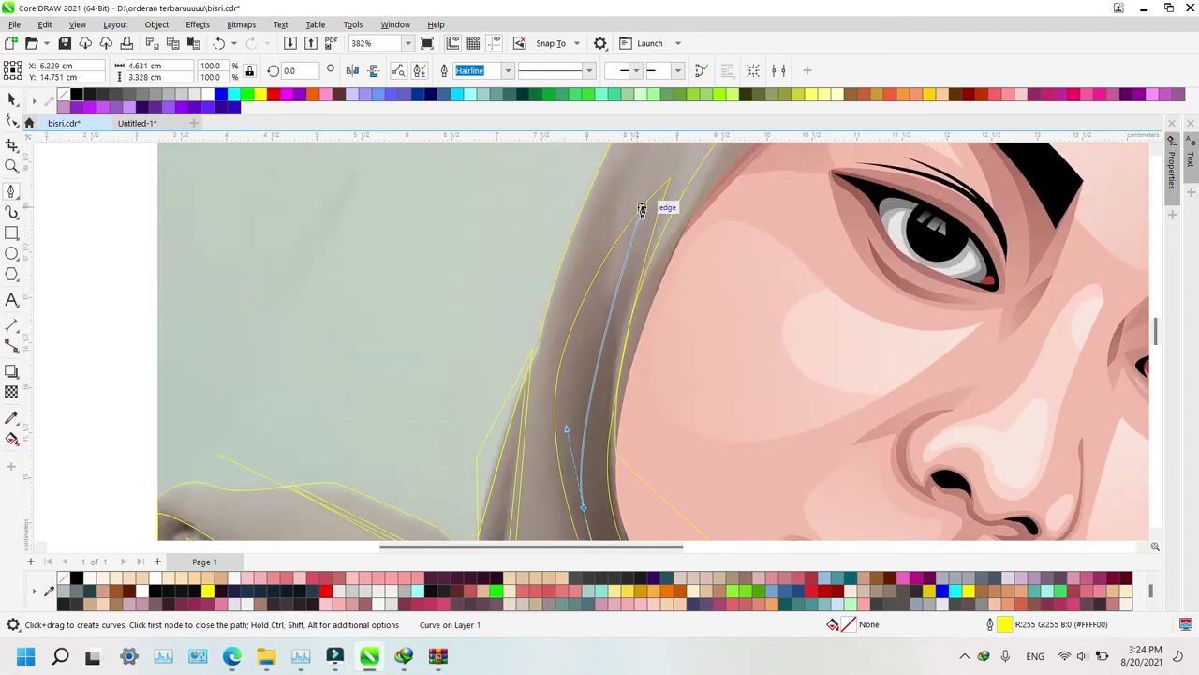
left_click_drag(629, 255, 647, 221)
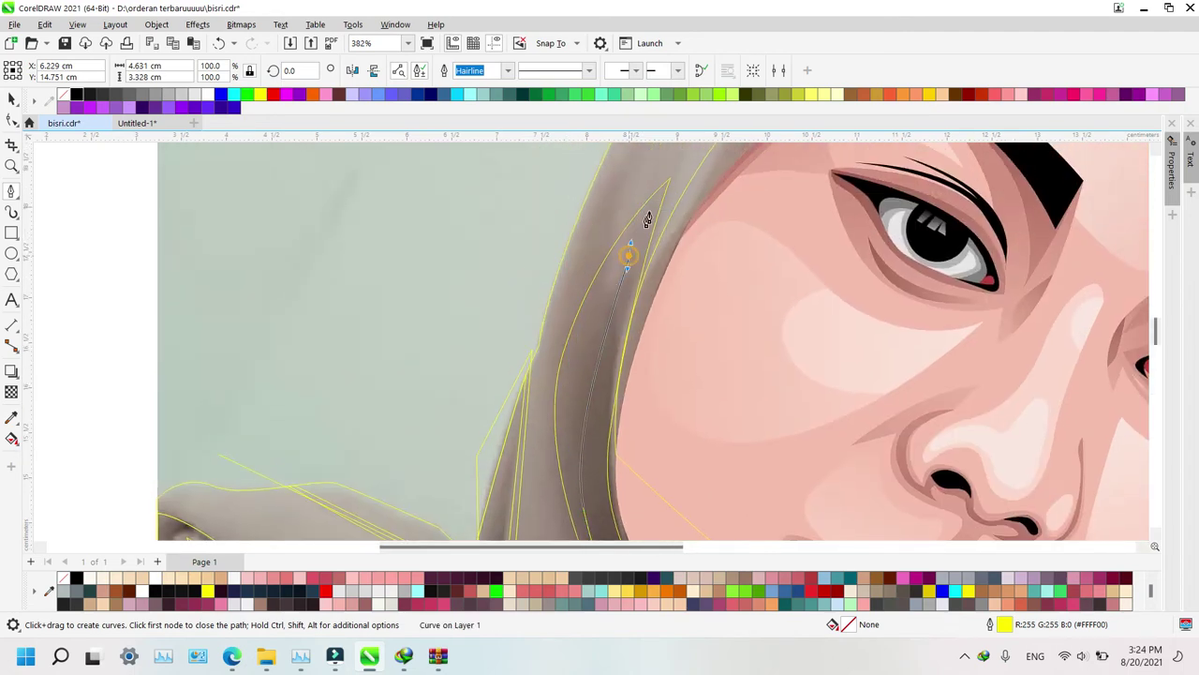
left_click(679, 170)
Bring the curve down across the face and back below the shoulder fold, closing it as a shape about 6.8 × 6.0 cm
scroll(705, 352, "down", 5)
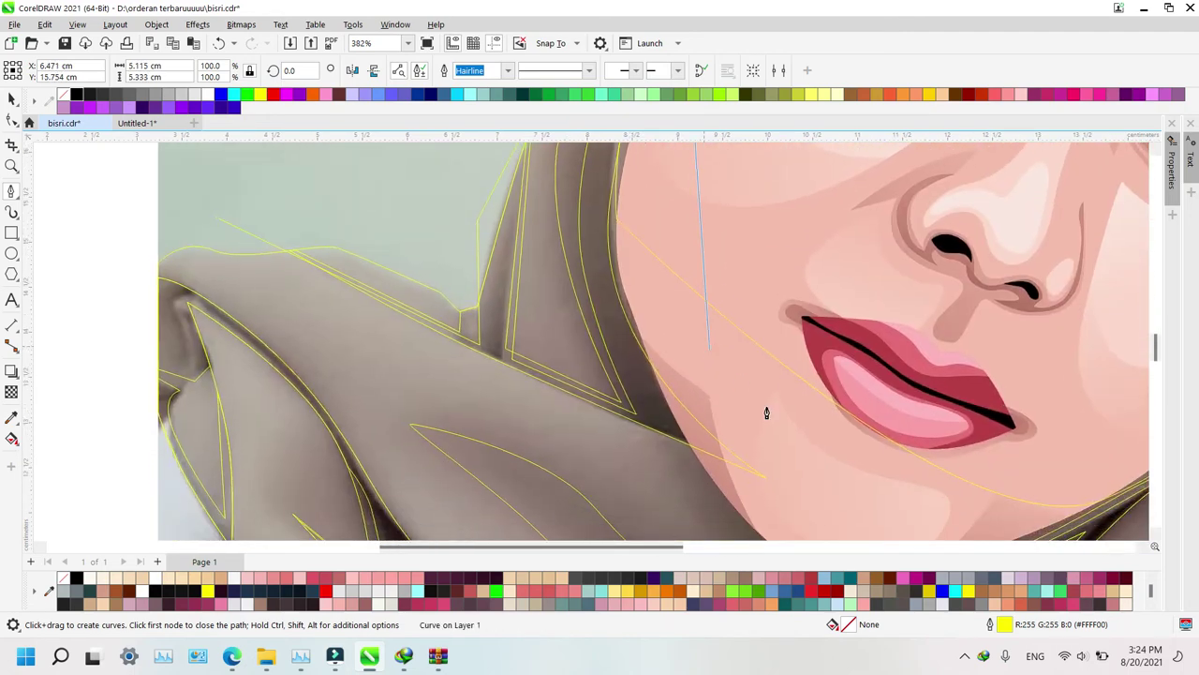
left_click(828, 464)
left_click(642, 469)
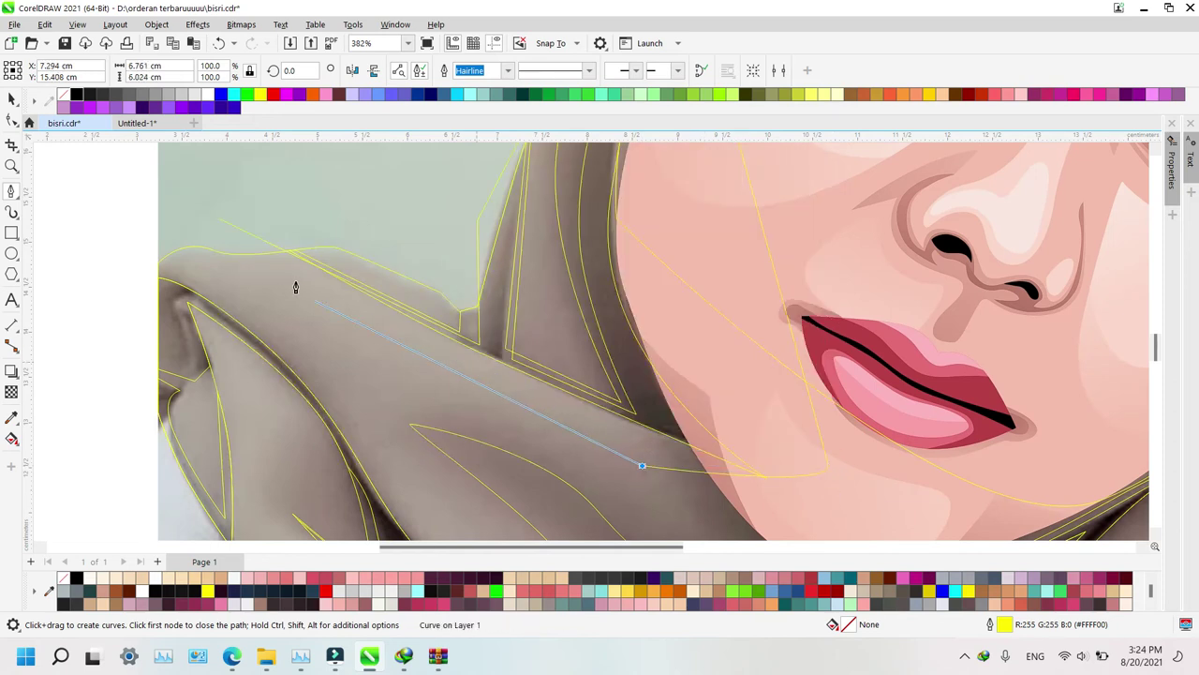
left_click(221, 218)
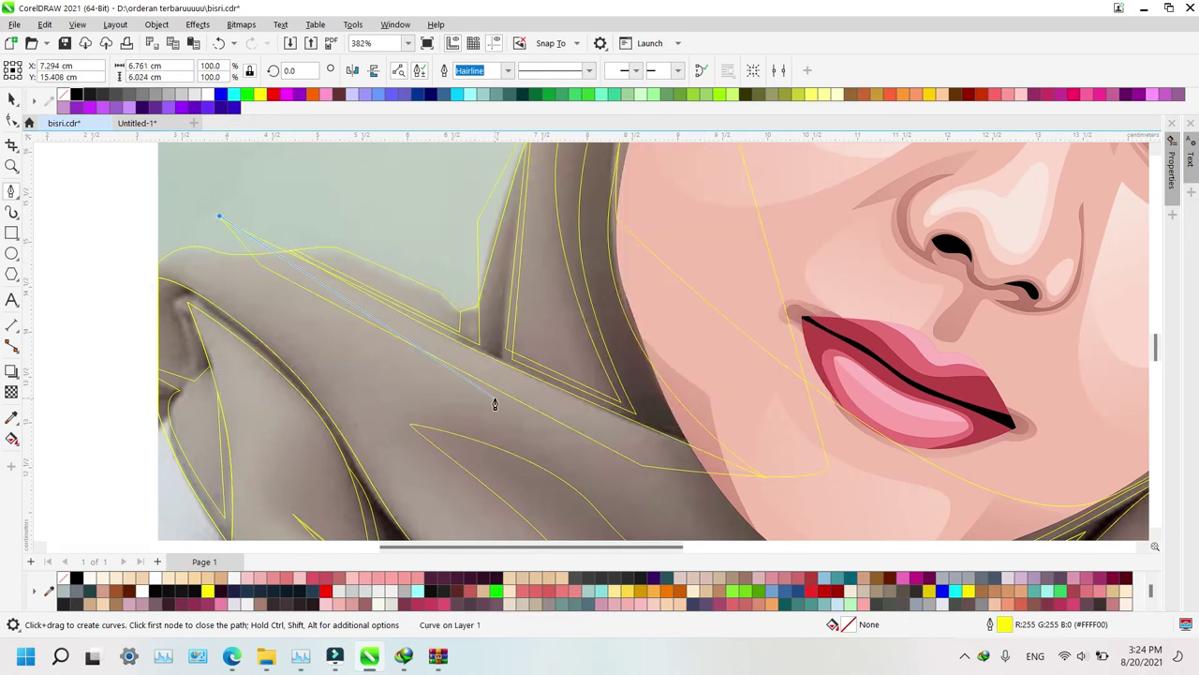
Intersect the closed shape with the hijab outline behind the shoulder fold and delete the leftover traced shape
key("space")
left_click(468, 328, "shift")
key("alt+i")
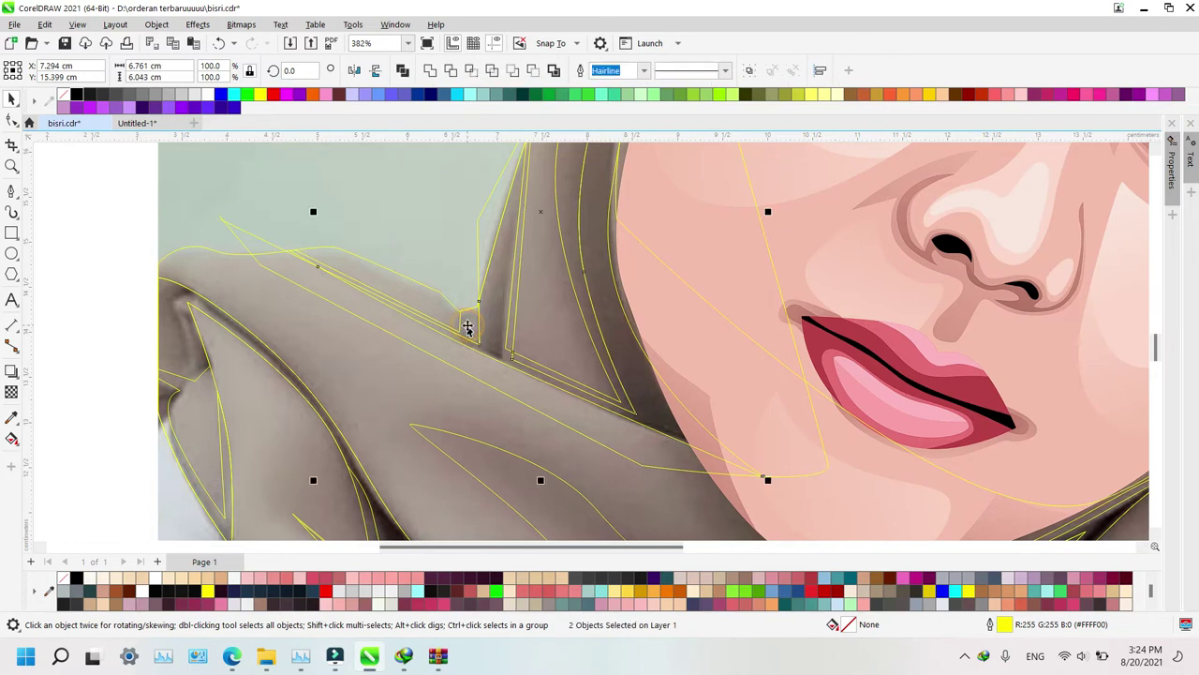
left_click(549, 419)
left_click(596, 418)
key("Delete")
key("z")
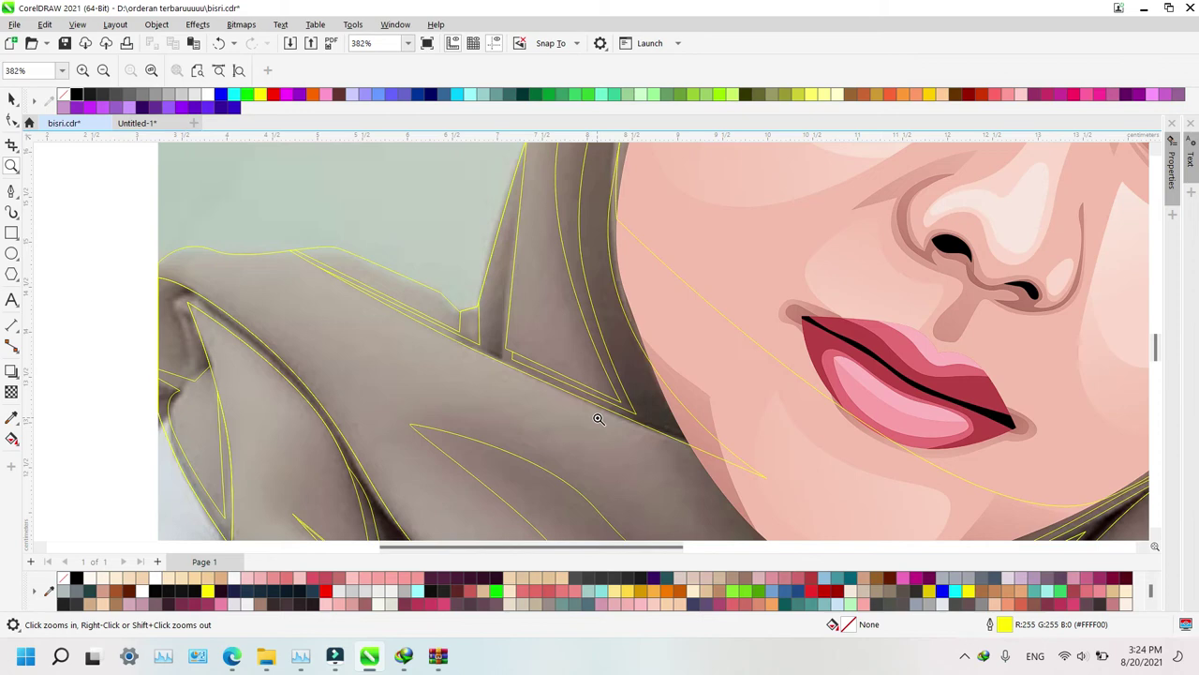
Trace a closed shape about 3.5 × 1.4 cm over the shaded scarf area where the neck meets the shoulder below the jaw
scroll(599, 419, "down", 5)
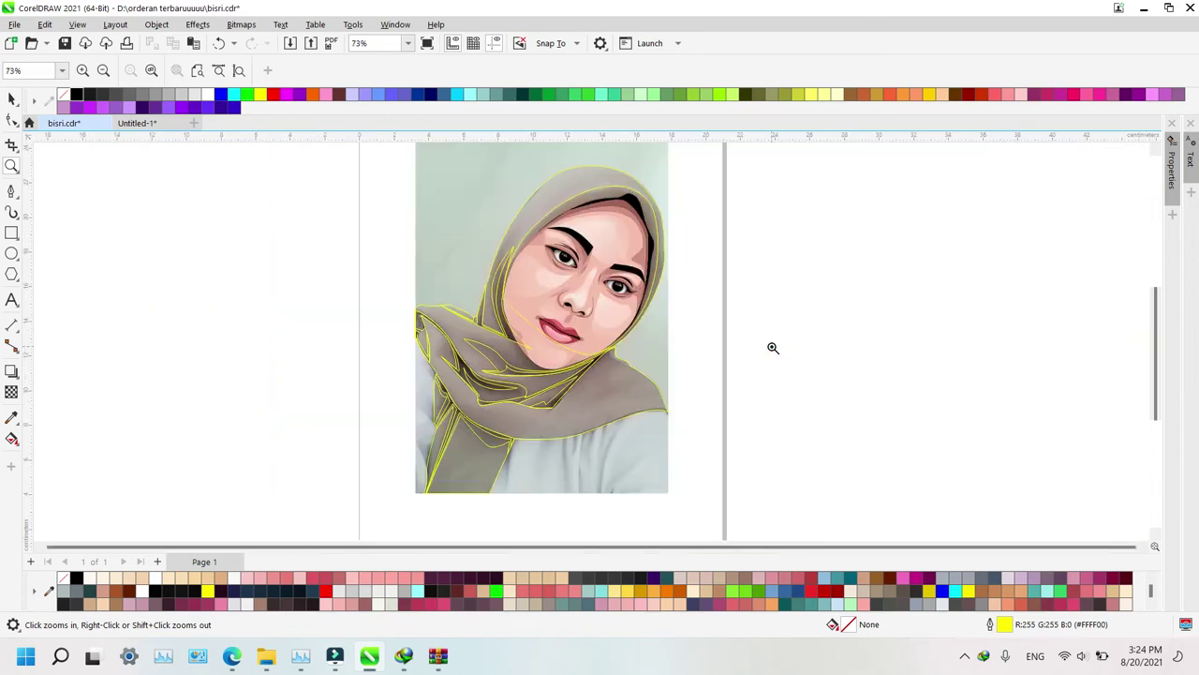
left_click_drag(669, 281, 737, 366)
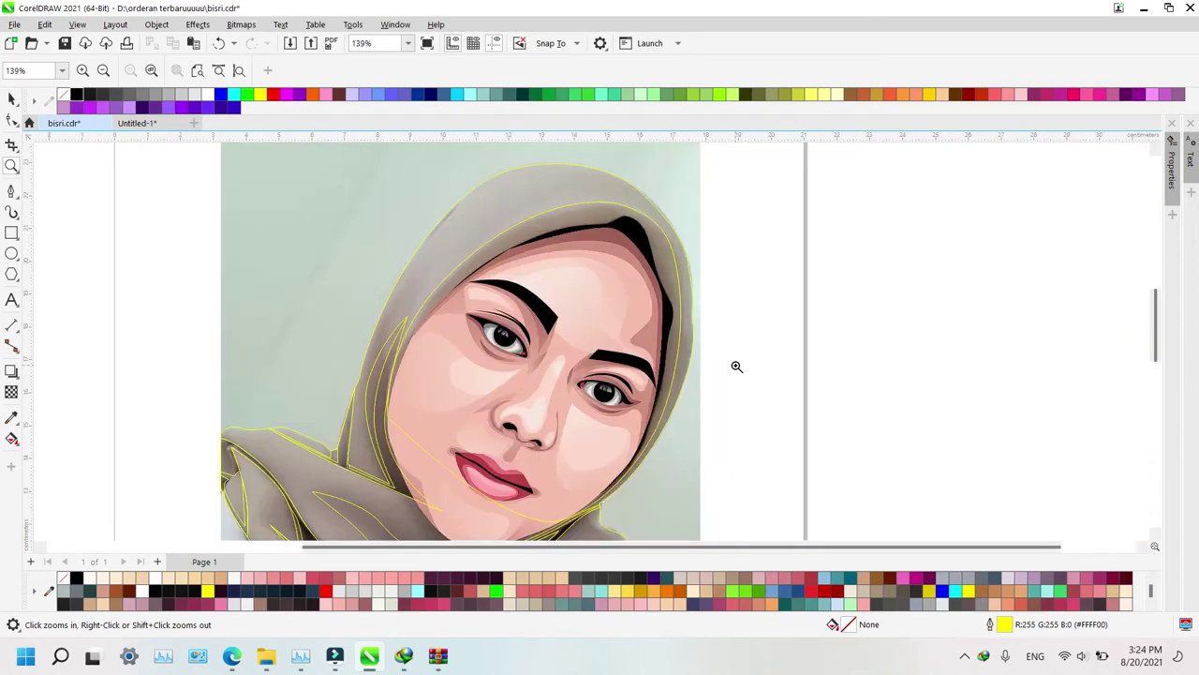
right_click(737, 366)
left_click_drag(361, 244, 761, 498)
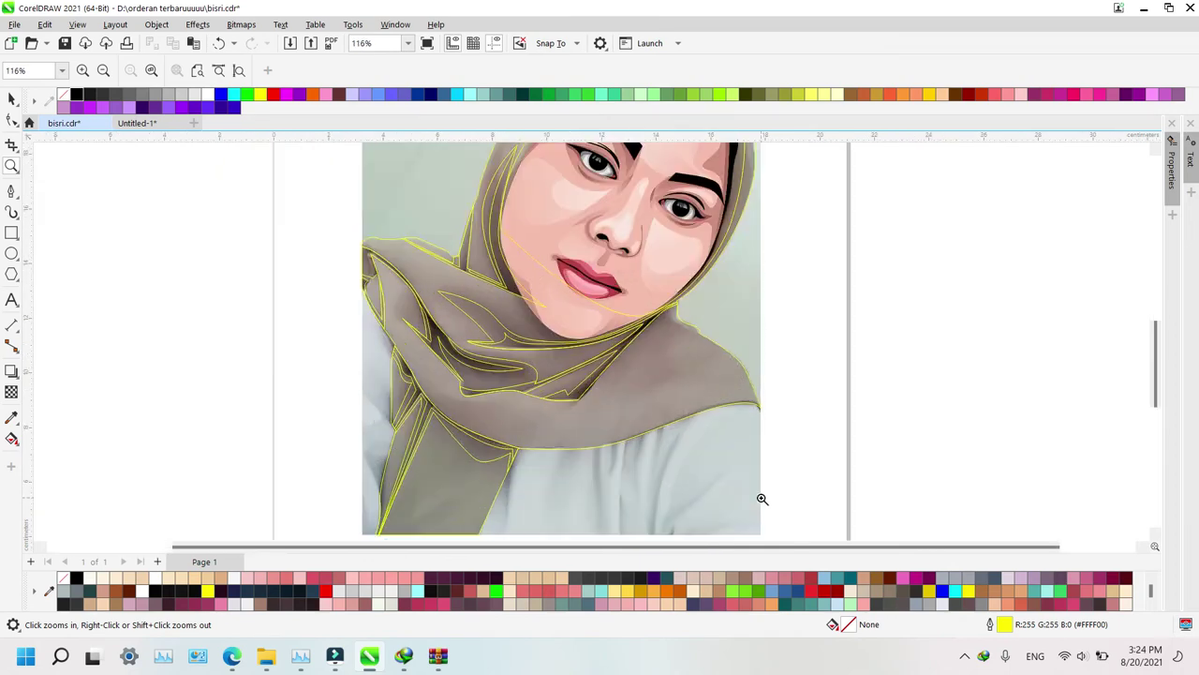
left_click_drag(582, 246, 814, 439)
key("p")
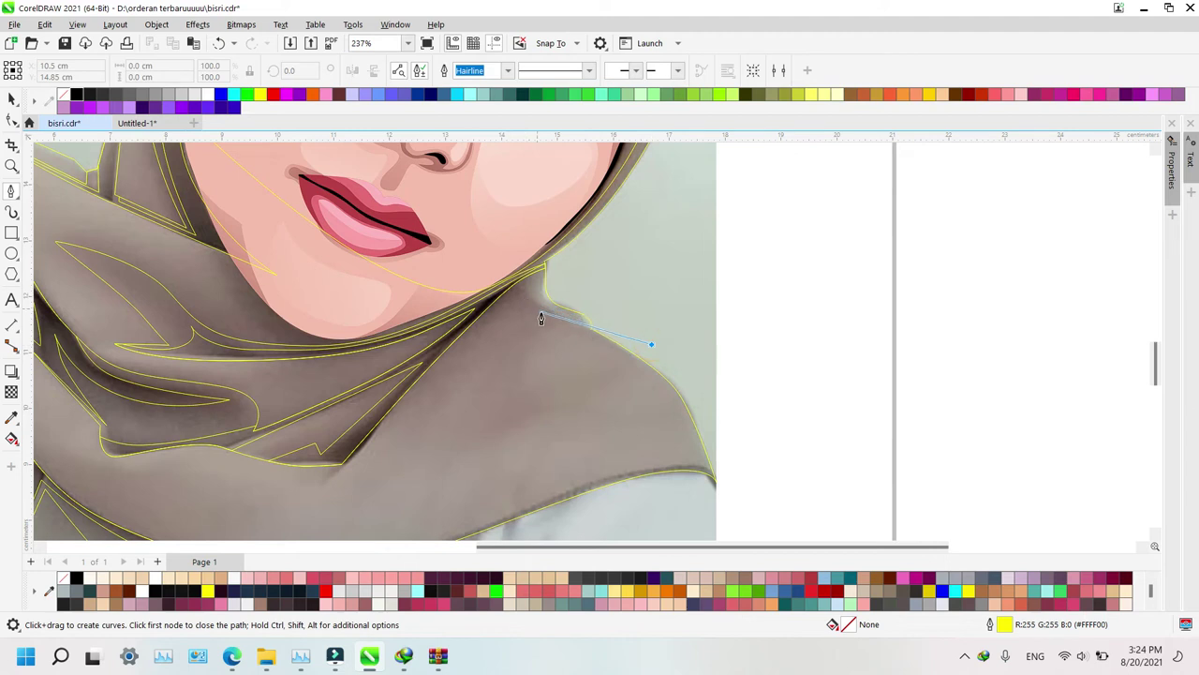
left_click_drag(507, 316, 485, 305)
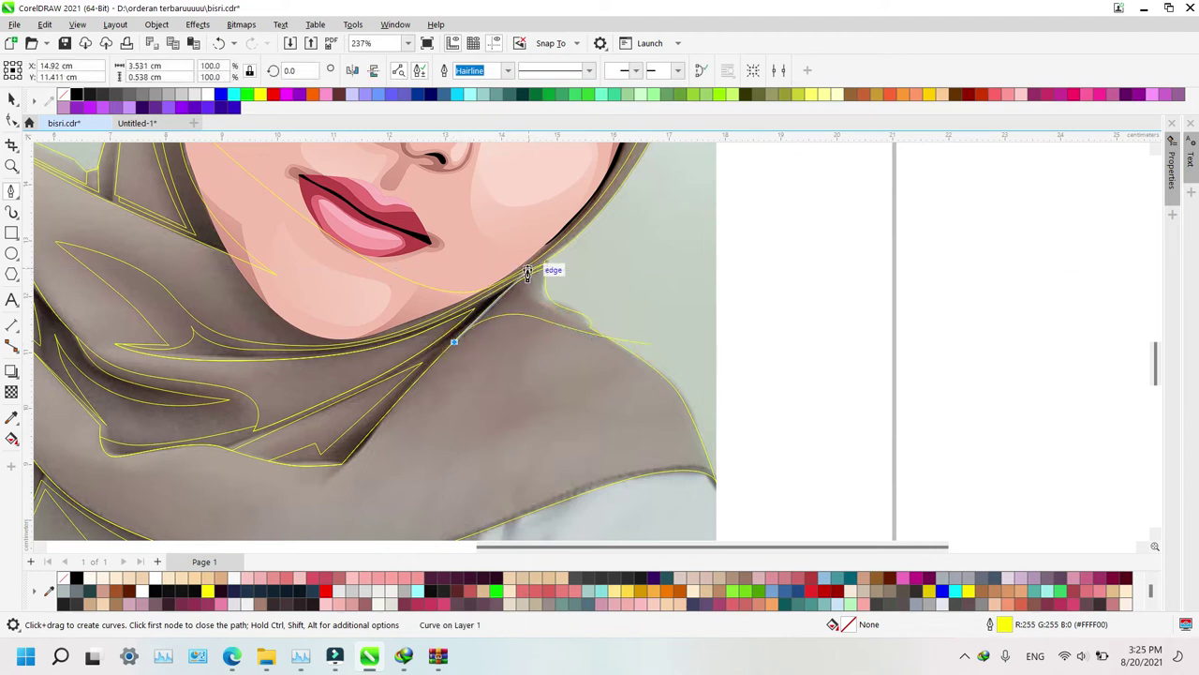
left_click_drag(525, 270, 577, 262)
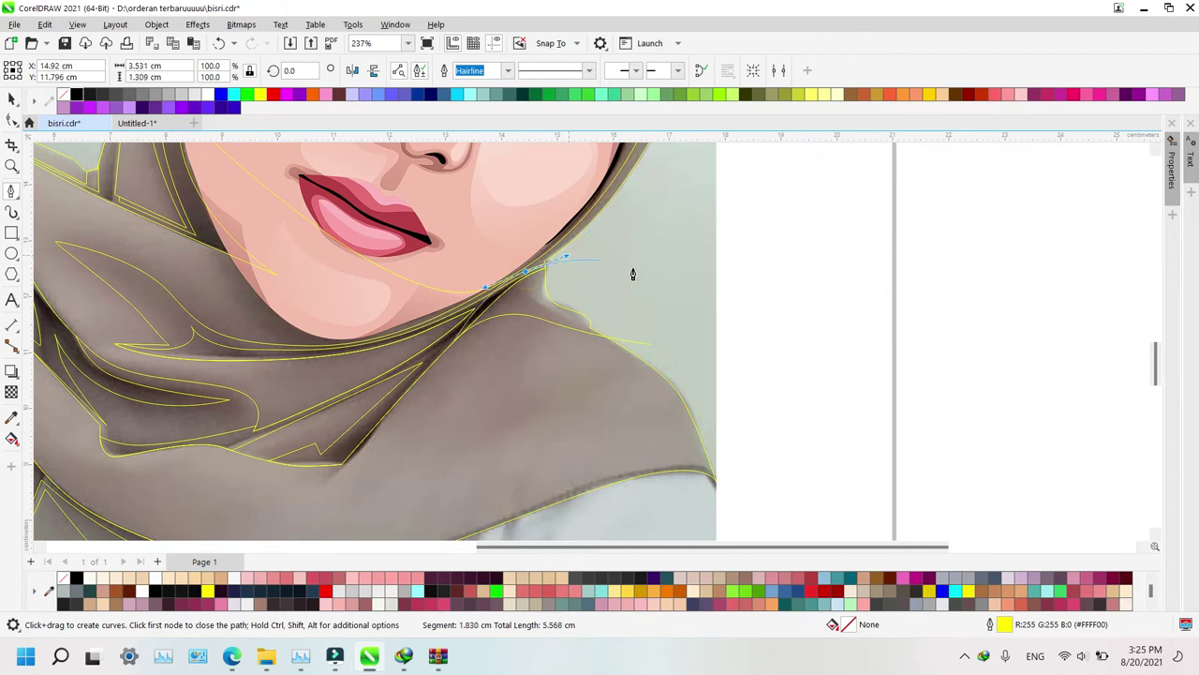
left_click(655, 346)
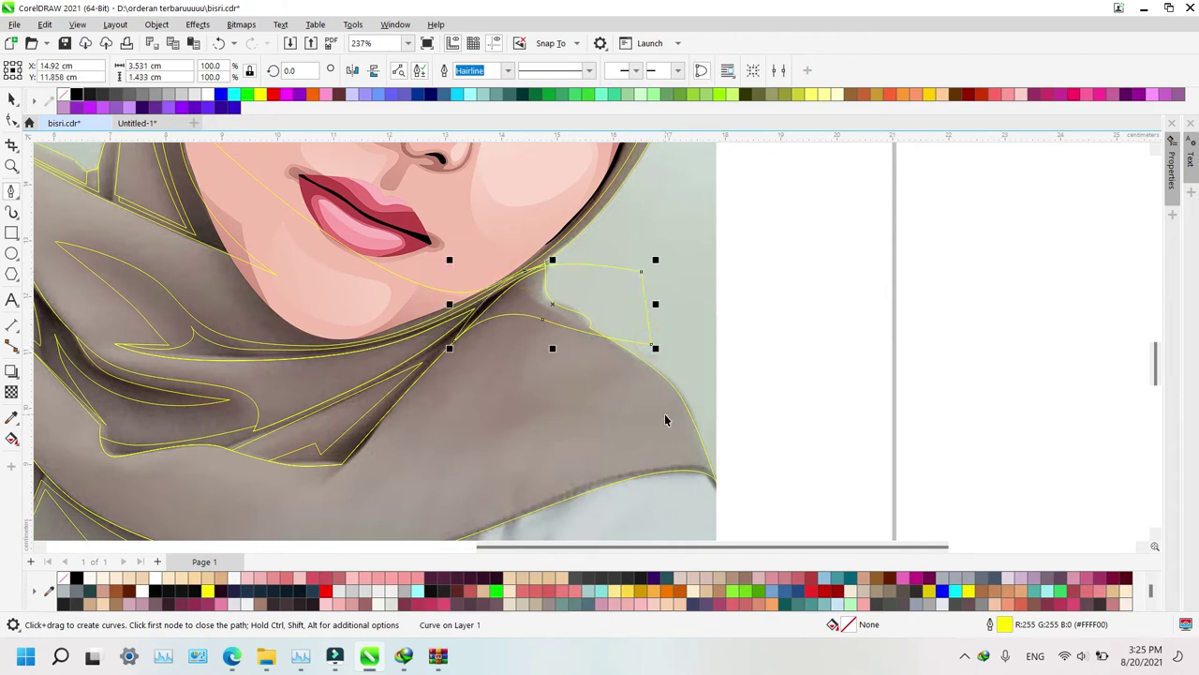
Intersect the small neck shape with the scarf outline and delete the leftover original
key("space")
key("i")
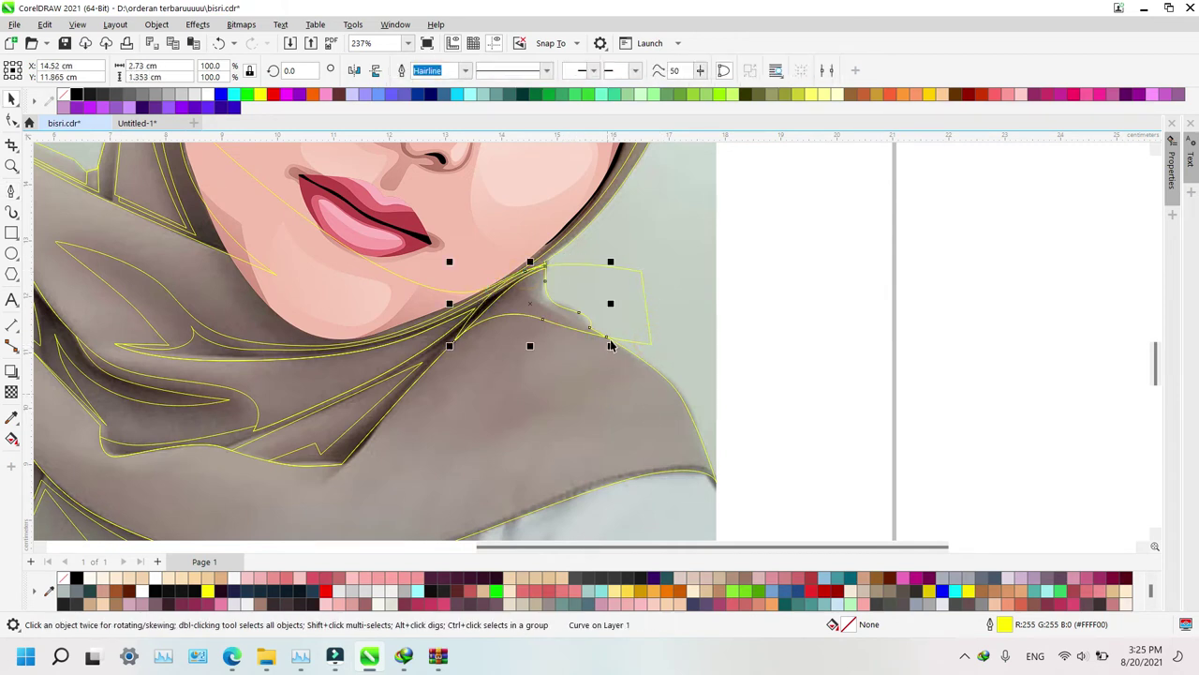
left_click(622, 292)
key("Delete")
key("z")
right_click(623, 291)
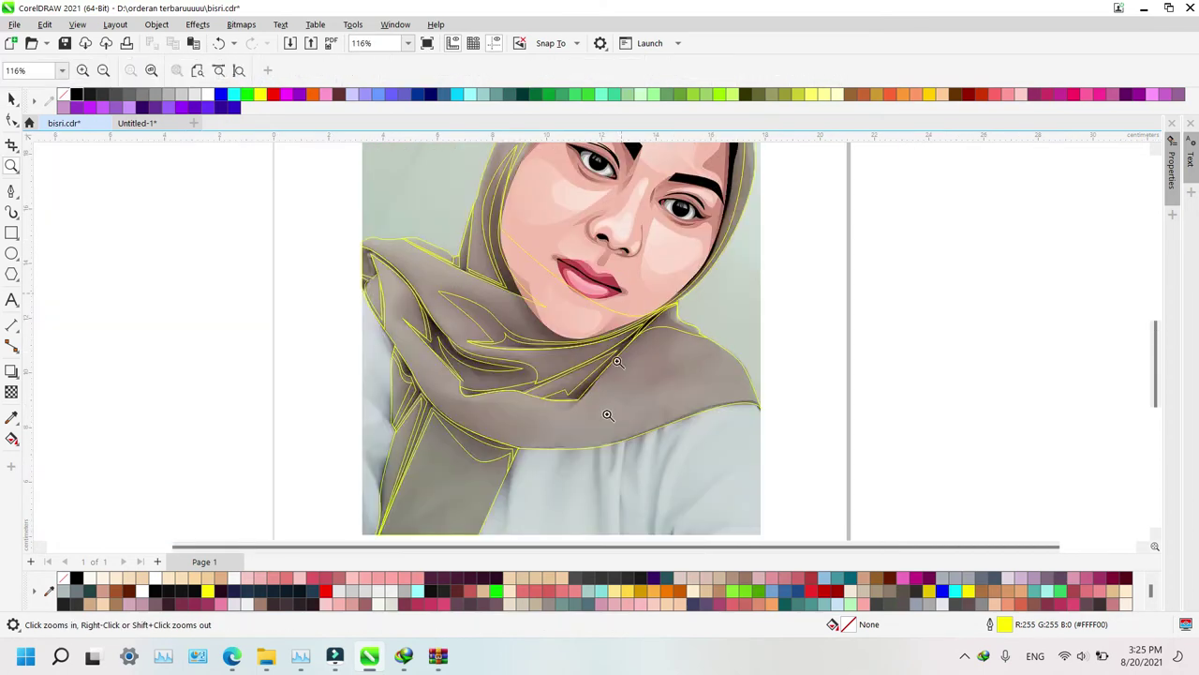
left_click(516, 298)
key("p")
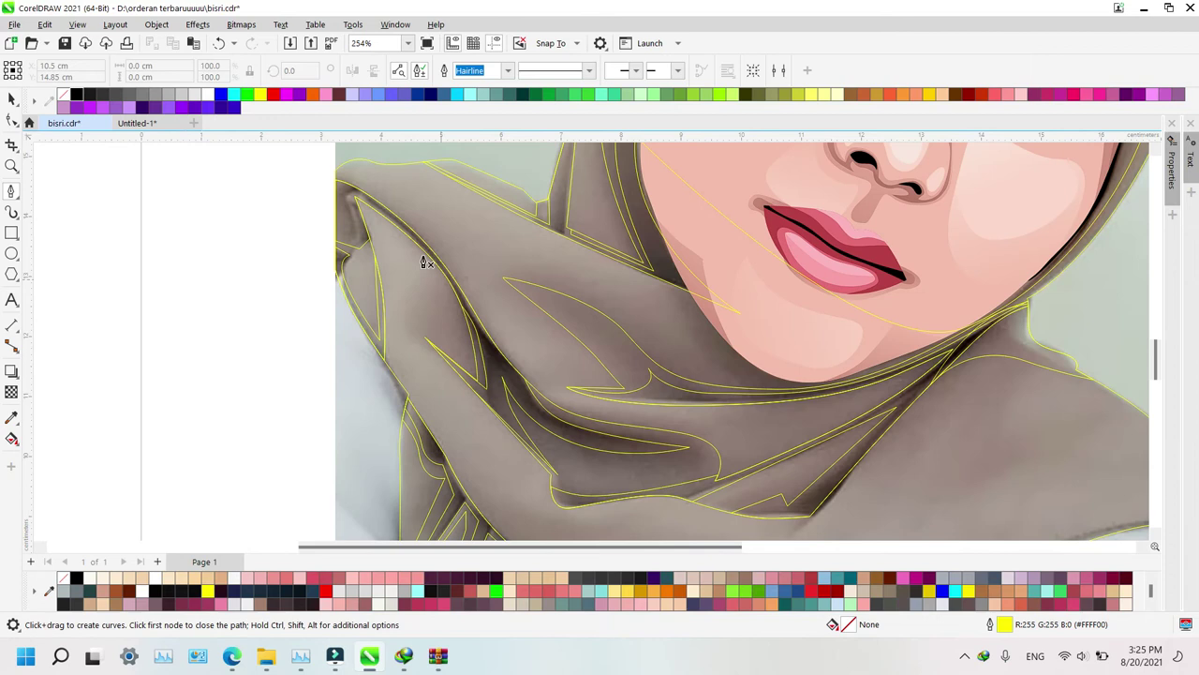
left_click(396, 151)
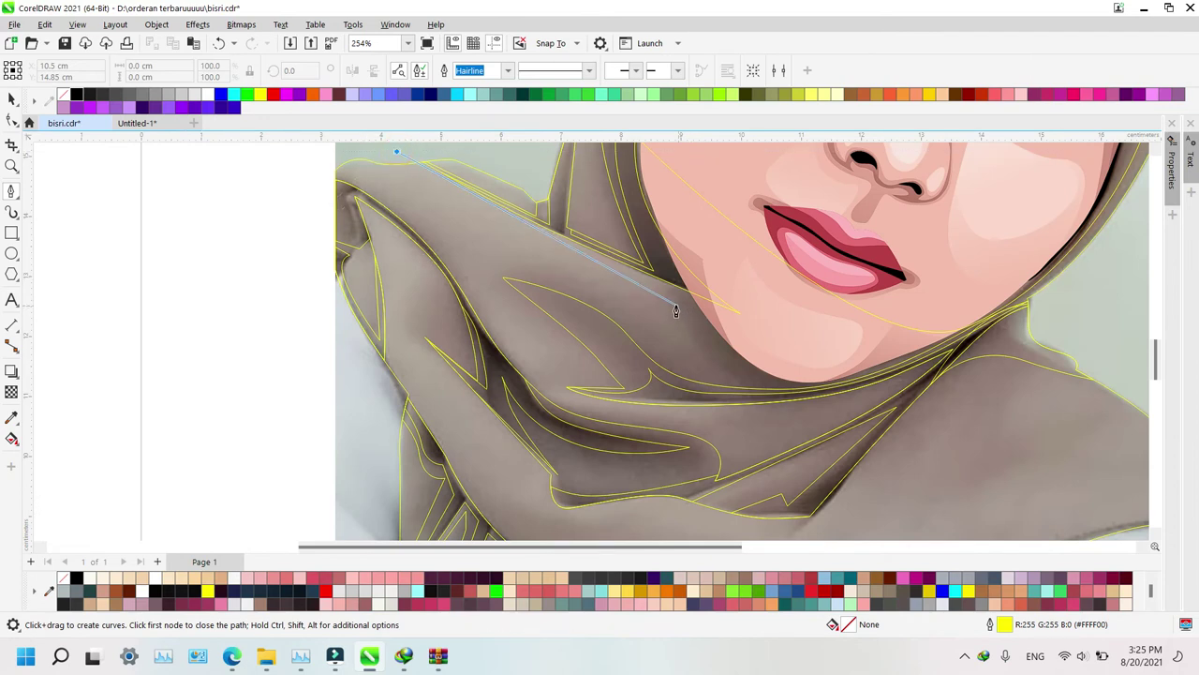
left_click(664, 303)
left_click_drag(685, 347, 704, 374)
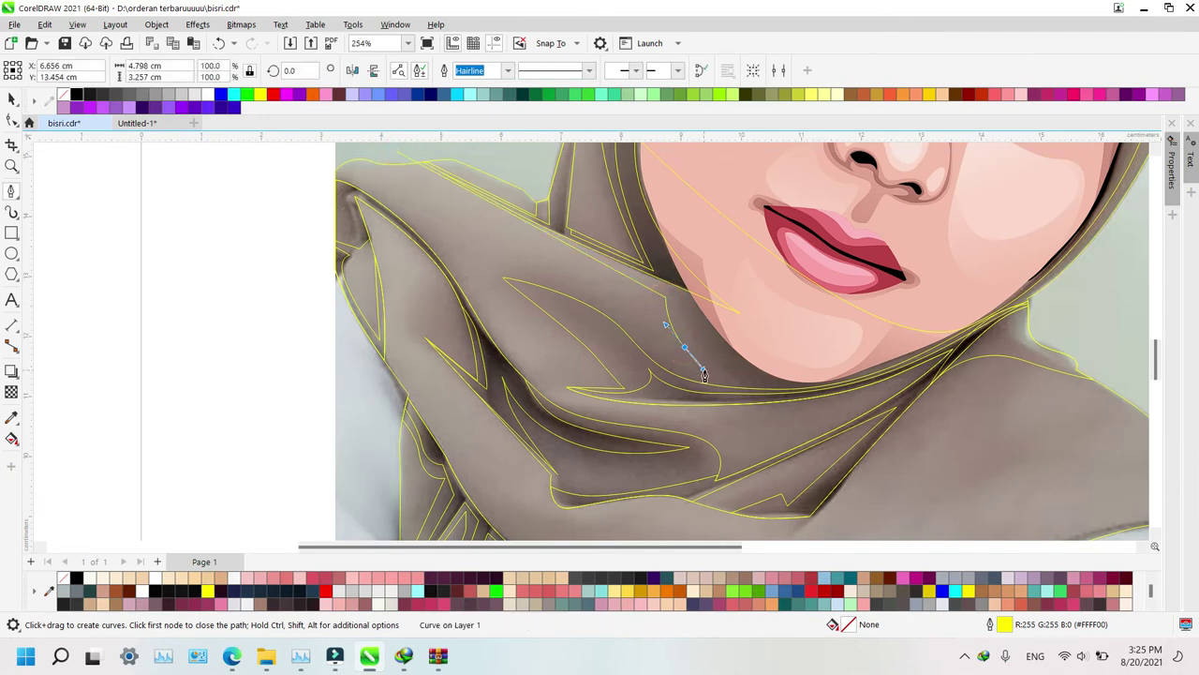
left_click(703, 371)
key("Delete")
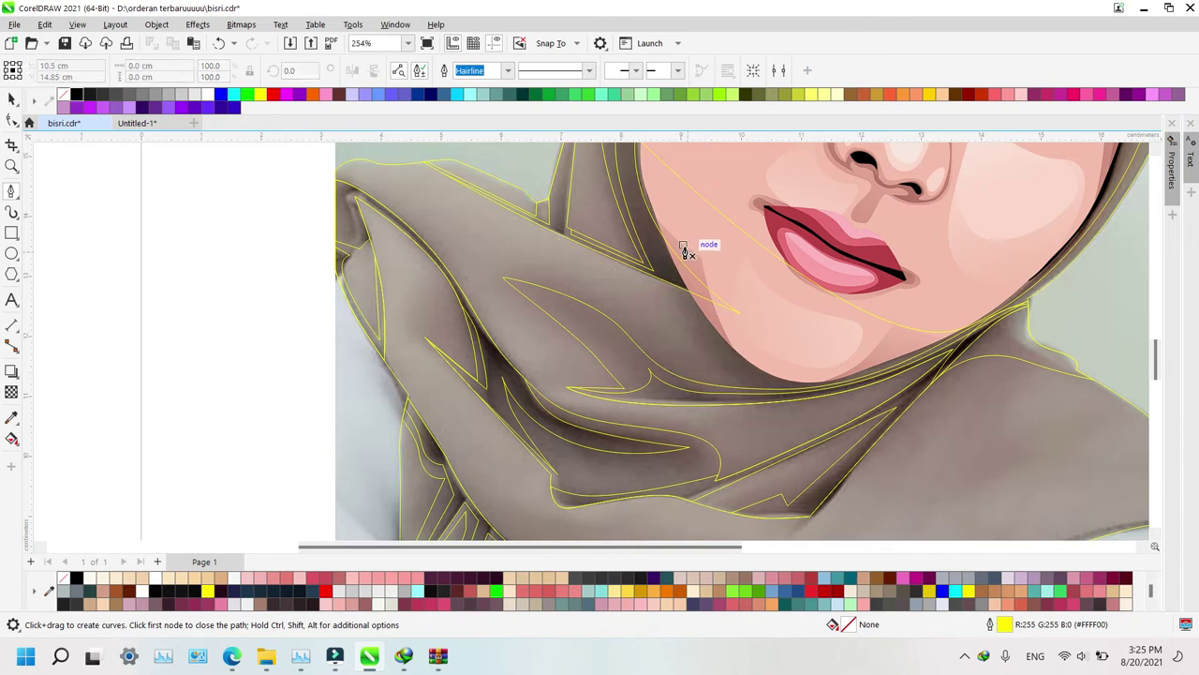
Trace the scarf shadow under the chin from cheek to jaw and close it across the face as a shape about 5.9 × 2.9 cm
left_click(687, 250)
left_click_drag(687, 332, 715, 384)
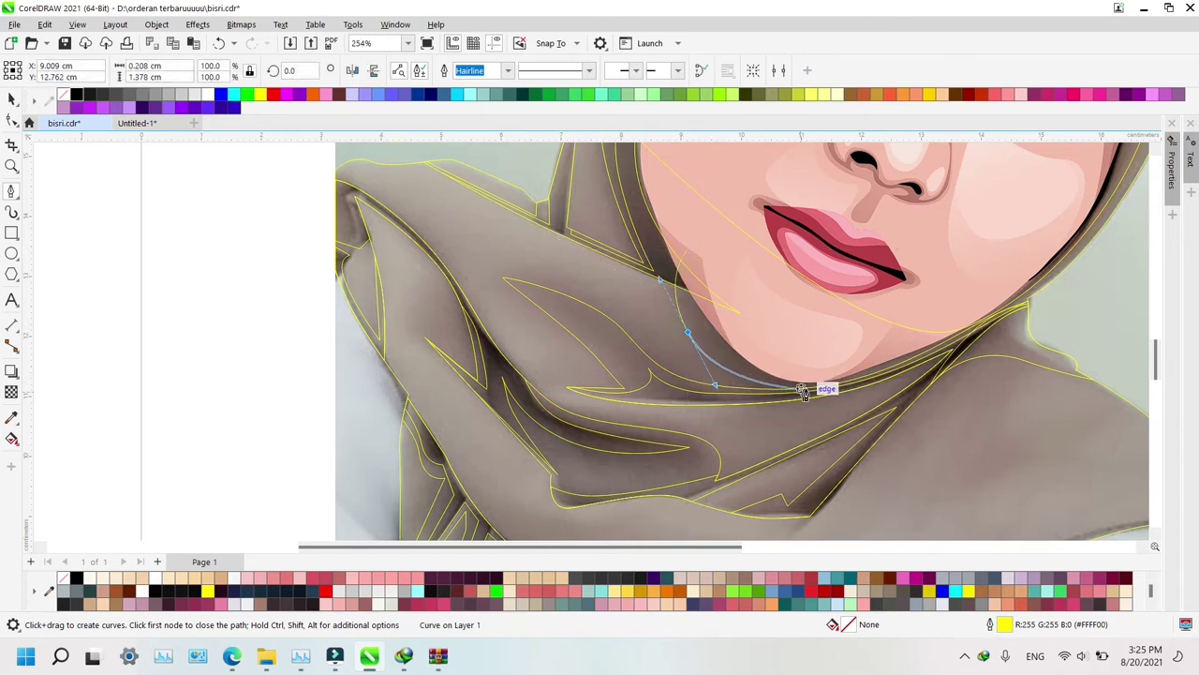
left_click_drag(801, 388, 841, 391)
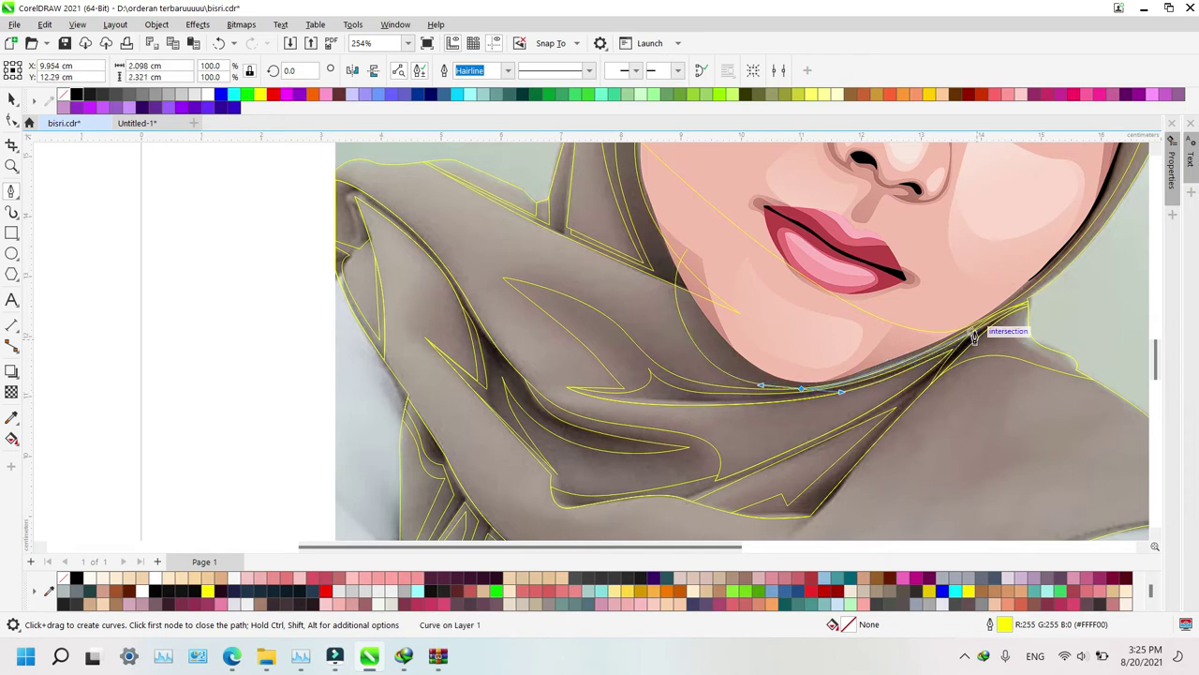
left_click_drag(976, 326, 1000, 310)
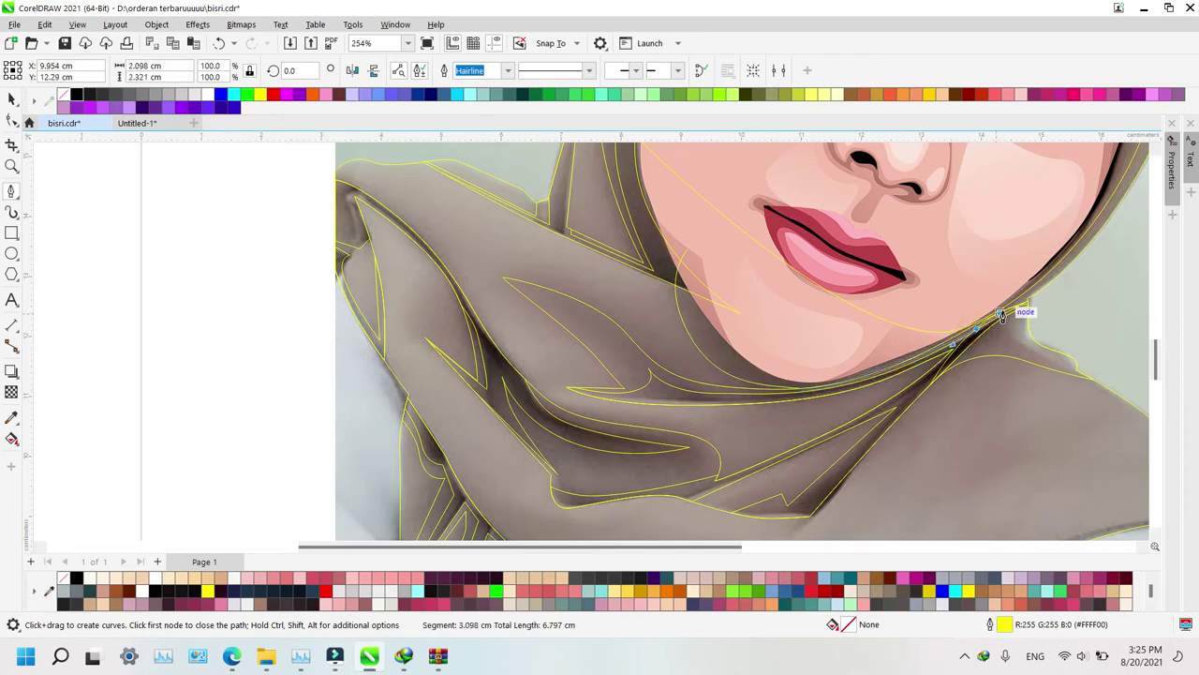
left_click(1029, 218)
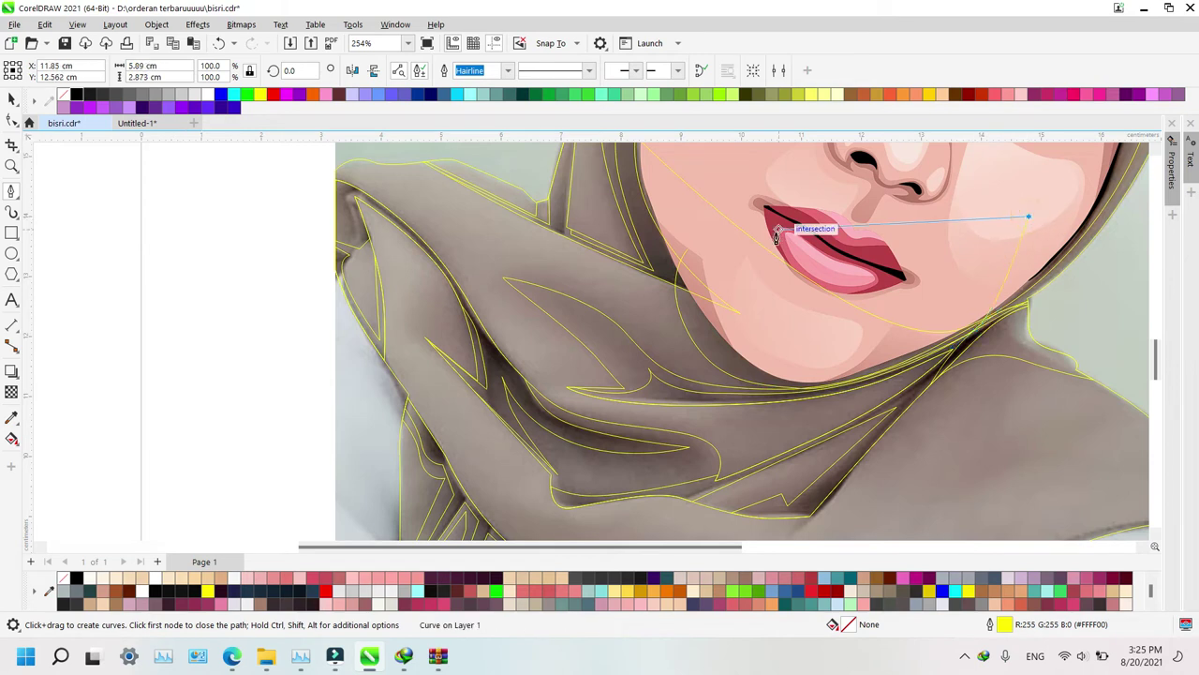
left_click(688, 252)
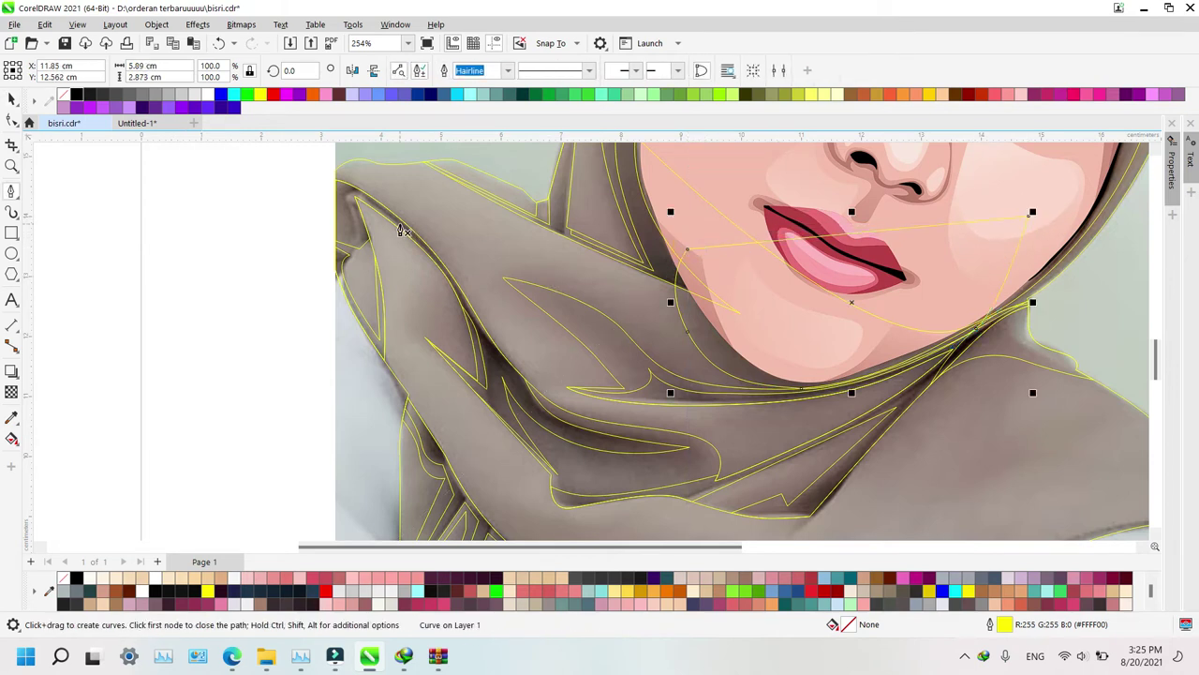
Trace a closed shape about 6.7 × 3.8 cm over the wide upper fold, extending past the scarf's outer edge
left_click(393, 152)
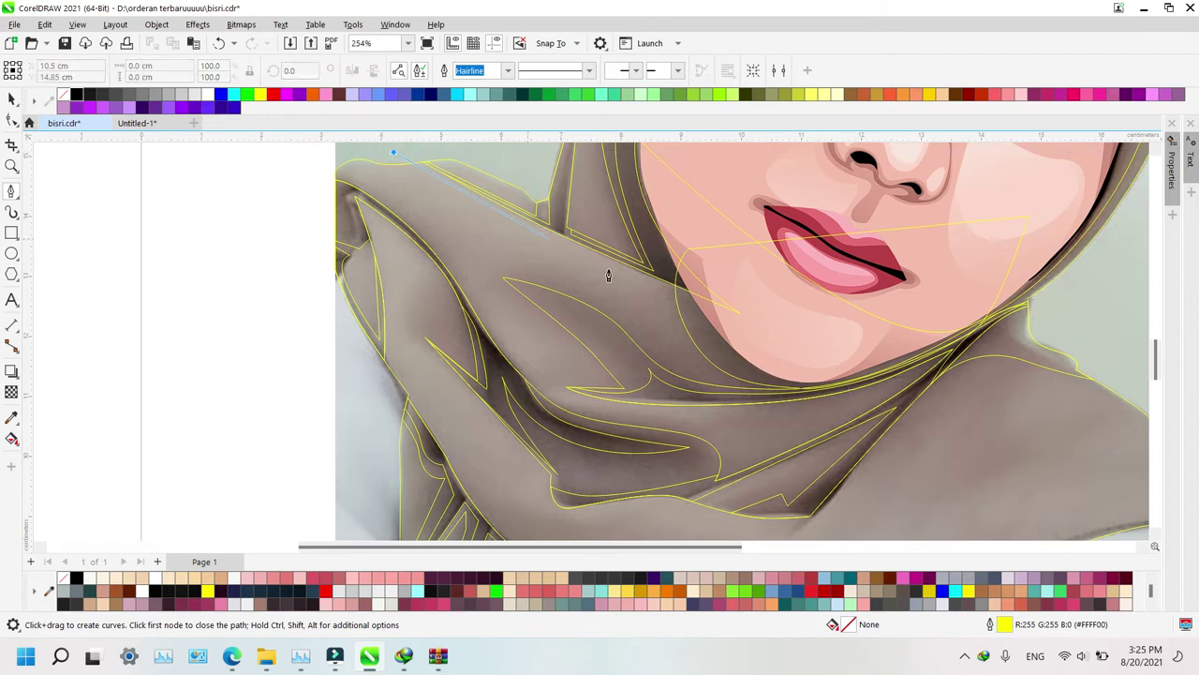
left_click(650, 286)
left_click(683, 356)
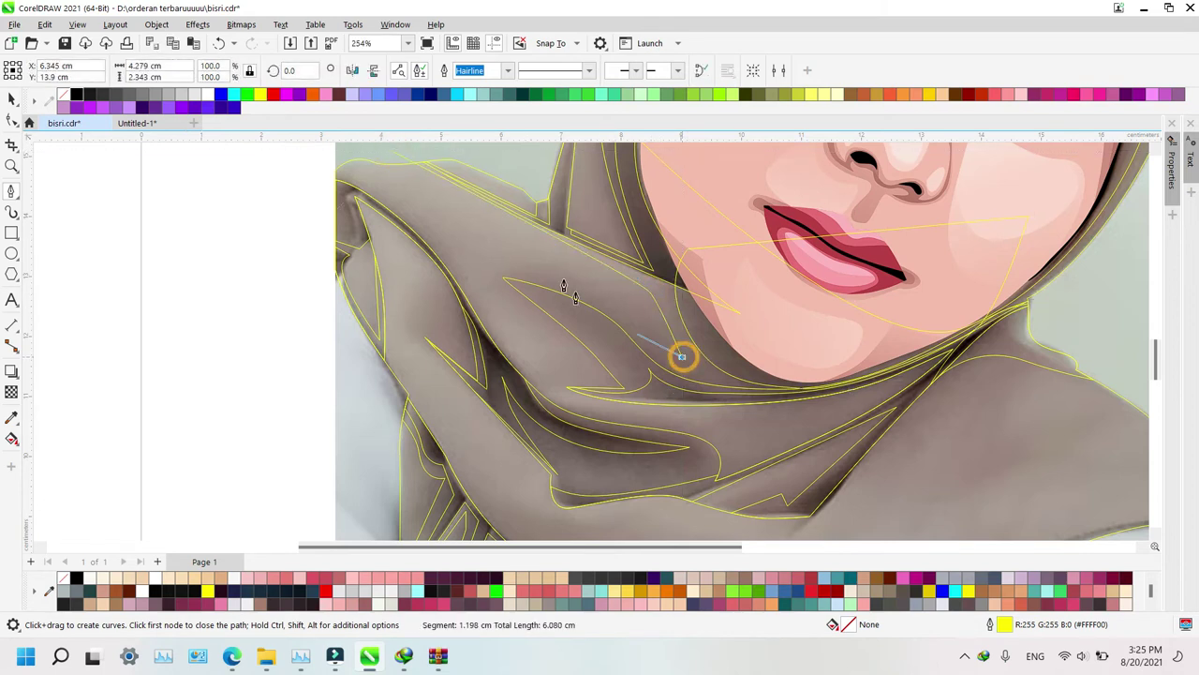
left_click_drag(567, 285, 504, 263)
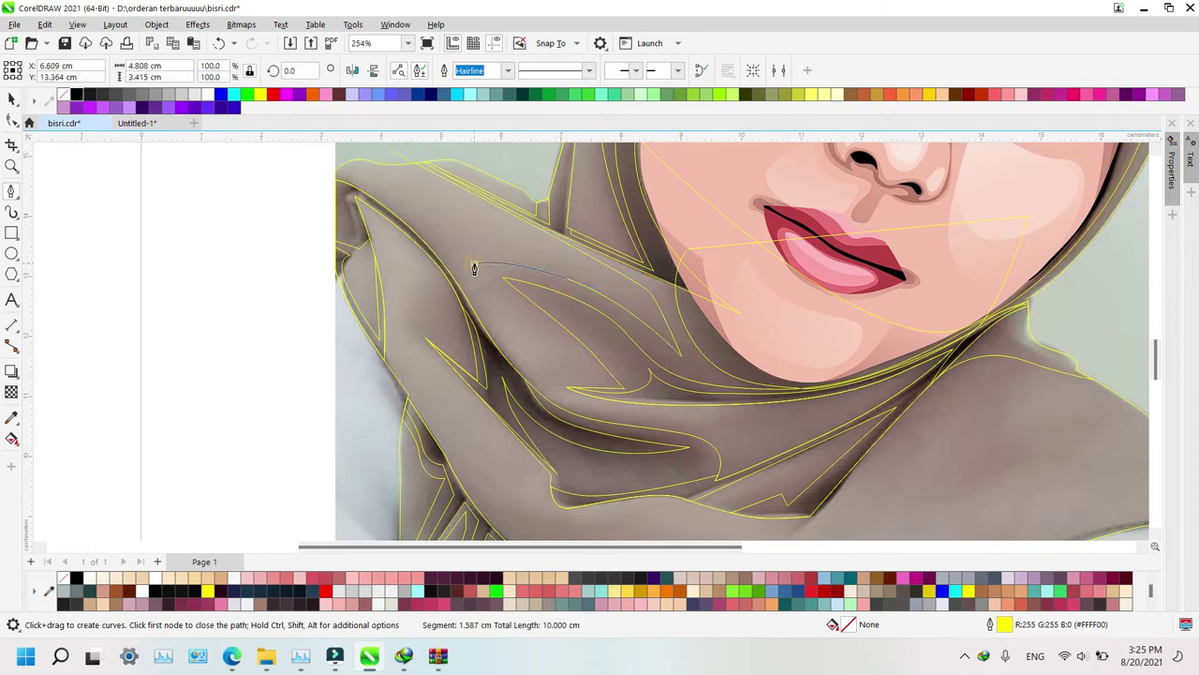
left_click(587, 374)
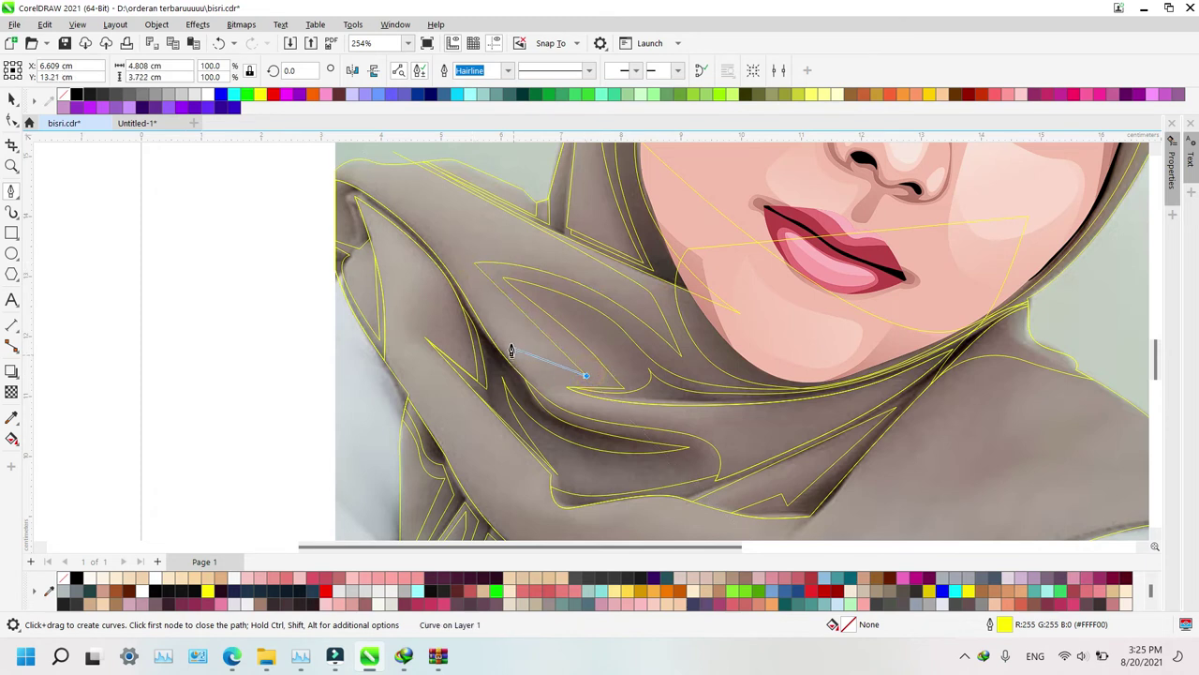
left_click_drag(511, 349, 476, 304)
left_click_drag(377, 187, 306, 152)
left_click(278, 163)
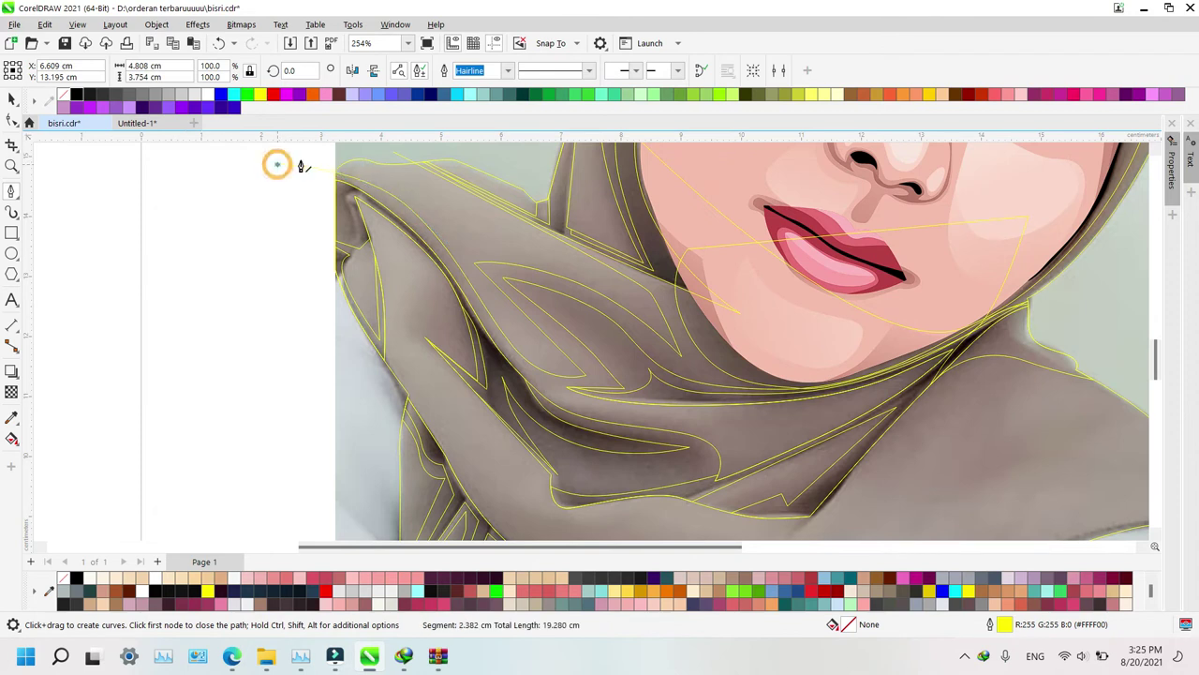
left_click(393, 152)
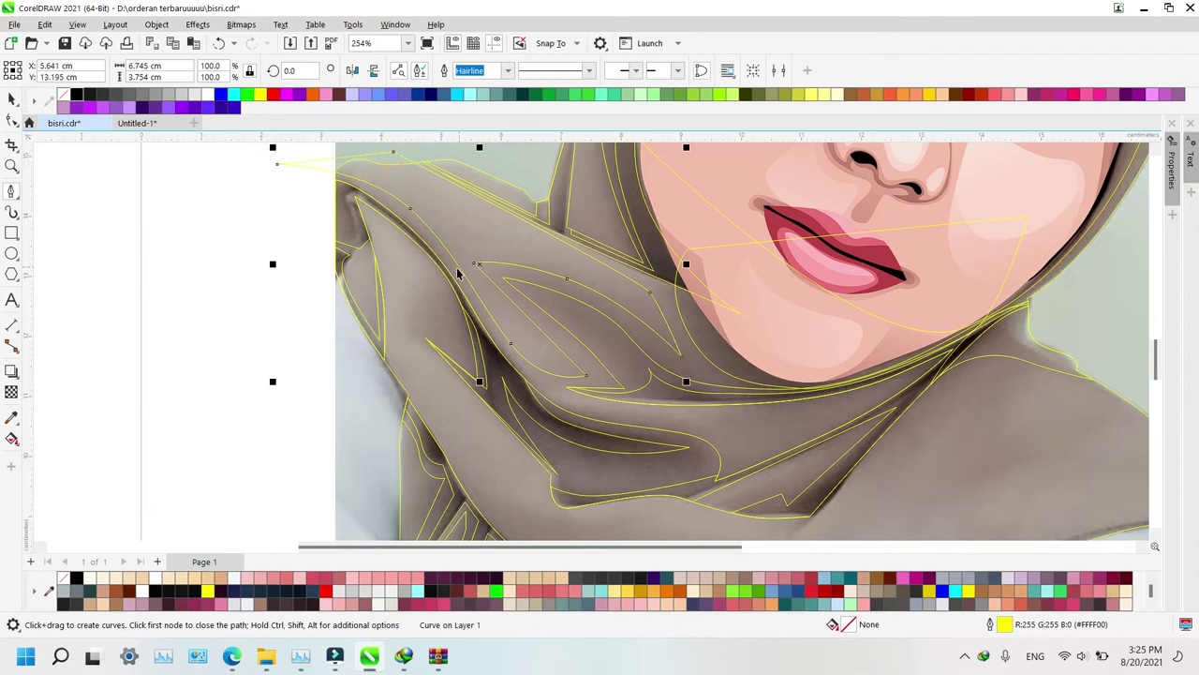
Intersect the upper fold shape with the scarf section's outline and delete the leftover original
key("space")
left_click(441, 254, "shift")
key("alt+i")
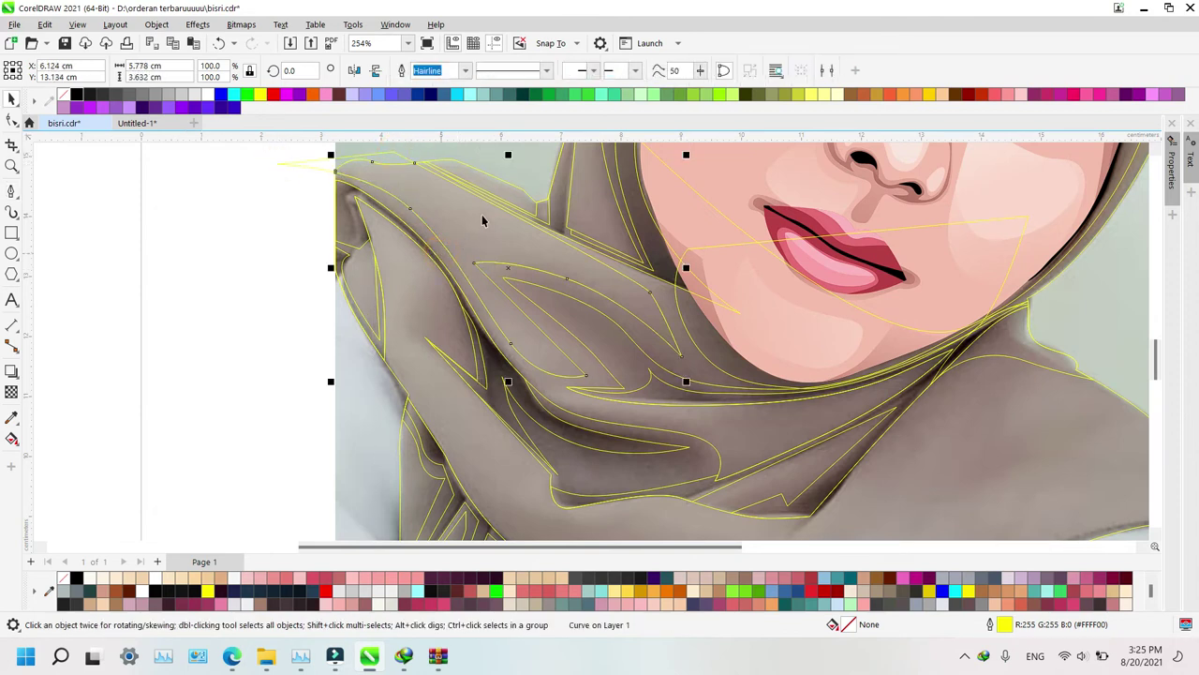
left_click(477, 221)
key("Delete")
key("space")
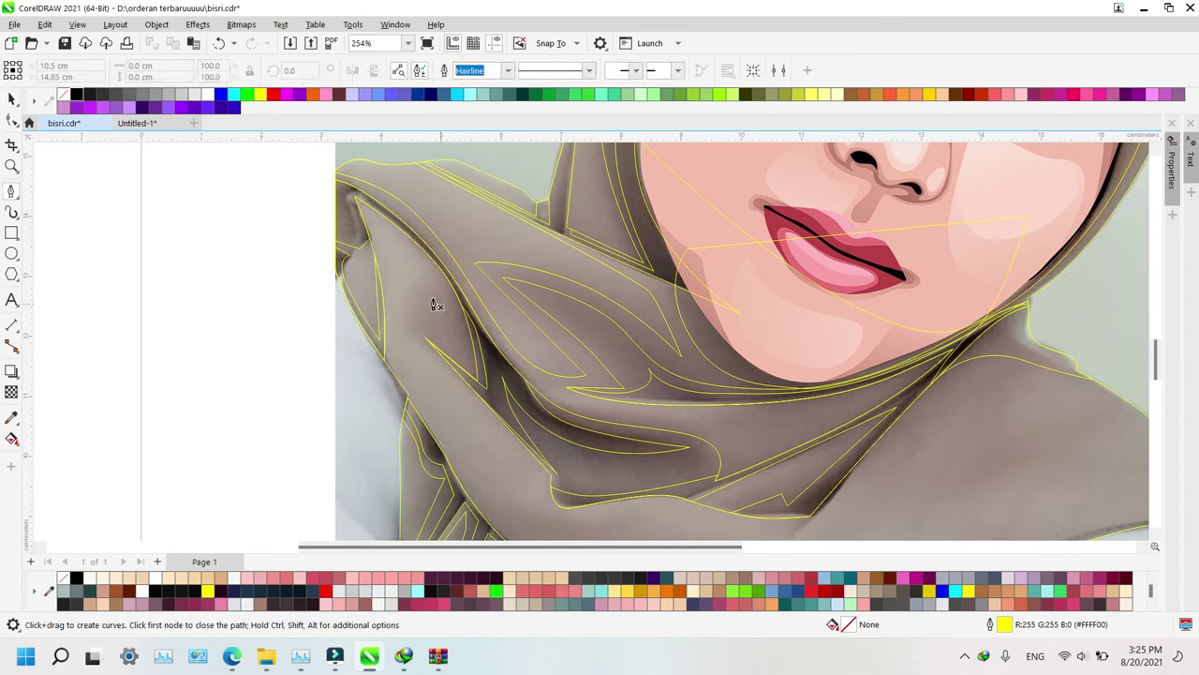
left_click(372, 222)
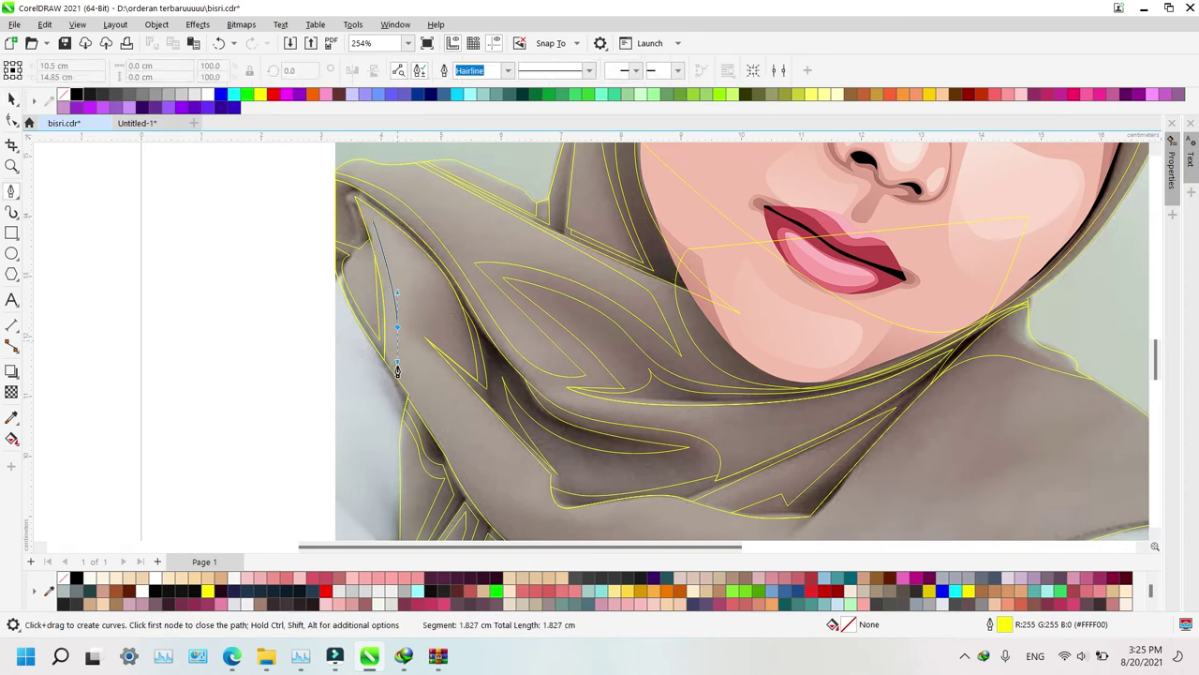
left_click_drag(397, 375, 398, 371)
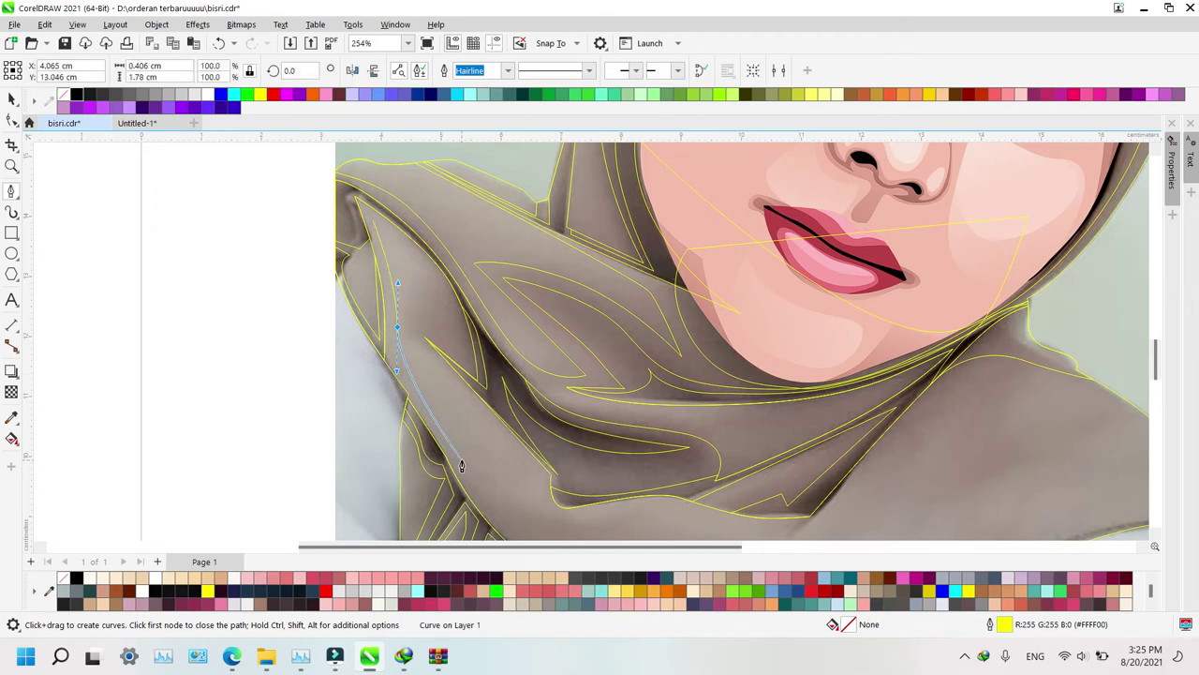
key("Escape")
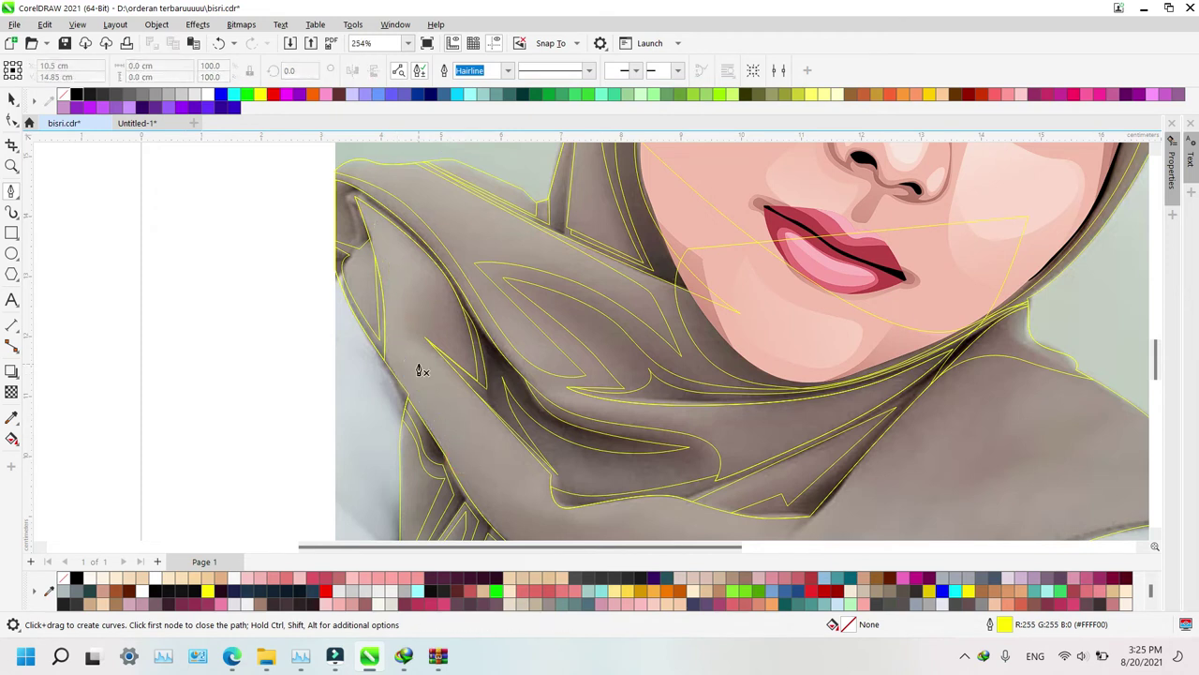
Trace a narrow closed shape about 1.5 × 2.3 cm over the shaded hollow of the outer fold, beside the upper fold
left_click(368, 213)
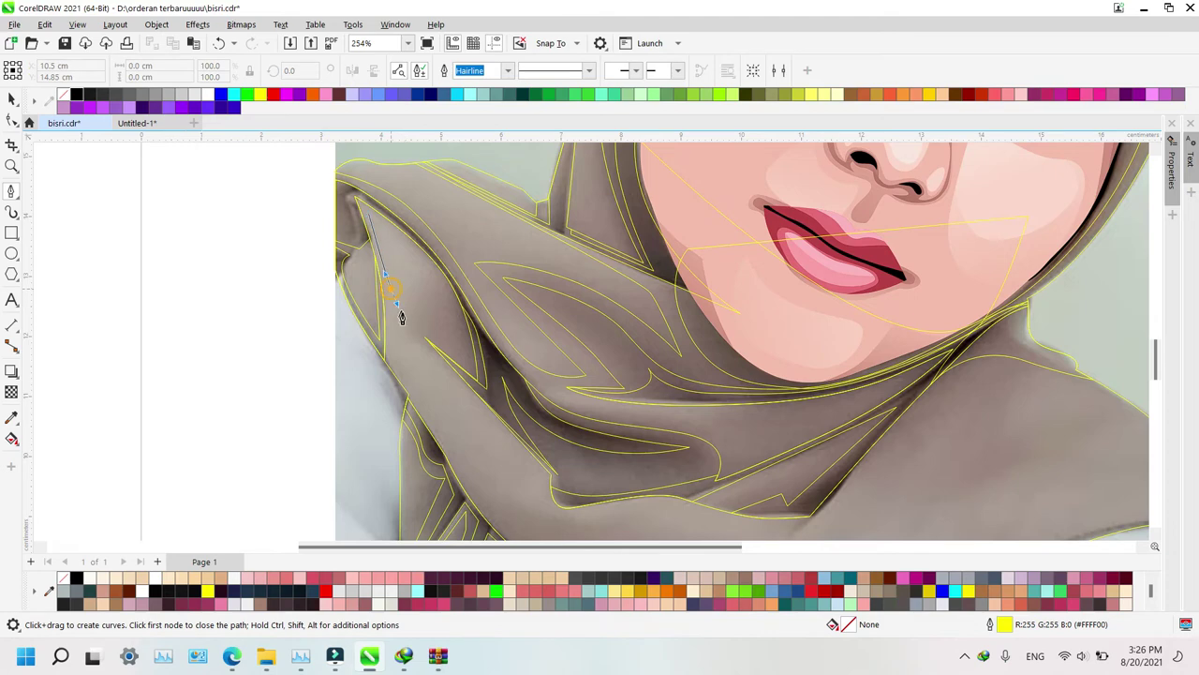
left_click(460, 352)
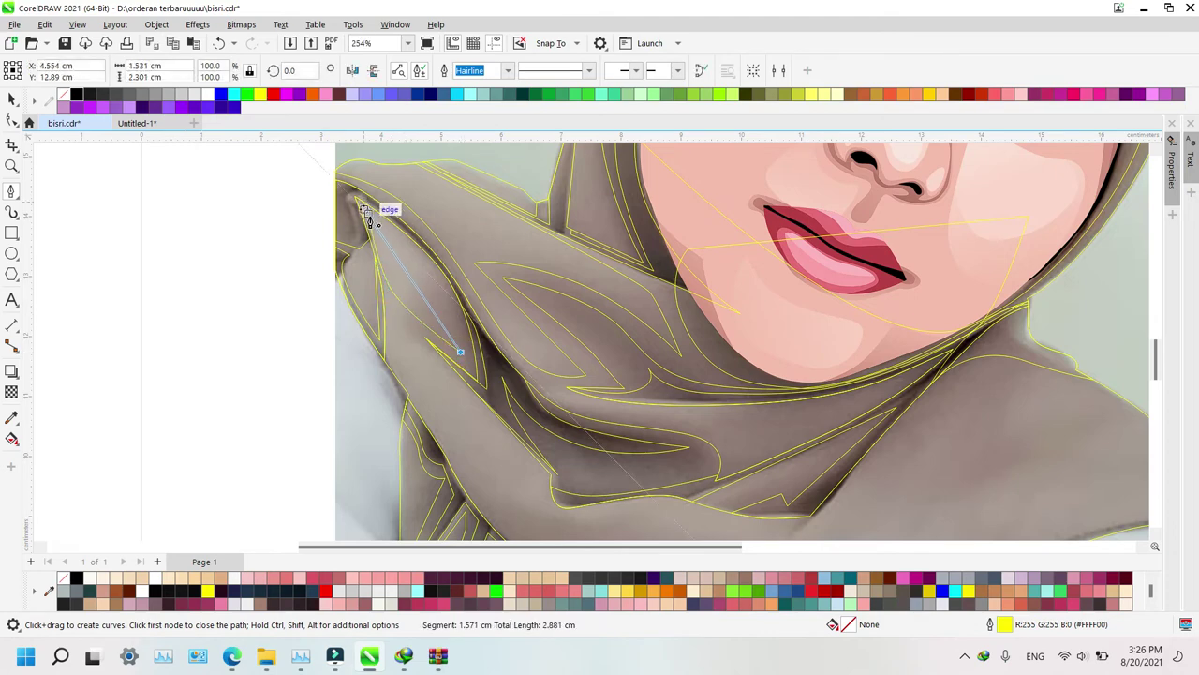
left_click_drag(368, 215, 512, 312)
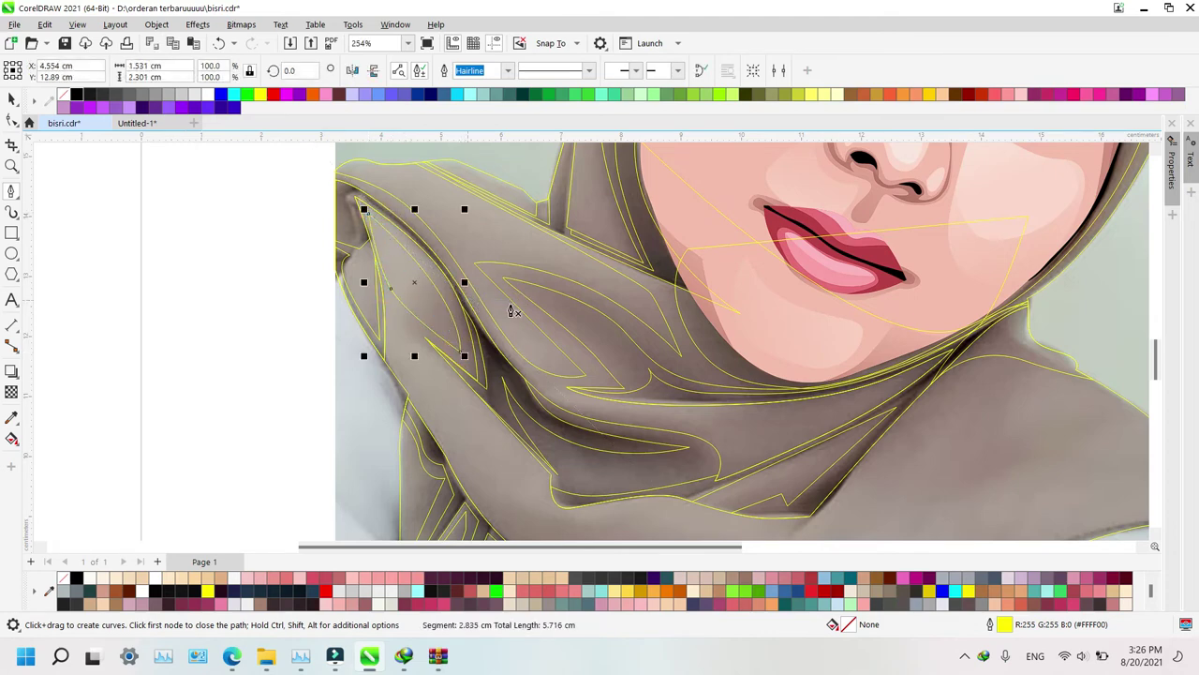
Trace a closed highlight shape about 4.7 × 3.2 cm along the lower scarf fold, down and around its bend to a point
scroll(511, 312, "down", 5)
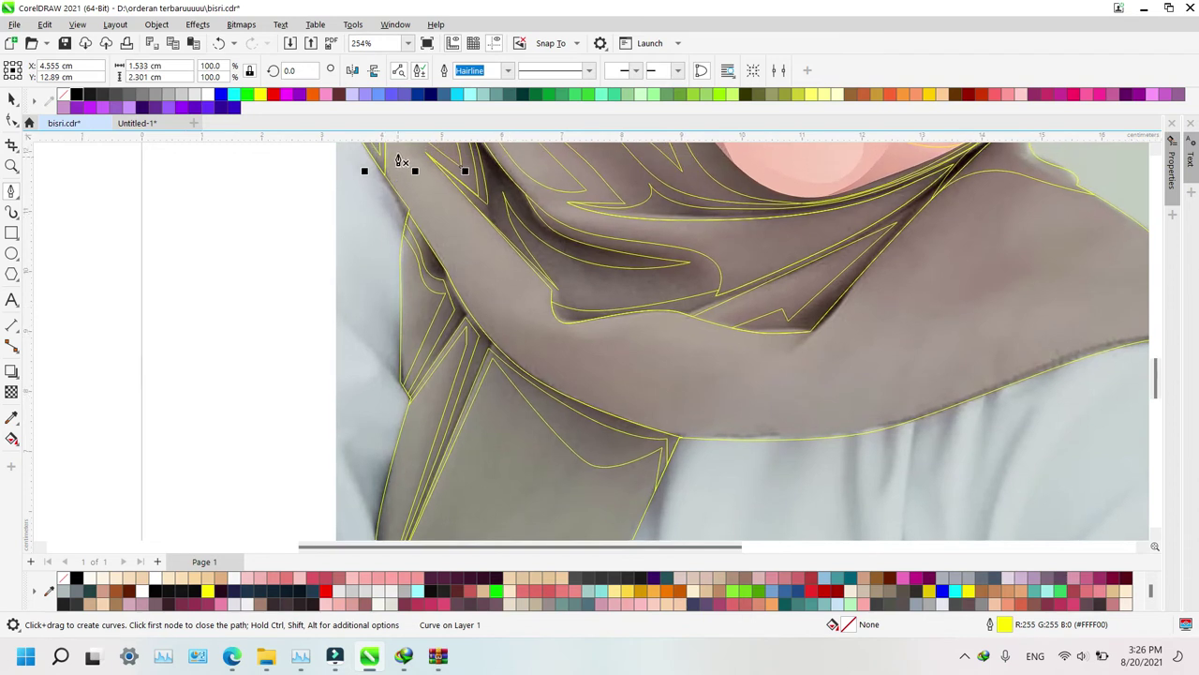
left_click_drag(493, 327, 541, 371)
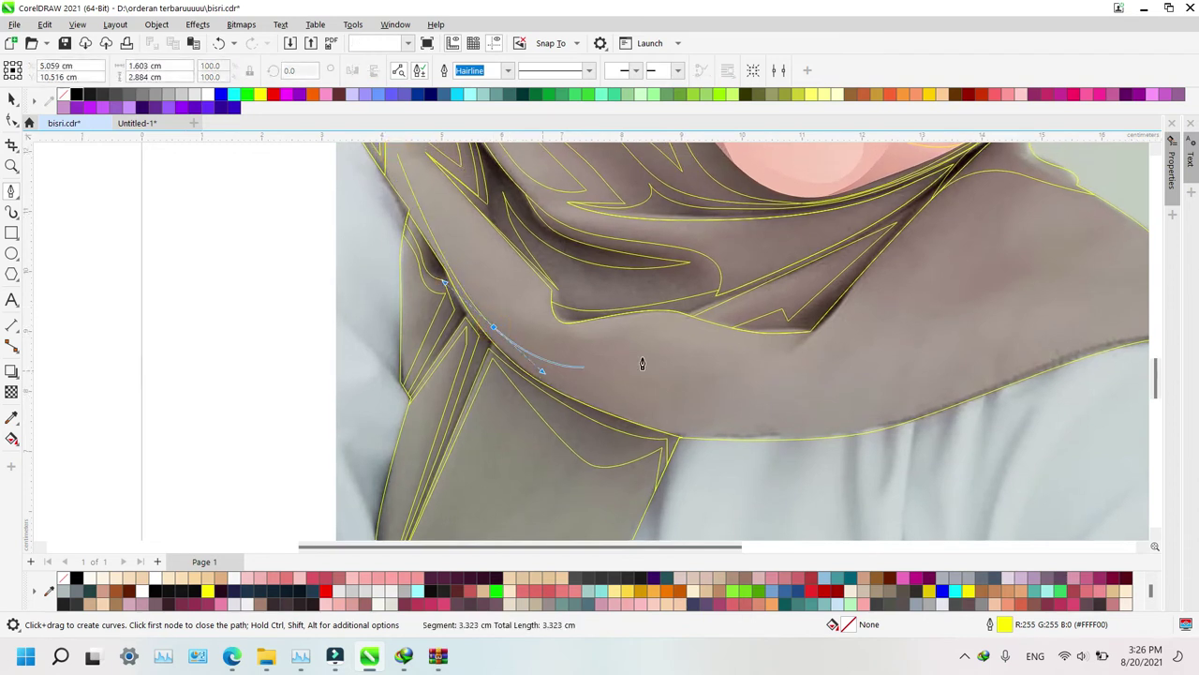
left_click(676, 319)
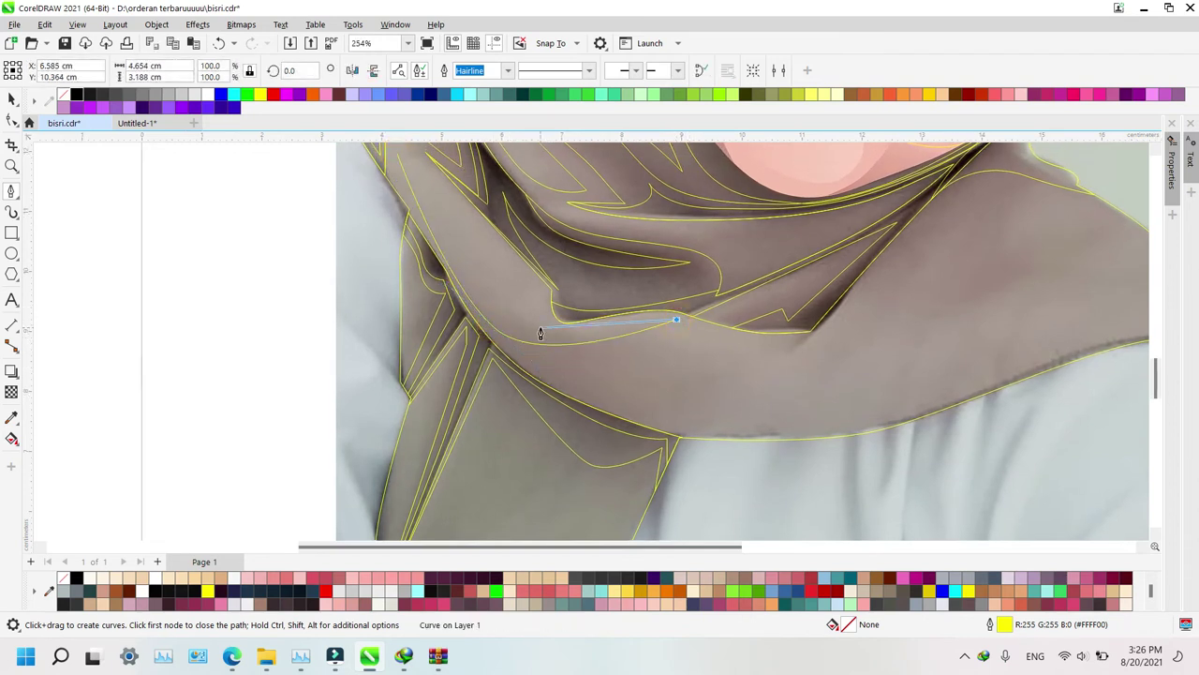
mouse_move(529, 317)
left_mouse_down()
mouse_move(514, 302)
mouse_move(528, 315)
left_mouse_up()
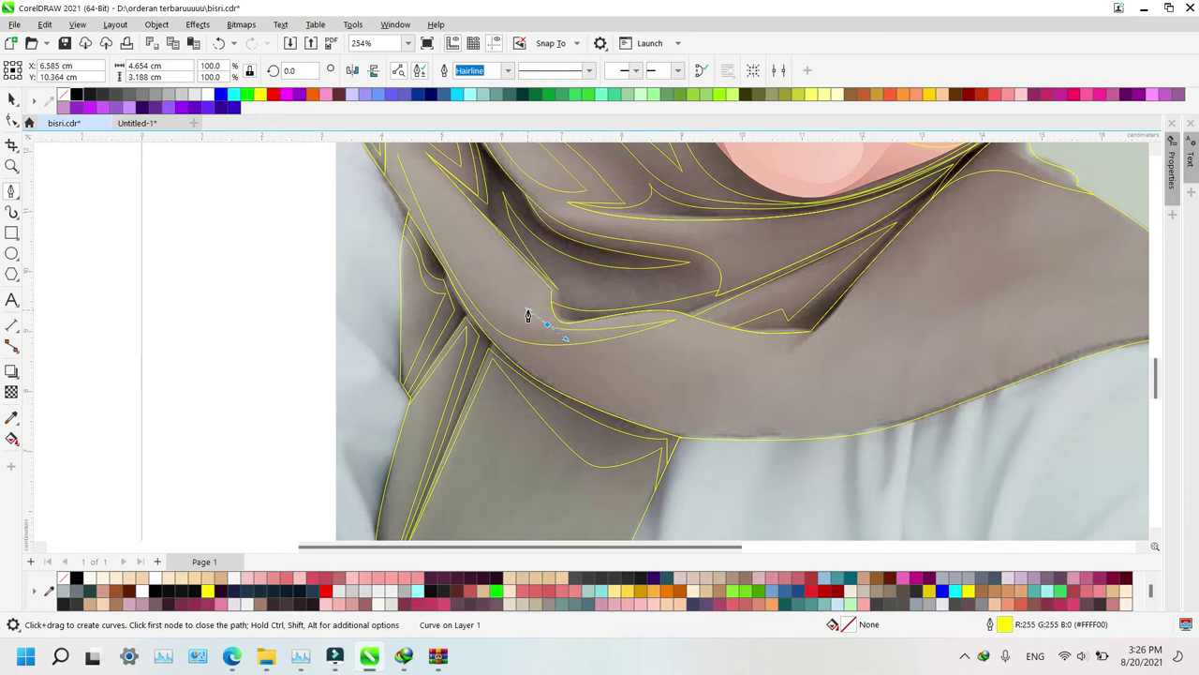
left_click(496, 229)
left_click(395, 152)
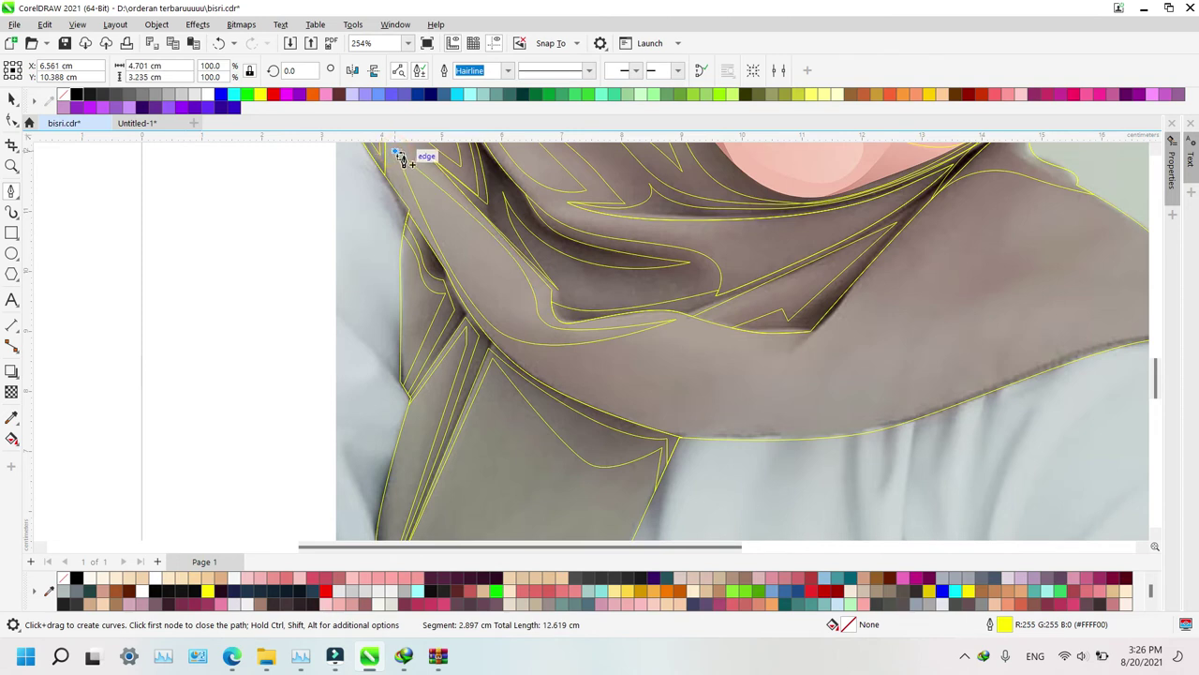
key("ctrl+z")
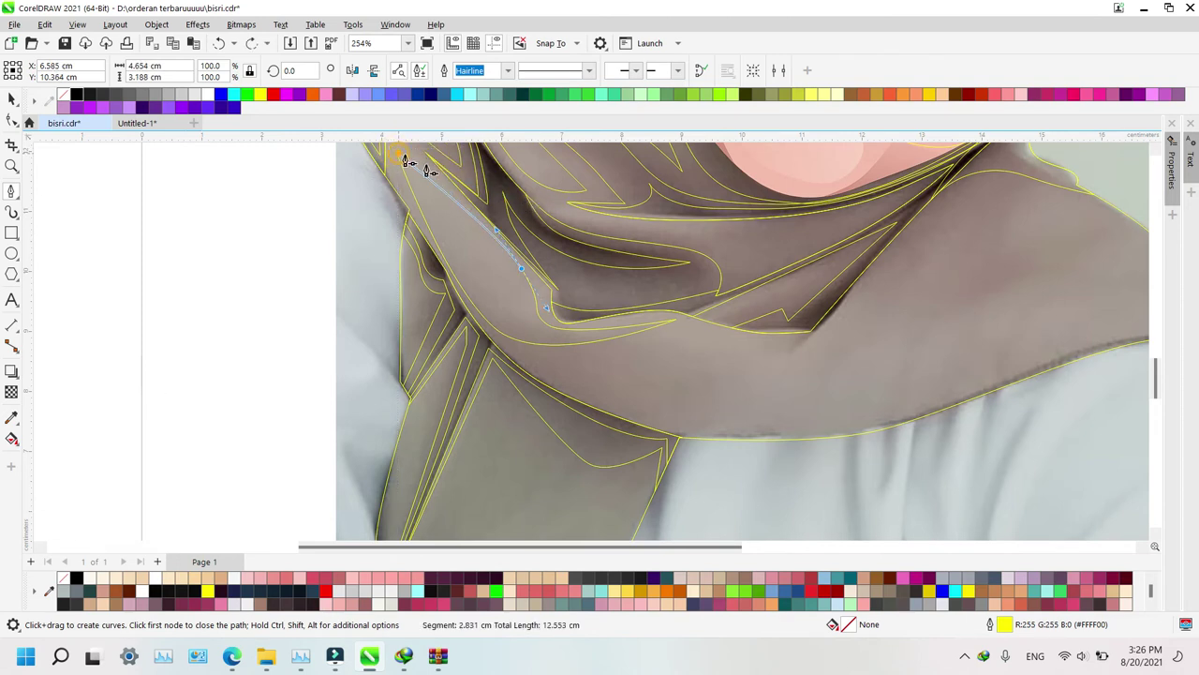
double_click(407, 159)
Start a new shape on the lower scarf band and trace its jagged upper edge across the front toward the shoulder
left_click(585, 385)
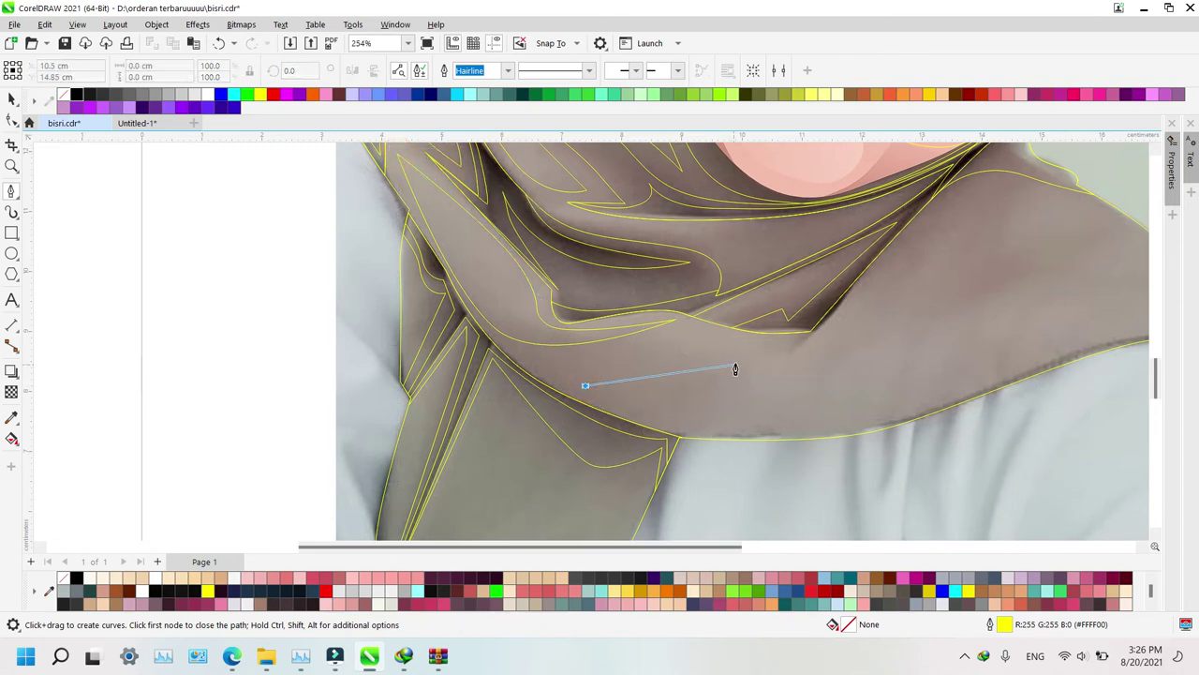
left_click_drag(713, 345, 878, 283)
left_click(795, 341)
left_click(745, 377)
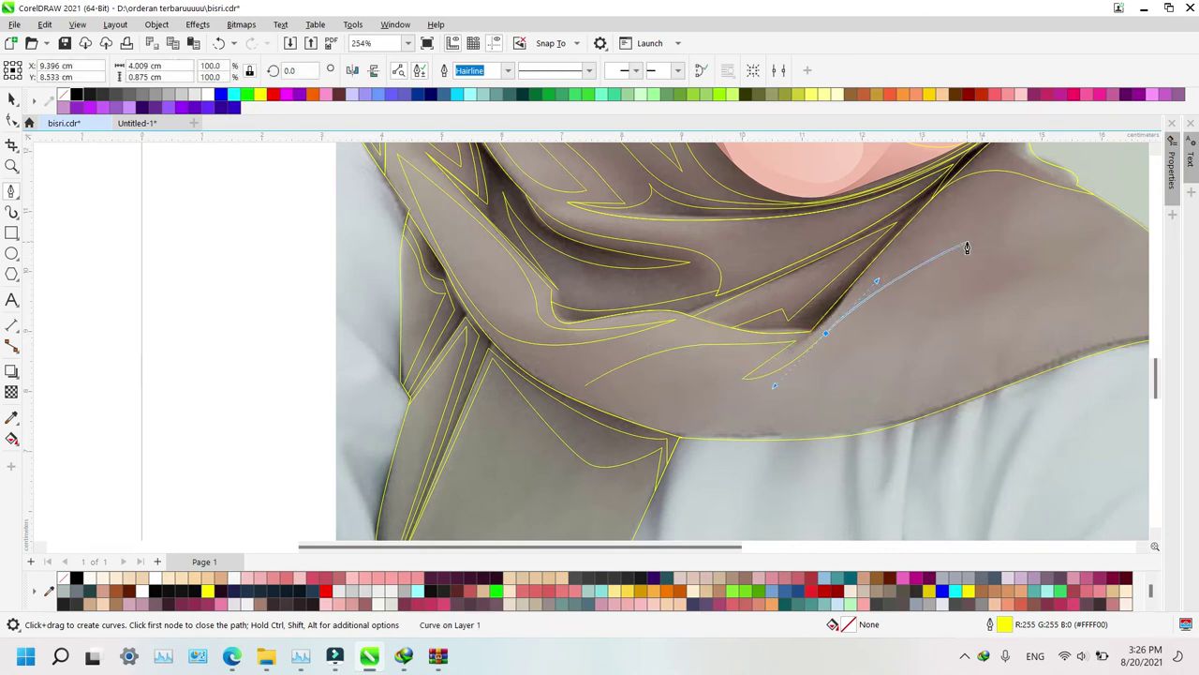
left_click(956, 250)
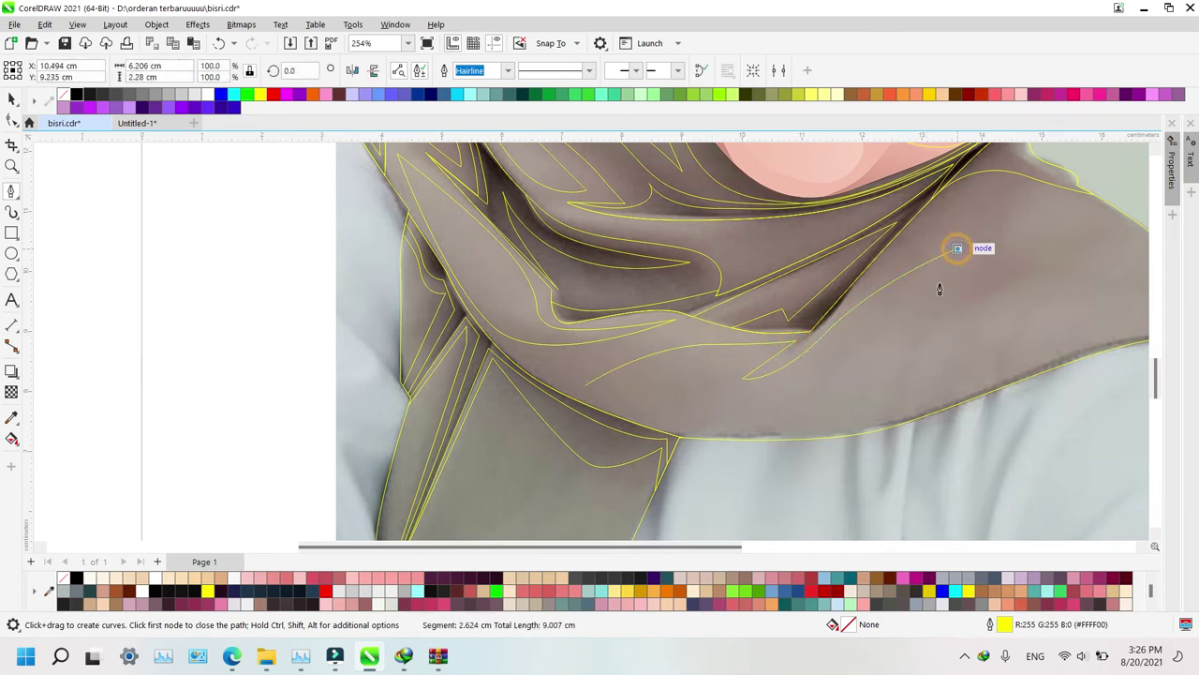
left_click(906, 331)
left_click_drag(1060, 256, 1102, 225)
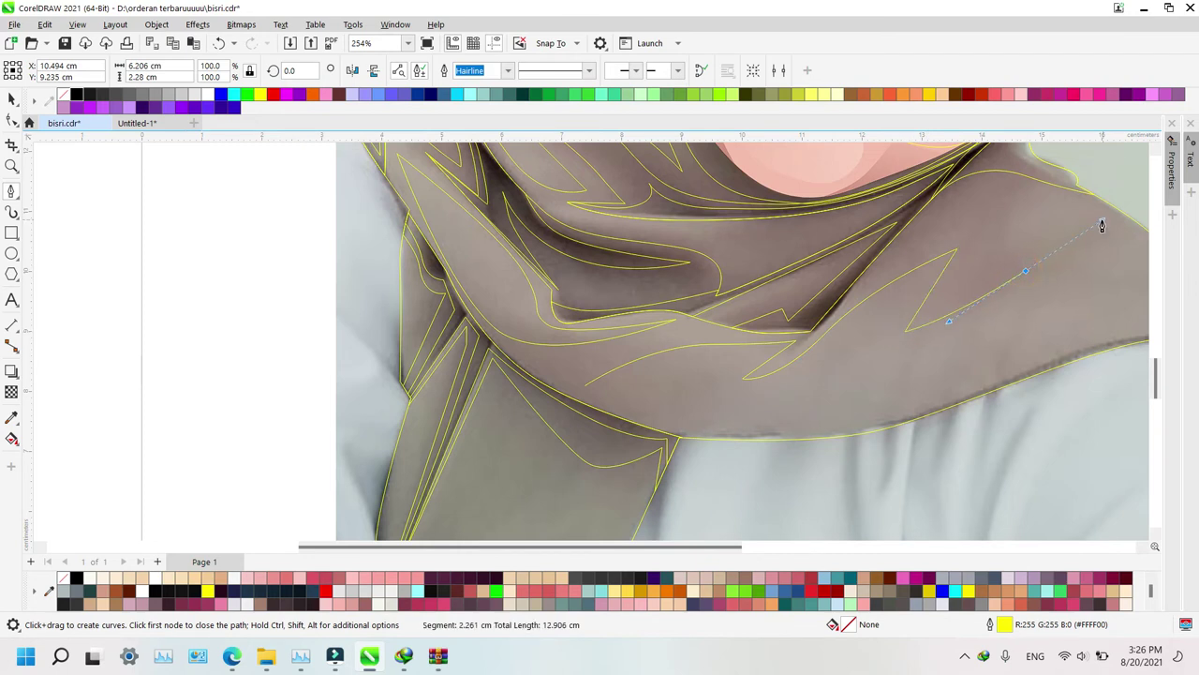
left_click(989, 259)
Continue the jagged outline over the shoulder and beyond the scarf edge, closing it along the hem as a shape about 11 cm wide
left_click_drag(1039, 199, 1078, 200)
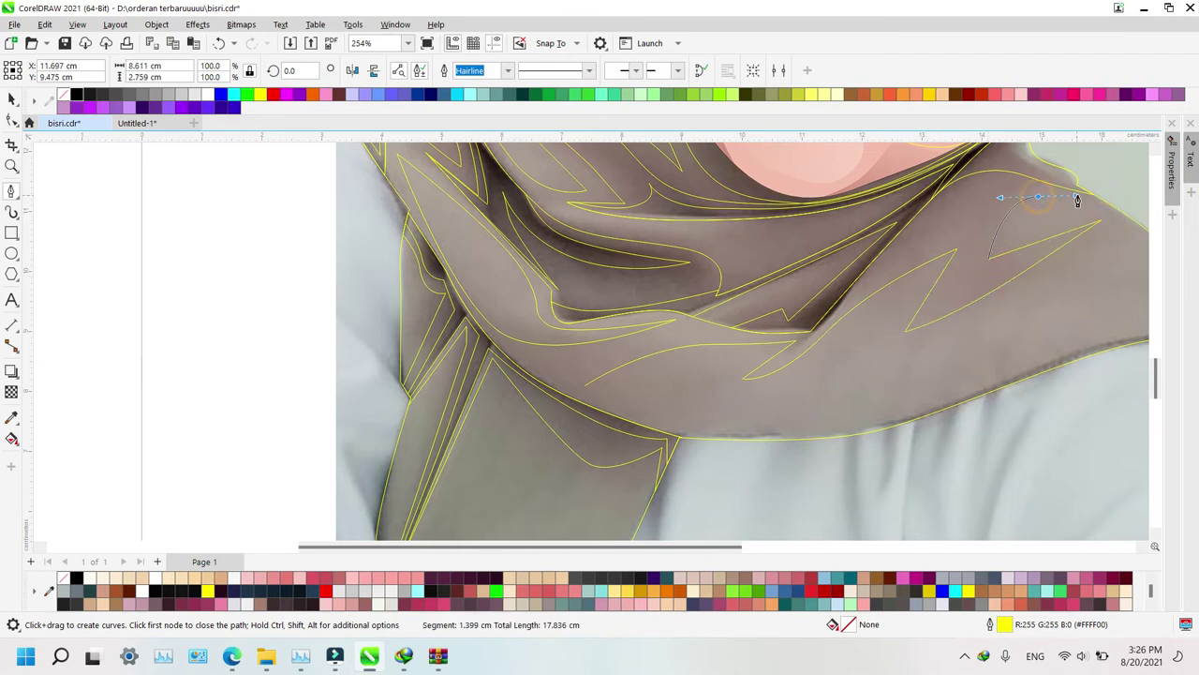
left_click(1144, 198)
scroll(917, 429, "right", 2)
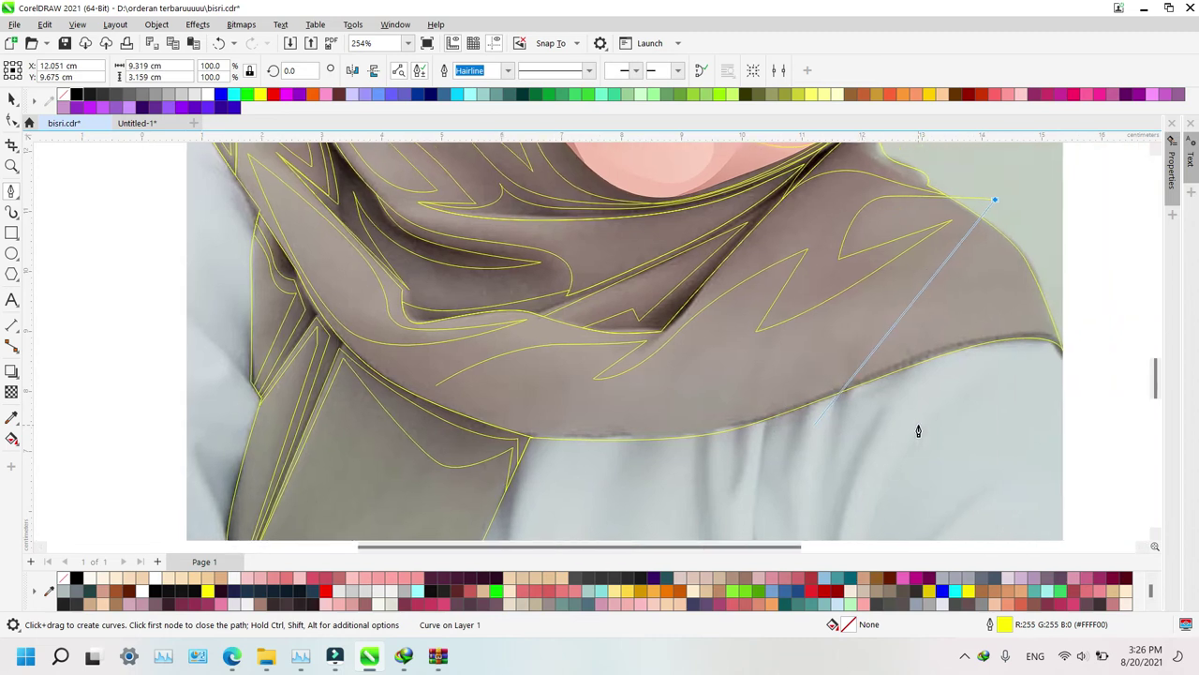
left_click(1095, 384)
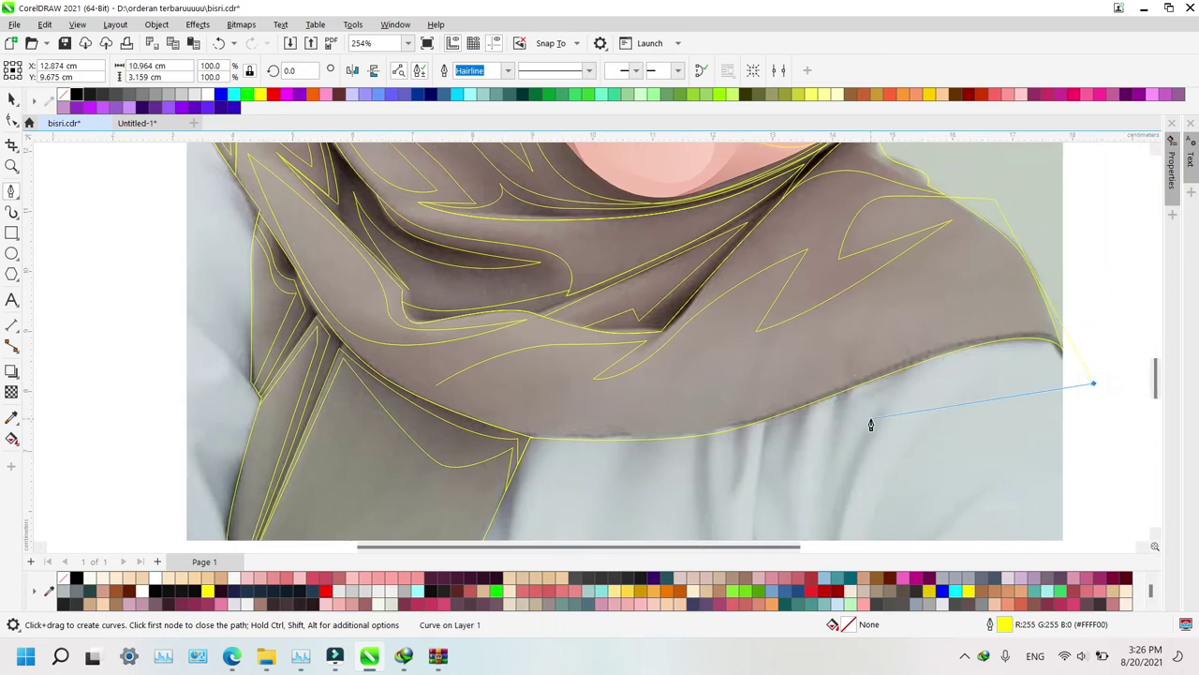
left_click_drag(438, 386, 560, 479)
key("ctrl+z")
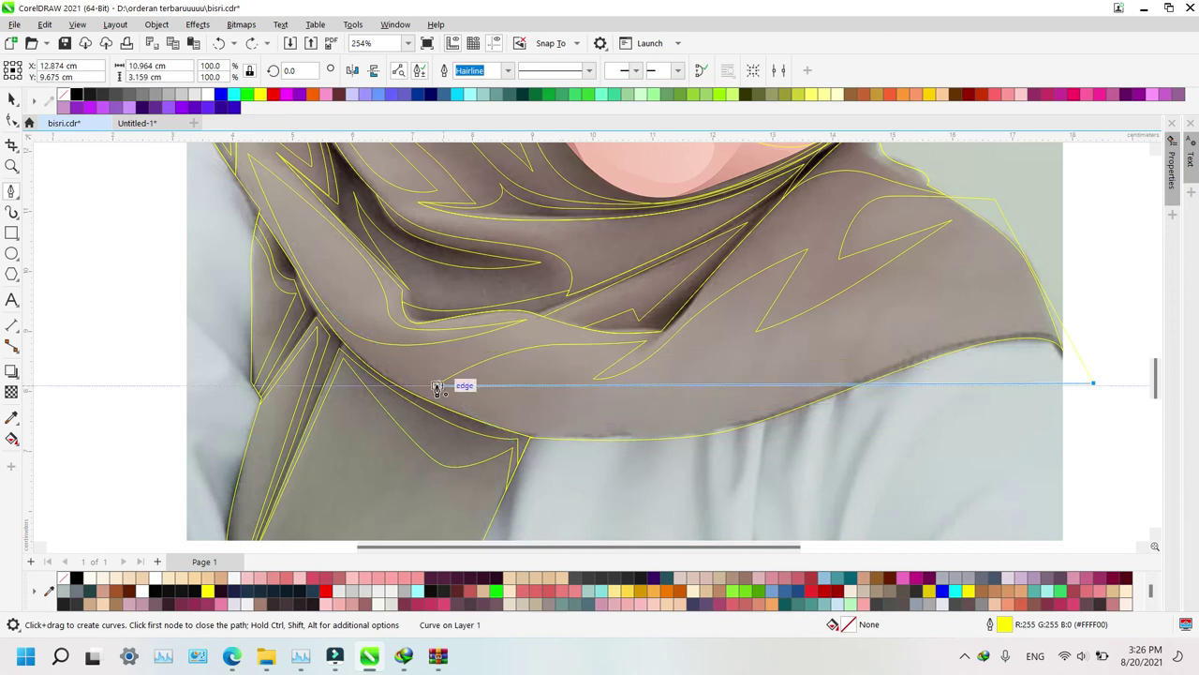
left_click_drag(437, 390, 678, 509)
Intersect the large lower band shape with the scarf outline and delete the leftover original
key("space")
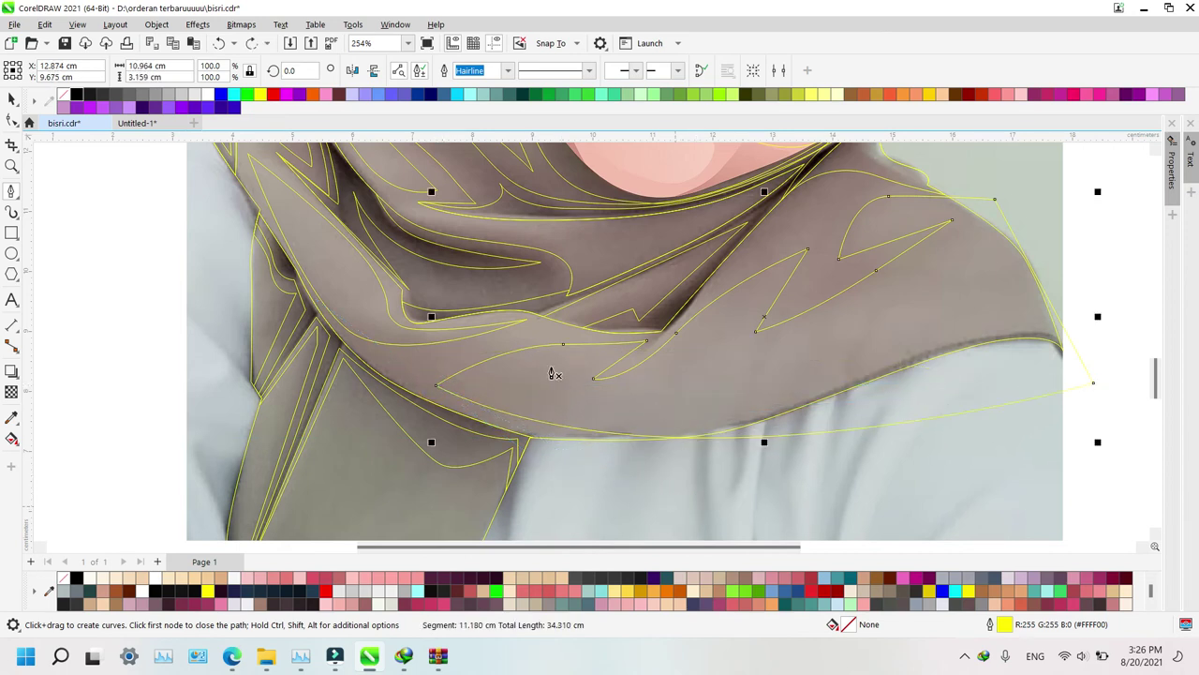
left_click(445, 349, "shift")
key("alt+i")
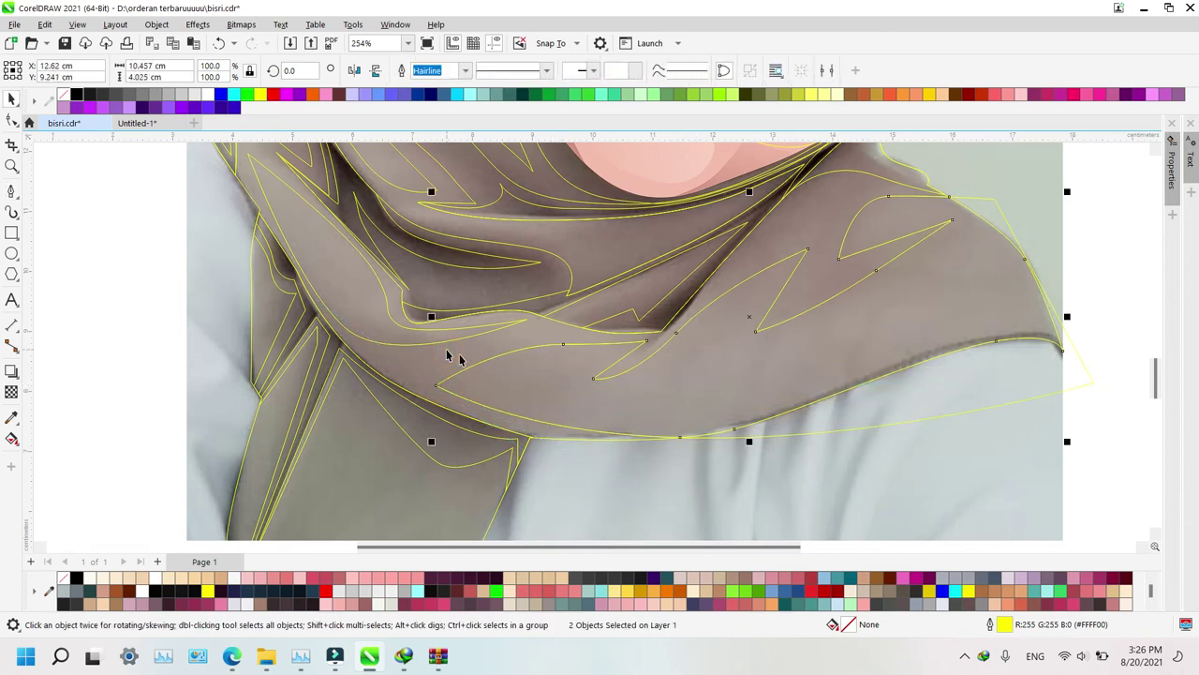
left_click(623, 408)
key("Delete")
Trace a closed fold shape about 6.2 × 1.5 cm on the scarf below the chin, narrowing to a point toward the shoulder
key("z")
right_click(622, 410)
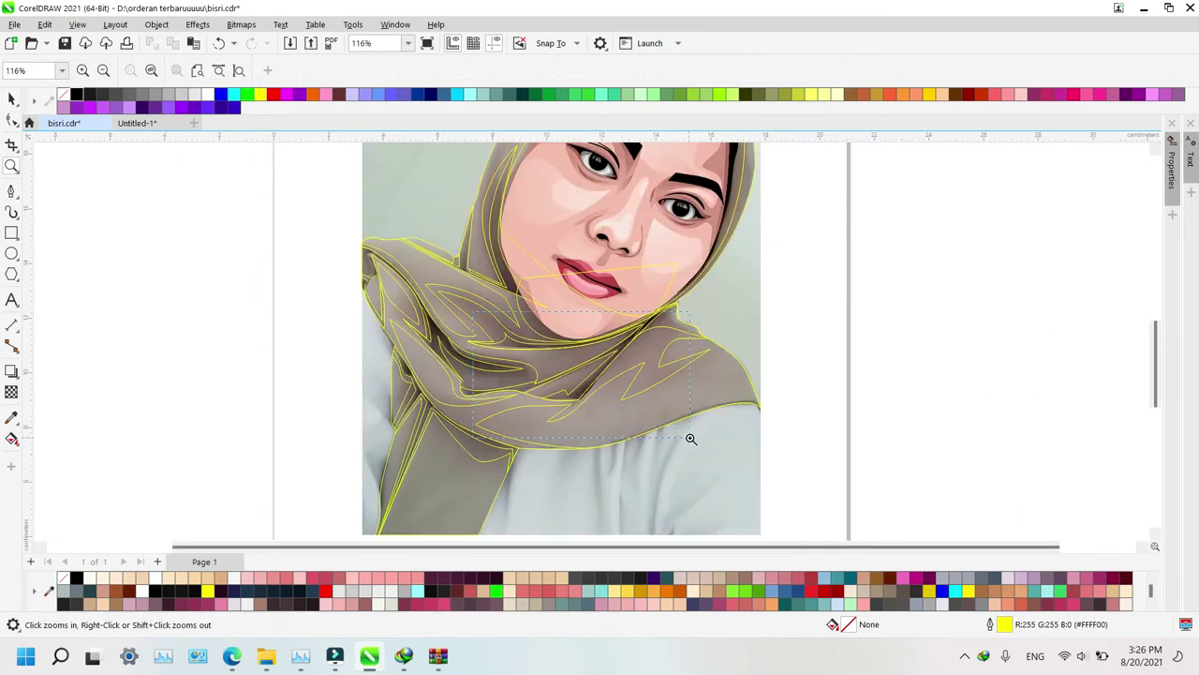
left_click_drag(473, 314, 690, 438)
key("F5")
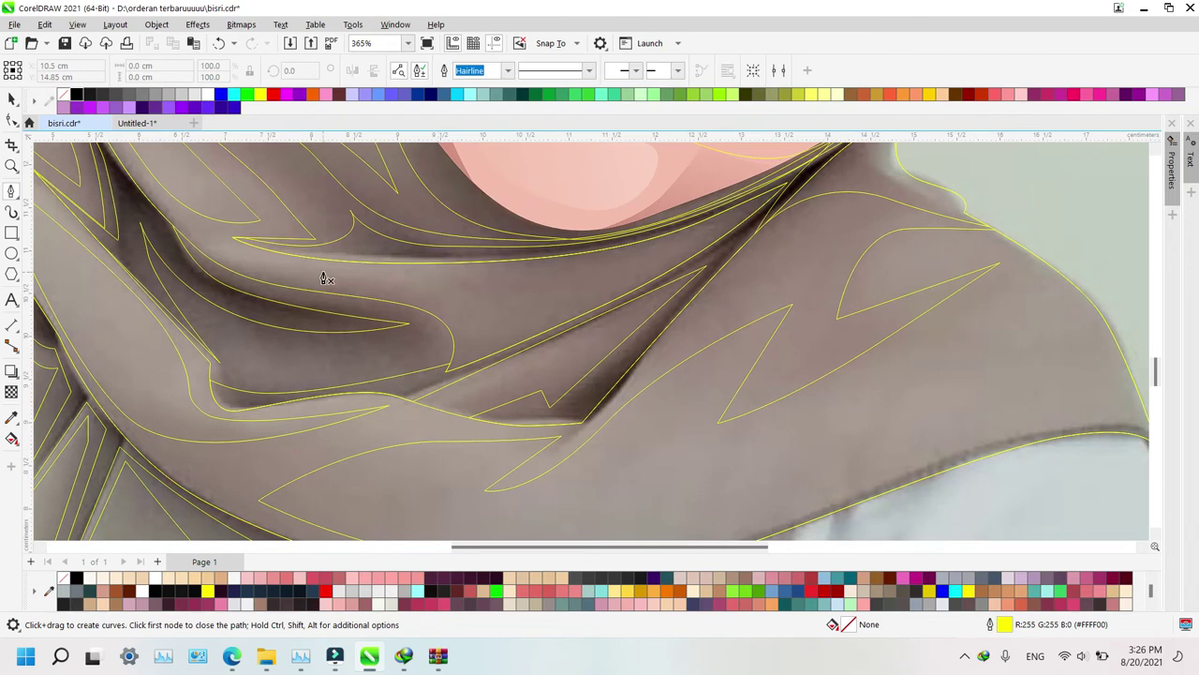
left_click(206, 248)
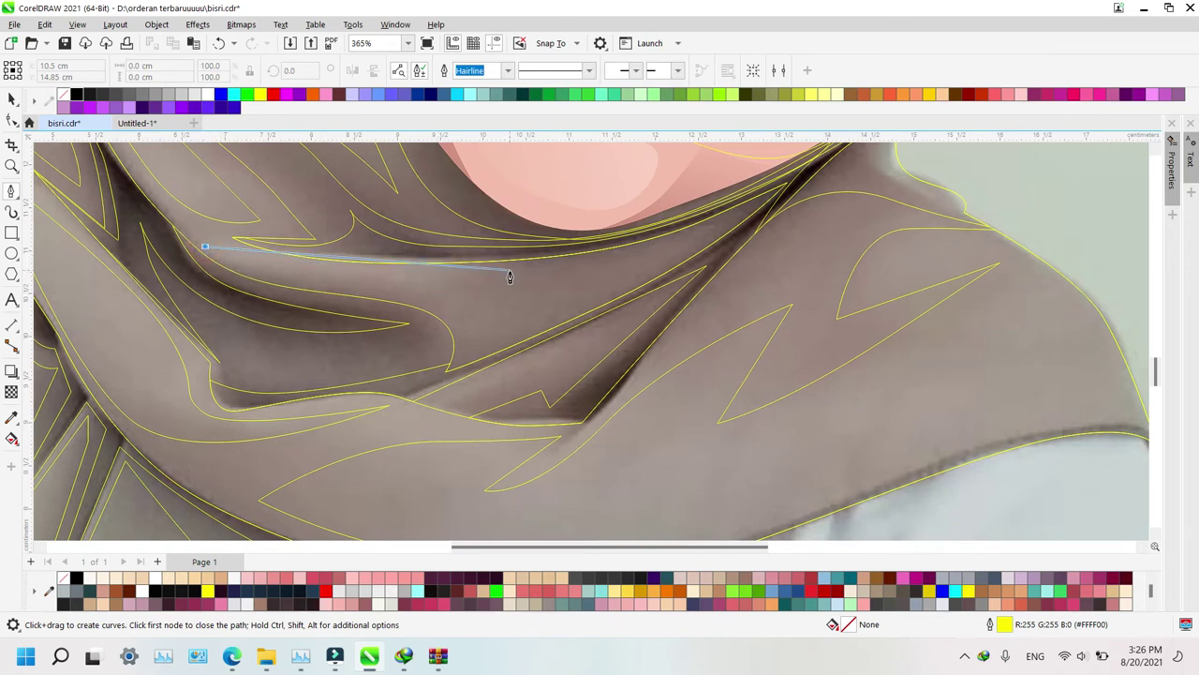
left_click_drag(511, 271, 677, 253)
left_click(737, 218)
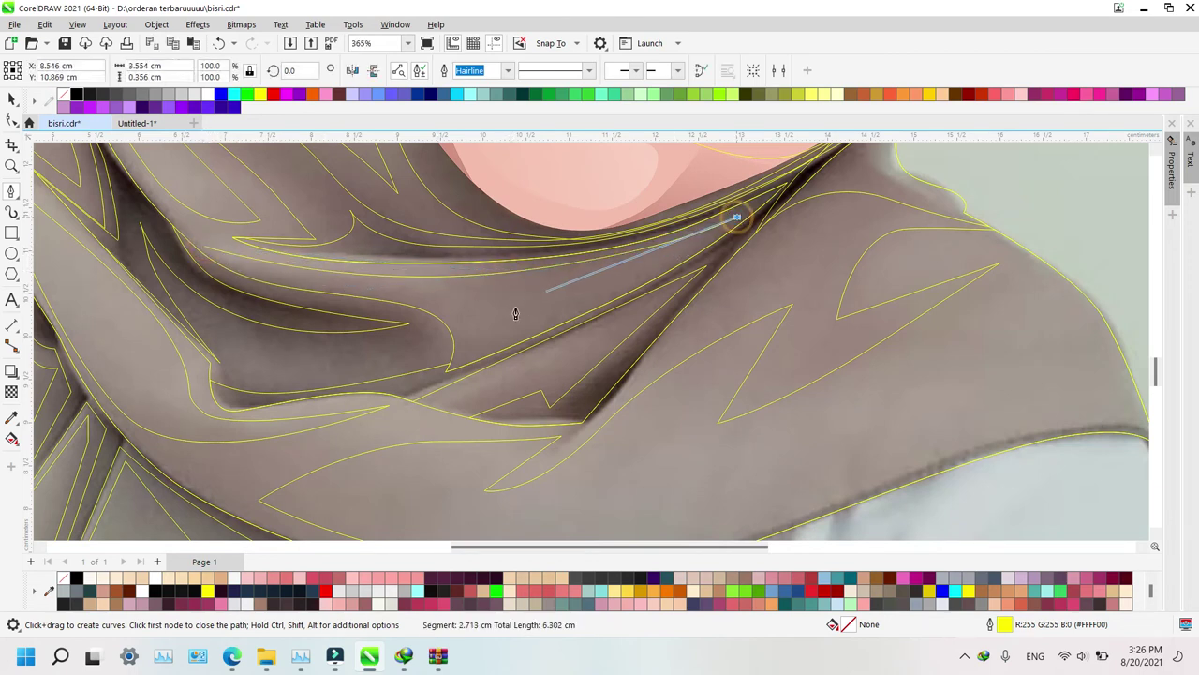
left_click(478, 347)
left_click_drag(426, 294, 354, 273)
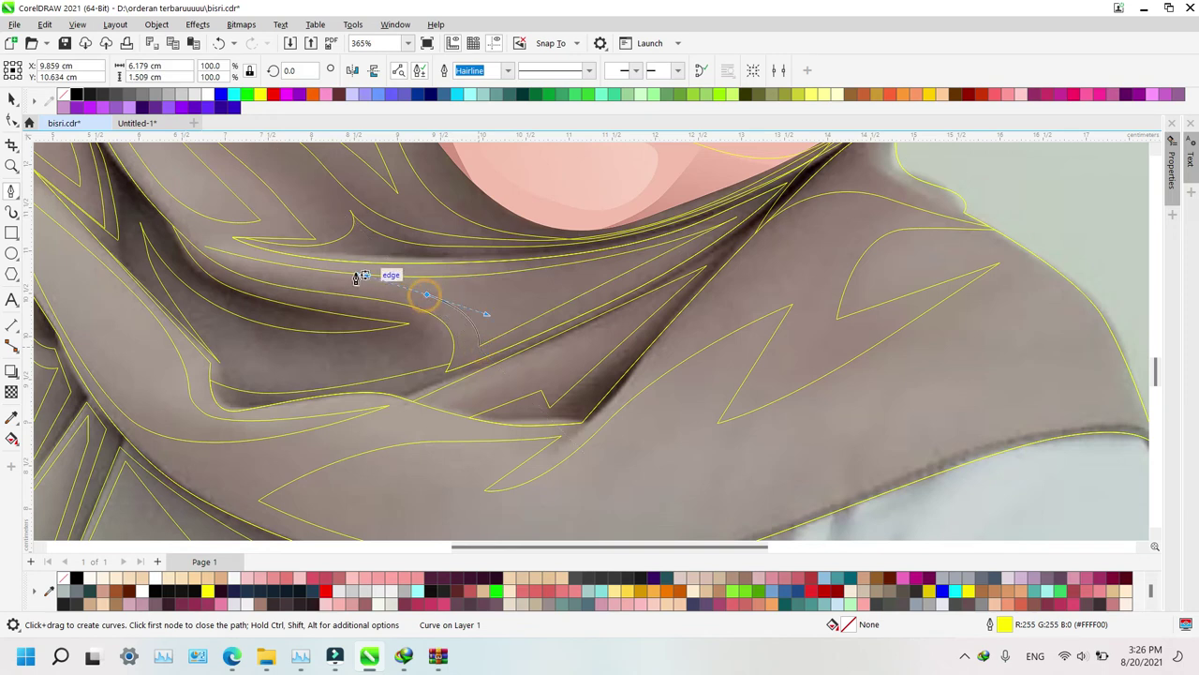
left_click_drag(208, 250, 290, 309)
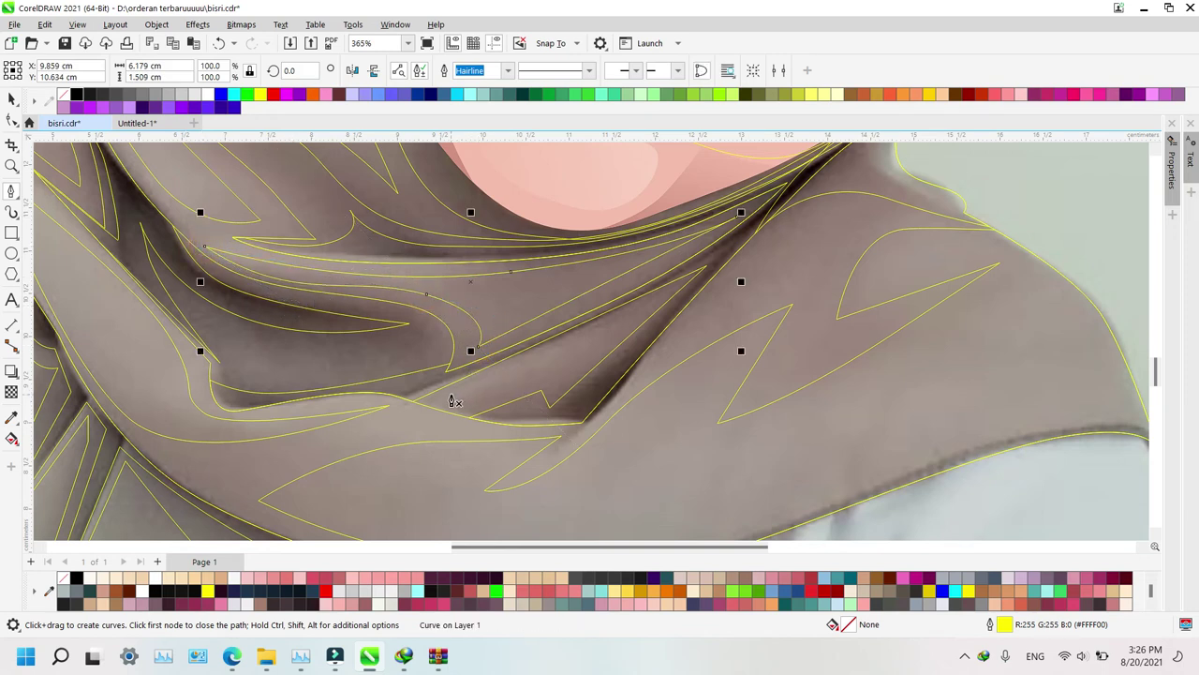
Trace a small closed triangular highlight about 2.1 × 1.1 cm inside the narrow fold beside the dark shadow
left_click(449, 394)
left_click(634, 316)
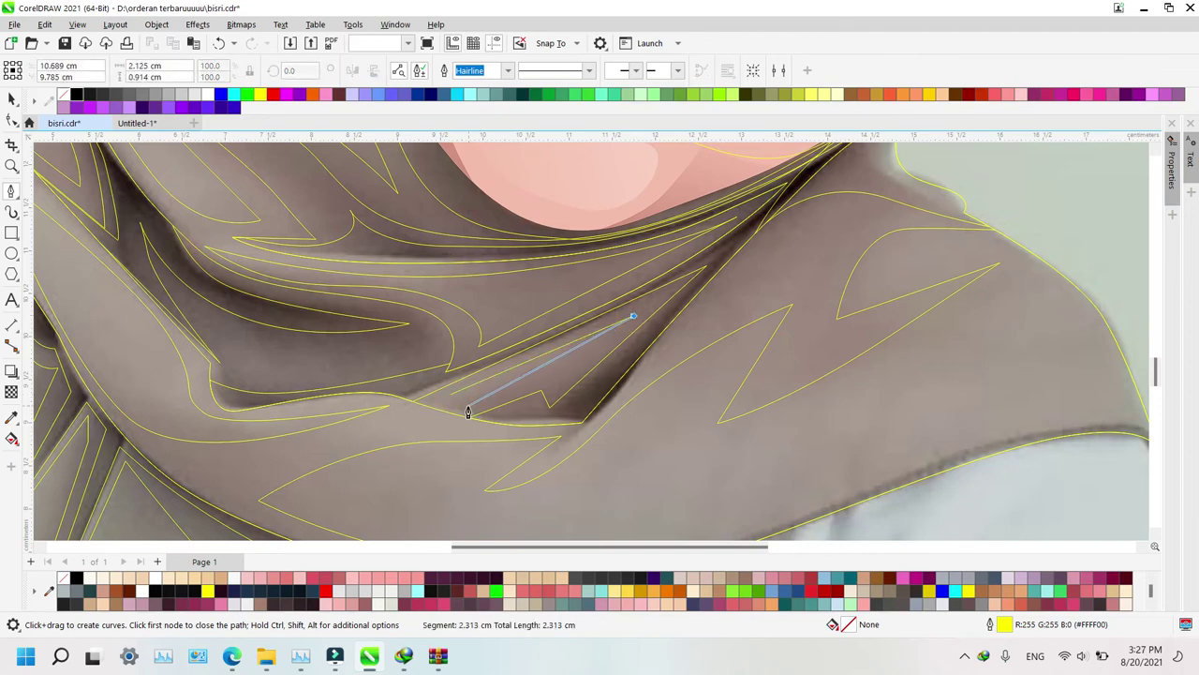
left_click(467, 407)
left_click(450, 395)
left_click(450, 397)
Start a new shape outside the hood's left edge and trace its first curve up across the fabric above the forehead
key("z")
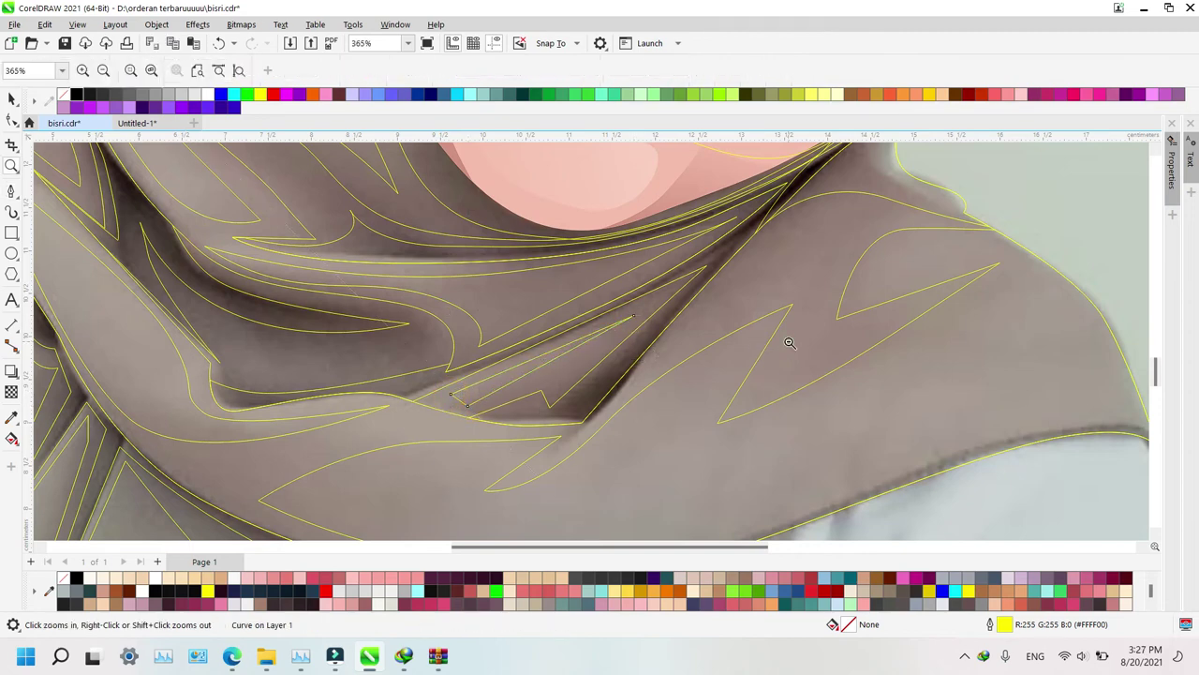
key("F4")
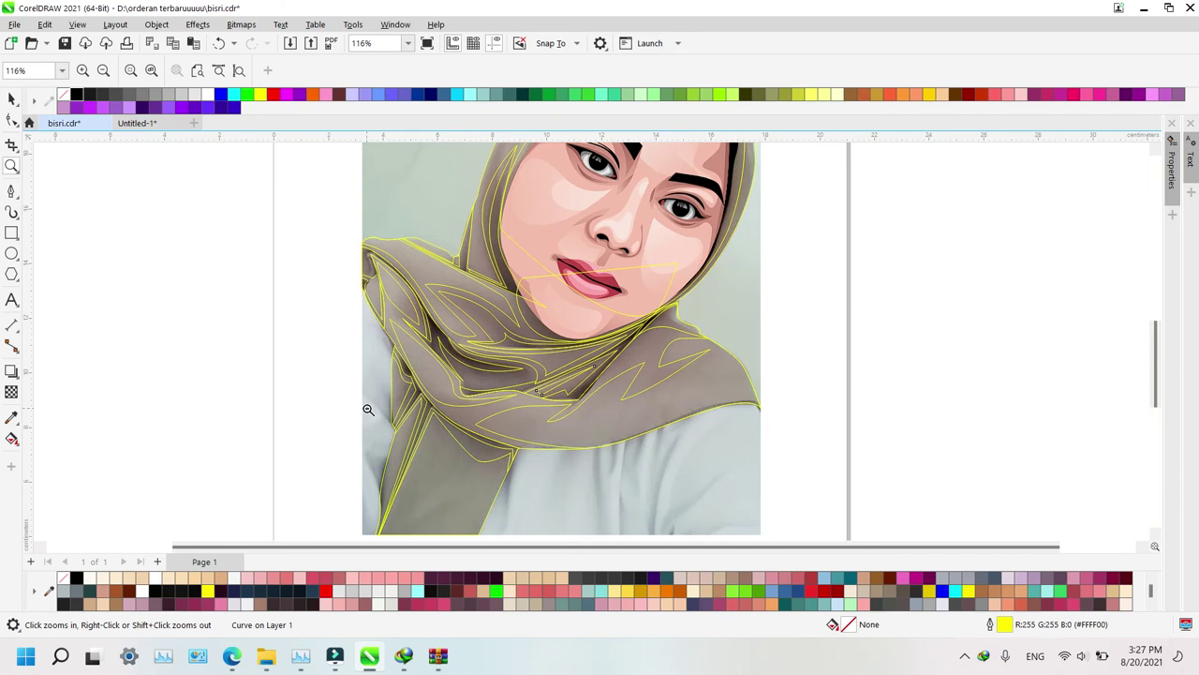
key("F3")
left_click(487, 152)
key("p")
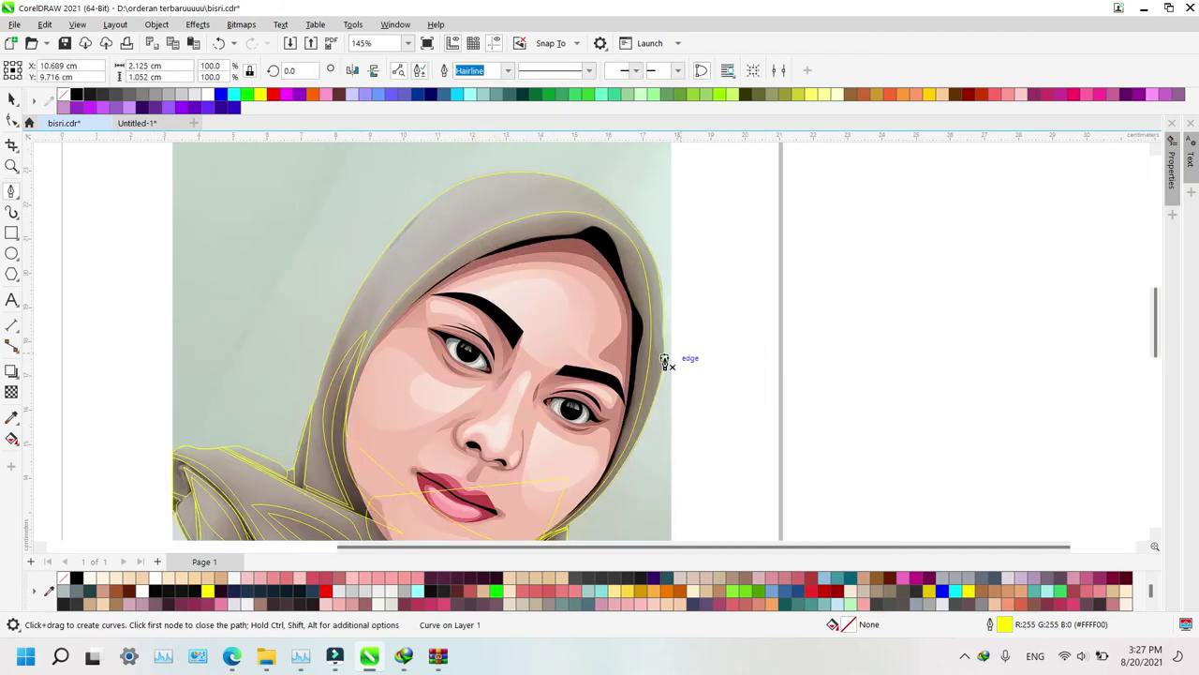
left_click(302, 363)
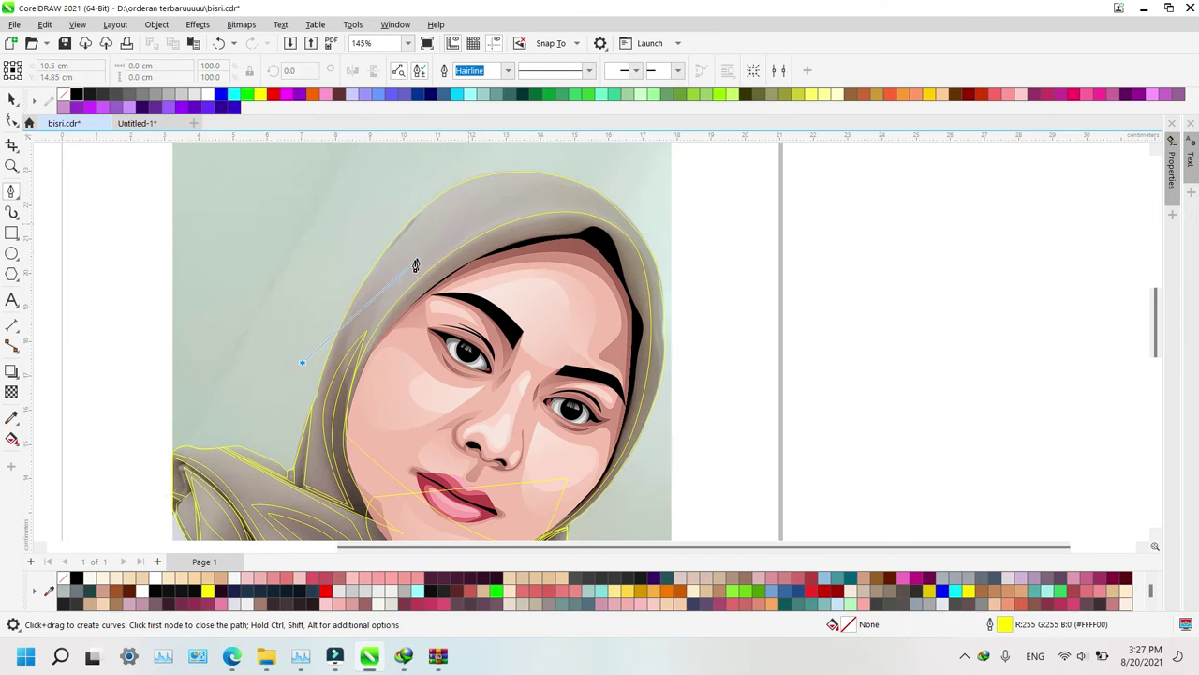
left_click_drag(410, 261, 474, 220)
left_click(476, 218)
left_click_drag(386, 298, 363, 331)
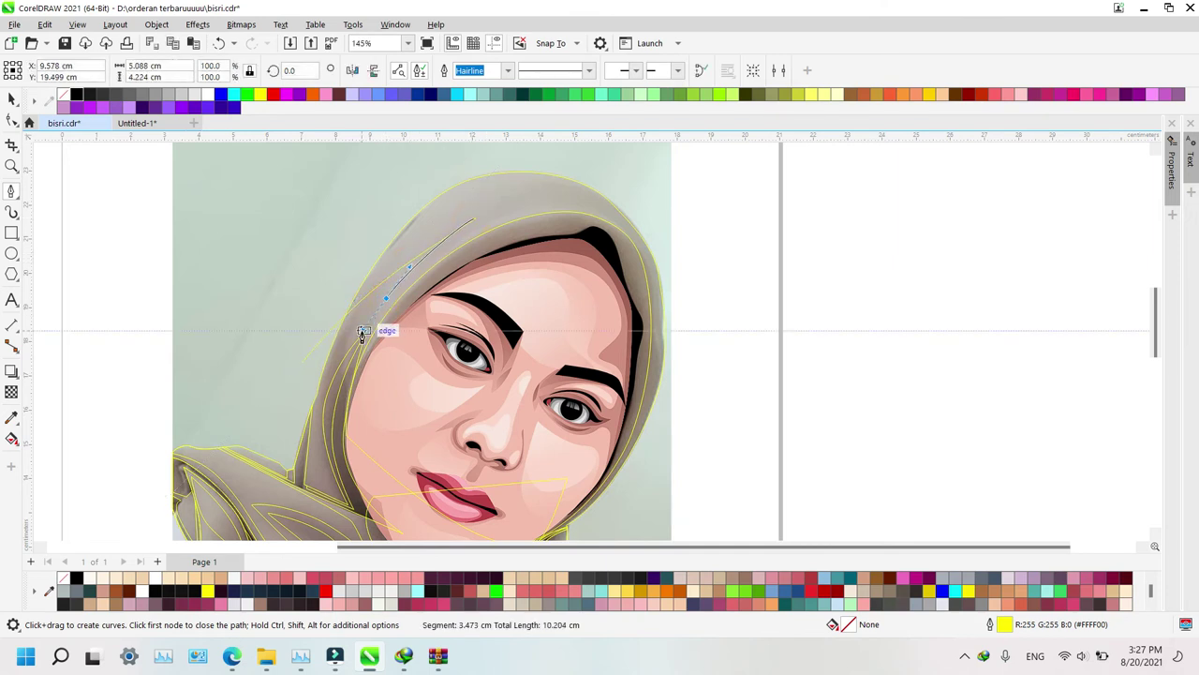
left_click(367, 391)
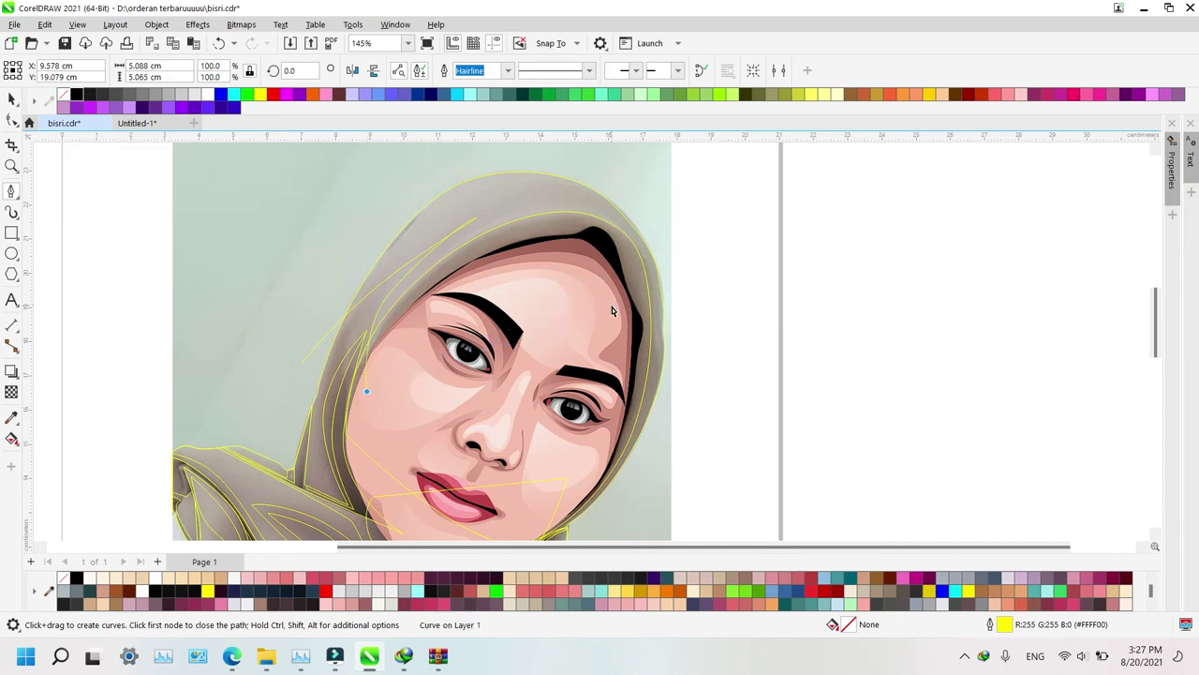
Continue the hood shape to a point above the forehead, across the face and around outside the hood, closing it at about 11.7 × 7.9 cm
left_click(485, 216)
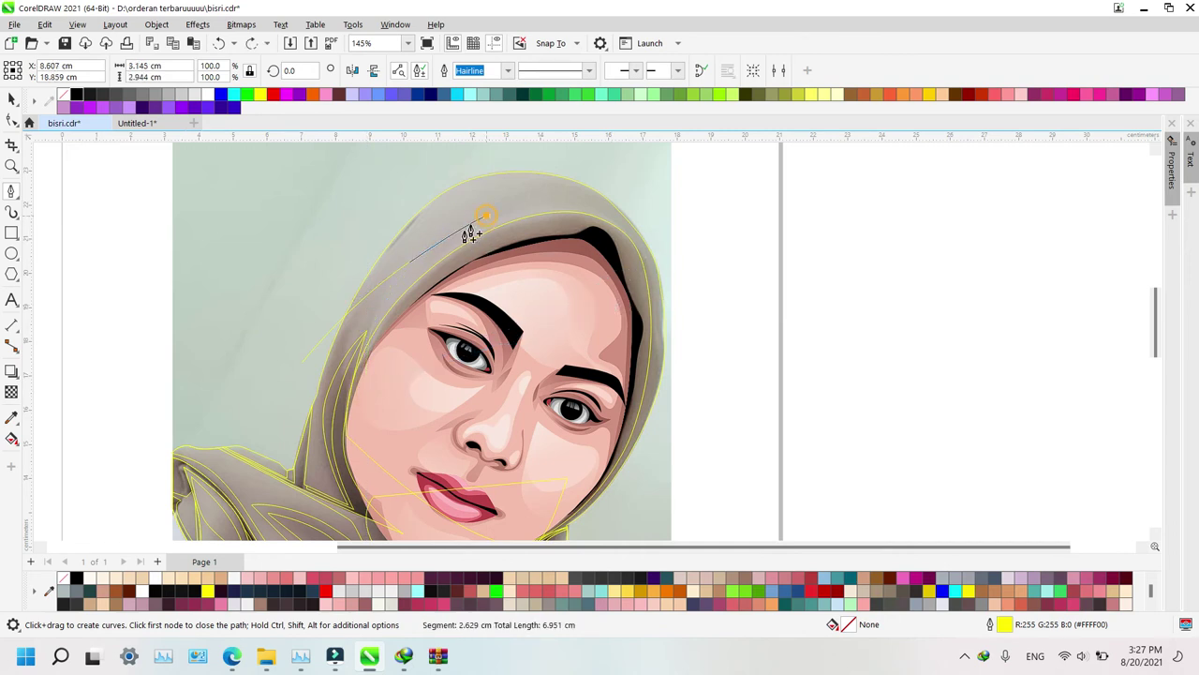
left_click_drag(377, 312, 375, 314)
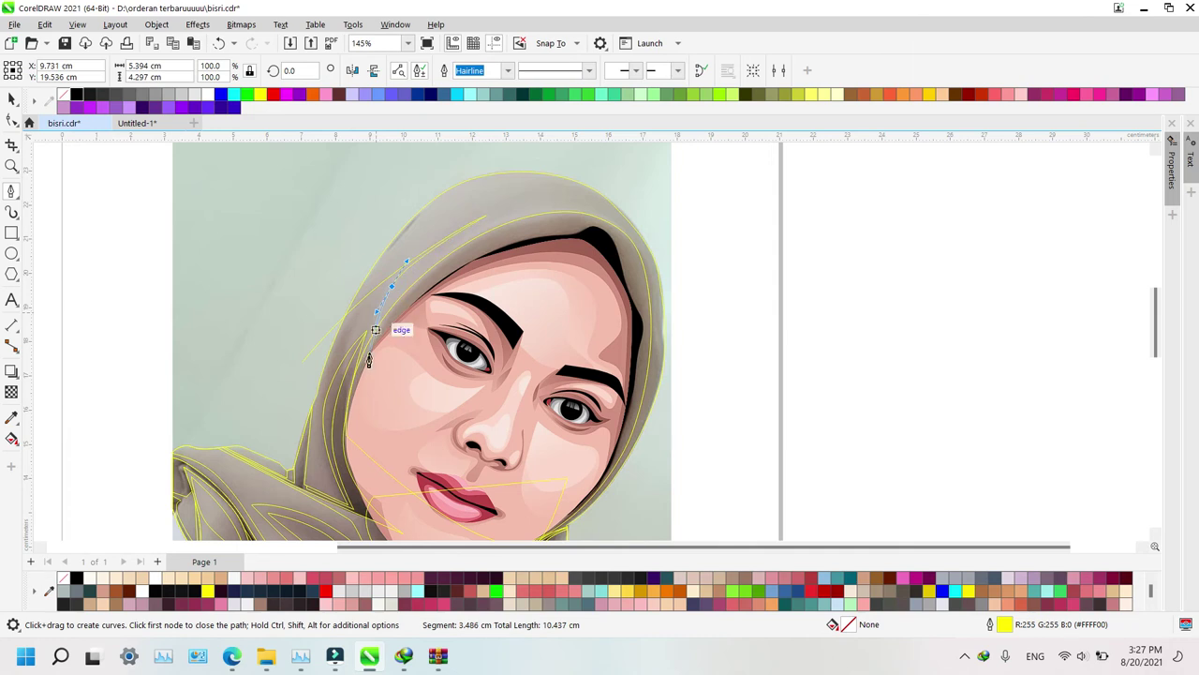
left_click(364, 372)
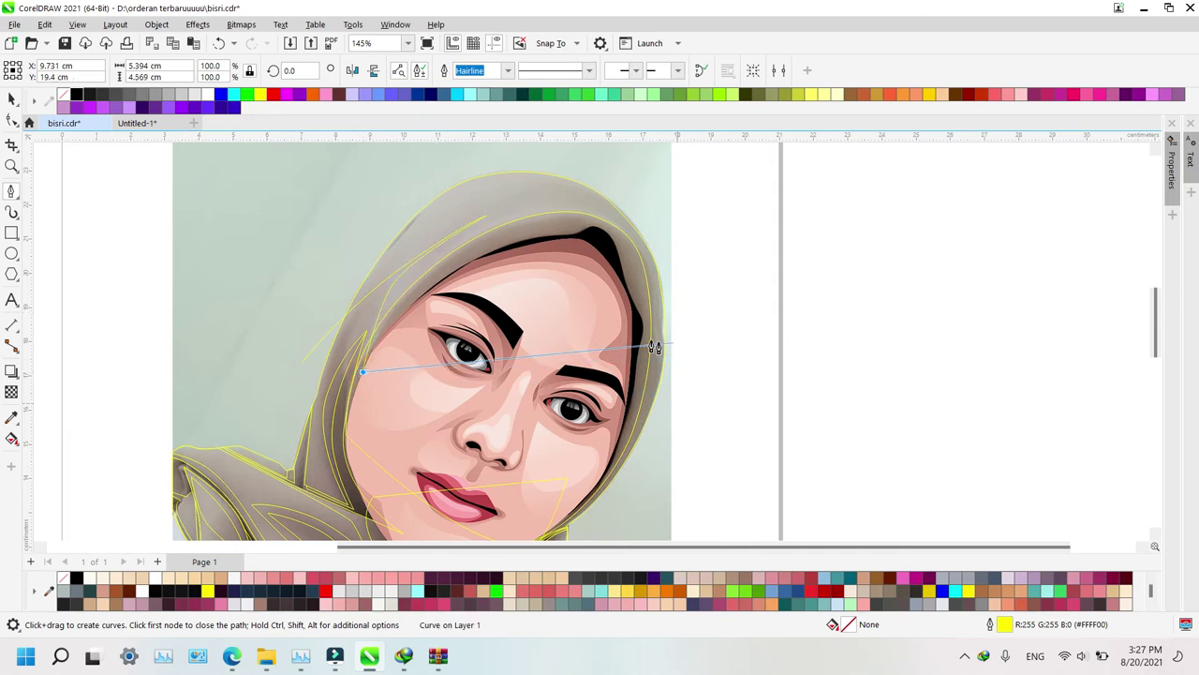
left_click(614, 272)
left_click_drag(656, 348, 671, 406)
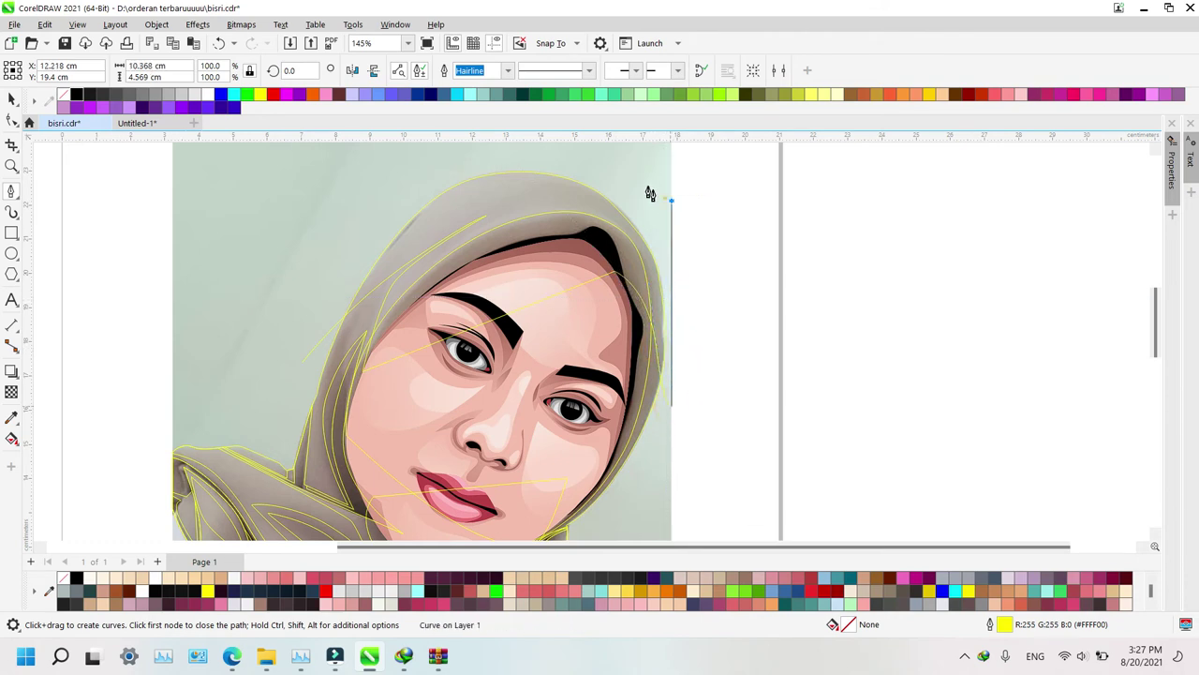
left_click_drag(412, 166, 333, 226)
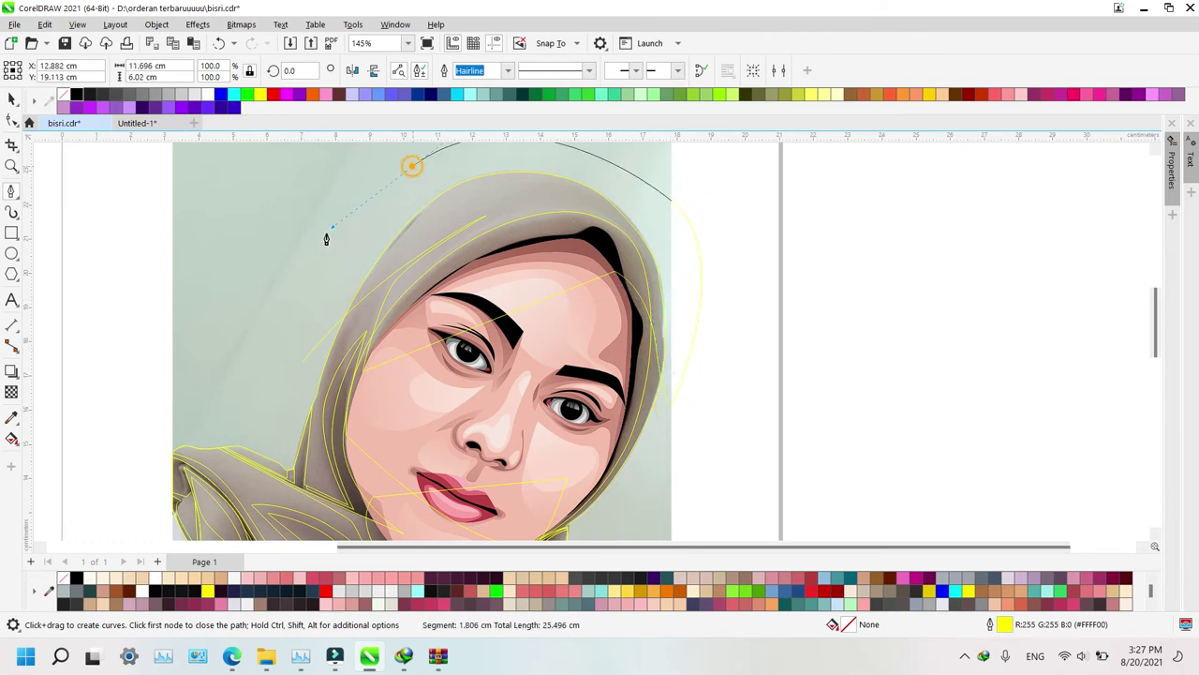
double_click(302, 362)
Intersect the large hood shape with the hood outline and delete the leftover original
key("space")
left_click(369, 308, "shift")
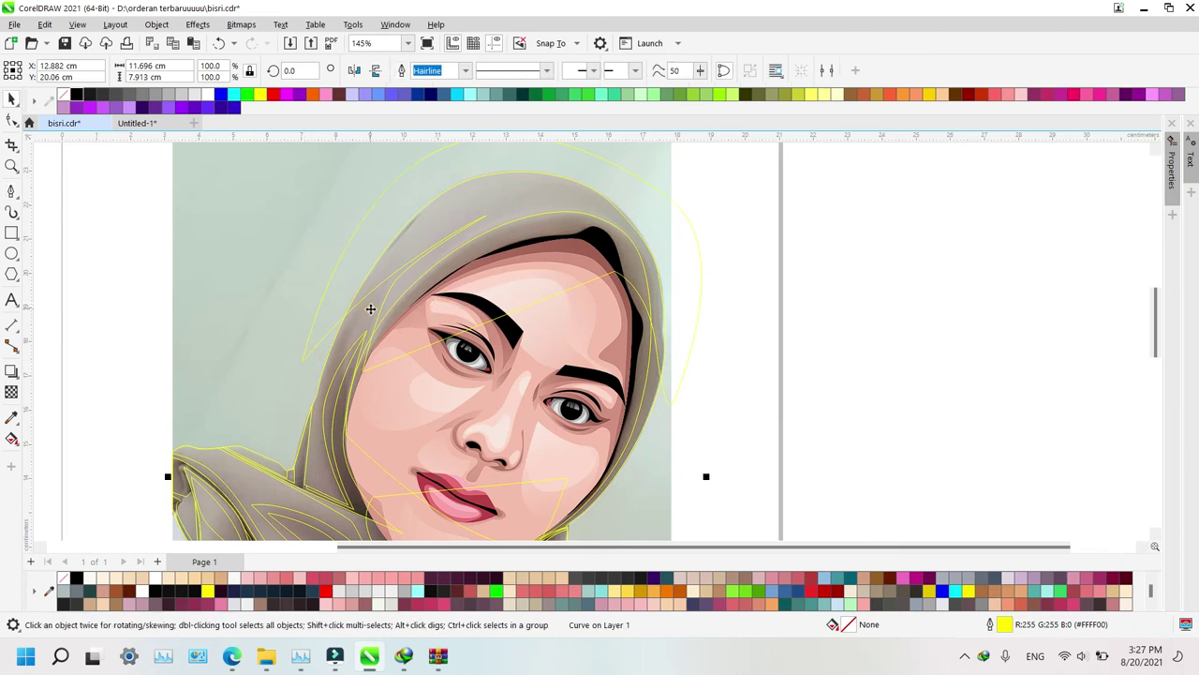
key("i")
left_click(376, 217)
key("Delete")
Start a new shape beside the hanging scarf end and trace a curved edge down its small left side fold
right_click(377, 216)
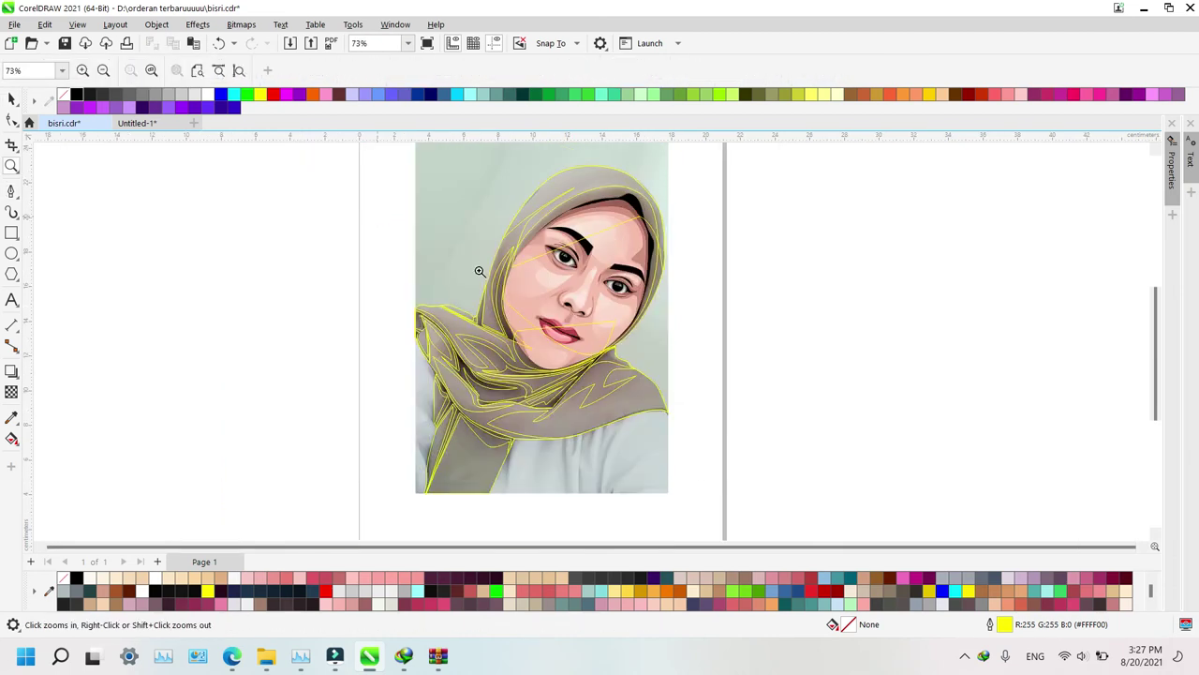
scroll(525, 534, "down", 1)
left_click(566, 512)
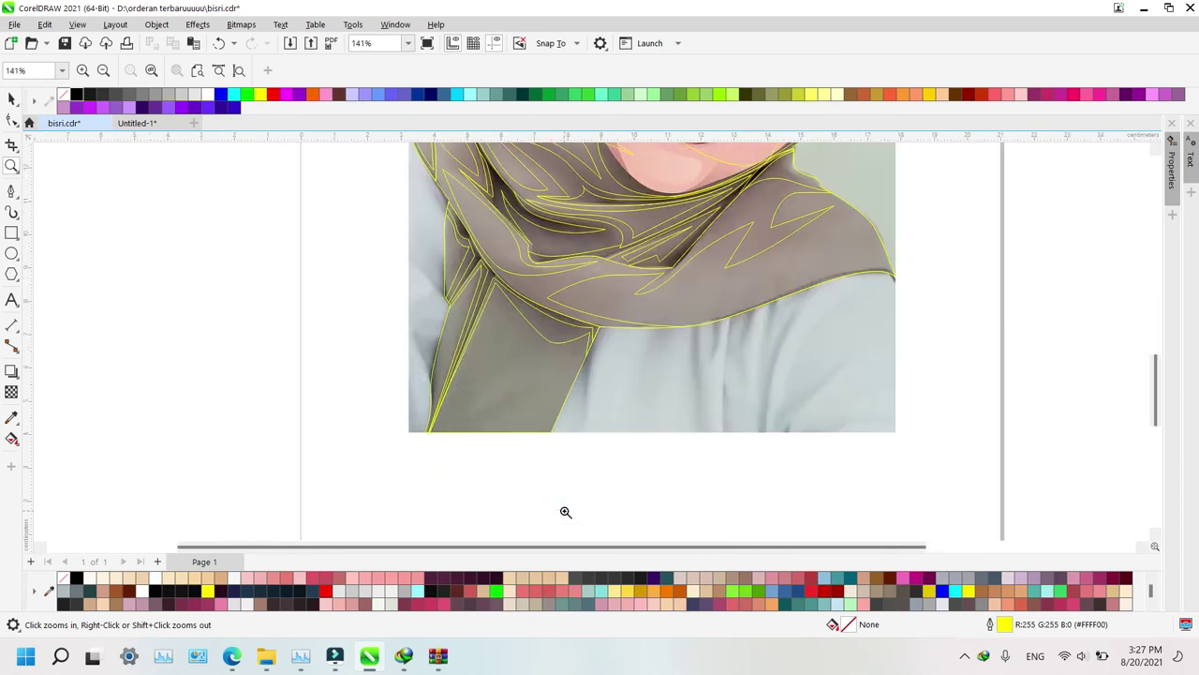
left_click_drag(381, 208, 592, 364)
key("p")
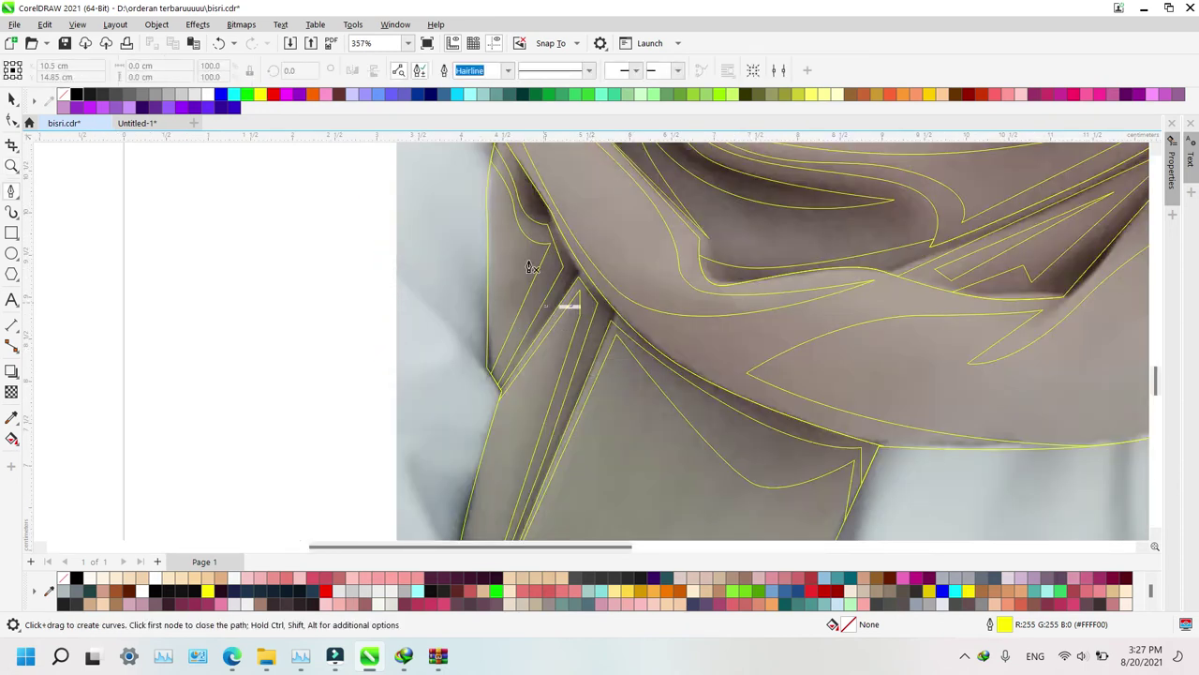
left_click(464, 160)
left_click_drag(505, 212, 511, 269)
left_click_drag(475, 412, 461, 260)
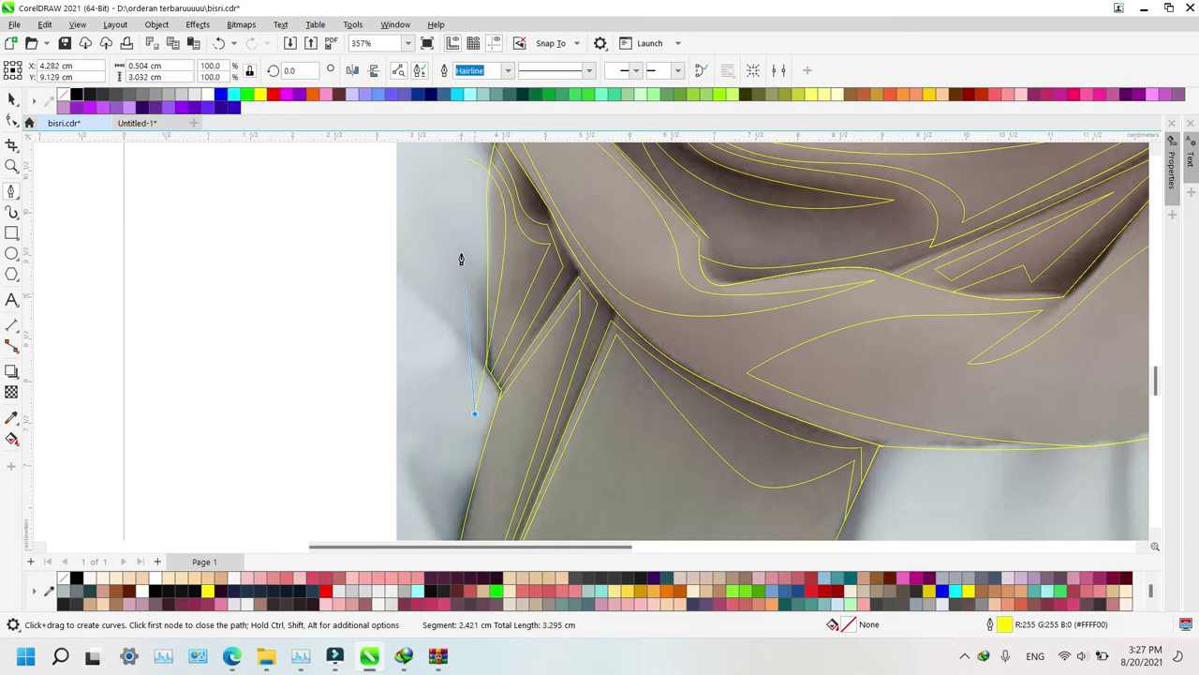
left_click_drag(461, 209, 461, 209)
Continue the outline with a pointed peak into the hanging fold and down its left edge to below the photo
scroll(447, 455, "down", 3)
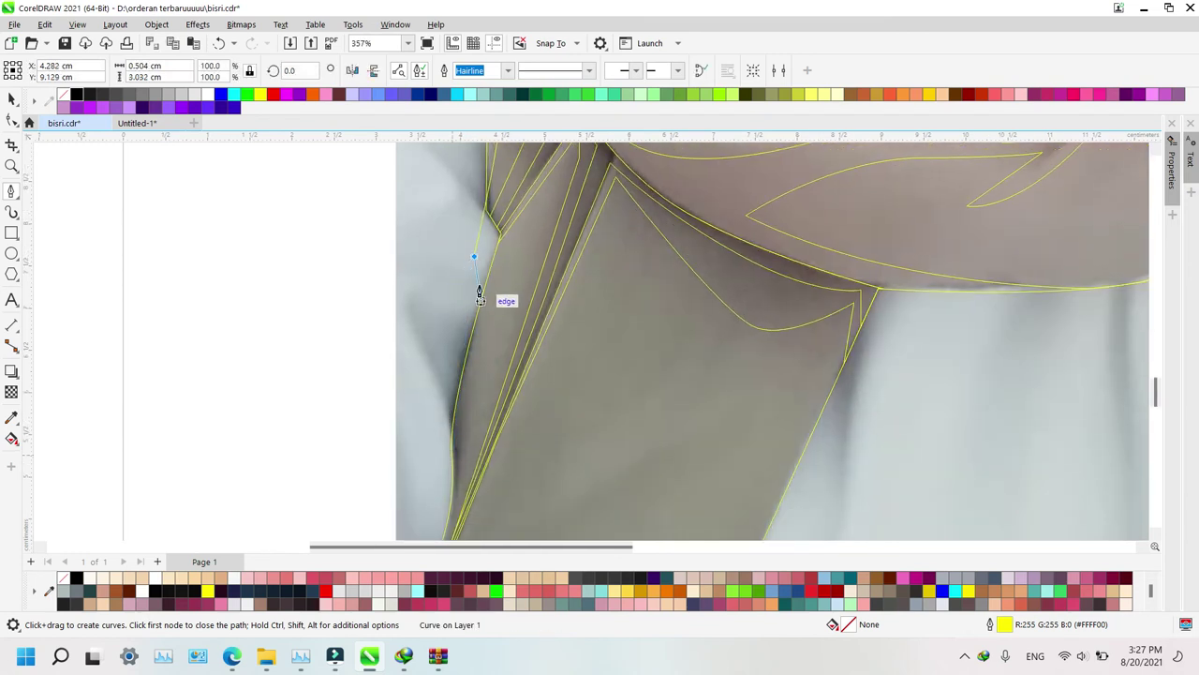
left_click_drag(462, 285, 549, 207)
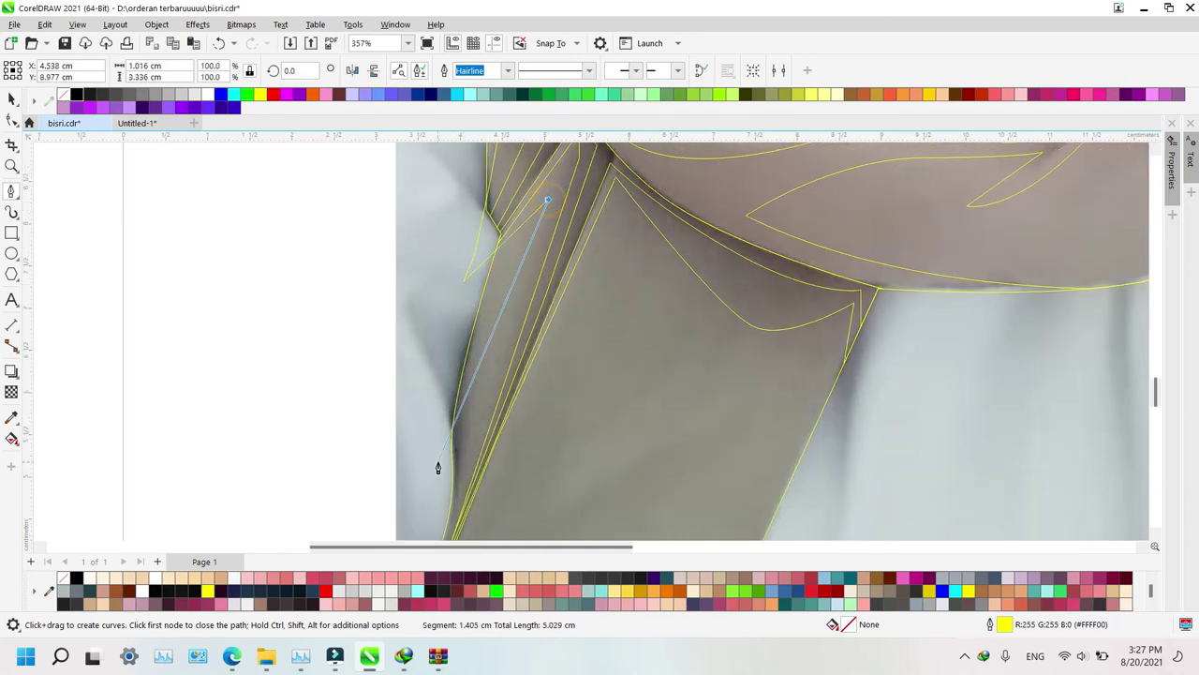
left_click_drag(440, 528, 528, 471)
scroll(528, 473, "down", 5)
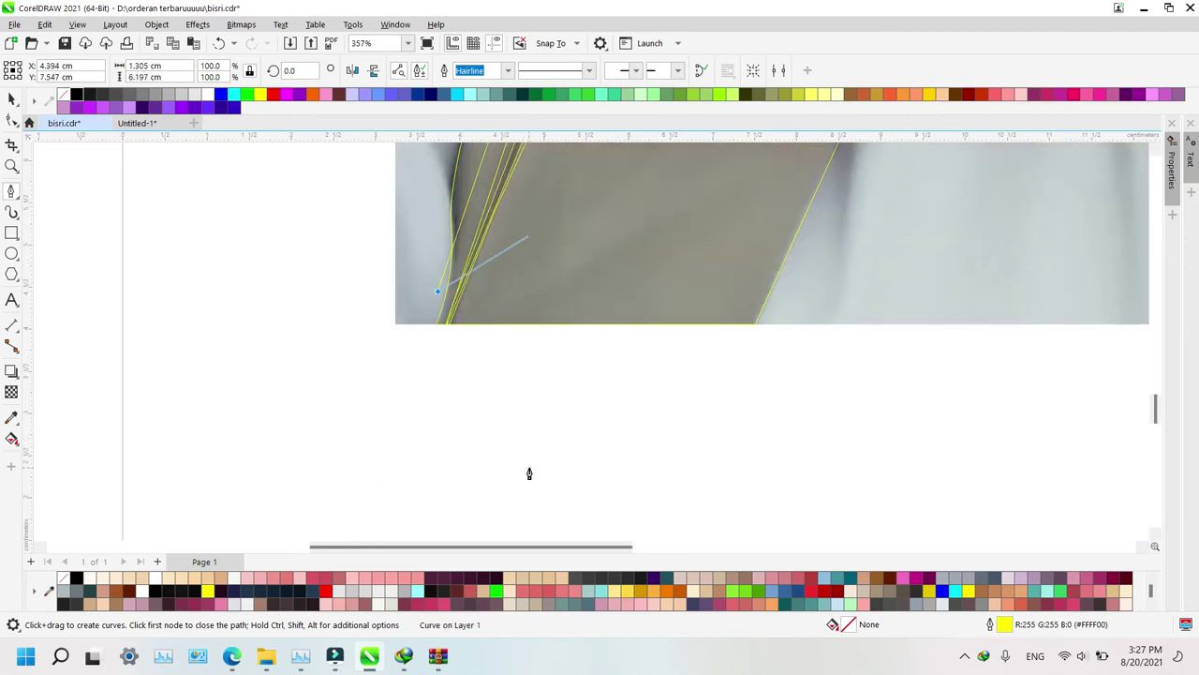
left_click(427, 394)
scroll(426, 397, "down", 4)
scroll(426, 397, "up", 3)
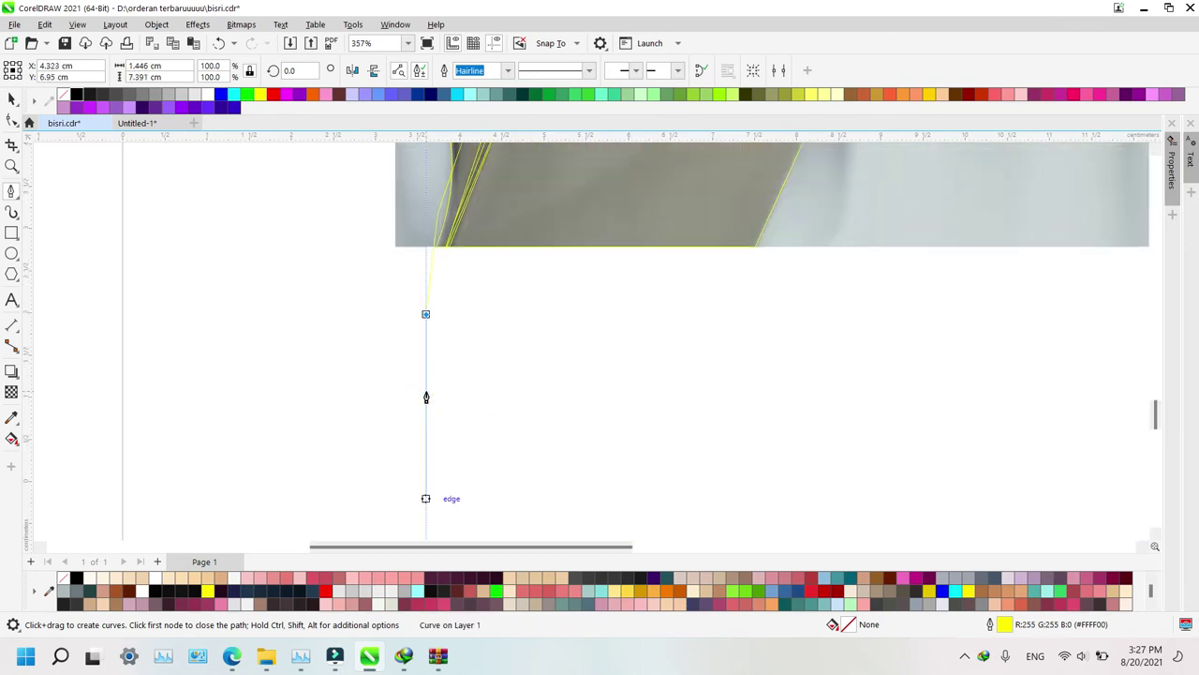
scroll(426, 401, "up", 3)
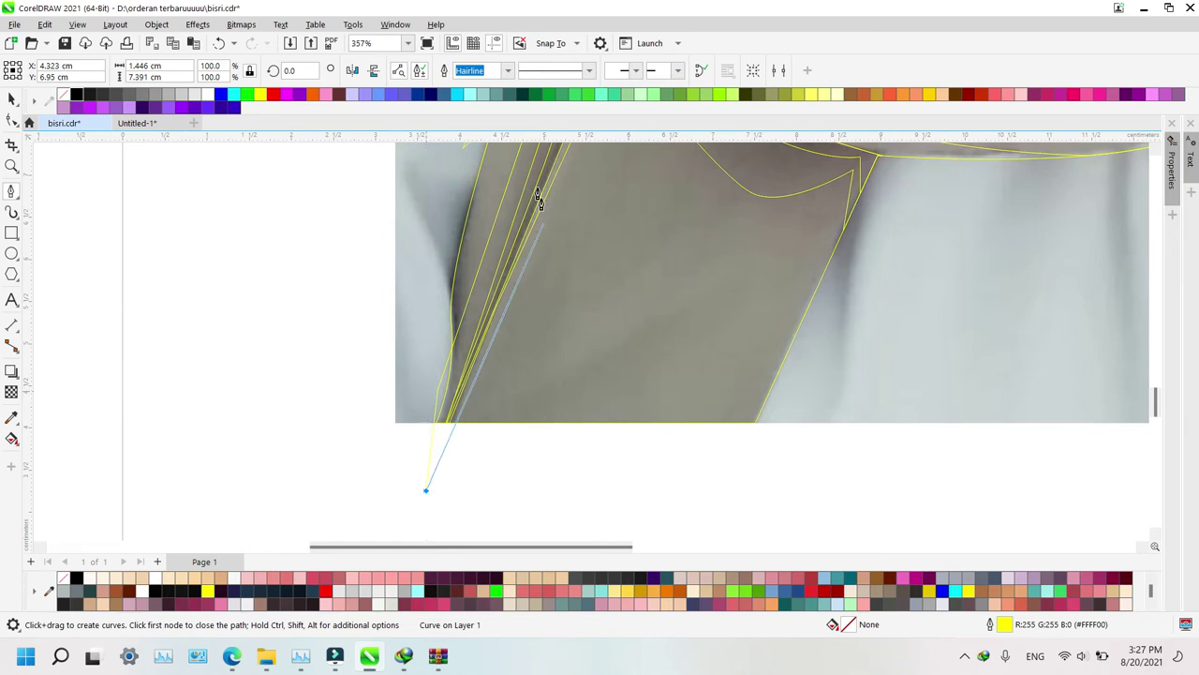
Trace a zigzag edge across the hanging scarf end and close the shape around its outside at about 5.3 × 7.6 cm
left_click(597, 151)
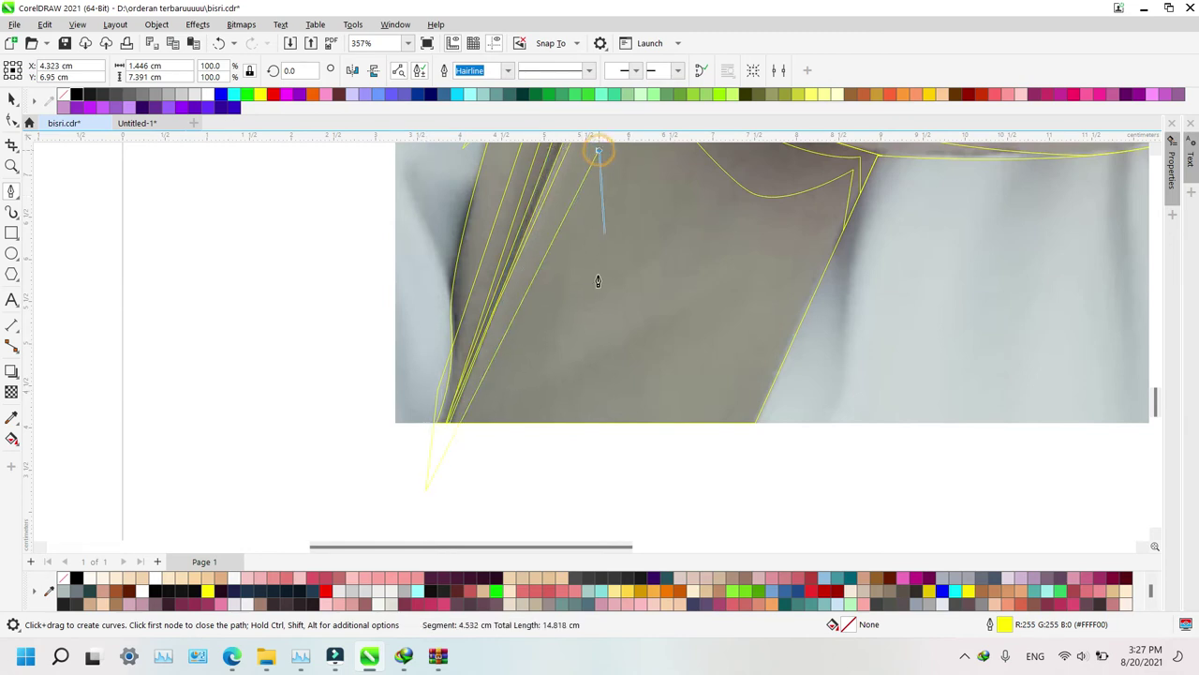
left_click(533, 384)
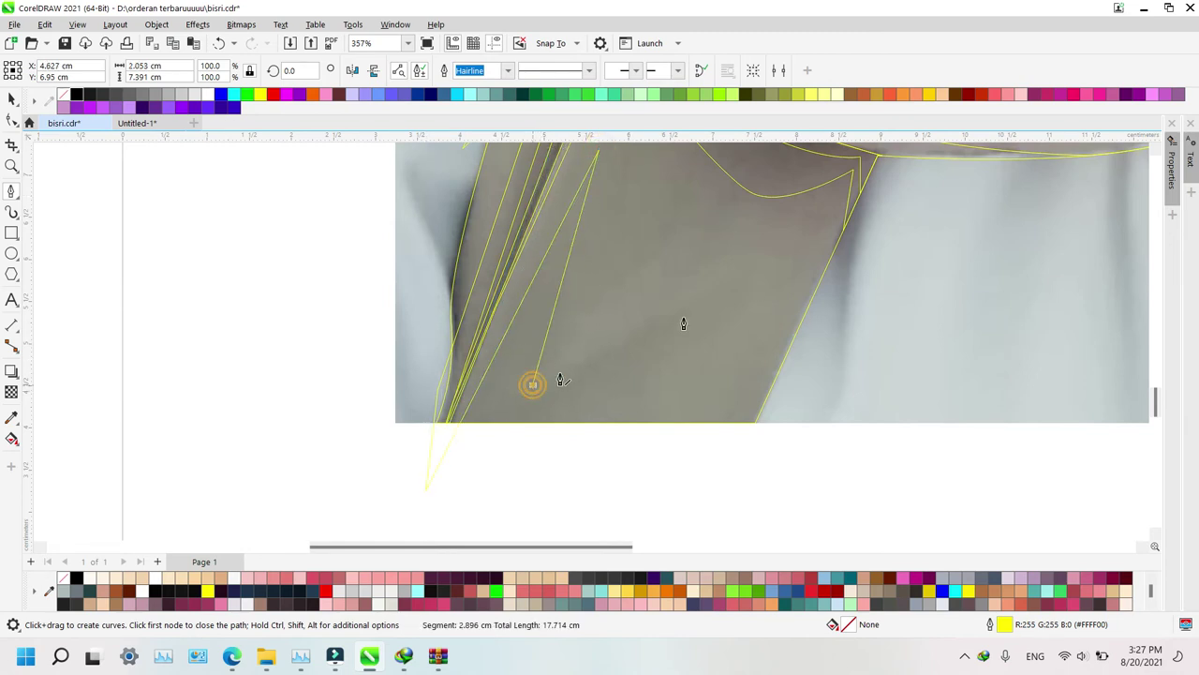
left_click(827, 218)
left_click(803, 439)
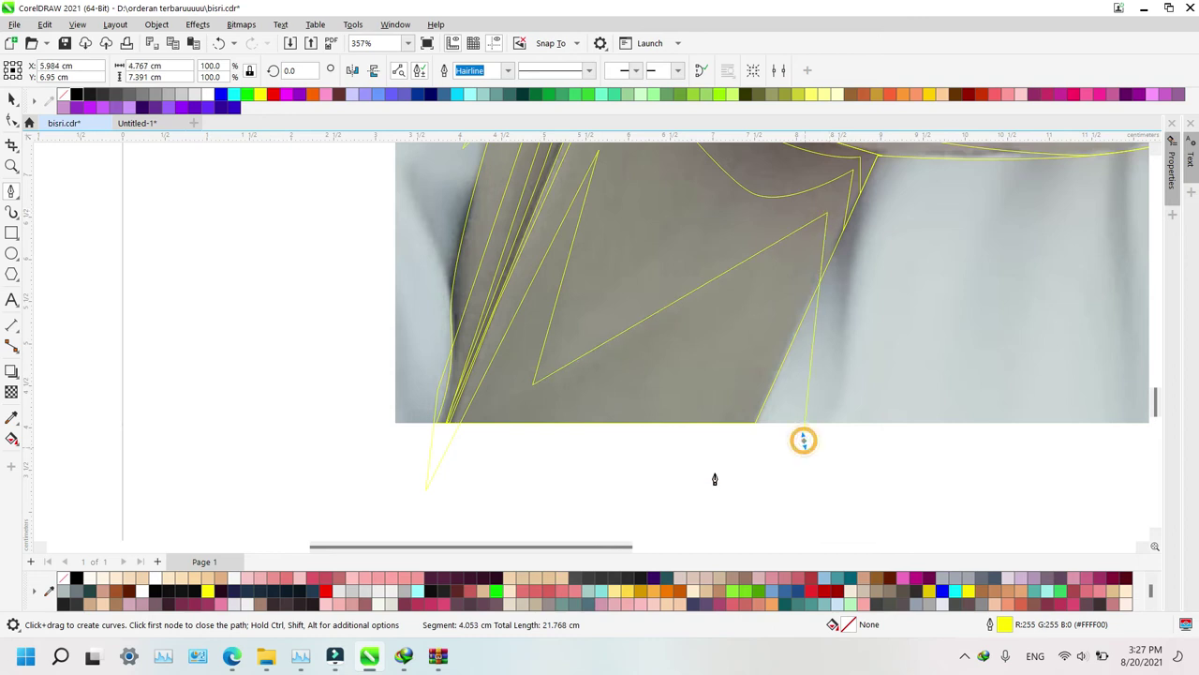
left_click(489, 482)
left_click(382, 501)
scroll(397, 254, "up", 3)
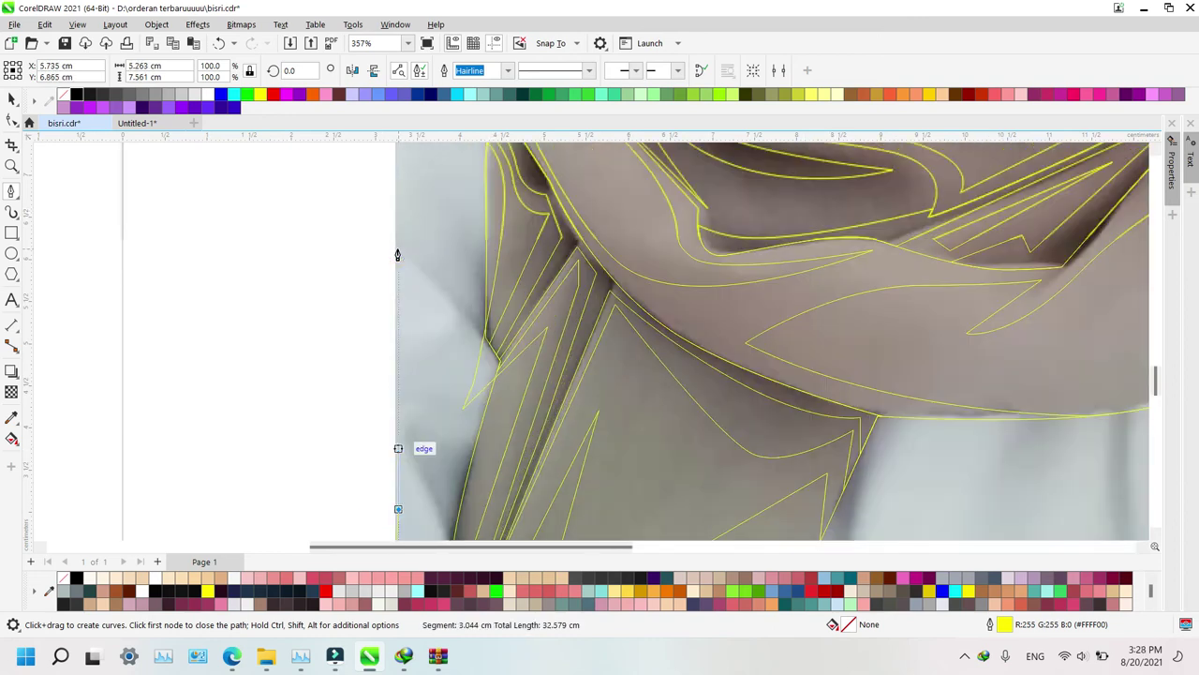
left_click(463, 170)
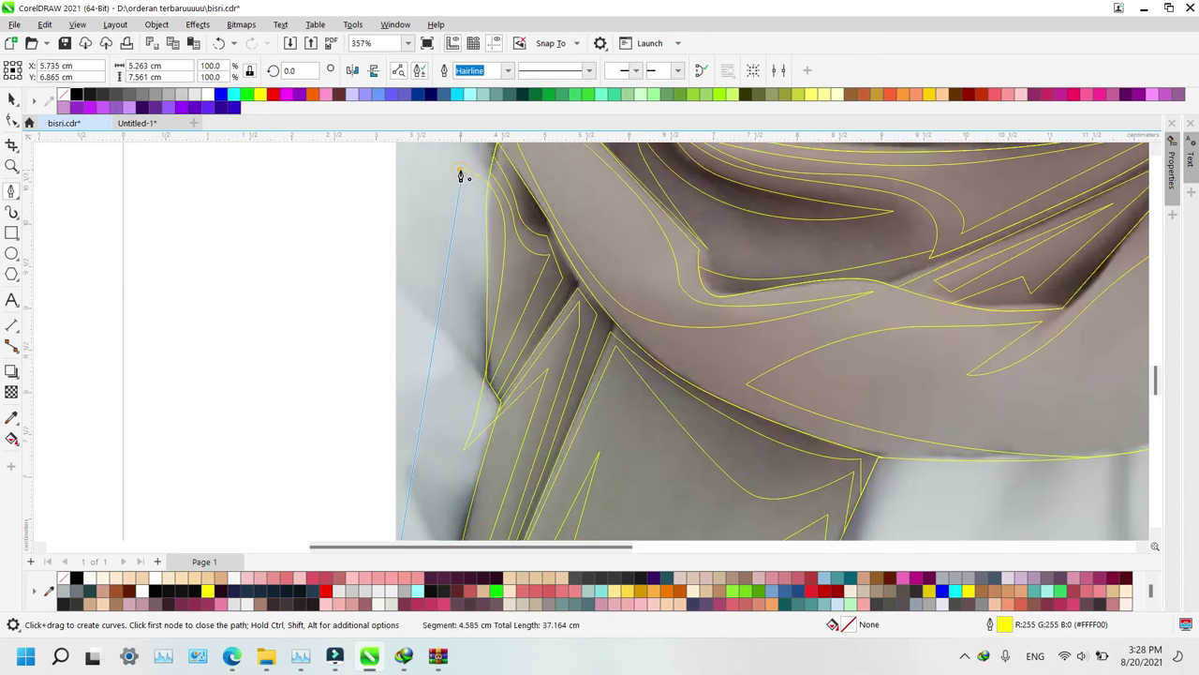
Intersect the zigzag shape with the outline of the hanging scarf end and delete the leftover original
key("z")
right_click(587, 299)
key("space")
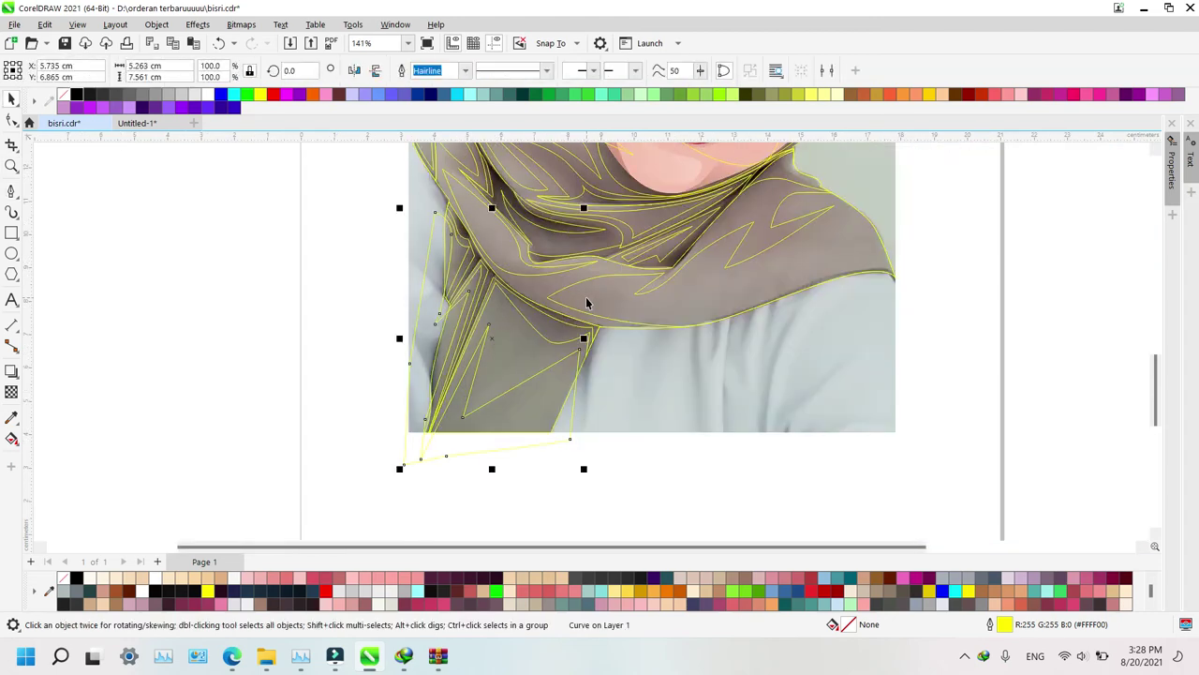
left_click(520, 338, "shift")
key("i")
left_click(544, 436)
key("Delete")
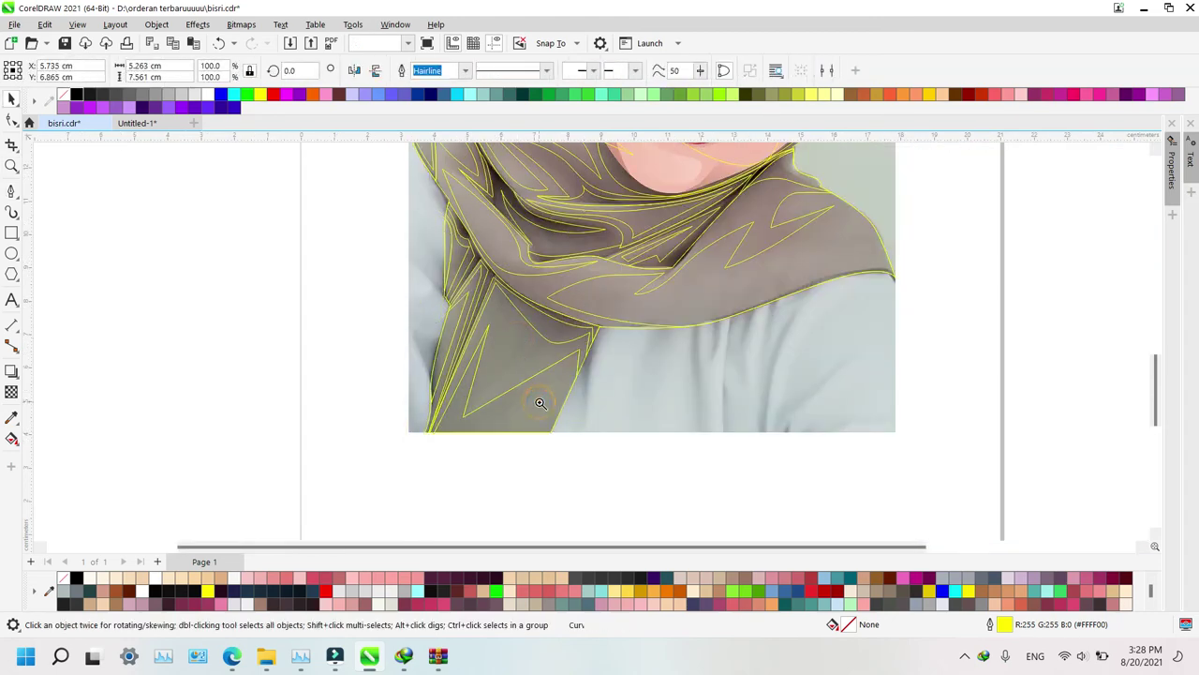
Fill the five darkest fold-shadow shapes of the scarf with green (R76 G153 B85) and remove their outlines
key("z")
right_click(540, 403)
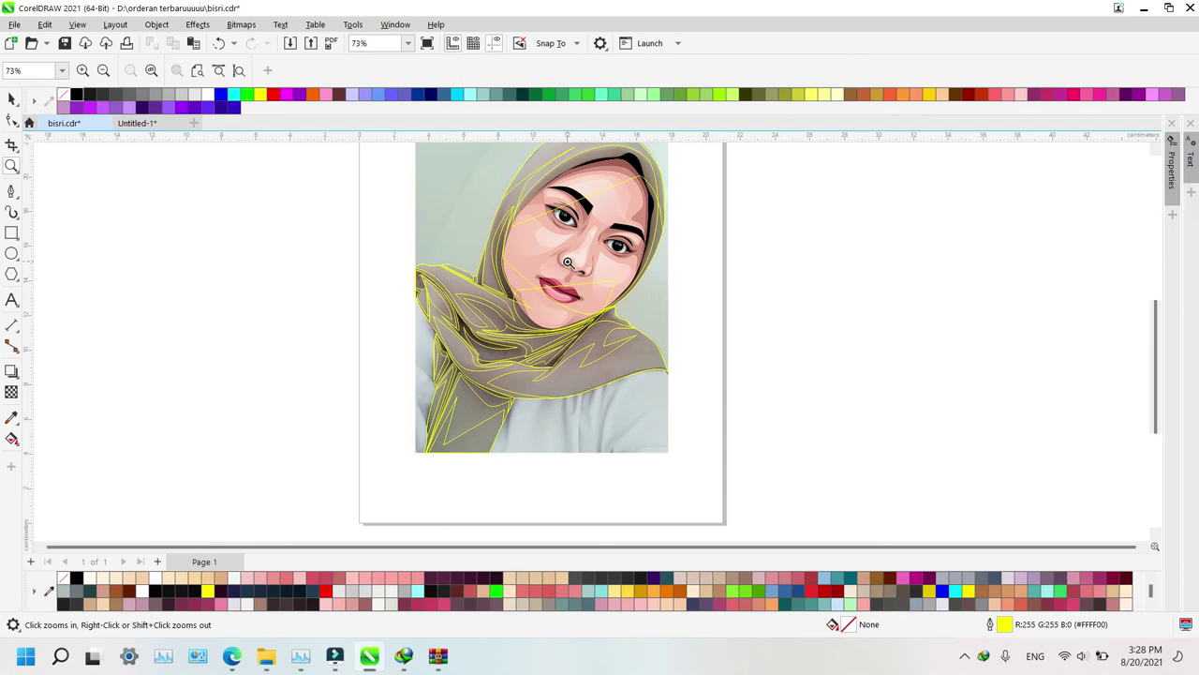
scroll(495, 237, "down", 2)
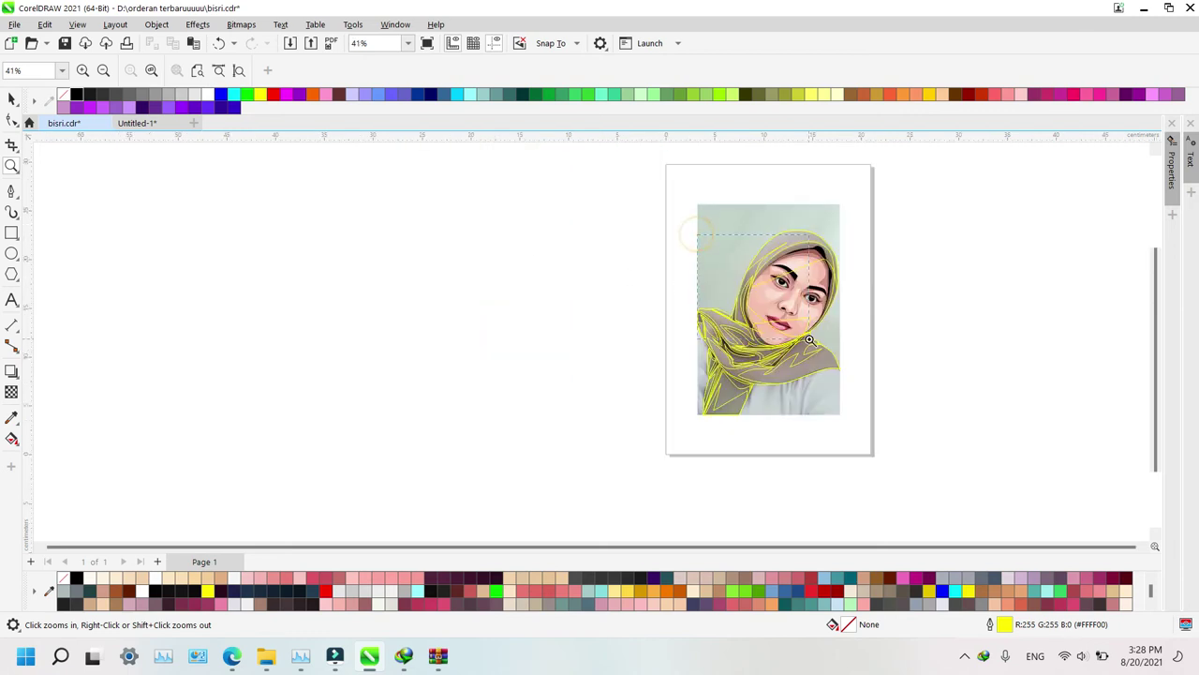
left_click(944, 433)
key("space")
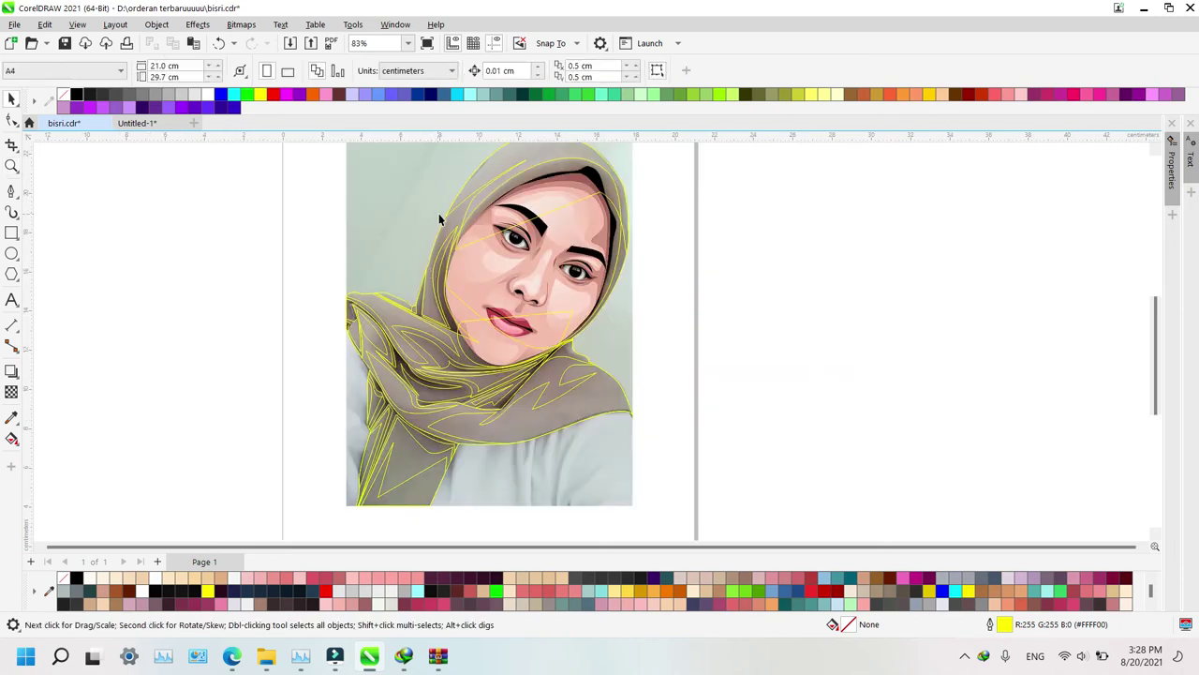
left_click(445, 287)
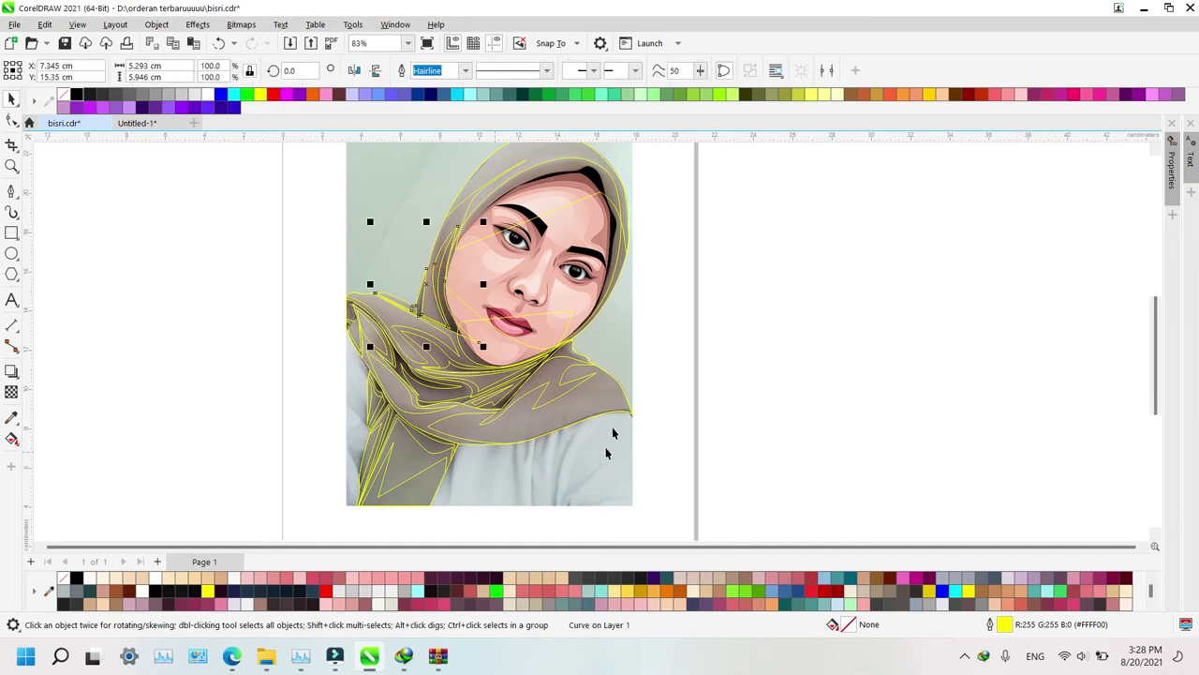
scroll(448, 368, "down", 1)
scroll(448, 367, "left", 2)
key("z")
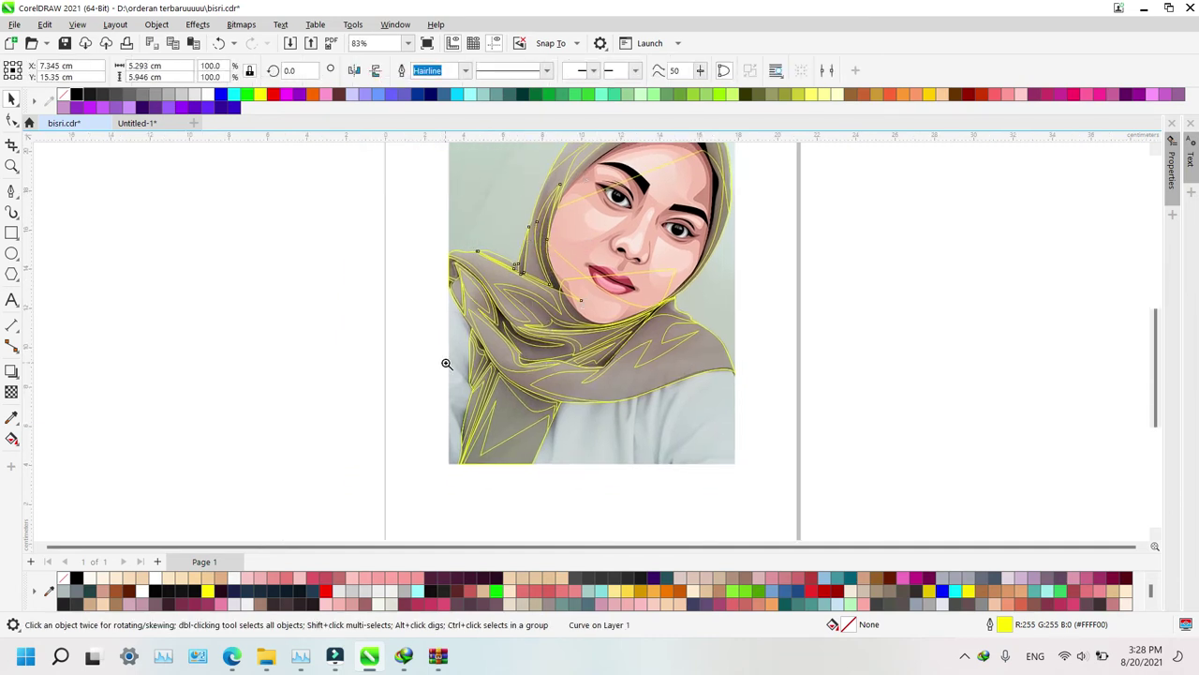
left_click_drag(403, 170, 741, 468)
key("F10")
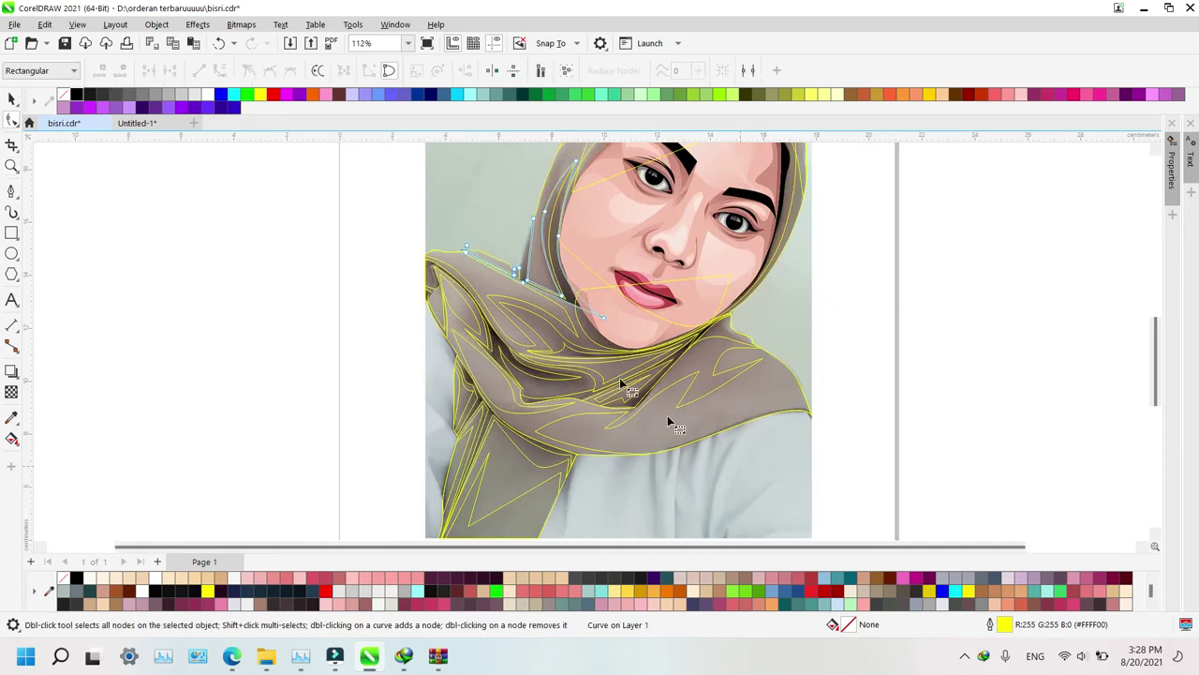
left_click(567, 353, "shift")
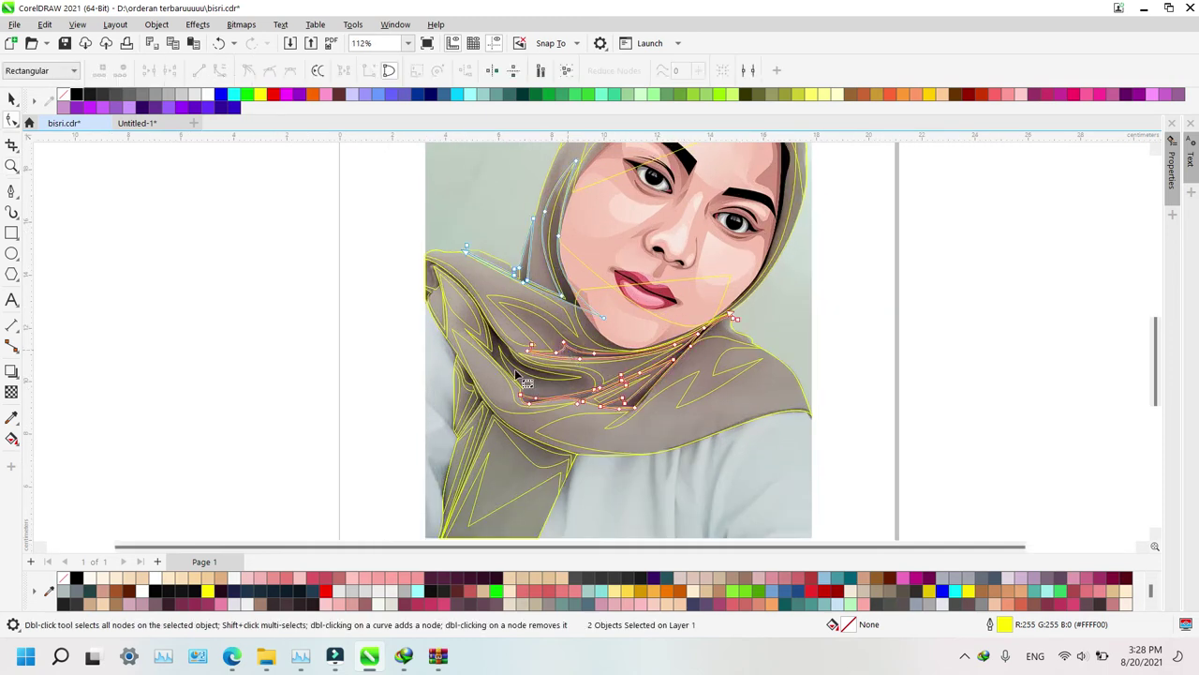
left_click(444, 310, "shift")
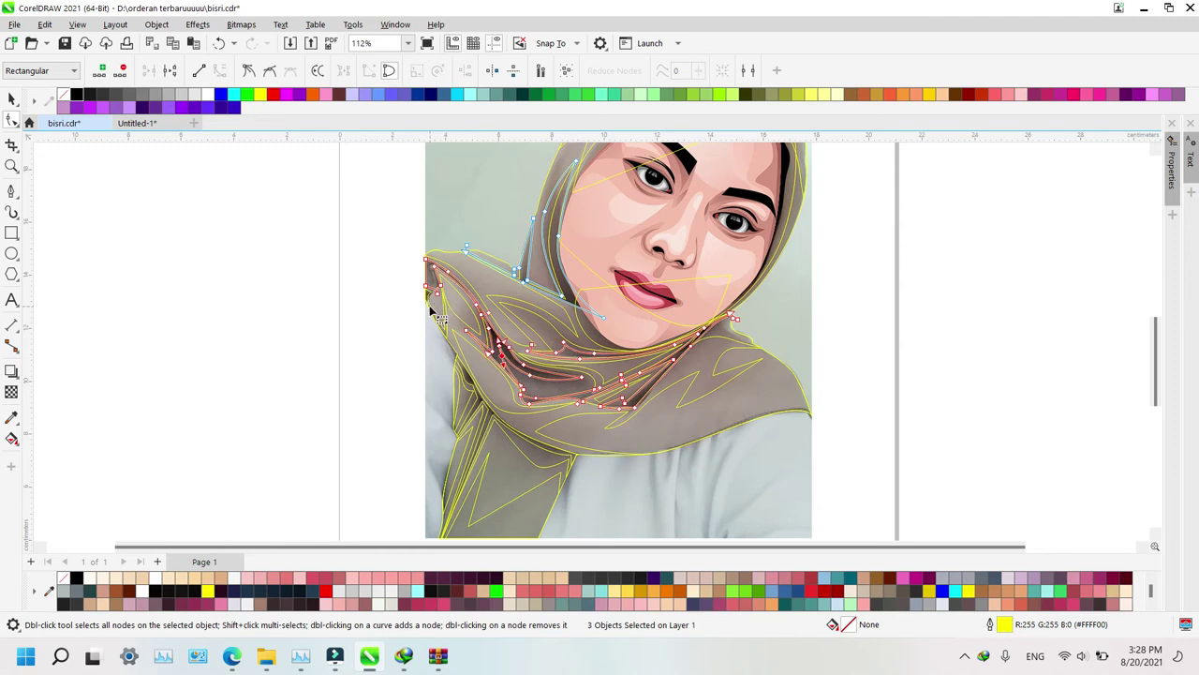
left_click(427, 300, "shift")
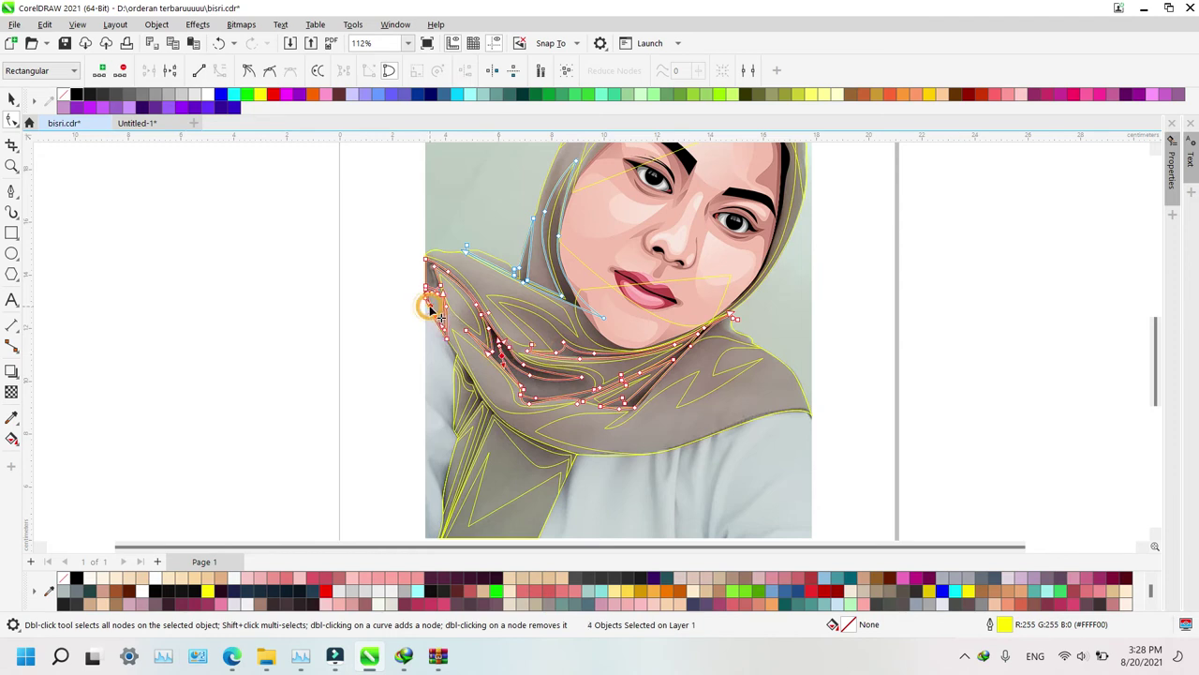
left_click(478, 405, "shift")
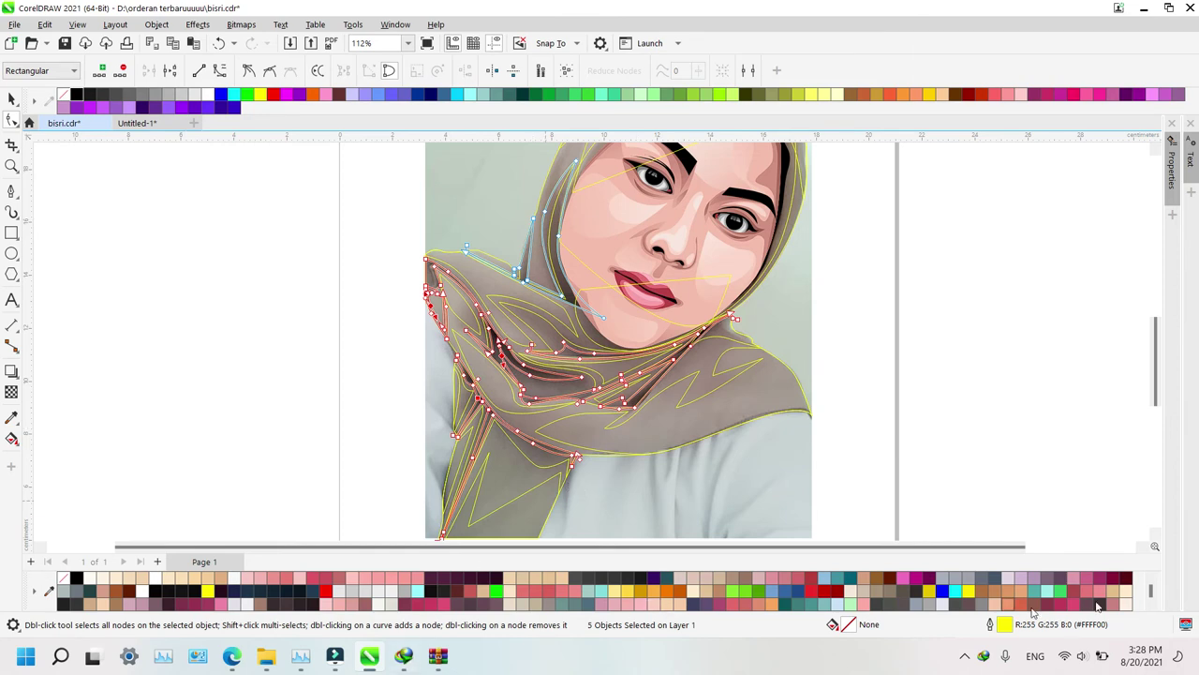
left_click(1151, 606)
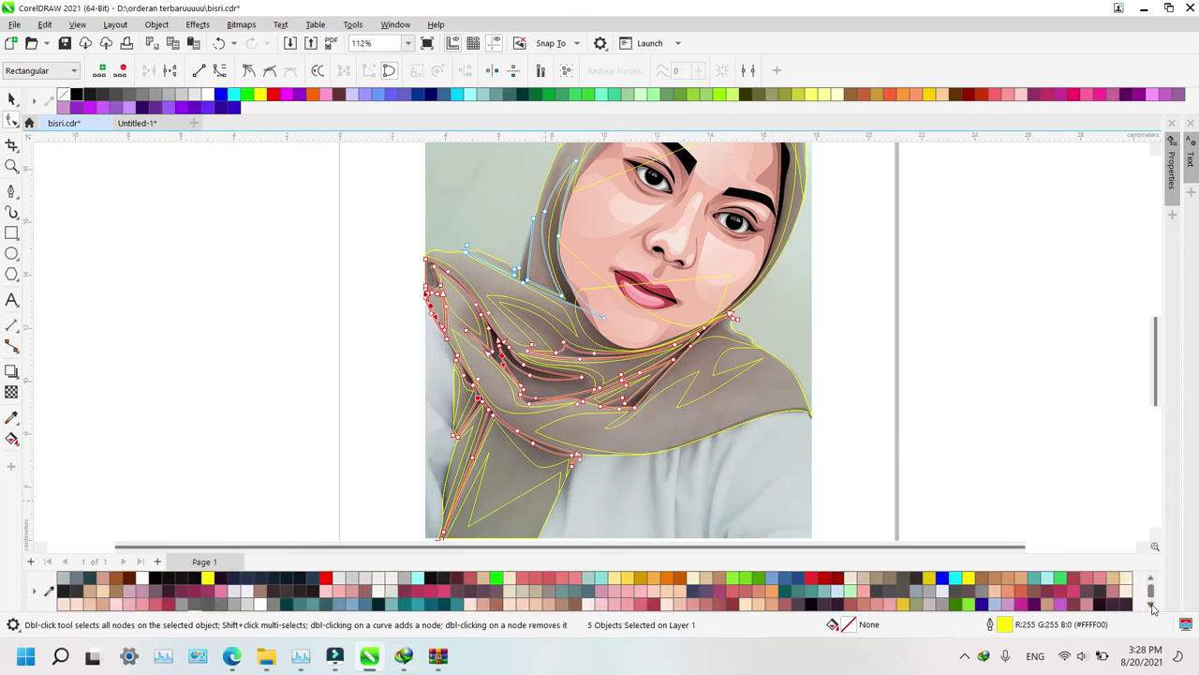
left_click(1152, 605)
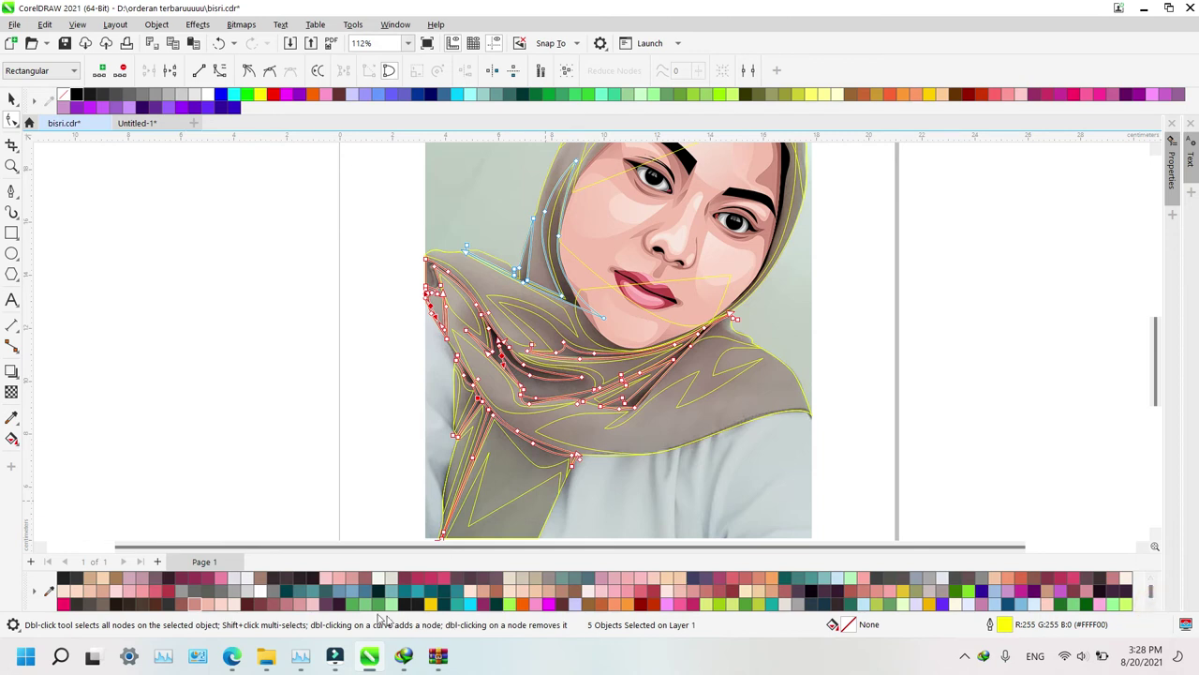
left_click(380, 605)
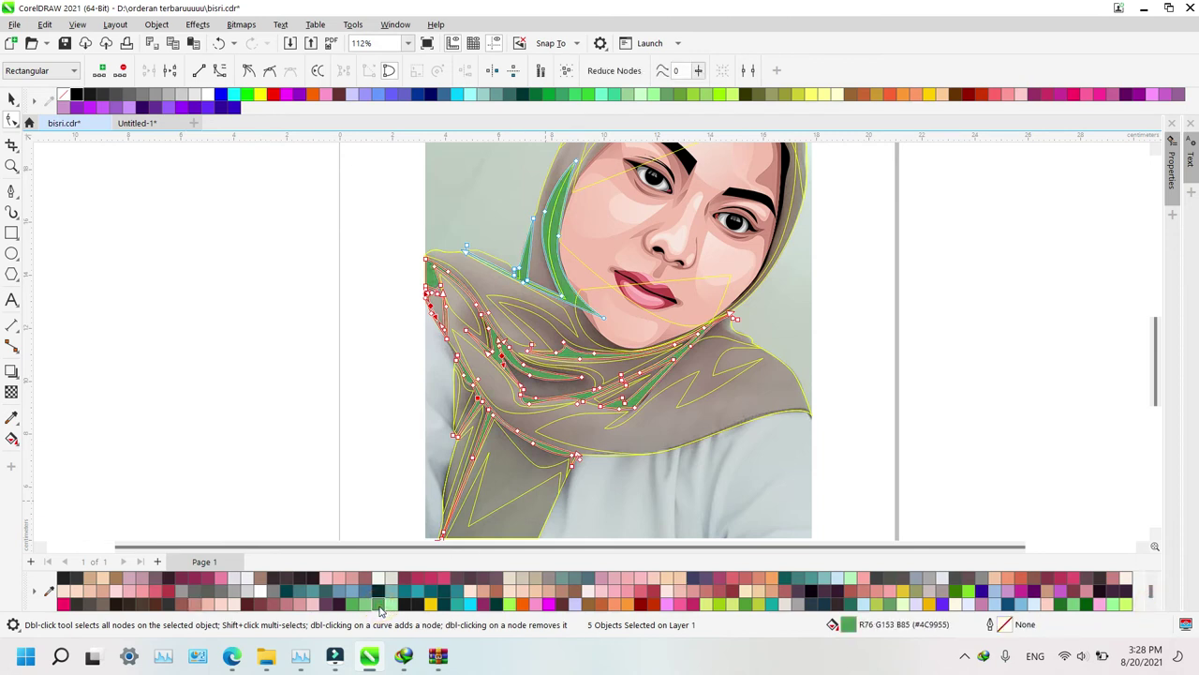
key("space")
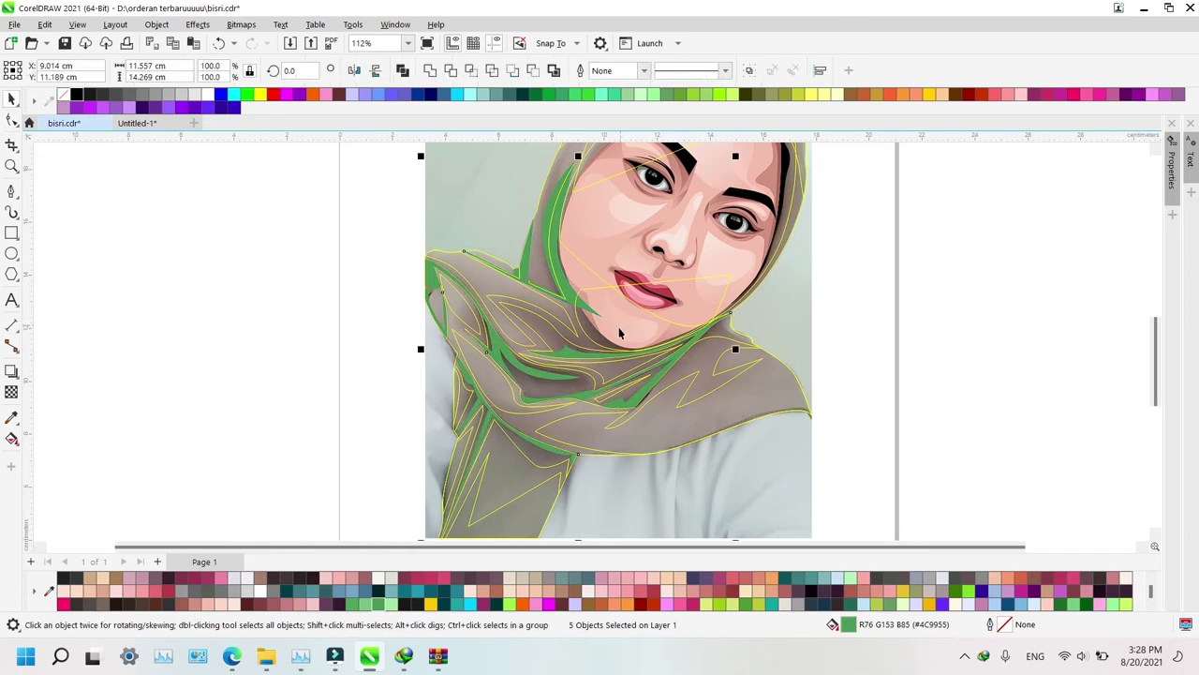
Group the five green shadow shapes of the scarf into one object
left_click(607, 339)
key("ctrl+z")
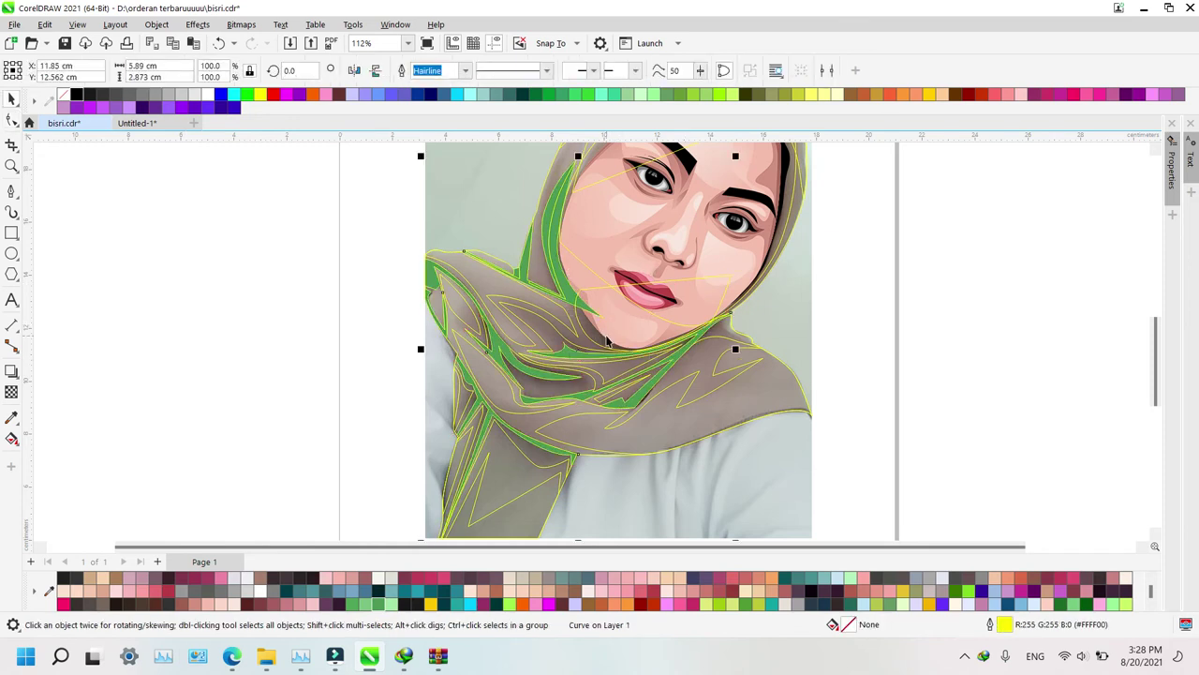
key("ctrl+shift+z")
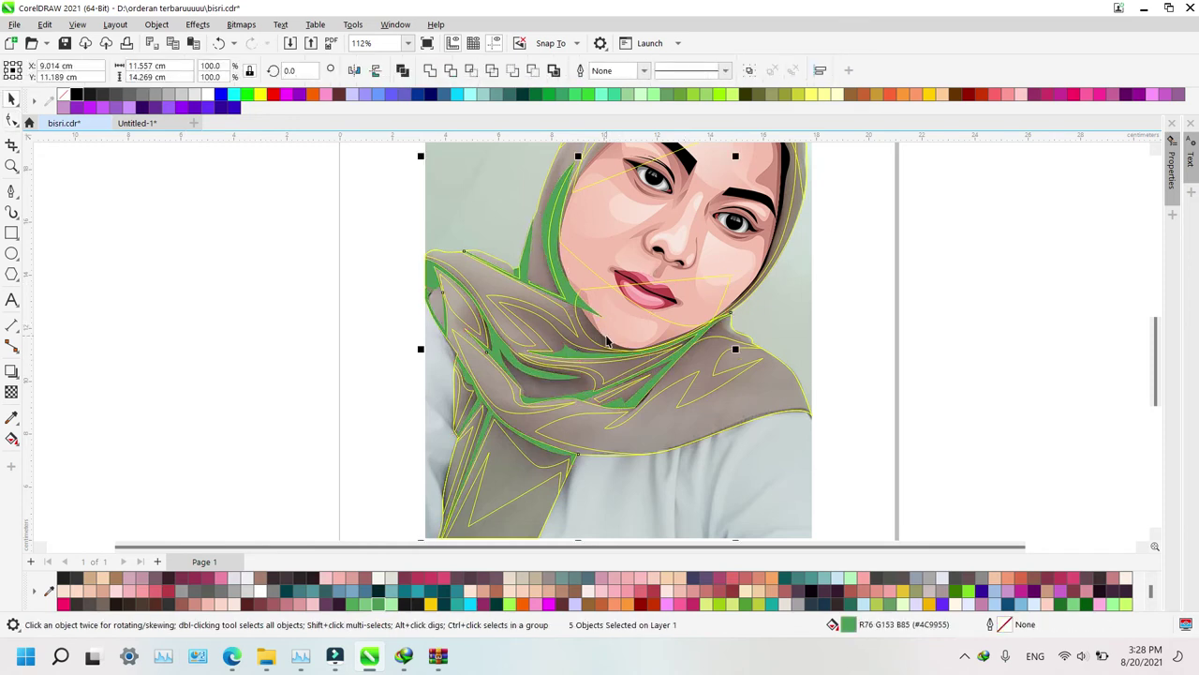
key("ctrl+g")
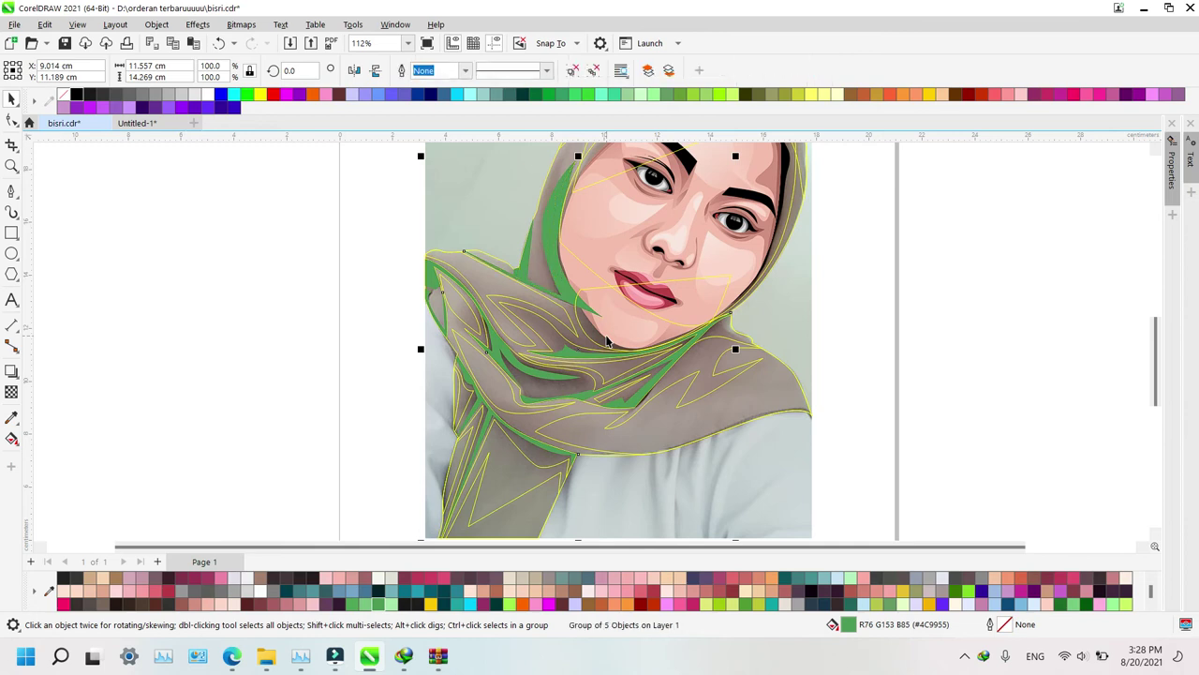
Bring the grouped face artwork to the front, above the scarf shapes
left_click(607, 206)
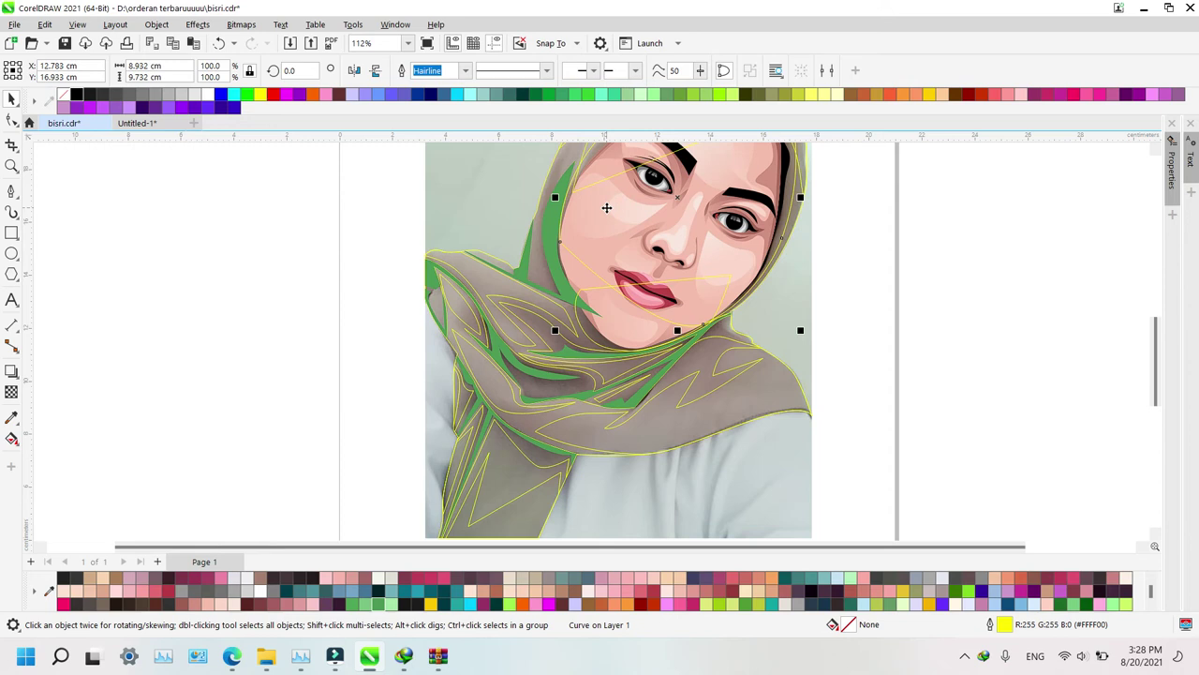
left_click(573, 270)
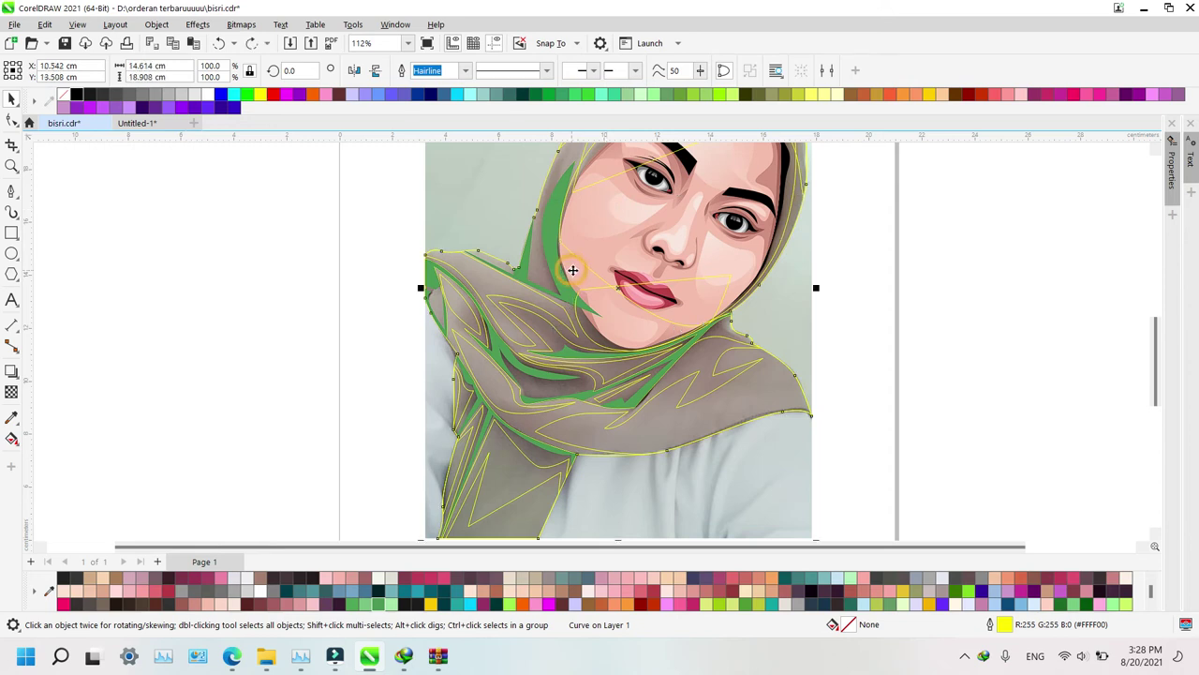
left_click(562, 263)
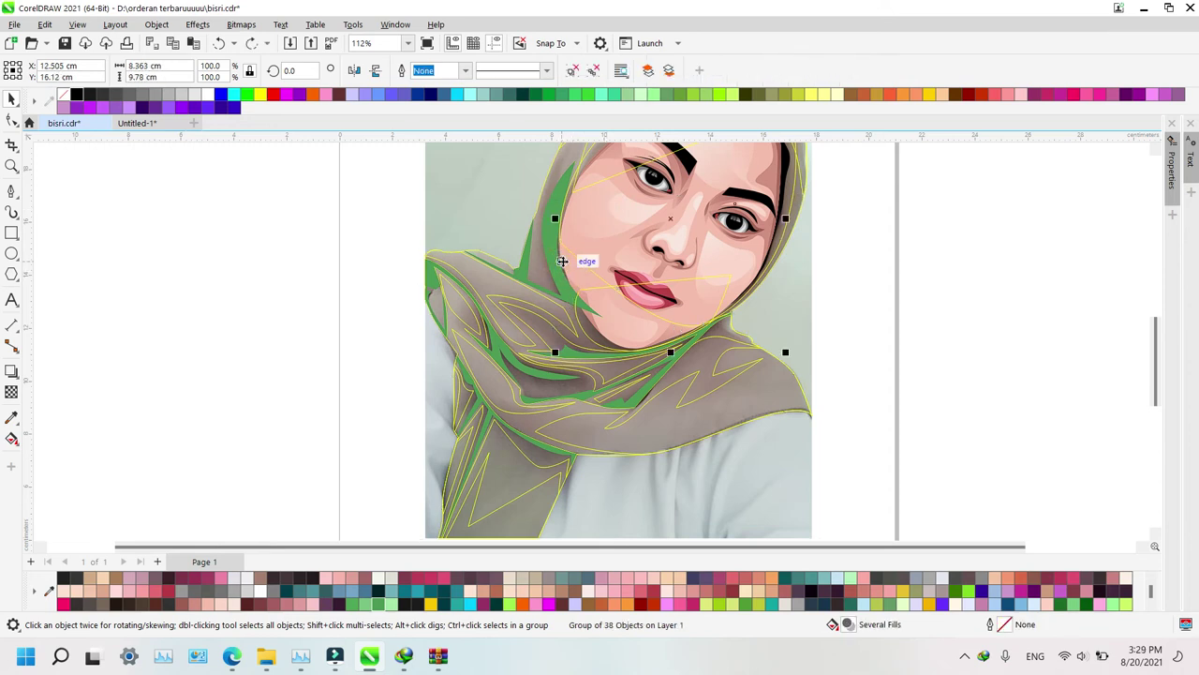
key("shift+Page_Up")
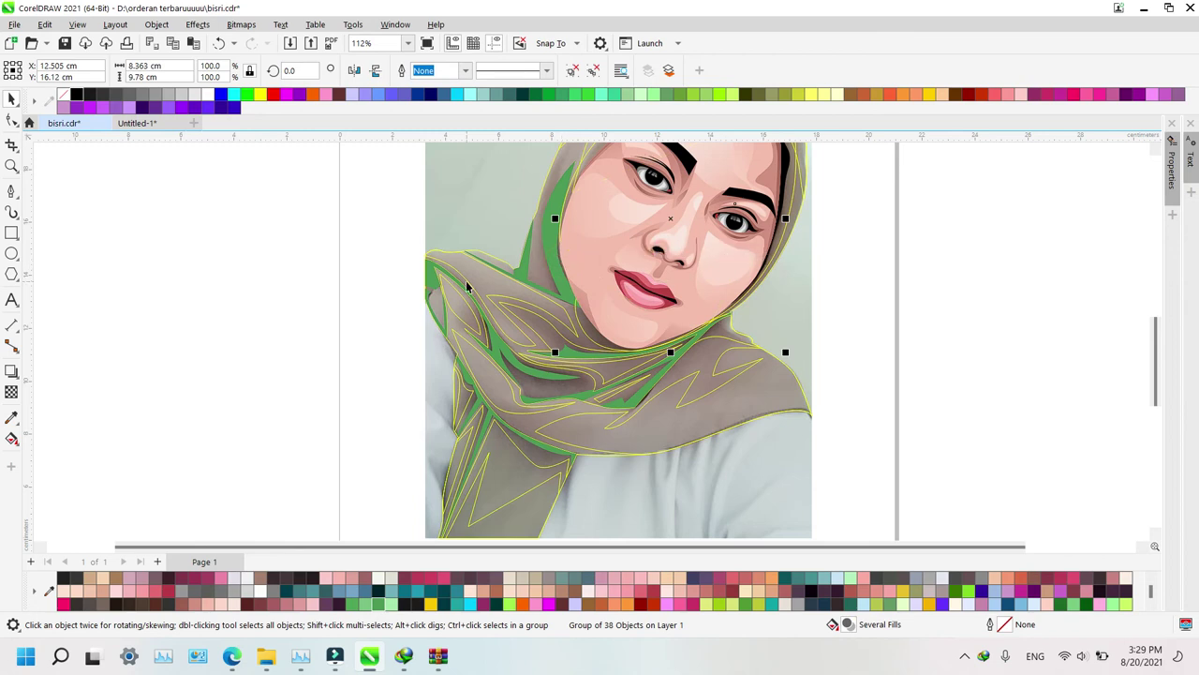
left_click(440, 304, "ctrl")
key("F10")
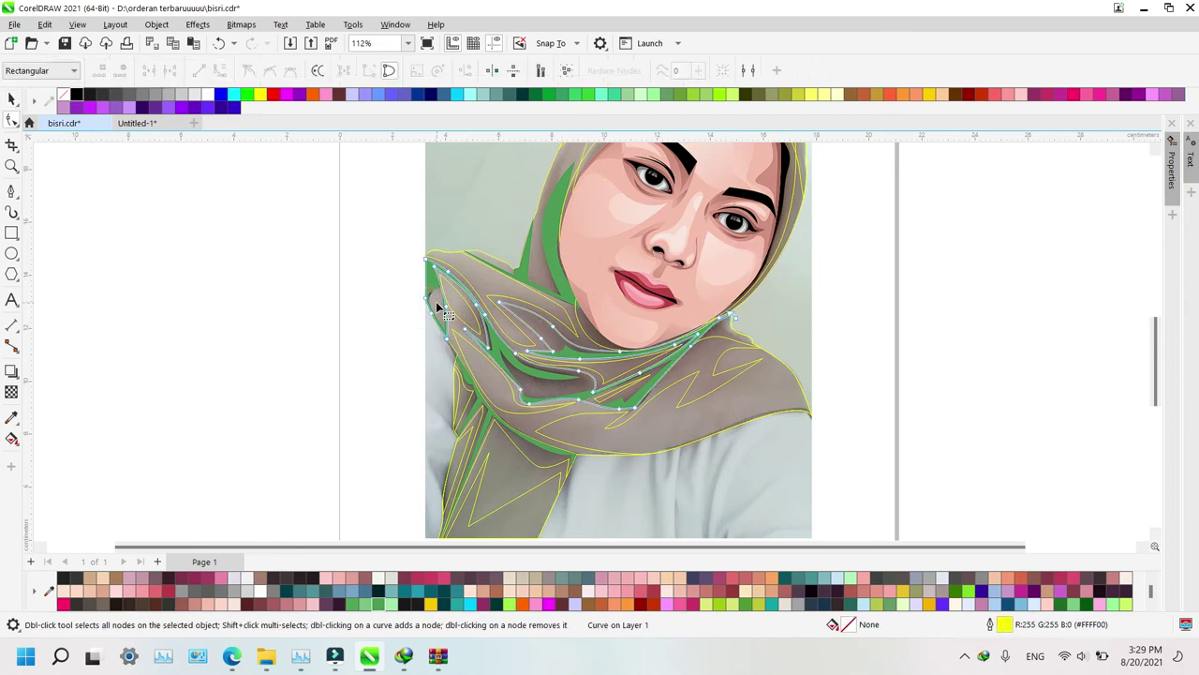
left_click(590, 327, "shift")
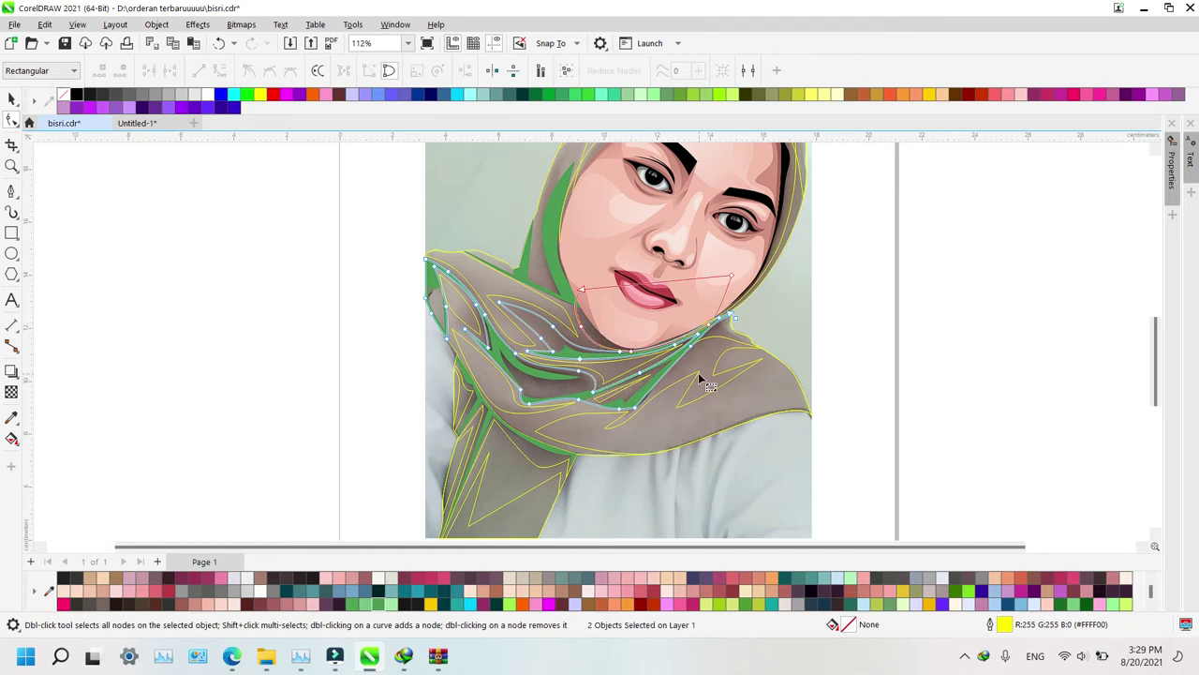
left_click(514, 439, "shift")
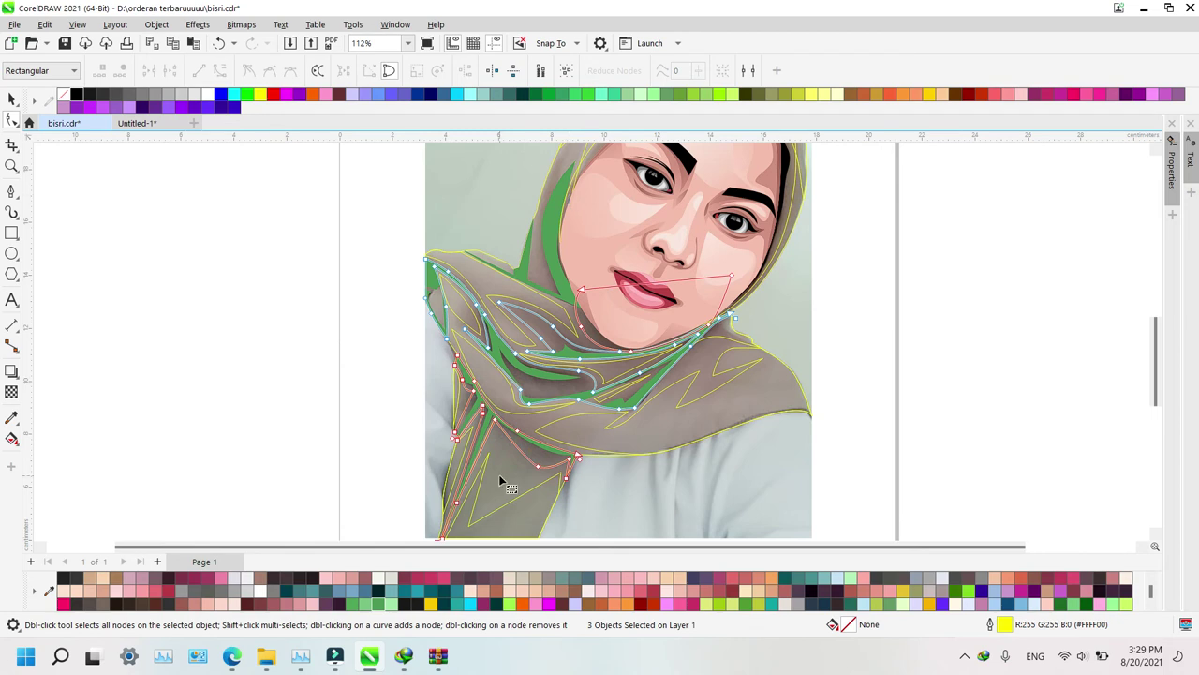
Undo the face reordering, grouping and green fill of the scarf shadows, and redo the deletion of the leftover zigzag original
key("ctrl+z")
key("ctrl+z")
key("ctrl+z")
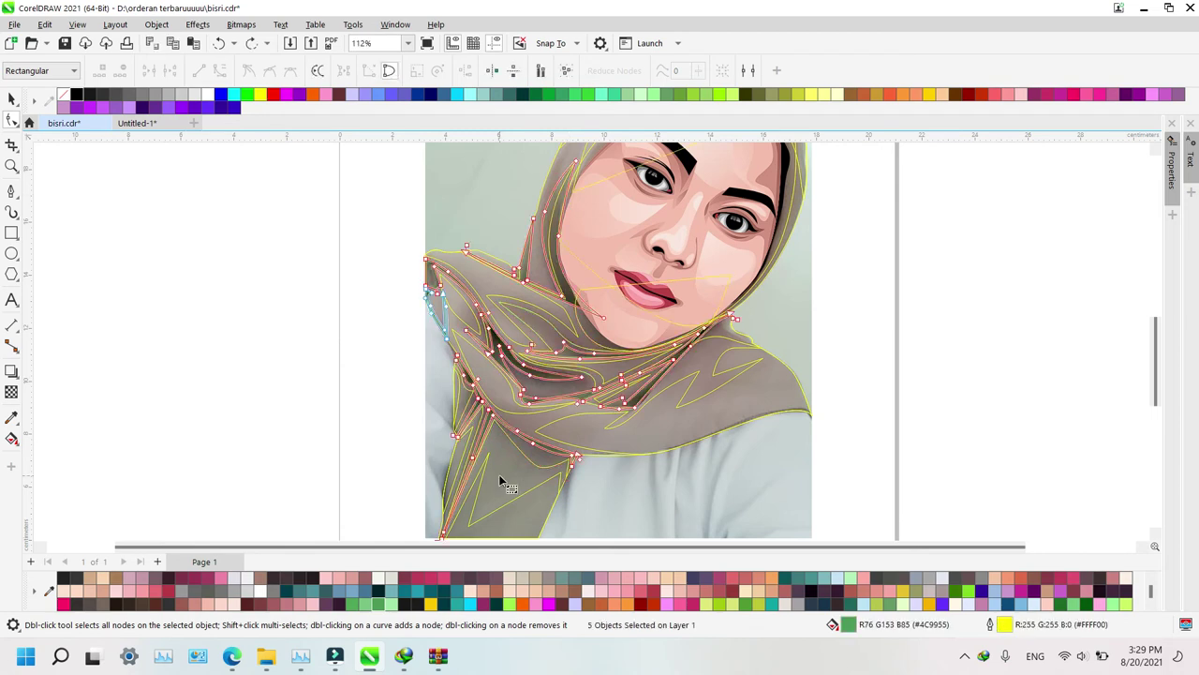
key("ctrl+z")
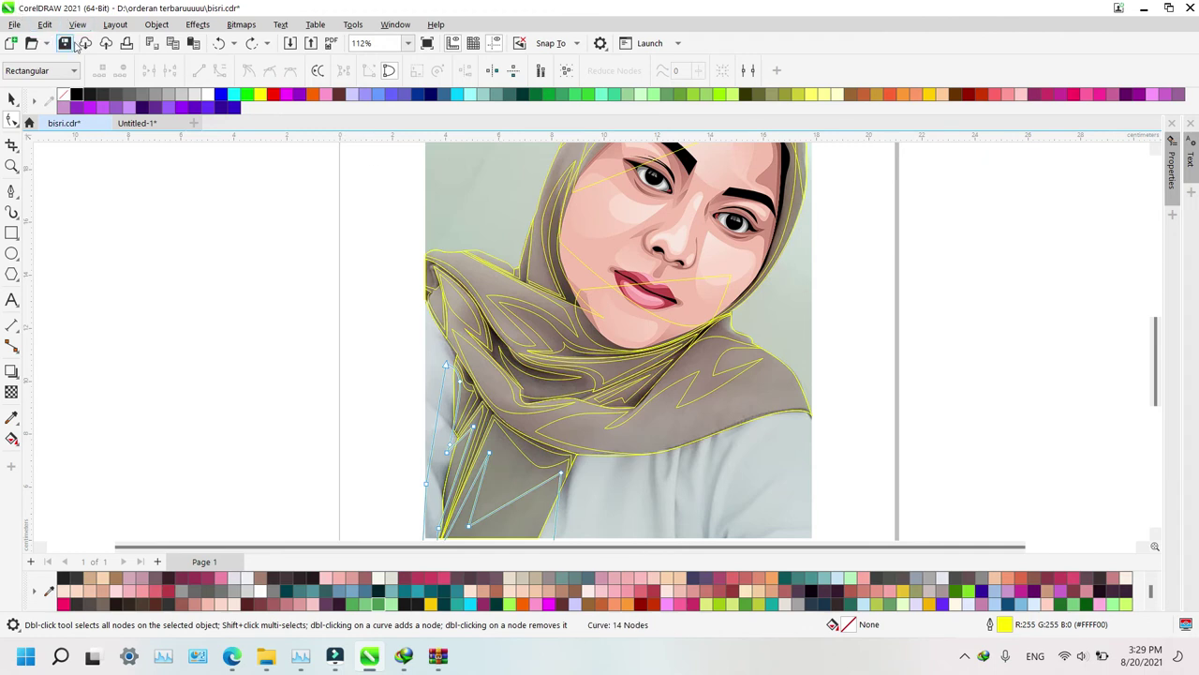
left_click(253, 43)
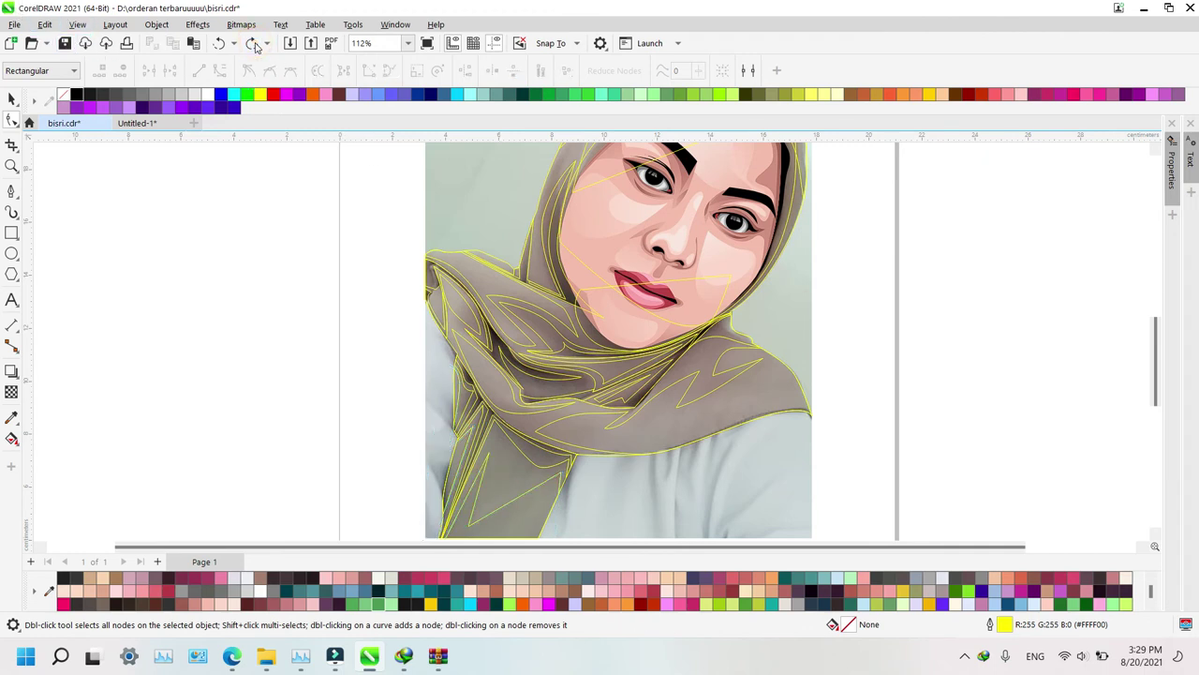
Try moving the short loose end of the three-part open fold curve beside the face's left edge
left_click(551, 242)
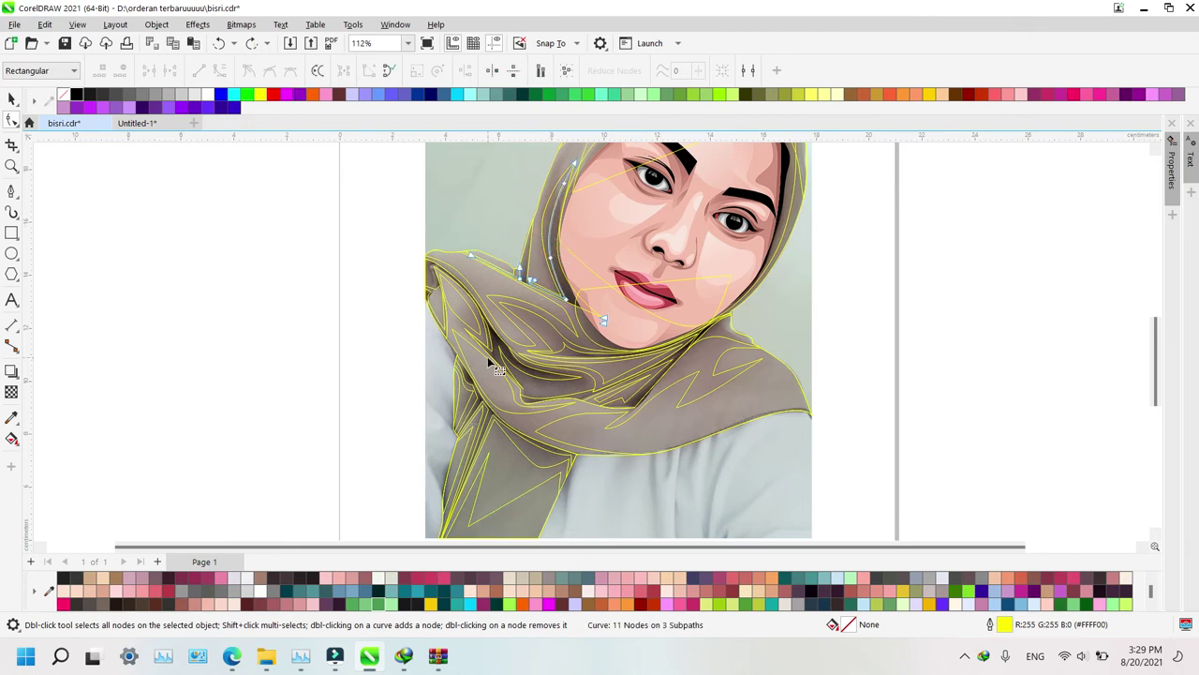
key("z")
left_click(546, 219)
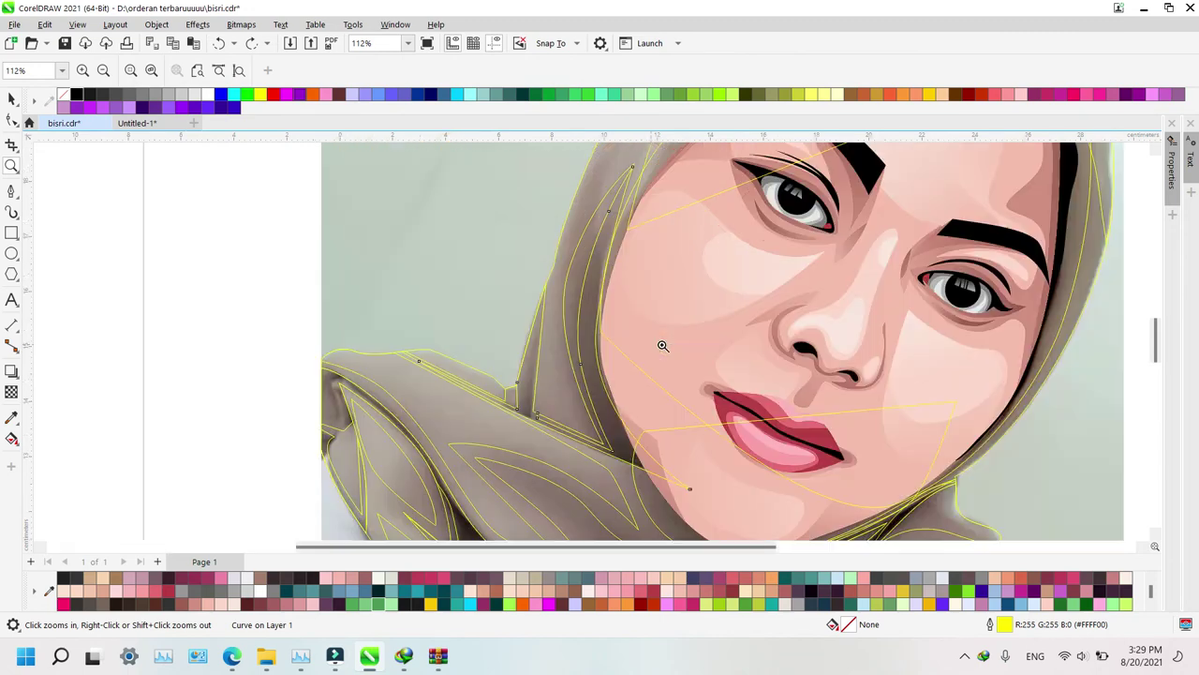
key("F10")
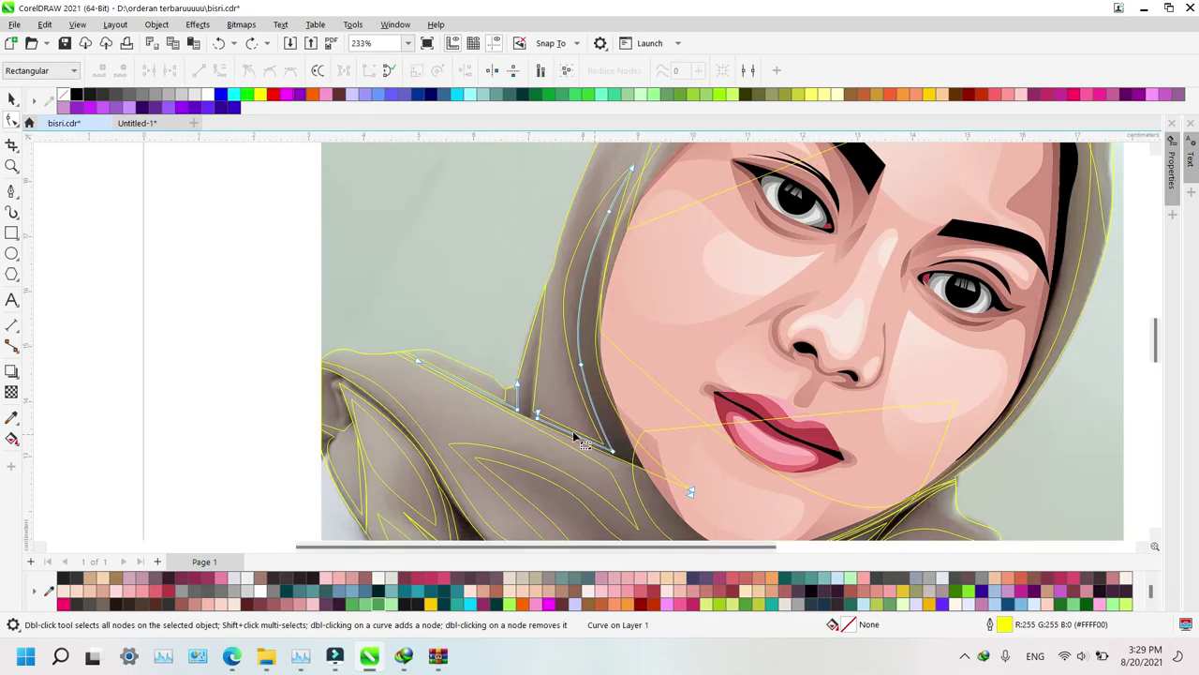
left_click_drag(520, 387, 568, 236)
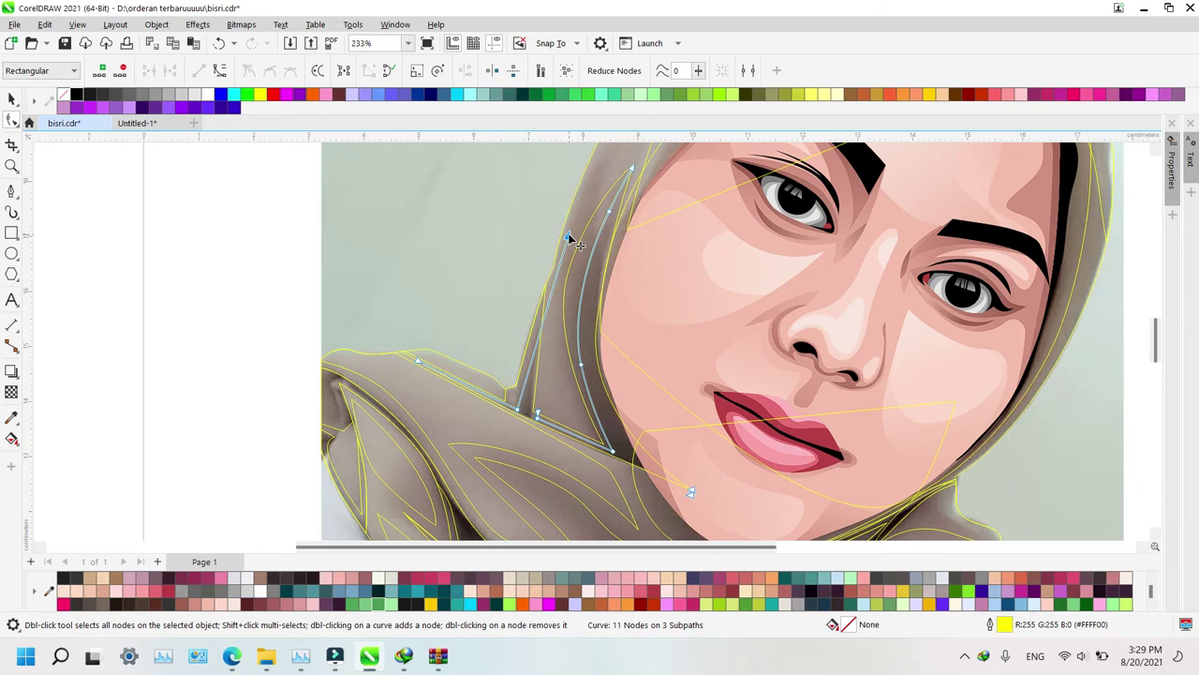
key("ctrl+z")
left_click_drag(516, 381, 514, 340)
key("F5")
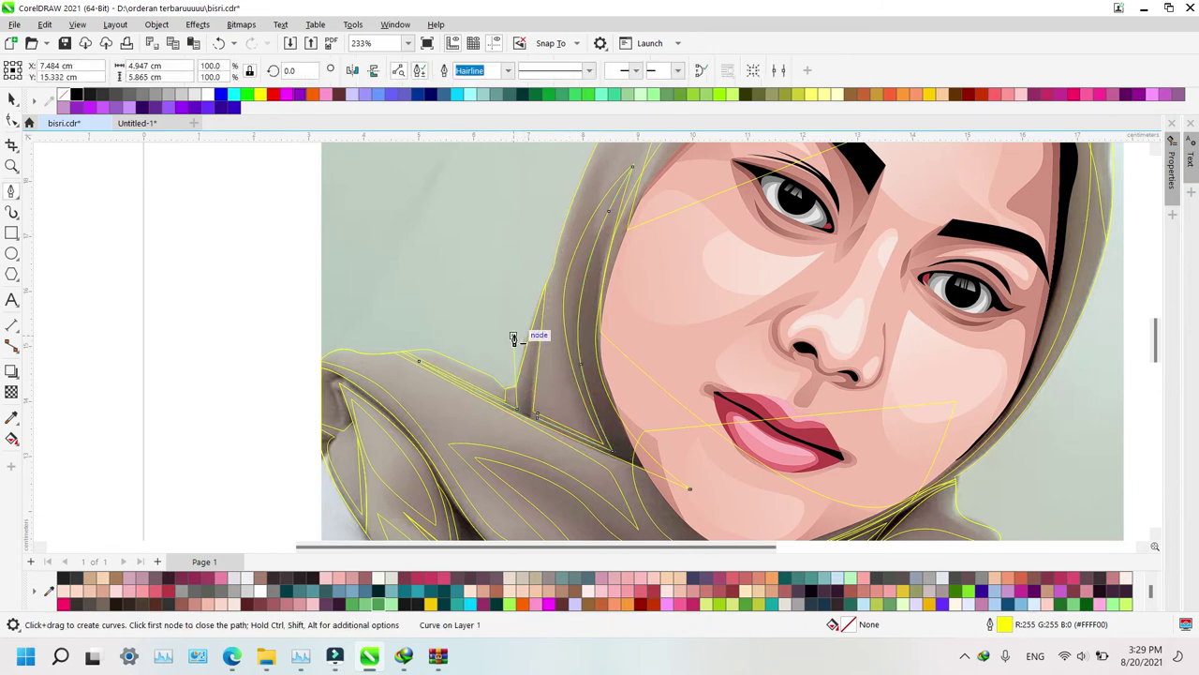
Try continuing the open fold curve from its end near the chin with the Pen tool, and remove the curve
left_click(517, 407)
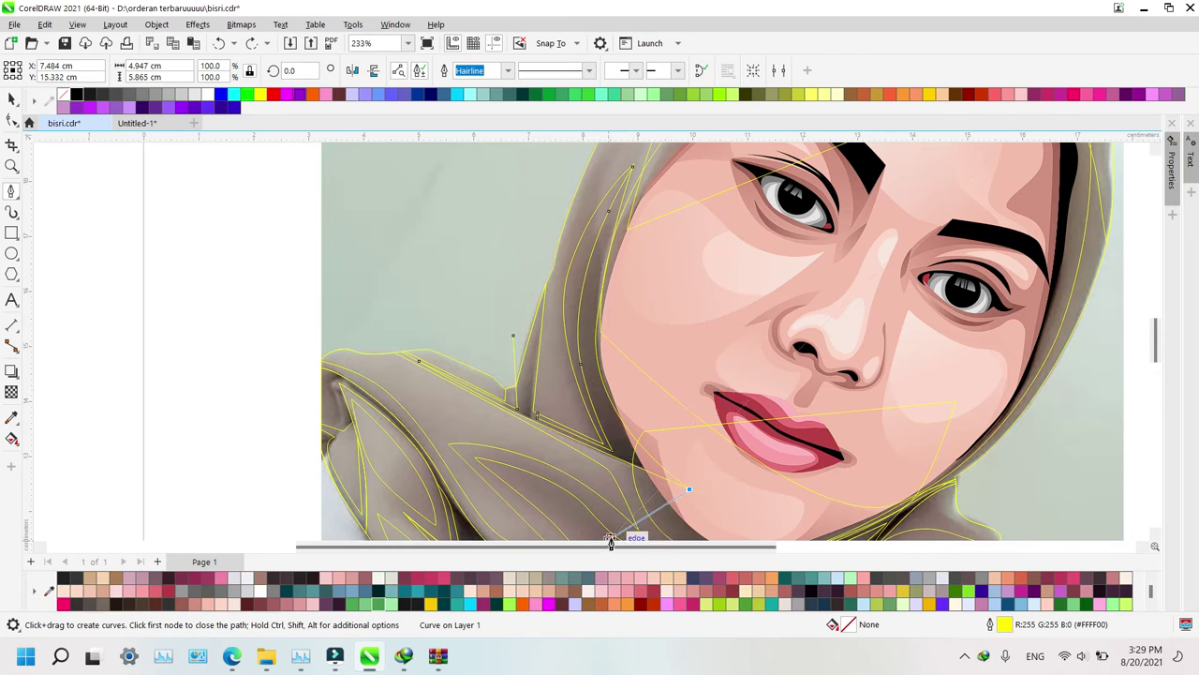
key("Escape")
key("Escape")
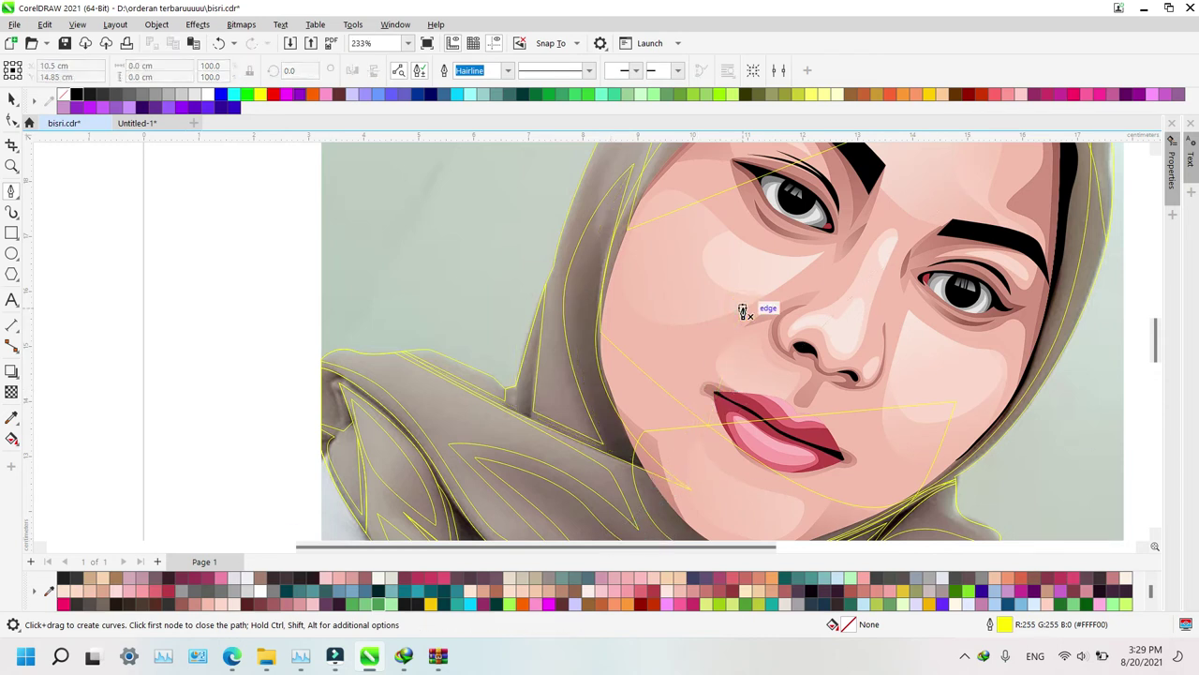
key("z")
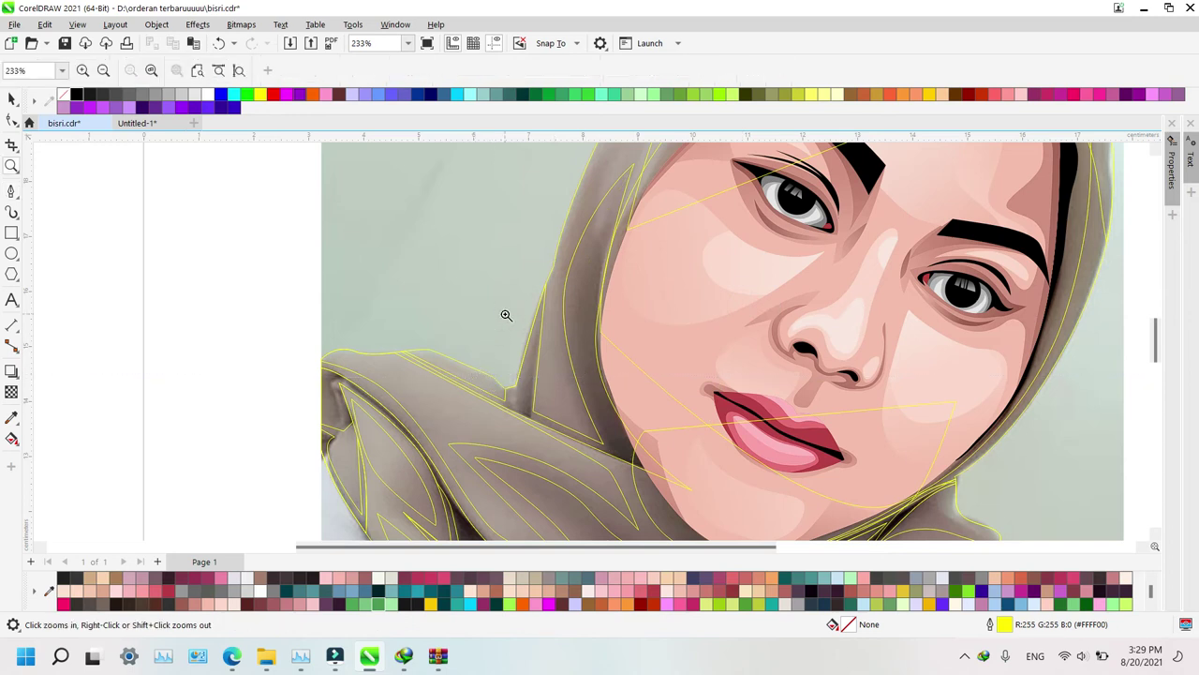
Start a Pen outline above the shoulder at the photo's left edge, following the fold, the scarf's outer edge and the neck fold toward the chin
left_click_drag(740, 430, 786, 502)
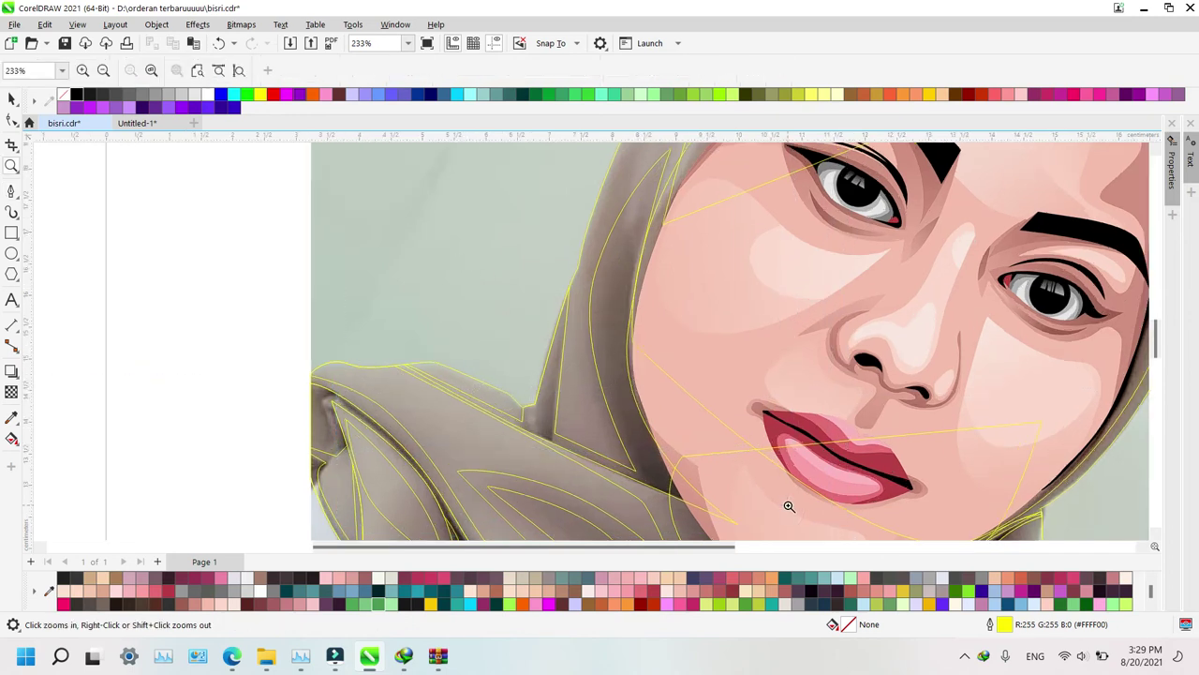
left_click(329, 320)
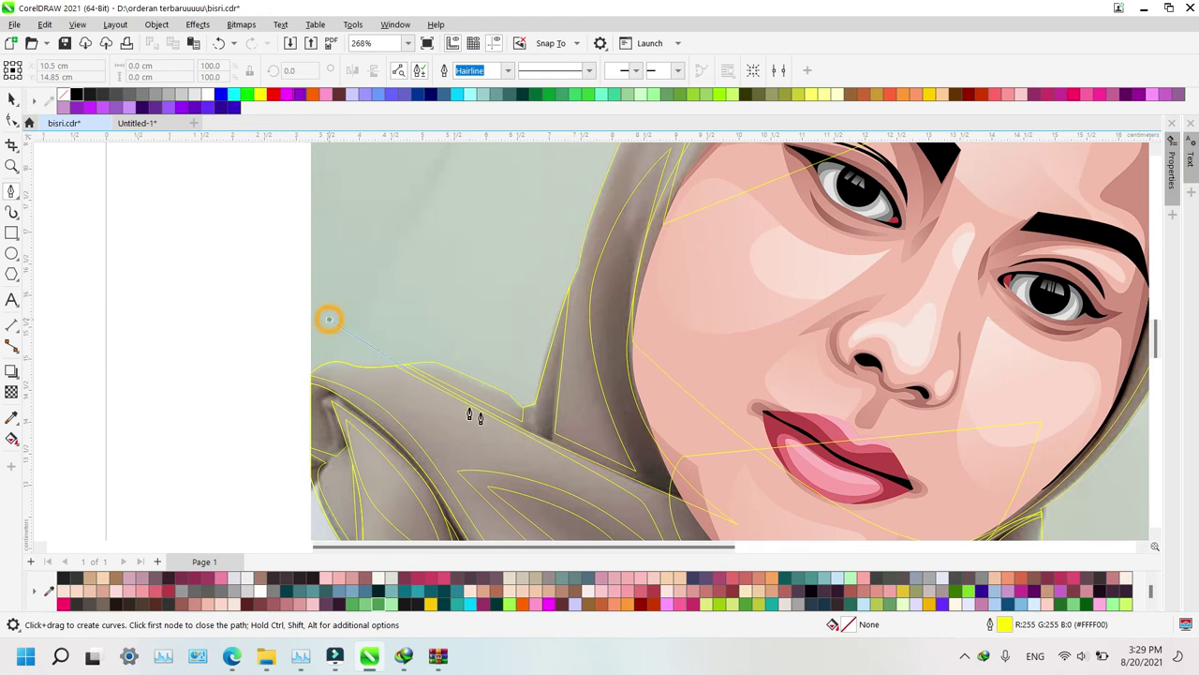
left_click(538, 433)
left_click(542, 325)
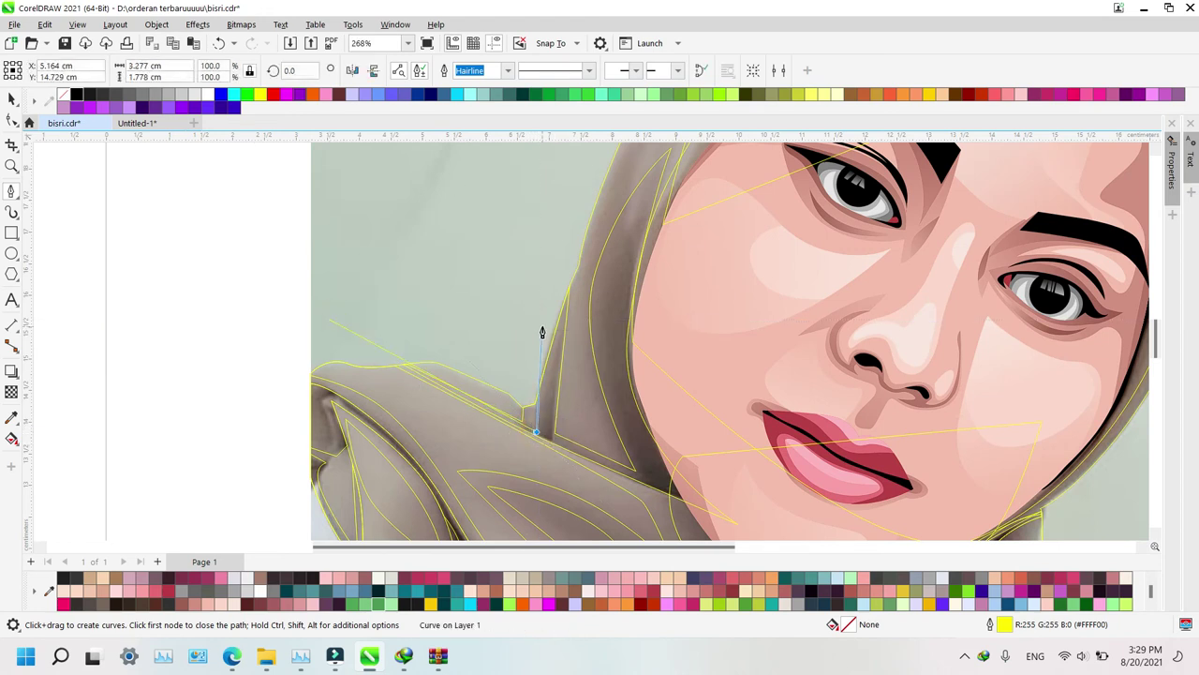
left_click(583, 242)
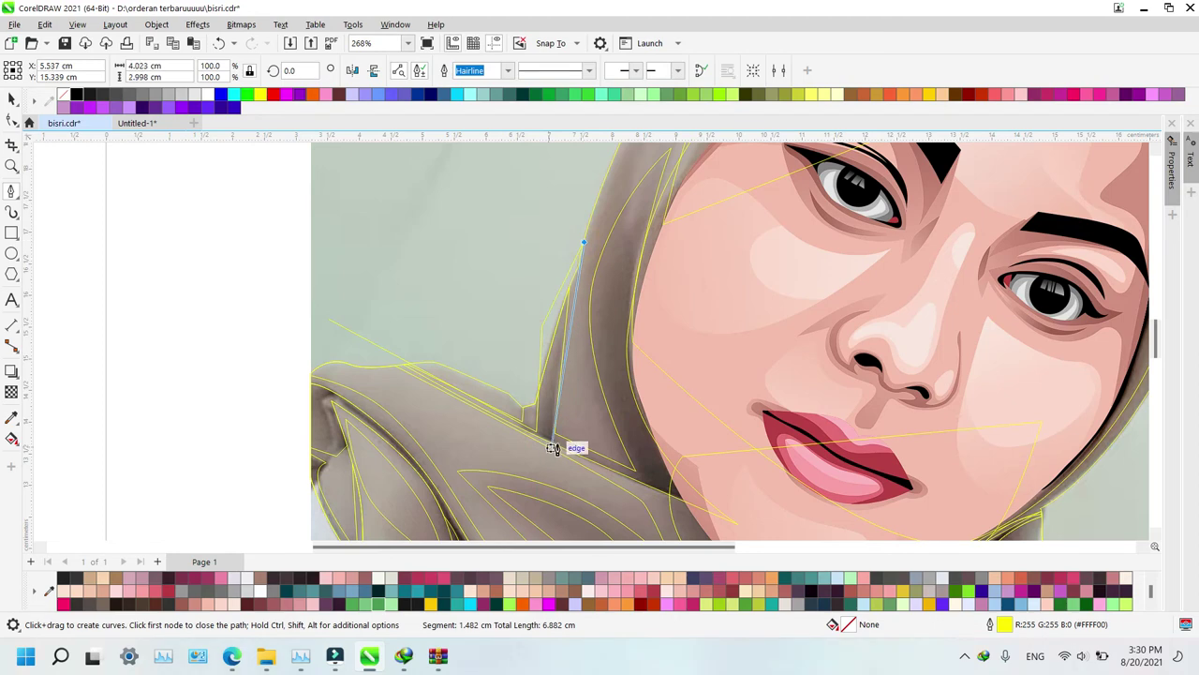
key("z")
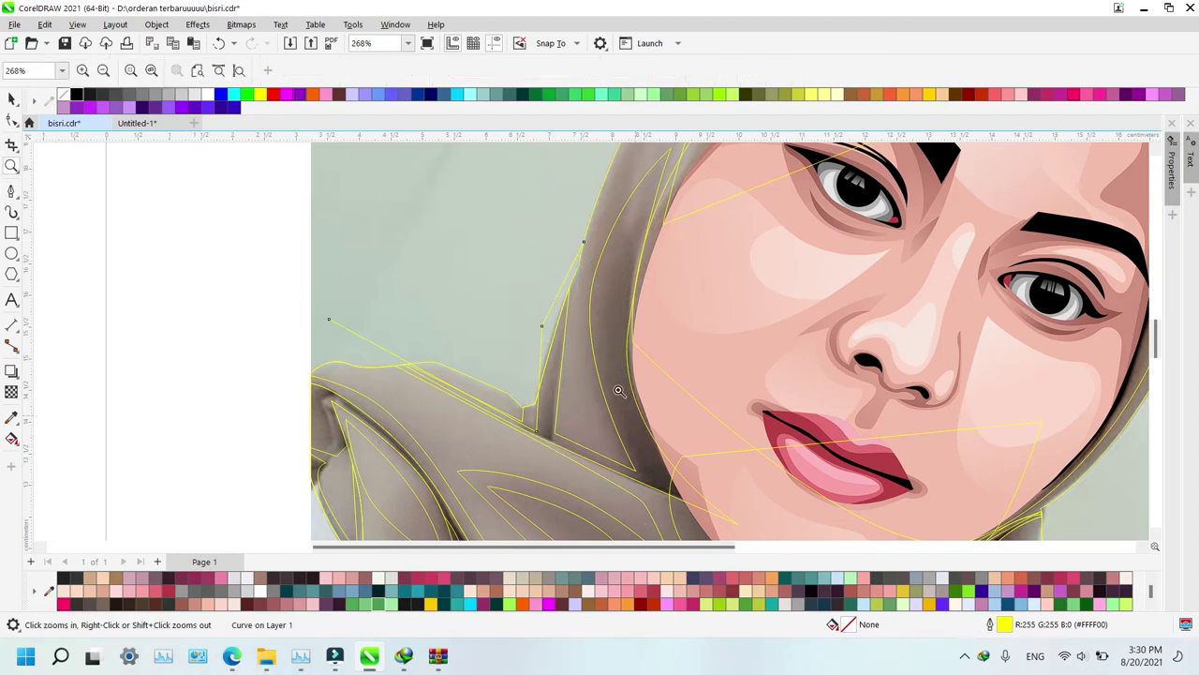
left_click(780, 504)
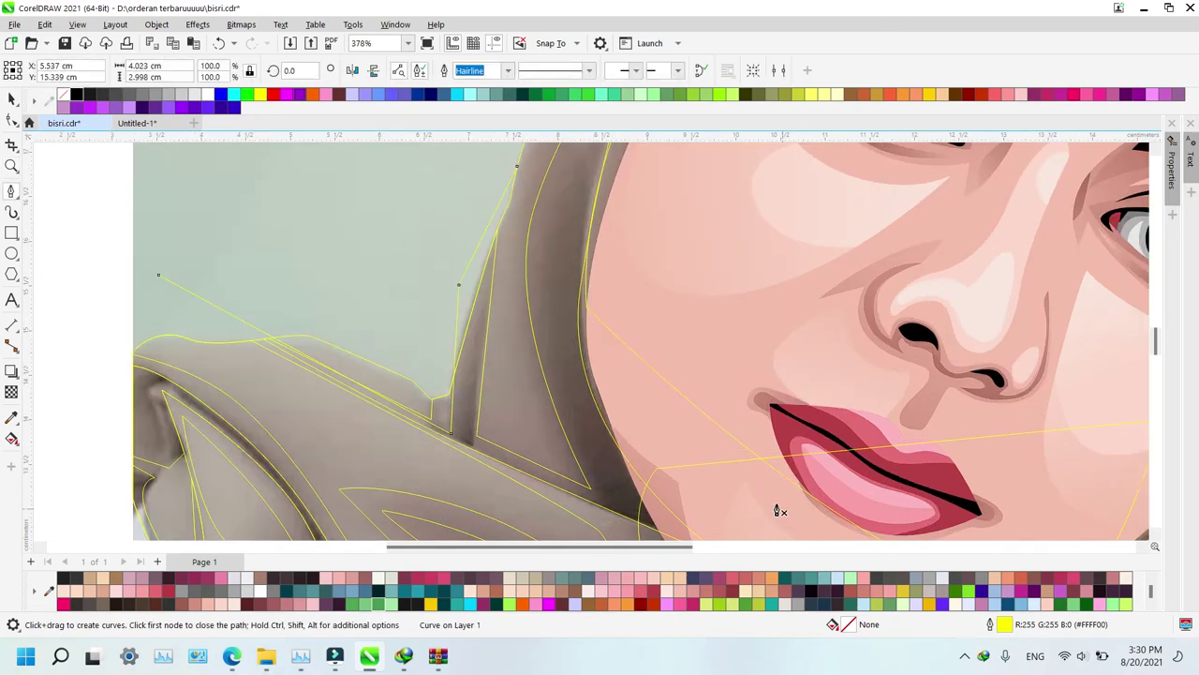
left_click(516, 170)
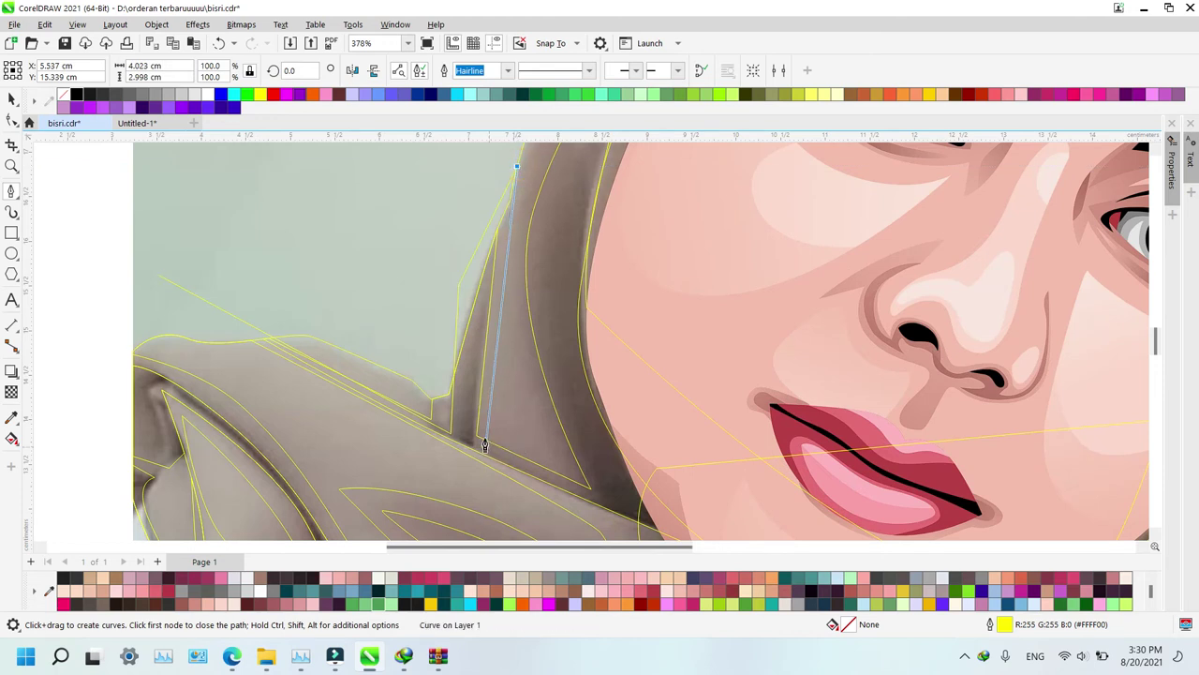
left_click(482, 445)
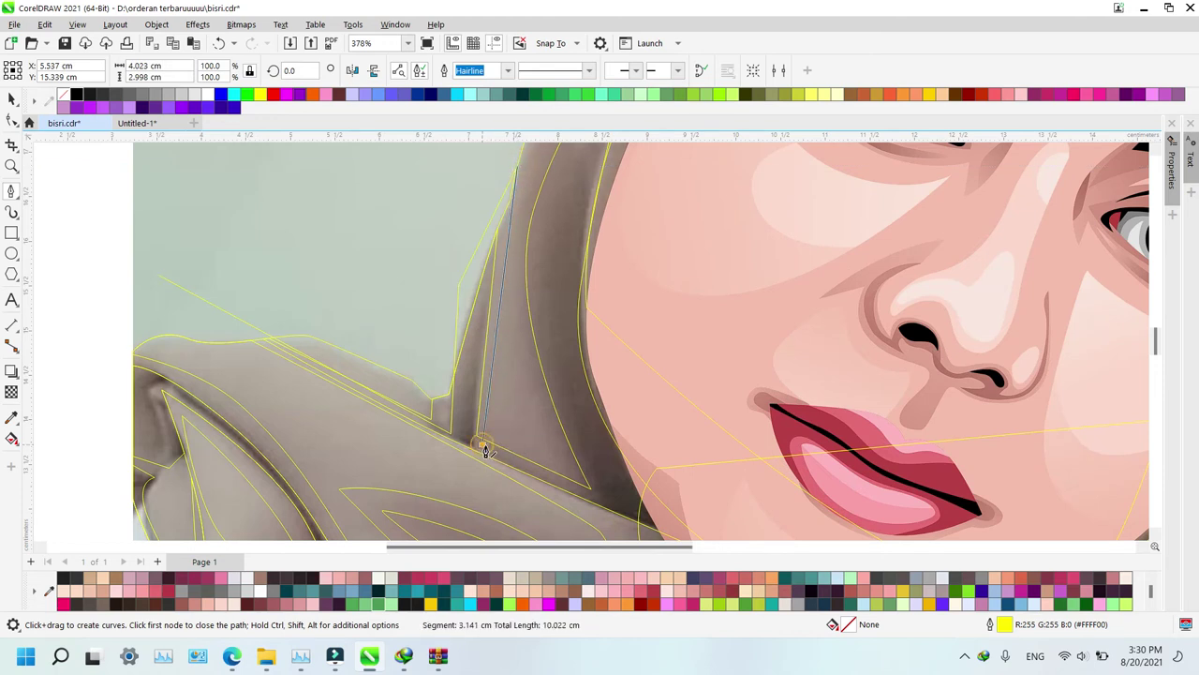
left_click(606, 503)
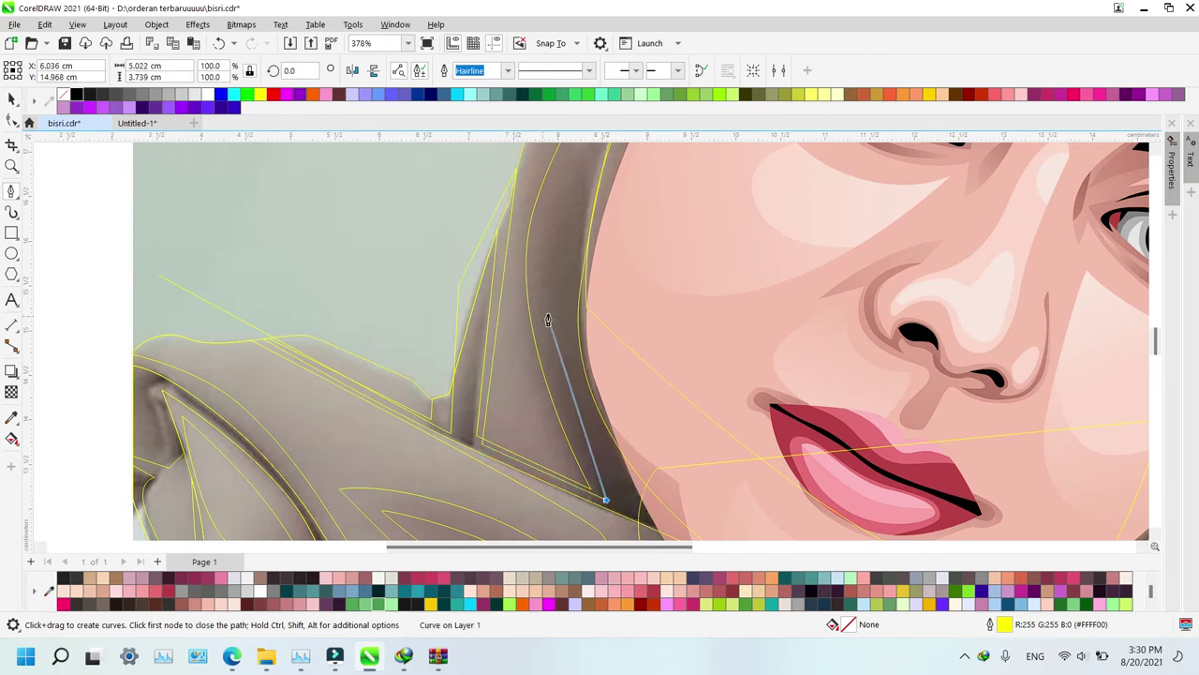
Curve the outline up along the face's left edge, bring it down across the chin, and close it at its start above the shoulder
left_click_drag(548, 314, 541, 216)
scroll(562, 216, "up", 3)
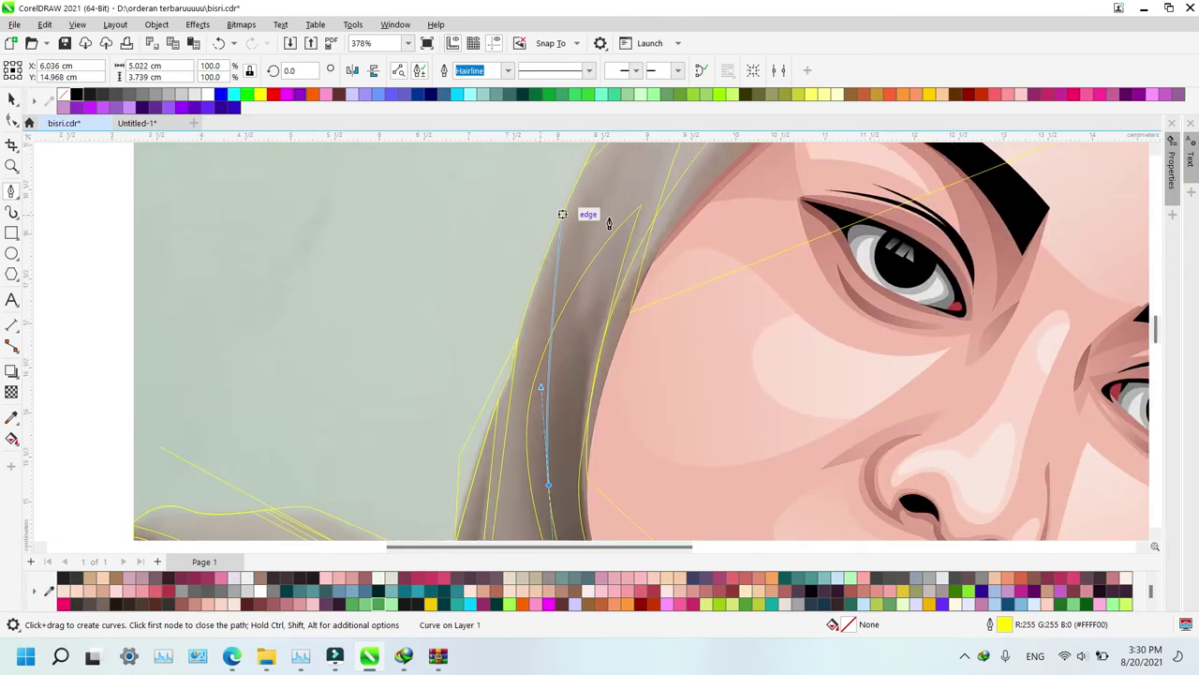
left_click(646, 198)
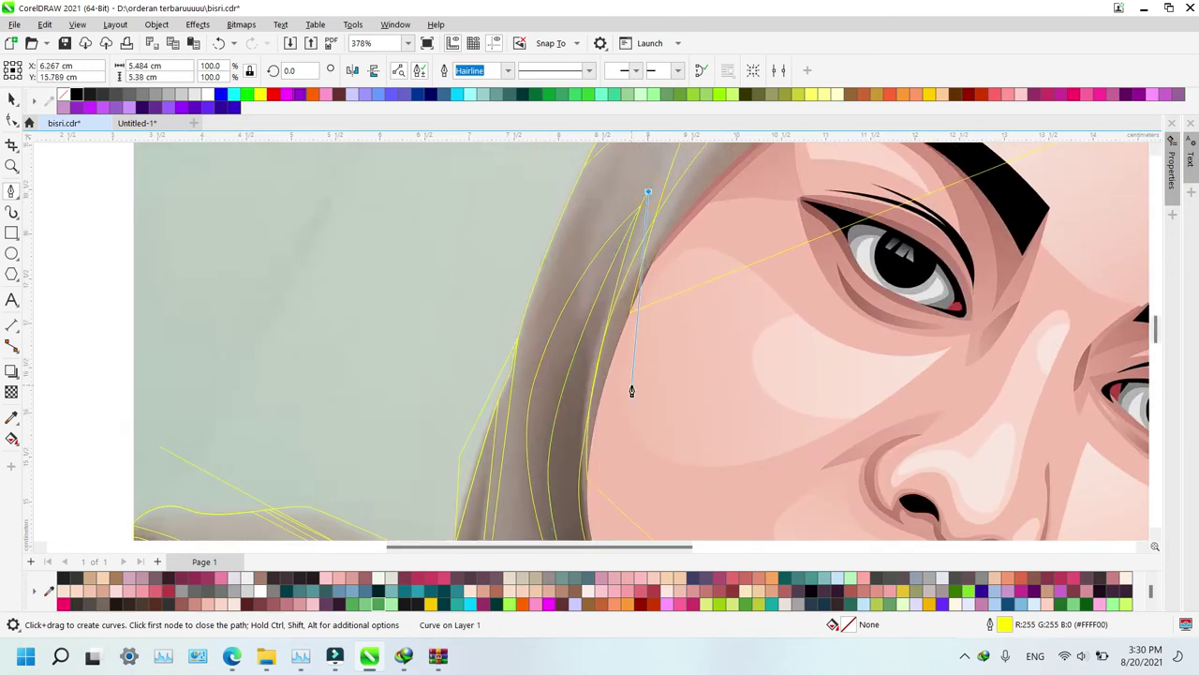
scroll(632, 391, "down", 5)
left_click(751, 481)
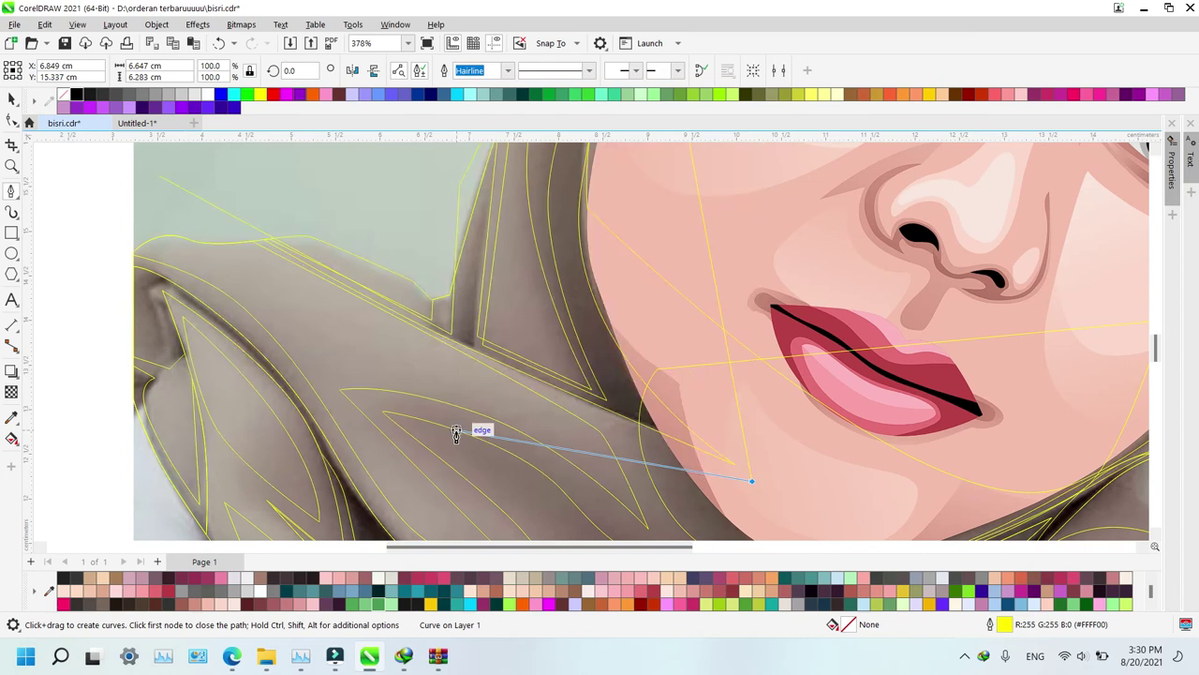
left_click(372, 363)
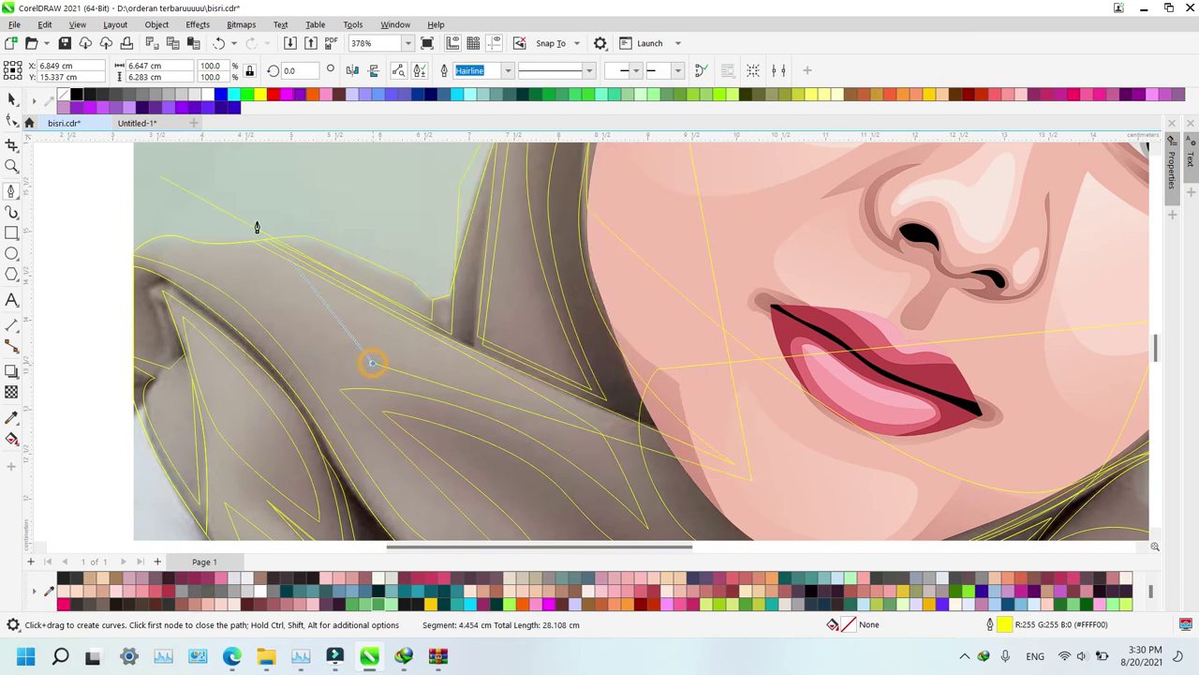
left_click(159, 176)
Intersect the closed fold outline with the scarf outline, and delete the drawn outline that crosses the background
key("space")
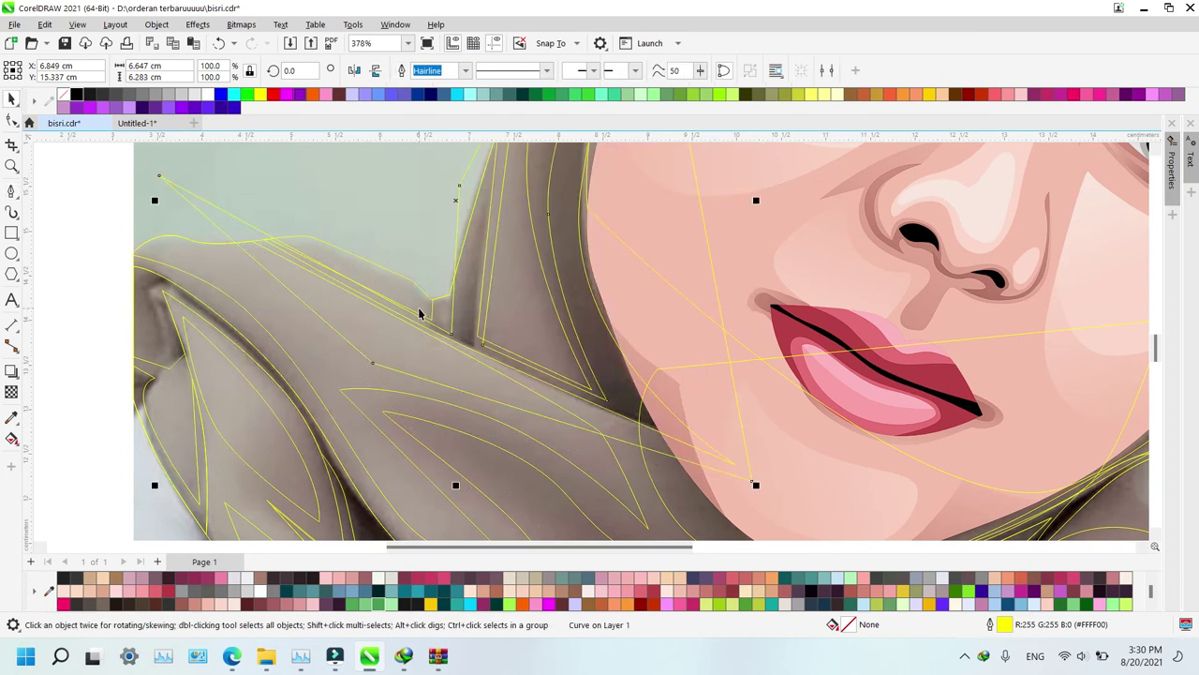
left_click(441, 312, "shift")
key("alt+i")
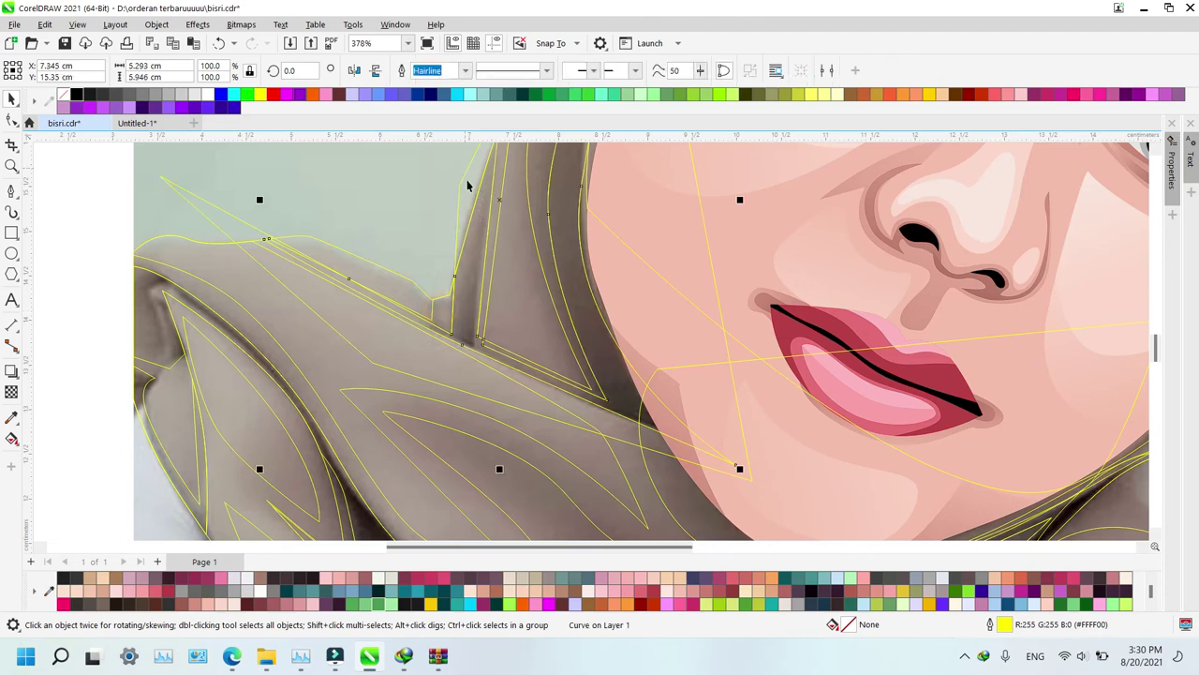
left_click(468, 180)
key("Delete")
scroll(468, 181, "down", 2)
Fill the five darkest scarf shadow shapes with green R76 G153 B85 (#4C9955), remove their outlines and group them
key("F10")
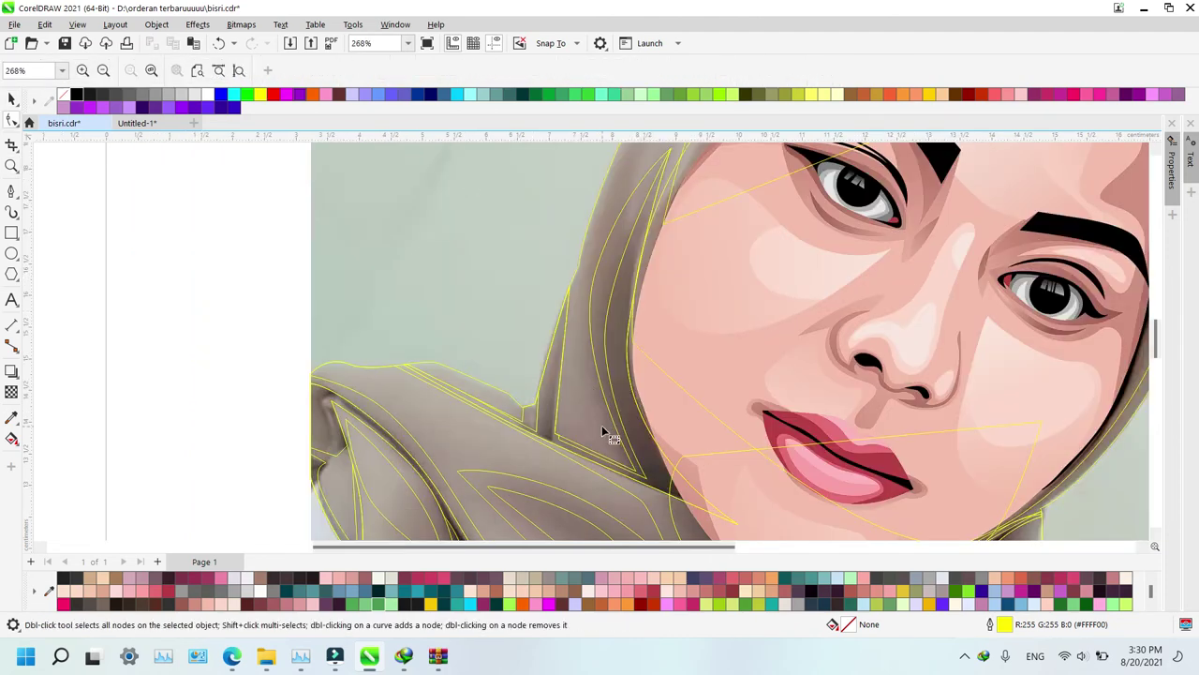
left_click(550, 407)
key("z")
scroll(614, 382, "down", 1)
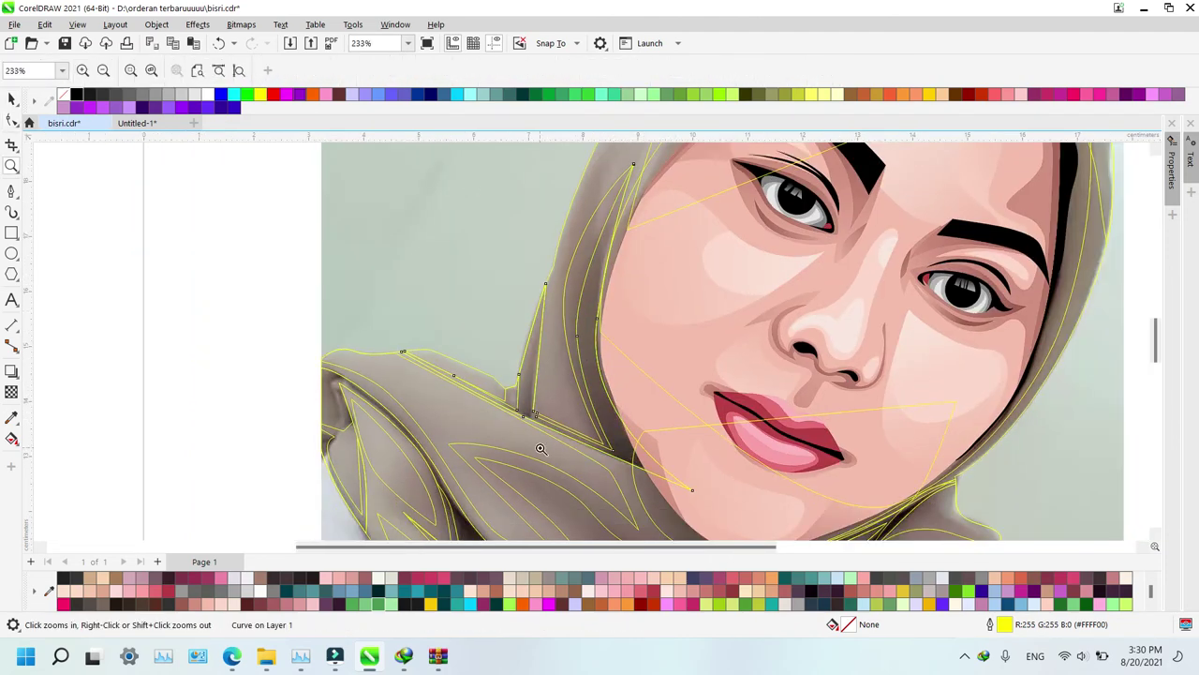
scroll(541, 449, "down", 5)
key("F10")
left_click(513, 363, "shift")
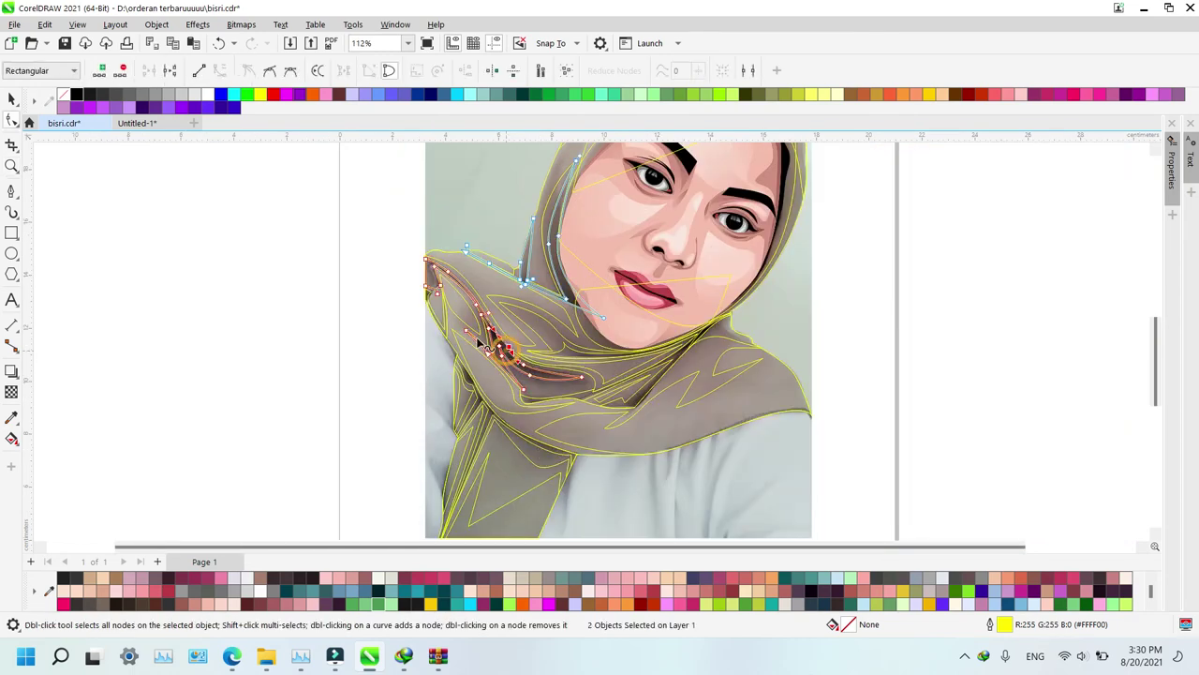
left_click(442, 330, "shift")
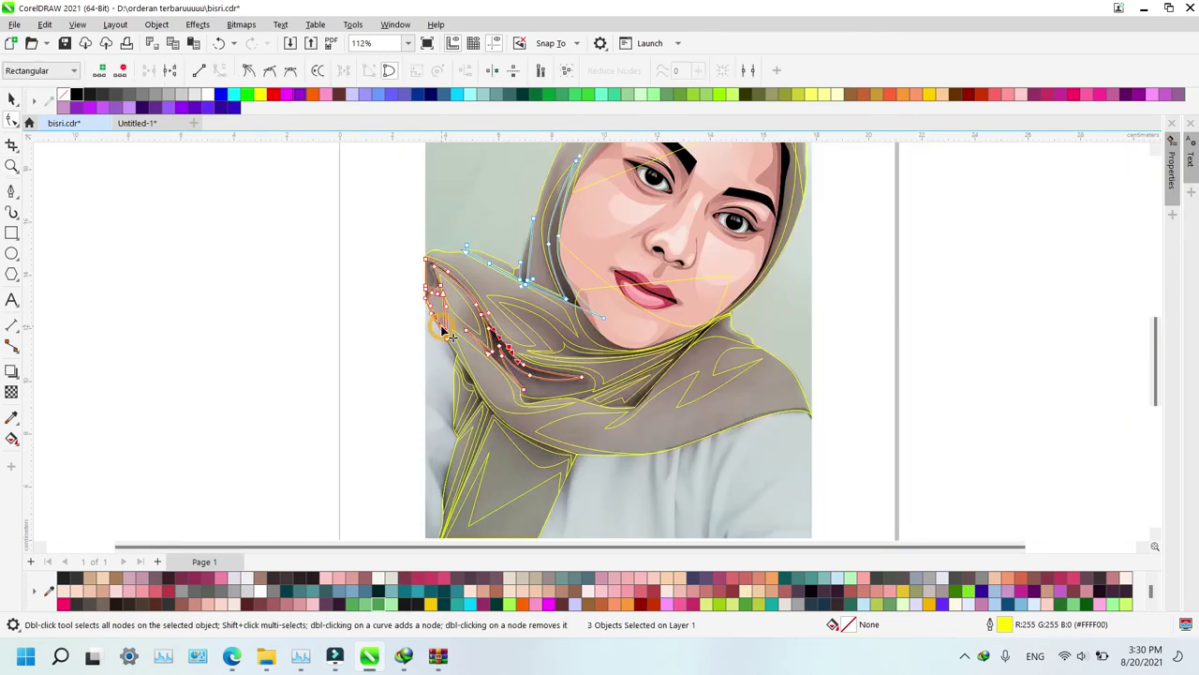
left_click(638, 406, "shift")
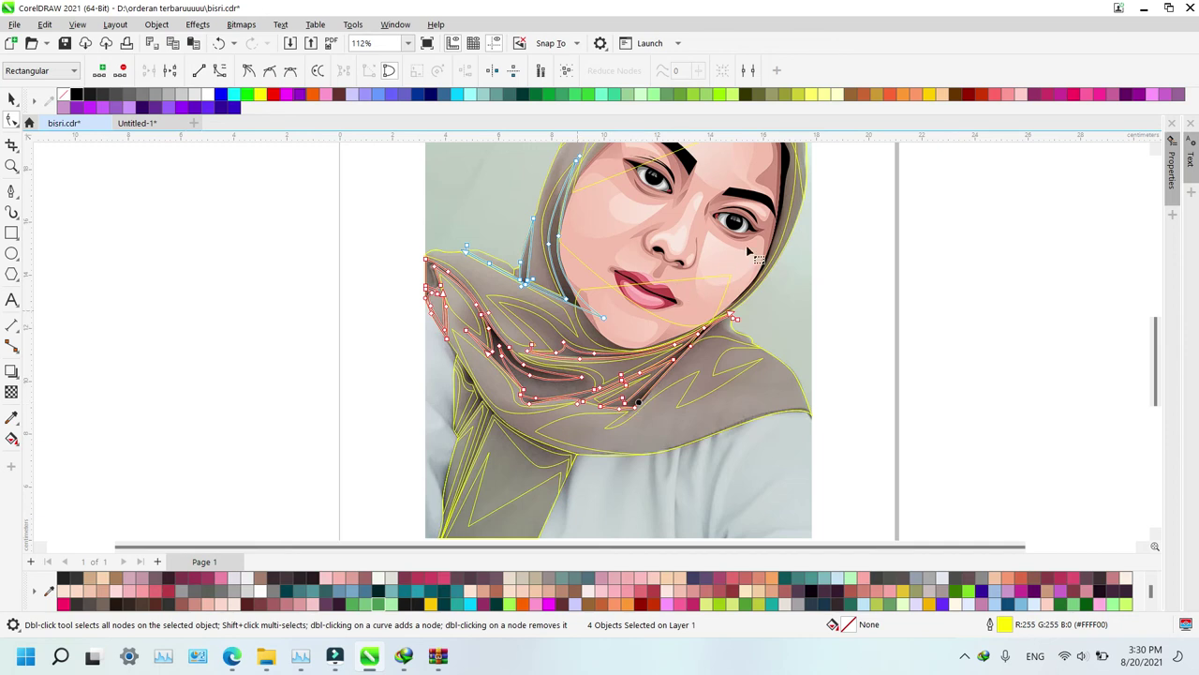
left_click(490, 425, "shift")
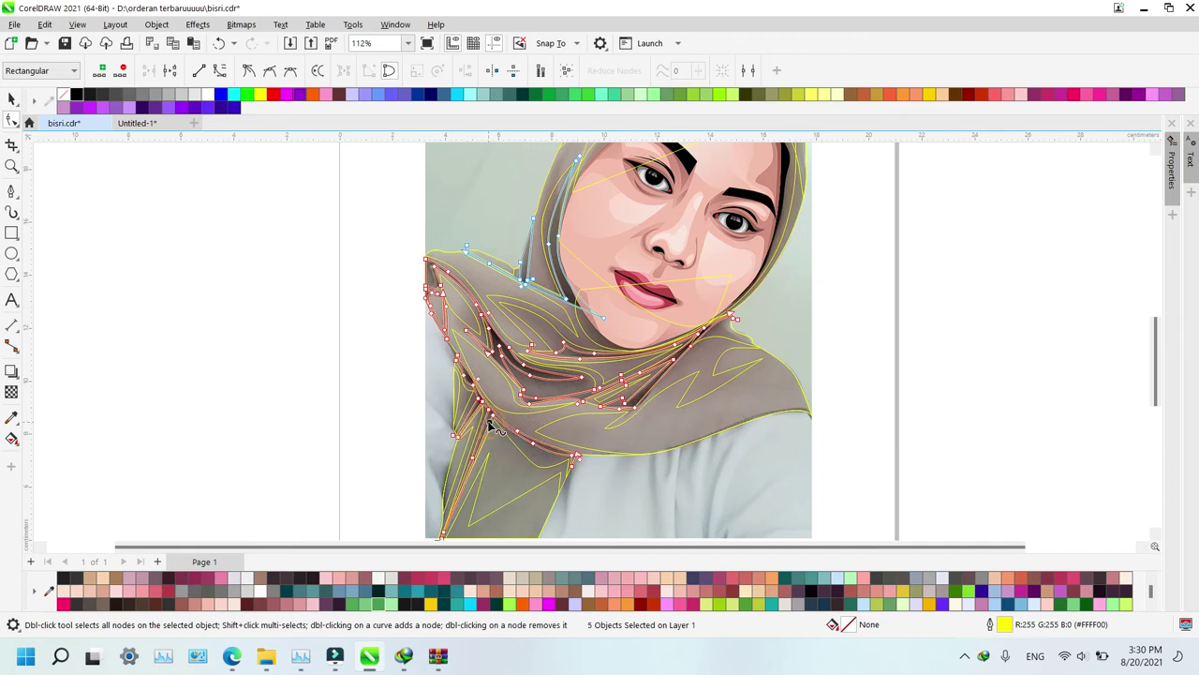
left_click(383, 608)
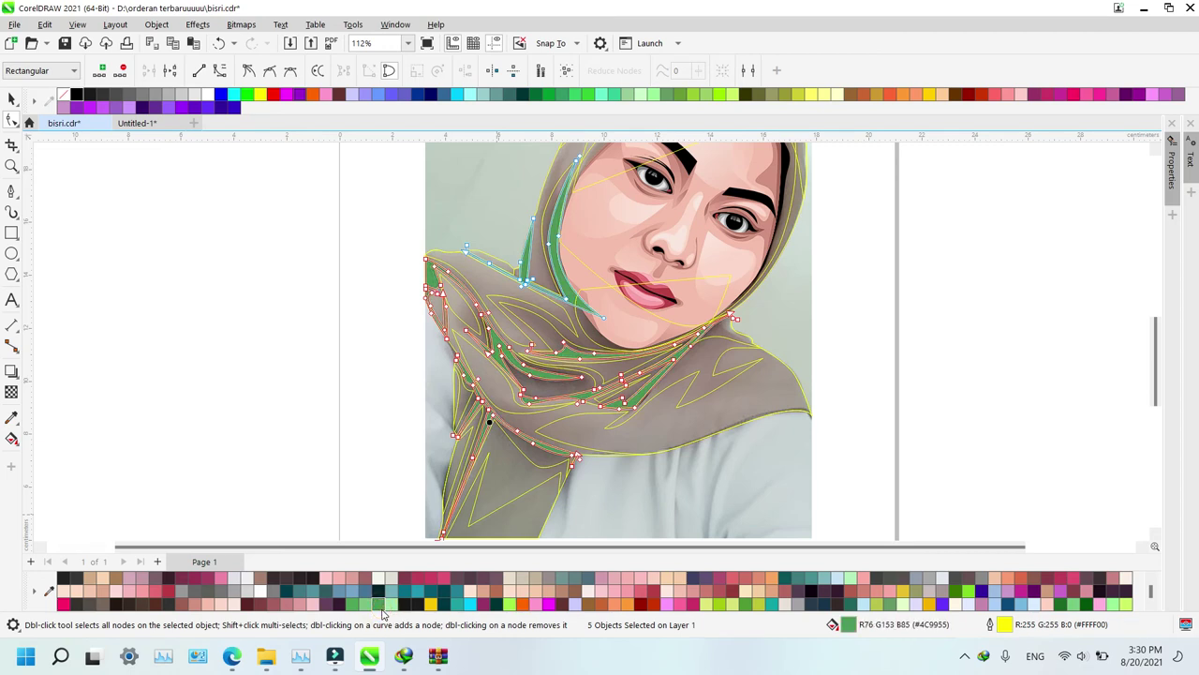
key("space")
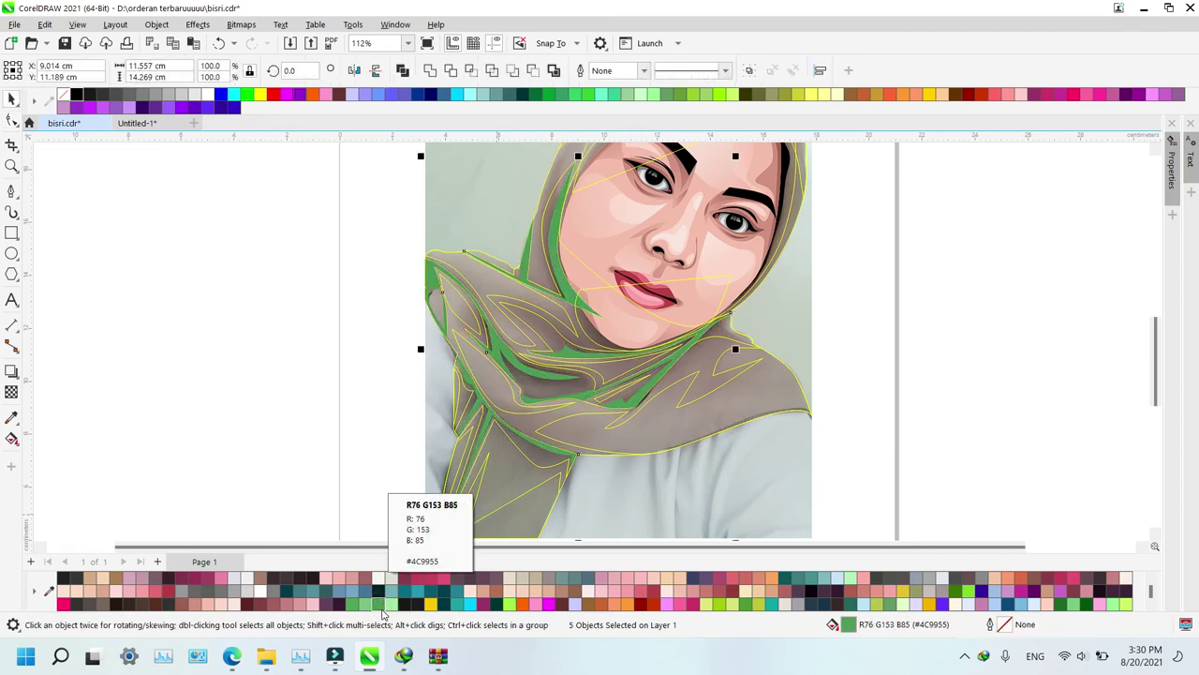
key("ctrl+g")
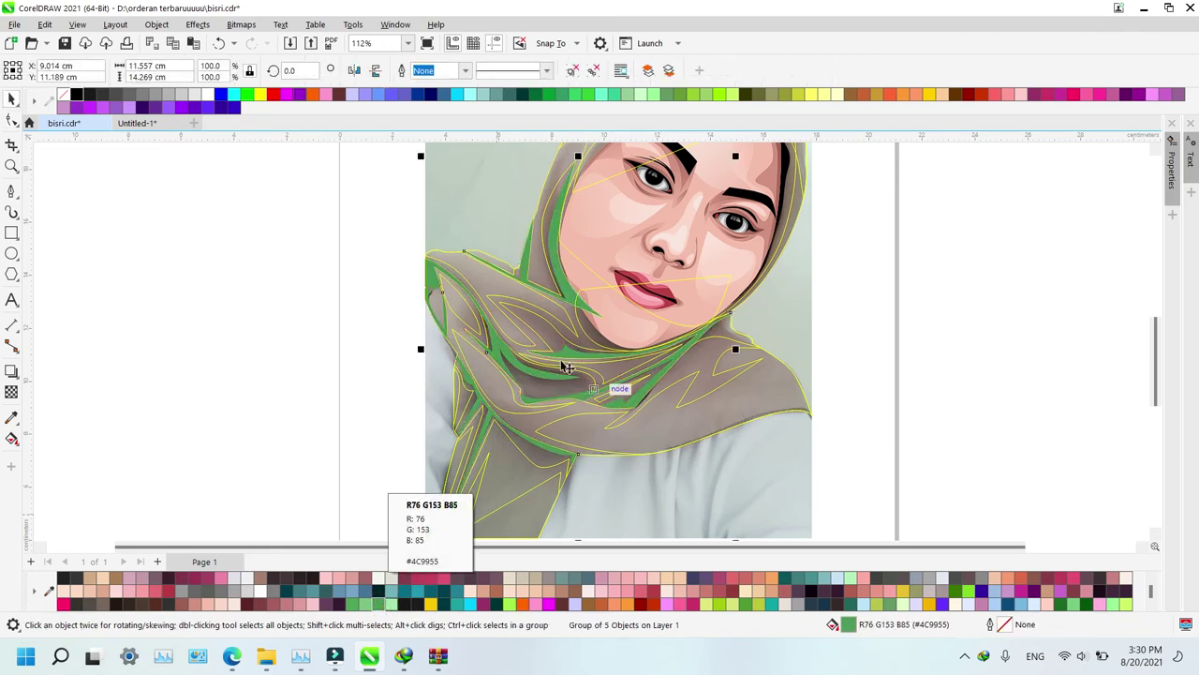
Fill the six larger scarf shadow shapes, including those around the face and chin, with green R78 G163 B88 (#4EA358), remove their outlines and group them
key("F10")
left_click(471, 396)
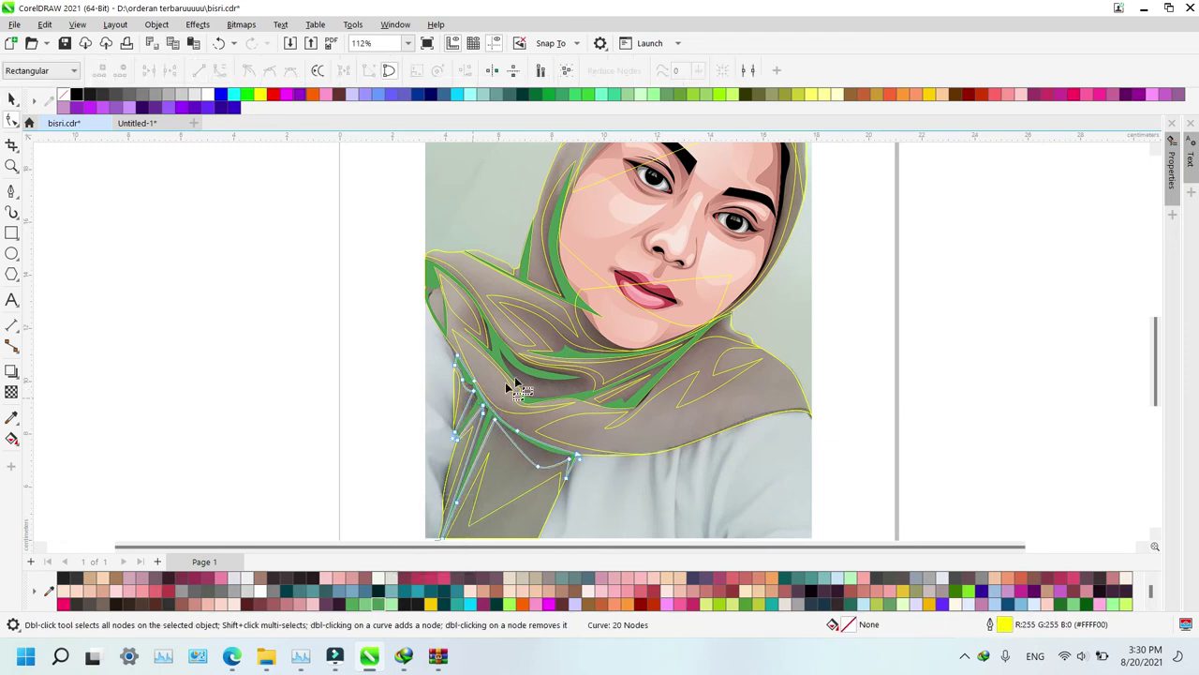
left_click(530, 384, "shift")
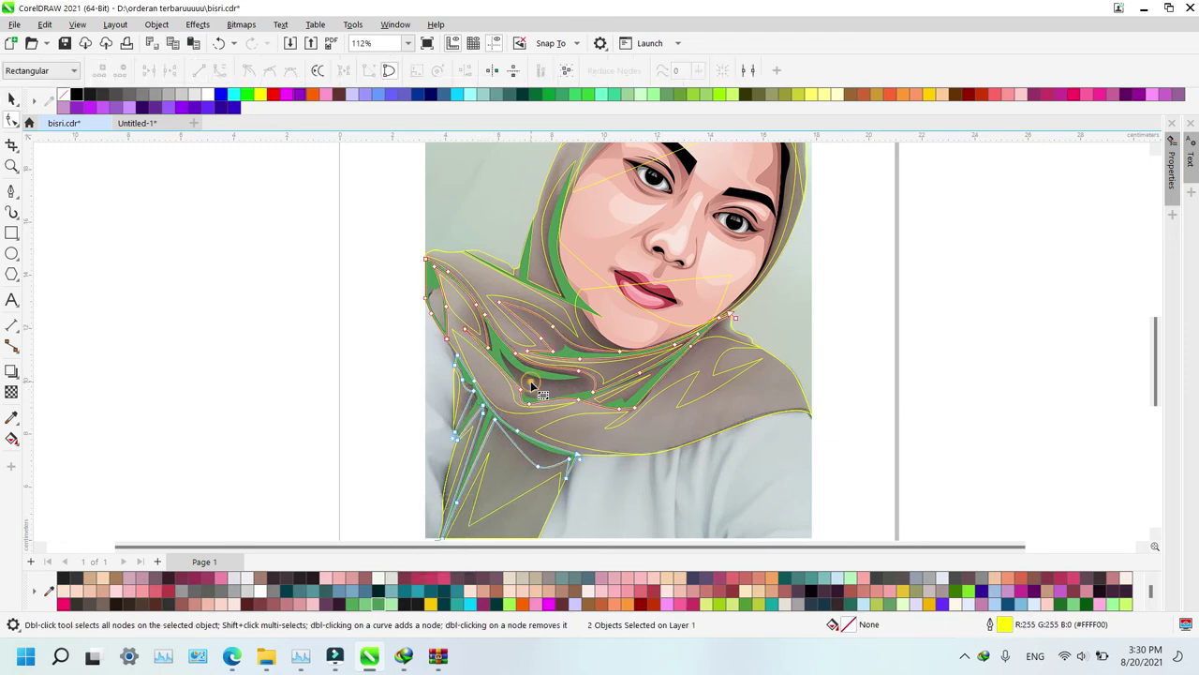
left_click(584, 326, "shift")
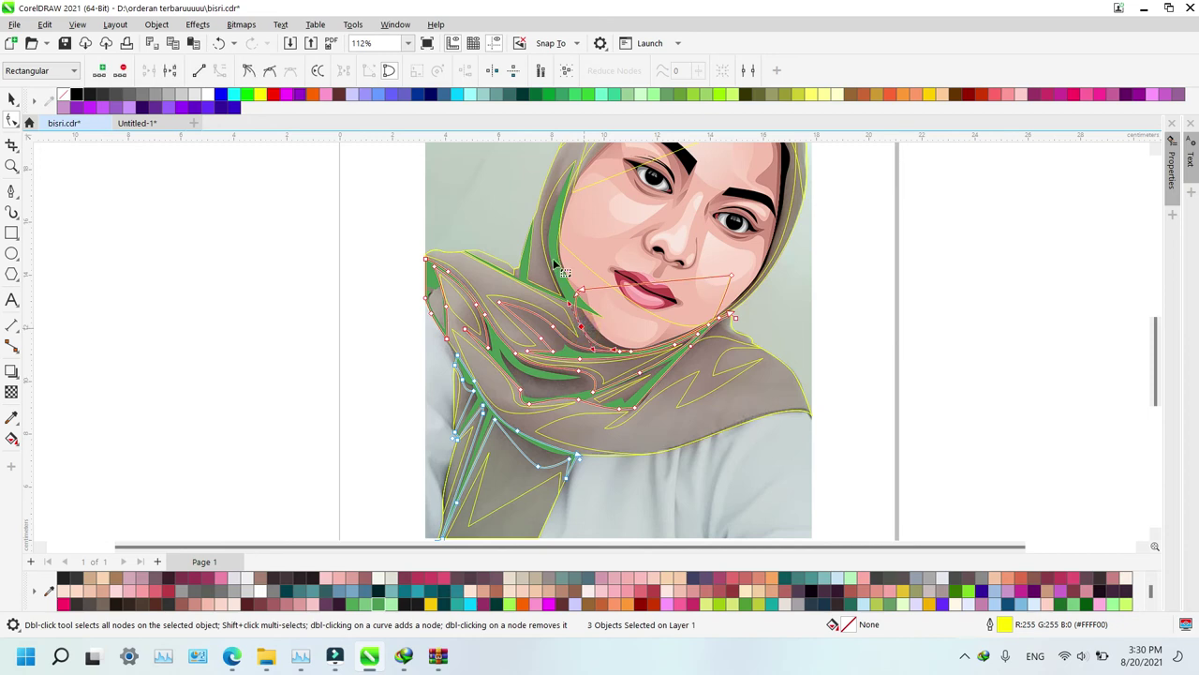
left_click(553, 222, "shift")
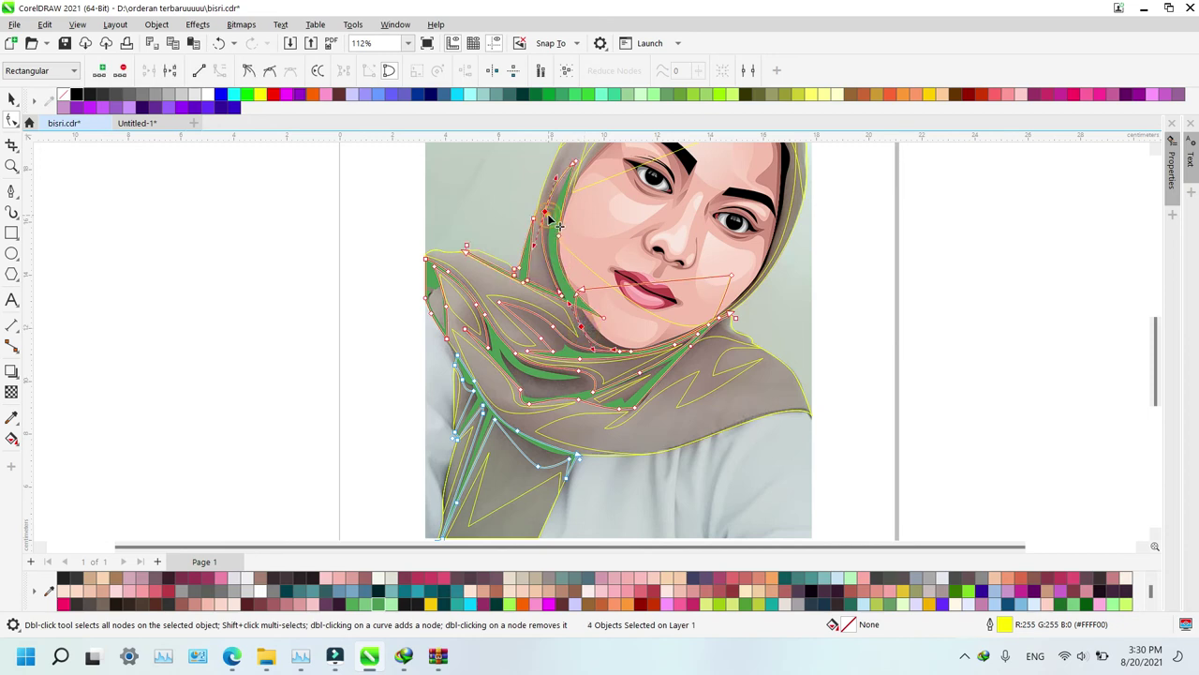
left_click(734, 345, "shift")
scroll(729, 339, "up", 3)
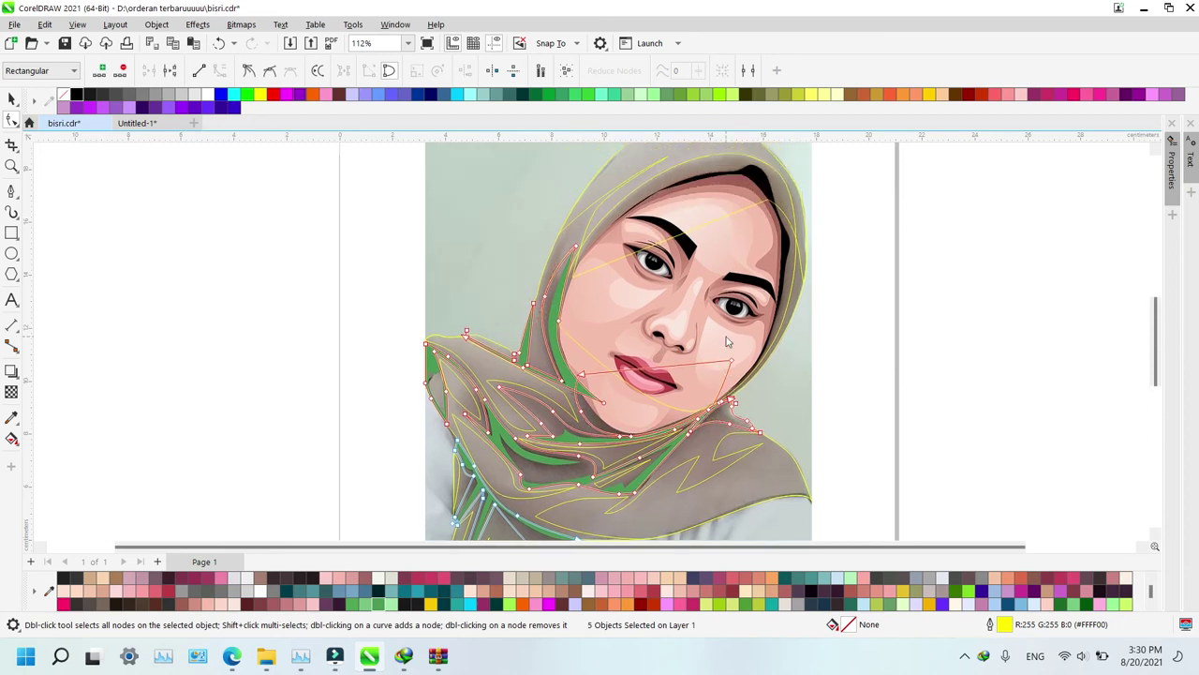
left_click(698, 187, "shift")
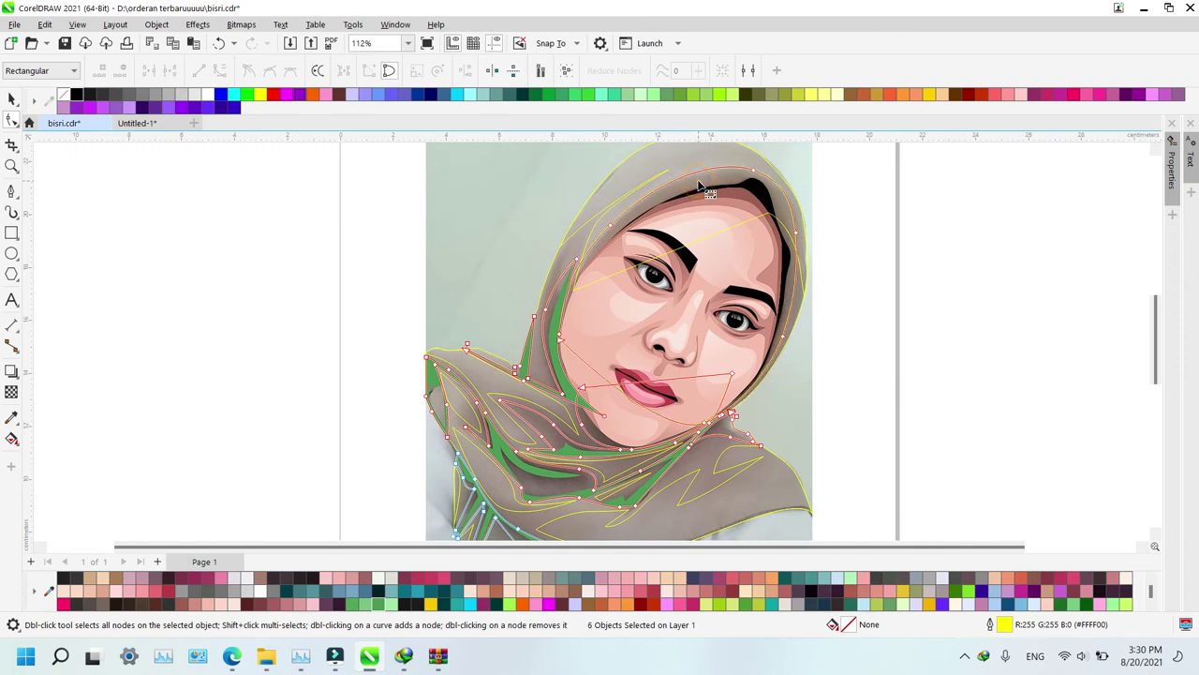
left_click(355, 606)
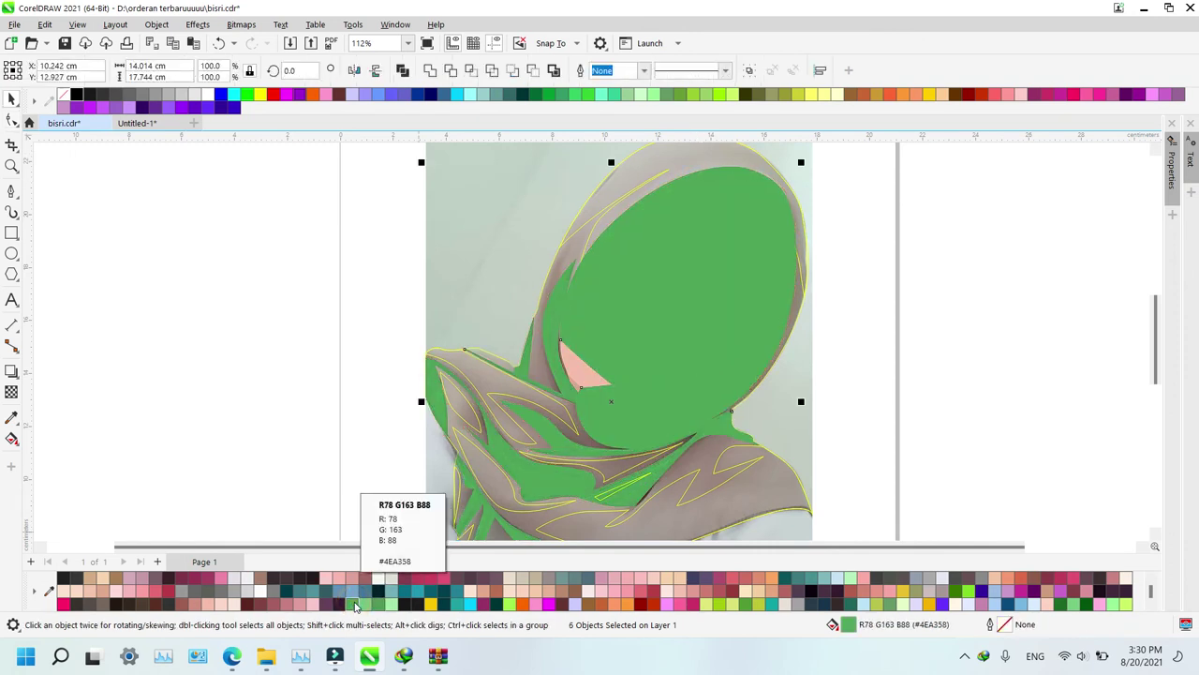
key("ctrl+g")
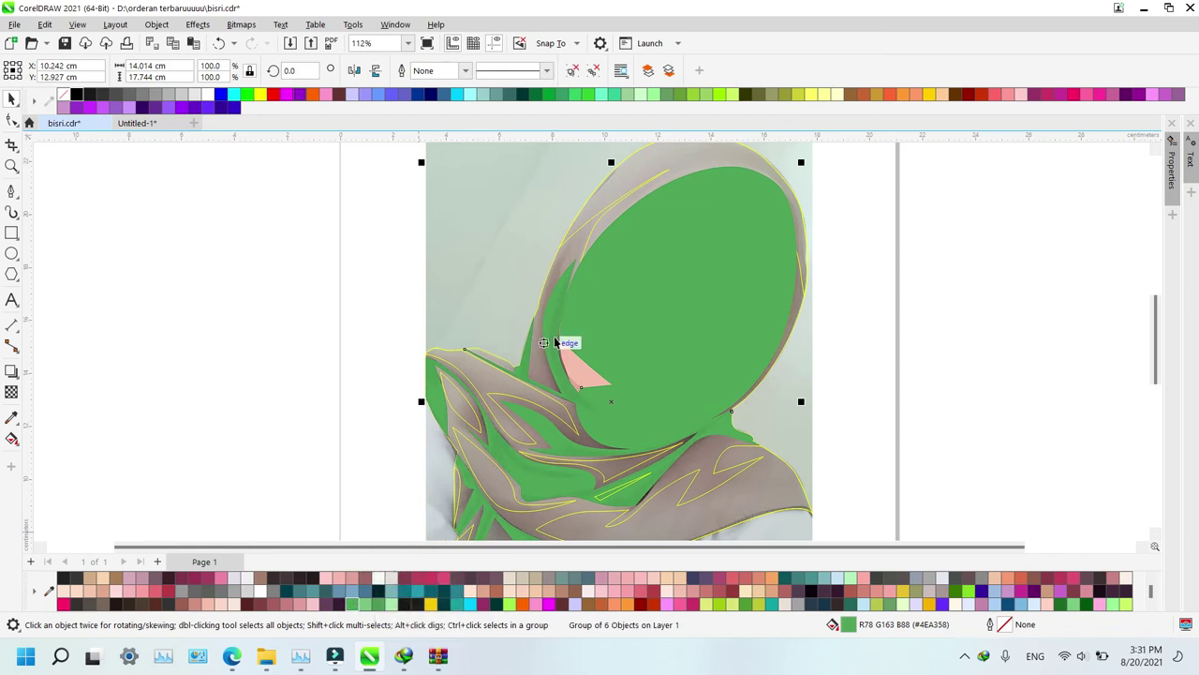
Bring the grouped face artwork to the front, above the green scarf shadows, and deselect it
left_click(570, 362, "ctrl")
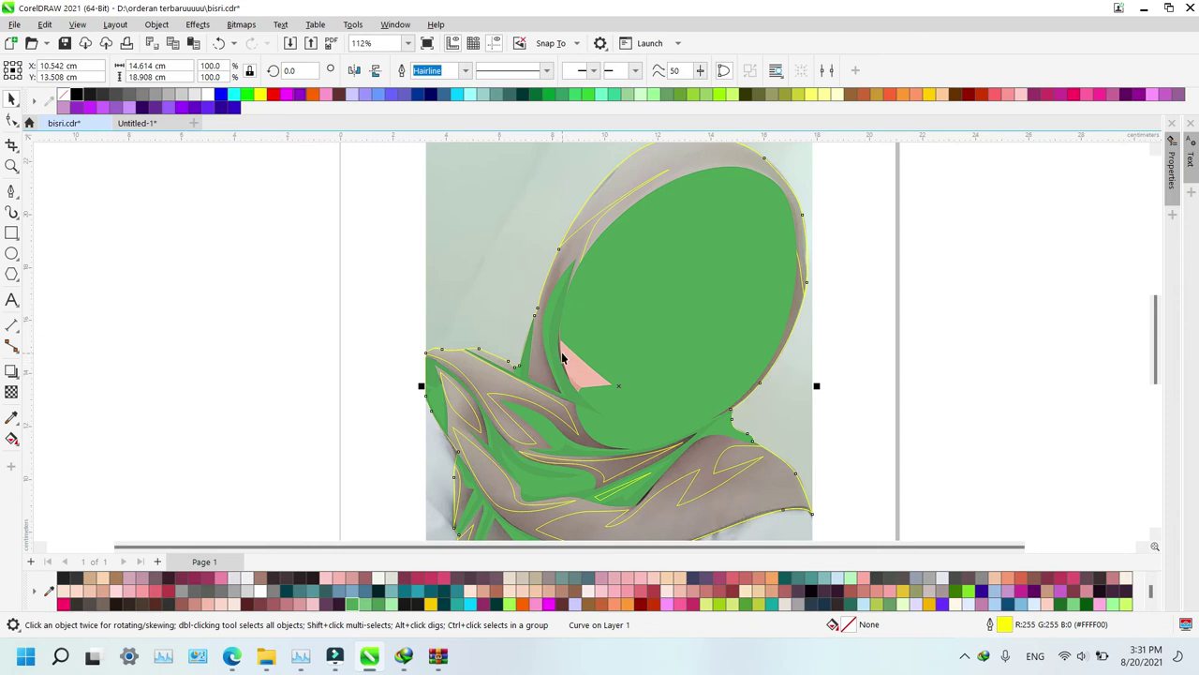
left_click(563, 356)
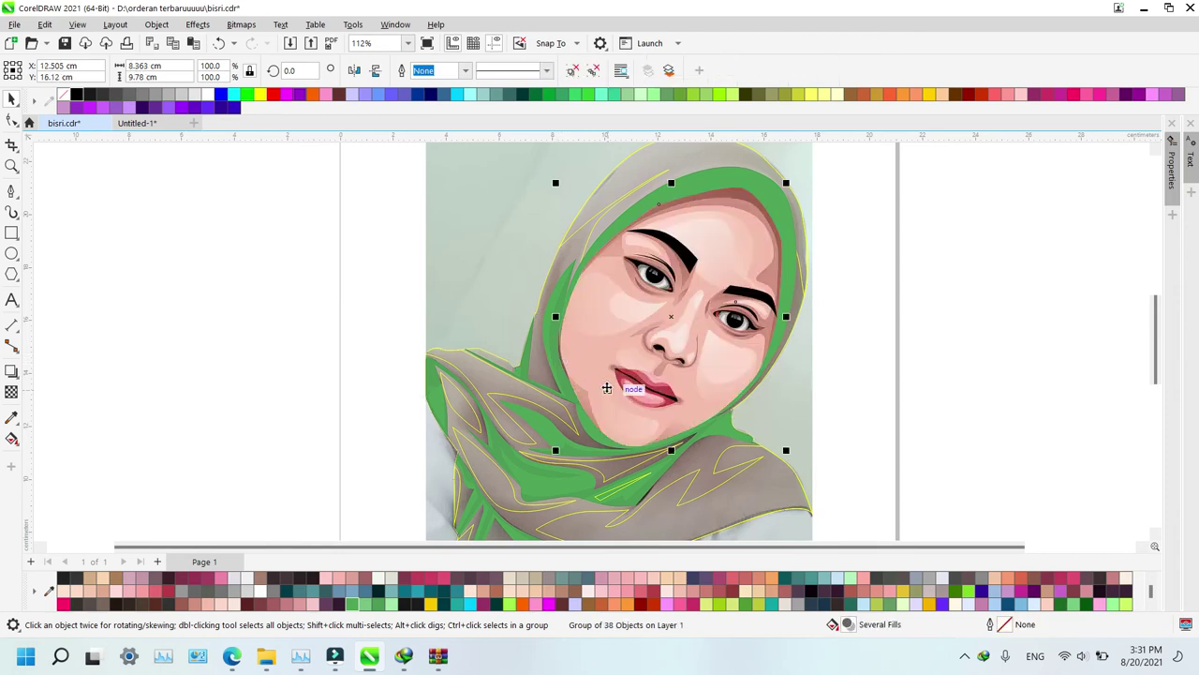
left_click(941, 265)
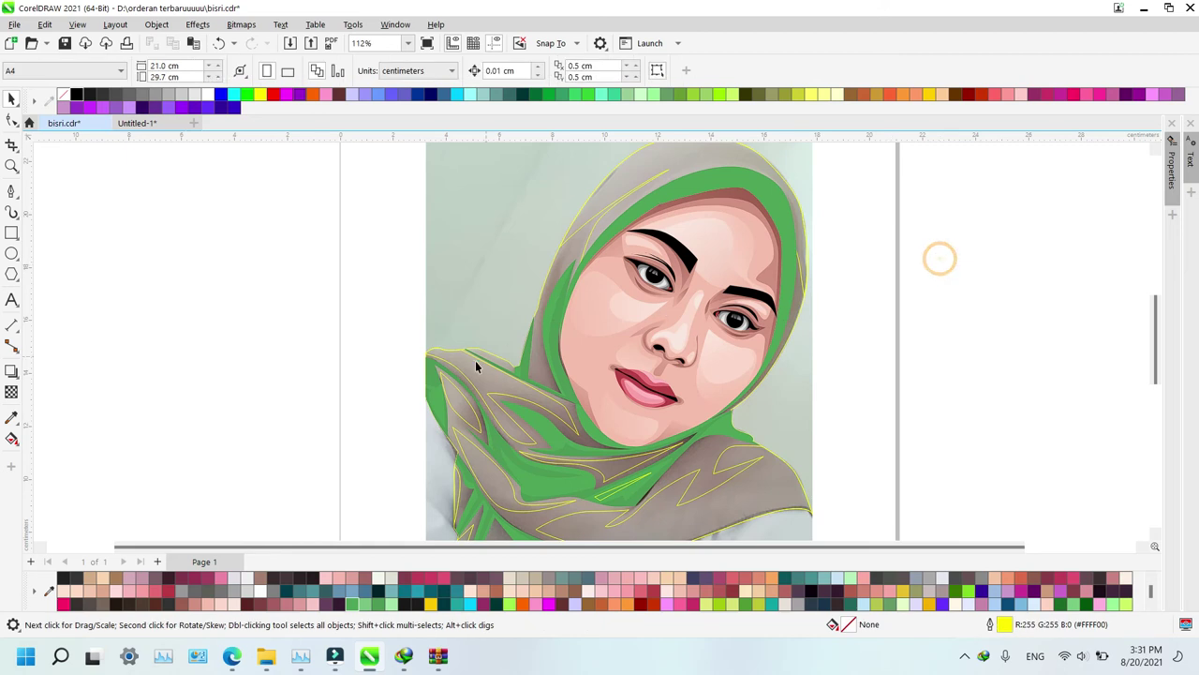
Fill the scarf's base outline with green R120 G194 B129 (#78C281) and remove its outline
left_click(573, 245)
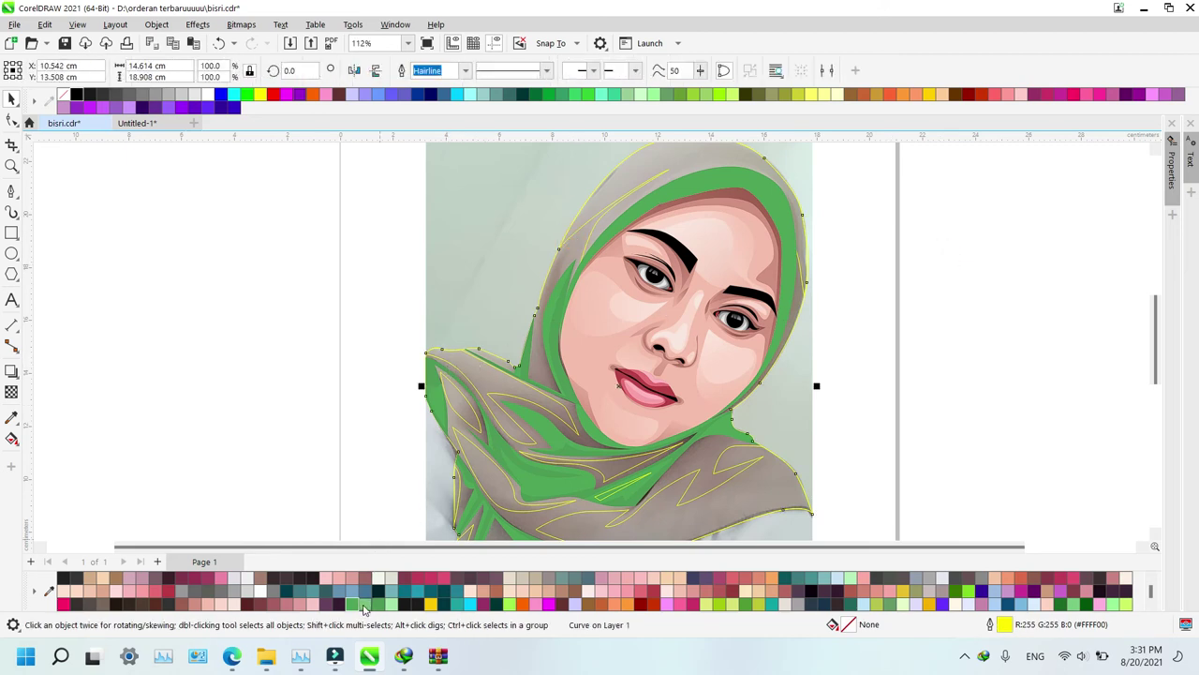
left_click(363, 606)
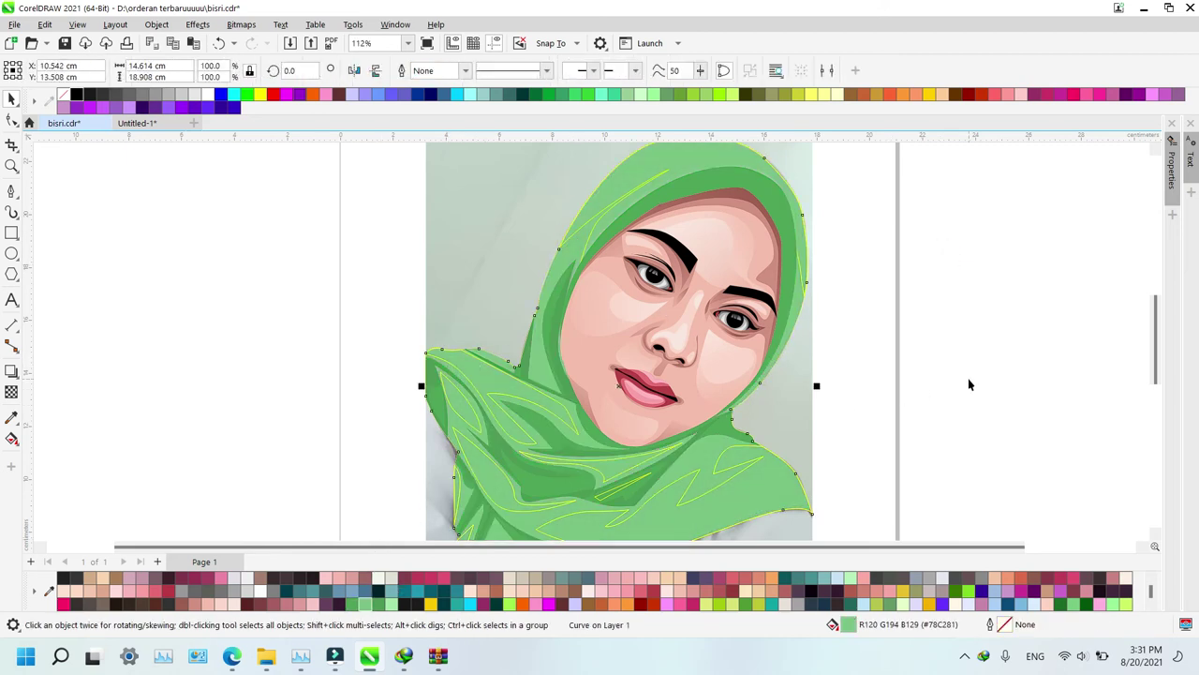
left_click(924, 384)
Fill the eight scarf highlight shapes on the head, folds and shoulder with light green R163 G230 B171 (#A3E6AB) and remove their outlines
left_click(803, 255)
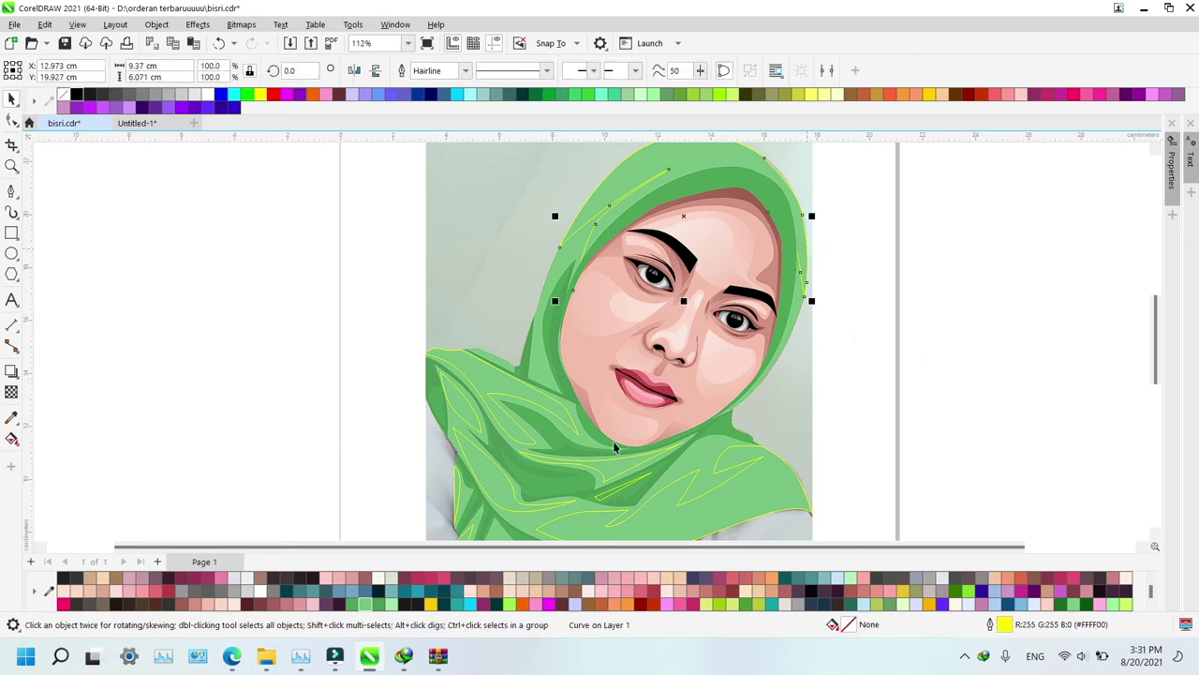
key("F10")
left_click(476, 378, "shift")
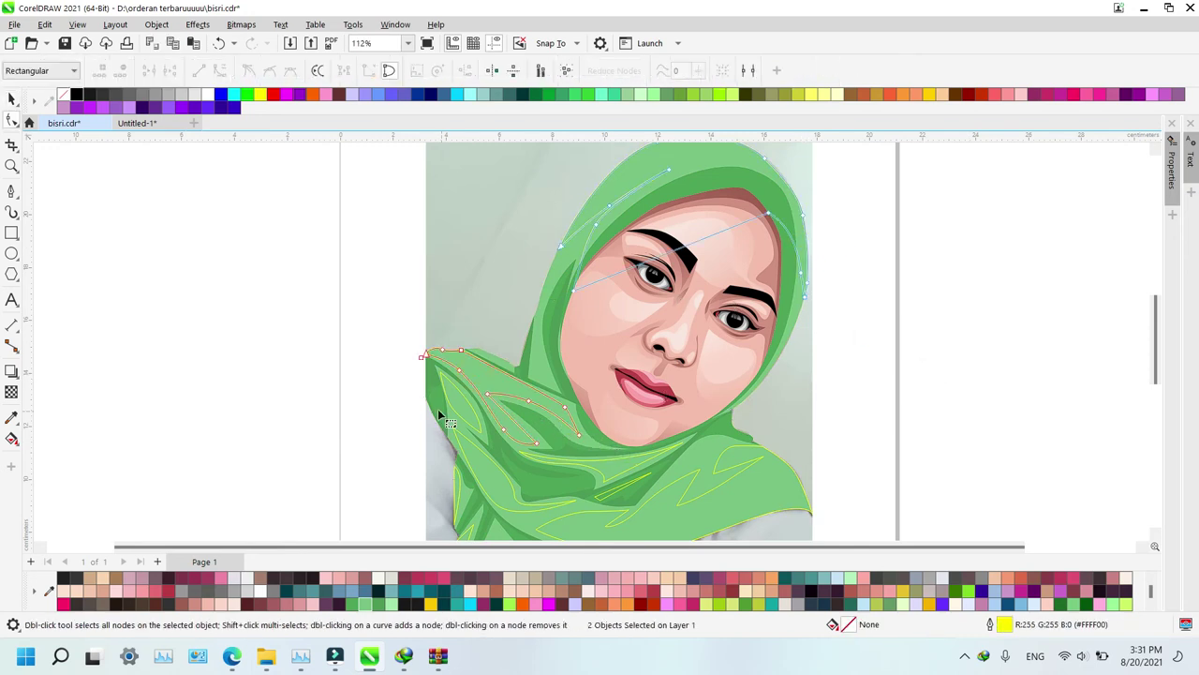
left_click(484, 482, "shift")
left_click(456, 493, "shift")
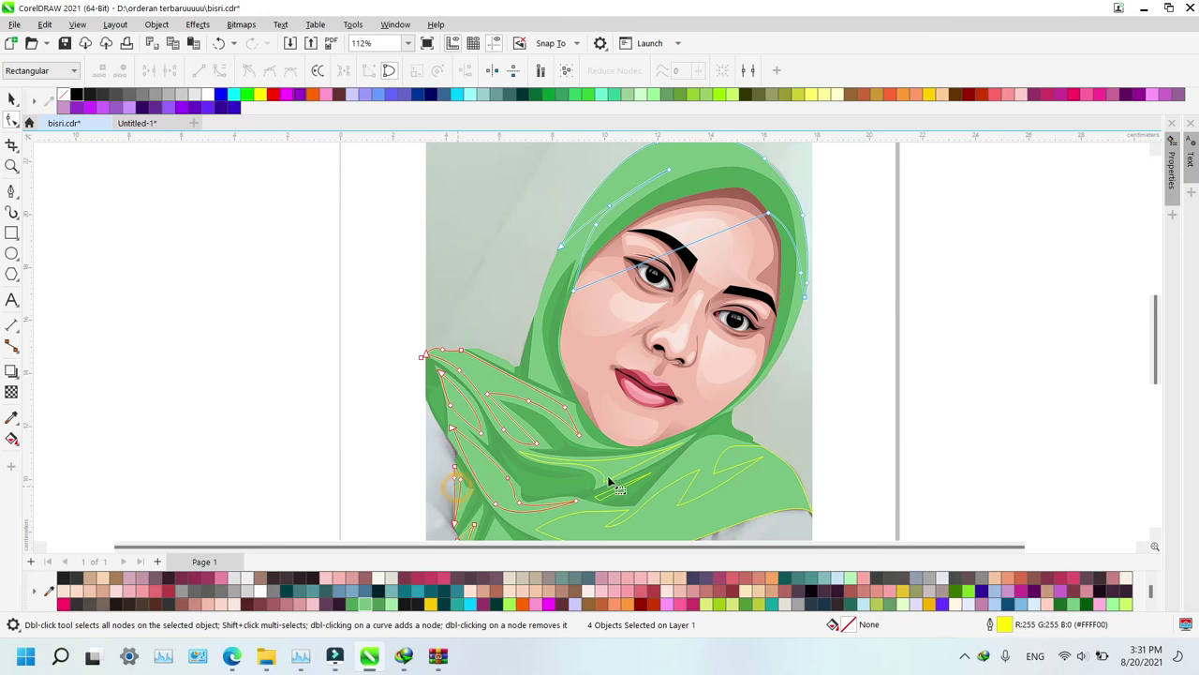
left_click(610, 472, "shift")
left_click(610, 497, "shift")
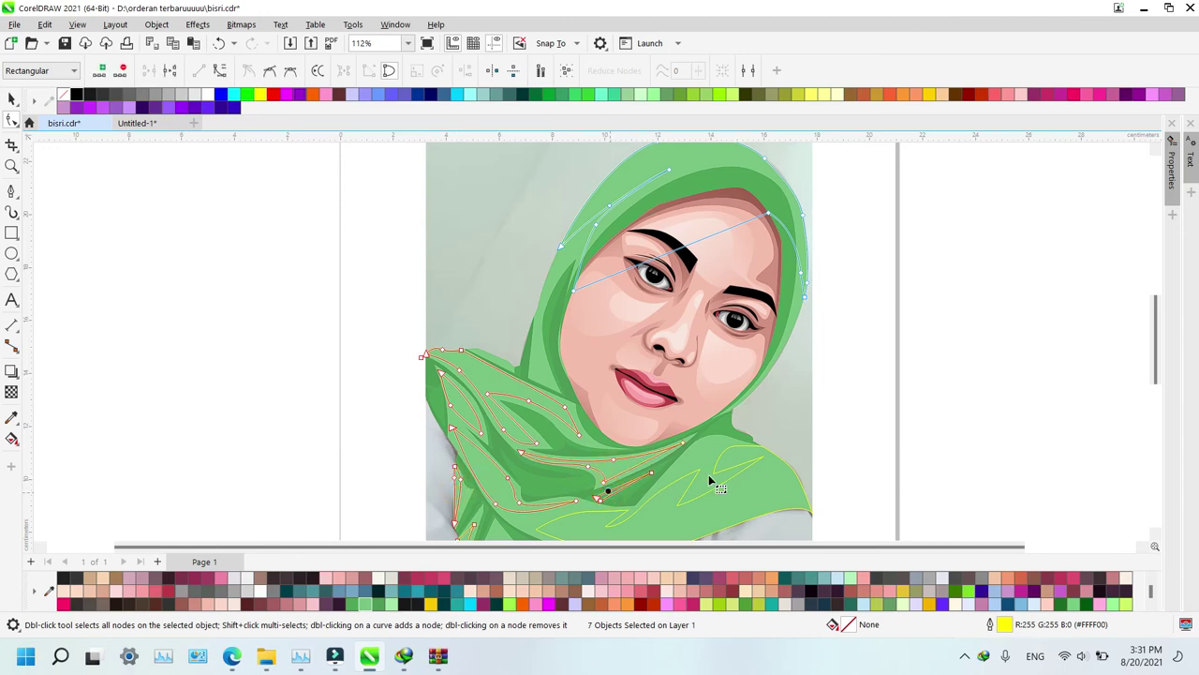
left_click(659, 510, "shift")
scroll(556, 409, "down", 3)
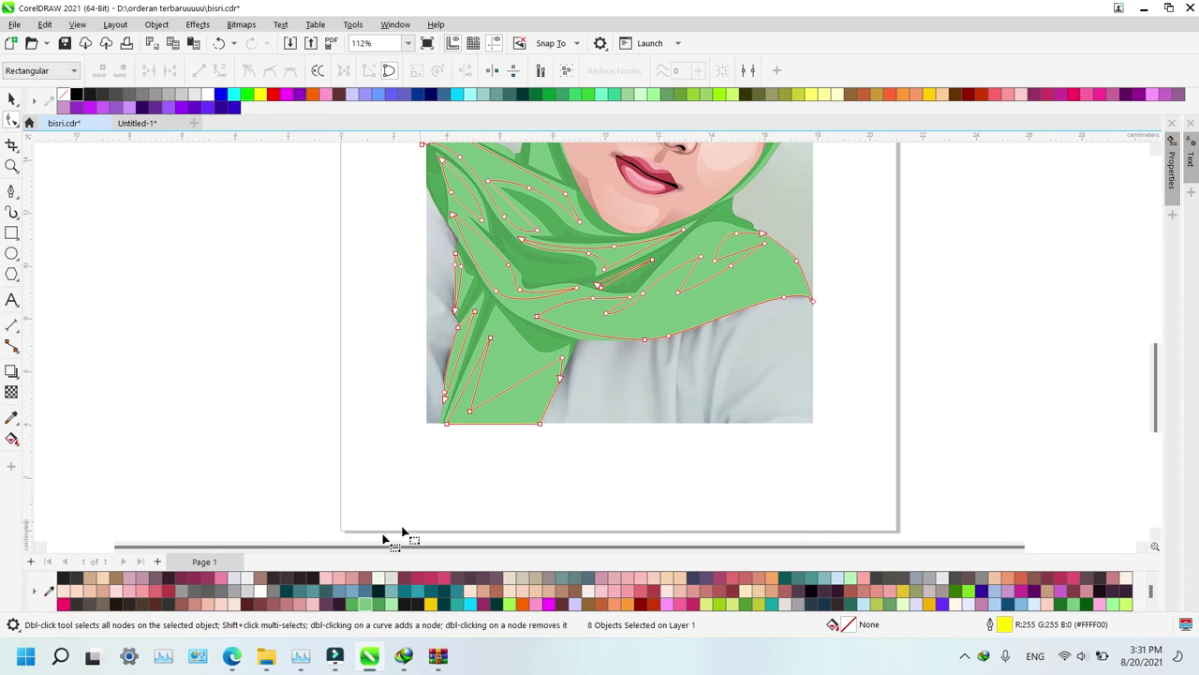
left_click(389, 606)
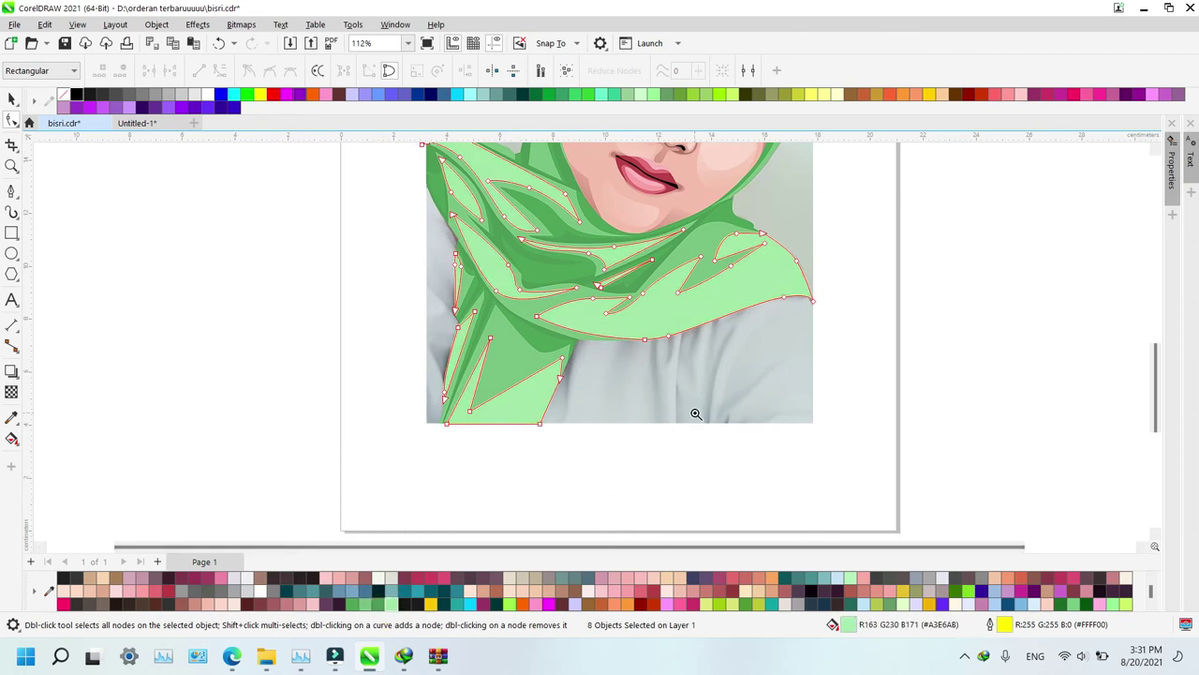
Recolour the eight scarf highlight shapes pale pink R251 G237 B236 (#FBEDEC)
key("z")
scroll(695, 414, "down", 3)
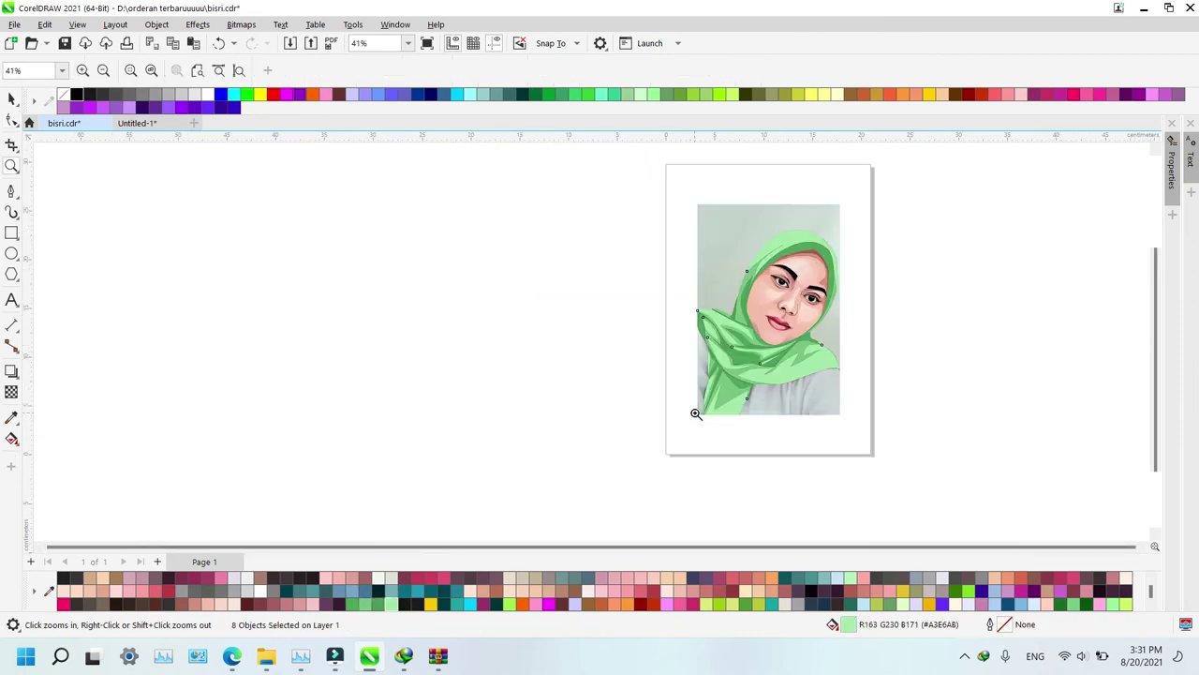
left_click_drag(669, 179, 881, 449)
key("space")
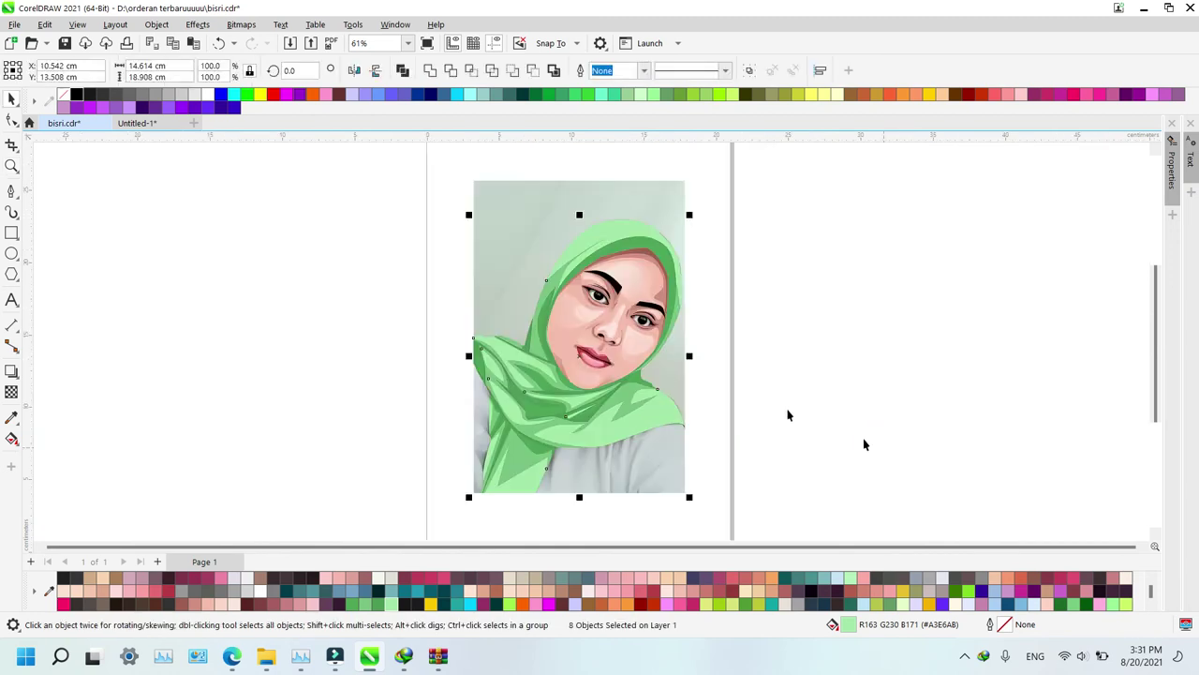
key("z")
left_click_drag(390, 190, 721, 438)
key("F10")
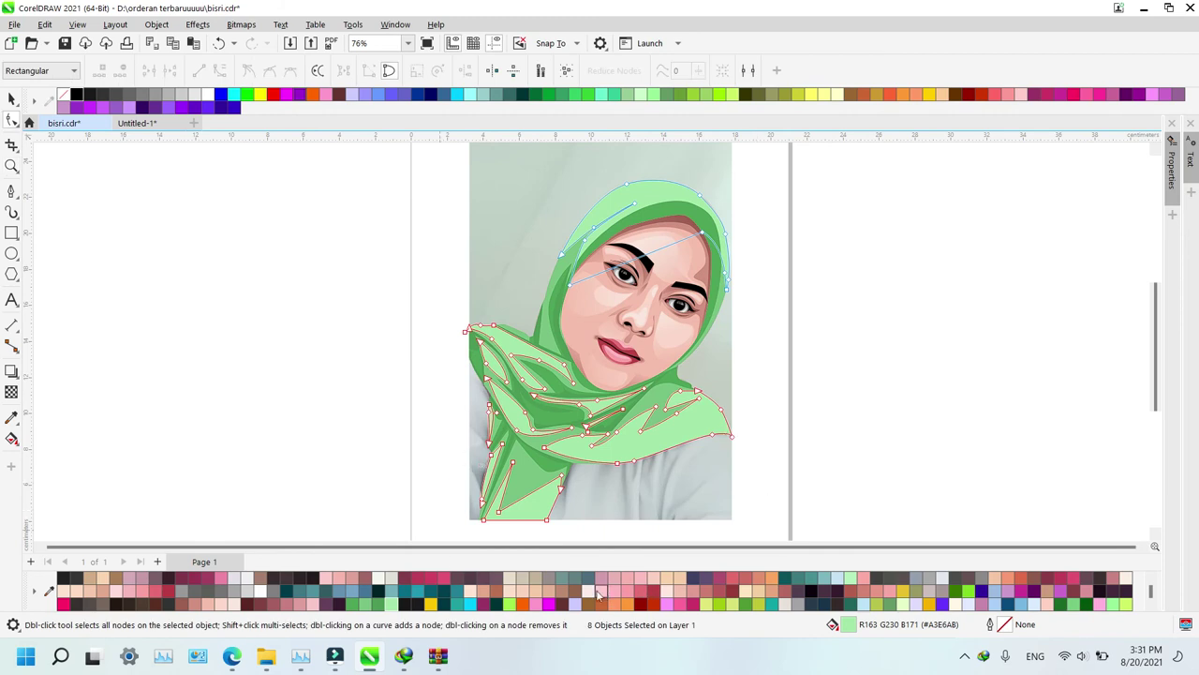
left_click(588, 592)
left_click(599, 591)
left_click(592, 592)
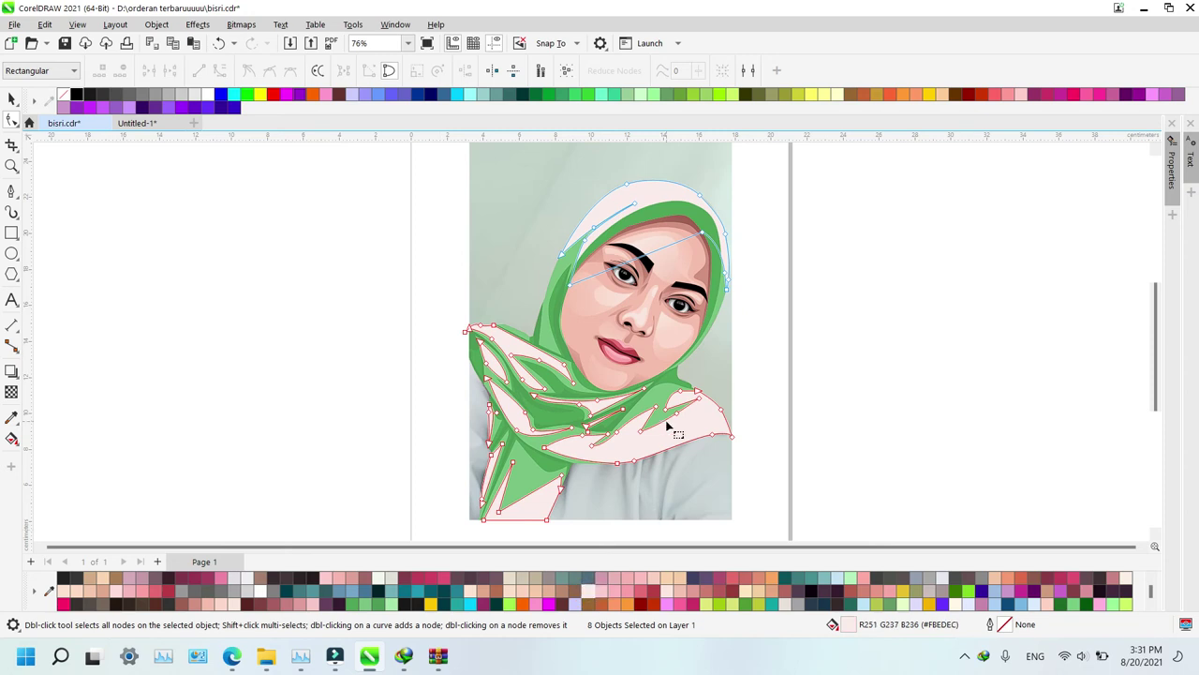
Try pink fills on the scarf's base shape, ending with R250 G159 B166 (#FA9FA6), and deselect it
left_click(557, 366)
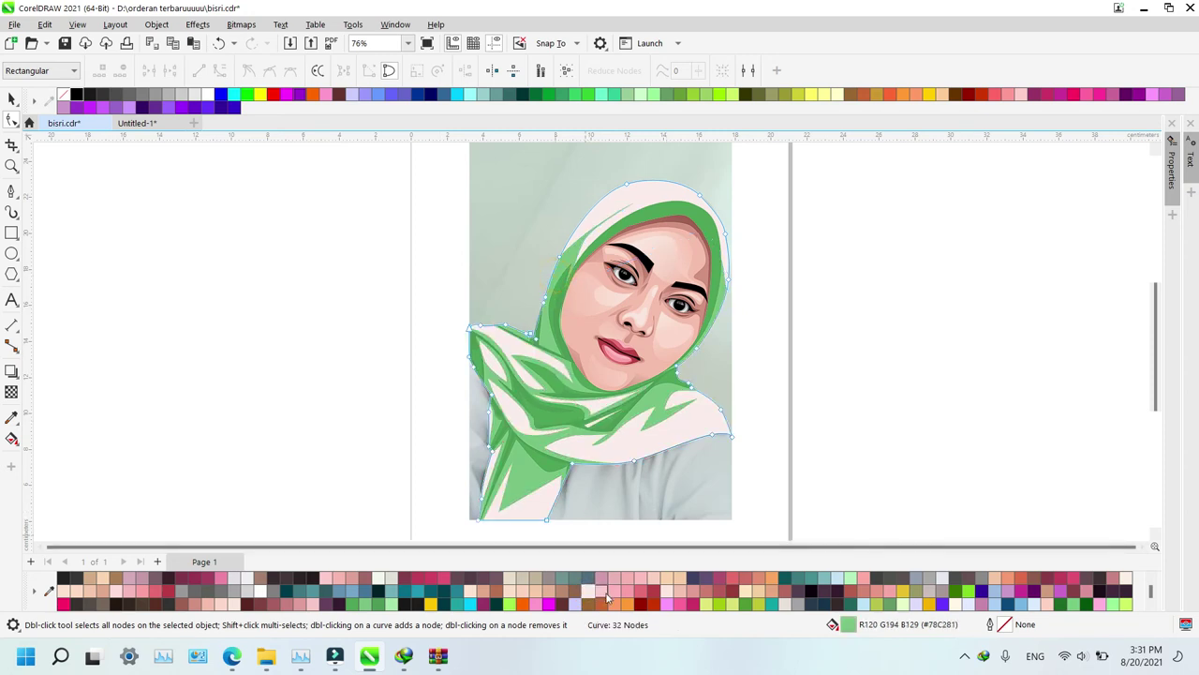
left_click(596, 592)
left_click(622, 593)
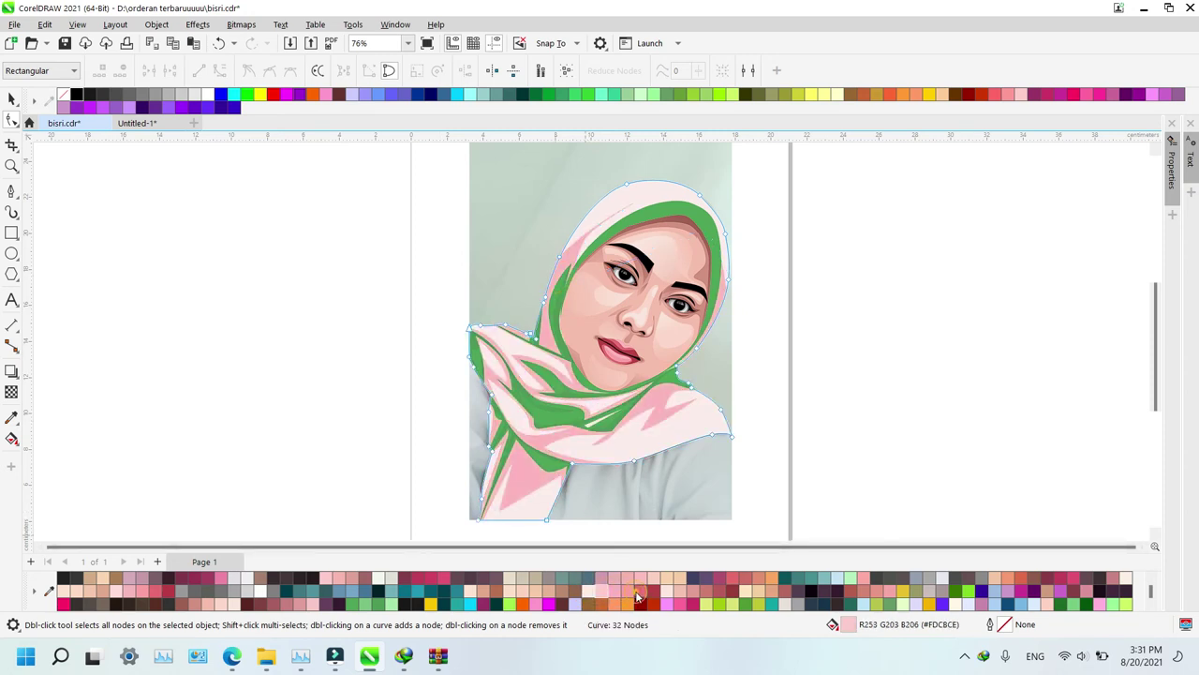
left_click(636, 597)
left_click(626, 594)
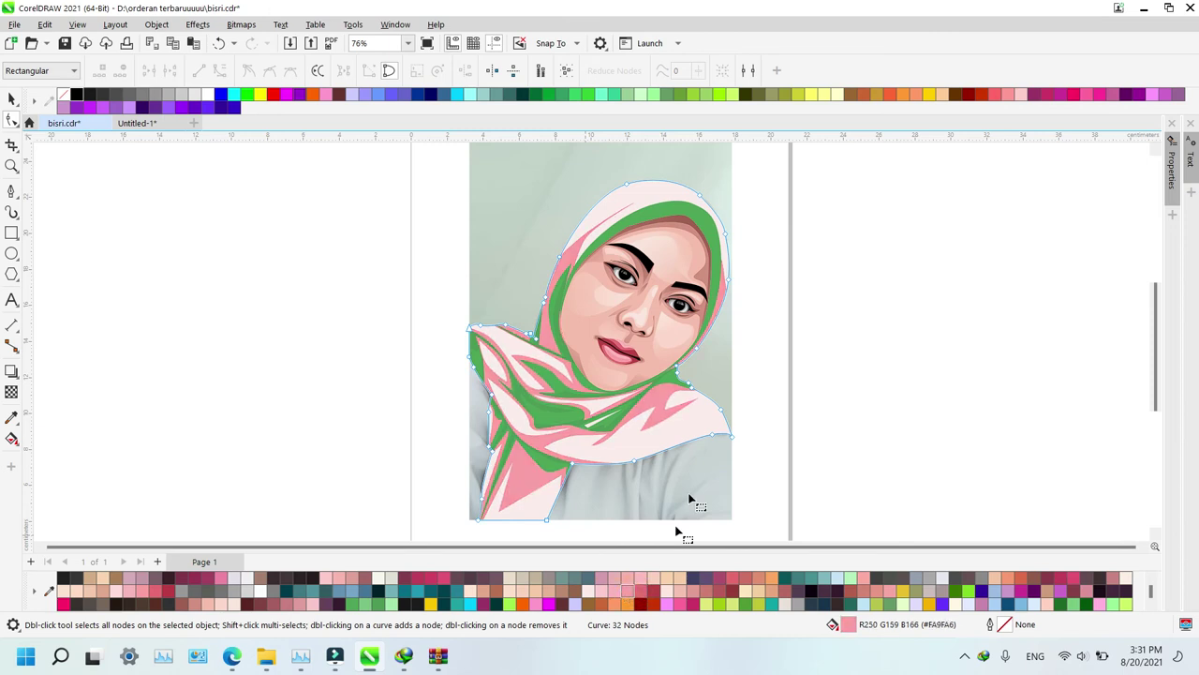
key("space")
left_click(804, 437)
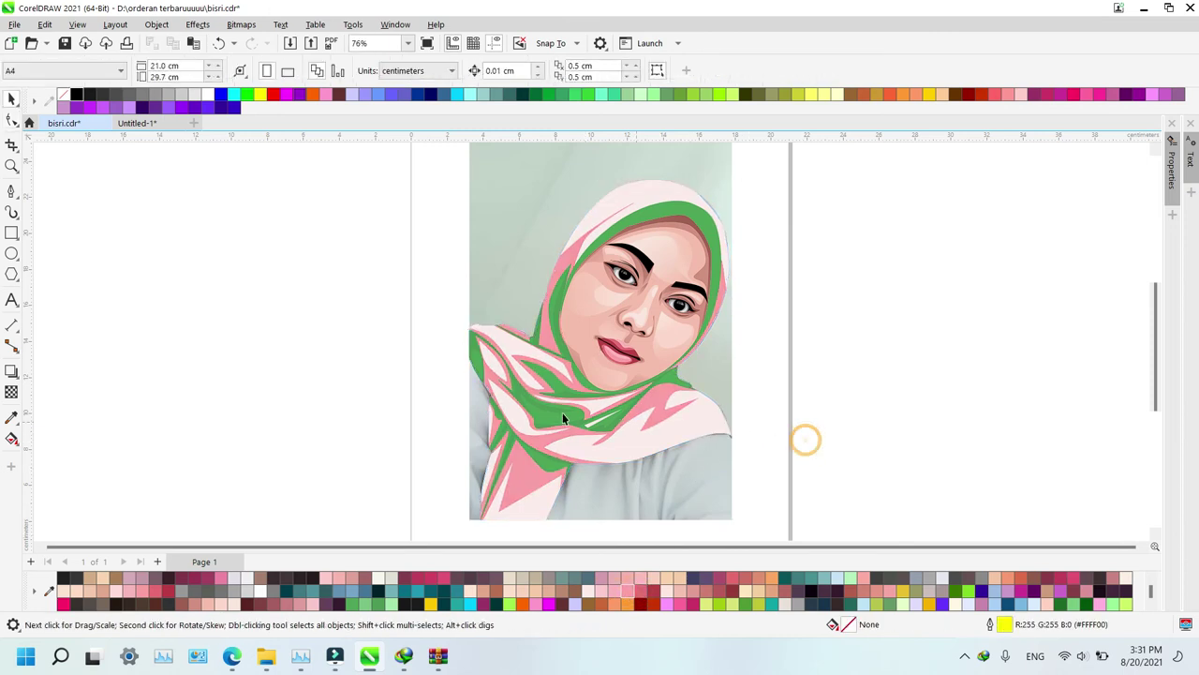
Recolour the group of six scarf shadows R229 G109 B118 (#E56D76) and the group of five darkest shadows a deeper red
left_click(544, 413)
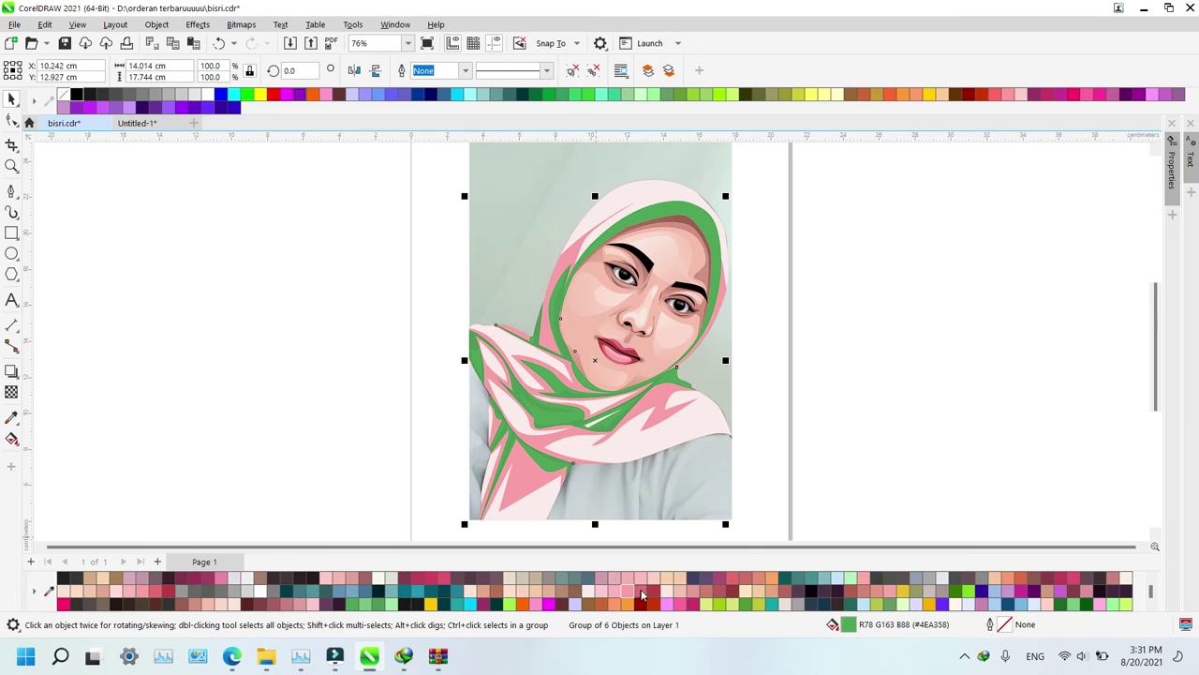
left_click(821, 434)
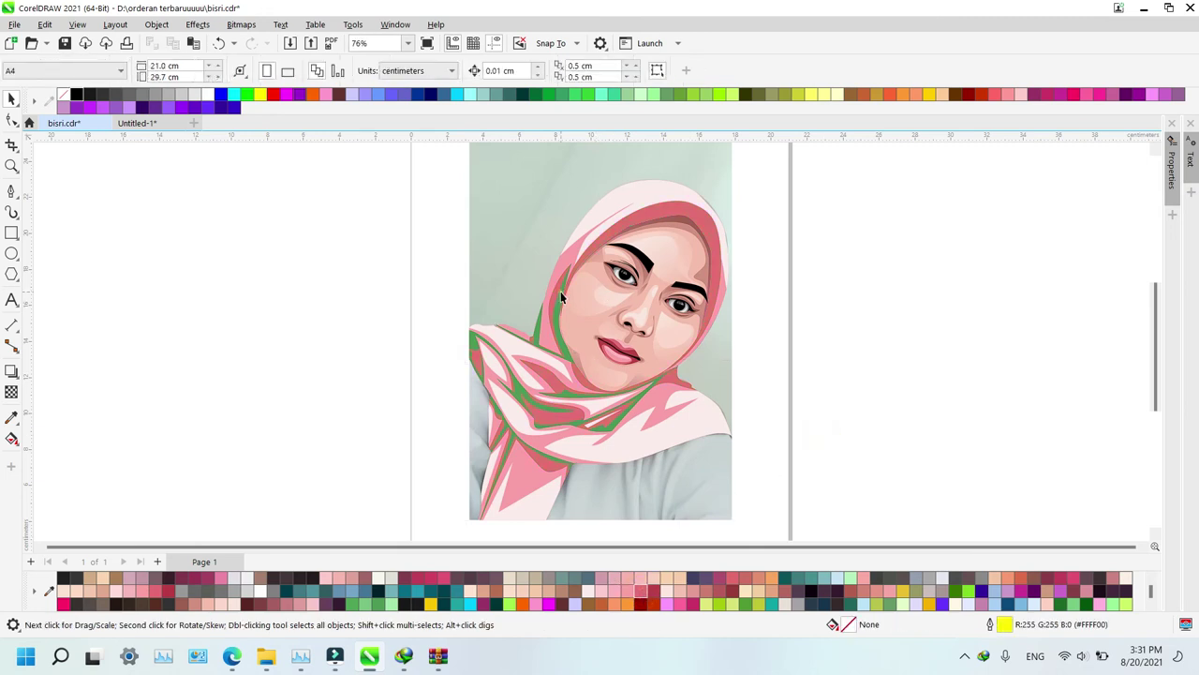
left_click(561, 291)
left_click(635, 603)
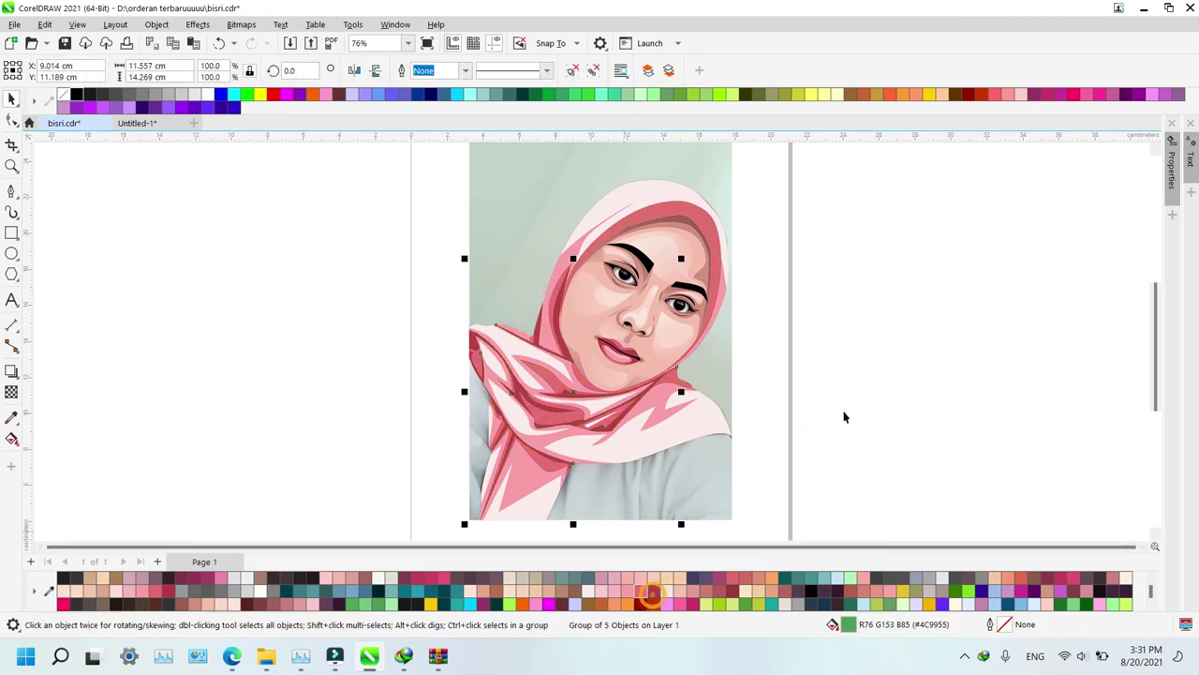
left_click(901, 357)
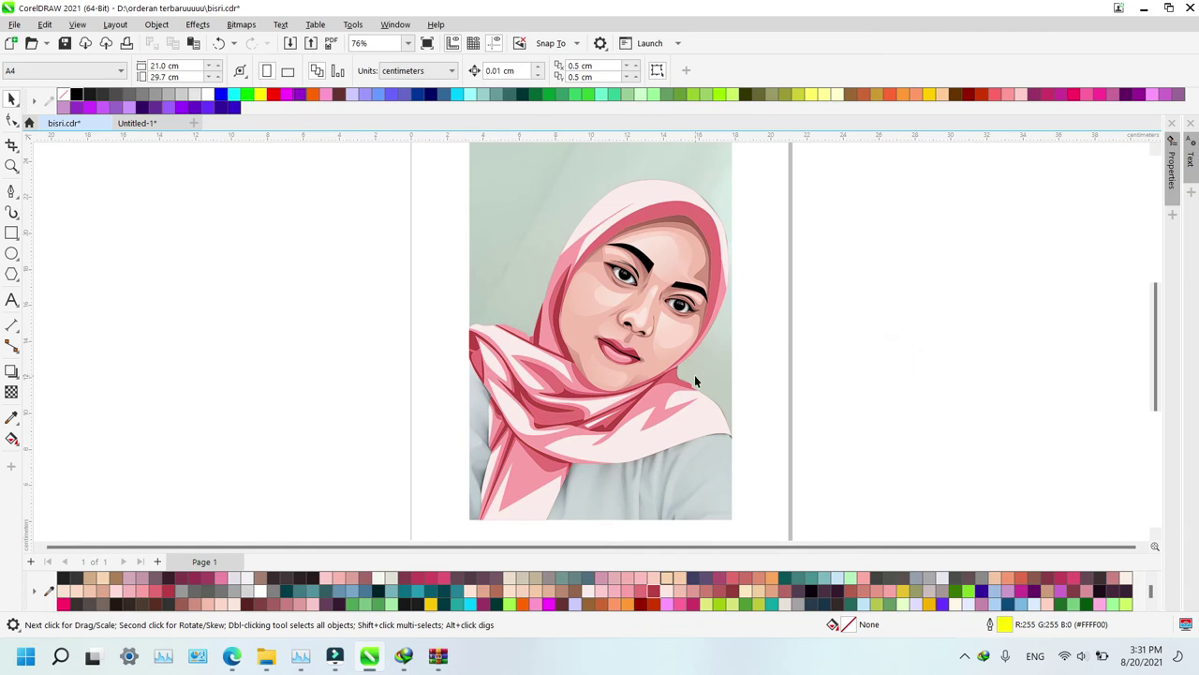
Recolour the group of five darkest scarf shadows near-black R13 G0 B12 (#0D000C)
key("z")
scroll(600, 366, "down", 1)
scroll(735, 317, "down", 2)
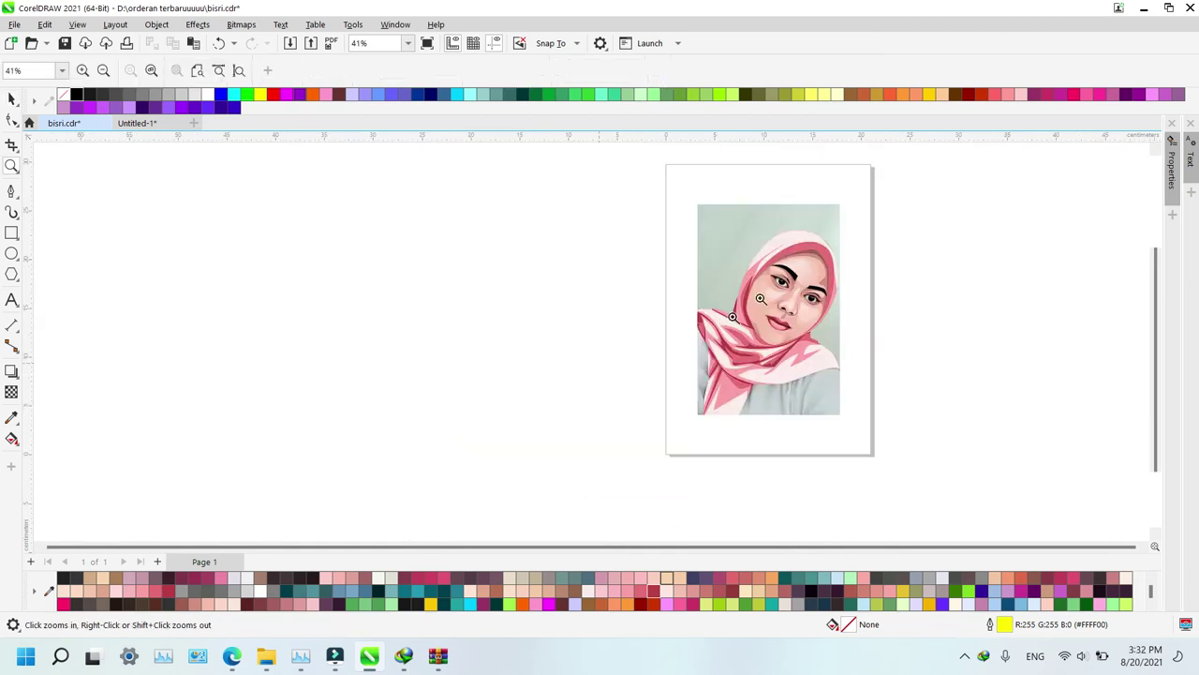
left_click_drag(680, 203, 933, 461)
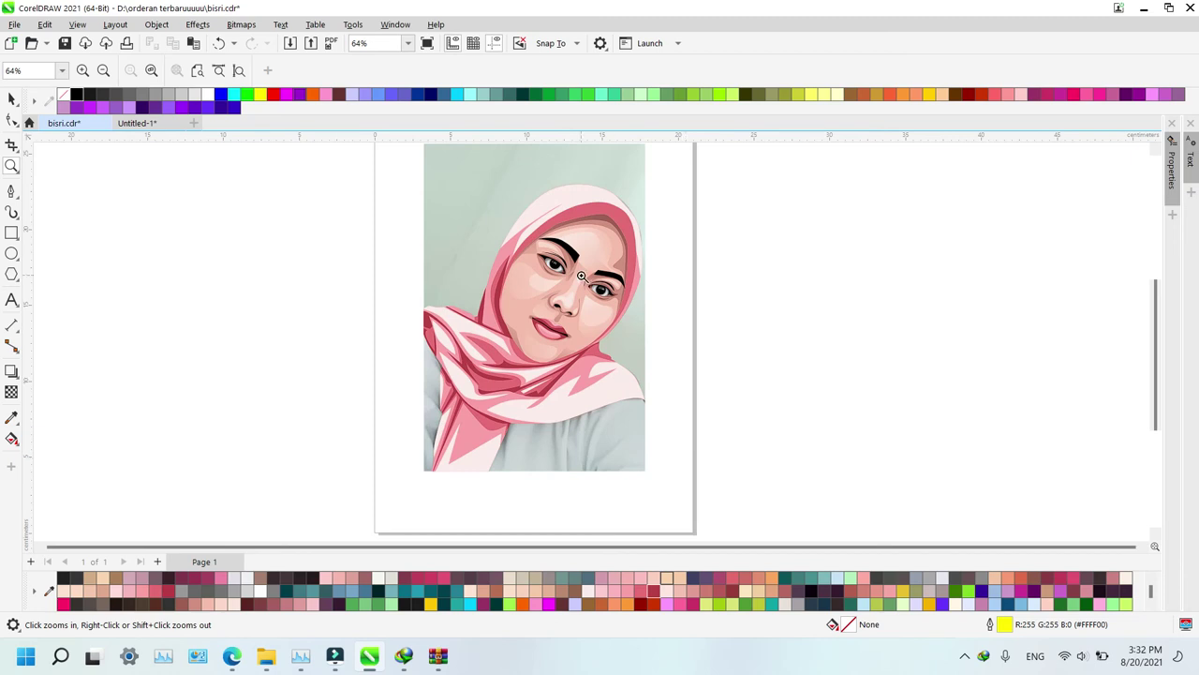
key("space")
left_click(482, 375)
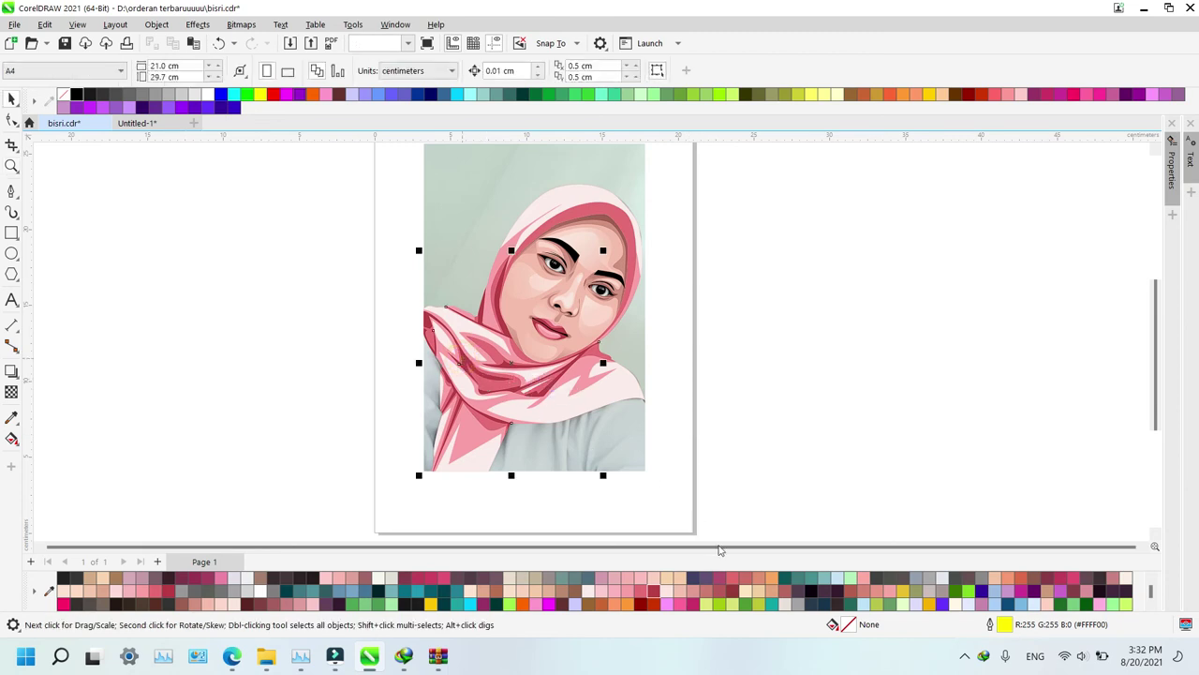
left_click(811, 590)
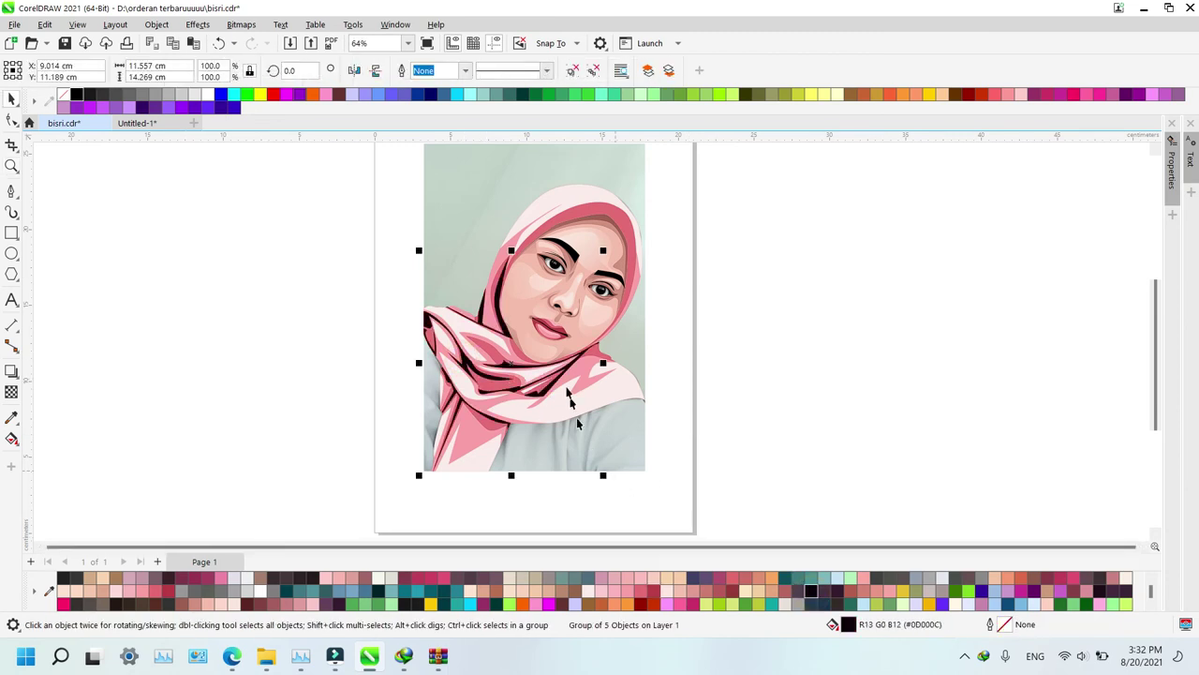
Recolour the group of six scarf shadows dark plum and the scarf's base shape a slightly lighter plum
left_click(599, 358)
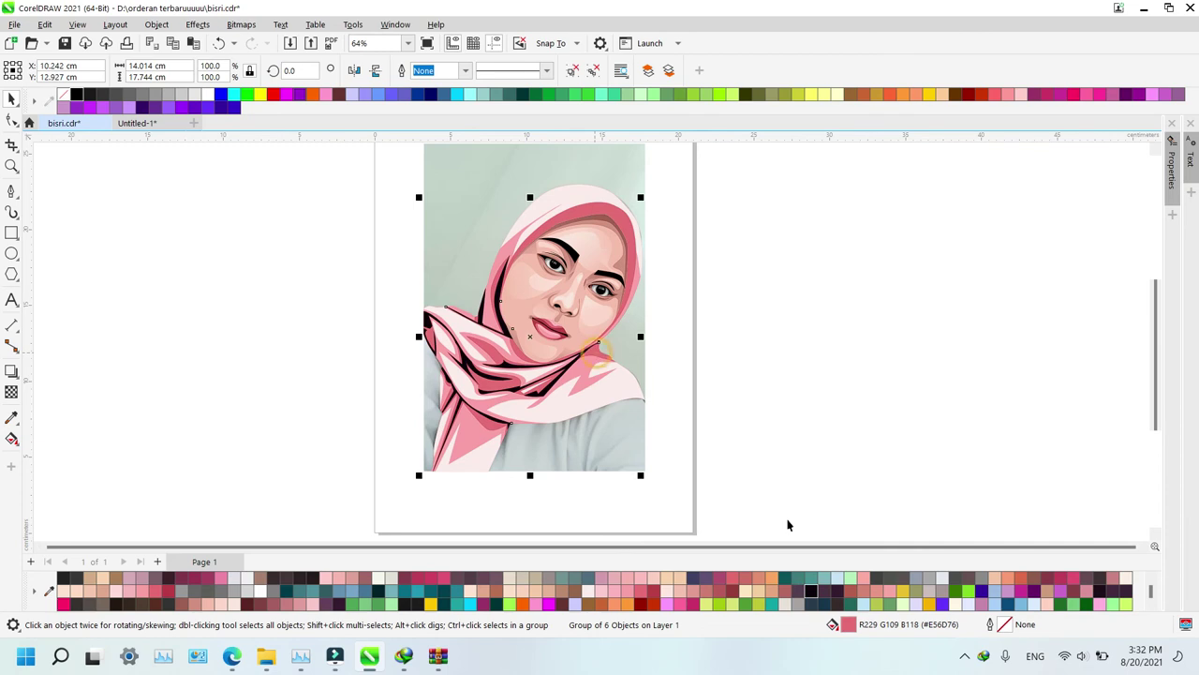
left_click(837, 591)
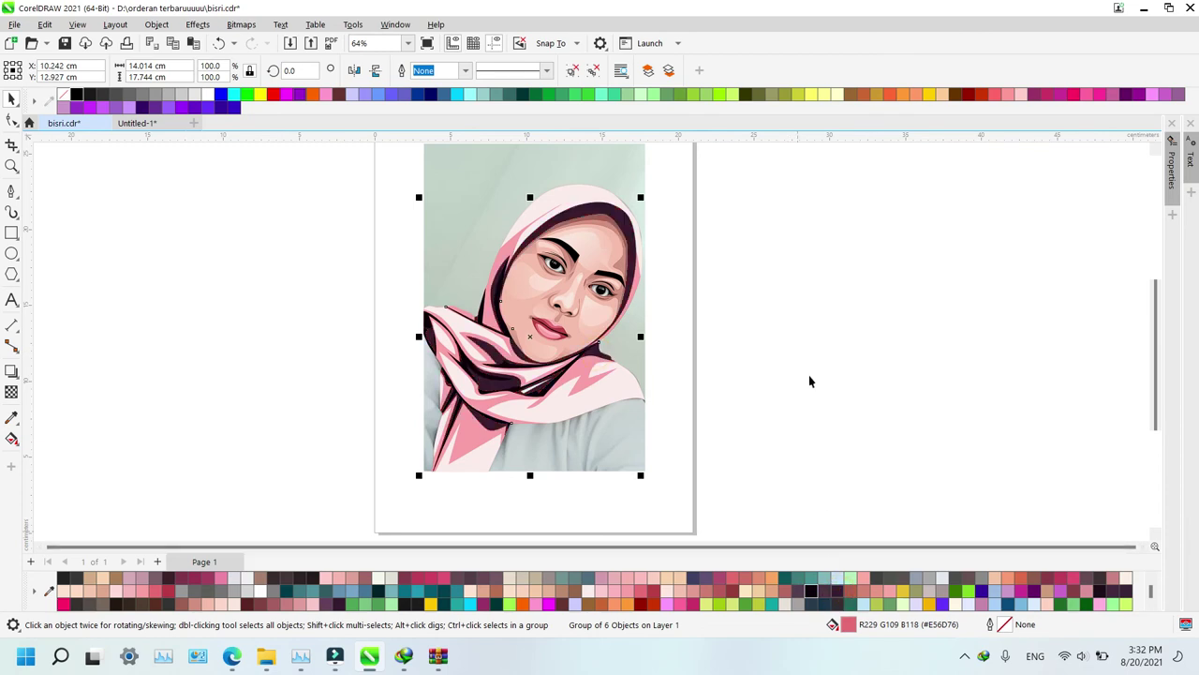
left_click(579, 369, "ctrl")
left_click(824, 598)
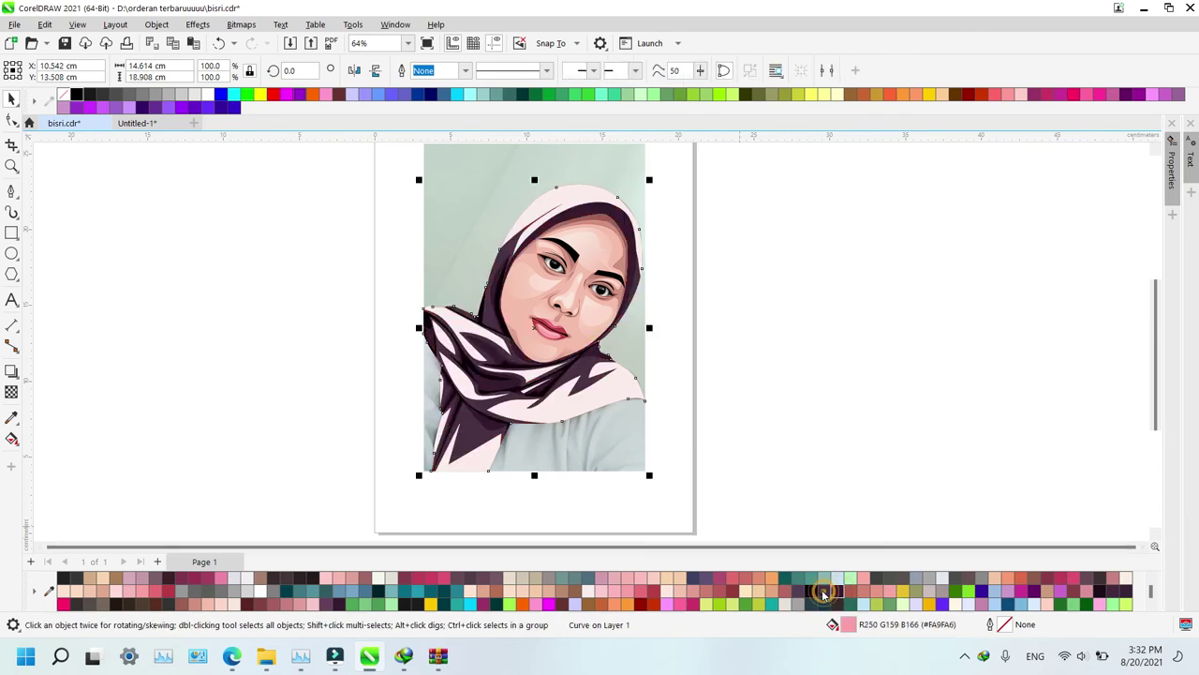
left_click(567, 410, "ctrl")
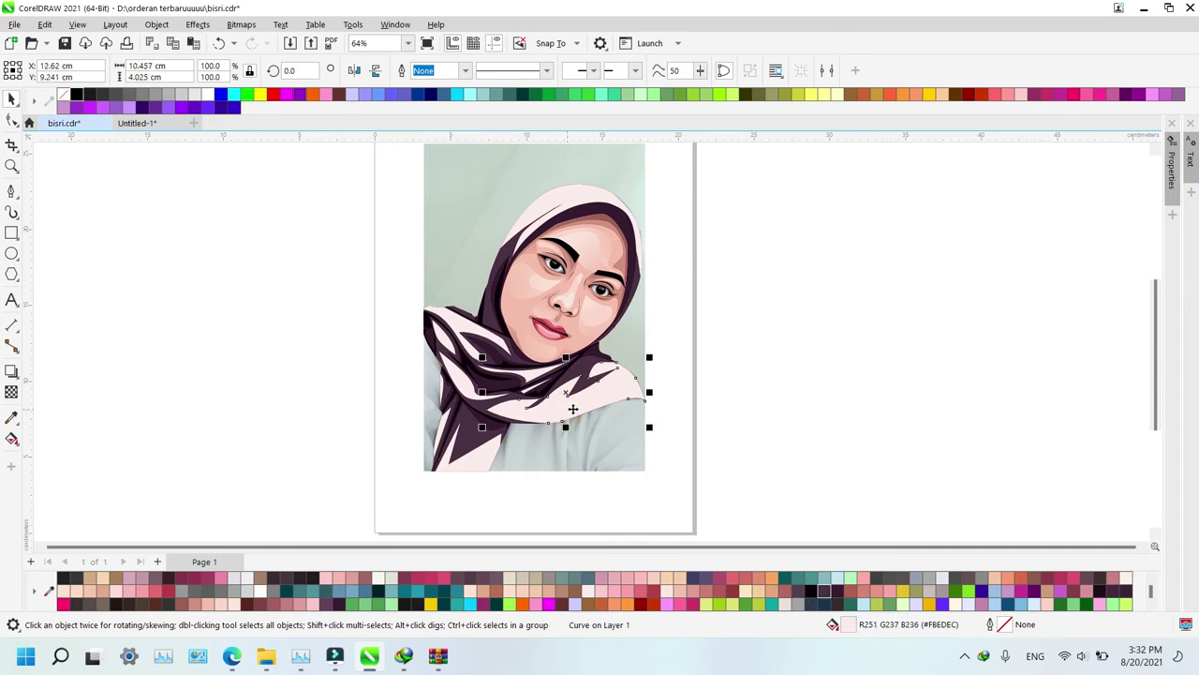
key("F10")
left_click(441, 385, "shift")
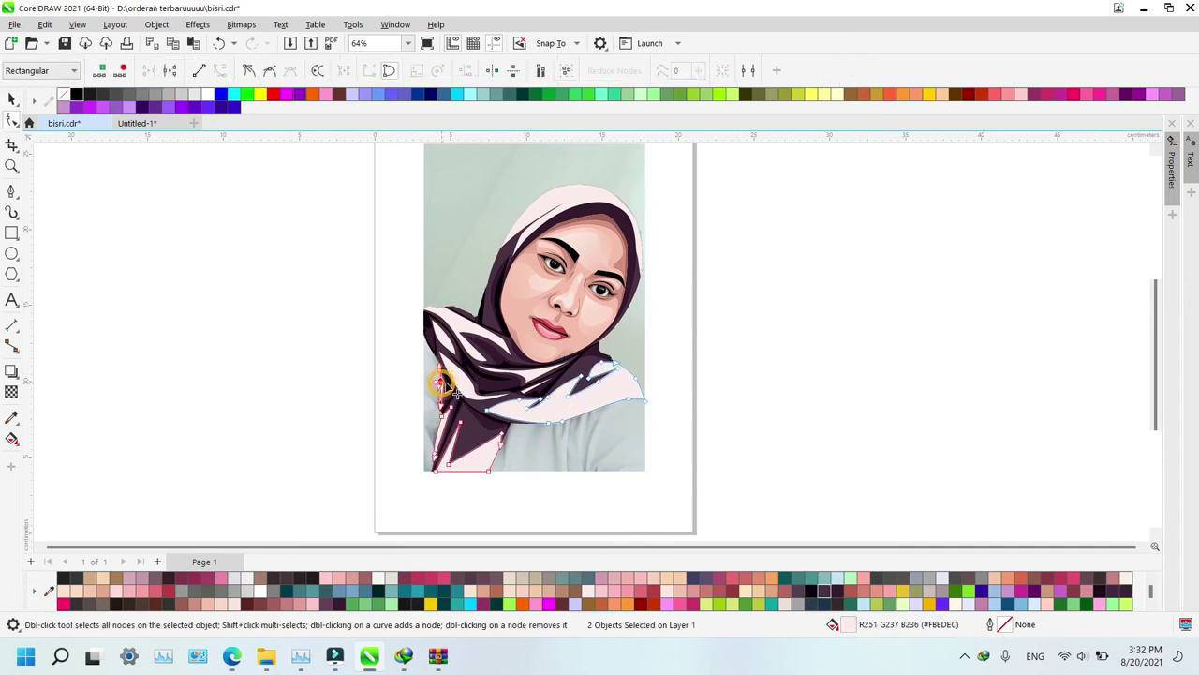
left_click(455, 378, "shift")
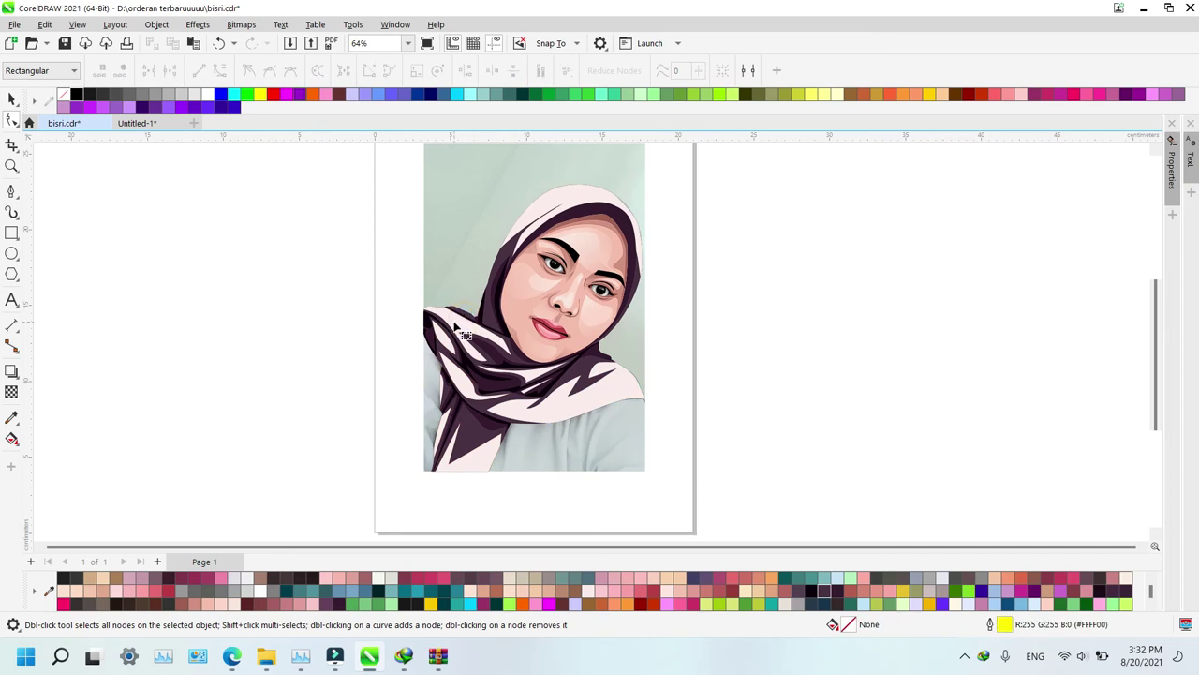
Group the eight pale pink scarf highlight shapes on the head, folds, shoulder and hanging end
left_click(453, 330)
left_click(446, 340, "shift")
left_click(461, 384, "shift")
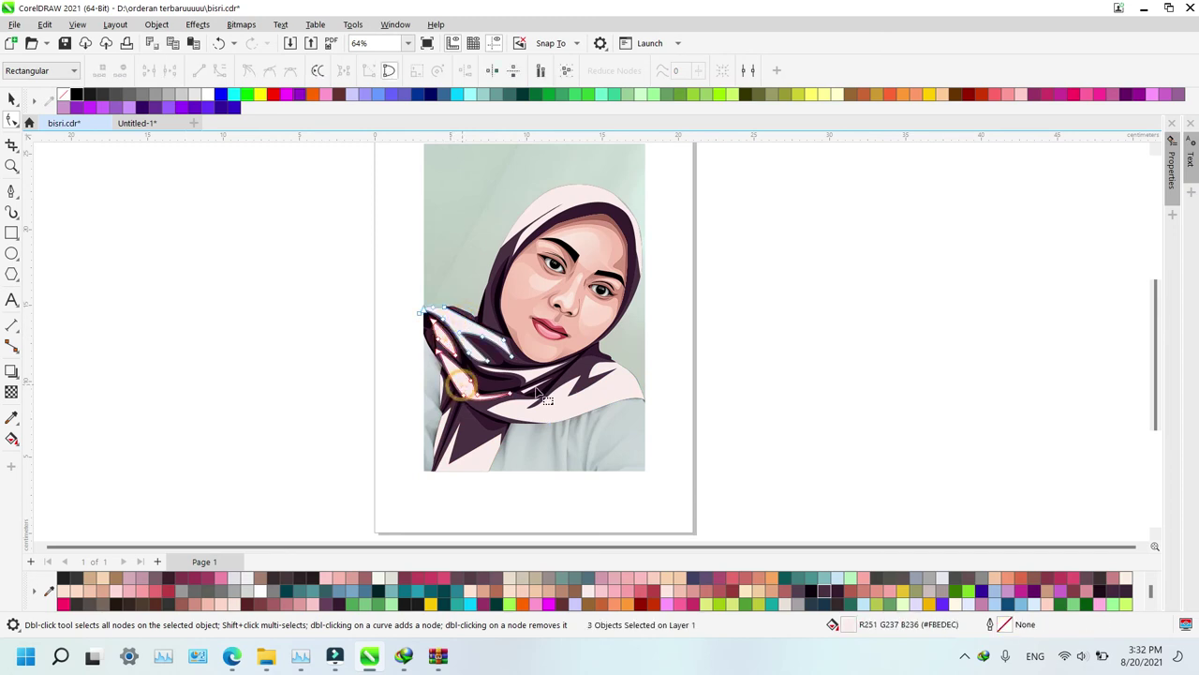
left_click(532, 376, "shift")
left_click(533, 389, "shift")
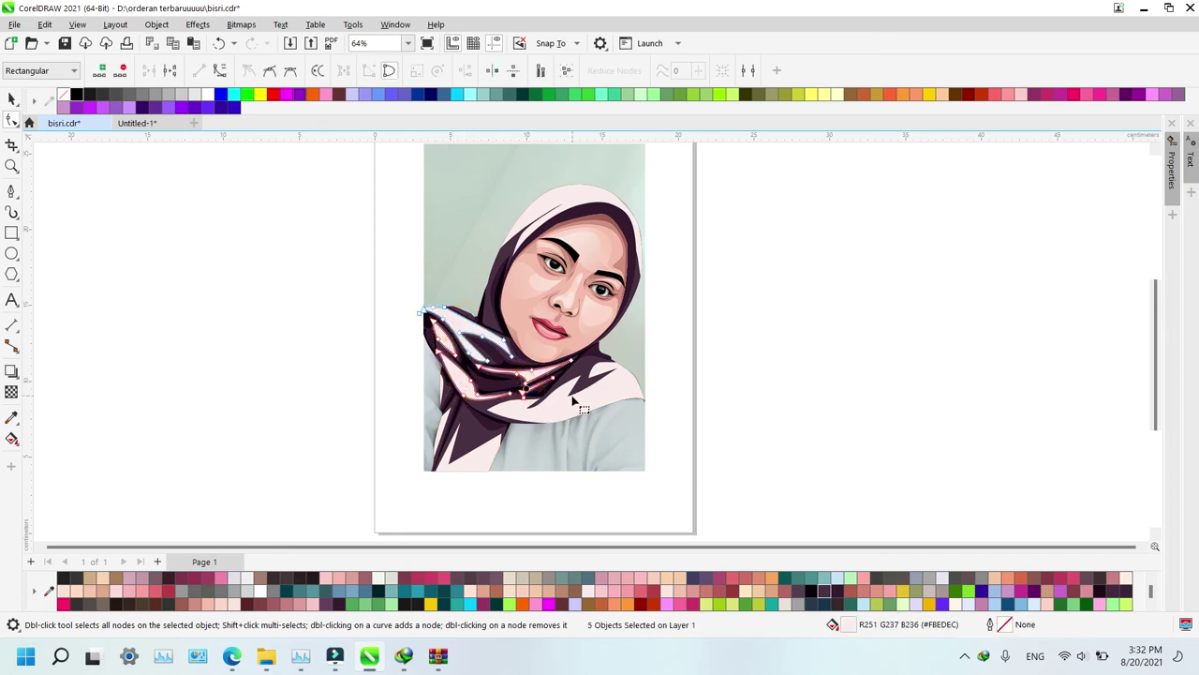
left_click(572, 400, "shift")
left_click(561, 206, "shift")
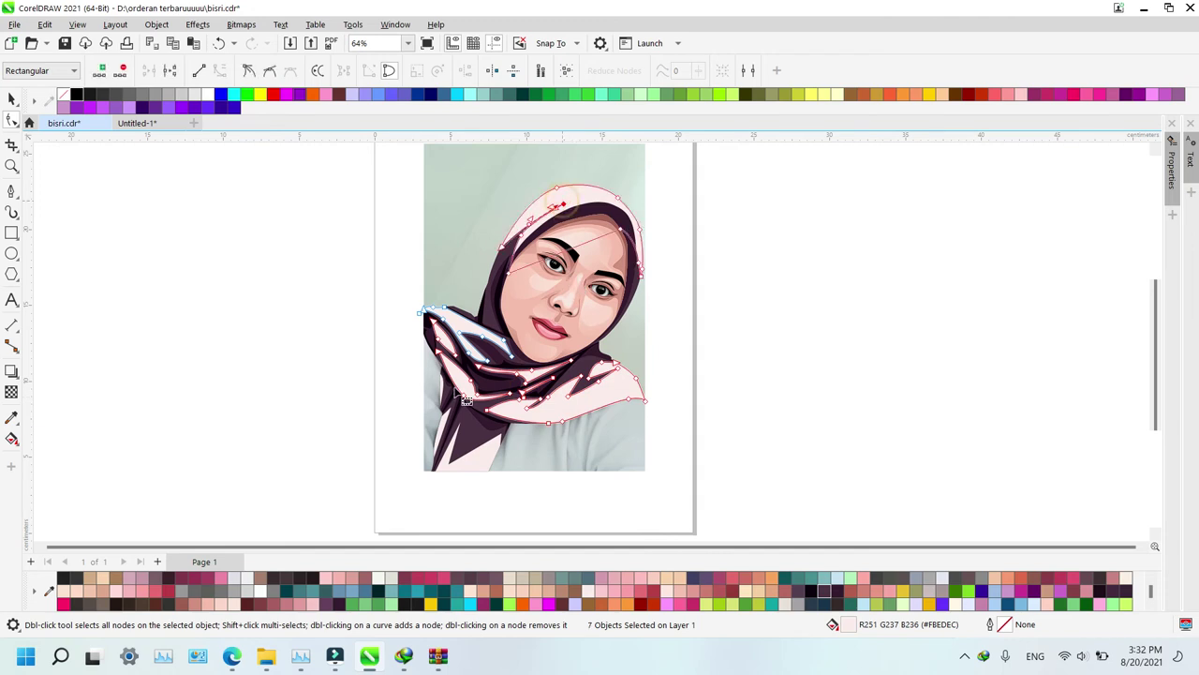
left_click(447, 427, "shift")
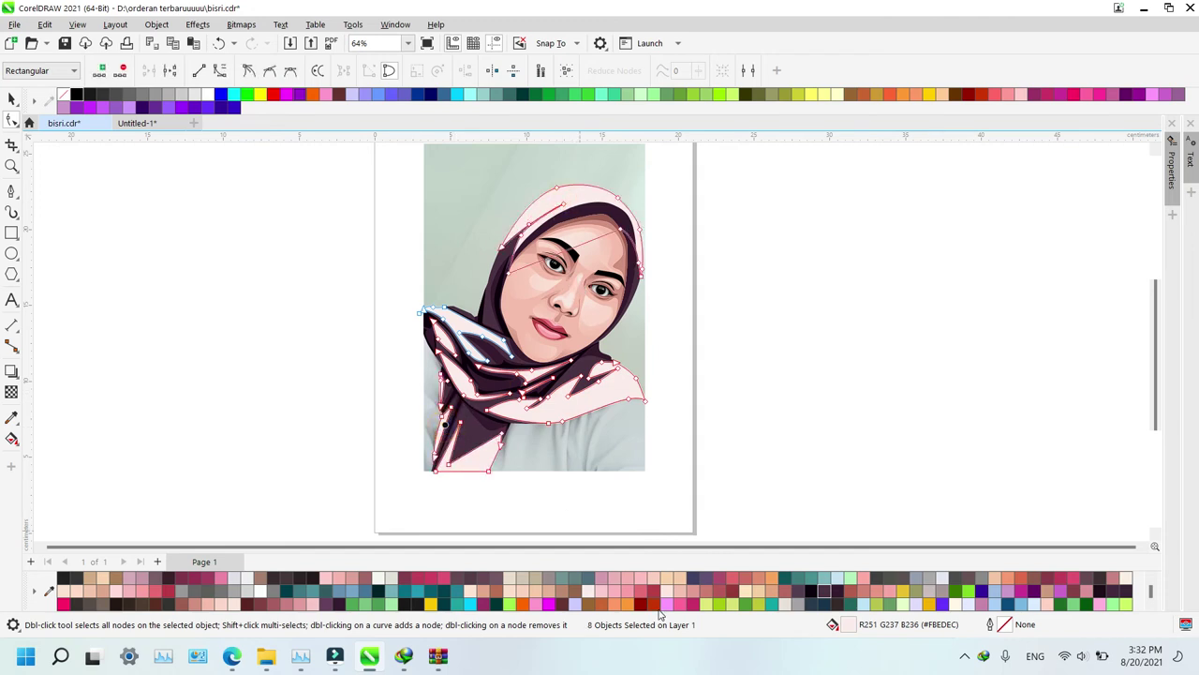
key("ctrl+g")
key("space")
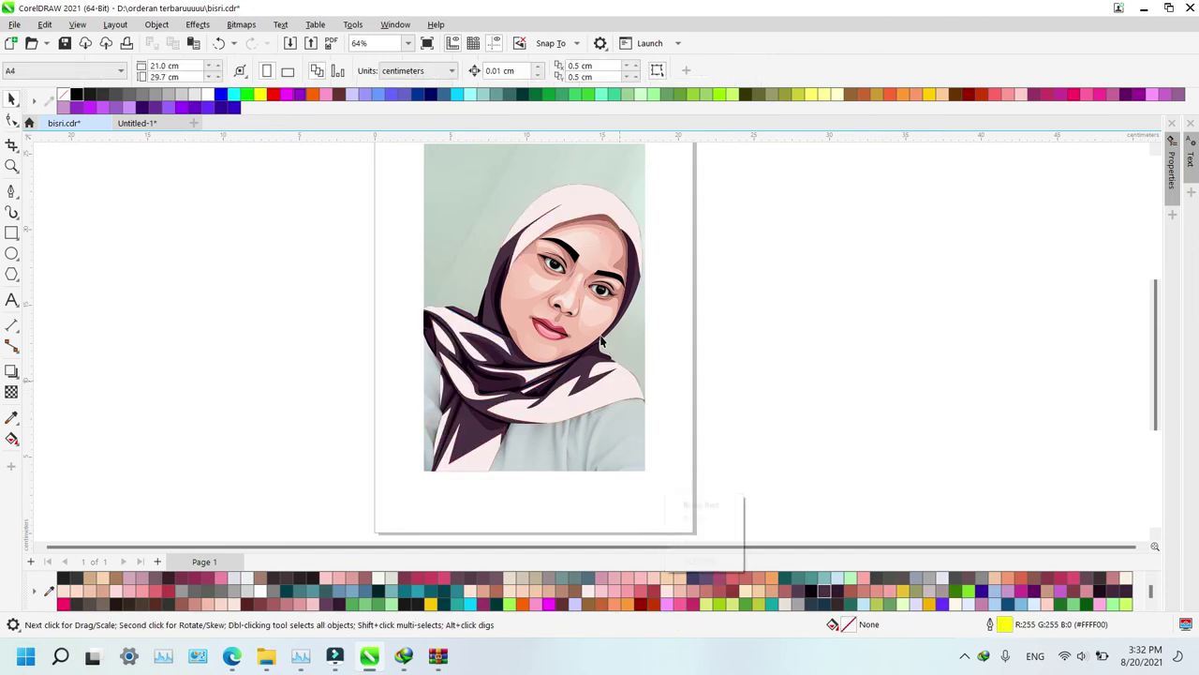
Recolour the group of eight pale pink scarf highlights plum R83 G62 B81 (#533E51)
left_click(621, 379)
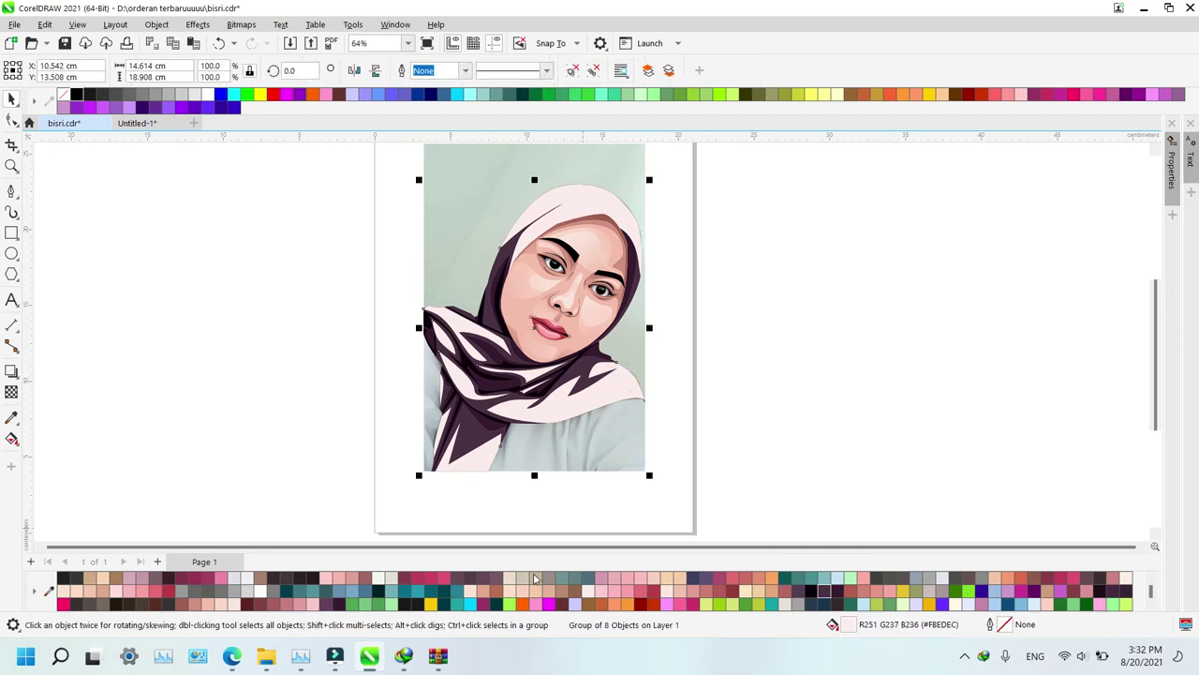
left_click(798, 590)
scroll(739, 357, "up", 2)
scroll(739, 357, "left", 2)
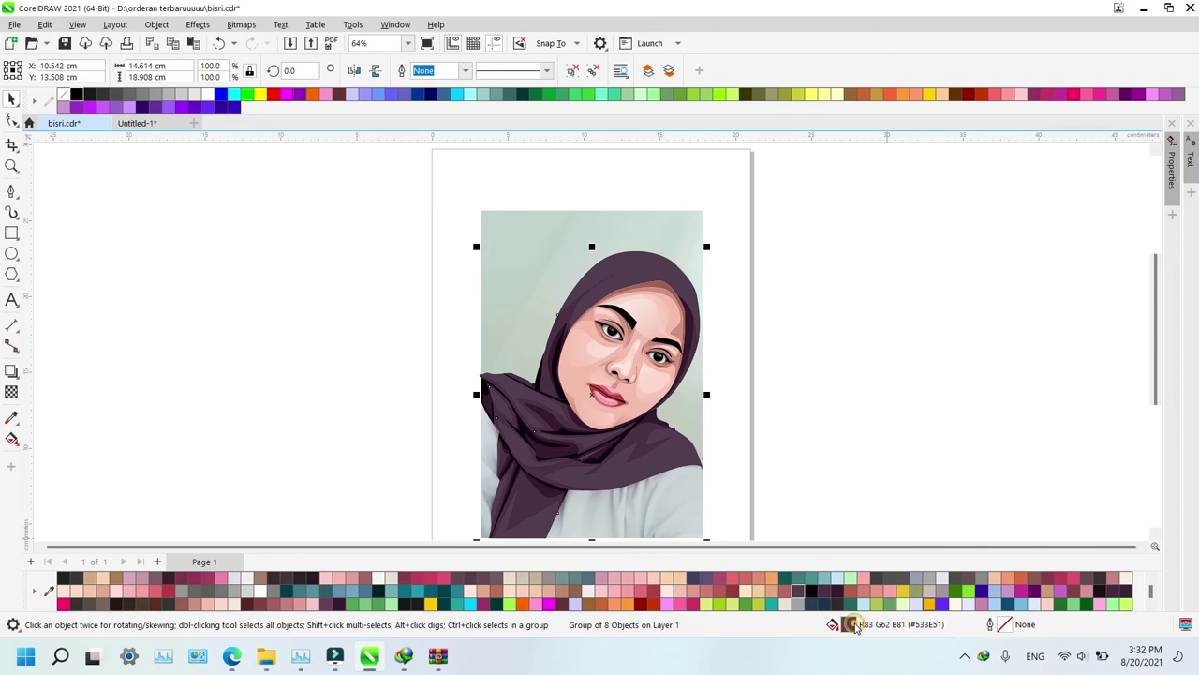
Fine-tune the uniform fill of the scarf highlight group to a slightly lighter, muted plum
key("shift+F11")
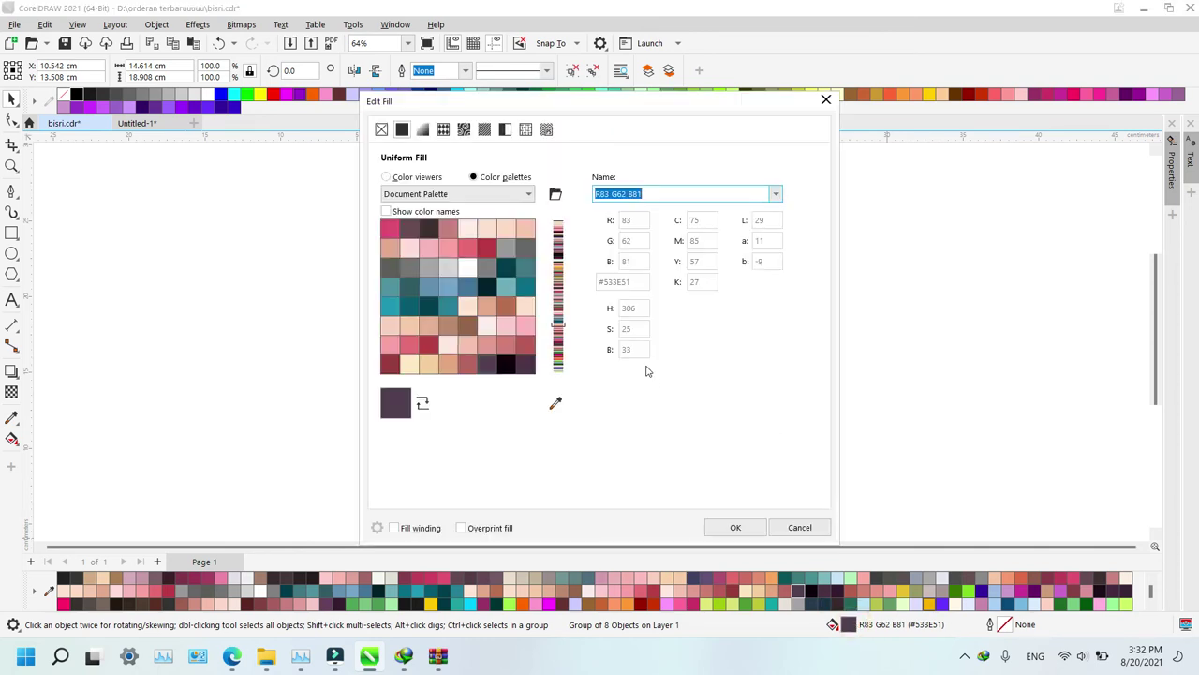
left_click_drag(495, 101, 804, 128)
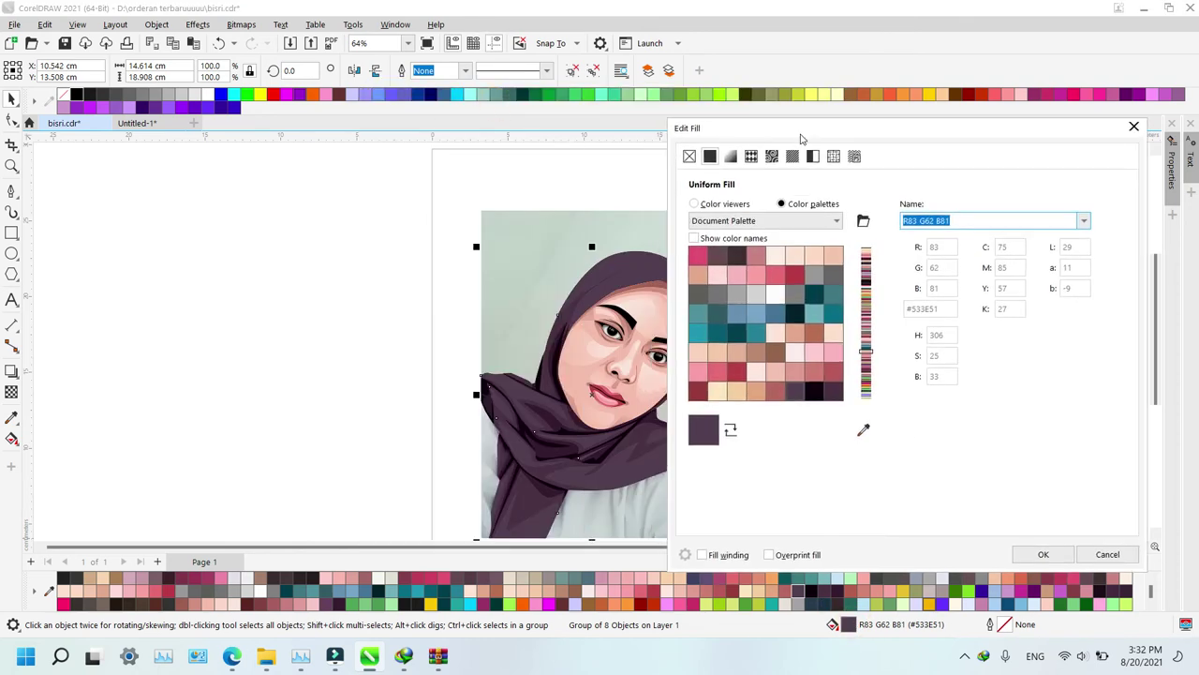
left_click(731, 156)
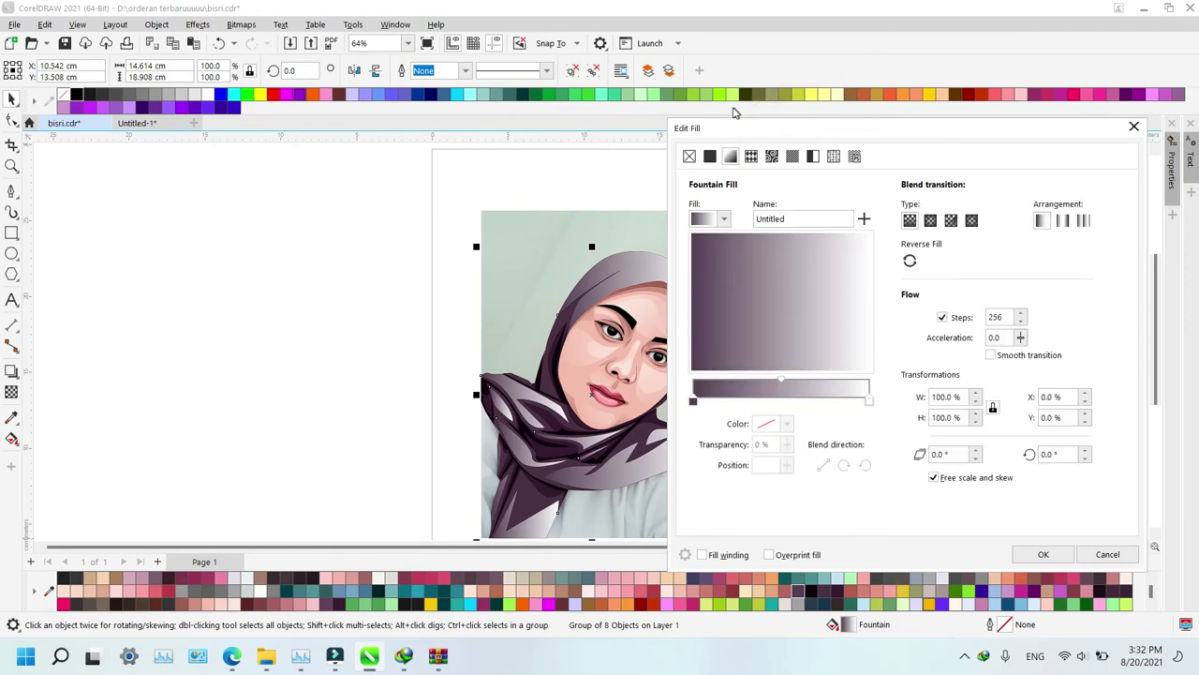
left_click_drag(738, 129, 871, 146)
left_click(709, 155)
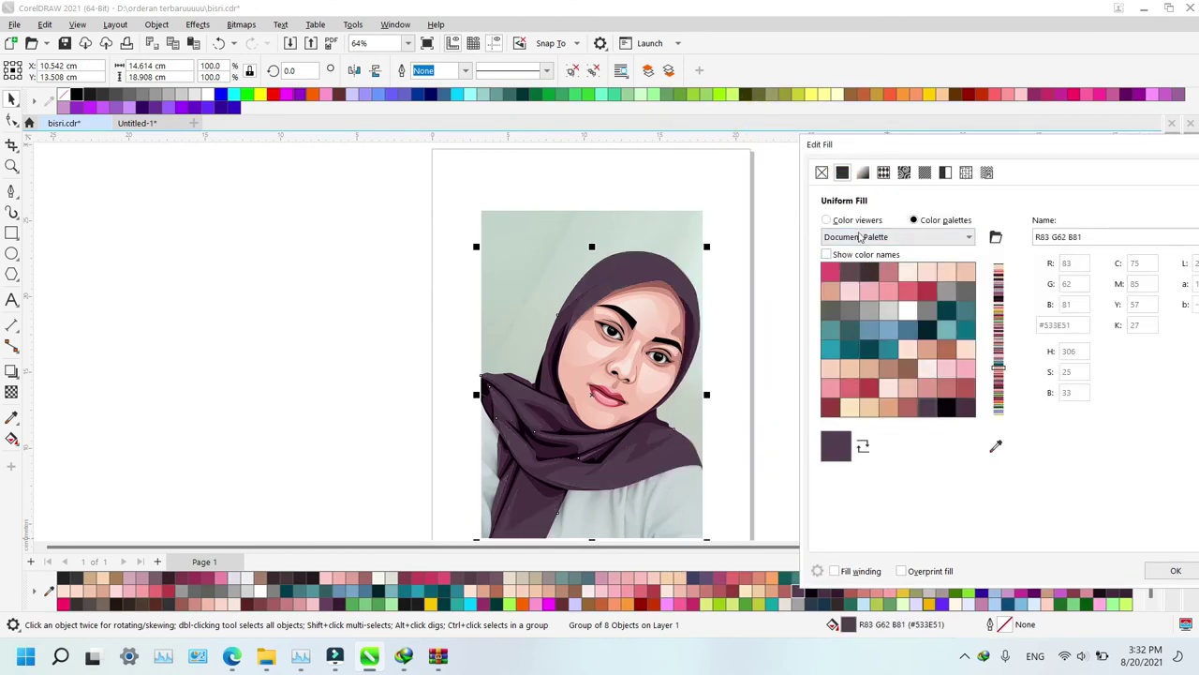
left_click(835, 221)
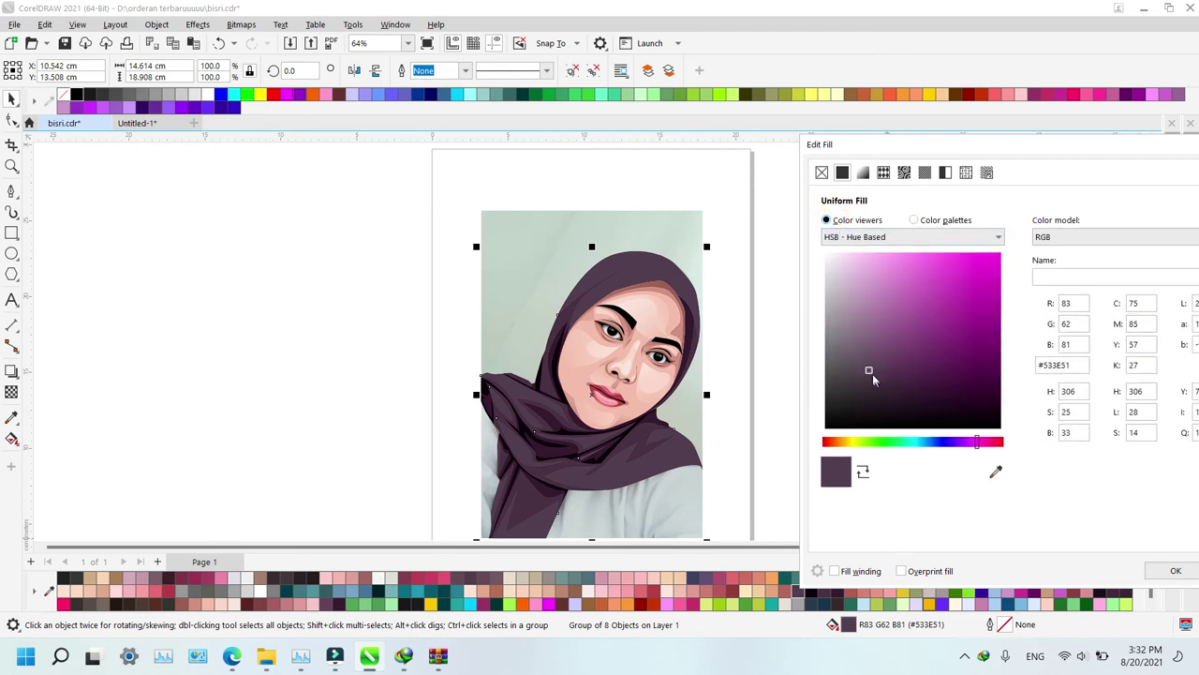
mouse_move(872, 373)
left_mouse_down()
mouse_move(909, 302)
mouse_move(817, 325)
mouse_move(858, 385)
left_mouse_up()
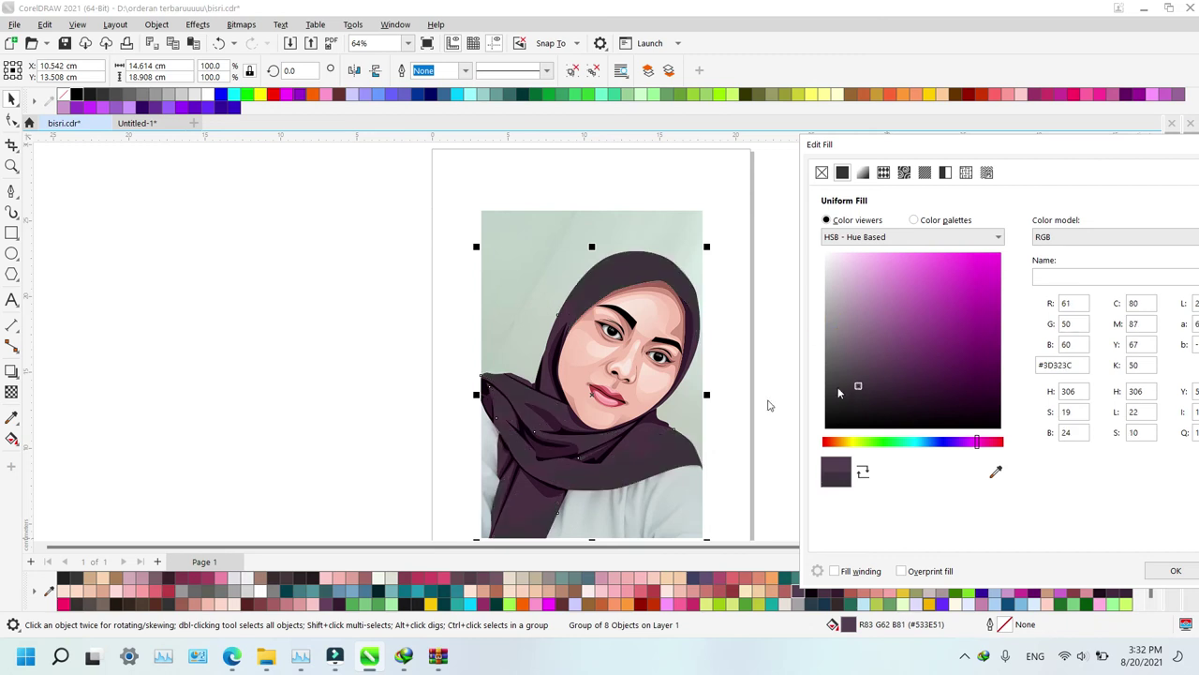
left_click(996, 471)
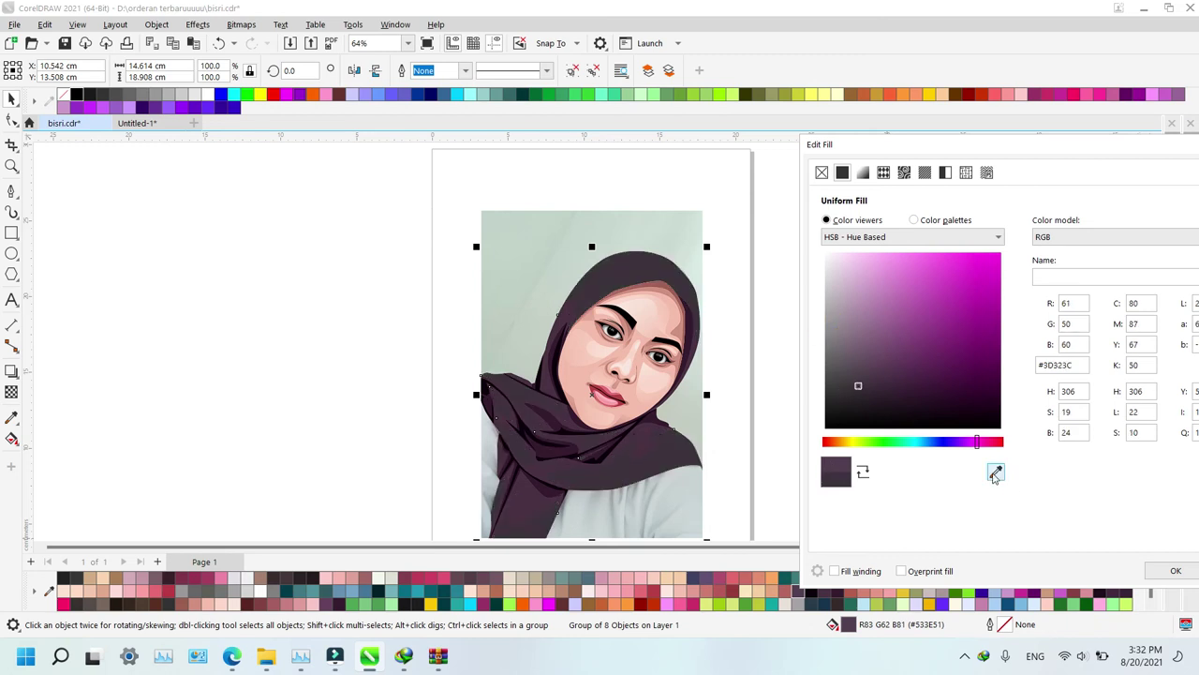
left_click(639, 437)
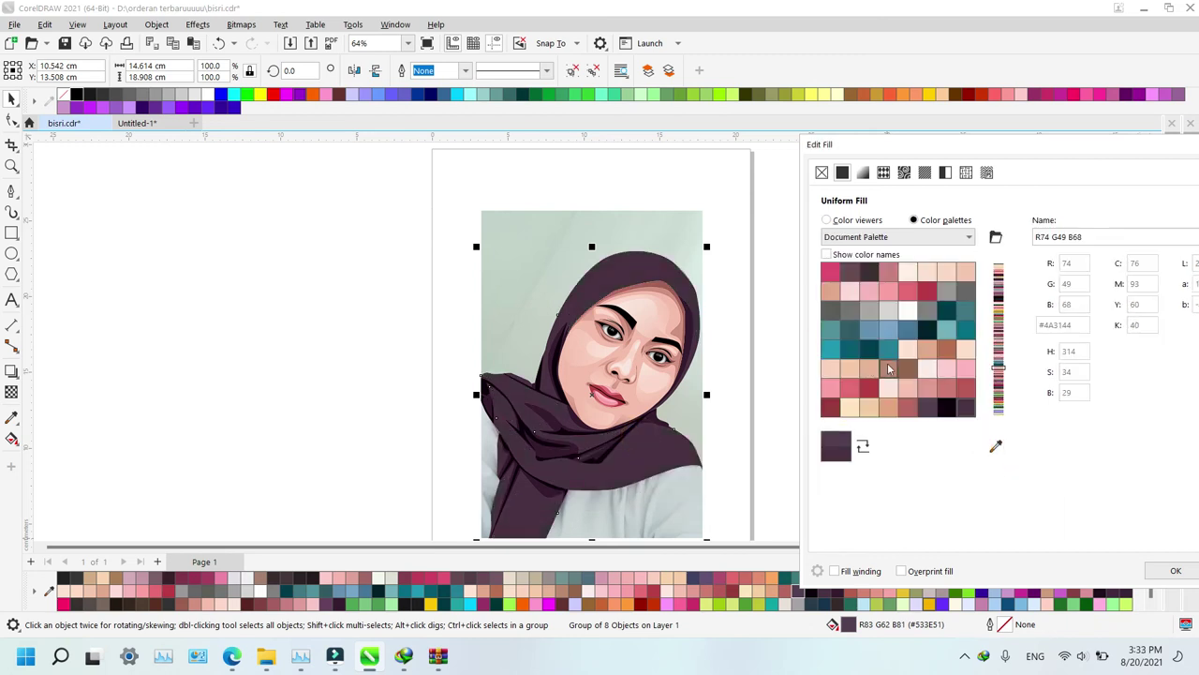
left_click(827, 221)
mouse_move(885, 378)
left_mouse_down()
mouse_move(867, 350)
mouse_move(875, 370)
mouse_move(860, 376)
mouse_move(868, 365)
mouse_move(885, 375)
mouse_move(870, 365)
mouse_move(868, 376)
mouse_move(871, 365)
left_mouse_up()
key("Return")
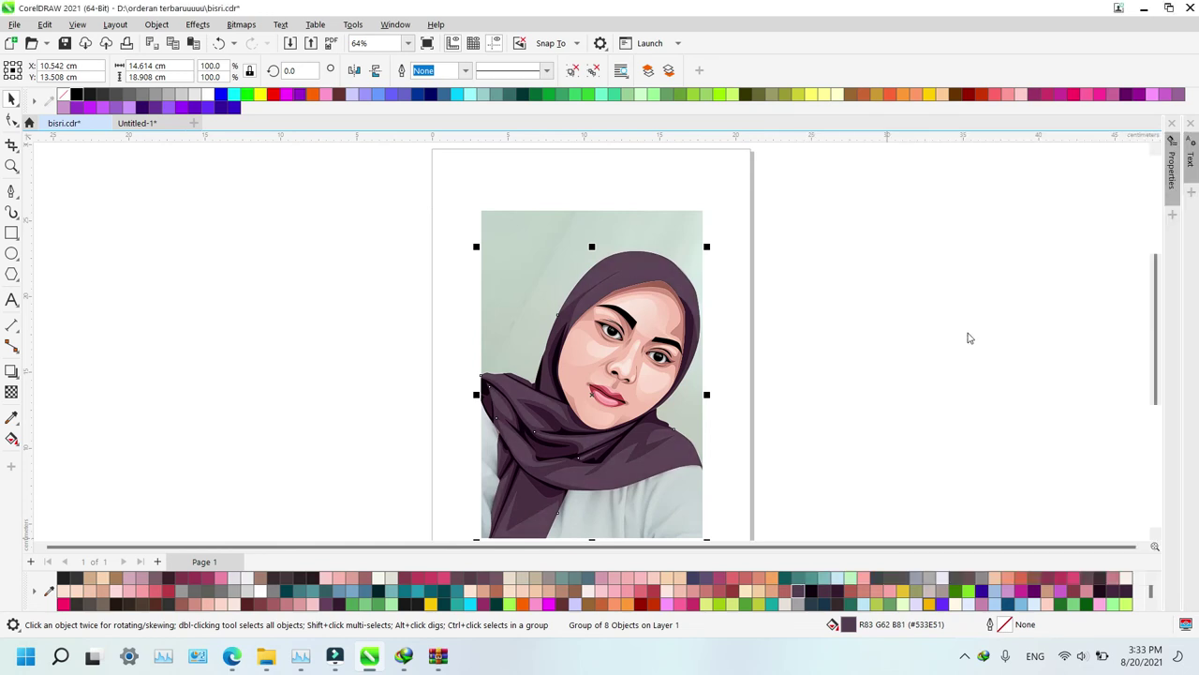
key("z")
right_click(843, 278)
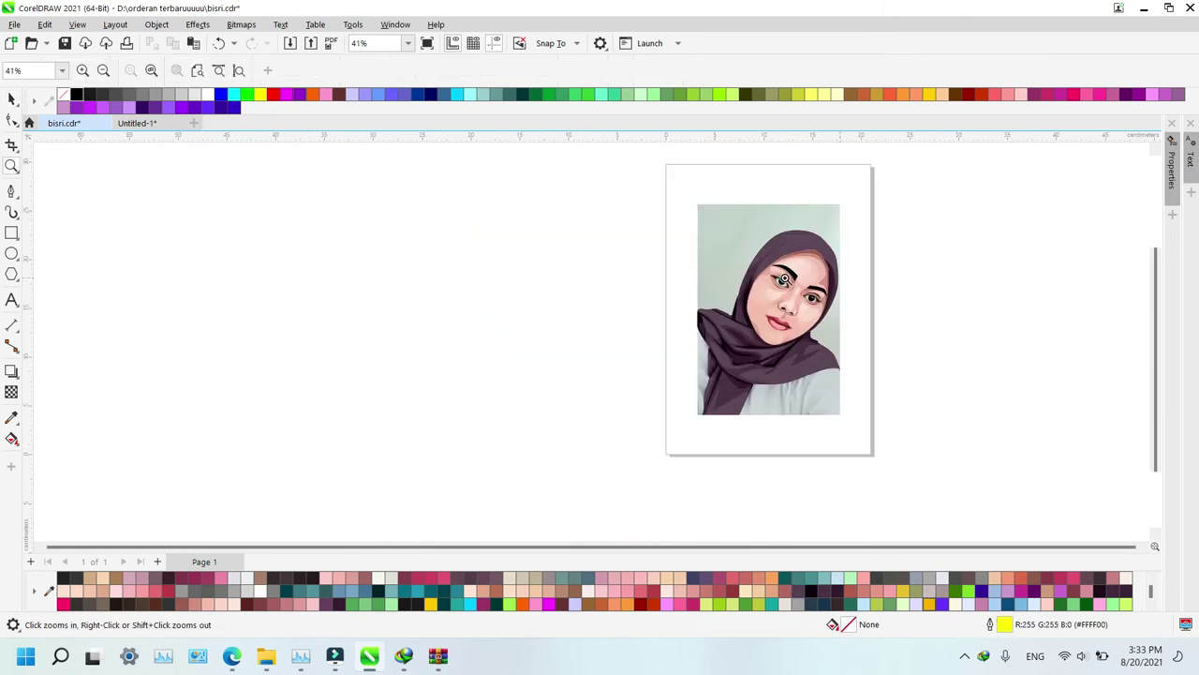
left_click_drag(636, 256, 898, 448)
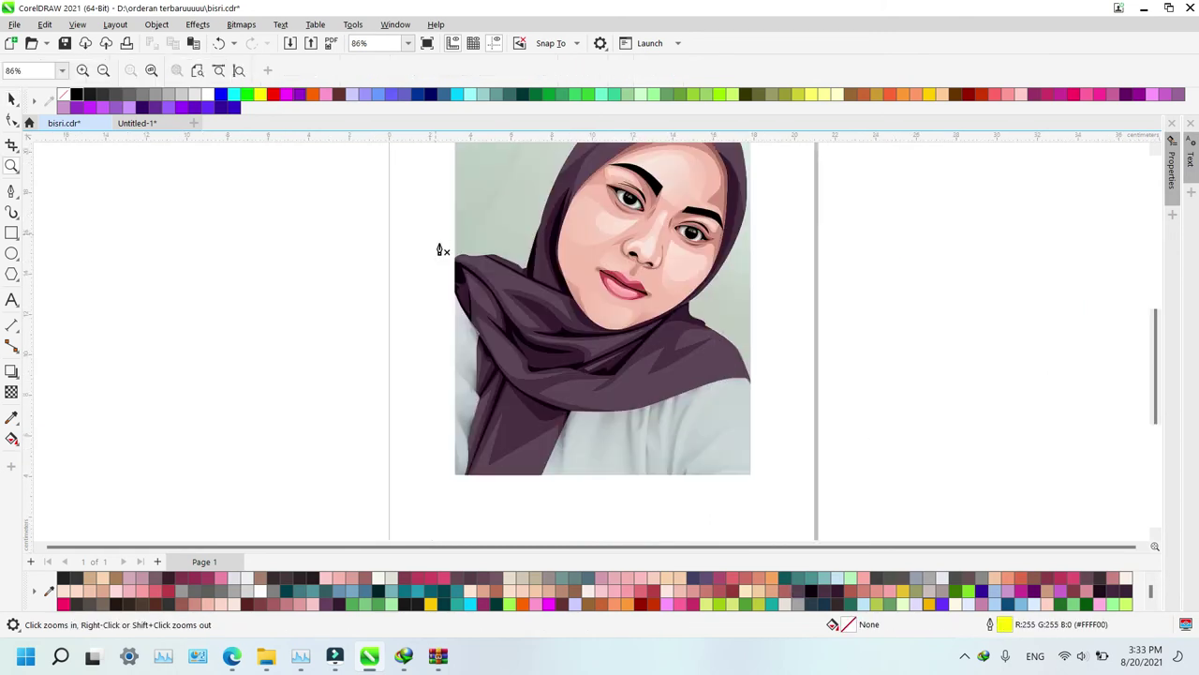
key("p")
left_click(454, 272)
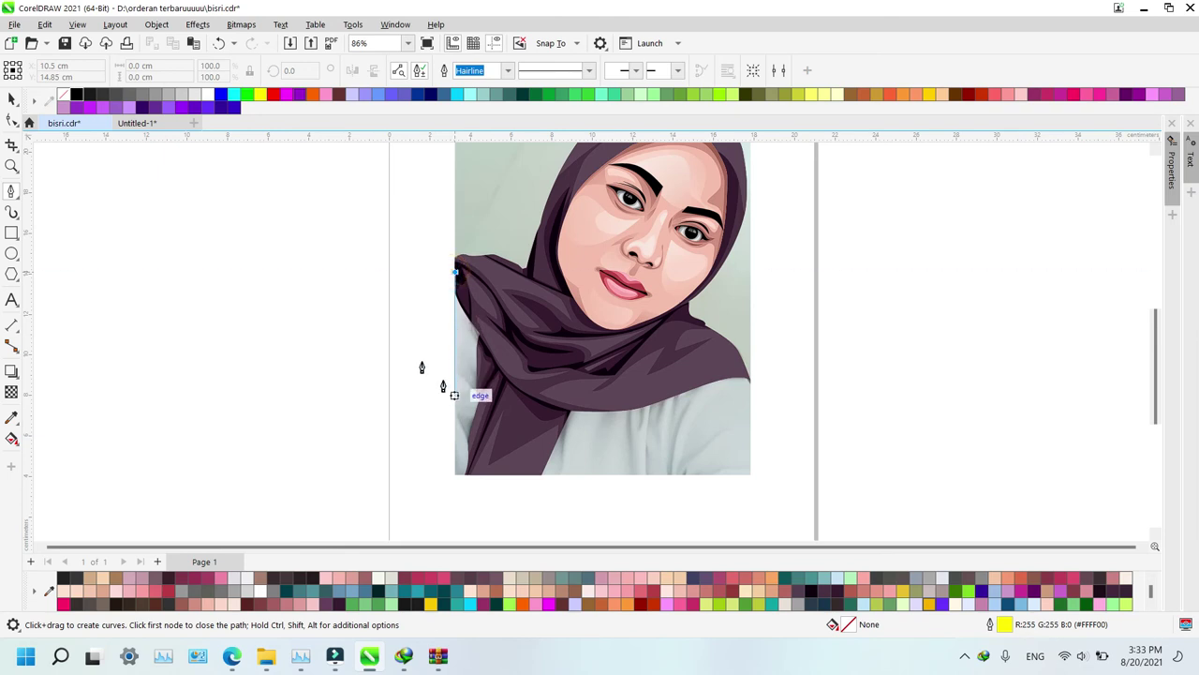
left_click(344, 326)
key("Delete")
Group all the vector face and scarf artwork, leaving out the background photo
key("z")
right_click(343, 325)
key("space")
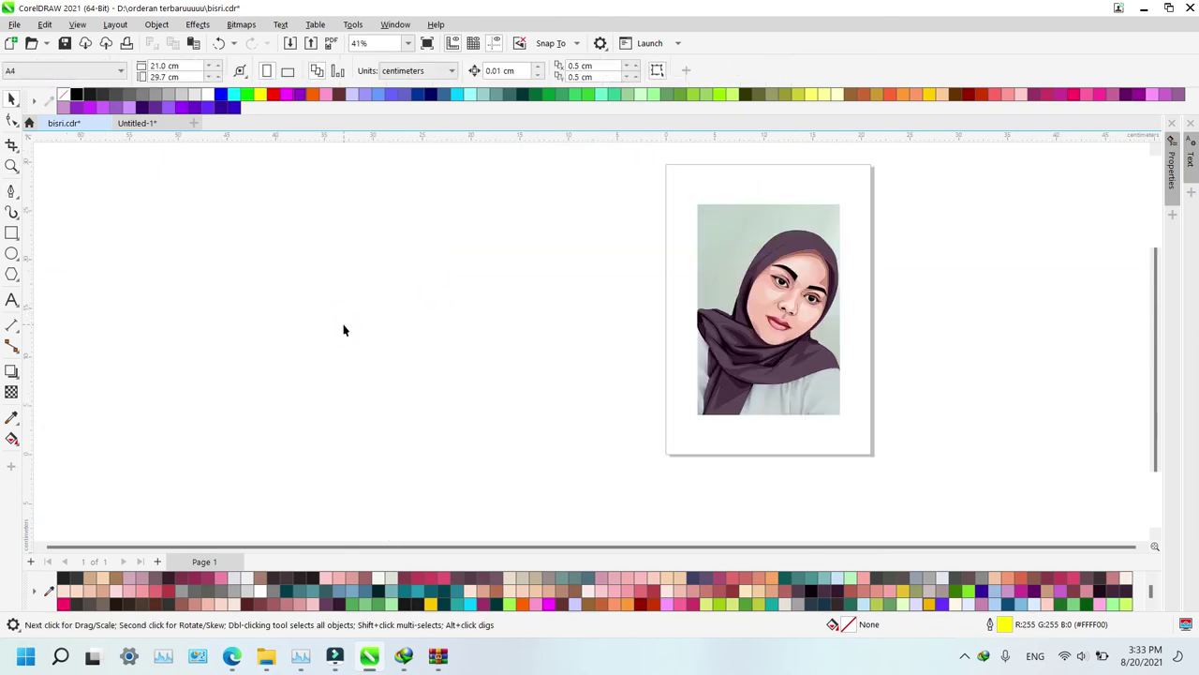
left_click_drag(637, 200, 894, 425)
left_click_drag(667, 225, 920, 459)
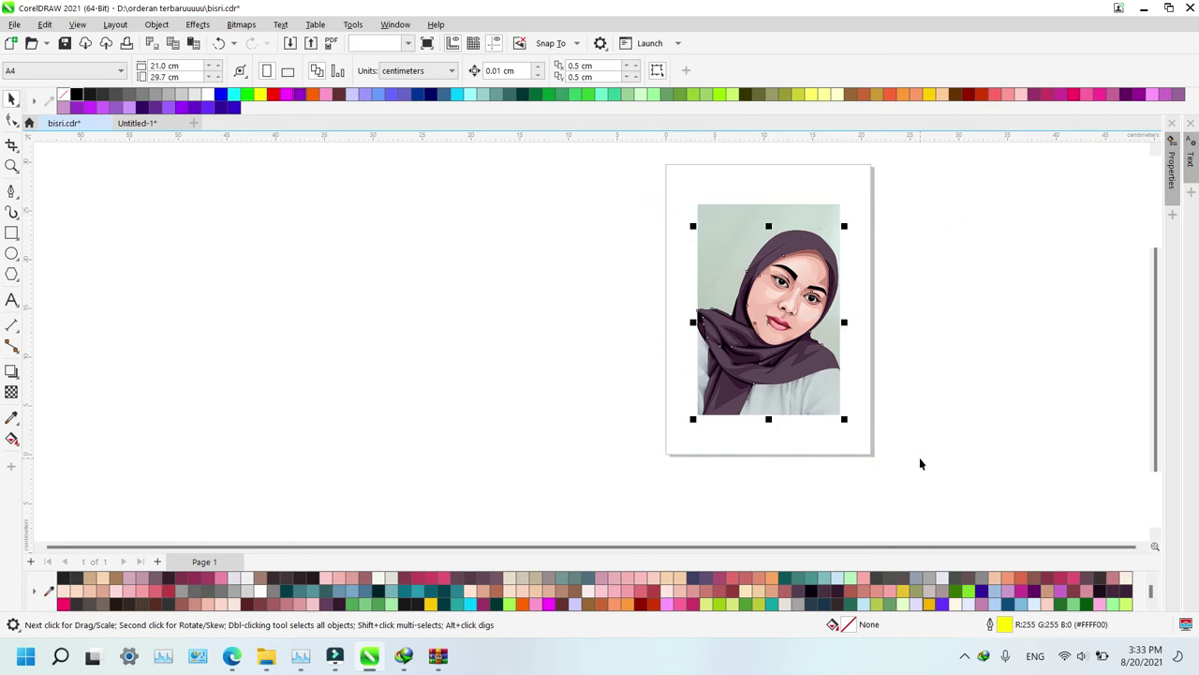
Draw a closed shirt base outline about 14.6 by 9.4 cm along the photo's lower edges, passing over the scarf from shoulder to shoulder
key("z")
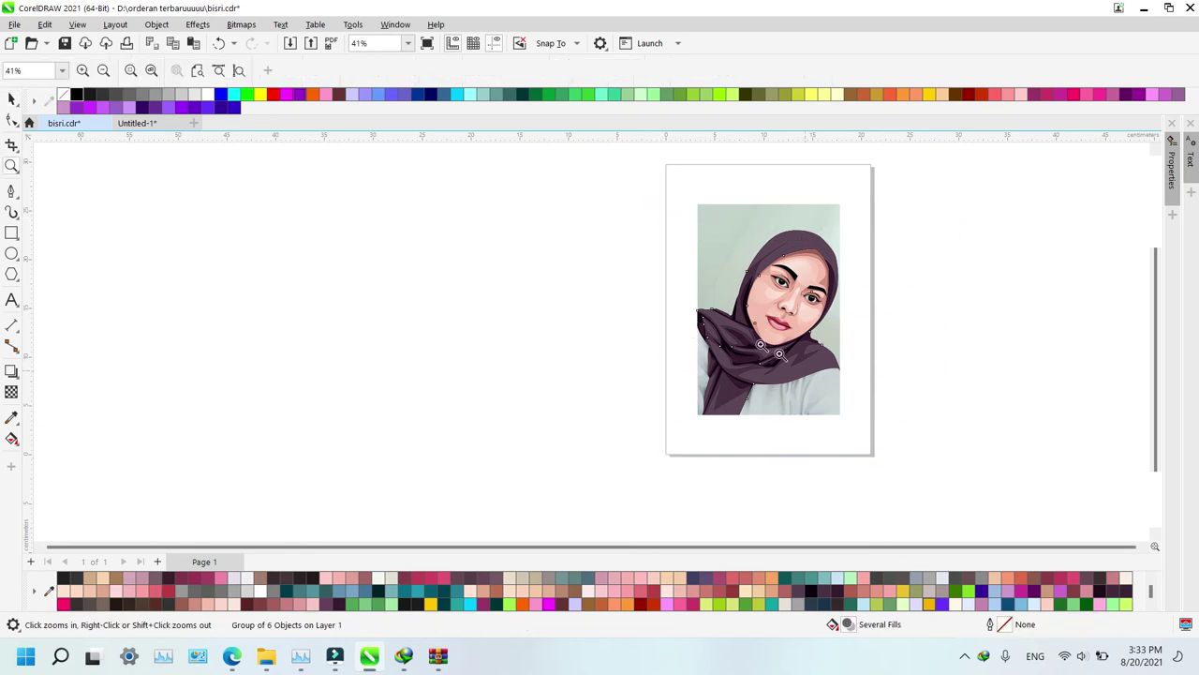
left_click_drag(683, 293, 902, 464)
key("F5")
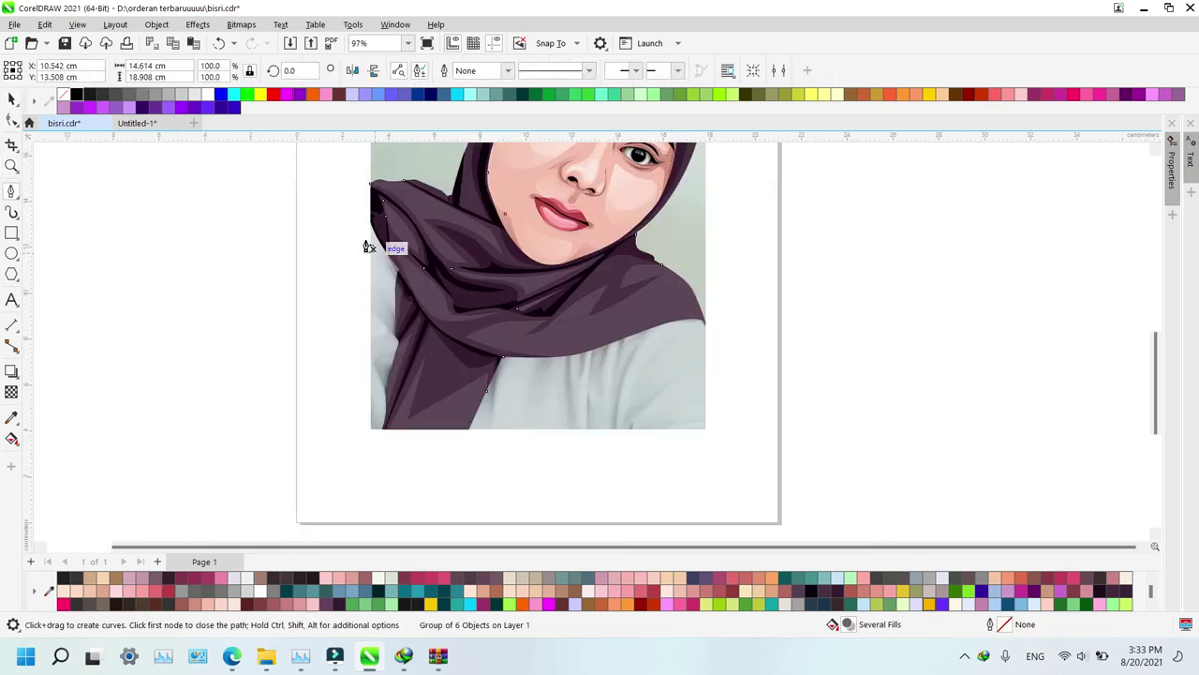
left_click(371, 215)
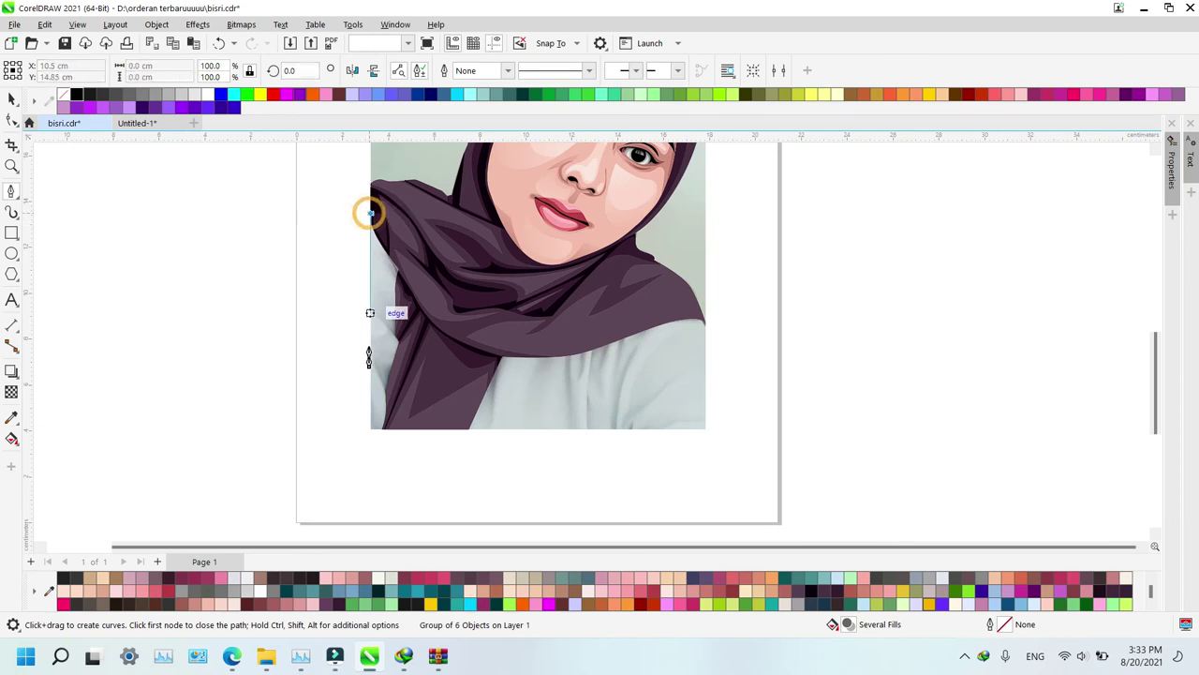
left_click(370, 430)
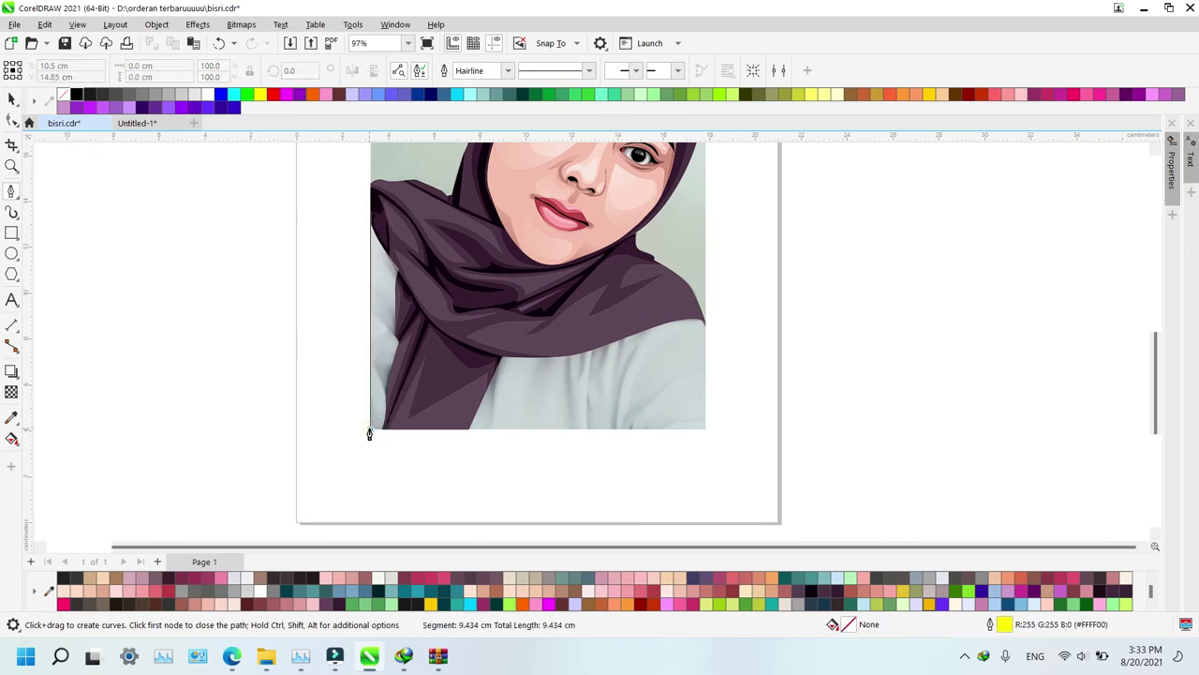
left_click(705, 429)
left_click(706, 325)
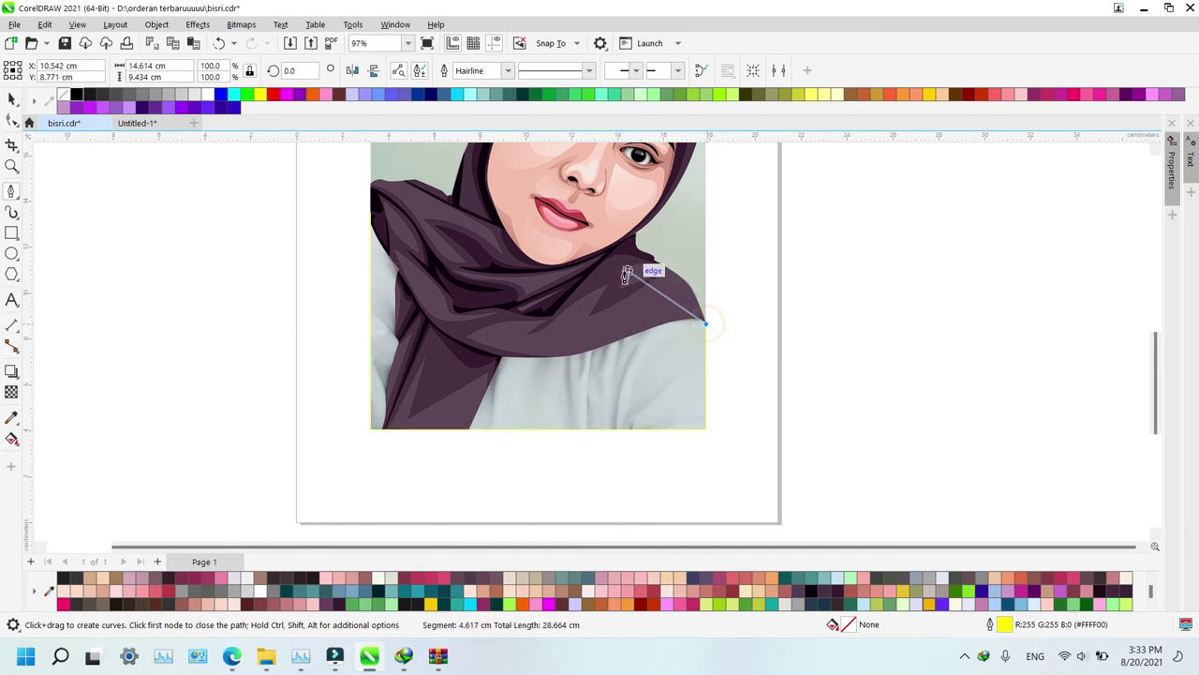
left_click_drag(626, 272, 580, 261)
left_click(371, 184)
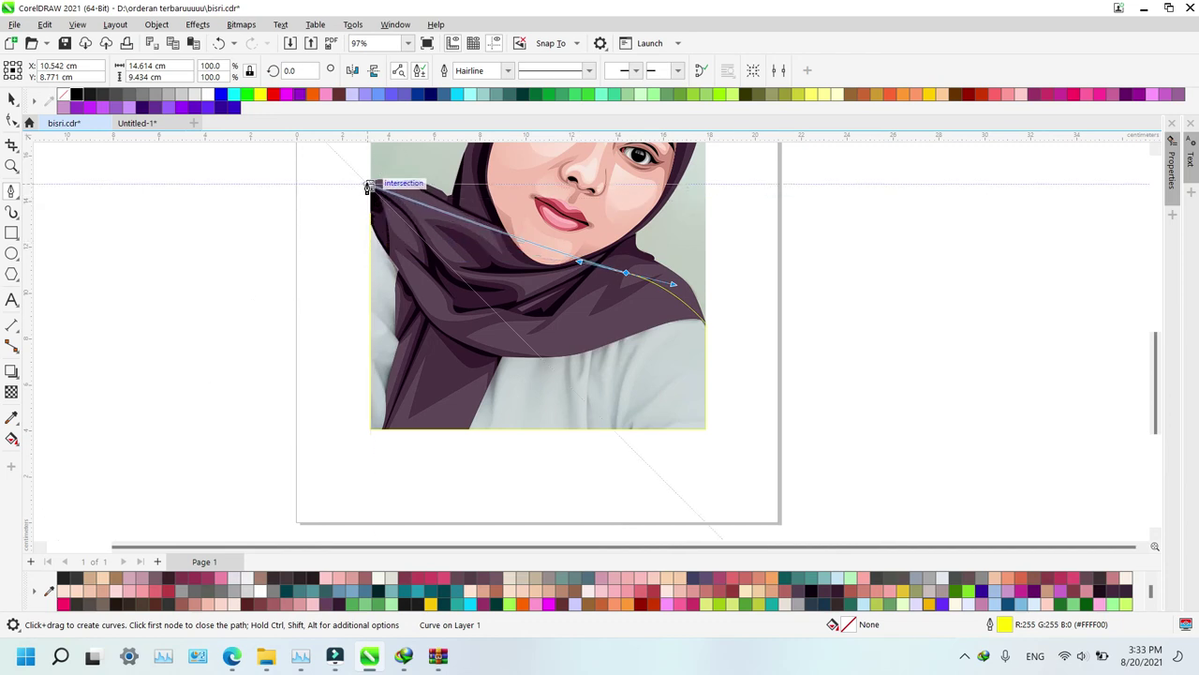
left_click(371, 184)
left_click(658, 270)
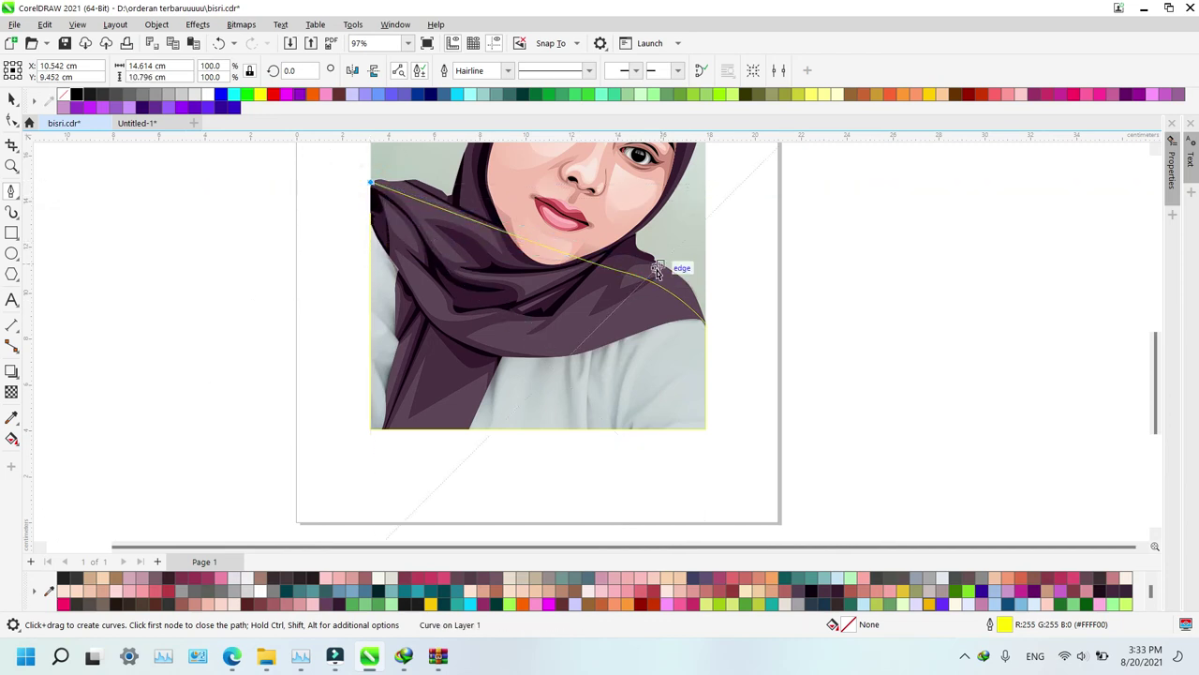
key("ctrl+z")
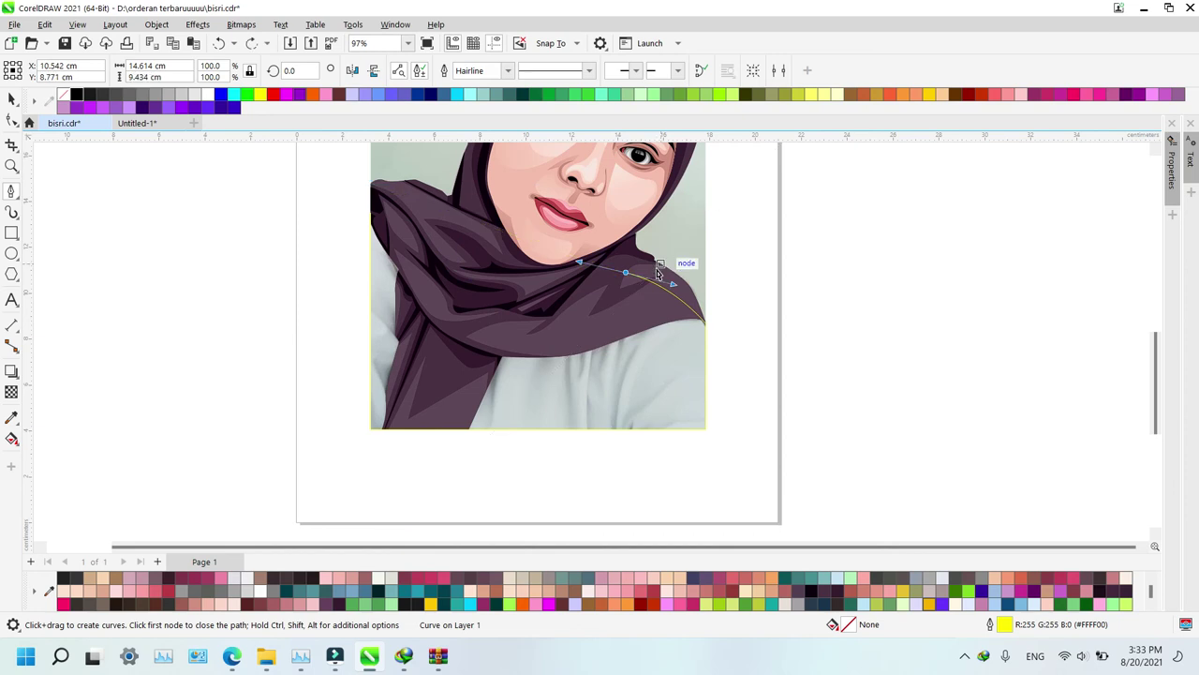
double_click(372, 218)
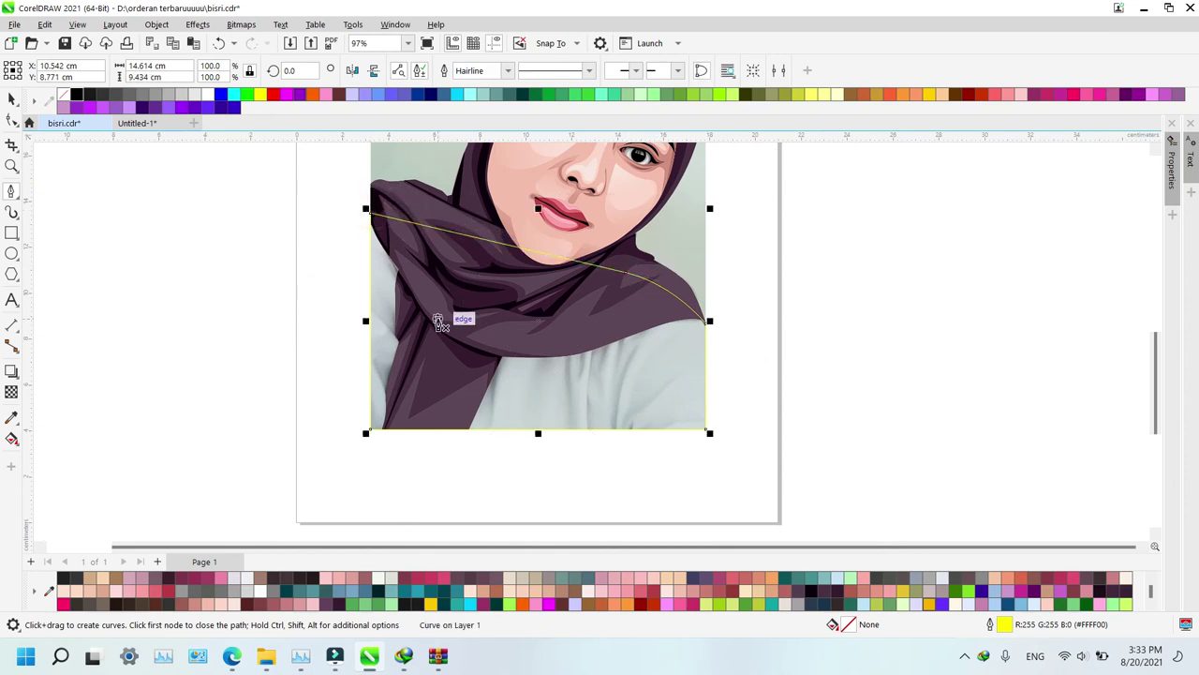
Begin a shirt shading path beside the scarf's hanging end, tracing the sleeve folds up past the photo's left edge
key("z")
left_click_drag(313, 179, 764, 456)
key("p")
left_click(312, 406)
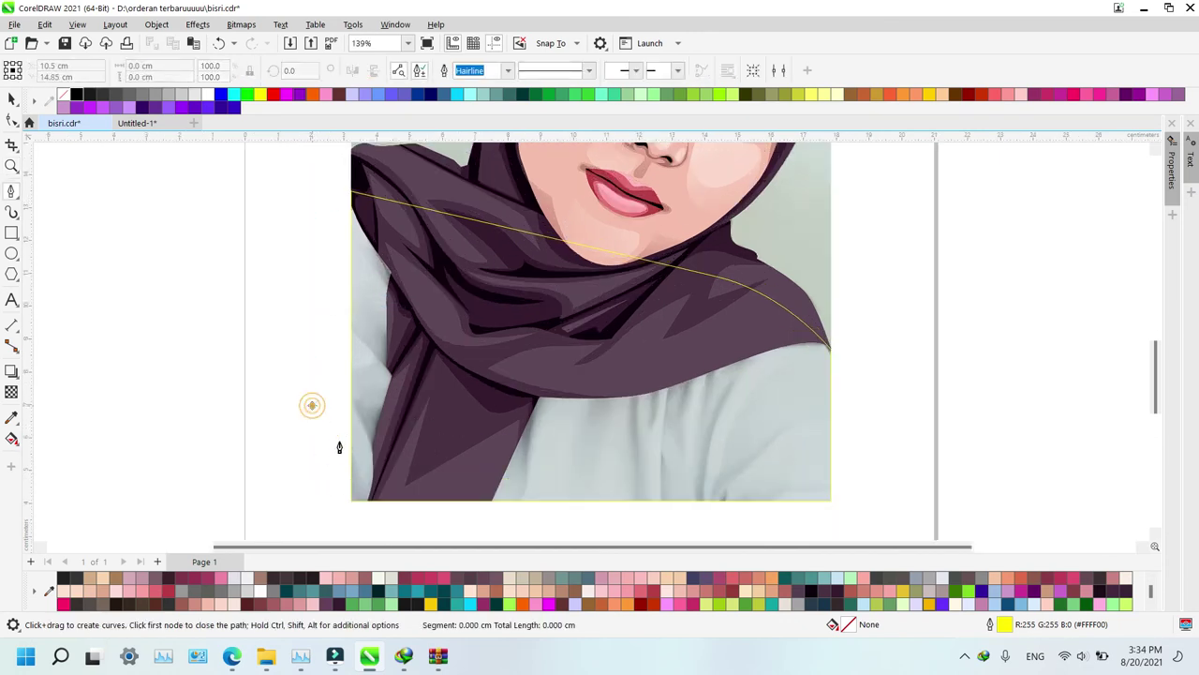
left_click(368, 495)
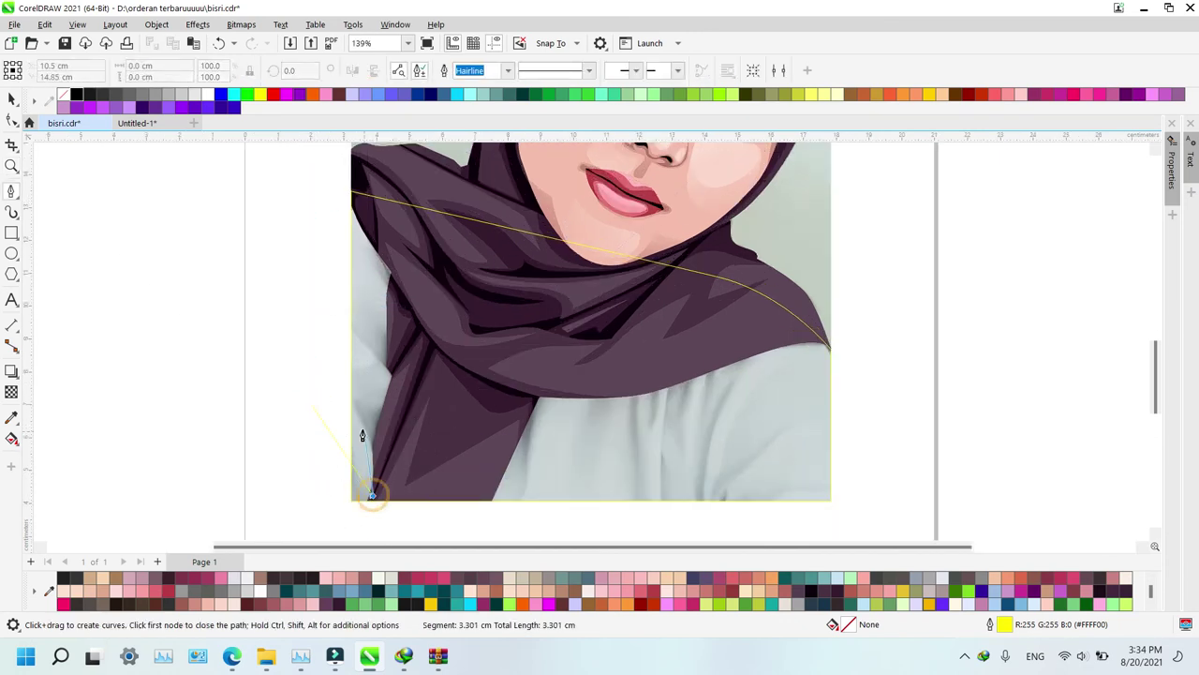
left_click(325, 362)
left_click_drag(389, 383, 389, 383)
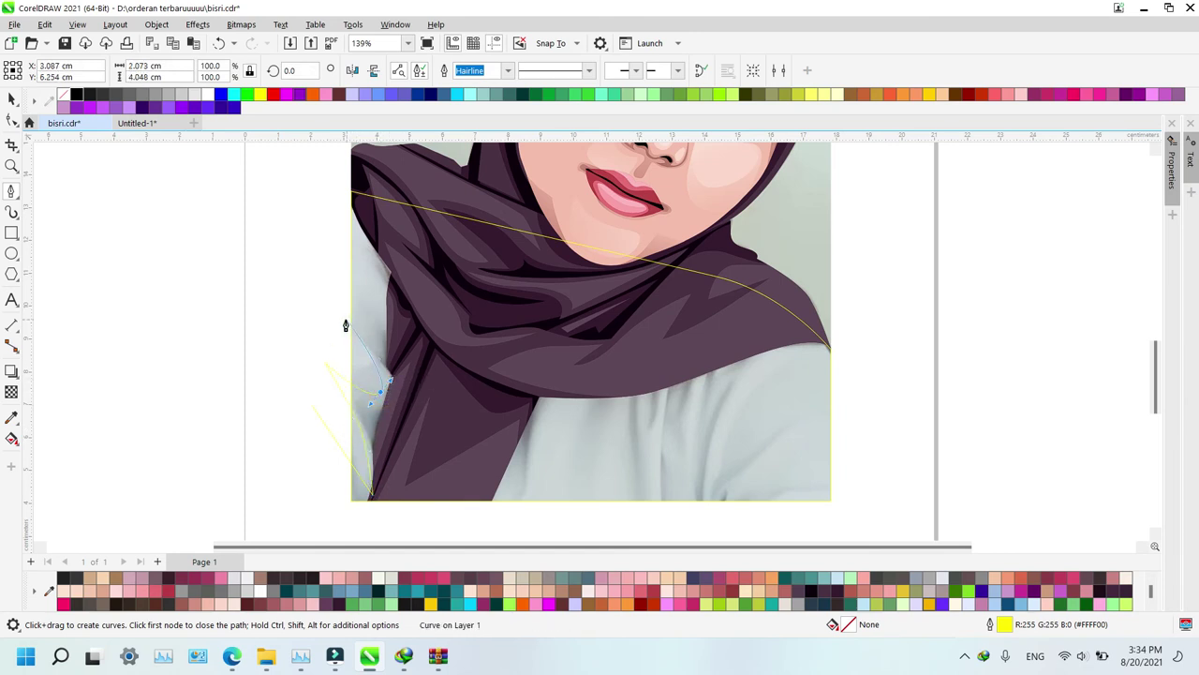
left_click(340, 316)
left_click_drag(374, 324, 378, 300)
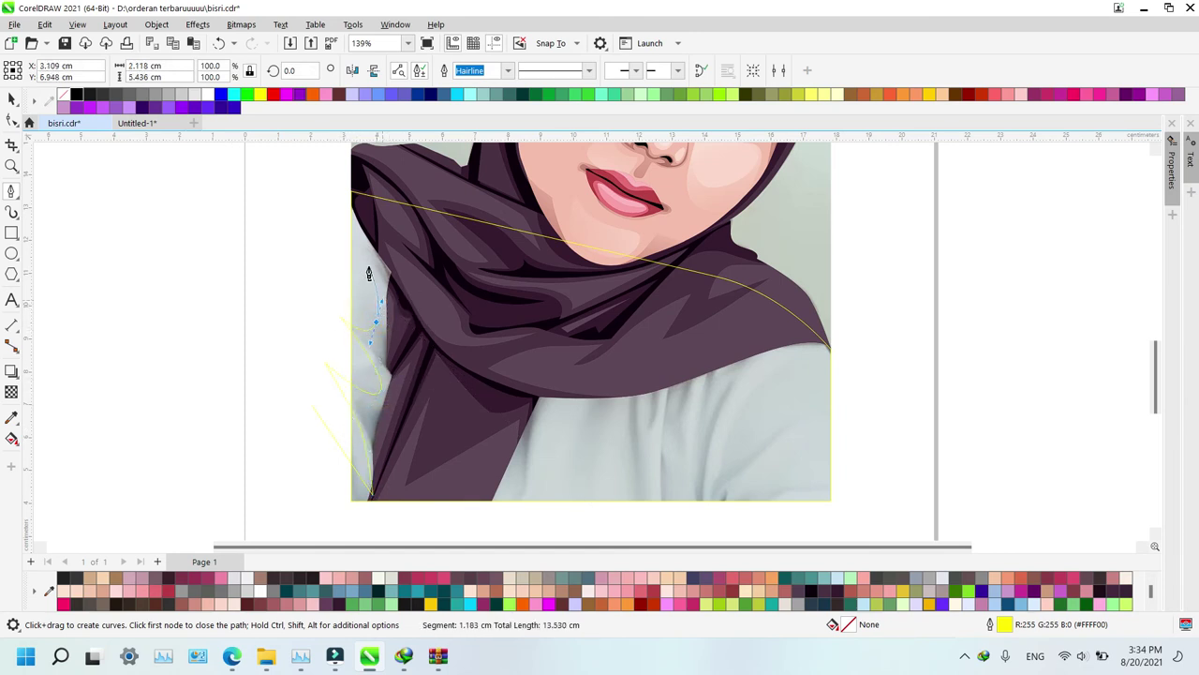
left_click(316, 182)
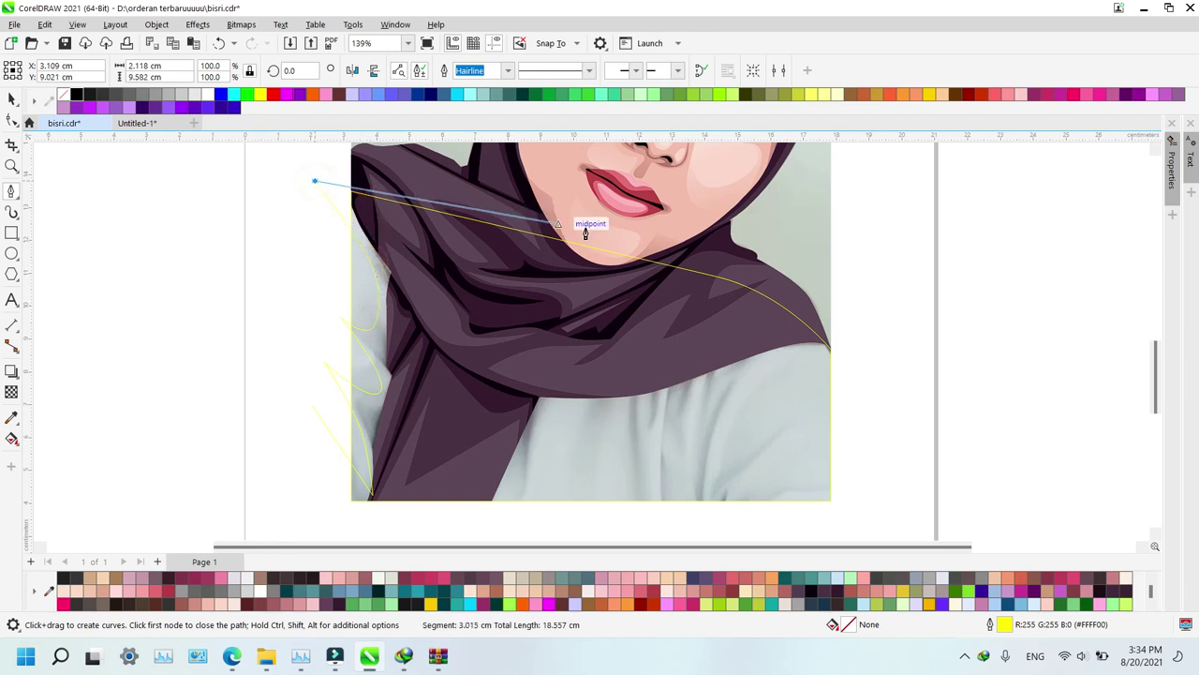
Extend the shading path across the scarf, around the far shoulder and along the scarf's lower edge to the first pointed chest fold
left_click_drag(583, 212, 704, 241)
left_click_drag(896, 290, 701, 411)
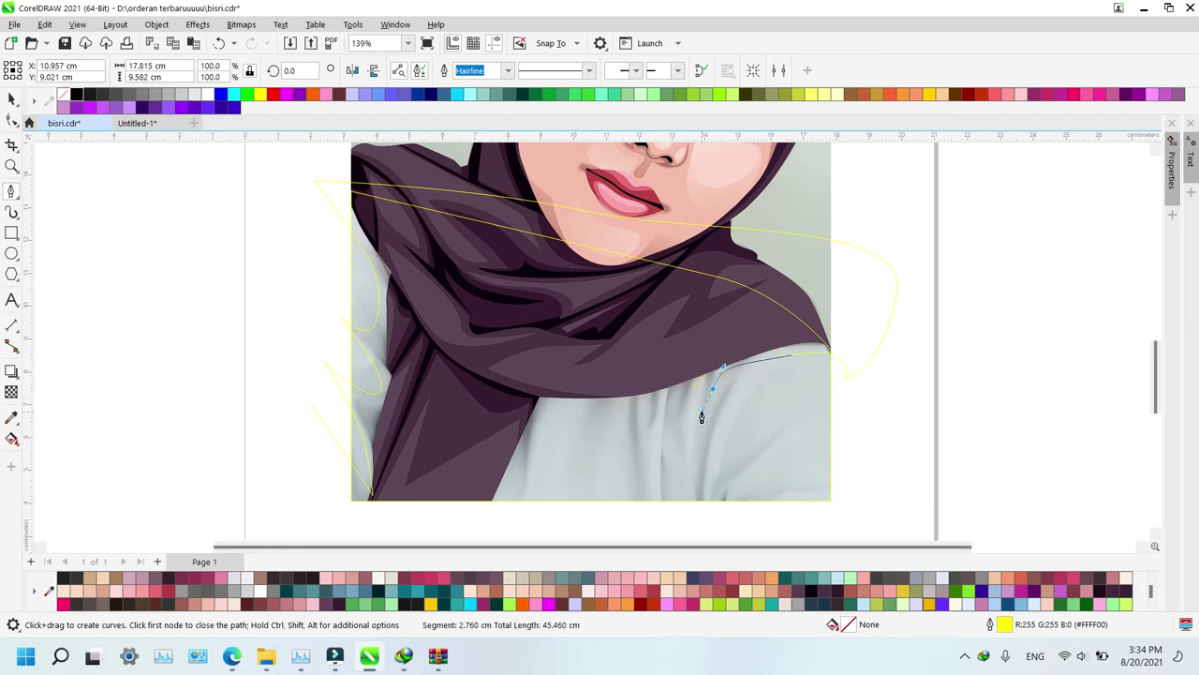
left_click(699, 440)
left_click(706, 380)
Continue the shirt shading path through the narrow pointed chest folds under the scarf's lower edge
left_click(682, 430)
left_click_drag(668, 417, 668, 474)
left_click(664, 471)
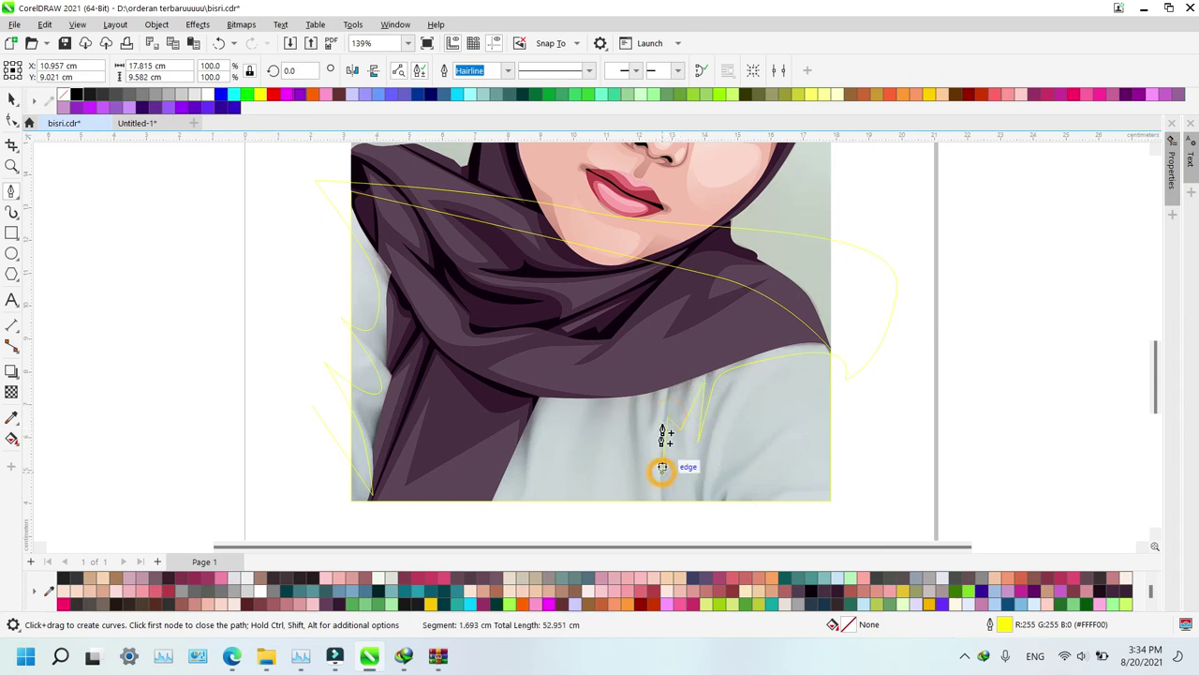
left_click(665, 395)
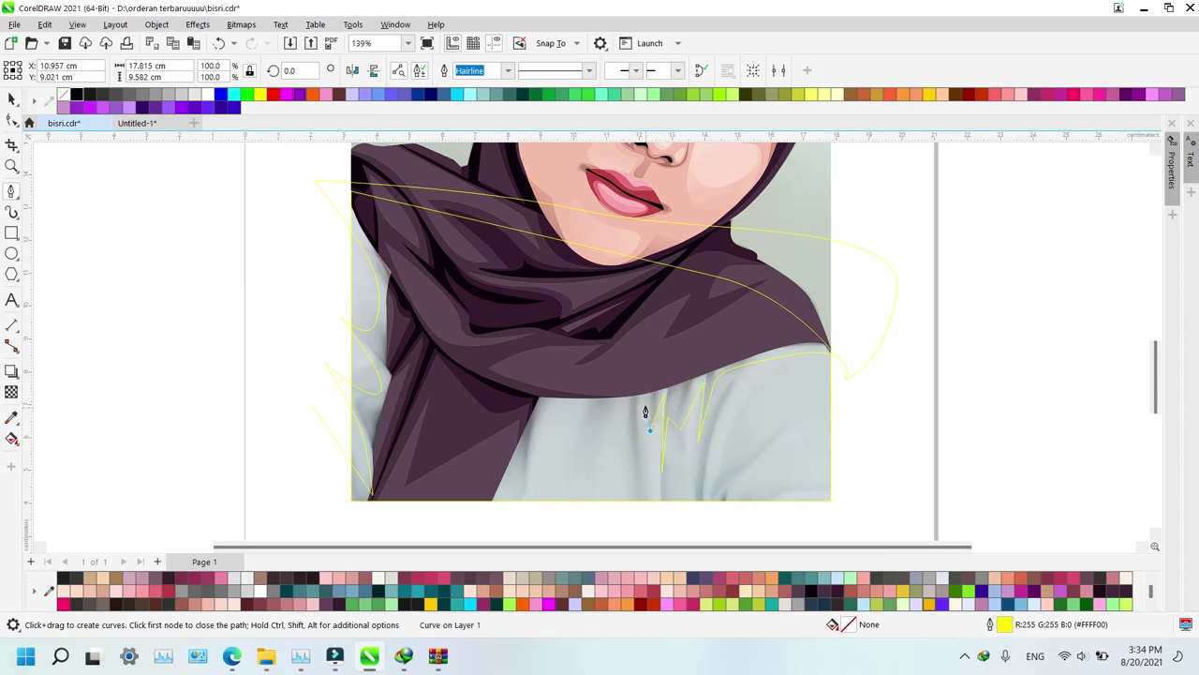
left_click_drag(644, 403, 641, 482)
left_click(641, 494)
left_click(628, 404)
left_click_drag(606, 424, 593, 451)
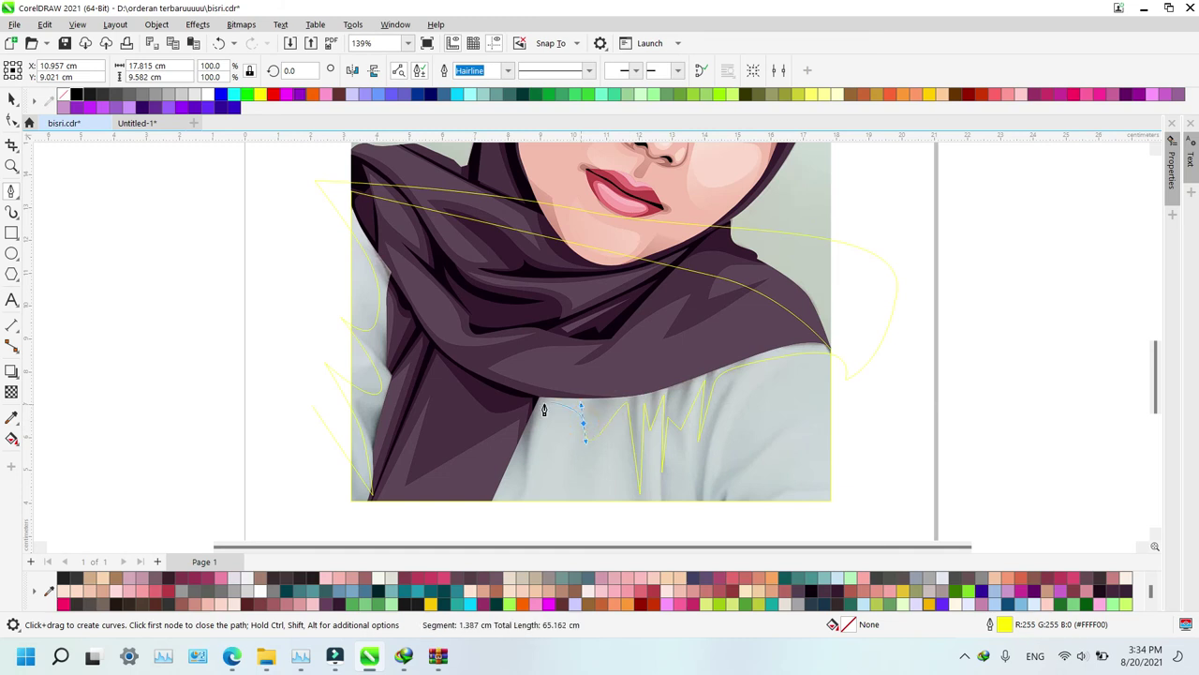
Carry the shading path around the scarf's hanging end, down past the photo's lower edge and across beneath the central chest folds
mouse_move(541, 402)
left_mouse_down()
mouse_move(540, 418)
mouse_move(550, 395)
left_mouse_up()
key("ctrl+z")
scroll(562, 433, "down", 3)
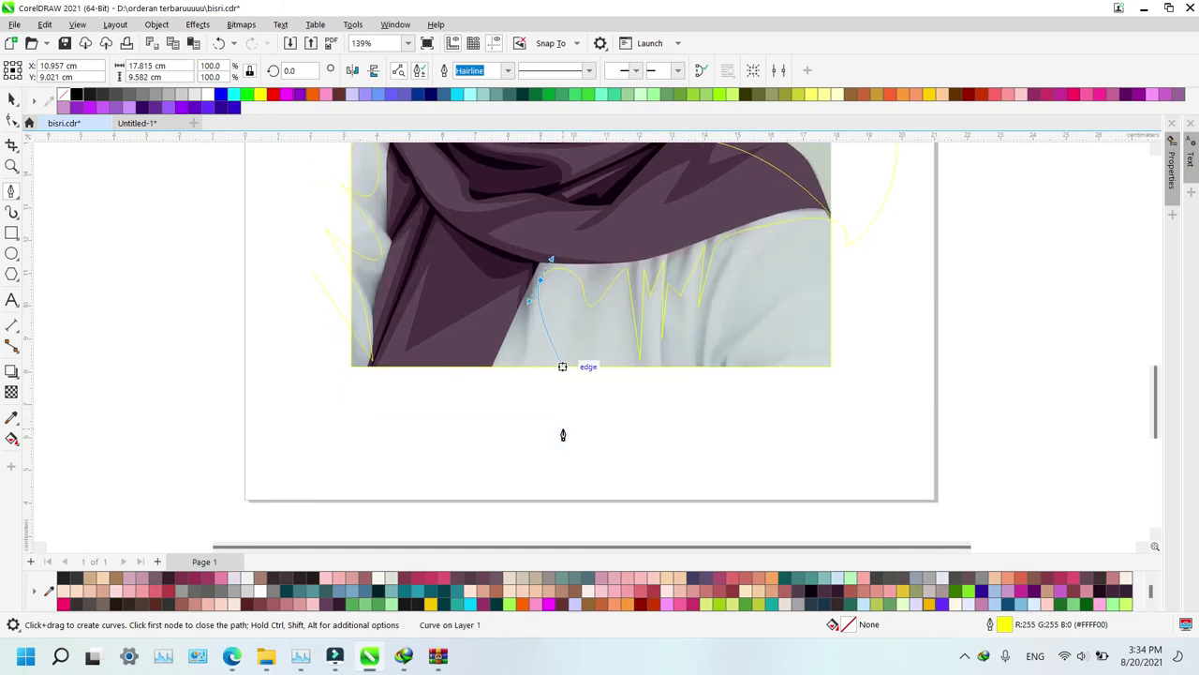
left_click(523, 396)
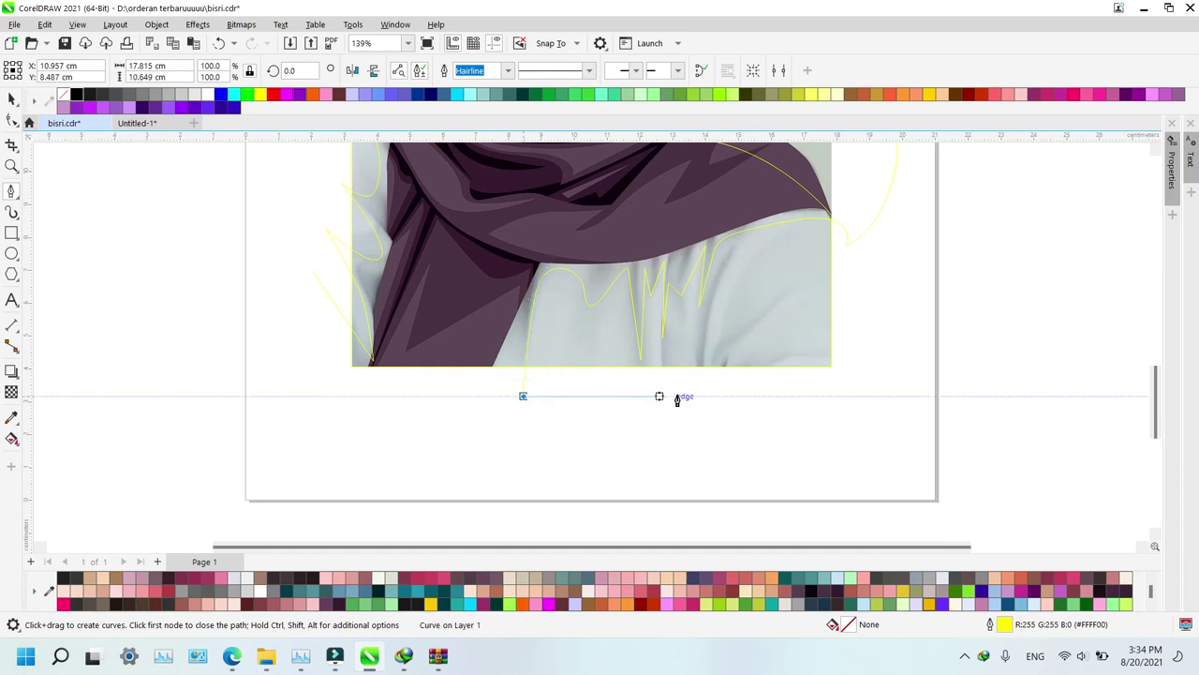
left_click(663, 396)
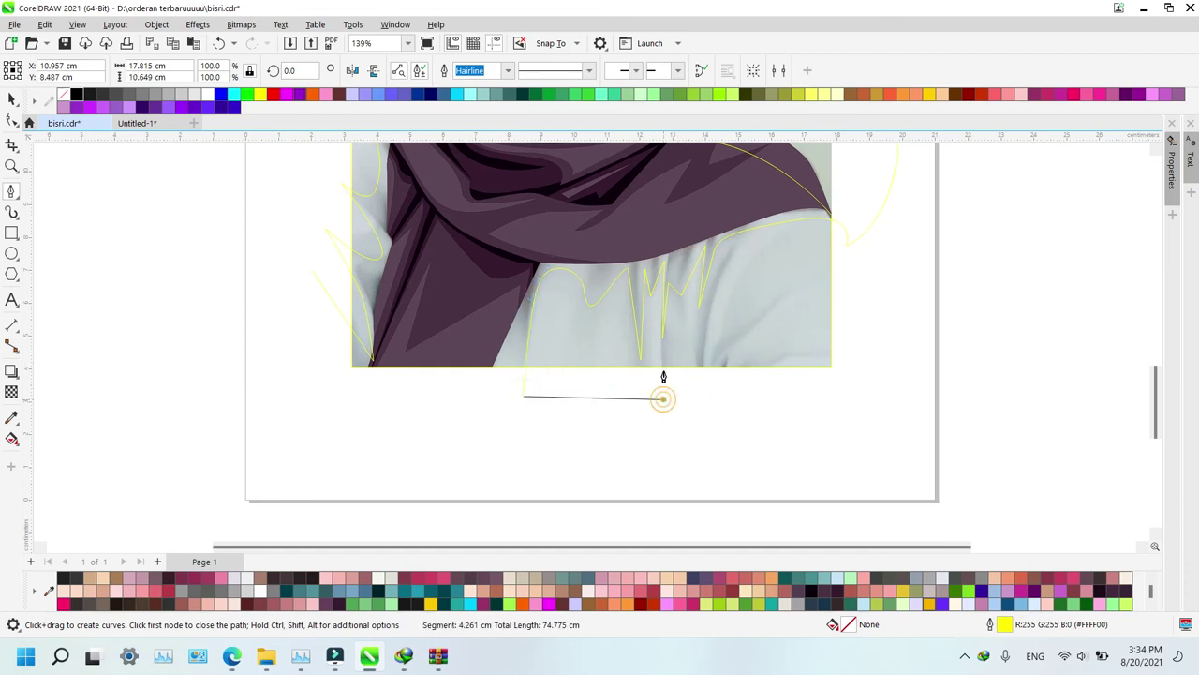
Trace the lower chest creases and the long pointed folds fanning over the far sleeve with the shading path
left_click(681, 384)
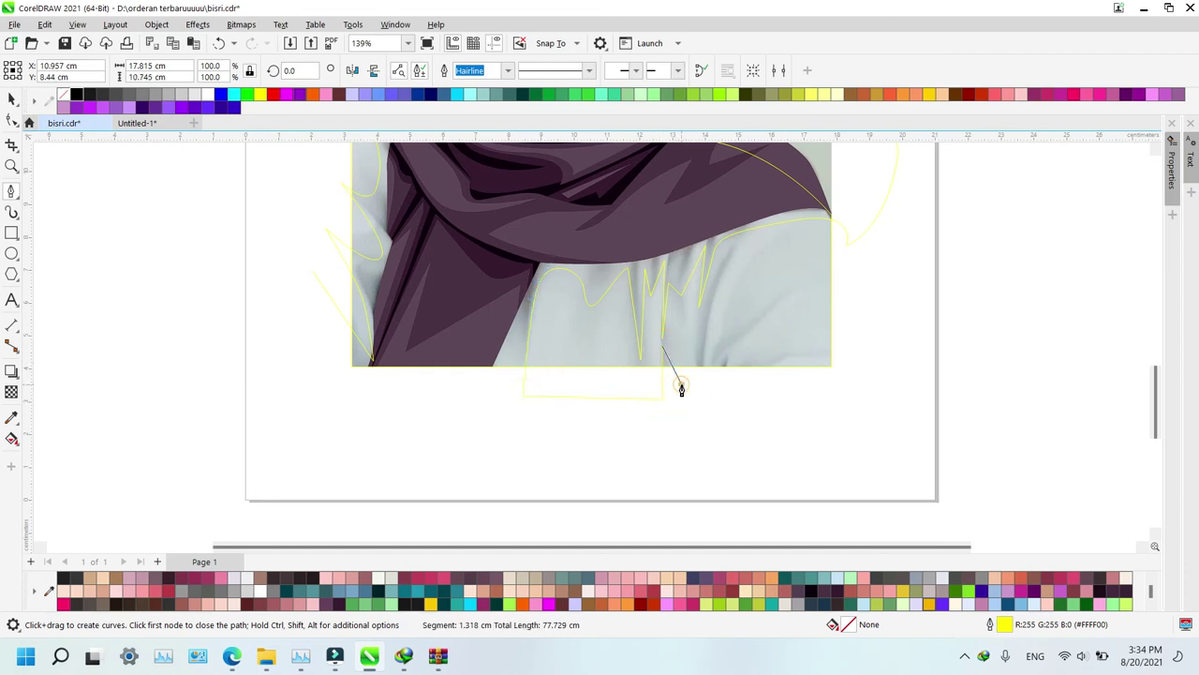
left_click(702, 304)
double_click(707, 358)
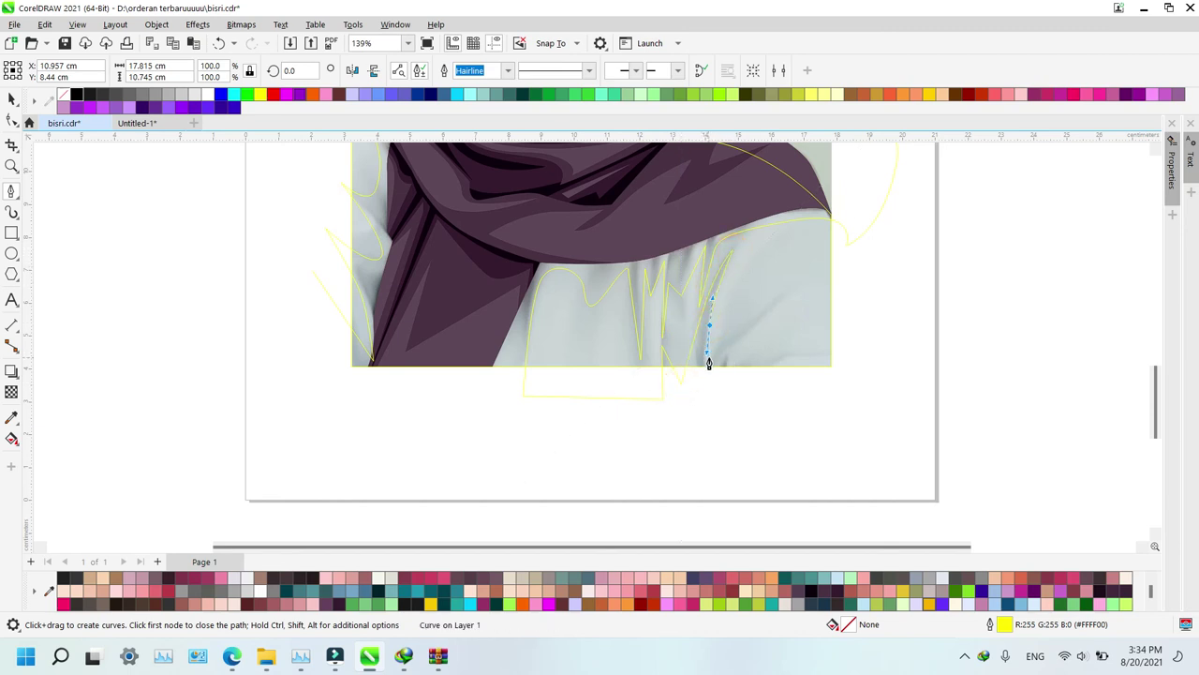
left_click(707, 383)
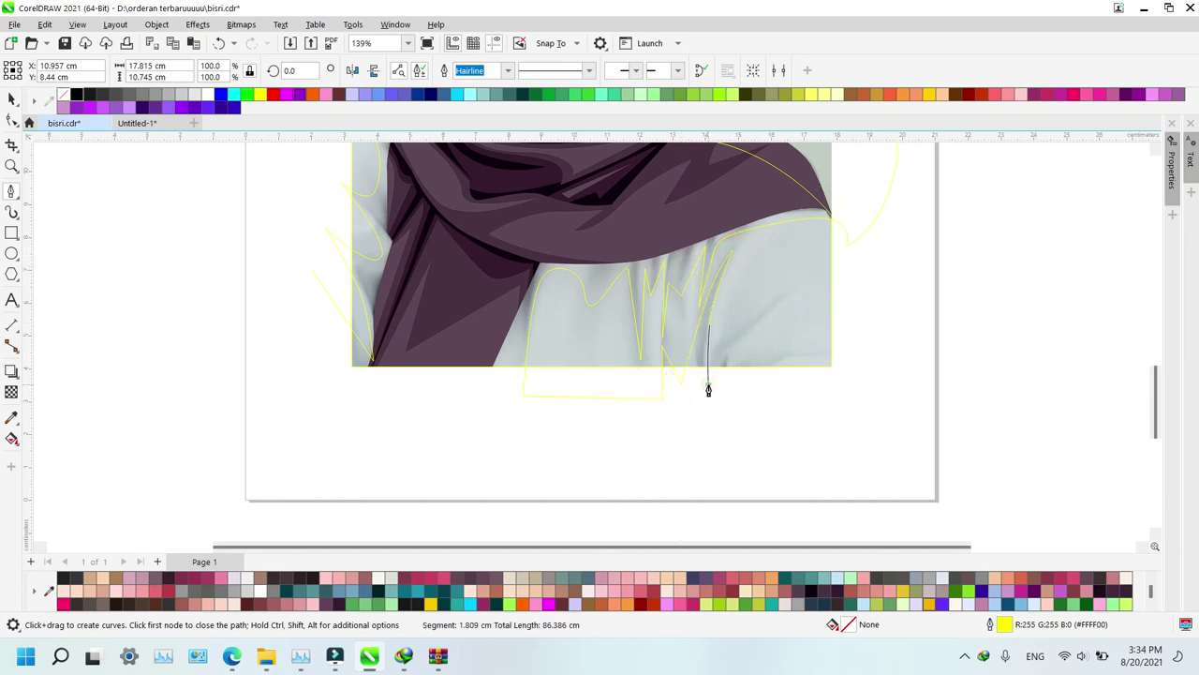
left_click(743, 272)
left_click(739, 333)
left_click(795, 284)
left_click_drag(760, 360, 767, 399)
left_click(822, 355)
Close the shading path with a wide curve sweeping below the photo back to its starting point
left_click_drag(645, 442, 535, 447)
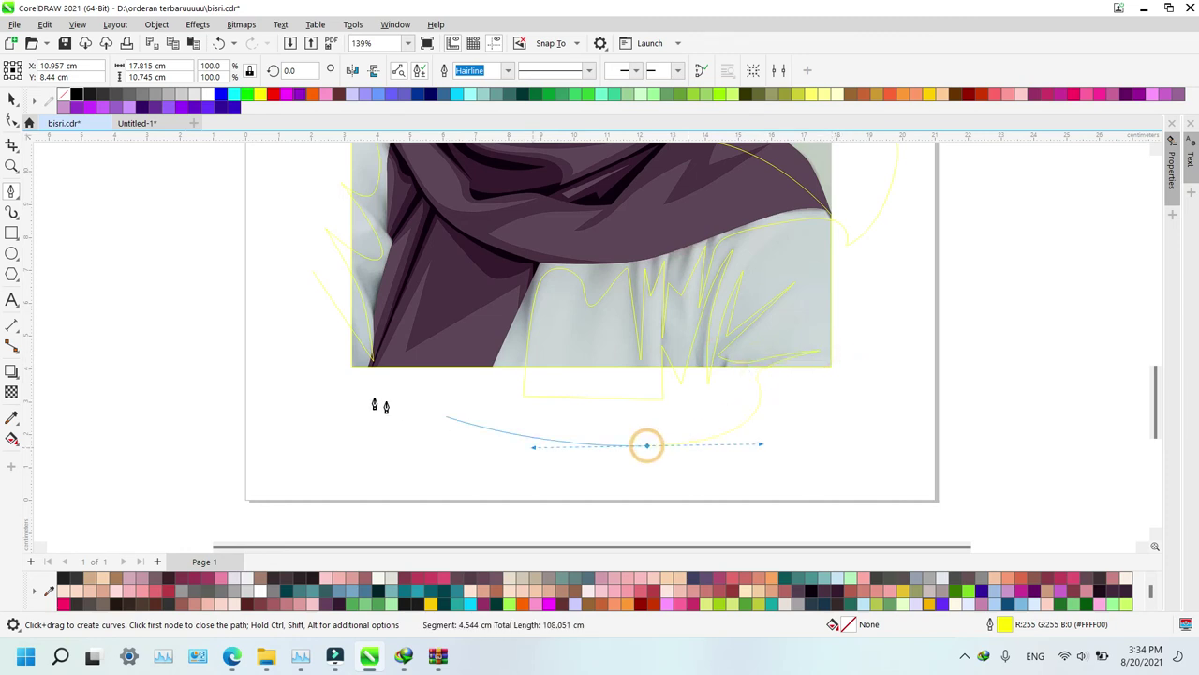
left_click_drag(336, 384, 323, 352)
left_click(313, 274)
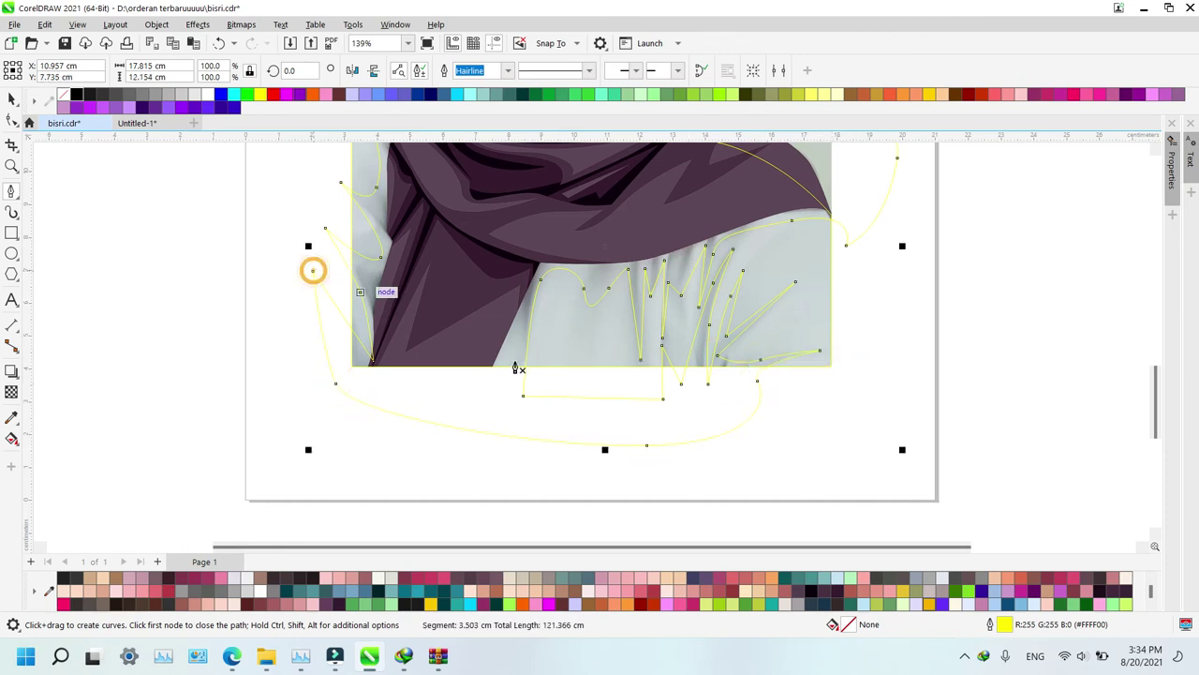
Intersect the shading shape with the shirt base and delete the original shape that overhangs the photo
key("space")
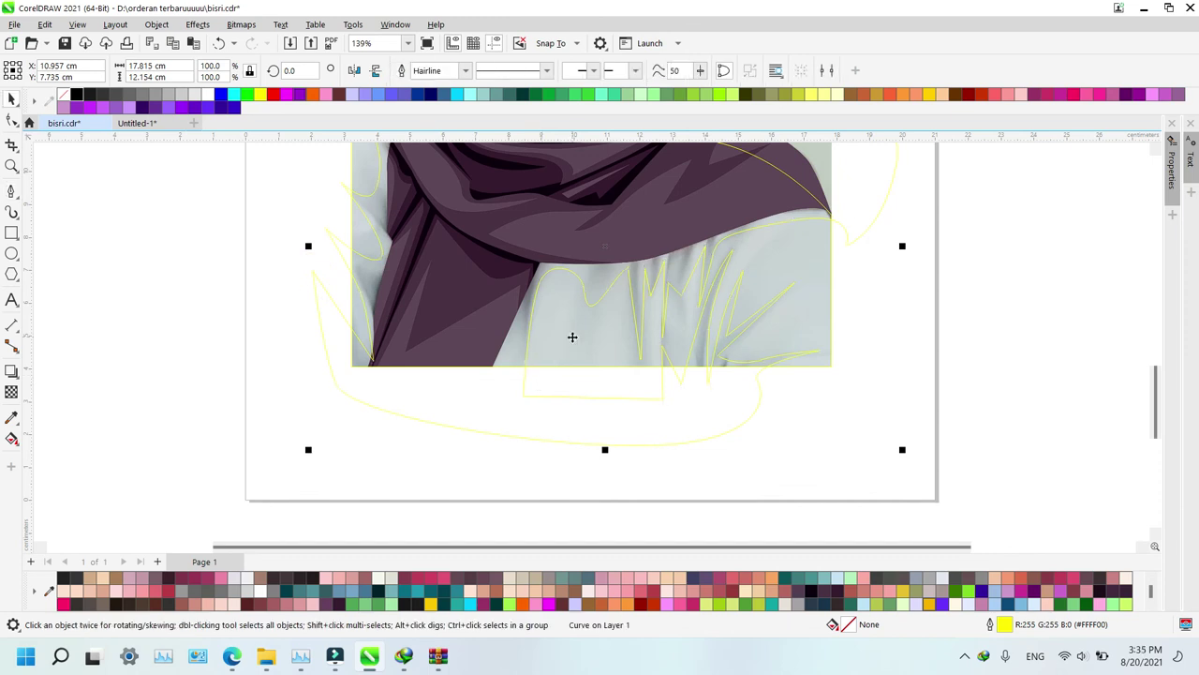
left_click(573, 337, "shift")
key("alt+i")
left_click(515, 418)
key("Delete")
Fill the trimmed shirt shading with #171717, remove its outline and place it behind the scarf, just above the photo
key("F4")
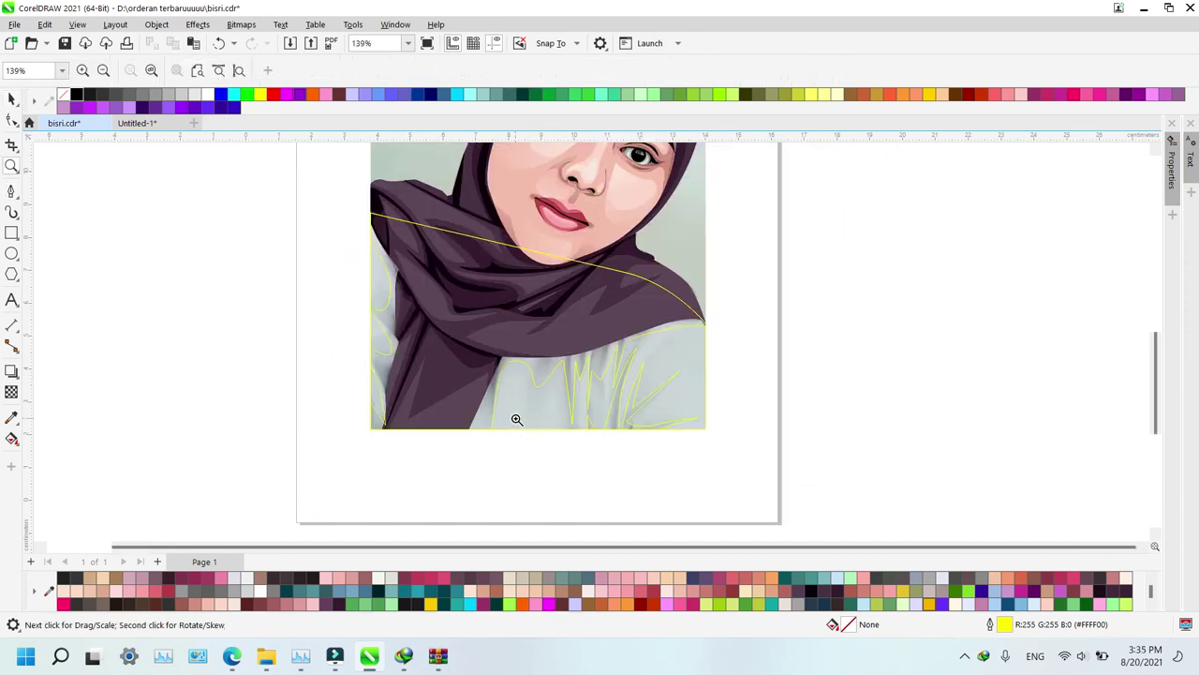
key("space")
left_click(540, 369)
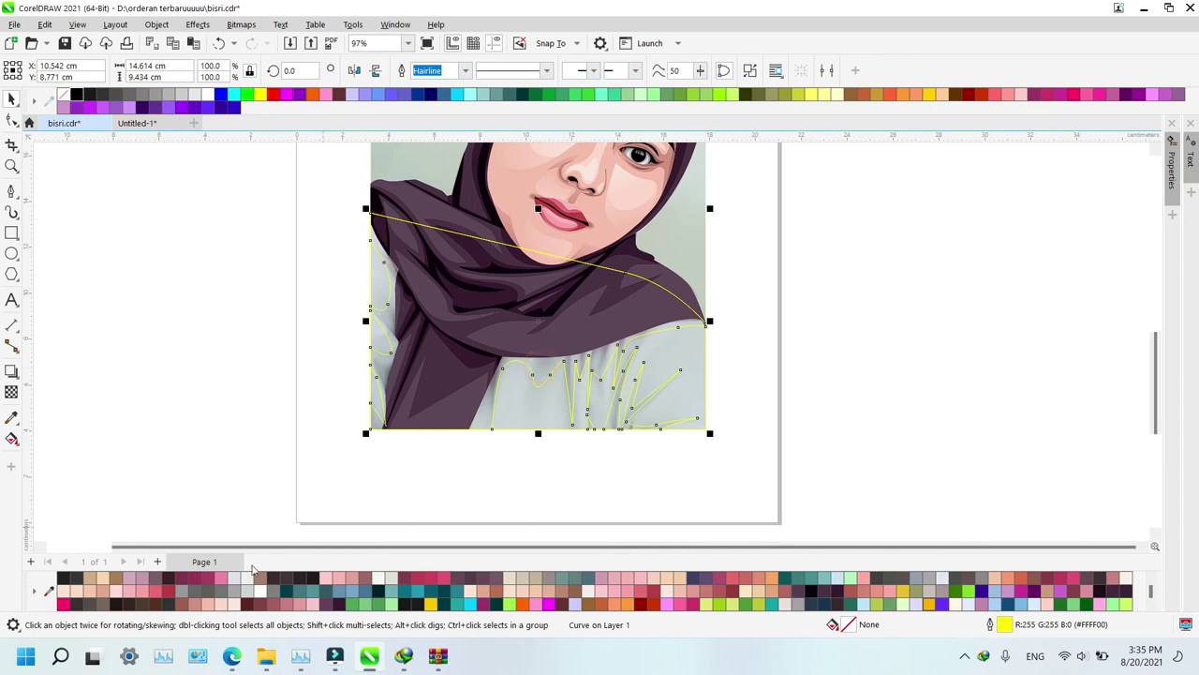
left_click(406, 609)
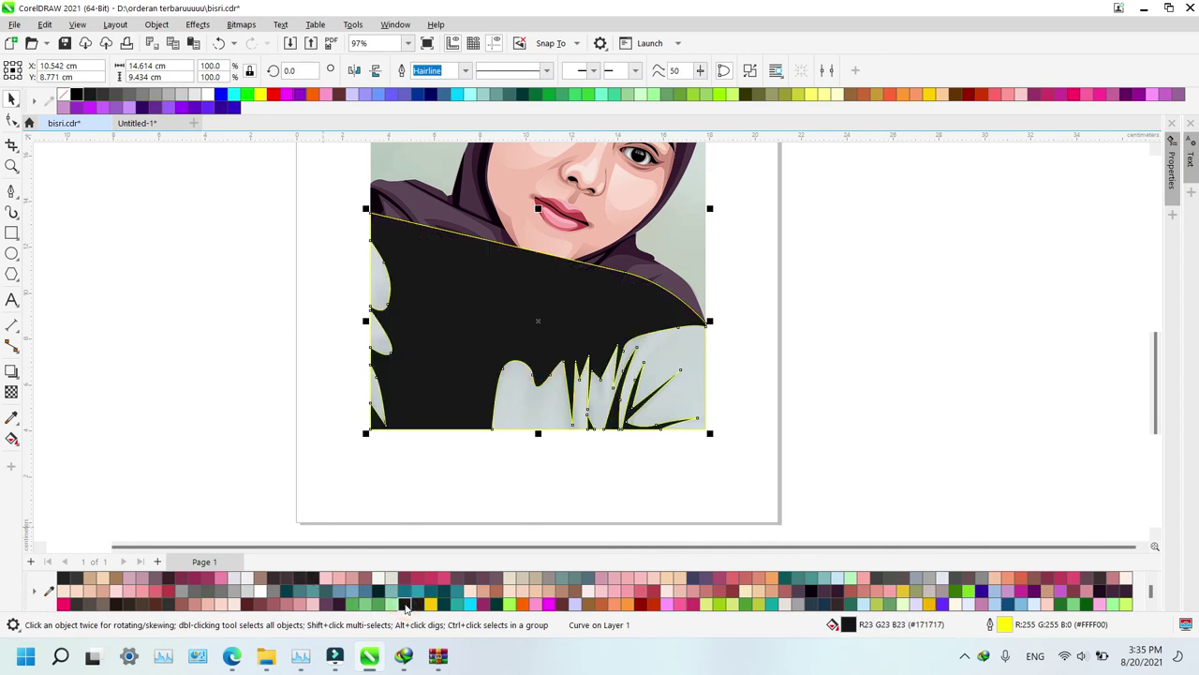
key("shift+Page_Down")
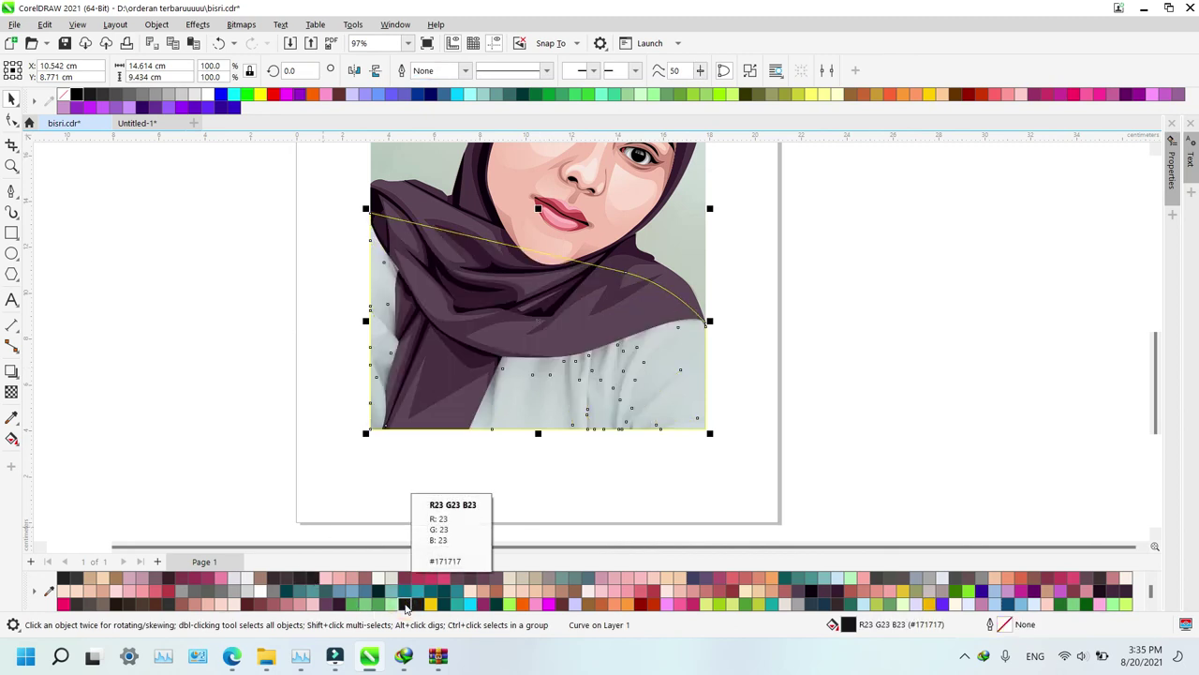
key("ctrl+Page_Up")
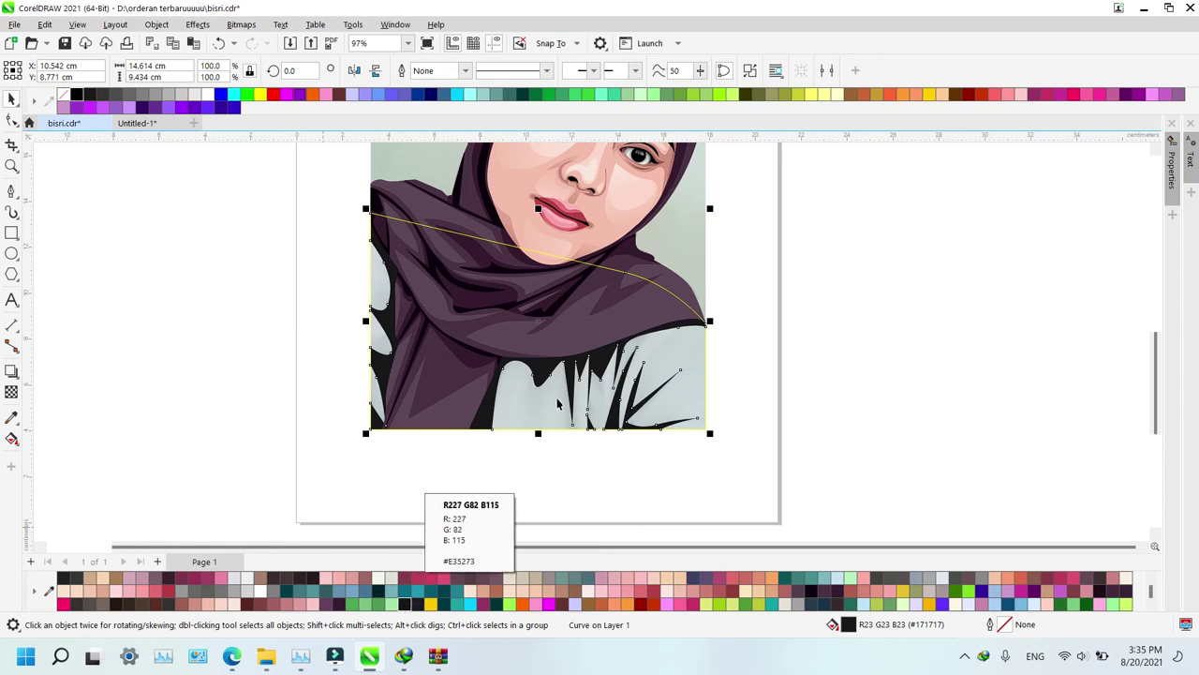
Fill the shirt base with #1C1C1C, remove its outline and send it behind the scarf and shading
left_click(537, 403)
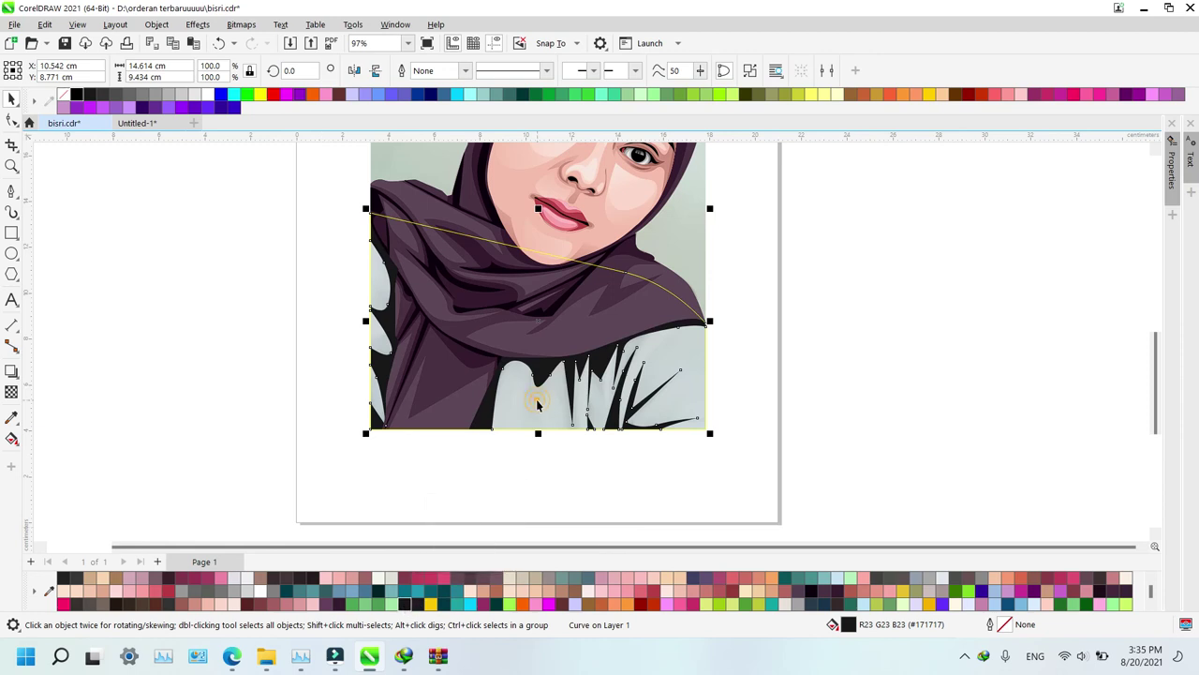
left_click(816, 591)
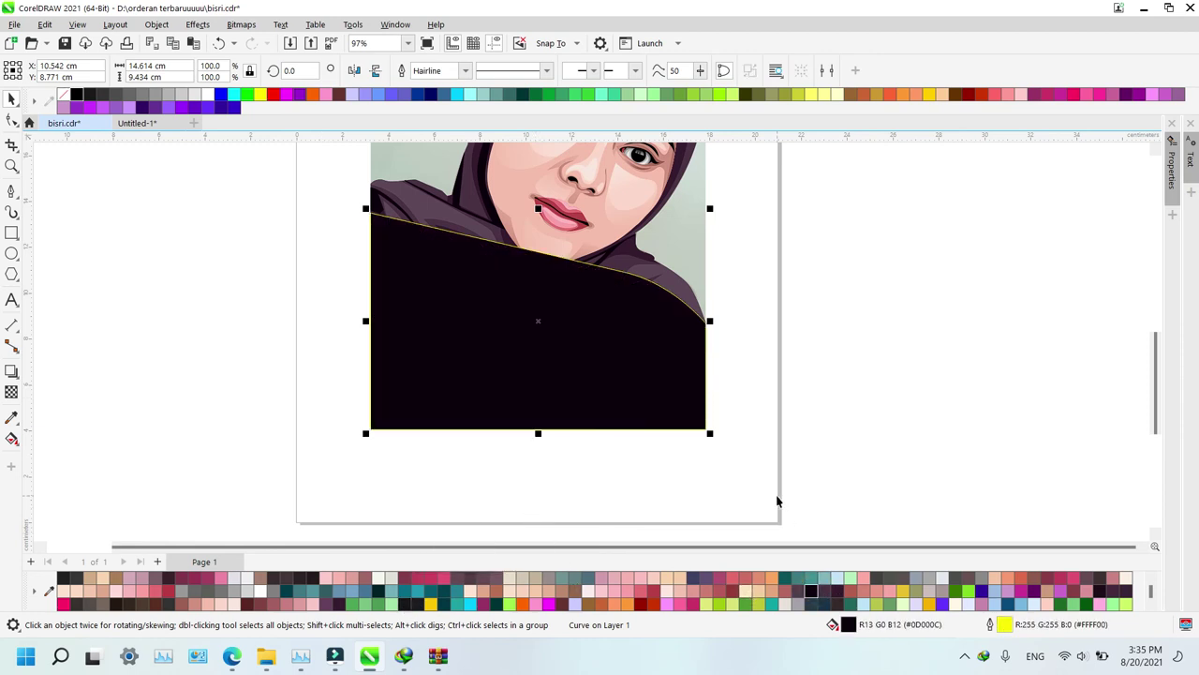
left_click(419, 604)
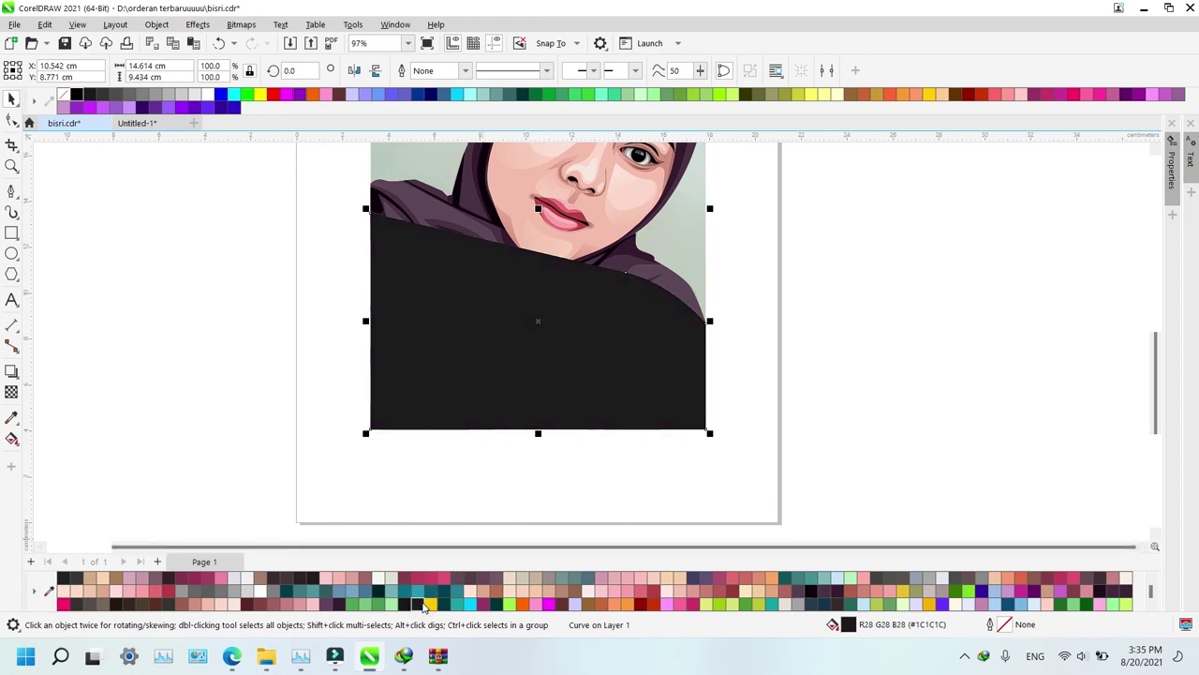
key("ctrl+Page_Down")
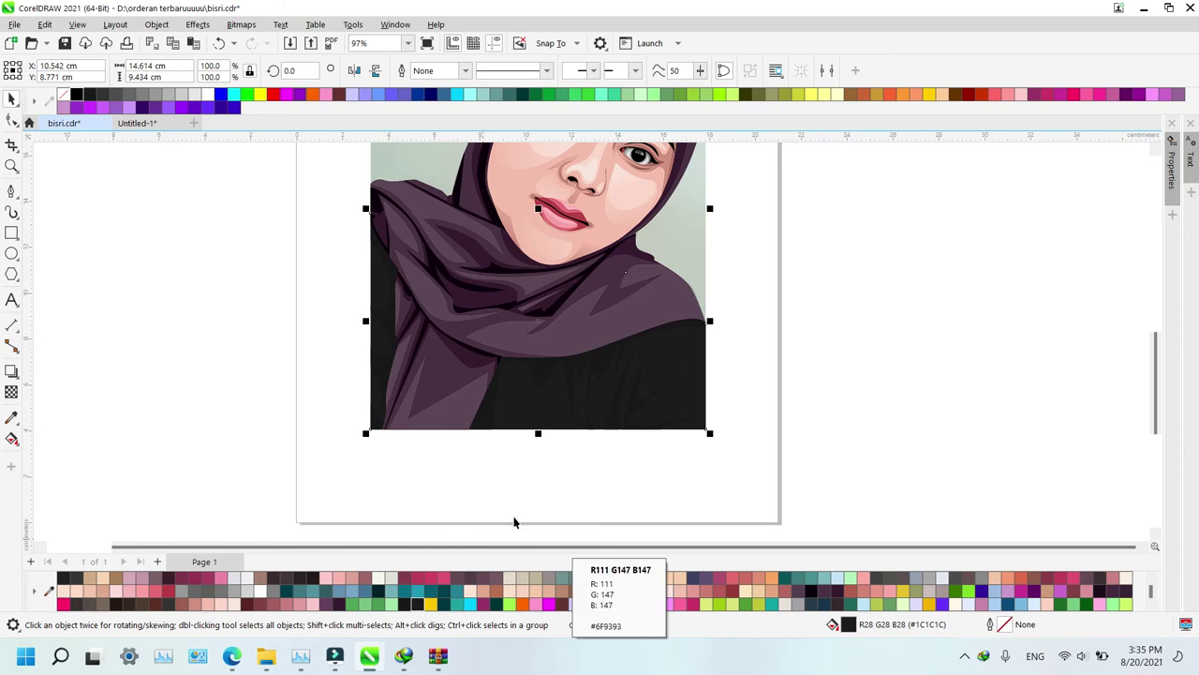
Try lighter and darker greys on the shirt base and settle on fill #333333
key("F4")
key("z")
left_click_drag(639, 259, 830, 434)
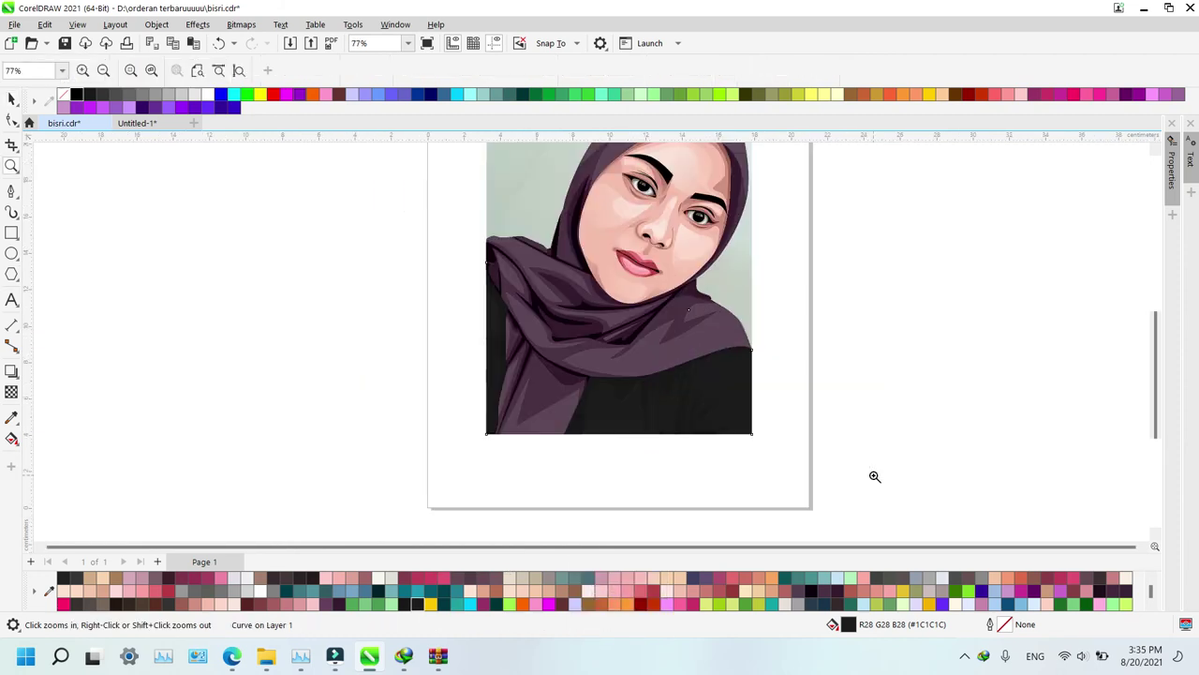
left_click_drag(409, 201, 873, 512)
key("space")
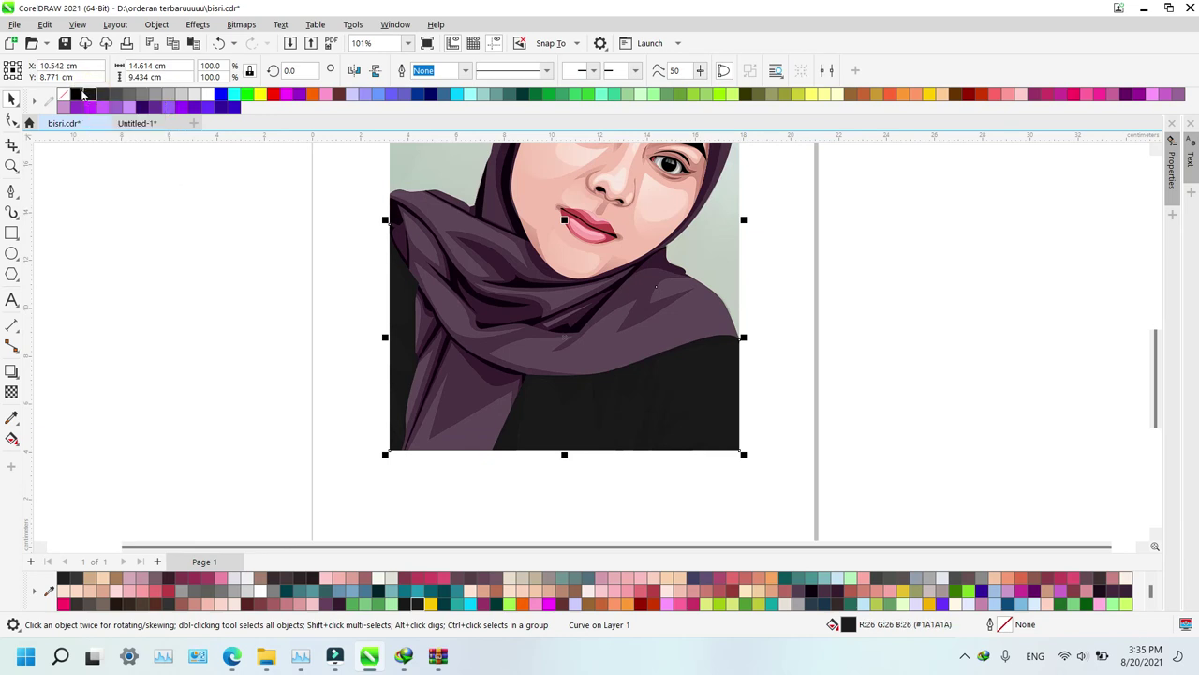
left_click(81, 95)
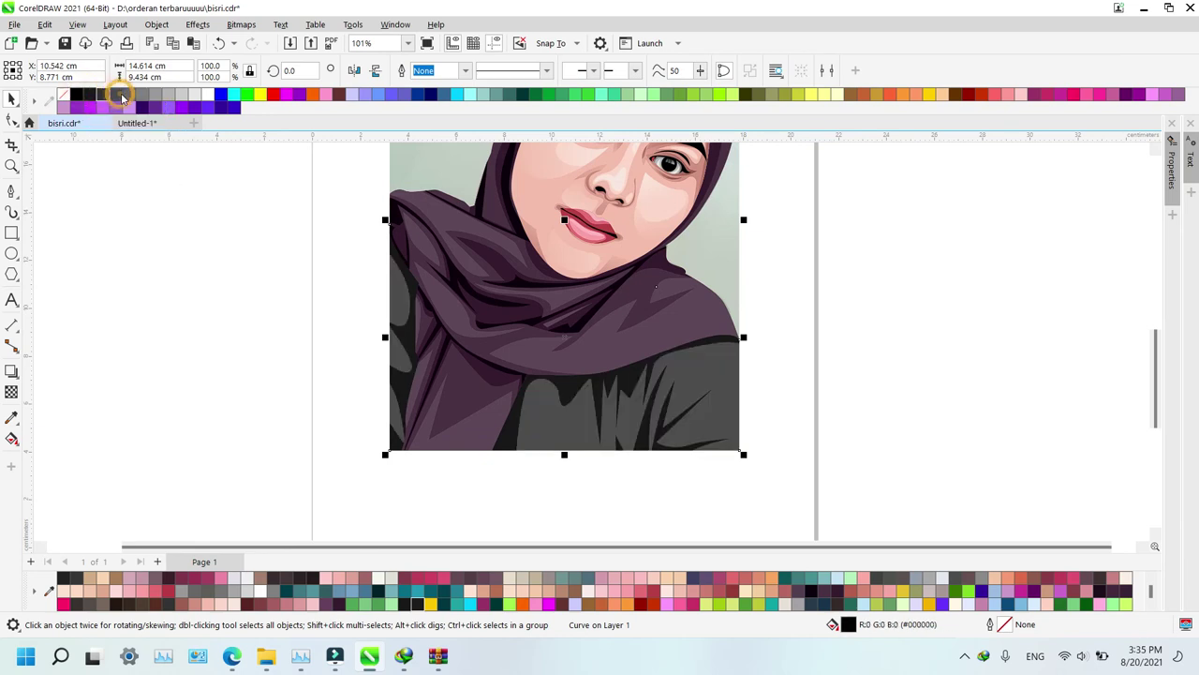
left_click(123, 95)
left_click(104, 95)
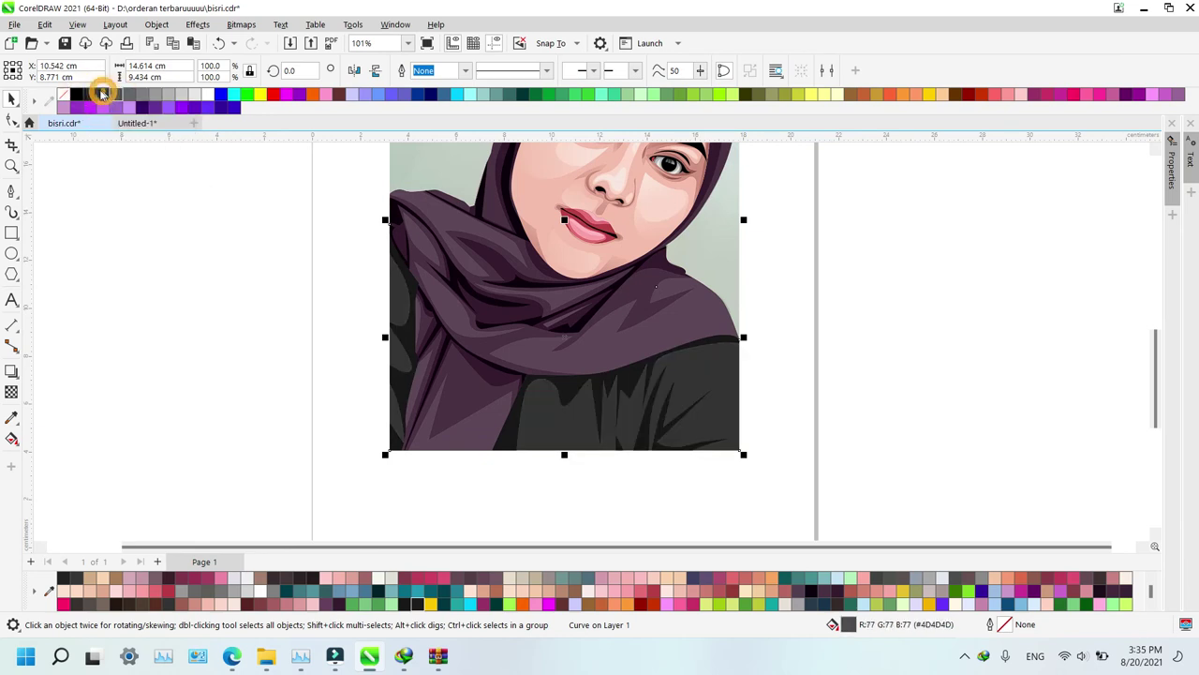
left_click(89, 93)
left_click(63, 95)
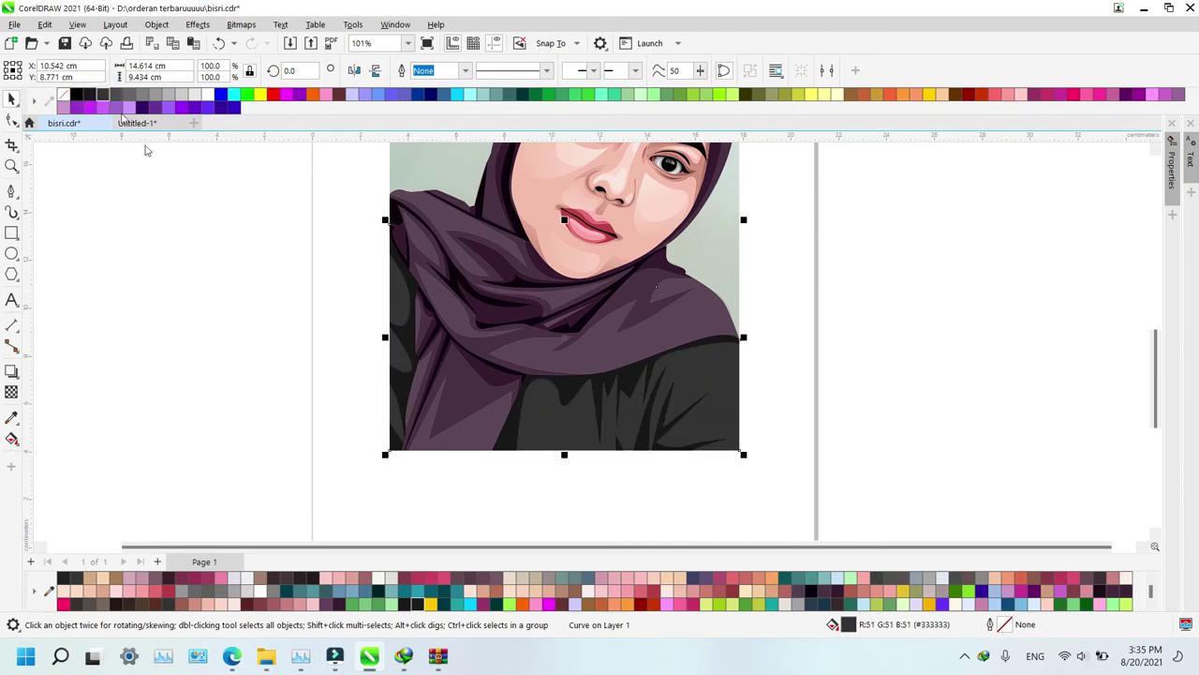
left_click(198, 257)
Apply a uniform transparency of 30 to the shirt's fold shading
left_click(566, 393)
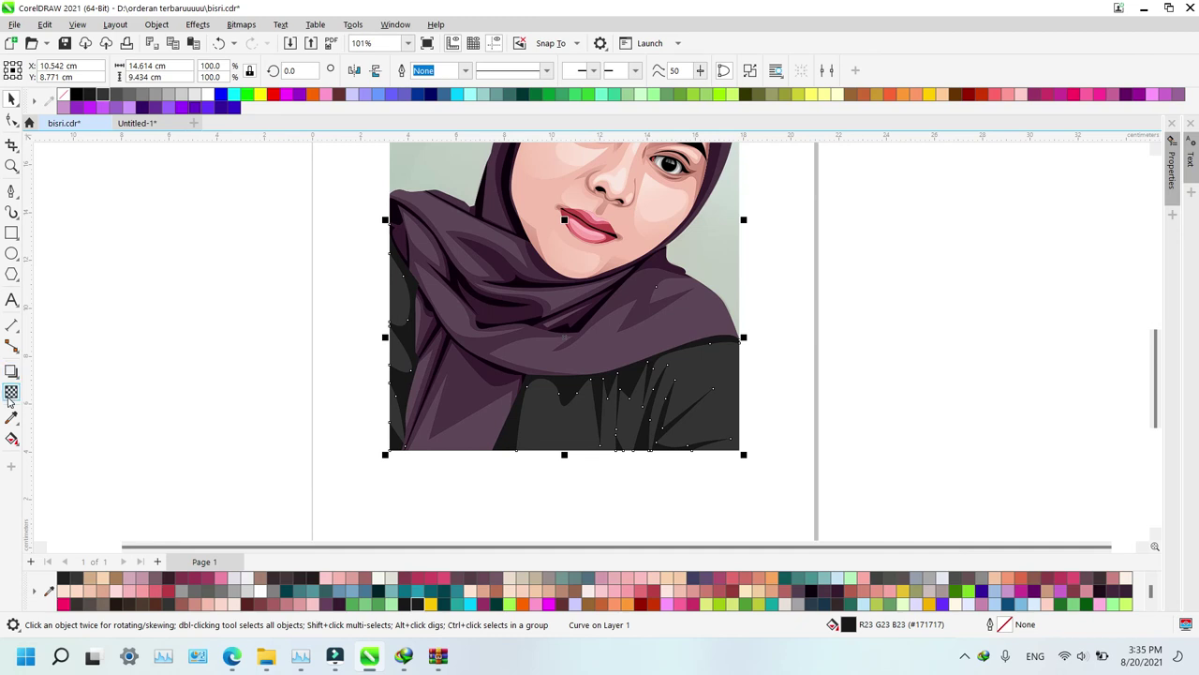
left_click(11, 392)
left_click(549, 465)
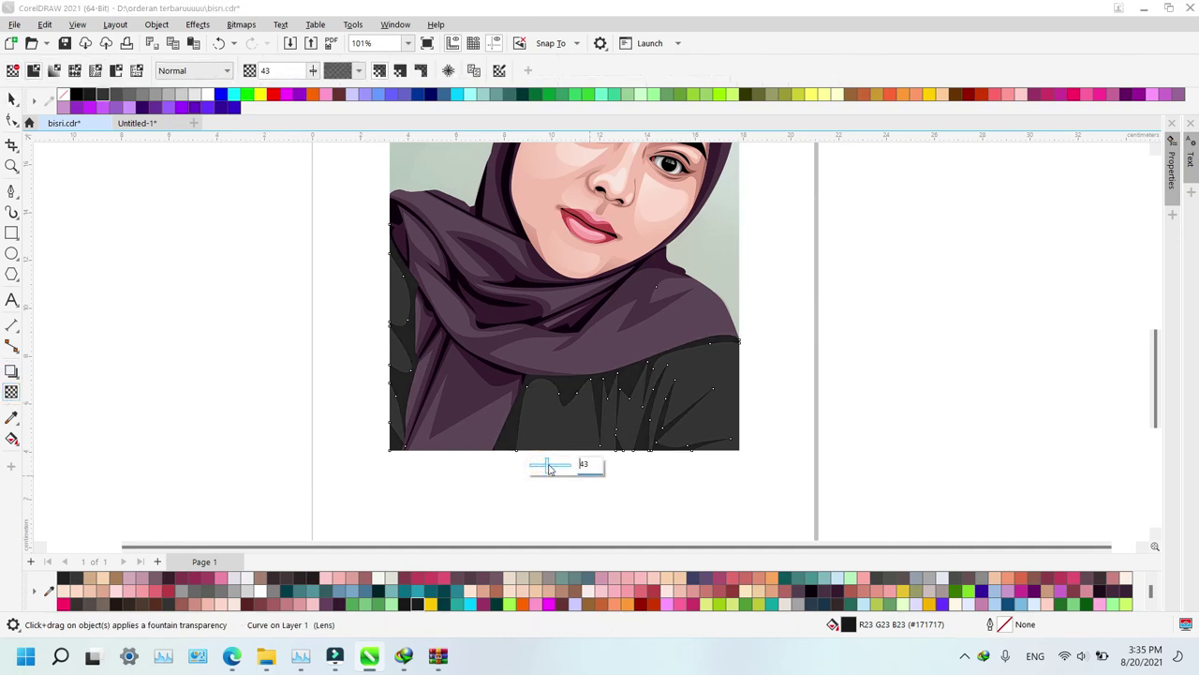
left_click_drag(549, 469, 544, 466)
left_click(11, 100)
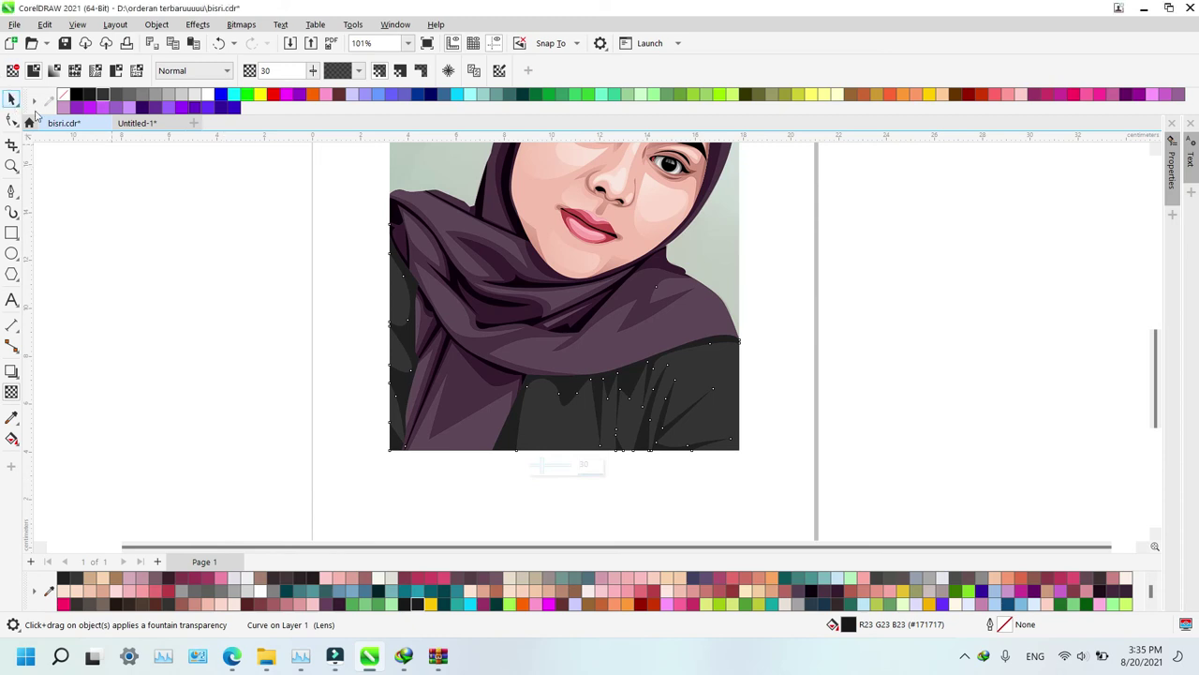
left_click(160, 209)
Paste the copied graduation cap artwork beside the portrait
key("z")
right_click(539, 342)
scroll(540, 343, "down", 2)
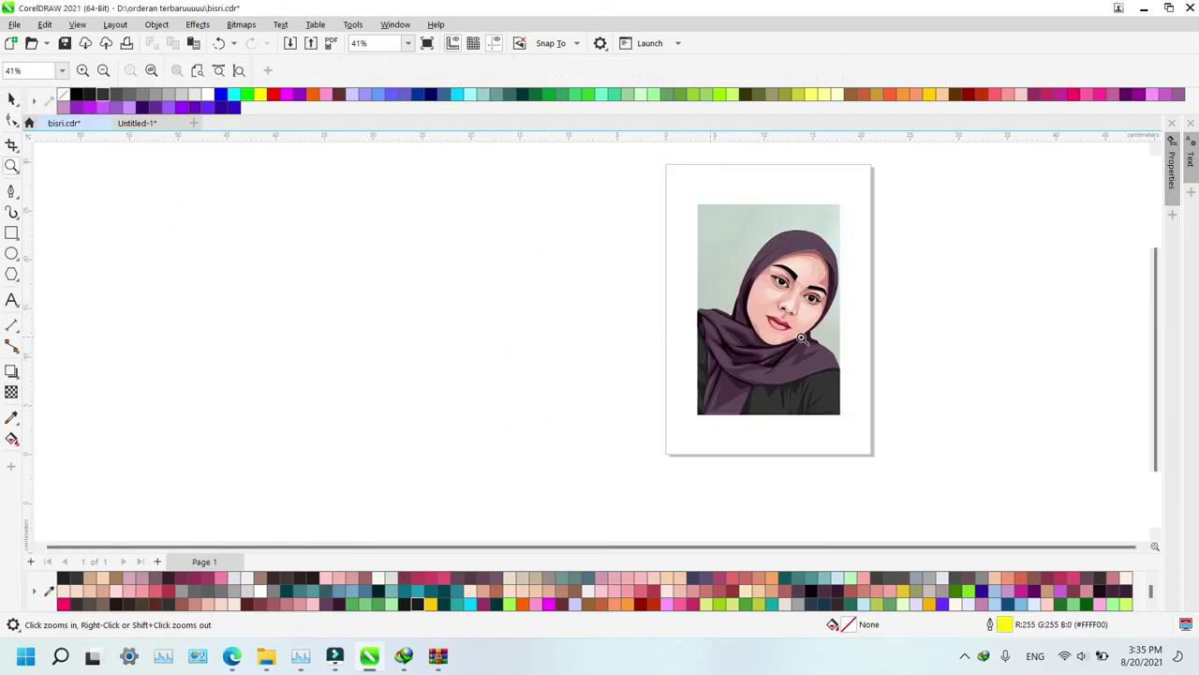
left_click_drag(640, 162, 929, 452)
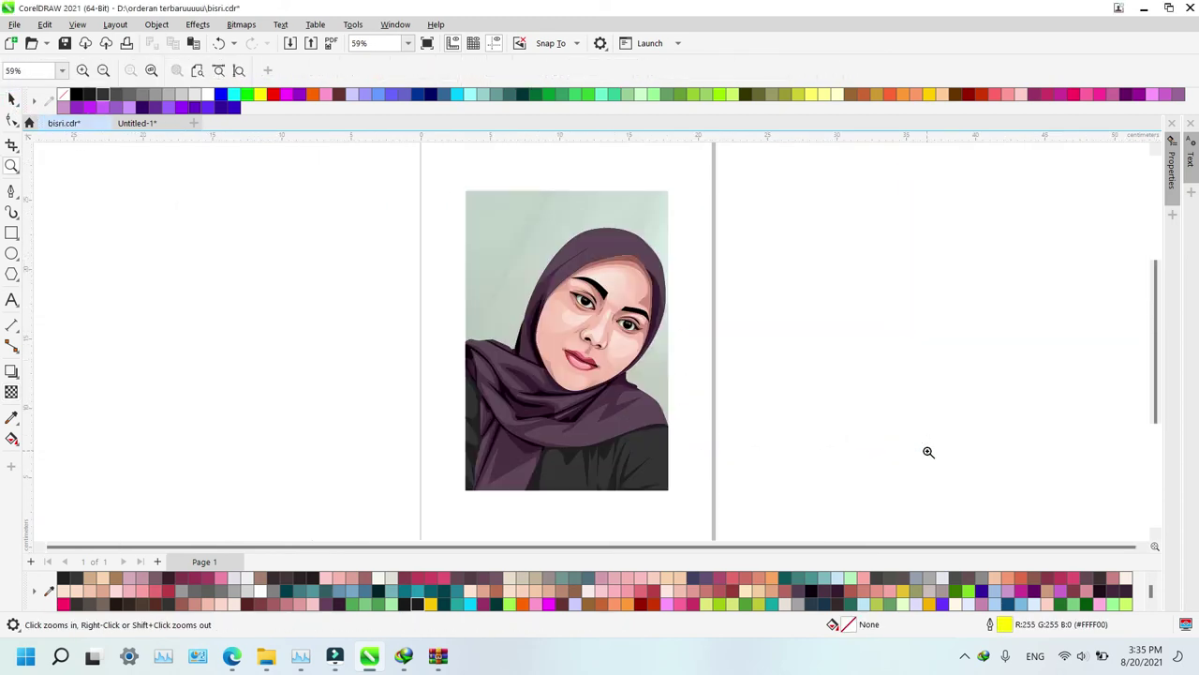
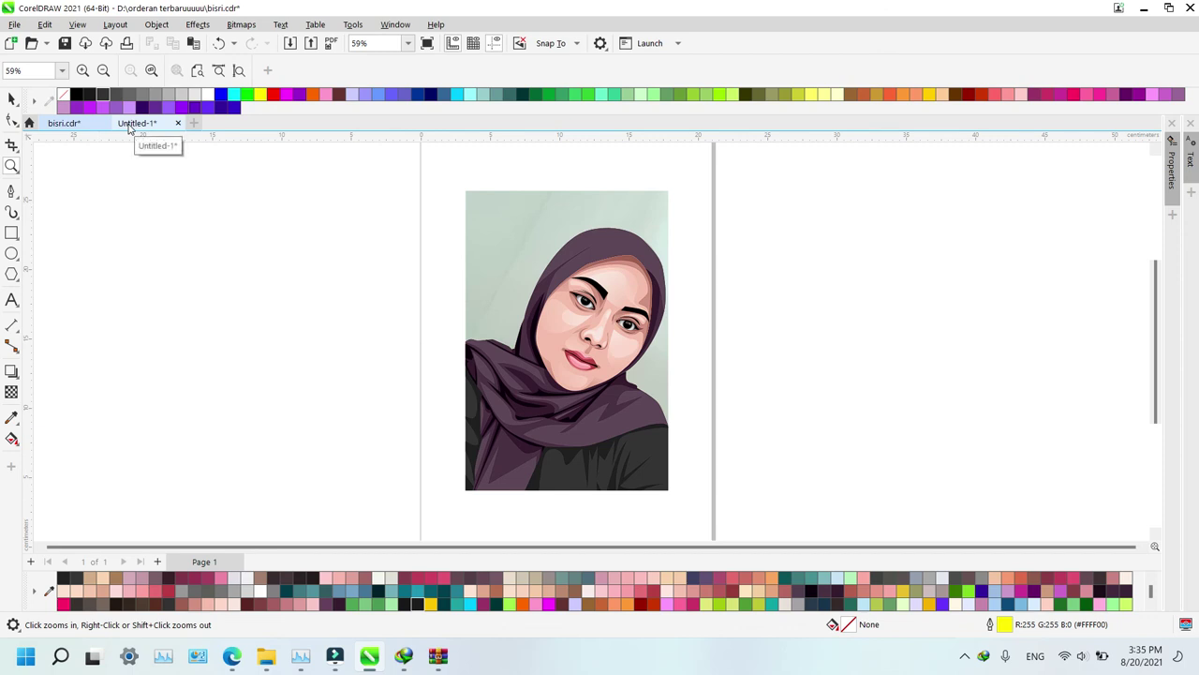
key("ctrl+v")
key("space")
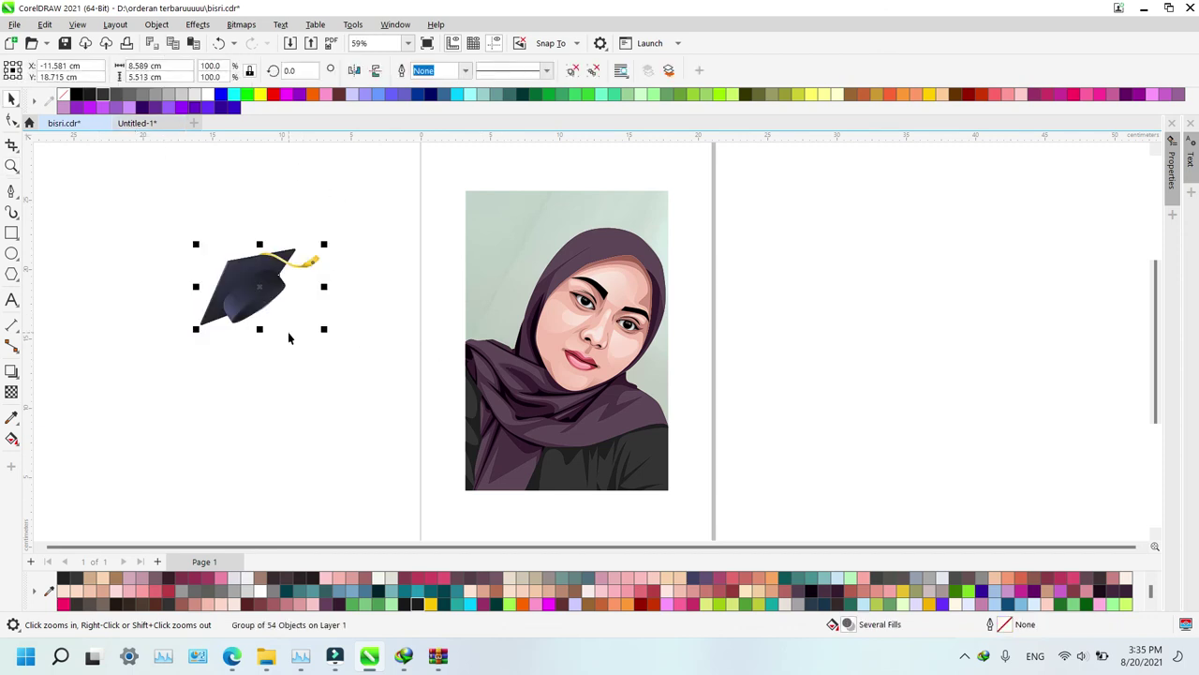
Fit the graduation cap over the portrait's head, scaled to about 187% and rotated to about 308.5 degrees
left_click_drag(325, 245, 421, 313)
left_click(326, 220)
left_click_drag(335, 245, 631, 219)
left_click_drag(734, 294, 766, 313)
left_click_drag(677, 237, 712, 241)
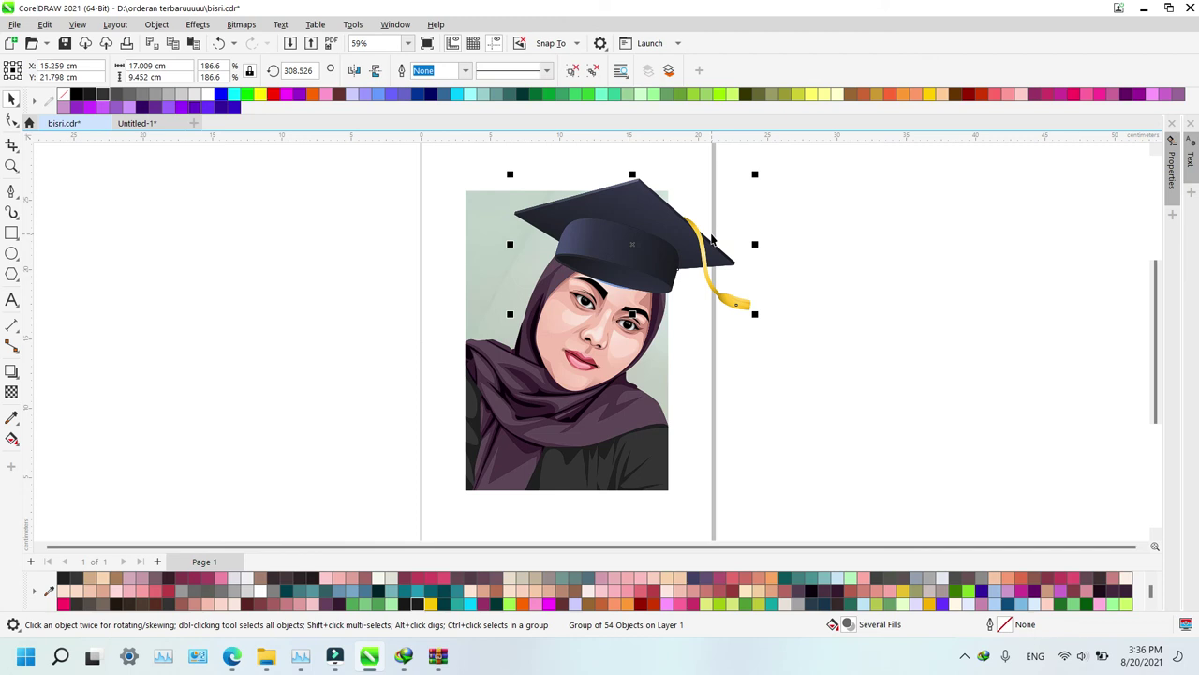
left_click_drag(713, 239, 713, 238)
left_click(879, 297)
key("z")
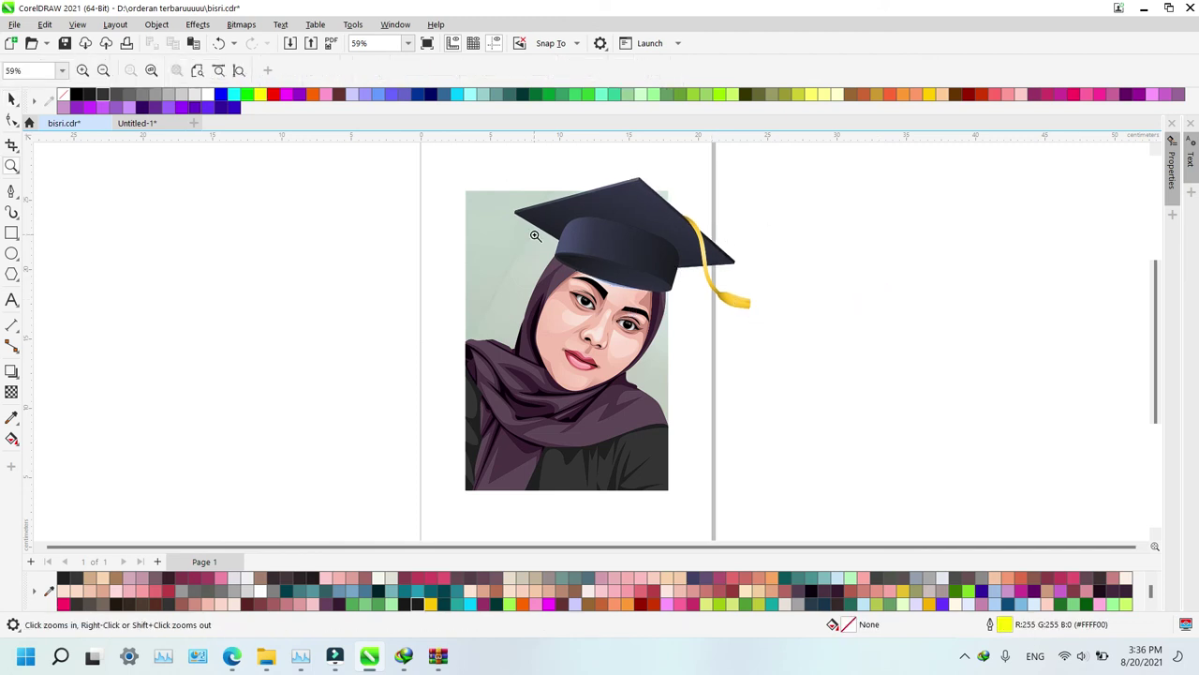
Draw a closed Pen shape about 10.3 by 5.1 cm over the cap's underside, its upper edge curving along the lower band
left_click_drag(496, 203, 735, 358)
key("p")
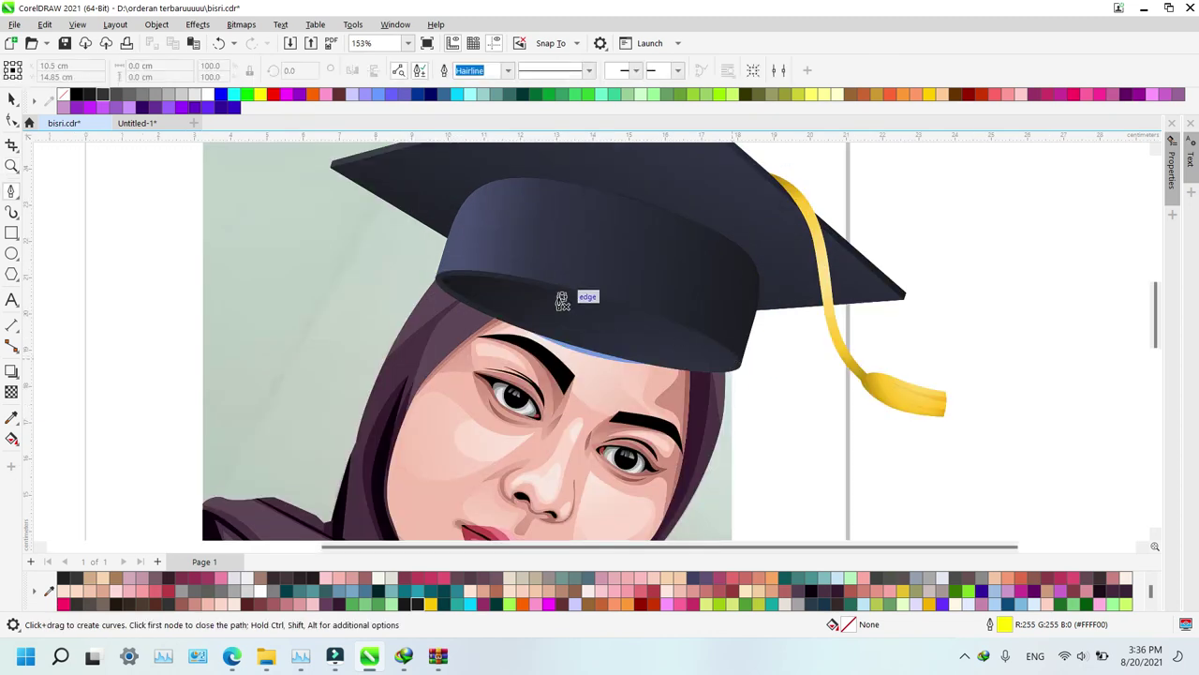
left_click(409, 271)
left_click_drag(633, 293, 751, 350)
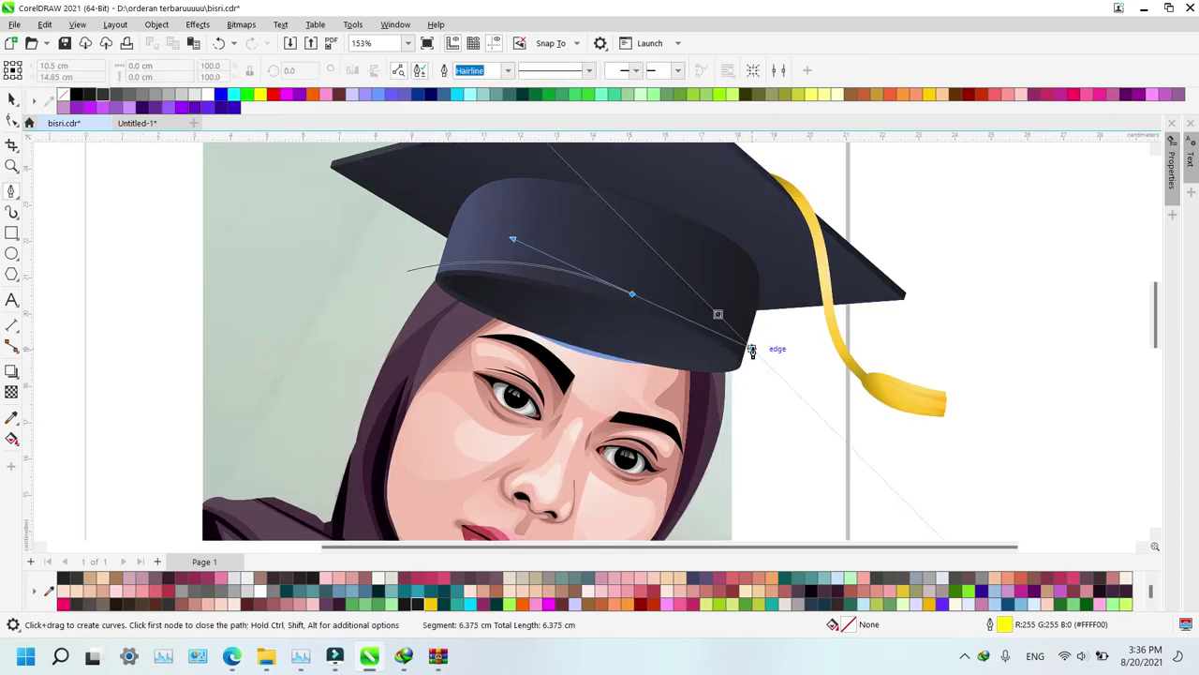
left_click_drag(747, 403, 748, 402)
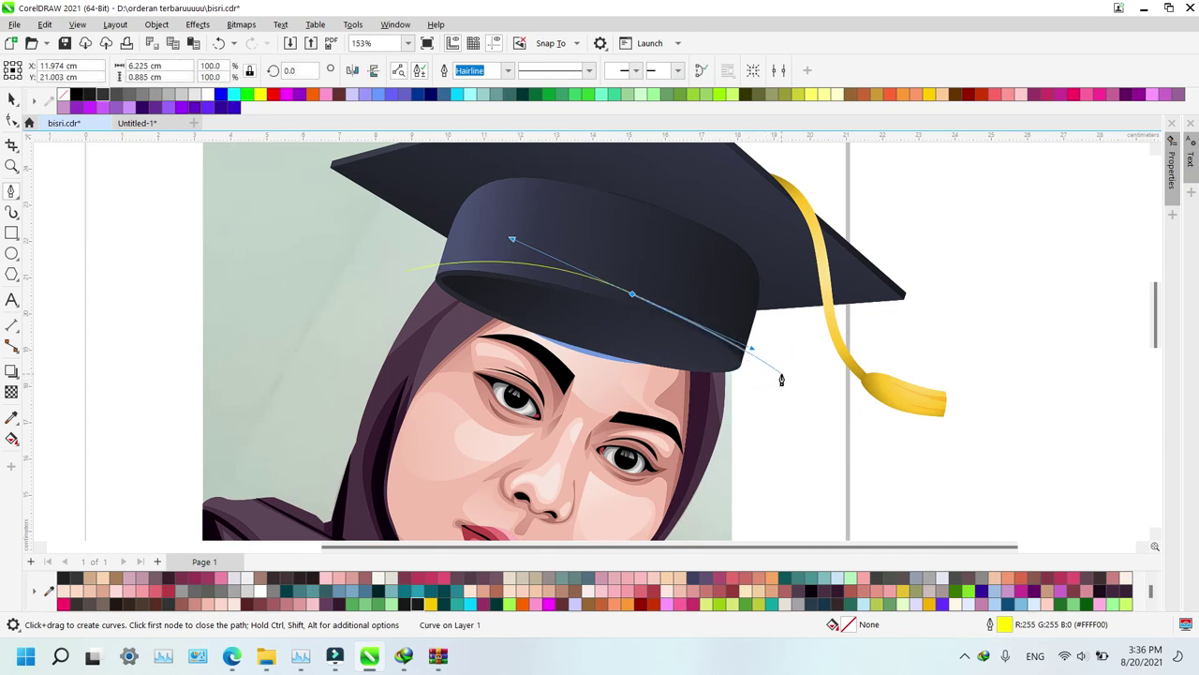
left_click(779, 373)
left_click(631, 441)
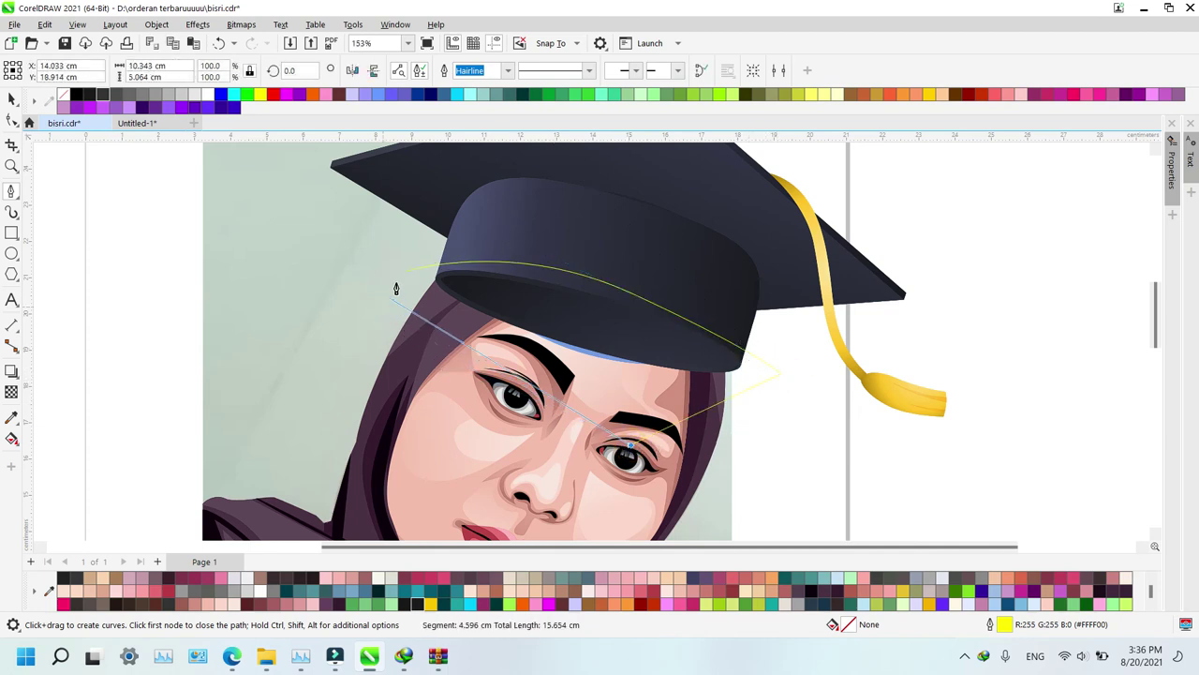
left_click(407, 273)
key("space")
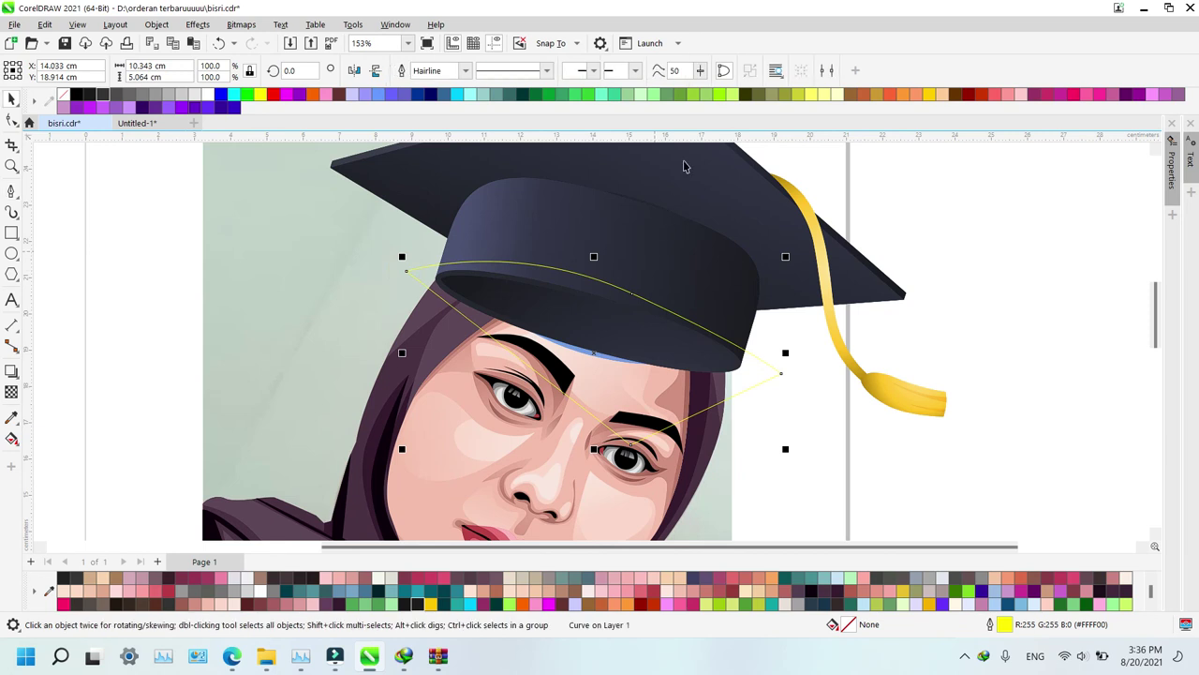
Trim the cap's underside with the drawn shape and delete the cutting shape
left_click(684, 172, "shift")
left_click(451, 71)
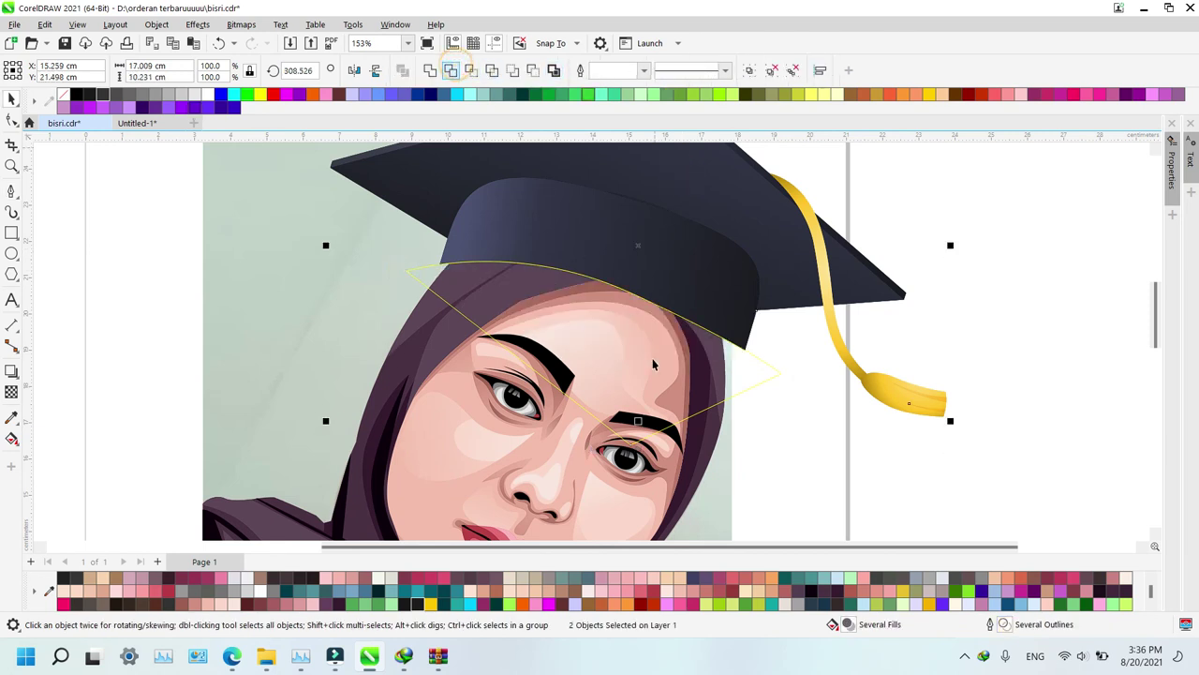
left_click(759, 374)
key("Delete")
key("z")
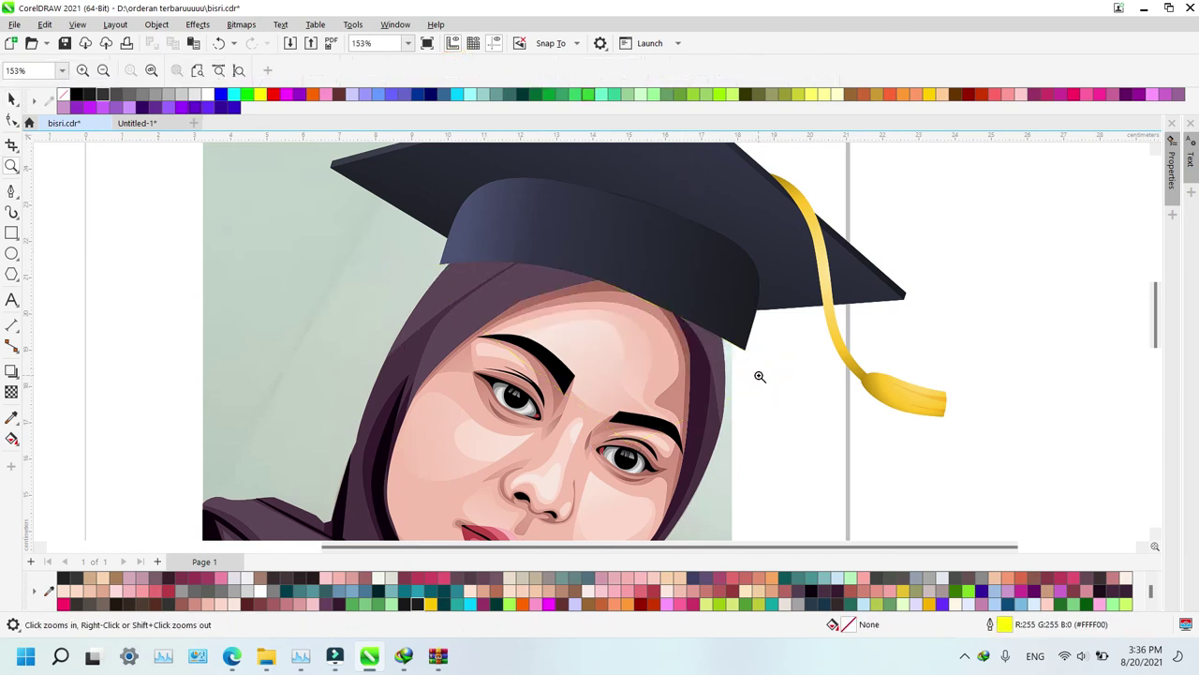
key("F4")
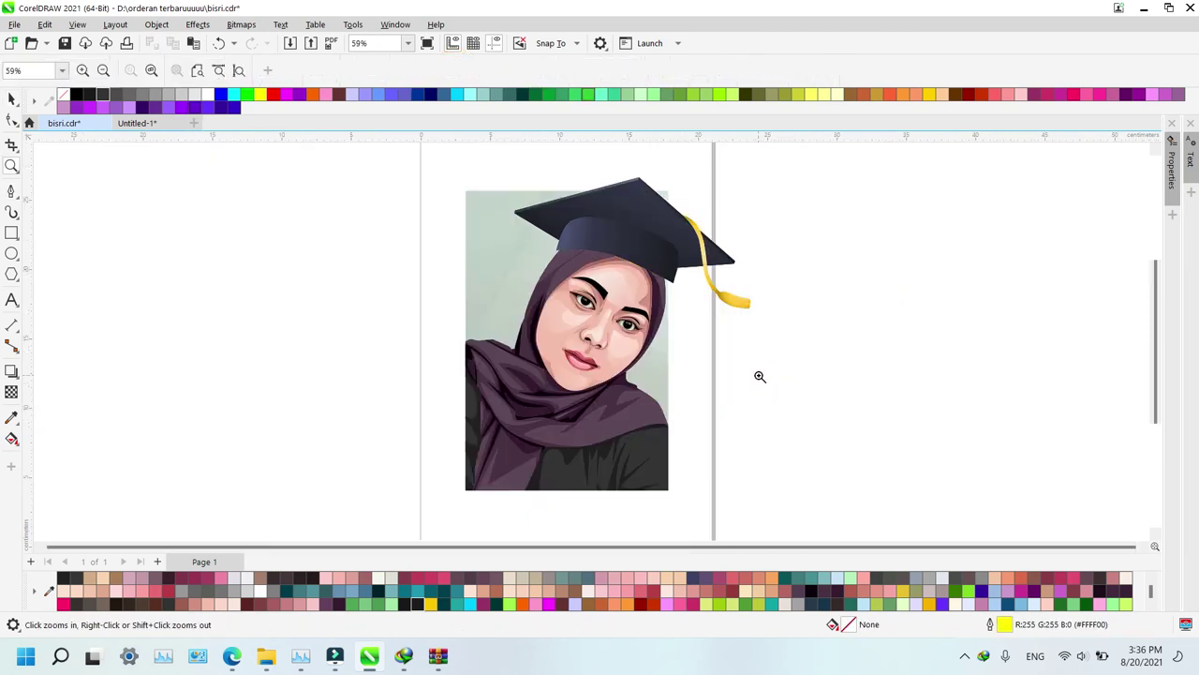
Lower the graduation cap onto the hijab, scale it to about 184% and nudge it slightly toward the tassel side
right_click(522, 184)
left_click_drag(713, 164, 941, 369)
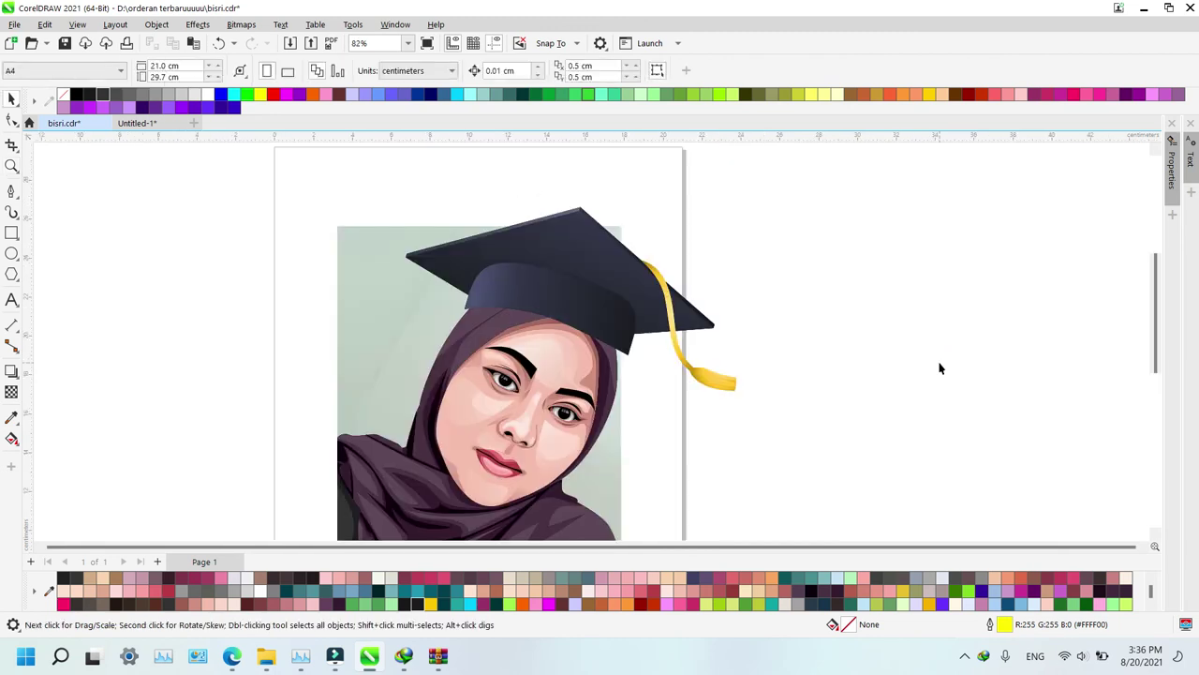
left_click_drag(704, 327, 641, 310)
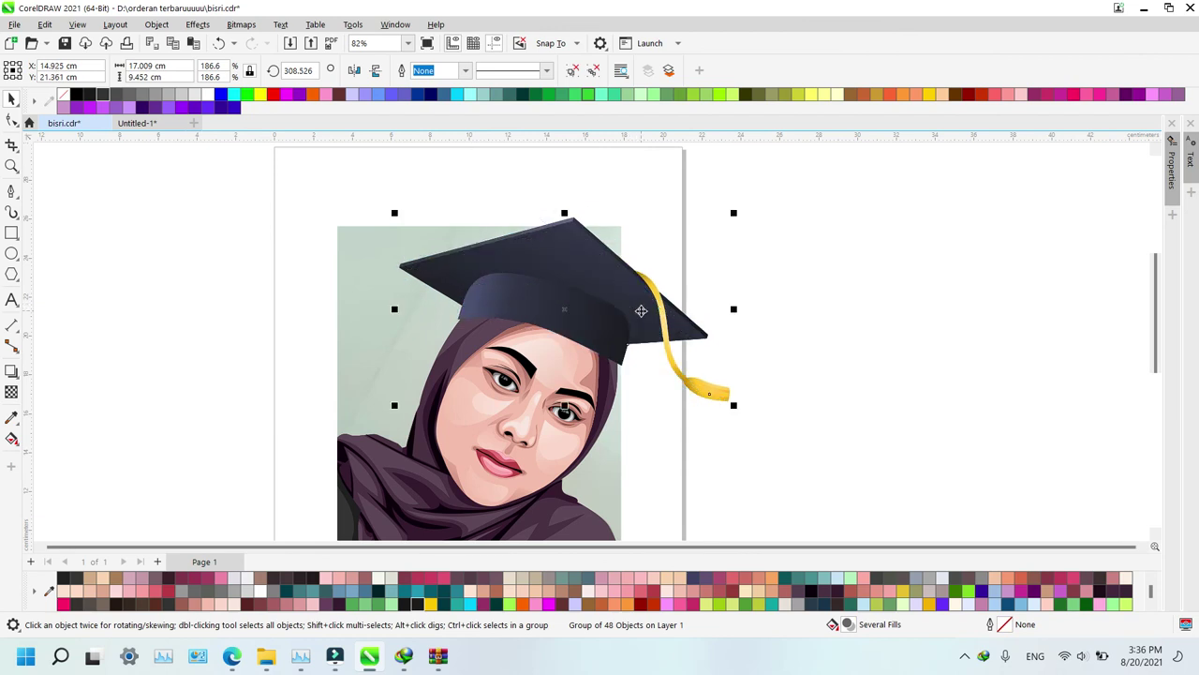
left_click_drag(734, 215, 737, 218)
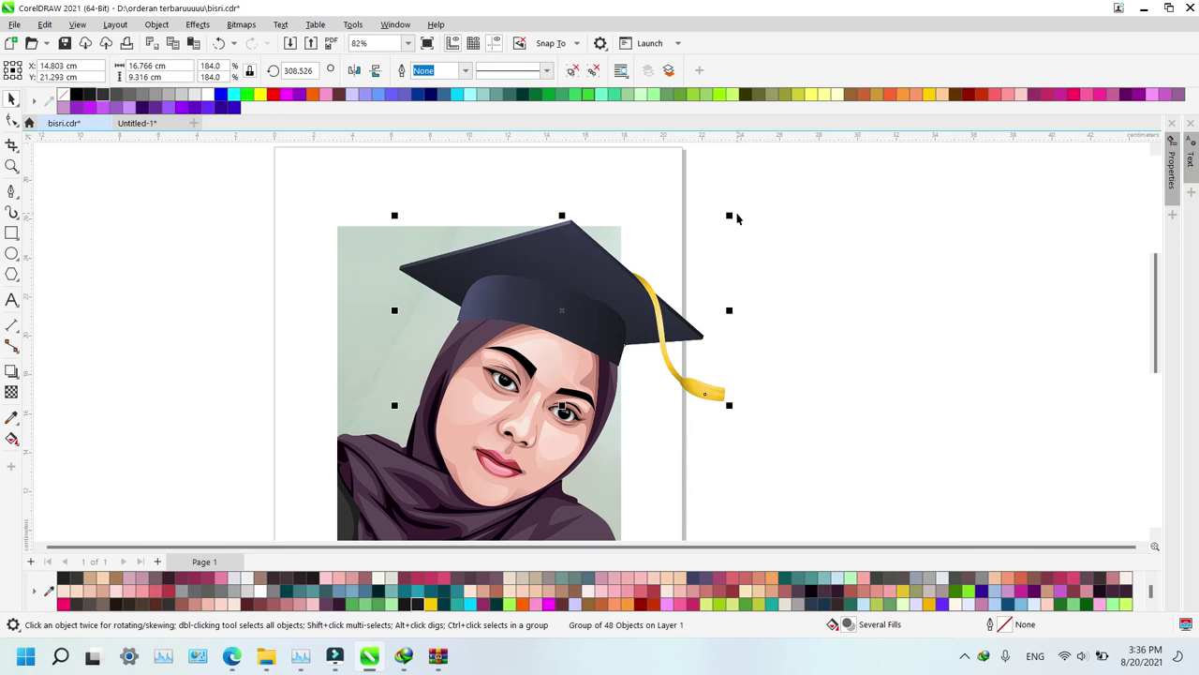
key("Right")
key("Right")
key("Right")
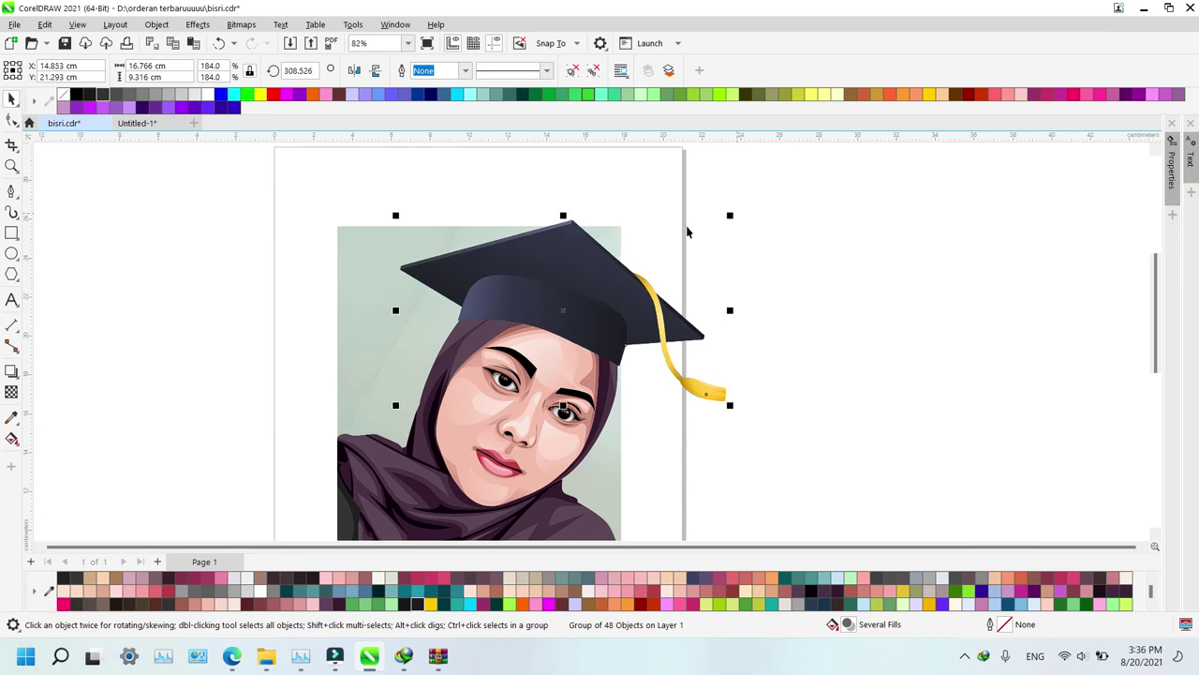
left_click(815, 297)
Rotate the graduation cap to about 304.6 degrees around a pivot moved to the left end of its band
key("z")
right_click(678, 249)
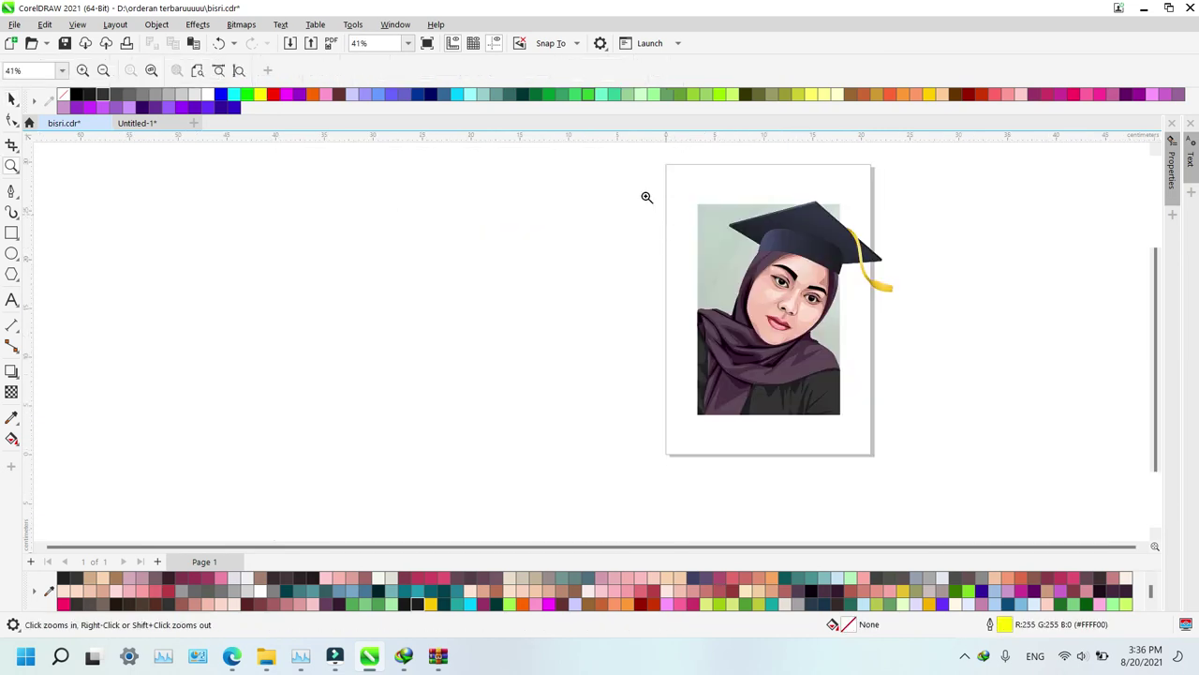
key("space")
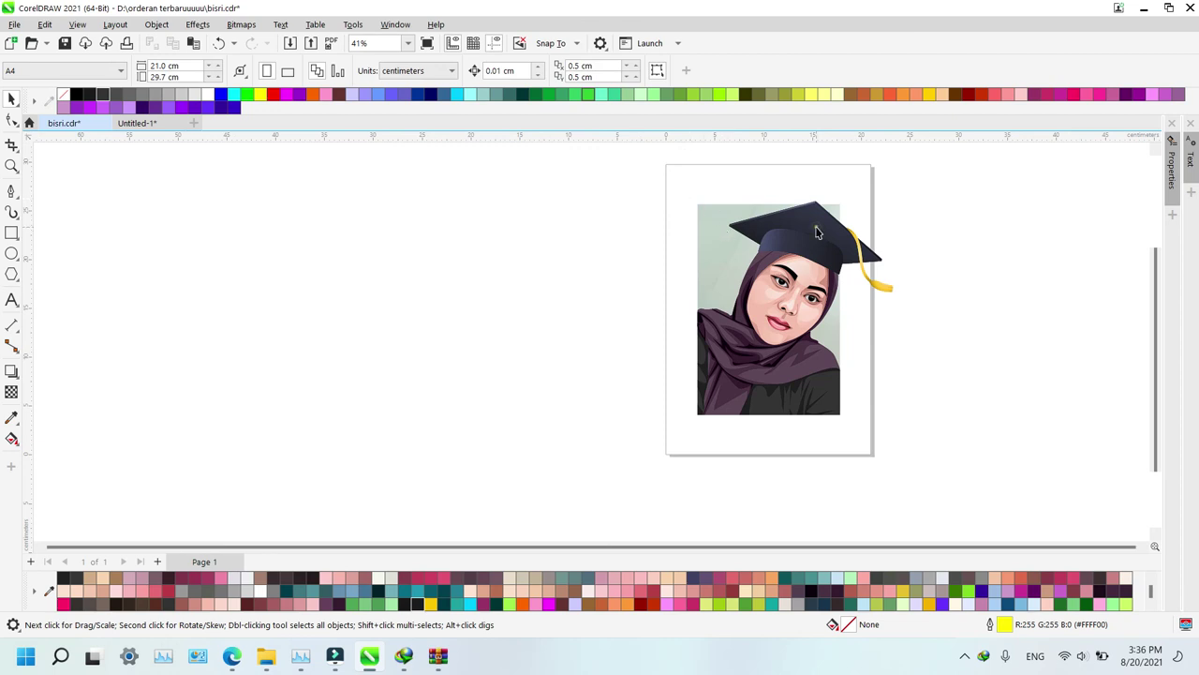
left_click(816, 233)
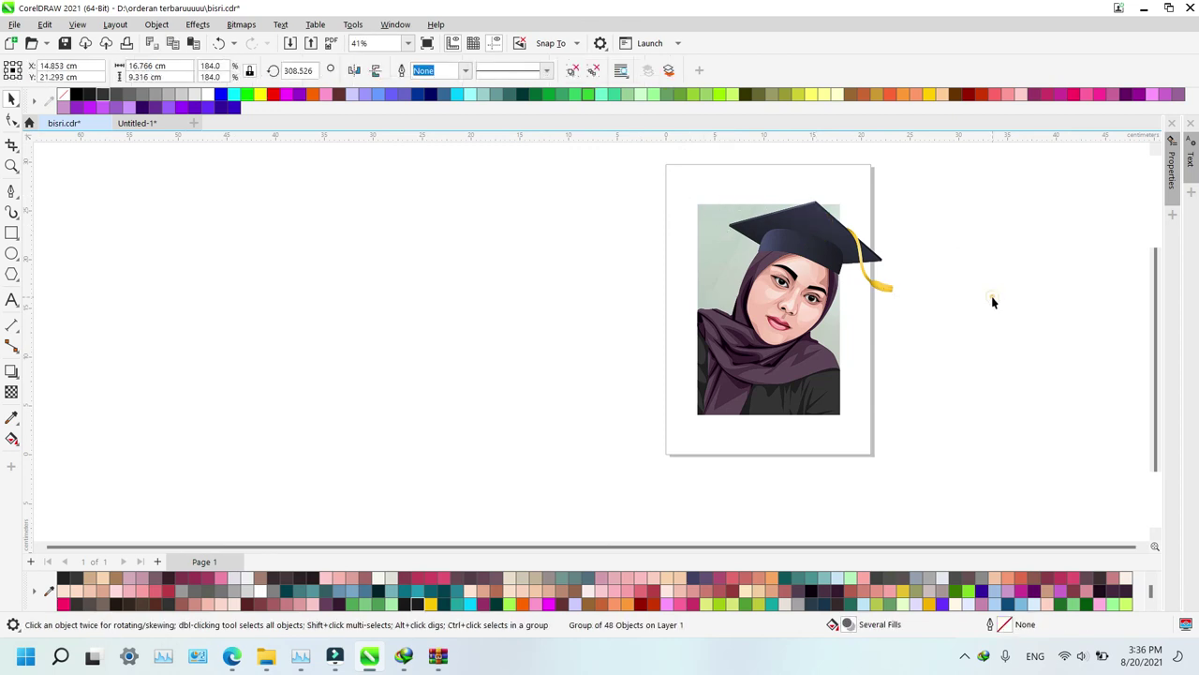
key("z")
right_click(827, 279)
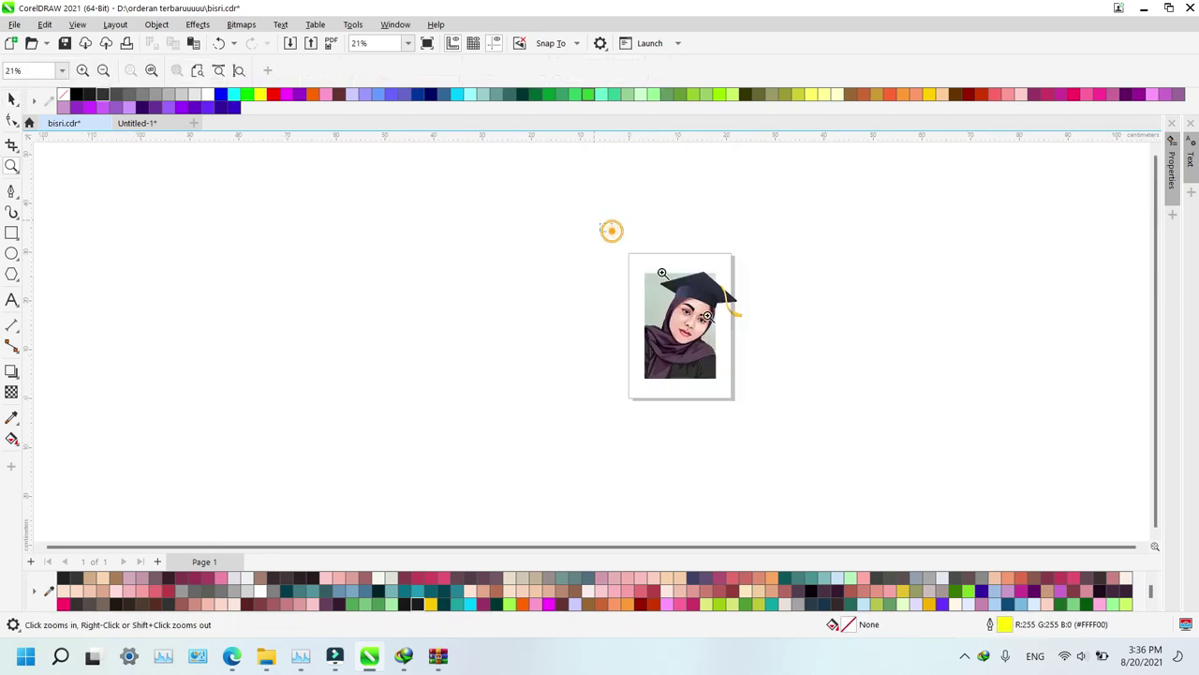
left_click(769, 402)
key("space")
left_click(642, 291)
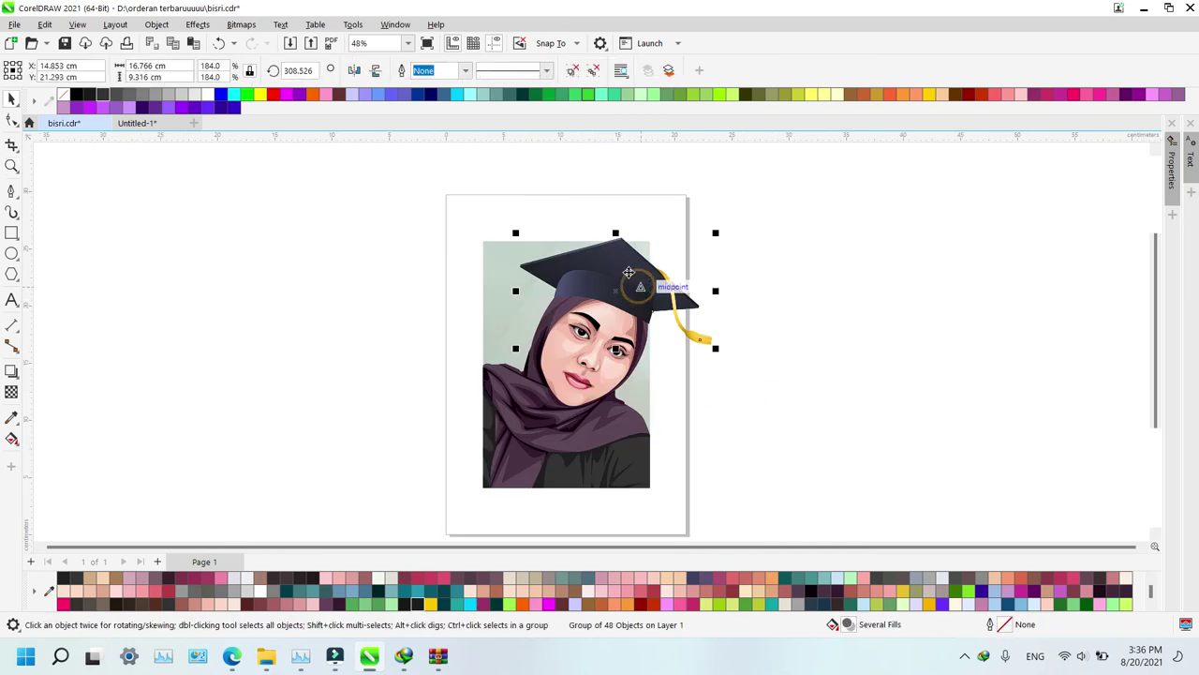
left_click(623, 268)
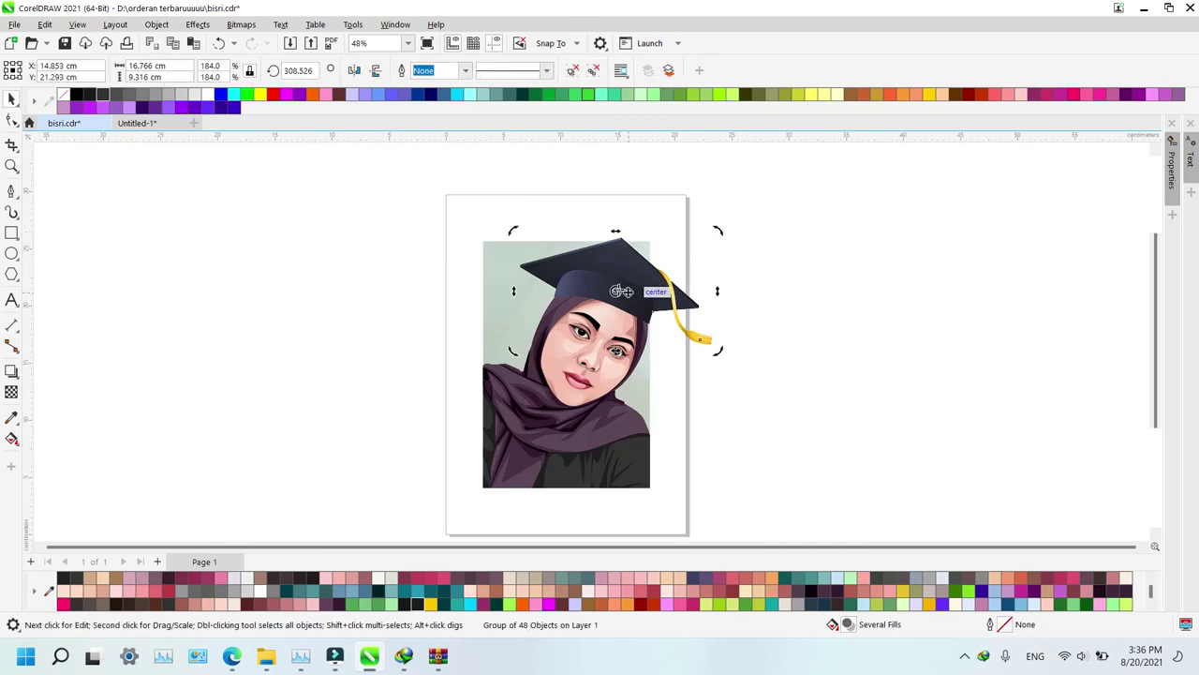
left_click_drag(622, 291, 554, 294)
left_click_drag(722, 233, 728, 246)
left_click(820, 263)
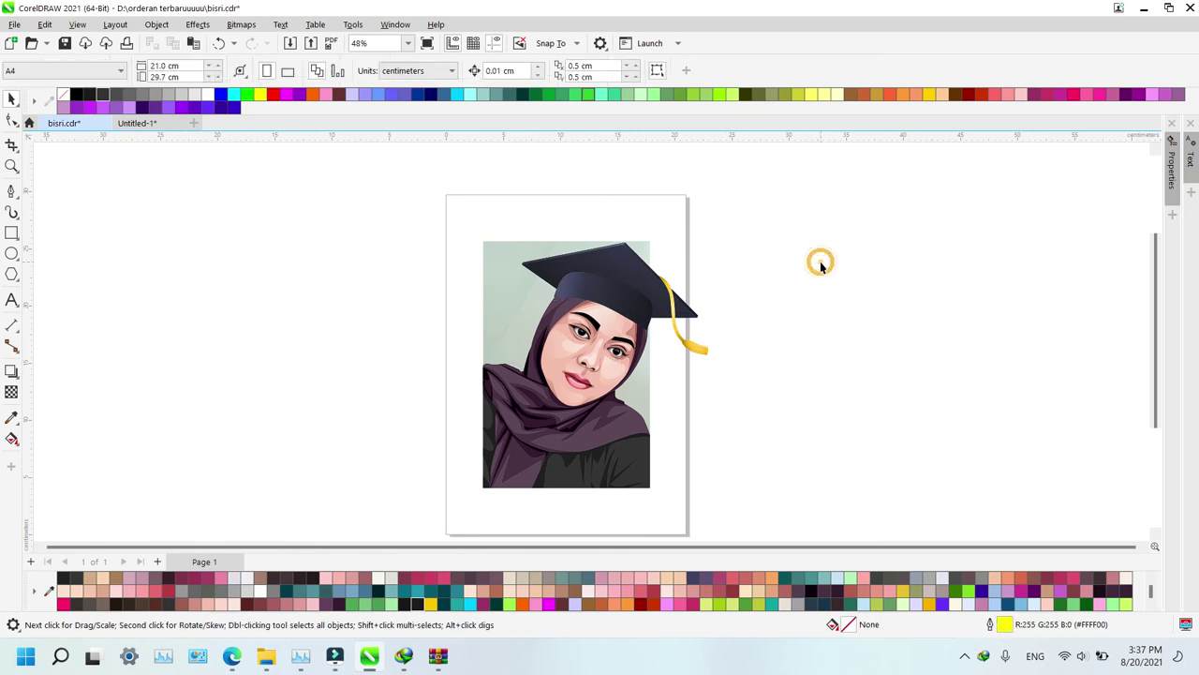
Move the reference photo out from behind the portrait to the empty area left of the page
left_click(593, 265)
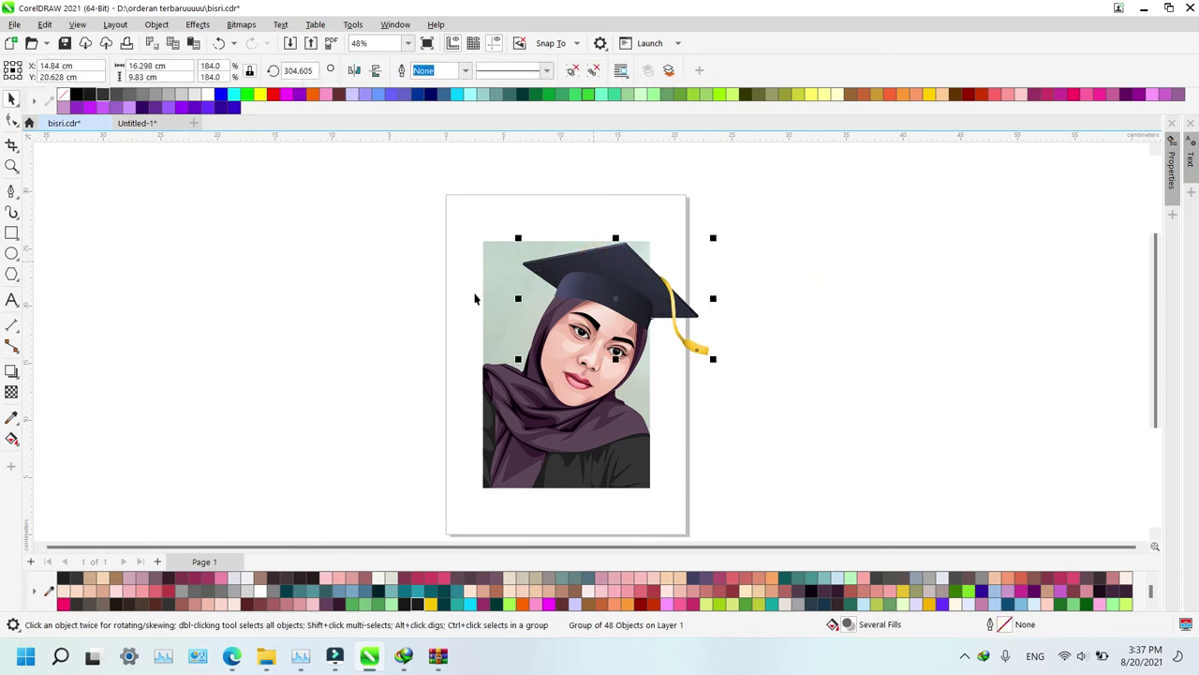
left_click_drag(495, 298, 96, 289)
left_click(356, 236)
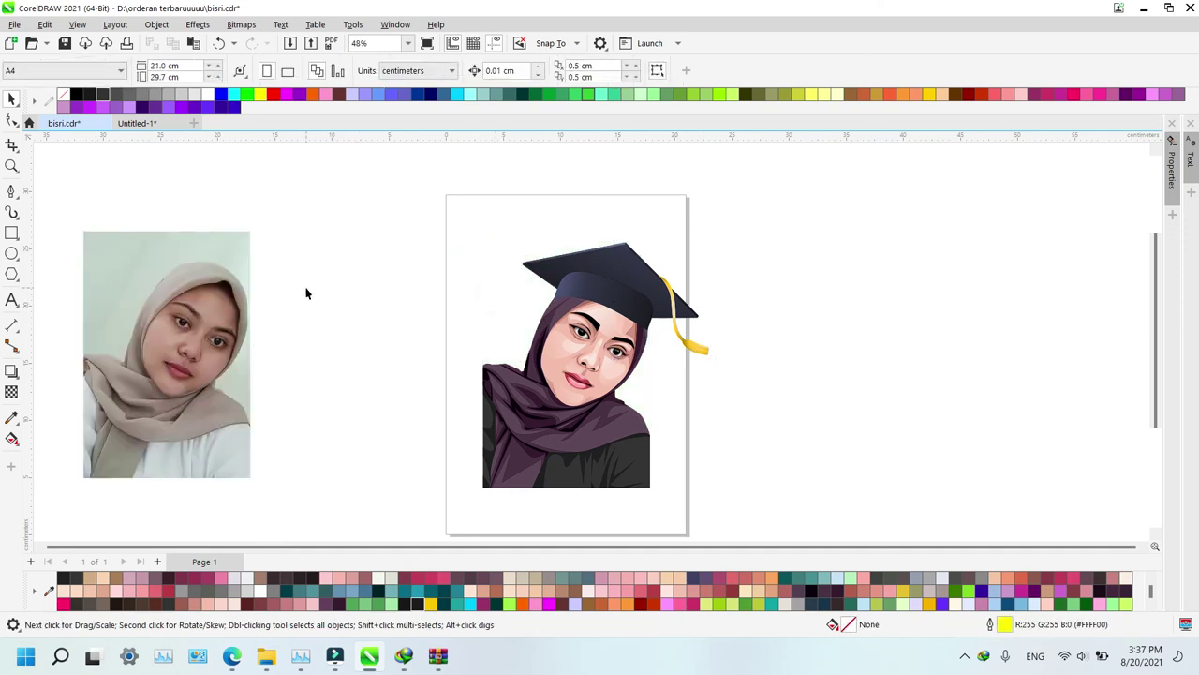
Draw a rectangle sized 25 by 30 cm and center it on the page
key("F6")
left_click_drag(343, 193, 480, 335)
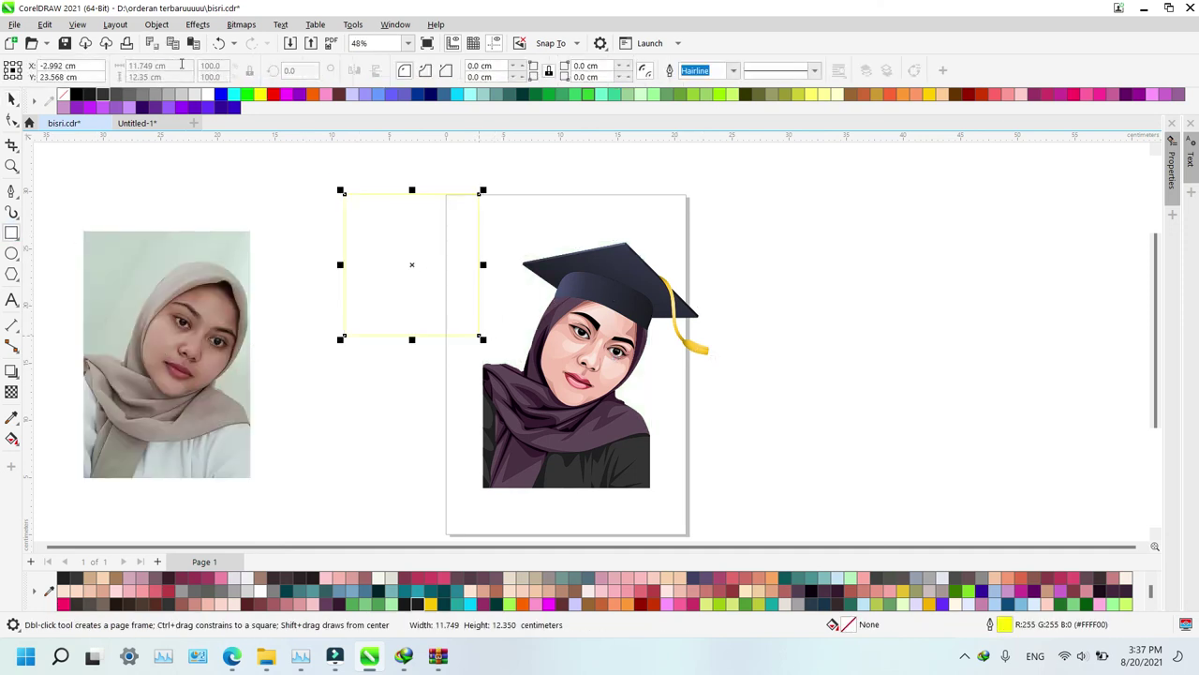
left_click(249, 73)
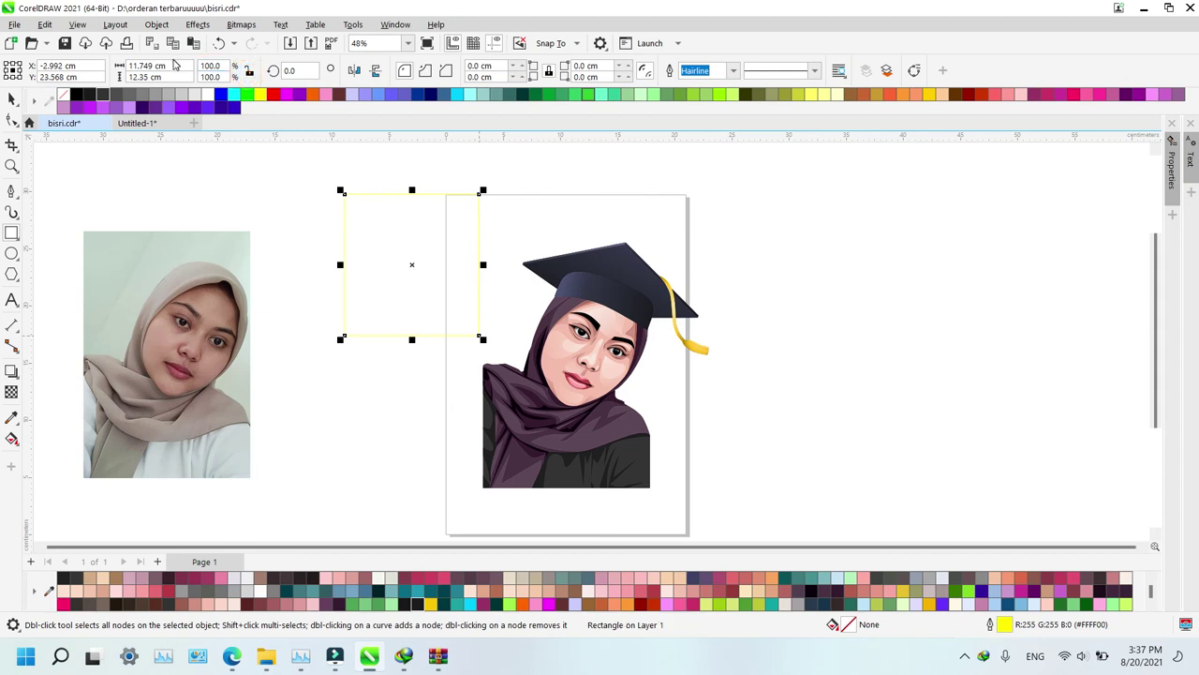
left_click(174, 64)
type("25")
key("Tab")
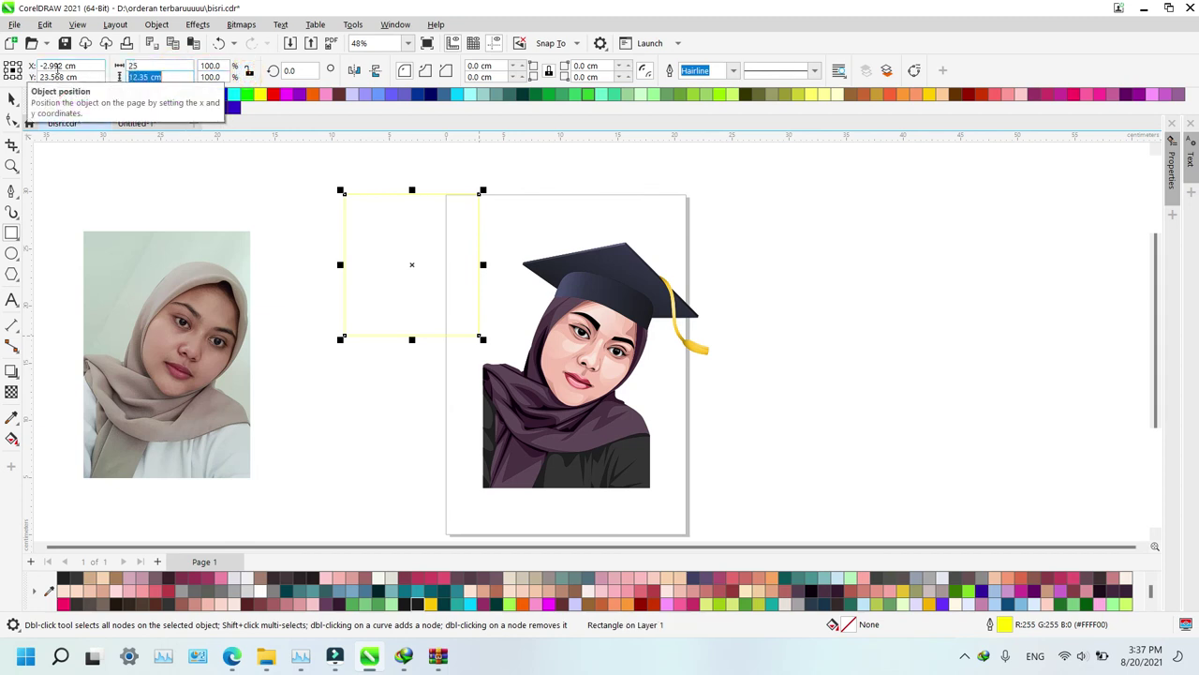
key("Return")
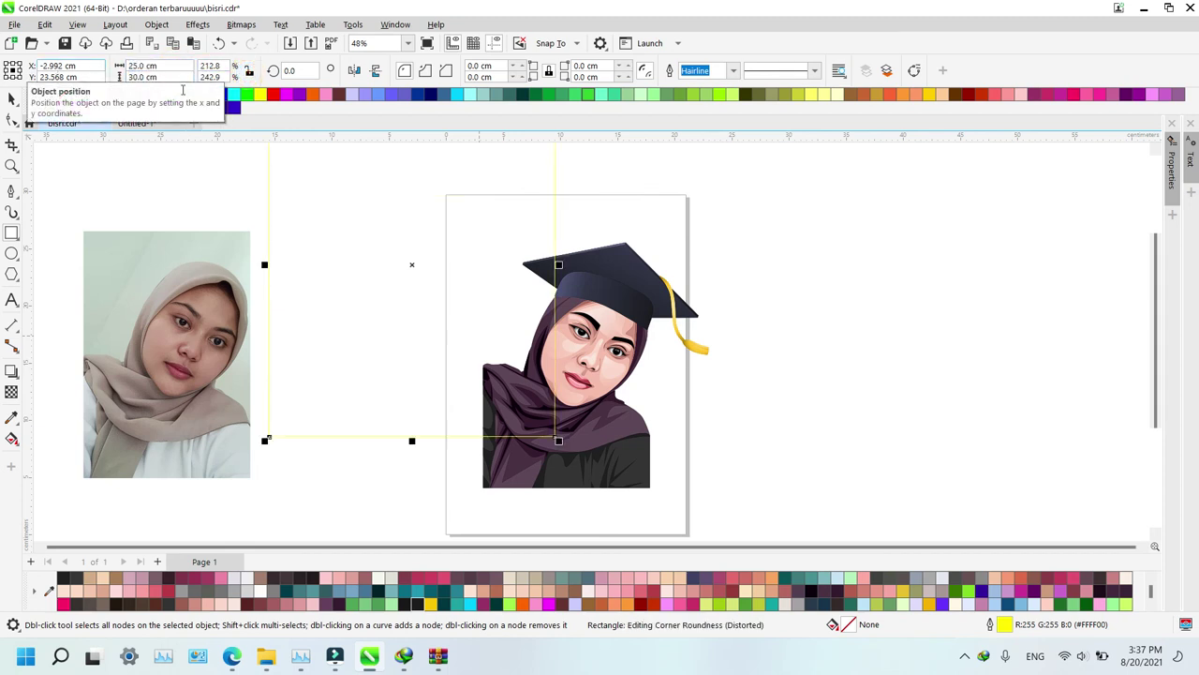
key("p")
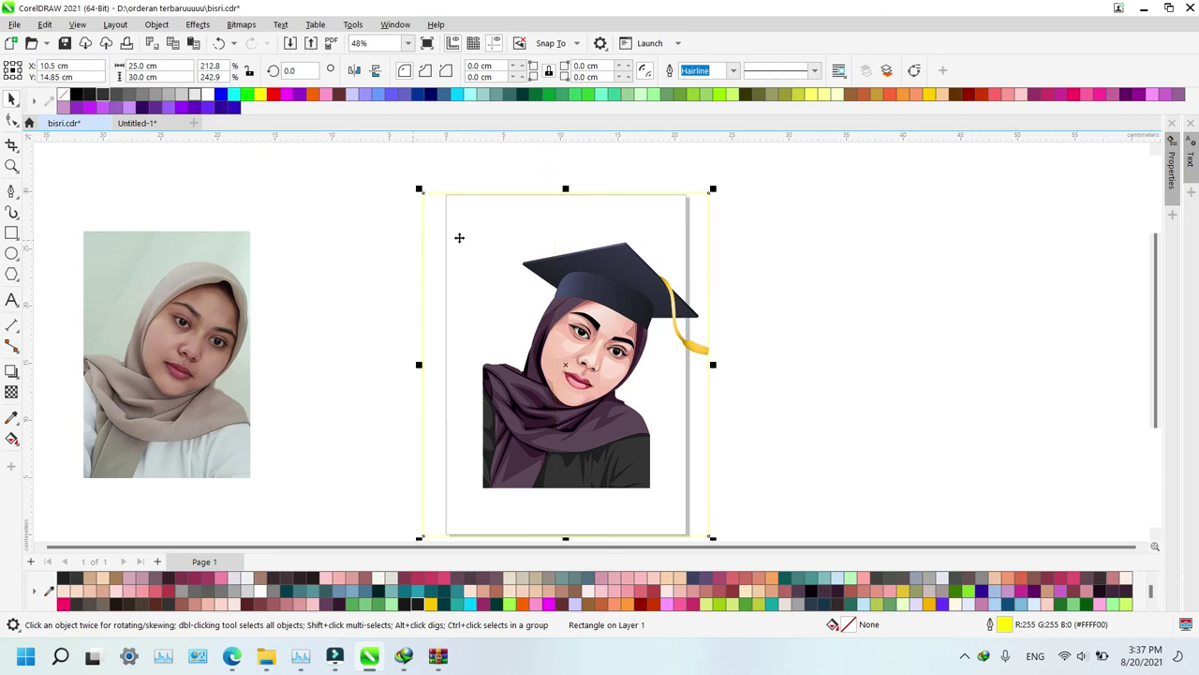
Group the portrait with its cap and snap the group into the rectangle's lower-left corner
left_click_drag(392, 214, 725, 407)
left_click_drag(814, 537, 814, 486)
key("ctrl+g")
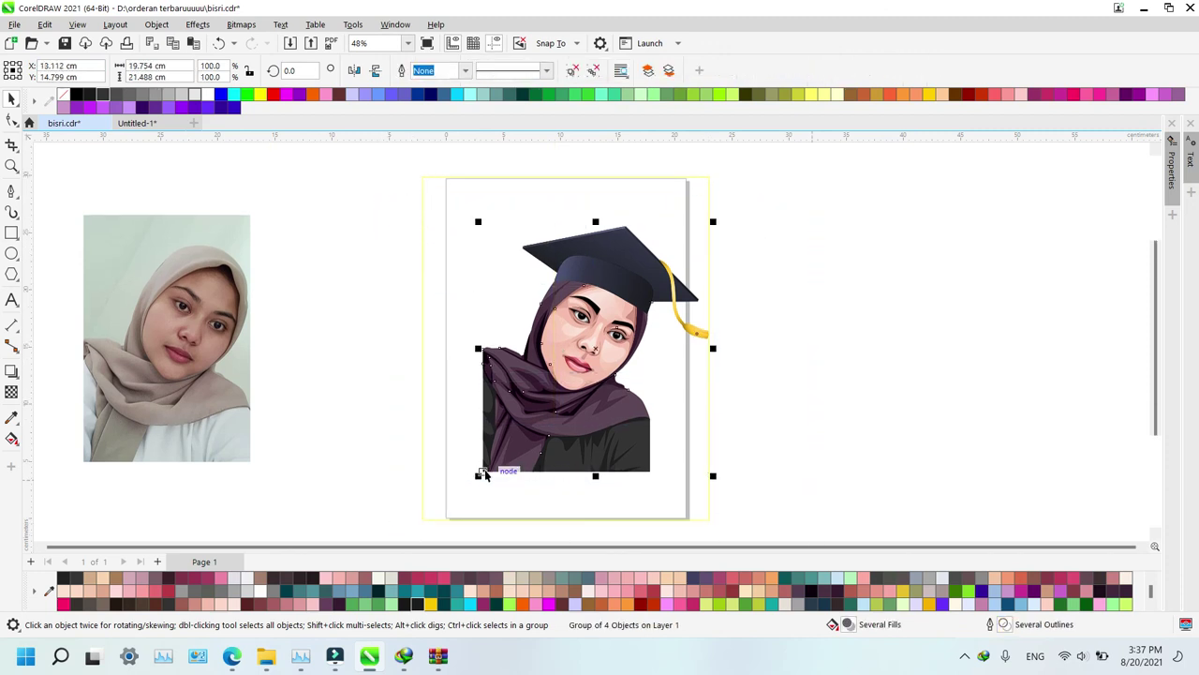
left_click_drag(481, 472, 421, 523)
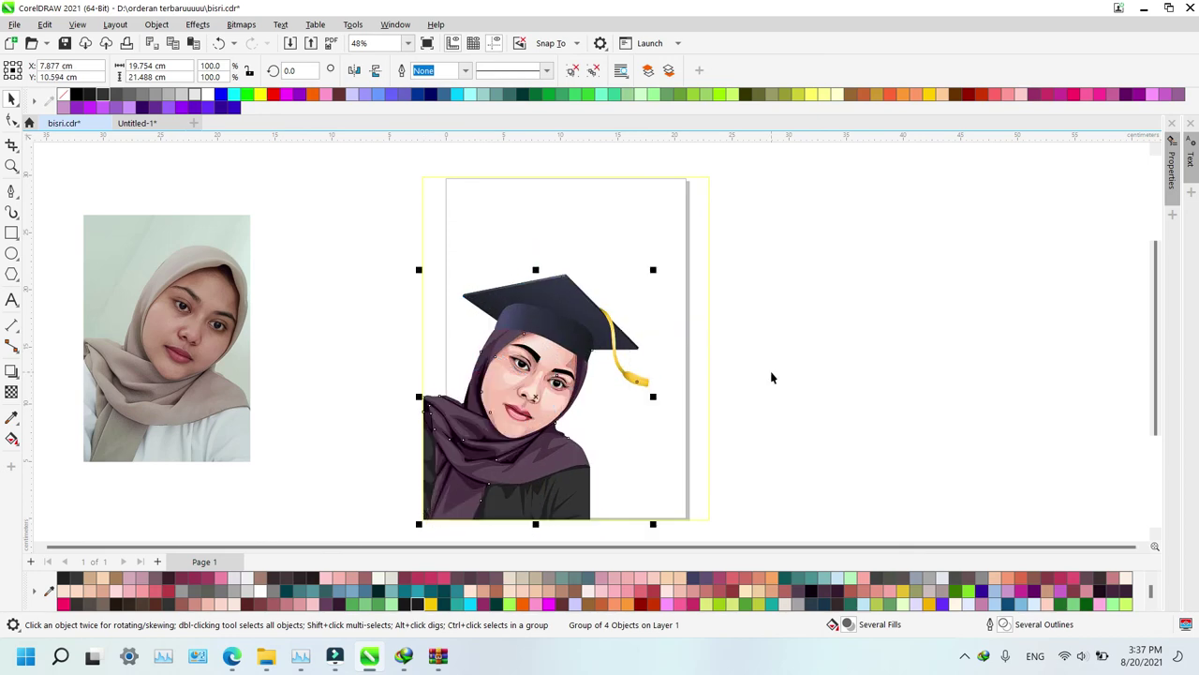
left_click(807, 279)
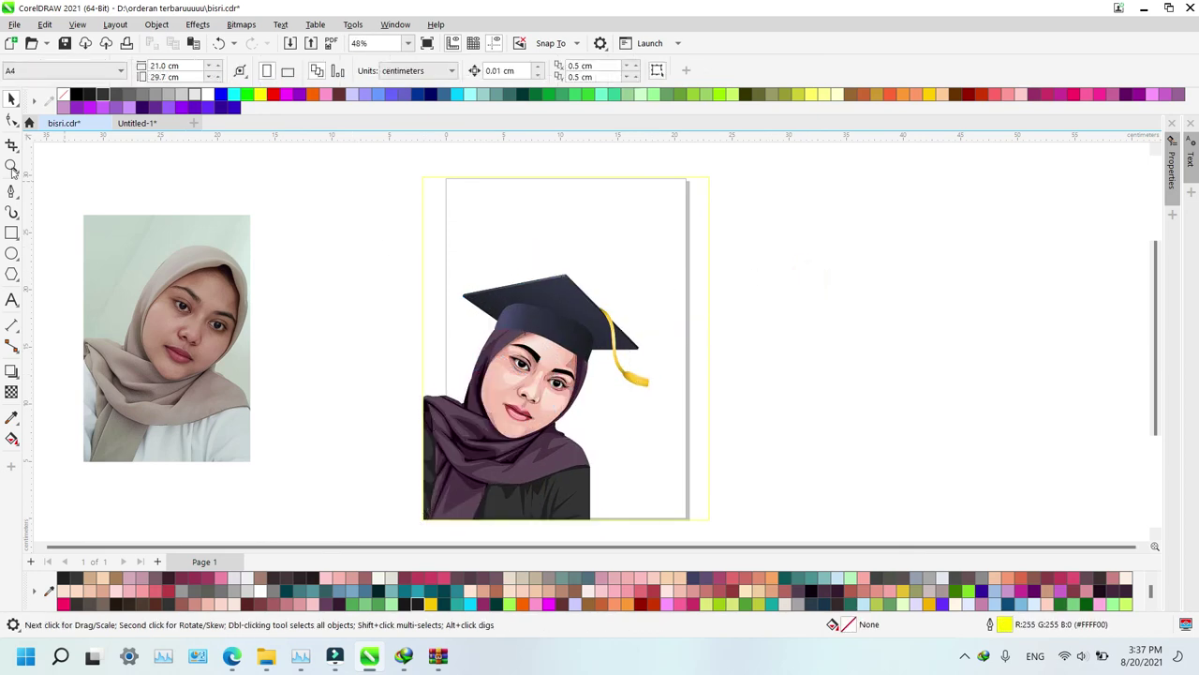
Add the artistic text "HAPPY GRADUATION" above and beside the portrait, between the photo and the page
left_click(11, 300)
left_click(329, 206)
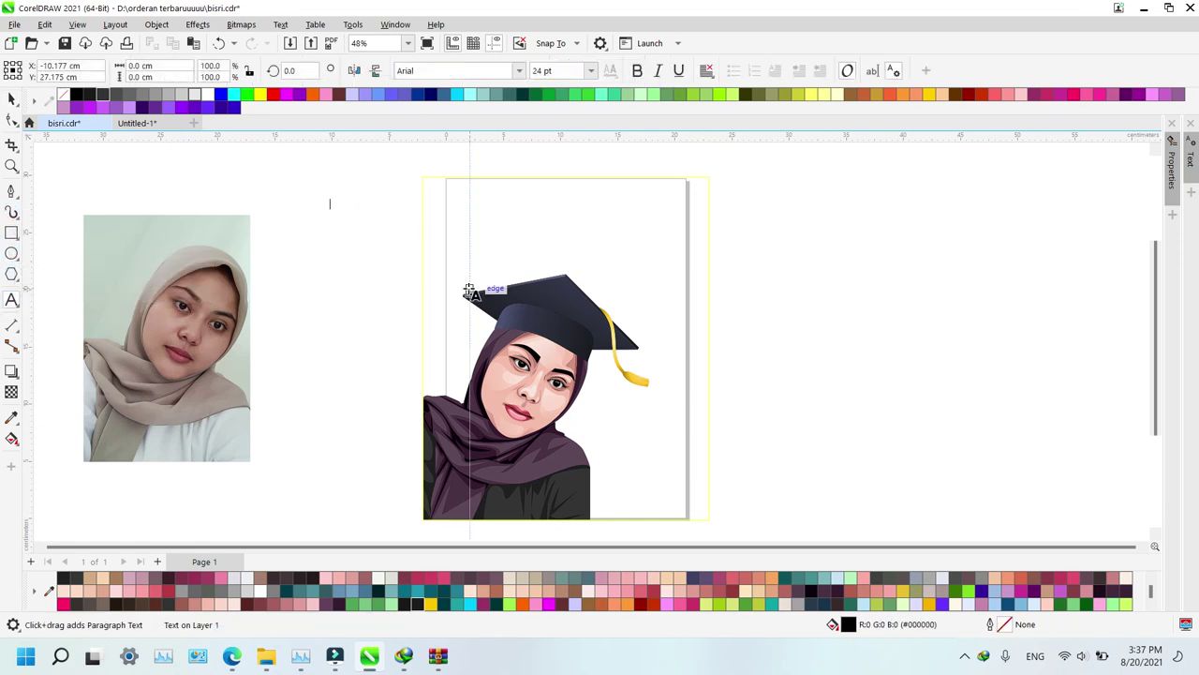
type("HAPP")
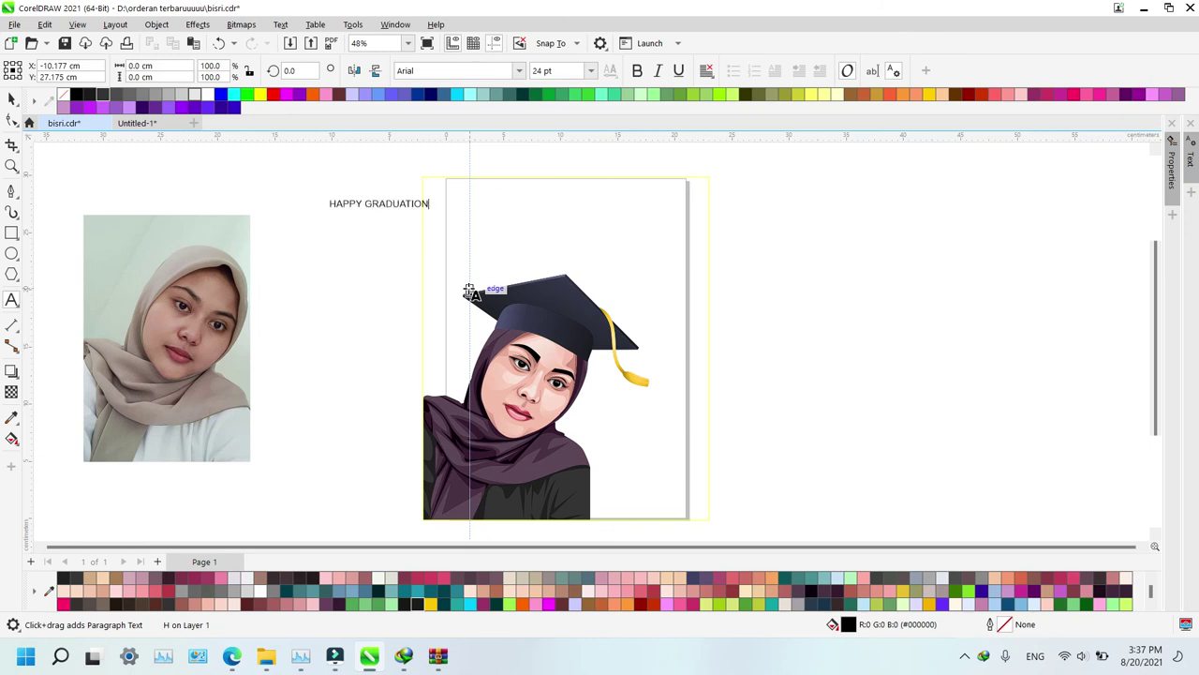
type("Y GRADUATION")
key("Escape")
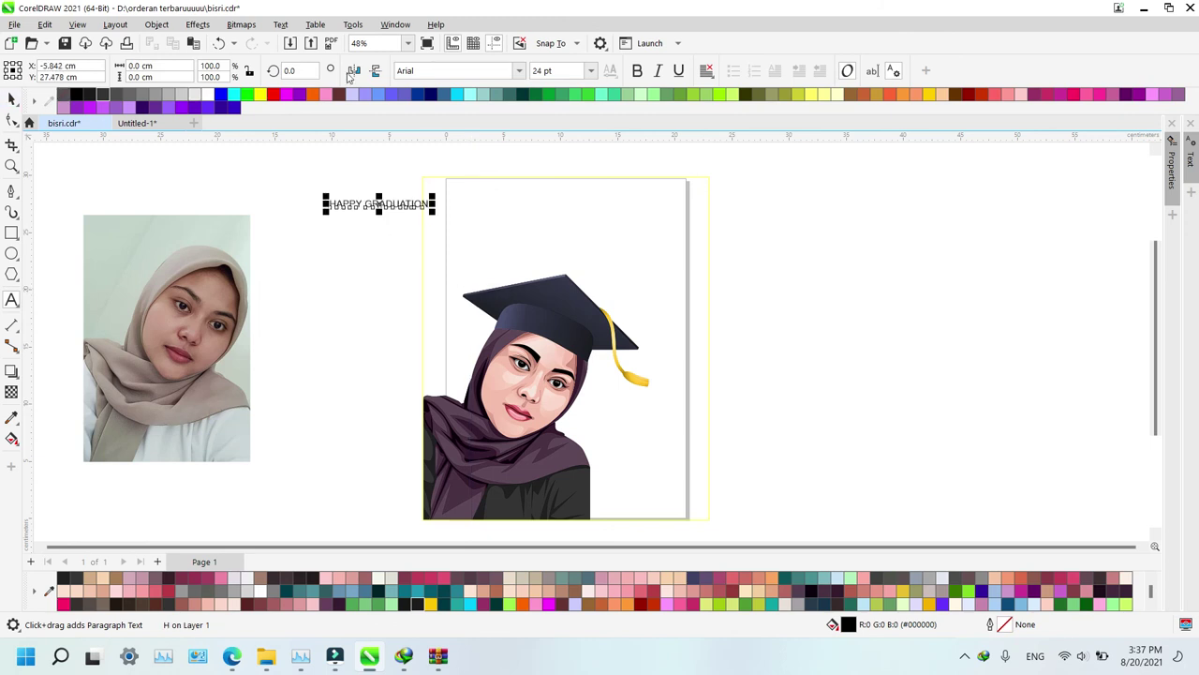
Set the font of the "HAPPY GRADUATION" title to Autumn in November
left_click(455, 71)
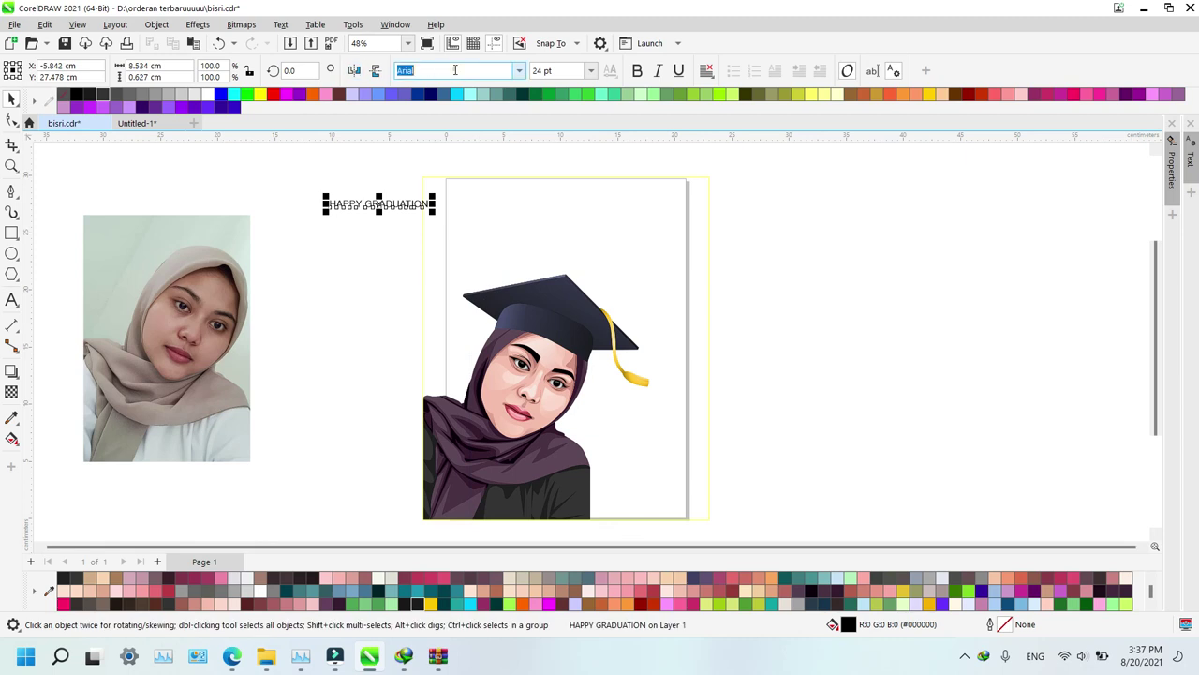
left_click(519, 71)
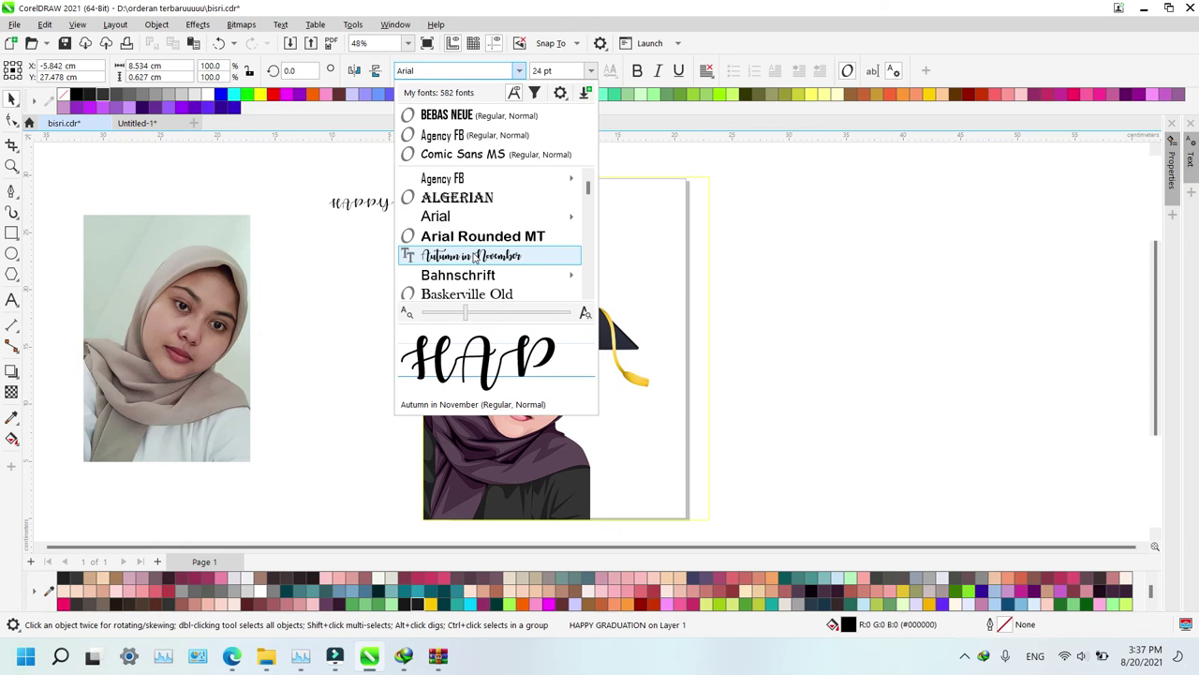
scroll(475, 258, "down", 7)
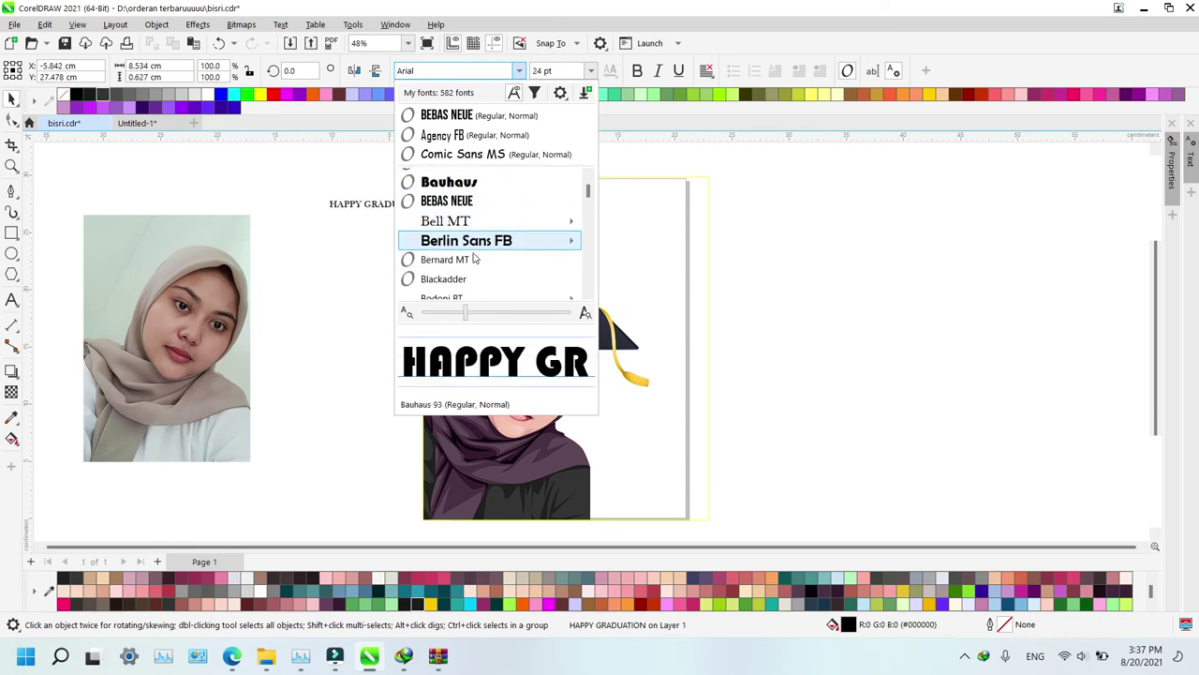
scroll(475, 257, "down", 12)
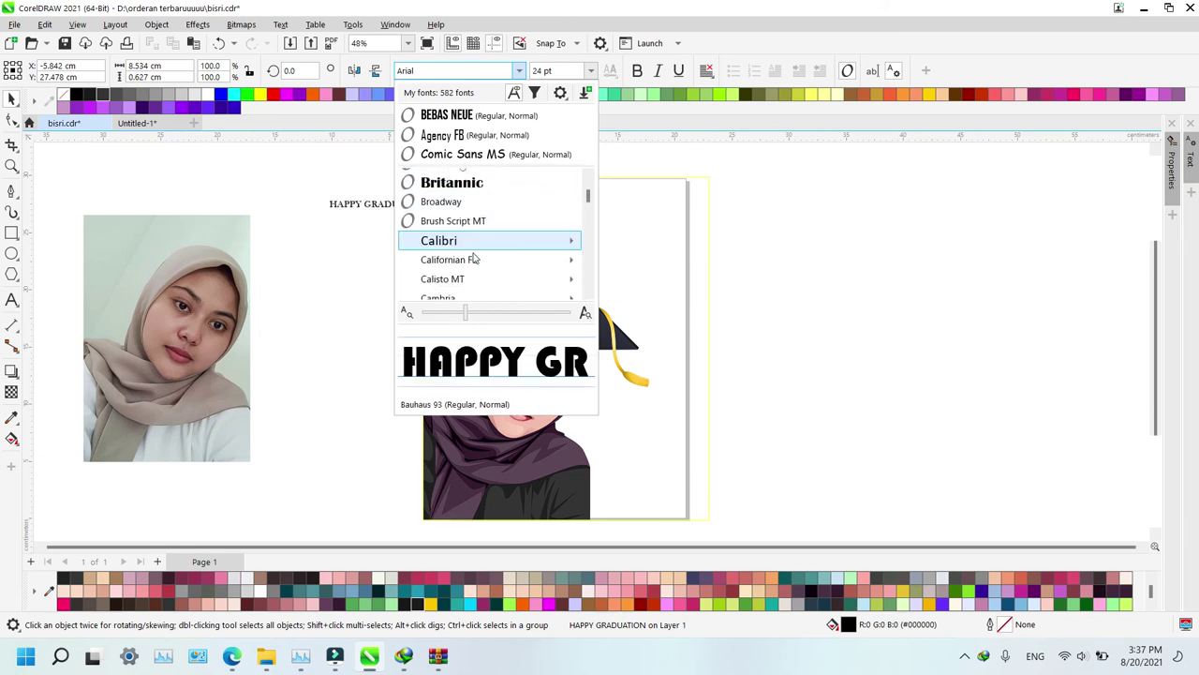
scroll(475, 258, "down", 2)
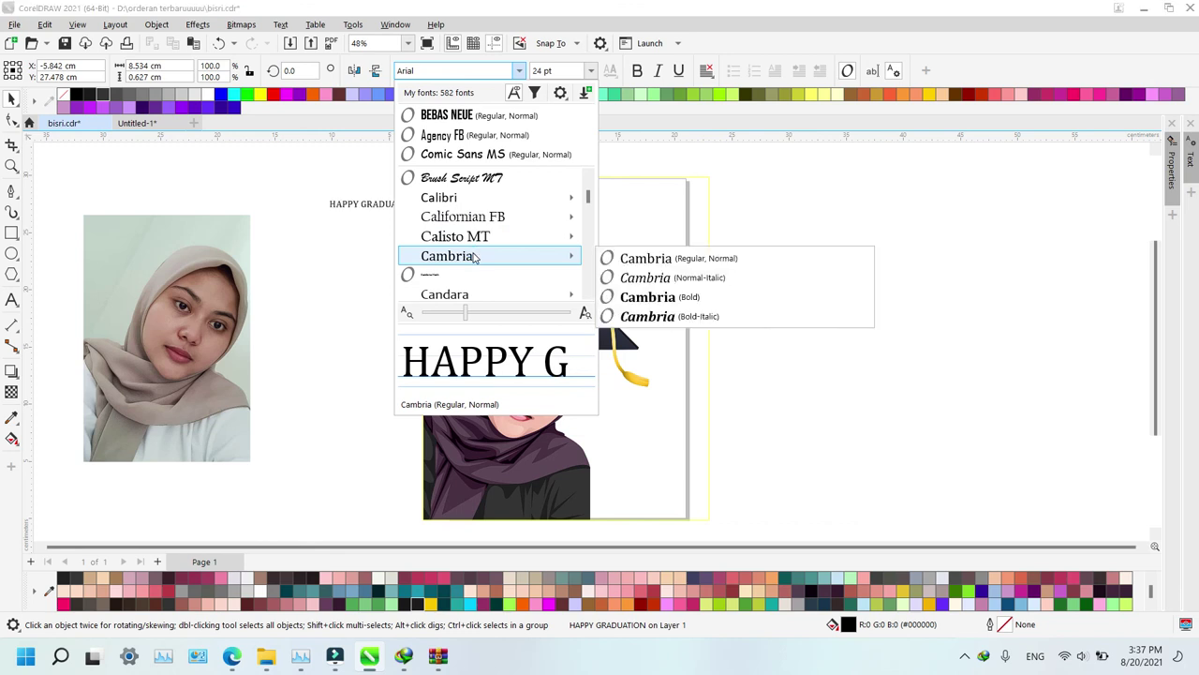
scroll(475, 257, "up", 20)
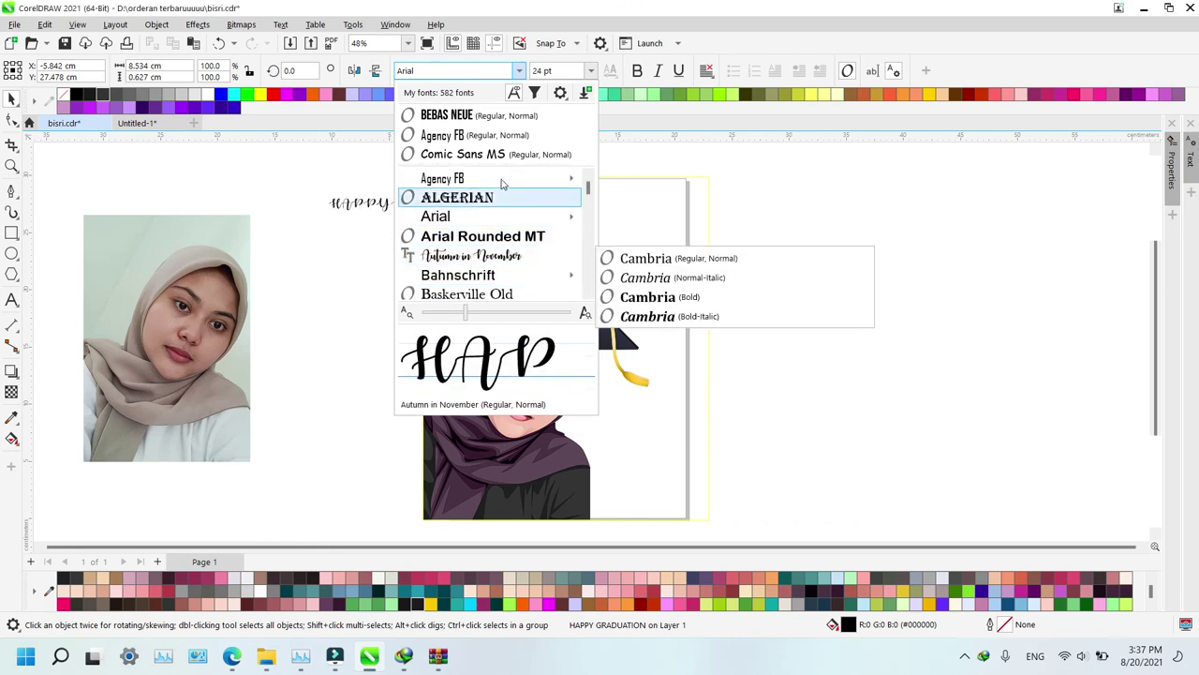
key("Escape")
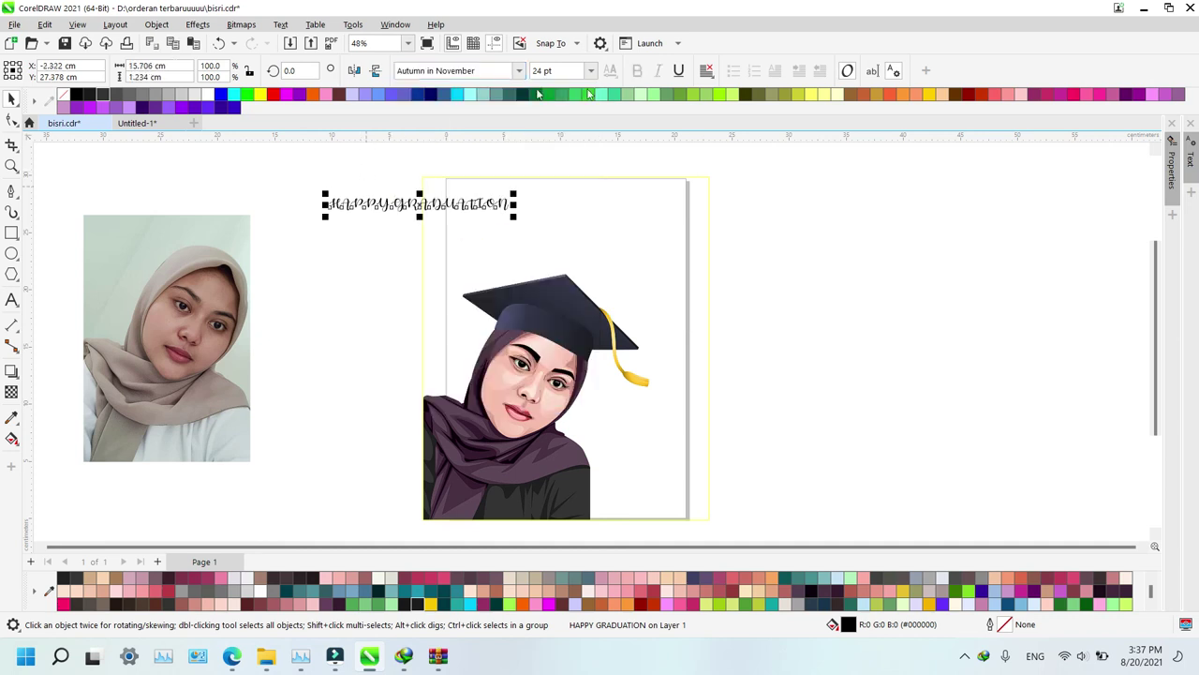
Change the graduation title's lettering to Title Case
left_click(281, 25)
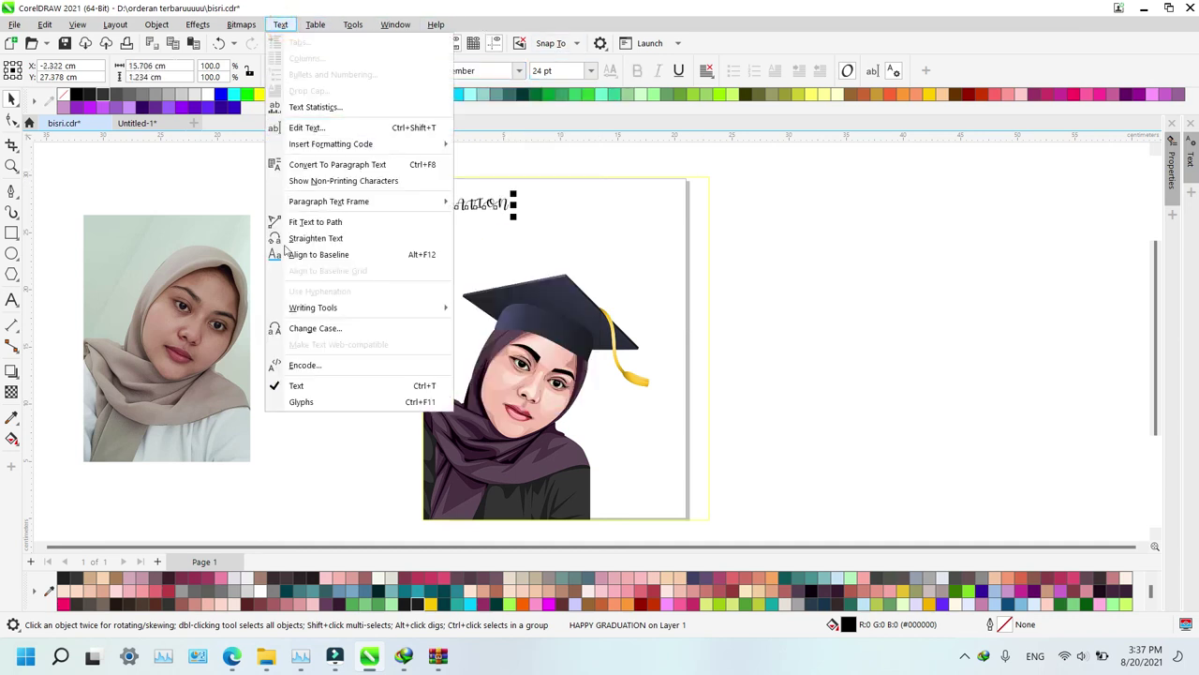
left_click(323, 330)
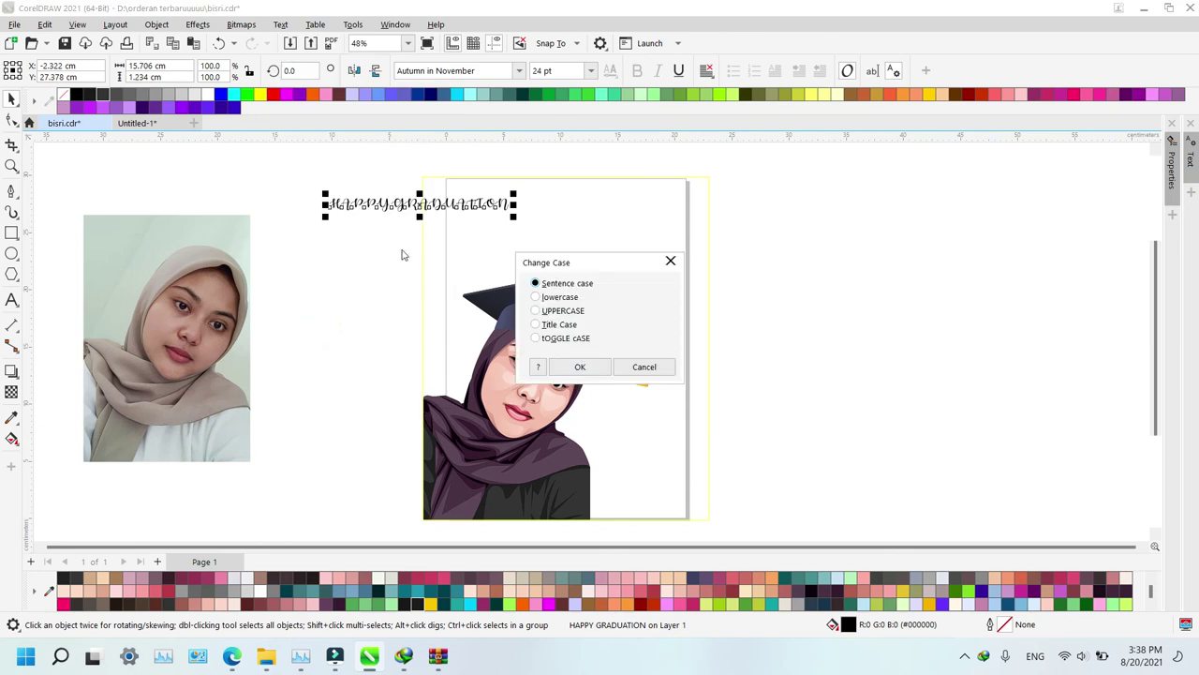
left_click(535, 297)
left_click(535, 310)
left_click(535, 324)
left_click(579, 367)
left_click(373, 258)
Place the title above the cap inside the frame and enlarge it to about 16.6 cm wide
left_click(403, 206)
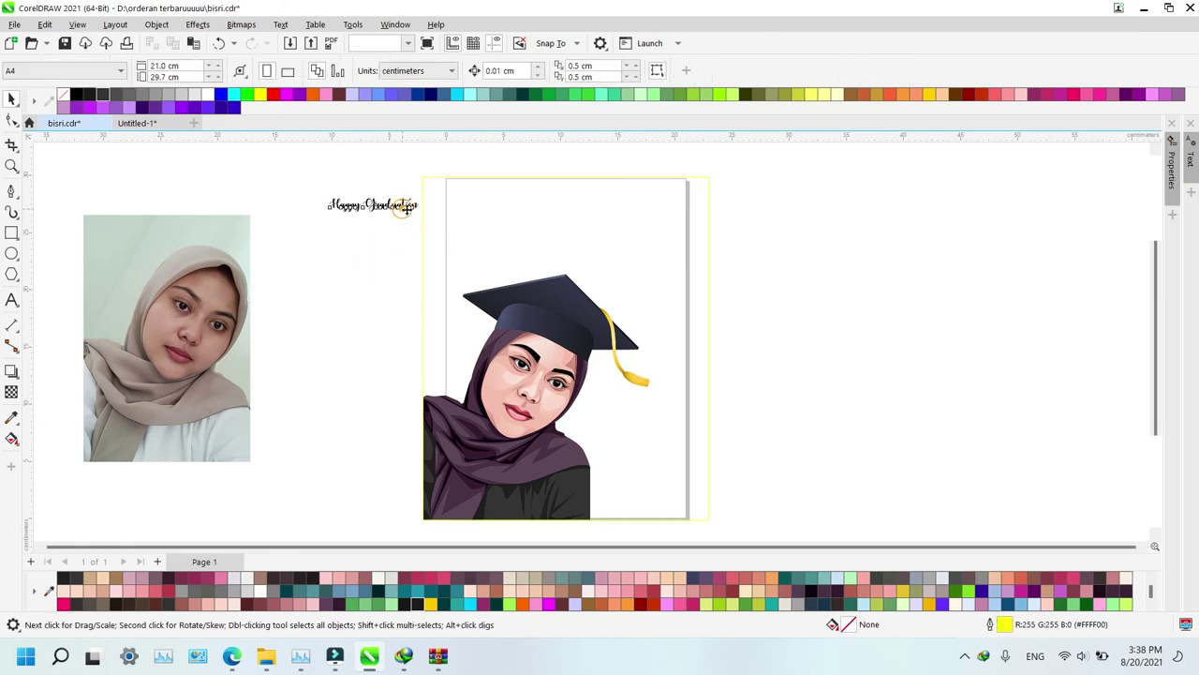
left_click_drag(424, 217, 555, 216)
left_click(354, 201)
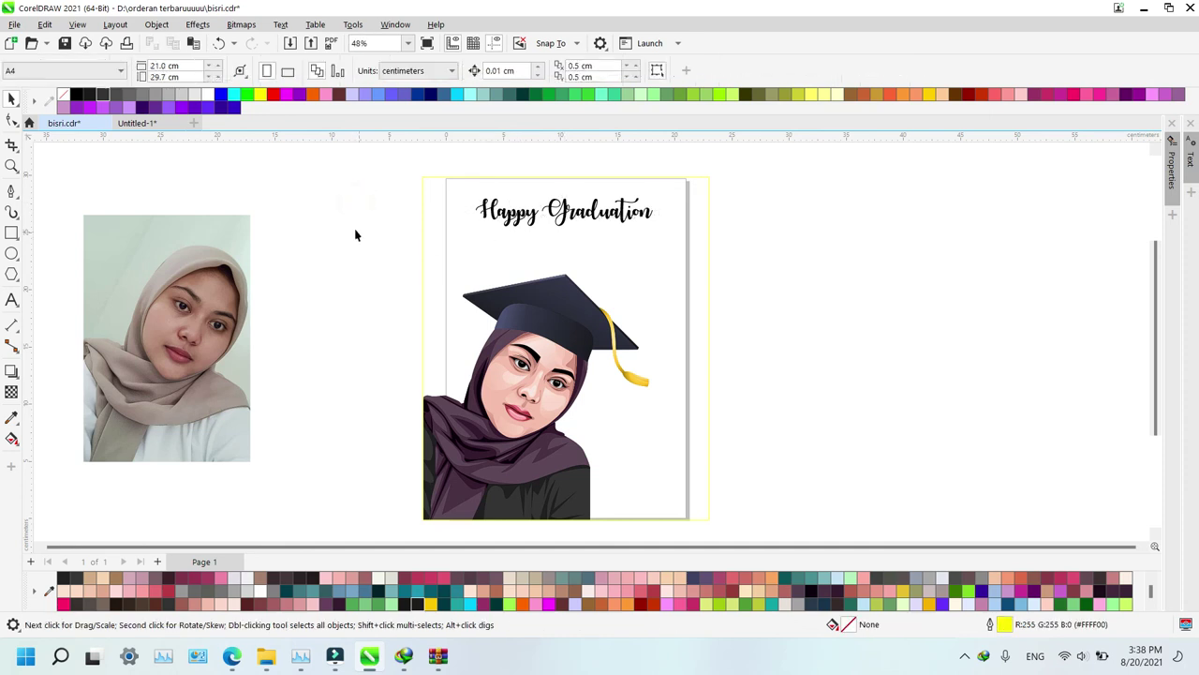
left_click(488, 220)
mouse_move(478, 233)
left_mouse_down()
mouse_move(436, 251)
mouse_move(469, 247)
left_mouse_up()
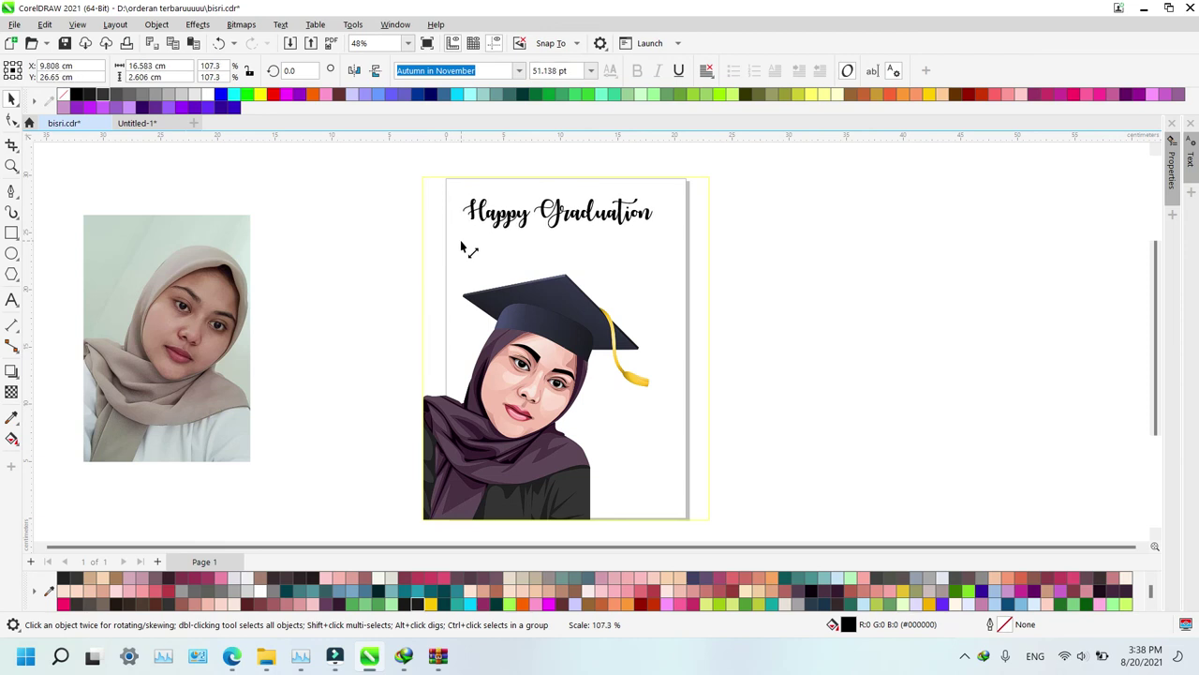
left_click(383, 212)
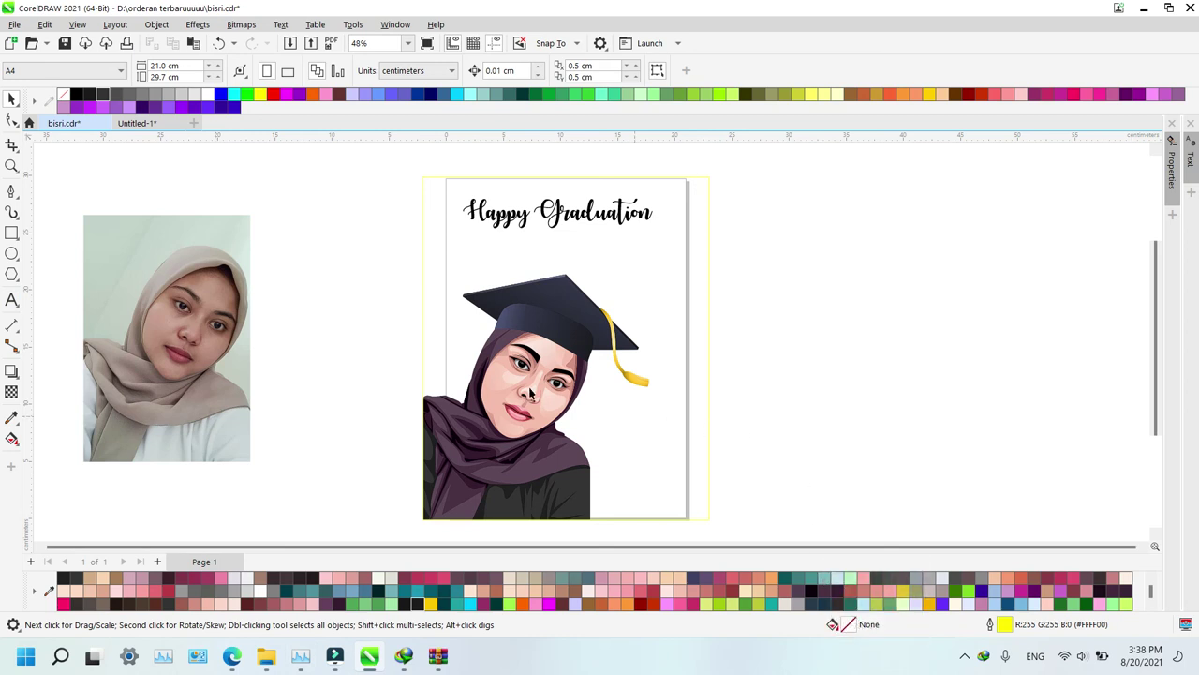
Make an enlarged copy of the portrait group about 32 by 35 cm and convert it to a 300 dpi bitmap
left_click(521, 323)
left_click_drag(357, 254, 732, 545)
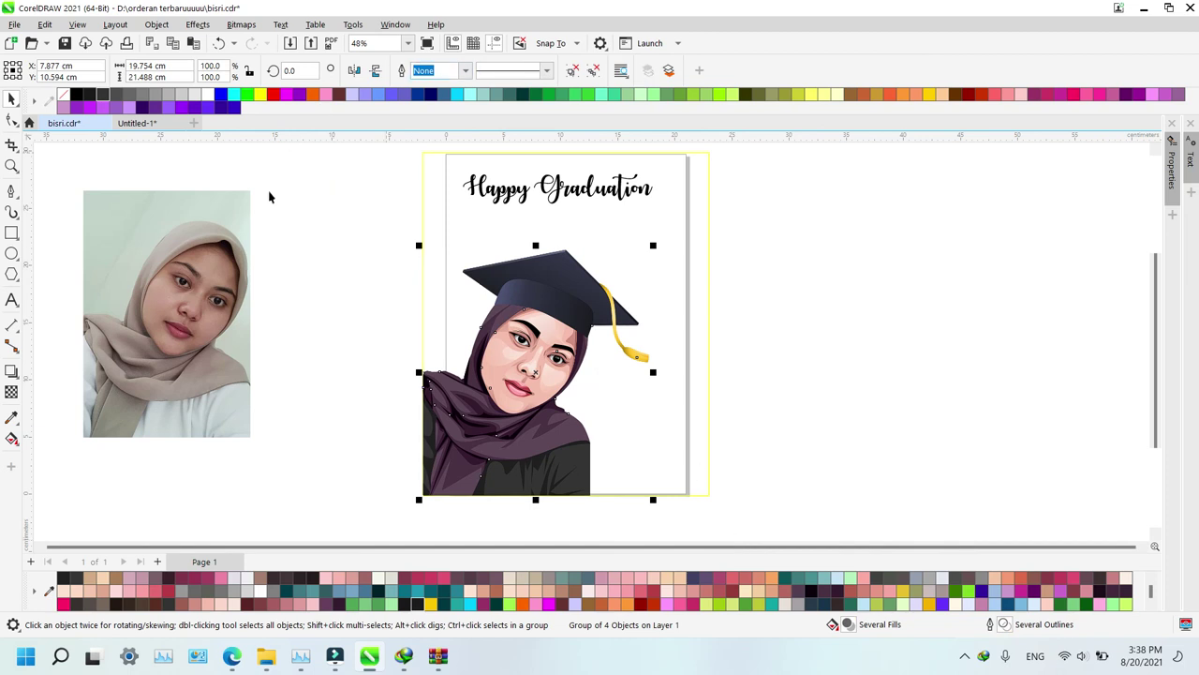
left_click_drag(655, 248, 801, 187)
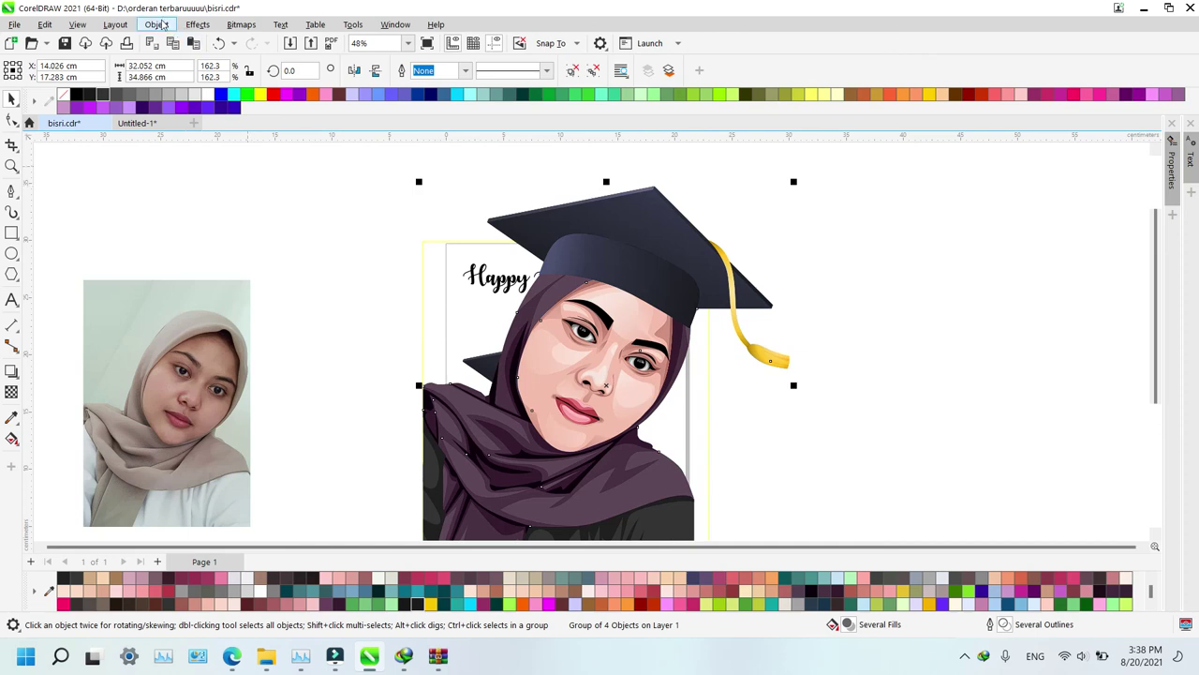
left_click(157, 24)
mouse_move(208, 28)
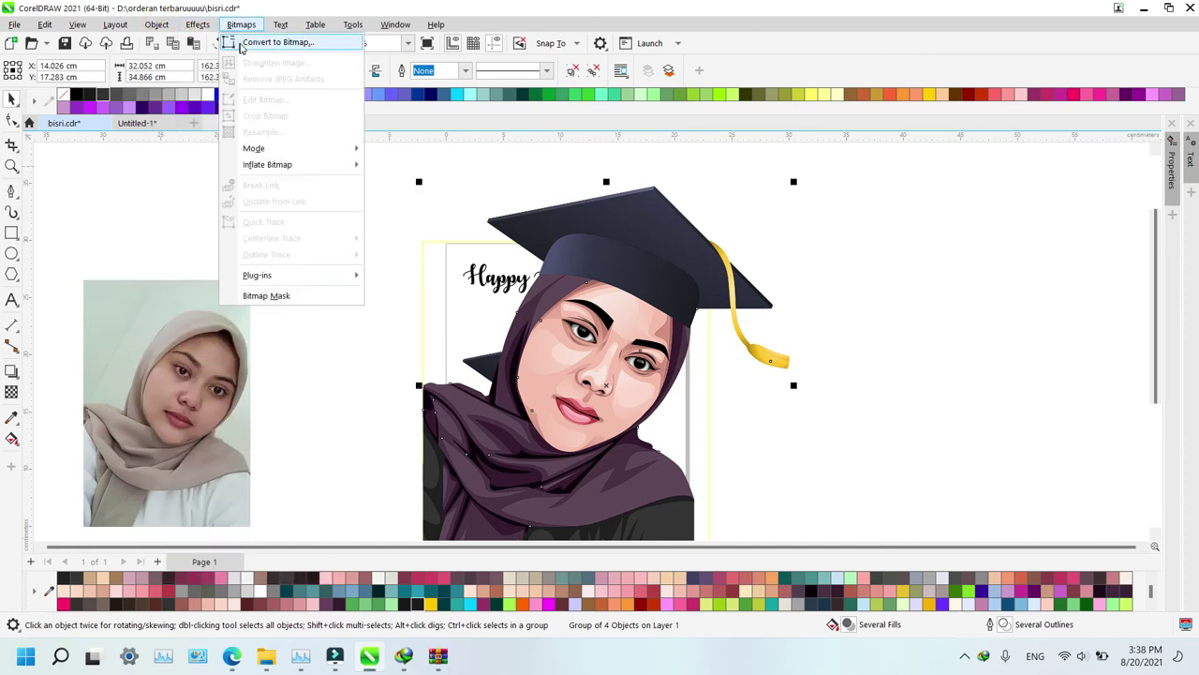
left_click(242, 42)
key("Escape")
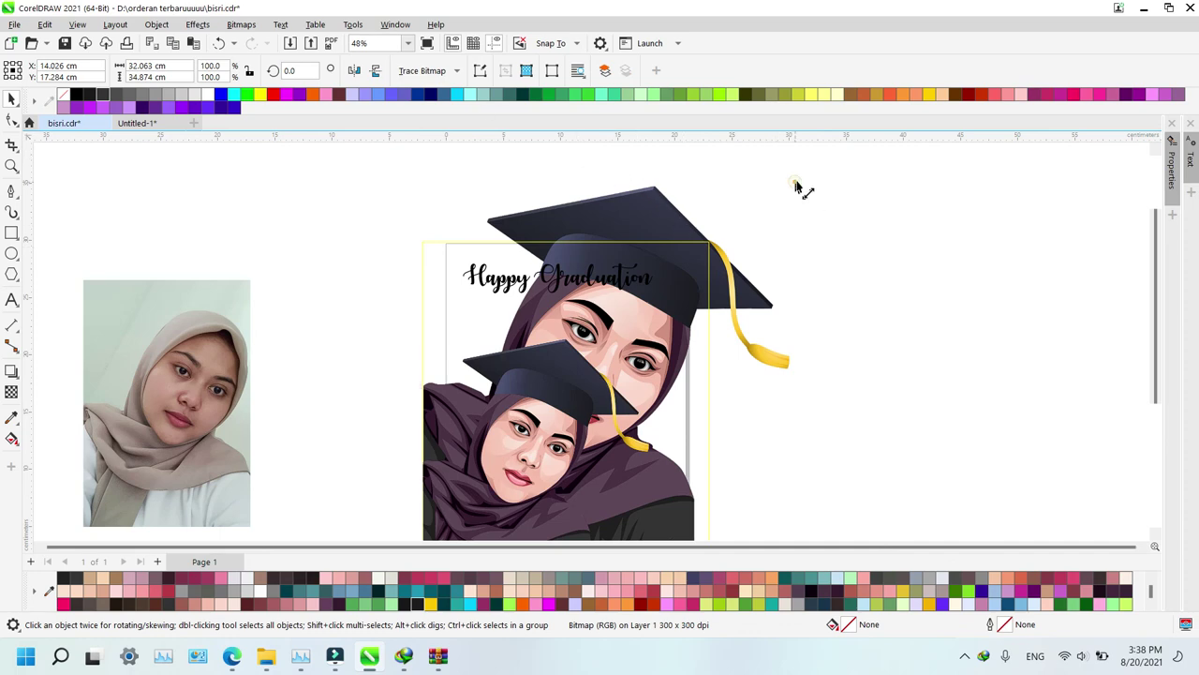
Scale the bitmap copy of the portrait up to about 39.5 by 43 cm, and delete it
left_click_drag(796, 184, 877, 141)
left_click_drag(732, 230, 713, 279)
left_click_drag(689, 216, 715, 226)
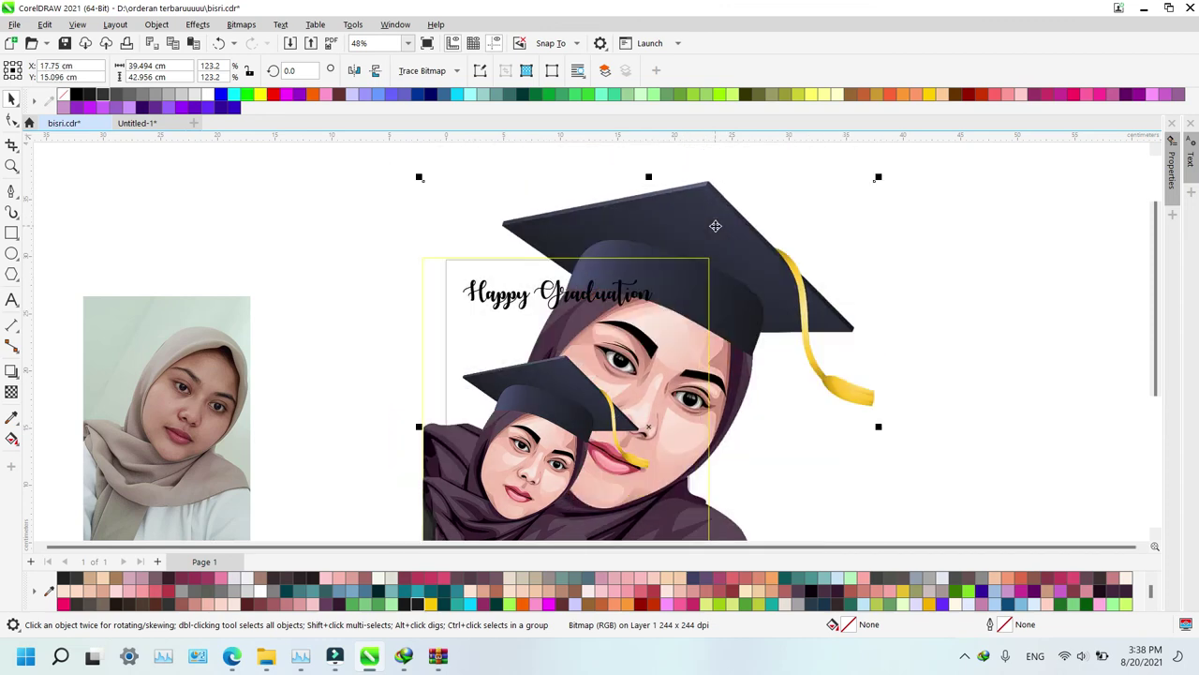
key("Delete")
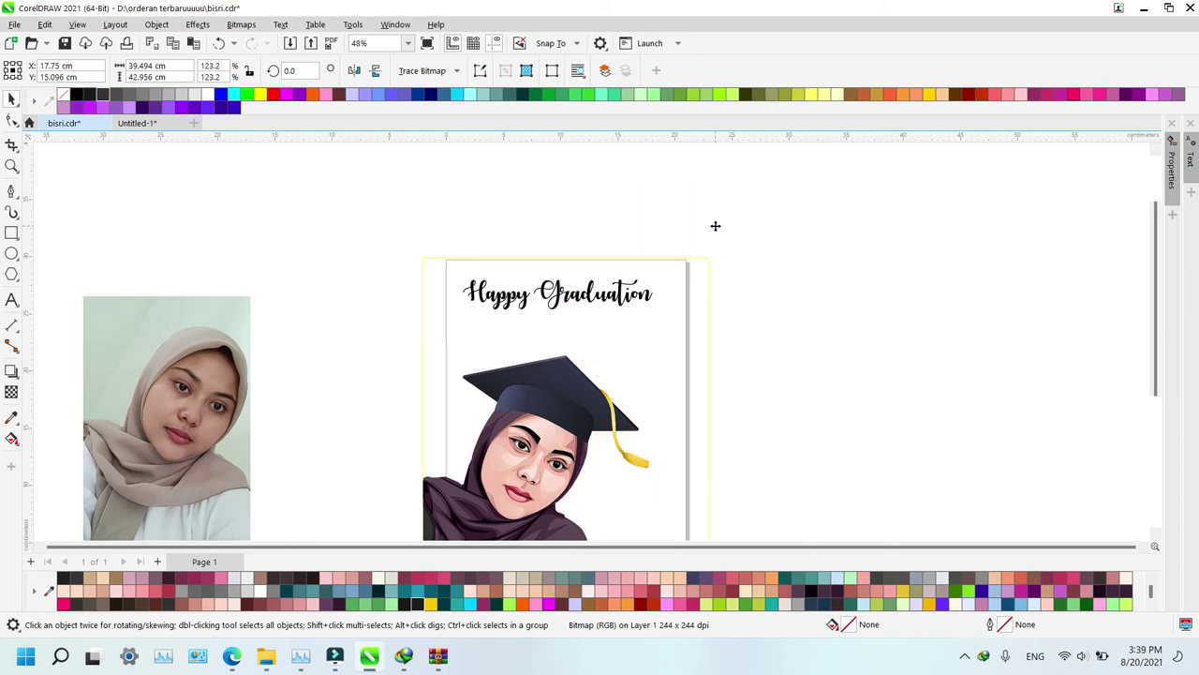
scroll(667, 294, "down", 3)
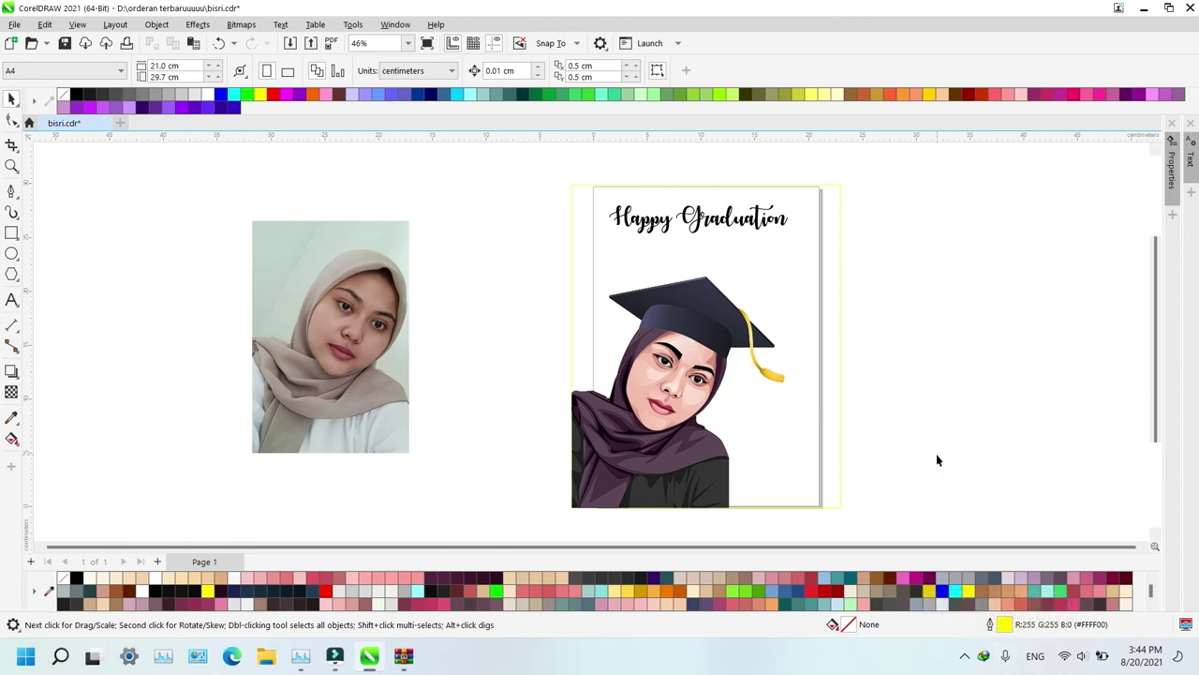
left_click(965, 655)
left_click(965, 655)
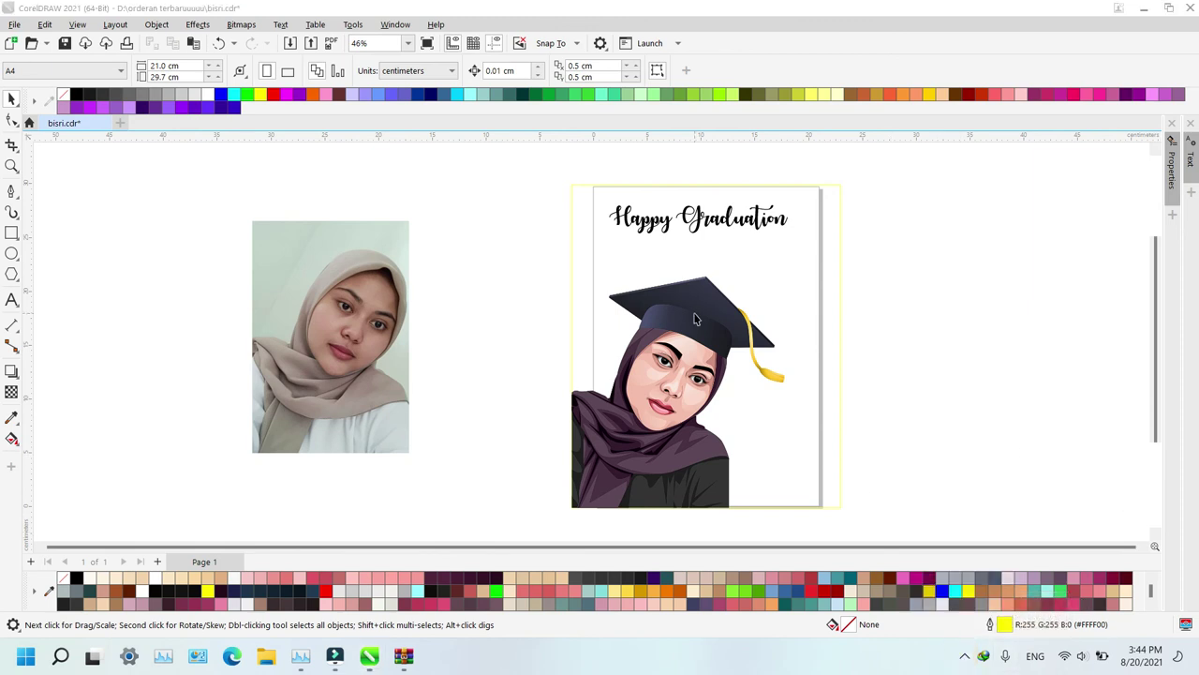
Delete the reference photo and paste the teal forest landscape picture behind all other objects
left_click(362, 258)
key("Delete")
key("ctrl+v")
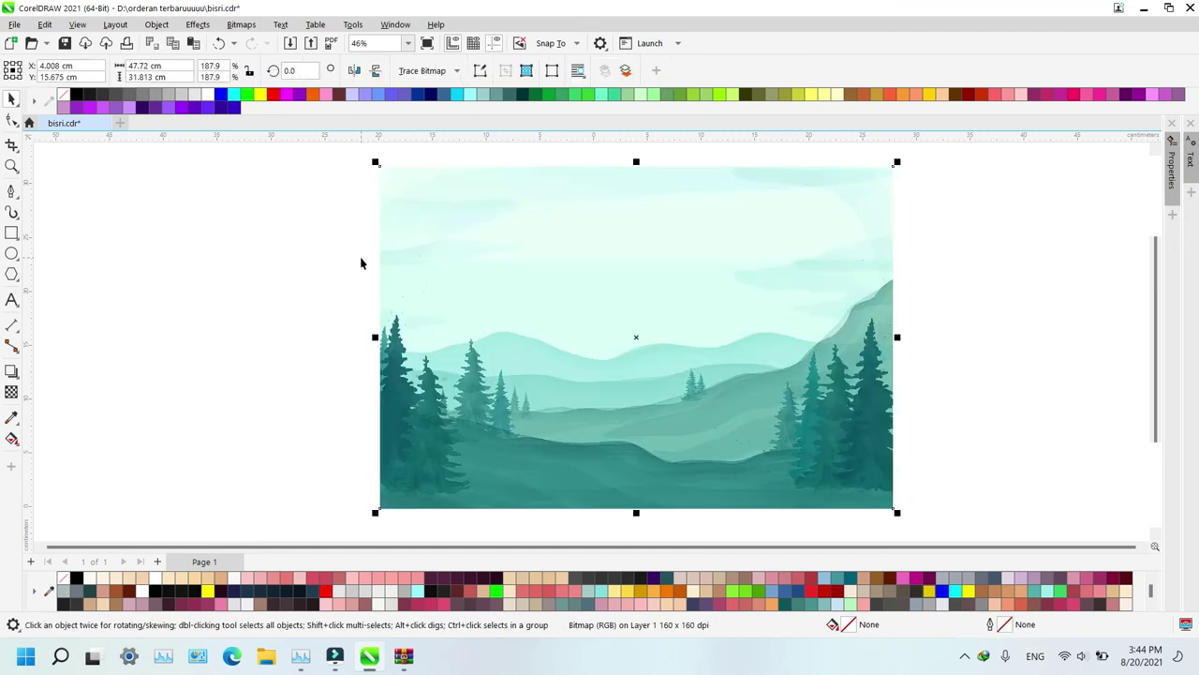
key("shift+Page_Down")
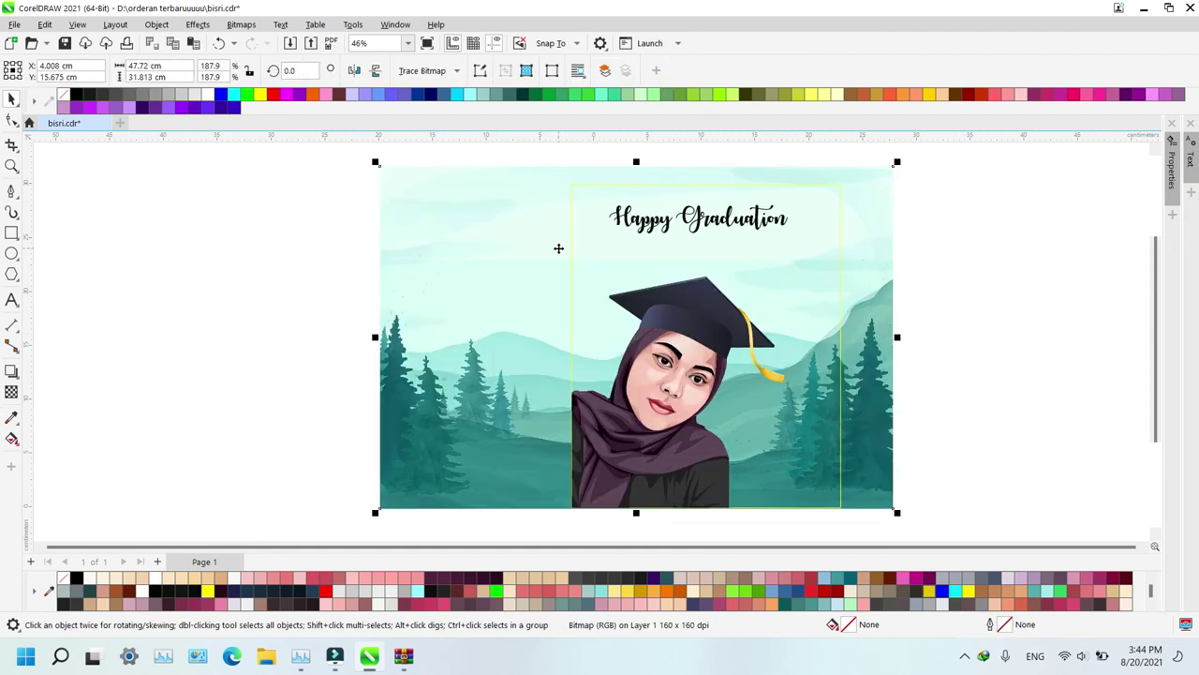
Trim the landscape picture to the 25 by 30 cm rectangle, removing everything outside it
left_click(608, 260)
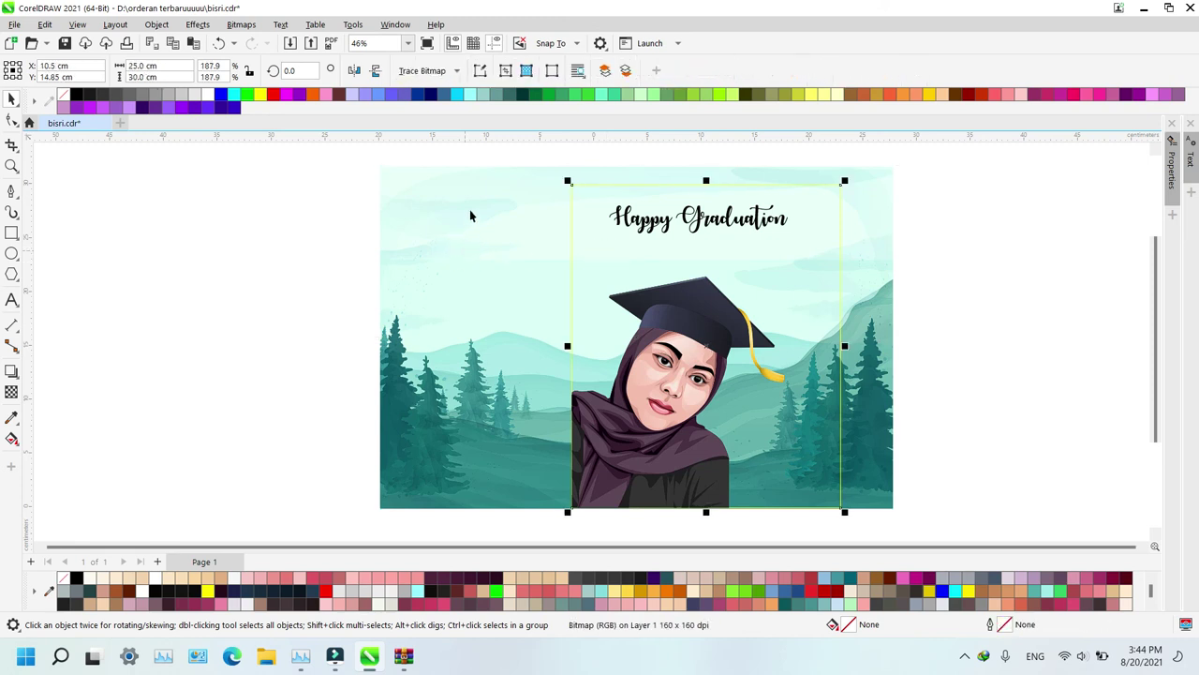
double_click(479, 183, "ctrl")
left_click(617, 246)
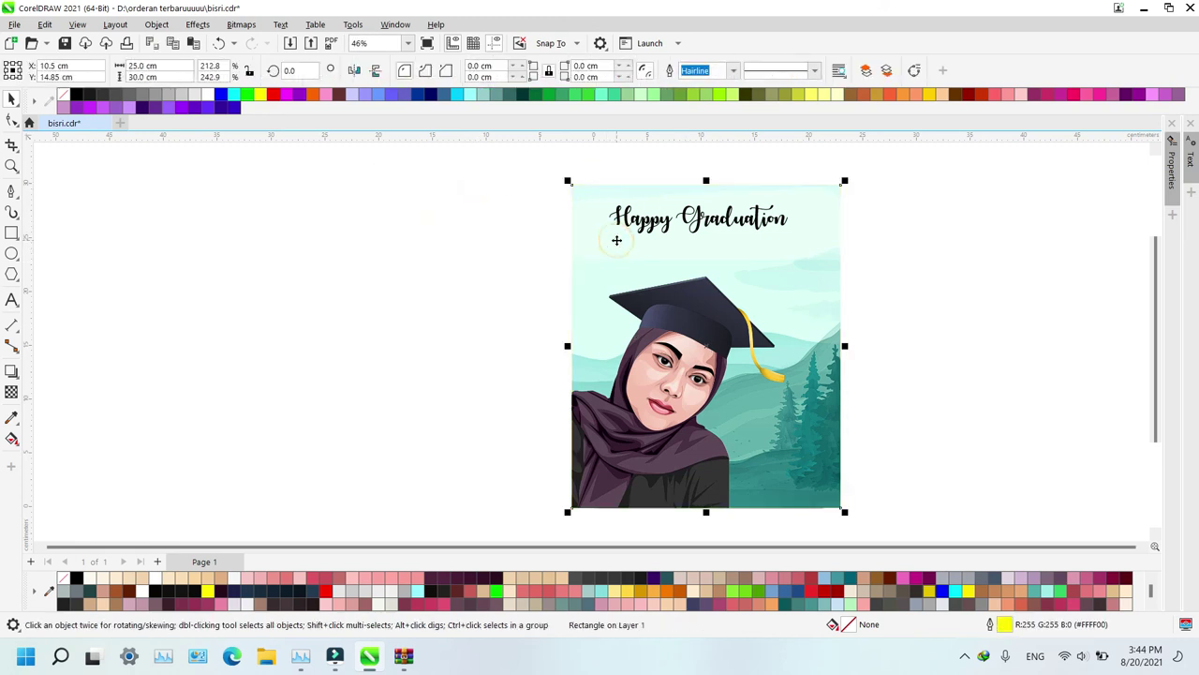
Center the Happy Graduation title horizontally on the 25 by 30 cm frame
left_click(635, 223)
left_click(599, 278, "shift")
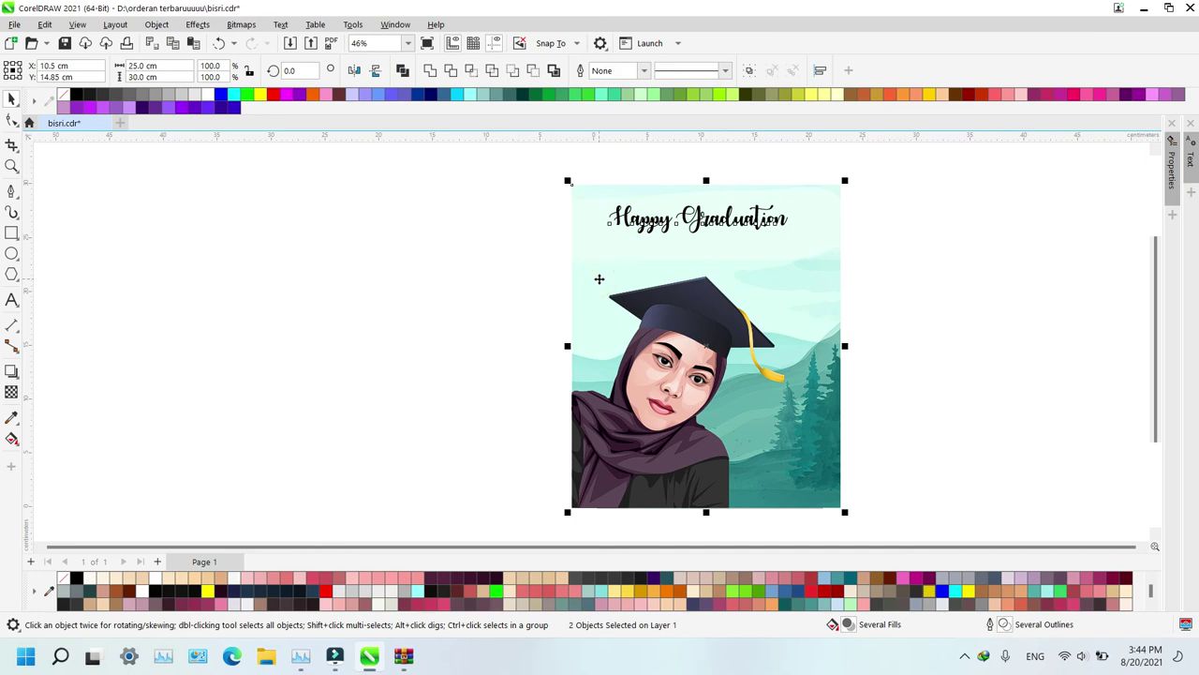
key("c")
left_click(978, 247)
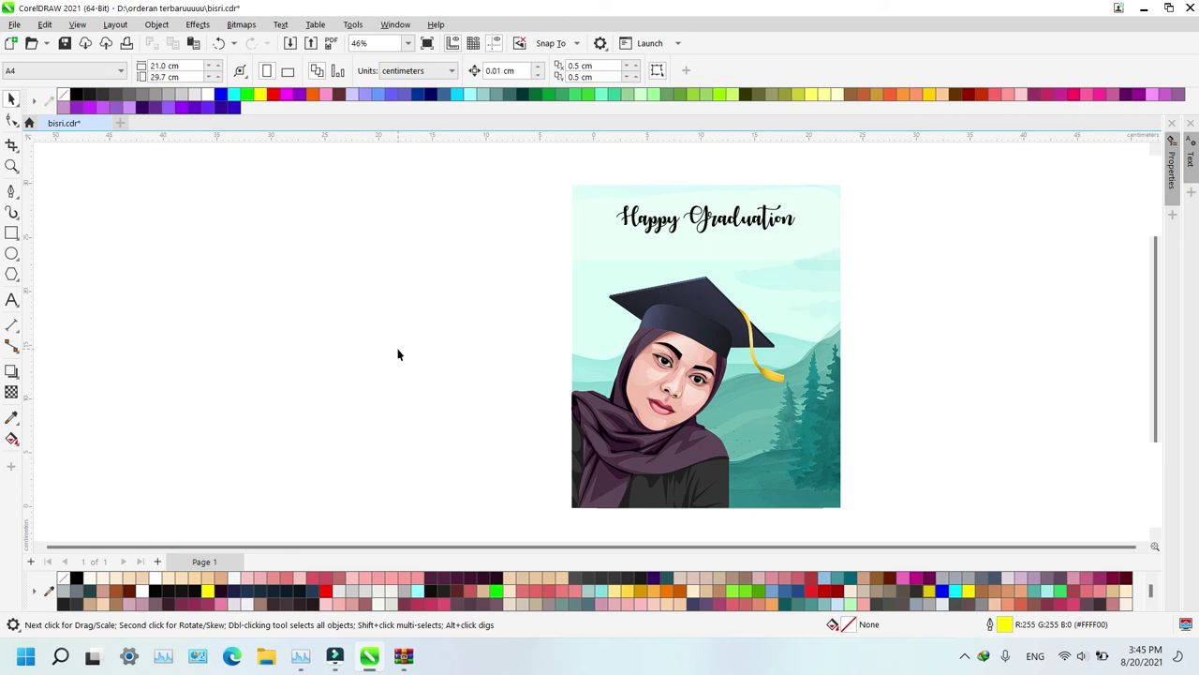
Scale the portrait group with its cap to 99.9 percent, keeping it in the frame's lower-left corner
left_click(687, 339)
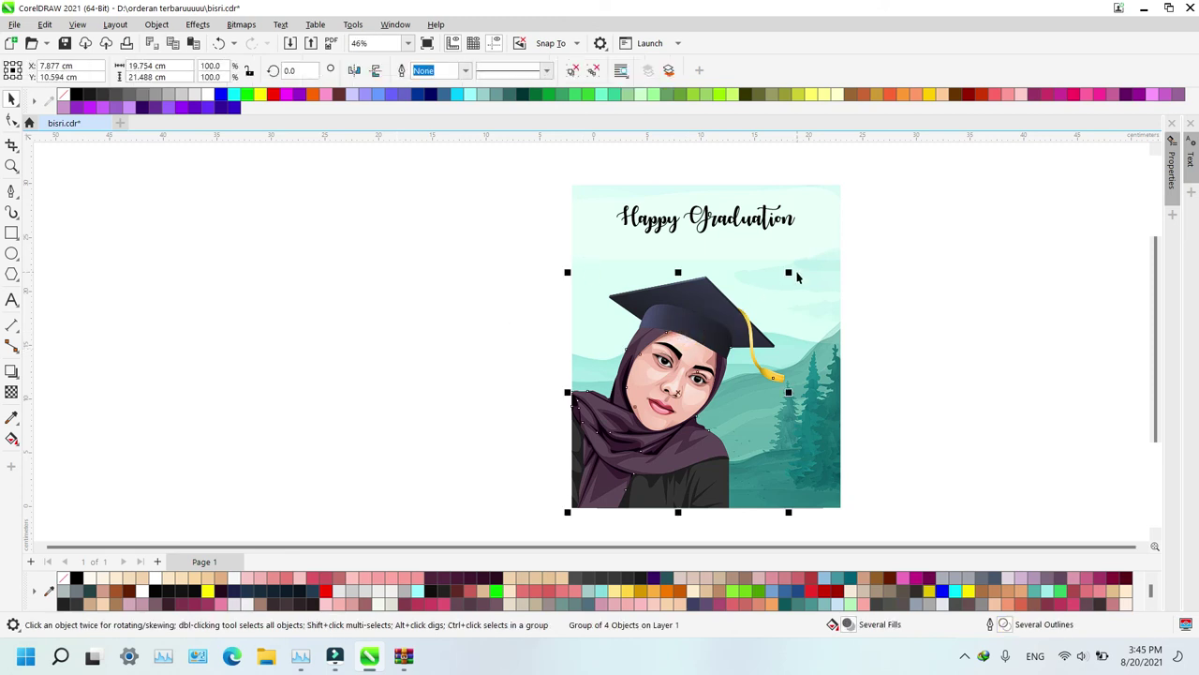
left_click_drag(790, 272, 794, 274)
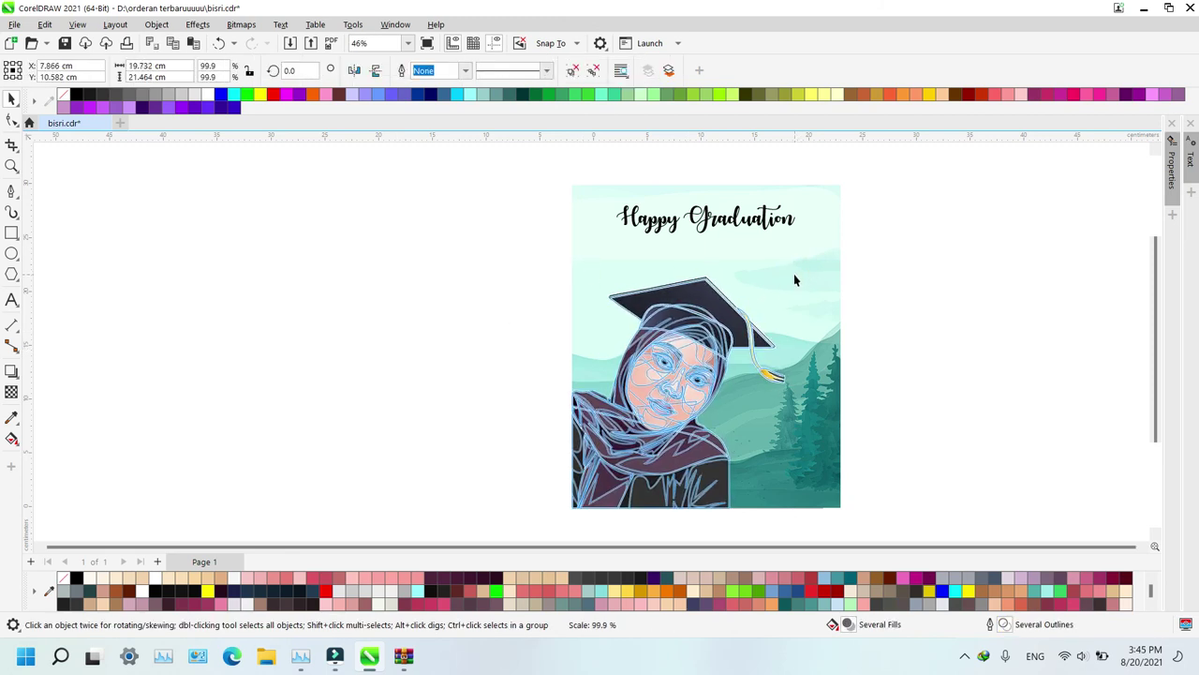
left_click(932, 247)
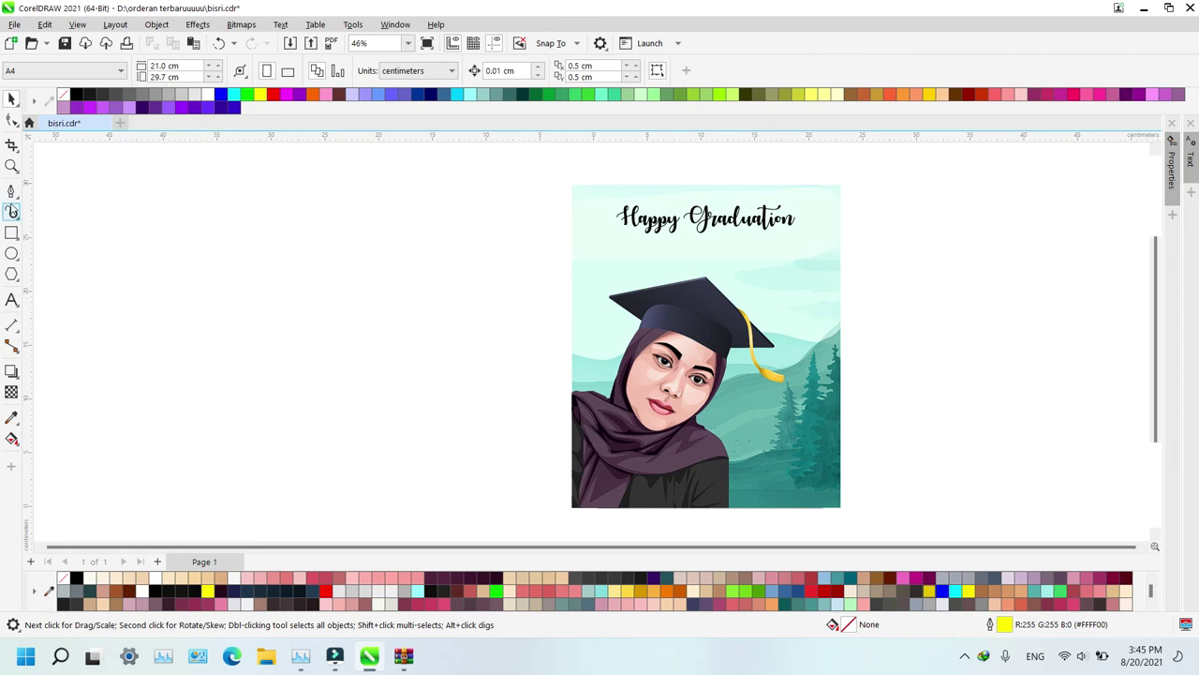
Save the drawing, and start and cancel its export as a JPG bitmap
key("ctrl+s")
key("ctrl+e")
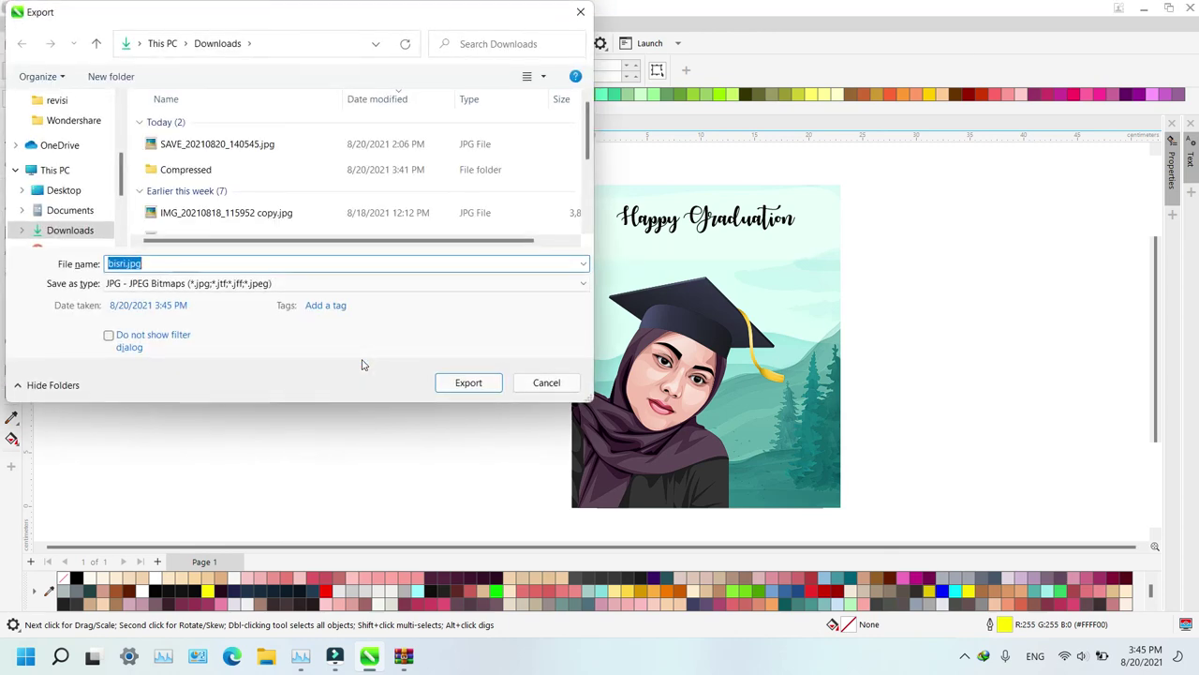
left_click(544, 383)
left_click(969, 656)
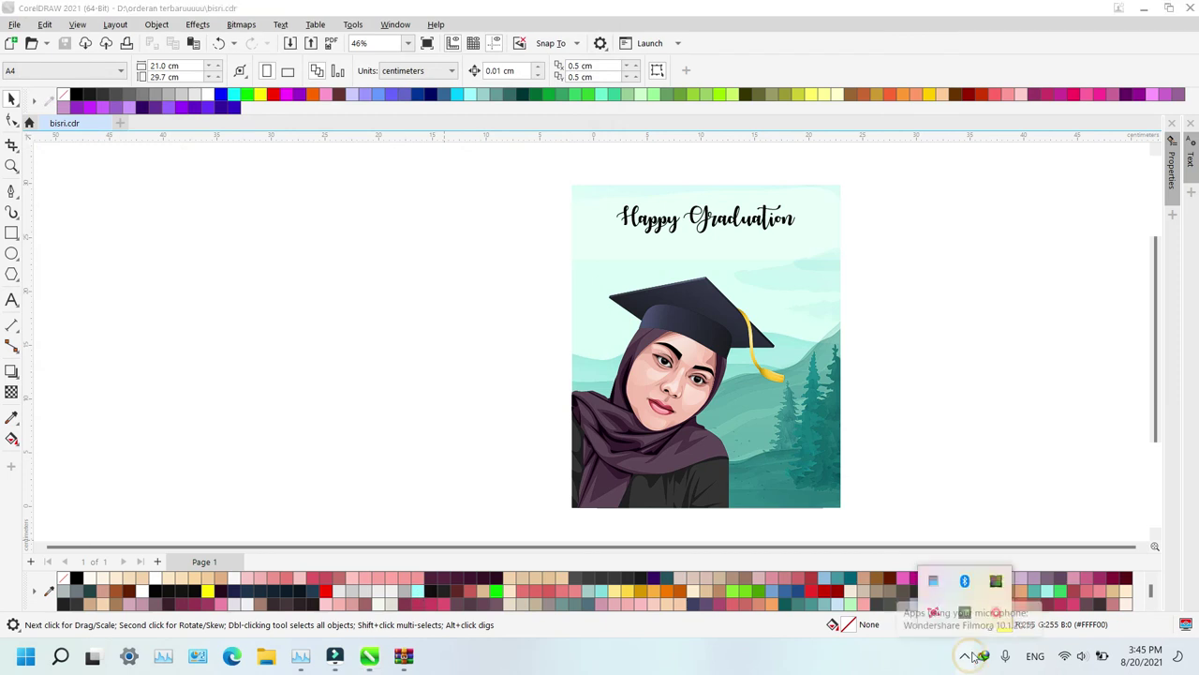